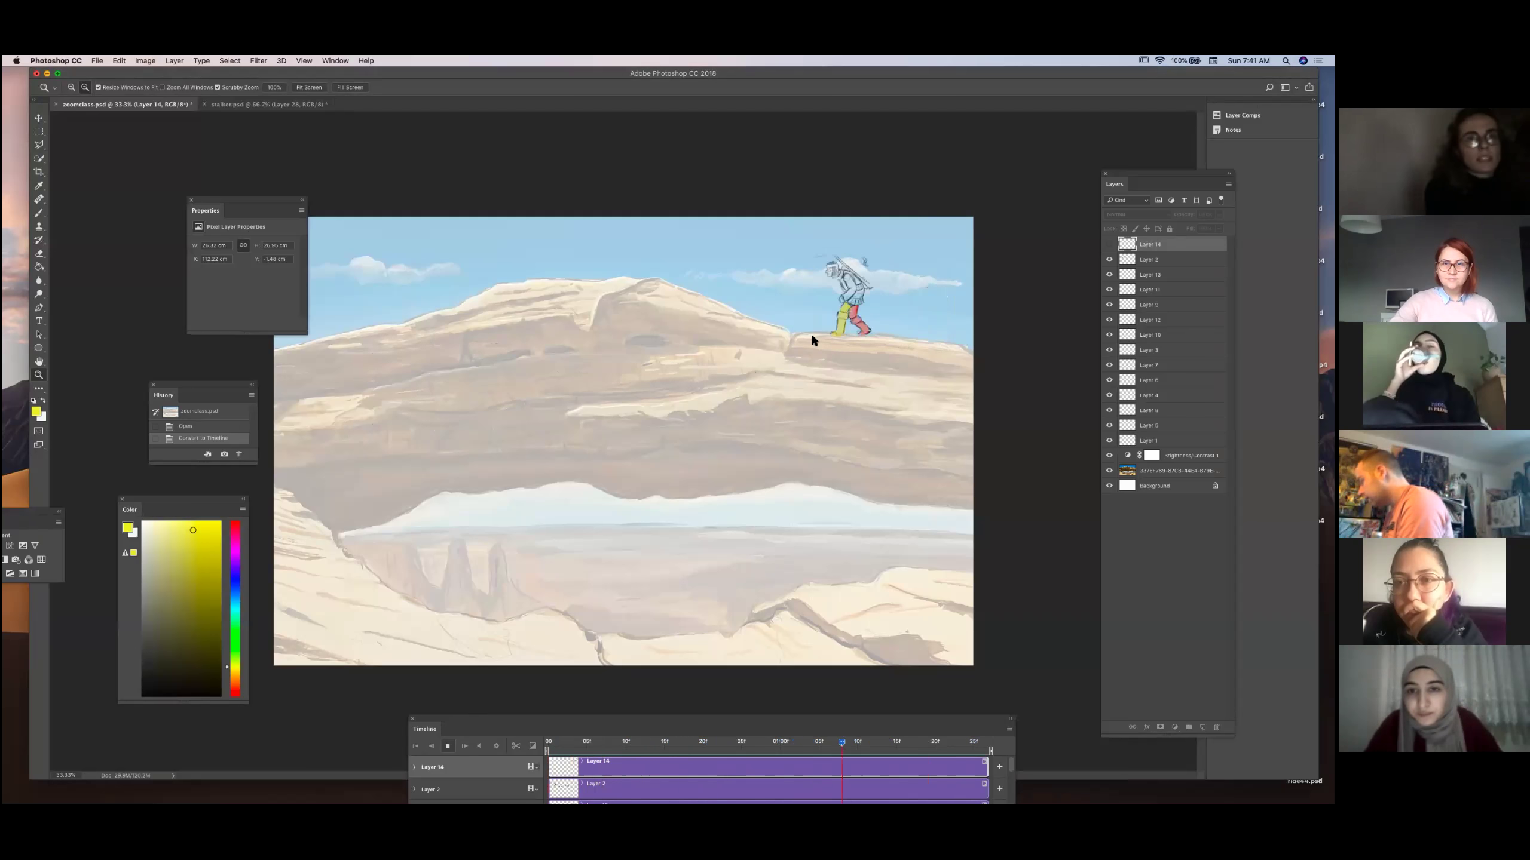
# Play the walk animation from the first frame while viewing the figure up close, with the timeline panel fully in view.
pyautogui.press('space')
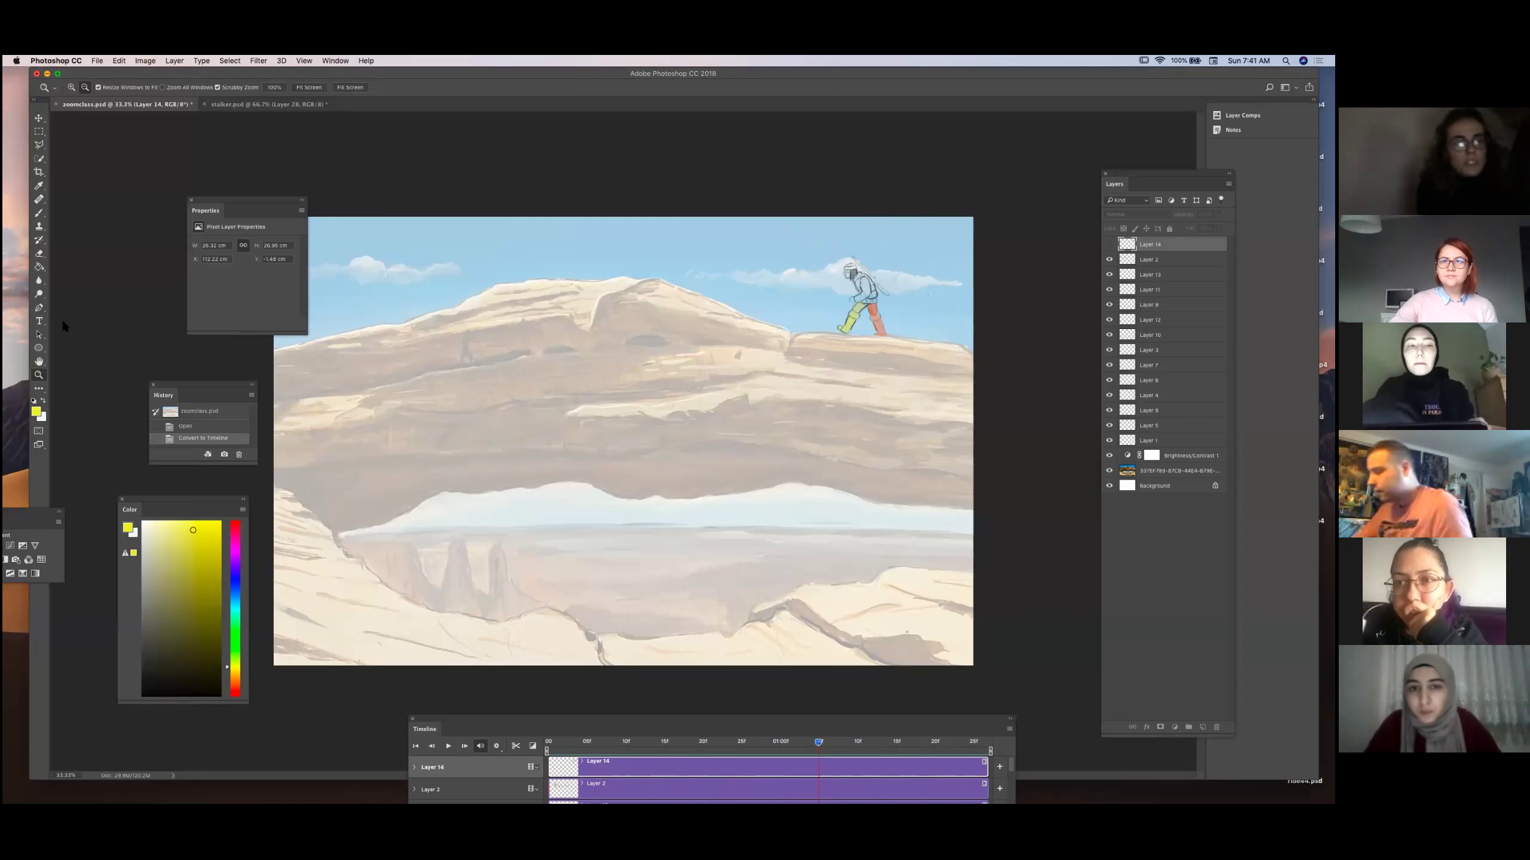
pyautogui.click(71, 87)
pyautogui.moveTo(824, 559); pyautogui.dragTo(815, 559)
pyautogui.moveTo(839, 256); pyautogui.dragTo(939, 256)
pyautogui.click(446, 747)
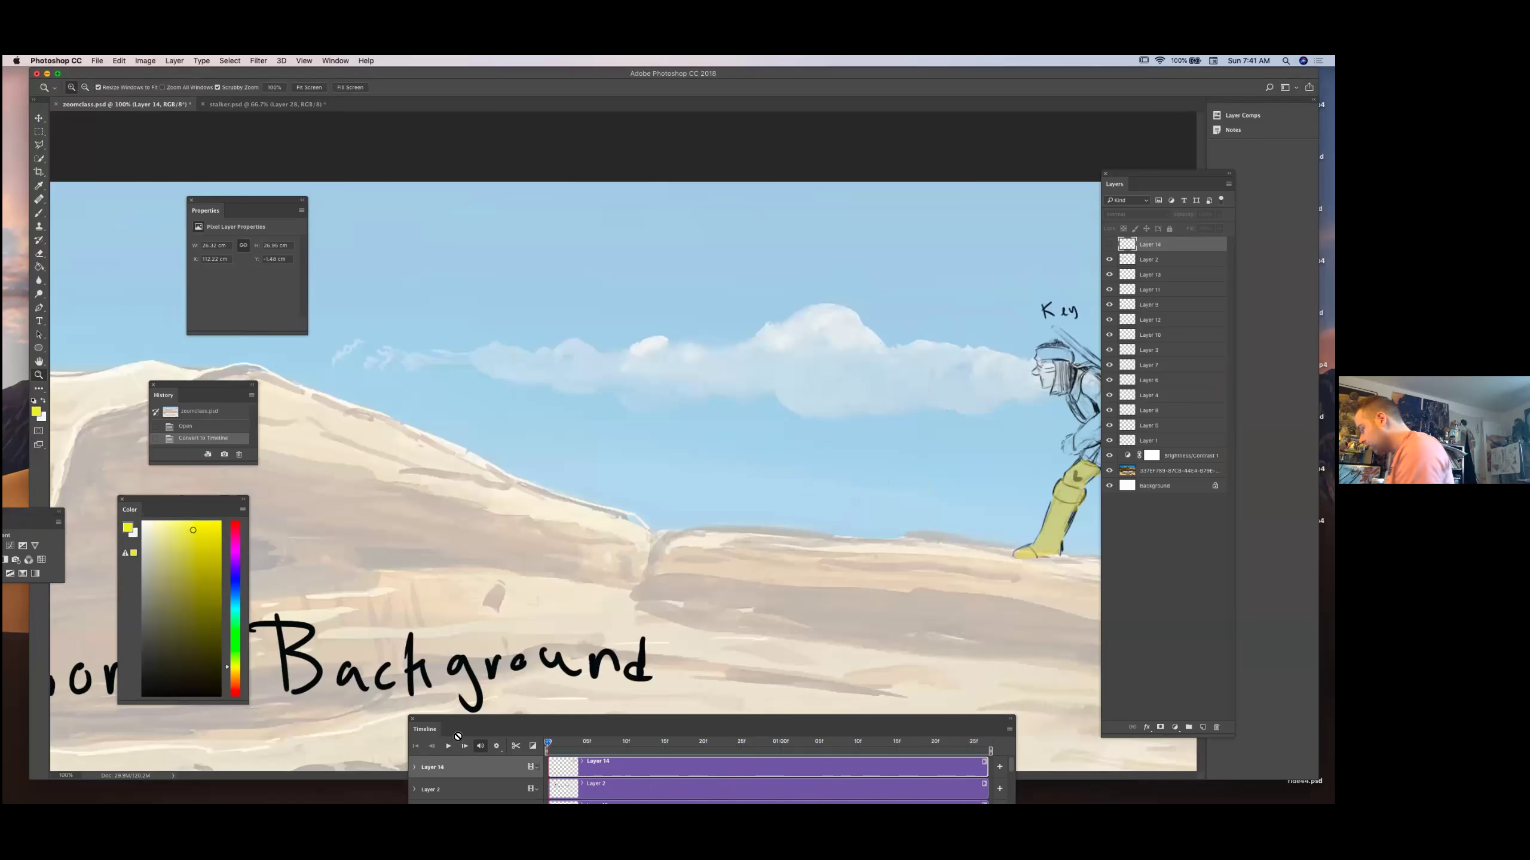
pyautogui.moveTo(864, 720); pyautogui.dragTo(763, 631)
pyautogui.hscroll(5, 922, 376)
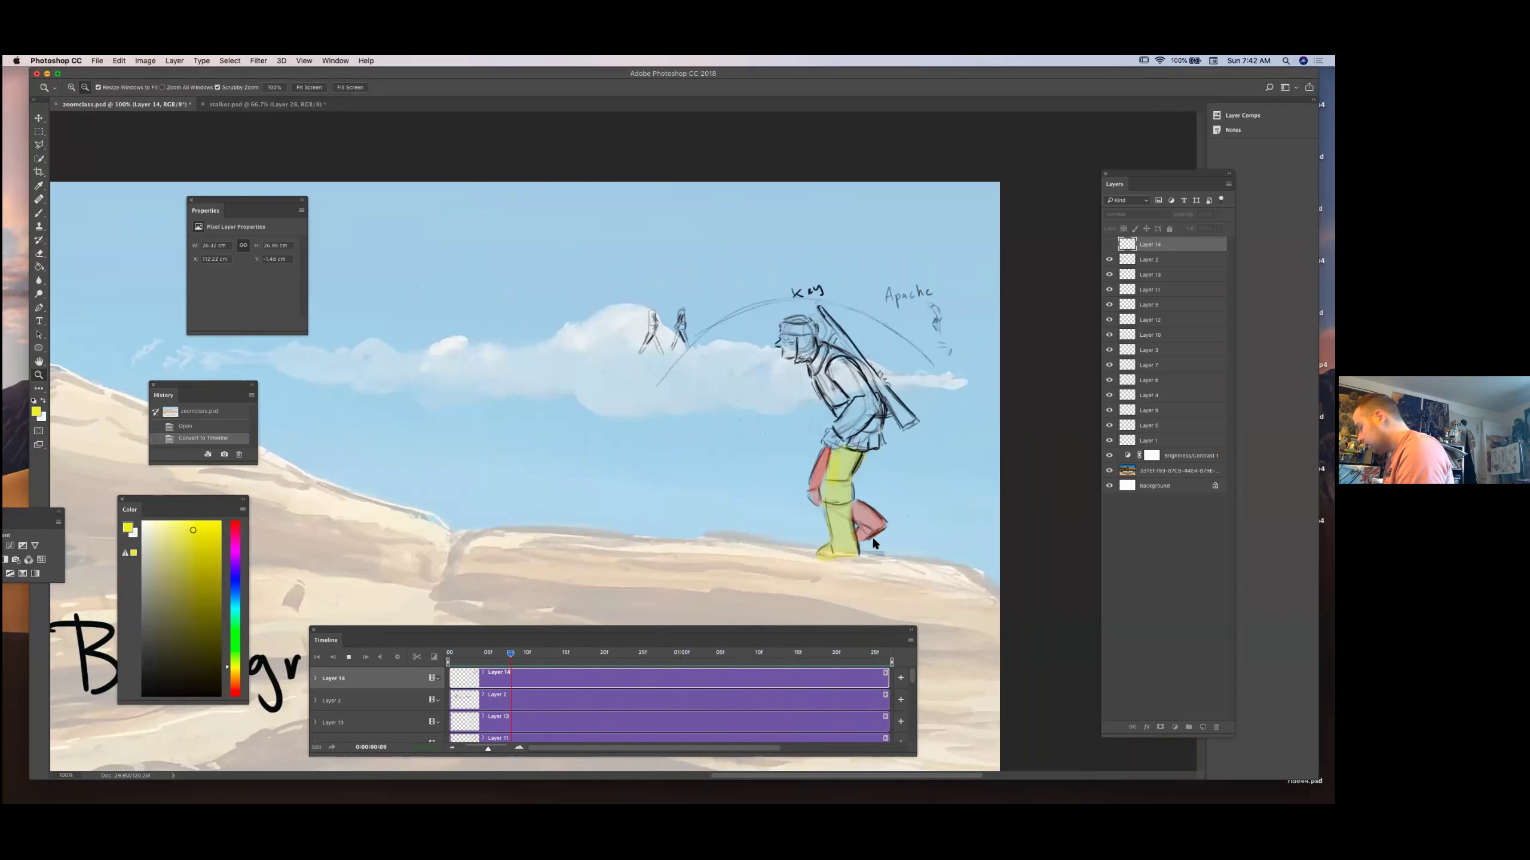
pyautogui.press('space')
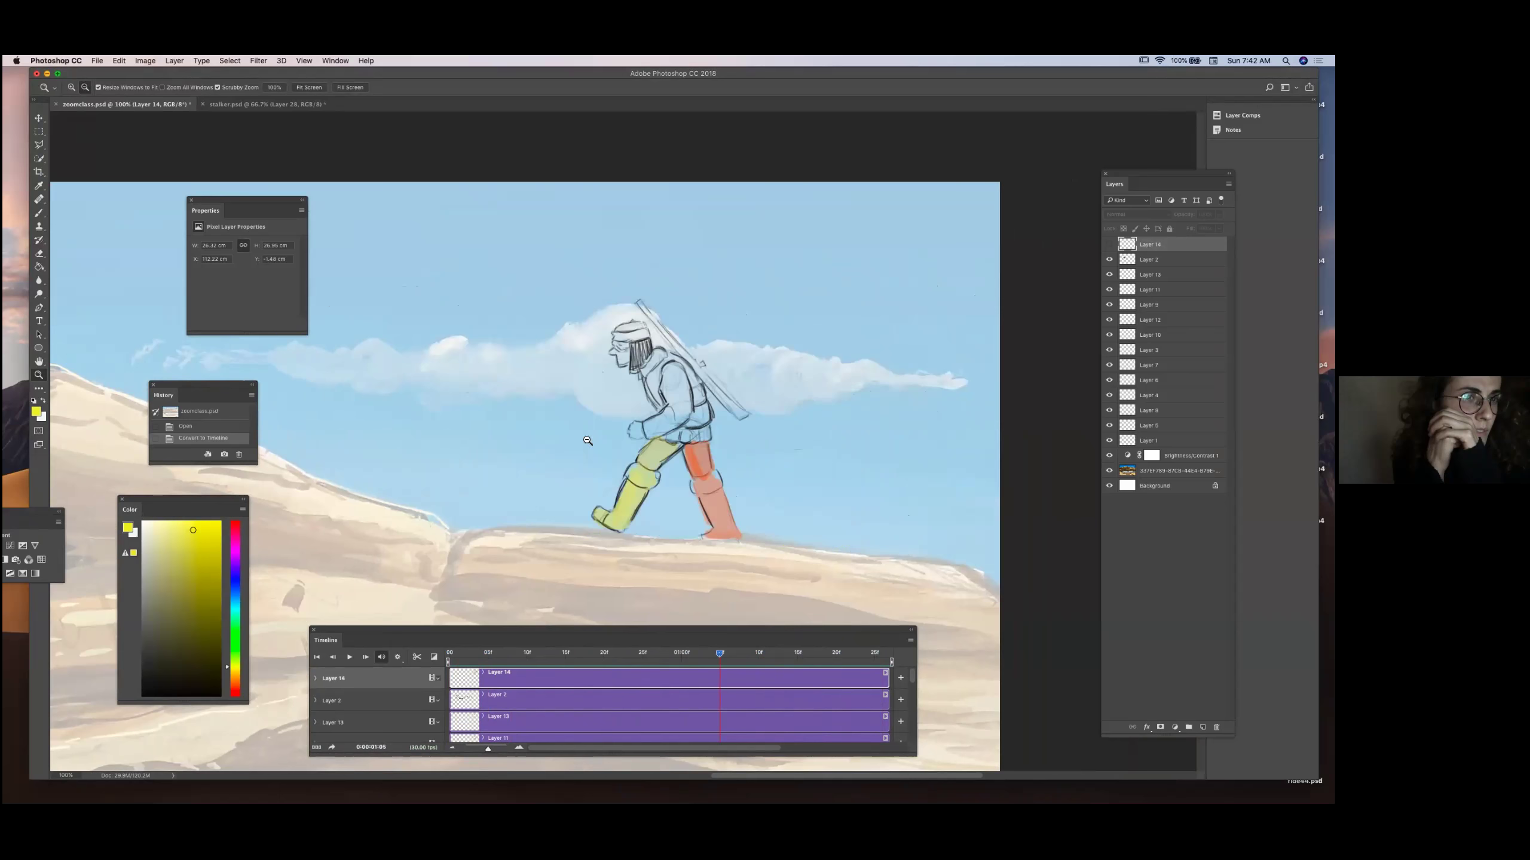
# Replay the walk animation from its first frame with the whole canvas in view.
pyautogui.keyDown('alt'); pyautogui.click(587, 440); pyautogui.keyUp('alt')
pyautogui.keyDown('alt'); pyautogui.click(683, 484); pyautogui.keyUp('alt')
pyautogui.keyDown('alt'); pyautogui.click(775, 560); pyautogui.keyUp('alt')
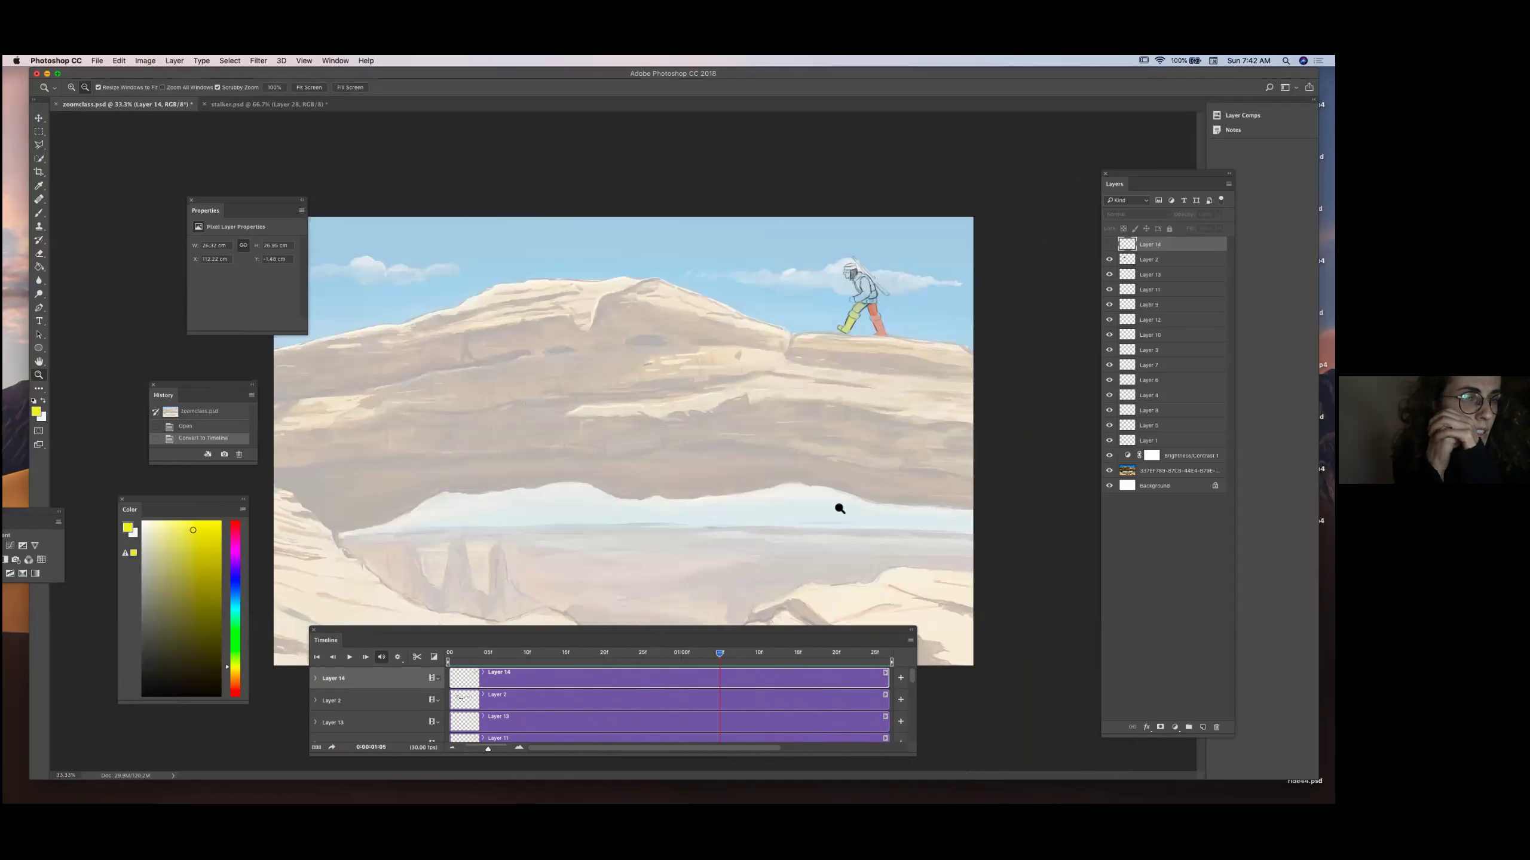
pyautogui.click(317, 657)
pyautogui.click(350, 656)
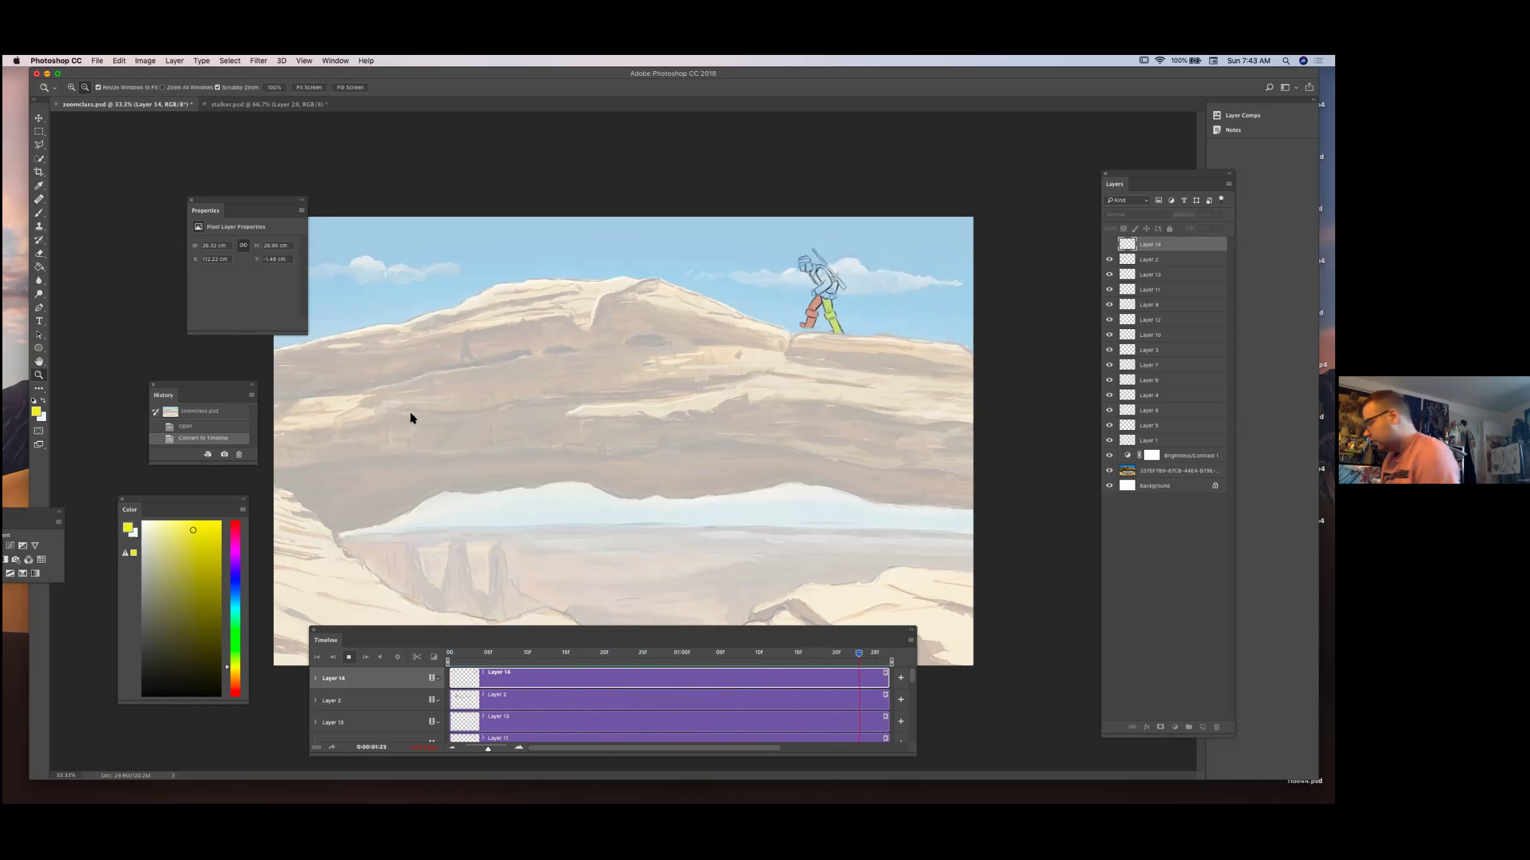
pyautogui.click(349, 656)
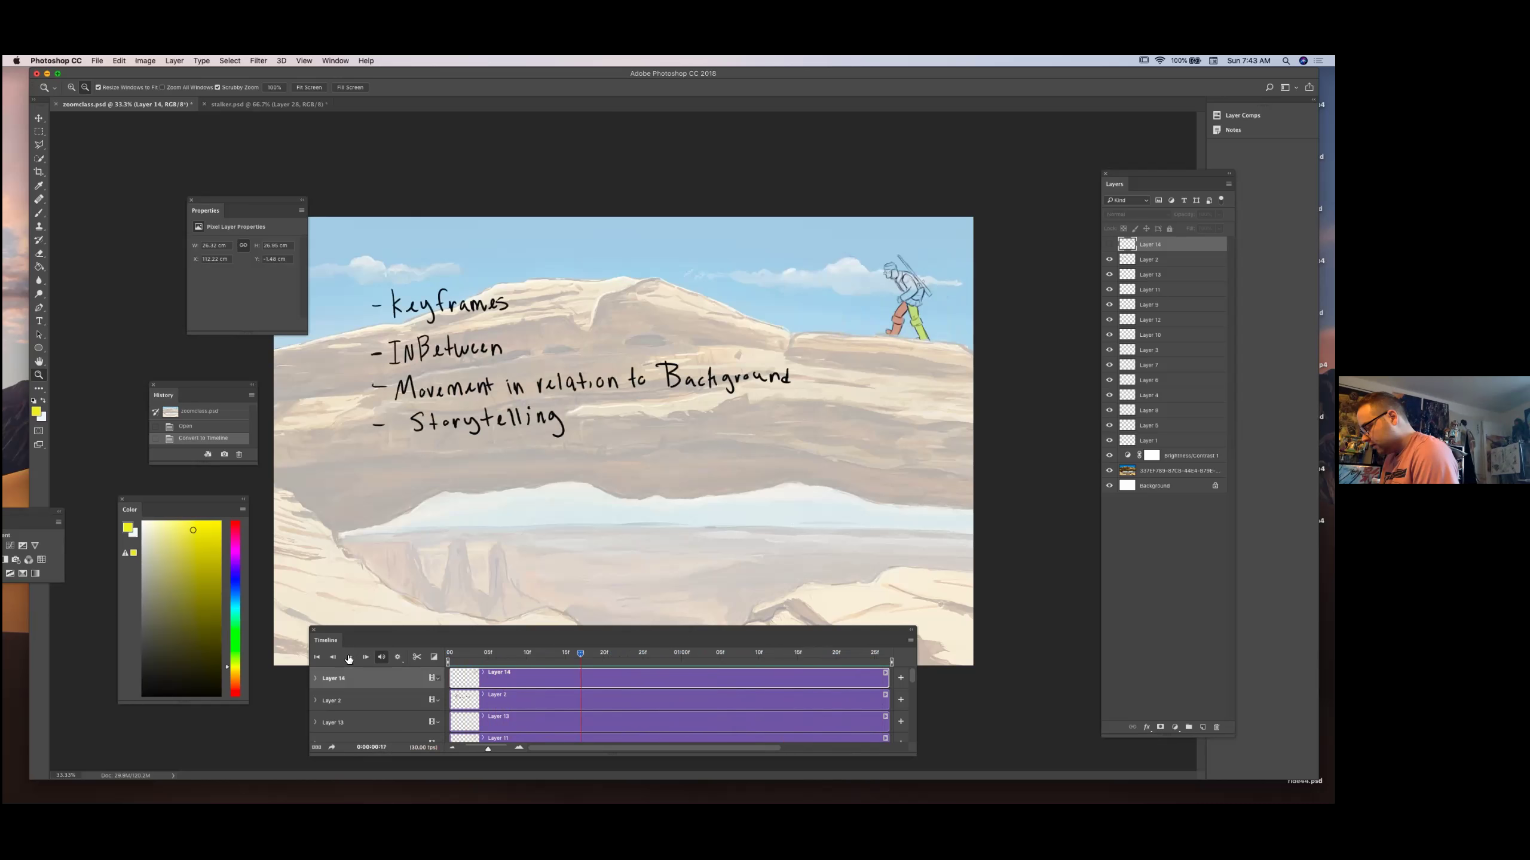
pyautogui.click(349, 657)
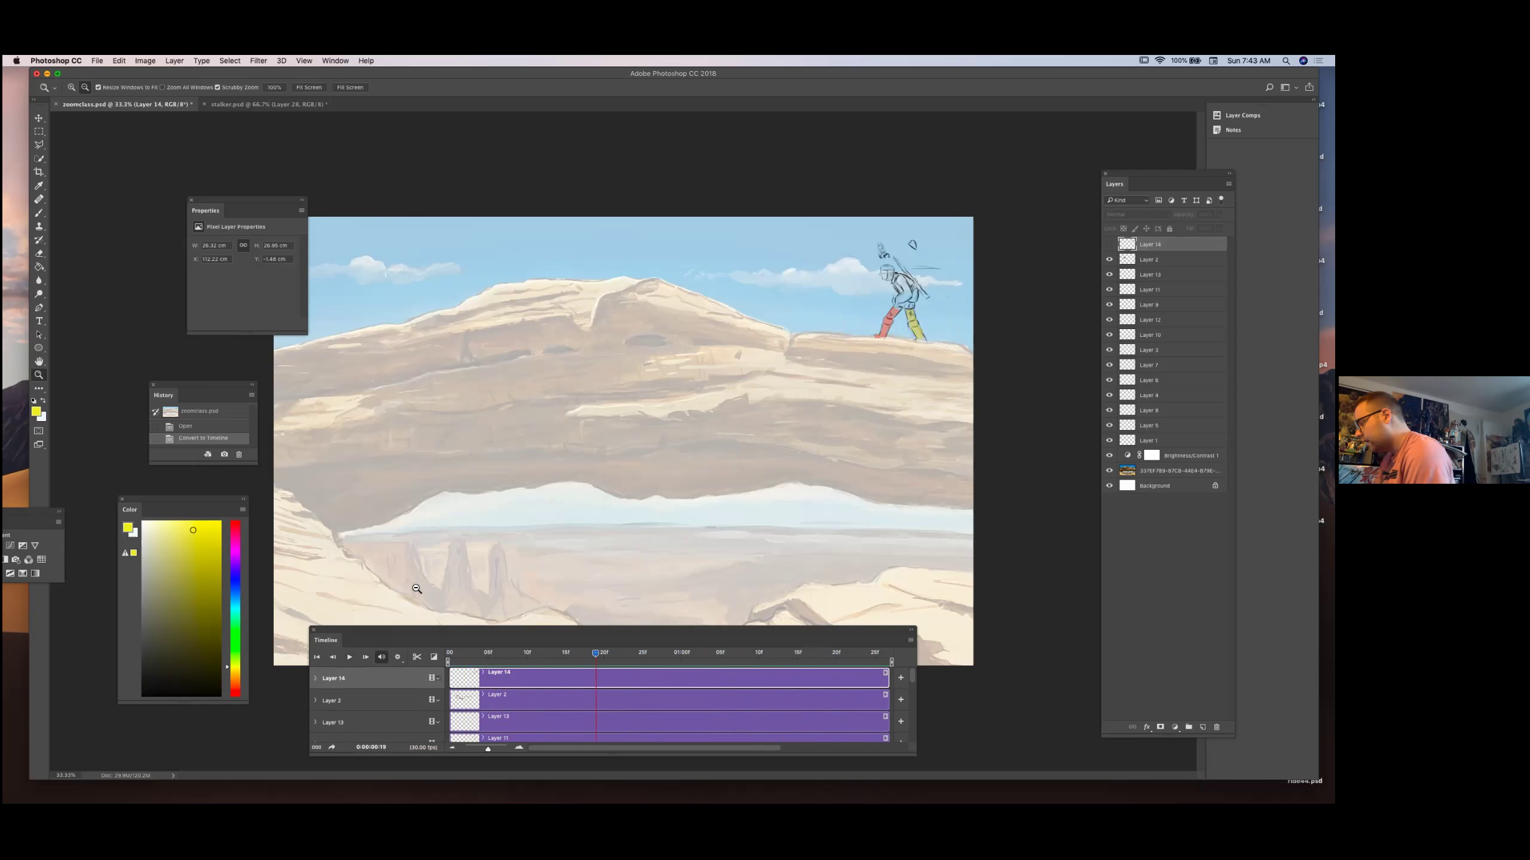
# Switch to the stalker.psd document and play its animation from the first frame.
pyautogui.click(279, 105)
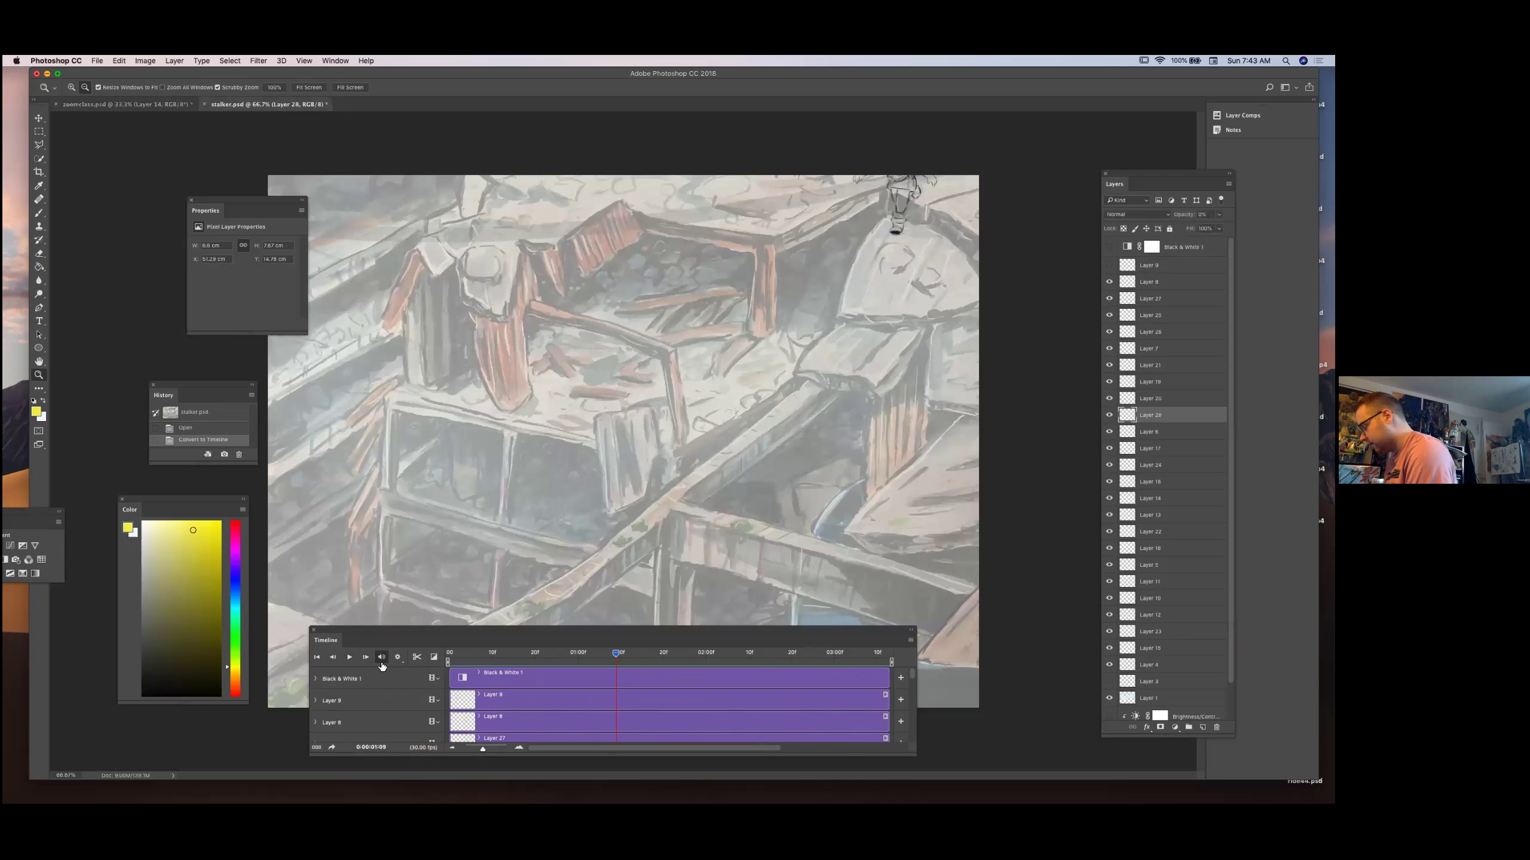
pyautogui.click(316, 657)
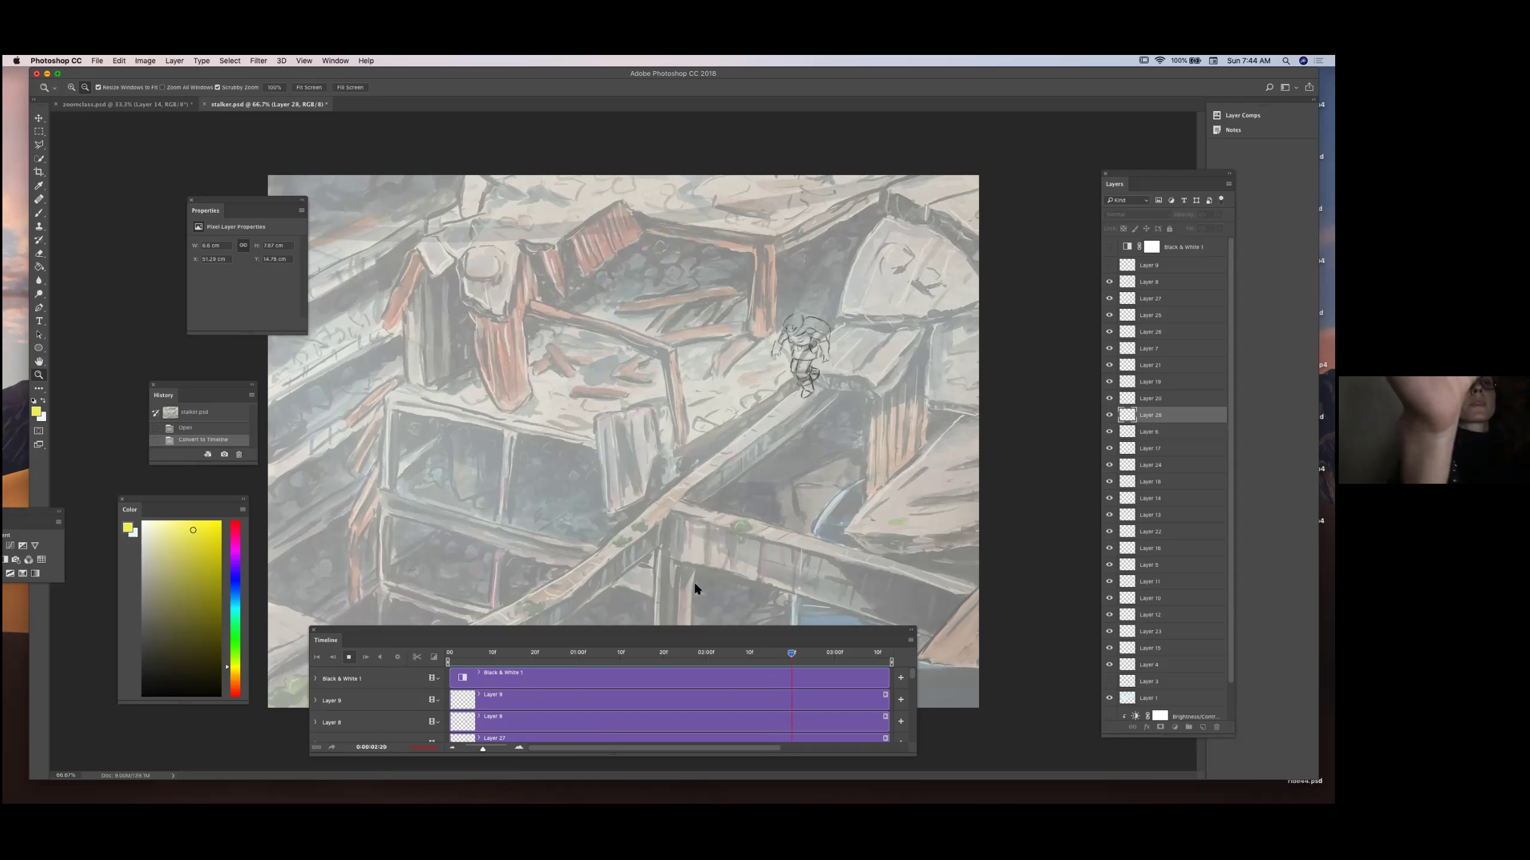
pyautogui.click(349, 658)
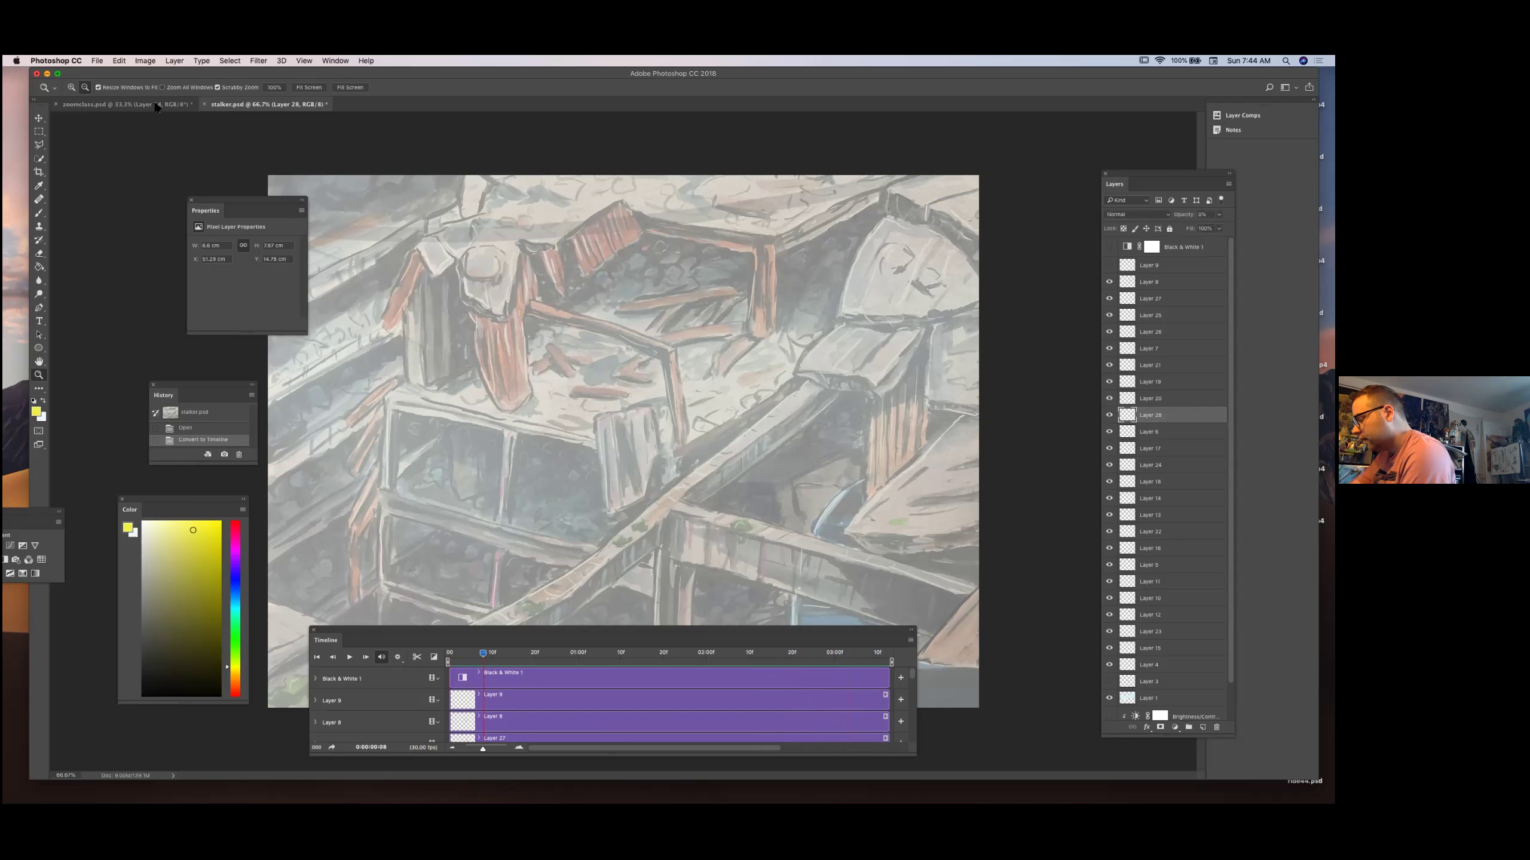
# Return to the desert walk document and delete its Convert to Timeline history state.
pyautogui.hotkey('ctrl', 'Tab')
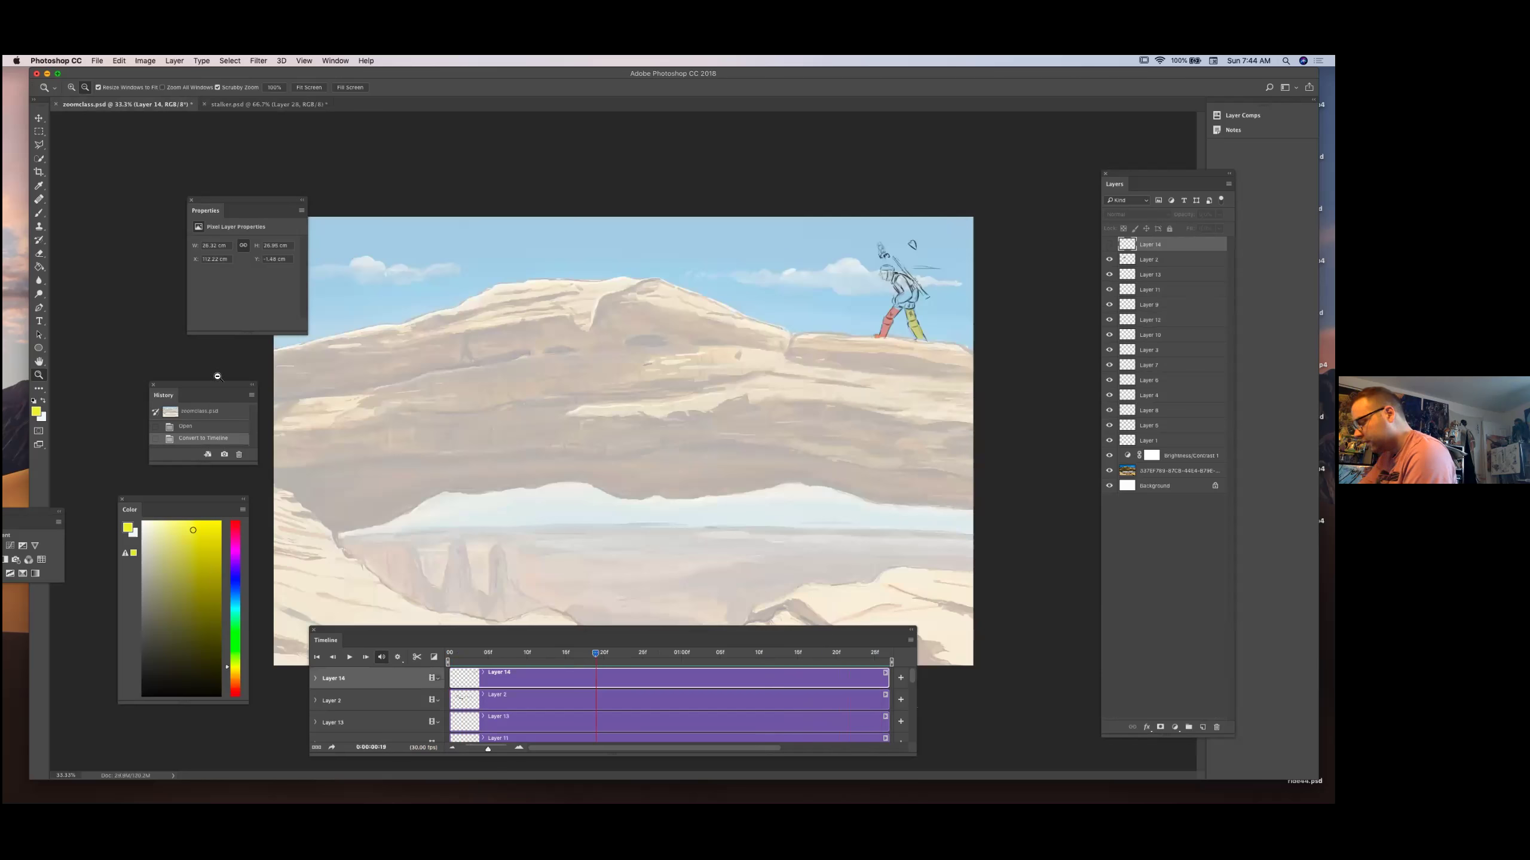
pyautogui.click(239, 454)
pyautogui.click(751, 298)
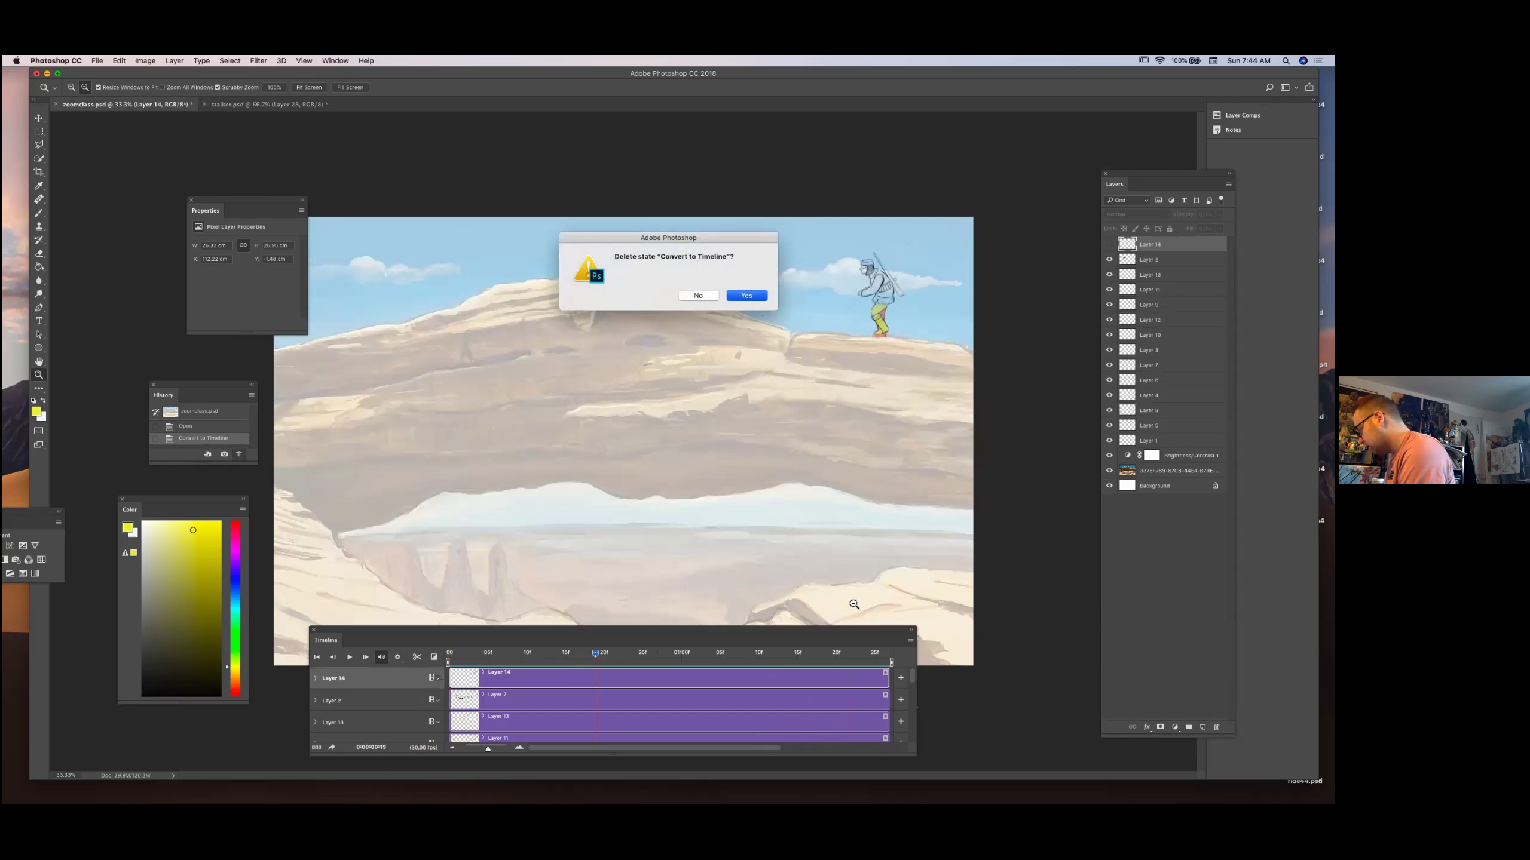
# Duplicate the last animation frame twice to extend the sequence to frame 21.
pyautogui.click(832, 664)
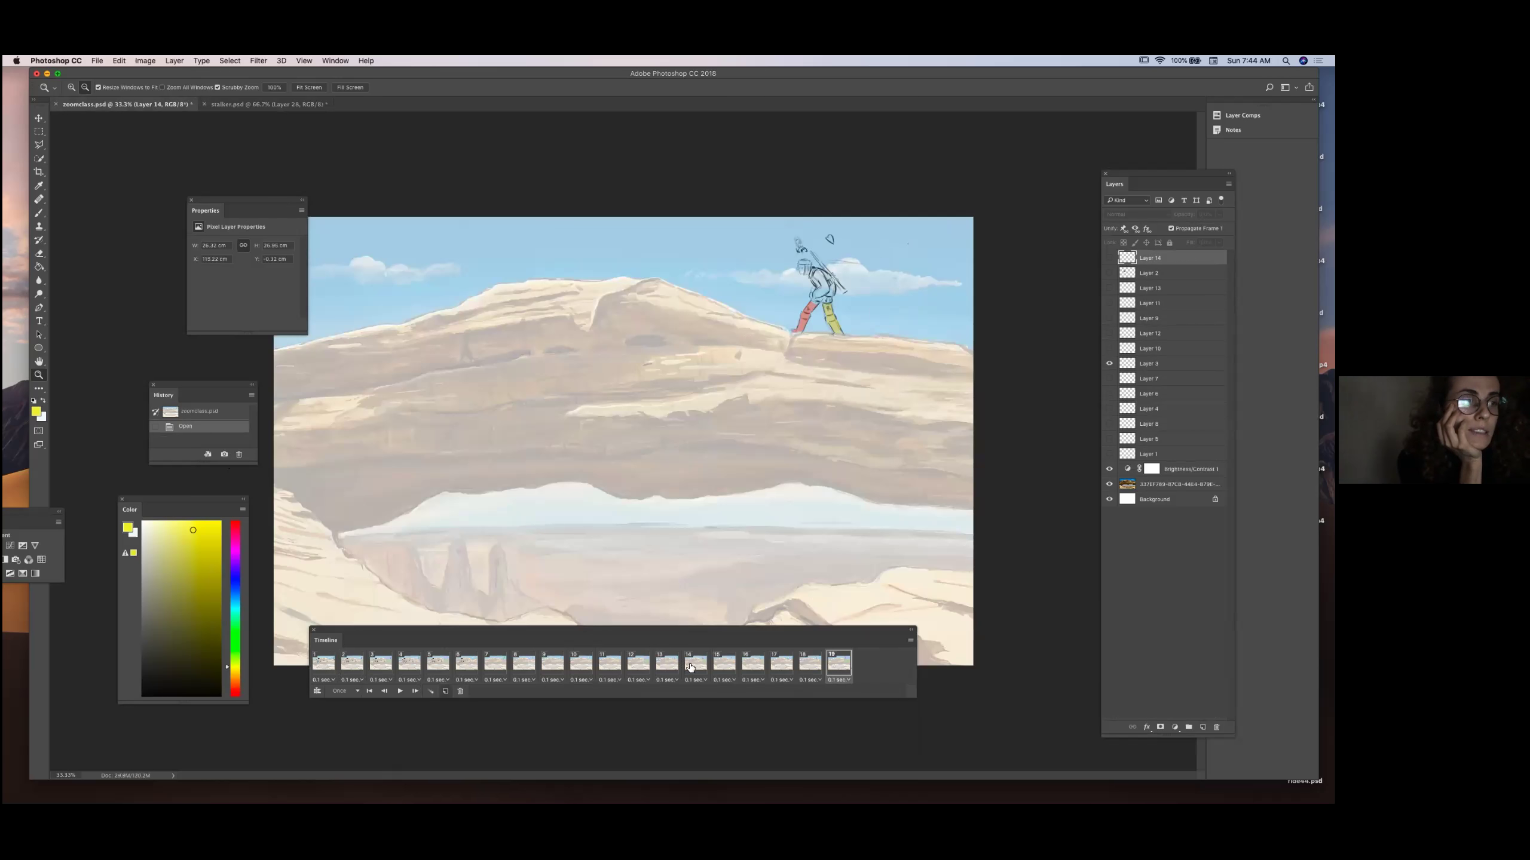
pyautogui.press('super+j')
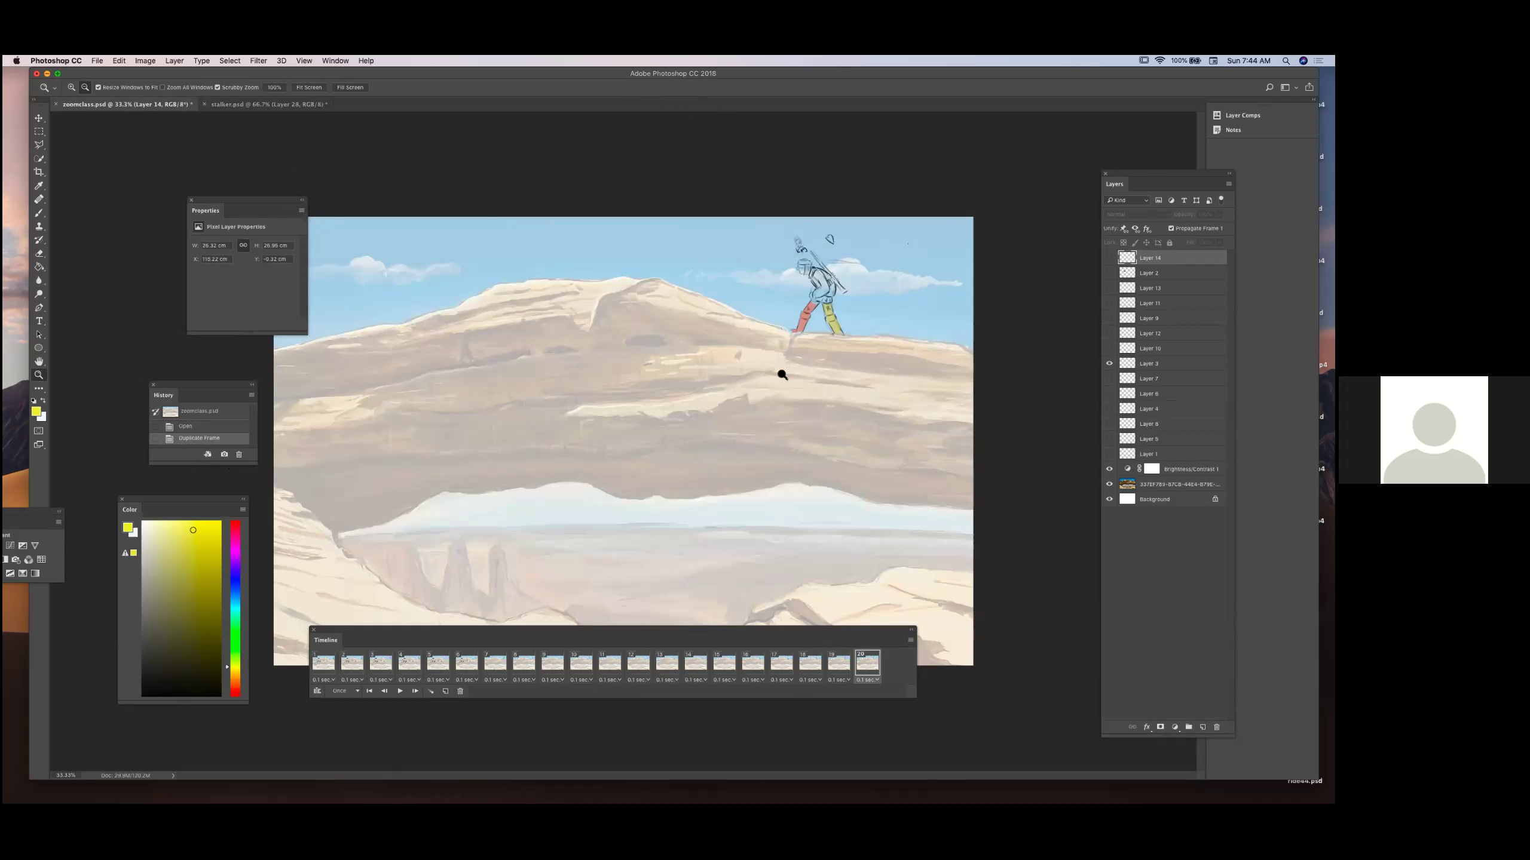
pyautogui.click(443, 692)
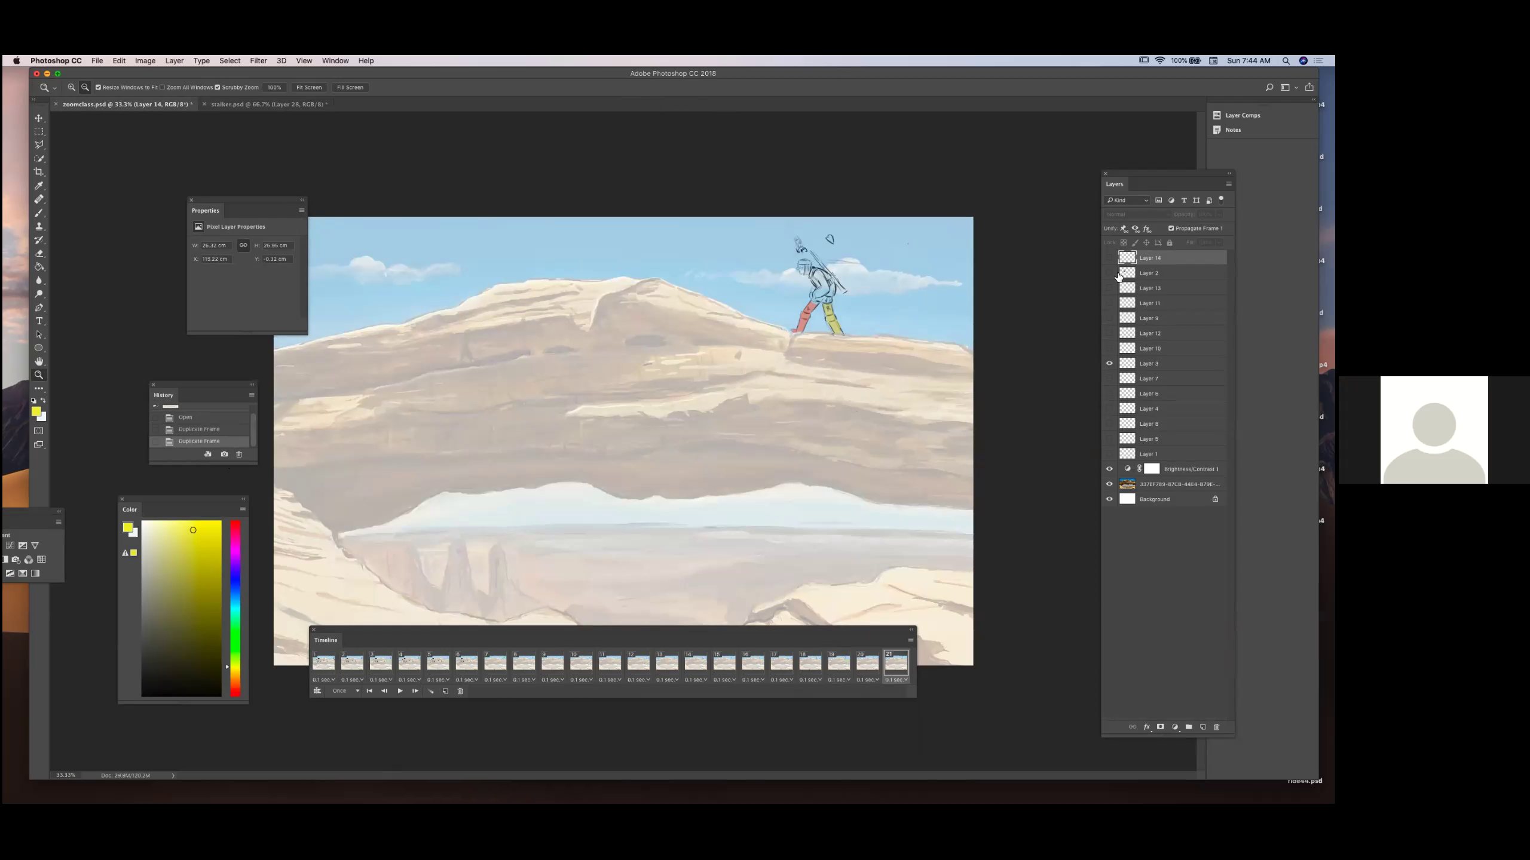
# In frame 21, hide the walking figure on Layer 3 and show the horse on Layer 14.
pyautogui.moveTo(1150, 181); pyautogui.dragTo(1026, 150)
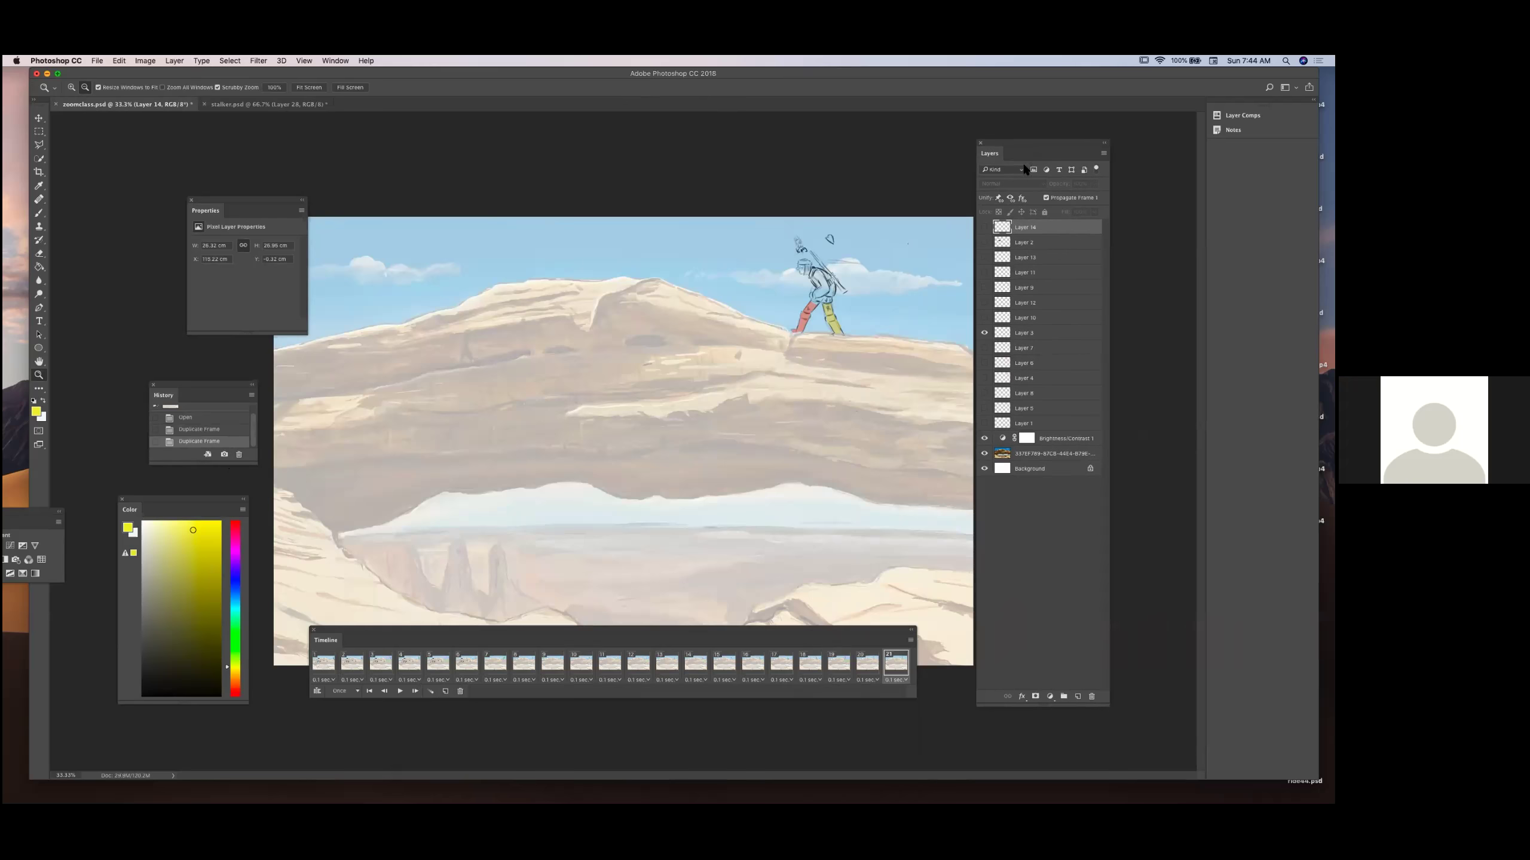
pyautogui.click(985, 333)
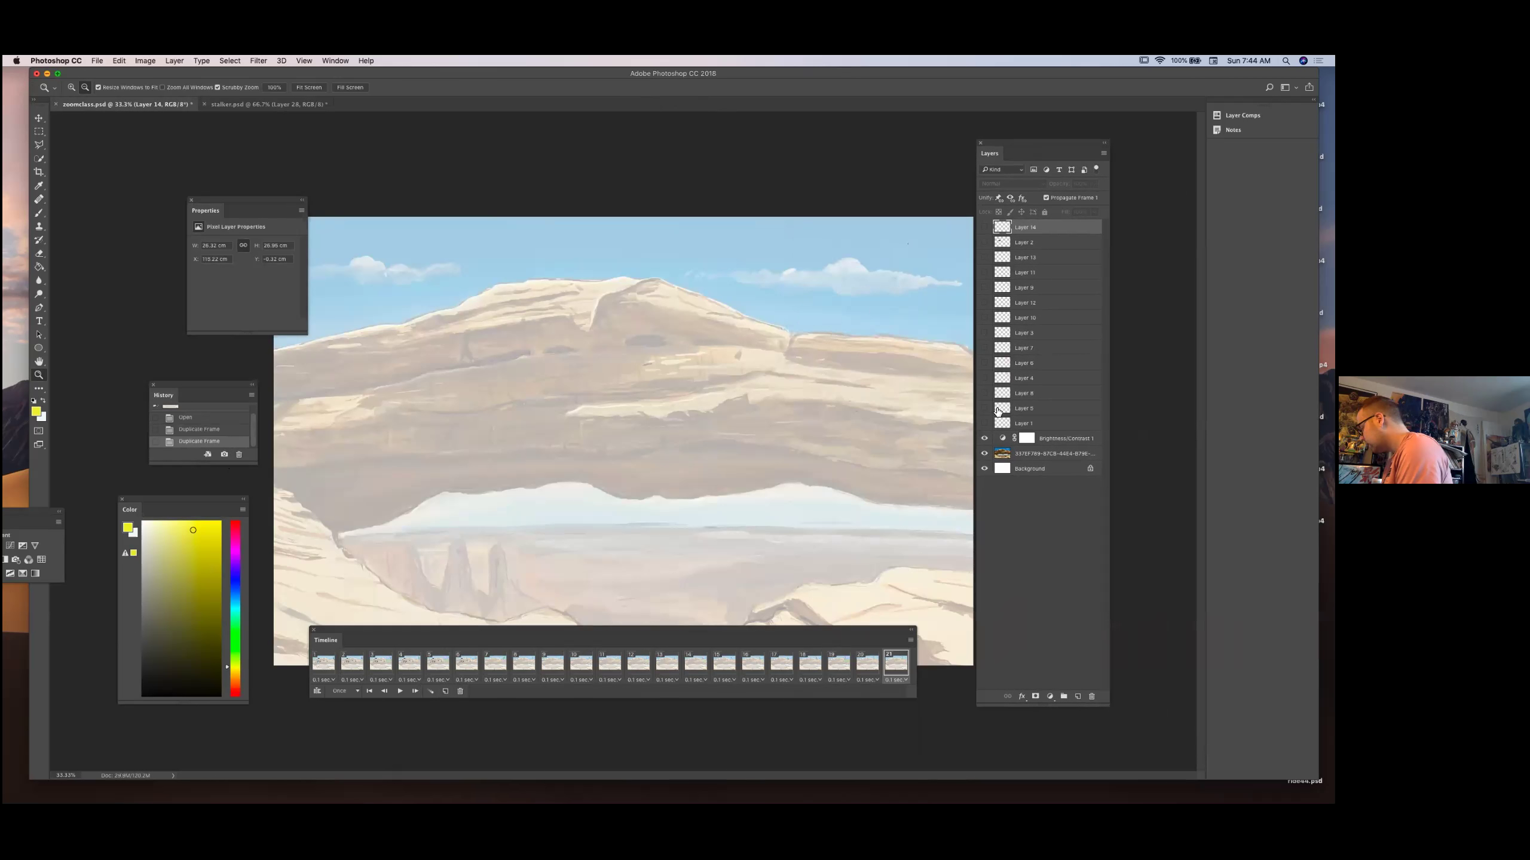
pyautogui.click(984, 227)
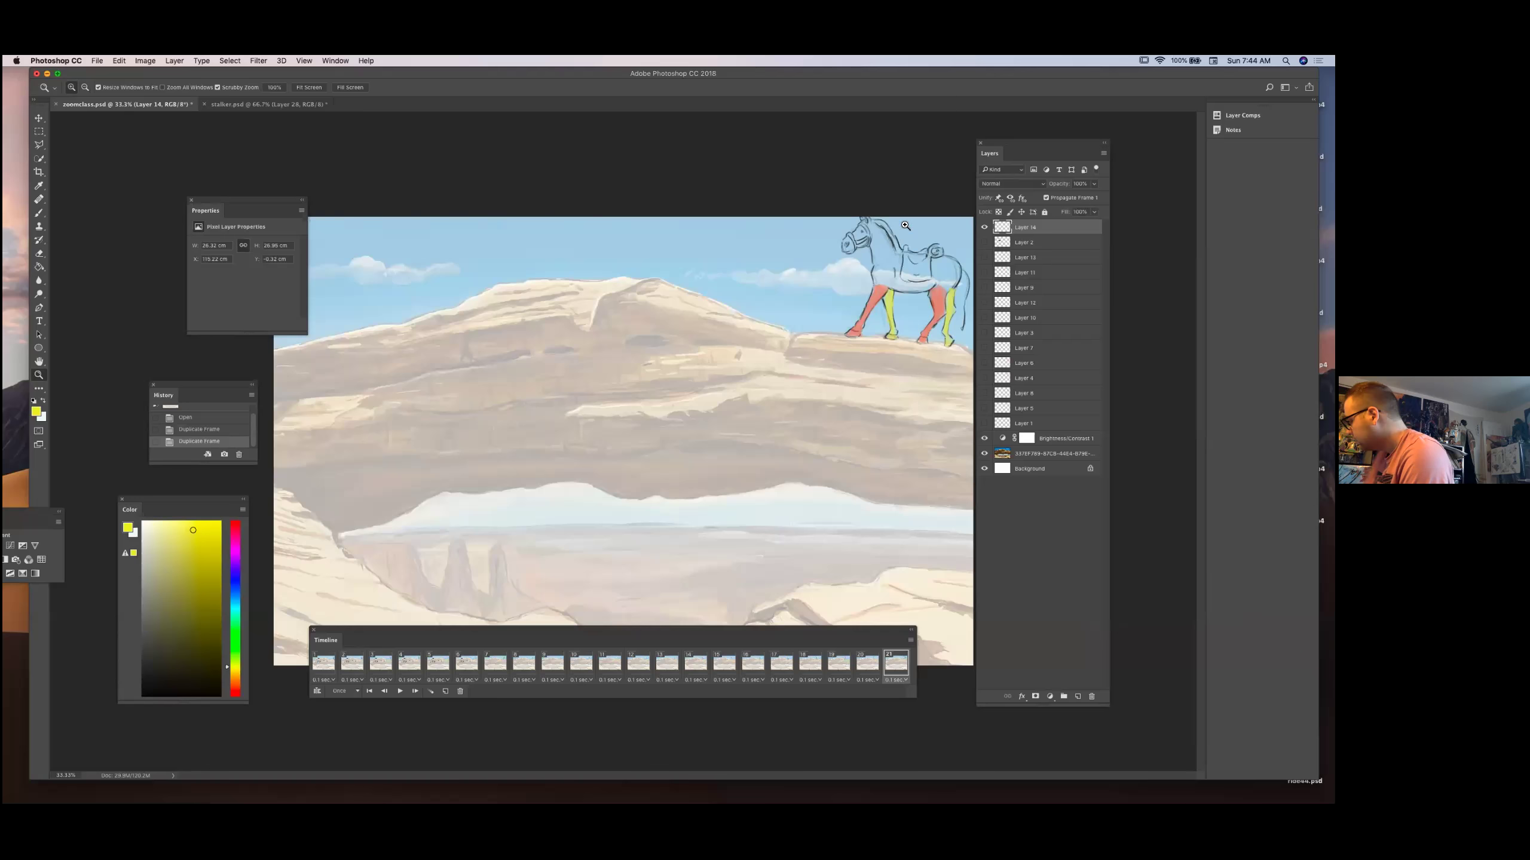
# Switch to the Brush tool for marking up the horse and set its size to 3 px.
pyautogui.click(964, 226)
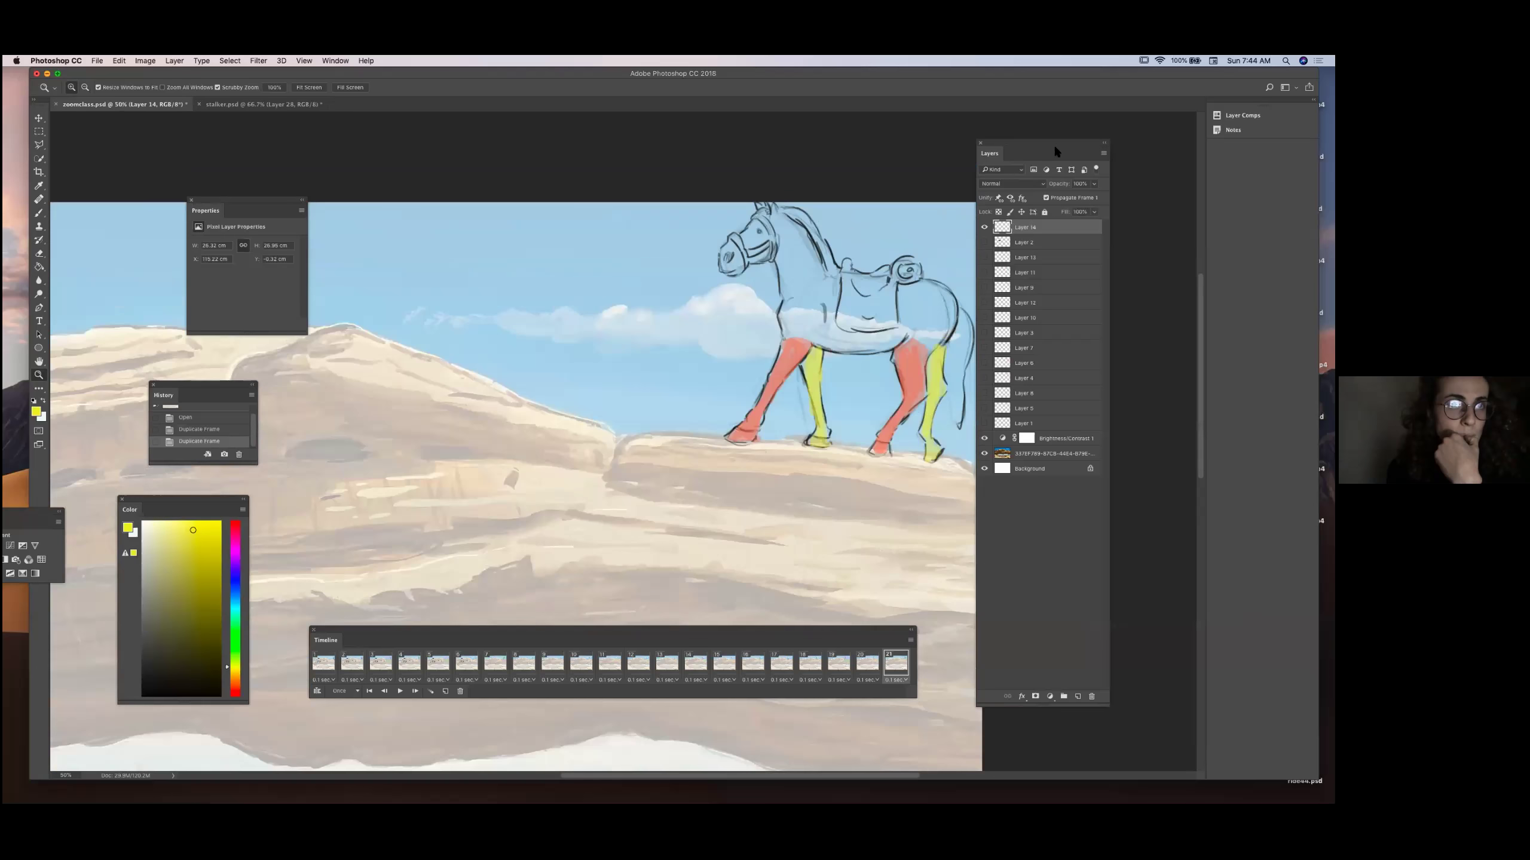
pyautogui.moveTo(1054, 143); pyautogui.dragTo(1122, 138)
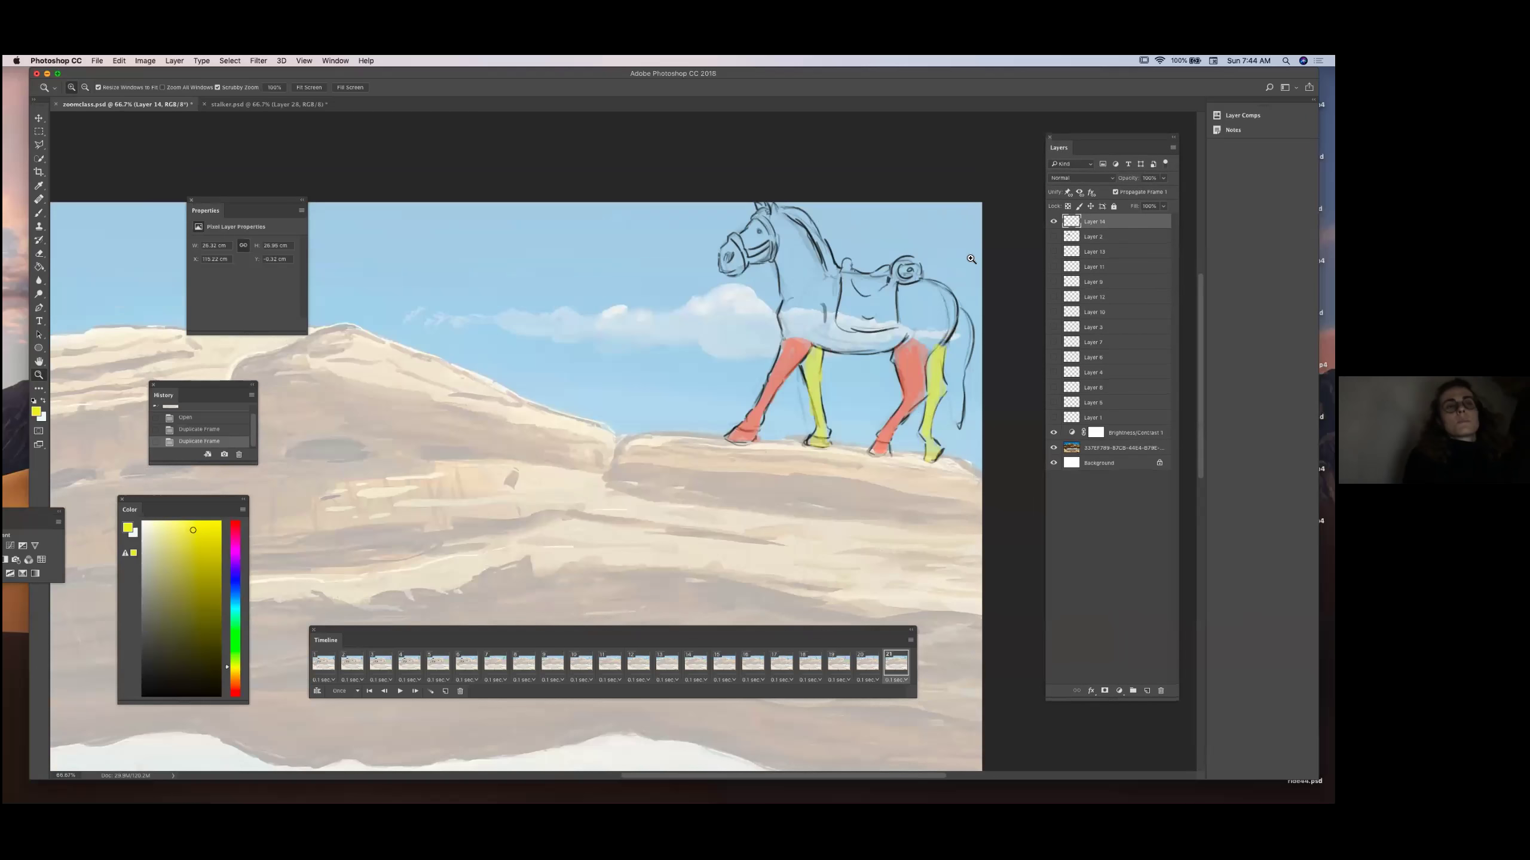
pyautogui.click(948, 561)
pyautogui.press('b')
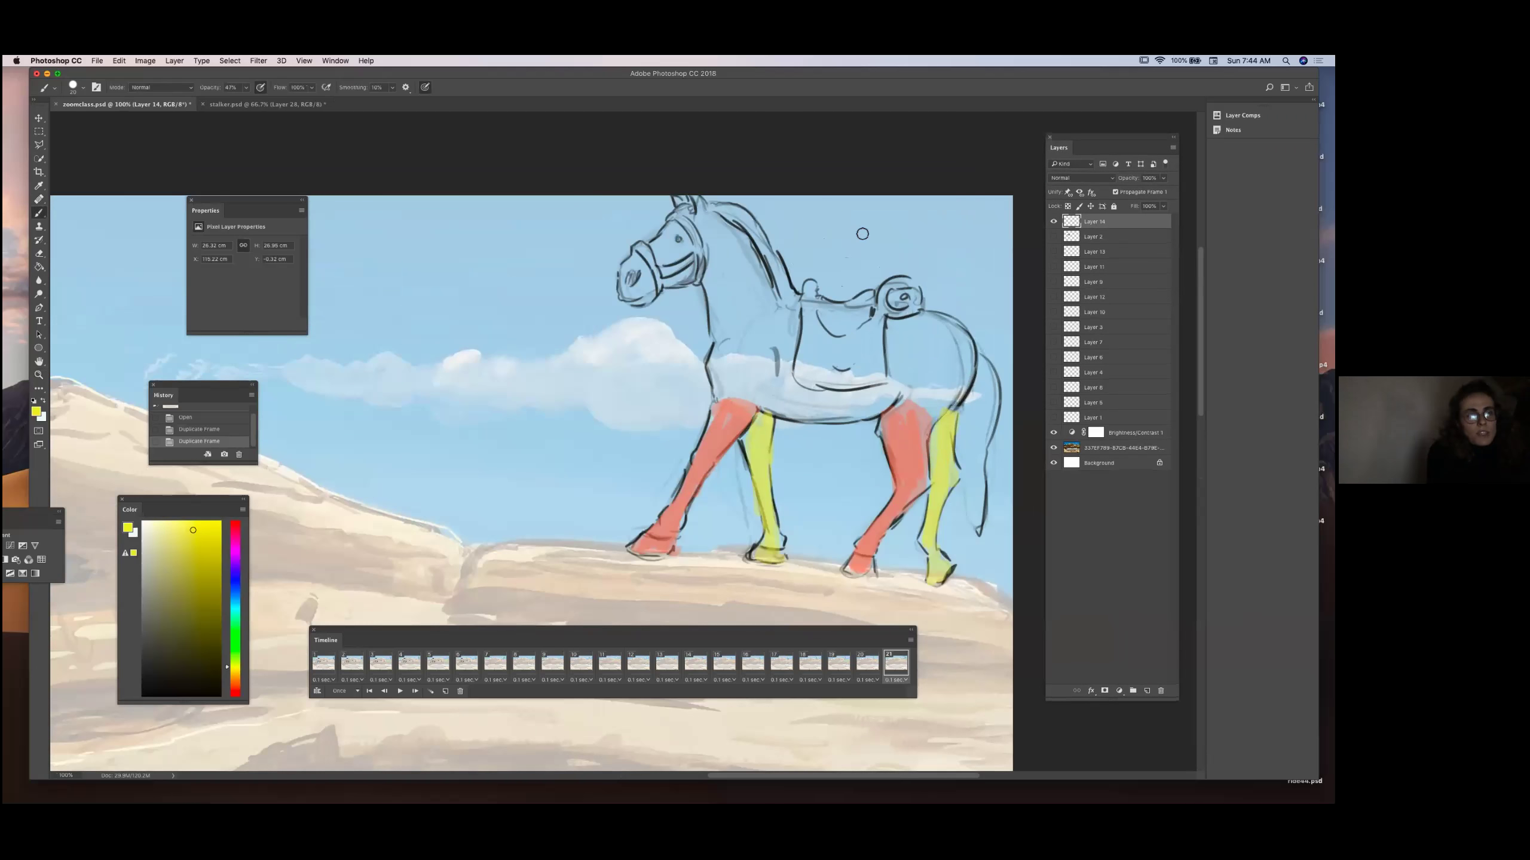
pyautogui.click(83, 88)
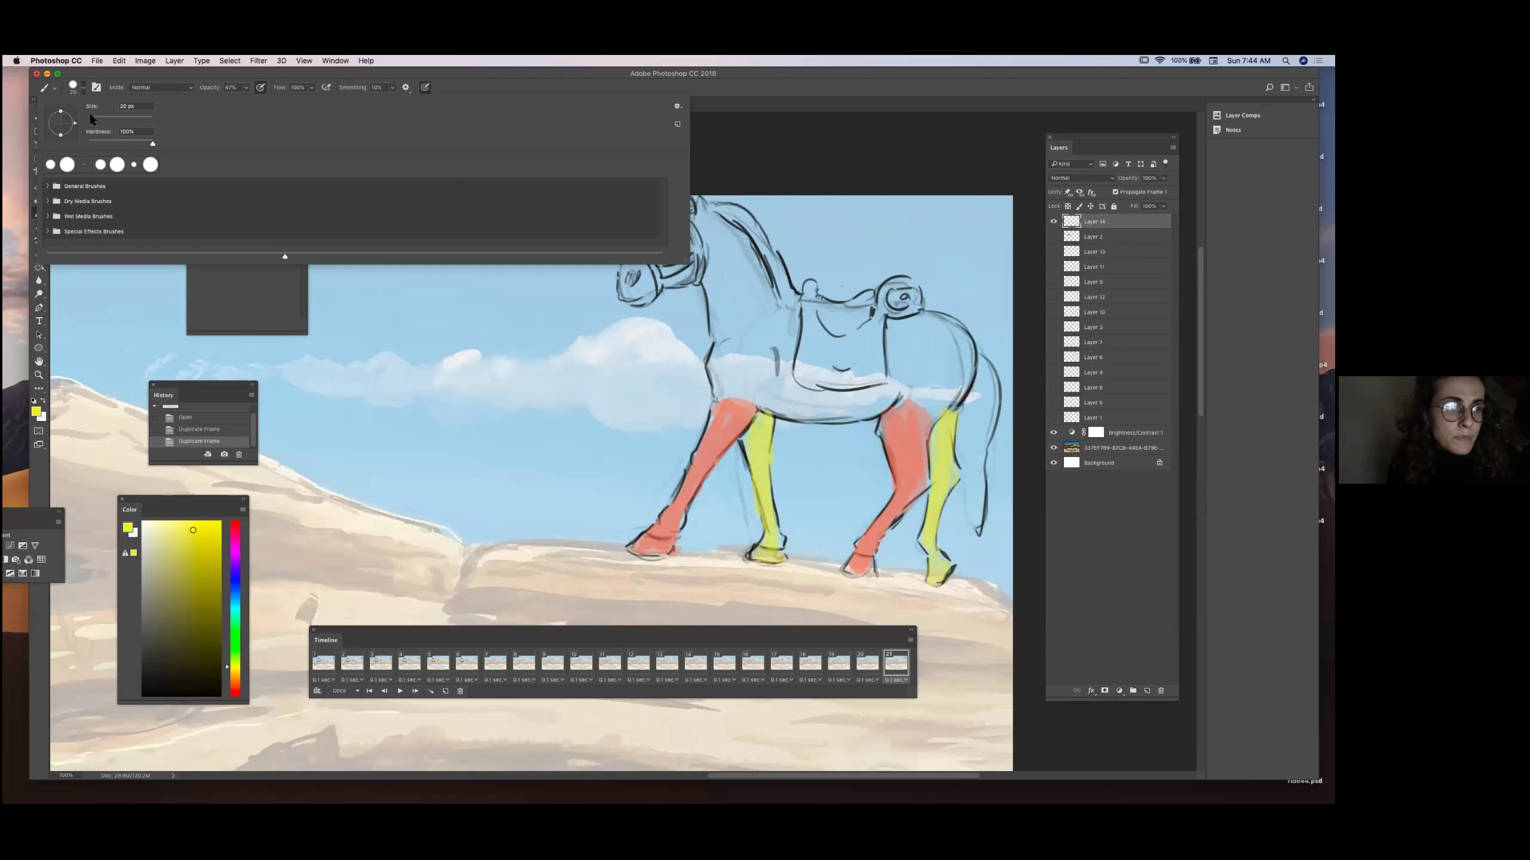
pyautogui.moveTo(93, 118); pyautogui.dragTo(90, 118)
pyautogui.write('3')
pyautogui.press('Return')
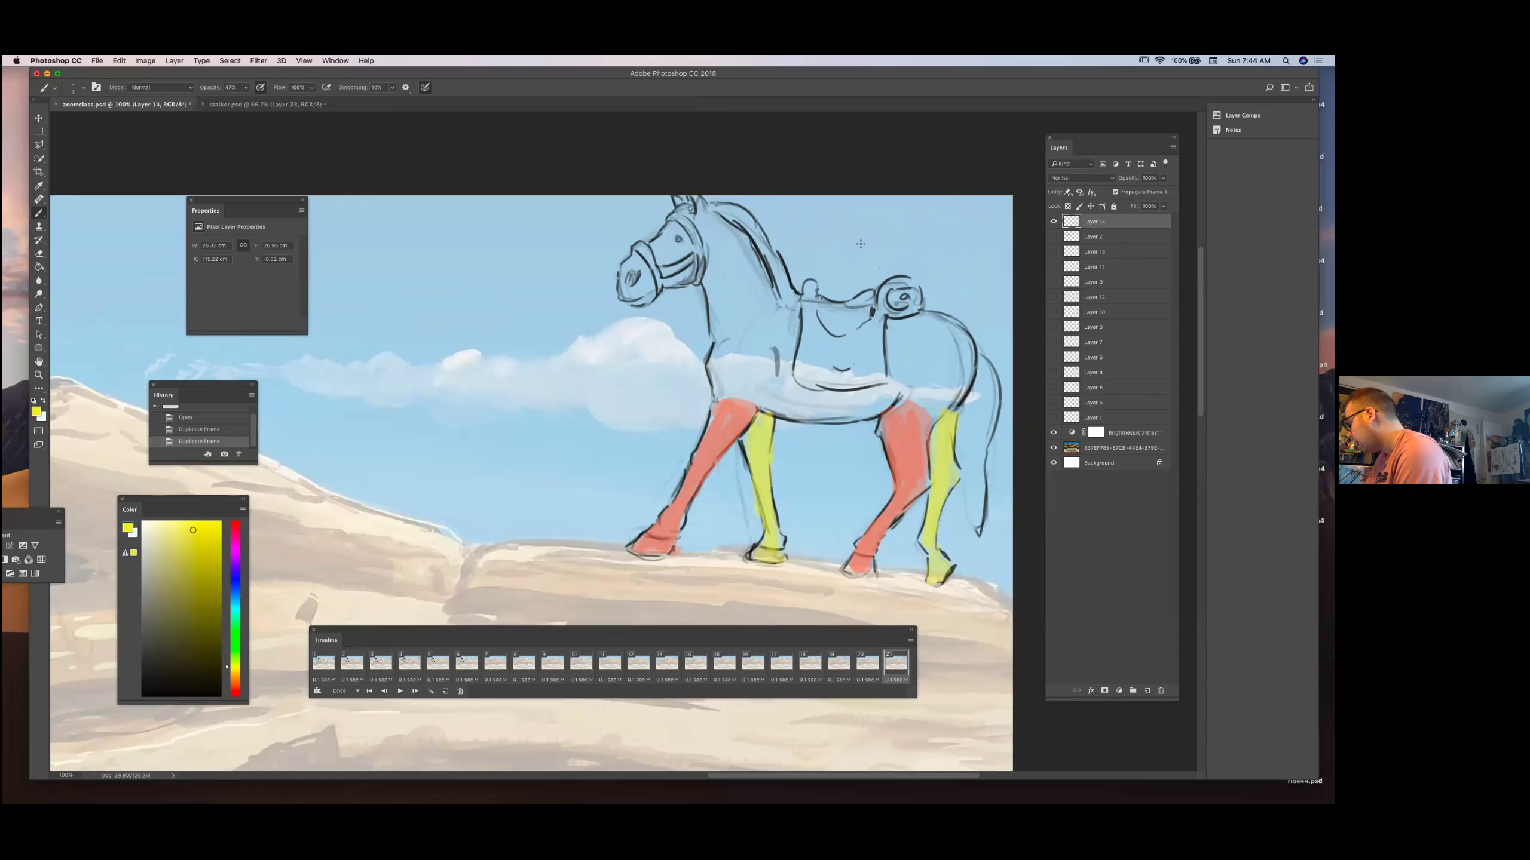
# Increase the brush size to about 7 px.
pyautogui.click(84, 89)
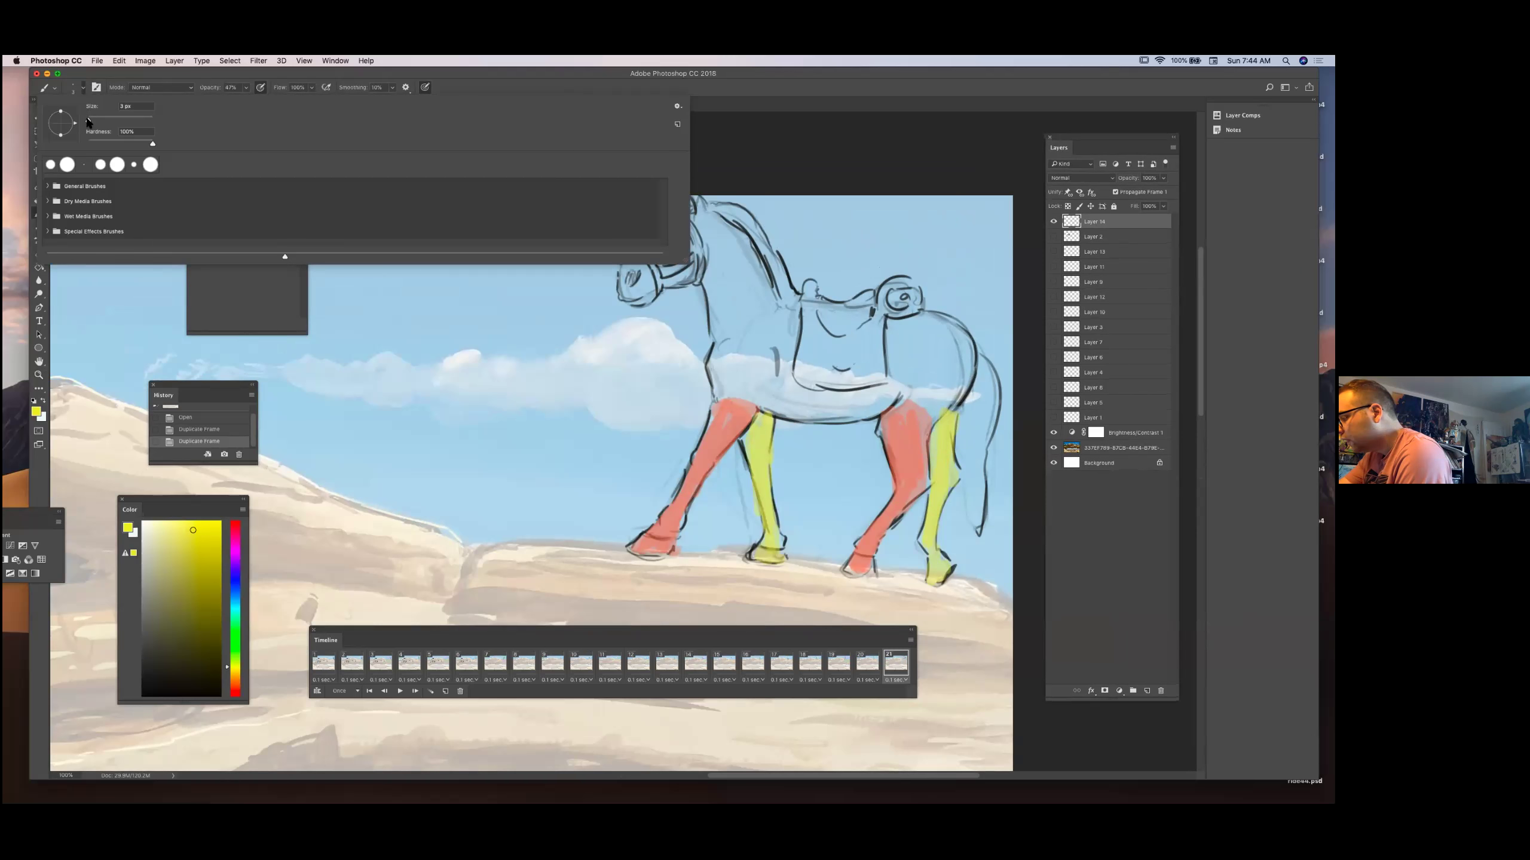
pyautogui.click(85, 87)
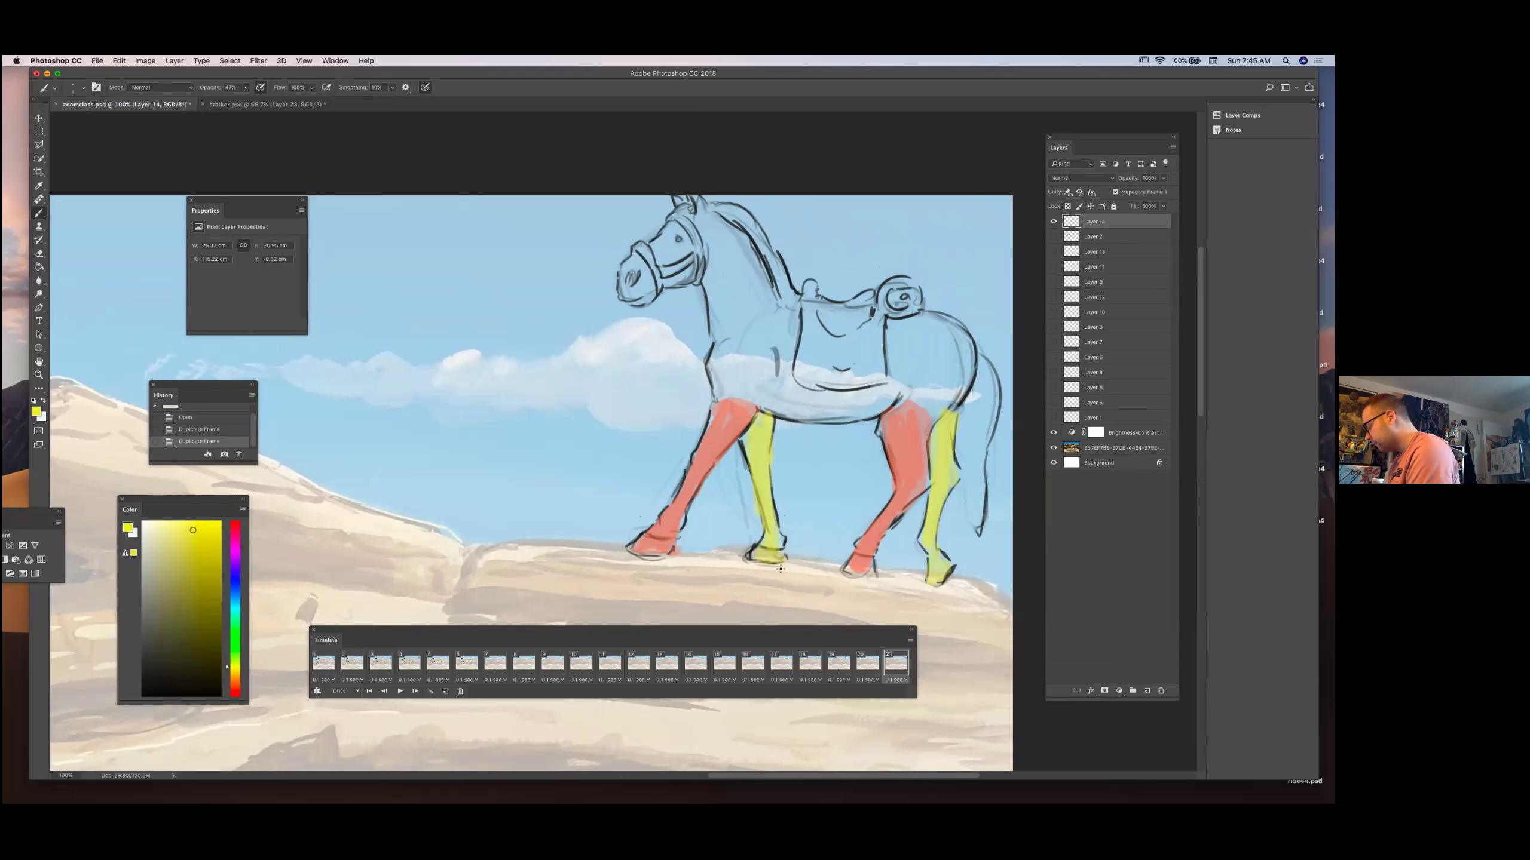
pyautogui.click(81, 89)
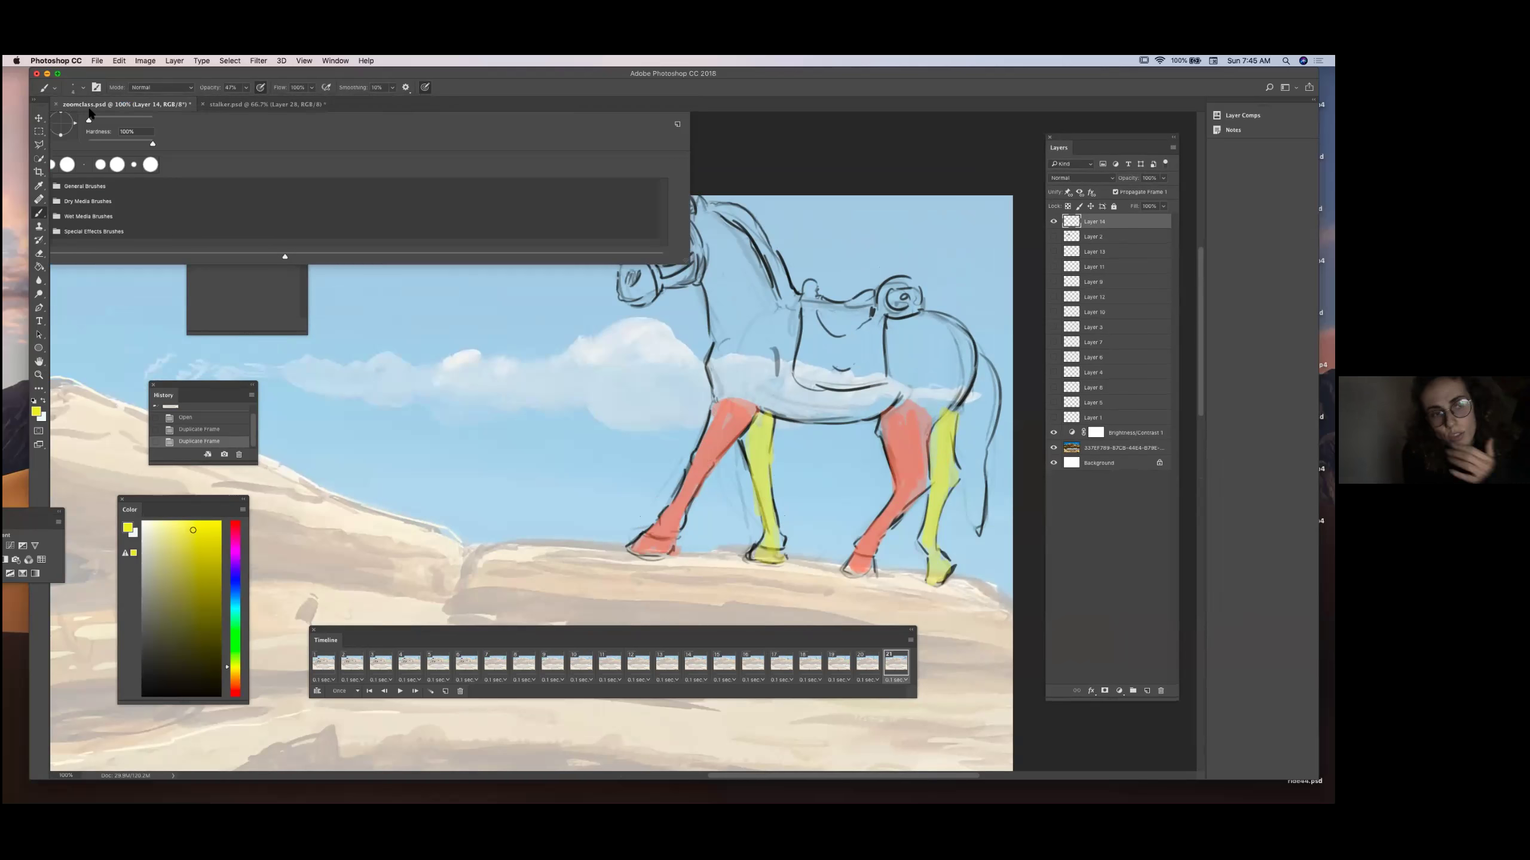
pyautogui.moveTo(90, 123); pyautogui.dragTo(89, 92)
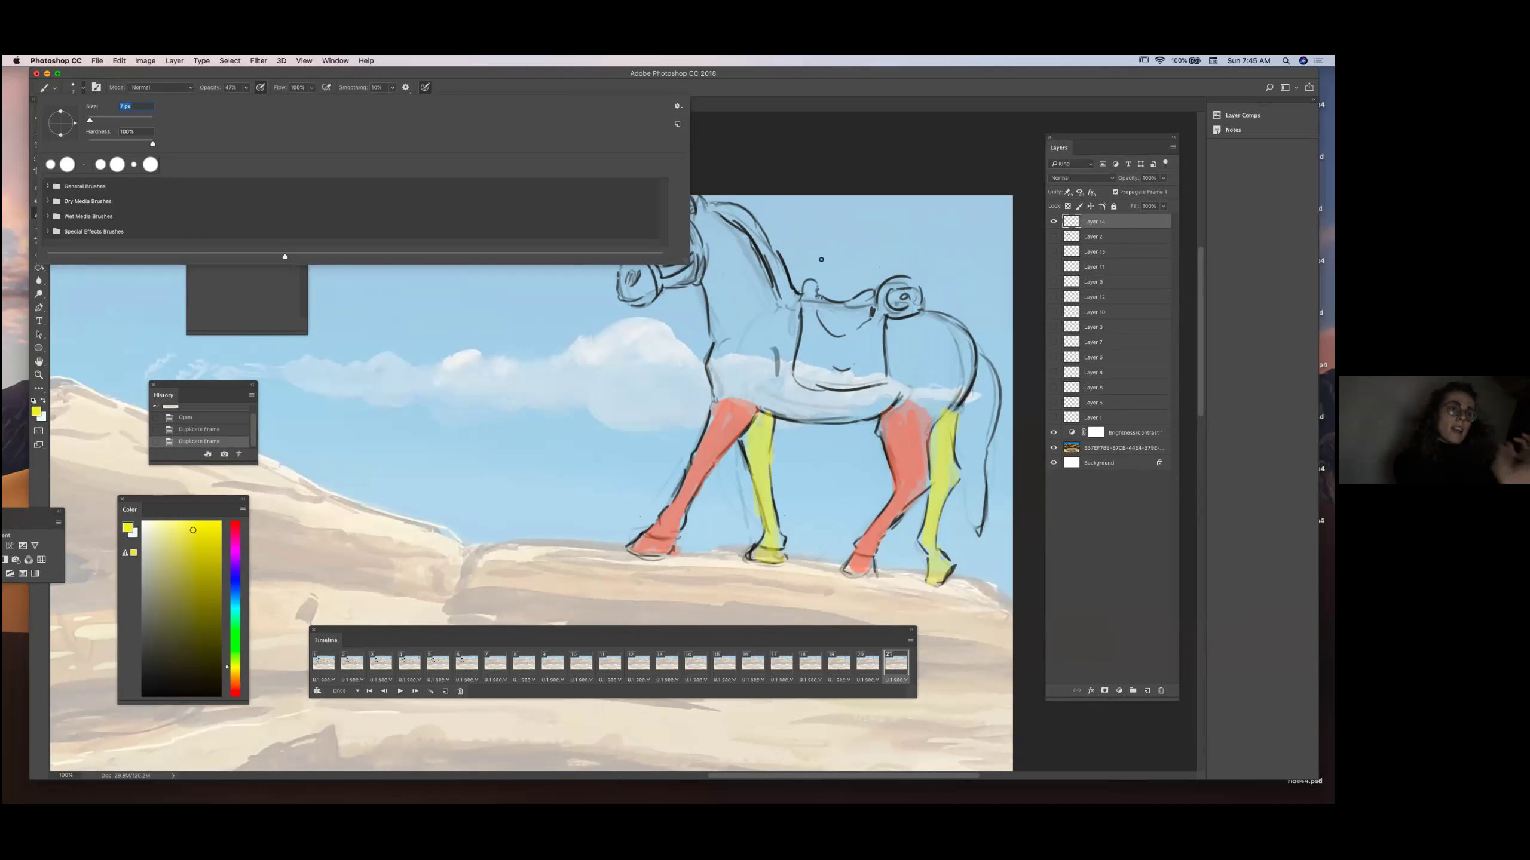
# Reset the colors to default and handwrite "keyframe" in black above the horse's back on Layer 14.
pyautogui.click(821, 259)
pyautogui.click(831, 252)
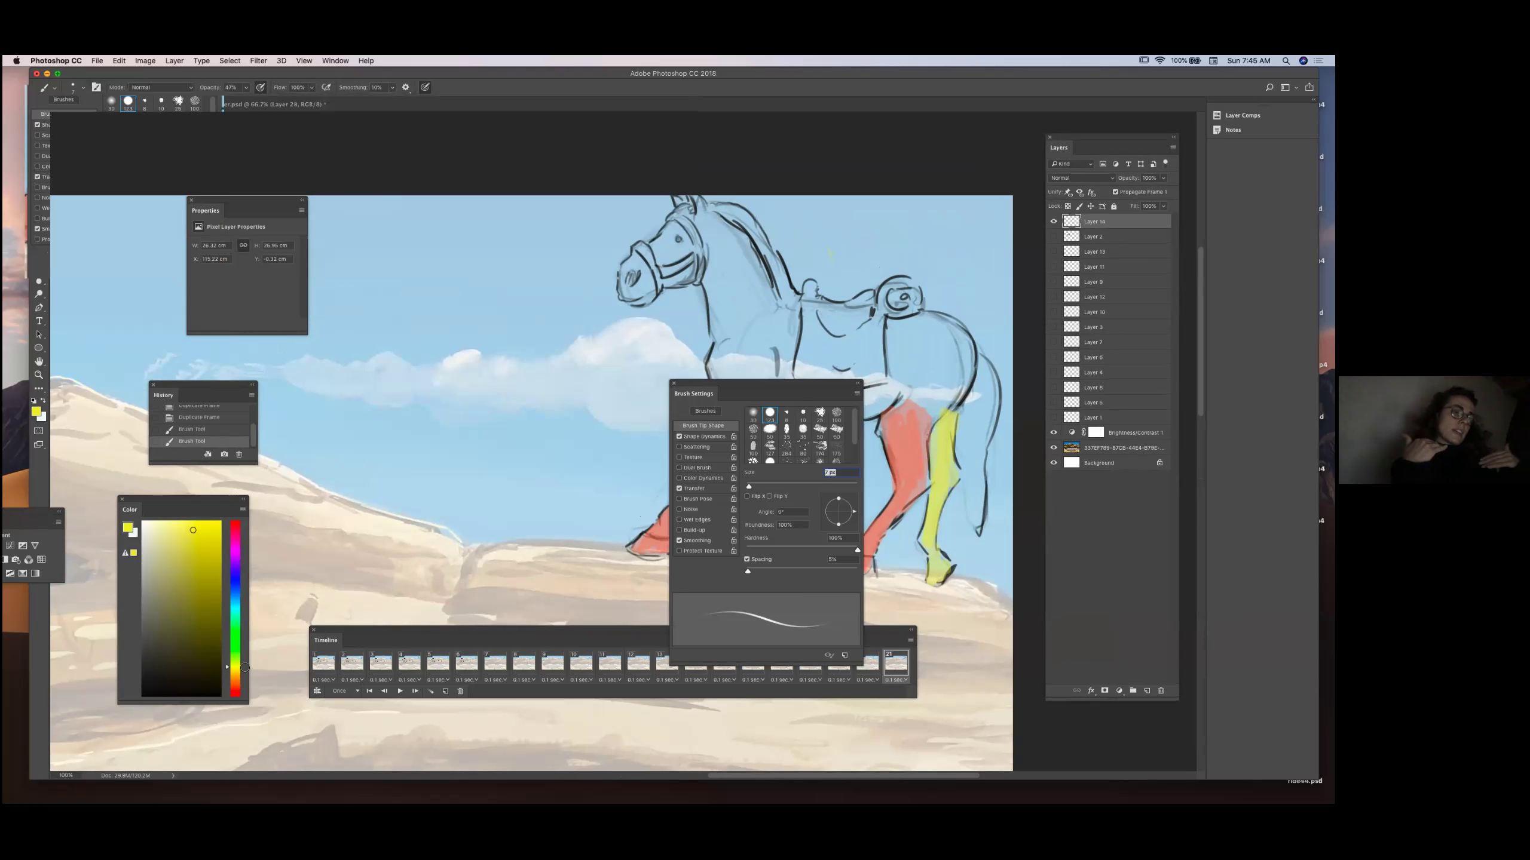
pyautogui.press('d')
pyautogui.press('F5')
pyautogui.moveTo(831, 262)
pyautogui.mouseDown()
pyautogui.moveTo(861, 238)
pyautogui.moveTo(951, 223)
pyautogui.mouseUp()
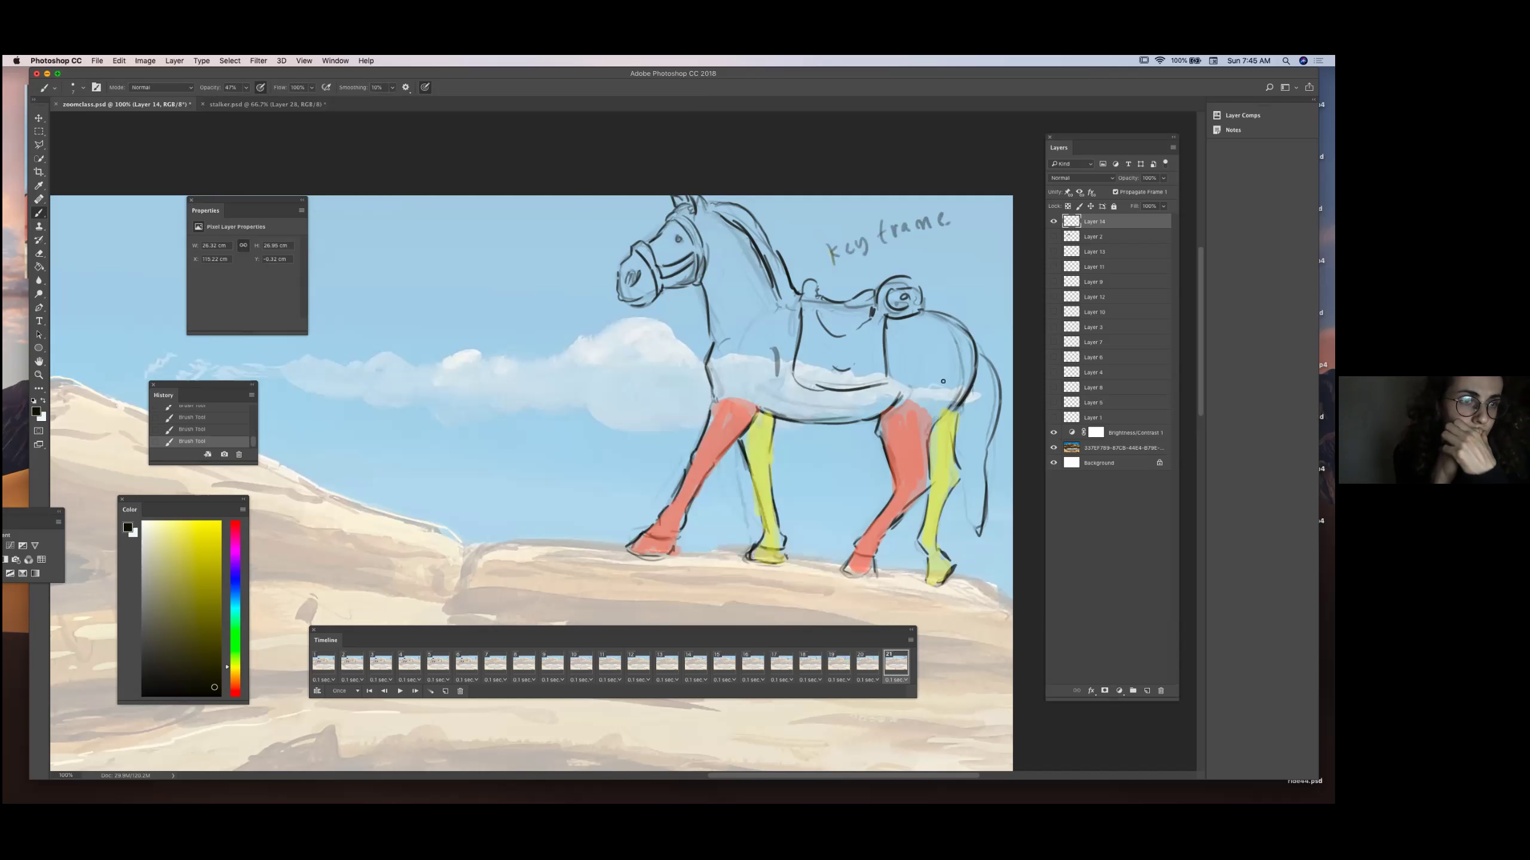
# Make the horse on Layer 14 visible in frame 20 together with the walking figure.
pyautogui.click(867, 664)
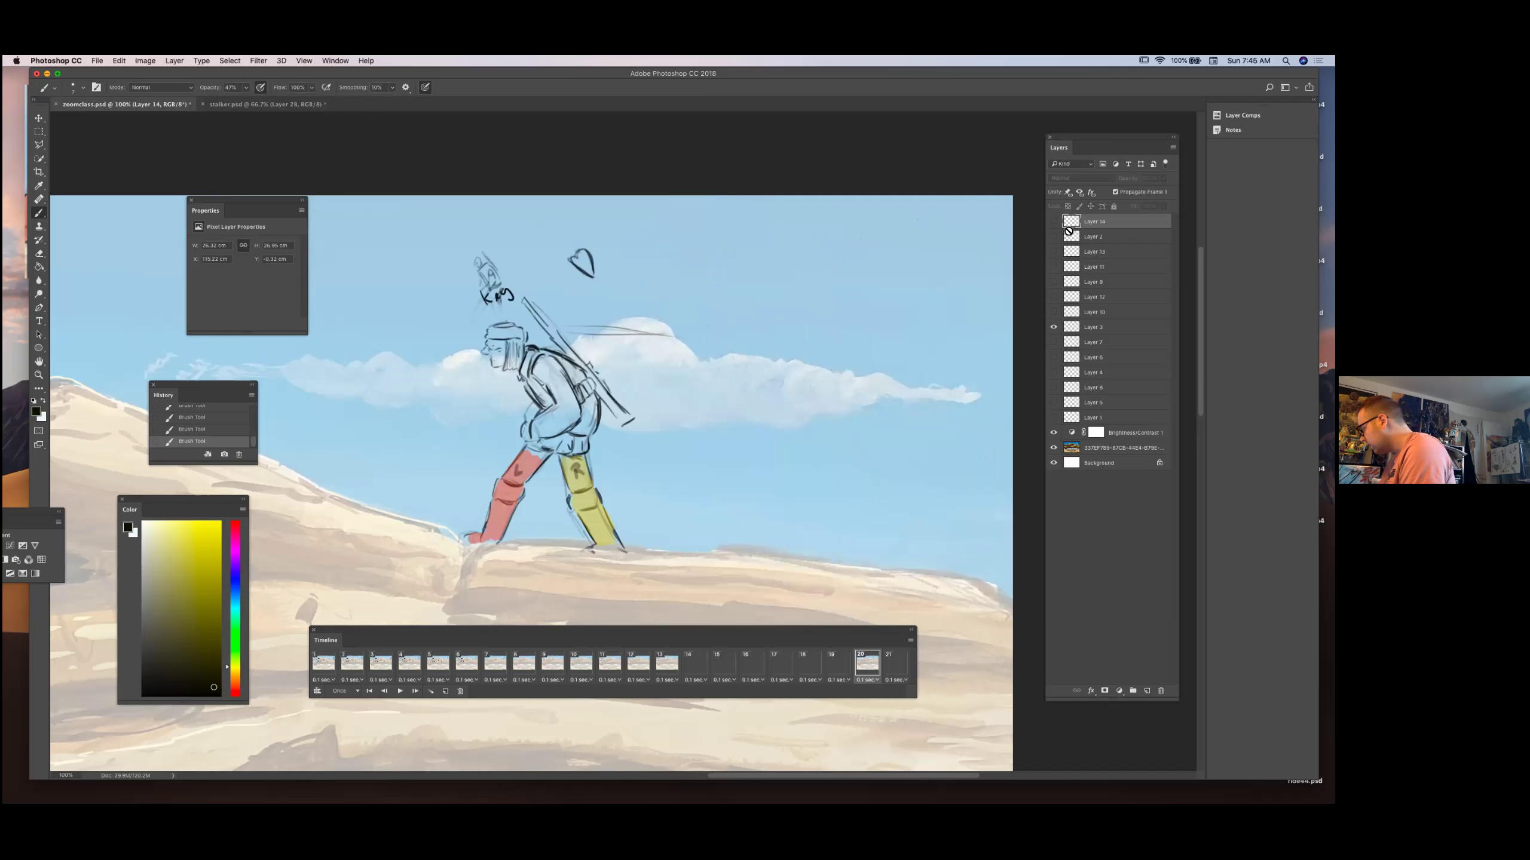
pyautogui.click(1053, 221)
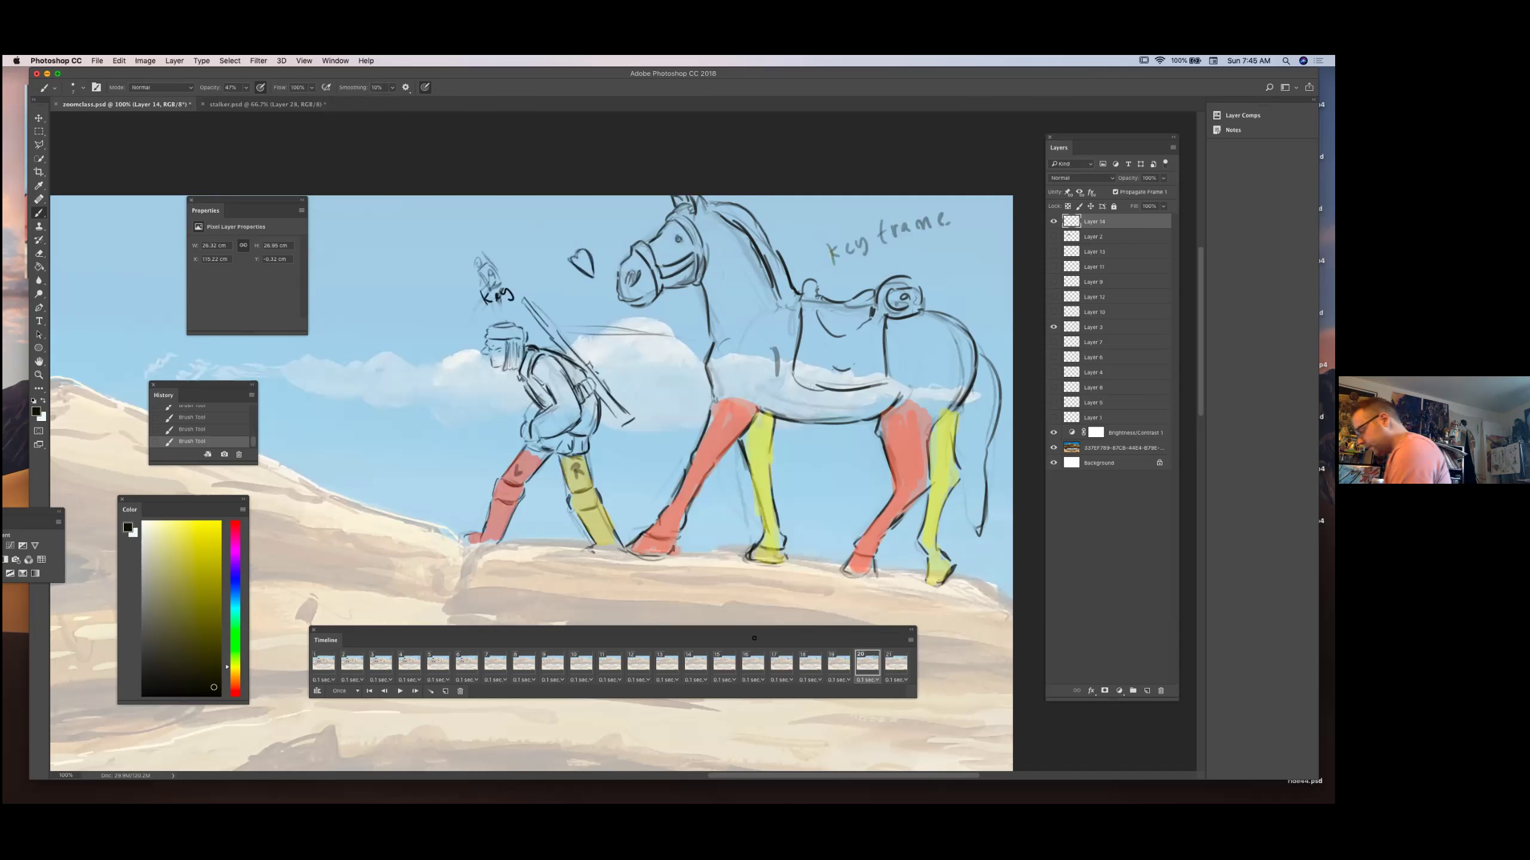
# Go back to frame 21 and add a new empty layer above the horse layer.
pyautogui.click(888, 669)
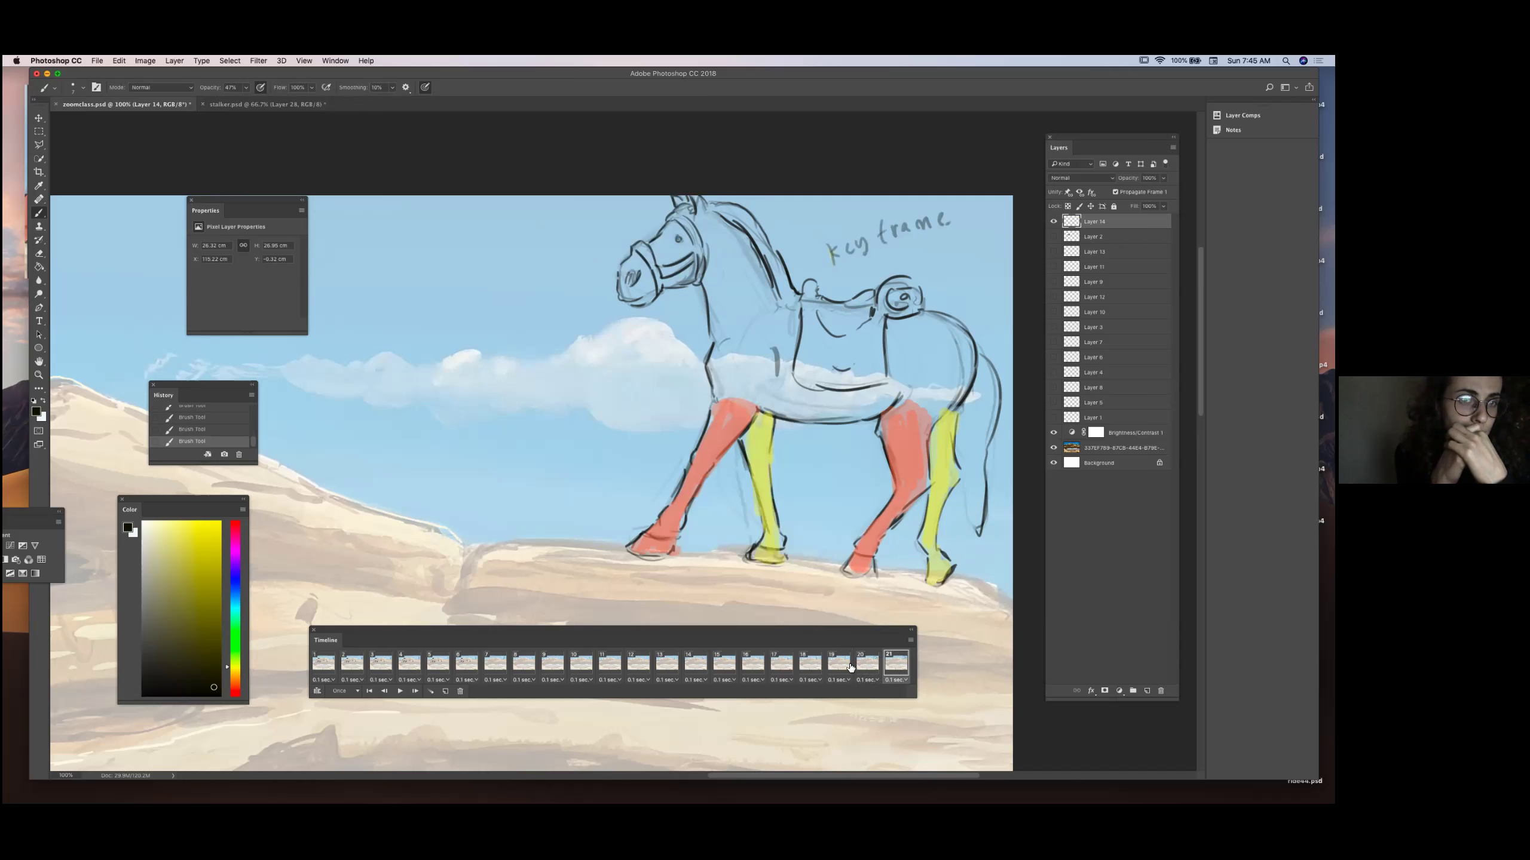
pyautogui.click(174, 61)
pyautogui.moveTo(235, 76)
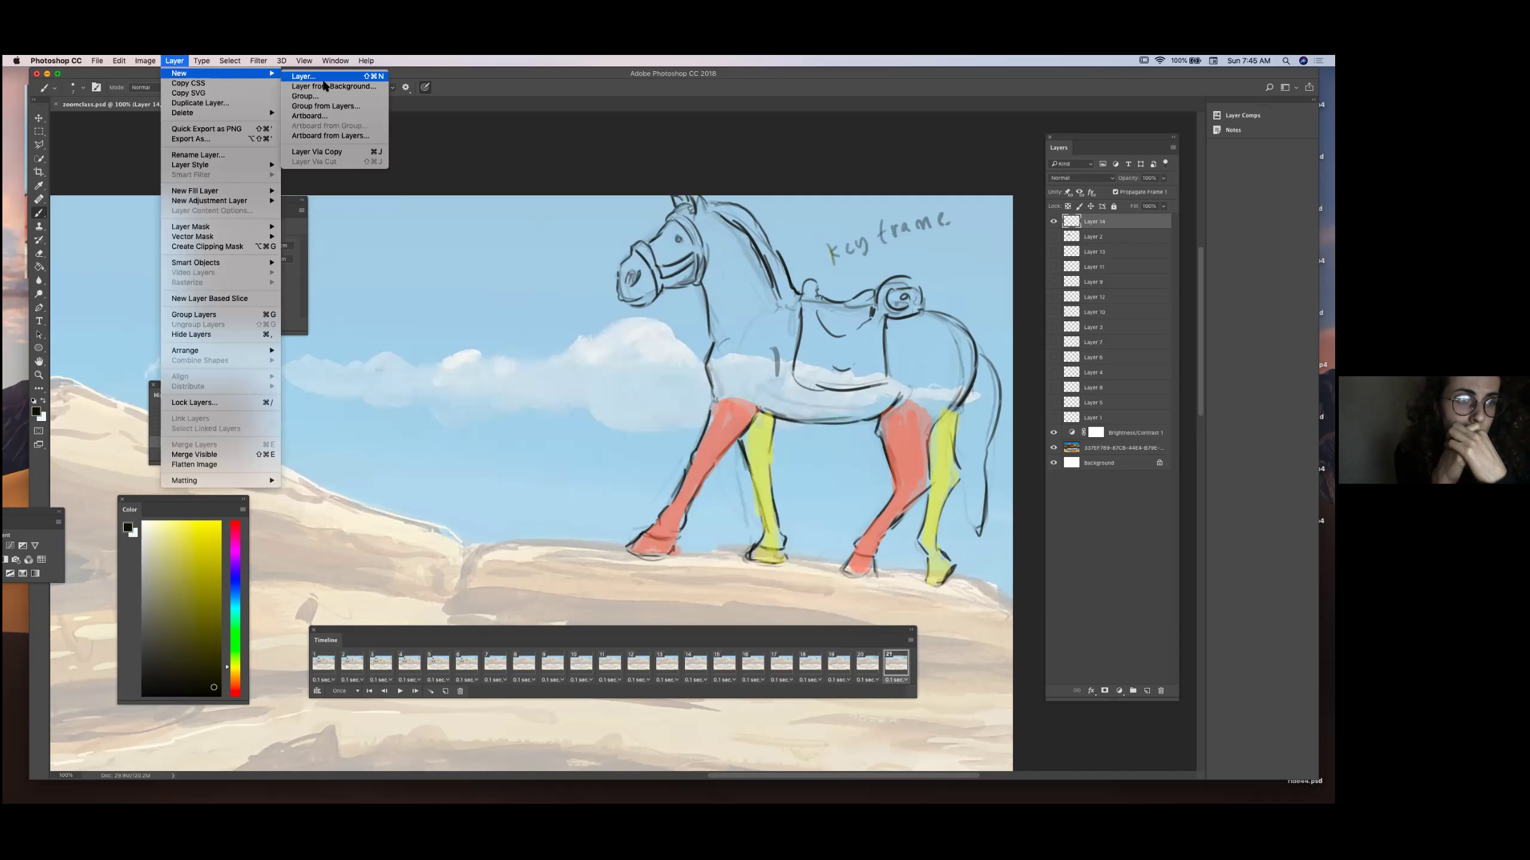
pyautogui.click(320, 78)
pyautogui.press('Return')
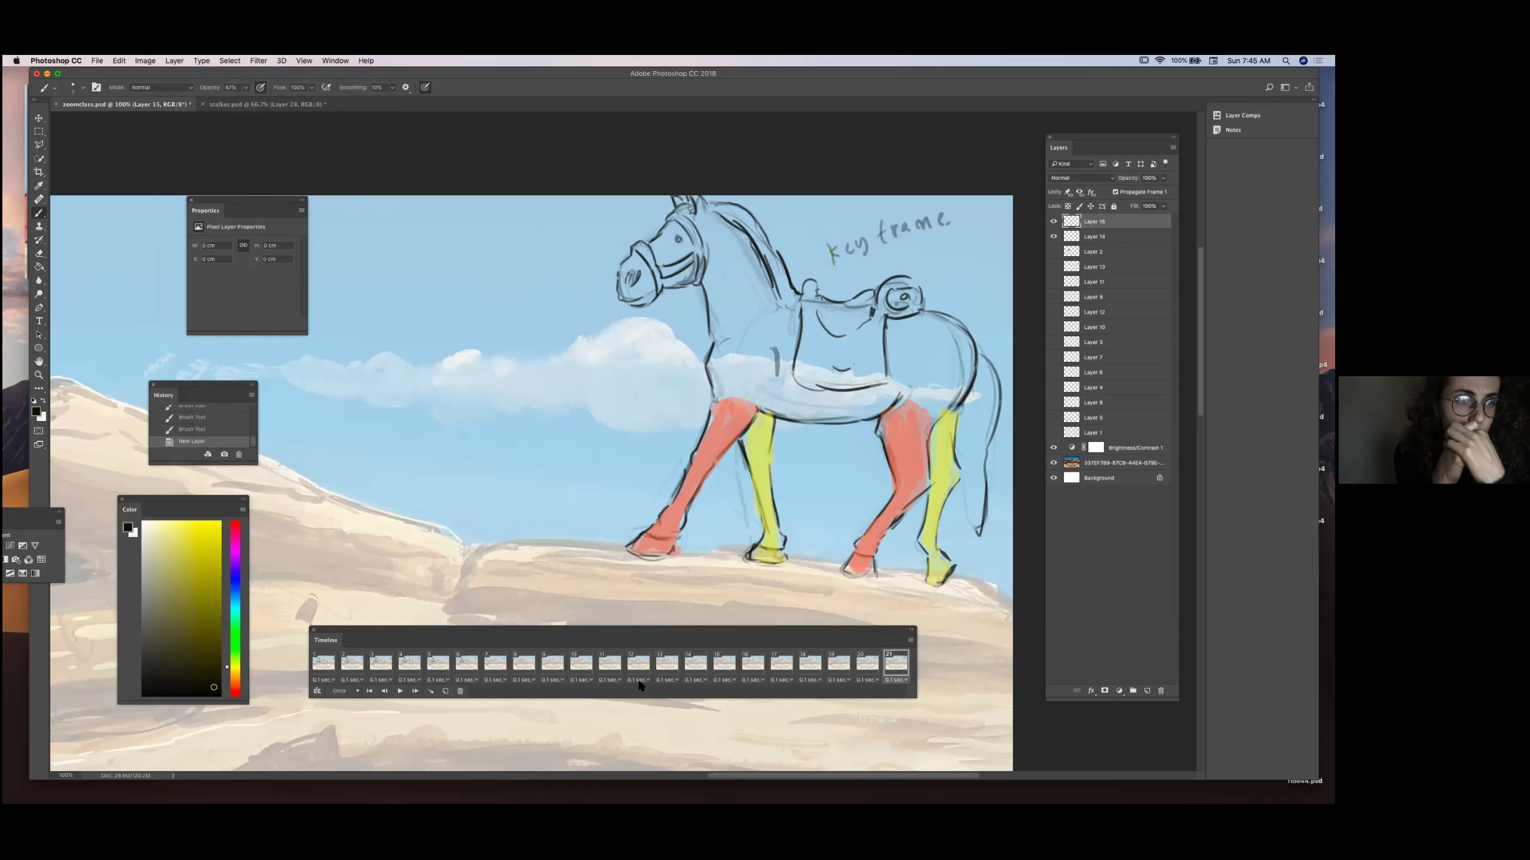
# Lower the opacity of the keyframe horse on Layer 14 to about 47% and reselect the empty layer above it.
pyautogui.click(1114, 236)
pyautogui.click(1162, 177)
pyautogui.moveTo(1163, 191); pyautogui.dragTo(1139, 193)
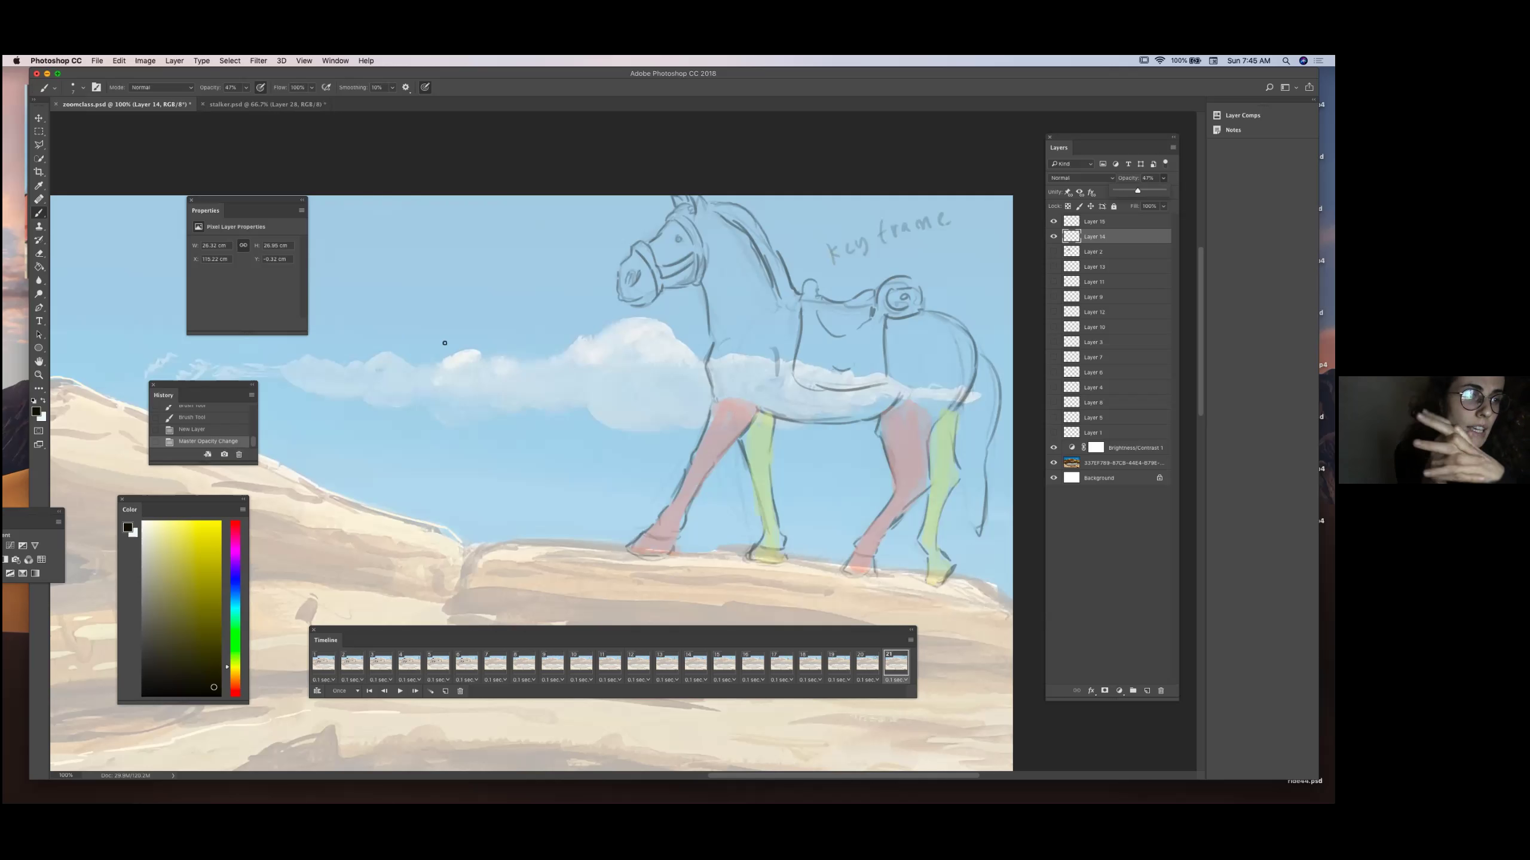
pyautogui.hotkey('alt', ']')
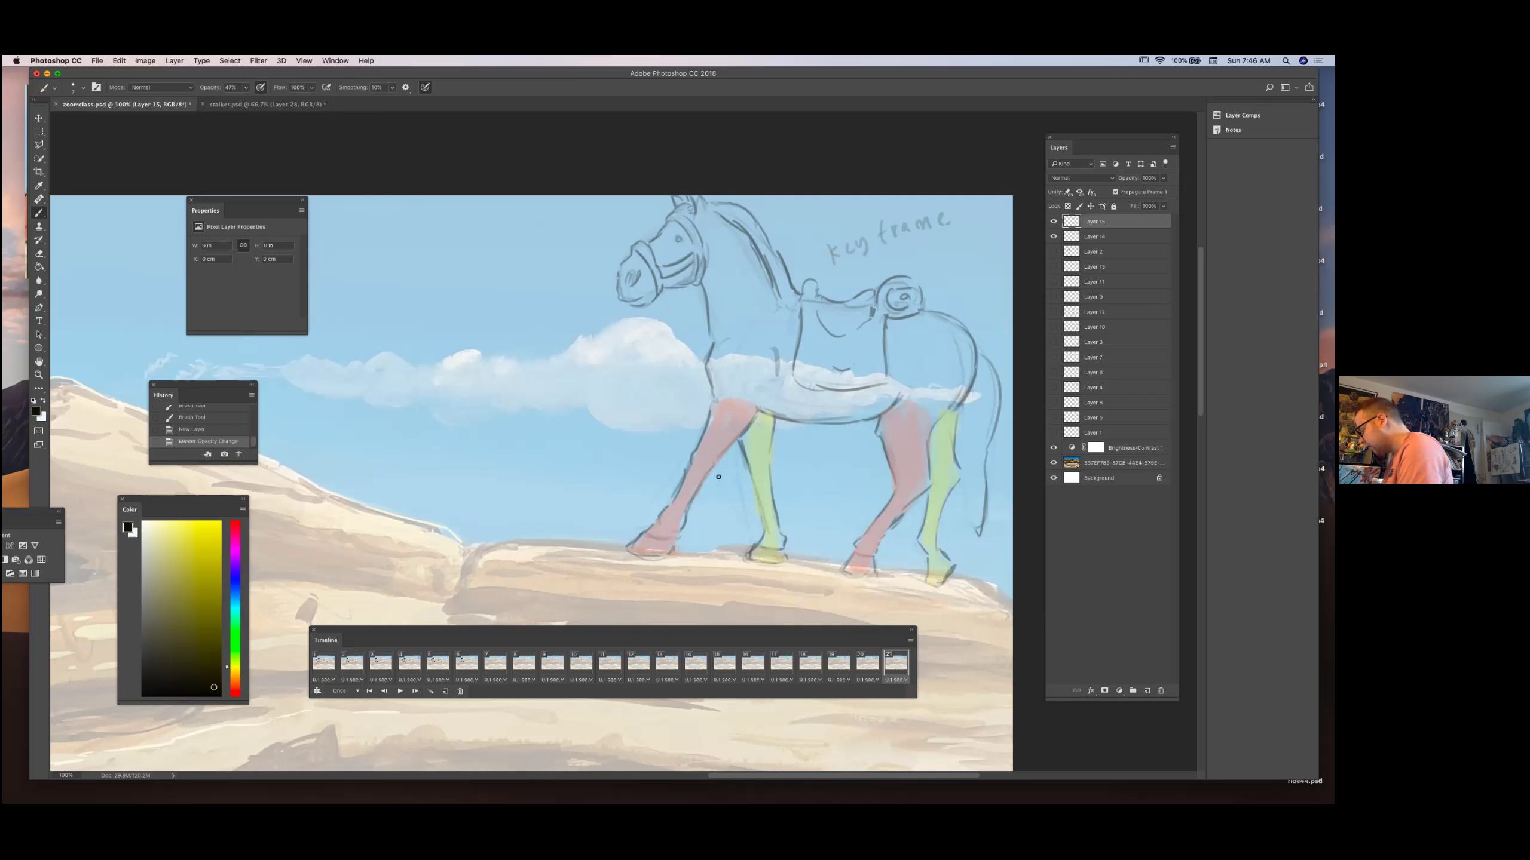
# Sketch a large oval for the new horse's body, with a small direction arrow near the legs, and shift the sketch slightly forward.
pyautogui.moveTo(934, 484); pyautogui.dragTo(962, 477)
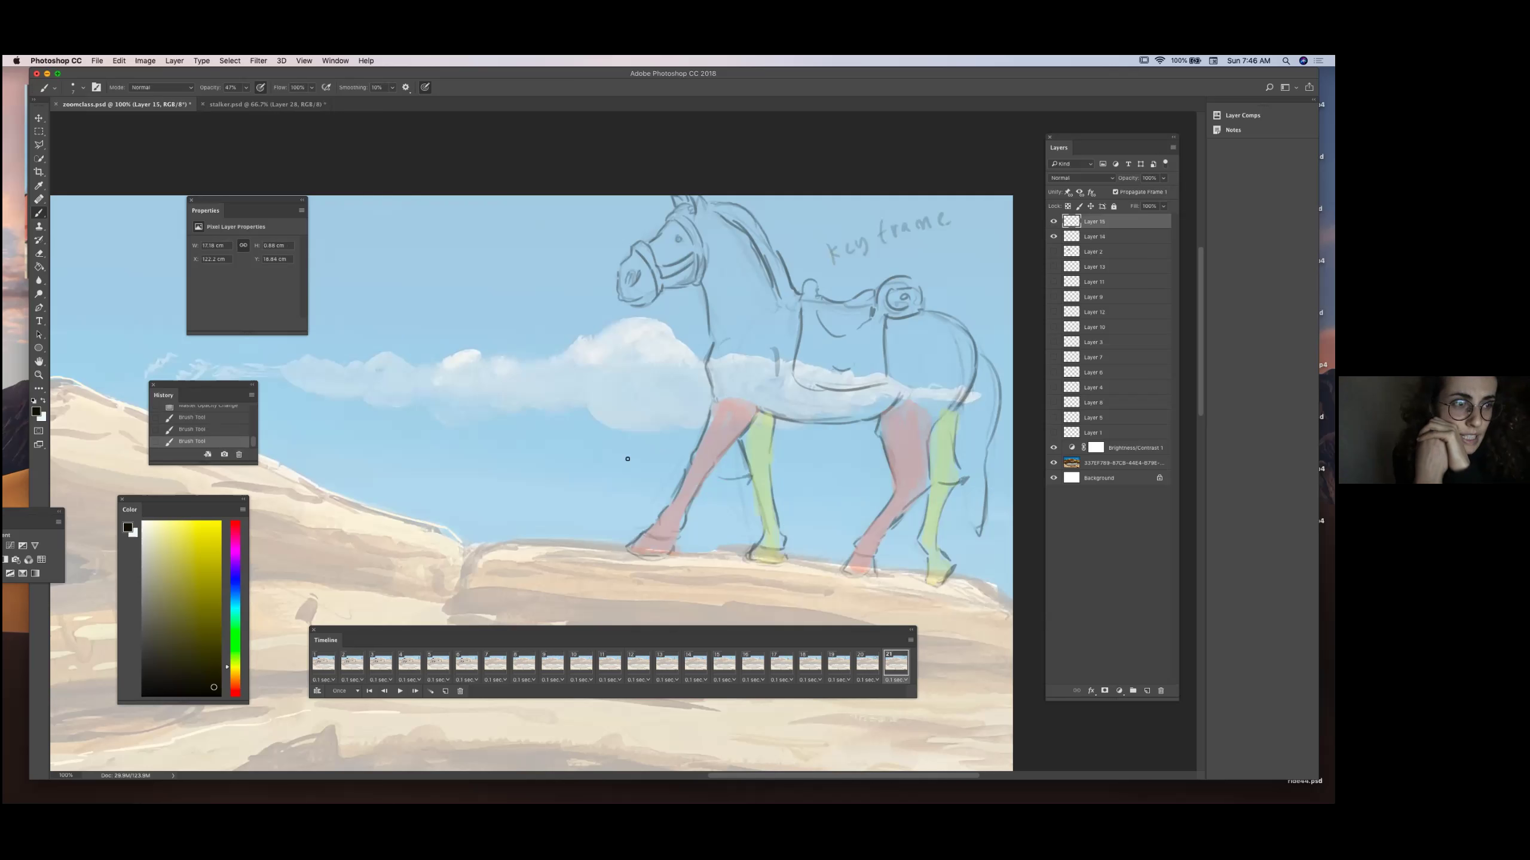
pyautogui.moveTo(535, 326); pyautogui.dragTo(532, 330)
pyautogui.moveTo(574, 395)
pyautogui.mouseDown()
pyautogui.moveTo(520, 360)
pyautogui.moveTo(719, 397)
pyautogui.moveTo(567, 311)
pyautogui.moveTo(694, 400)
pyautogui.moveTo(578, 305)
pyautogui.moveTo(673, 406)
pyautogui.moveTo(544, 344)
pyautogui.mouseUp()
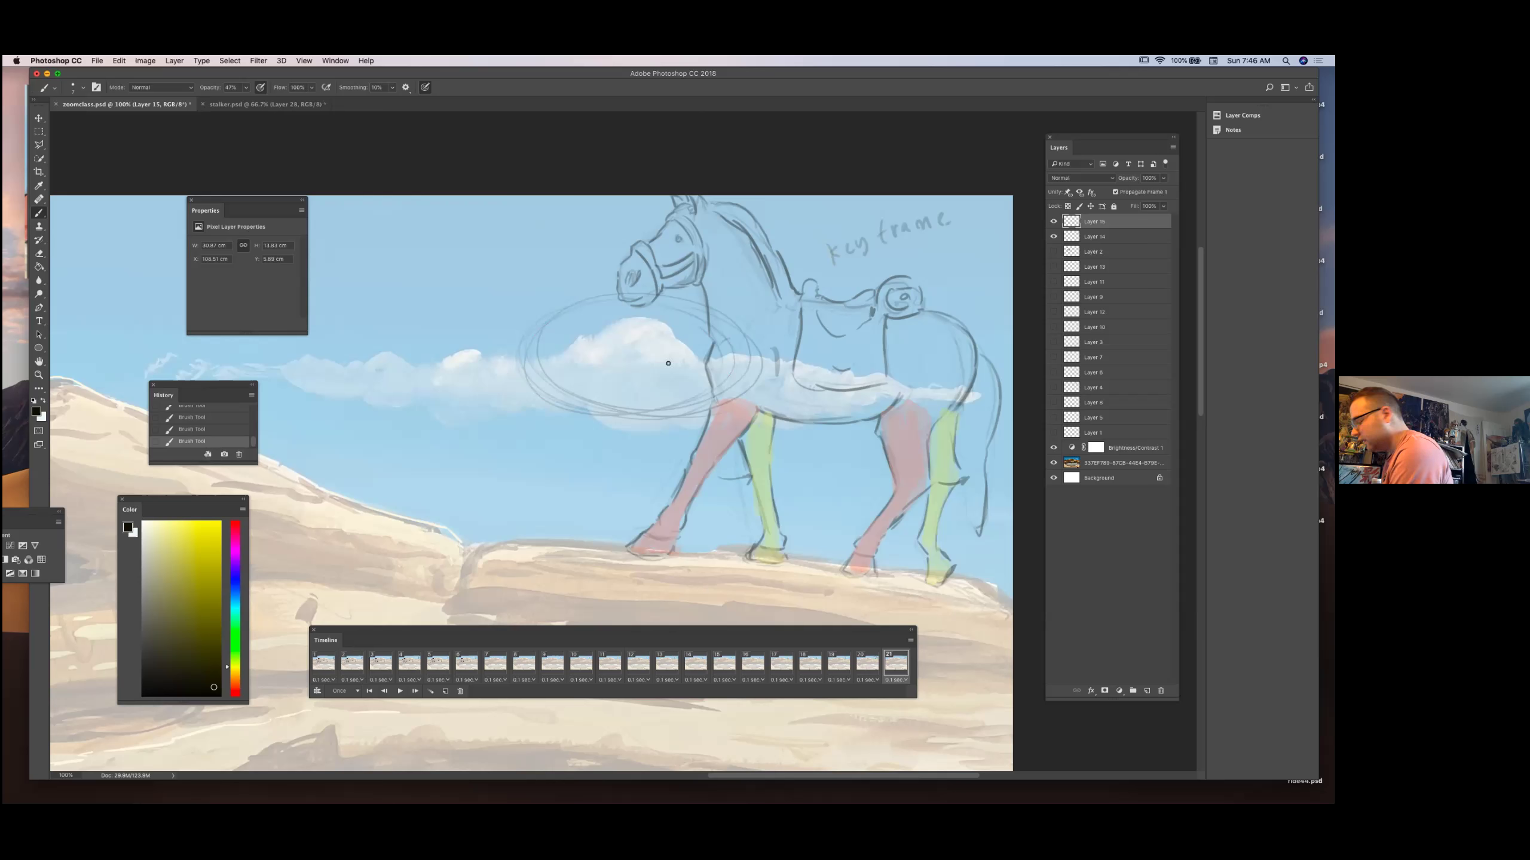
pyautogui.moveTo(573, 312); pyautogui.dragTo(685, 302)
pyautogui.moveTo(746, 343)
pyautogui.mouseDown()
pyautogui.moveTo(748, 361)
pyautogui.moveTo(738, 338)
pyautogui.moveTo(566, 319)
pyautogui.moveTo(524, 367)
pyautogui.moveTo(606, 407)
pyautogui.moveTo(688, 406)
pyautogui.mouseUp()
pyautogui.press('v')
pyautogui.moveTo(747, 364)
pyautogui.mouseDown()
pyautogui.moveTo(707, 357)
pyautogui.moveTo(728, 362)
pyautogui.mouseUp()
pyautogui.click(39, 211)
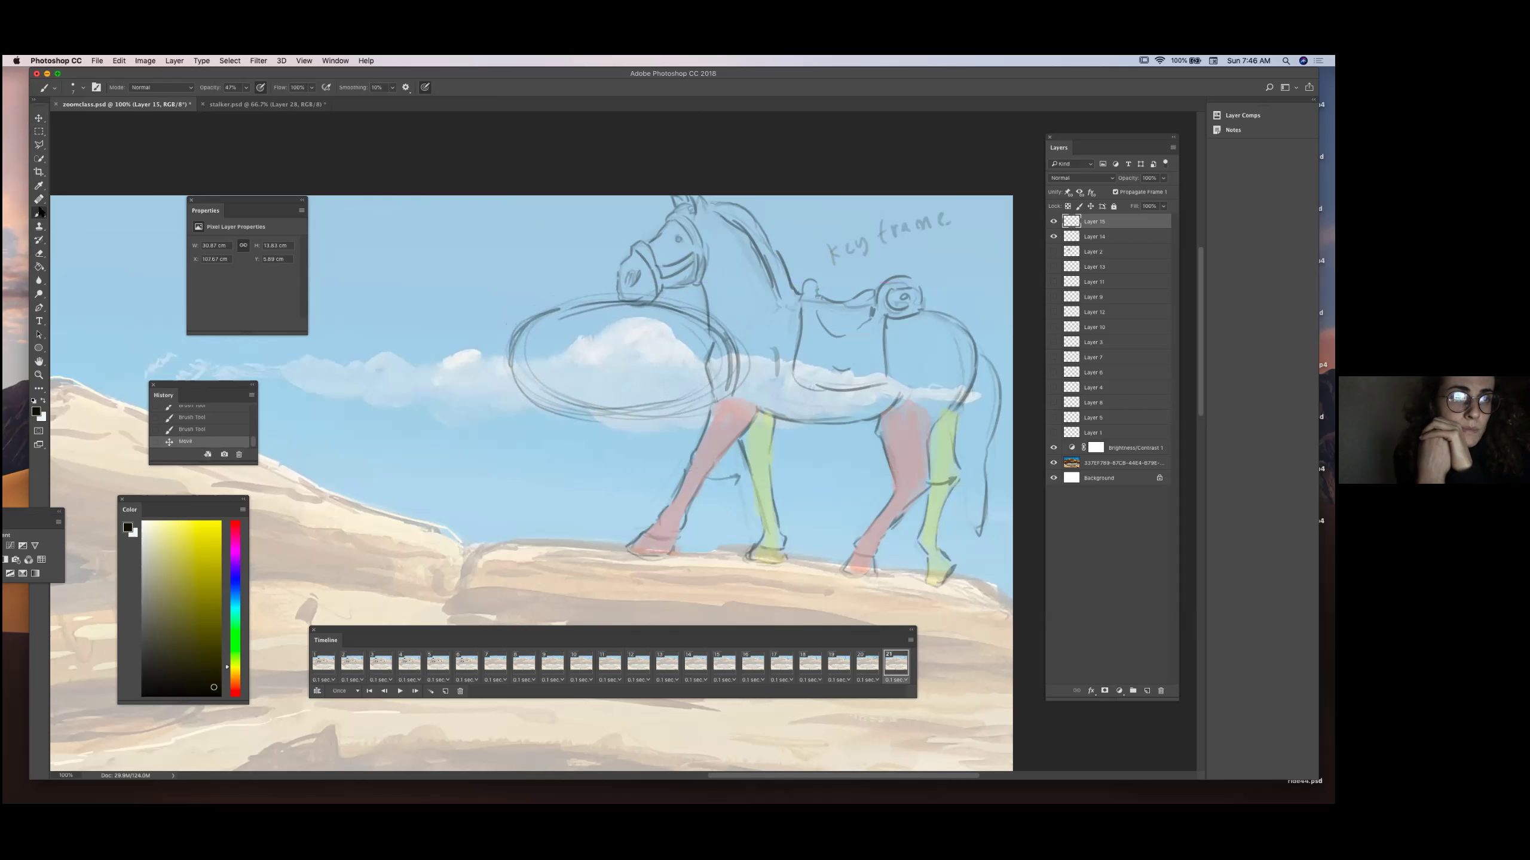
# Sketch the raised neck at the front of the body oval, reinforce the oval, and add a shoulder circle inside its front end.
pyautogui.moveTo(453, 268); pyautogui.dragTo(500, 361)
pyautogui.moveTo(457, 244)
pyautogui.mouseDown()
pyautogui.moveTo(544, 294)
pyautogui.moveTo(484, 242)
pyautogui.moveTo(453, 284)
pyautogui.moveTo(484, 239)
pyautogui.moveTo(459, 256)
pyautogui.moveTo(500, 249)
pyautogui.moveTo(547, 296)
pyautogui.mouseUp()
pyautogui.moveTo(453, 278); pyautogui.dragTo(512, 374)
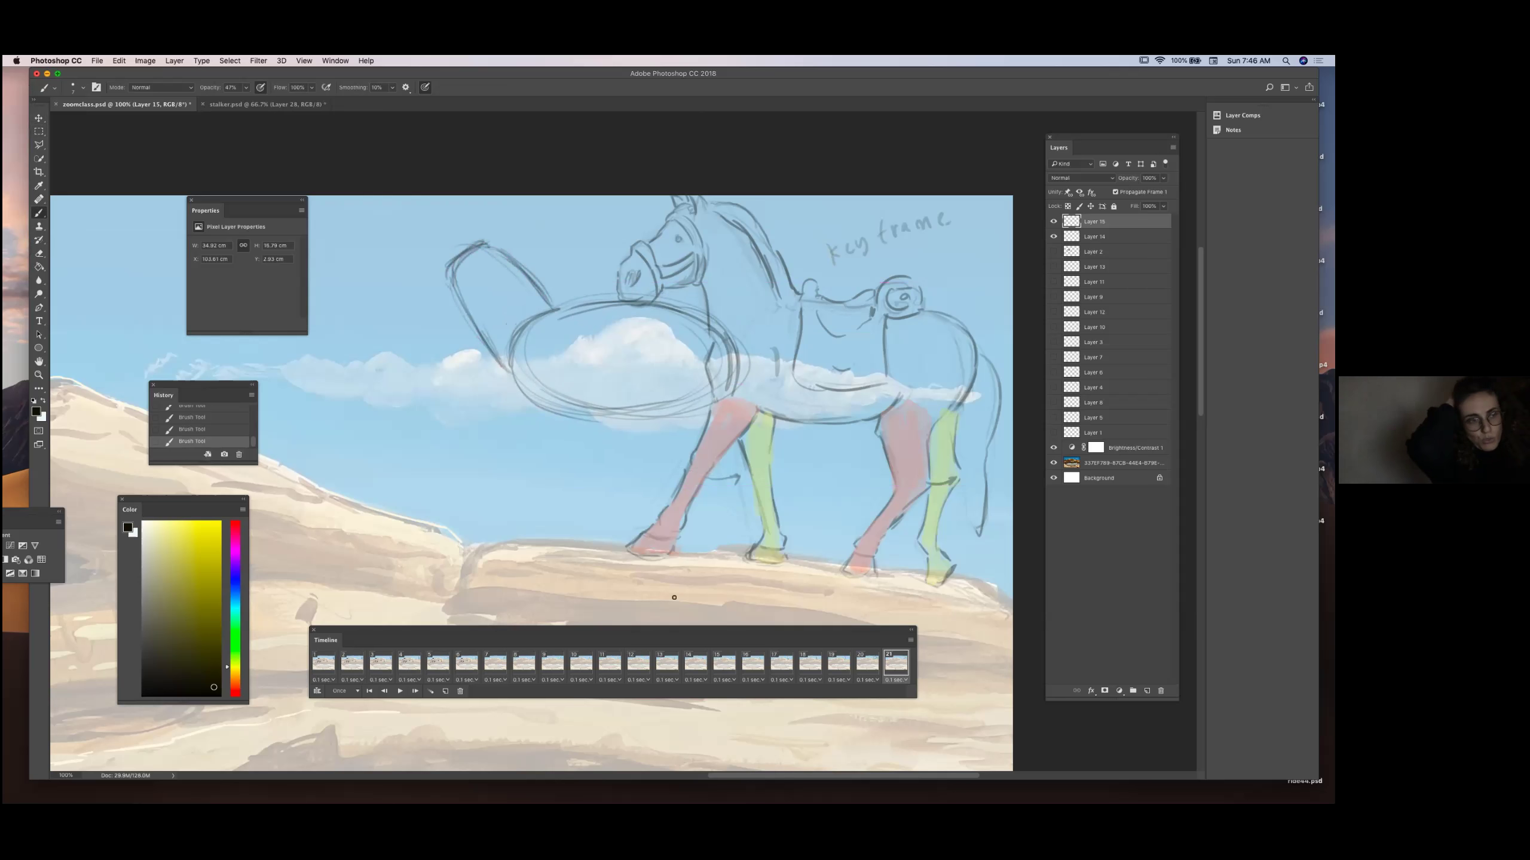
pyautogui.moveTo(579, 312)
pyautogui.mouseDown()
pyautogui.moveTo(609, 306)
pyautogui.moveTo(737, 361)
pyautogui.moveTo(731, 391)
pyautogui.mouseUp()
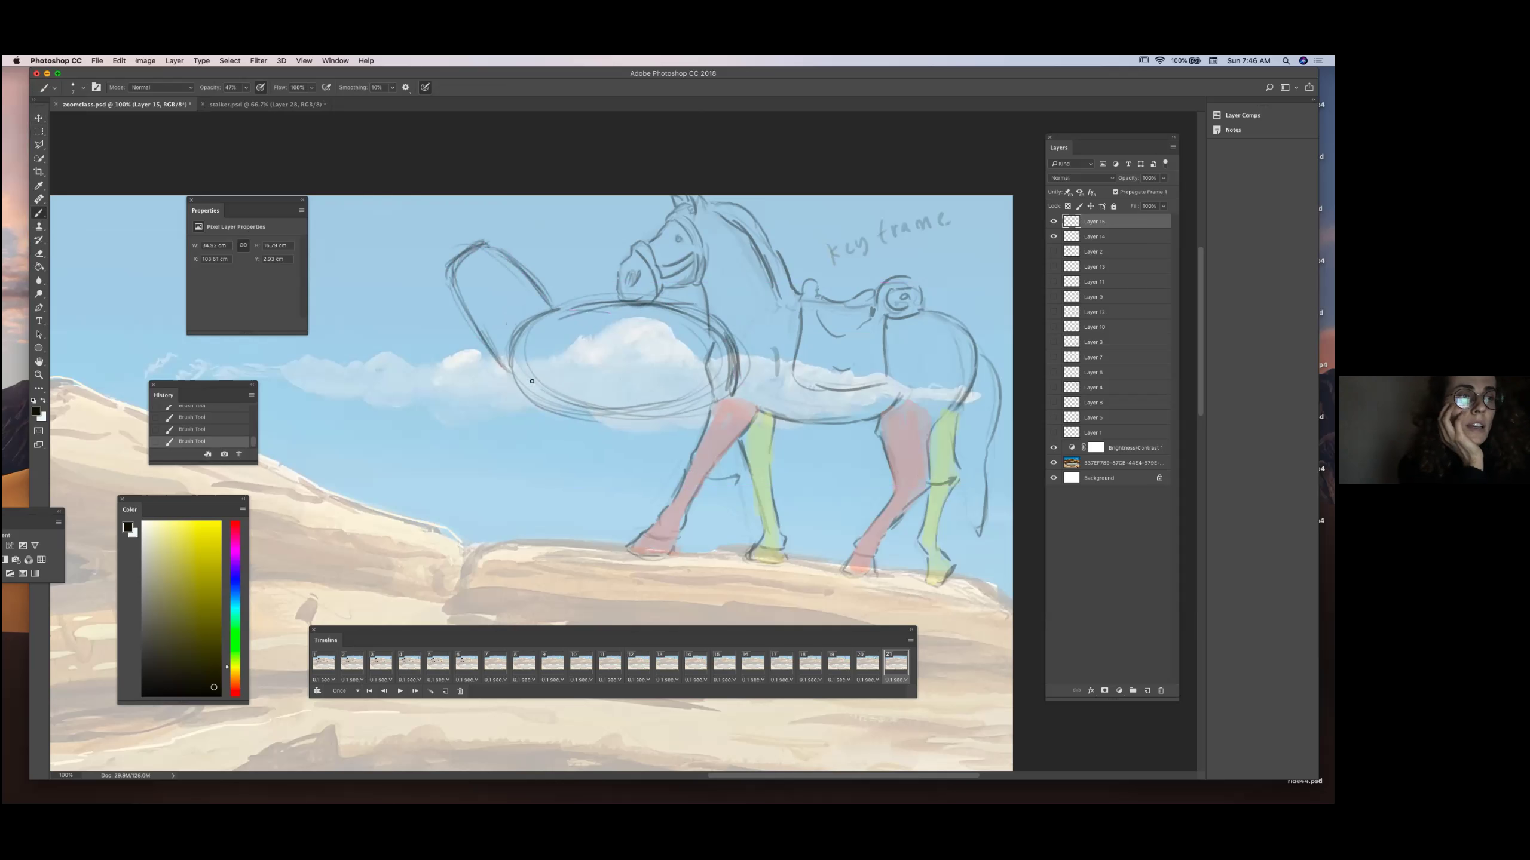
pyautogui.moveTo(545, 354)
pyautogui.mouseDown()
pyautogui.moveTo(569, 375)
pyautogui.moveTo(575, 412)
pyautogui.mouseUp()
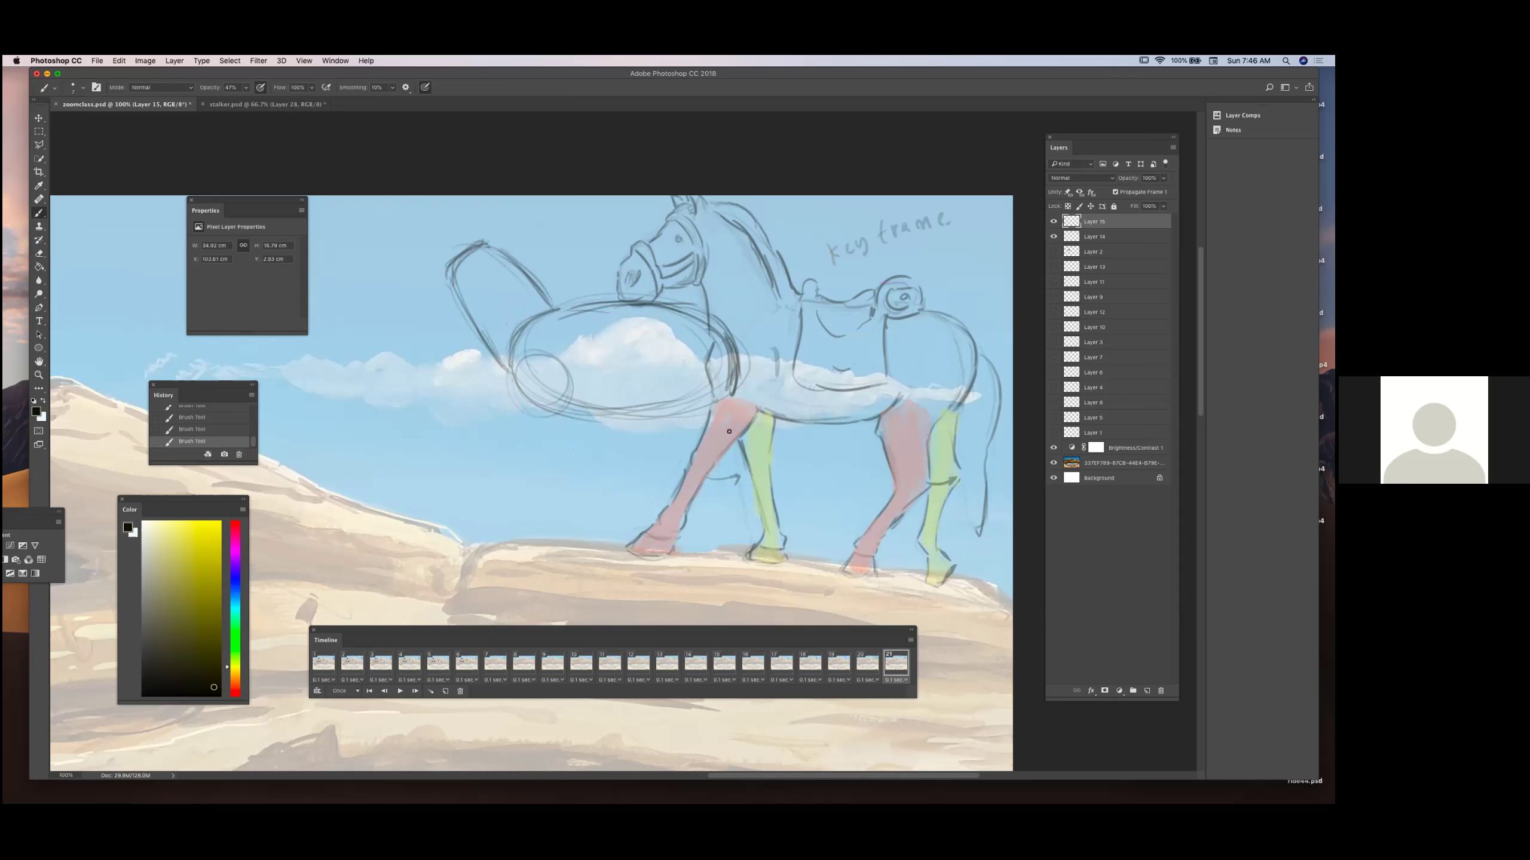
# Move the rough body and neck sketch back toward the faded reference horse.
pyautogui.press('v')
pyautogui.moveTo(740, 360); pyautogui.dragTo(779, 347)
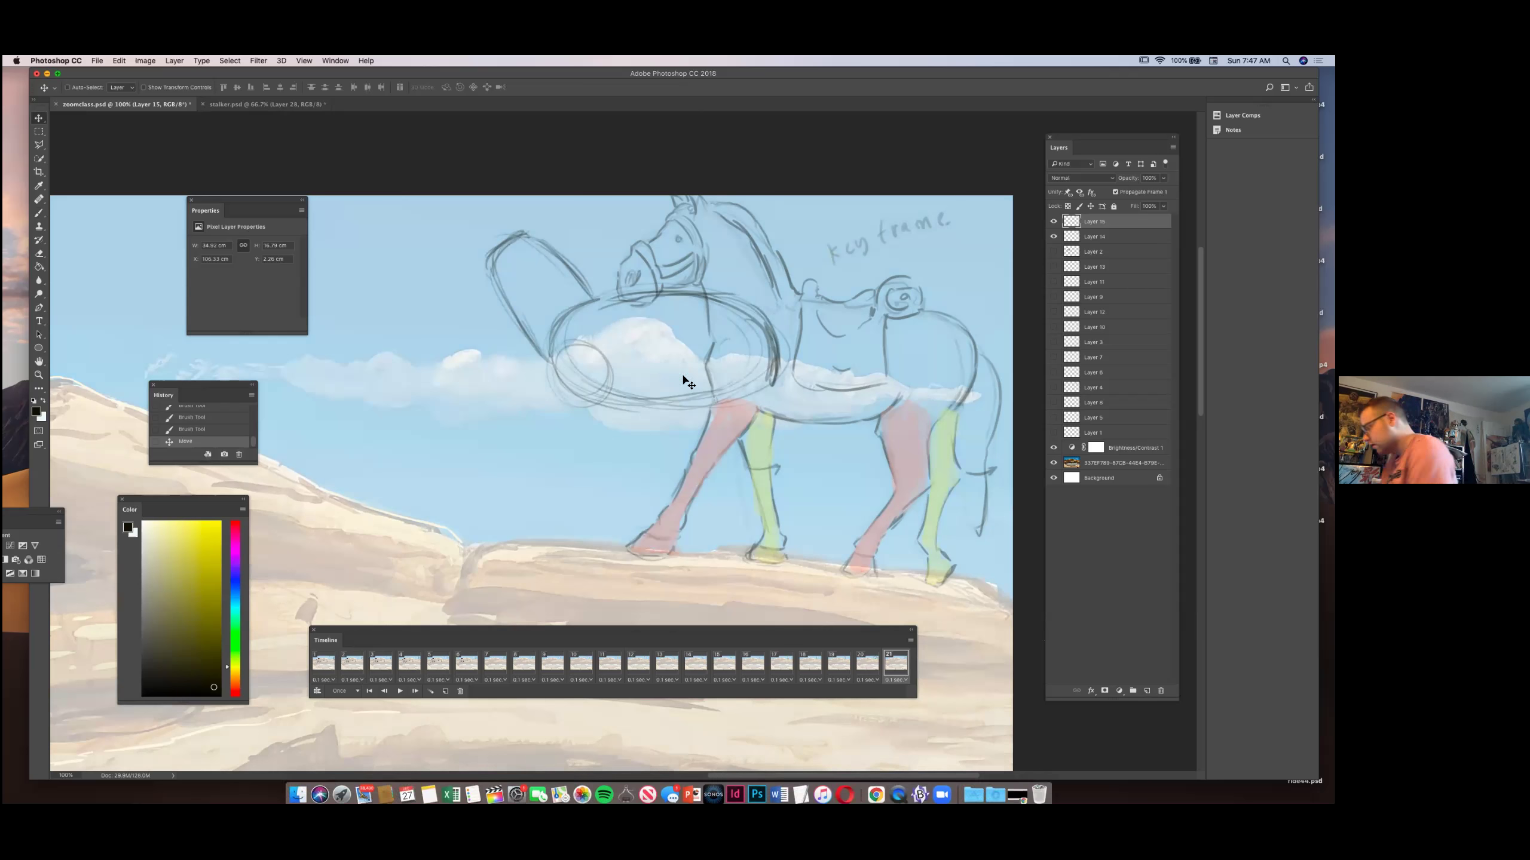
pyautogui.press('b')
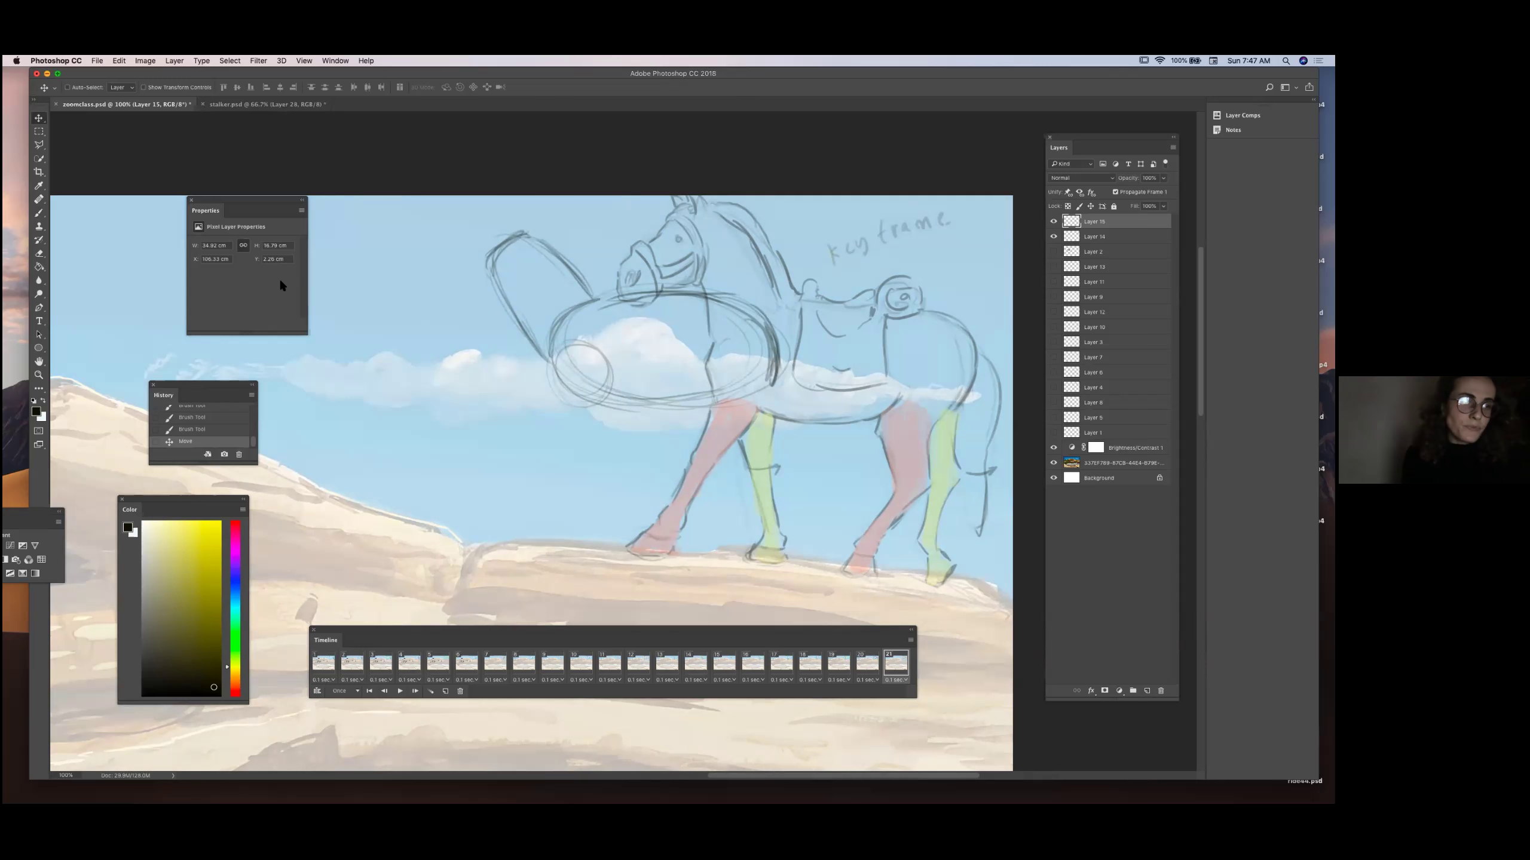
pyautogui.press('super+z')
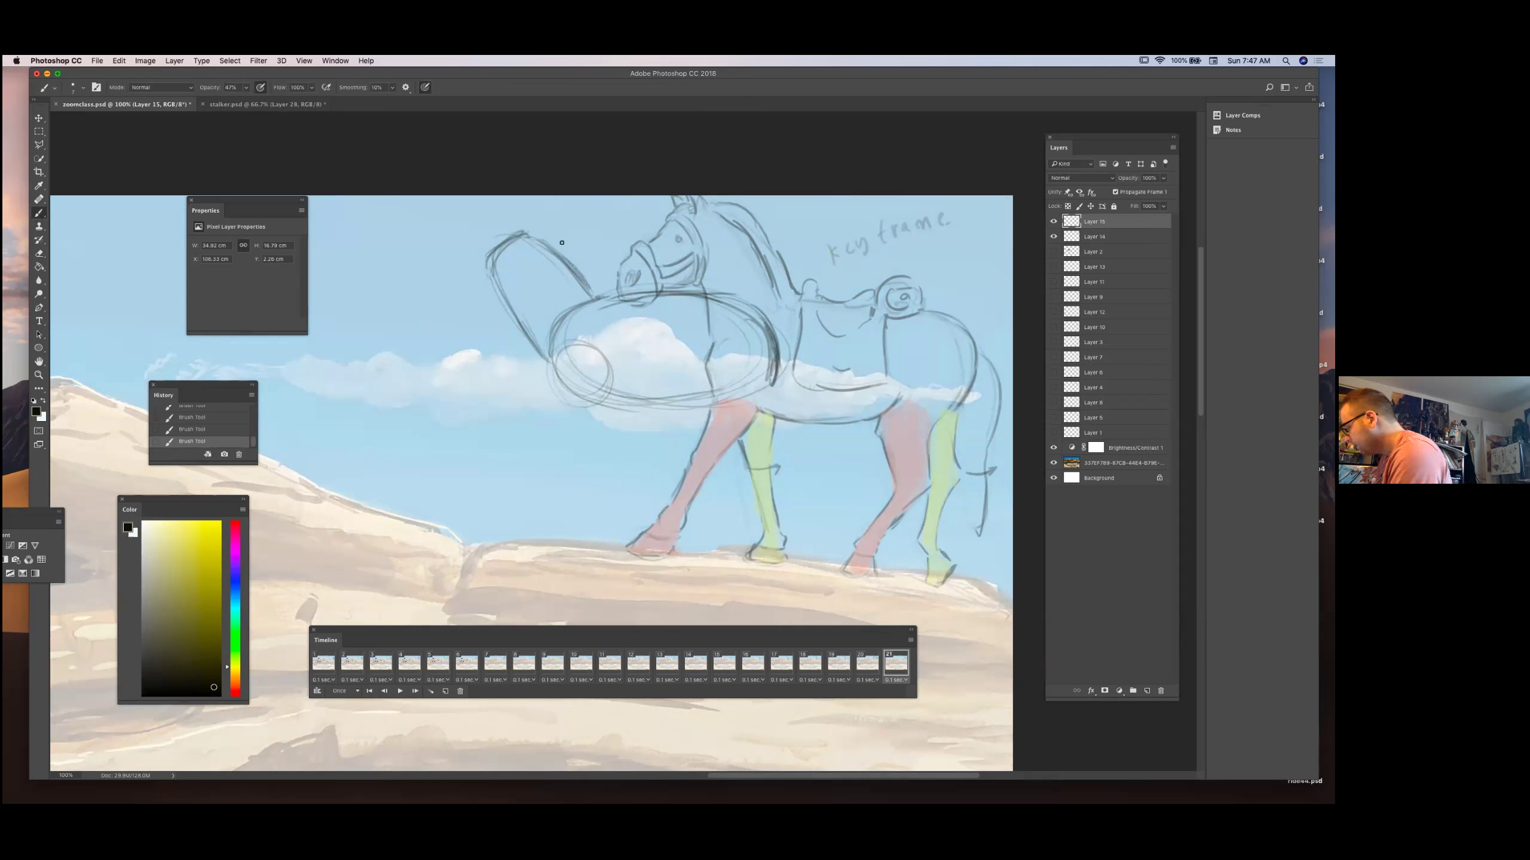
# Sketch the rough head shape in front of the neck and join it to the neck with connecting strokes.
pyautogui.moveTo(479, 212)
pyautogui.mouseDown()
pyautogui.moveTo(454, 222)
pyautogui.moveTo(429, 294)
pyautogui.moveTo(481, 281)
pyautogui.moveTo(447, 305)
pyautogui.moveTo(472, 209)
pyautogui.moveTo(461, 222)
pyautogui.mouseUp()
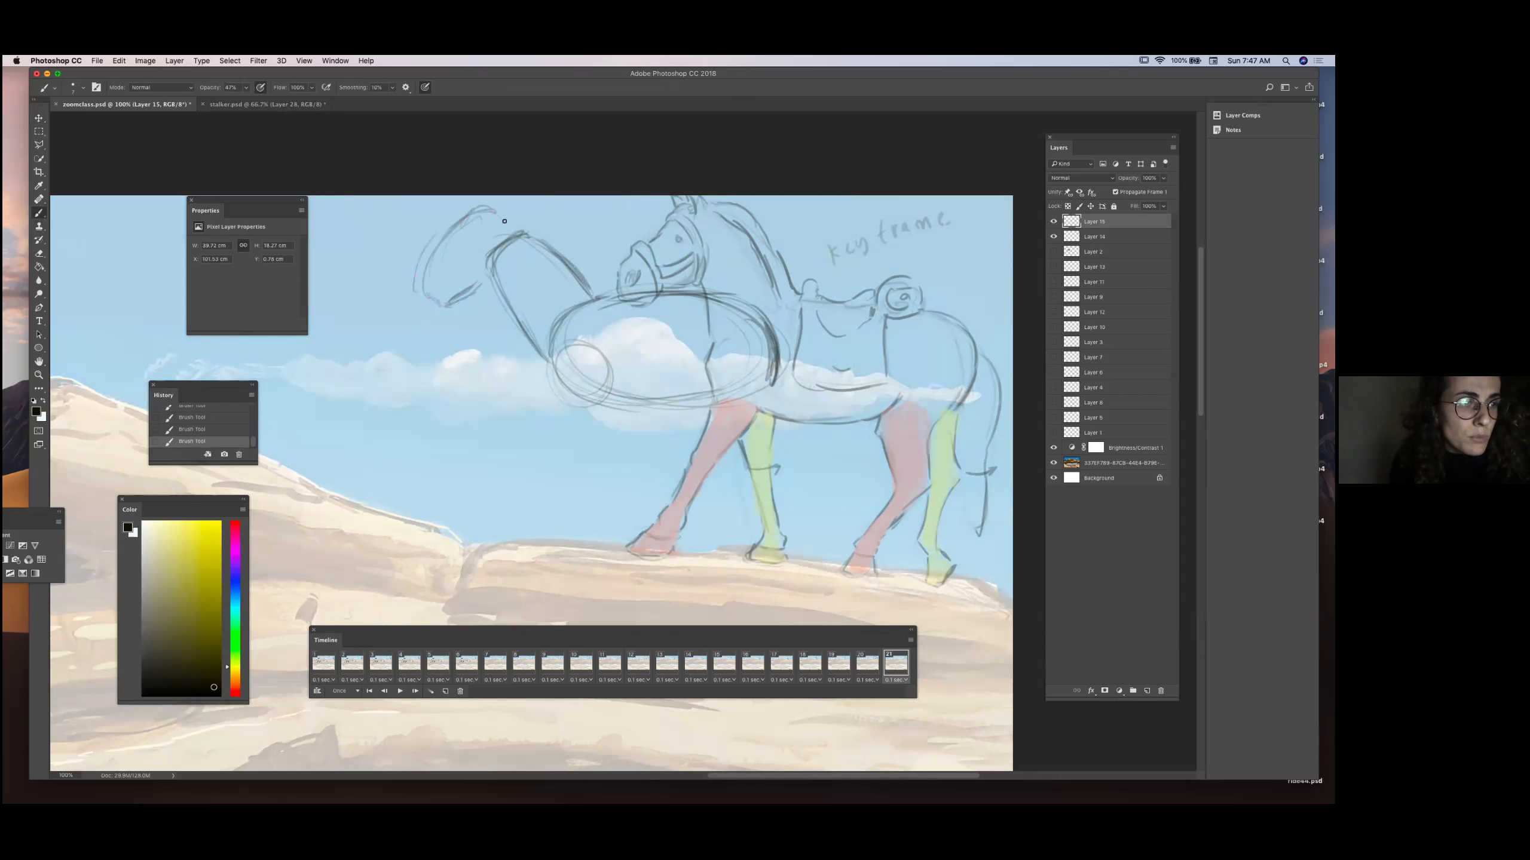
pyautogui.moveTo(511, 295); pyautogui.dragTo(541, 355)
pyautogui.moveTo(569, 255); pyautogui.dragTo(595, 296)
pyautogui.moveTo(509, 243)
pyautogui.mouseDown()
pyautogui.moveTo(546, 222)
pyautogui.moveTo(526, 238)
pyautogui.moveTo(496, 217)
pyautogui.mouseUp()
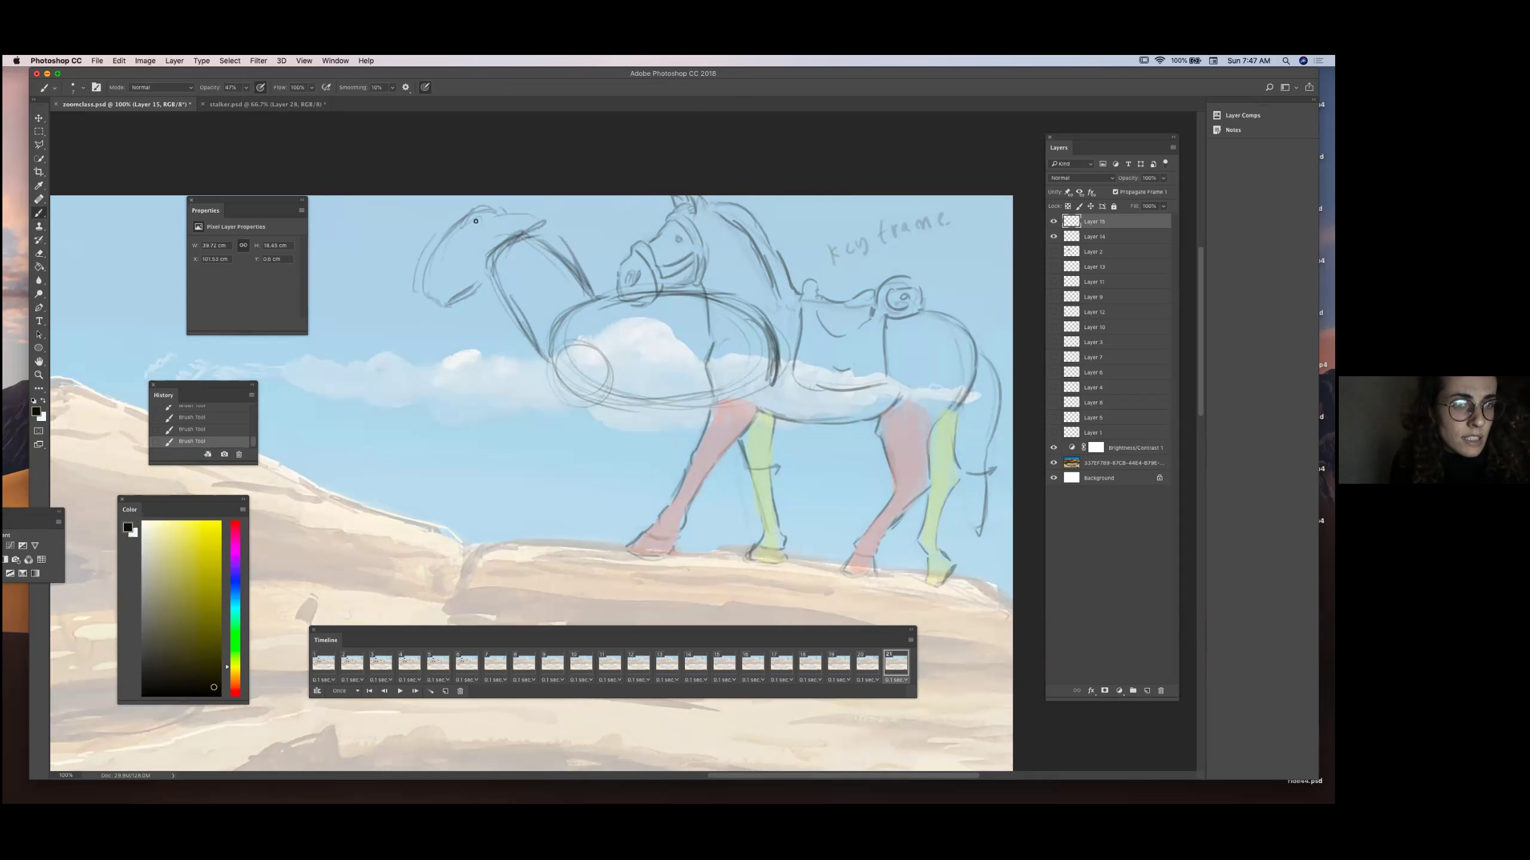
pyautogui.moveTo(438, 281)
pyautogui.mouseDown()
pyautogui.moveTo(450, 297)
pyautogui.moveTo(482, 279)
pyautogui.mouseUp()
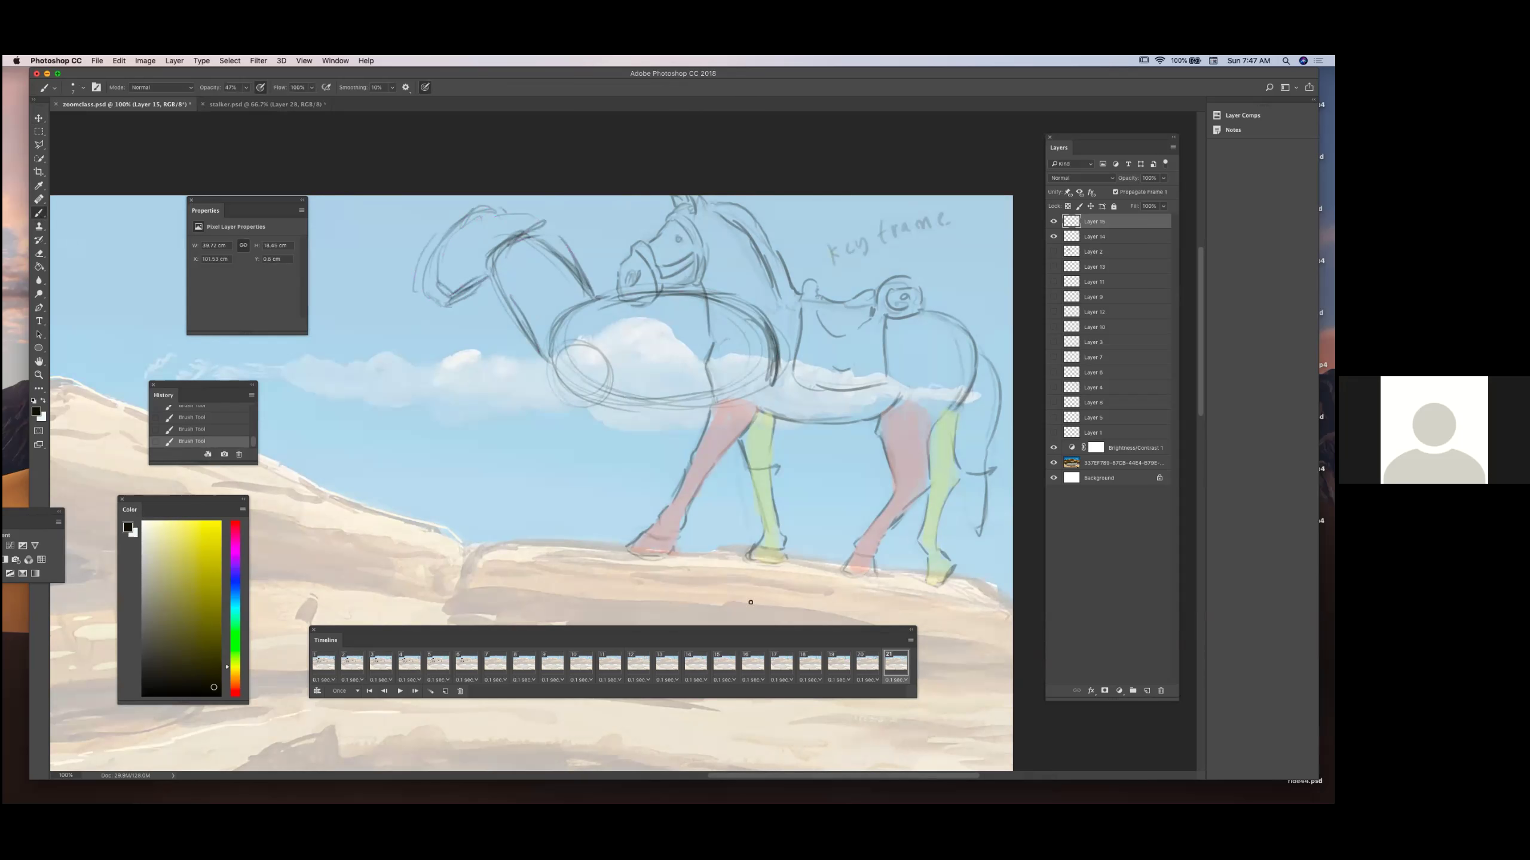
# Reposition the horse sketch so its body overlaps the front half of the faded reference horse.
pyautogui.click(39, 132)
pyautogui.press('v')
pyautogui.moveTo(774, 358); pyautogui.dragTo(799, 363)
pyautogui.press('b')
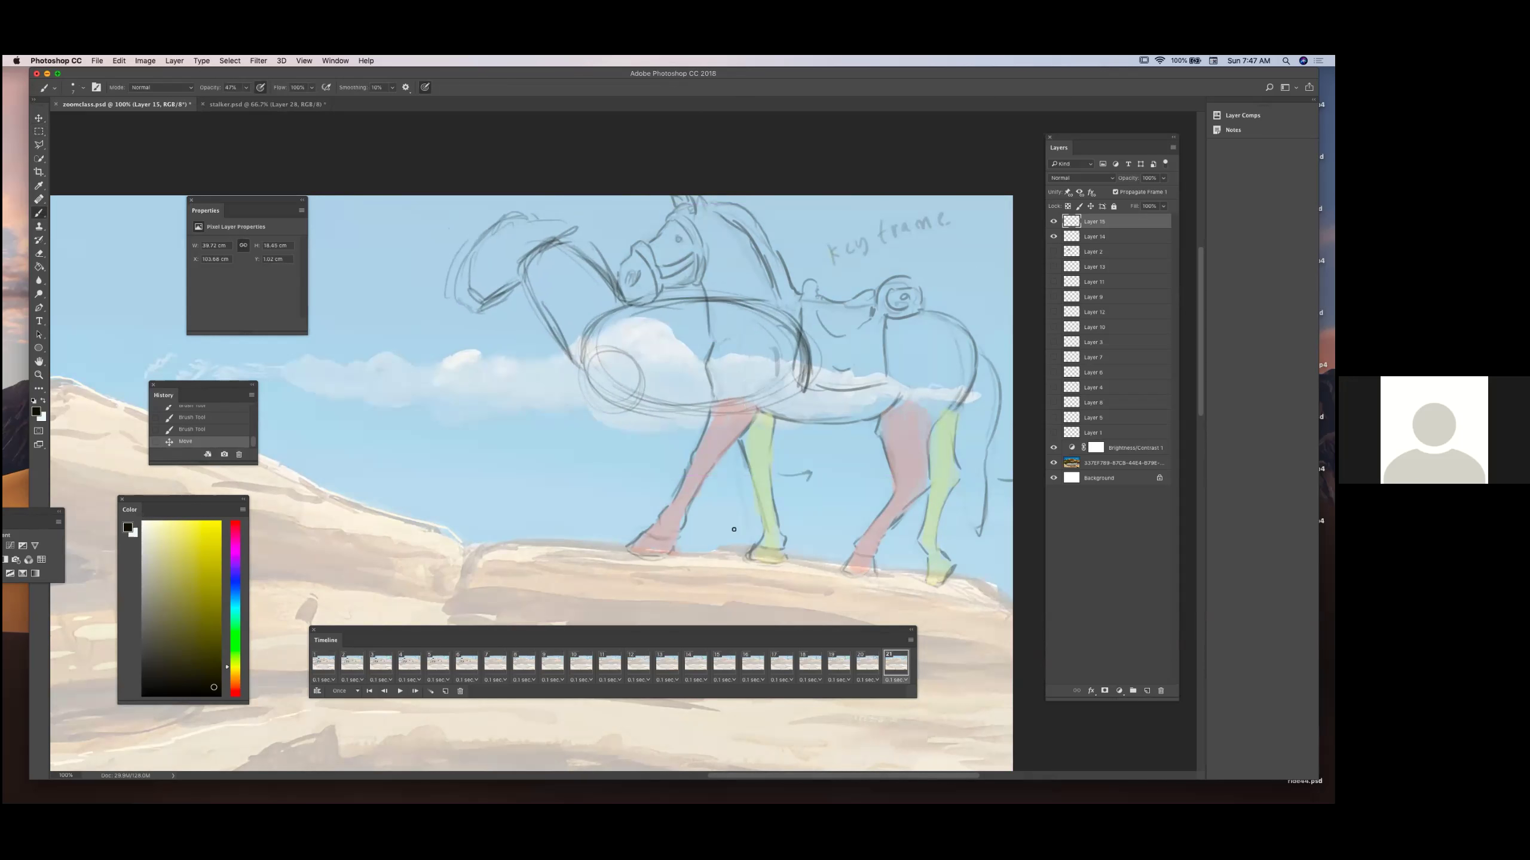
pyautogui.press('v')
pyautogui.moveTo(621, 300); pyautogui.dragTo(610, 291)
pyautogui.press('b')
# Draw the straight front leg from the shoulder circle down to the ground and reinforce the shoulder joint.
pyautogui.moveTo(595, 396)
pyautogui.mouseDown()
pyautogui.moveTo(618, 462)
pyautogui.moveTo(637, 451)
pyautogui.mouseUp()
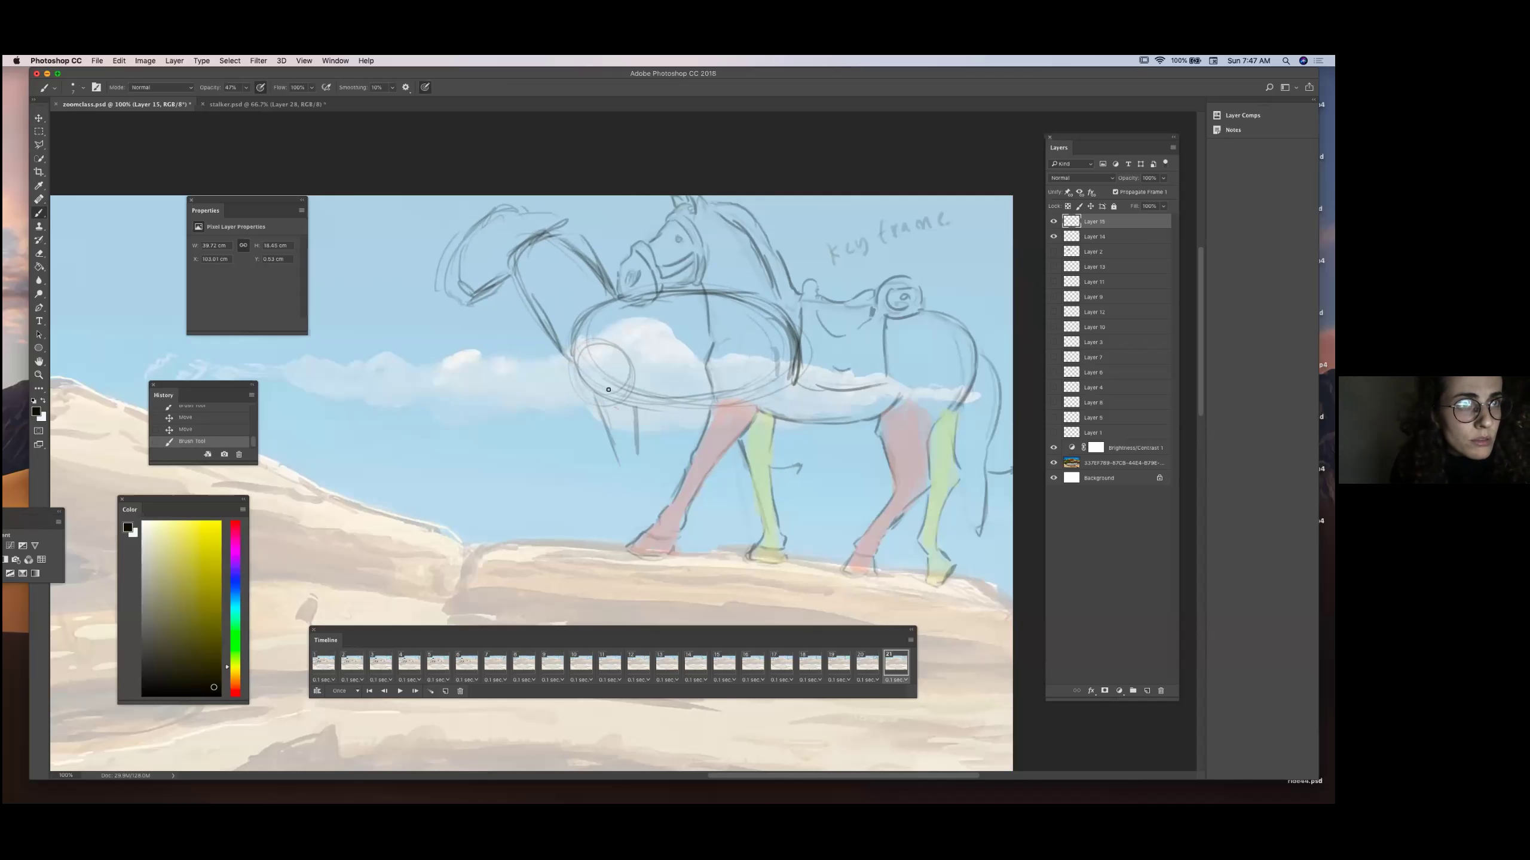
pyautogui.moveTo(611, 369)
pyautogui.mouseDown()
pyautogui.moveTo(603, 401)
pyautogui.moveTo(591, 359)
pyautogui.mouseUp()
pyautogui.moveTo(620, 471); pyautogui.dragTo(637, 514)
pyautogui.moveTo(645, 463)
pyautogui.mouseDown()
pyautogui.moveTo(661, 522)
pyautogui.moveTo(648, 520)
pyautogui.mouseUp()
pyautogui.moveTo(641, 462)
pyautogui.mouseDown()
pyautogui.moveTo(653, 532)
pyautogui.moveTo(645, 498)
pyautogui.moveTo(654, 547)
pyautogui.mouseUp()
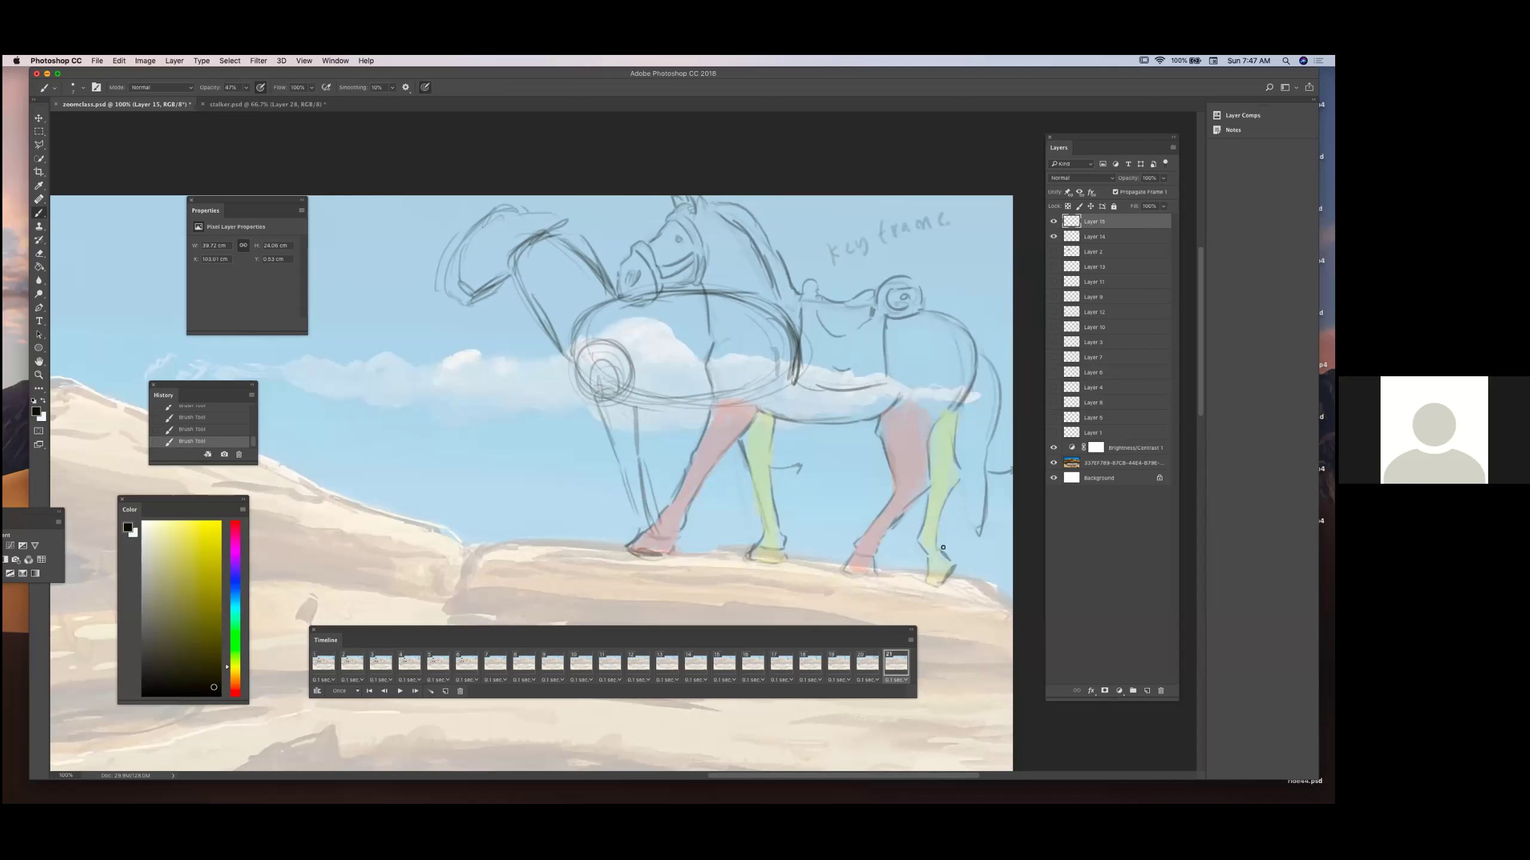
# Rough in the hind leg with its joint circle, and add the belly line and rump strokes behind the body.
pyautogui.moveTo(753, 415); pyautogui.dragTo(774, 452)
pyautogui.moveTo(793, 388)
pyautogui.mouseDown()
pyautogui.moveTo(793, 453)
pyautogui.moveTo(770, 449)
pyautogui.moveTo(805, 474)
pyautogui.moveTo(807, 530)
pyautogui.mouseUp()
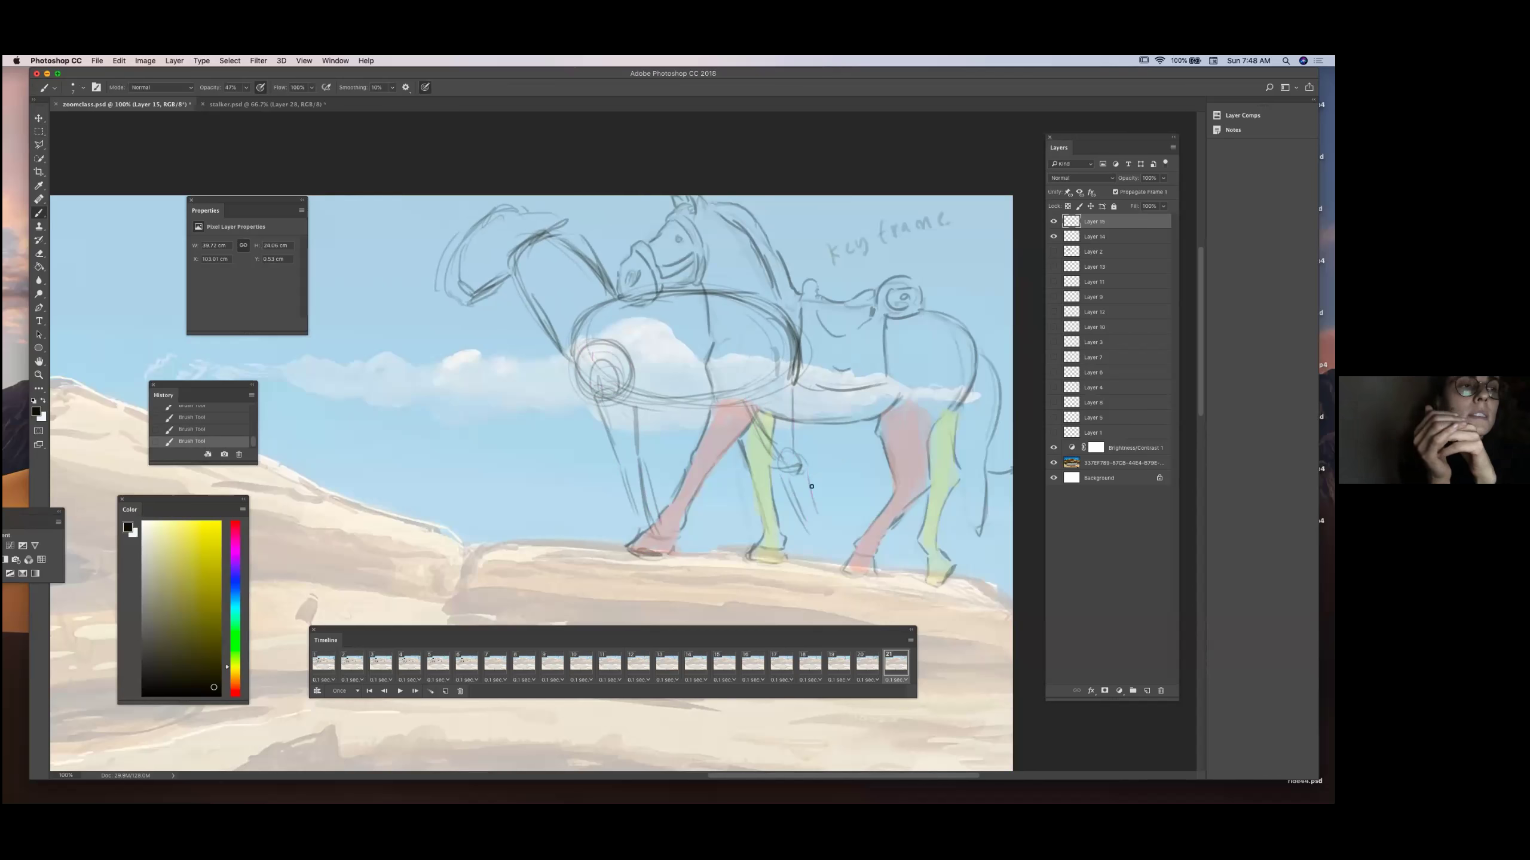
pyautogui.moveTo(809, 477); pyautogui.dragTo(835, 534)
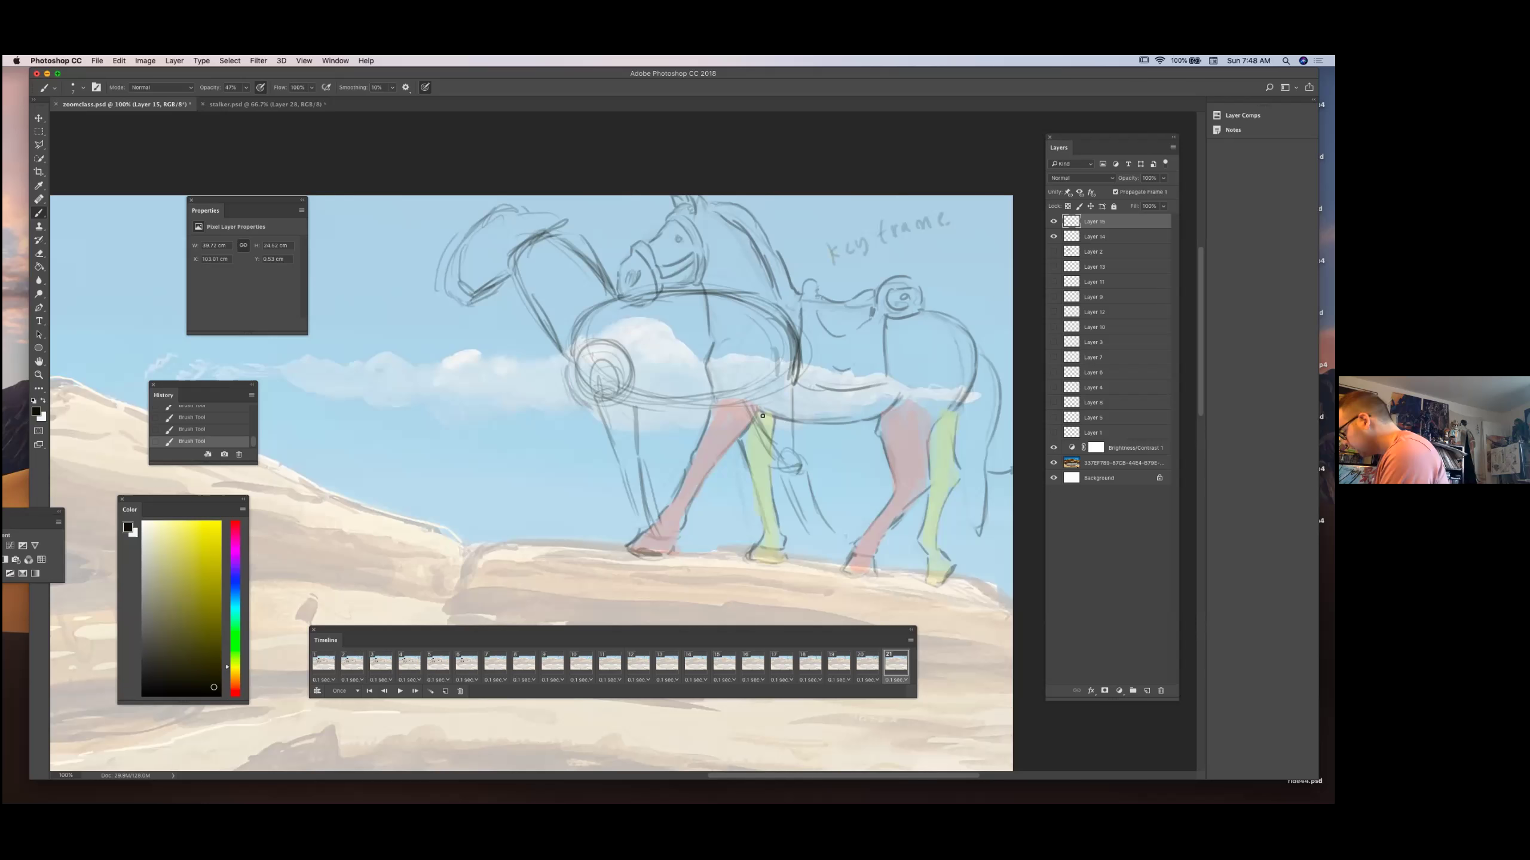
pyautogui.moveTo(749, 414); pyautogui.dragTo(760, 429)
pyautogui.moveTo(671, 415)
pyautogui.mouseDown()
pyautogui.moveTo(729, 401)
pyautogui.moveTo(771, 306)
pyautogui.moveTo(842, 403)
pyautogui.mouseUp()
pyautogui.moveTo(821, 341); pyautogui.dragTo(842, 415)
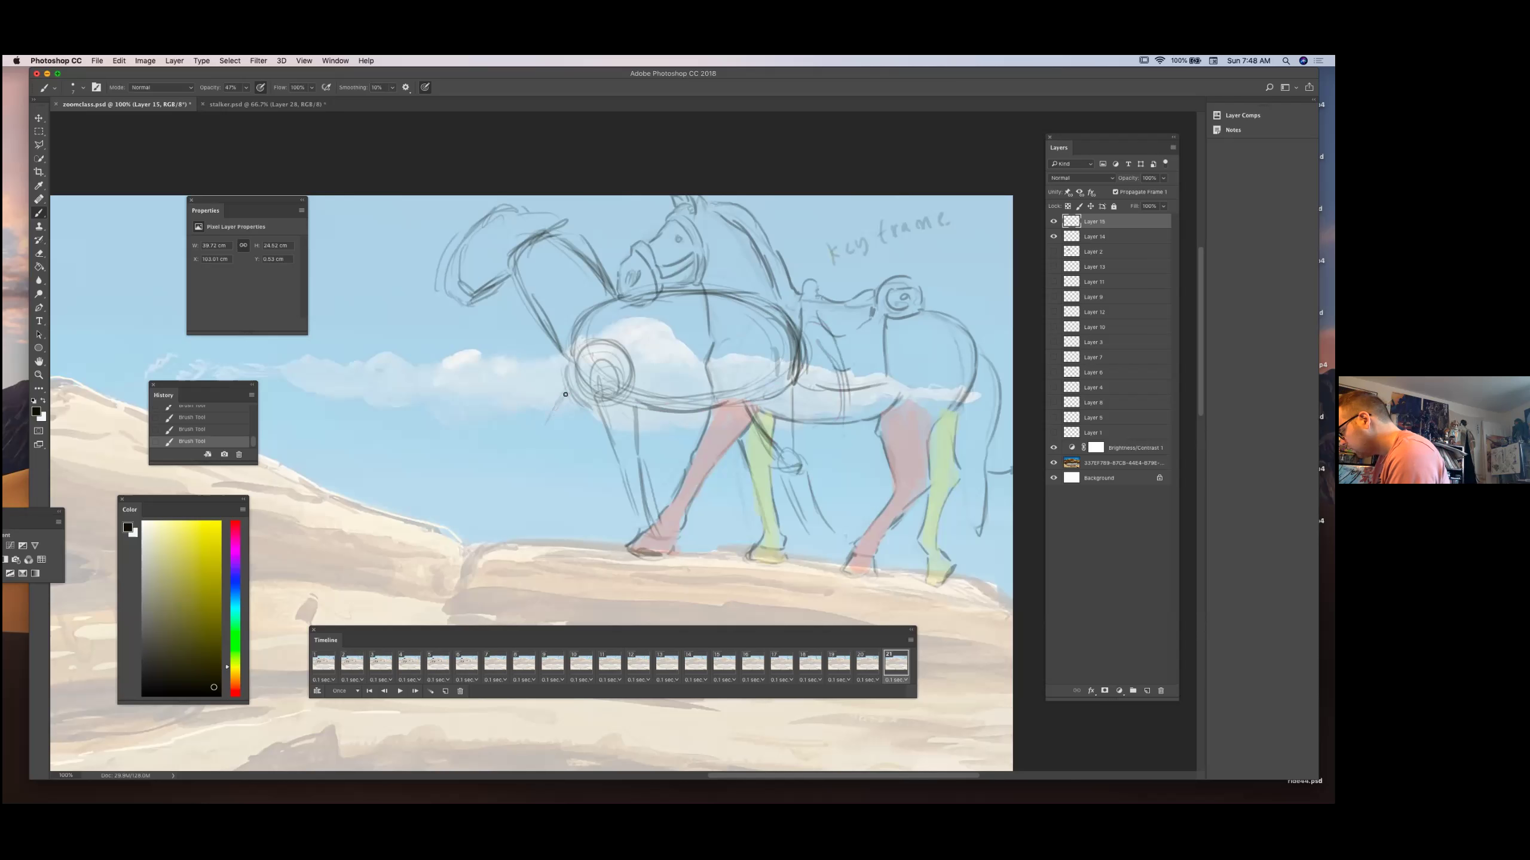
# Check the pose against frame 20, then in frame 21 sketch the forward-reaching front leg with a knee circle and hoof.
pyautogui.moveTo(542, 428); pyautogui.dragTo(563, 396)
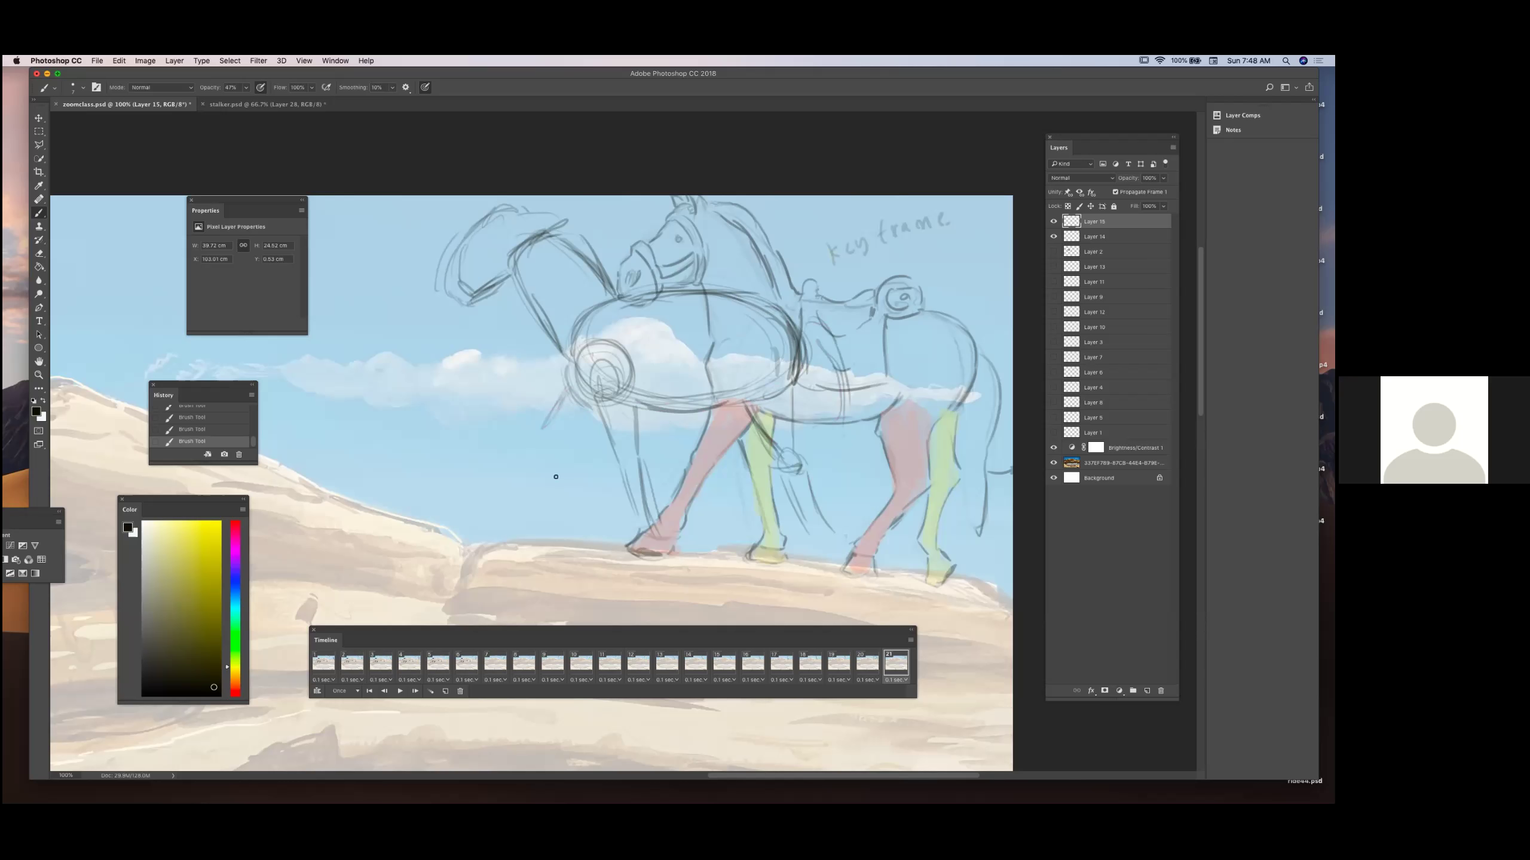
pyautogui.click(868, 667)
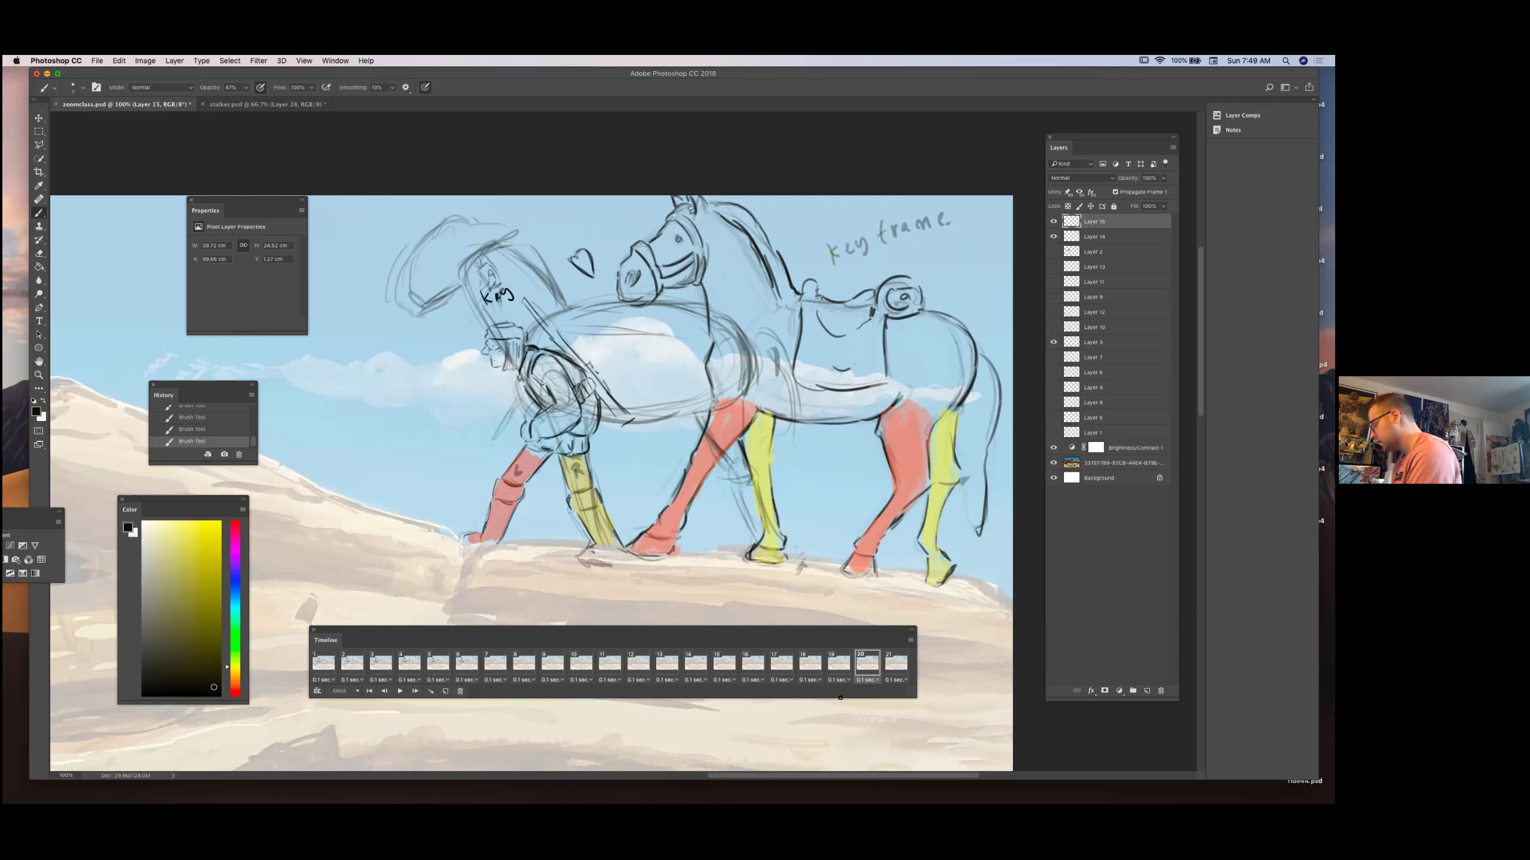
pyautogui.click(901, 669)
pyautogui.moveTo(628, 298)
pyautogui.mouseDown()
pyautogui.moveTo(781, 323)
pyautogui.moveTo(794, 381)
pyautogui.mouseUp()
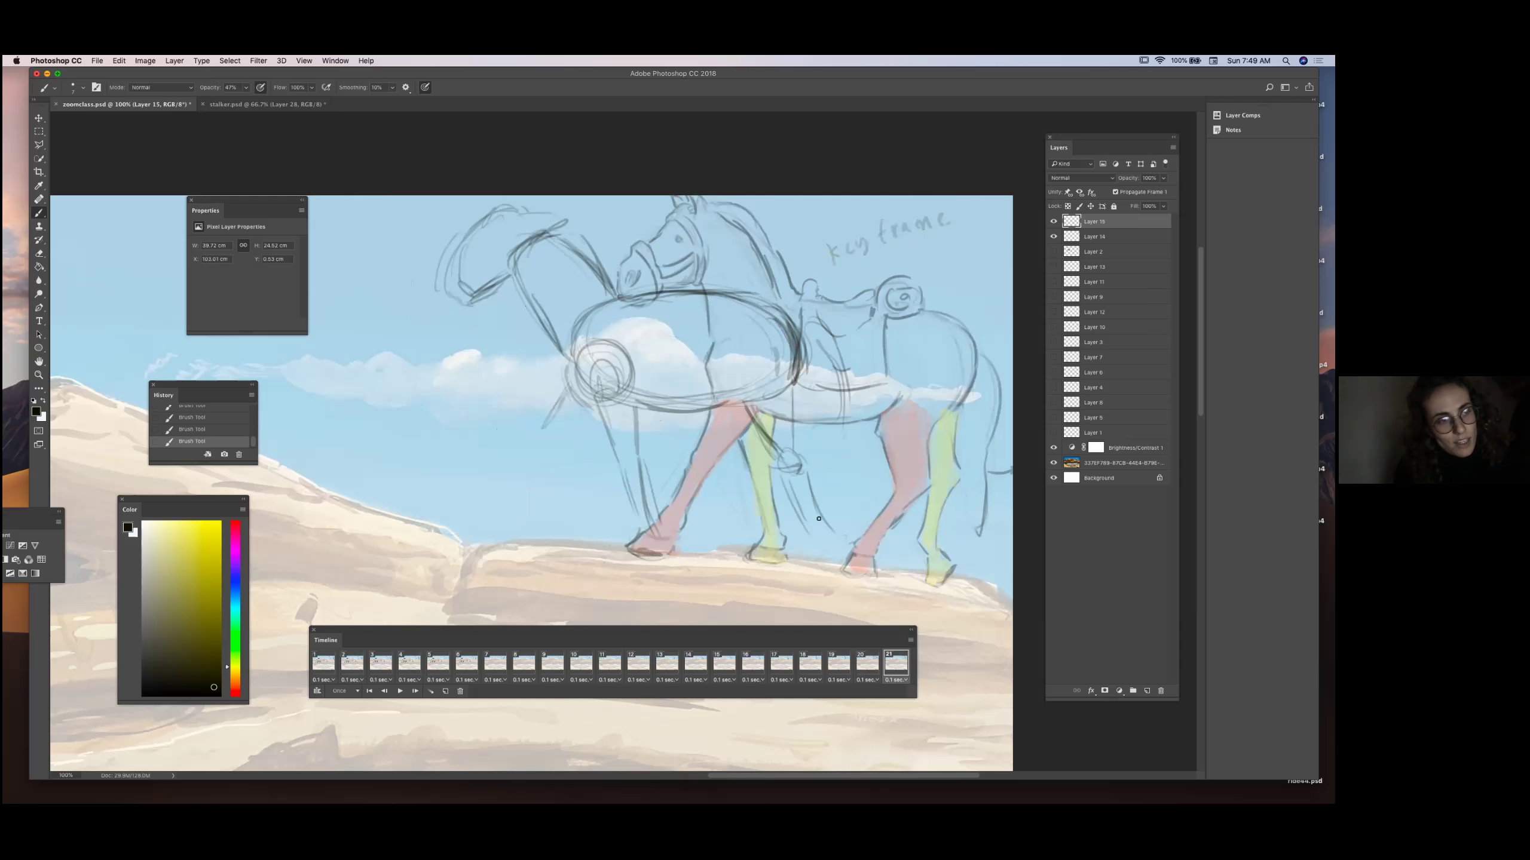
pyautogui.moveTo(598, 405); pyautogui.dragTo(578, 427)
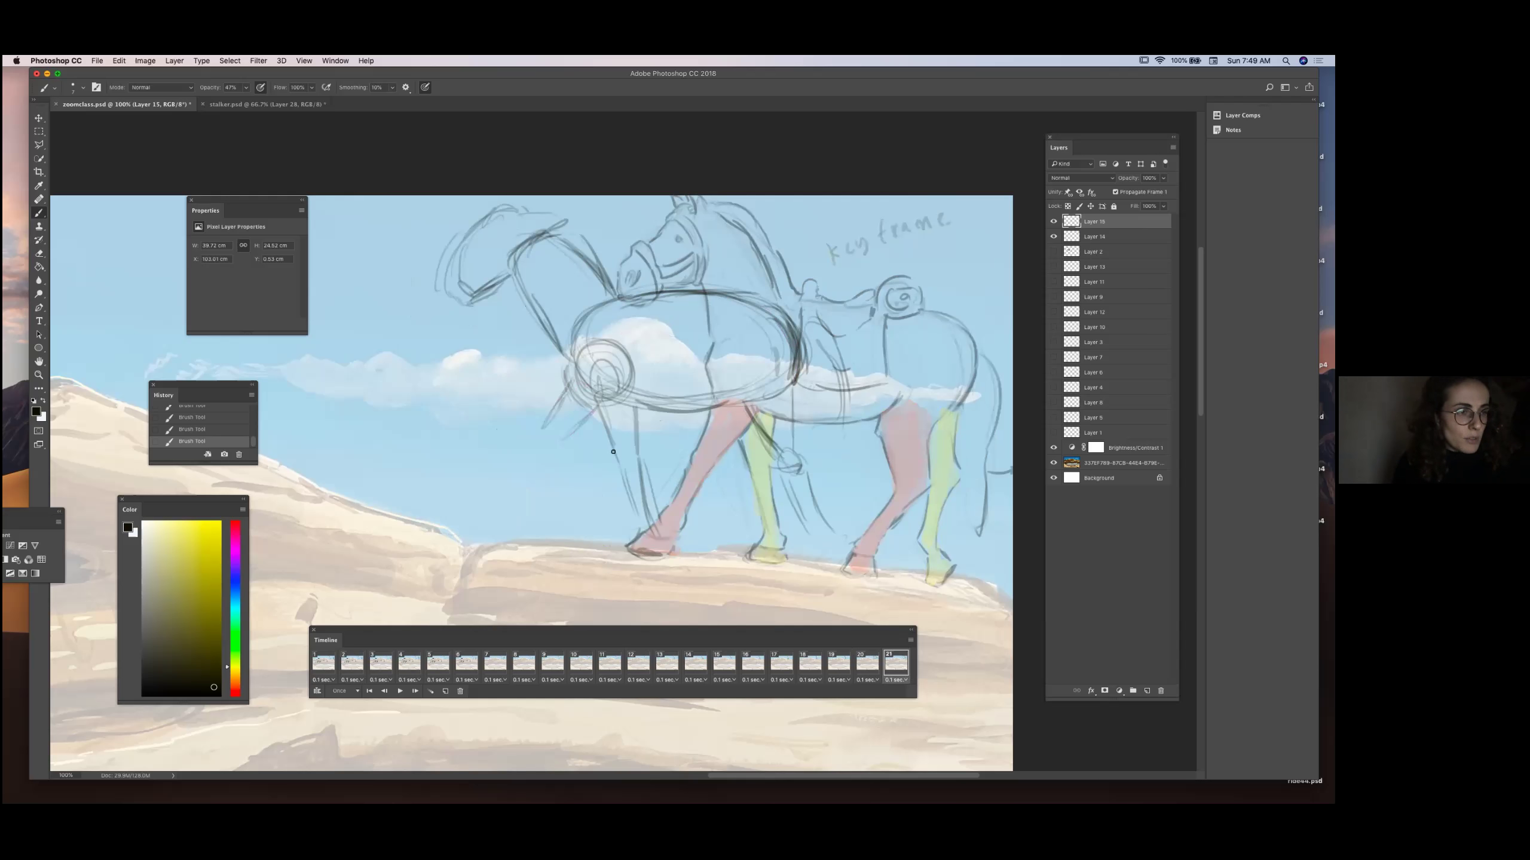
pyautogui.moveTo(539, 448)
pyautogui.mouseDown()
pyautogui.moveTo(524, 511)
pyautogui.moveTo(529, 474)
pyautogui.moveTo(534, 510)
pyautogui.moveTo(544, 472)
pyautogui.moveTo(503, 539)
pyautogui.moveTo(535, 523)
pyautogui.mouseUp()
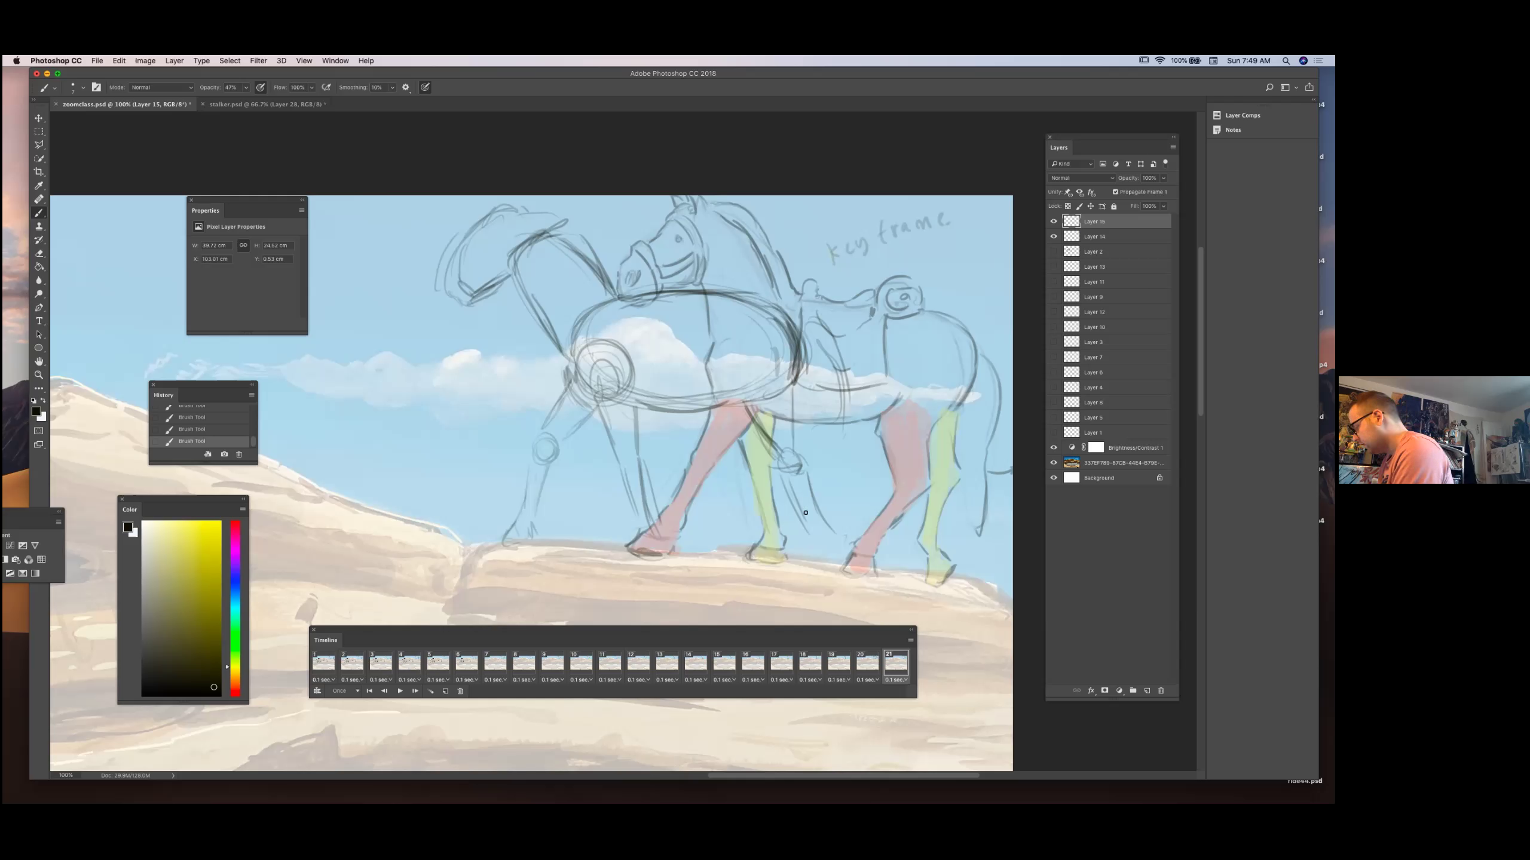
# Sketch both hind legs beneath the rump, including the thighs, hocks and rear hoof, and extend the tail line.
pyautogui.moveTo(744, 403)
pyautogui.mouseDown()
pyautogui.moveTo(795, 415)
pyautogui.moveTo(773, 454)
pyautogui.mouseUp()
pyautogui.moveTo(795, 390)
pyautogui.mouseDown()
pyautogui.moveTo(827, 523)
pyautogui.moveTo(800, 504)
pyautogui.moveTo(828, 556)
pyautogui.mouseUp()
pyautogui.moveTo(731, 419); pyautogui.dragTo(711, 443)
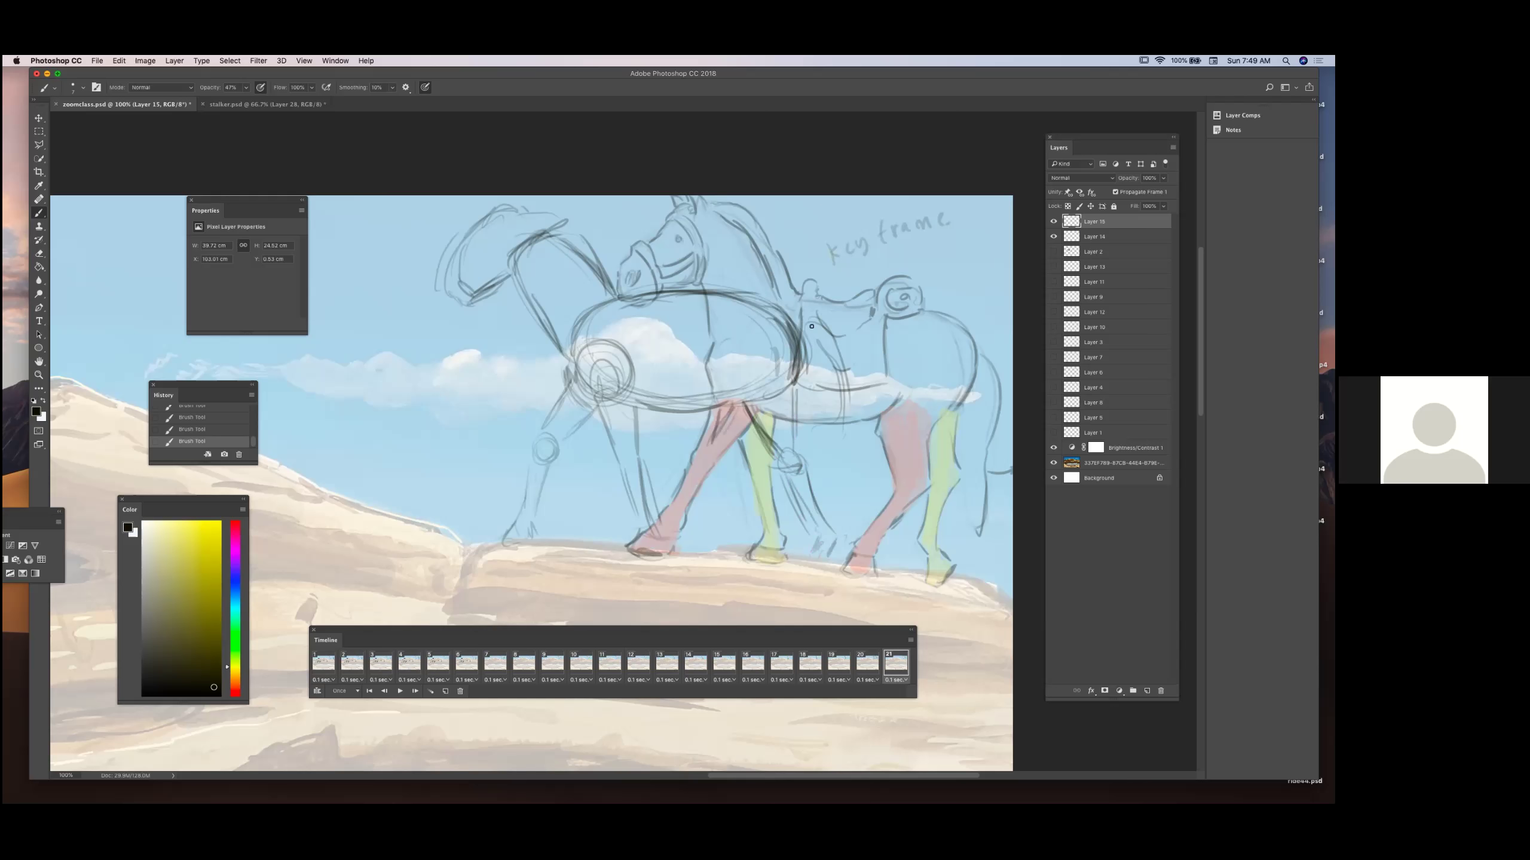
pyautogui.moveTo(808, 332)
pyautogui.mouseDown()
pyautogui.moveTo(851, 399)
pyautogui.moveTo(841, 469)
pyautogui.moveTo(847, 445)
pyautogui.moveTo(862, 505)
pyautogui.mouseUp()
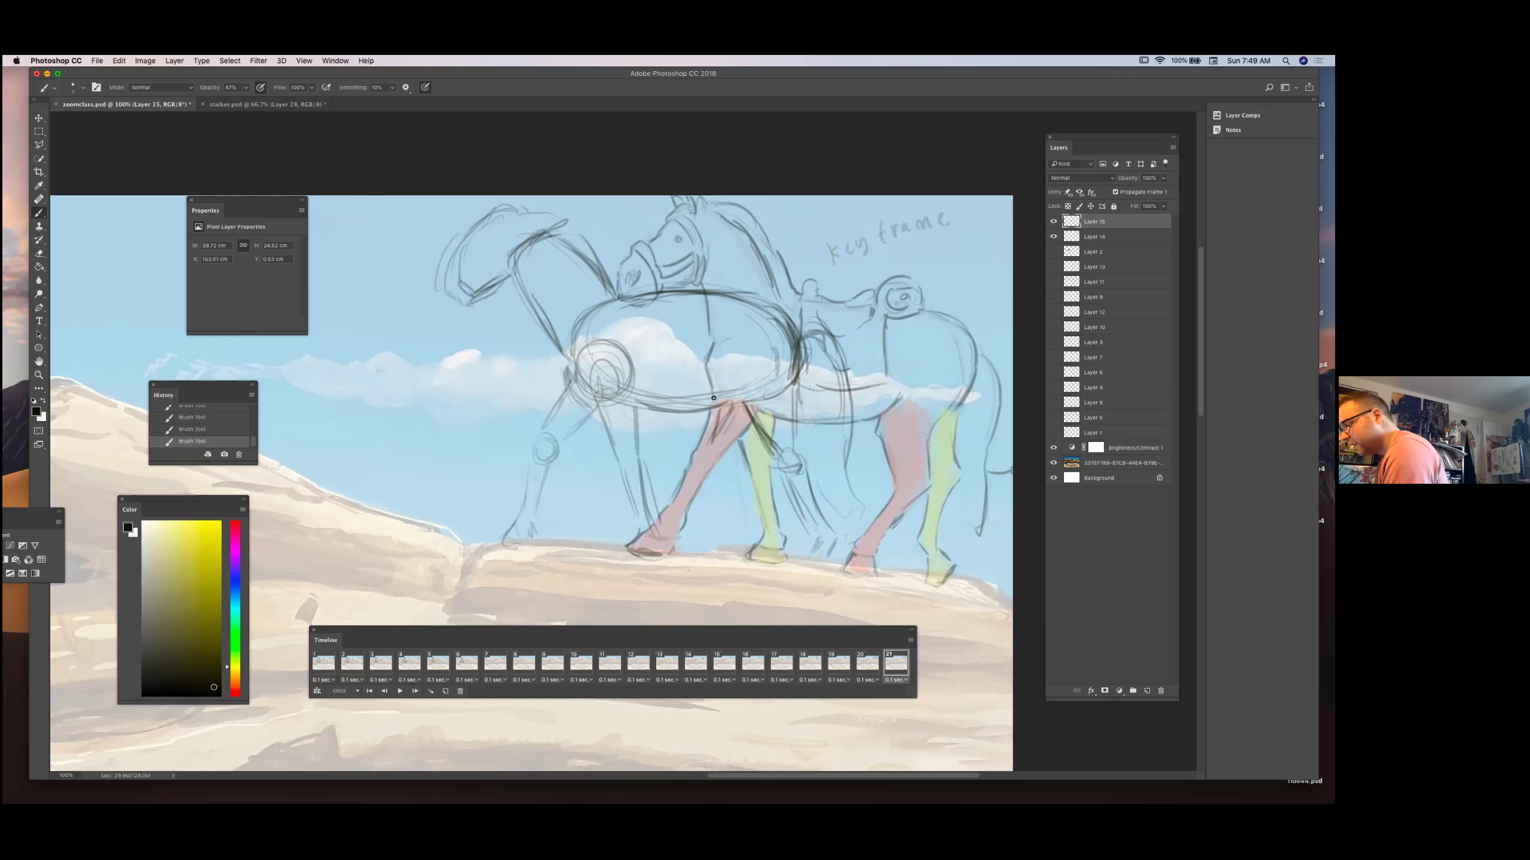
pyautogui.moveTo(721, 423)
pyautogui.mouseDown()
pyautogui.moveTo(712, 479)
pyautogui.moveTo(724, 475)
pyautogui.moveTo(721, 464)
pyautogui.moveTo(680, 526)
pyautogui.moveTo(695, 492)
pyautogui.moveTo(674, 548)
pyautogui.moveTo(695, 550)
pyautogui.moveTo(694, 534)
pyautogui.moveTo(698, 550)
pyautogui.moveTo(717, 489)
pyautogui.moveTo(693, 527)
pyautogui.moveTo(737, 463)
pyautogui.mouseUp()
pyautogui.moveTo(747, 401); pyautogui.dragTo(740, 458)
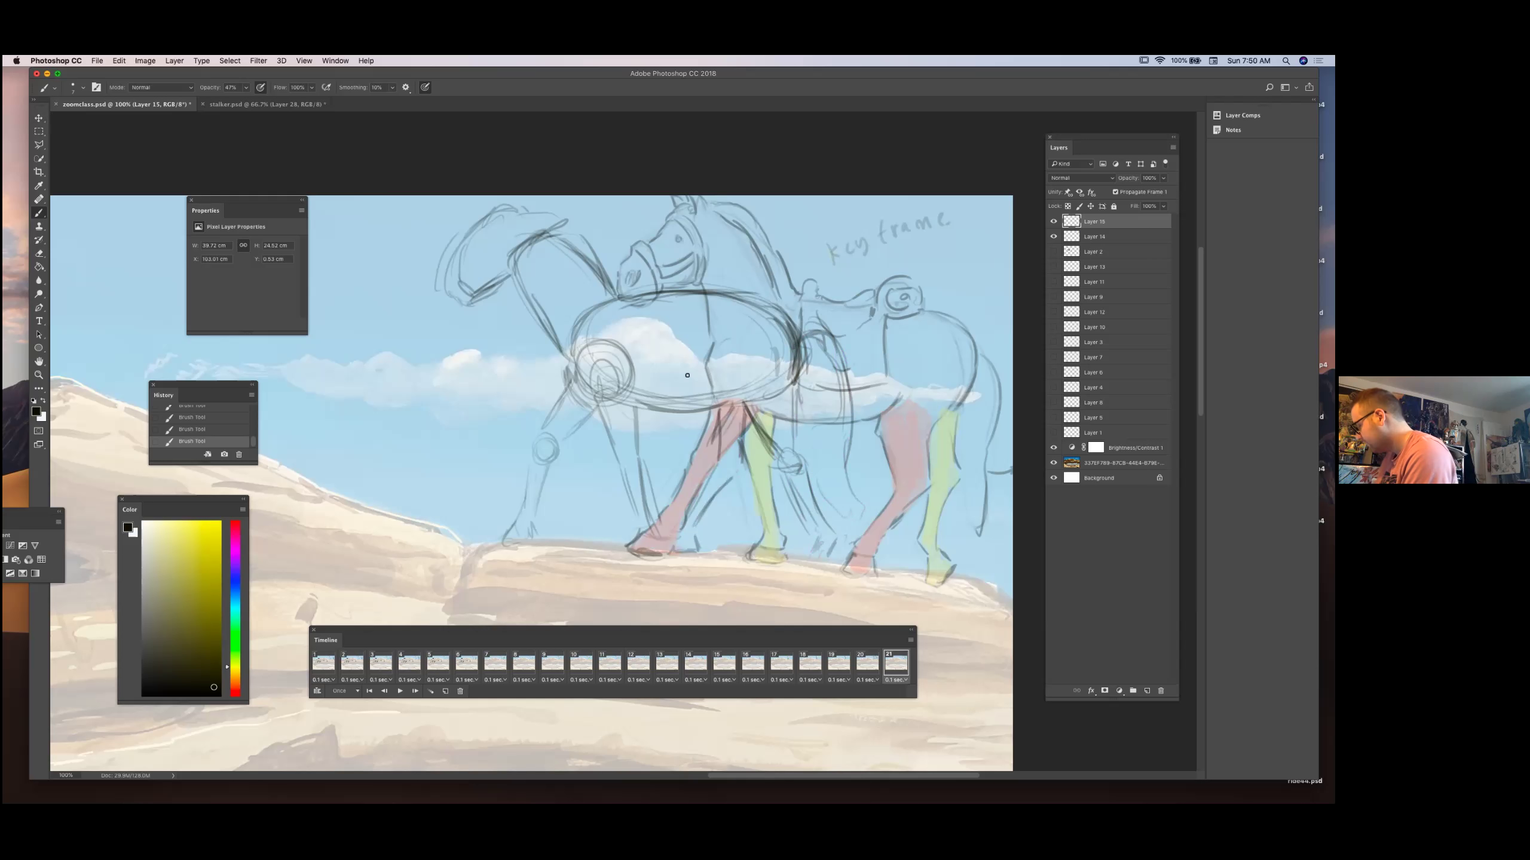
# Raise the brush opacity to 100% and darken the hind leg and rump contours.
pyautogui.moveTo(751, 415); pyautogui.dragTo(742, 453)
pyautogui.moveTo(745, 407); pyautogui.dragTo(771, 453)
pyautogui.moveTo(794, 382); pyautogui.dragTo(795, 441)
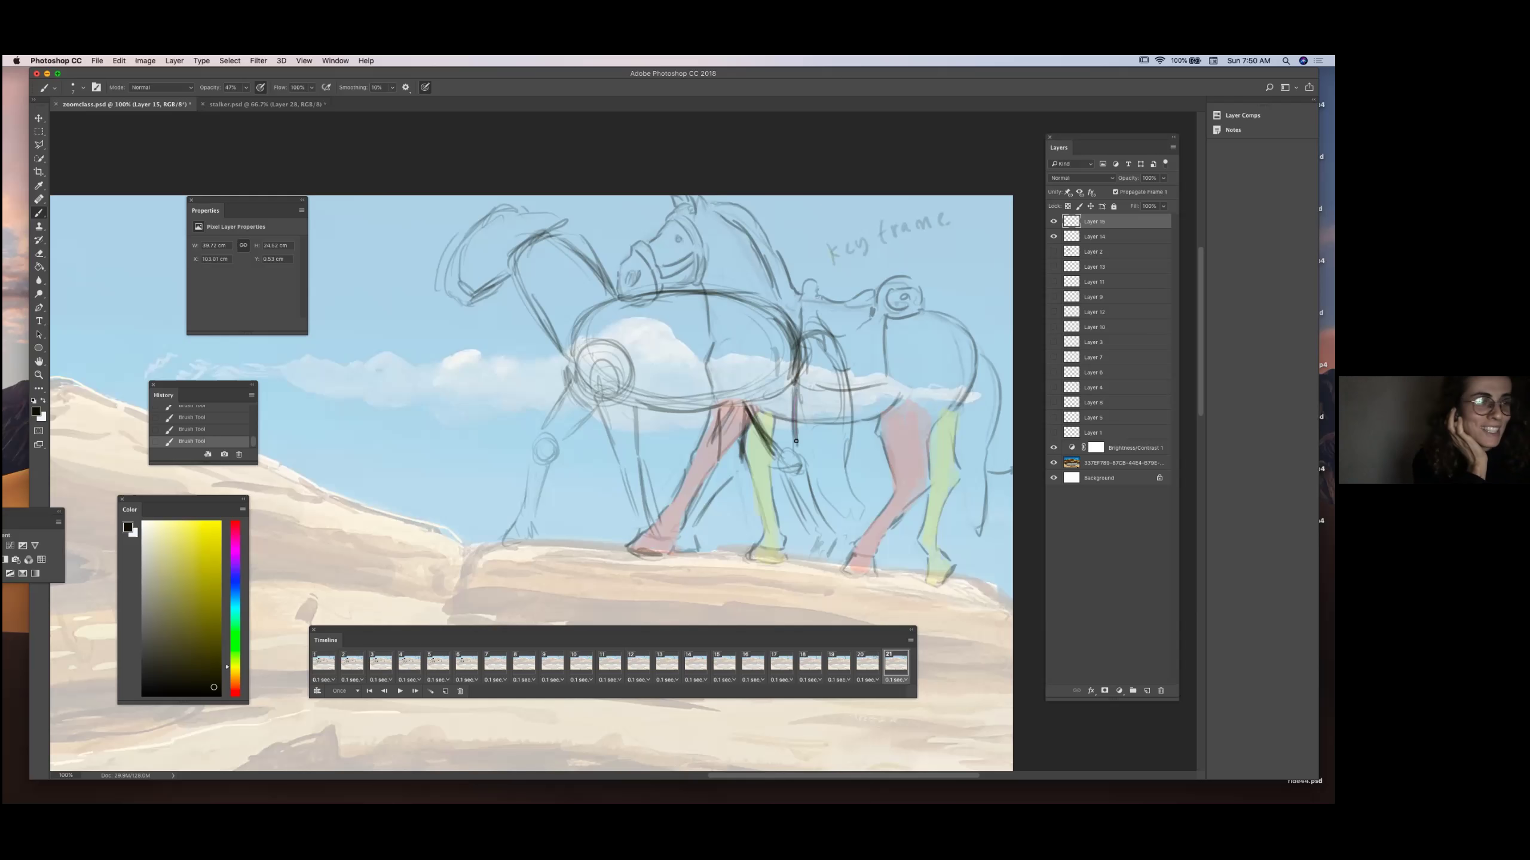
pyautogui.press('0')
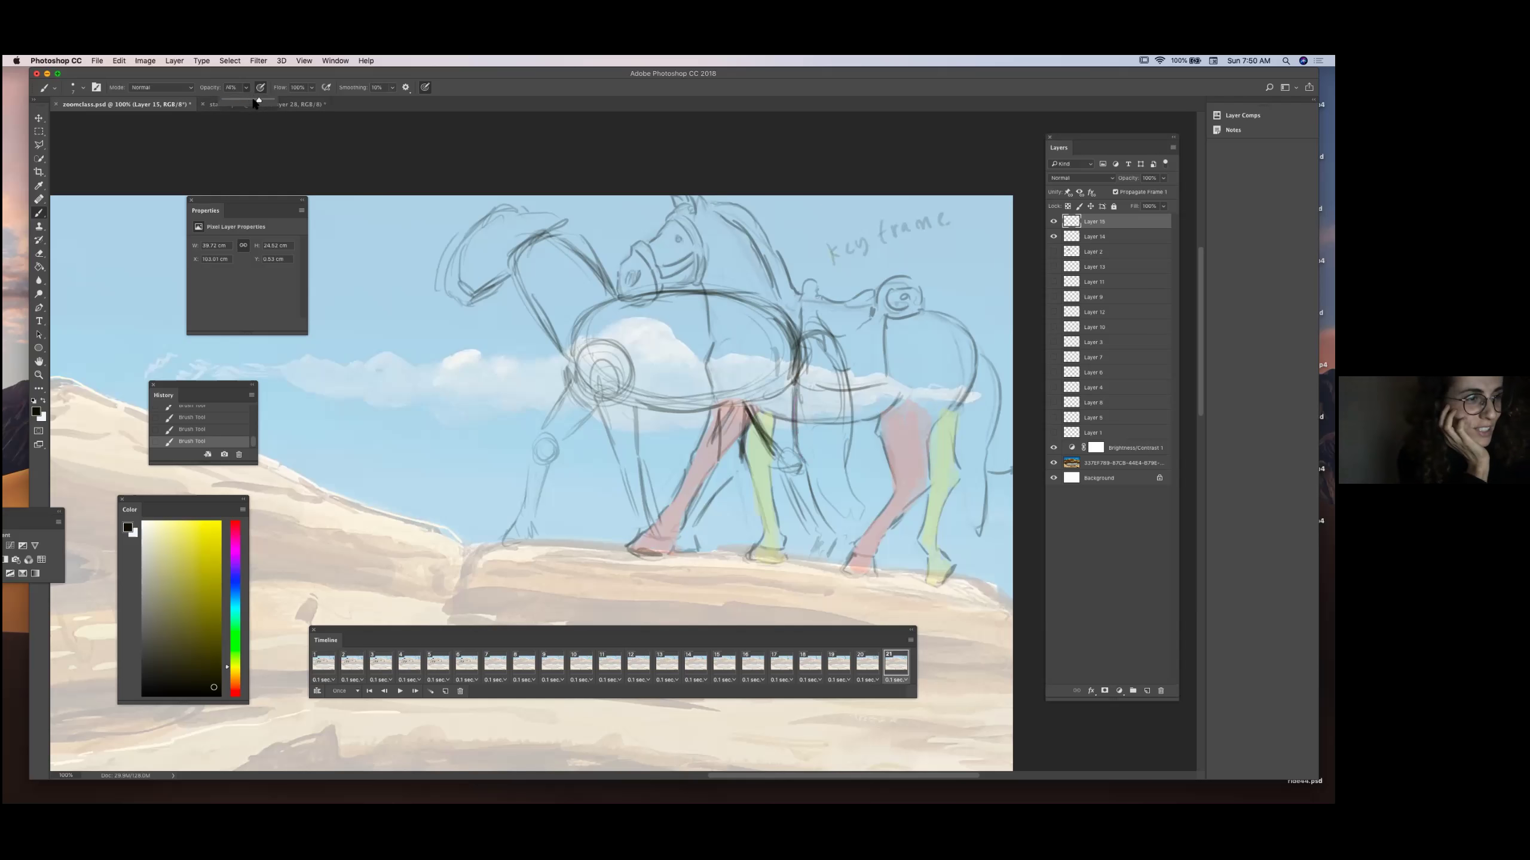
pyautogui.moveTo(795, 386)
pyautogui.mouseDown()
pyautogui.moveTo(830, 530)
pyautogui.moveTo(792, 480)
pyautogui.moveTo(833, 559)
pyautogui.mouseUp()
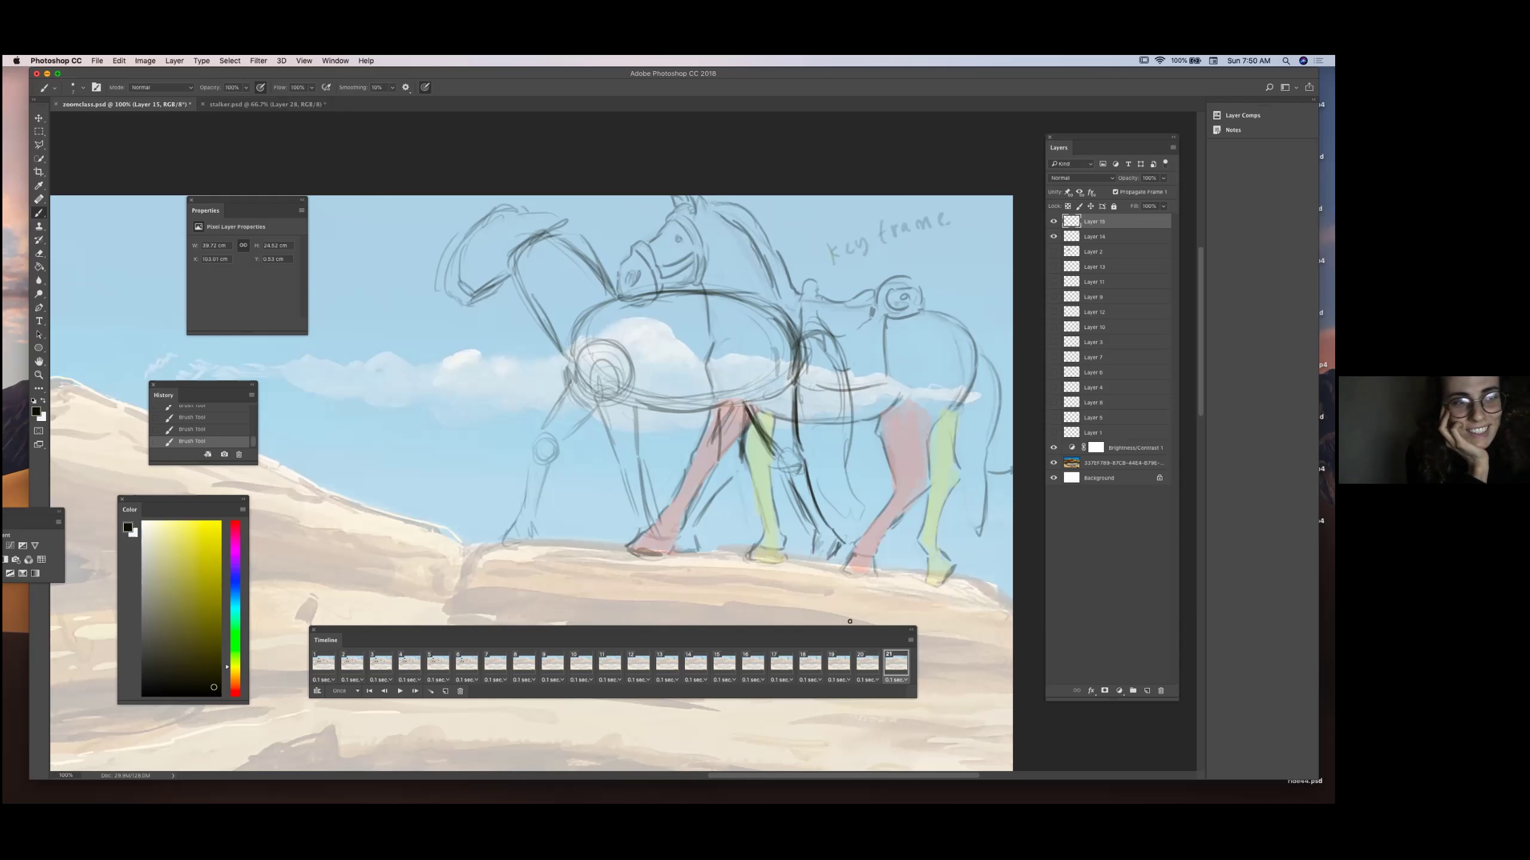
pyautogui.moveTo(795, 380)
pyautogui.mouseDown()
pyautogui.moveTo(809, 338)
pyautogui.moveTo(754, 298)
pyautogui.mouseUp()
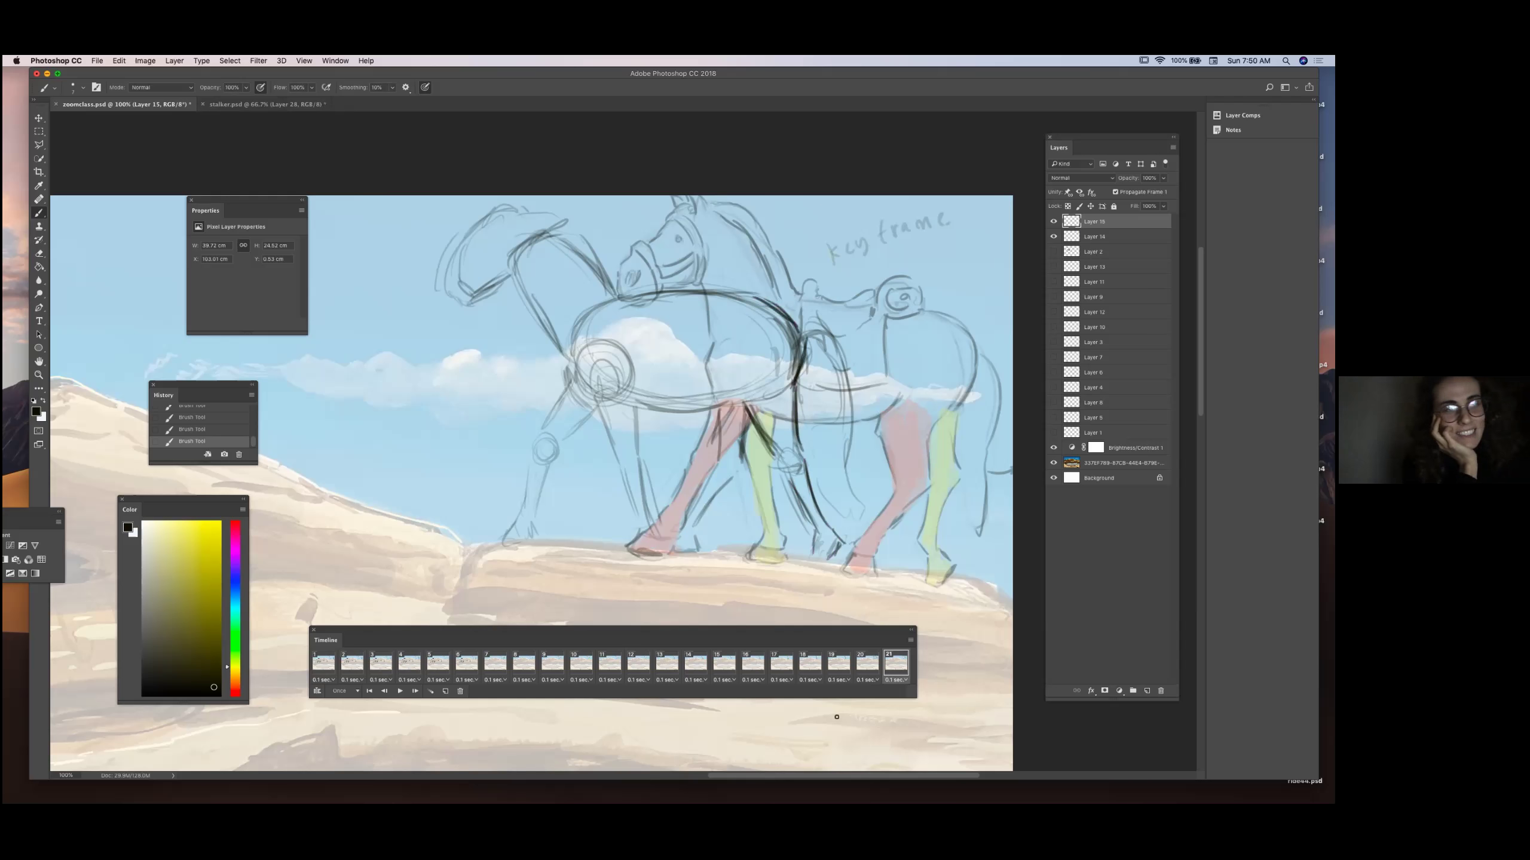
# Darken the contours of both front legs, including the chest join and the knee circle of the forward-reaching leg.
pyautogui.moveTo(595, 398)
pyautogui.mouseDown()
pyautogui.moveTo(623, 475)
pyautogui.moveTo(635, 412)
pyautogui.moveTo(641, 458)
pyautogui.moveTo(559, 445)
pyautogui.moveTo(595, 417)
pyautogui.moveTo(543, 428)
pyautogui.mouseUp()
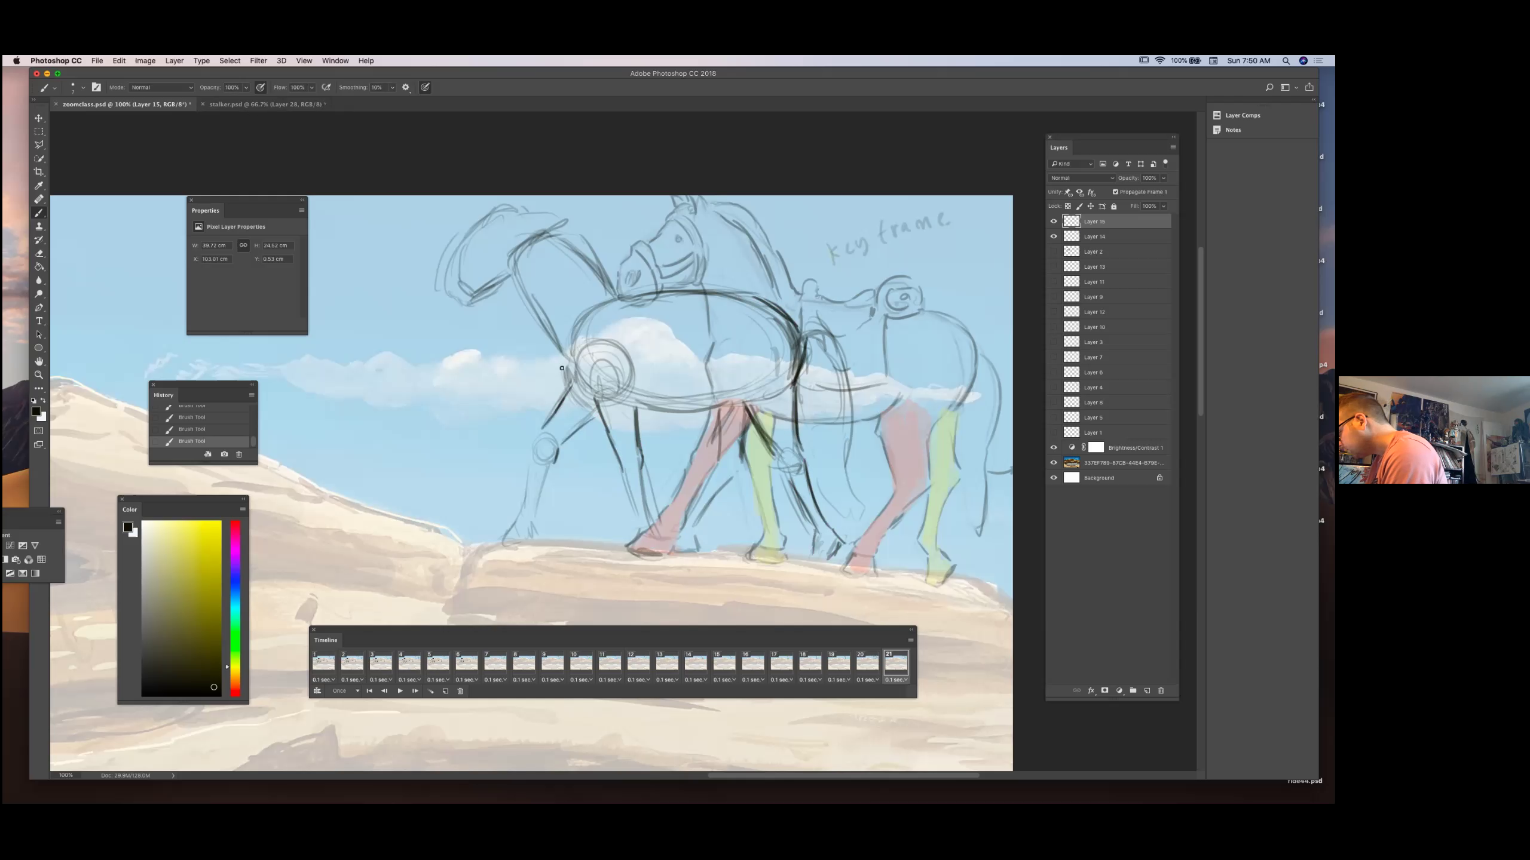
pyautogui.moveTo(562, 368); pyautogui.dragTo(565, 357)
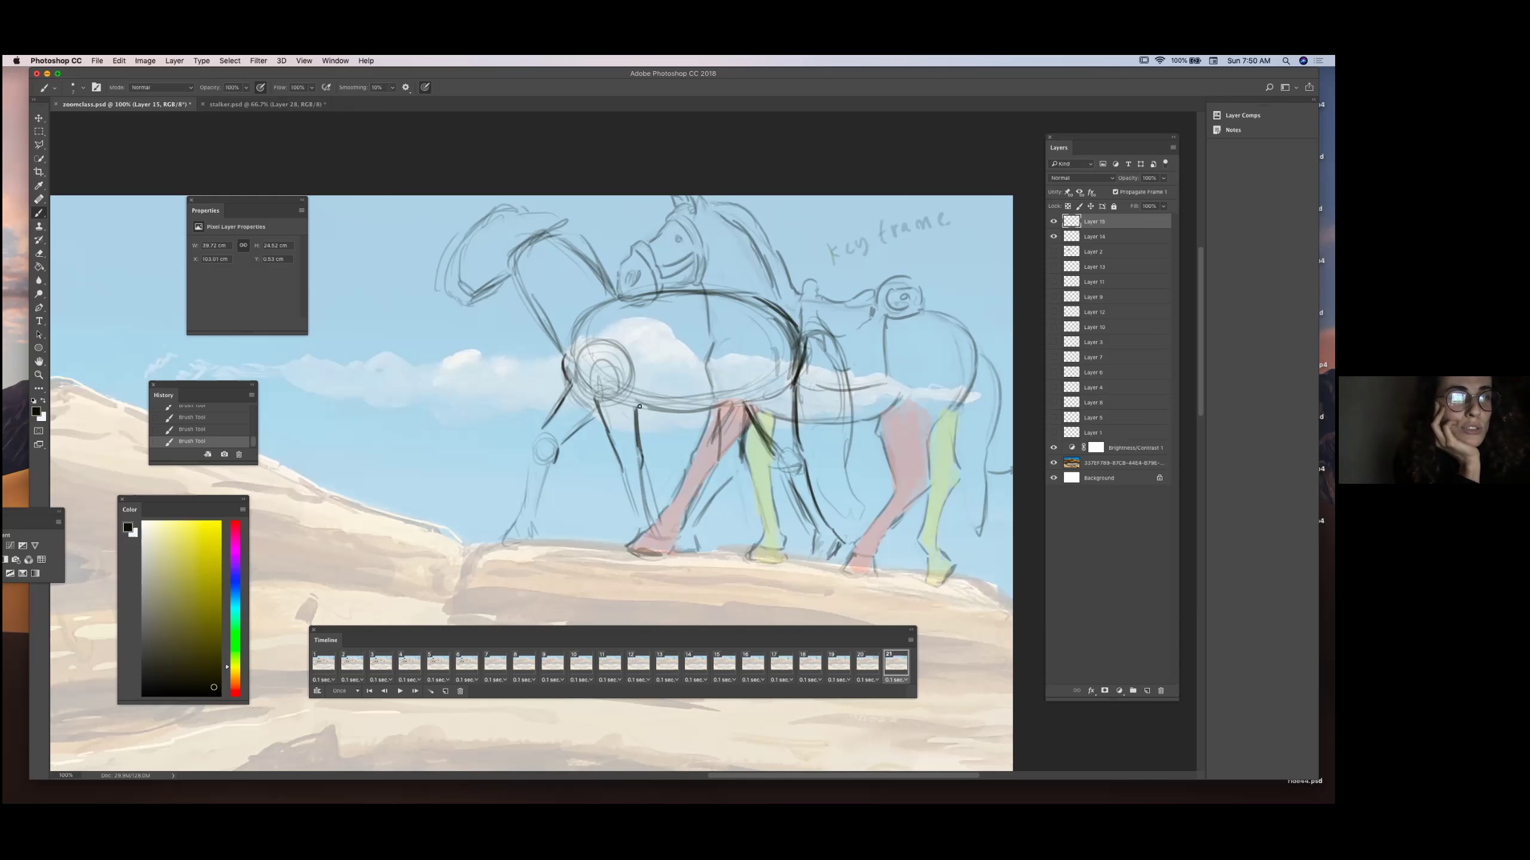
pyautogui.moveTo(545, 470)
pyautogui.mouseDown()
pyautogui.moveTo(534, 513)
pyautogui.moveTo(532, 445)
pyautogui.mouseUp()
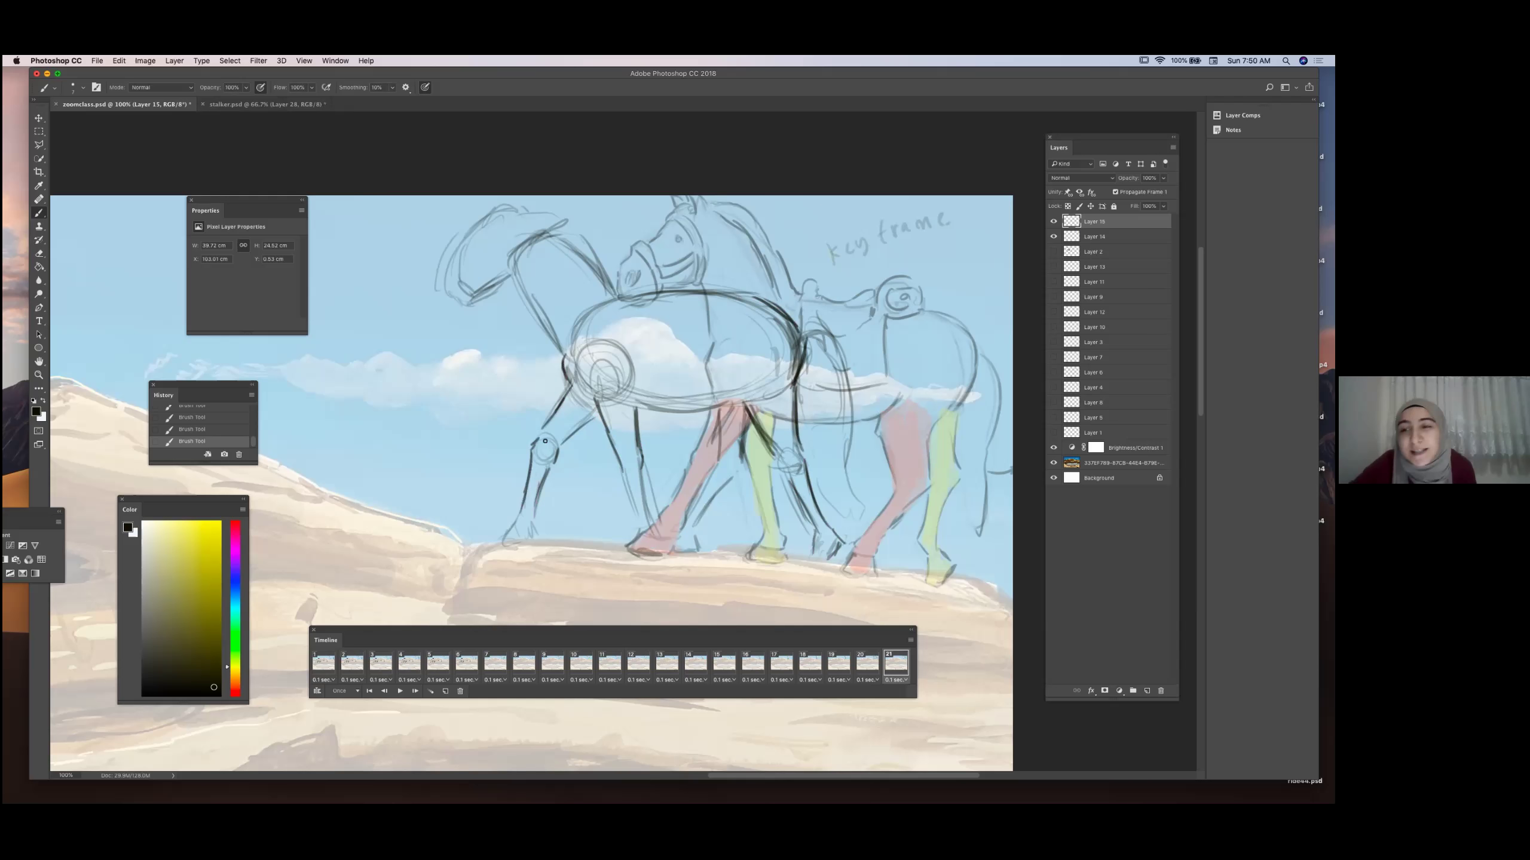
# Nudge the new horse drawing slightly forward and darken its belly line back to the top of the hind legs.
pyautogui.press('v')
pyautogui.moveTo(811, 363)
pyautogui.mouseDown()
pyautogui.moveTo(971, 376)
pyautogui.moveTo(798, 362)
pyautogui.mouseUp()
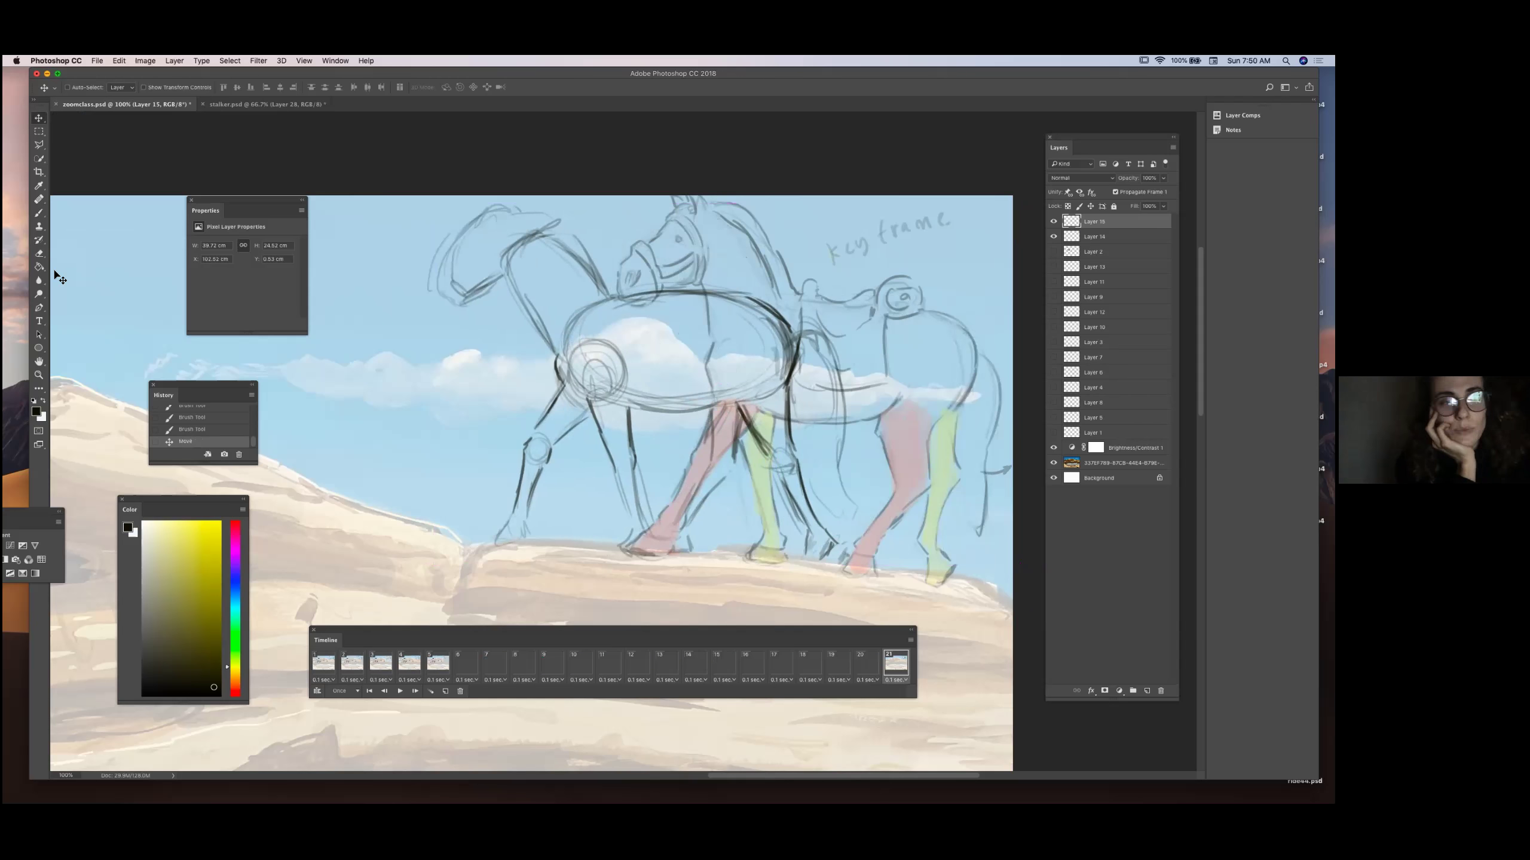
pyautogui.click(40, 212)
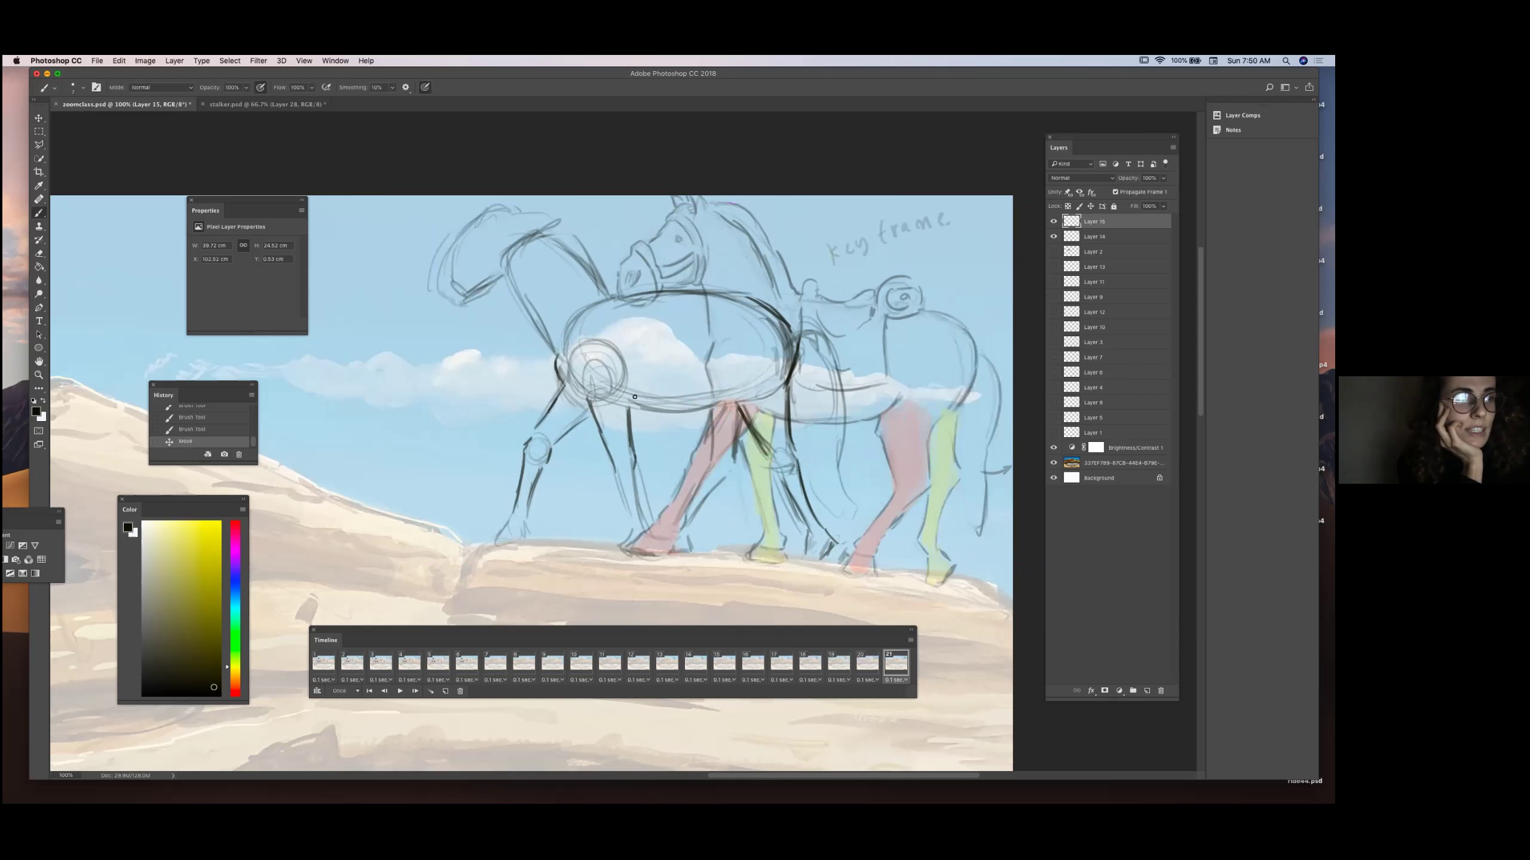
pyautogui.moveTo(646, 409)
pyautogui.mouseDown()
pyautogui.moveTo(739, 397)
pyautogui.moveTo(690, 409)
pyautogui.moveTo(712, 405)
pyautogui.moveTo(748, 449)
pyautogui.mouseUp()
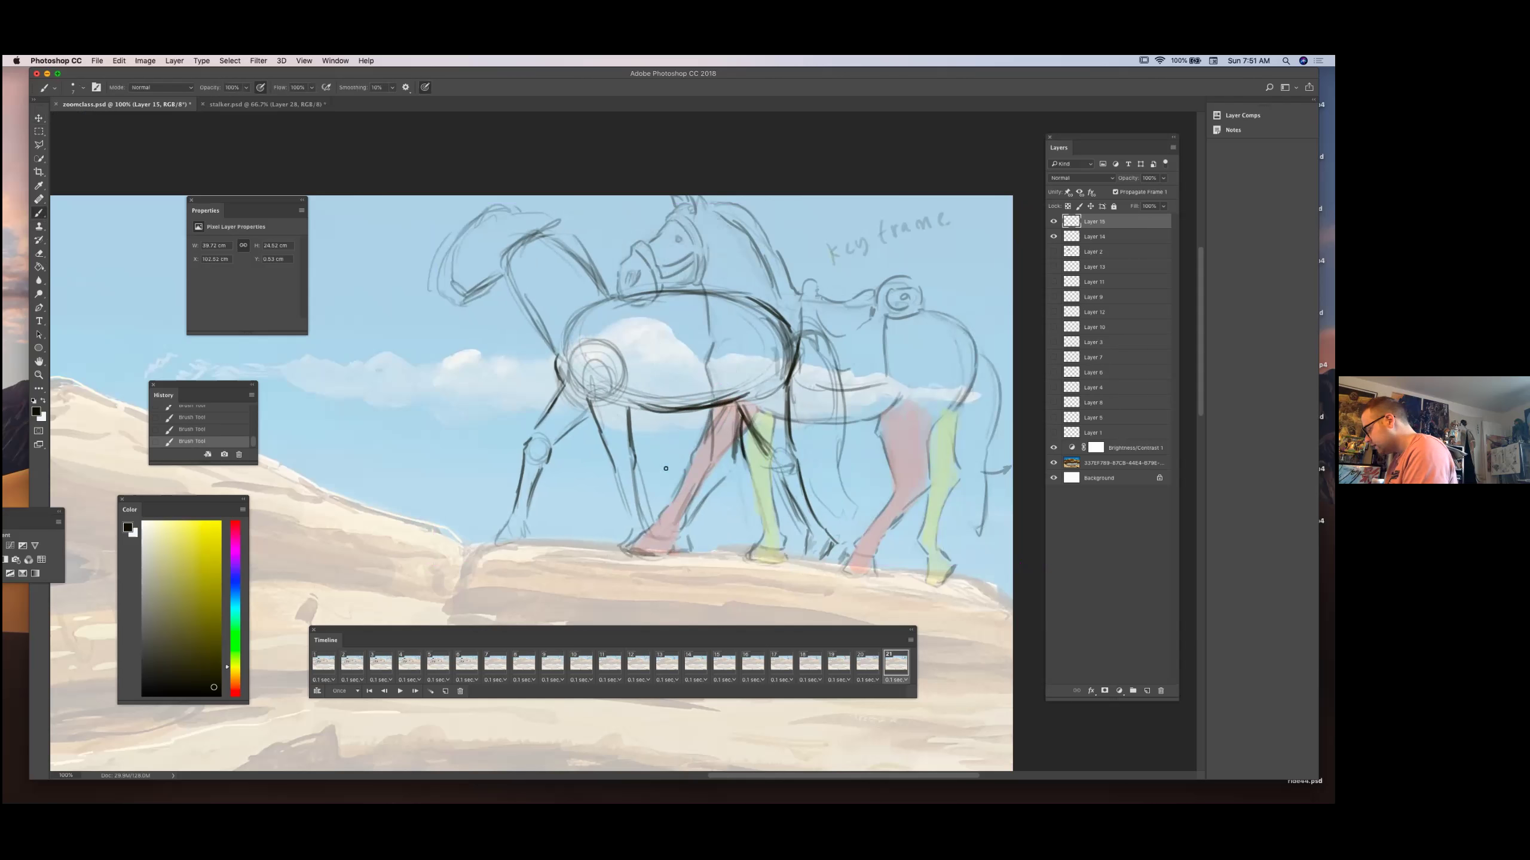
# Paint the backward-angled front leg and the rearmost hind leg red with a larger brush at 50% opacity.
pyautogui.moveTo(236, 693)
pyautogui.mouseDown()
pyautogui.moveTo(192, 543)
pyautogui.moveTo(235, 691)
pyautogui.mouseUp()
pyautogui.click(203, 532)
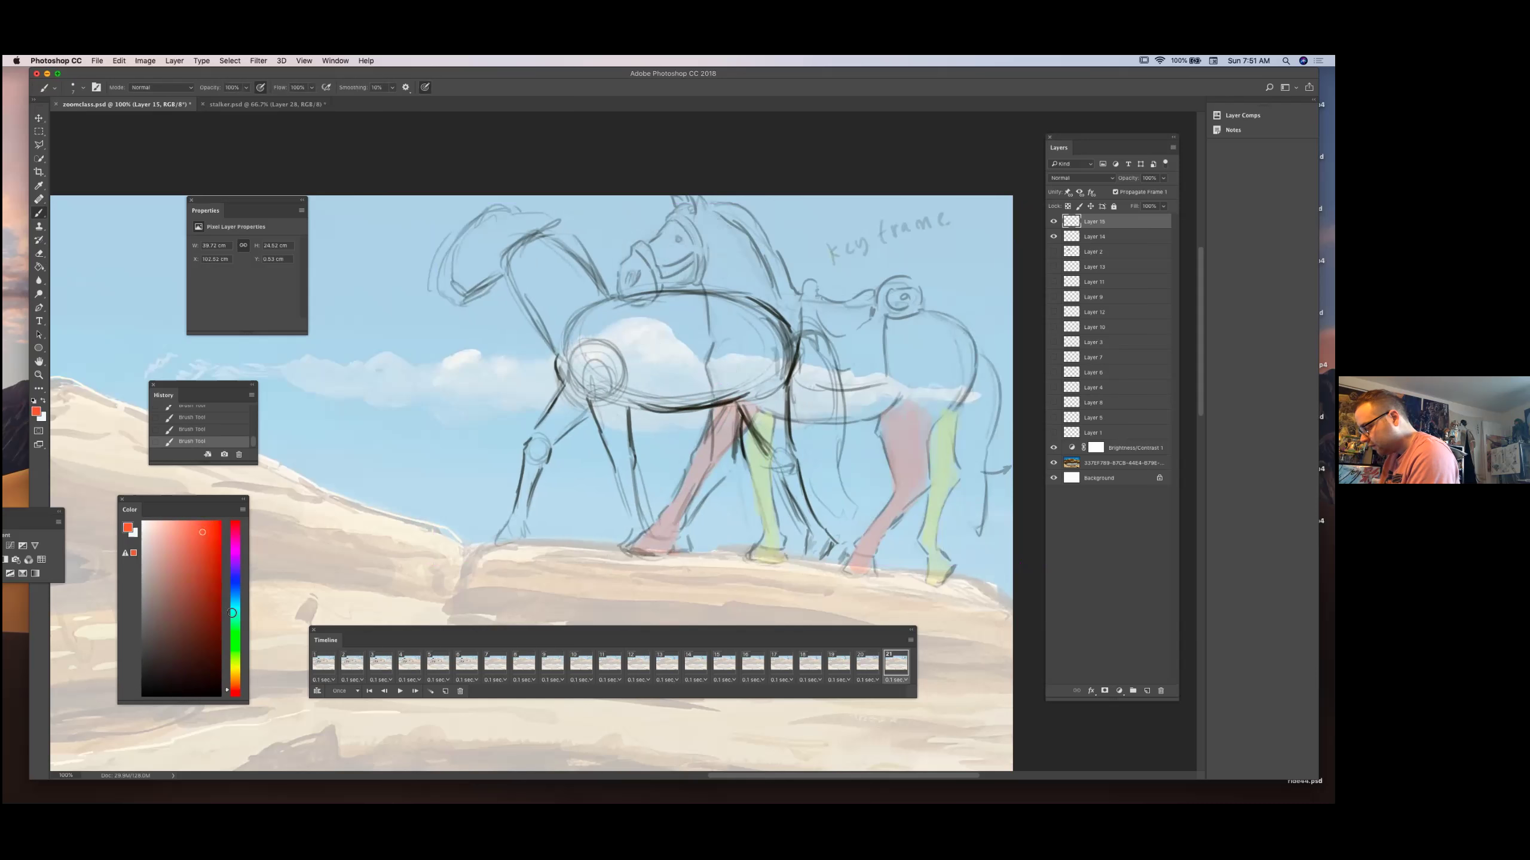
pyautogui.click(82, 87)
pyautogui.click(91, 103)
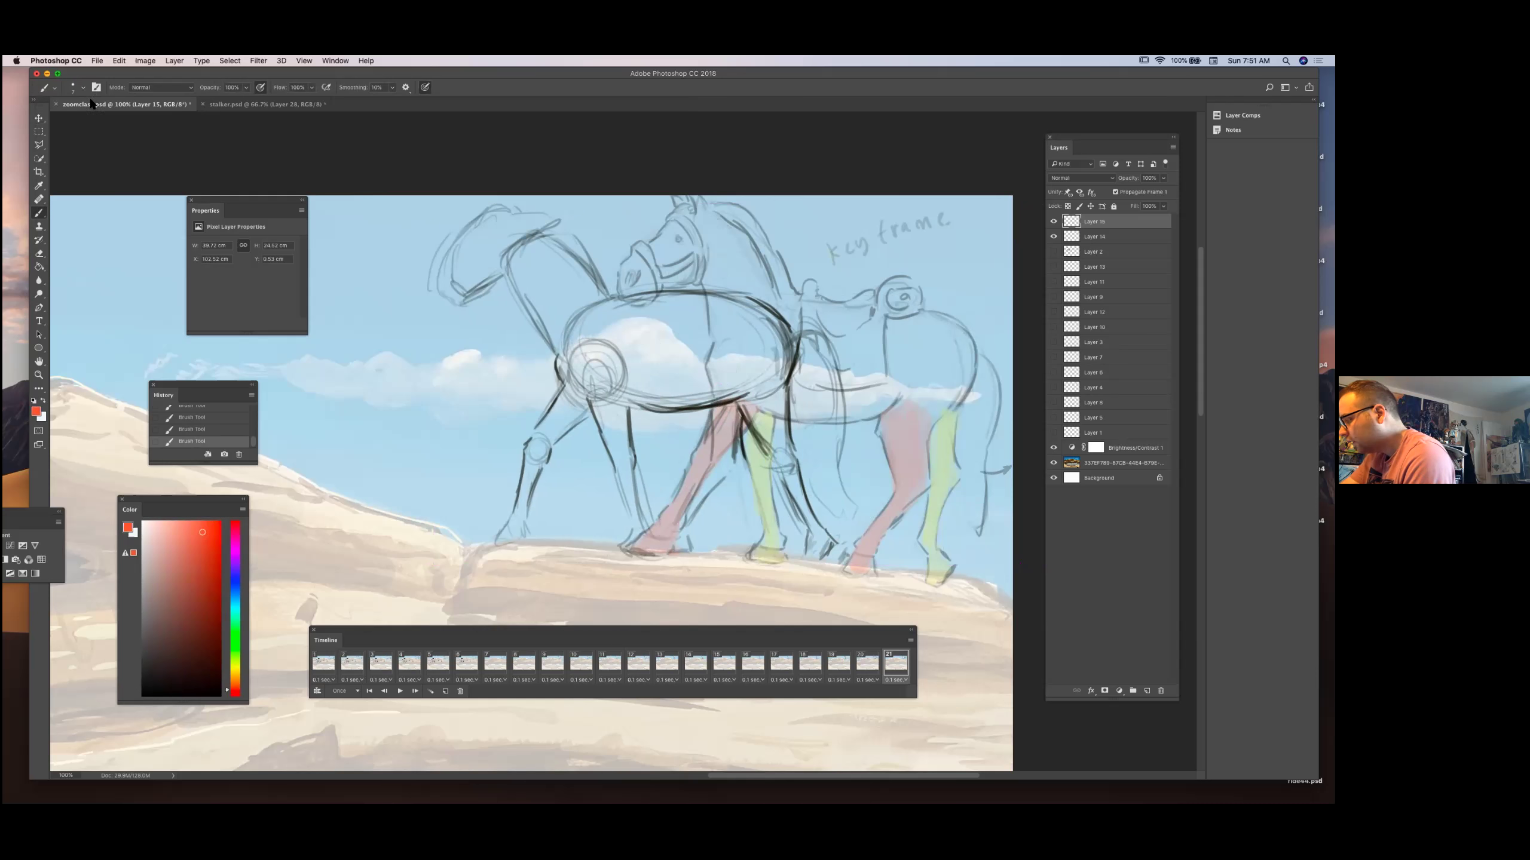
pyautogui.click(83, 87)
pyautogui.click(93, 119)
pyautogui.click(245, 87)
pyautogui.click(245, 87)
pyautogui.moveTo(245, 99); pyautogui.dragTo(222, 101)
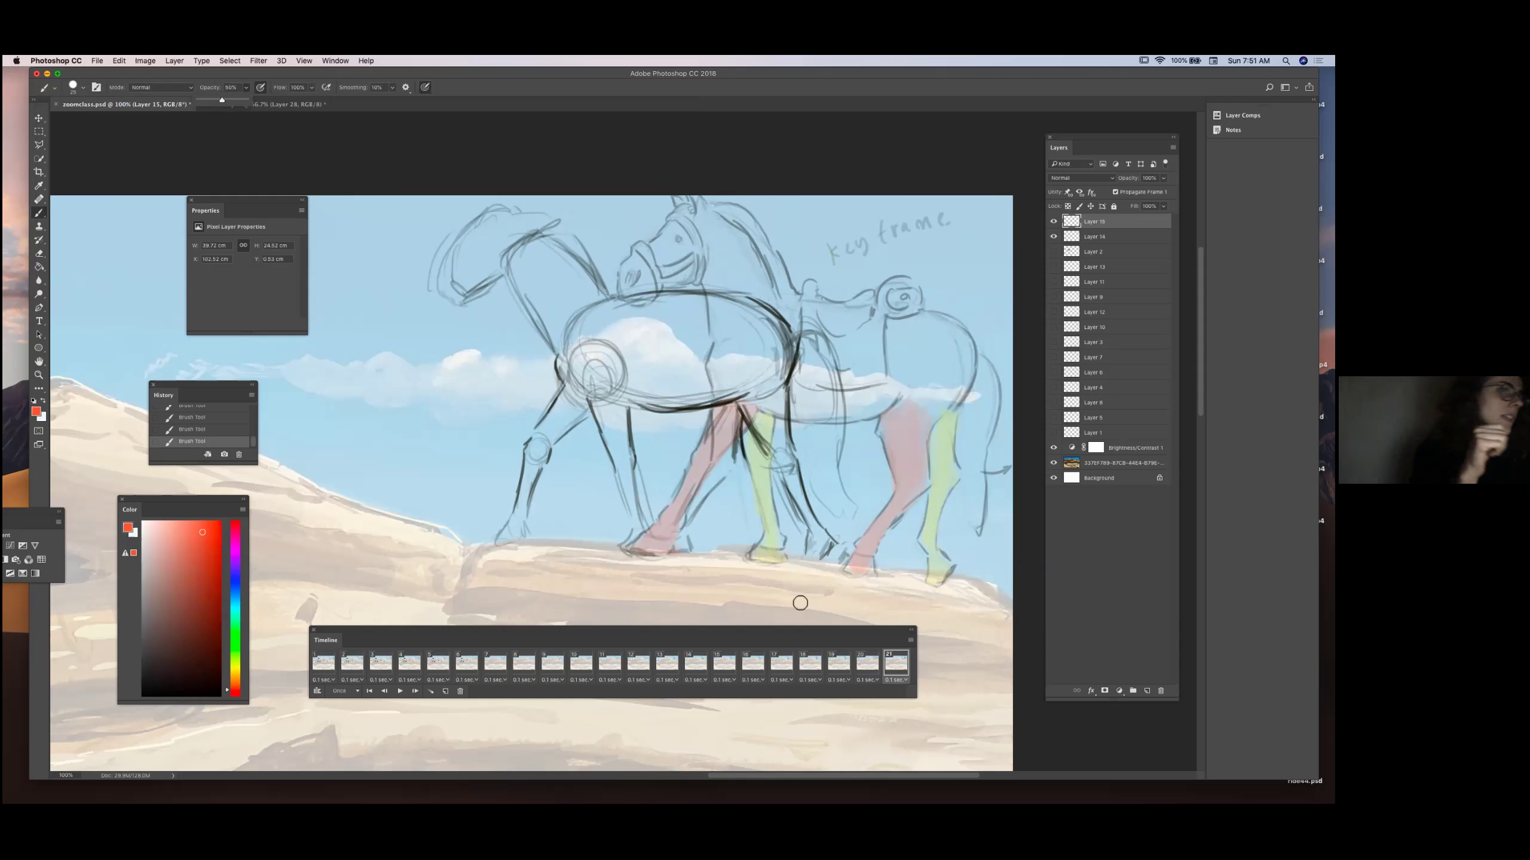
pyautogui.moveTo(641, 539)
pyautogui.mouseDown()
pyautogui.moveTo(600, 408)
pyautogui.moveTo(629, 470)
pyautogui.moveTo(608, 393)
pyautogui.mouseUp()
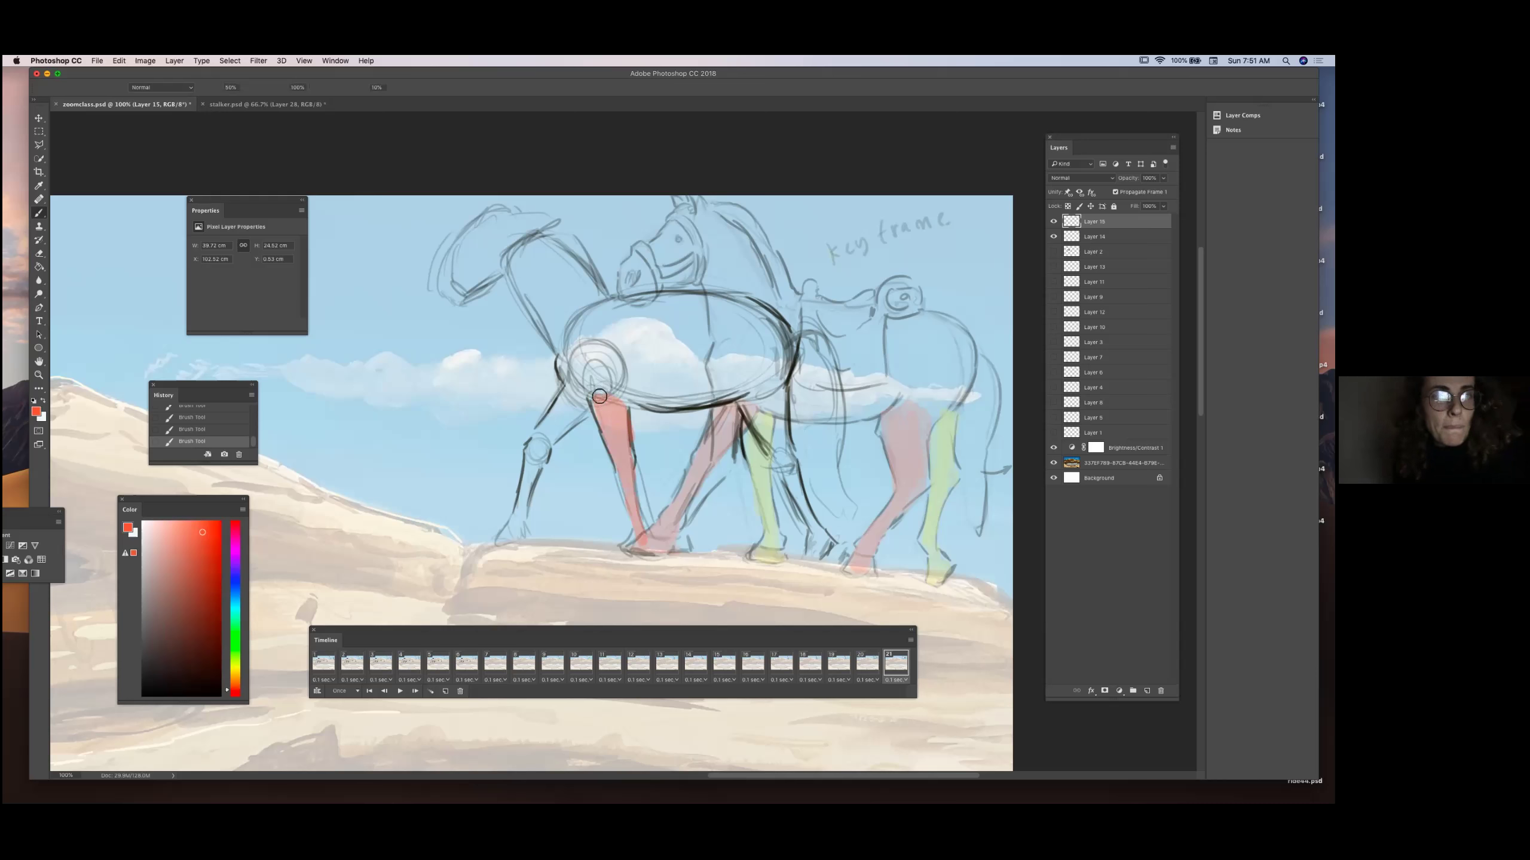
pyautogui.moveTo(781, 457)
pyautogui.mouseDown()
pyautogui.moveTo(753, 407)
pyautogui.moveTo(760, 417)
pyautogui.moveTo(778, 395)
pyautogui.moveTo(830, 551)
pyautogui.mouseUp()
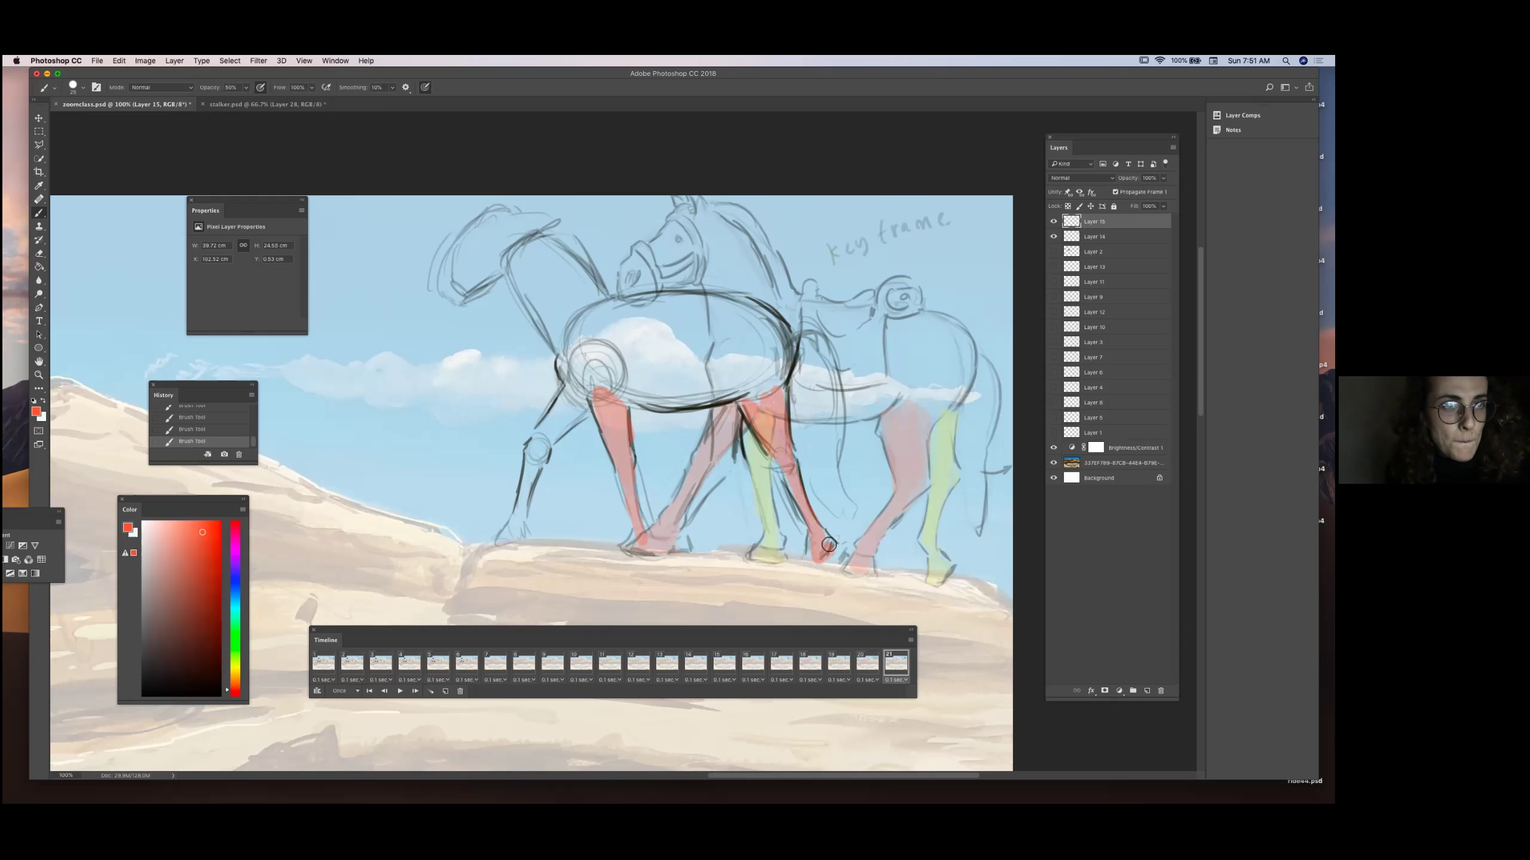
# Paint the forward-reaching front leg and the forward hind leg yellow, and shift the drawing slightly back.
pyautogui.click(236, 667)
pyautogui.click(163, 525)
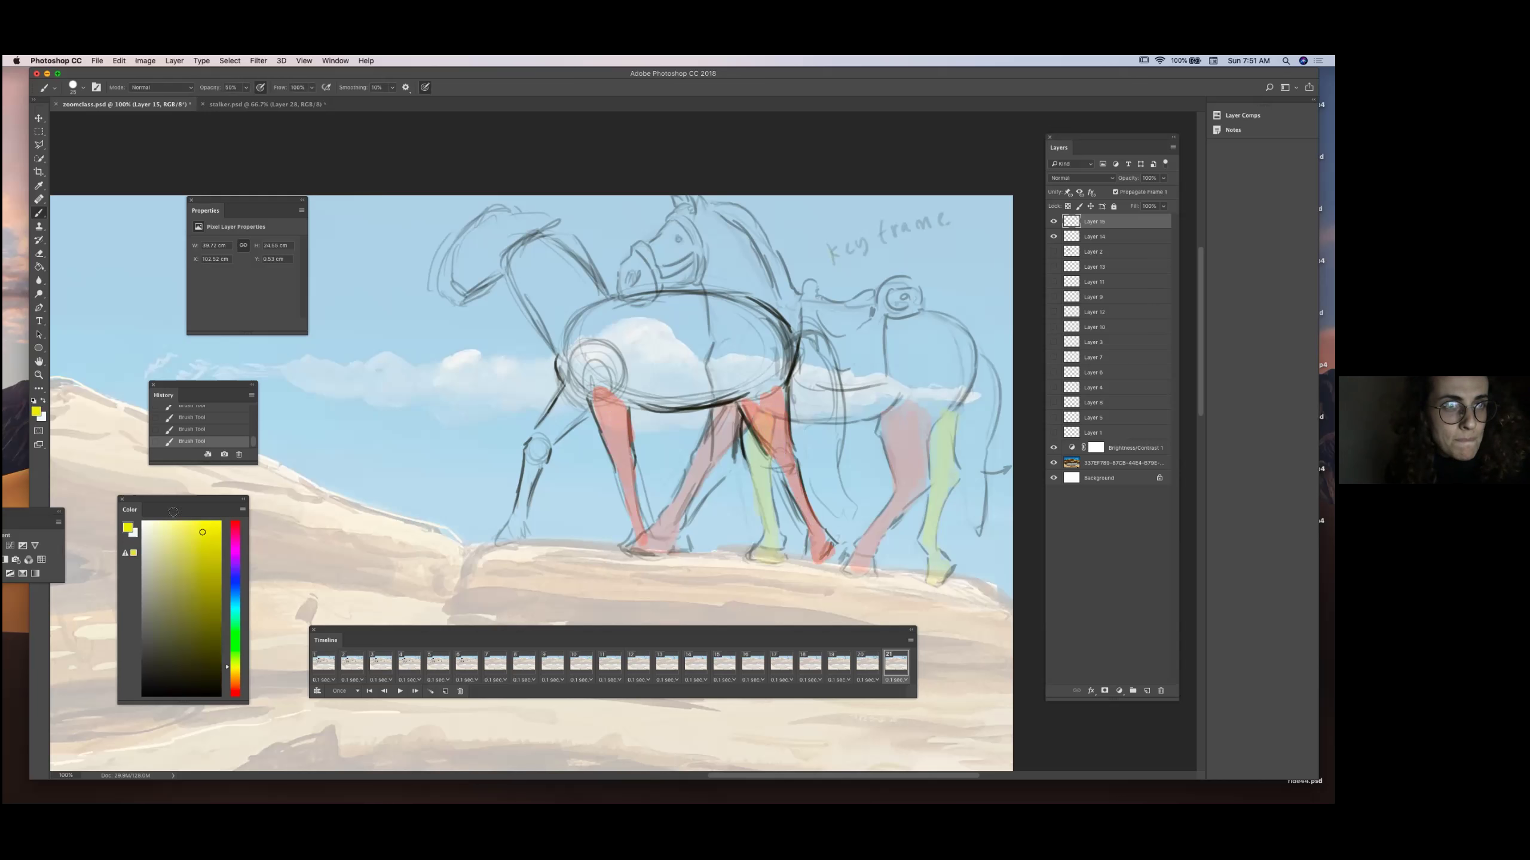
pyautogui.click(183, 524)
pyautogui.moveTo(535, 474)
pyautogui.mouseDown()
pyautogui.moveTo(513, 518)
pyautogui.moveTo(545, 425)
pyautogui.moveTo(548, 451)
pyautogui.moveTo(565, 415)
pyautogui.mouseUp()
pyautogui.moveTo(725, 422)
pyautogui.mouseDown()
pyautogui.moveTo(721, 470)
pyautogui.moveTo(727, 458)
pyautogui.moveTo(676, 545)
pyautogui.mouseUp()
pyautogui.press('v')
pyautogui.moveTo(837, 423)
pyautogui.mouseDown()
pyautogui.moveTo(744, 405)
pyautogui.moveTo(738, 421)
pyautogui.moveTo(784, 423)
pyautogui.mouseUp()
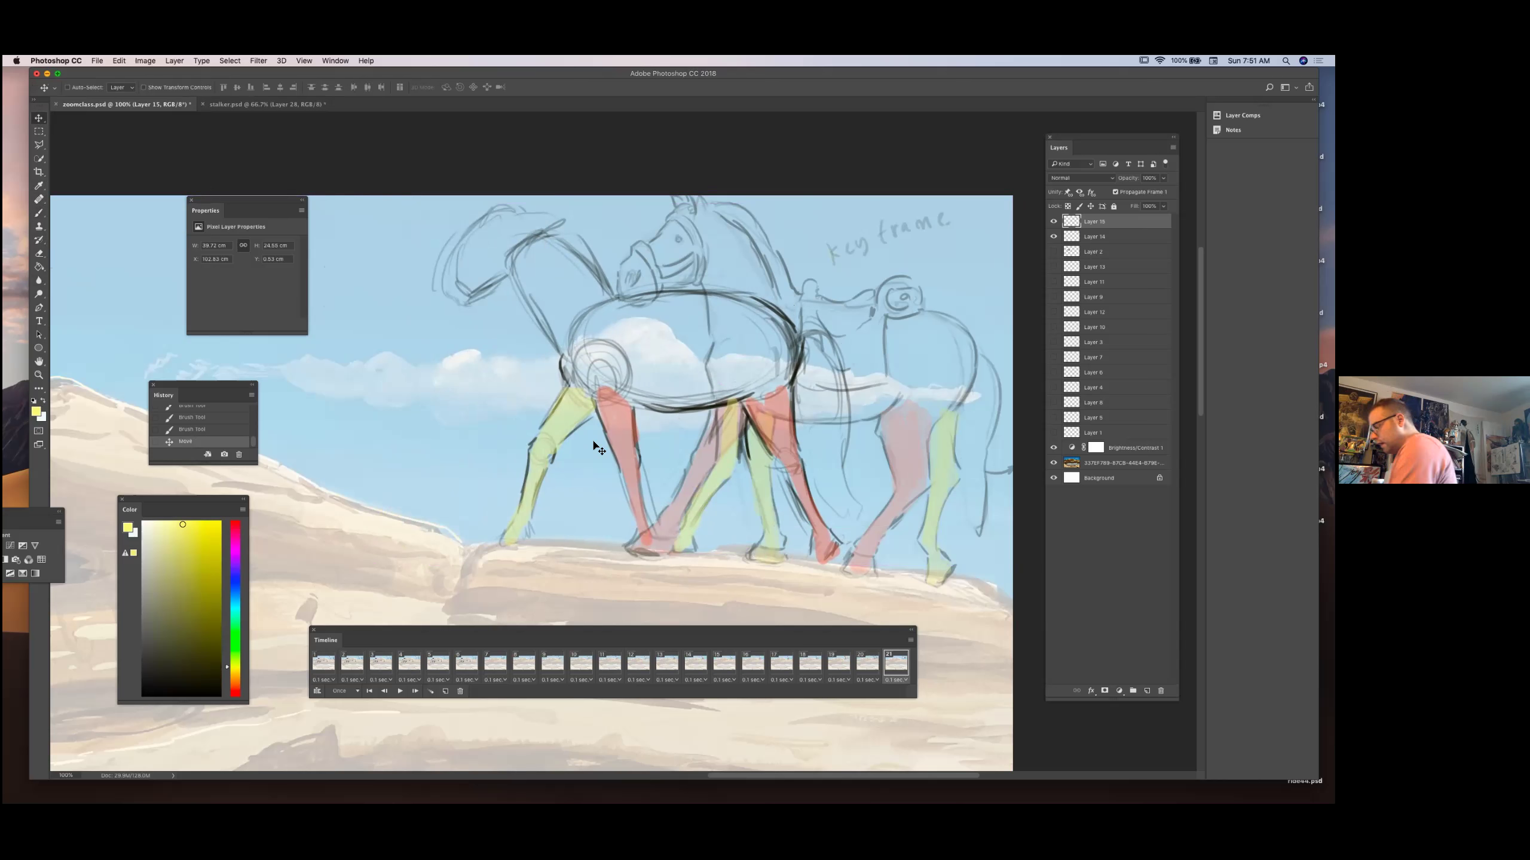
# Reduce the brush to a thin line tip and raise its opacity to 100%.
pyautogui.click(39, 213)
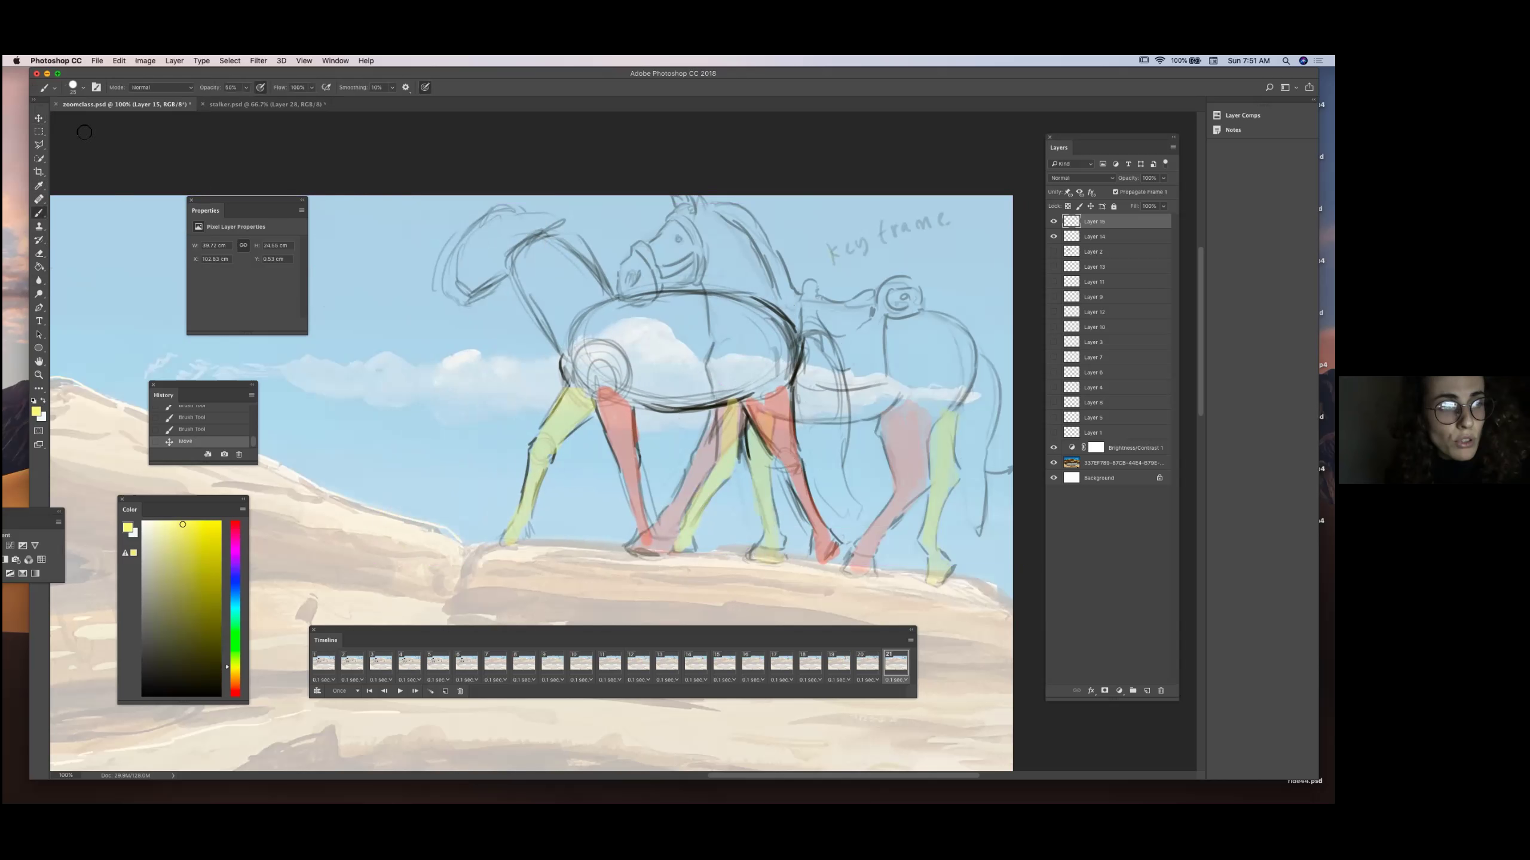
pyautogui.moveTo(93, 110); pyautogui.dragTo(88, 118)
pyautogui.click(96, 87)
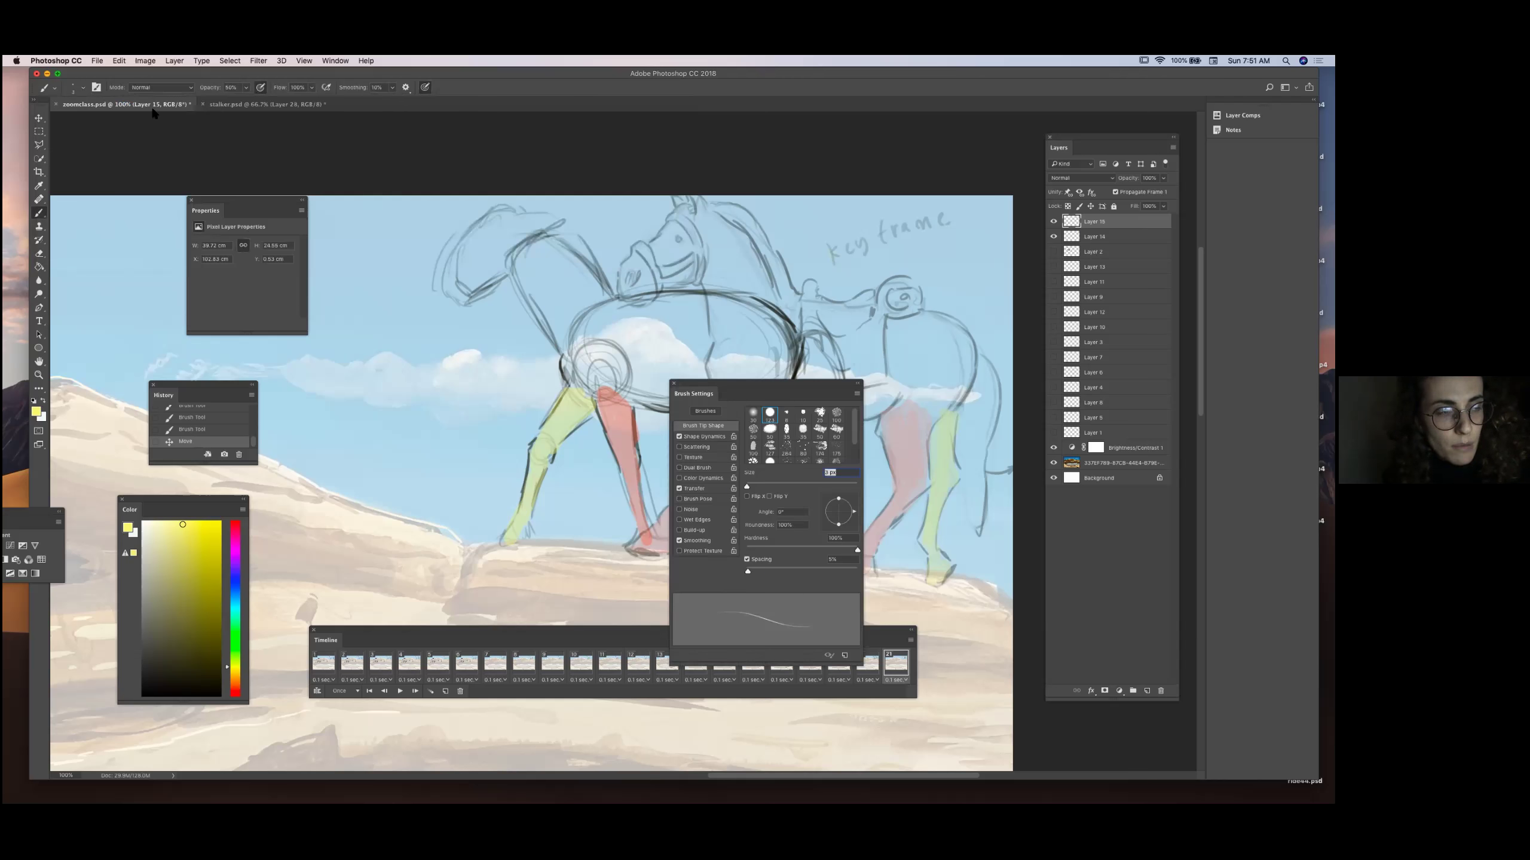
pyautogui.click(245, 88)
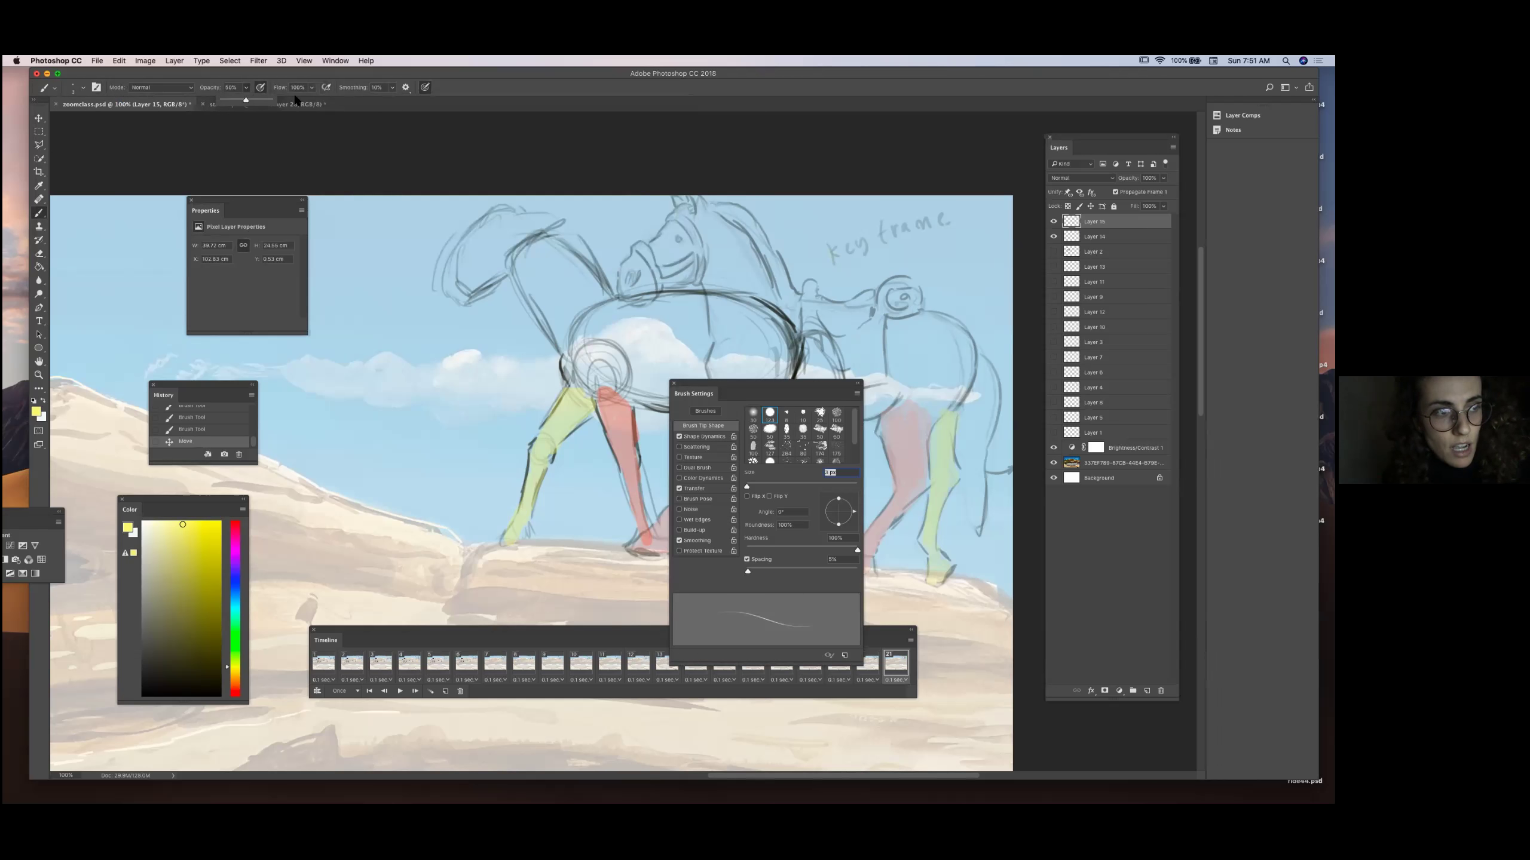
# Move the new horse over the keyframe horse for comparison and lighten its head and body lines with the eraser.
pyautogui.press('v')
pyautogui.moveTo(802, 398)
pyautogui.mouseDown()
pyautogui.moveTo(593, 518)
pyautogui.moveTo(279, 465)
pyautogui.mouseUp()
pyautogui.click(150, 450)
pyautogui.moveTo(801, 333); pyautogui.dragTo(966, 342)
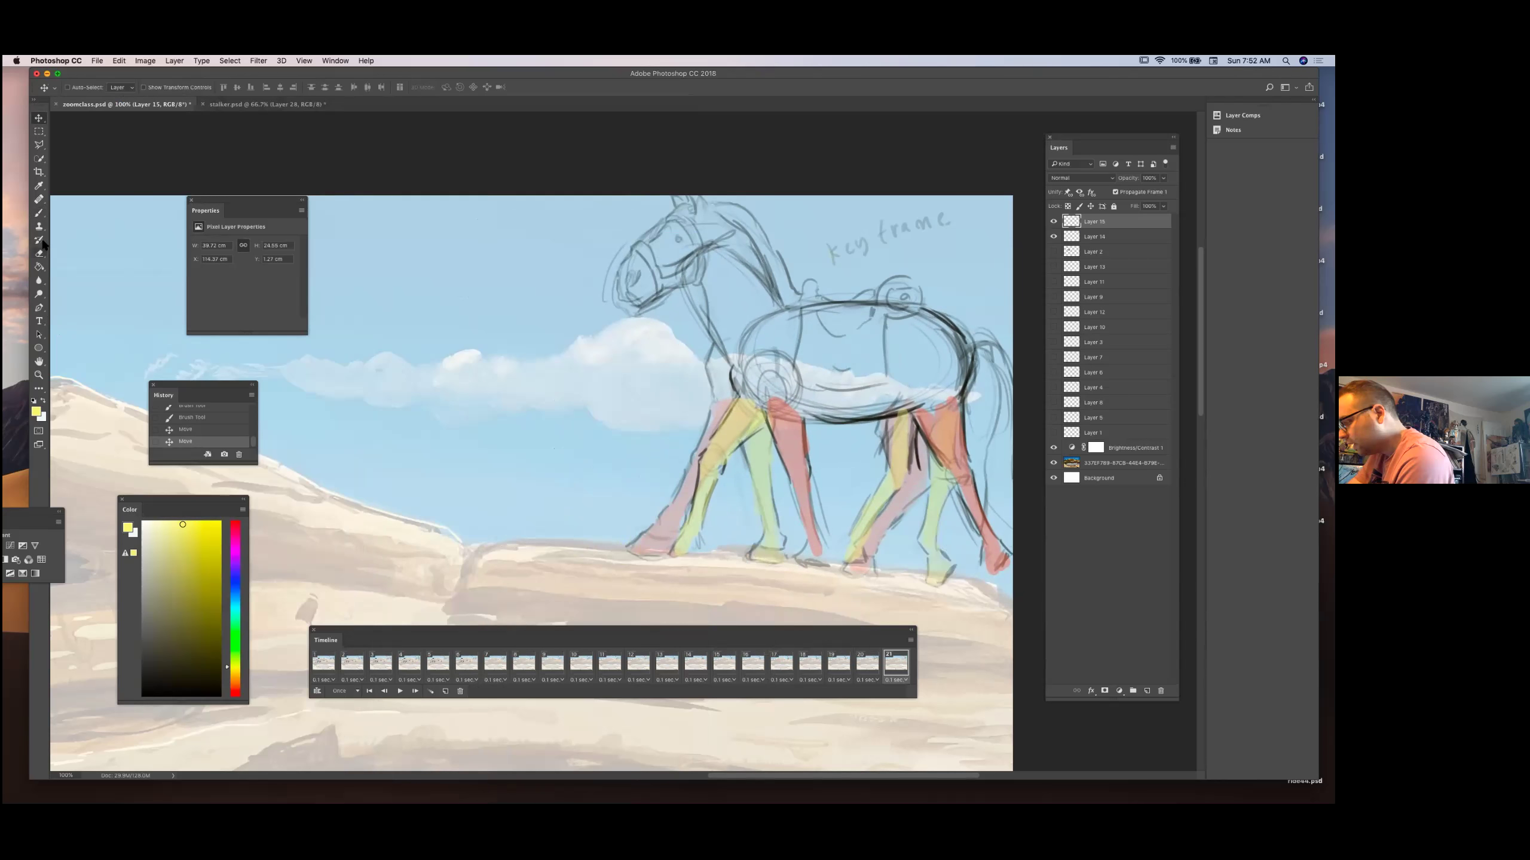
pyautogui.click(40, 253)
pyautogui.moveTo(636, 267)
pyautogui.mouseDown()
pyautogui.moveTo(899, 263)
pyautogui.moveTo(977, 300)
pyautogui.moveTo(693, 227)
pyautogui.moveTo(890, 303)
pyautogui.moveTo(741, 355)
pyautogui.moveTo(707, 301)
pyautogui.moveTo(963, 389)
pyautogui.moveTo(908, 384)
pyautogui.moveTo(921, 380)
pyautogui.mouseUp()
# Move the new horse drawing forward again, ahead of the keyframe horse.
pyautogui.click(39, 118)
pyautogui.press('b')
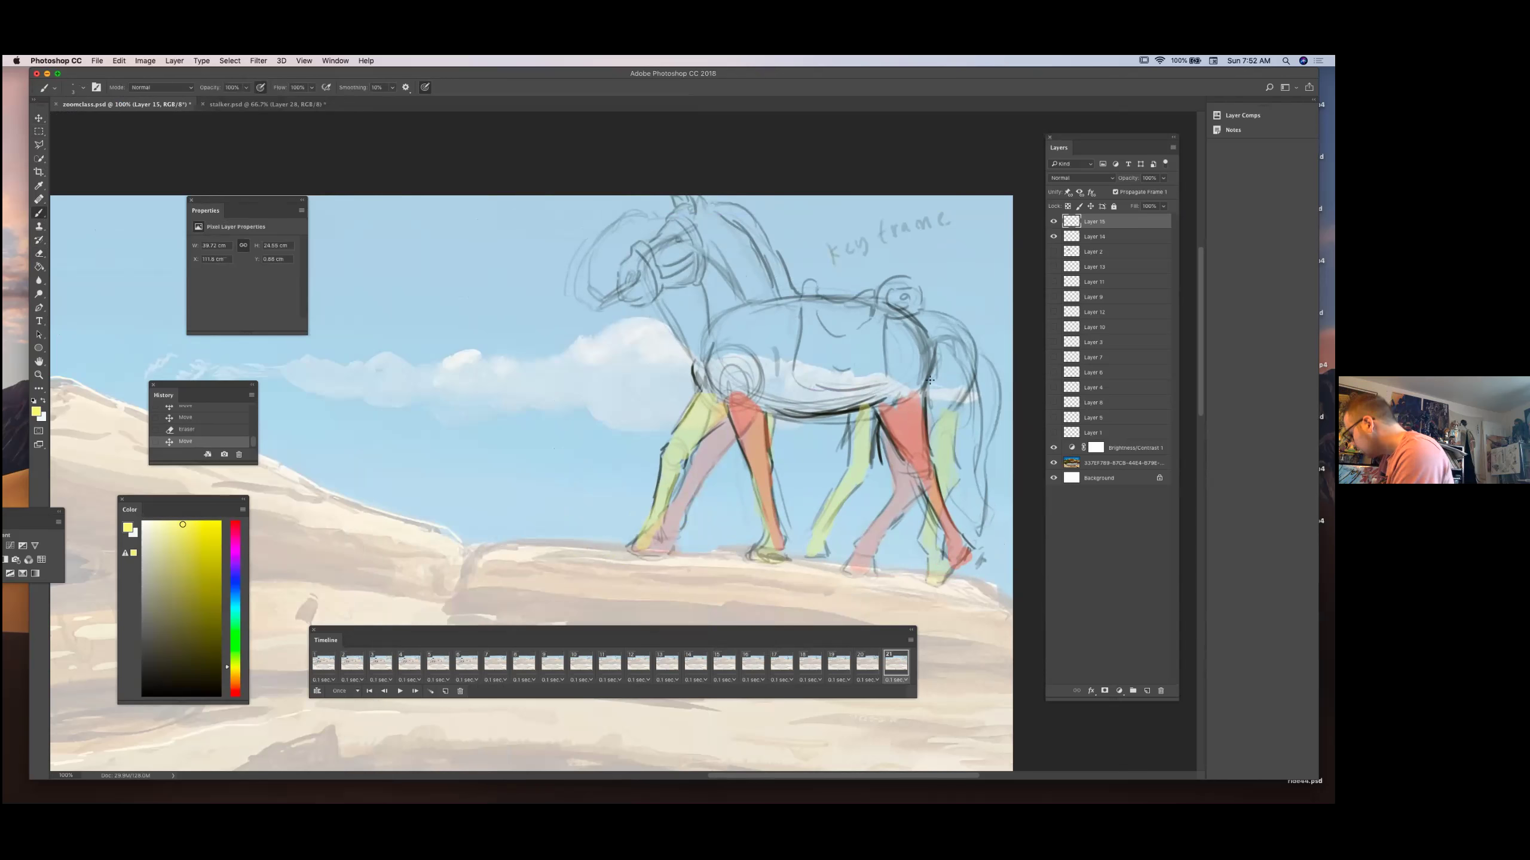
pyautogui.click(39, 118)
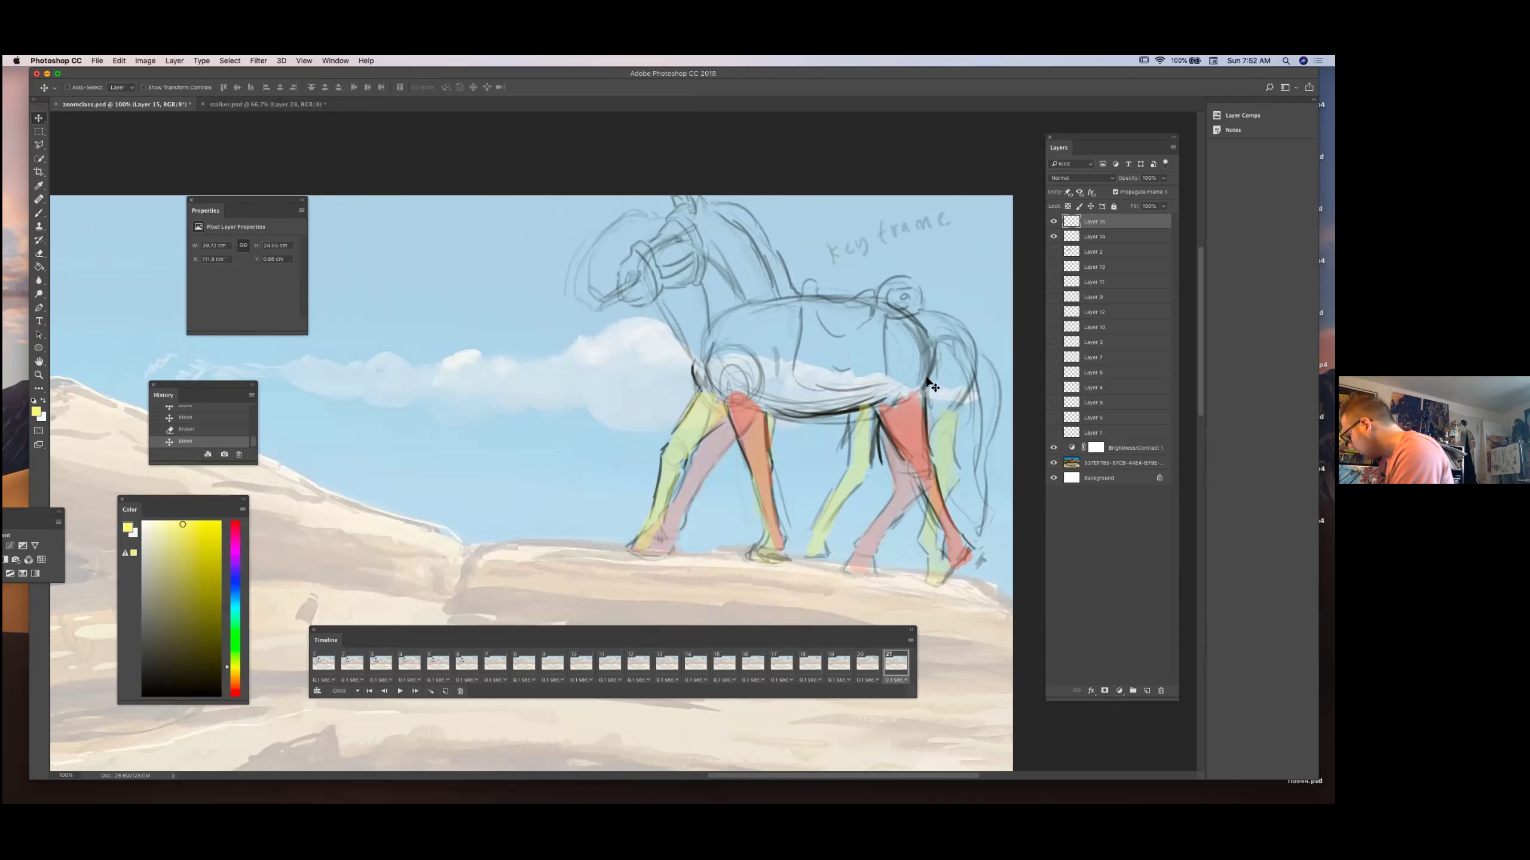
pyautogui.moveTo(895, 370); pyautogui.dragTo(810, 375)
# Set the brush to a thin tip, switch its colour to black and remove the yellow stroke made on the neck.
pyautogui.click(40, 212)
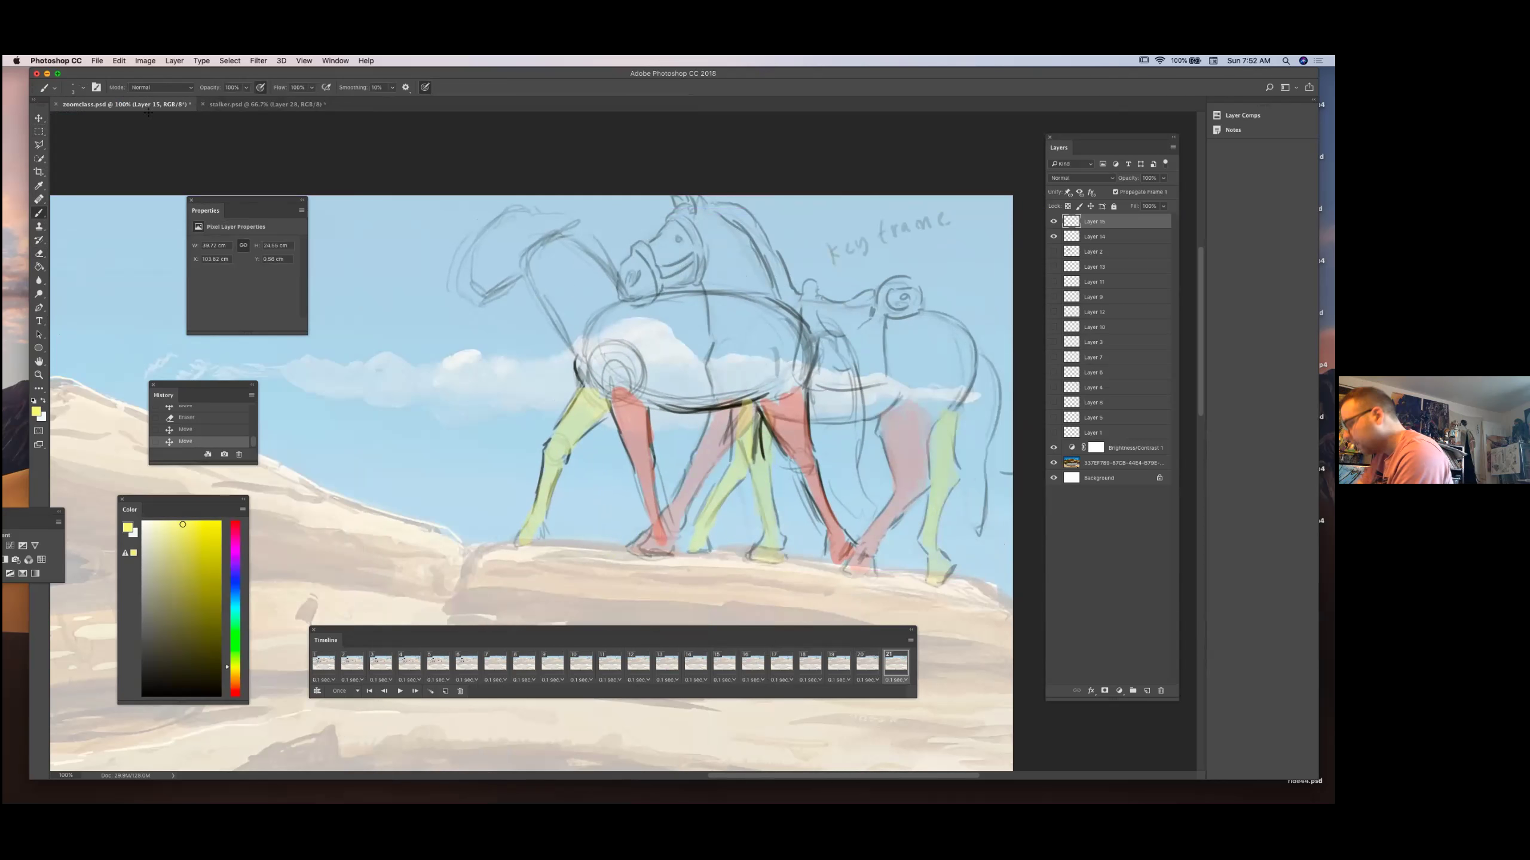
pyautogui.click(84, 89)
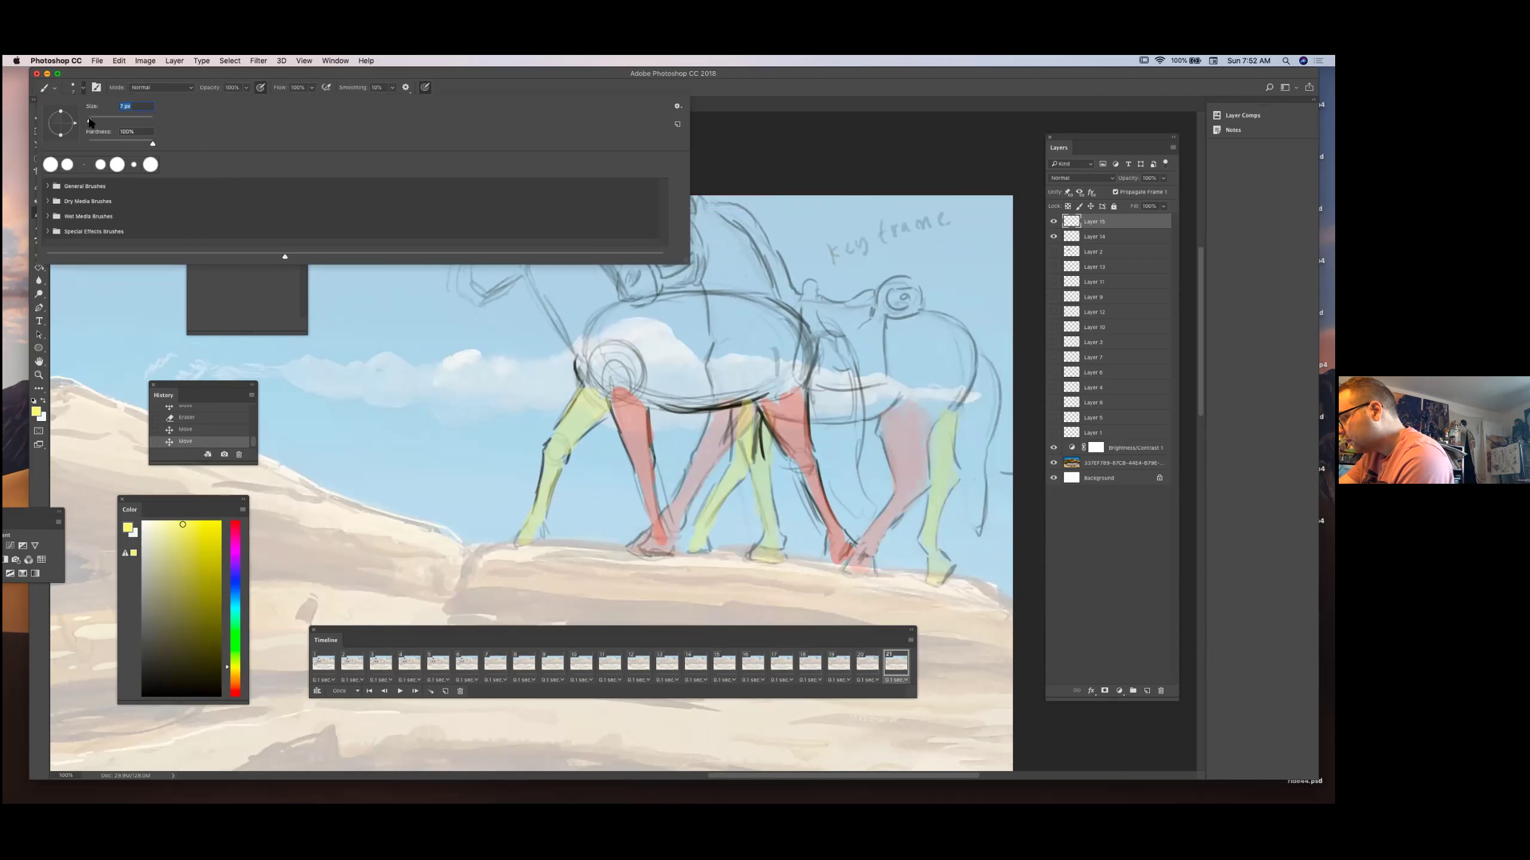
pyautogui.moveTo(89, 120); pyautogui.dragTo(88, 120)
pyautogui.click(106, 76)
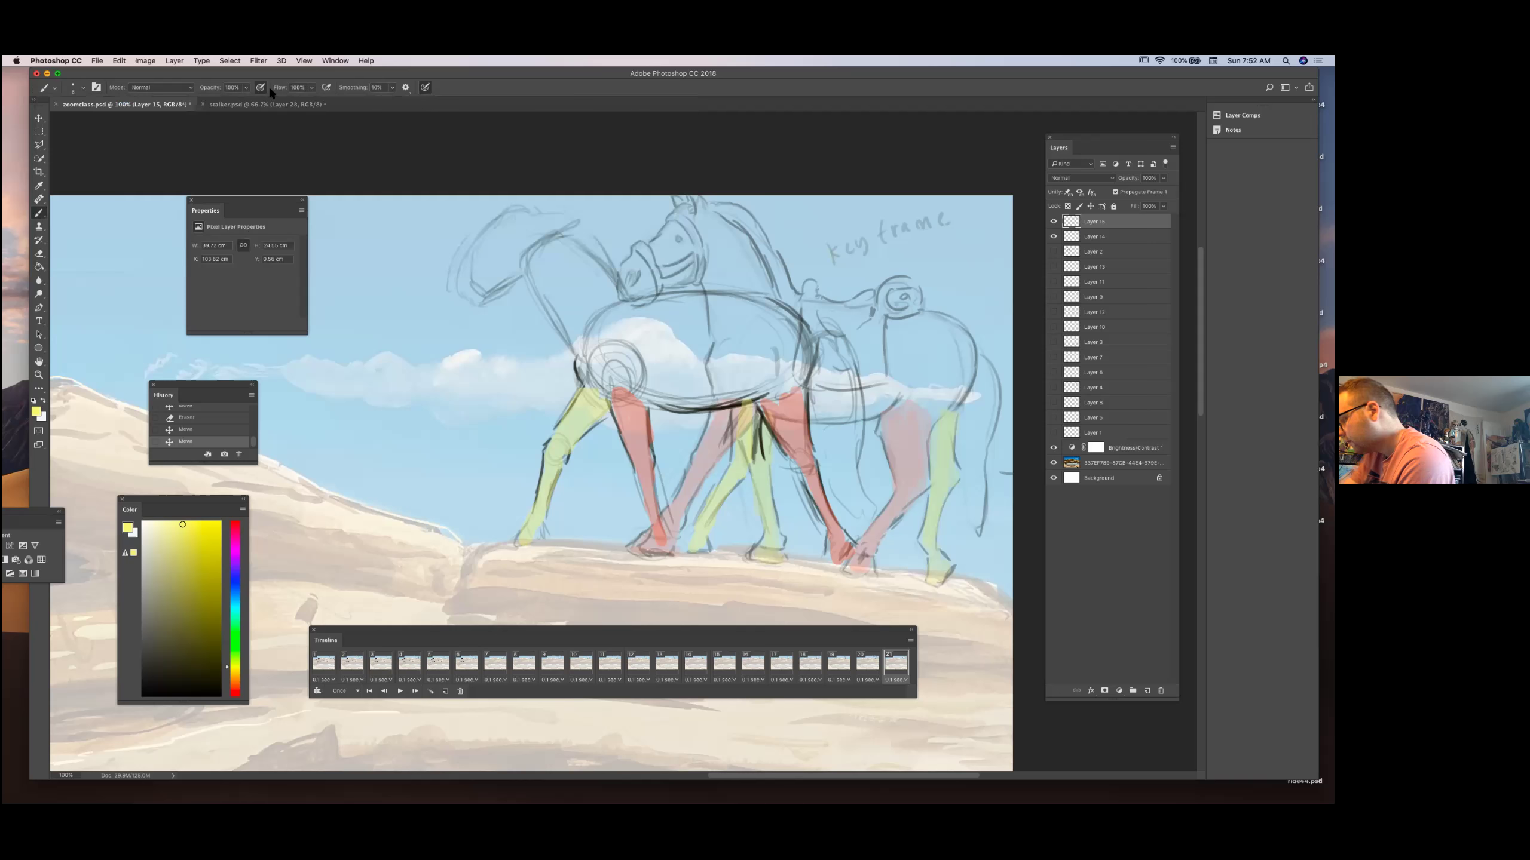
pyautogui.moveTo(574, 363)
pyautogui.mouseDown()
pyautogui.moveTo(579, 377)
pyautogui.moveTo(538, 298)
pyautogui.mouseUp()
pyautogui.click(214, 692)
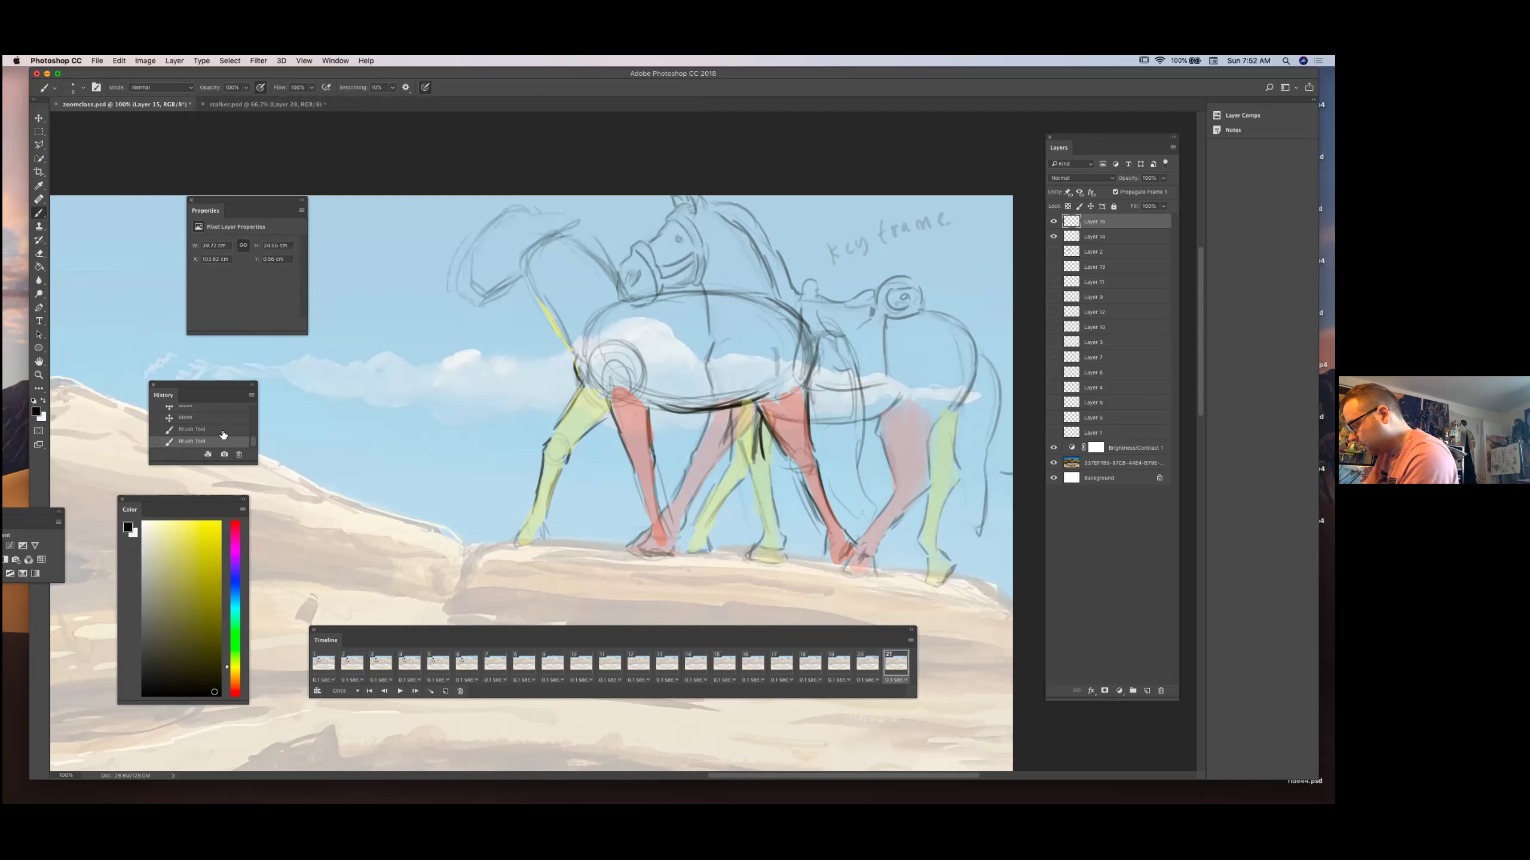
pyautogui.click(239, 426)
pyautogui.click(238, 454)
pyautogui.click(747, 294)
# Sketch the neck, head and muzzle in black, and add the saddle roll and the back line down to the rump.
pyautogui.moveTo(575, 353); pyautogui.dragTo(529, 278)
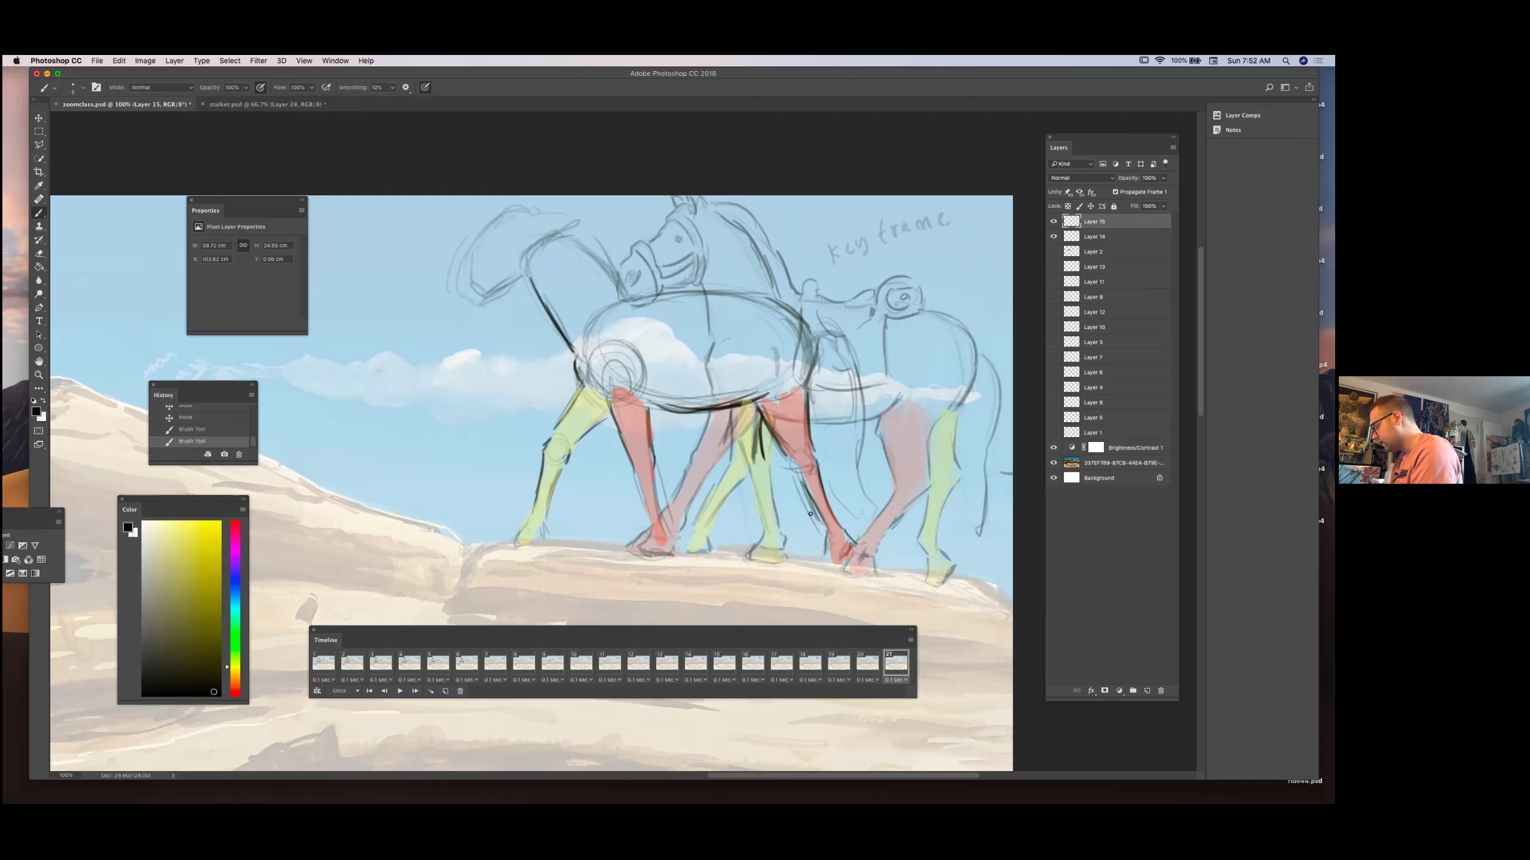
pyautogui.moveTo(529, 279)
pyautogui.mouseDown()
pyautogui.moveTo(474, 309)
pyautogui.moveTo(453, 287)
pyautogui.moveTo(493, 235)
pyautogui.moveTo(451, 265)
pyautogui.moveTo(484, 289)
pyautogui.moveTo(463, 258)
pyautogui.moveTo(489, 286)
pyautogui.moveTo(481, 270)
pyautogui.moveTo(442, 281)
pyautogui.moveTo(510, 205)
pyautogui.moveTo(619, 279)
pyautogui.mouseUp()
pyautogui.moveTo(571, 210)
pyautogui.mouseDown()
pyautogui.moveTo(630, 246)
pyautogui.moveTo(644, 278)
pyautogui.moveTo(691, 293)
pyautogui.moveTo(732, 282)
pyautogui.moveTo(741, 300)
pyautogui.moveTo(755, 277)
pyautogui.moveTo(824, 338)
pyautogui.mouseUp()
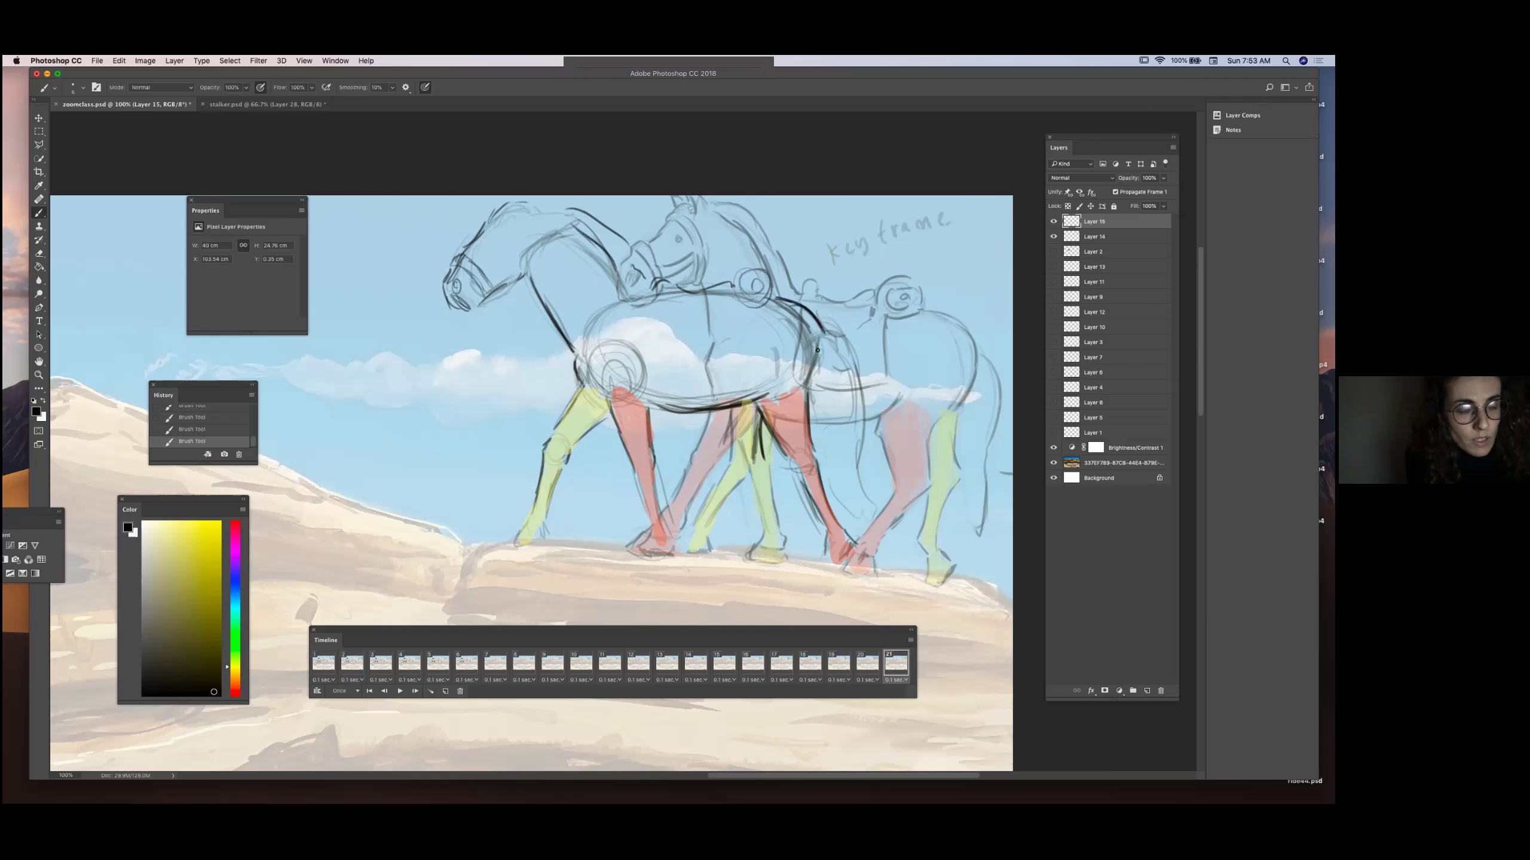
# Add the saddle strokes on the body, a chest accent and the bridle straps on the head.
pyautogui.moveTo(661, 288)
pyautogui.mouseDown()
pyautogui.moveTo(662, 343)
pyautogui.moveTo(732, 352)
pyautogui.moveTo(735, 333)
pyautogui.moveTo(676, 352)
pyautogui.mouseUp()
pyautogui.moveTo(575, 297); pyautogui.dragTo(586, 325)
pyautogui.moveTo(481, 265); pyautogui.dragTo(496, 253)
pyautogui.moveTo(484, 273); pyautogui.dragTo(526, 231)
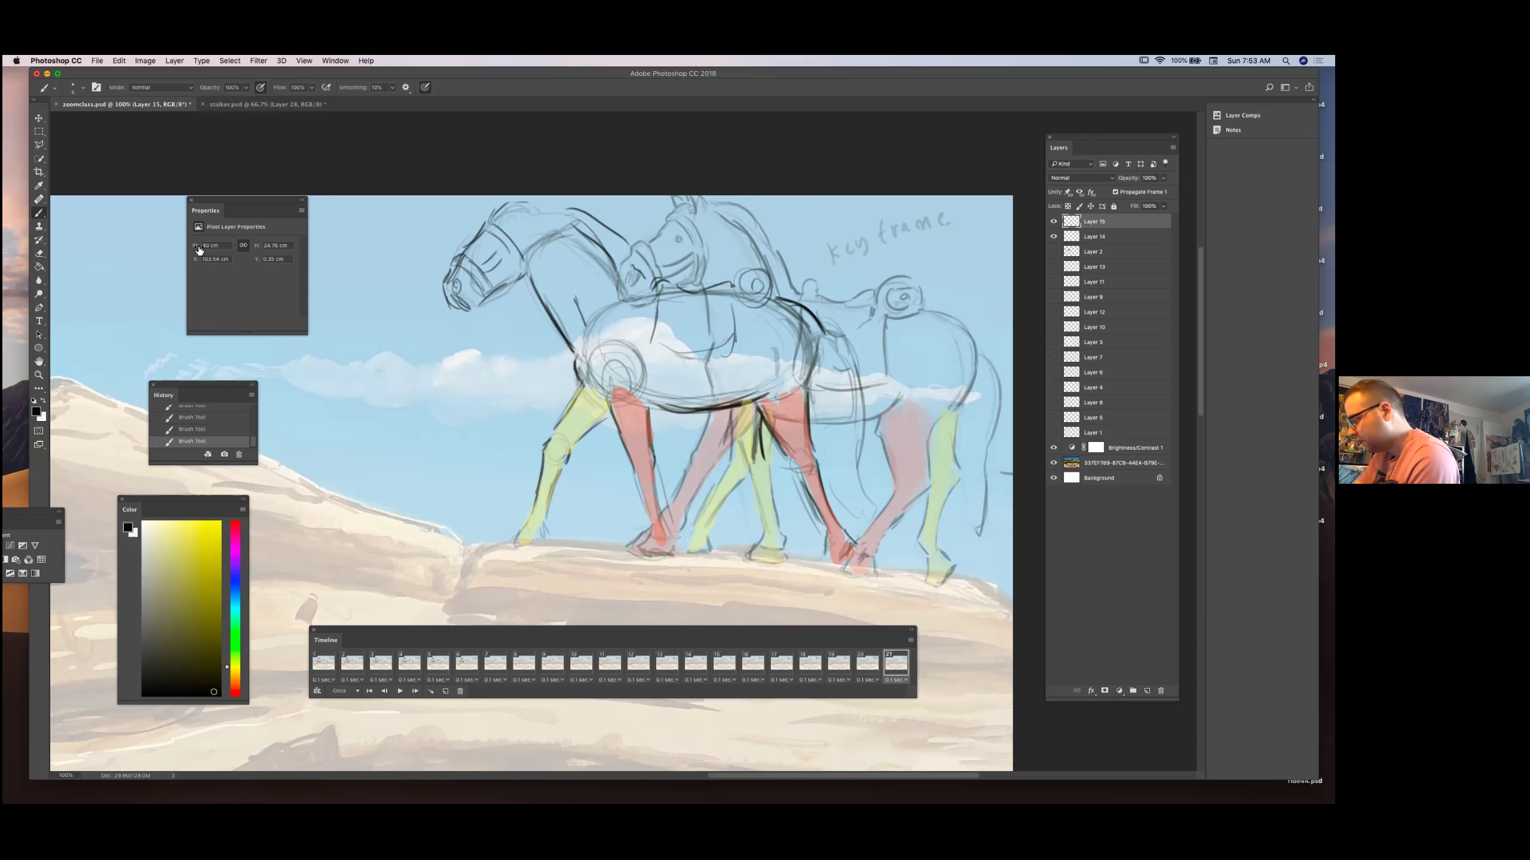
# Delete the latest brush strokes from the history and redraw the eye and bridle straps on the head.
pyautogui.click(239, 454)
pyautogui.click(746, 296)
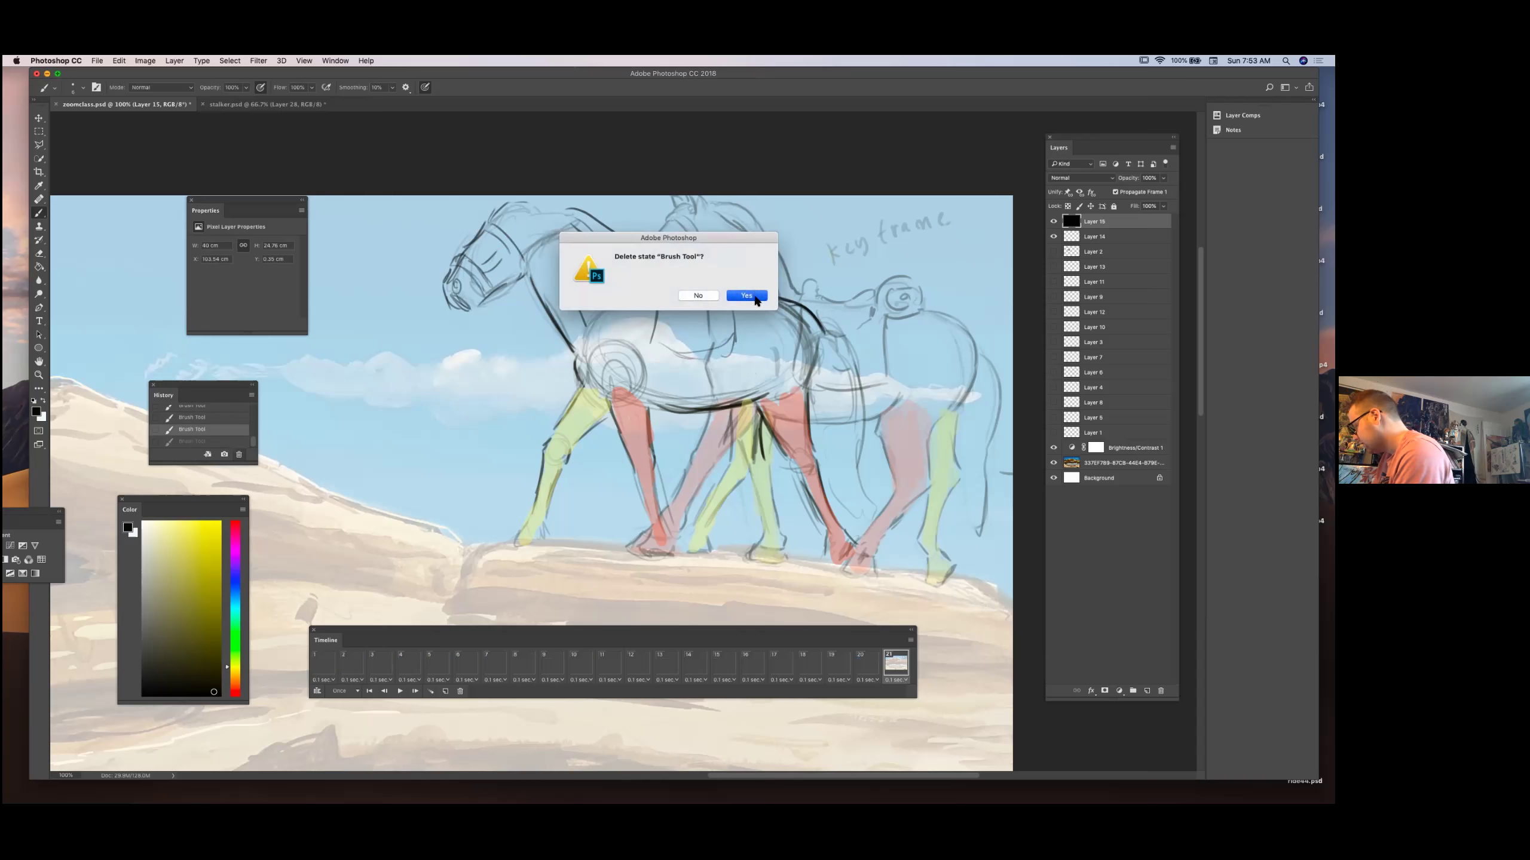
pyautogui.click(240, 454)
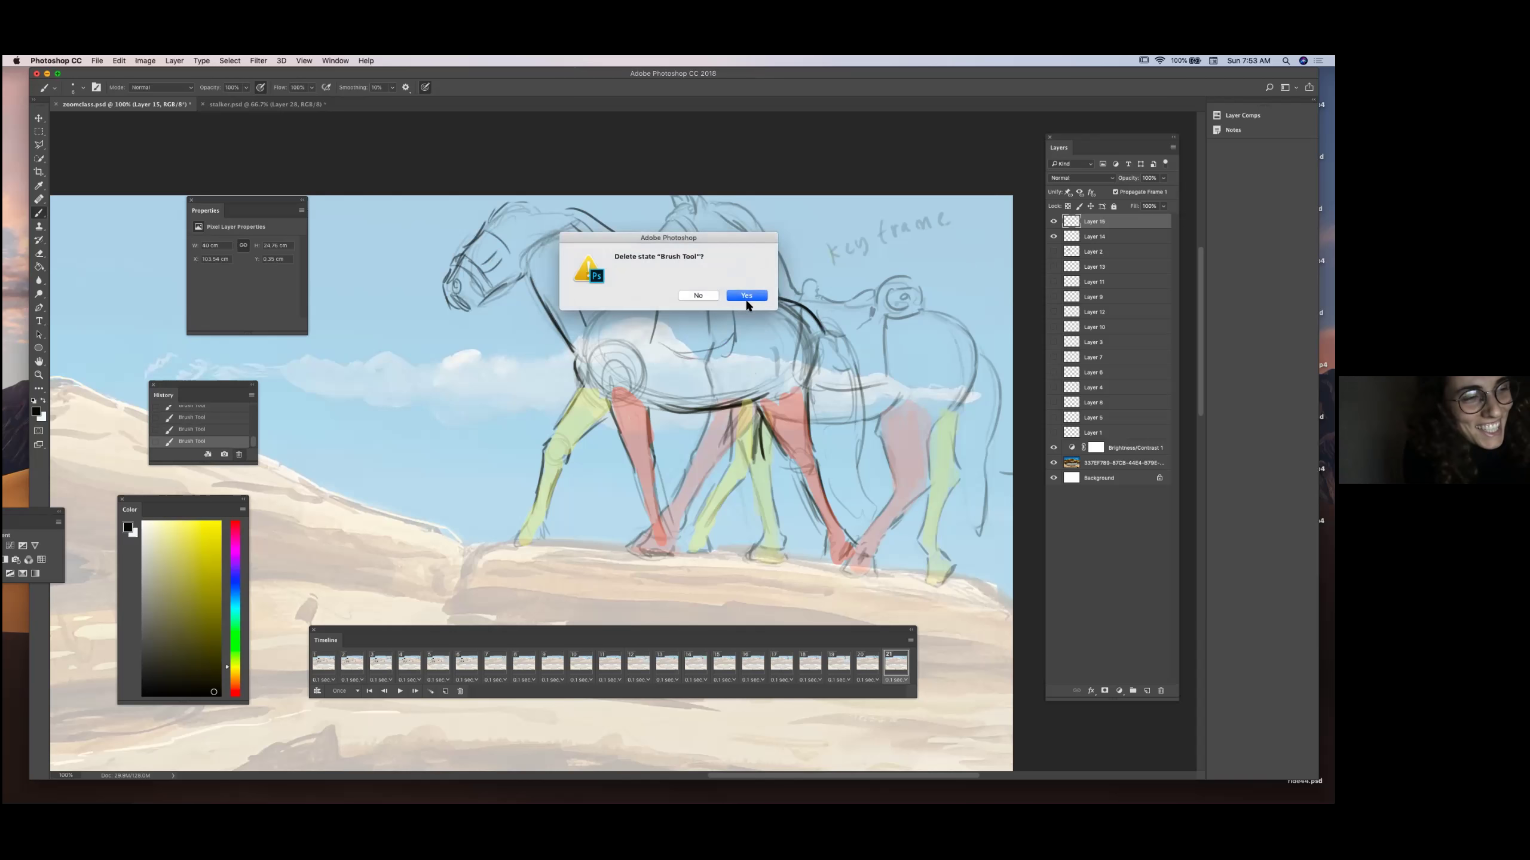
pyautogui.click(747, 295)
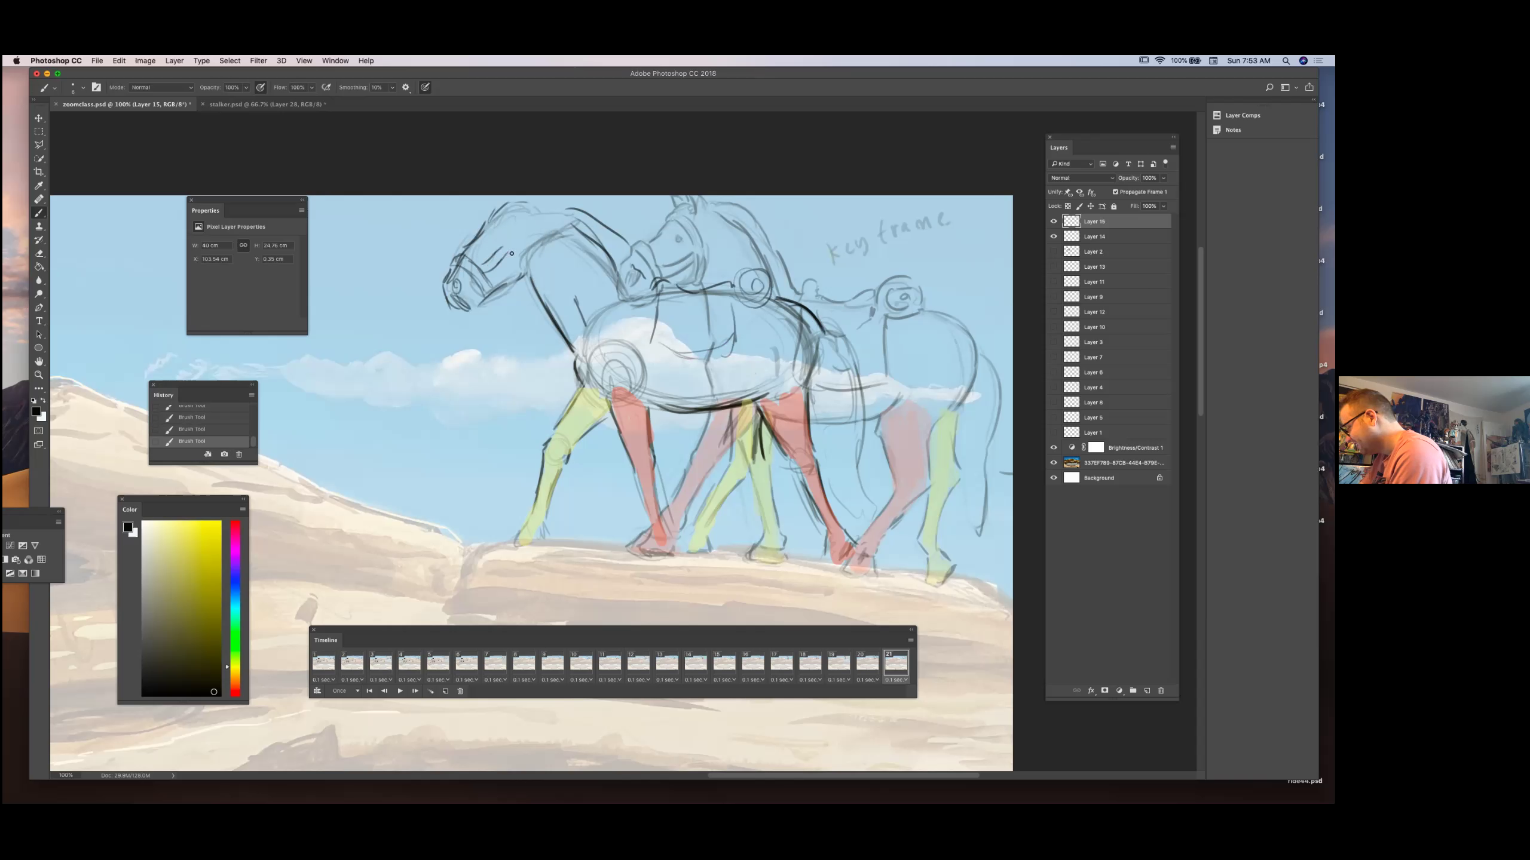
pyautogui.moveTo(494, 232); pyautogui.dragTo(524, 272)
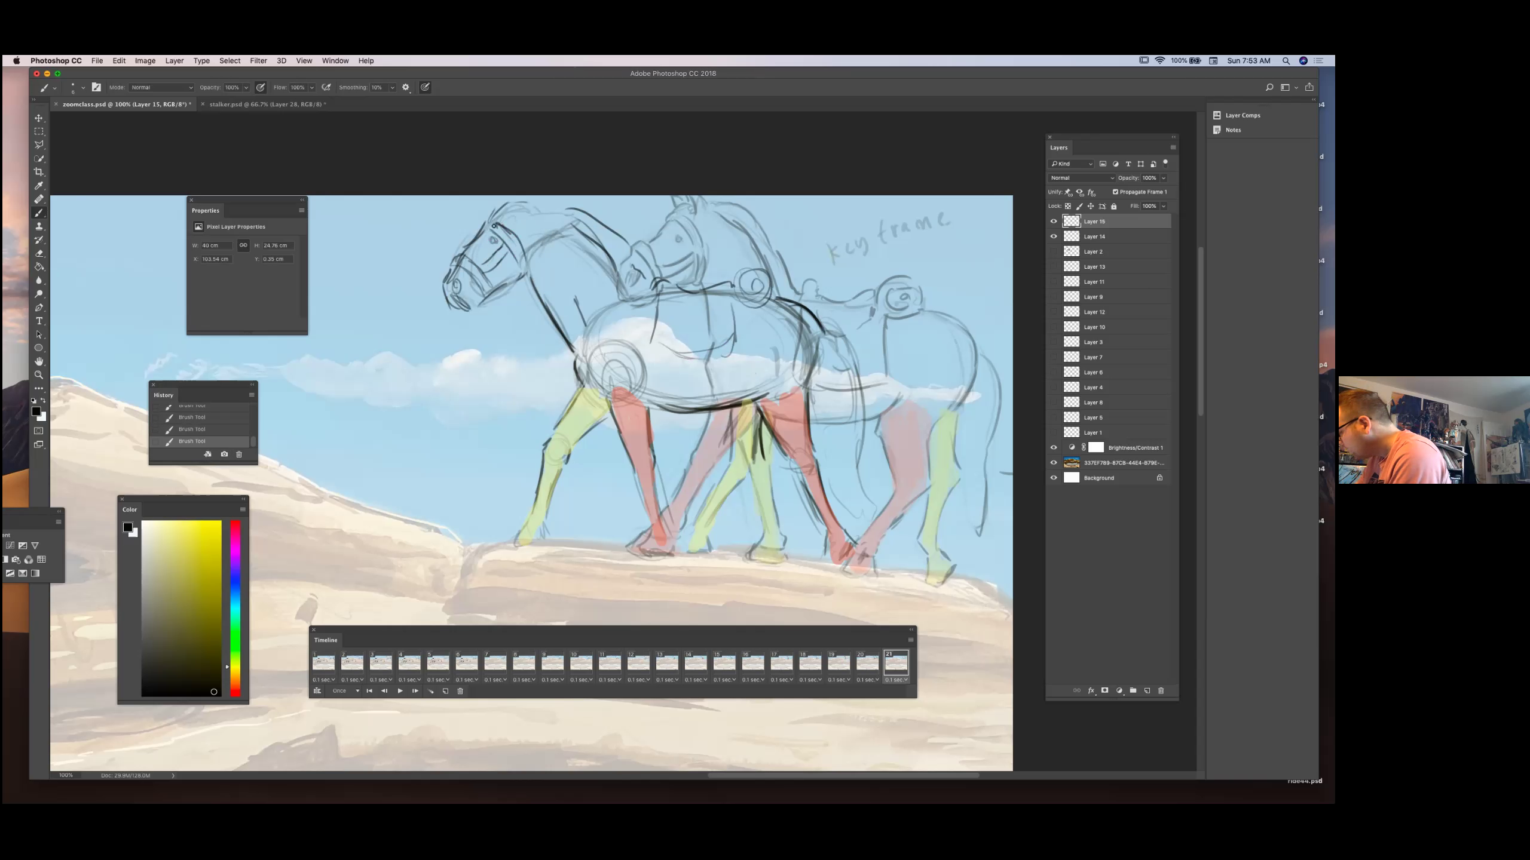
# Sketch the ears and darken the mane along the neck to the withers, plus the front of the chest.
pyautogui.moveTo(492, 217)
pyautogui.mouseDown()
pyautogui.moveTo(501, 198)
pyautogui.moveTo(480, 212)
pyautogui.moveTo(559, 203)
pyautogui.moveTo(605, 219)
pyautogui.mouseUp()
pyautogui.press('v')
pyautogui.moveTo(875, 338)
pyautogui.mouseDown()
pyautogui.moveTo(933, 347)
pyautogui.moveTo(851, 319)
pyautogui.moveTo(820, 329)
pyautogui.mouseUp()
pyautogui.press('b')
pyautogui.moveTo(618, 245); pyautogui.dragTo(661, 273)
pyautogui.moveTo(579, 229); pyautogui.dragTo(611, 274)
pyautogui.moveTo(550, 206); pyautogui.dragTo(579, 226)
pyautogui.moveTo(571, 368); pyautogui.dragTo(578, 382)
pyautogui.moveTo(835, 352)
pyautogui.mouseDown()
pyautogui.moveTo(862, 433)
pyautogui.moveTo(925, 483)
pyautogui.moveTo(903, 494)
pyautogui.mouseUp()
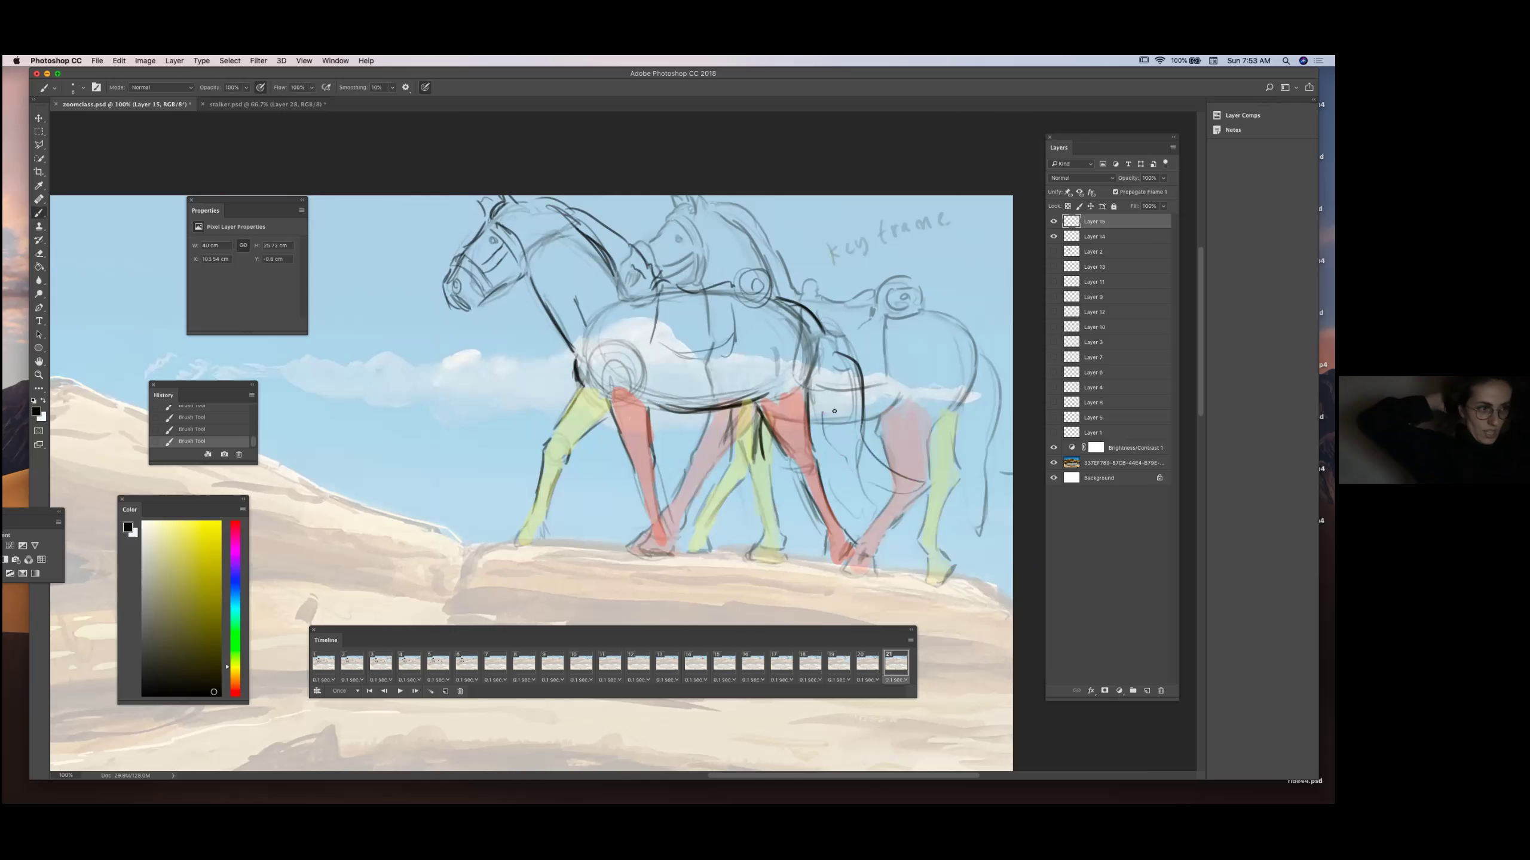
pyautogui.press('e')
pyautogui.moveTo(843, 361); pyautogui.dragTo(903, 483)
pyautogui.moveTo(825, 398); pyautogui.dragTo(837, 458)
# Sketch the tail sweeping back from the rump over the keyframe horse, and darken the top of the forward-reaching front leg.
pyautogui.press('b')
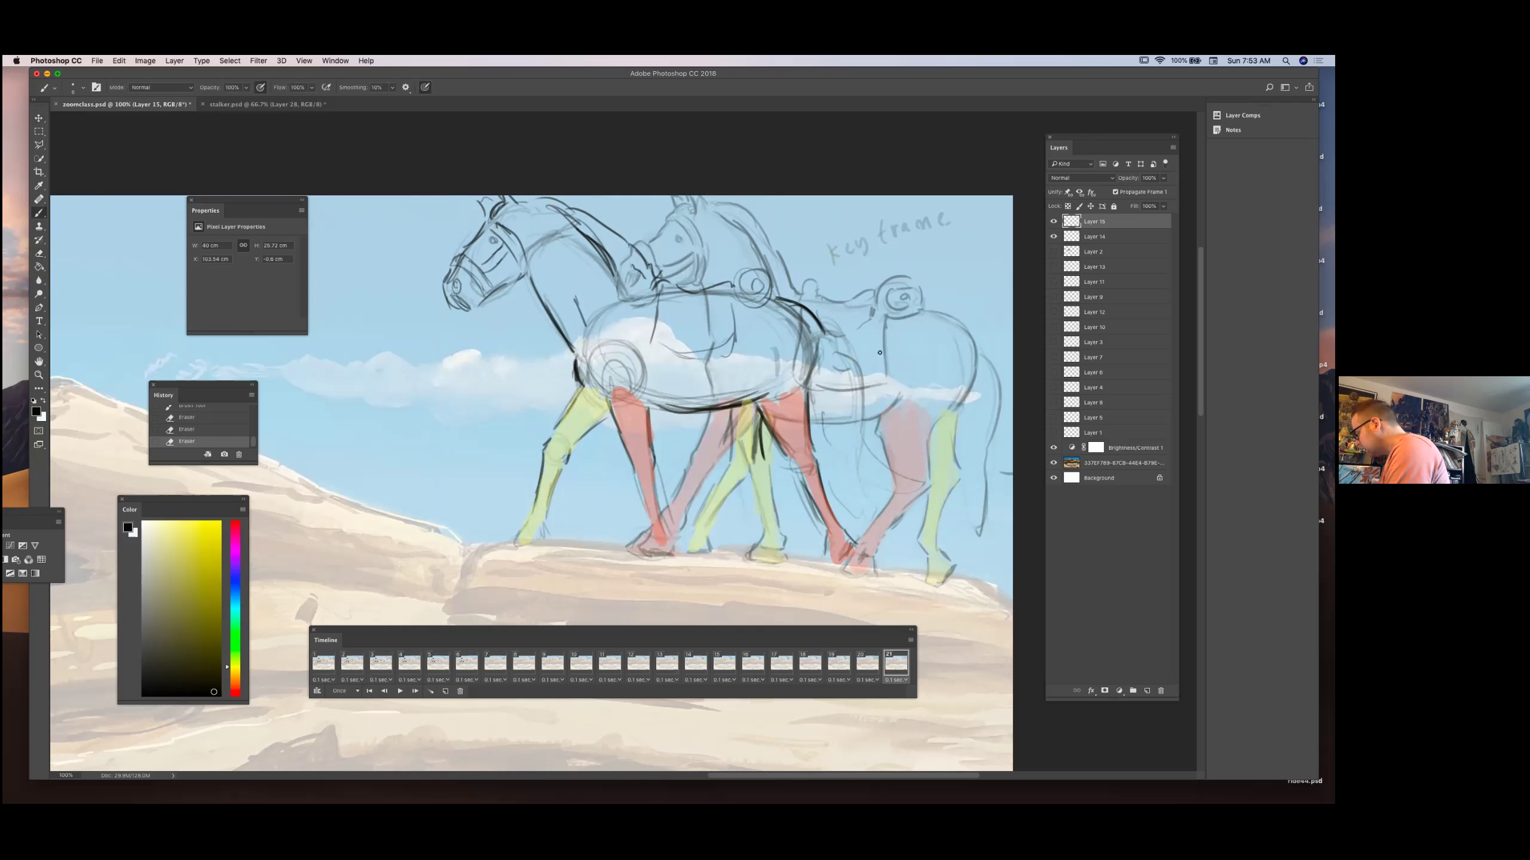
pyautogui.moveTo(833, 336)
pyautogui.mouseDown()
pyautogui.moveTo(885, 376)
pyautogui.moveTo(858, 347)
pyautogui.moveTo(879, 363)
pyautogui.moveTo(926, 426)
pyautogui.mouseUp()
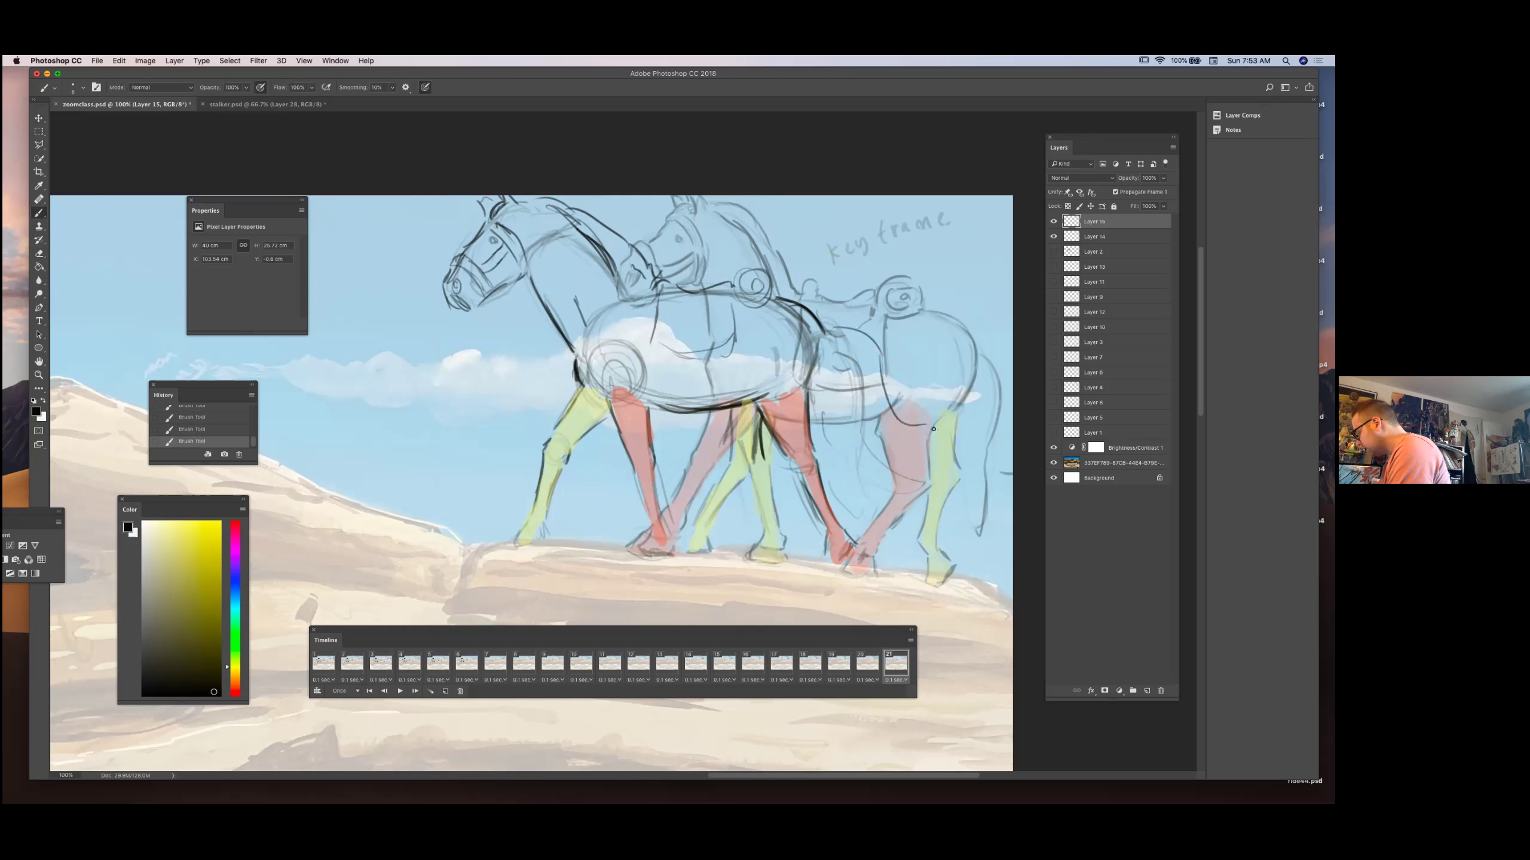
pyautogui.moveTo(829, 386)
pyautogui.mouseDown()
pyautogui.moveTo(876, 435)
pyautogui.moveTo(889, 441)
pyautogui.moveTo(860, 424)
pyautogui.moveTo(917, 454)
pyautogui.mouseUp()
pyautogui.moveTo(828, 334); pyautogui.dragTo(937, 446)
pyautogui.moveTo(821, 371)
pyautogui.mouseDown()
pyautogui.moveTo(855, 422)
pyautogui.moveTo(823, 394)
pyautogui.mouseUp()
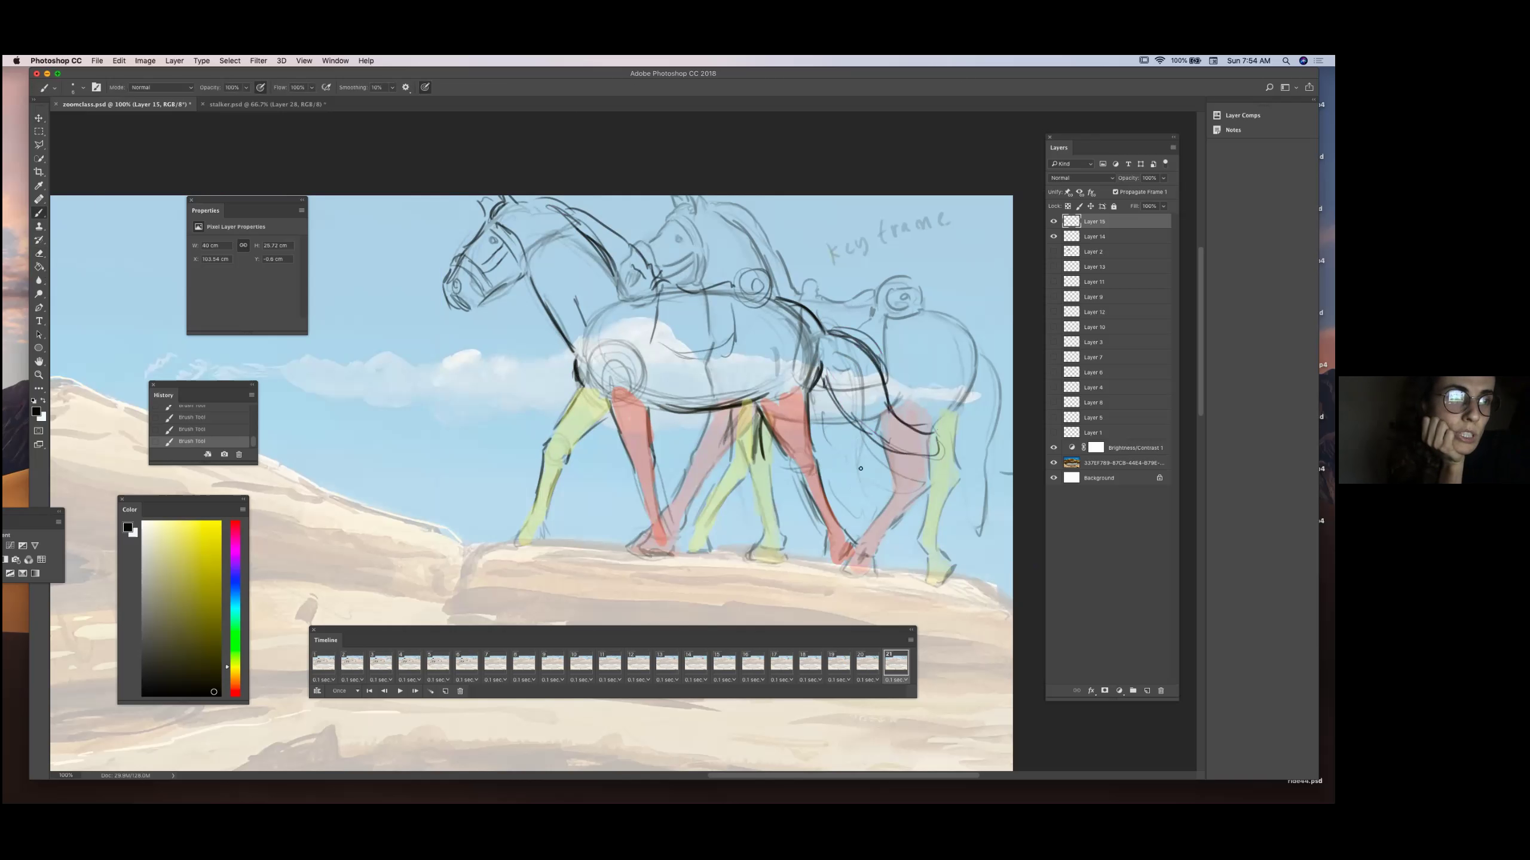
pyautogui.moveTo(605, 416)
pyautogui.mouseDown()
pyautogui.moveTo(563, 419)
pyautogui.moveTo(579, 389)
pyautogui.mouseUp()
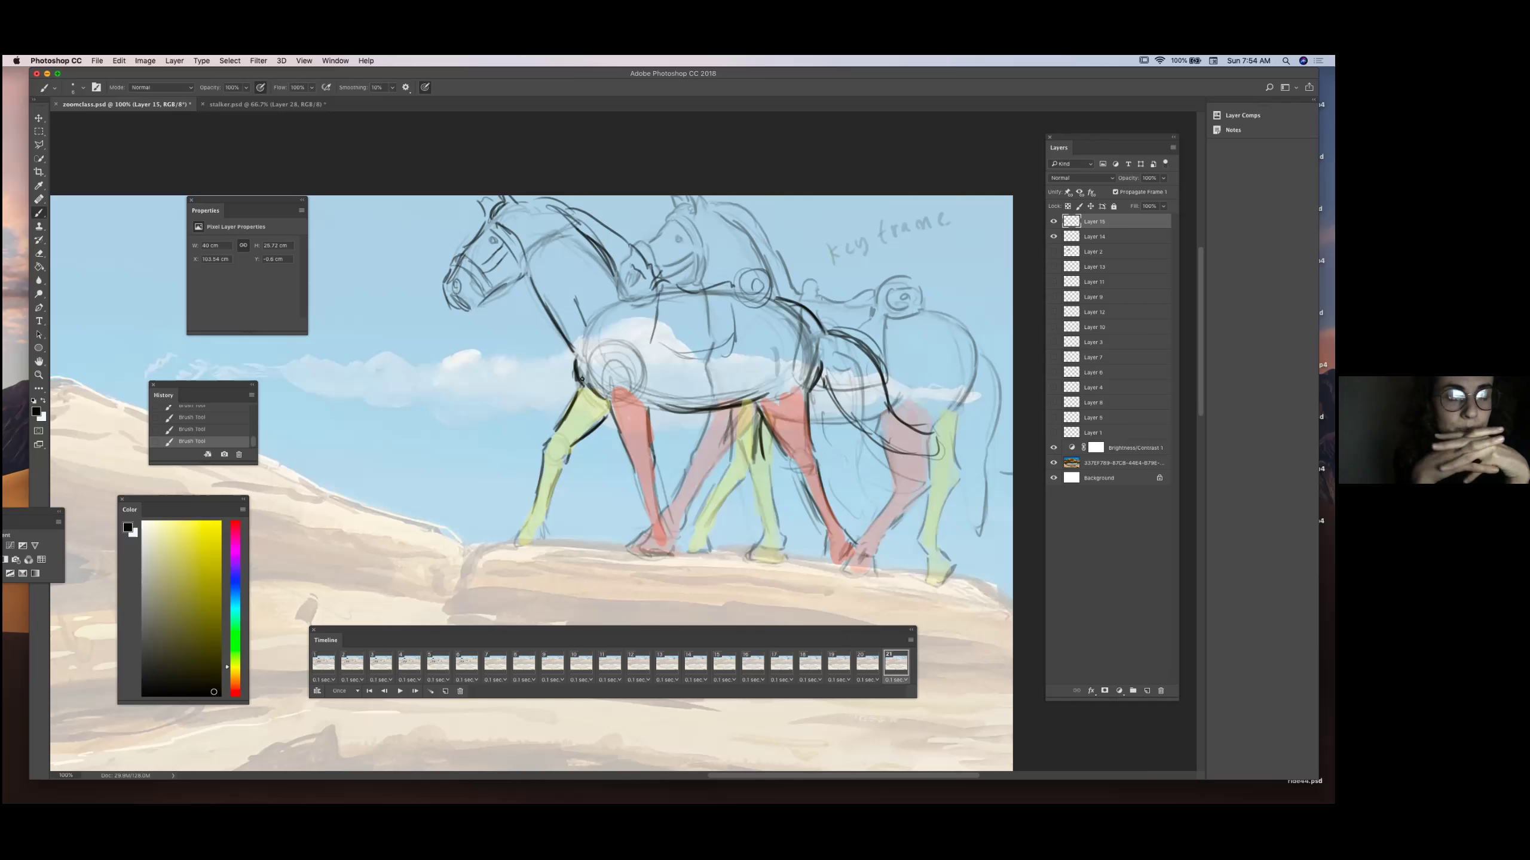
# Darken the outlines of the legs and hooves, mainly the red front hoof, red rear shin and yellow rear leg.
pyautogui.moveTo(651, 450); pyautogui.dragTo(653, 474)
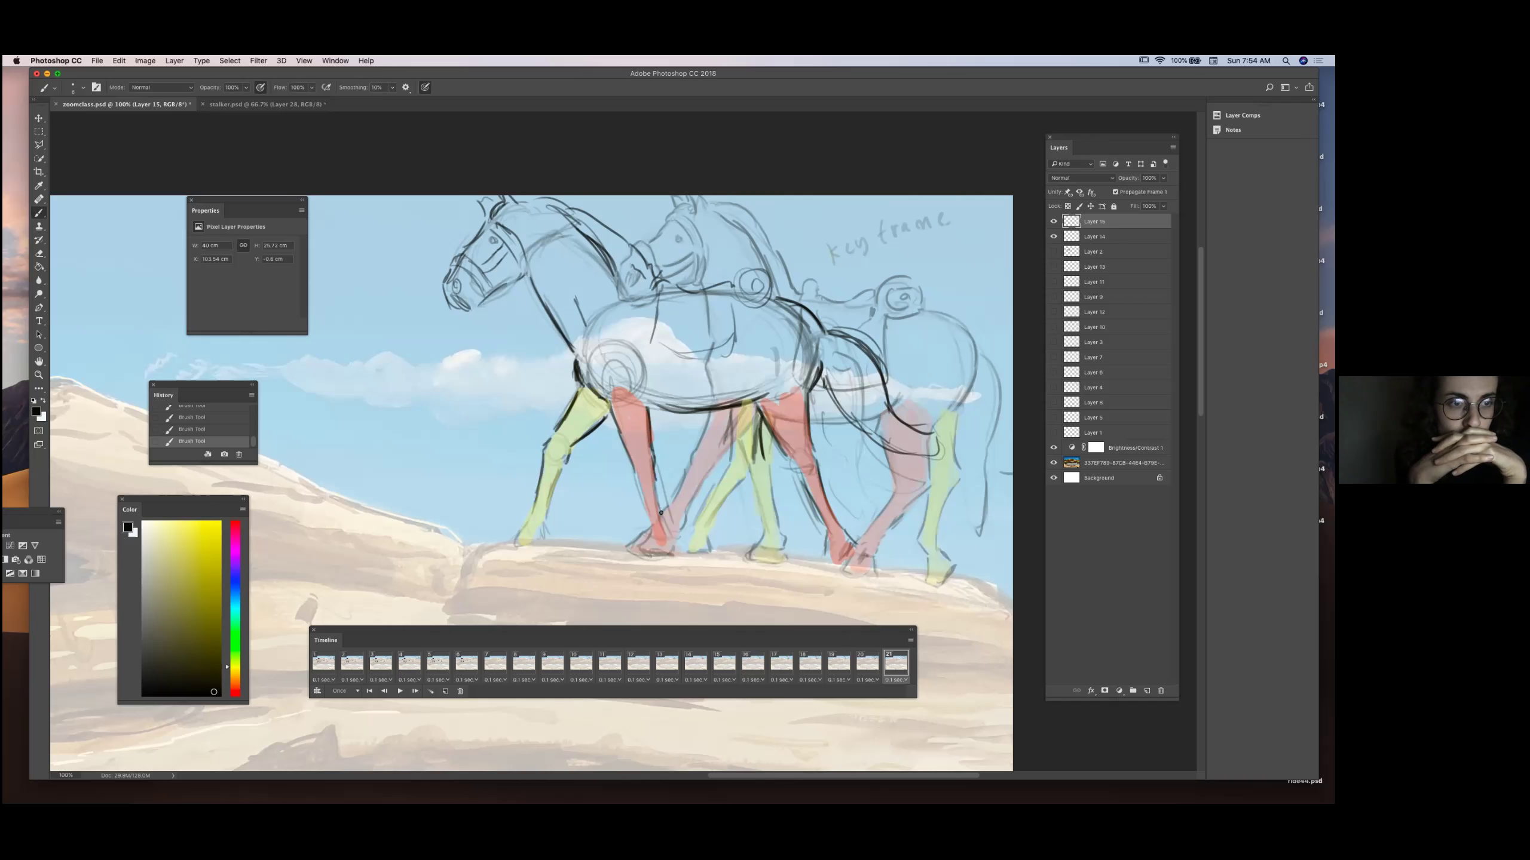
pyautogui.moveTo(639, 551); pyautogui.dragTo(674, 554)
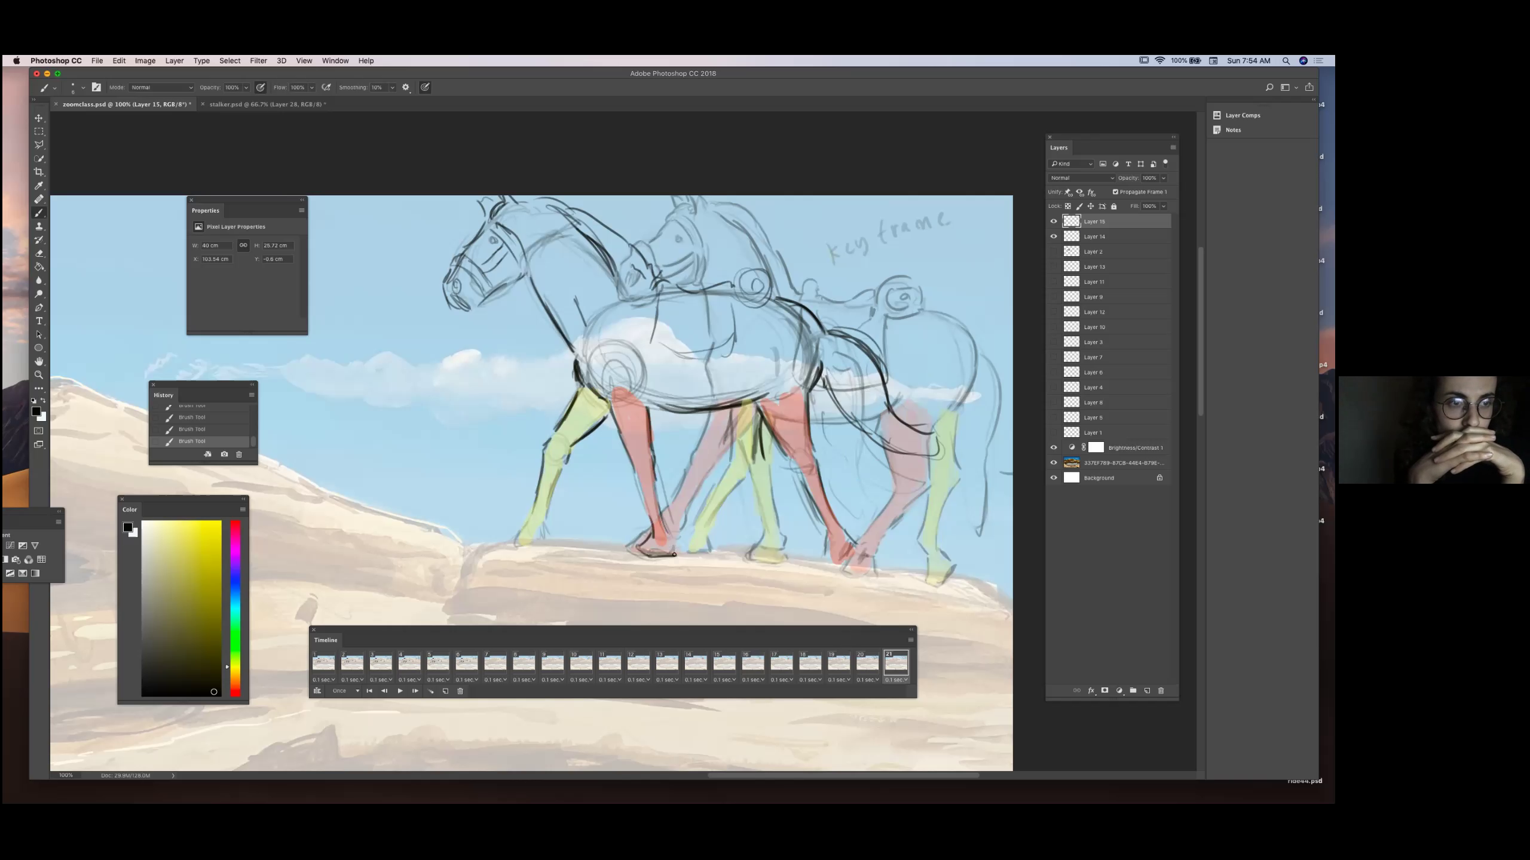
pyautogui.moveTo(796, 469)
pyautogui.mouseDown()
pyautogui.moveTo(819, 521)
pyautogui.moveTo(851, 538)
pyautogui.moveTo(831, 564)
pyautogui.mouseUp()
pyautogui.moveTo(717, 512)
pyautogui.mouseDown()
pyautogui.moveTo(766, 459)
pyautogui.moveTo(726, 459)
pyautogui.moveTo(756, 435)
pyautogui.moveTo(684, 543)
pyautogui.mouseUp()
pyautogui.moveTo(704, 544); pyautogui.dragTo(705, 558)
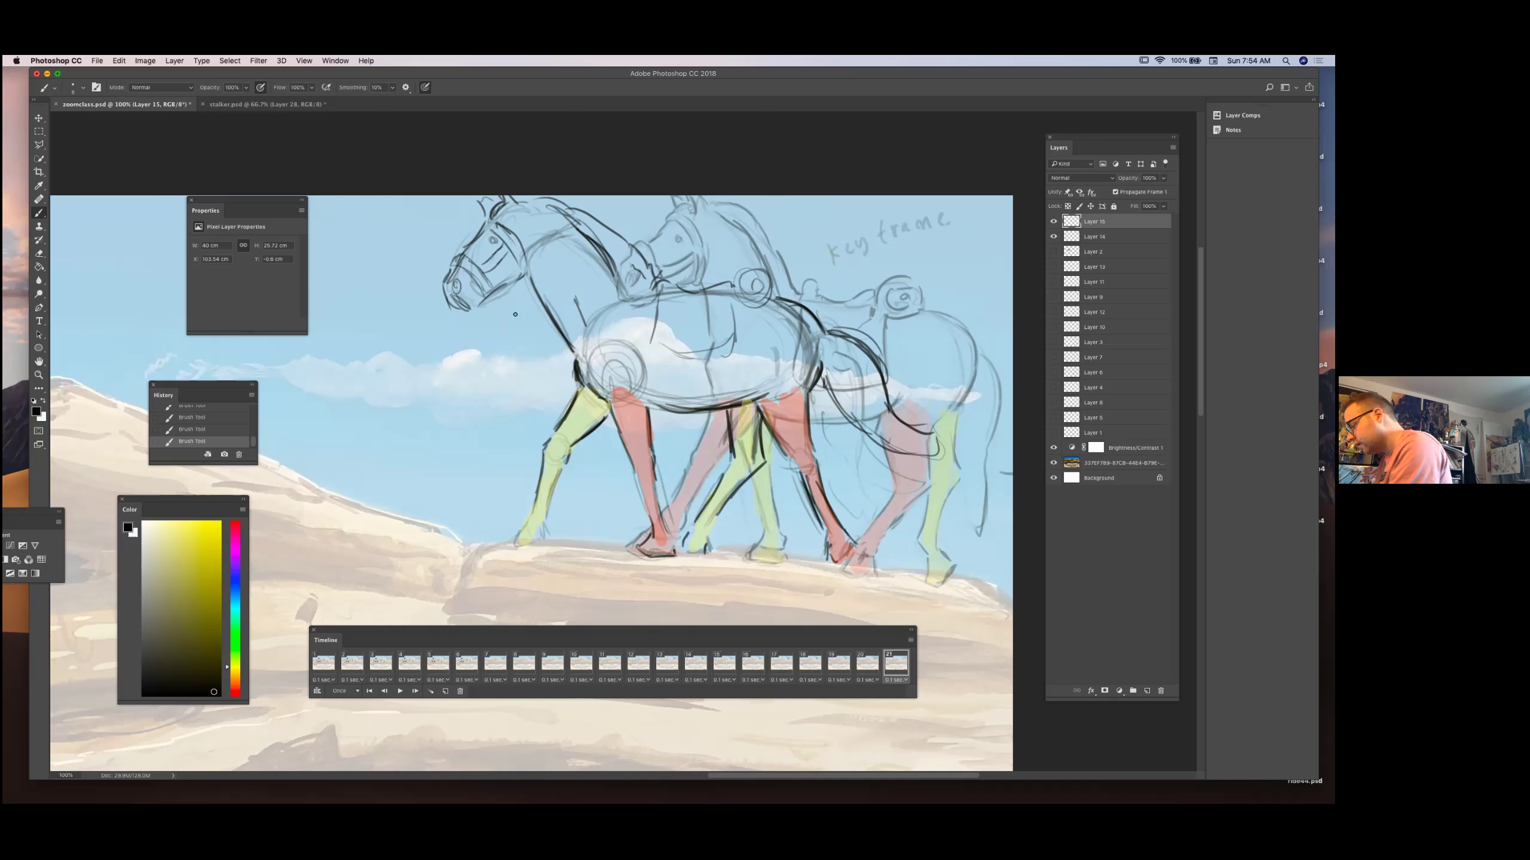
# Strengthen the muzzle, bridle and mane lines and outline the saddle and its flap on the horse's back.
pyautogui.moveTo(486, 288)
pyautogui.mouseDown()
pyautogui.moveTo(498, 298)
pyautogui.moveTo(520, 278)
pyautogui.mouseUp()
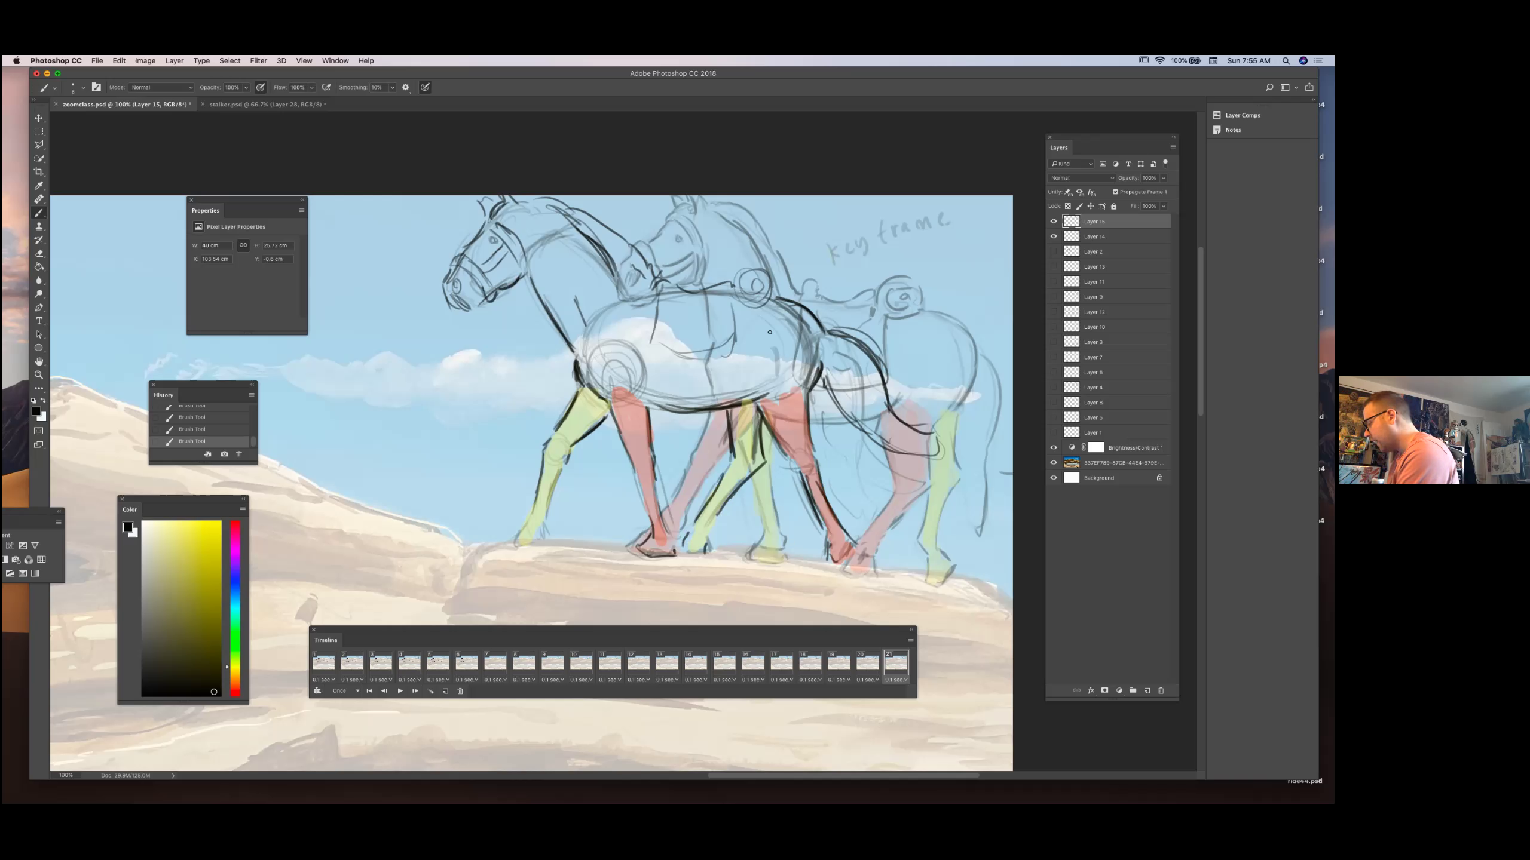
pyautogui.moveTo(466, 248)
pyautogui.mouseDown()
pyautogui.moveTo(480, 232)
pyautogui.moveTo(450, 265)
pyautogui.mouseUp()
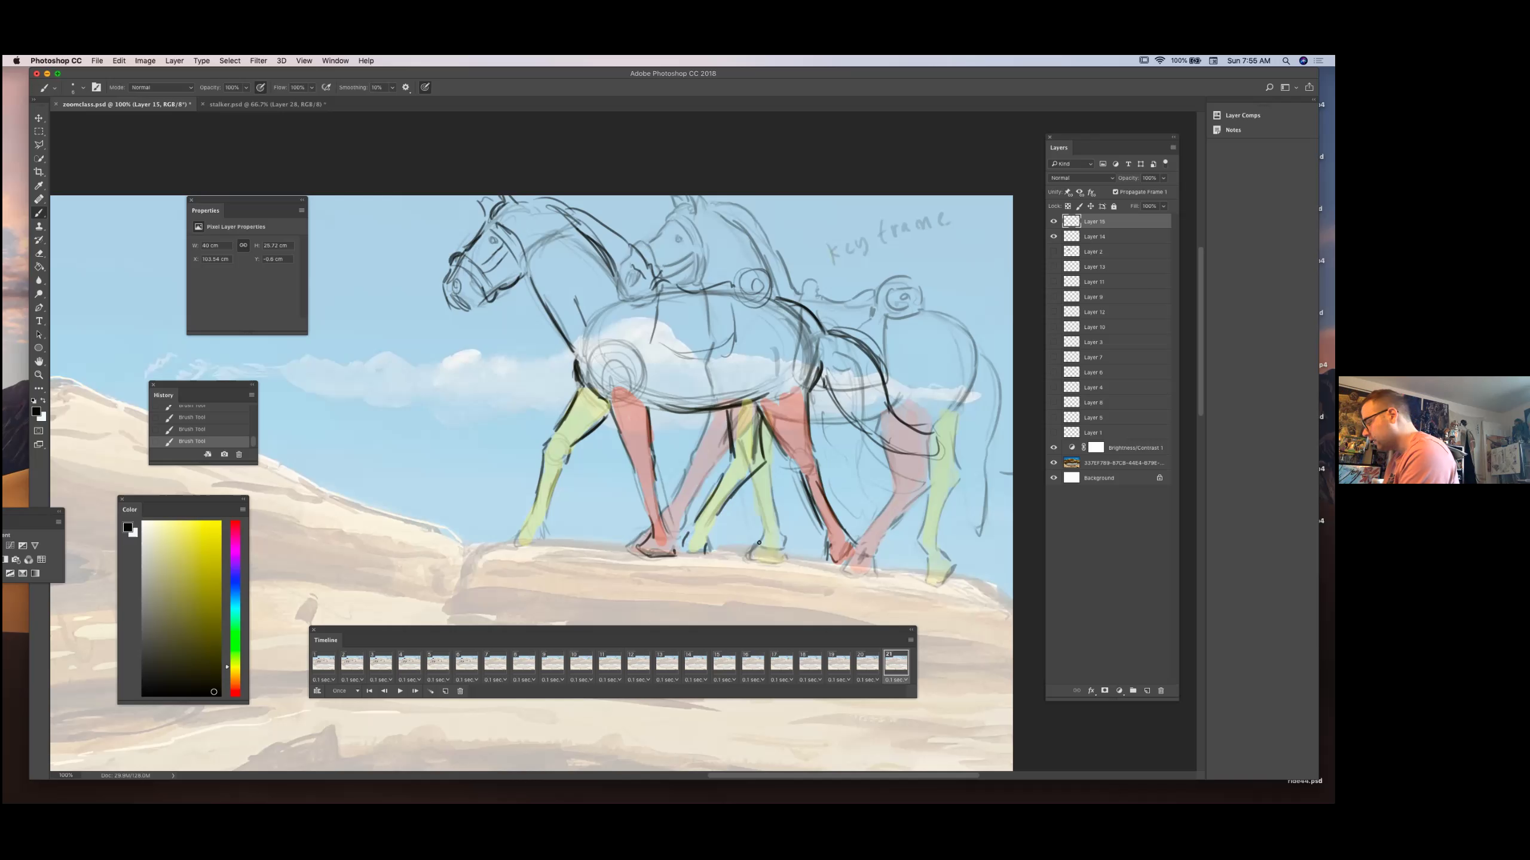
pyautogui.moveTo(675, 279)
pyautogui.mouseDown()
pyautogui.moveTo(659, 283)
pyautogui.moveTo(718, 279)
pyautogui.mouseUp()
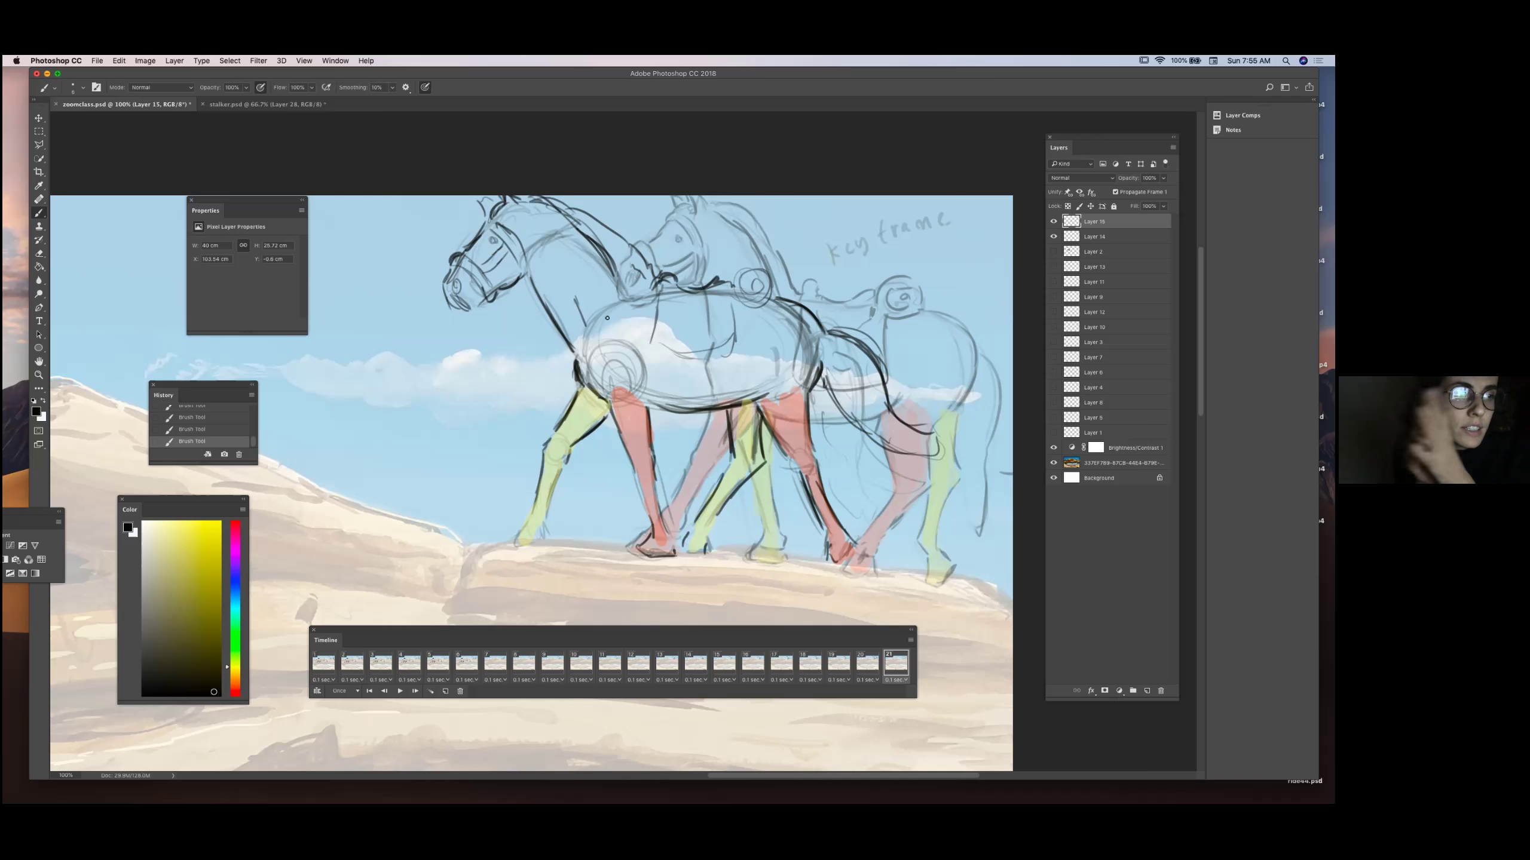
pyautogui.moveTo(655, 315)
pyautogui.mouseDown()
pyautogui.moveTo(684, 364)
pyautogui.moveTo(745, 350)
pyautogui.moveTo(739, 309)
pyautogui.moveTo(740, 348)
pyautogui.mouseUp()
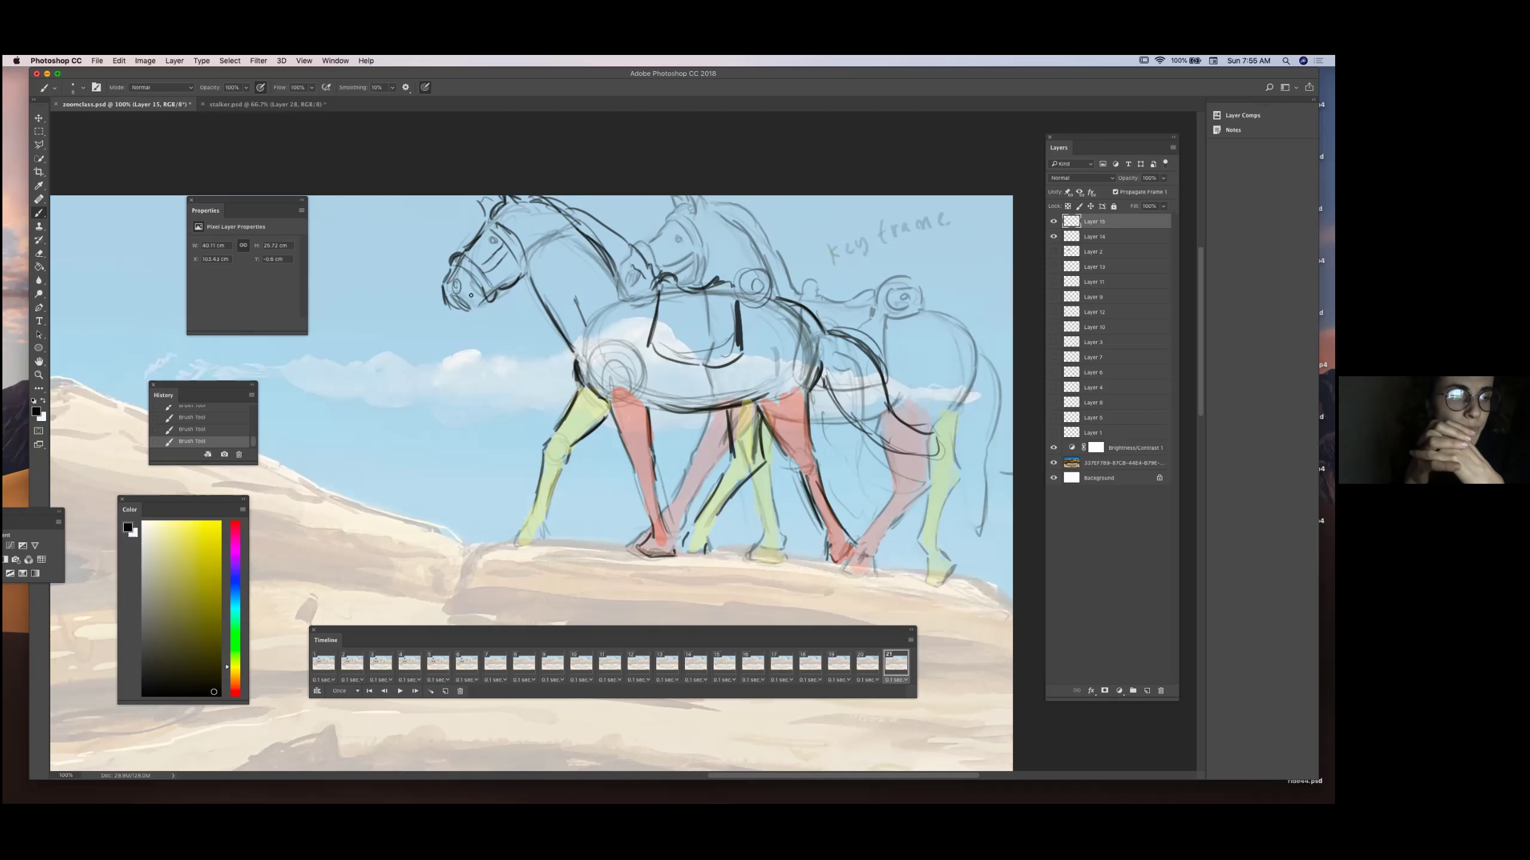
pyautogui.moveTo(464, 314)
pyautogui.mouseDown()
pyautogui.moveTo(486, 291)
pyautogui.moveTo(474, 294)
pyautogui.mouseUp()
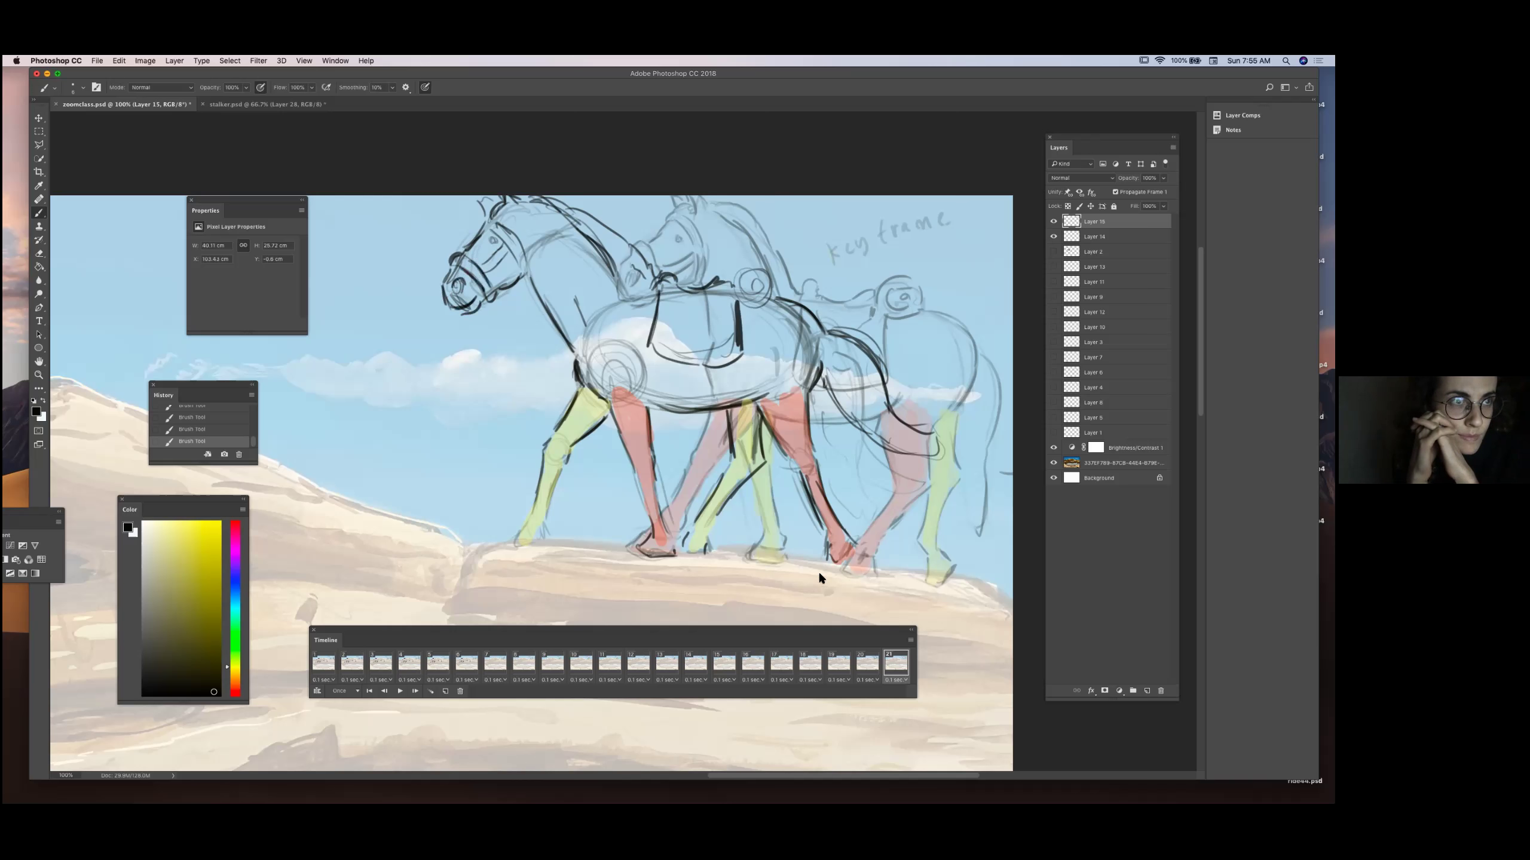
pyautogui.moveTo(563, 217); pyautogui.dragTo(602, 241)
# Lighten the sketch lines on the head, neck, body, rump and tail with the Eraser.
pyautogui.click(41, 253)
pyautogui.moveTo(469, 298)
pyautogui.mouseDown()
pyautogui.moveTo(560, 253)
pyautogui.moveTo(722, 283)
pyautogui.moveTo(760, 368)
pyautogui.mouseUp()
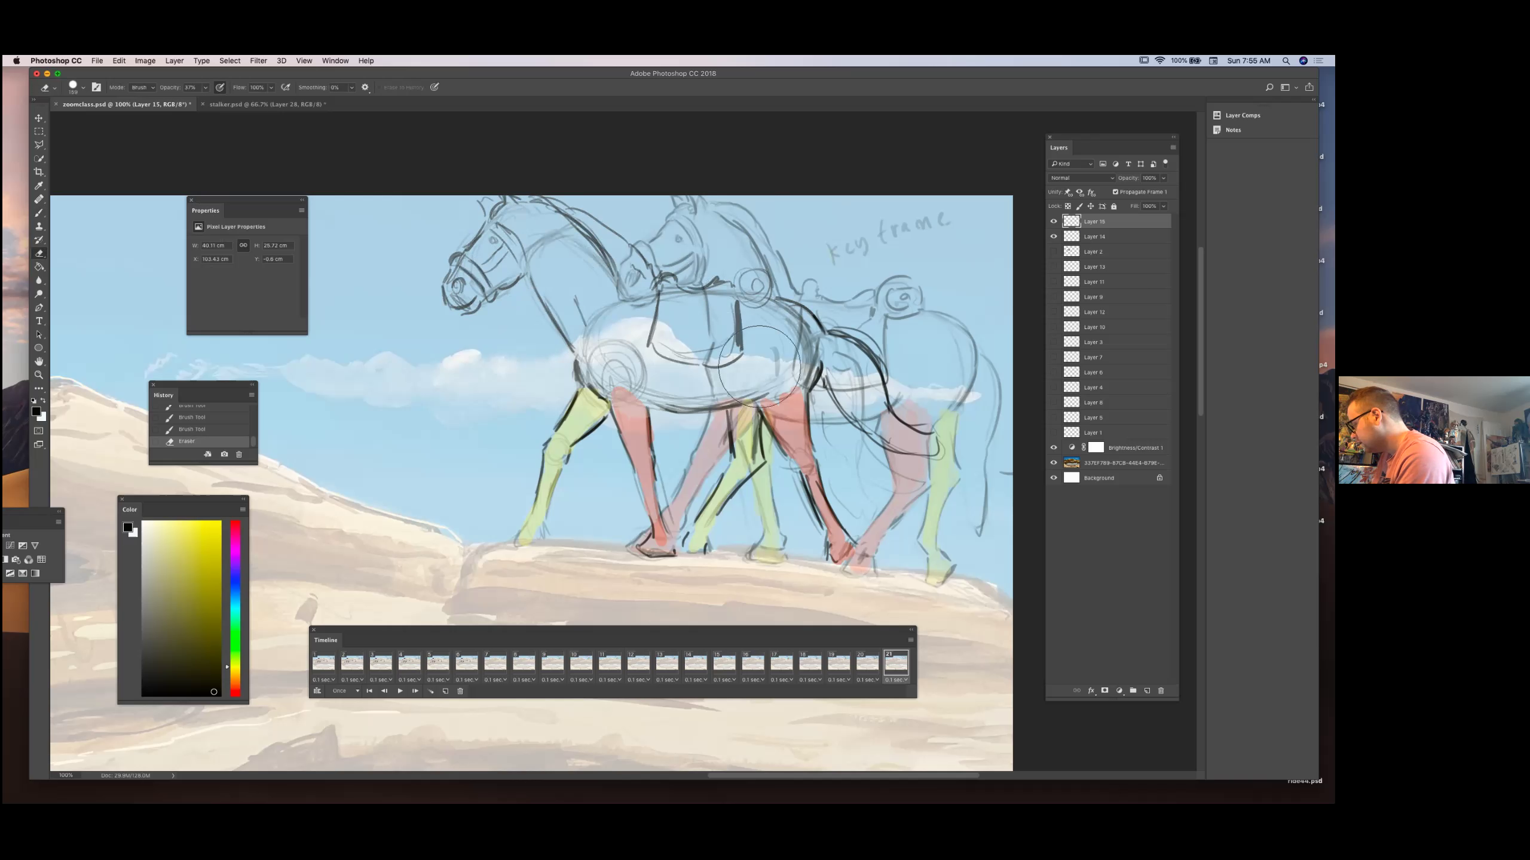
pyautogui.moveTo(880, 341); pyautogui.dragTo(887, 444)
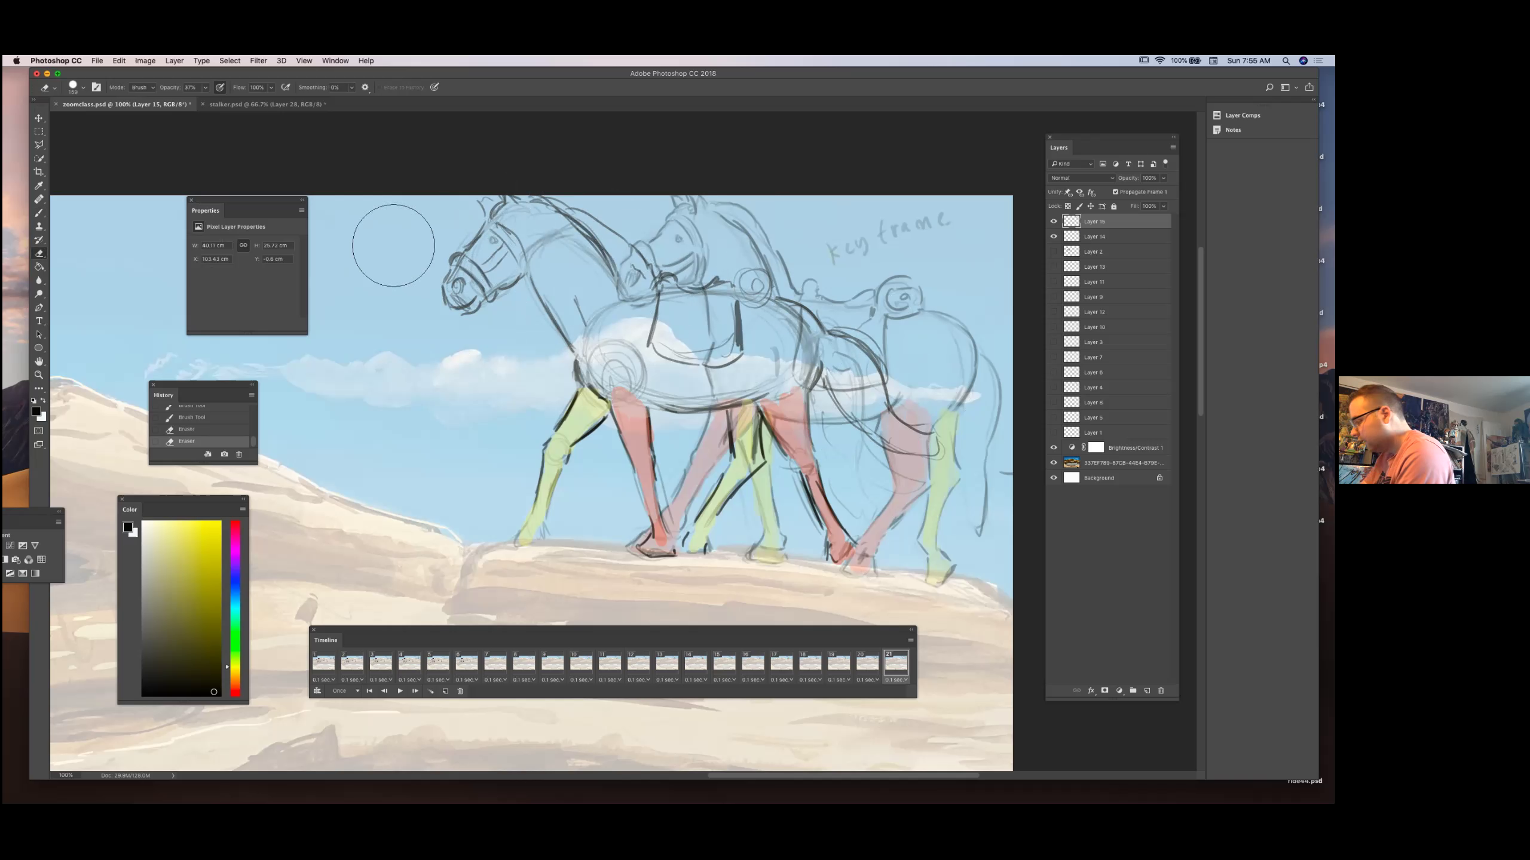
pyautogui.click(872, 328)
# Redraw the front of the neck, the bridle straps, ears, mane and eye with the black Brush.
pyautogui.click(40, 213)
pyautogui.moveTo(533, 282); pyautogui.dragTo(571, 352)
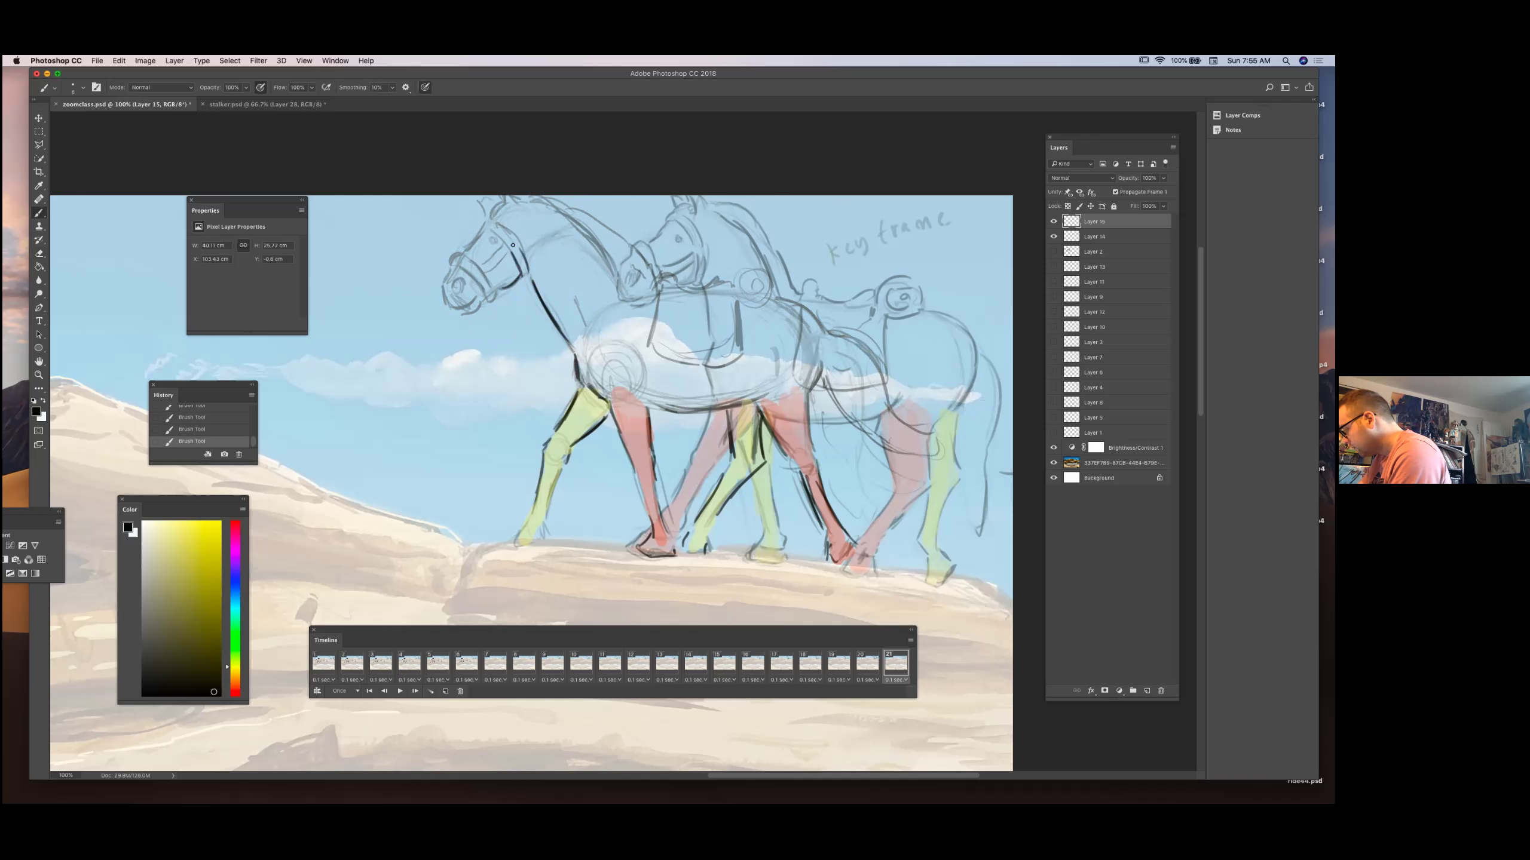
pyautogui.moveTo(493, 224)
pyautogui.mouseDown()
pyautogui.moveTo(509, 295)
pyautogui.moveTo(484, 261)
pyautogui.moveTo(501, 245)
pyautogui.moveTo(485, 272)
pyautogui.moveTo(450, 265)
pyautogui.moveTo(454, 254)
pyautogui.moveTo(490, 287)
pyautogui.moveTo(455, 272)
pyautogui.moveTo(446, 305)
pyautogui.moveTo(454, 270)
pyautogui.moveTo(477, 307)
pyautogui.mouseUp()
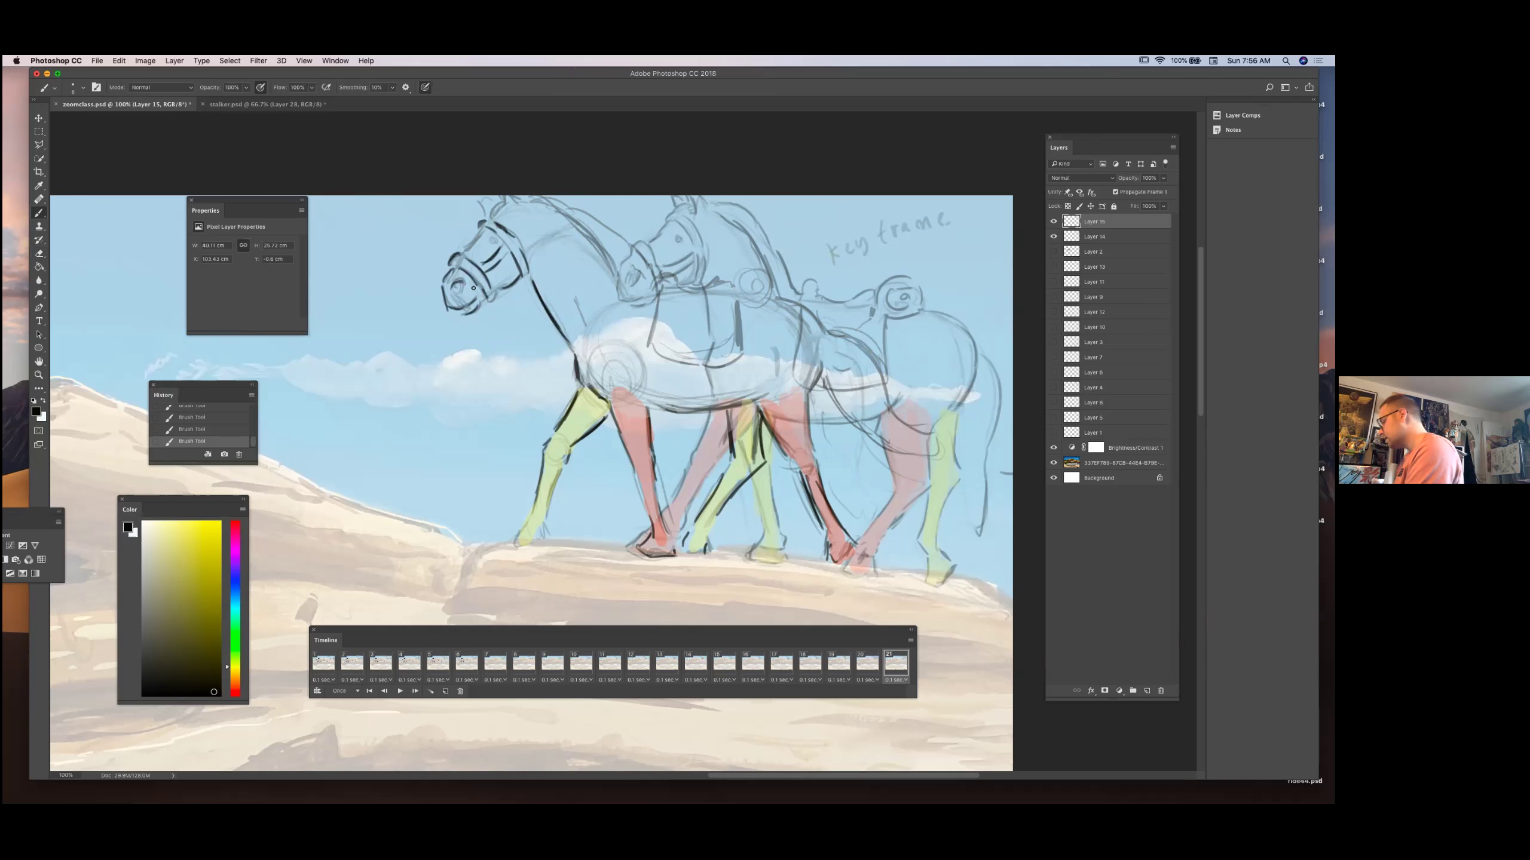
pyautogui.moveTo(464, 249); pyautogui.dragTo(482, 232)
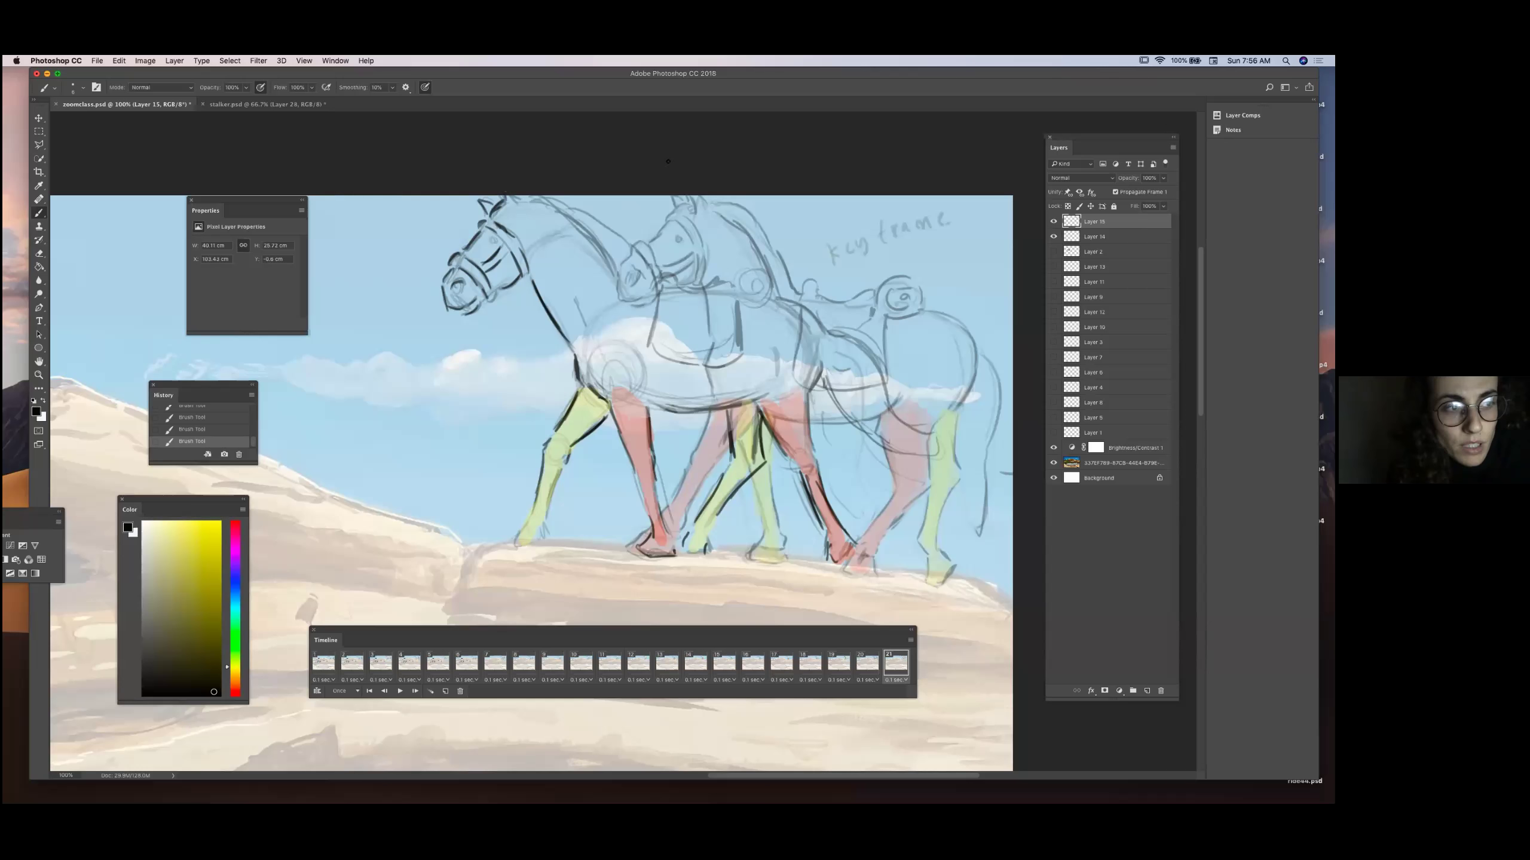
pyautogui.moveTo(547, 202); pyautogui.dragTo(632, 285)
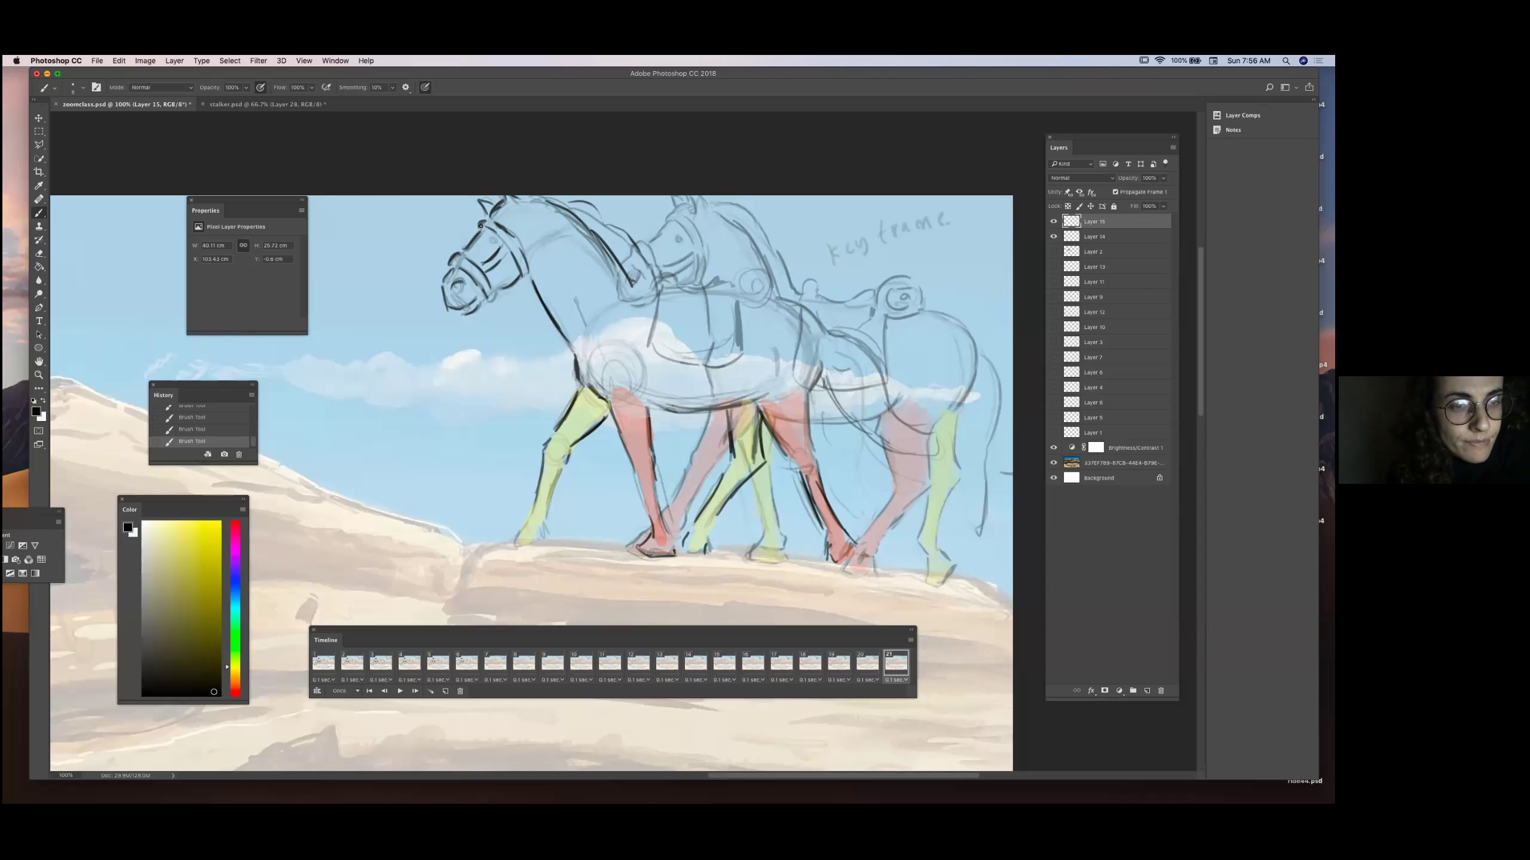
pyautogui.moveTo(493, 237); pyautogui.dragTo(487, 233)
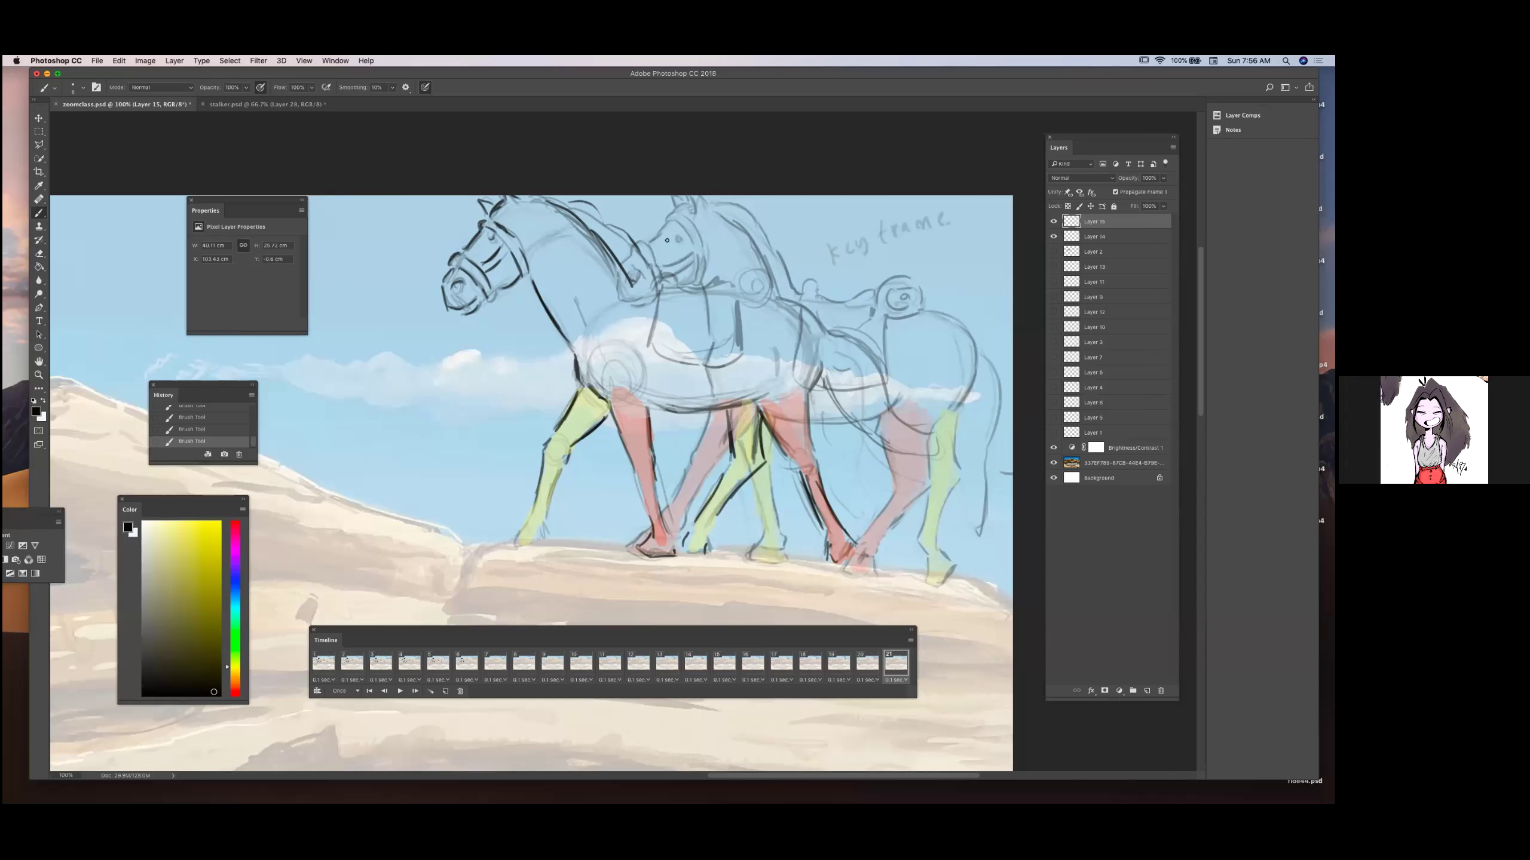
# Delete the latest stroke from the history and darken the saddle roll, back, rump and tail lines.
pyautogui.click(239, 427)
pyautogui.click(239, 454)
pyautogui.click(740, 296)
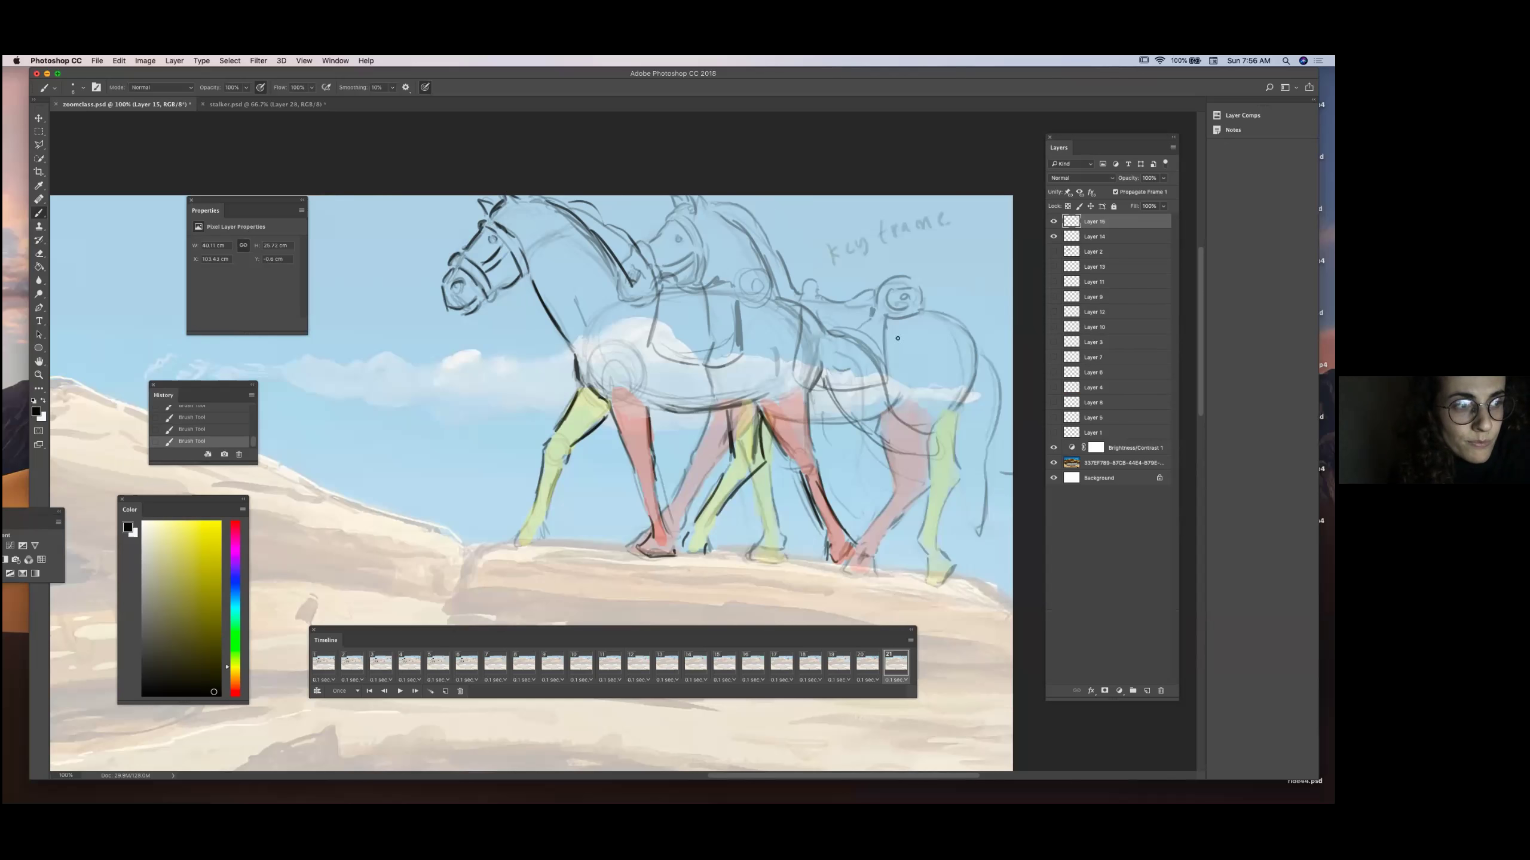
pyautogui.moveTo(758, 290)
pyautogui.mouseDown()
pyautogui.moveTo(867, 354)
pyautogui.moveTo(938, 437)
pyautogui.mouseUp()
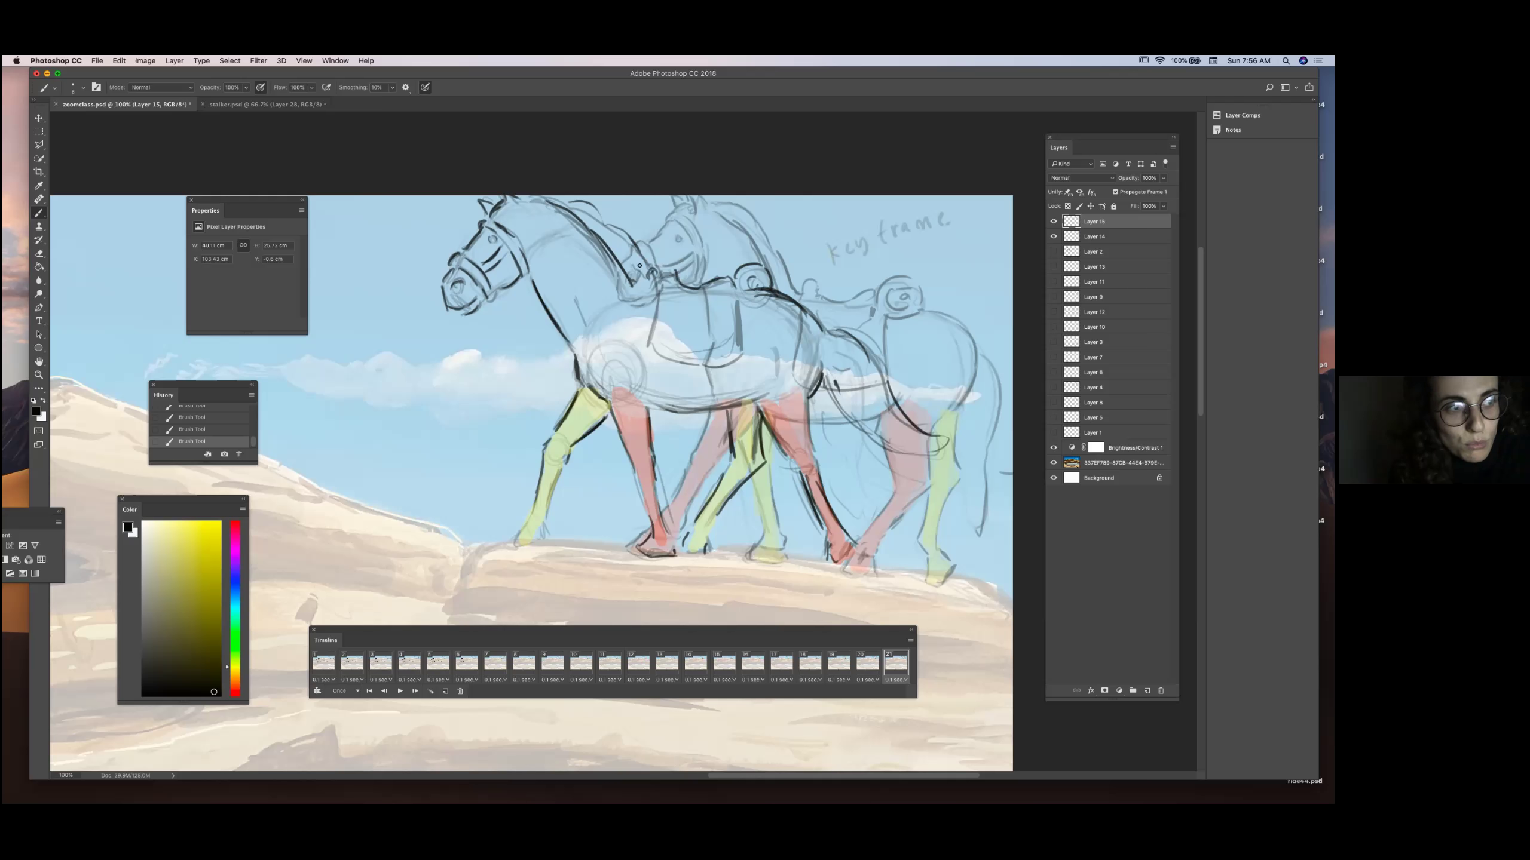
# Hide Layer 15 in frame 21 and restore the keyframe horse on Layer 14 to 100% opacity.
pyautogui.click(1053, 236)
pyautogui.click(1053, 237)
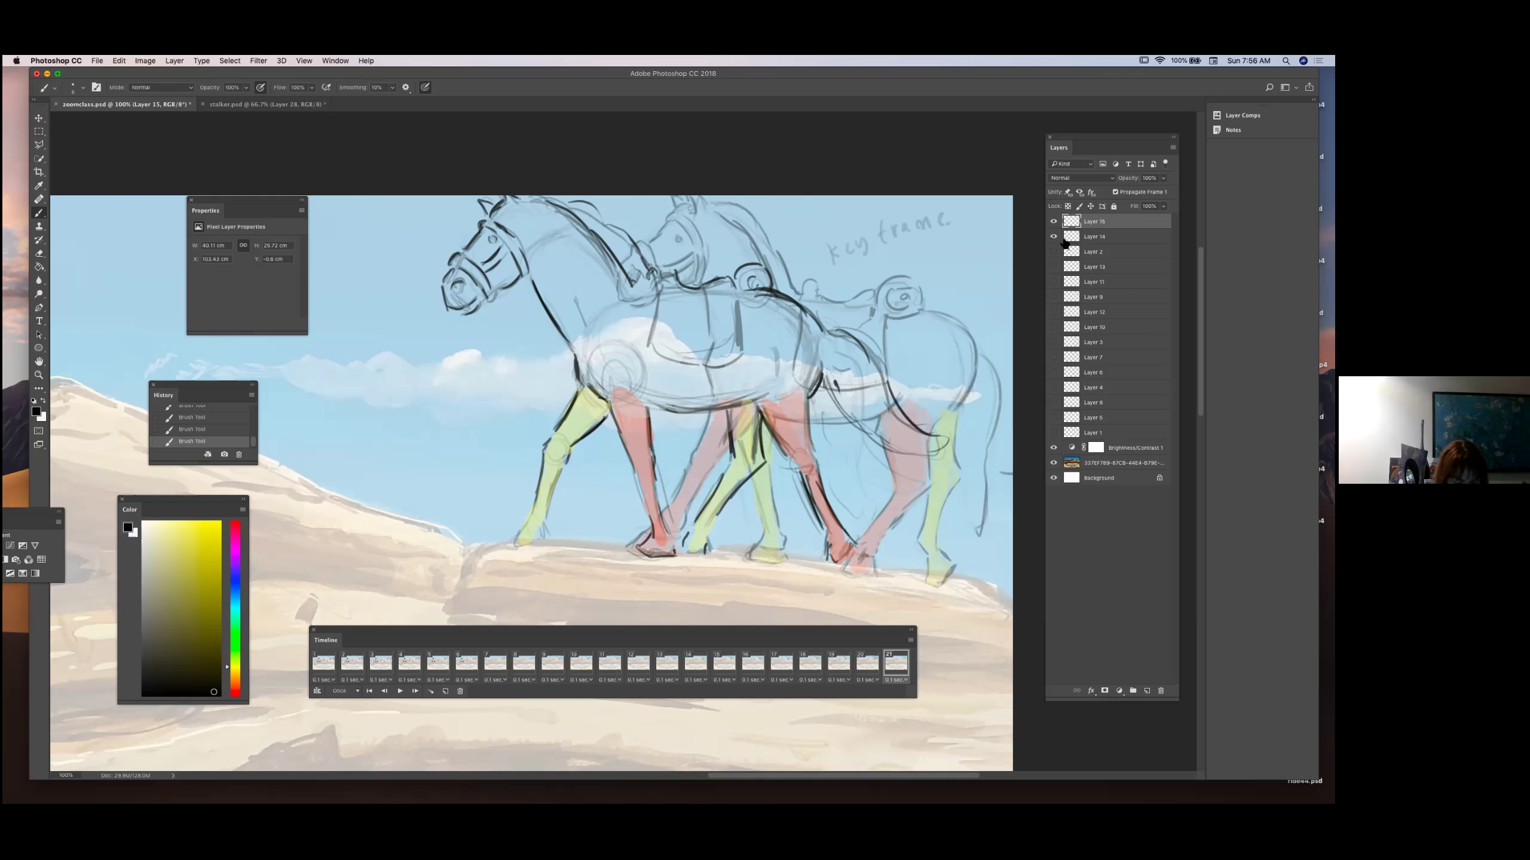
pyautogui.click(1053, 221)
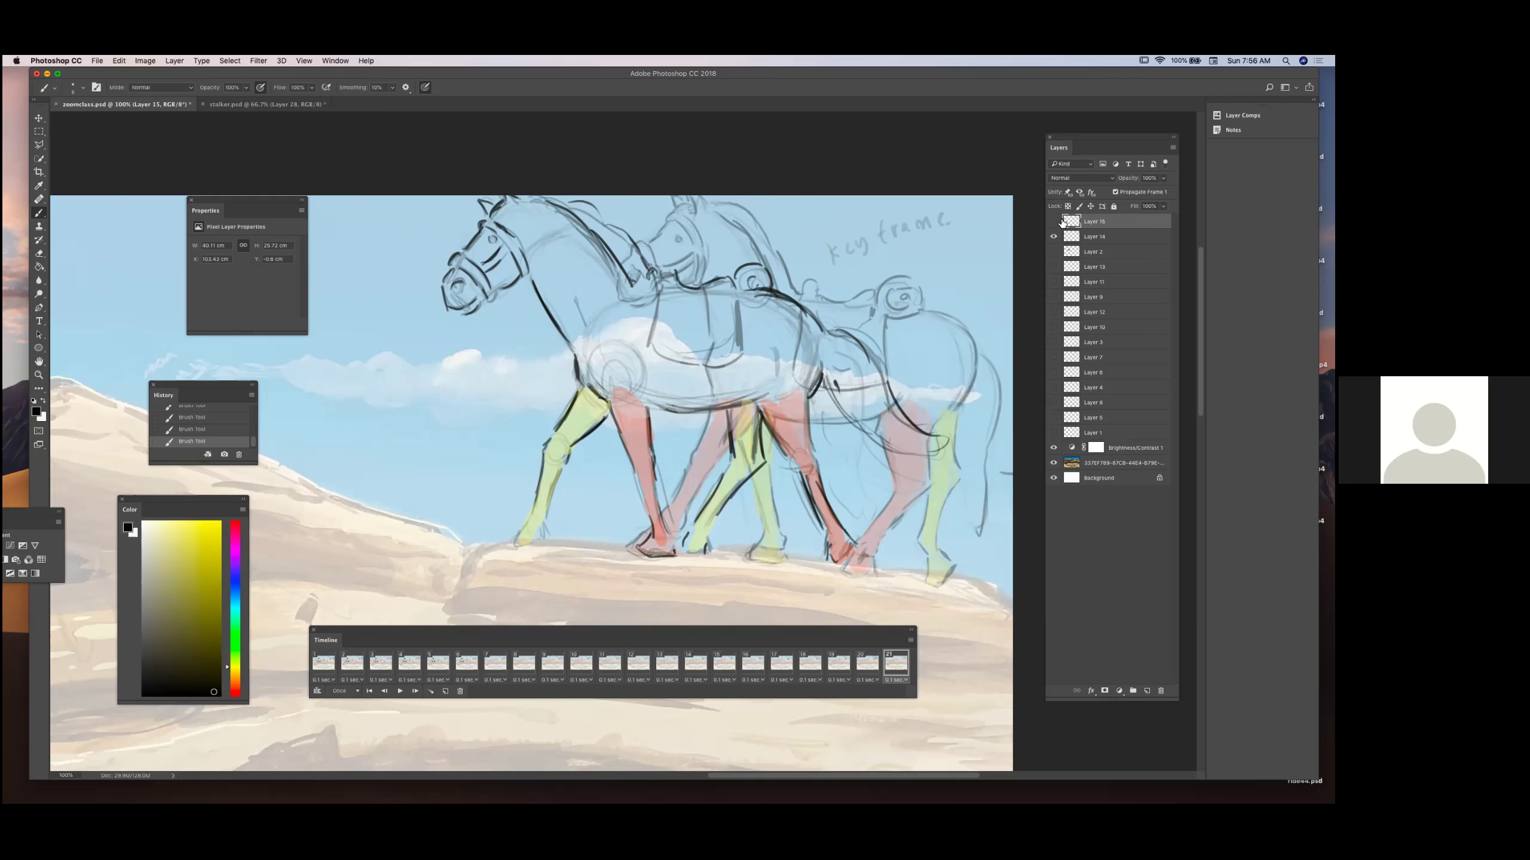
pyautogui.click(1094, 236)
pyautogui.click(1163, 177)
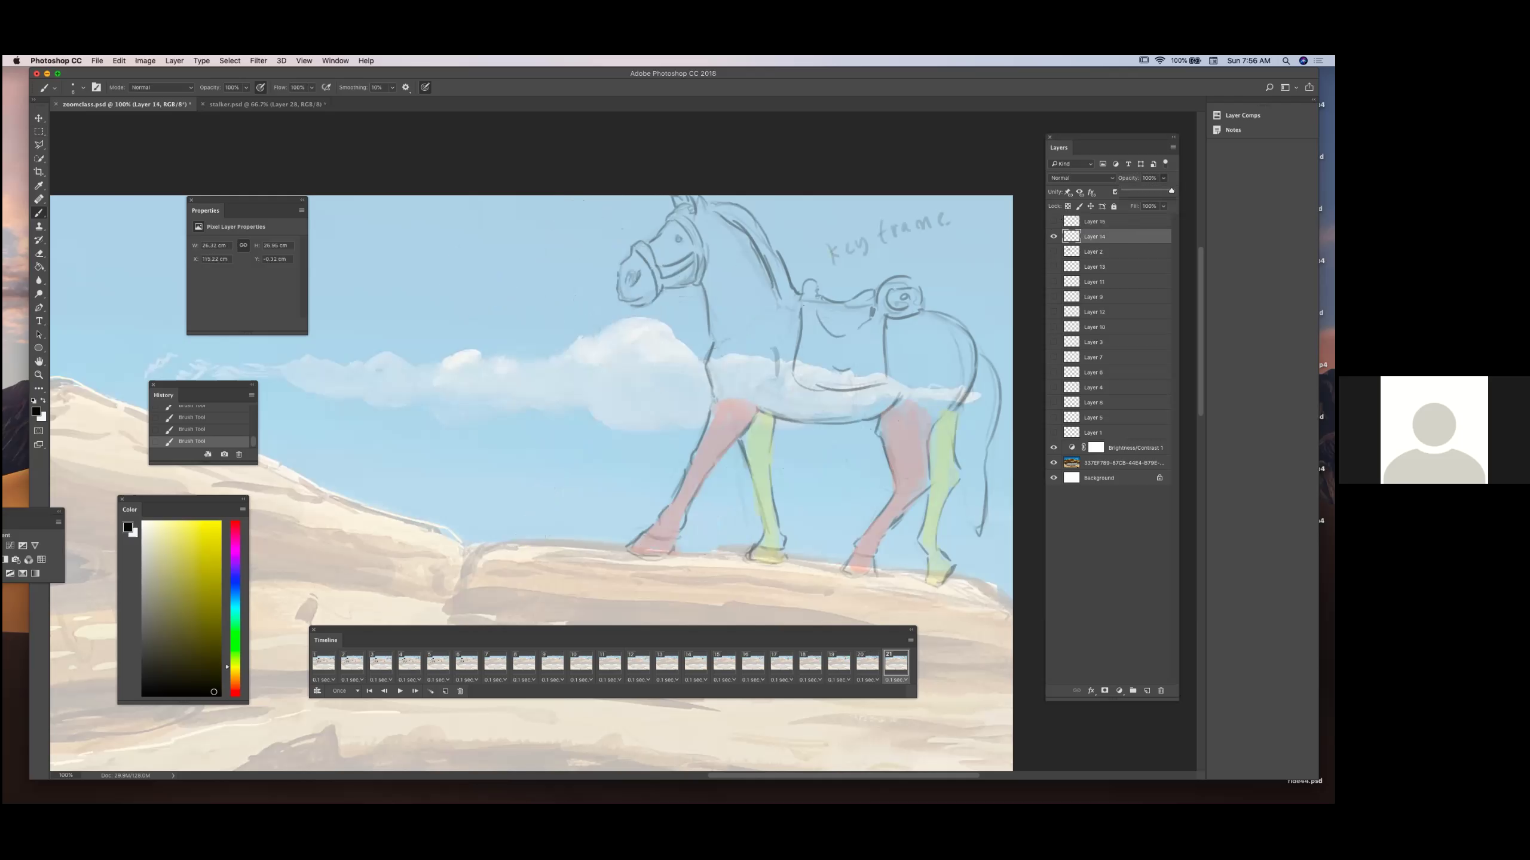
# Duplicate frame 21 and, in the new frame, show the new pose on Layer 15 and hide Layer 14.
pyautogui.click(445, 692)
pyautogui.click(1054, 222)
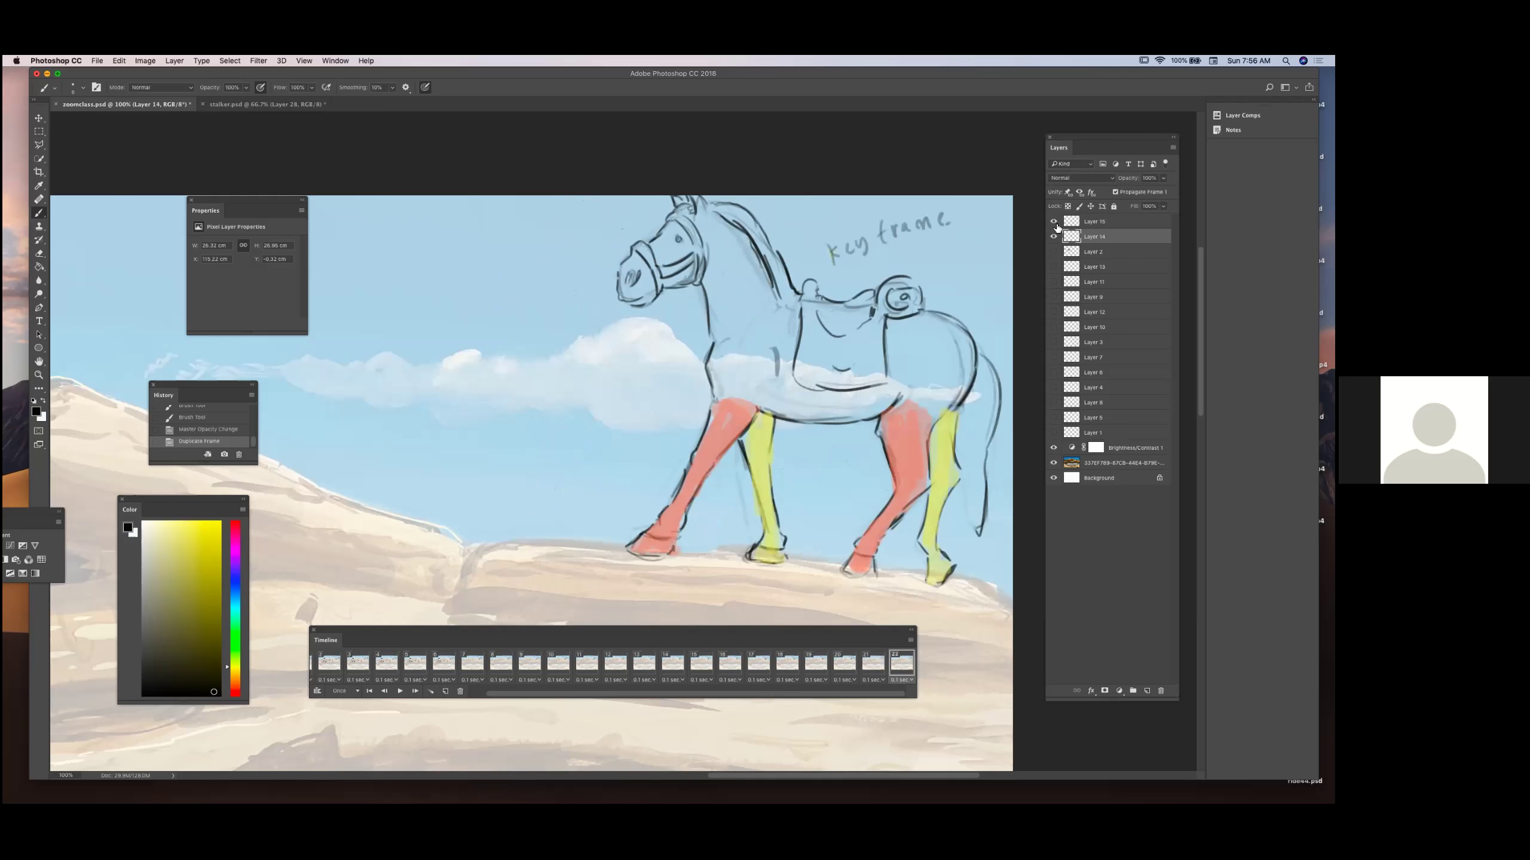
pyautogui.press('space')
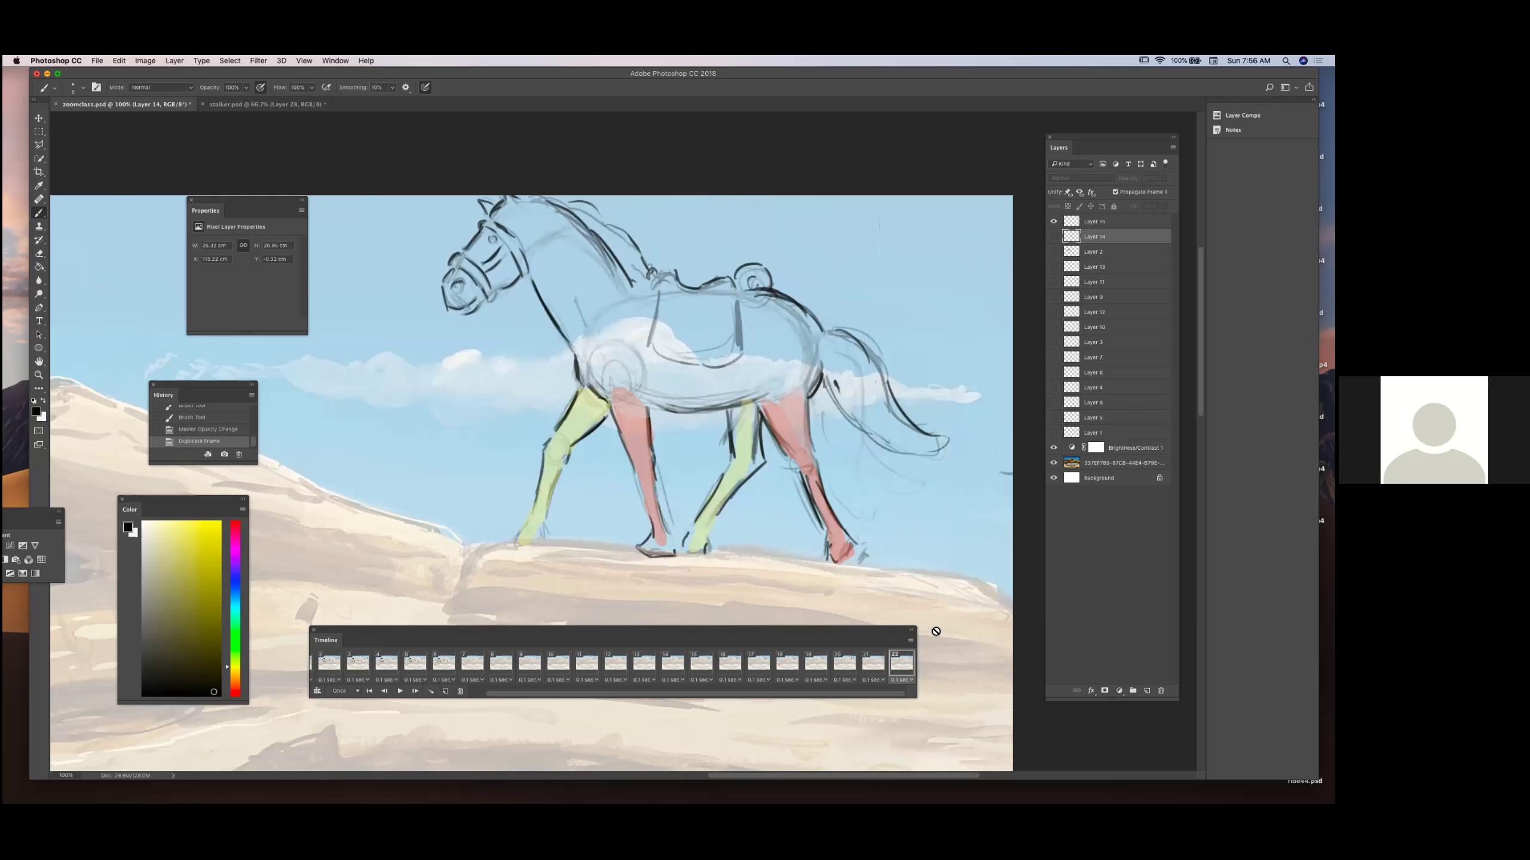
# Alternate between frames 21 and 22 to compare the keyframe horse with the new walking pose.
pyautogui.click(879, 667)
pyautogui.click(899, 669)
pyautogui.click(878, 668)
pyautogui.click(899, 668)
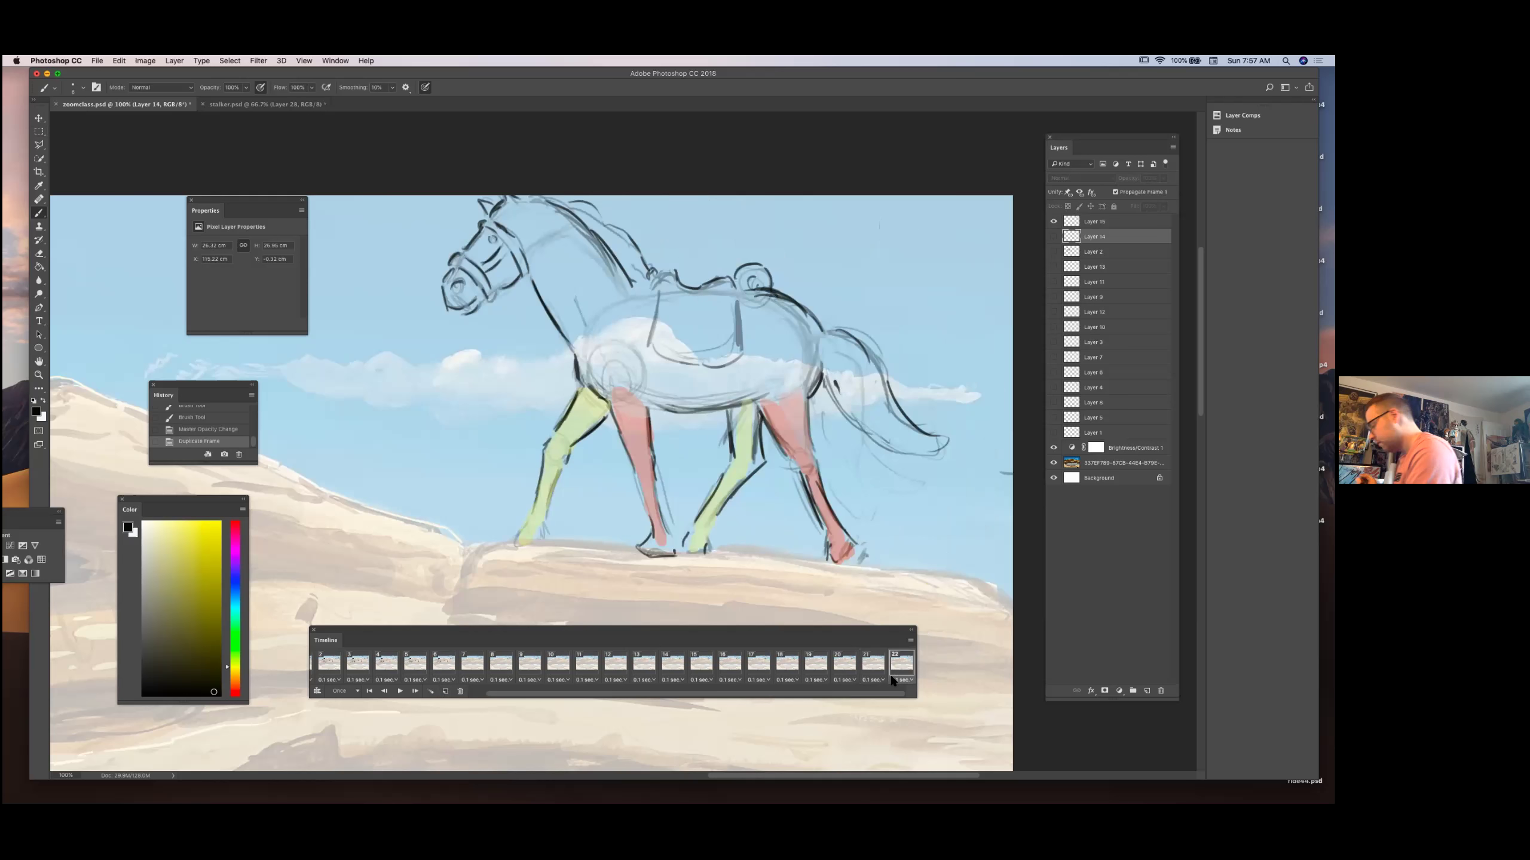
pyautogui.click(875, 668)
pyautogui.click(901, 672)
pyautogui.click(876, 666)
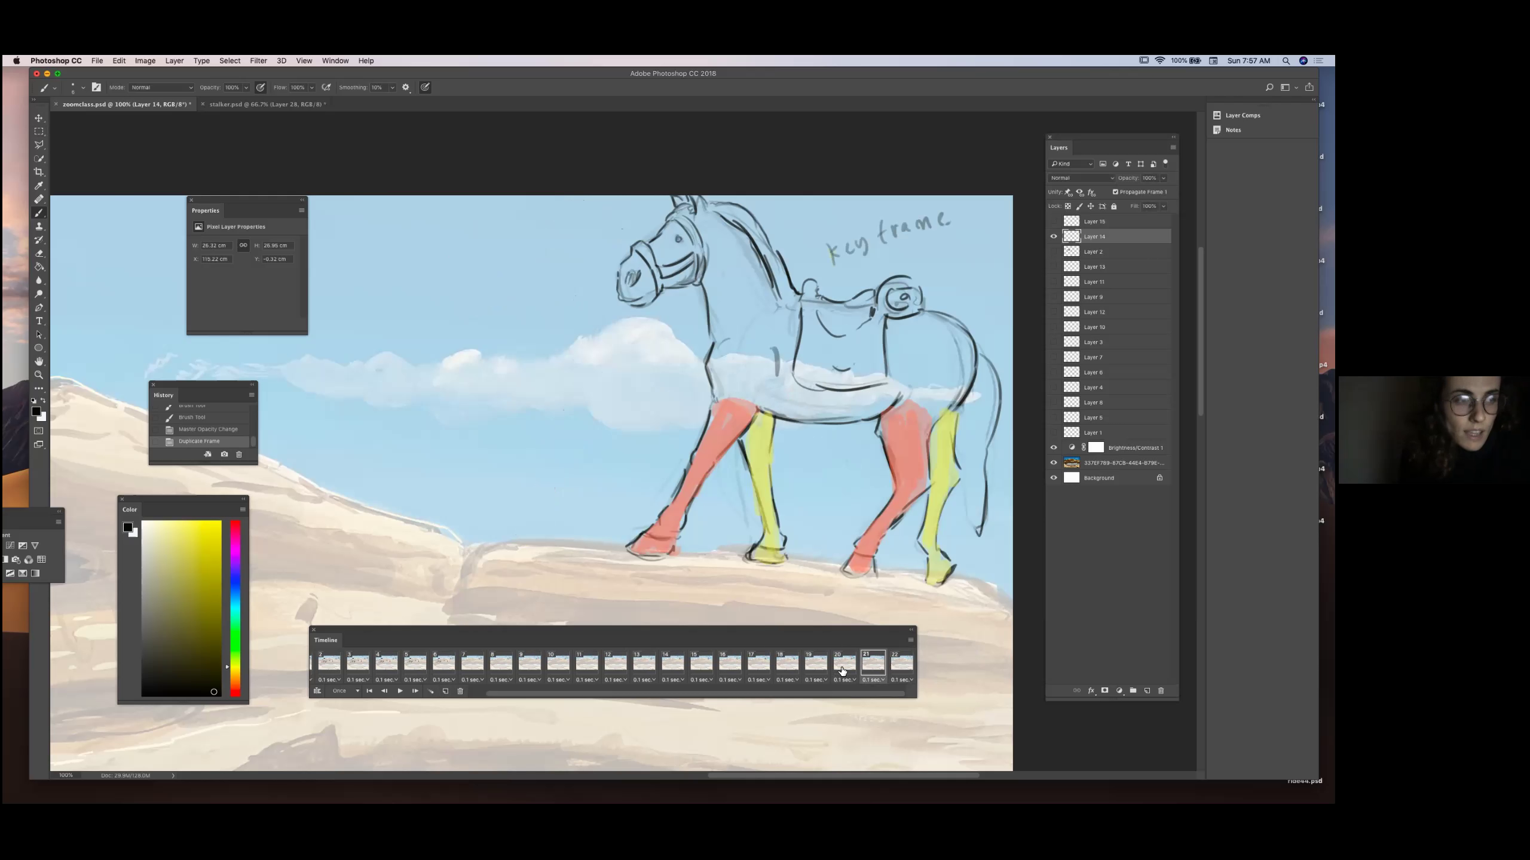
pyautogui.click(901, 666)
pyautogui.click(878, 668)
pyautogui.click(899, 667)
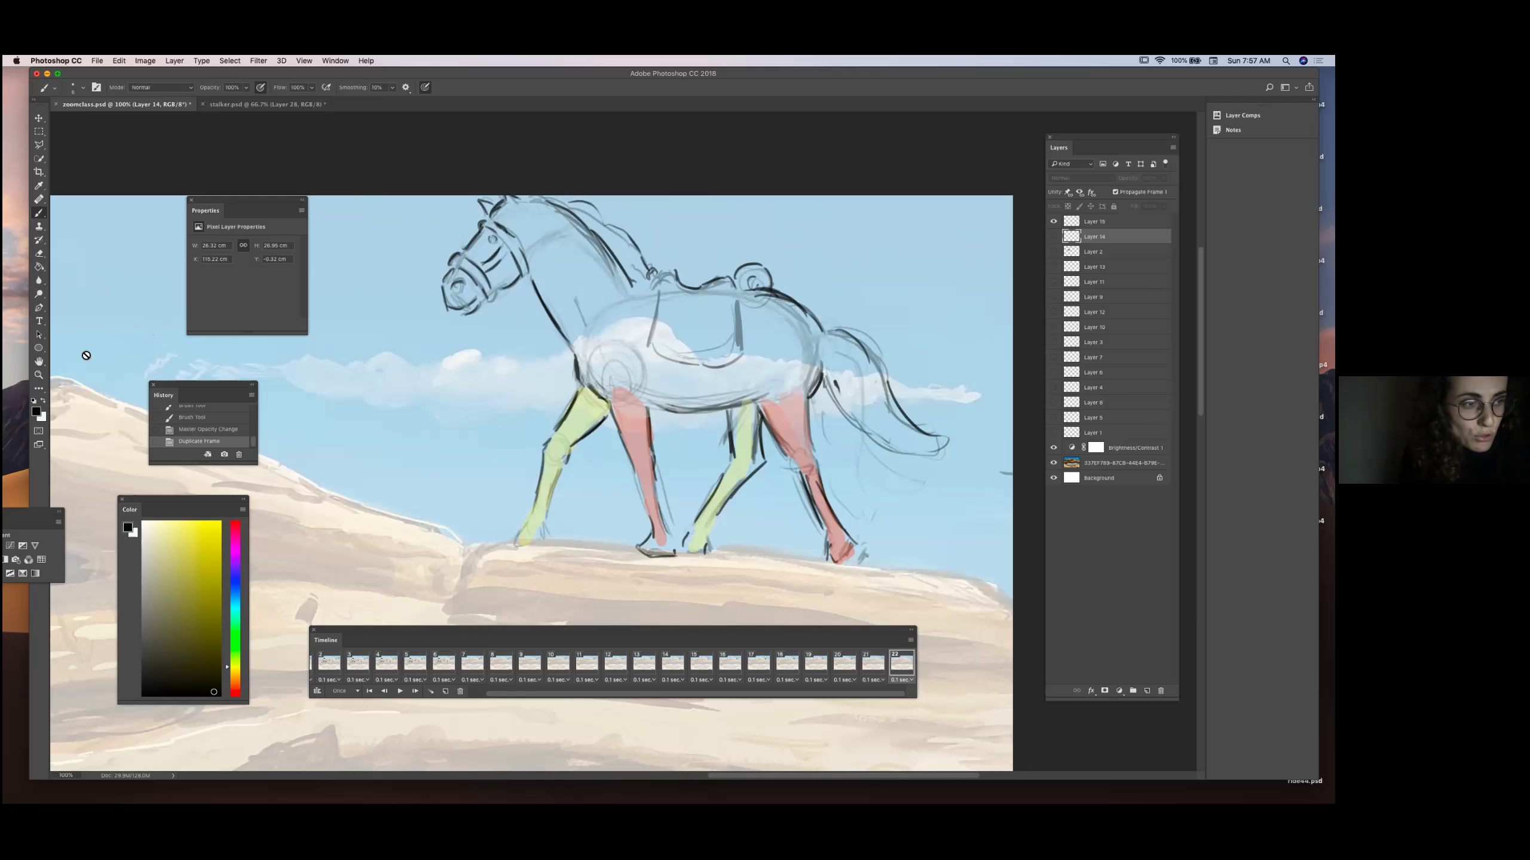
# Choose a light red and a larger brush, and colour the red front leg's hoof on Layer 15.
pyautogui.click(234, 694)
pyautogui.click(188, 527)
pyautogui.click(83, 87)
pyautogui.click(90, 119)
pyautogui.click(203, 63)
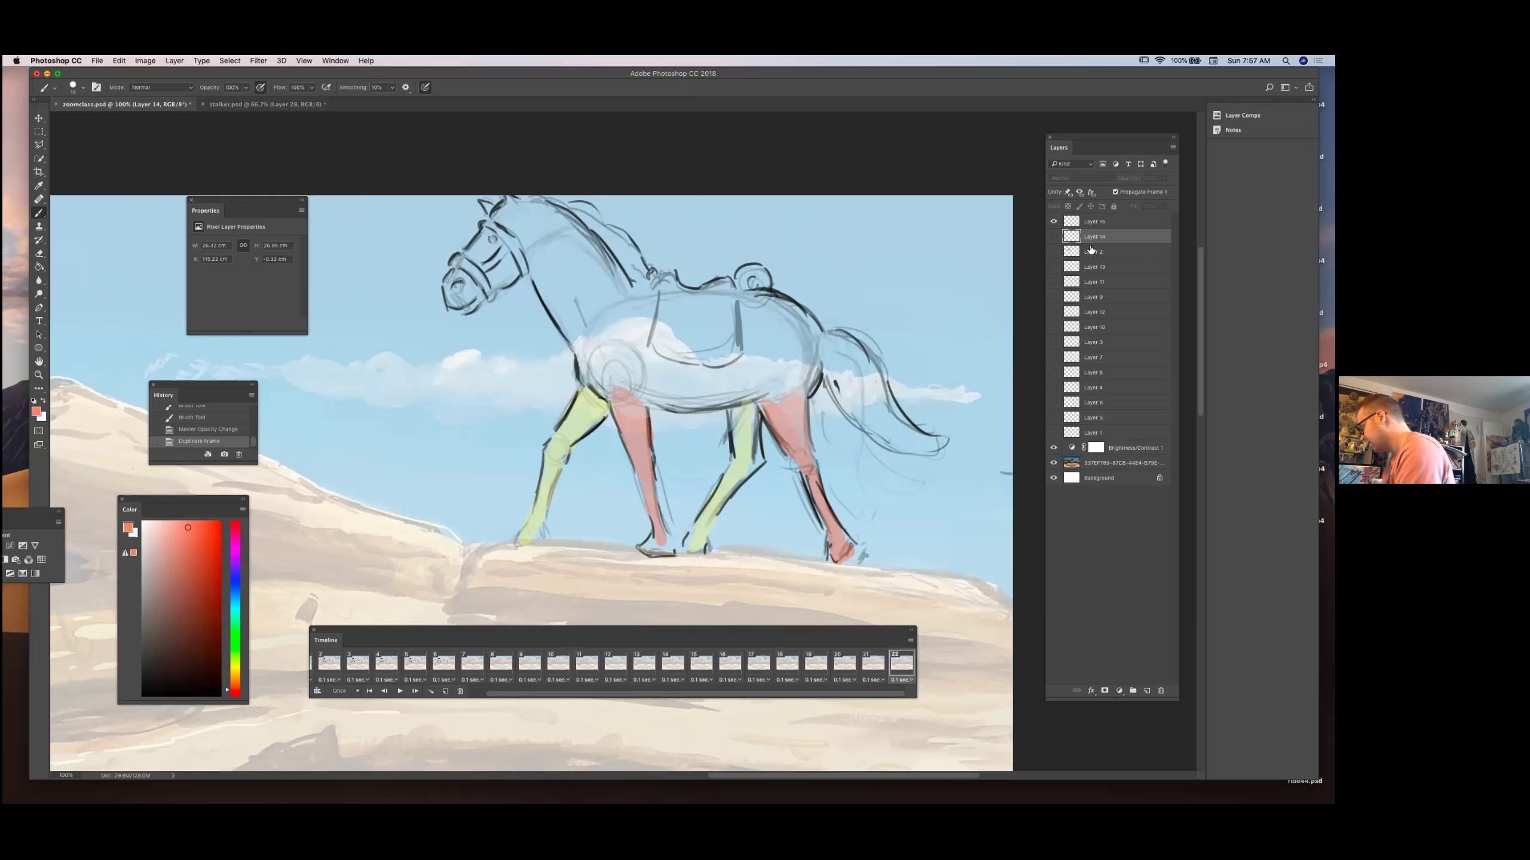
pyautogui.hotkey('alt', ']')
pyautogui.moveTo(653, 554); pyautogui.dragTo(666, 553)
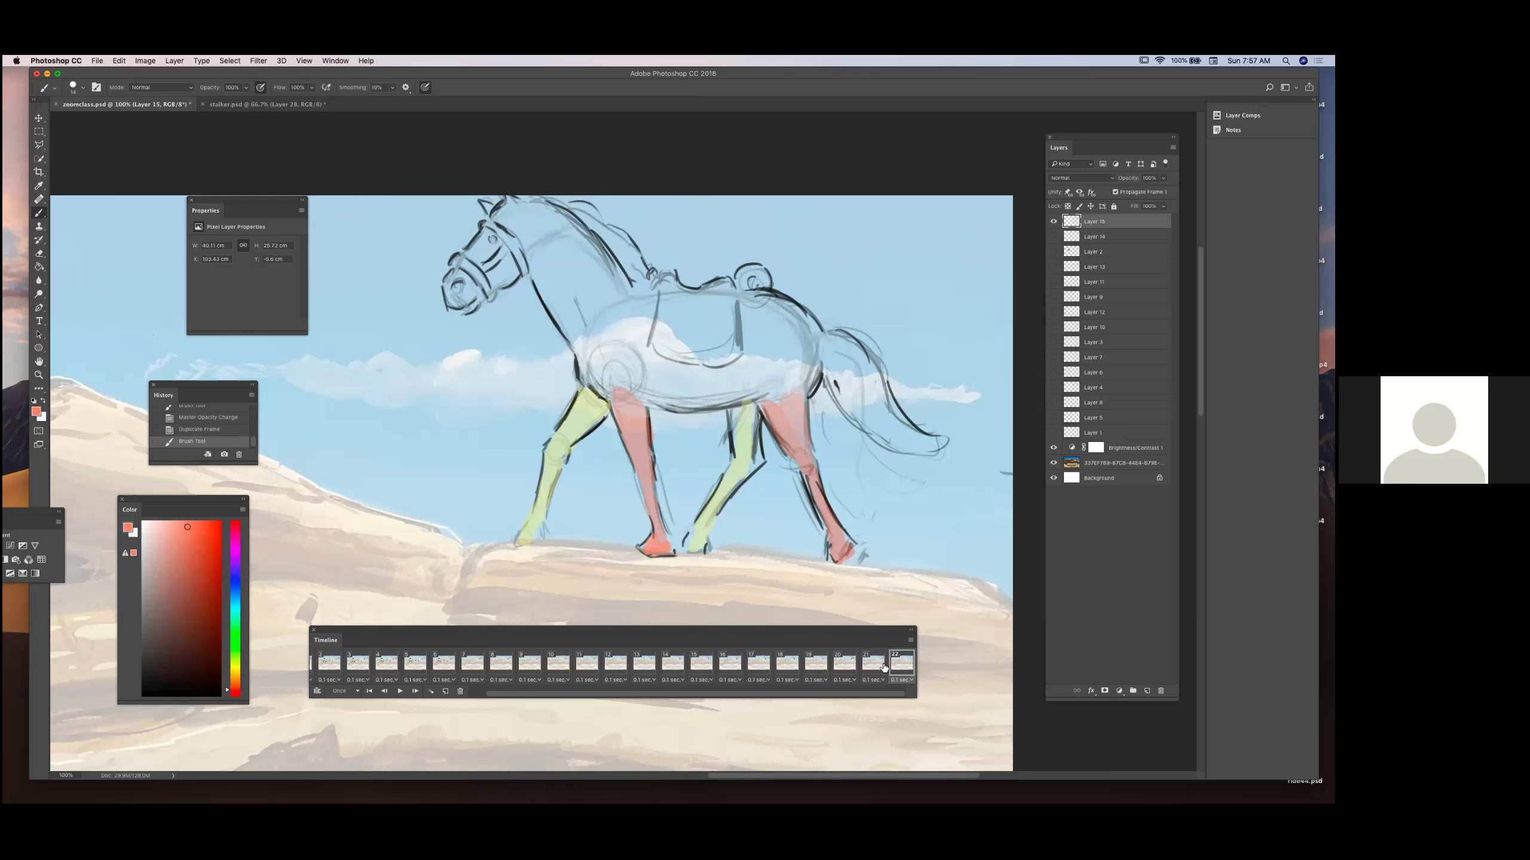
# Compare with frame 21, fill more of the front hoof in red and touch up the top of the red rear leg.
pyautogui.click(882, 666)
pyautogui.click(894, 672)
pyautogui.moveTo(644, 551); pyautogui.dragTo(657, 544)
pyautogui.click(657, 544)
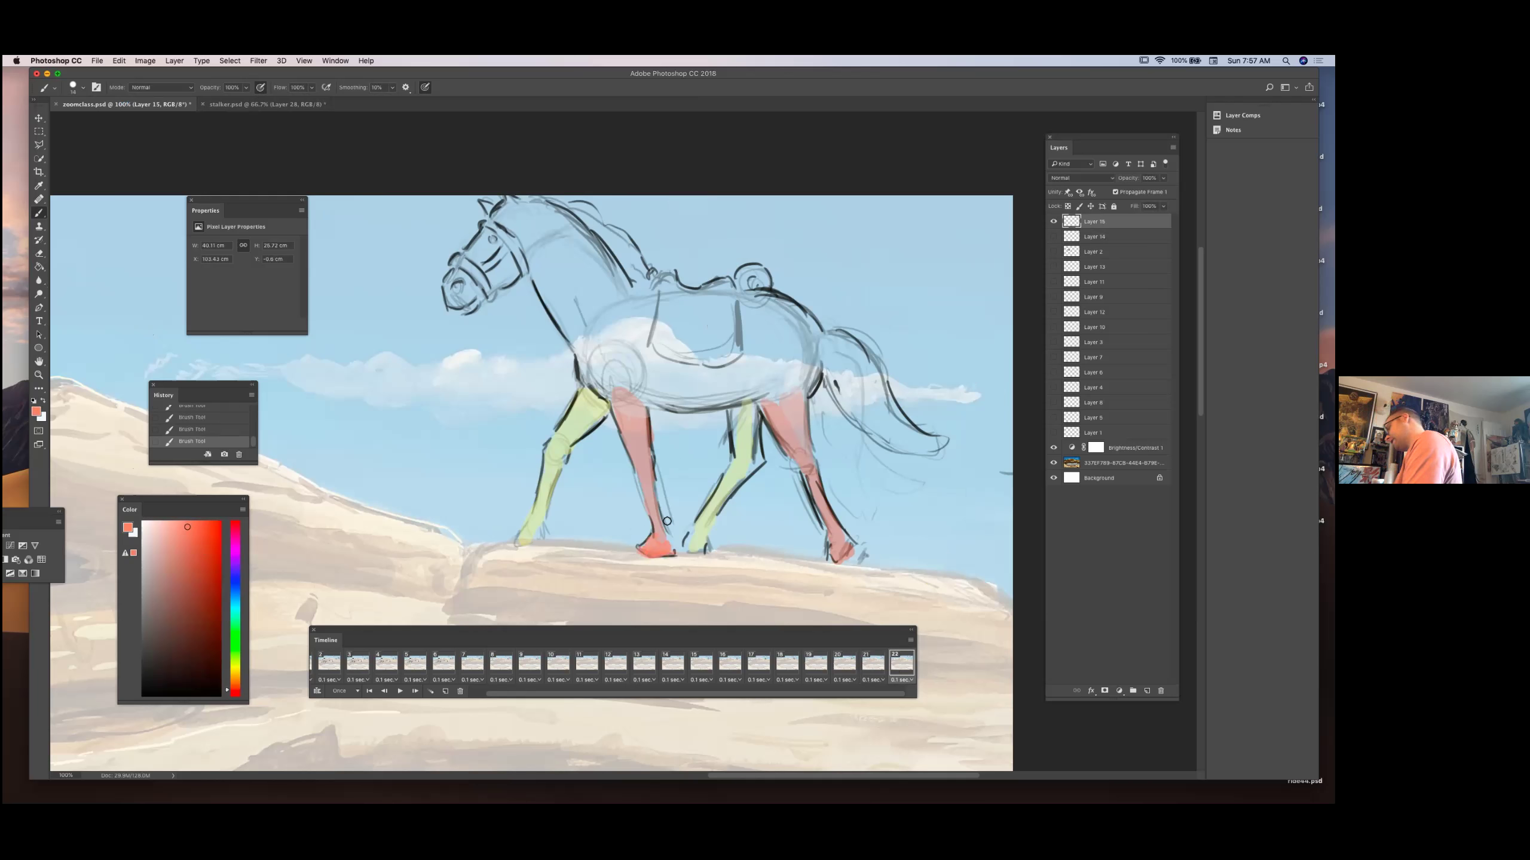
pyautogui.moveTo(806, 407); pyautogui.dragTo(810, 392)
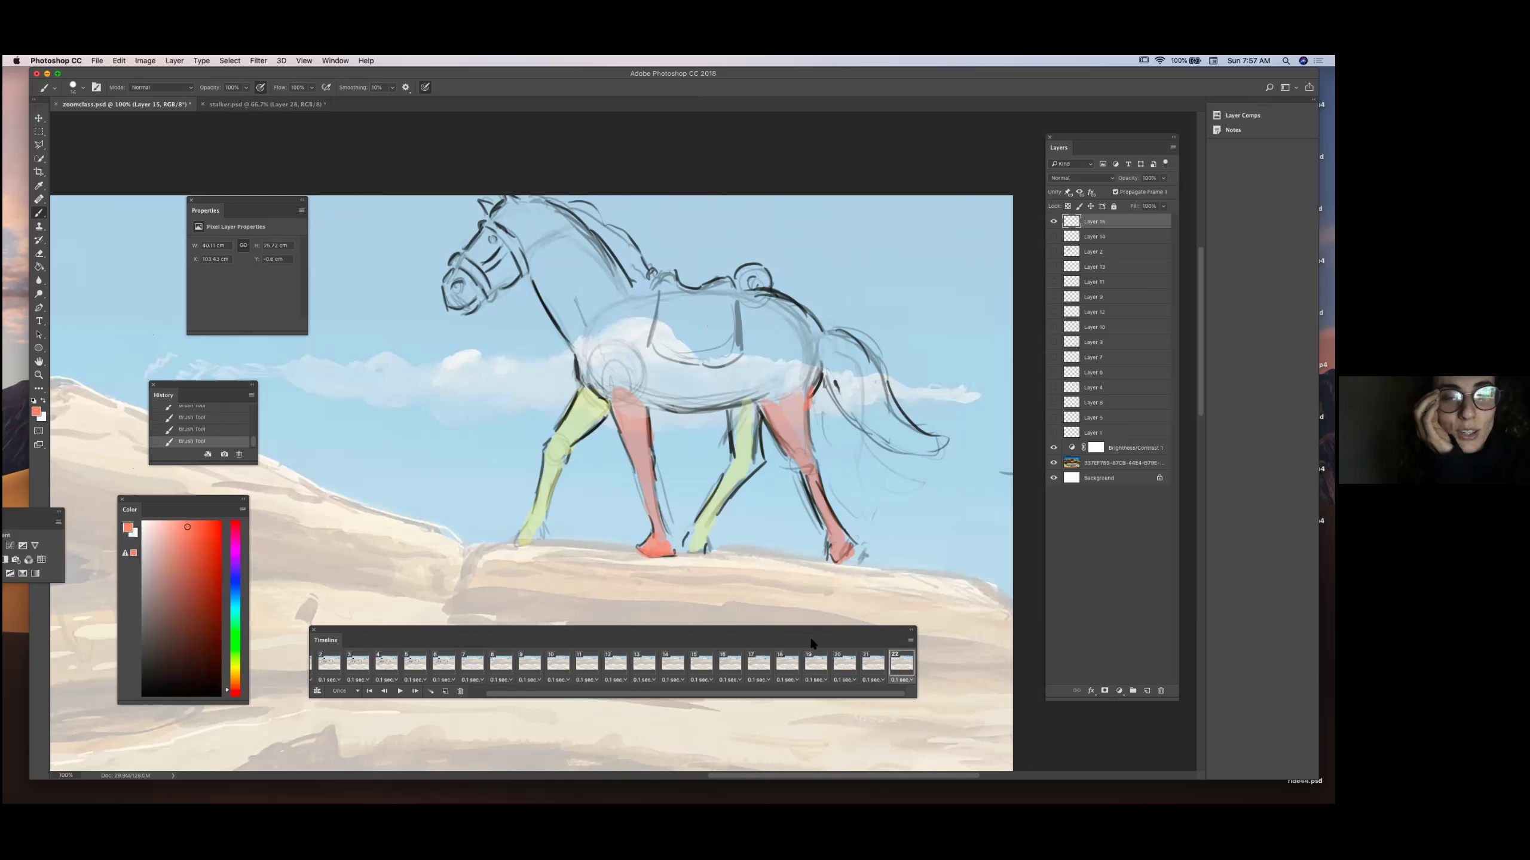
# Erase back the colour and outline on the lower part and hoof of the red front leg.
pyautogui.press('e')
pyautogui.moveTo(644, 544); pyautogui.dragTo(658, 543)
pyautogui.click(648, 518)
pyautogui.click(648, 522)
pyautogui.click(39, 213)
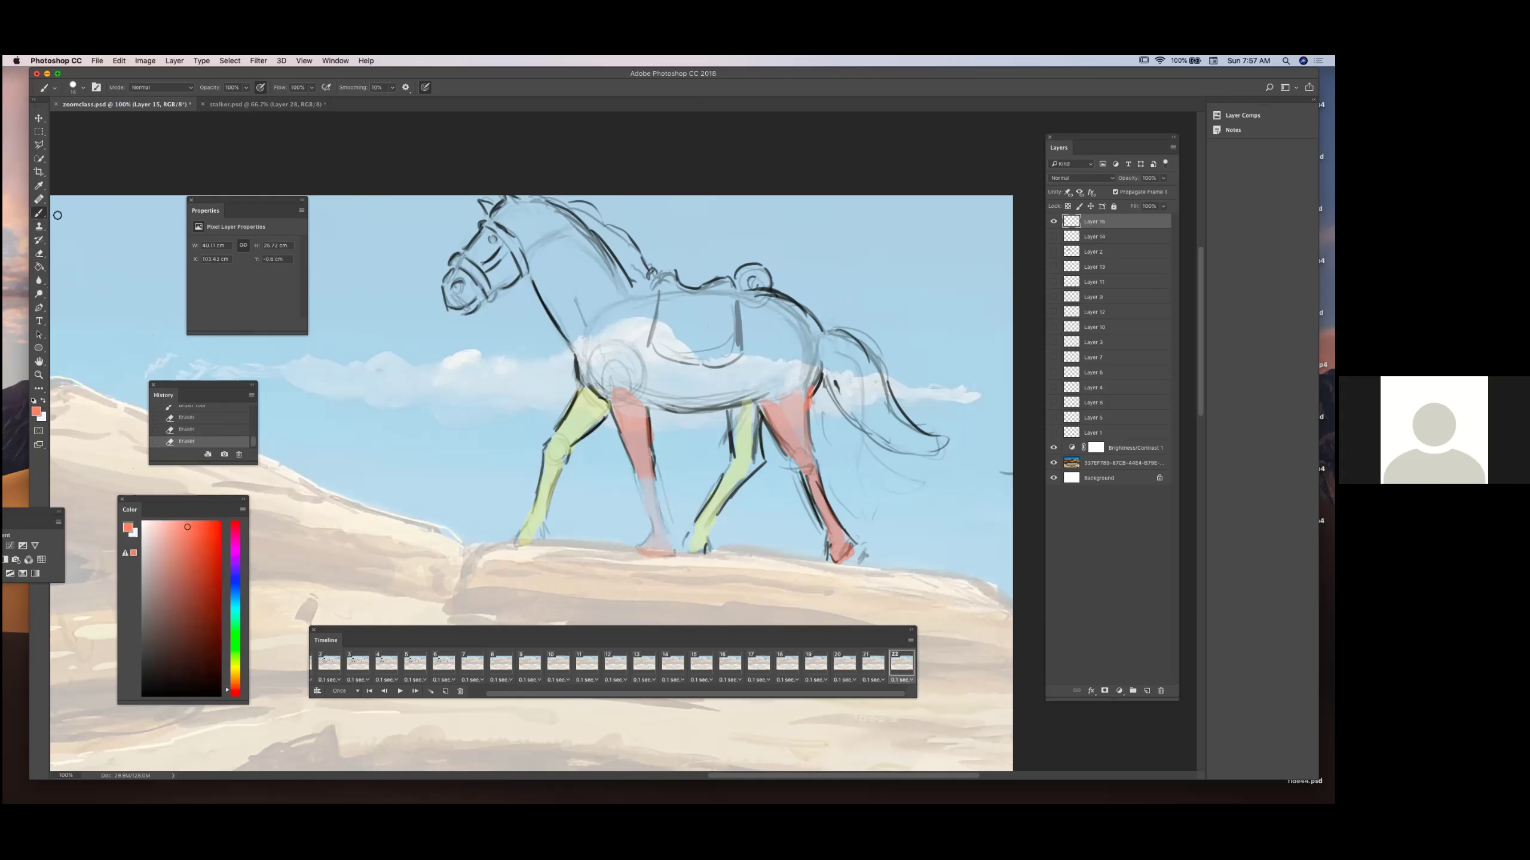
# Reset the brush colour to black, reduce the brush to a fine outline size, and compare frame 22 with frame 21.
pyautogui.click(882, 666)
pyautogui.click(897, 662)
pyautogui.press('d')
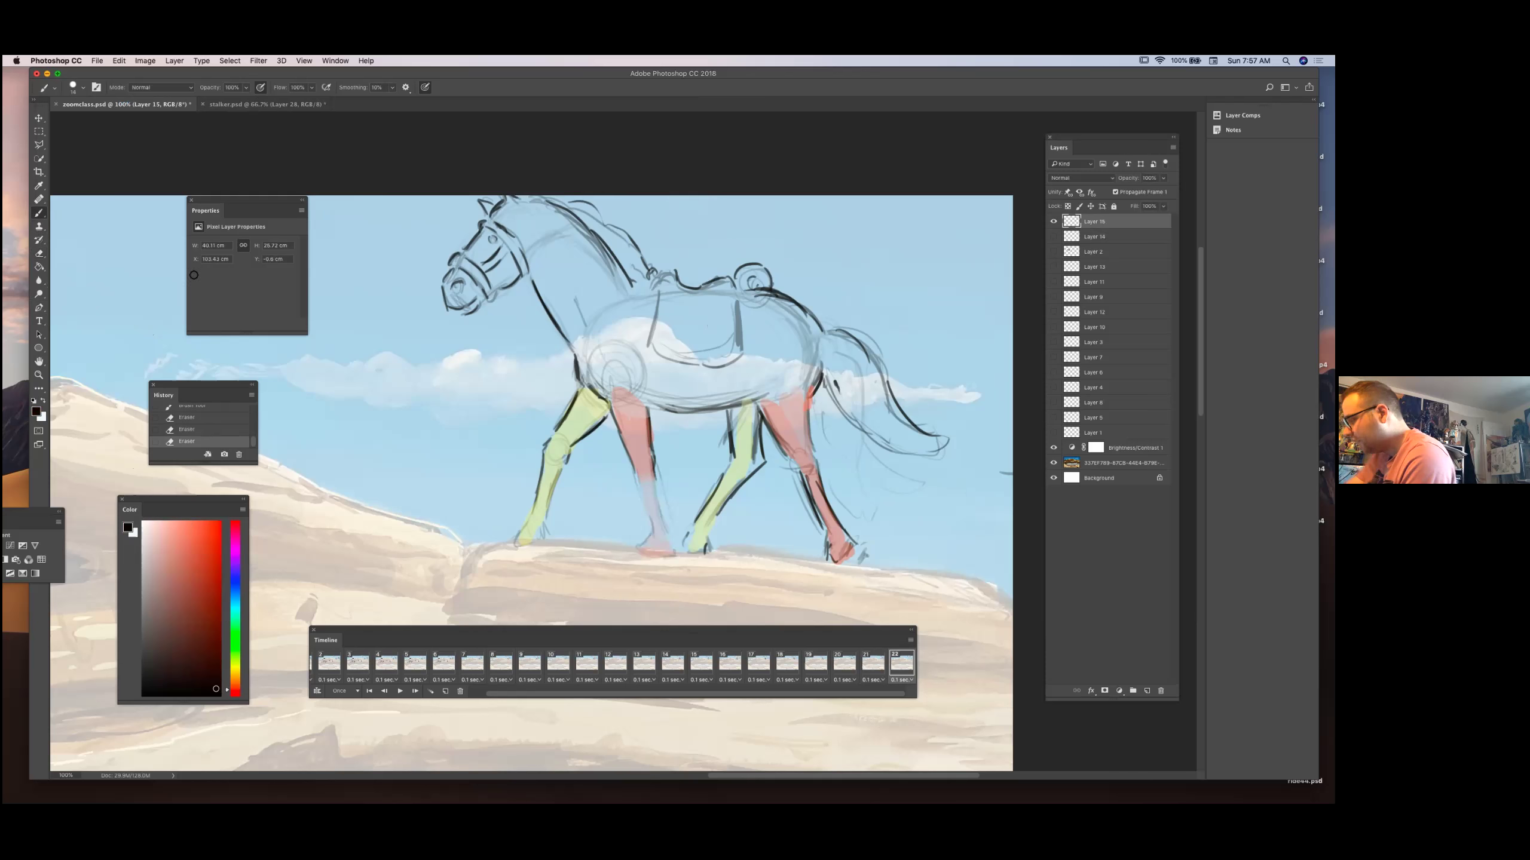
pyautogui.click(84, 88)
pyautogui.click(90, 117)
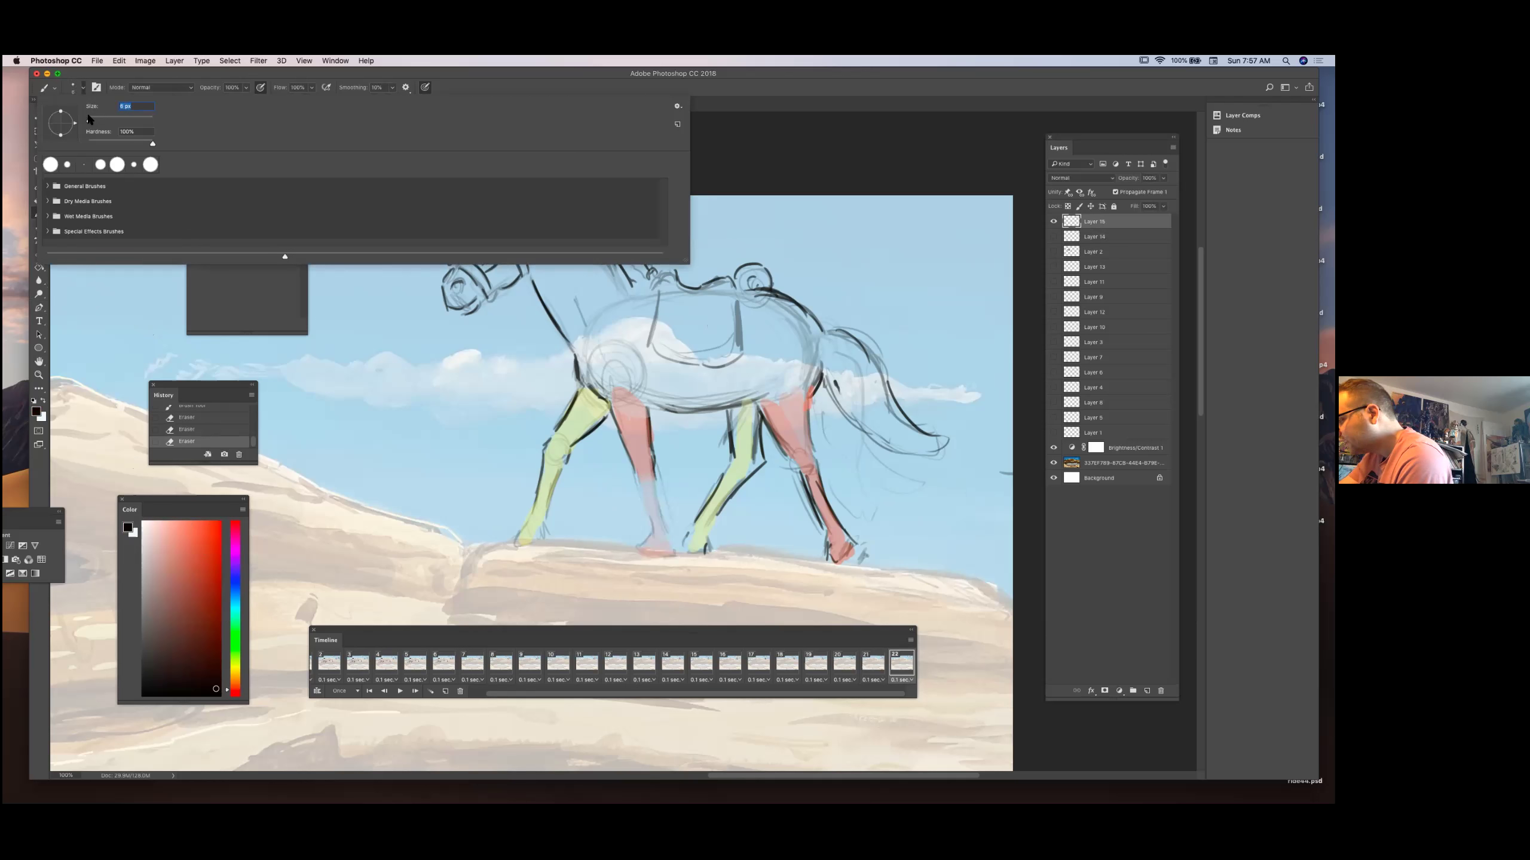
pyautogui.click(84, 87)
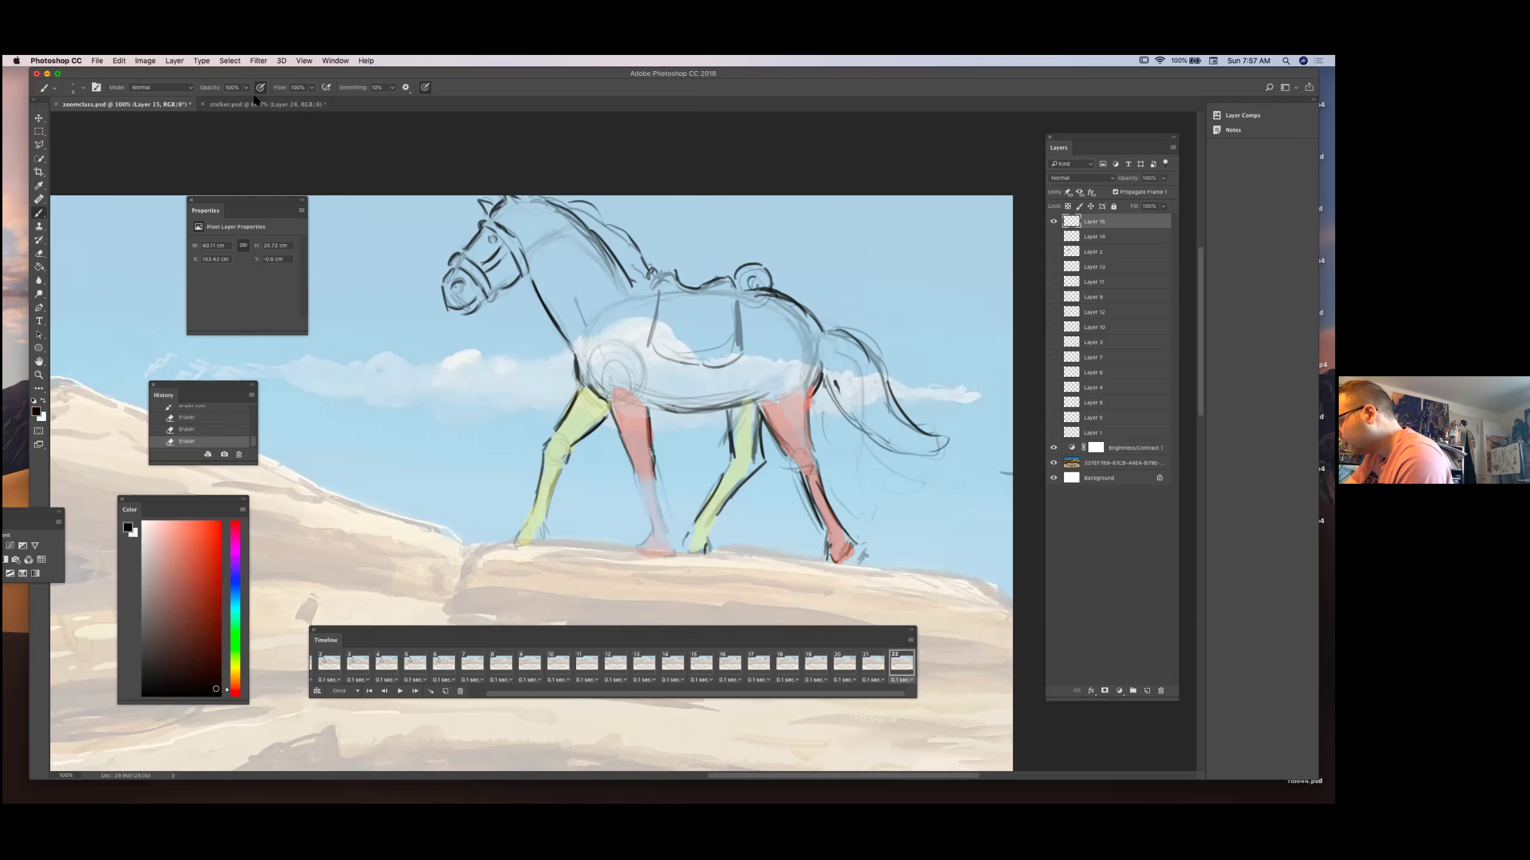
pyautogui.click(873, 668)
pyautogui.click(899, 665)
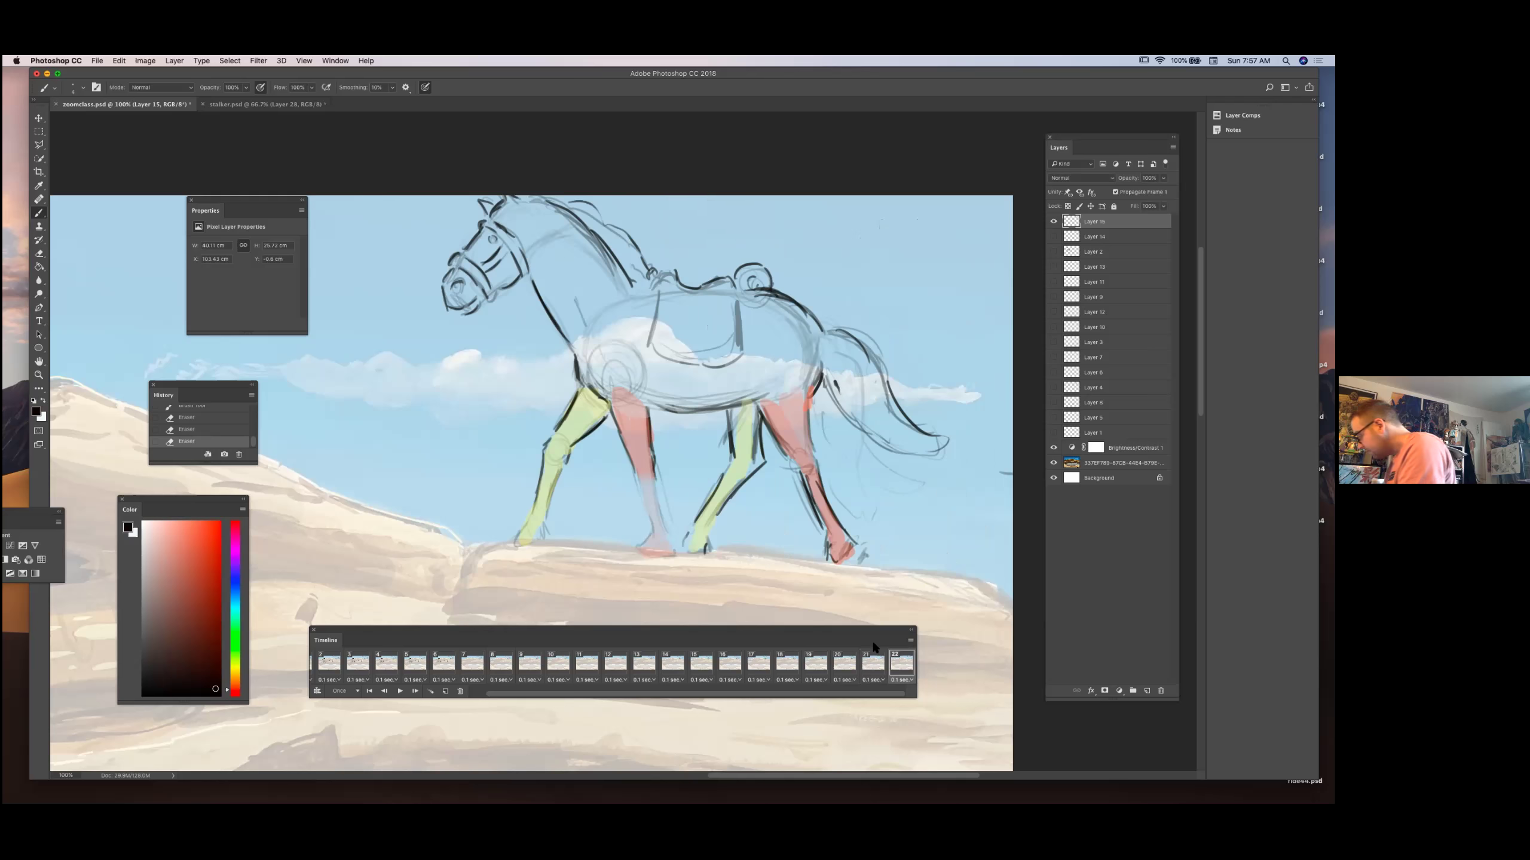
pyautogui.click(83, 88)
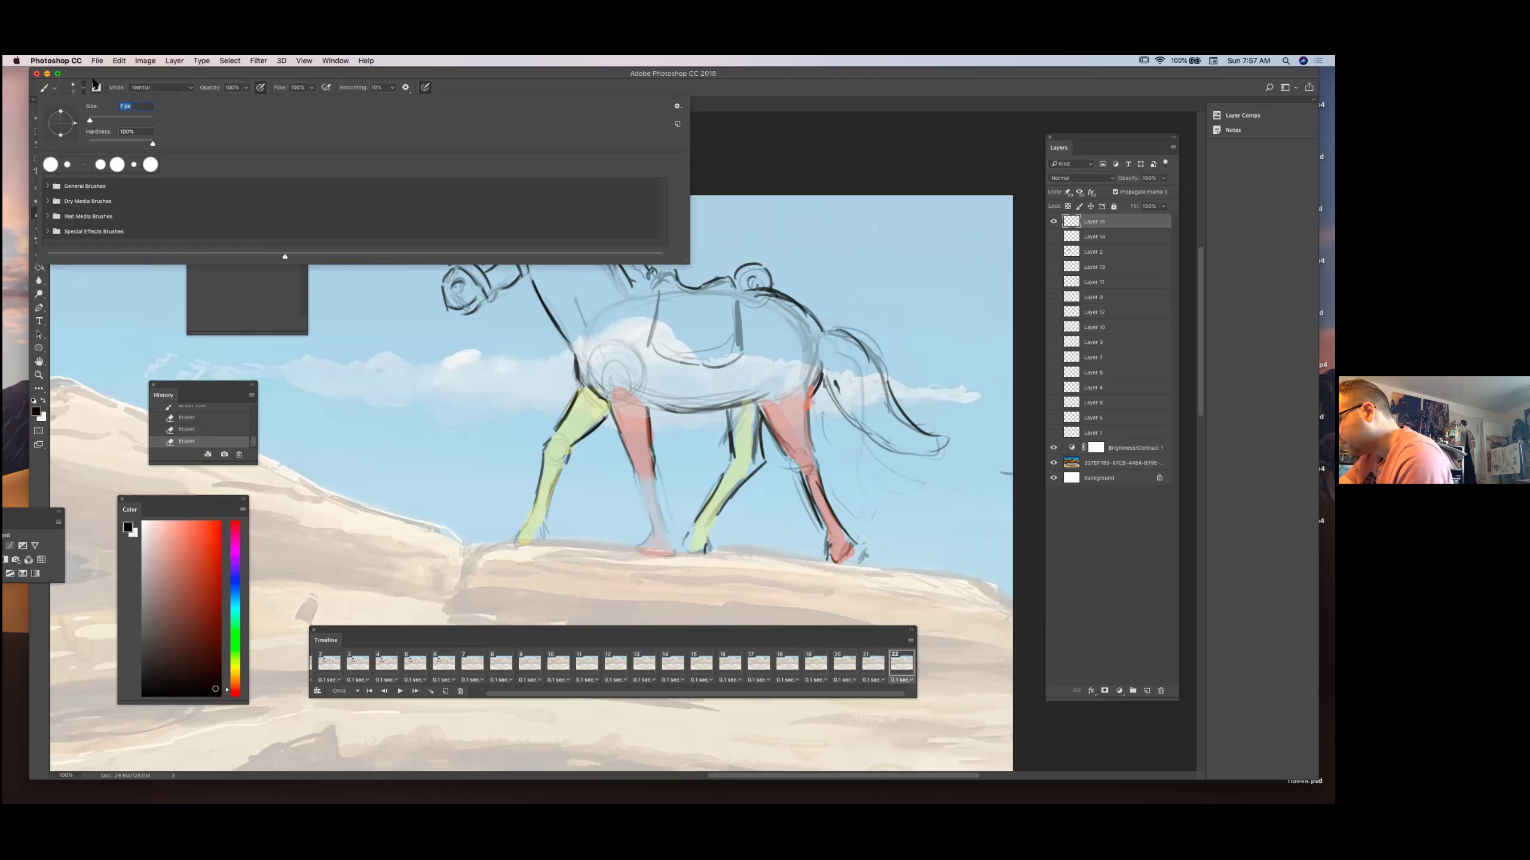
pyautogui.press('Return')
# Redraw the red front leg's lower outline and hoof in black on Layer 15, and strengthen the upper leg and belly lines.
pyautogui.moveTo(640, 481); pyautogui.dragTo(649, 513)
pyautogui.moveTo(642, 490); pyautogui.dragTo(661, 519)
pyautogui.click(877, 669)
pyautogui.click(898, 664)
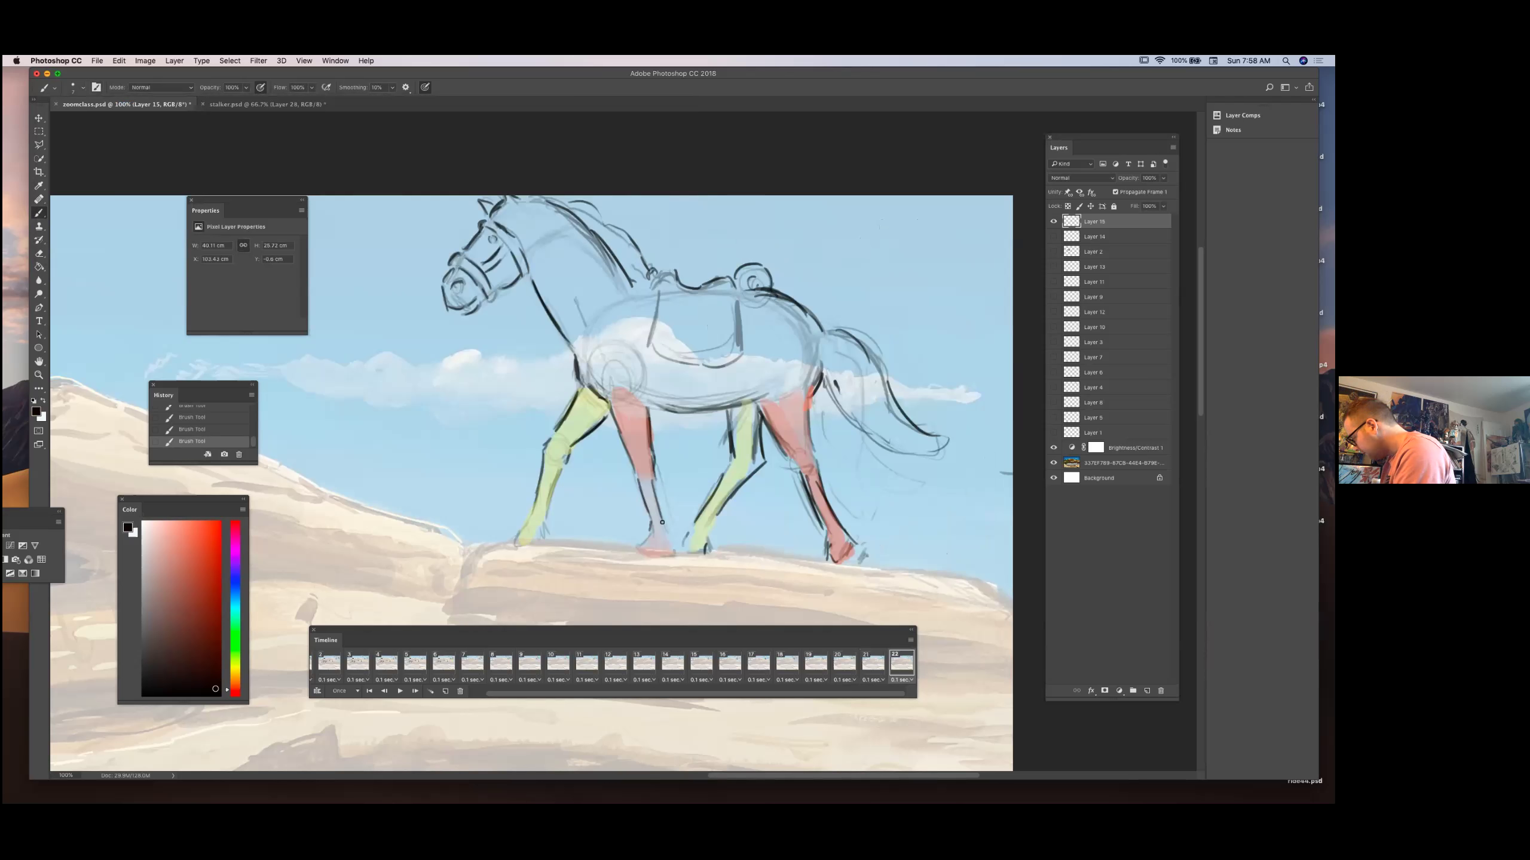
pyautogui.moveTo(639, 548); pyautogui.dragTo(676, 551)
pyautogui.moveTo(650, 413); pyautogui.dragTo(652, 443)
pyautogui.moveTo(587, 386); pyautogui.dragTo(703, 412)
# Alternate between frames 21 and 22 to check how the redrawn front leg moves.
pyautogui.click(870, 667)
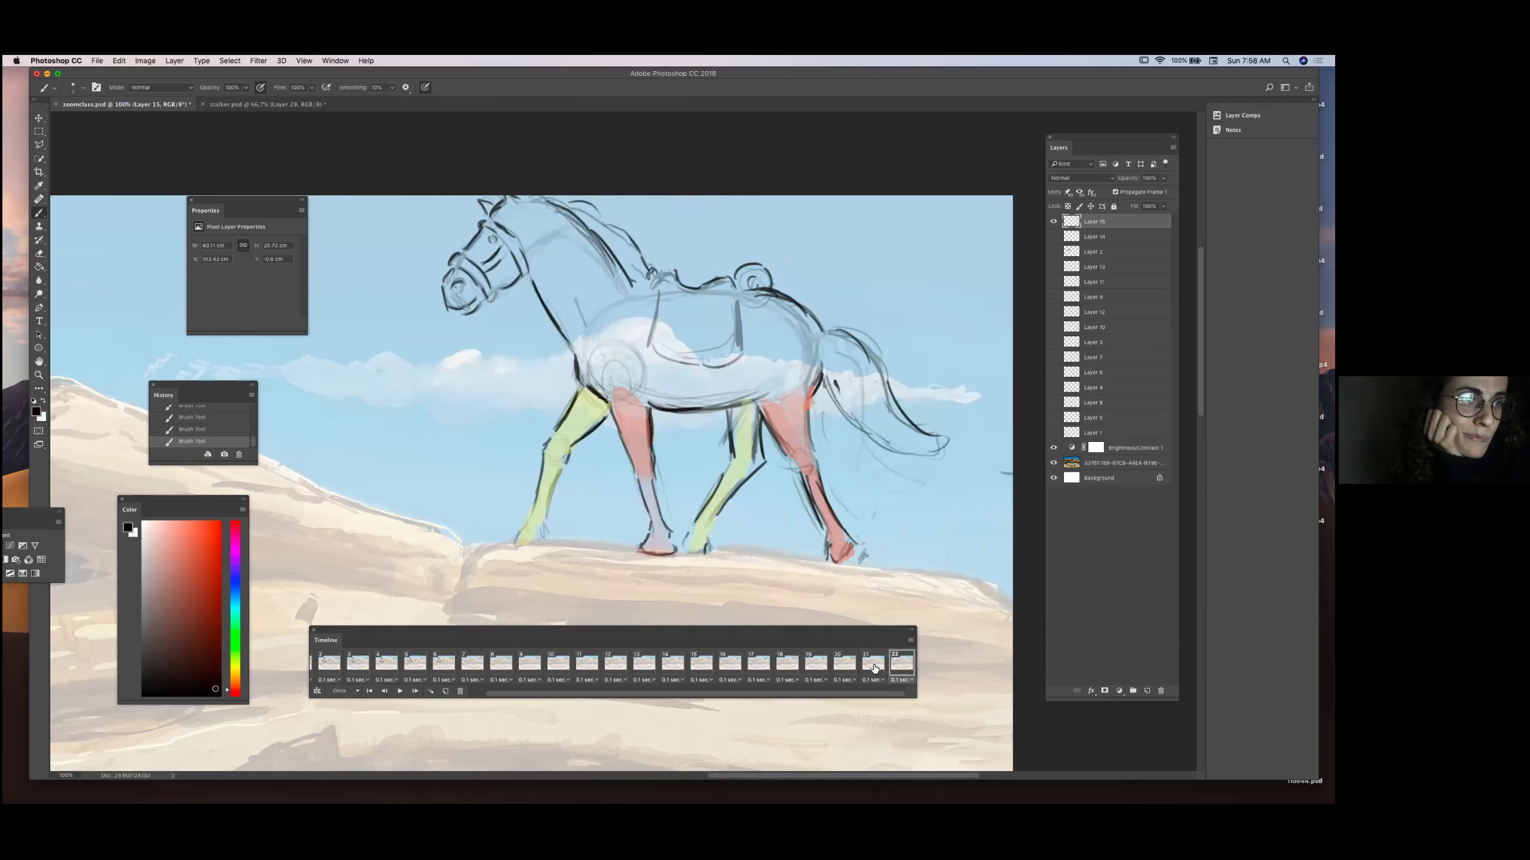
pyautogui.click(899, 664)
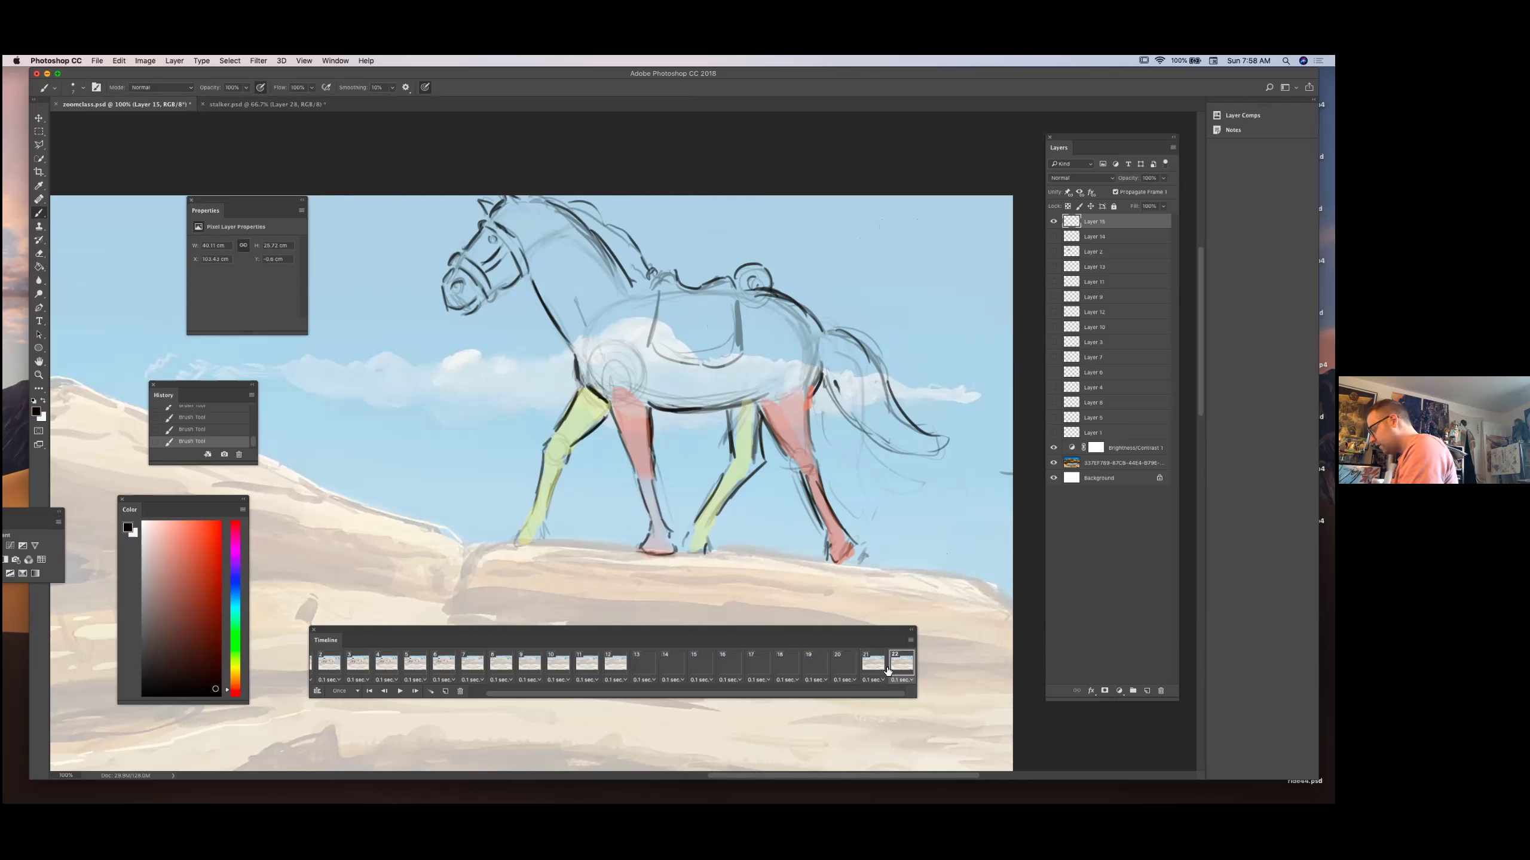
pyautogui.click(883, 663)
pyautogui.click(898, 663)
pyautogui.click(881, 663)
pyautogui.click(896, 663)
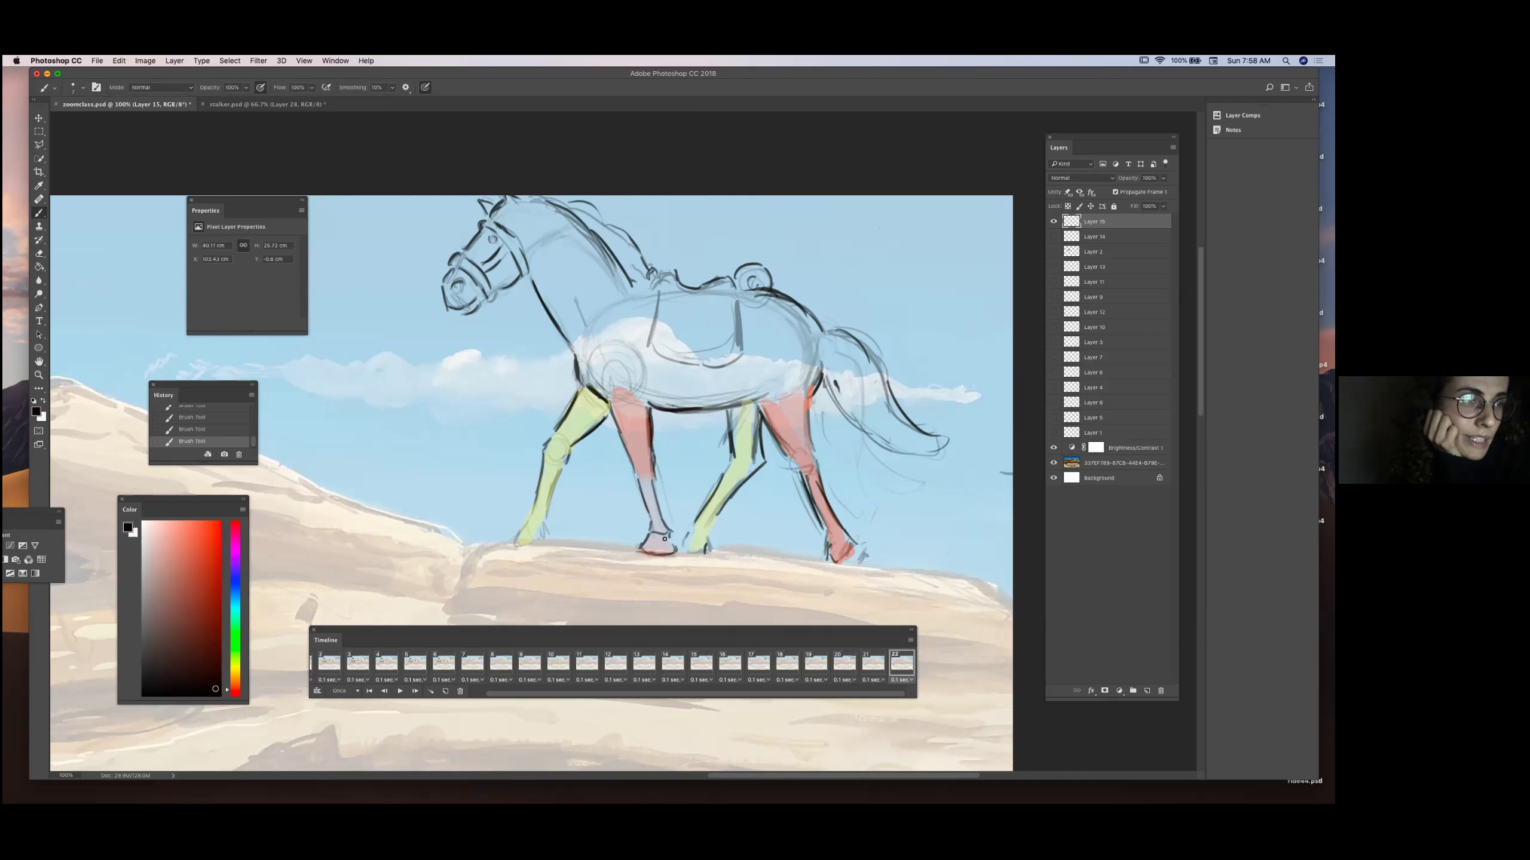
# Duplicate frame 21 as an in-between frame showing both Layer 14 and Layer 15, and lower both layers' opacity in it.
pyautogui.click(875, 664)
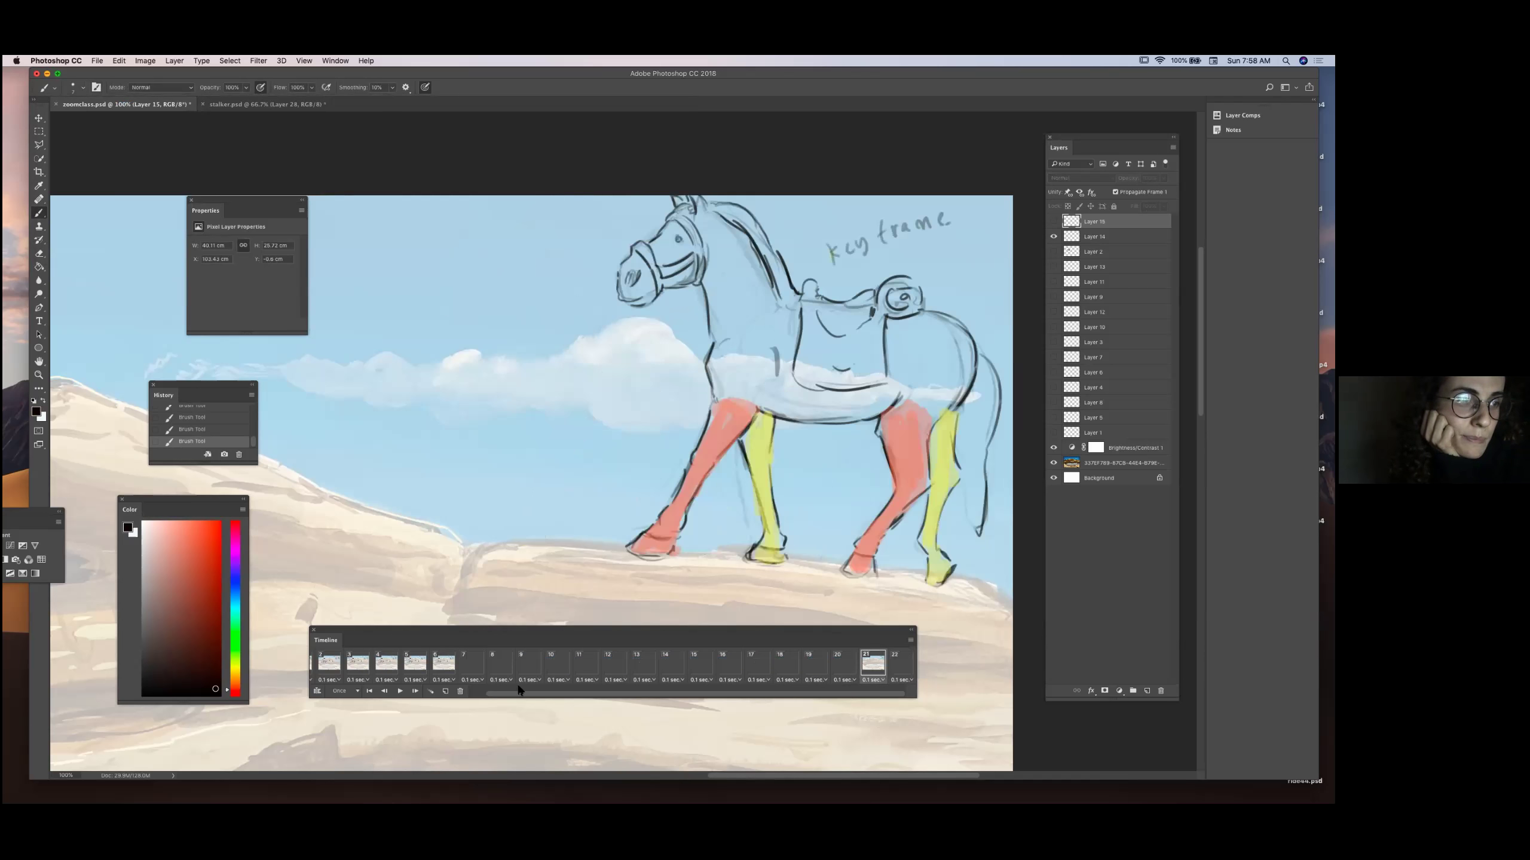
pyautogui.click(445, 691)
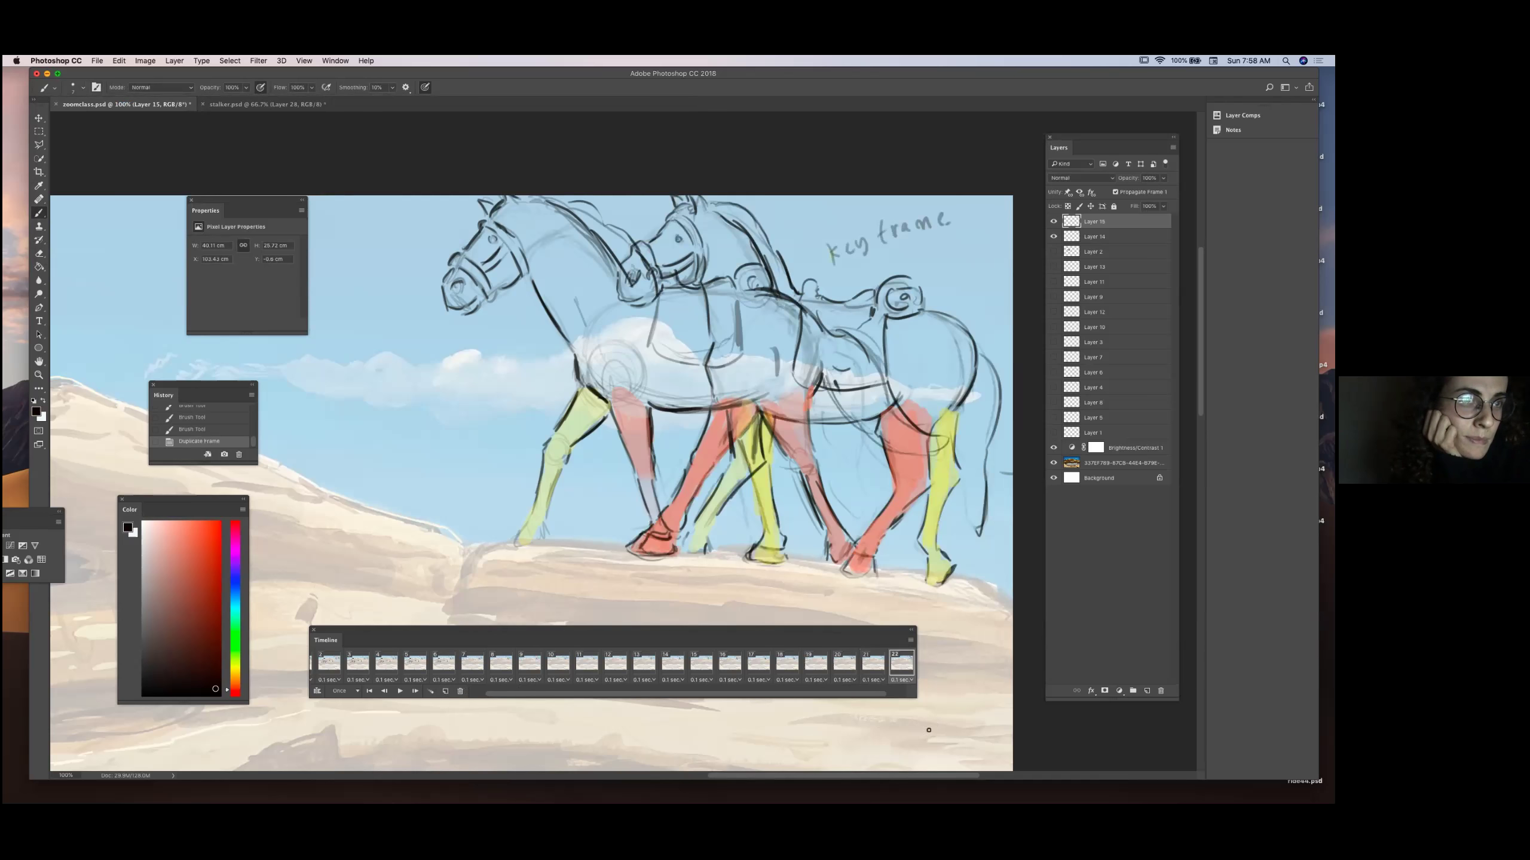
pyautogui.click(1163, 177)
pyautogui.click(1132, 192)
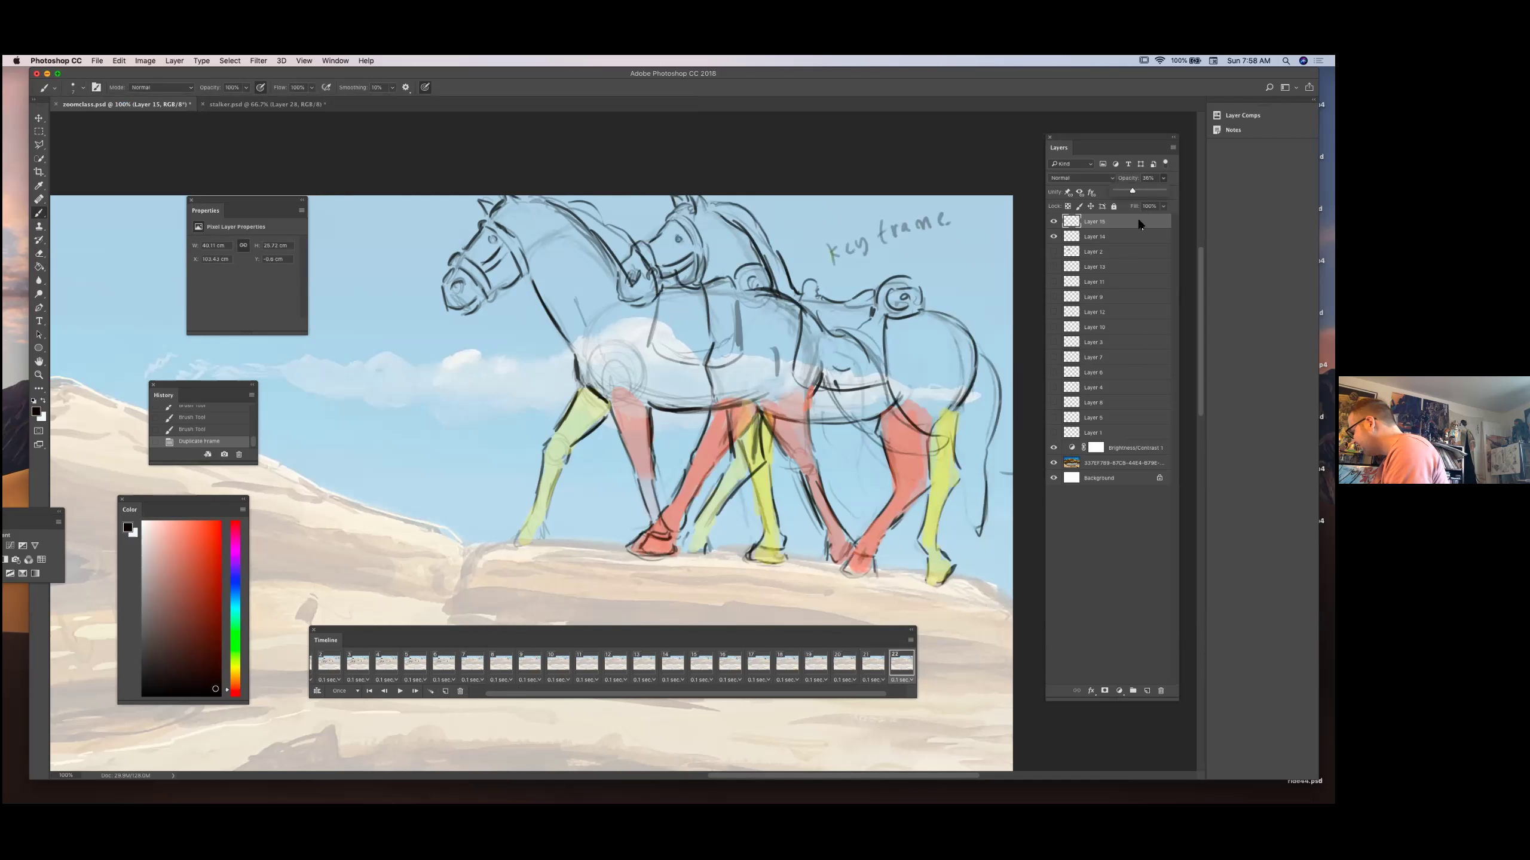
pyautogui.click(1140, 221)
pyautogui.click(1108, 236)
pyautogui.click(1163, 177)
pyautogui.moveTo(1142, 190); pyautogui.dragTo(1140, 190)
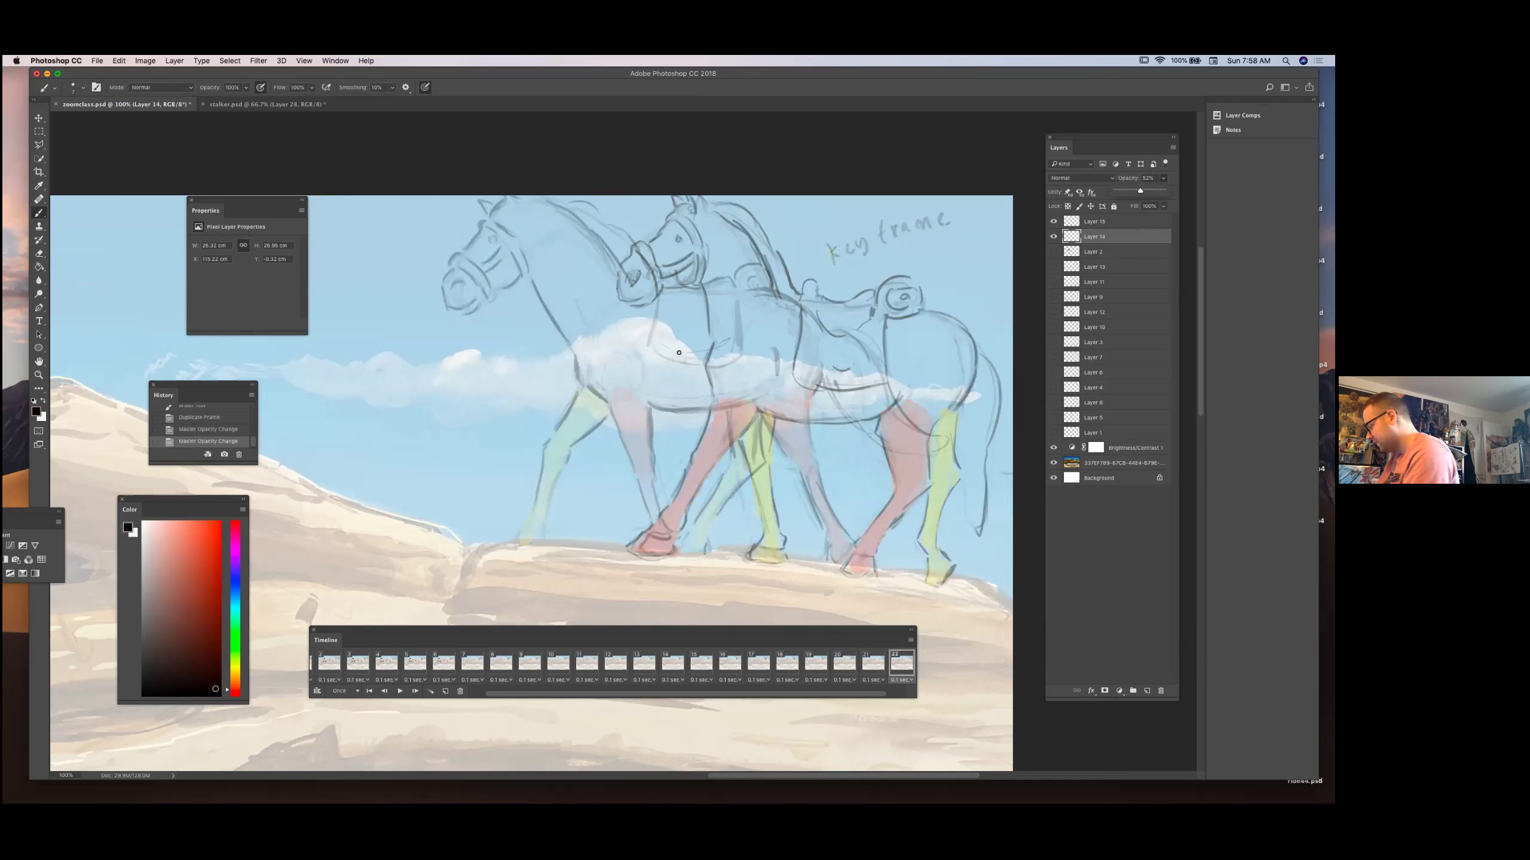
# Add a new layer, Layer 16, directly above Layer 14 for the in-between drawing.
pyautogui.click(174, 61)
pyautogui.moveTo(211, 75)
pyautogui.click(314, 76)
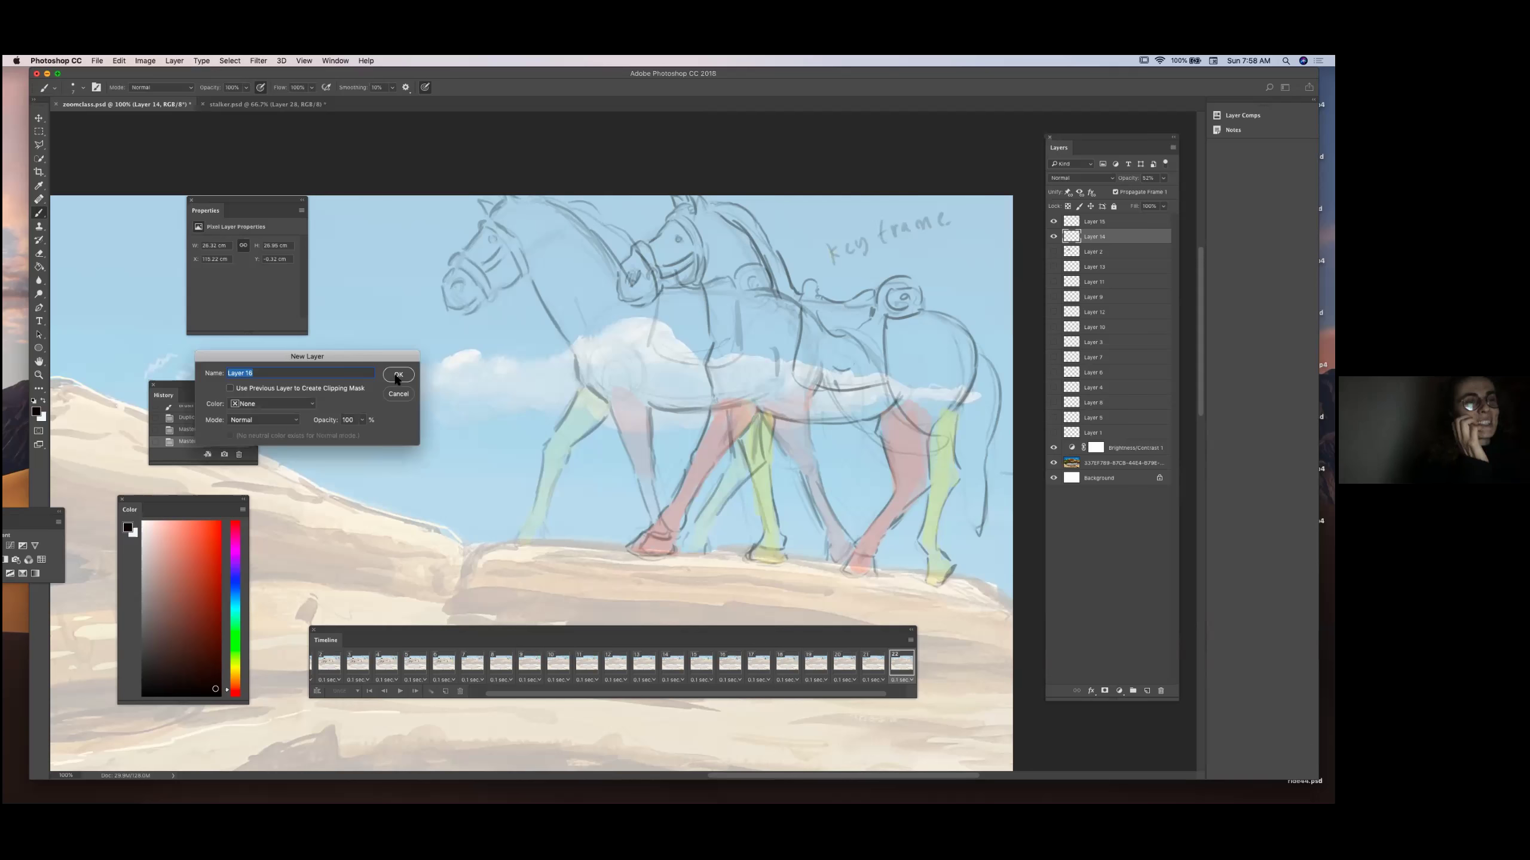
pyautogui.press('Return')
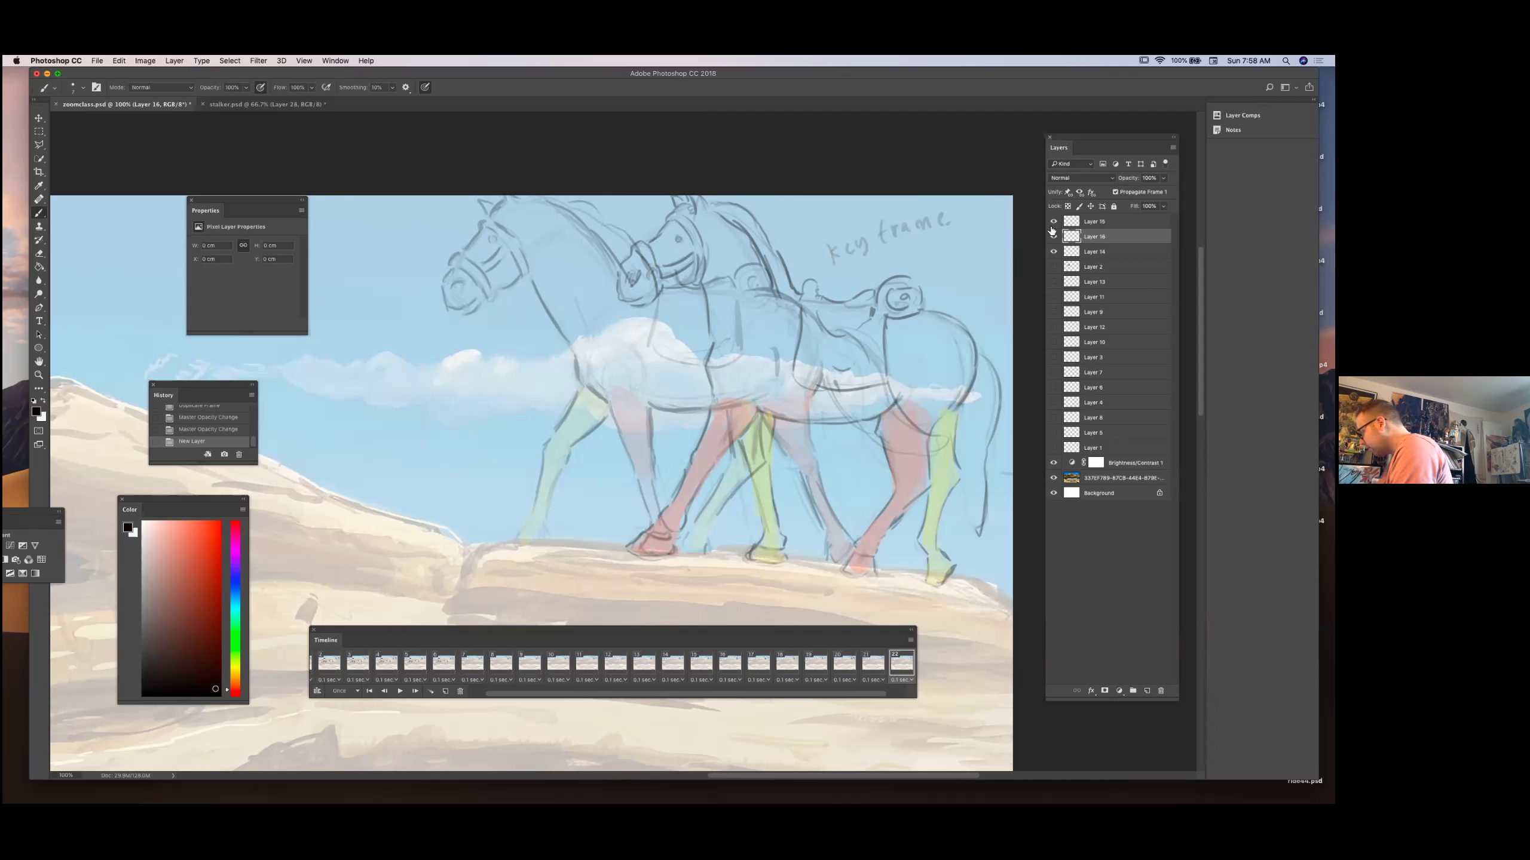
# Step through frames 20 to 23 to examine the poses around the new in-between frame.
pyautogui.click(861, 665)
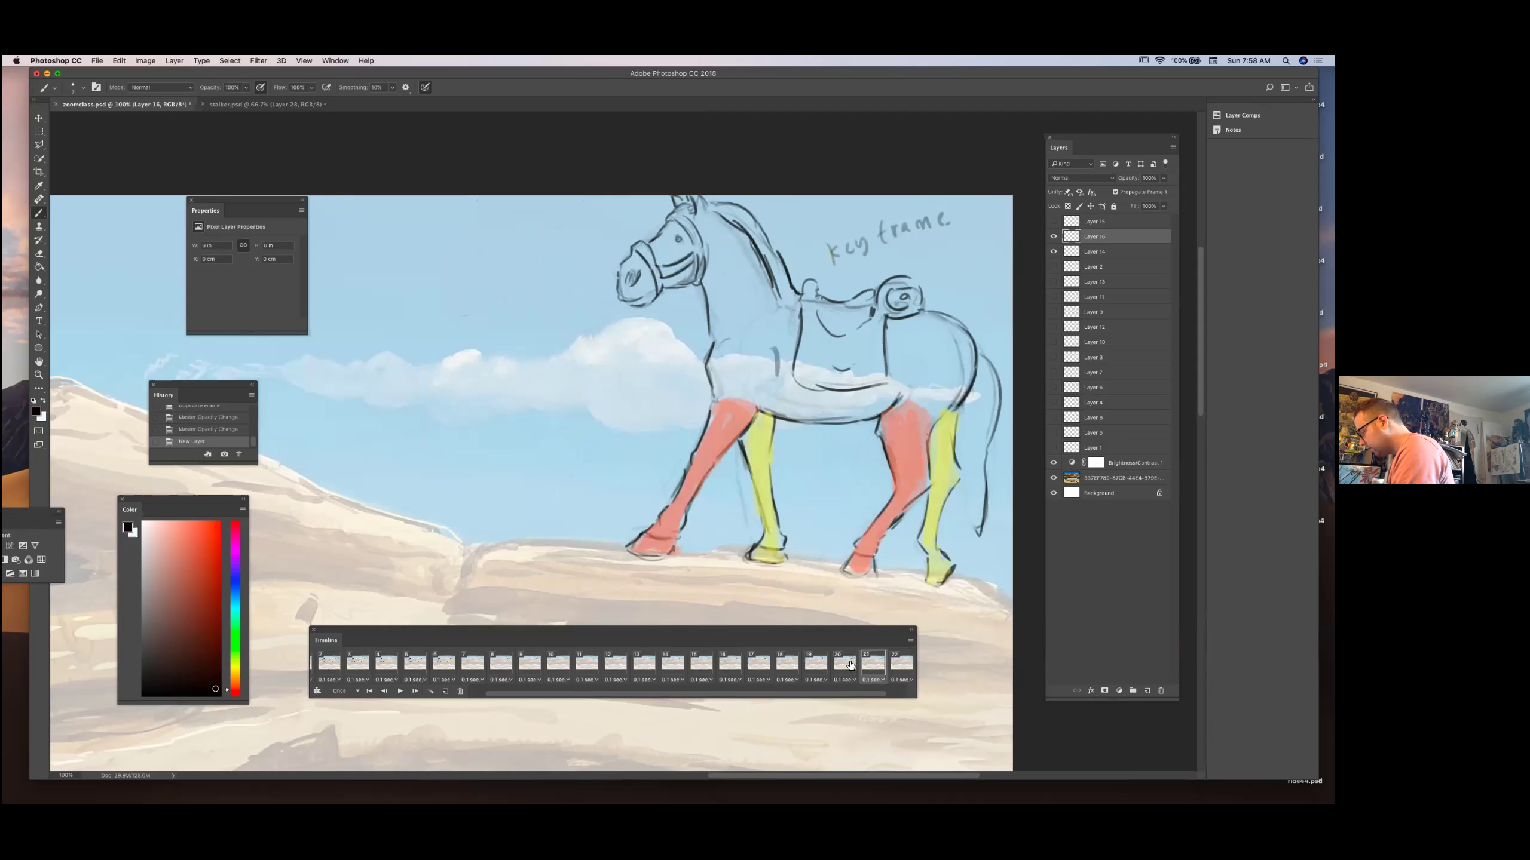
pyautogui.click(846, 664)
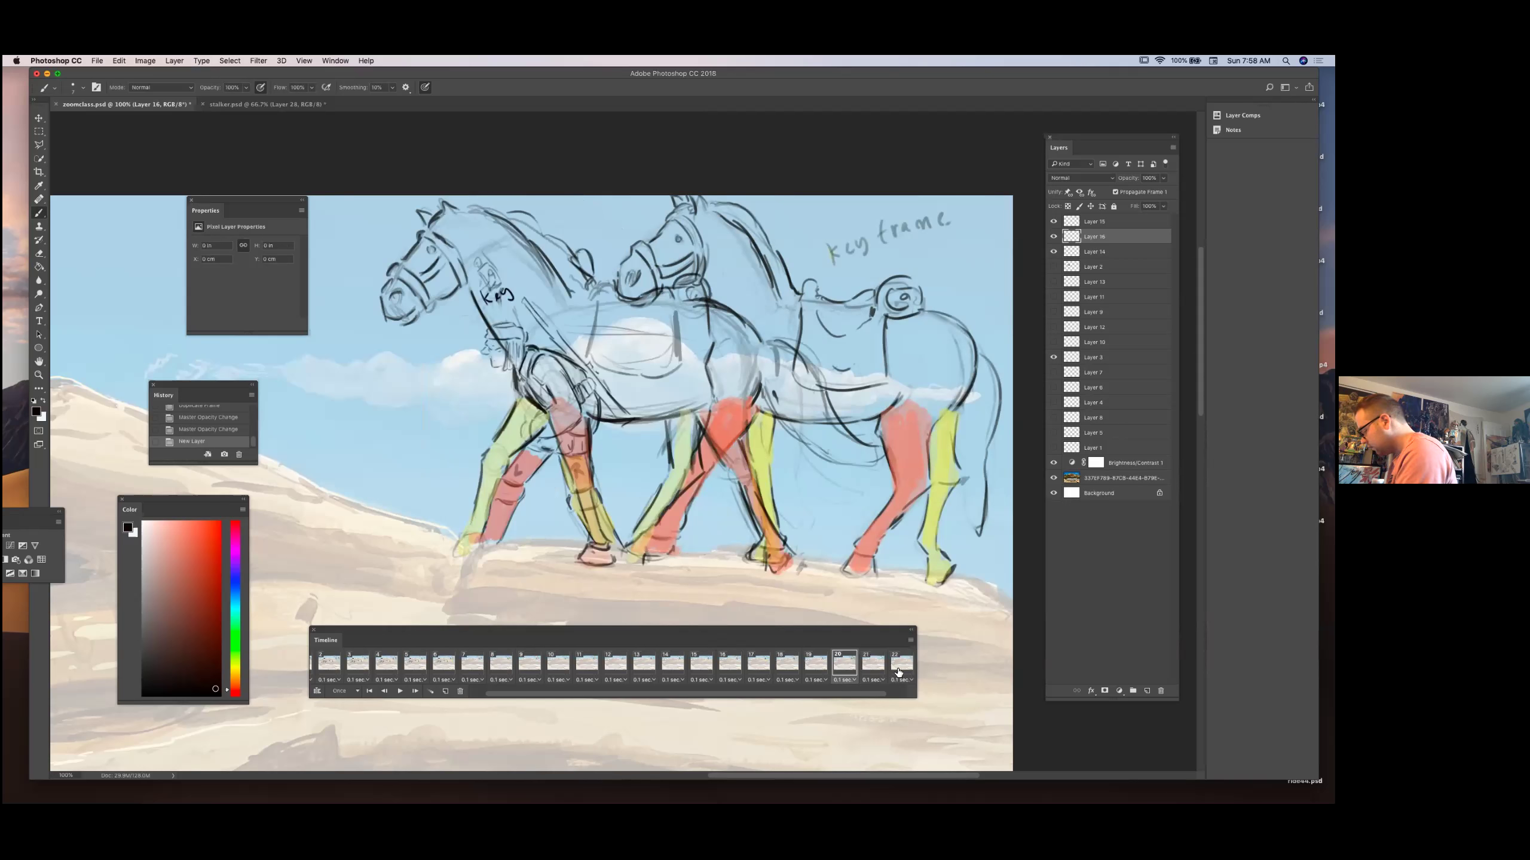
pyautogui.click(873, 668)
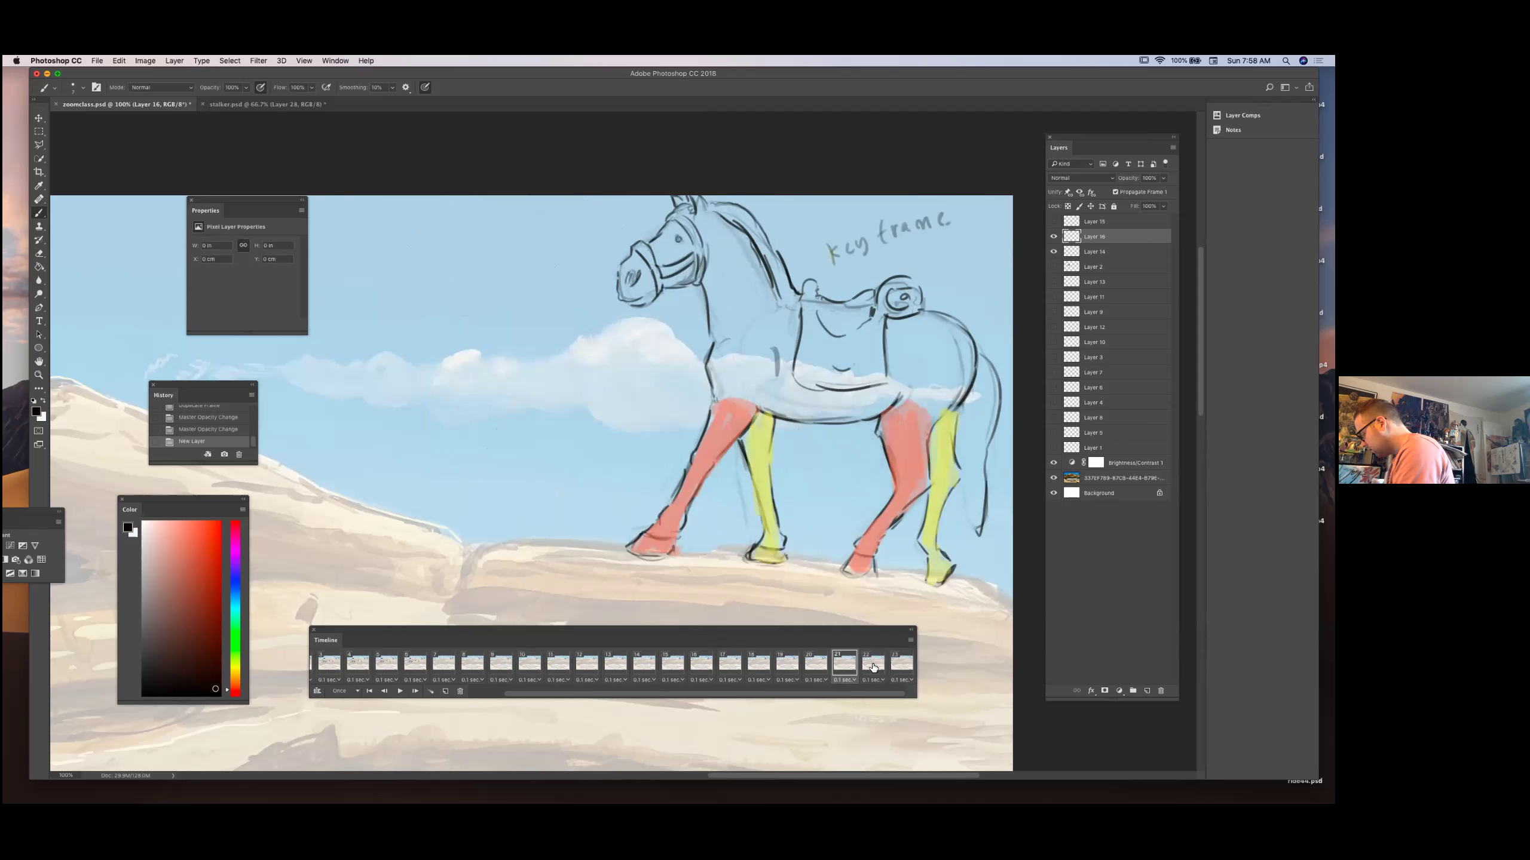
pyautogui.click(901, 664)
pyautogui.click(895, 666)
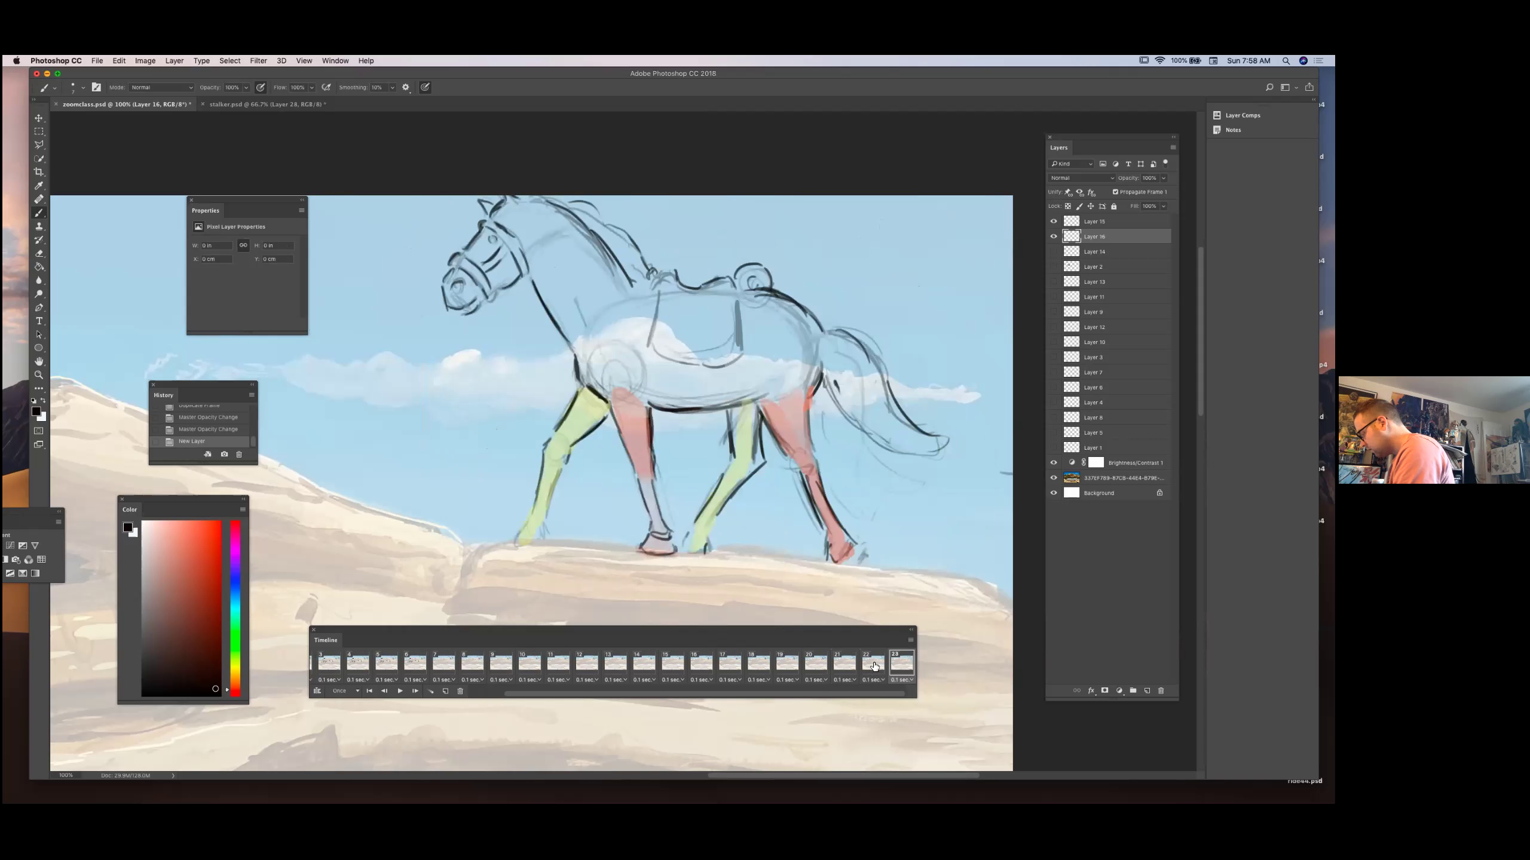
pyautogui.click(873, 666)
pyautogui.click(846, 664)
# Draw a forward arrow and a downward arrow on Layer 16 in frame 22, and compare the leg positions in frames 21 and 23.
pyautogui.click(866, 664)
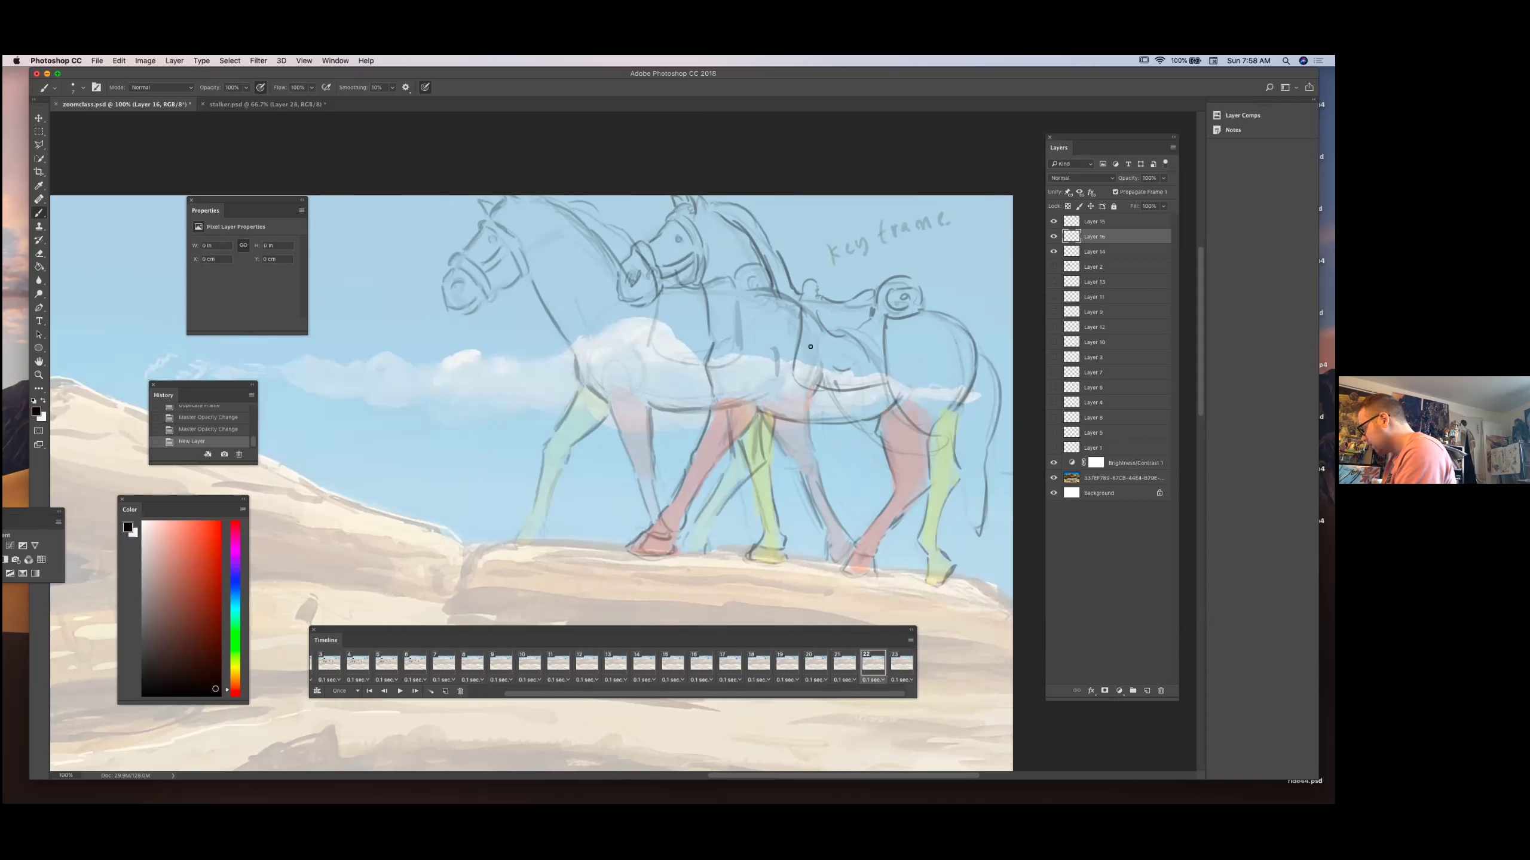
pyautogui.moveTo(644, 340)
pyautogui.mouseDown()
pyautogui.moveTo(662, 329)
pyautogui.moveTo(655, 352)
pyautogui.moveTo(691, 411)
pyautogui.mouseUp()
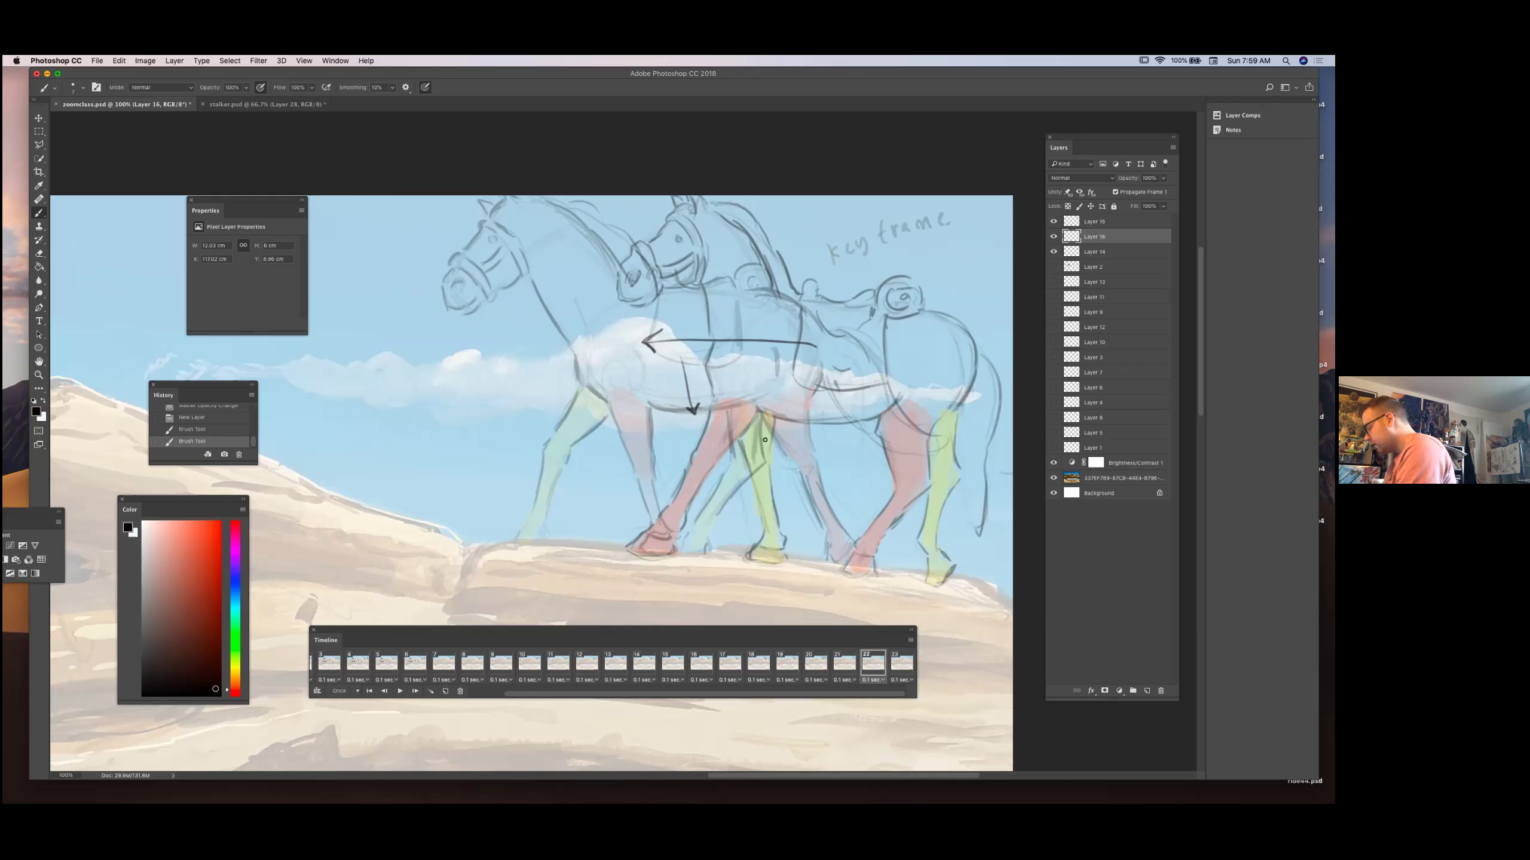
pyautogui.click(898, 666)
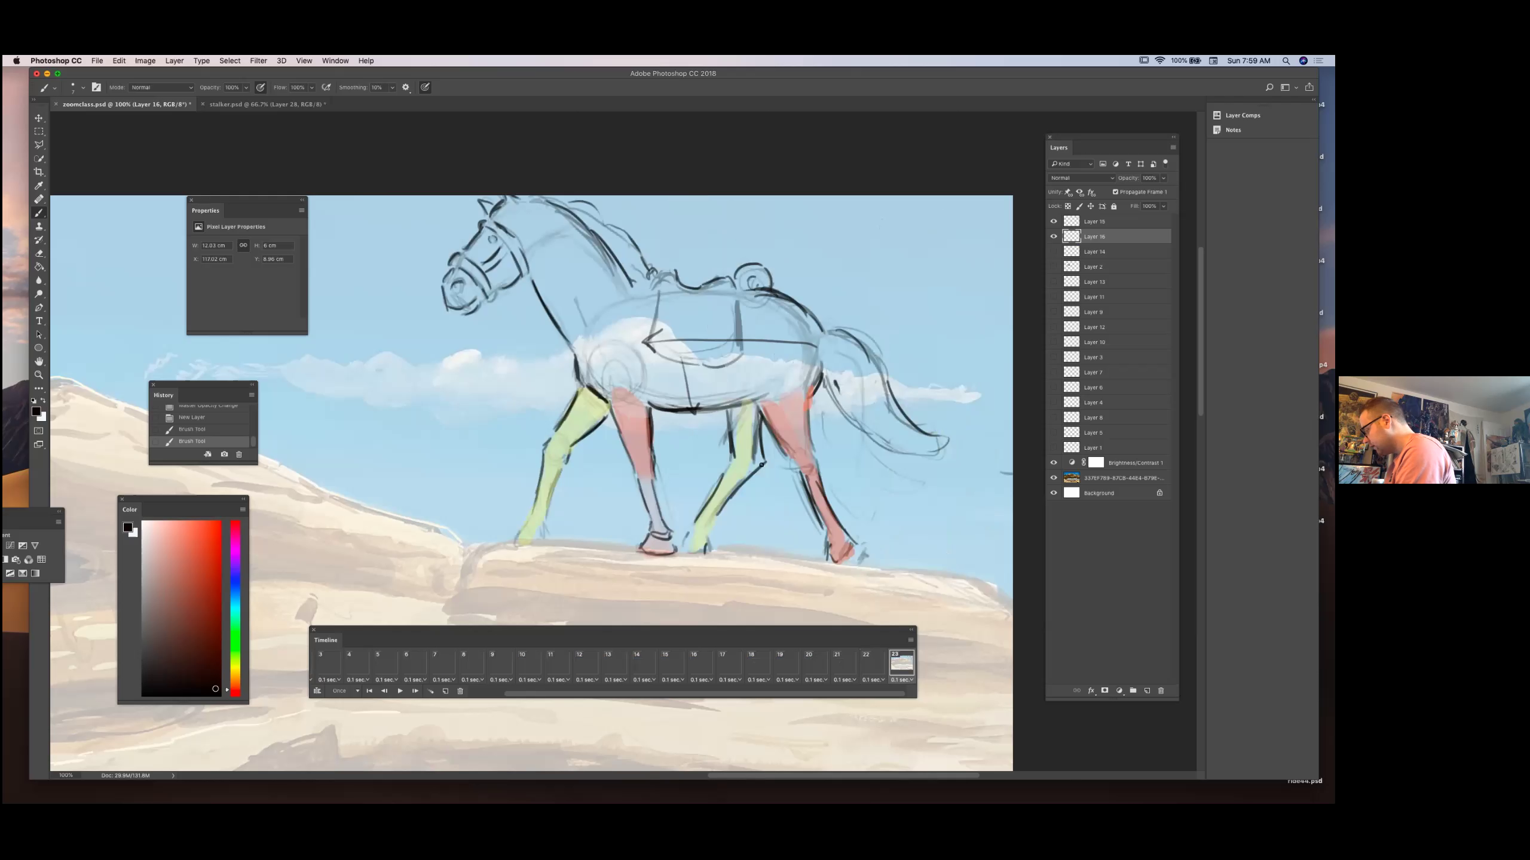
pyautogui.click(846, 666)
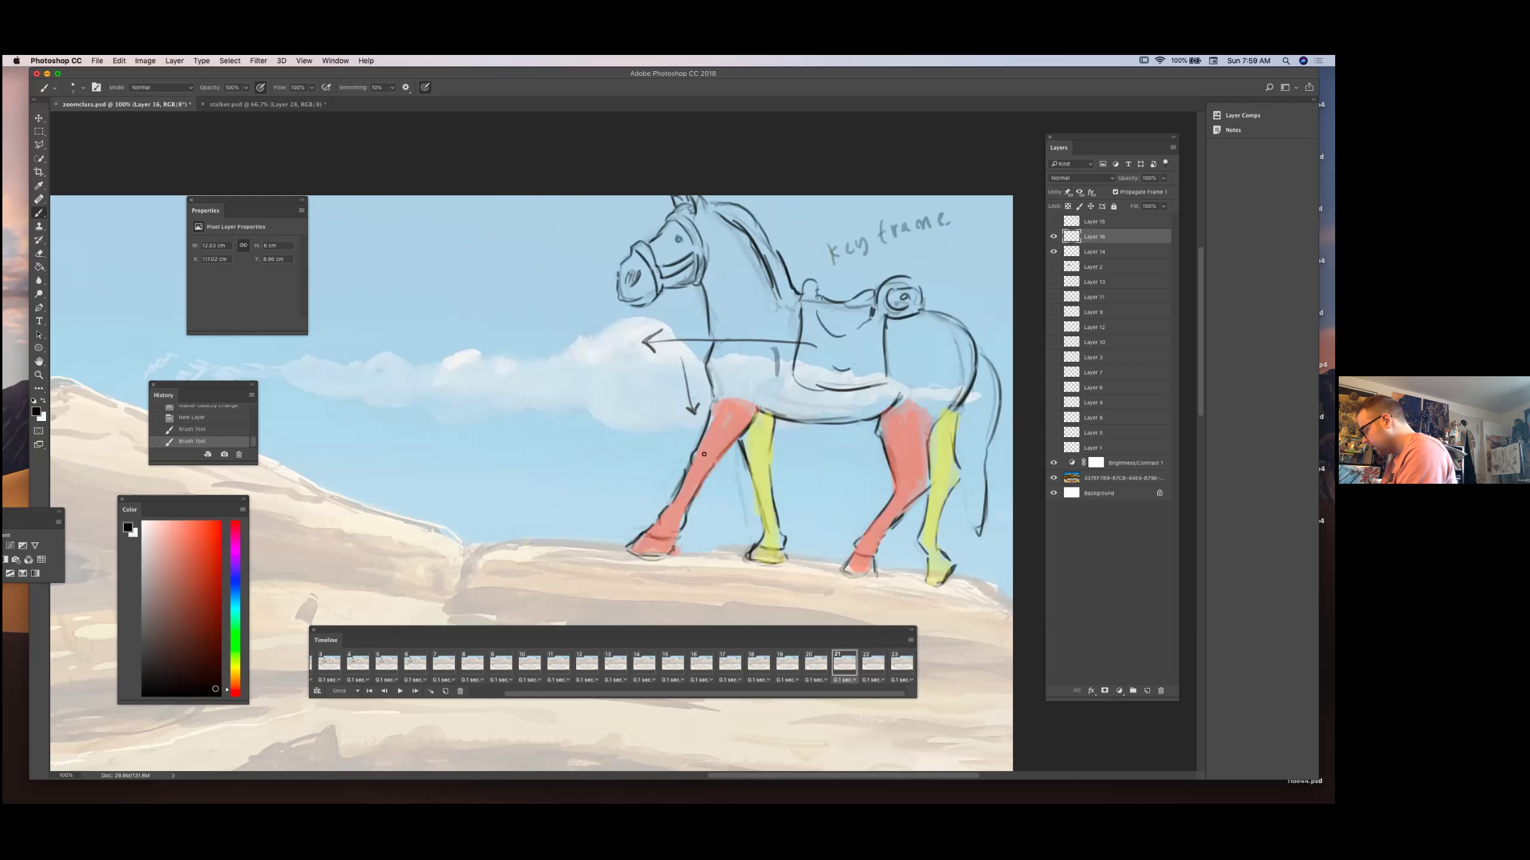
pyautogui.click(873, 663)
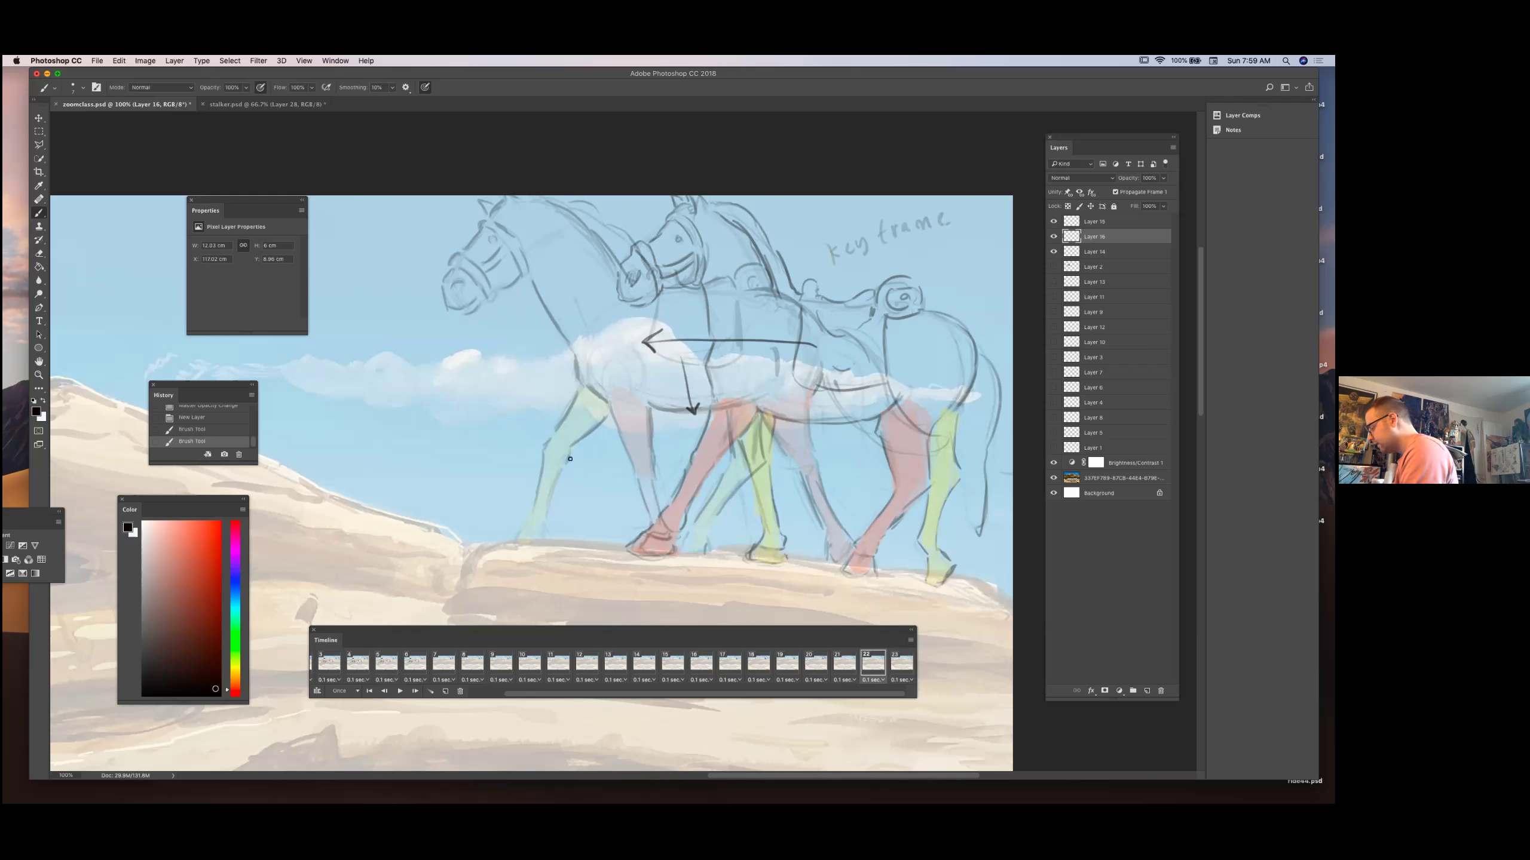
pyautogui.click(902, 662)
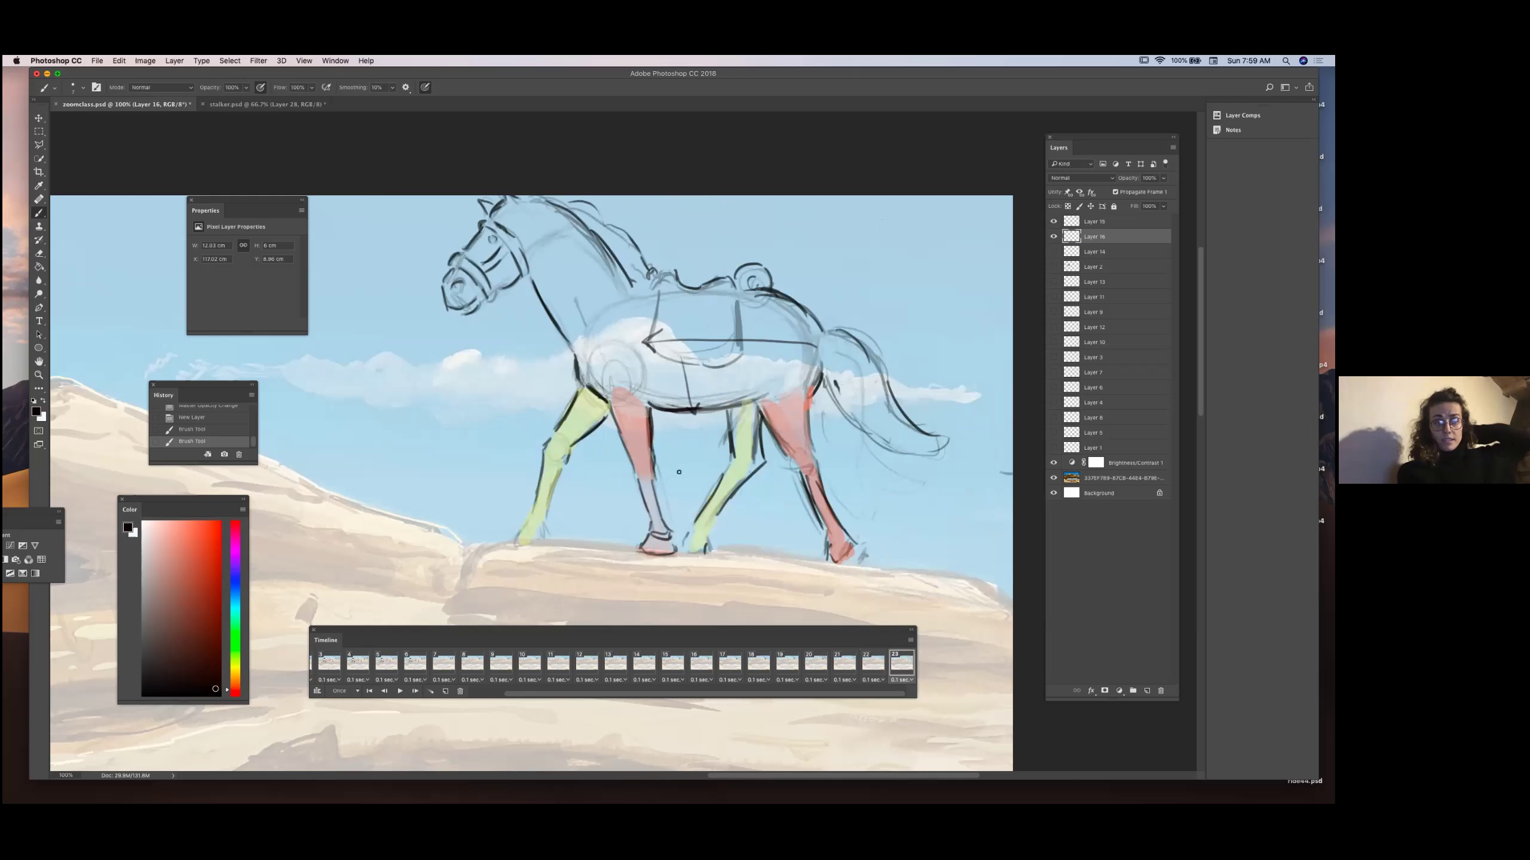
pyautogui.click(850, 665)
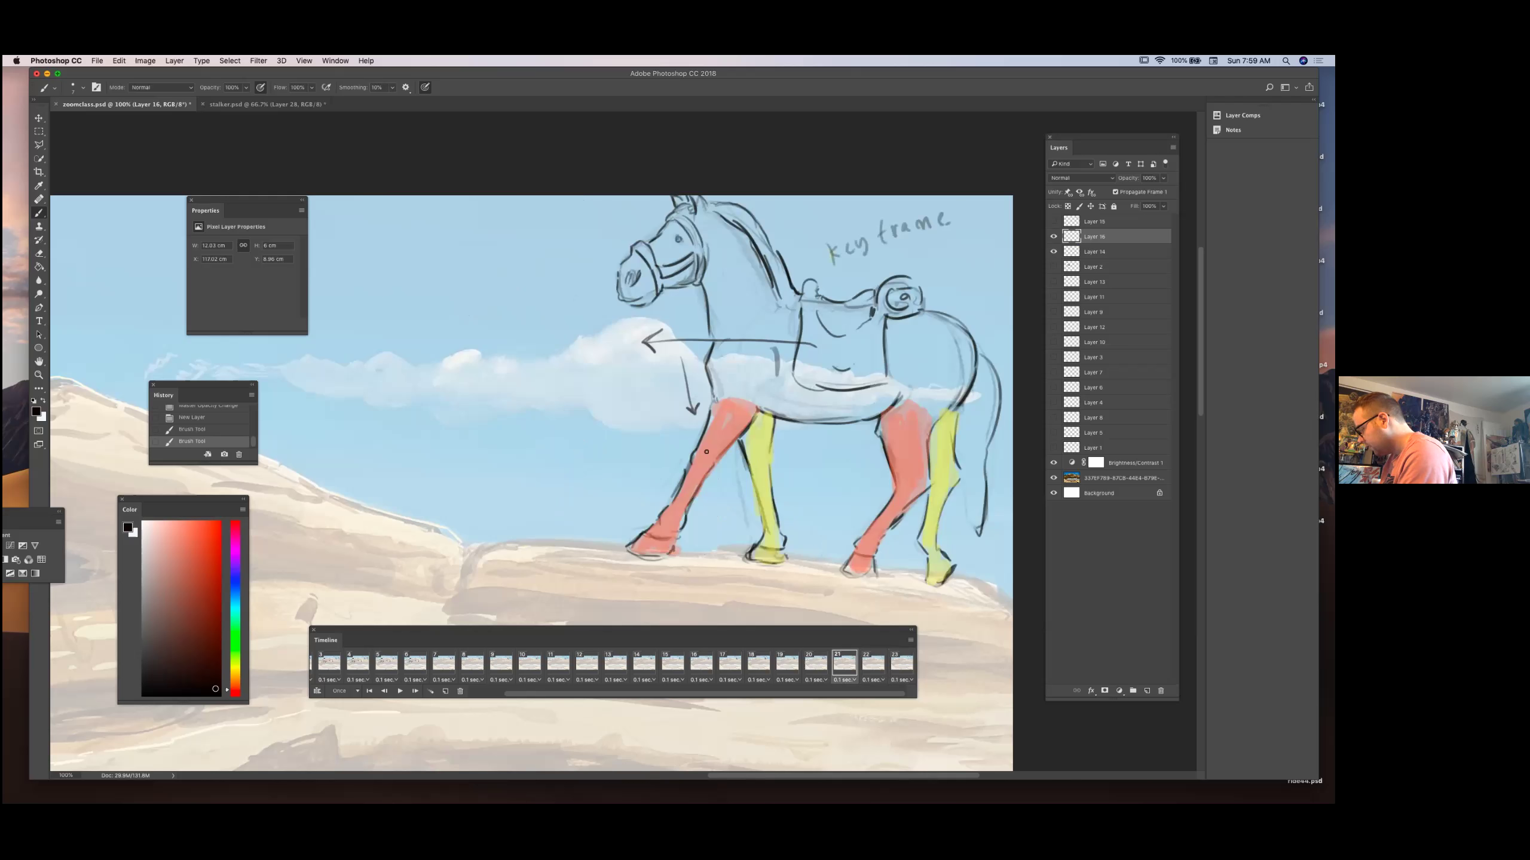
# Sketch the in-between front leg in black on Layer 16 in frame 22, with a nearly vertical shape, knee and hoof.
pyautogui.click(872, 663)
pyautogui.moveTo(661, 410)
pyautogui.mouseDown()
pyautogui.moveTo(663, 469)
pyautogui.moveTo(684, 450)
pyautogui.moveTo(665, 476)
pyautogui.moveTo(671, 457)
pyautogui.mouseUp()
pyautogui.moveTo(658, 479)
pyautogui.mouseDown()
pyautogui.moveTo(657, 525)
pyautogui.moveTo(673, 516)
pyautogui.moveTo(640, 550)
pyautogui.moveTo(678, 549)
pyautogui.moveTo(663, 552)
pyautogui.mouseUp()
pyautogui.moveTo(659, 411)
pyautogui.mouseDown()
pyautogui.moveTo(662, 451)
pyautogui.moveTo(661, 435)
pyautogui.moveTo(682, 459)
pyautogui.moveTo(654, 462)
pyautogui.mouseUp()
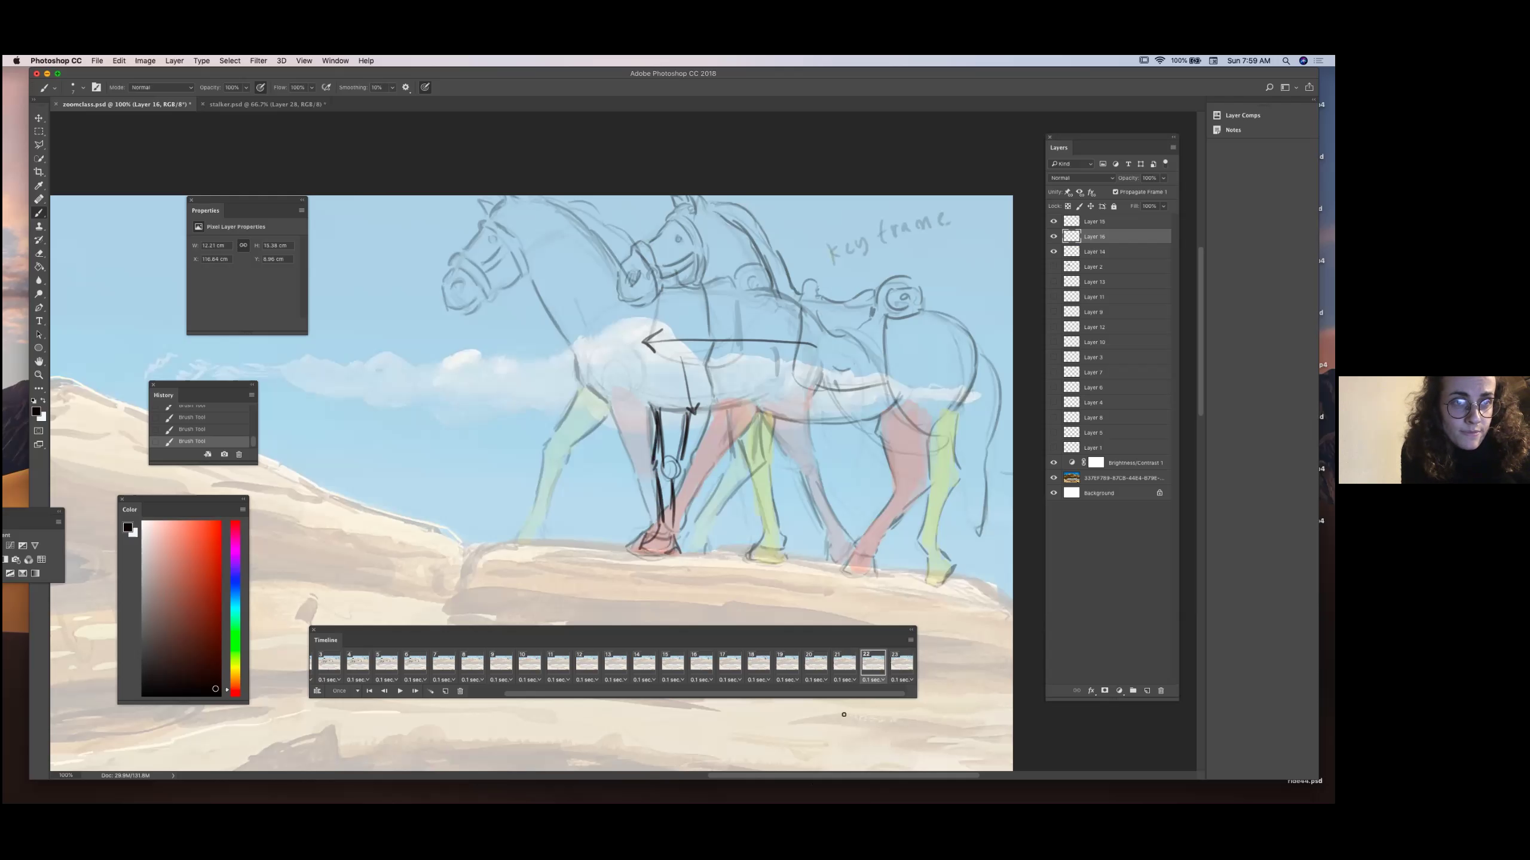
# Choose red with a 27 px brush at reduced opacity and fill the in-between front leg on Layer 16.
pyautogui.click(207, 525)
pyautogui.click(83, 87)
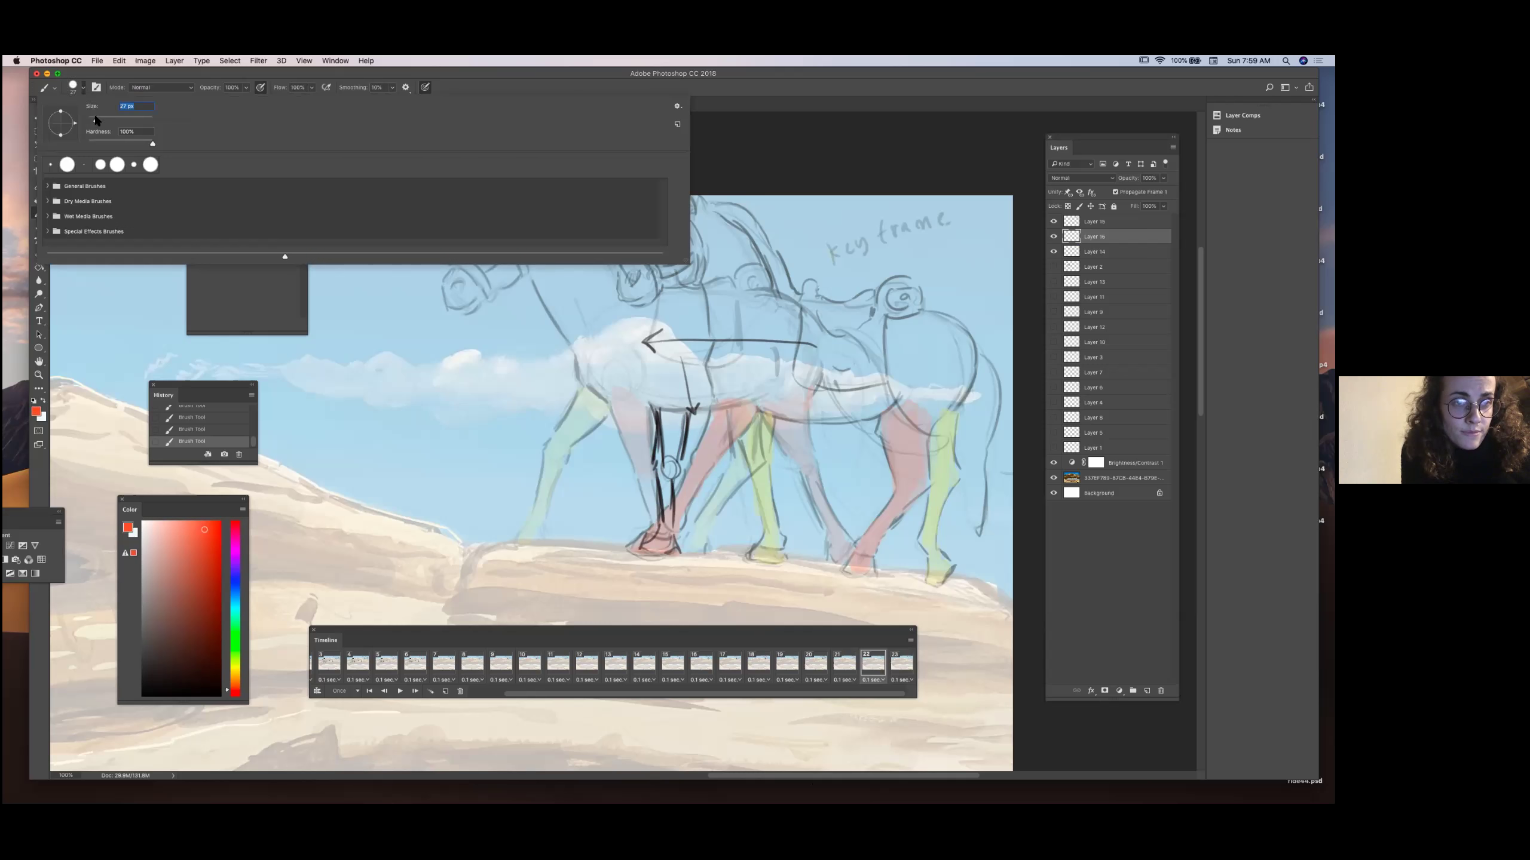
pyautogui.click(260, 87)
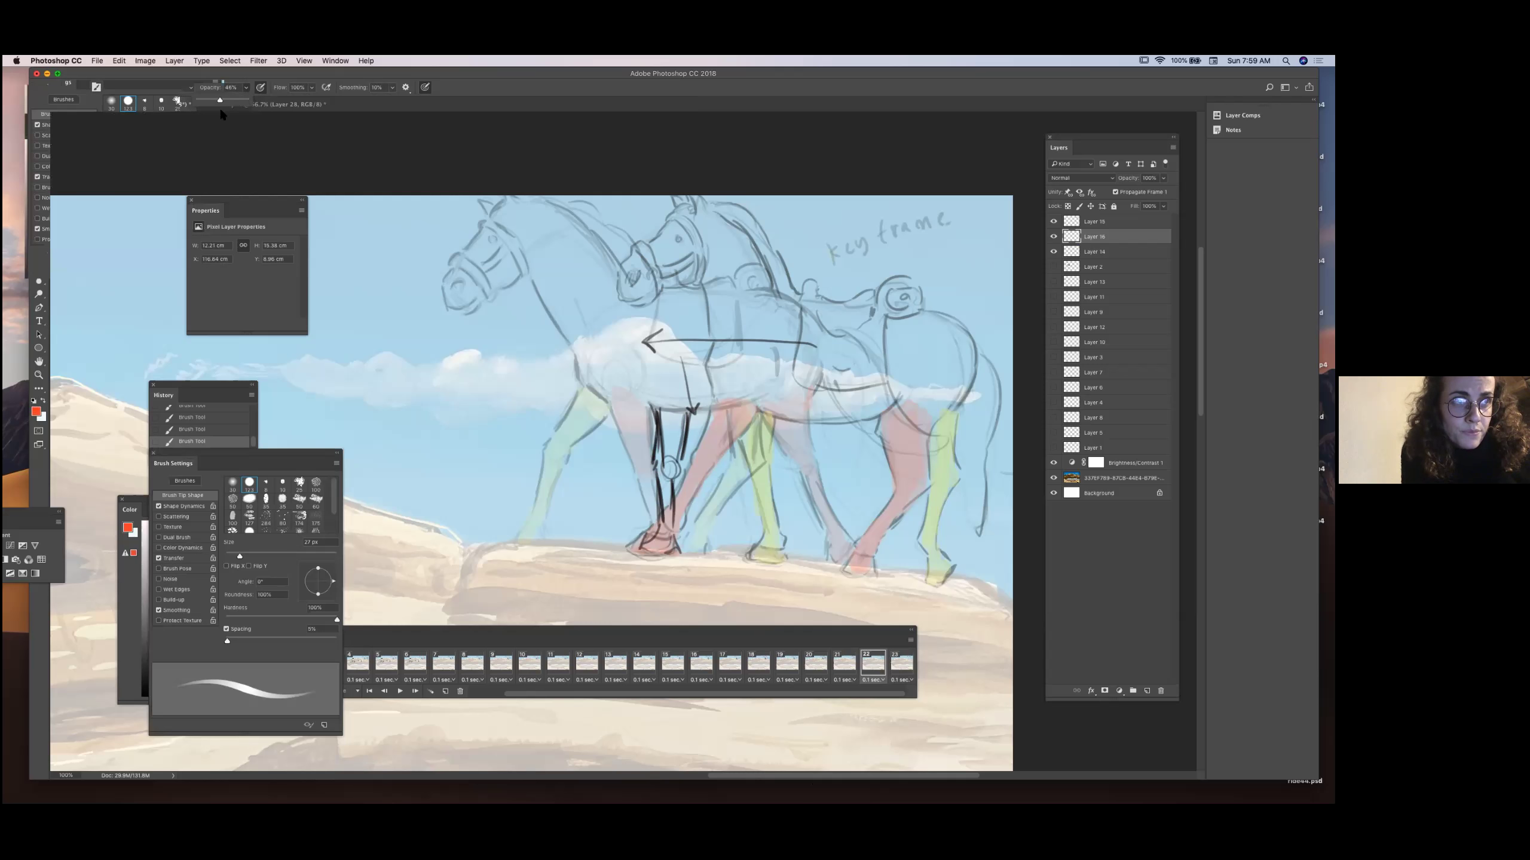
pyautogui.moveTo(218, 117); pyautogui.dragTo(215, 114)
pyautogui.moveTo(663, 545)
pyautogui.mouseDown()
pyautogui.moveTo(667, 422)
pyautogui.moveTo(668, 449)
pyautogui.moveTo(681, 414)
pyautogui.moveTo(652, 544)
pyautogui.moveTo(667, 549)
pyautogui.moveTo(676, 423)
pyautogui.mouseUp()
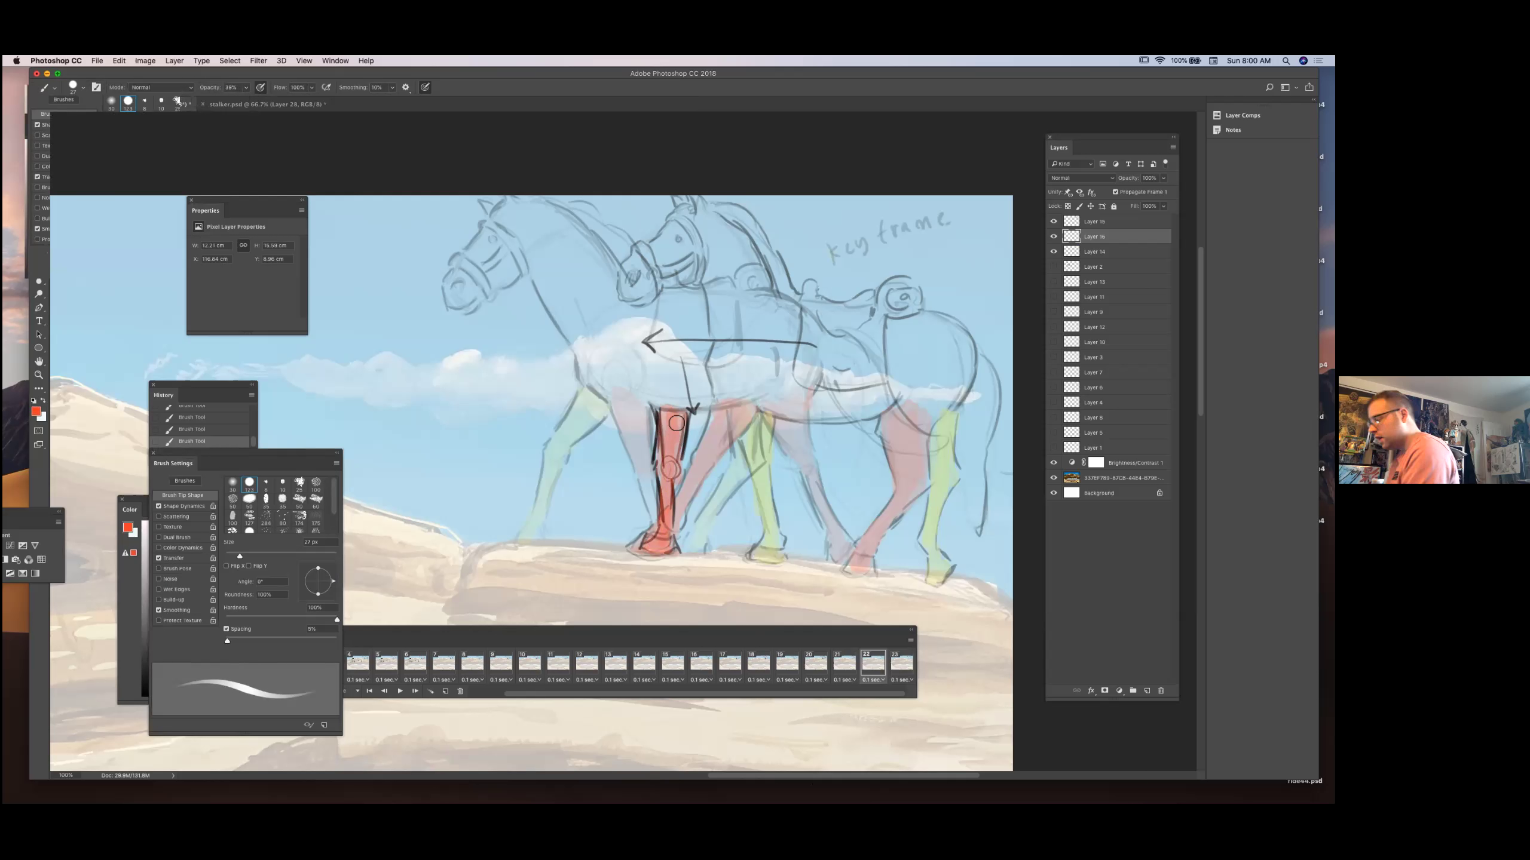
pyautogui.press('F5')
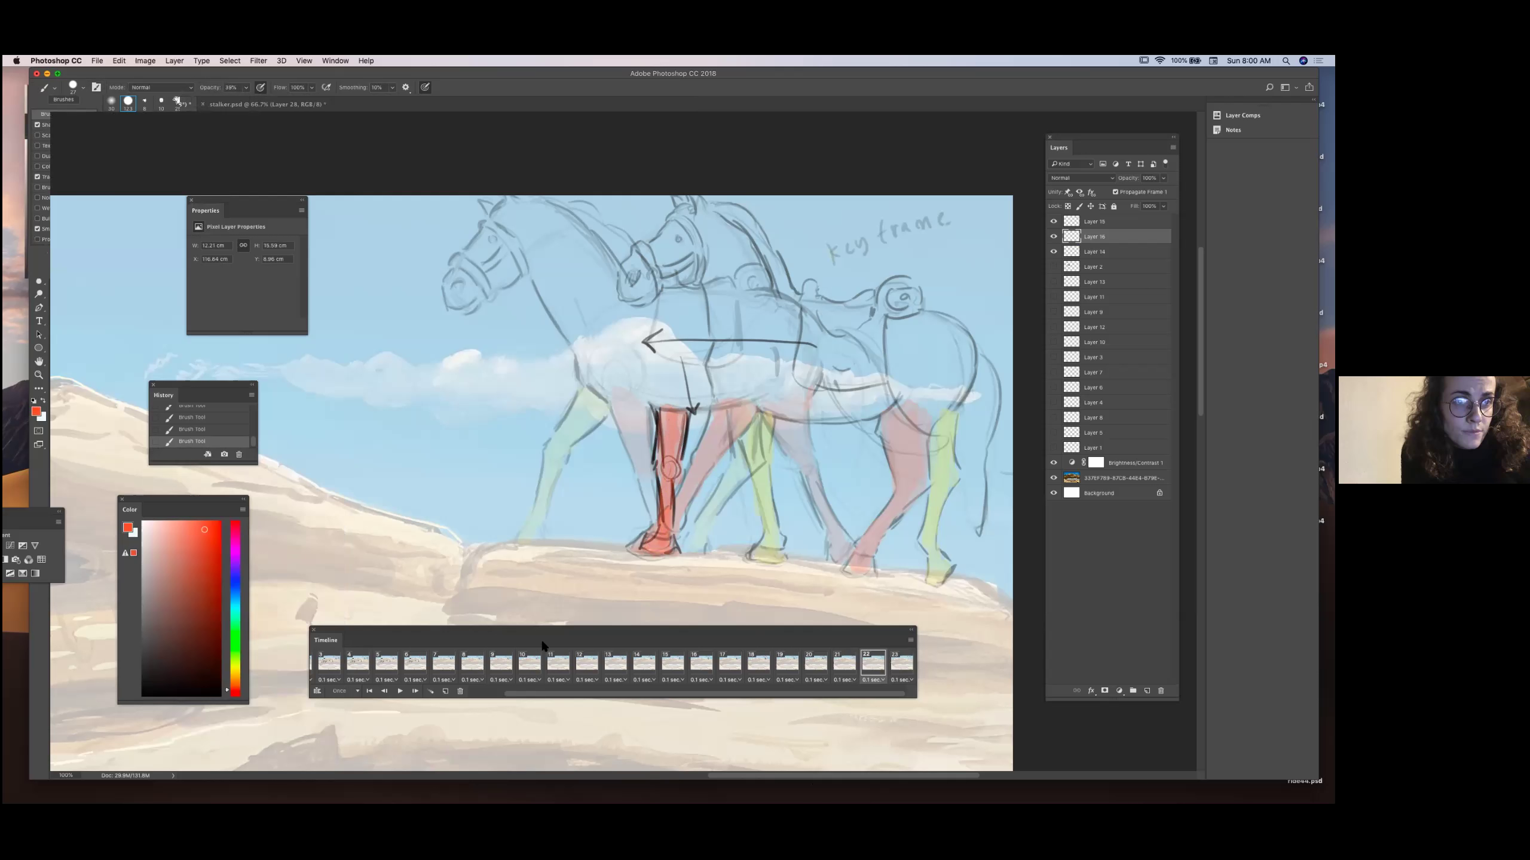
# Switch back to black with a small brush, toggle the visibility of Layers 15 and 14, and check the in-between leg against frame 21.
pyautogui.click(235, 585)
pyautogui.click(214, 691)
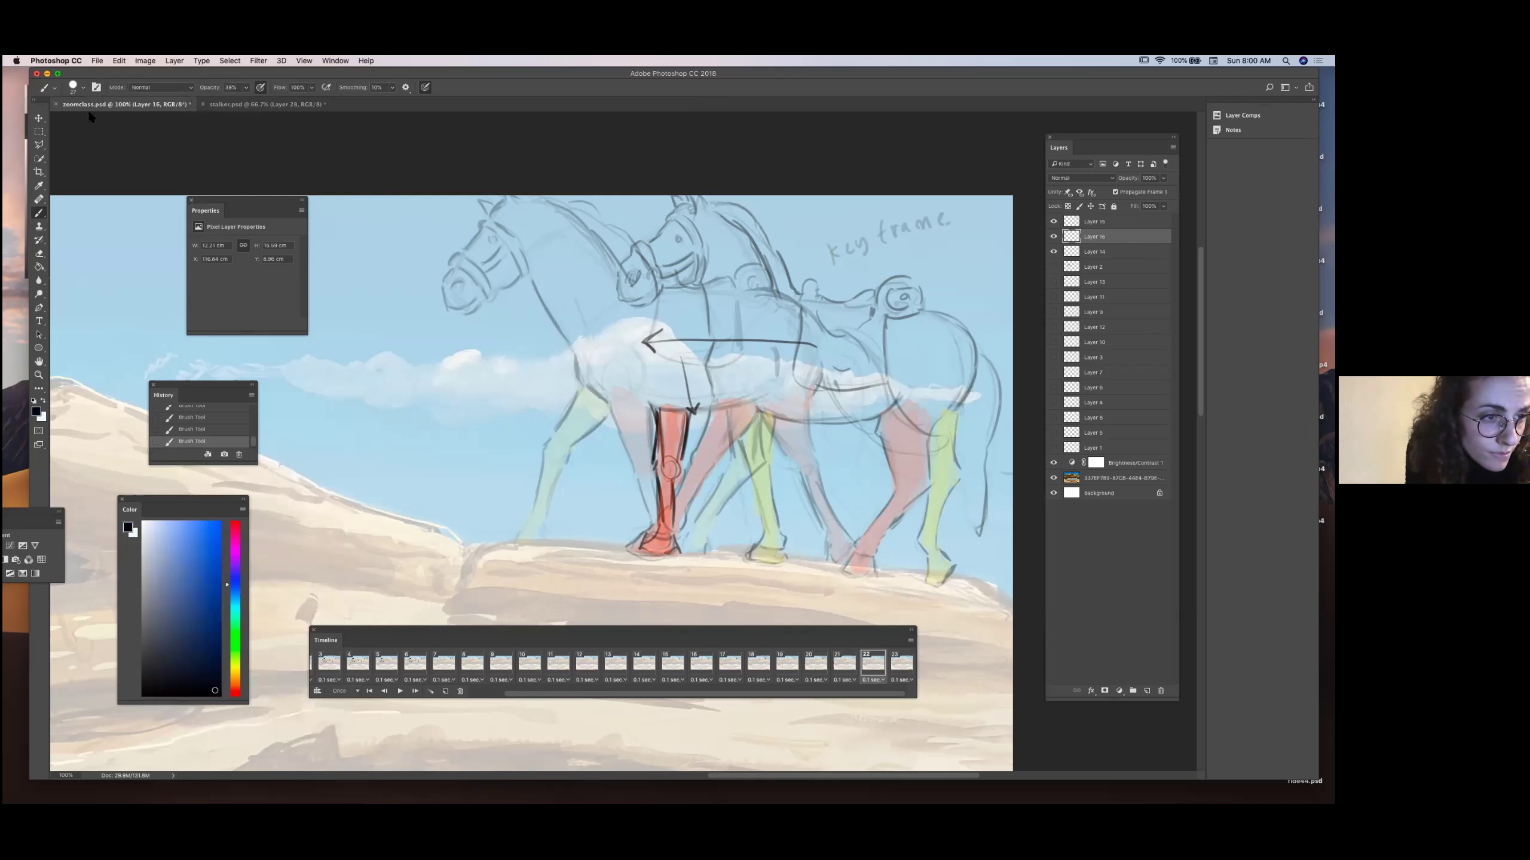
pyautogui.click(83, 87)
pyautogui.moveTo(95, 120); pyautogui.dragTo(91, 120)
pyautogui.click(96, 86)
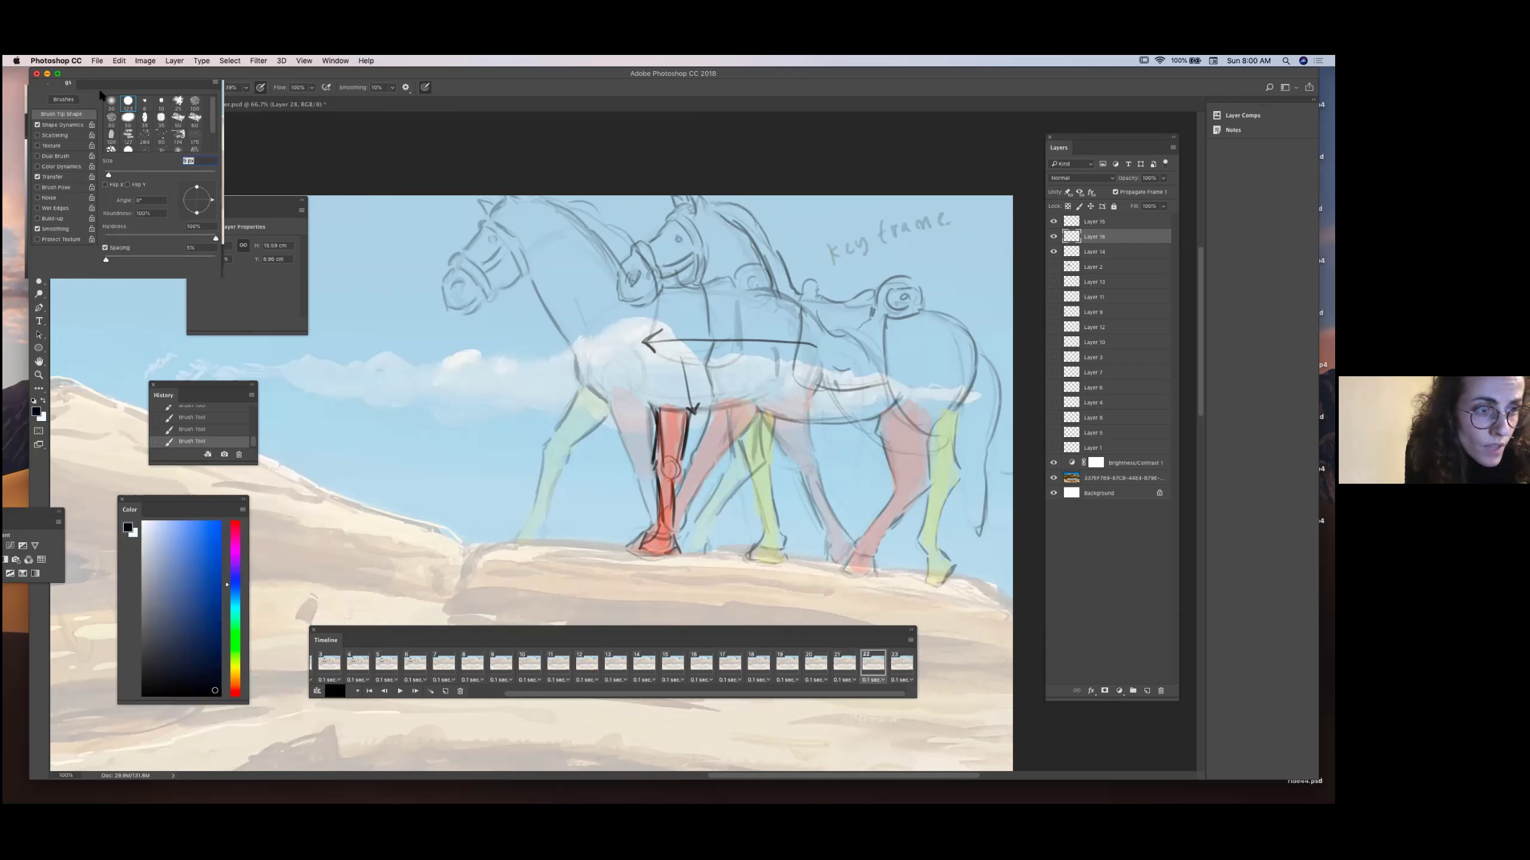
pyautogui.click(1053, 221)
pyautogui.click(1053, 252)
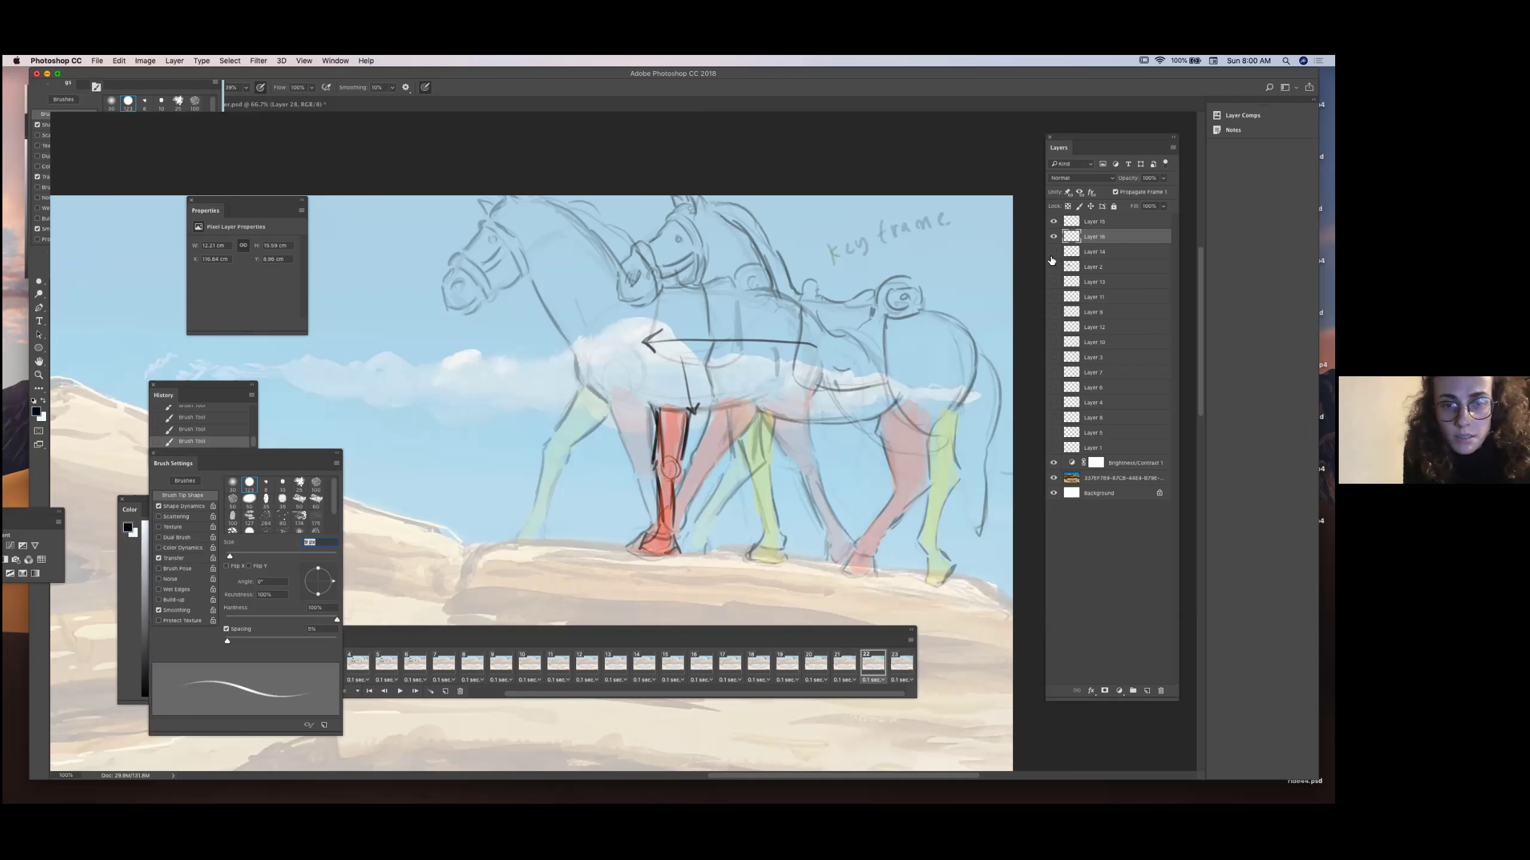
pyautogui.click(844, 665)
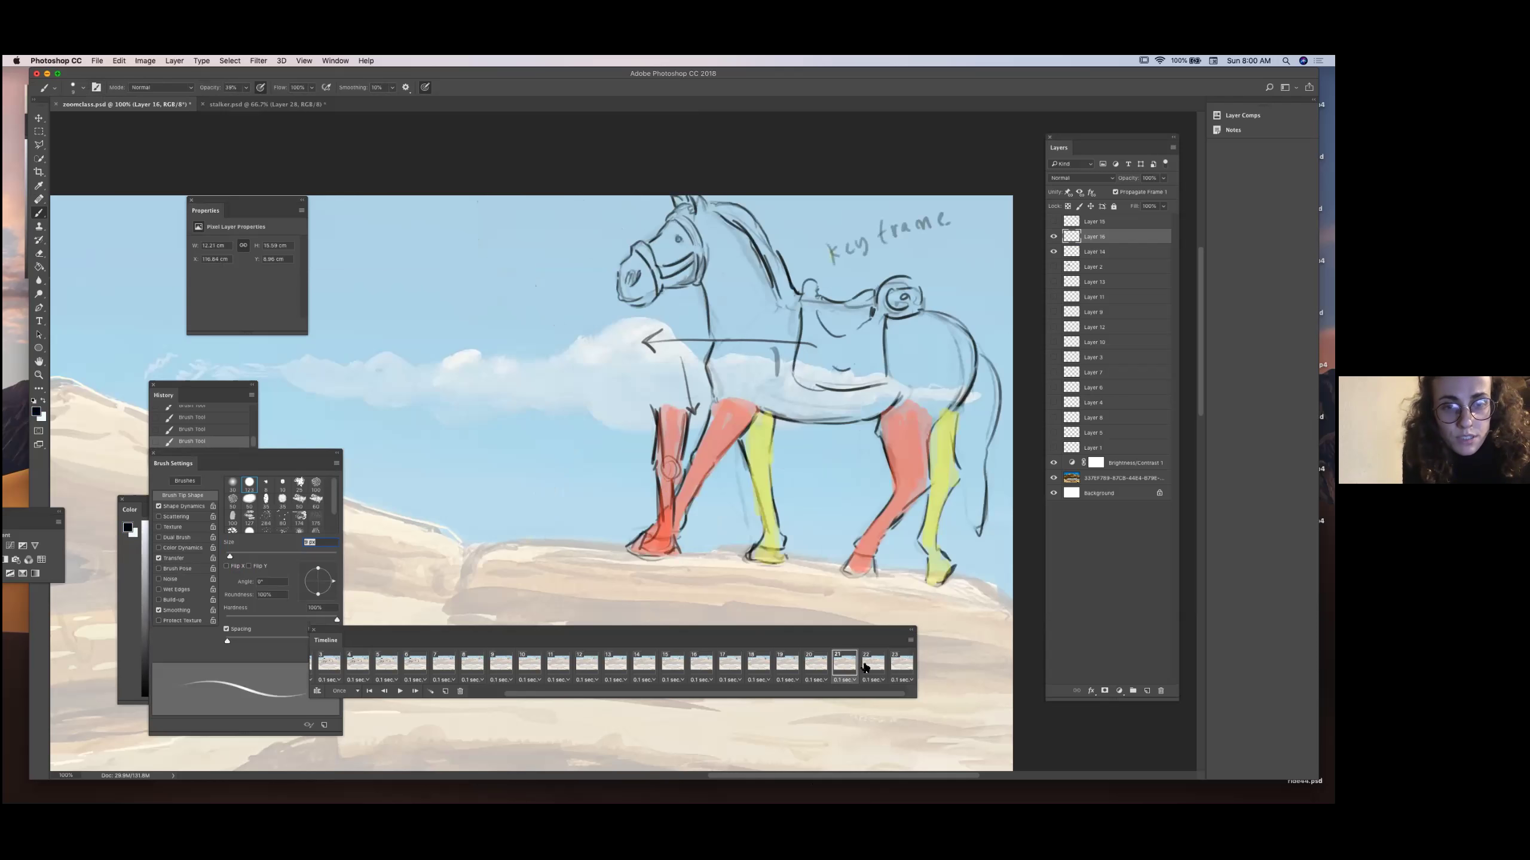
# Play back the animation with the Brush Settings moved aside, and hide Layer 14 in frame 22.
pyautogui.moveTo(199, 463); pyautogui.dragTo(115, 269)
pyautogui.click(400, 691)
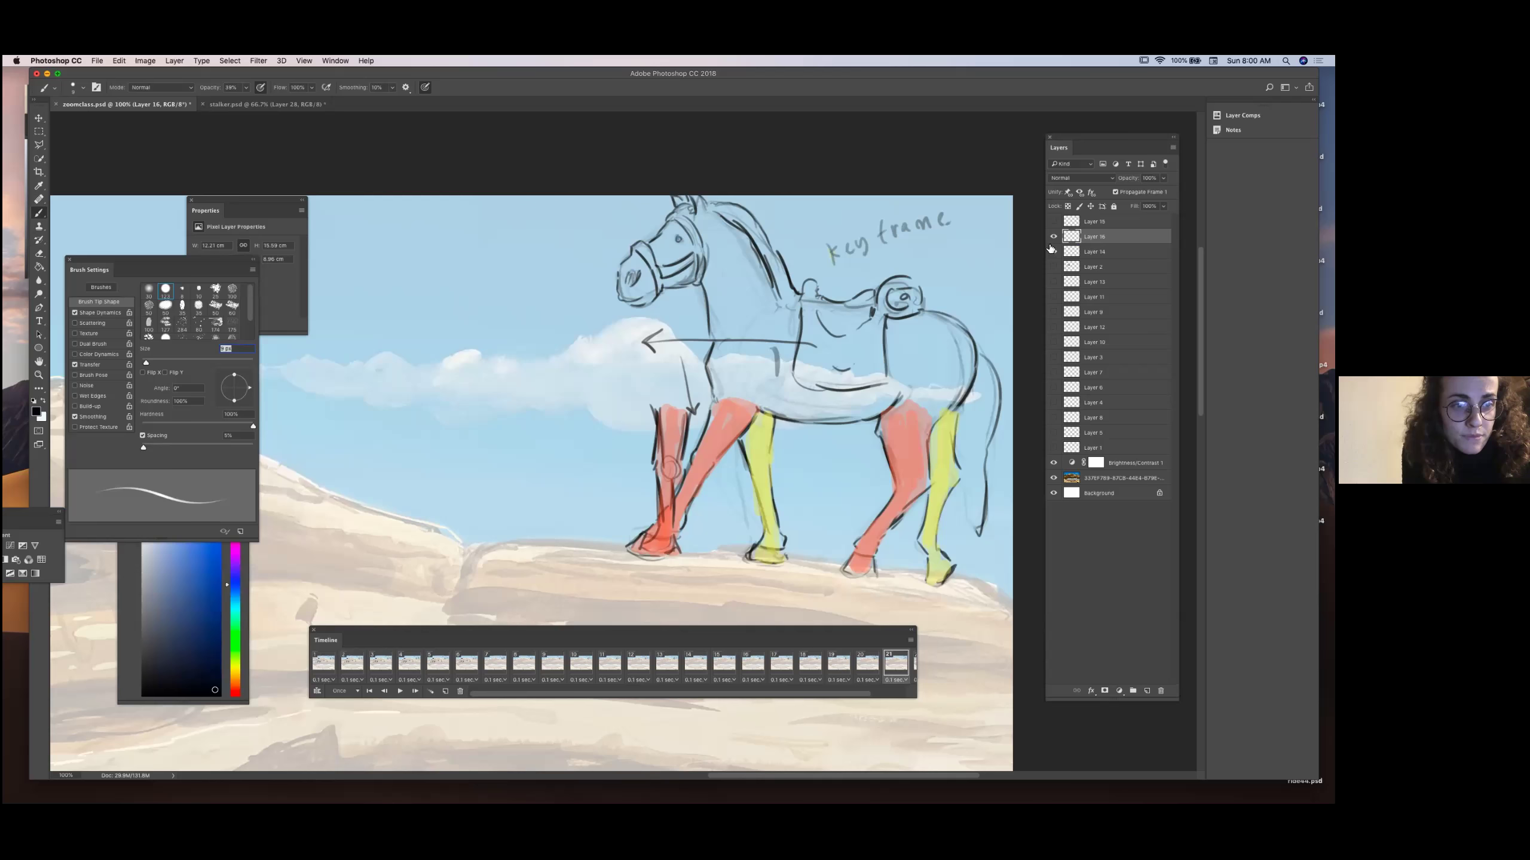
pyautogui.click(1052, 238)
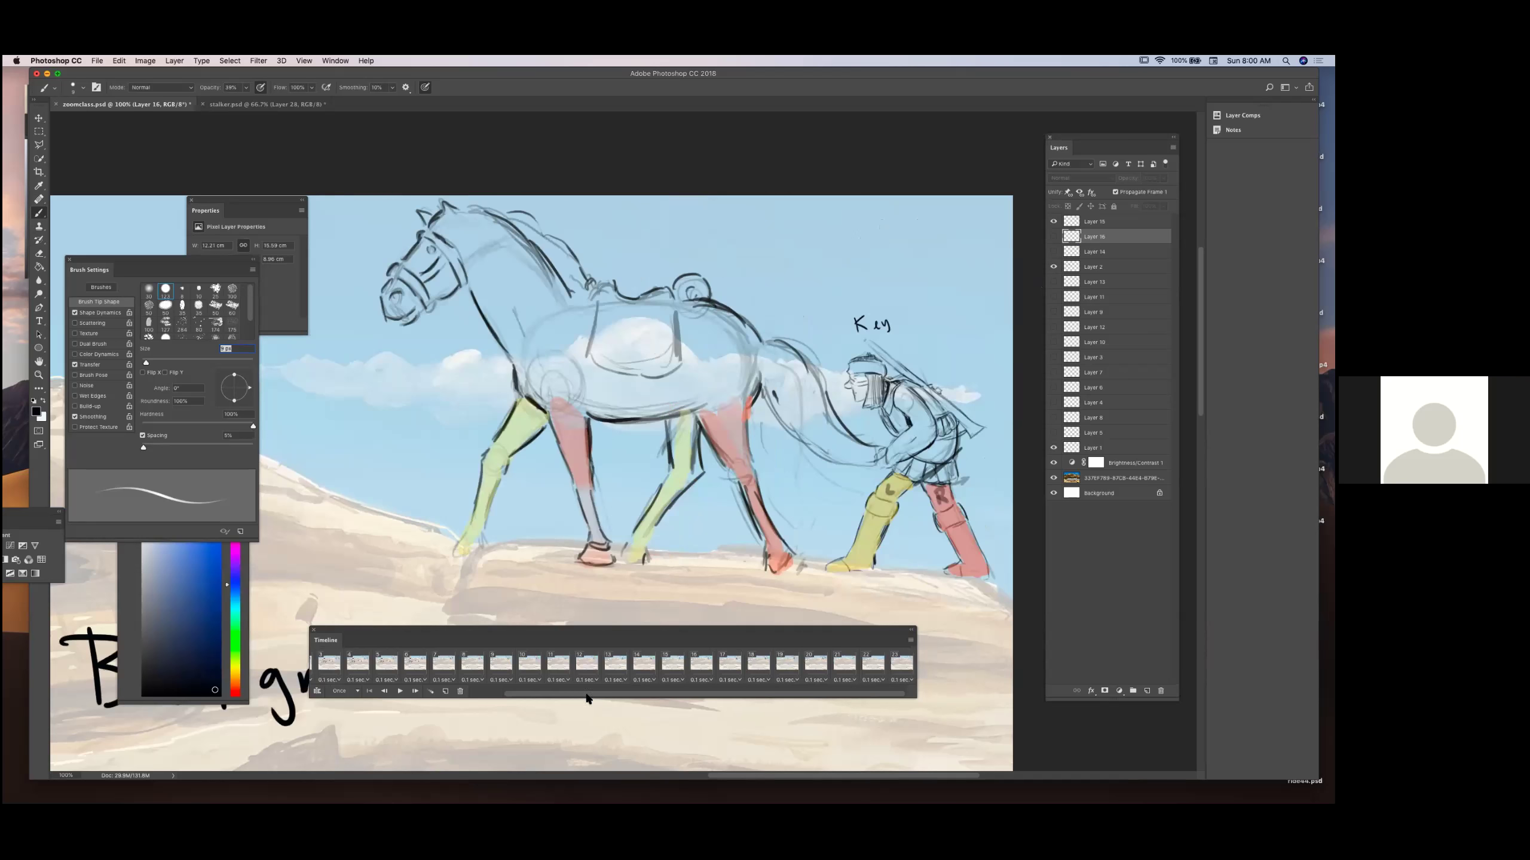
# Flip between frames 21, 22 and 23 to compare the in-between front leg with the neighbouring poses.
pyautogui.click(899, 673)
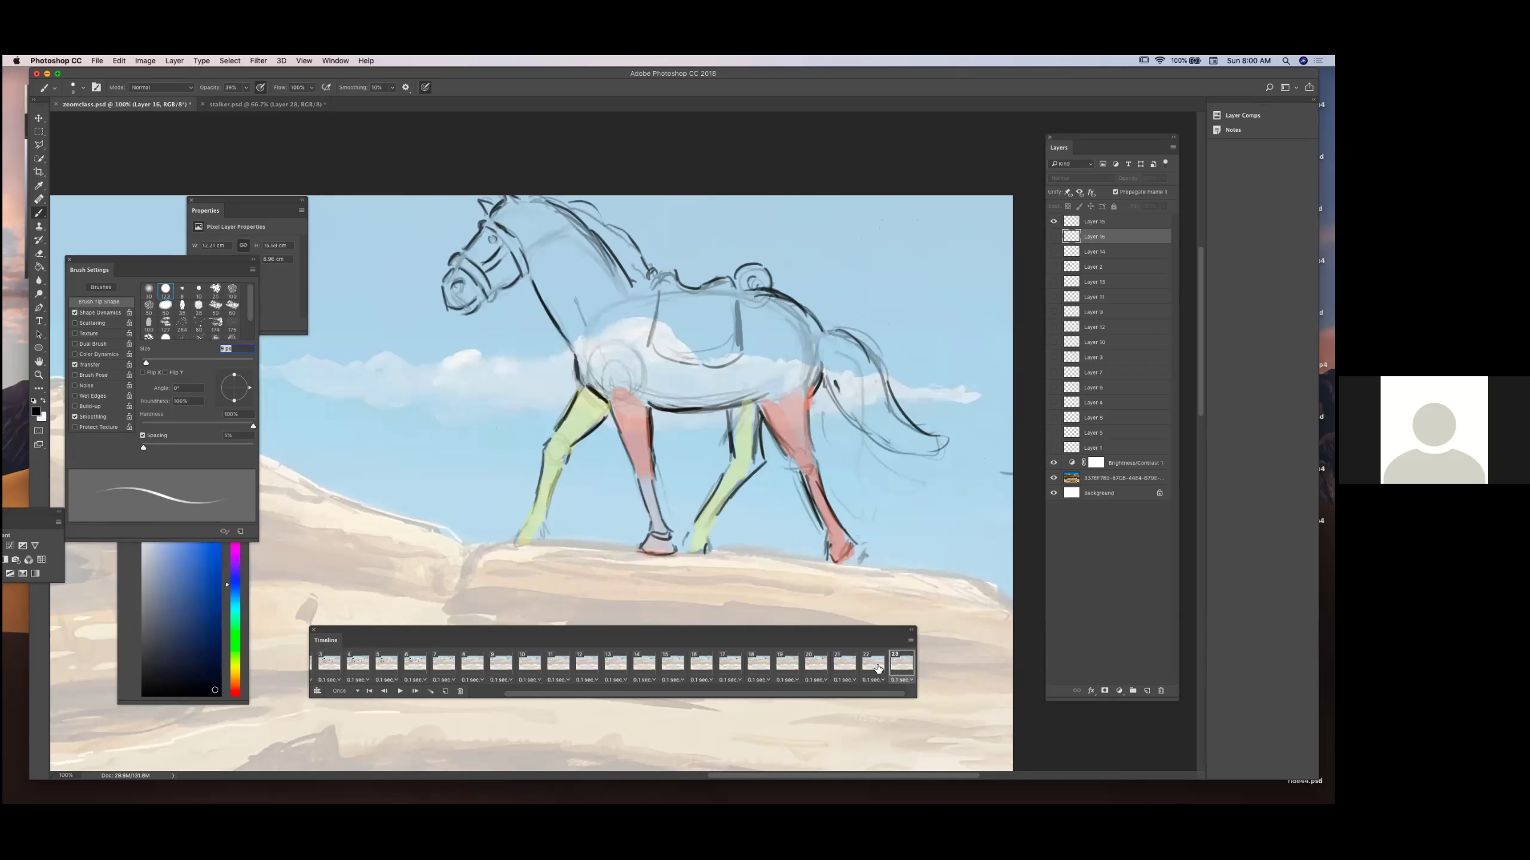
pyautogui.click(876, 664)
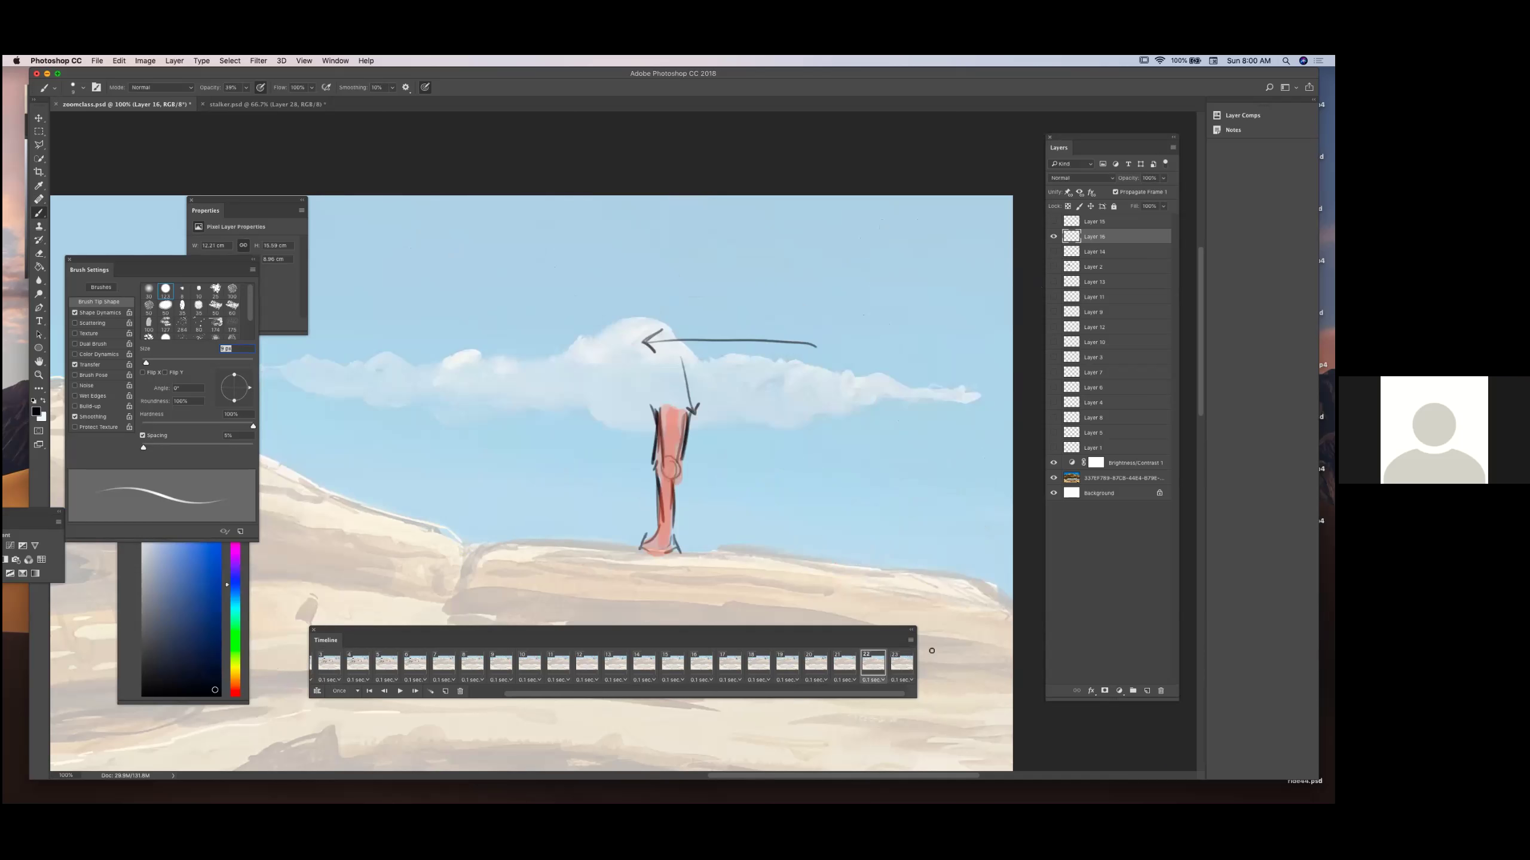
pyautogui.click(847, 666)
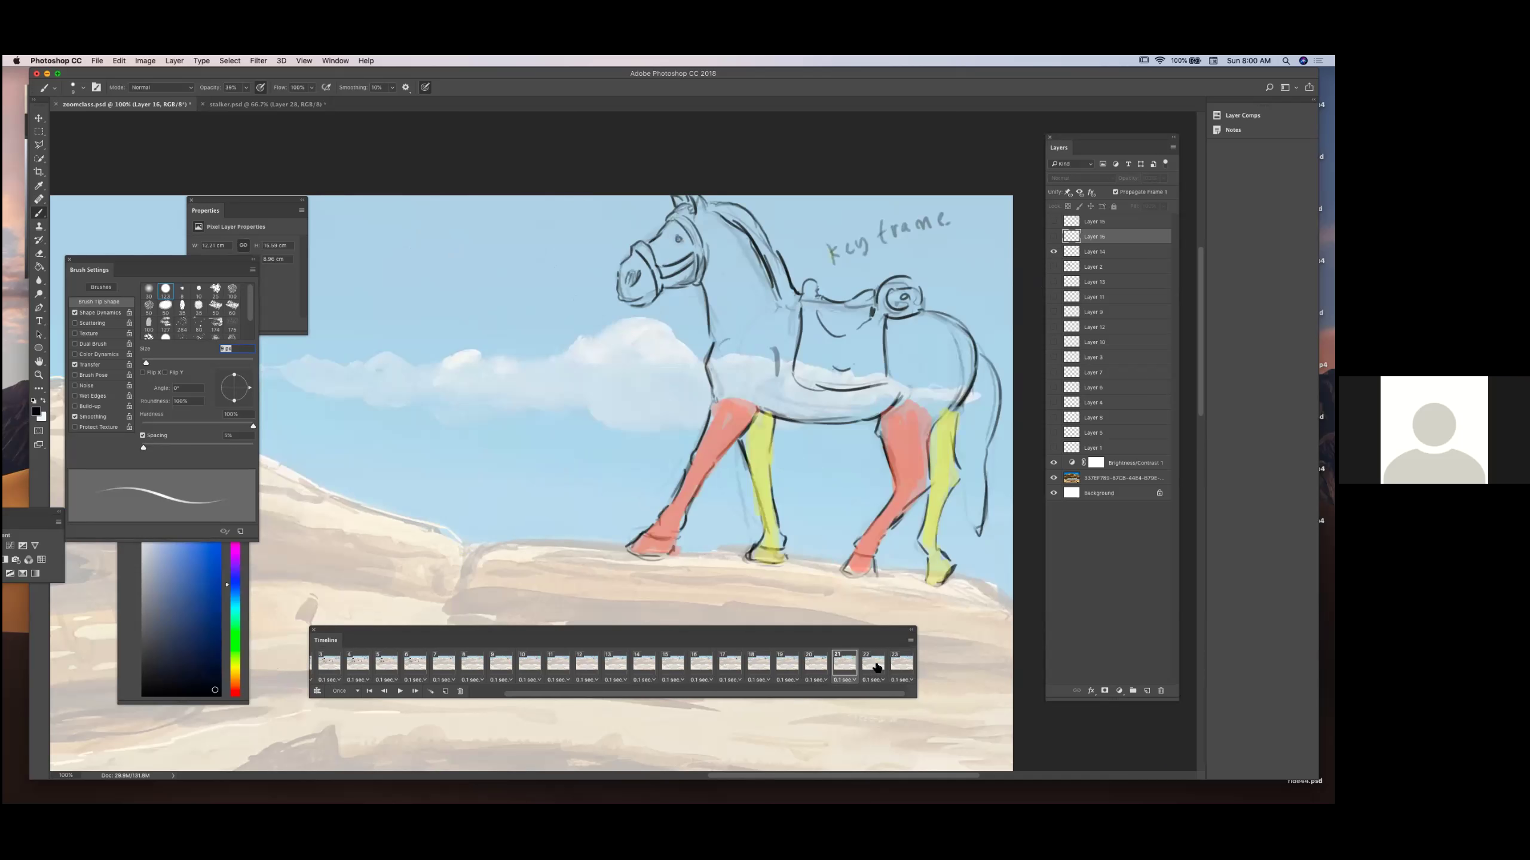
pyautogui.click(876, 667)
pyautogui.click(891, 670)
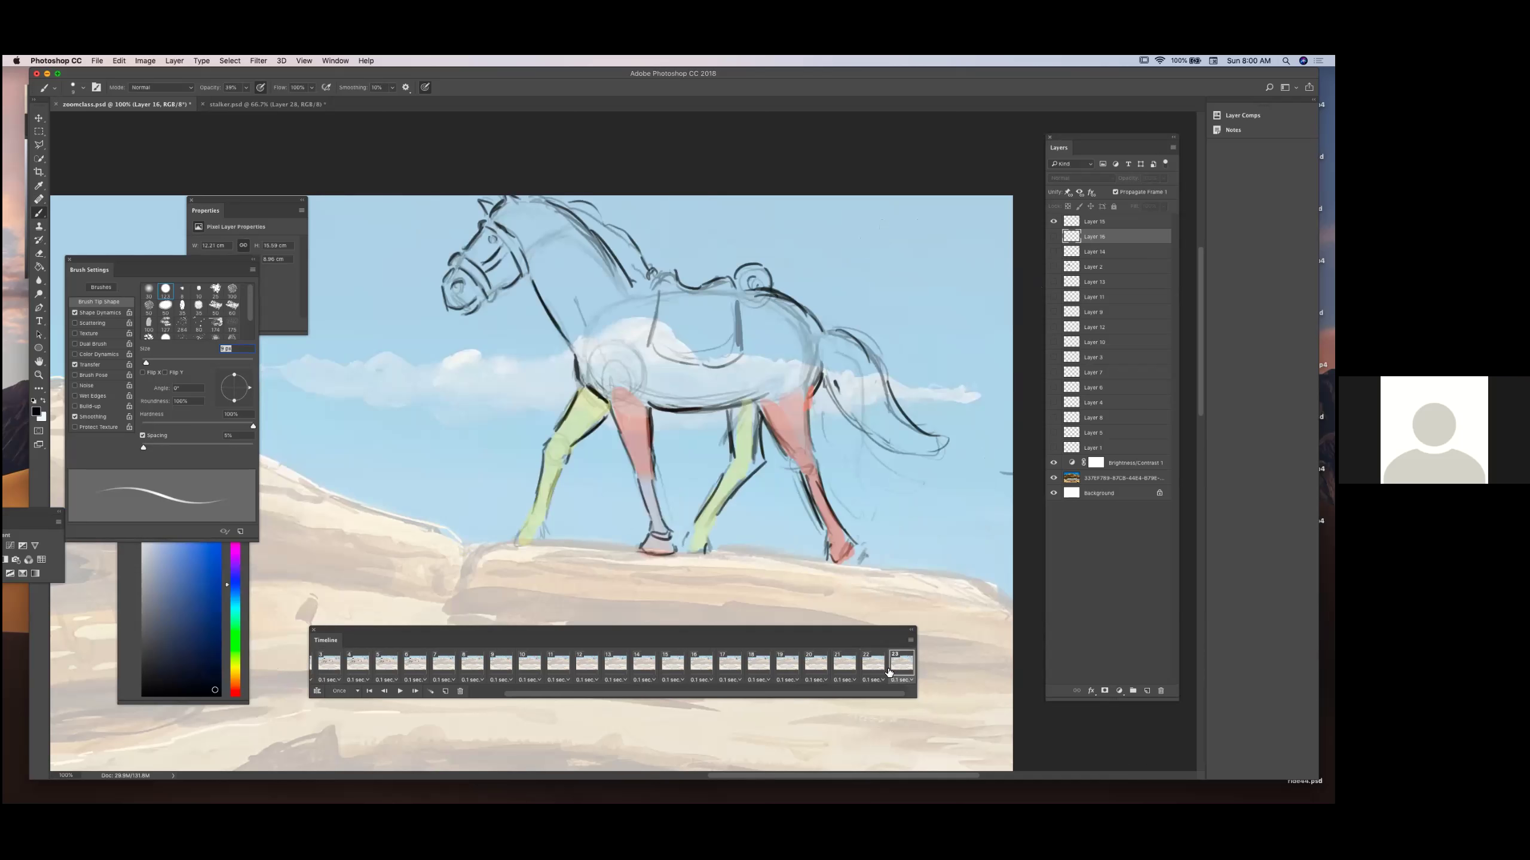
pyautogui.click(871, 666)
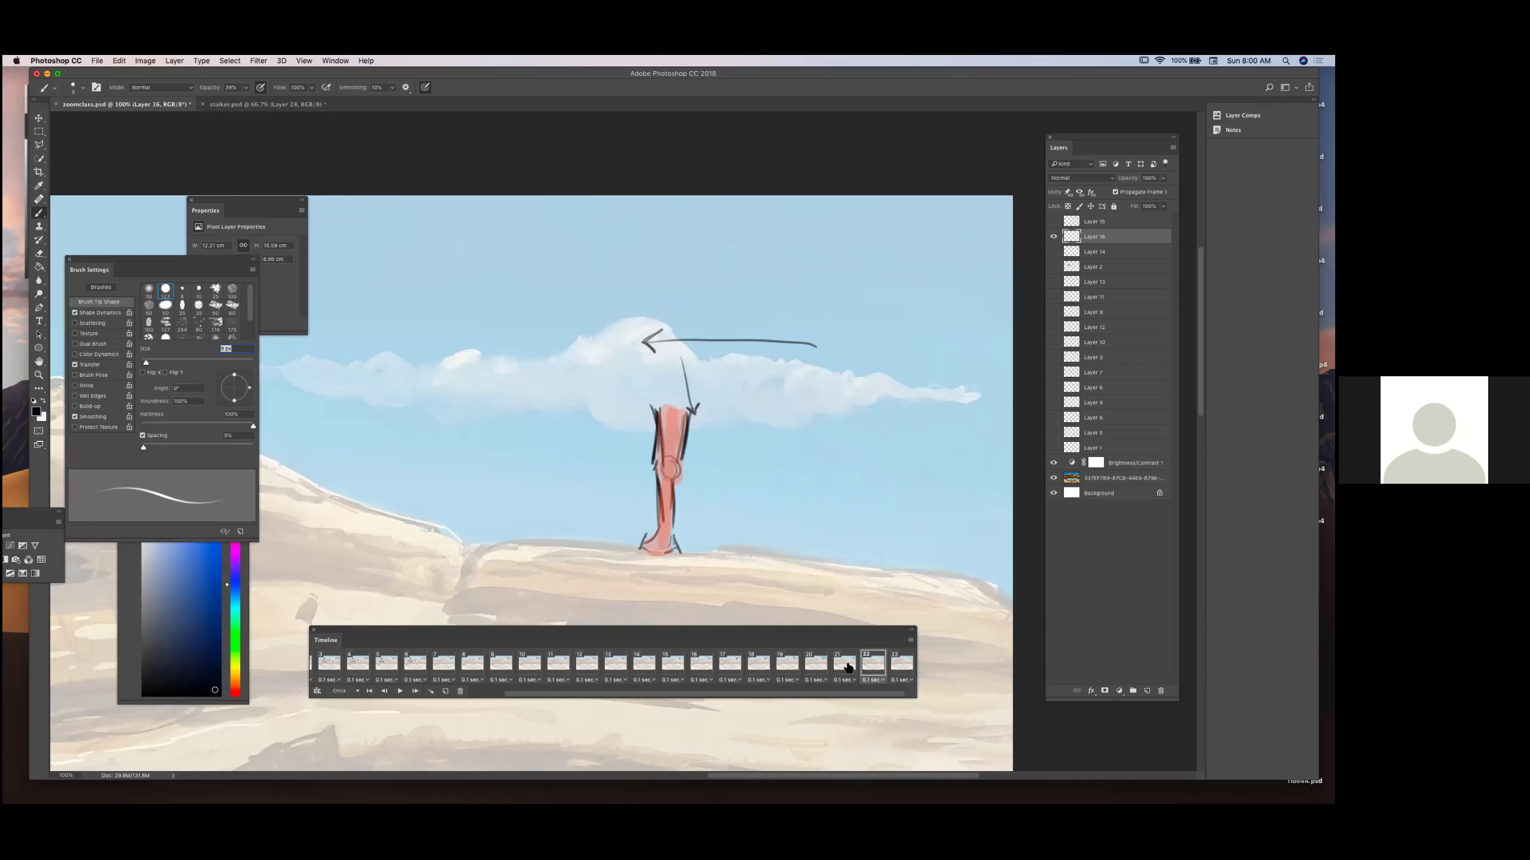
pyautogui.click(846, 666)
pyautogui.click(874, 667)
pyautogui.click(897, 670)
pyautogui.click(867, 668)
pyautogui.click(846, 666)
pyautogui.click(874, 668)
# Fade the in-between front leg on Layer 16 in frame 22 with the Eraser at reduced opacity.
pyautogui.press('e')
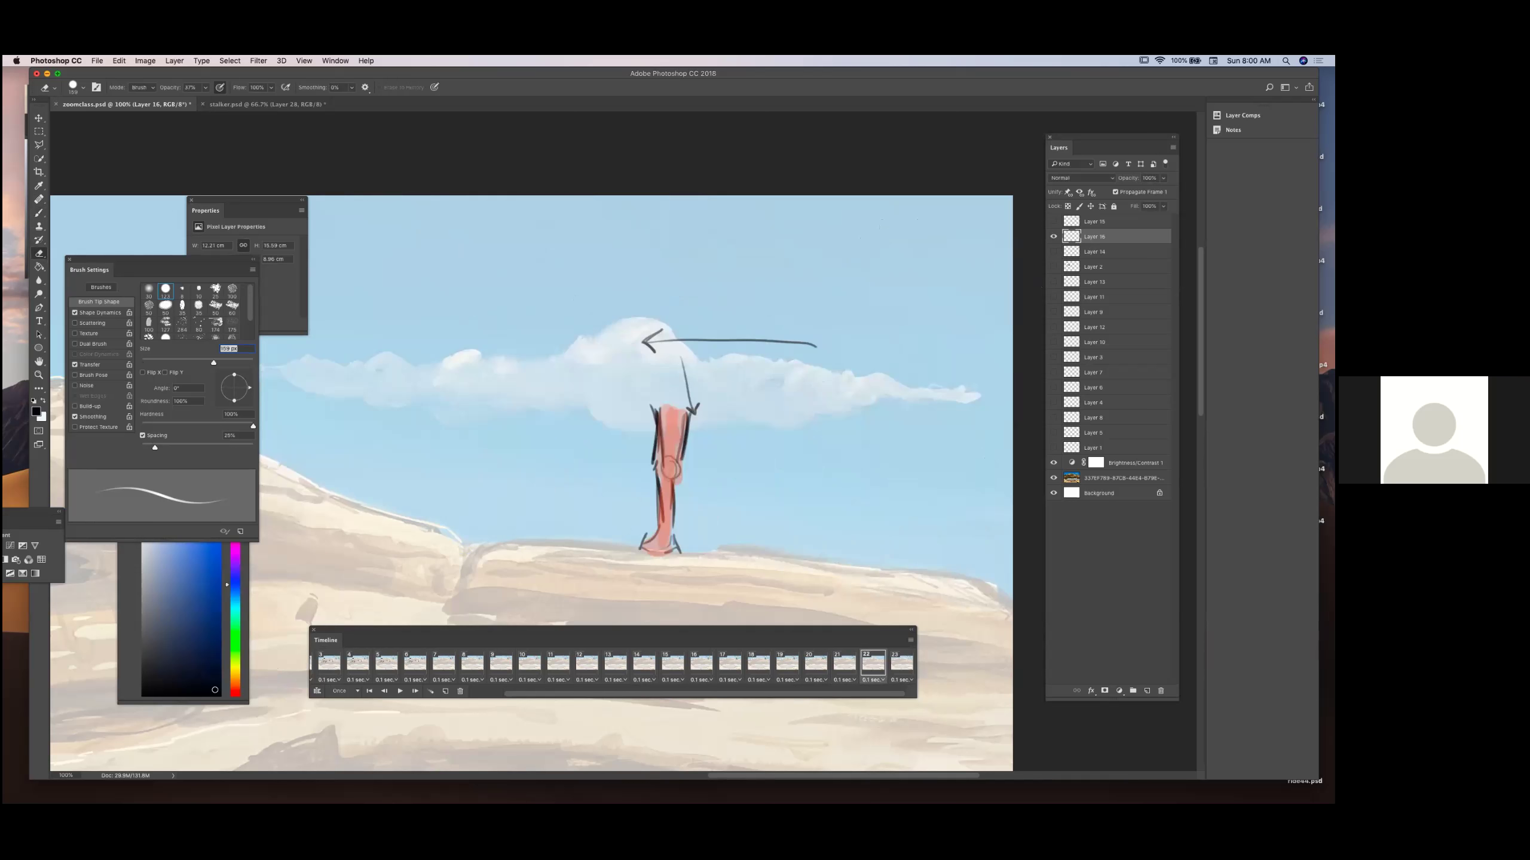
pyautogui.moveTo(673, 420)
pyautogui.mouseDown()
pyautogui.moveTo(676, 403)
pyautogui.moveTo(645, 531)
pyautogui.mouseUp()
pyautogui.press('b')
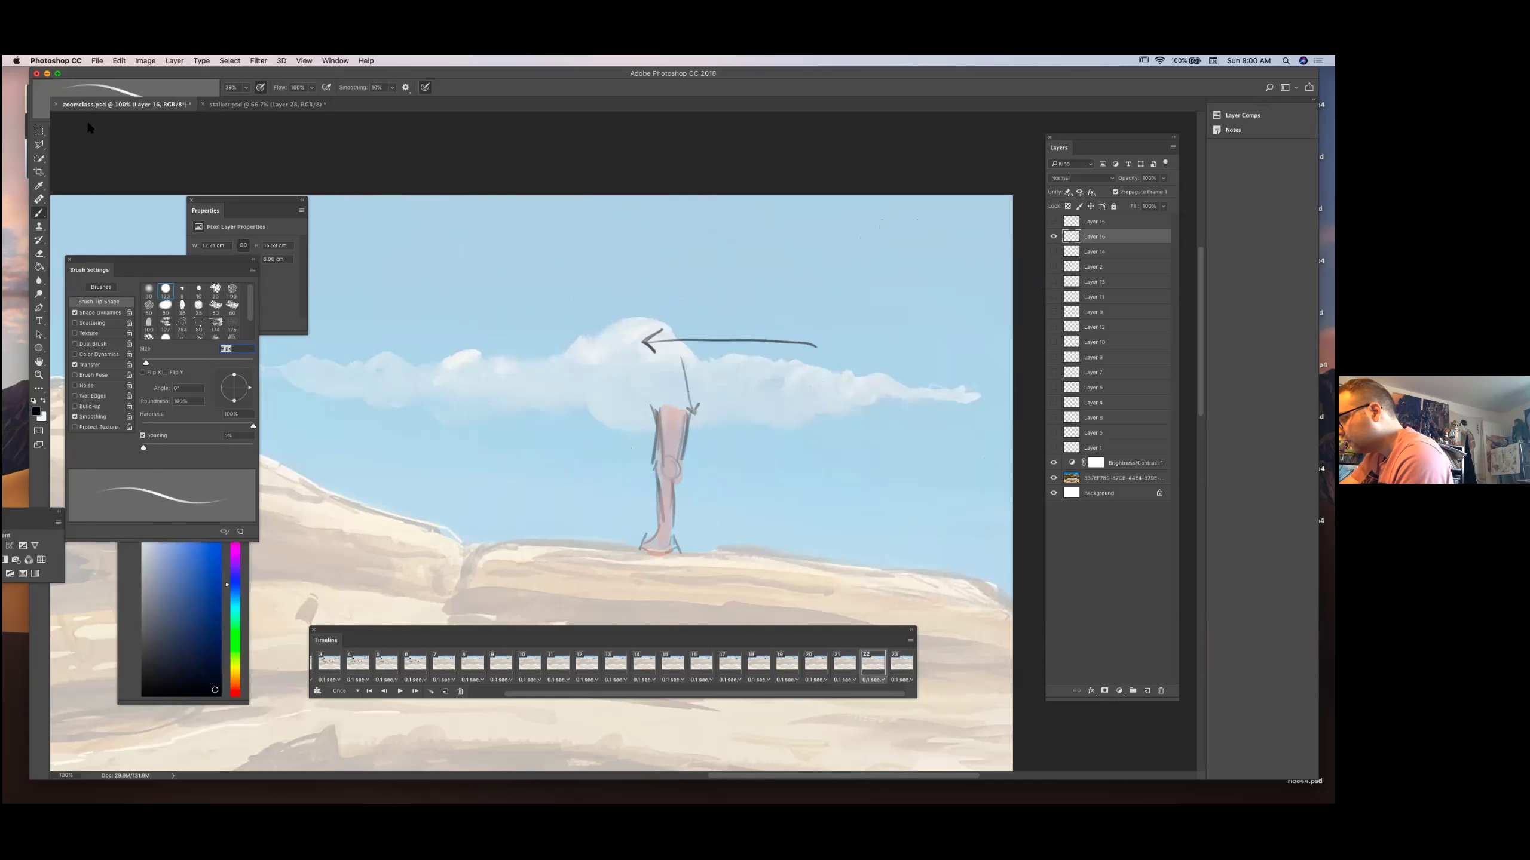
# Set a 7 px black brush at 100% opacity and redraw the front leg's outlines over the faded sketch.
pyautogui.rightClick(86, 119)
pyautogui.moveTo(88, 121); pyautogui.dragTo(85, 120)
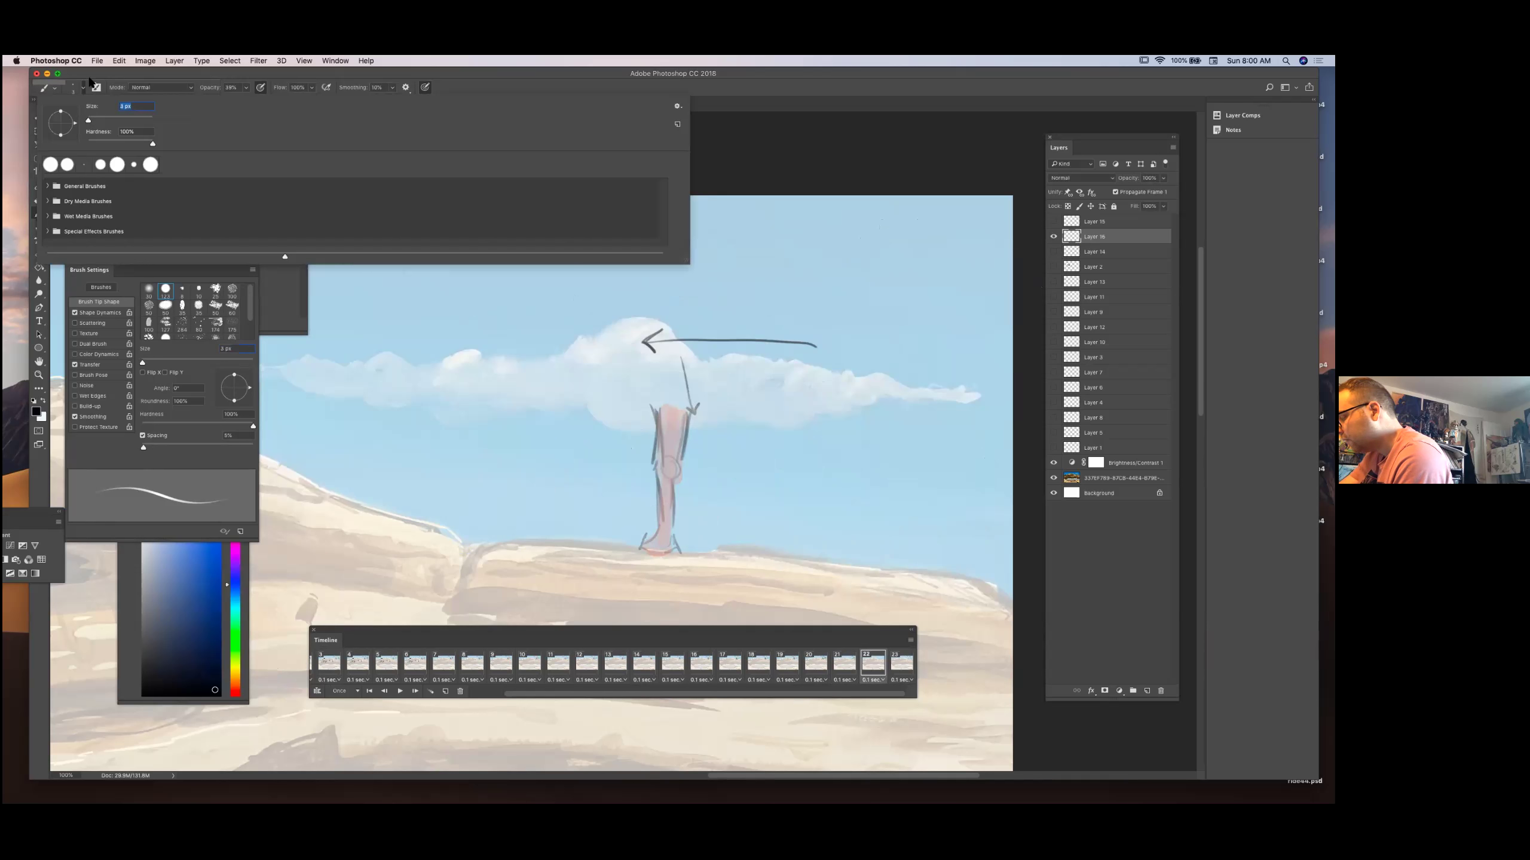
pyautogui.click(297, 149)
pyautogui.press('0')
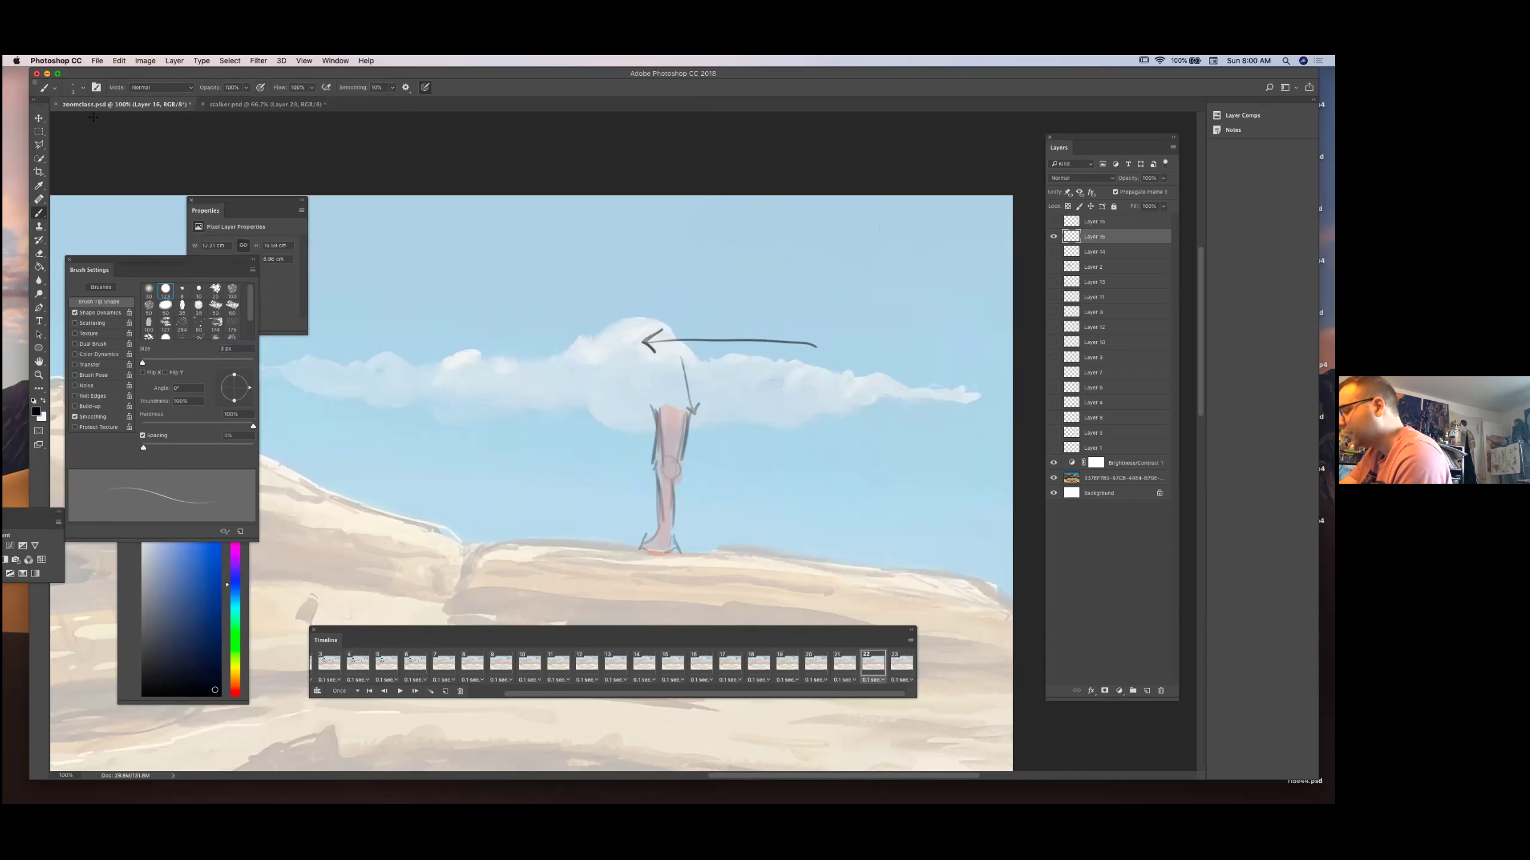
pyautogui.click(83, 87)
pyautogui.moveTo(86, 120); pyautogui.dragTo(89, 119)
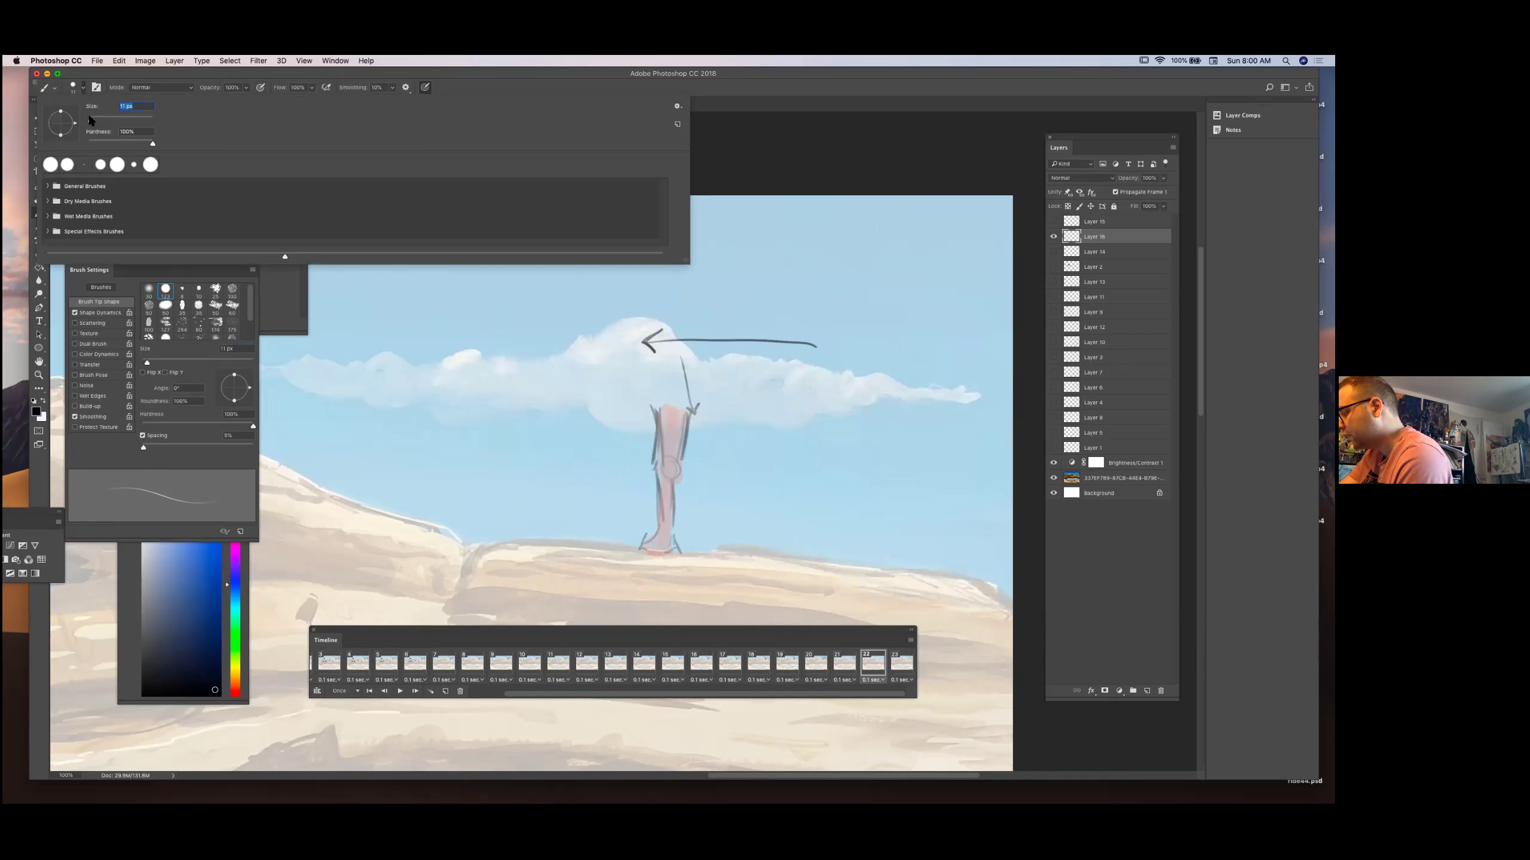
pyautogui.click(97, 87)
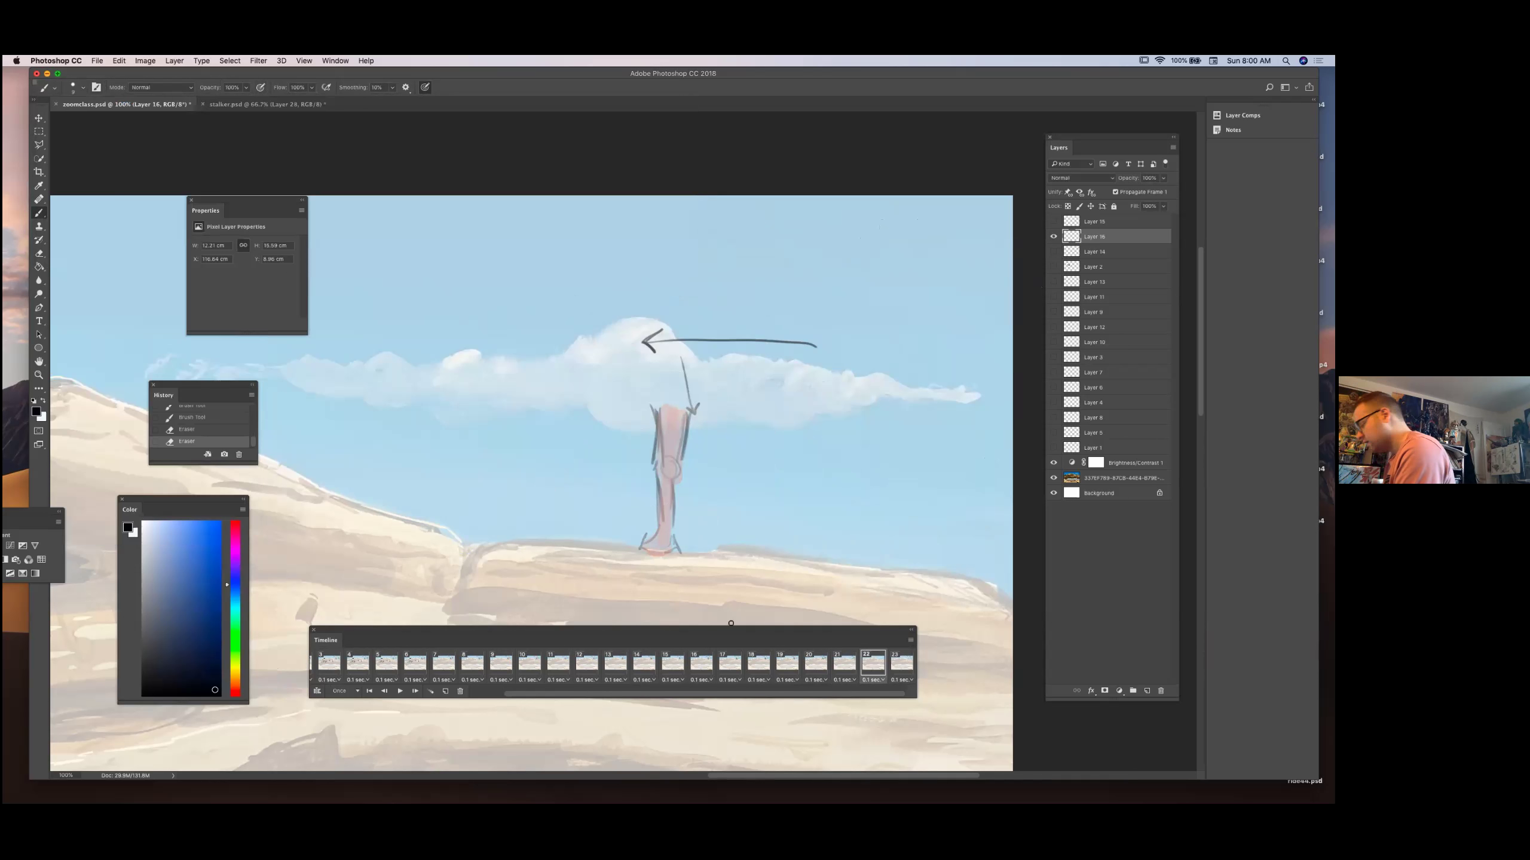
pyautogui.click(83, 87)
pyautogui.moveTo(89, 119); pyautogui.dragTo(88, 120)
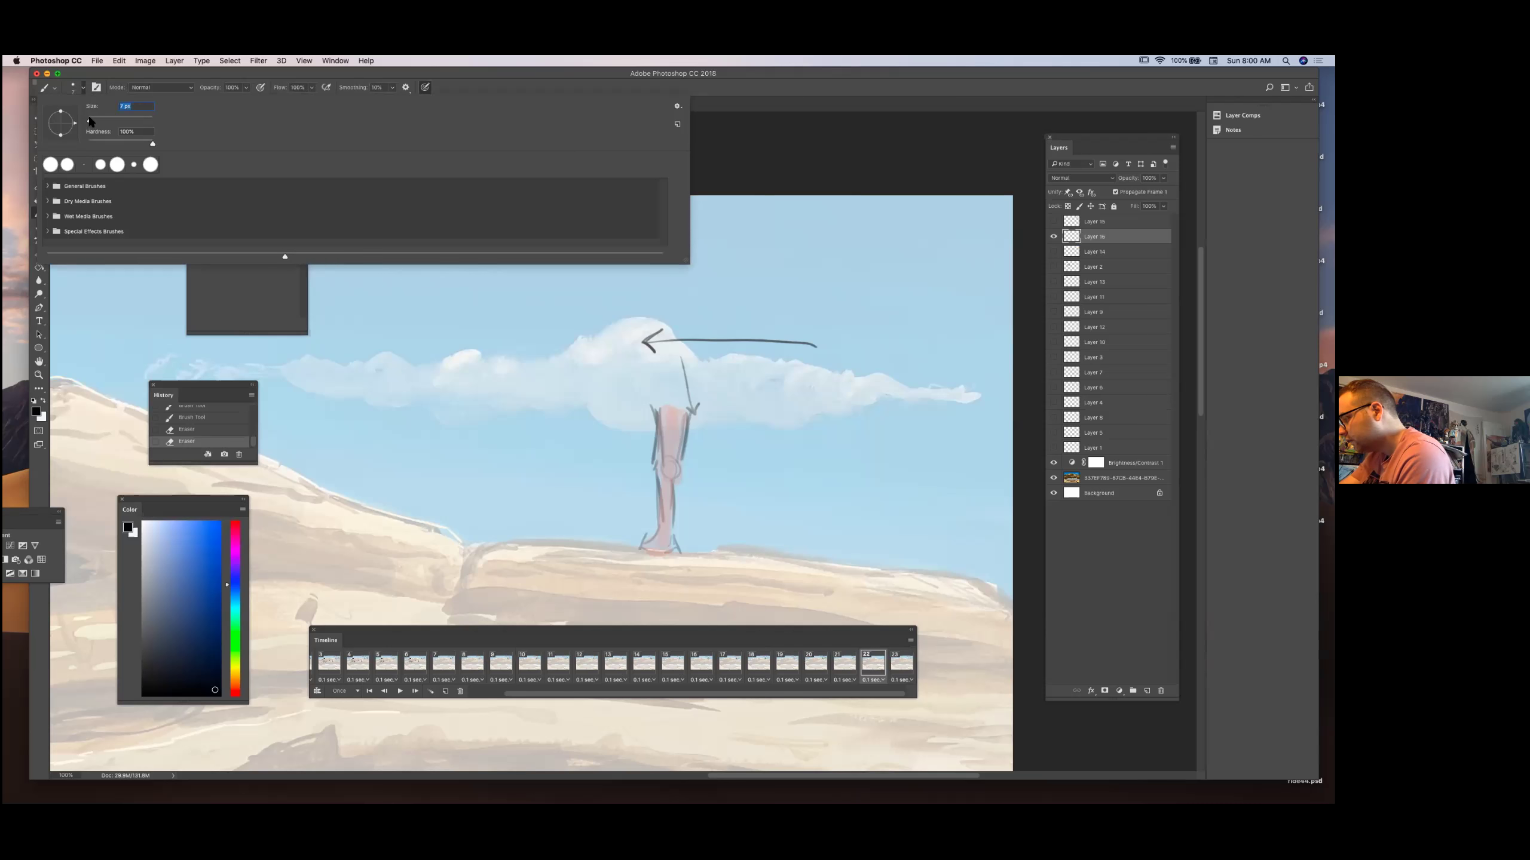
pyautogui.click(95, 76)
pyautogui.moveTo(658, 489); pyautogui.dragTo(660, 522)
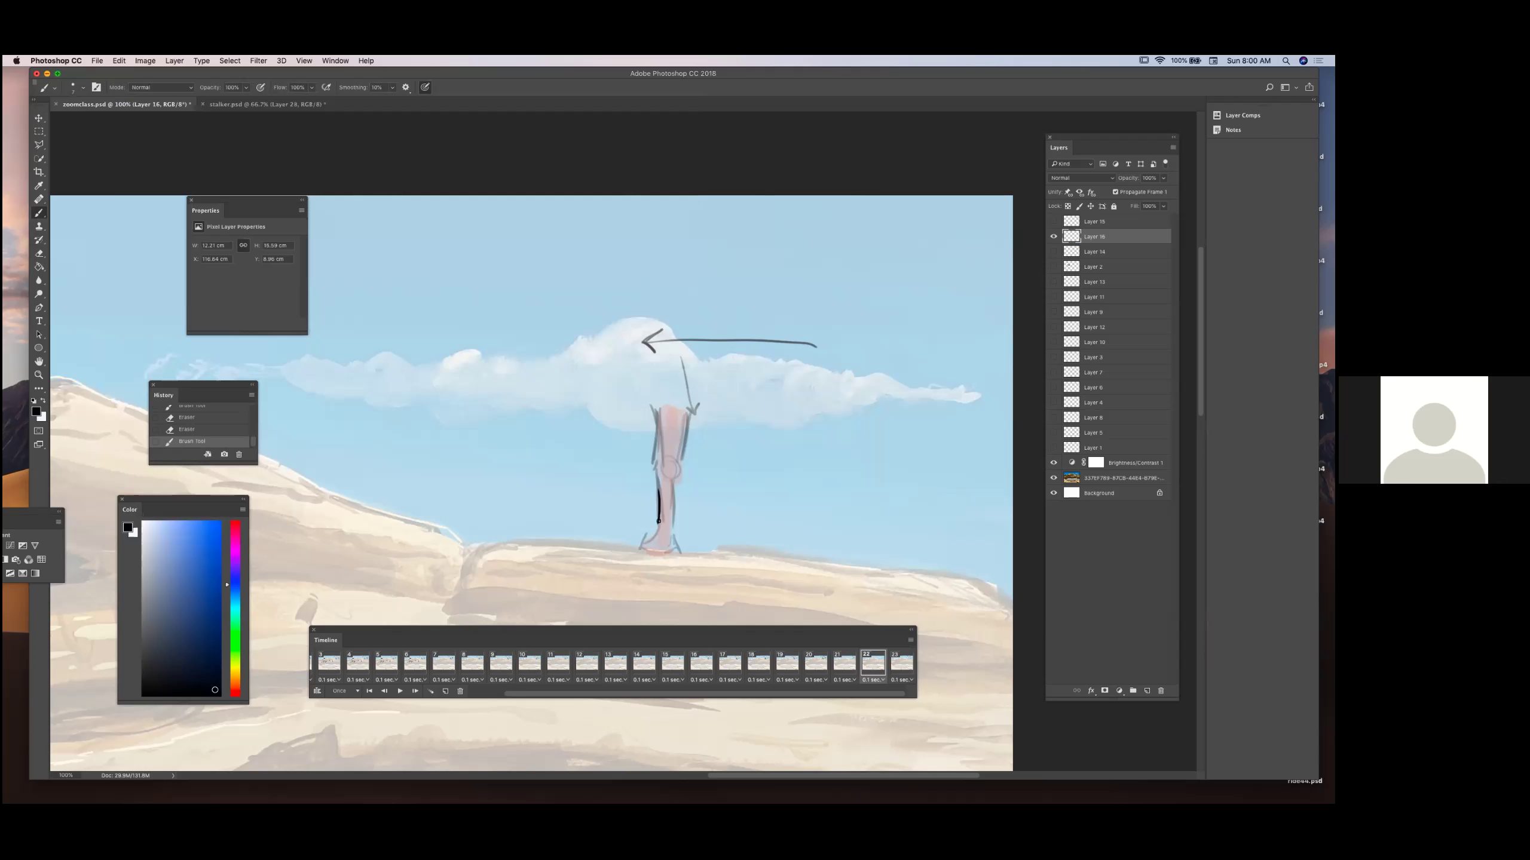
pyautogui.moveTo(658, 418)
pyautogui.mouseDown()
pyautogui.moveTo(654, 456)
pyautogui.moveTo(678, 463)
pyautogui.moveTo(673, 533)
pyautogui.mouseUp()
# Check the leg against frame 21, show Layer 14 as a guide, and draw the chest line and front hoof on Layer 16.
pyautogui.click(850, 665)
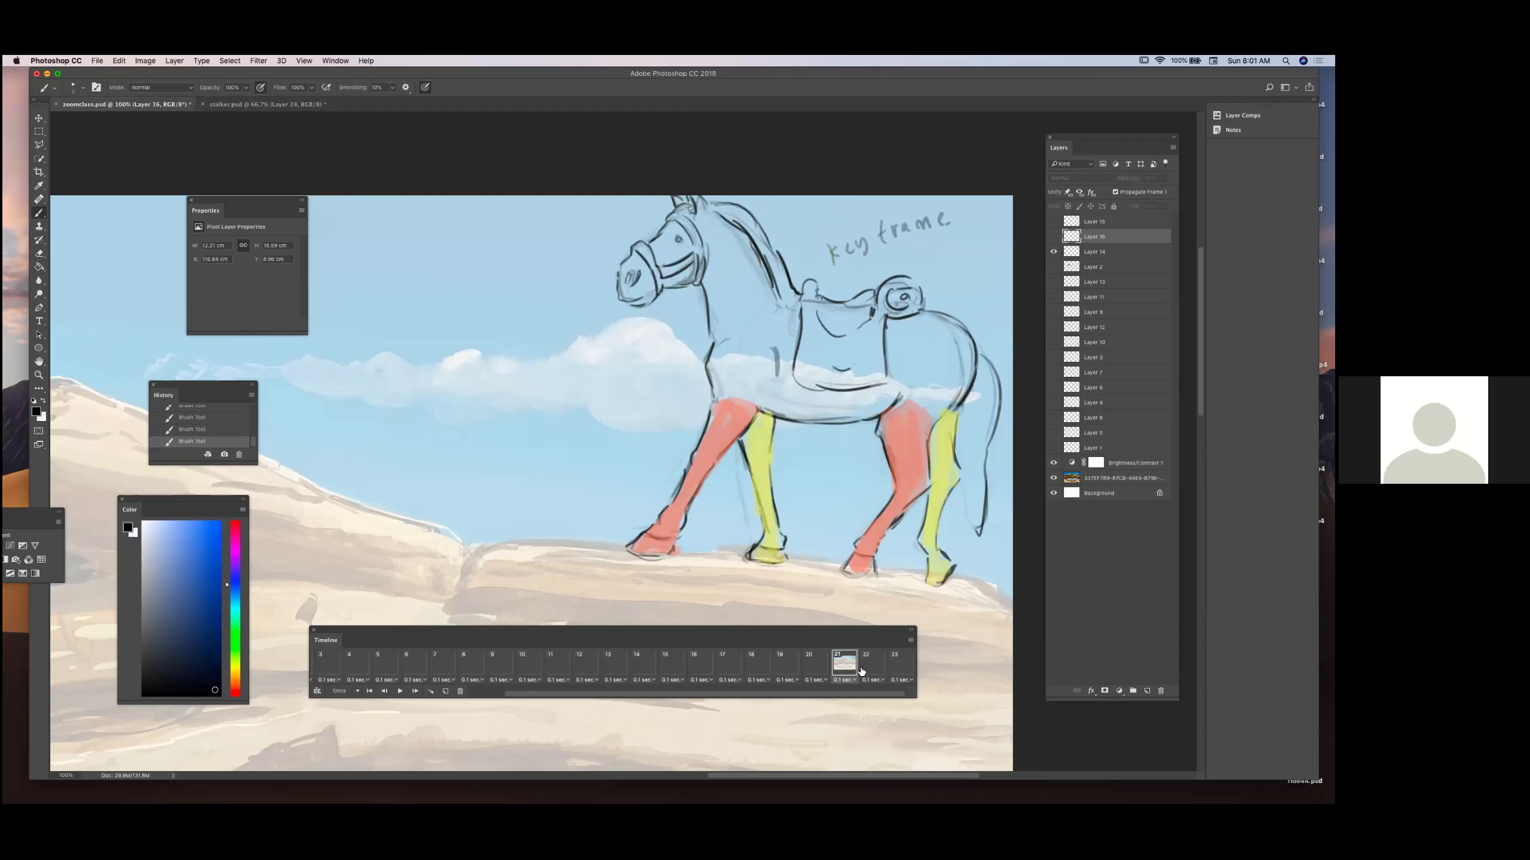
pyautogui.click(861, 664)
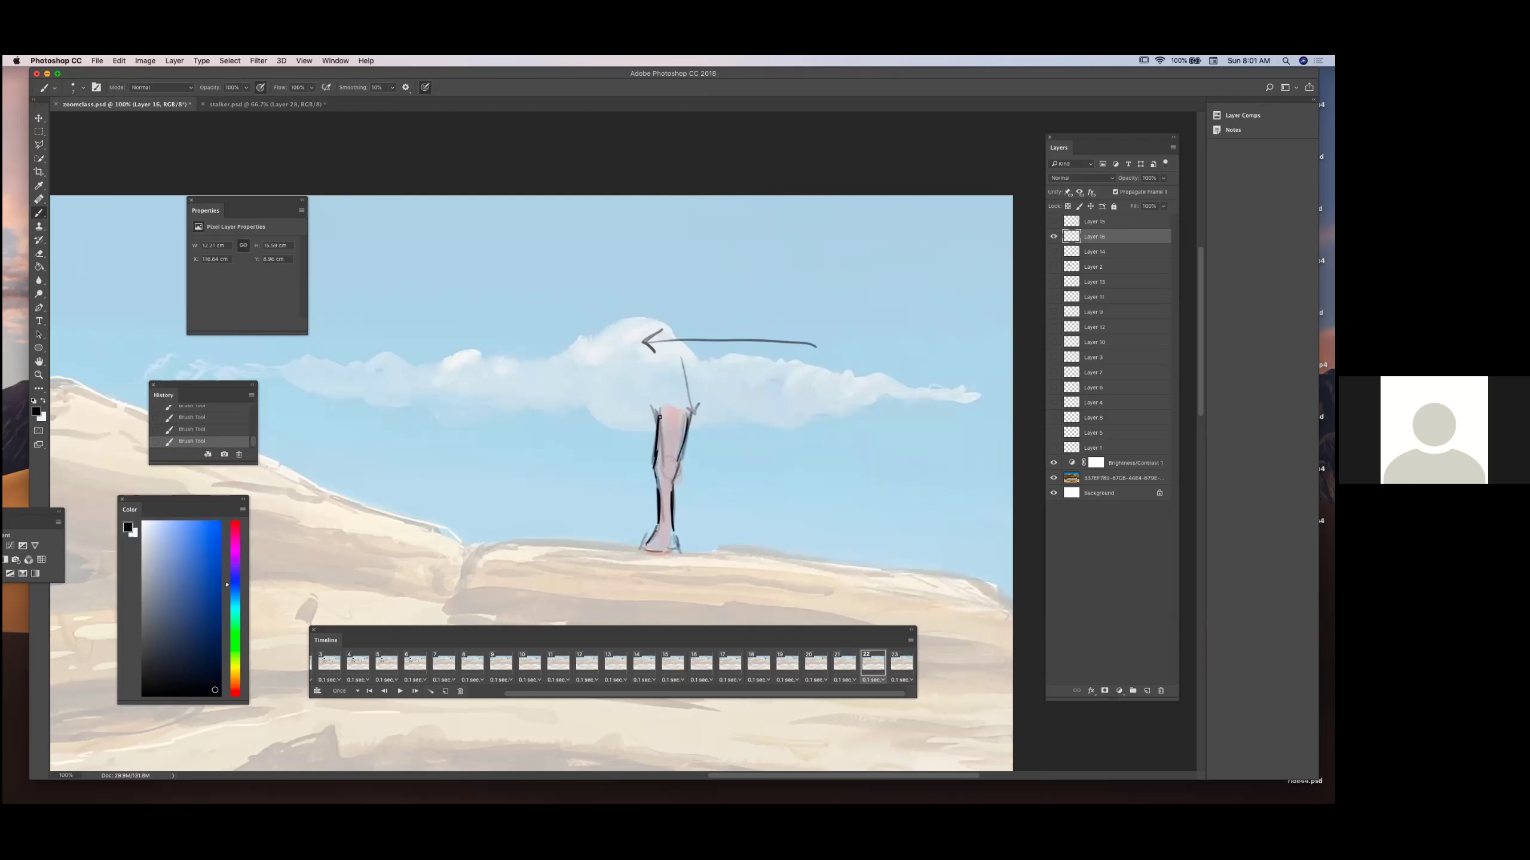
pyautogui.click(847, 663)
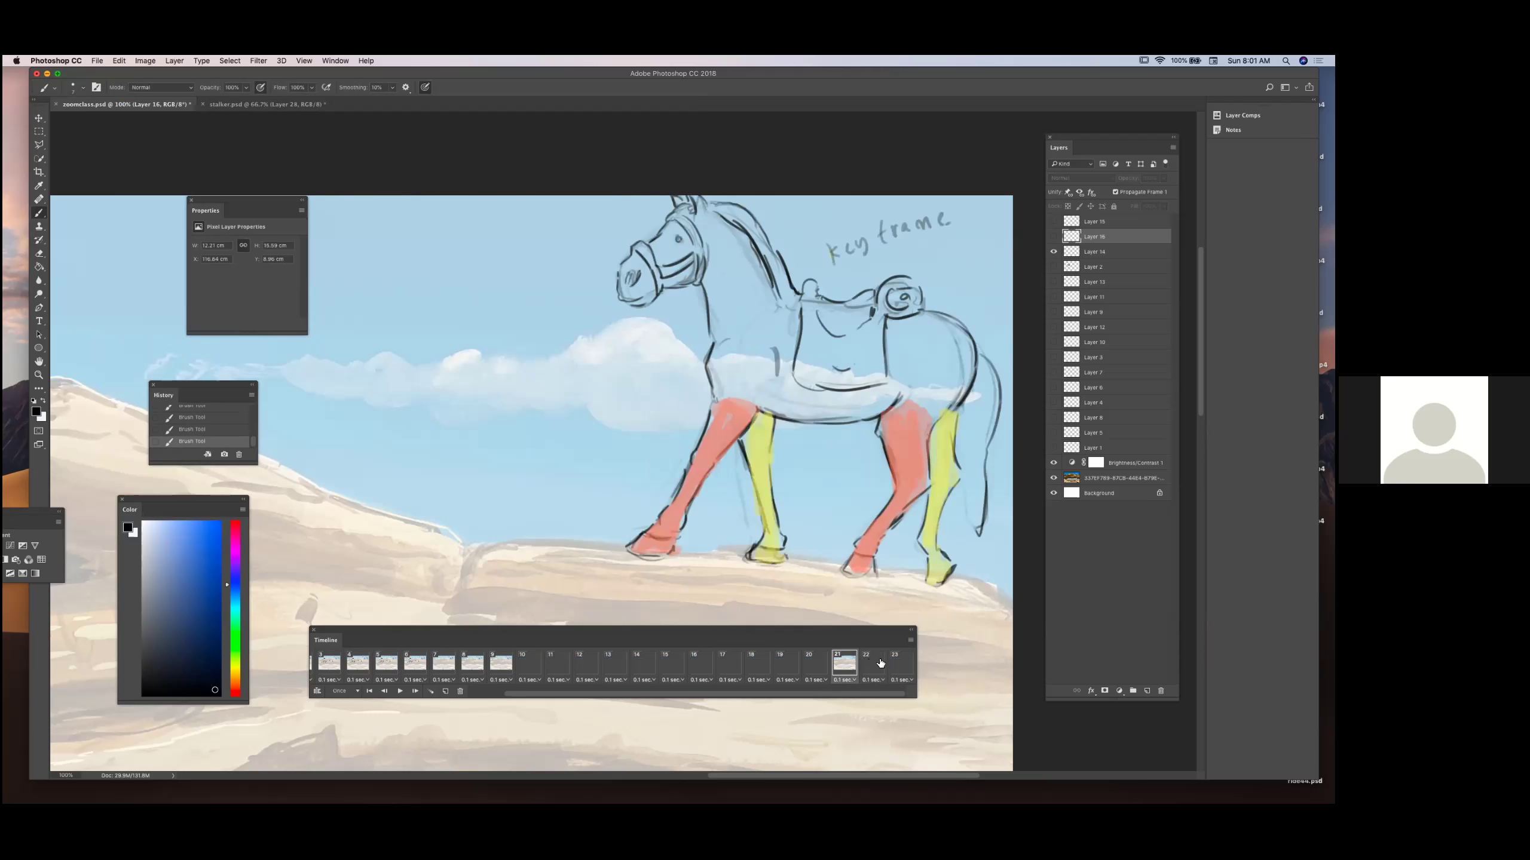
pyautogui.click(876, 665)
pyautogui.moveTo(653, 392); pyautogui.dragTo(637, 356)
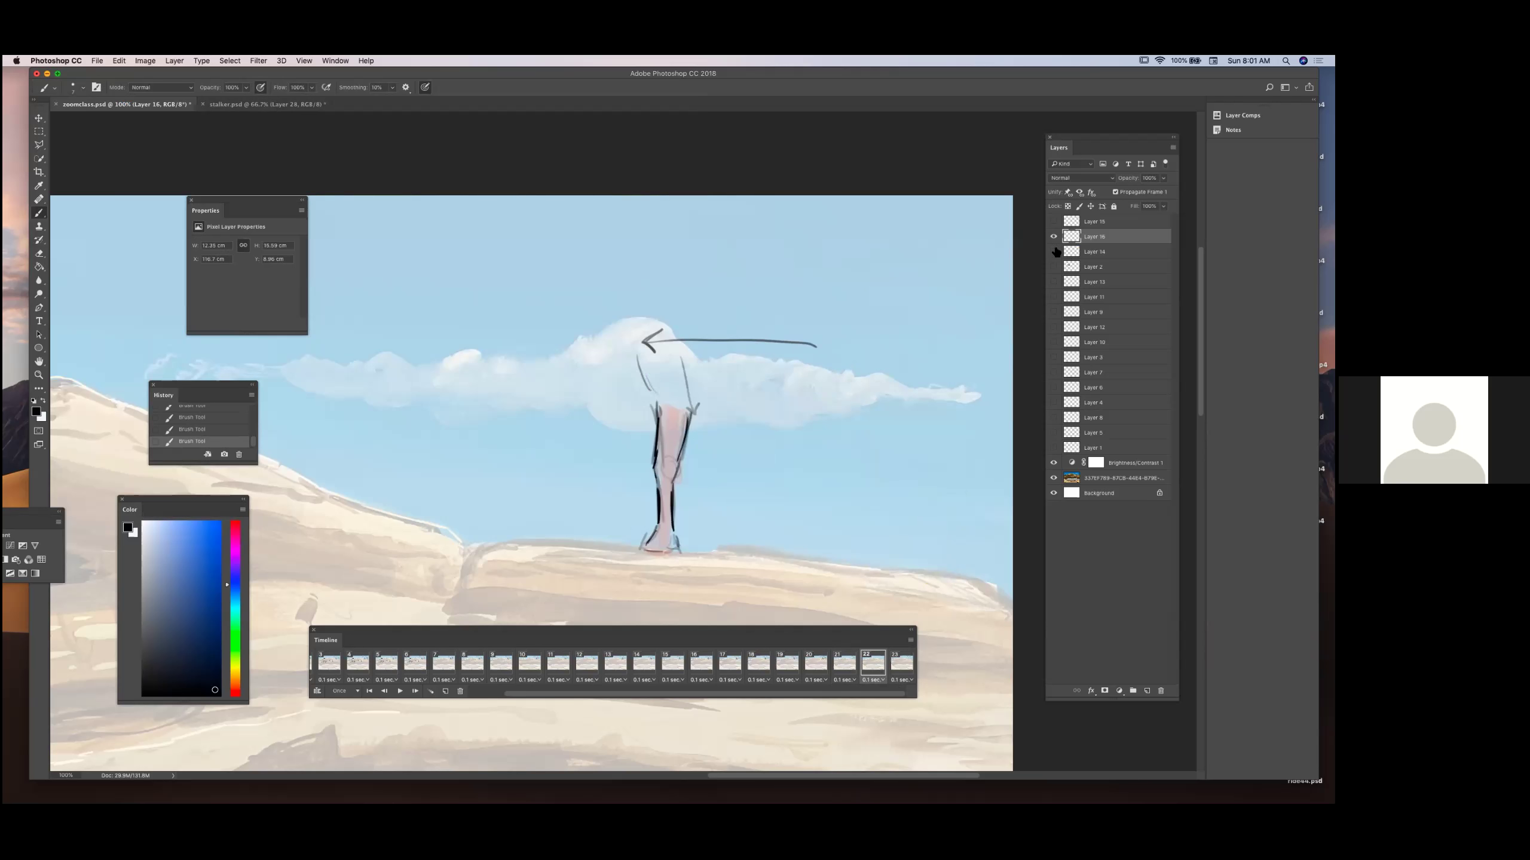
pyautogui.click(1053, 252)
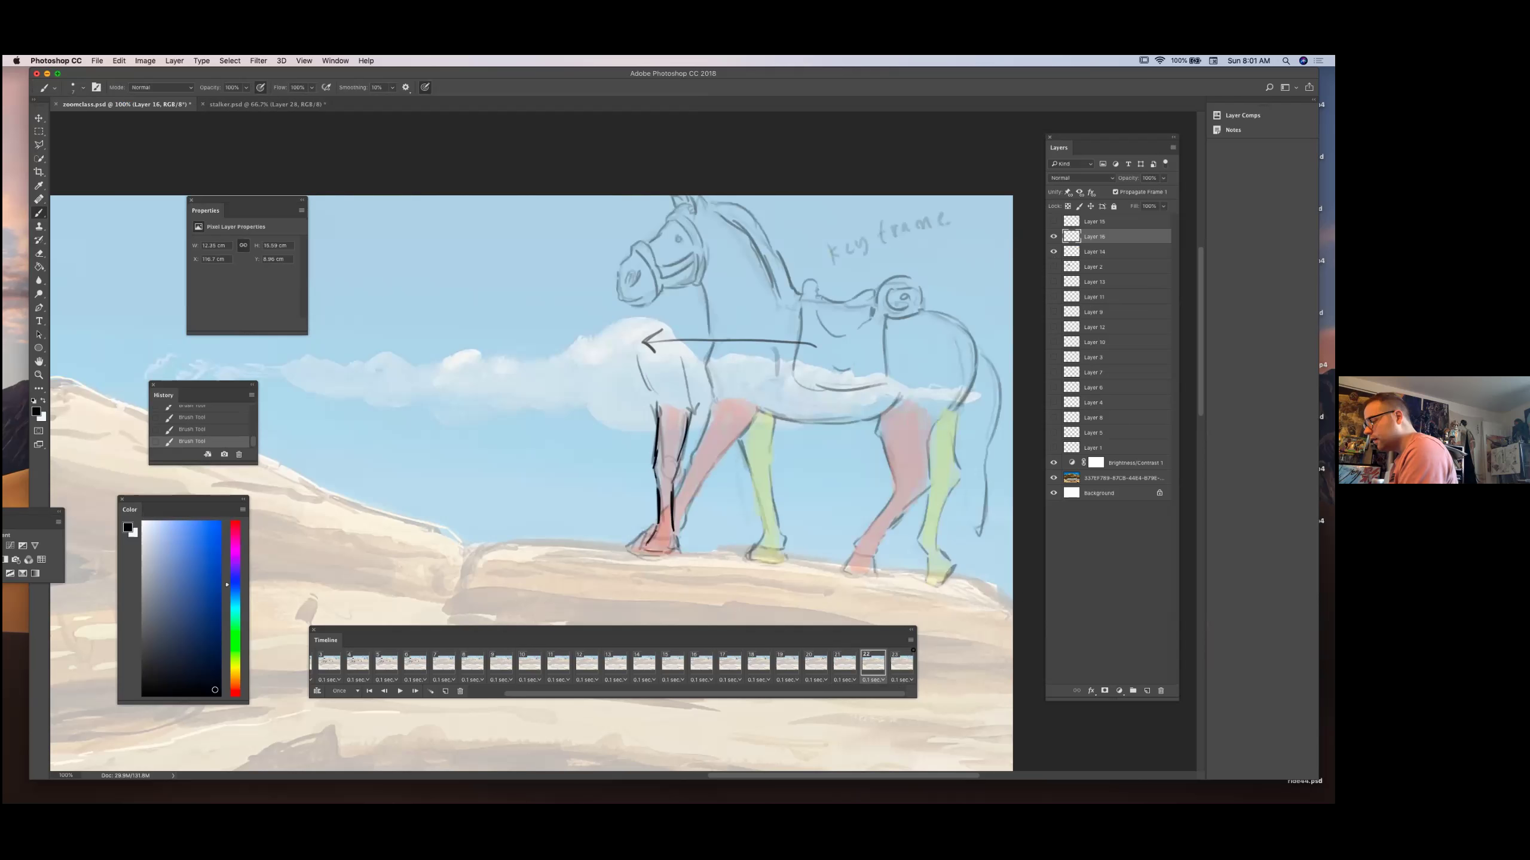
pyautogui.moveTo(656, 530)
pyautogui.mouseDown()
pyautogui.moveTo(647, 548)
pyautogui.moveTo(674, 540)
pyautogui.moveTo(641, 549)
pyautogui.mouseUp()
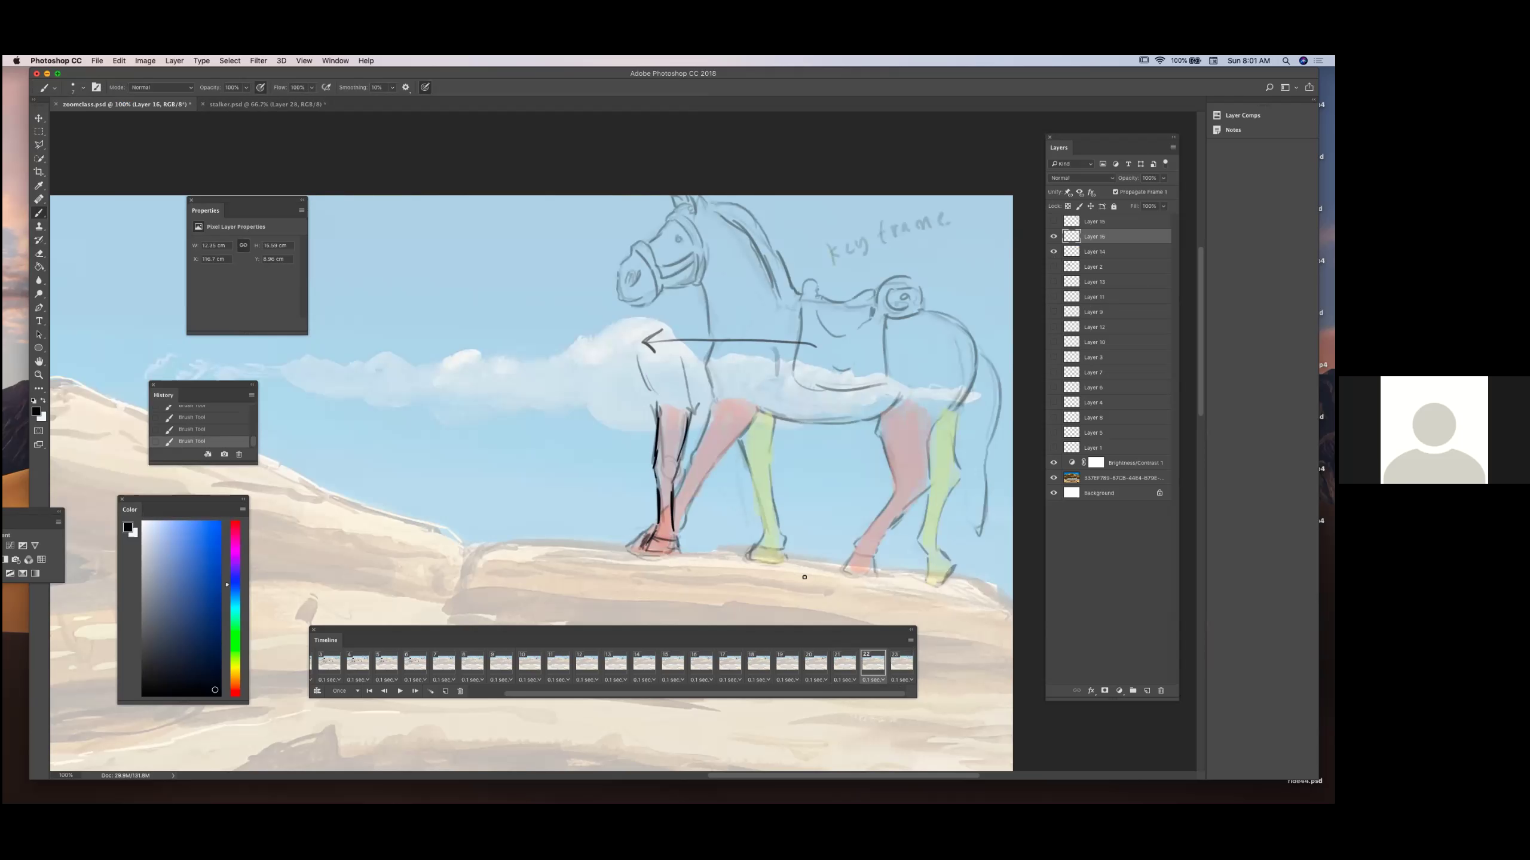
# Sketch the horse's body as a large oval from the chest over the back and rump to the belly.
pyautogui.moveTo(642, 362); pyautogui.dragTo(633, 319)
pyautogui.moveTo(711, 268); pyautogui.dragTo(855, 282)
pyautogui.moveTo(753, 299)
pyautogui.mouseDown()
pyautogui.moveTo(883, 350)
pyautogui.moveTo(899, 340)
pyautogui.moveTo(882, 407)
pyautogui.mouseUp()
pyautogui.moveTo(905, 333)
pyautogui.mouseDown()
pyautogui.moveTo(908, 368)
pyautogui.moveTo(789, 405)
pyautogui.mouseUp()
pyautogui.moveTo(652, 383)
pyautogui.mouseDown()
pyautogui.moveTo(647, 306)
pyautogui.moveTo(636, 339)
pyautogui.mouseUp()
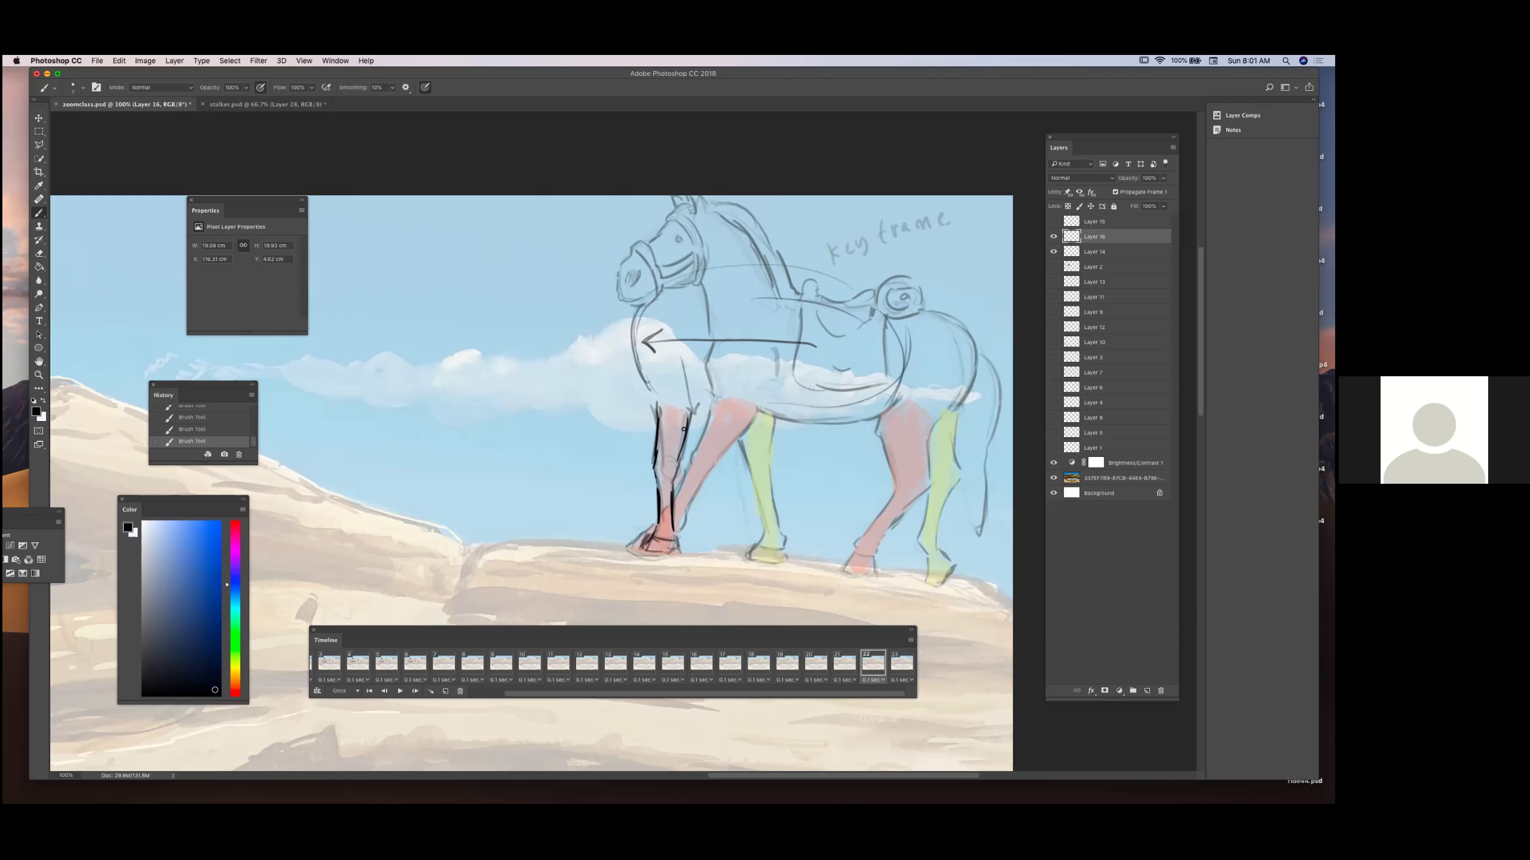
pyautogui.moveTo(719, 405)
pyautogui.mouseDown()
pyautogui.moveTo(842, 417)
pyautogui.moveTo(908, 356)
pyautogui.mouseUp()
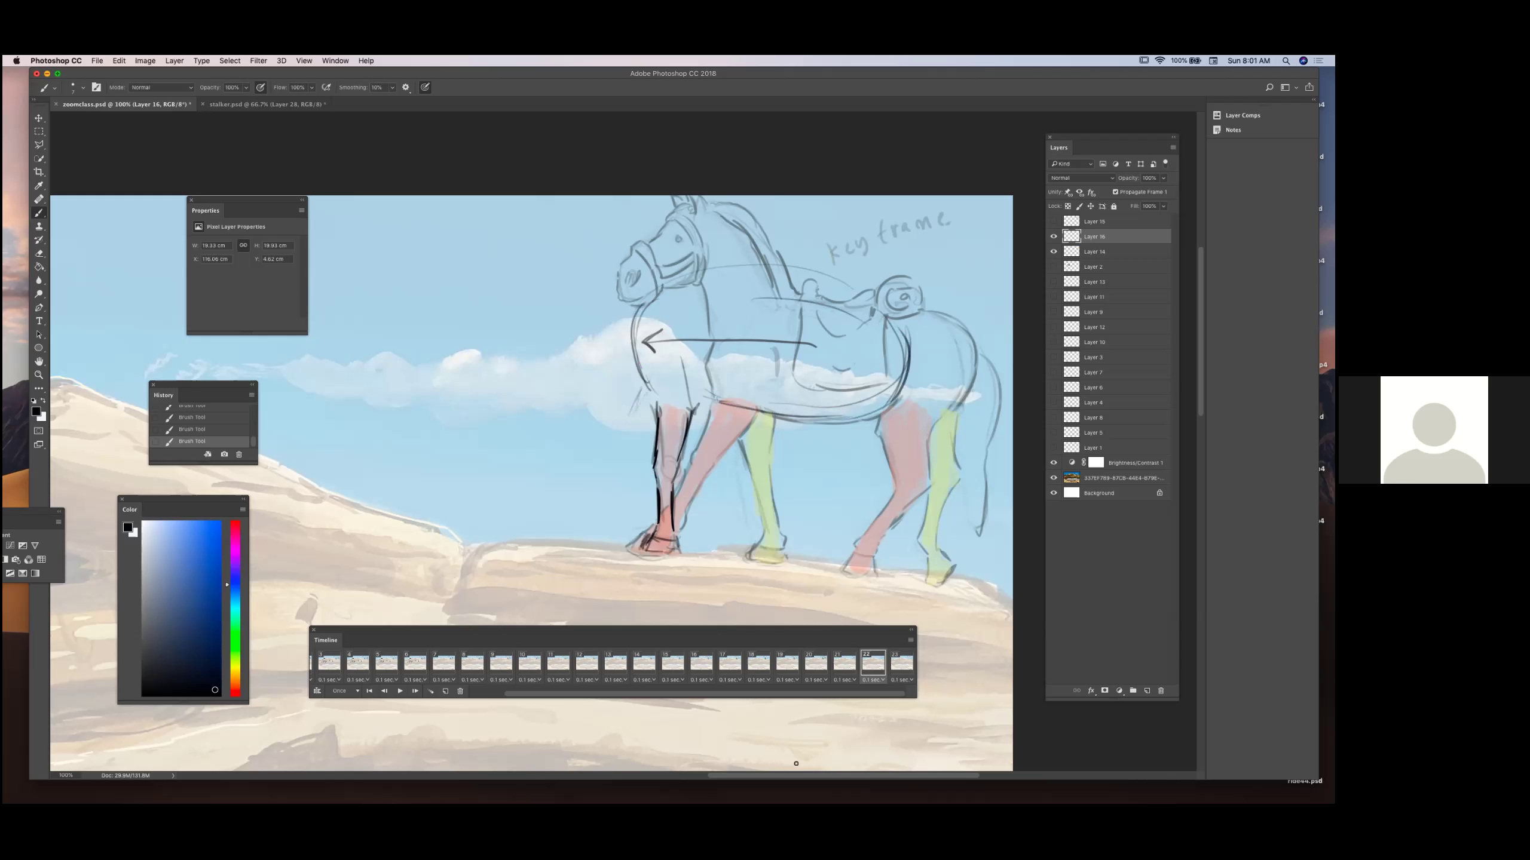
# Sketch the second front leg bent and lifted, with circles for the knees and a raised hoof behind the standing leg.
pyautogui.moveTo(640, 386)
pyautogui.mouseDown()
pyautogui.moveTo(623, 432)
pyautogui.moveTo(626, 451)
pyautogui.moveTo(643, 443)
pyautogui.mouseUp()
pyautogui.moveTo(645, 486); pyautogui.dragTo(625, 464)
pyautogui.moveTo(641, 461); pyautogui.dragTo(661, 429)
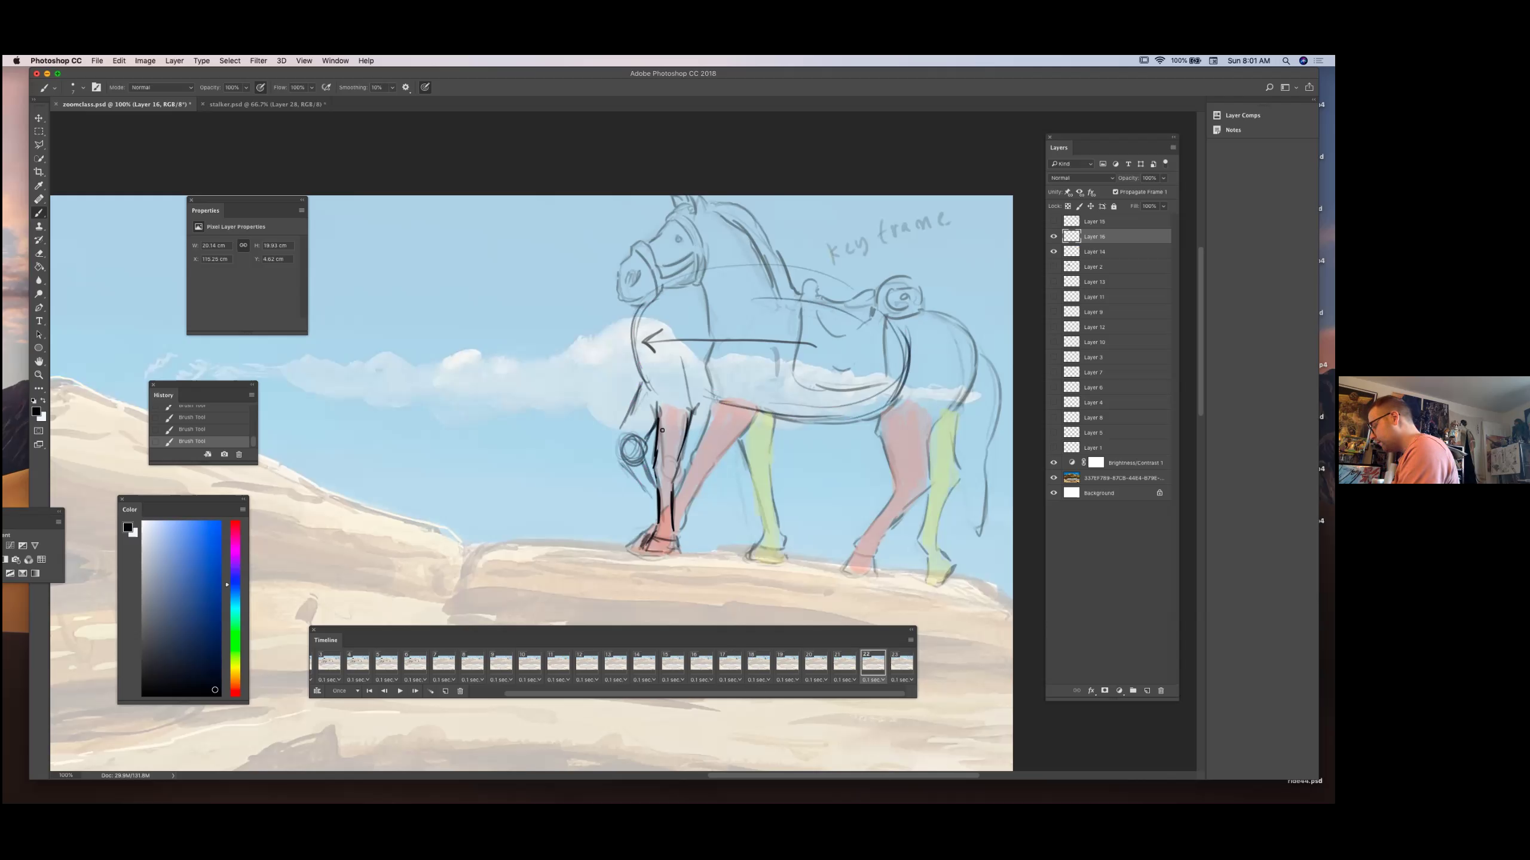
pyautogui.moveTo(629, 468); pyautogui.dragTo(636, 438)
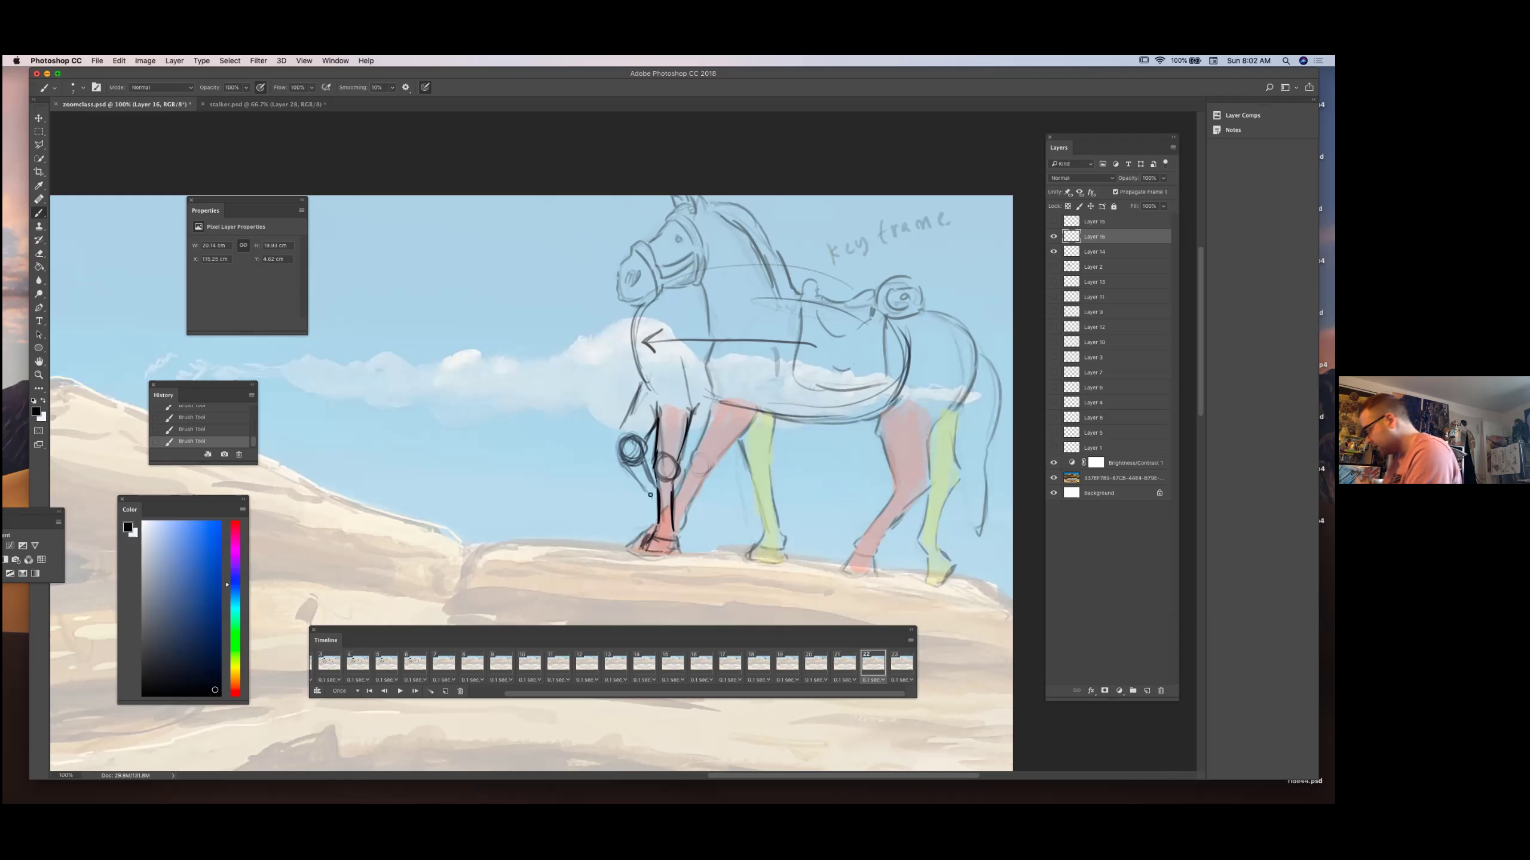
pyautogui.moveTo(679, 502); pyautogui.dragTo(691, 513)
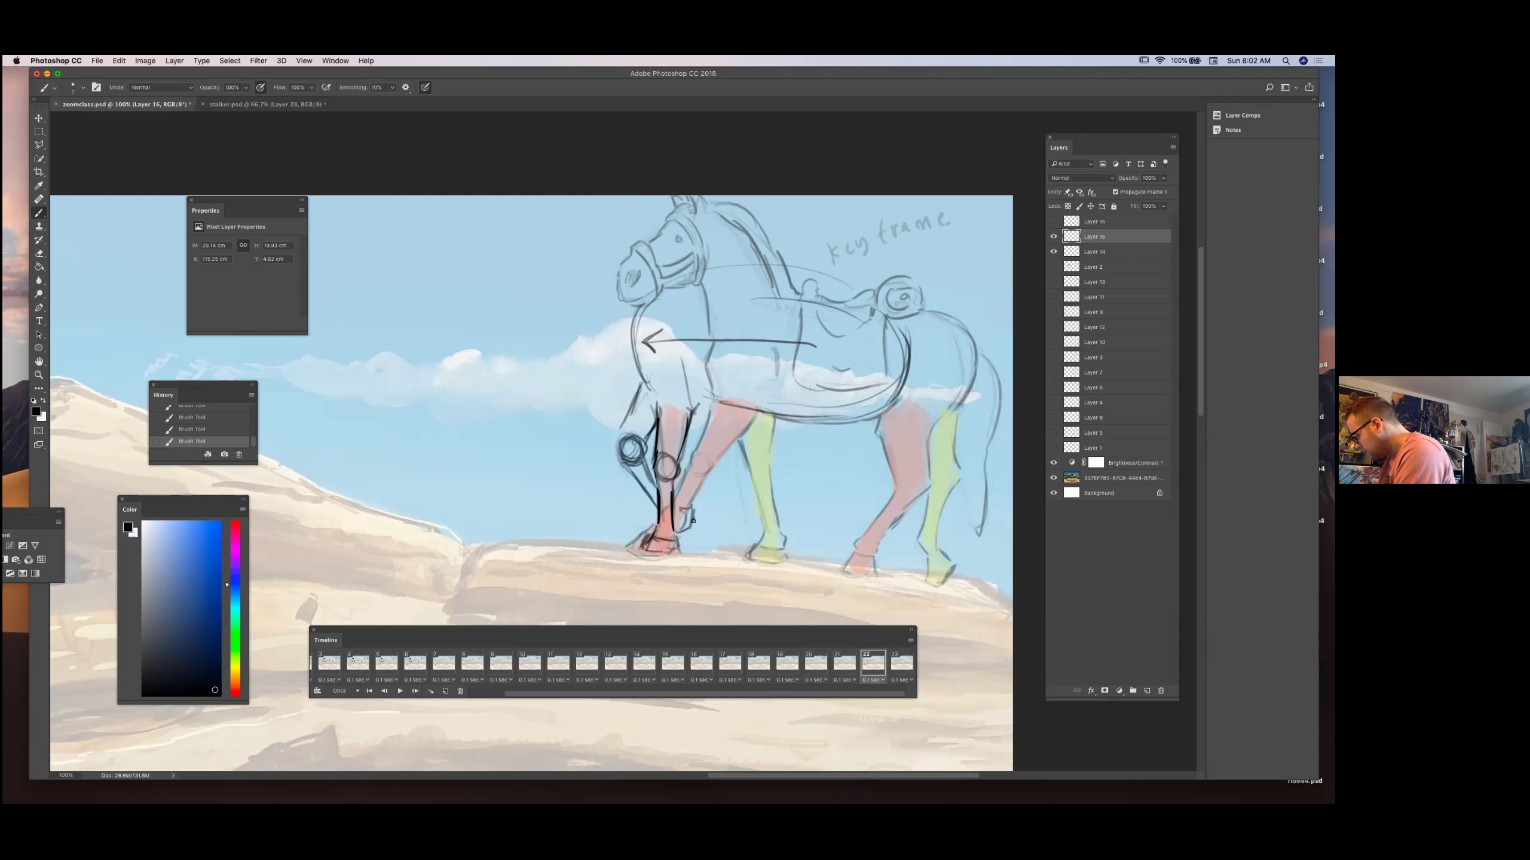
pyautogui.moveTo(679, 508); pyautogui.dragTo(693, 504)
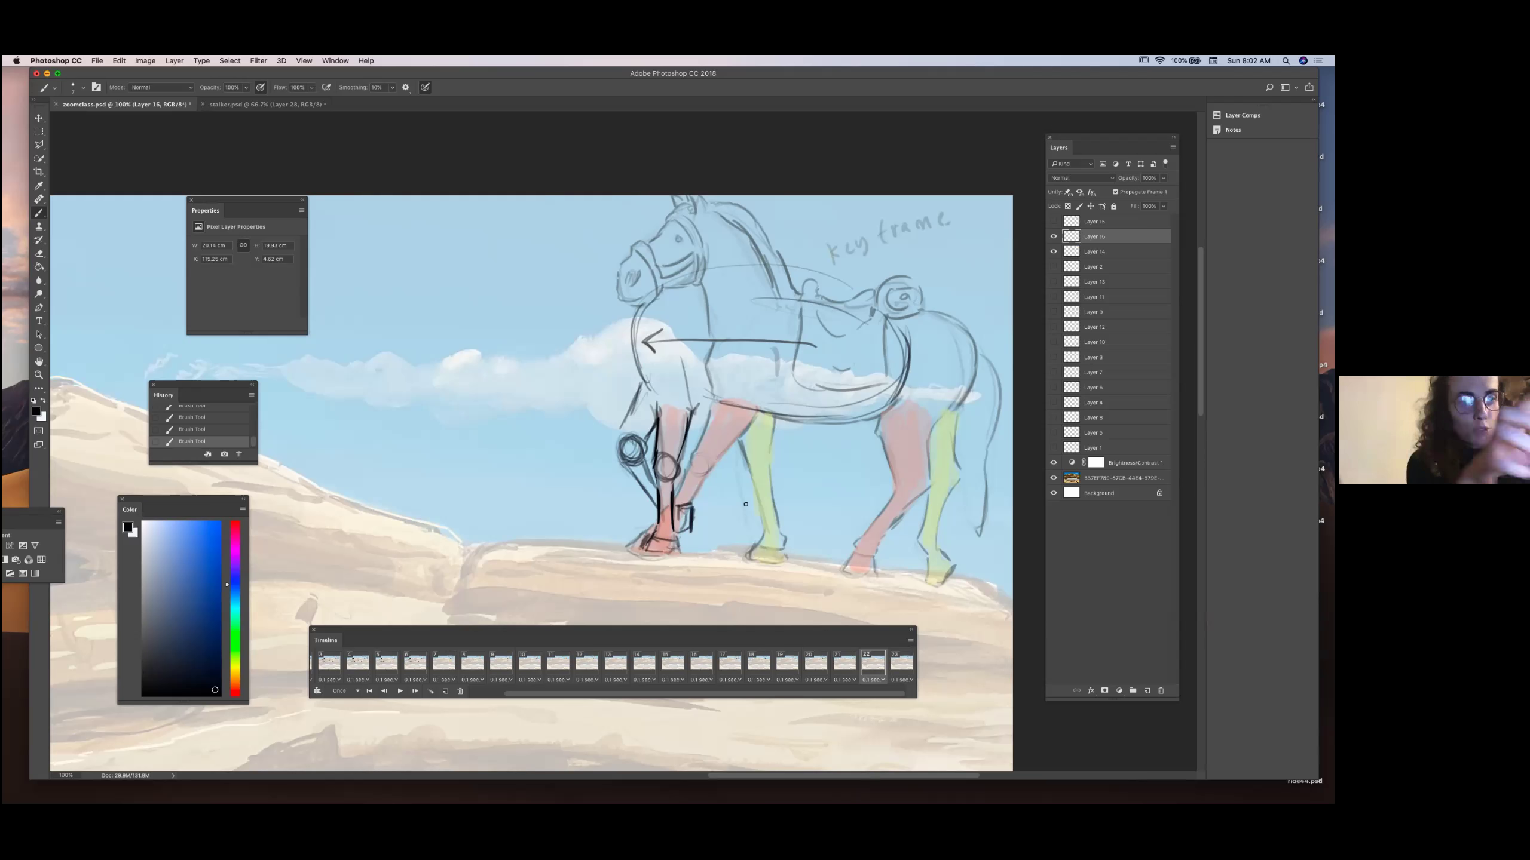
# Fill the bent front leg and hoof in yellow with a larger brush at reduced opacity, and hide Layer 14.
pyautogui.click(238, 668)
pyautogui.click(178, 526)
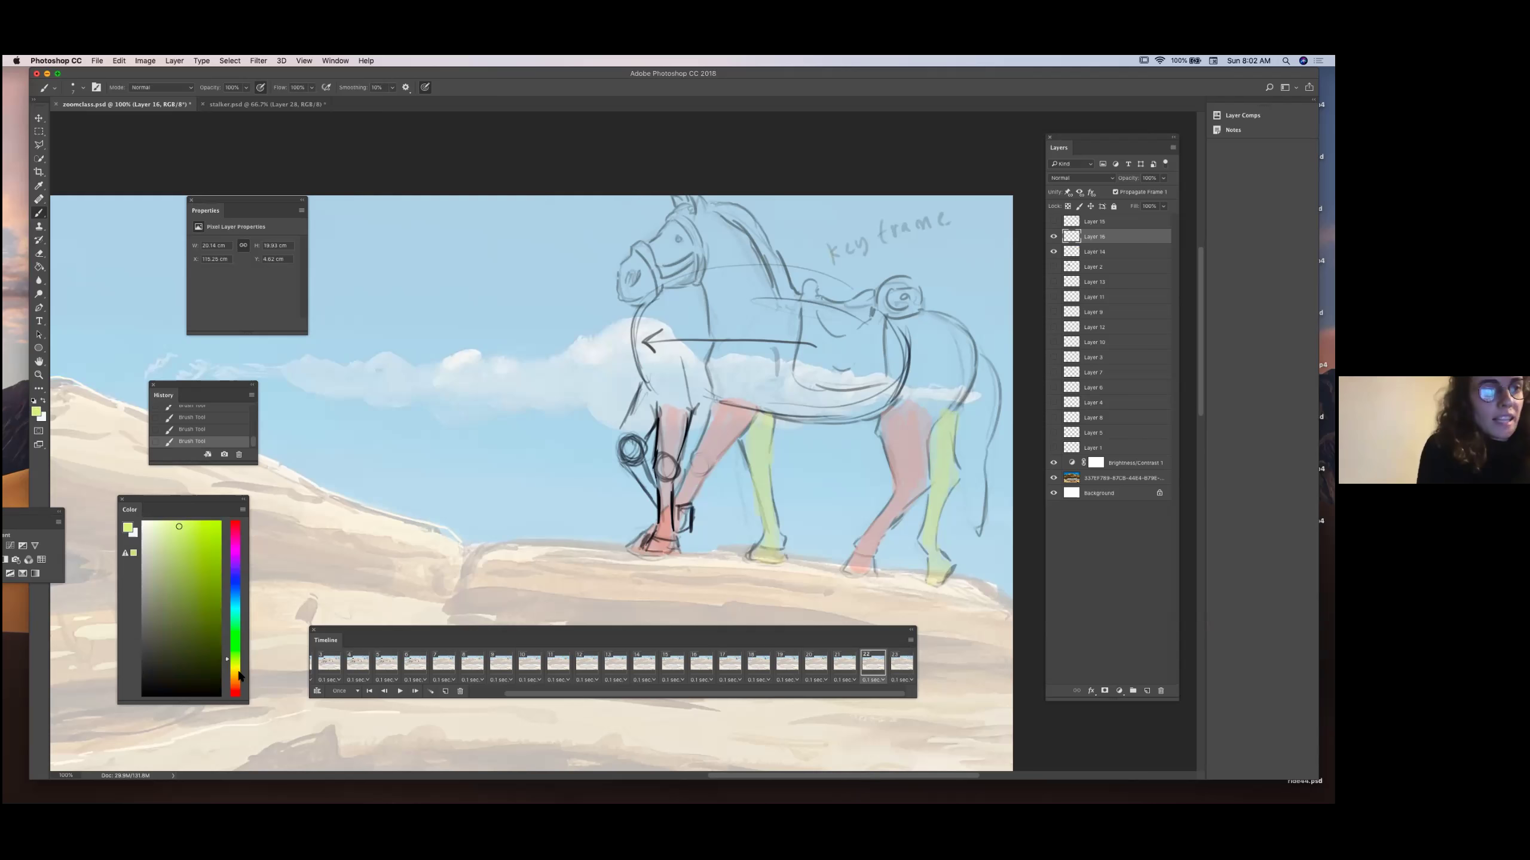
pyautogui.click(84, 87)
pyautogui.click(90, 116)
pyautogui.click(100, 85)
pyautogui.moveTo(246, 89); pyautogui.dragTo(221, 127)
pyautogui.moveTo(647, 486)
pyautogui.mouseDown()
pyautogui.moveTo(635, 418)
pyautogui.moveTo(639, 438)
pyautogui.mouseUp()
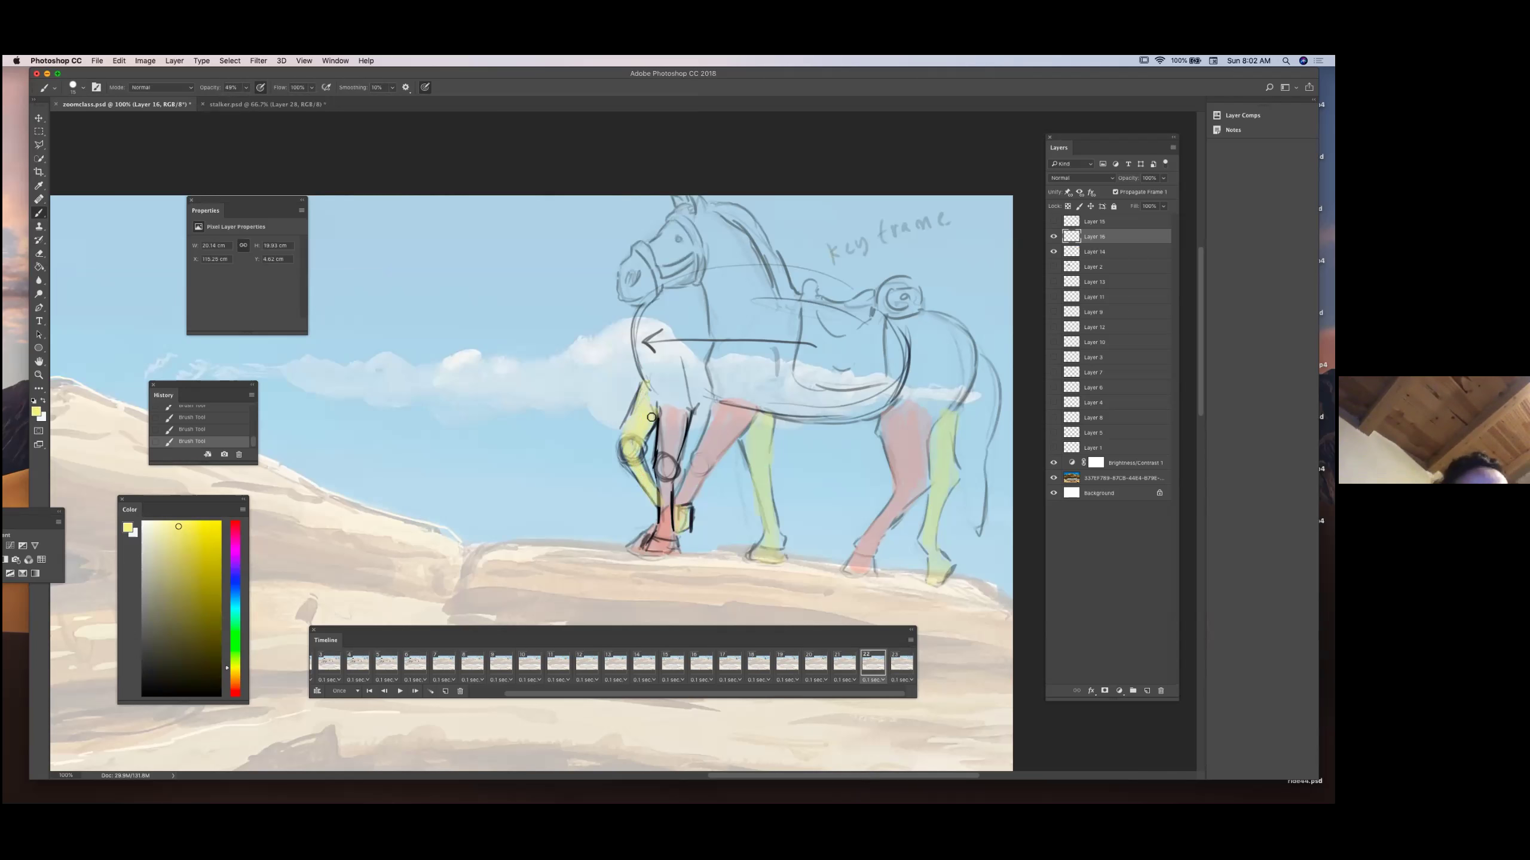
pyautogui.click(1054, 252)
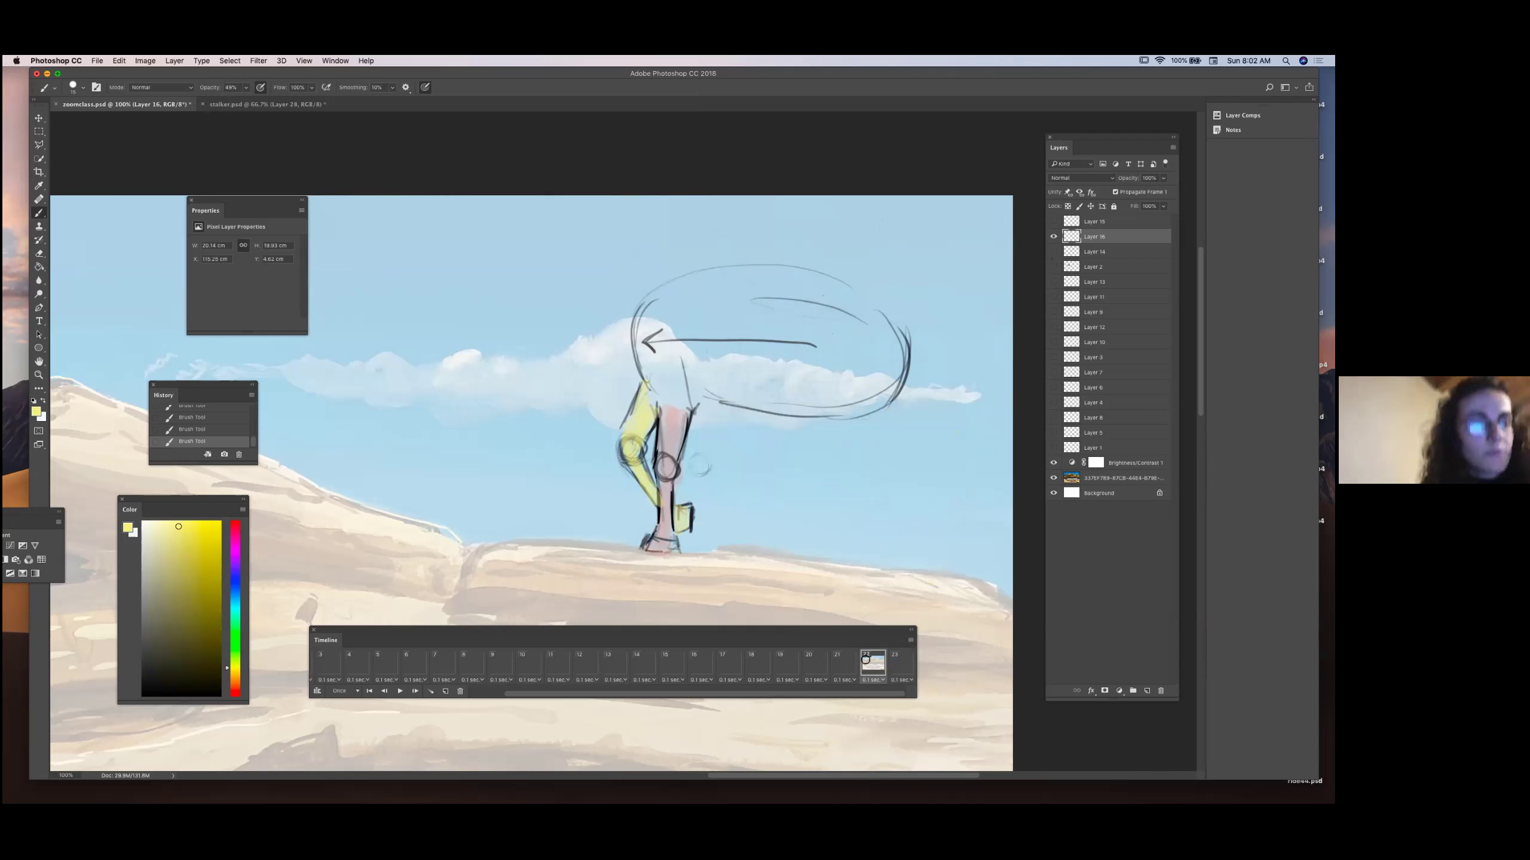
# Flip between frames 21, 22 and 23 to examine how both in-between front legs and the body move.
pyautogui.click(847, 663)
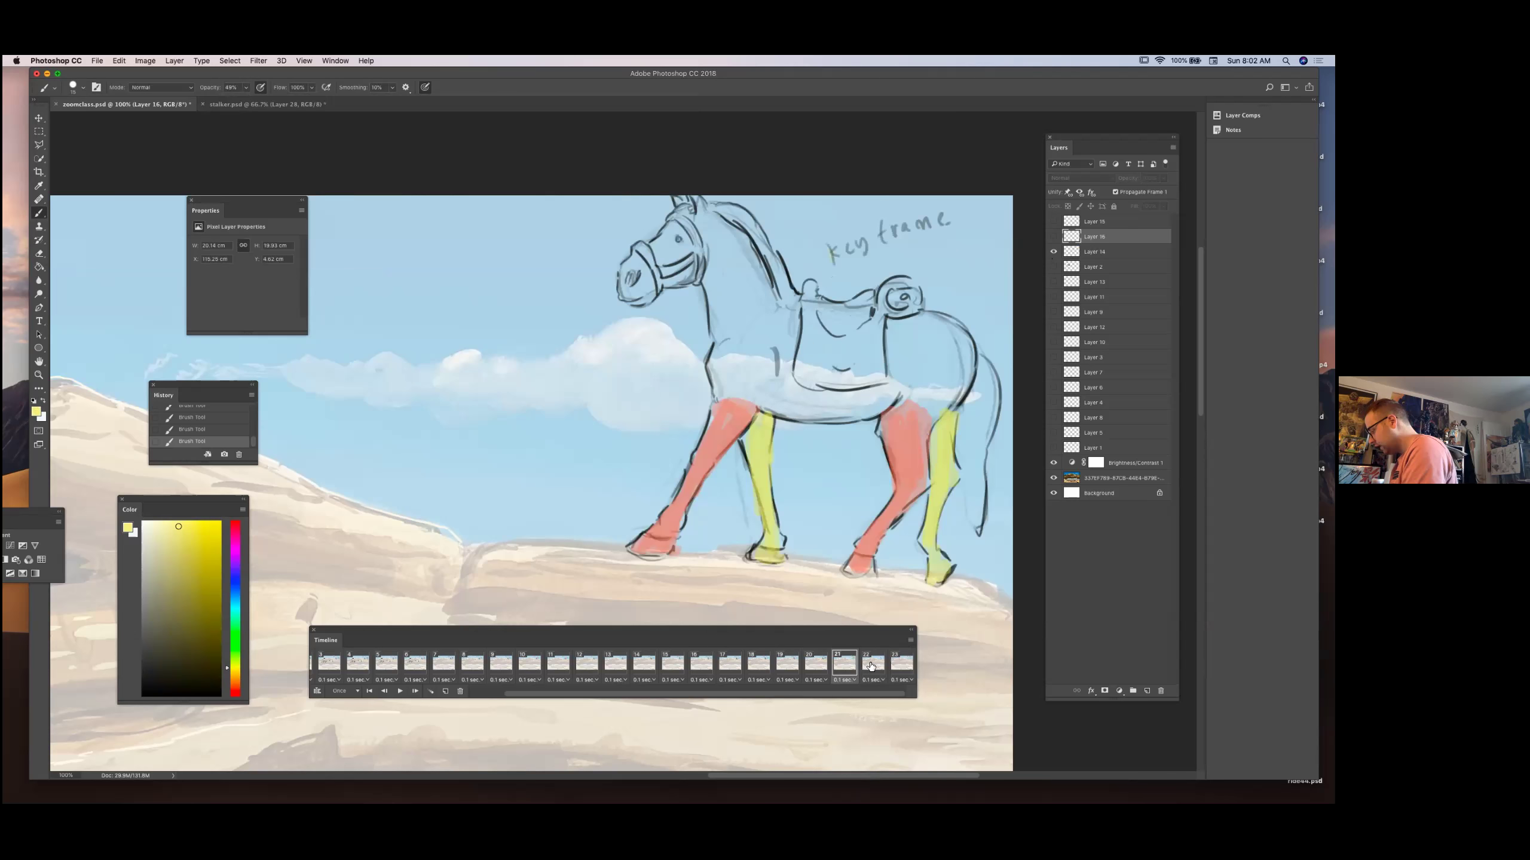
pyautogui.click(870, 665)
pyautogui.click(855, 664)
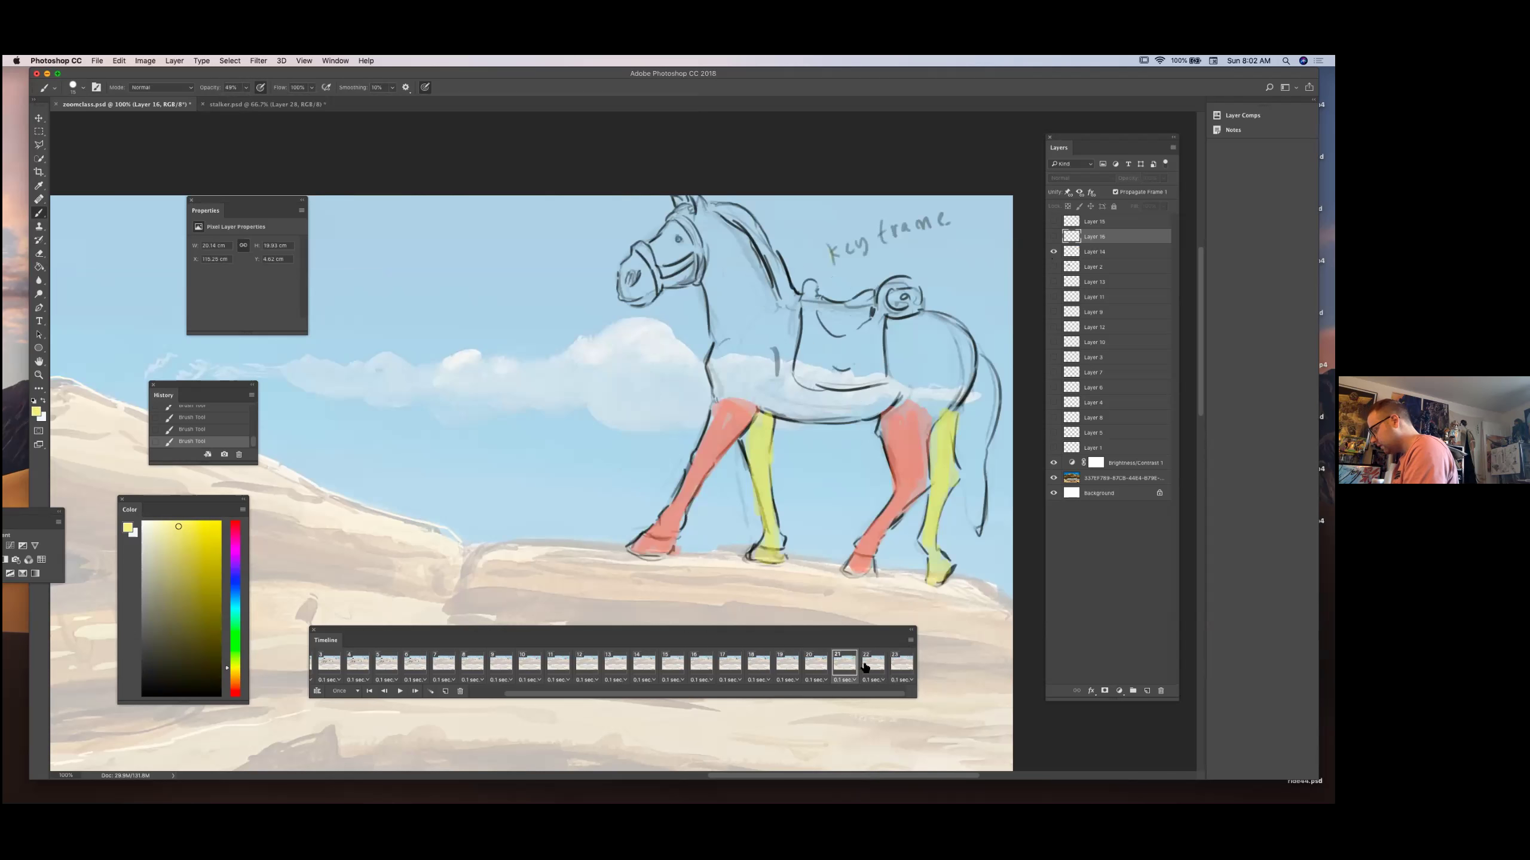
pyautogui.click(870, 664)
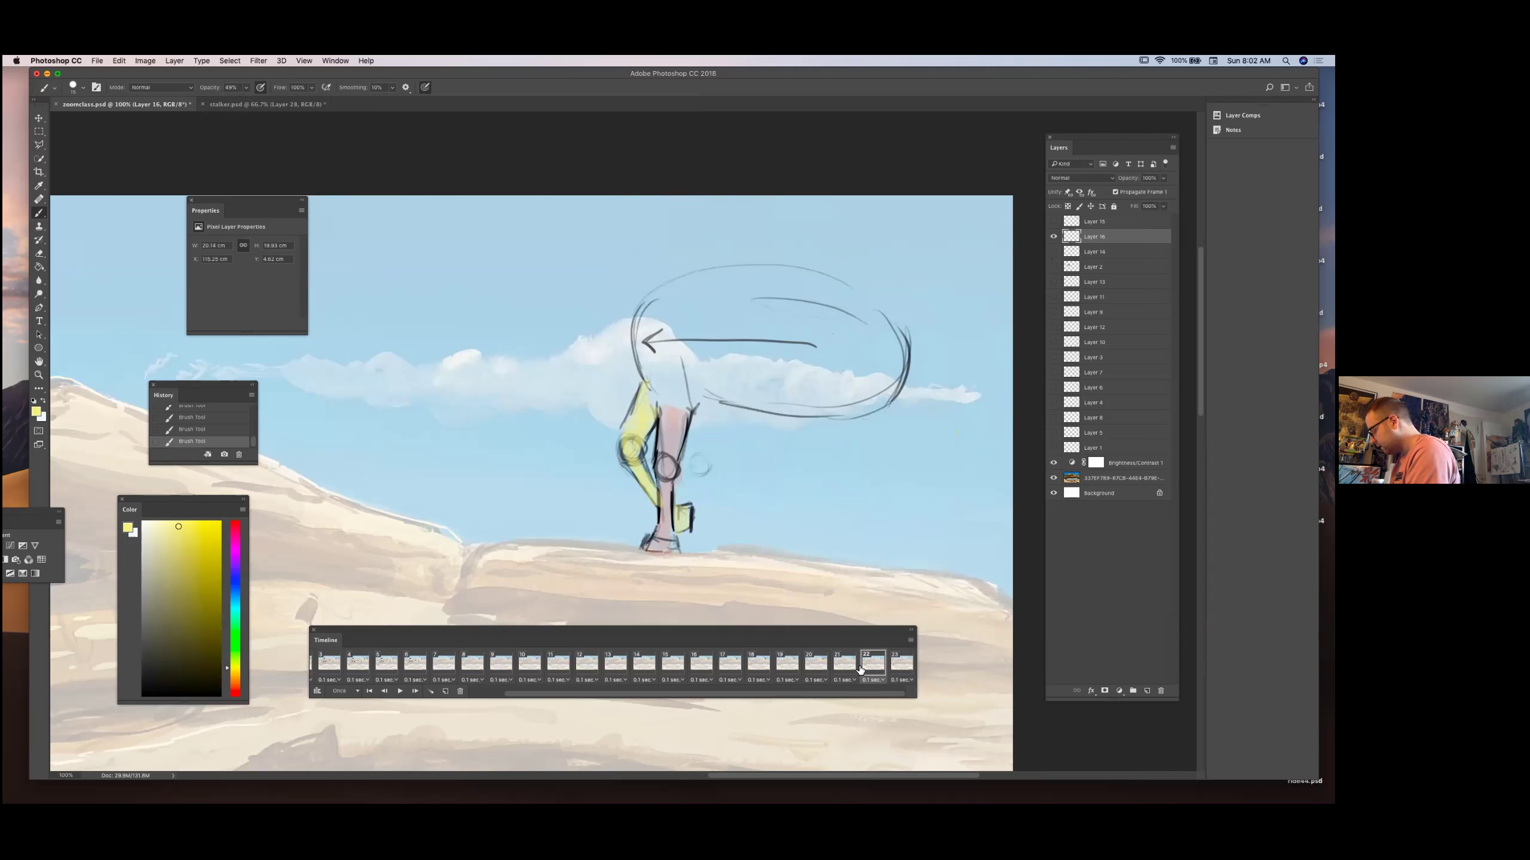
pyautogui.click(846, 664)
pyautogui.click(871, 667)
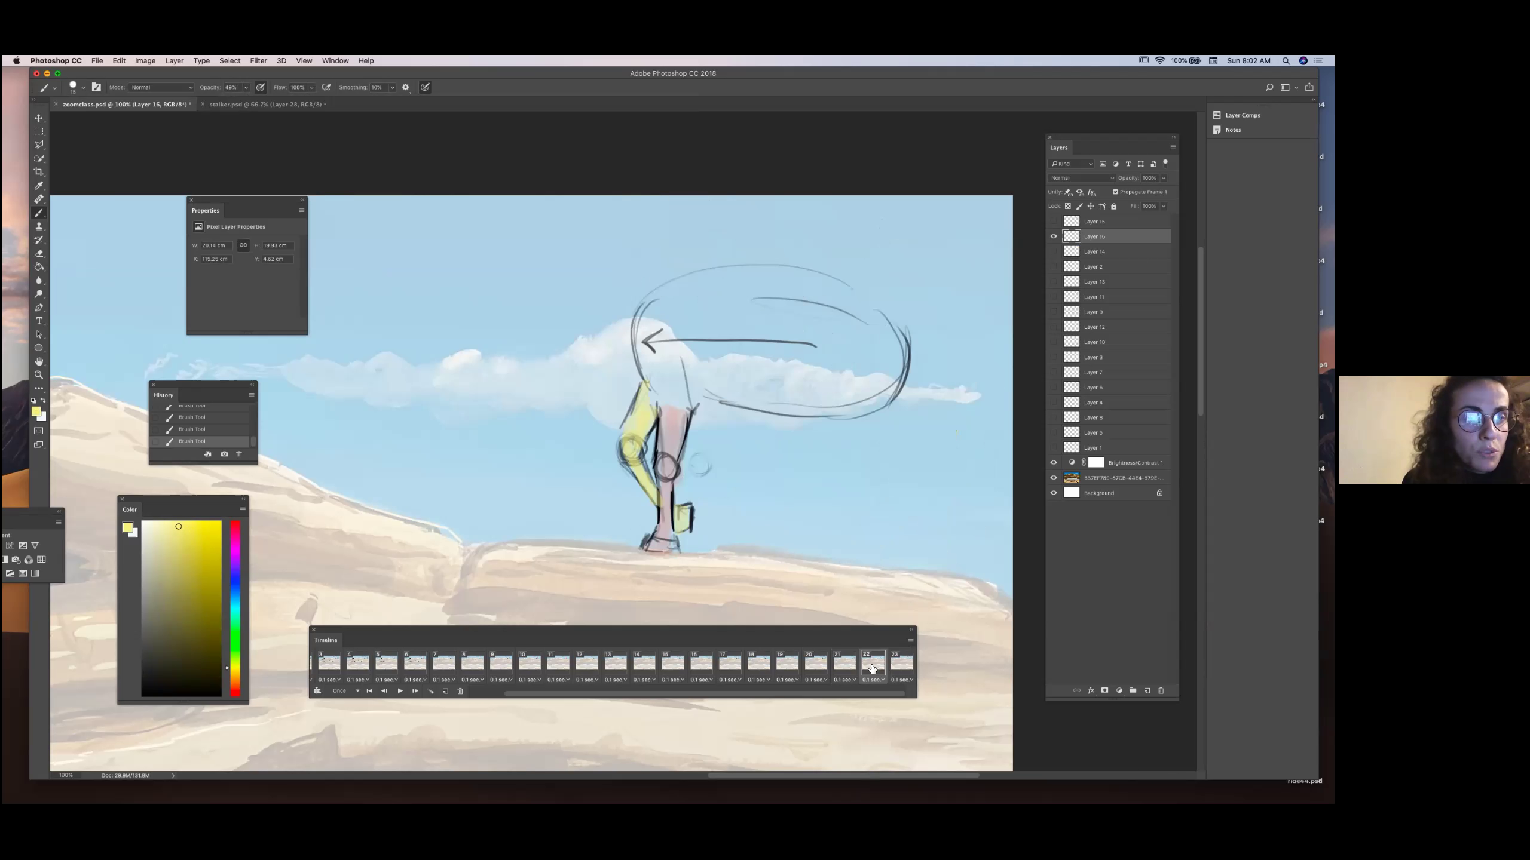
pyautogui.click(848, 665)
pyautogui.click(866, 665)
pyautogui.click(898, 666)
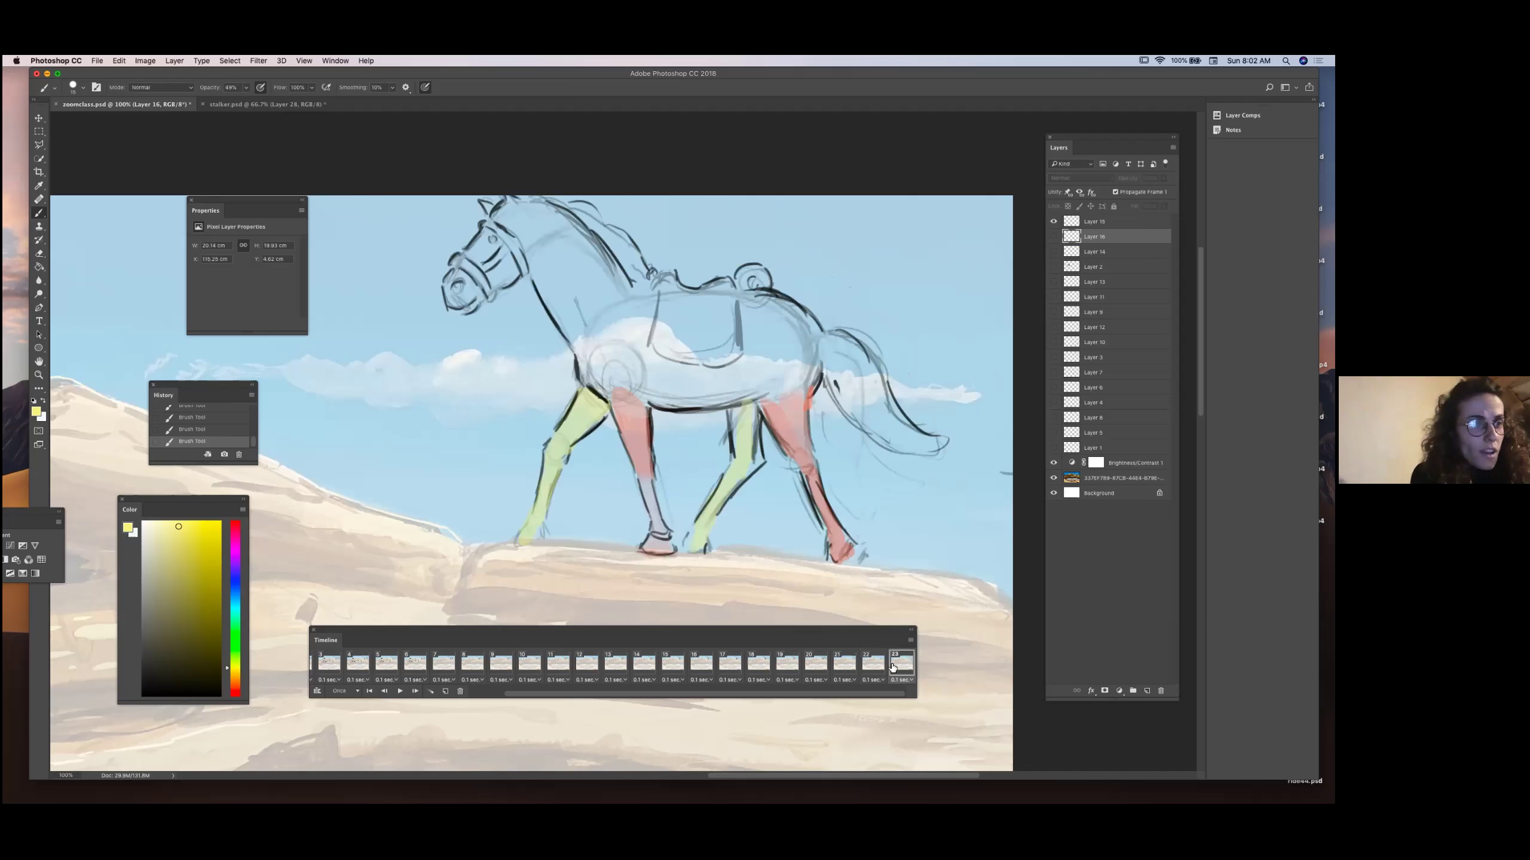
# Compare the frame 22 in-between front legs and body with the keyframes in frames 21 and 23, ending on frame 22.
pyautogui.click(873, 668)
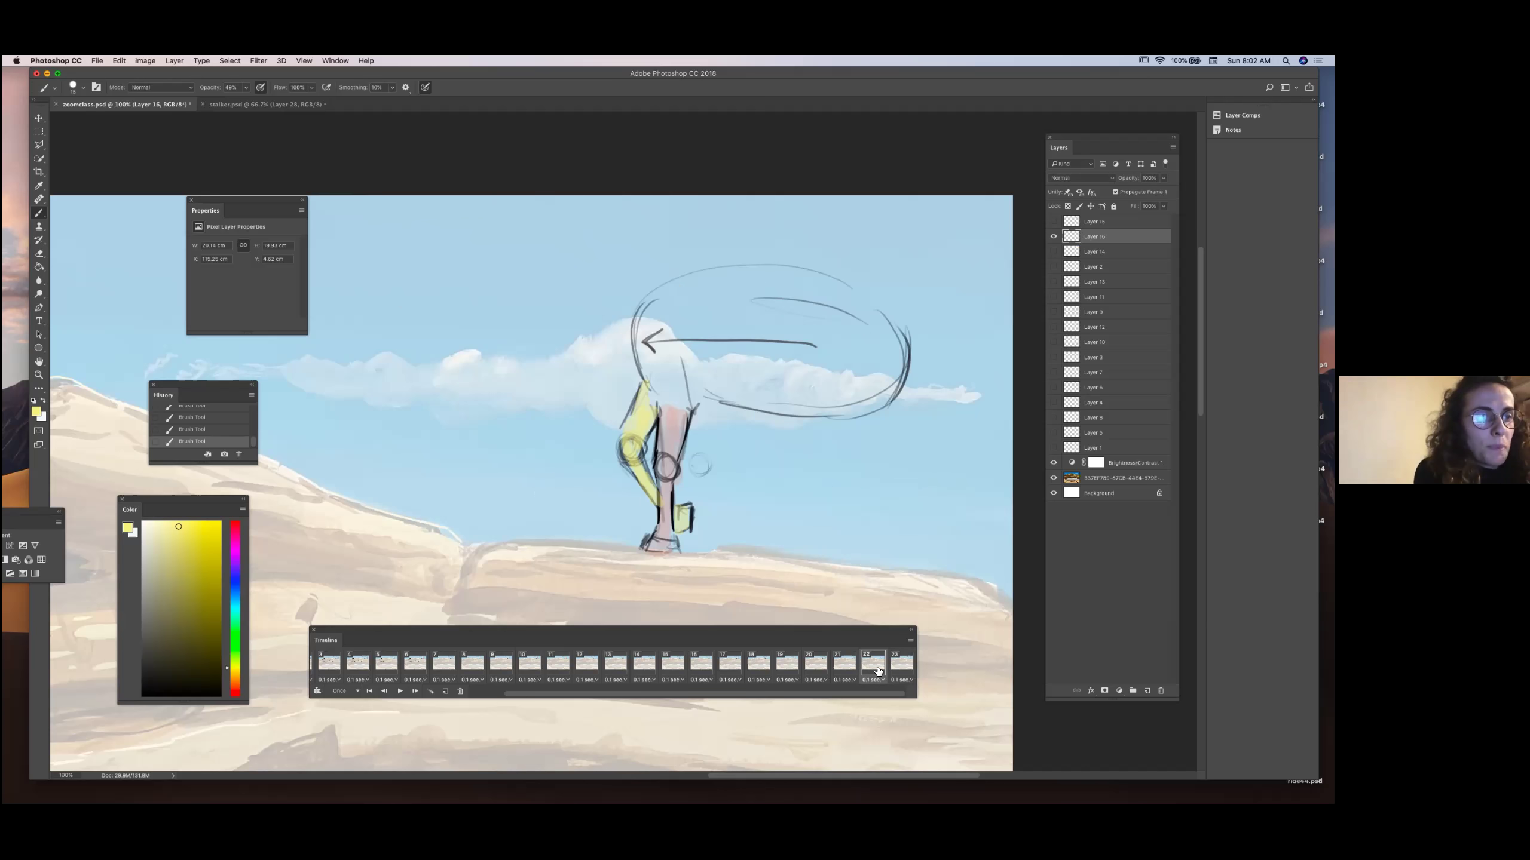
pyautogui.click(891, 667)
pyautogui.click(873, 666)
pyautogui.click(844, 665)
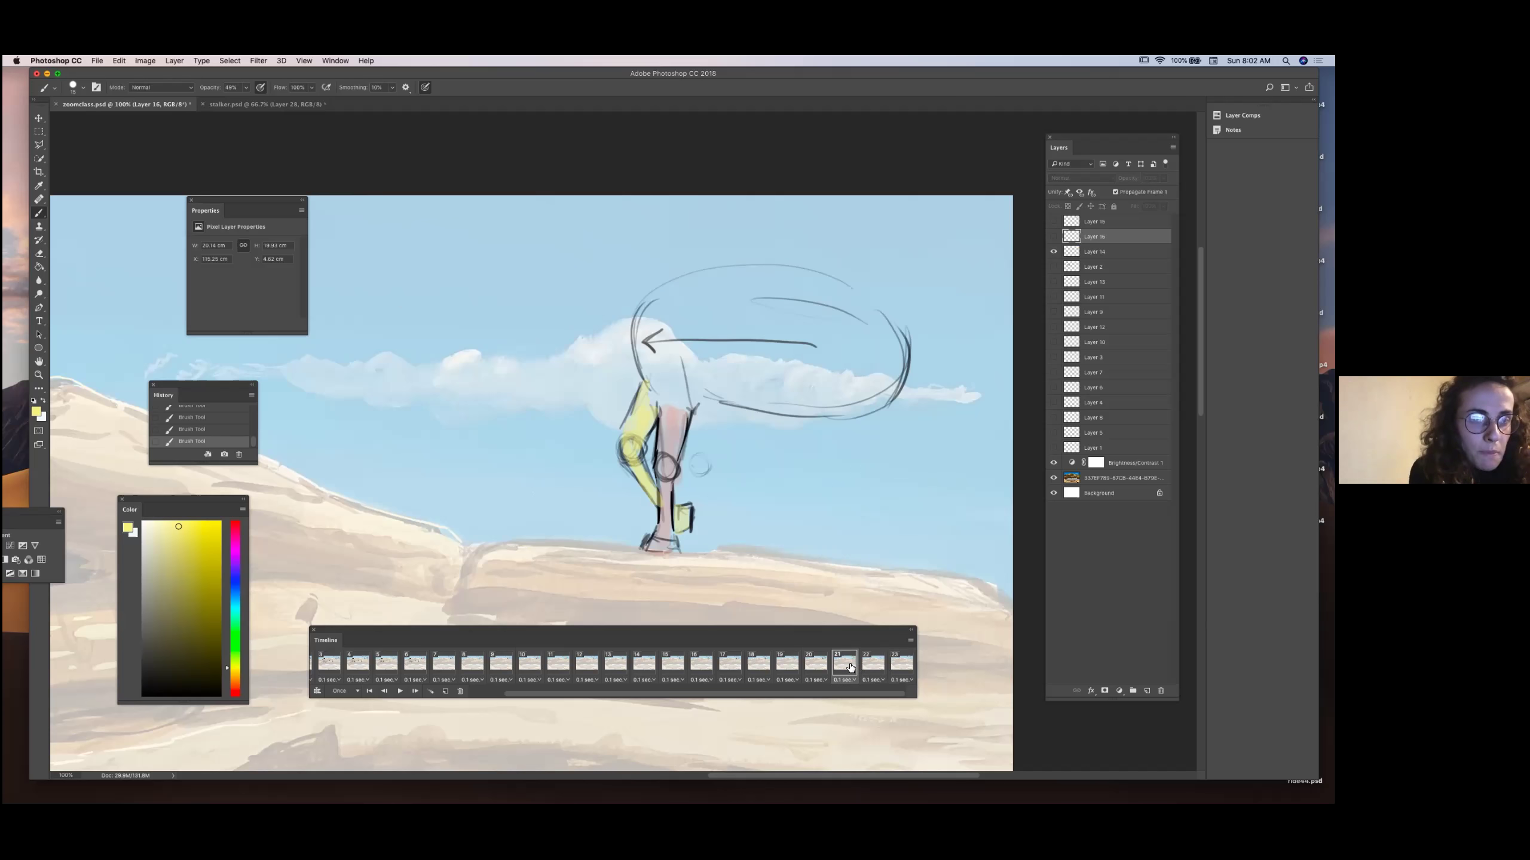
pyautogui.click(872, 668)
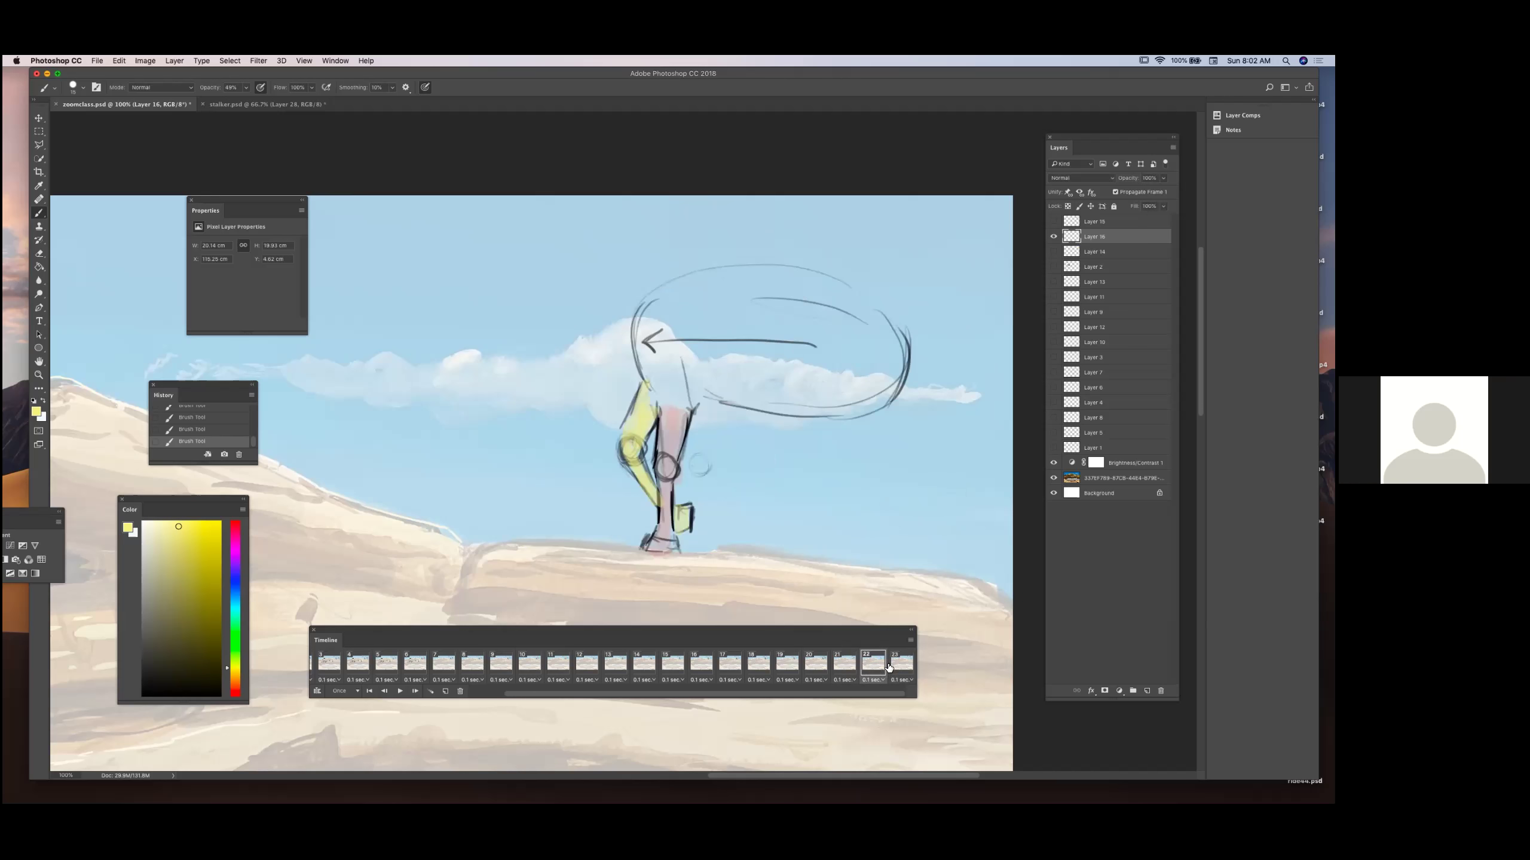
pyautogui.click(849, 665)
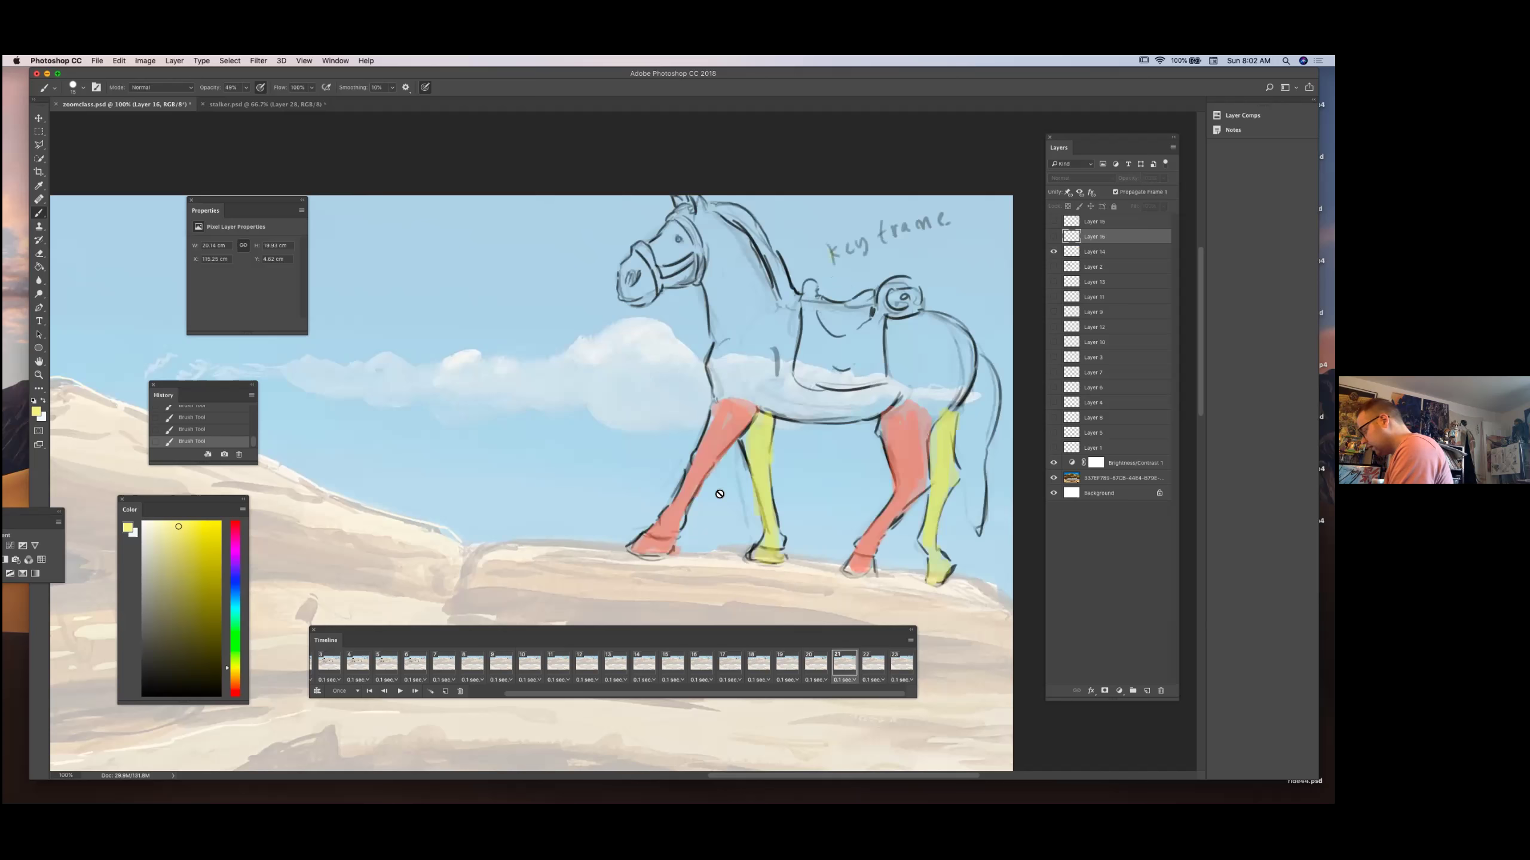
pyautogui.click(872, 665)
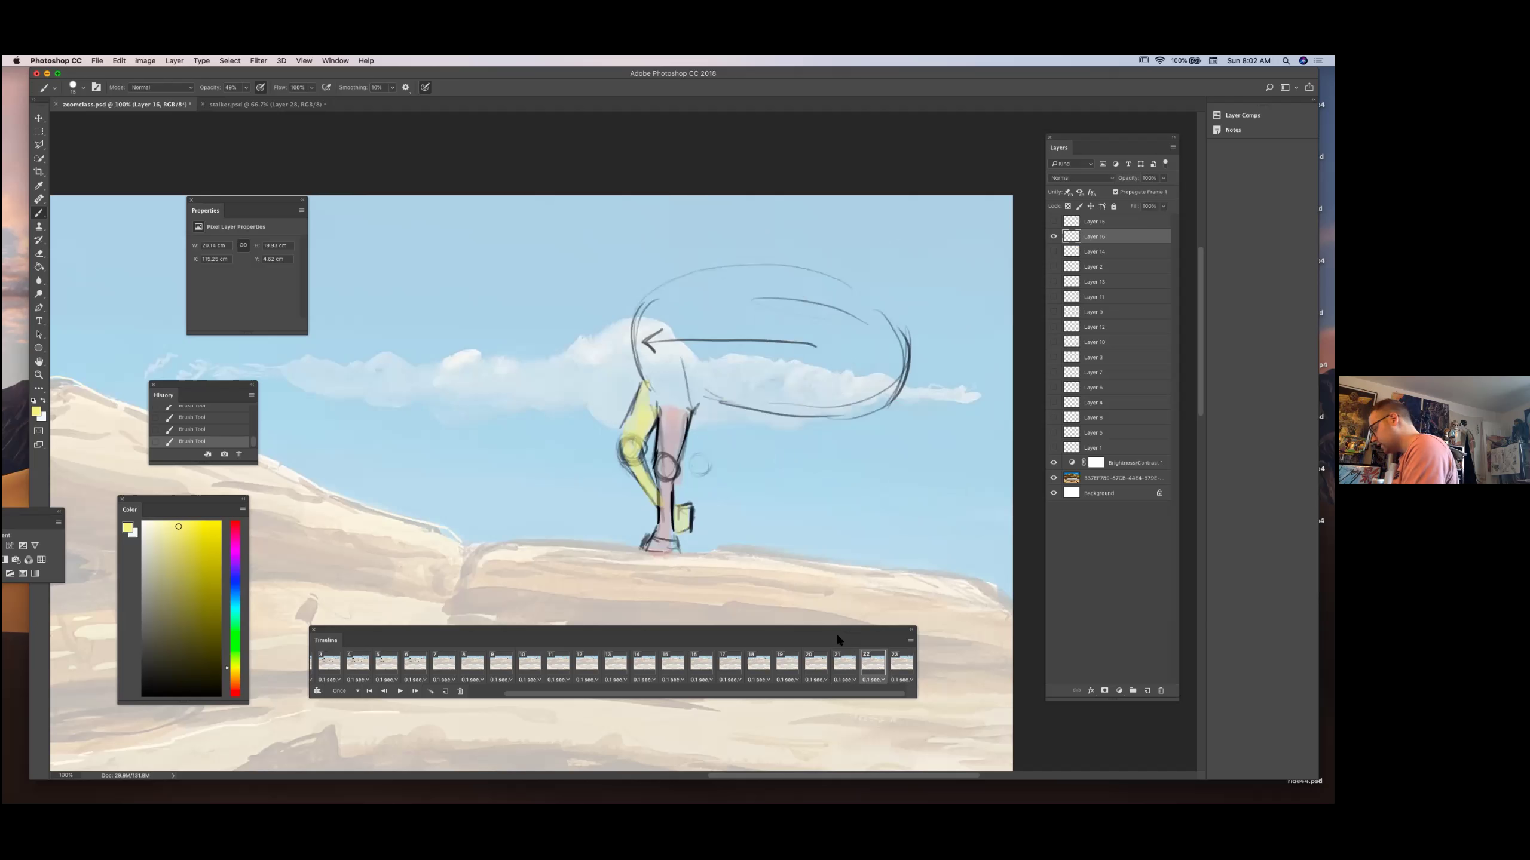
# Show Layer 14 in frame 22 as a faint guide from the frame 21 keyframe, and compare with frame 23.
pyautogui.click(1053, 252)
pyautogui.click(1052, 223)
pyautogui.click(1052, 233)
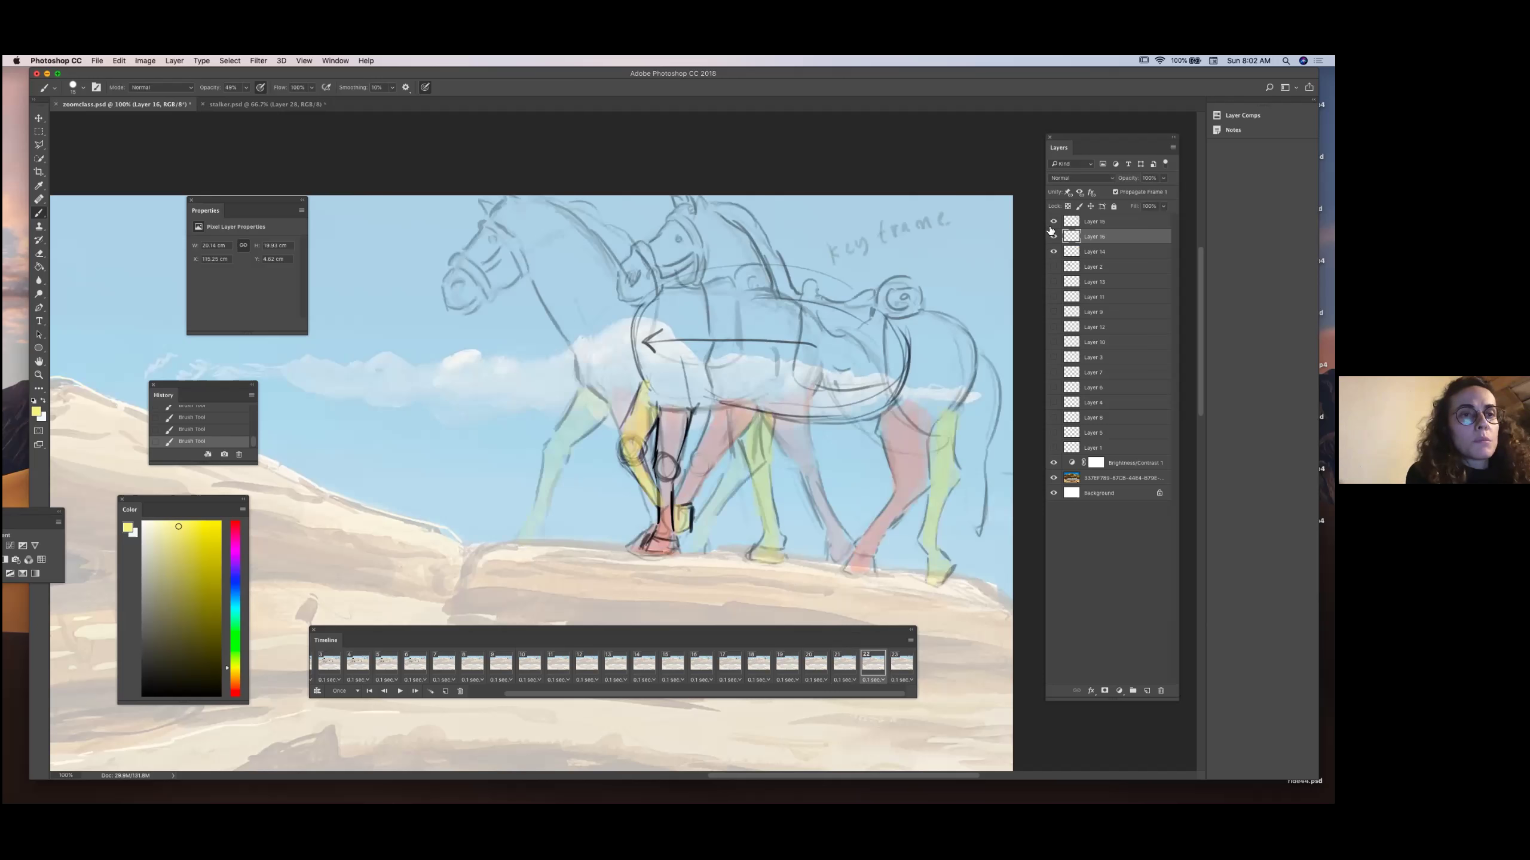
pyautogui.click(1051, 229)
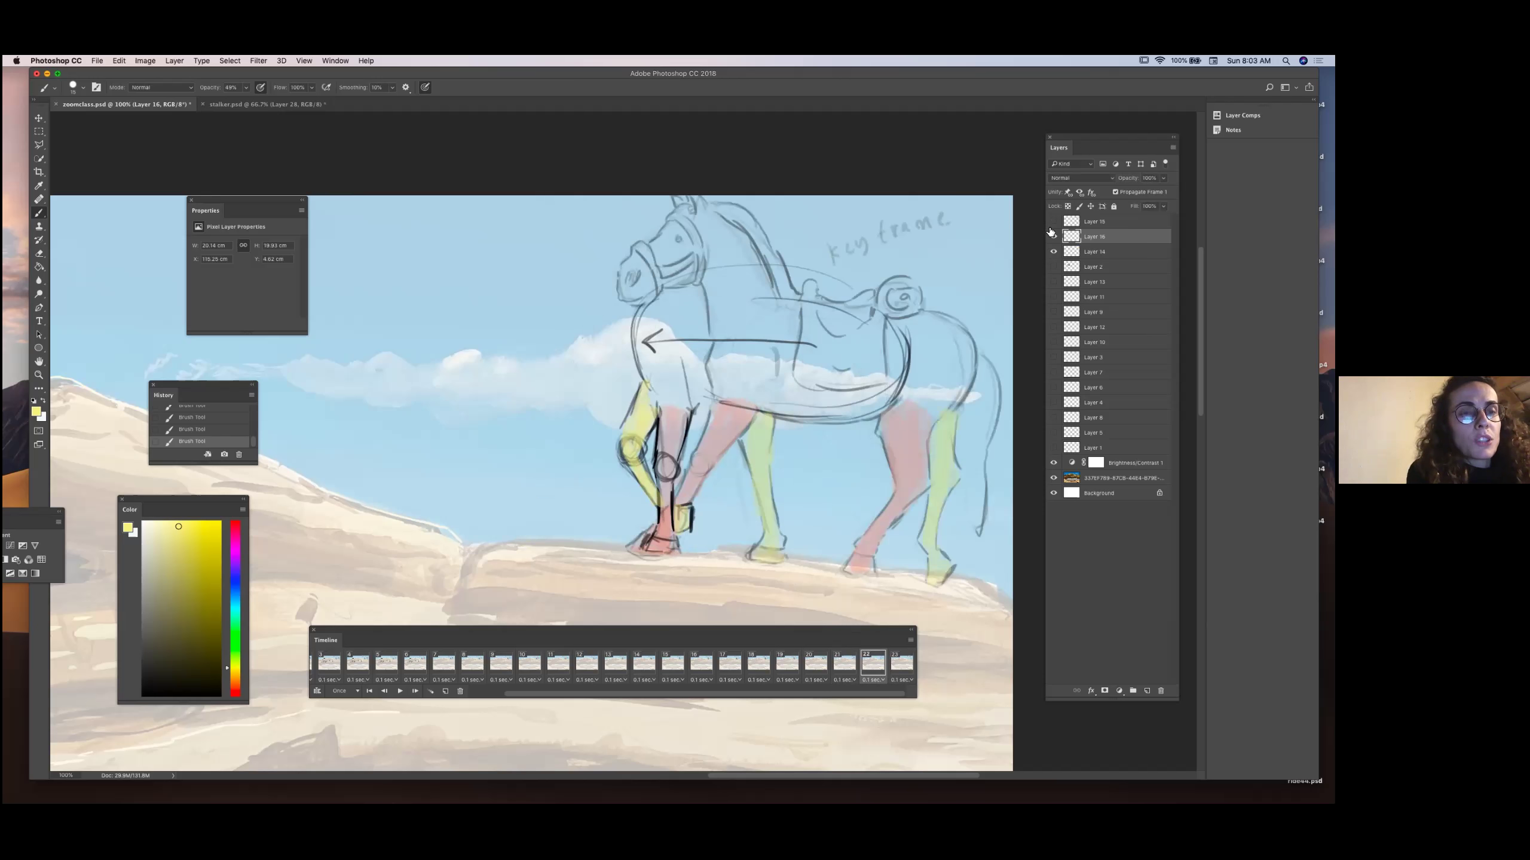
pyautogui.click(896, 666)
pyautogui.click(873, 667)
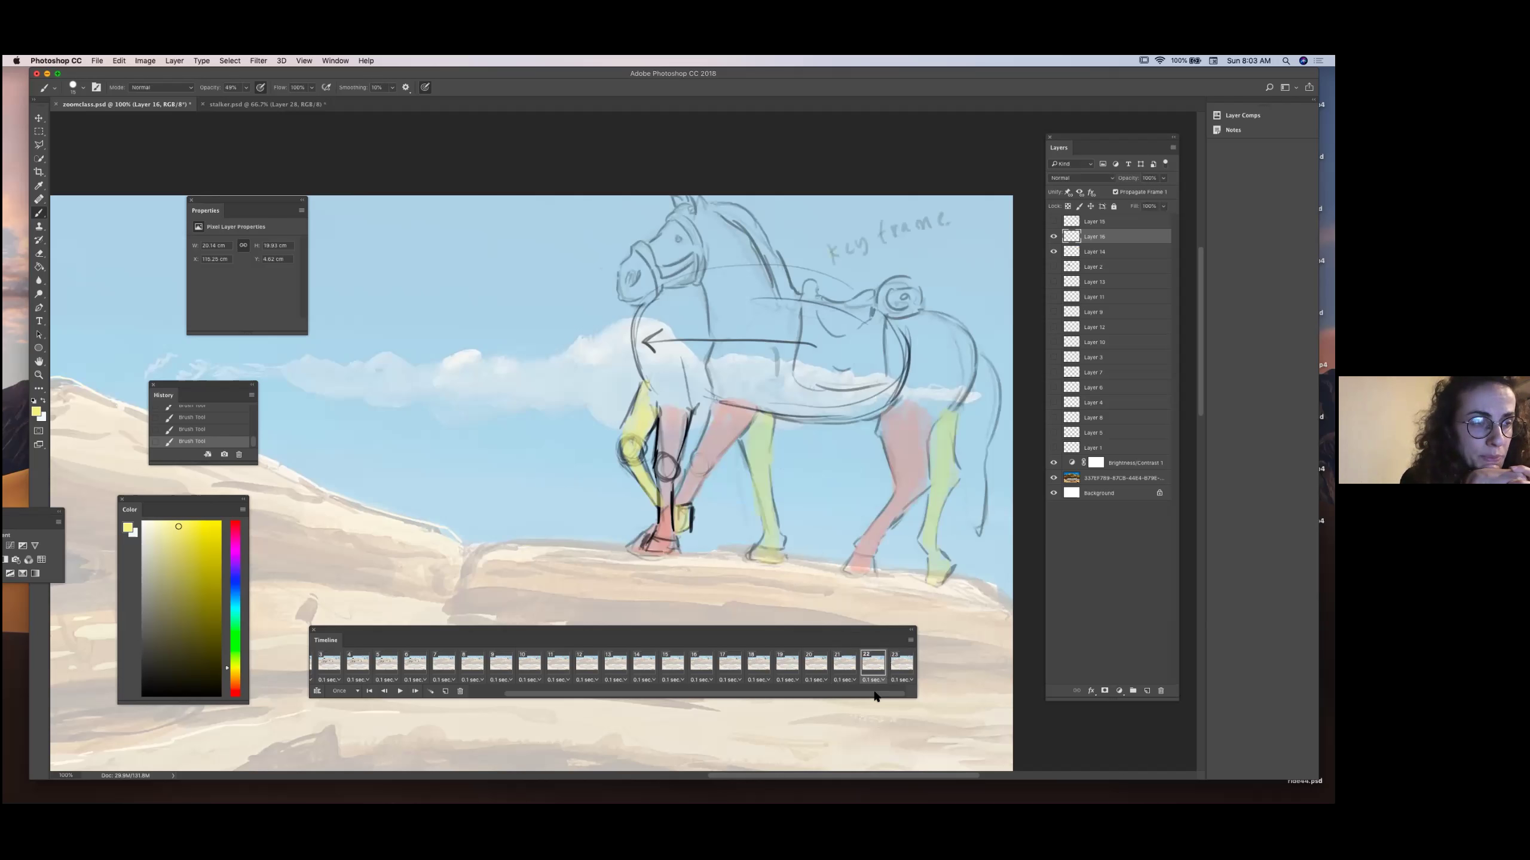
# Set the brush to black with a small tip and 100% opacity, and strengthen the horse's belly line.
pyautogui.click(219, 687)
pyautogui.click(236, 583)
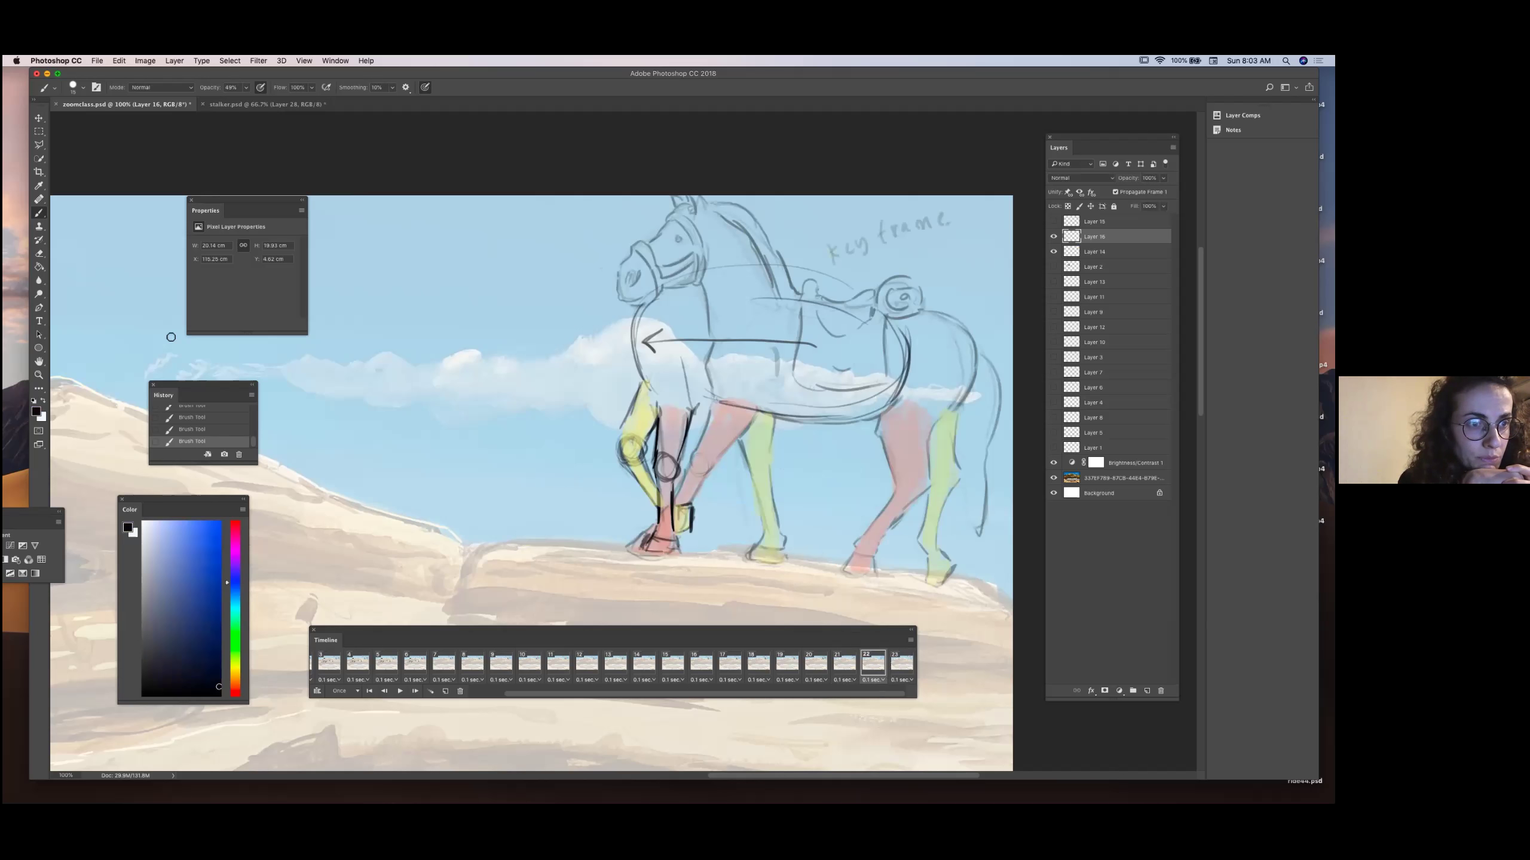
pyautogui.click(83, 88)
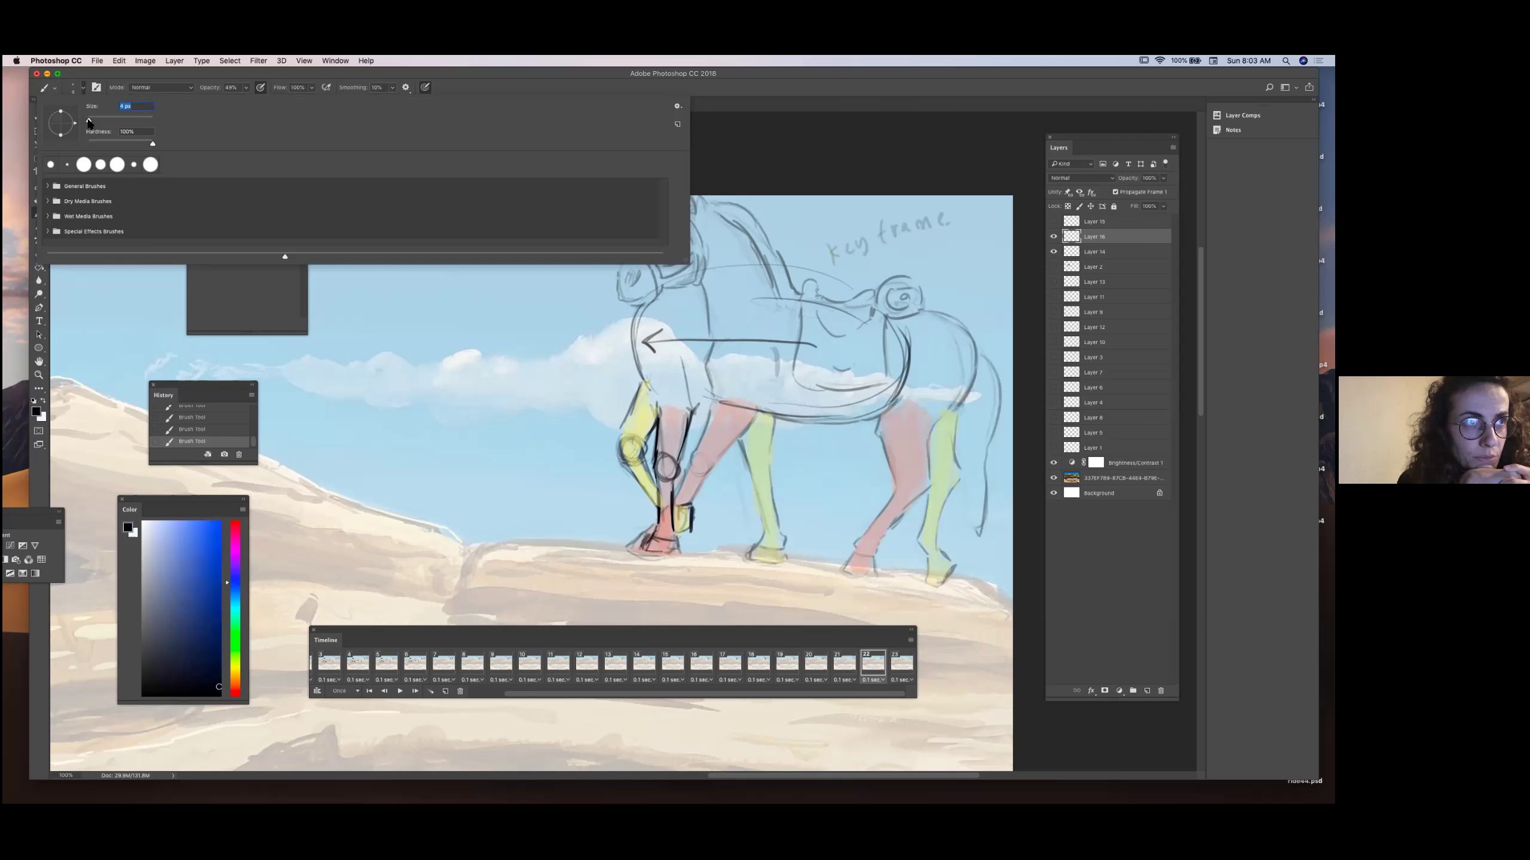
pyautogui.moveTo(89, 123); pyautogui.dragTo(87, 122)
pyautogui.press('Return')
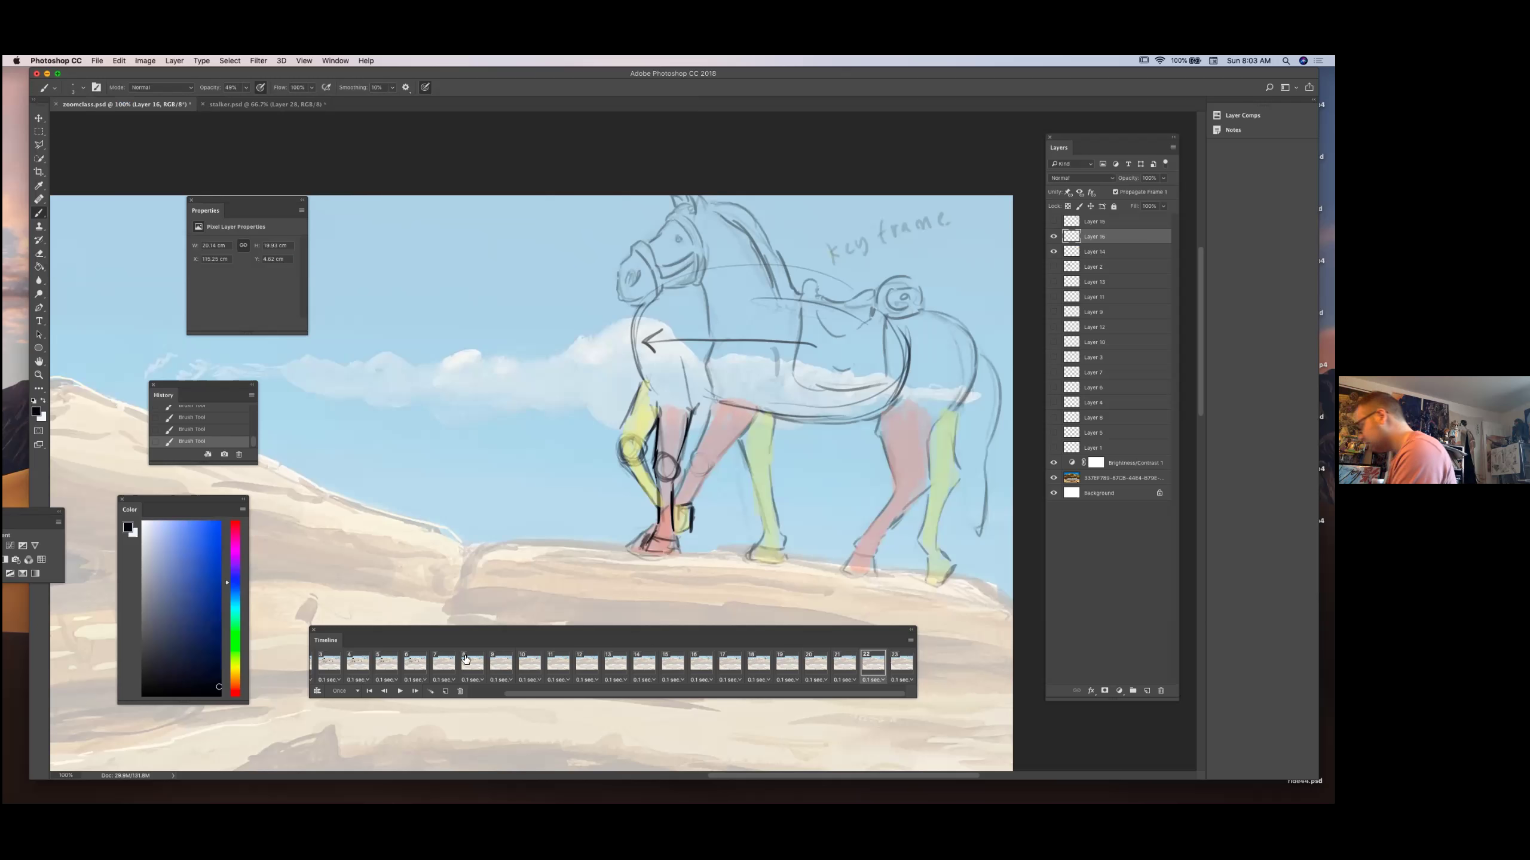
pyautogui.click(84, 89)
pyautogui.press('Return')
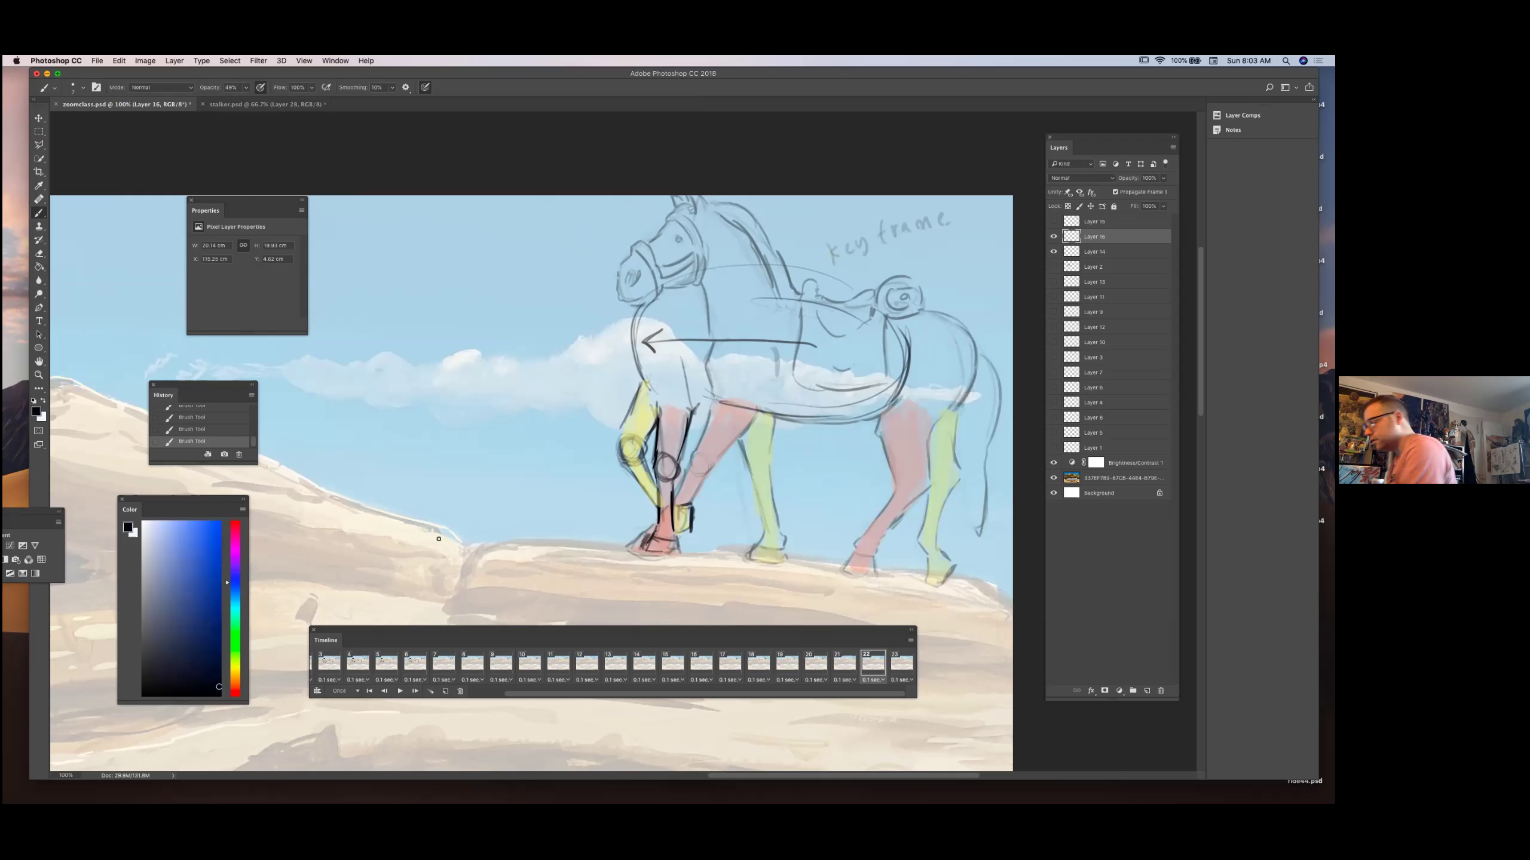
pyautogui.moveTo(246, 87); pyautogui.dragTo(272, 101)
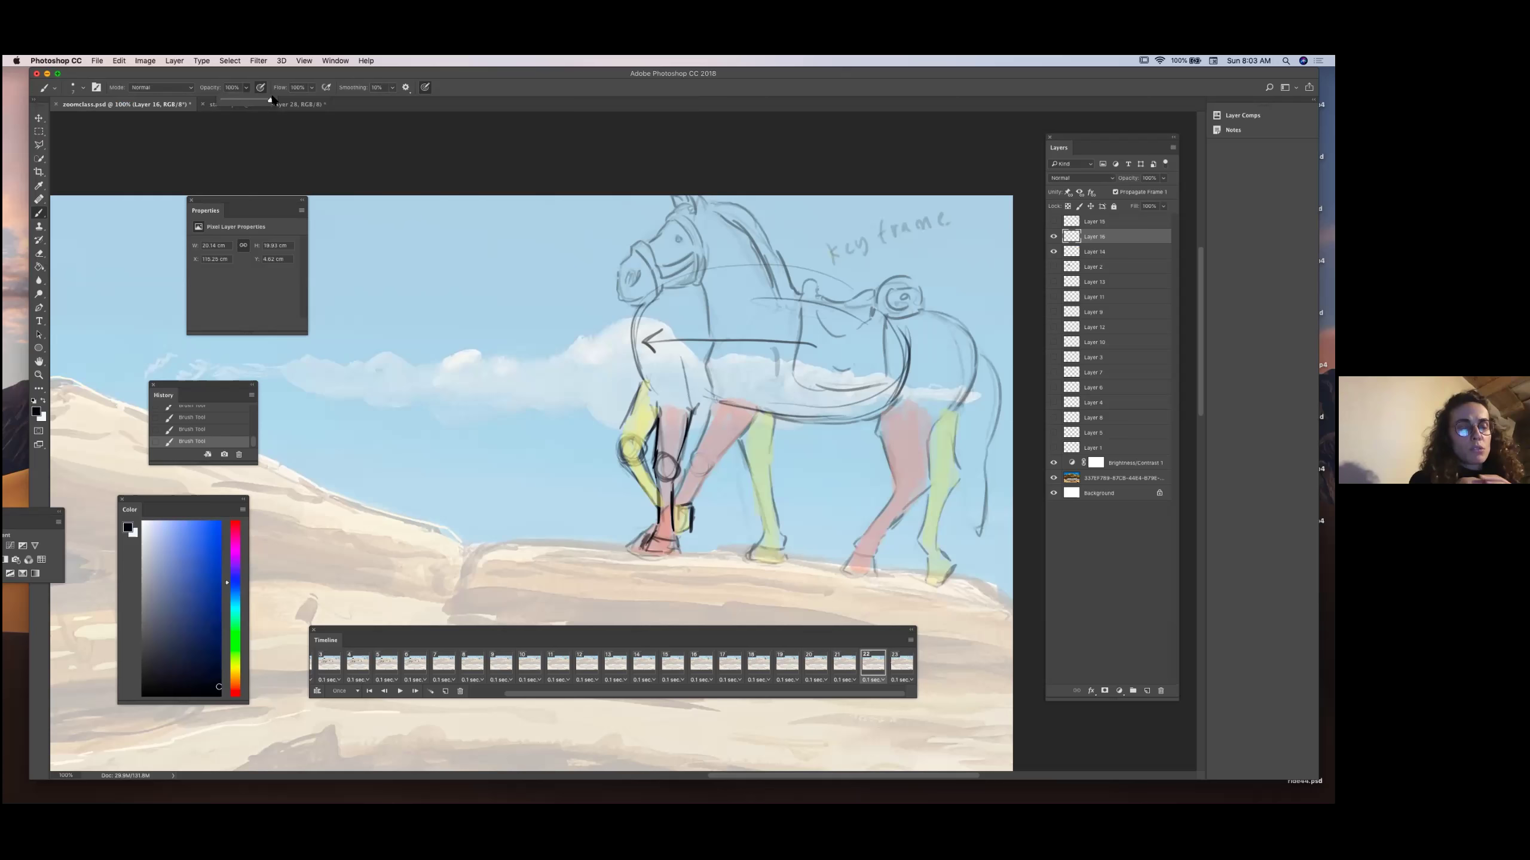
pyautogui.moveTo(723, 404); pyautogui.dragTo(822, 417)
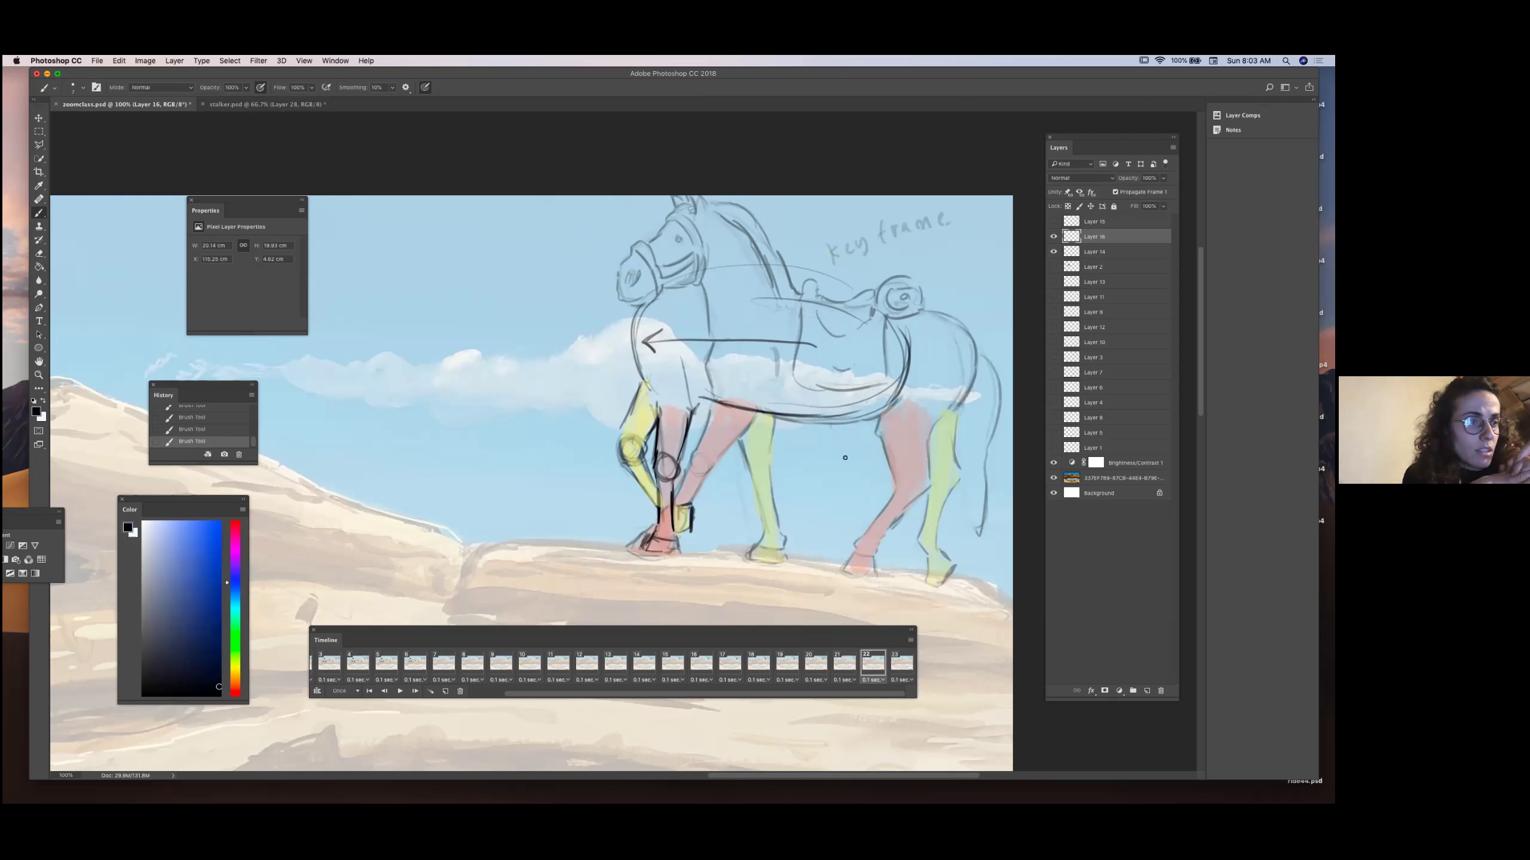
# Show the frame 23 drawing over frame 22 as a second guide, comparing the hind-leg positions of both keyframes.
pyautogui.click(1053, 221)
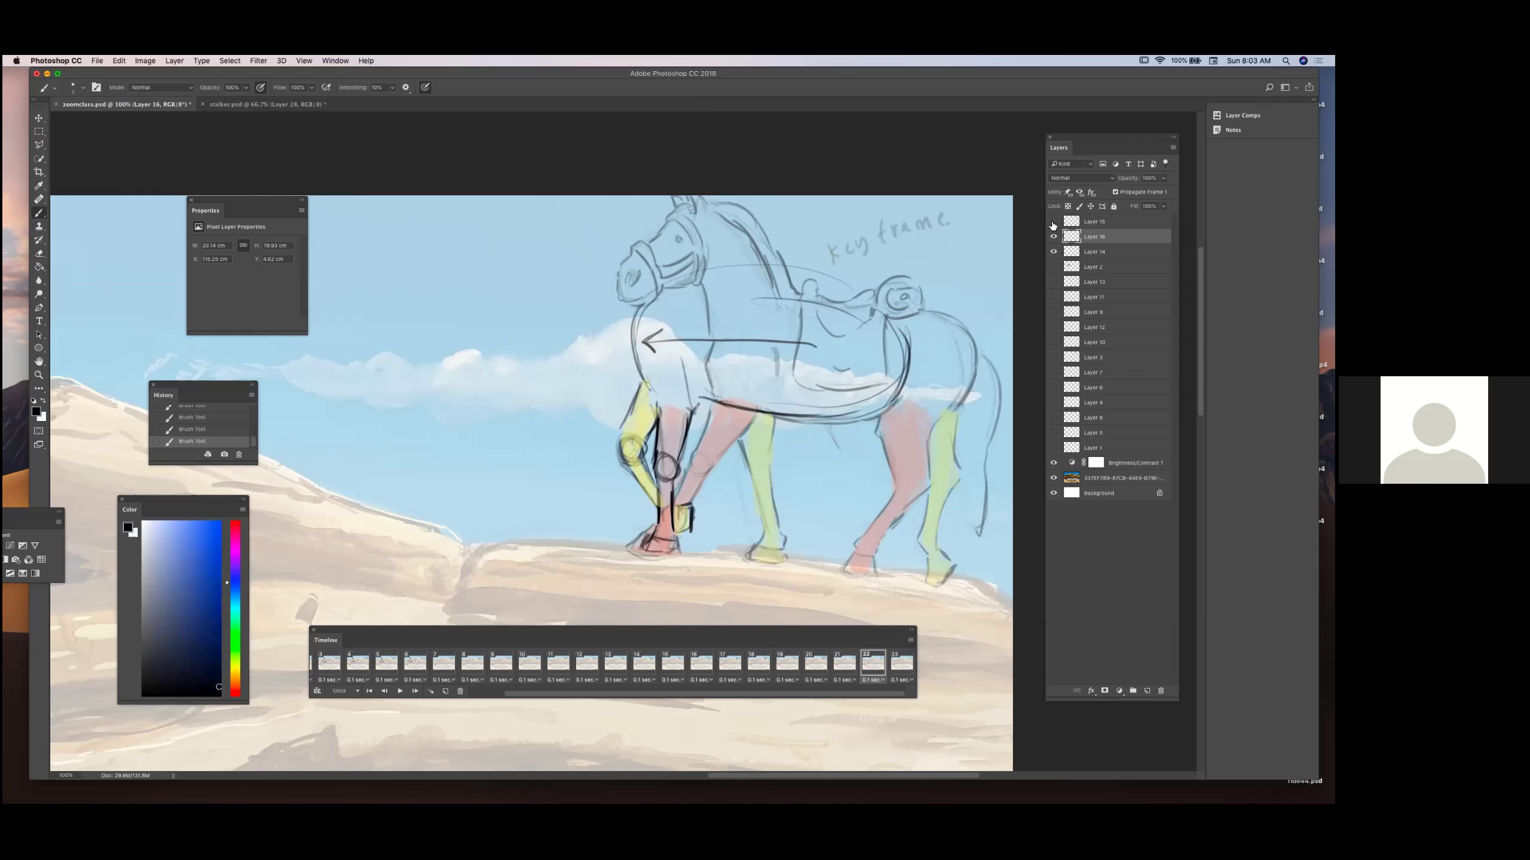
pyautogui.click(1054, 221)
pyautogui.click(1054, 223)
pyautogui.click(1054, 223)
pyautogui.click(1054, 223)
pyautogui.click(1053, 223)
pyautogui.click(1053, 223)
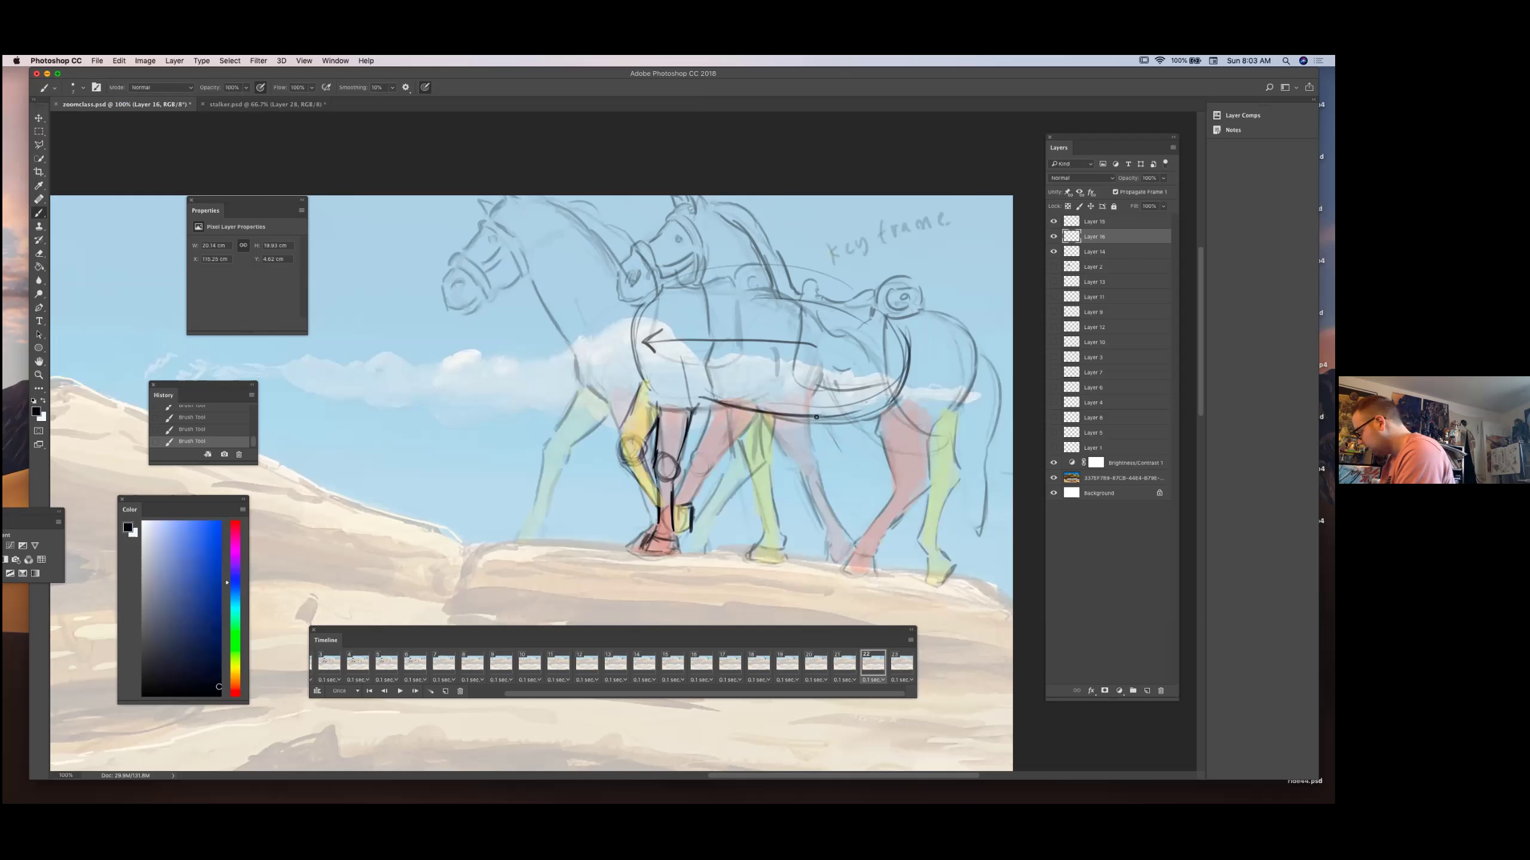
# Sketch the supporting hind leg midway between the two keyframe poses, with thigh, hock circle, lower leg and hoof on the ground.
pyautogui.moveTo(806, 422); pyautogui.dragTo(837, 469)
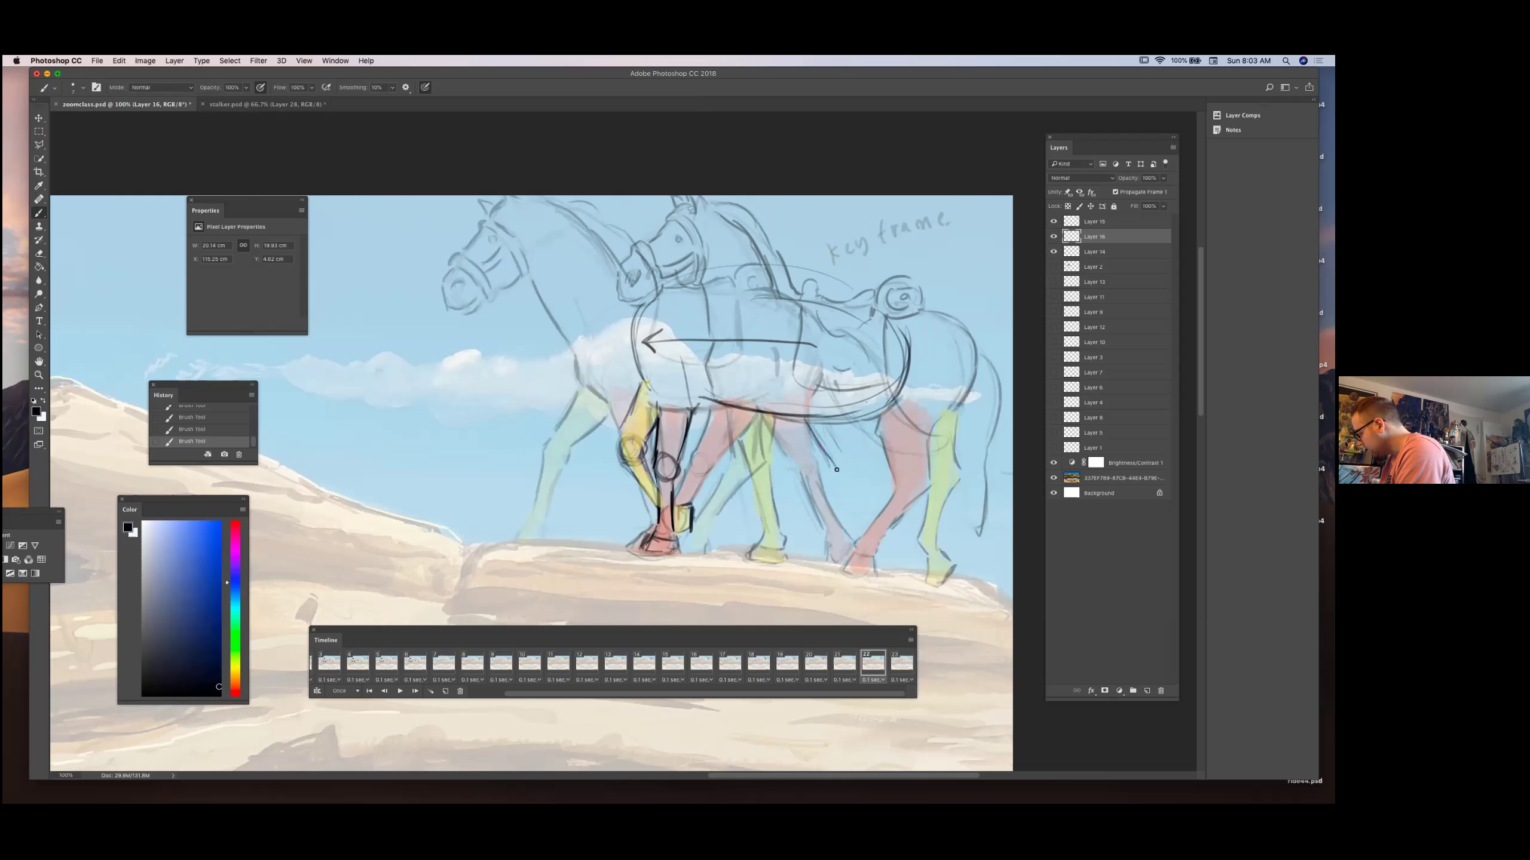
pyautogui.moveTo(817, 410); pyautogui.dragTo(837, 470)
pyautogui.moveTo(819, 416); pyautogui.dragTo(834, 453)
pyautogui.moveTo(873, 399); pyautogui.dragTo(840, 544)
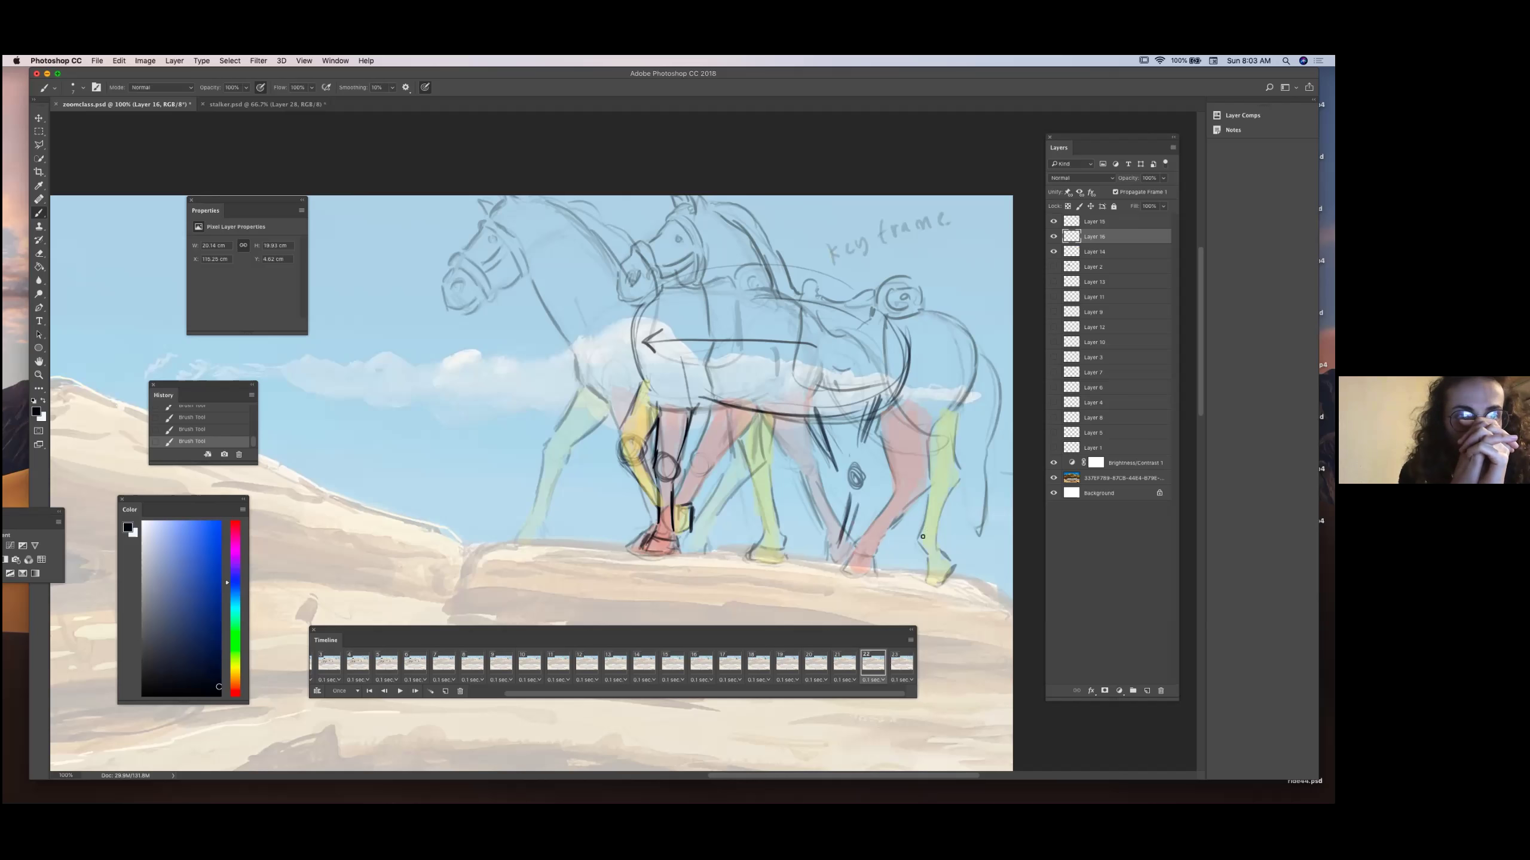
pyautogui.moveTo(847, 497)
pyautogui.mouseDown()
pyautogui.moveTo(838, 562)
pyautogui.moveTo(883, 476)
pyautogui.mouseUp()
pyautogui.moveTo(862, 503); pyautogui.dragTo(876, 482)
pyautogui.moveTo(880, 407); pyautogui.dragTo(881, 471)
pyautogui.moveTo(826, 421); pyautogui.dragTo(854, 491)
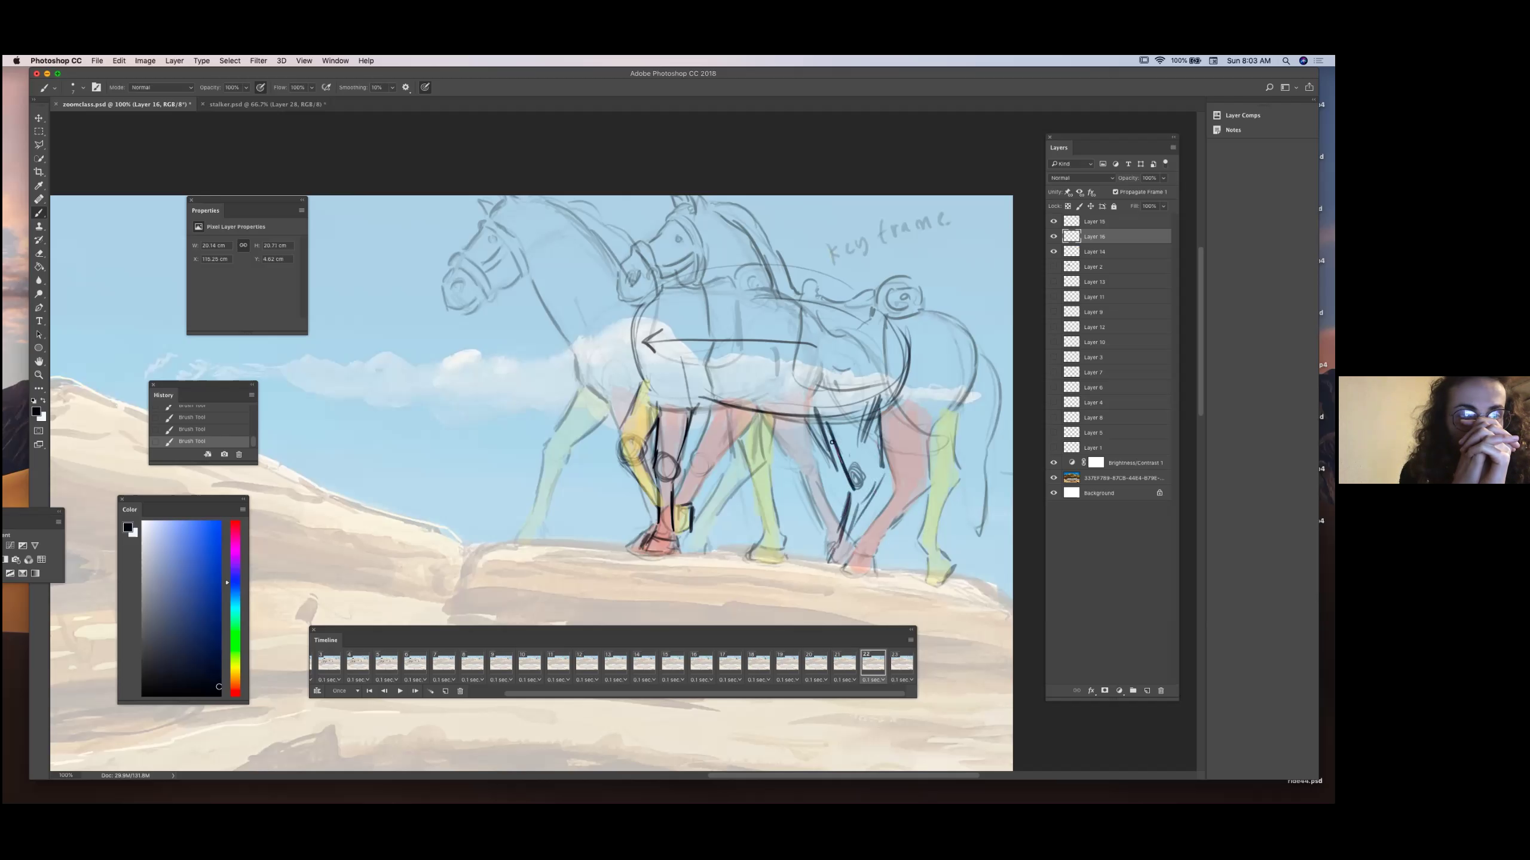
pyautogui.moveTo(876, 416)
pyautogui.mouseDown()
pyautogui.moveTo(885, 477)
pyautogui.moveTo(849, 534)
pyautogui.mouseUp()
pyautogui.moveTo(882, 475); pyautogui.dragTo(846, 568)
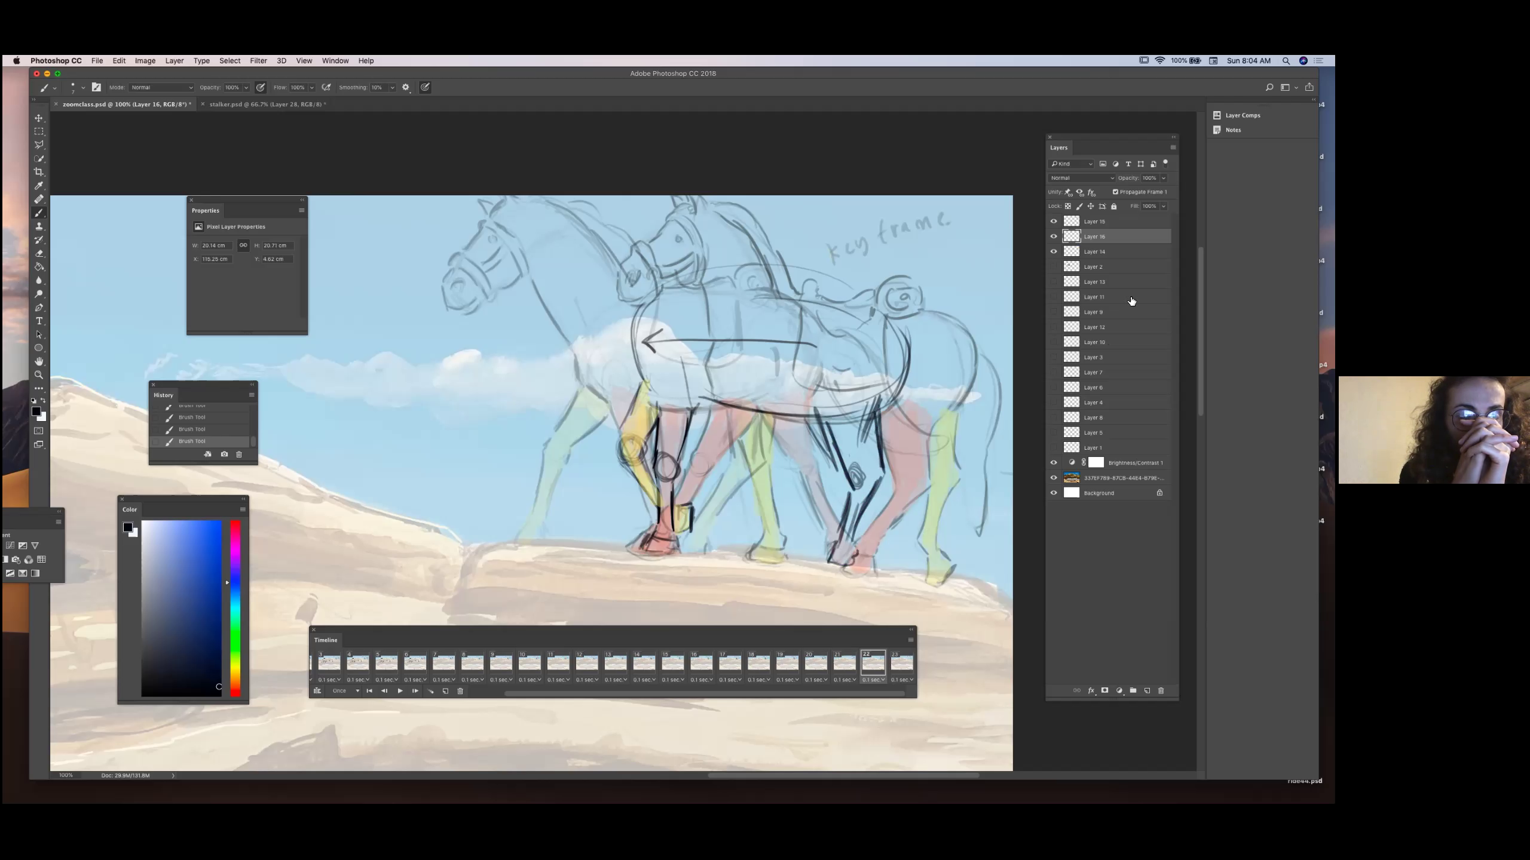
# Compare the keyframes' other hind leg and sketch its in-between pose reaching forward, with a circle at the joint and a hoof.
pyautogui.click(1054, 223)
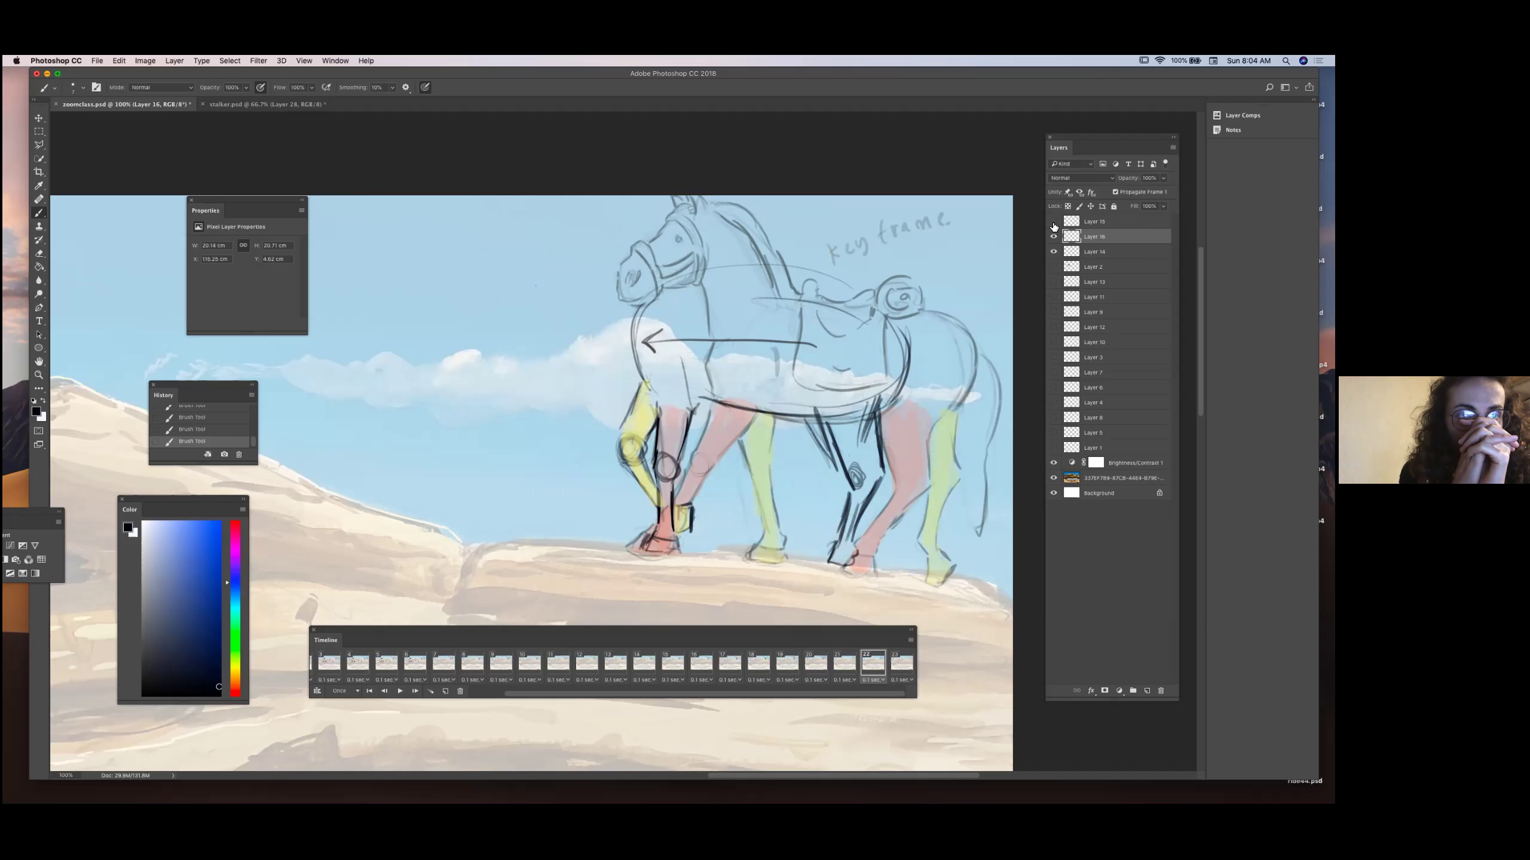
pyautogui.click(1053, 222)
pyautogui.click(1053, 223)
pyautogui.click(1054, 223)
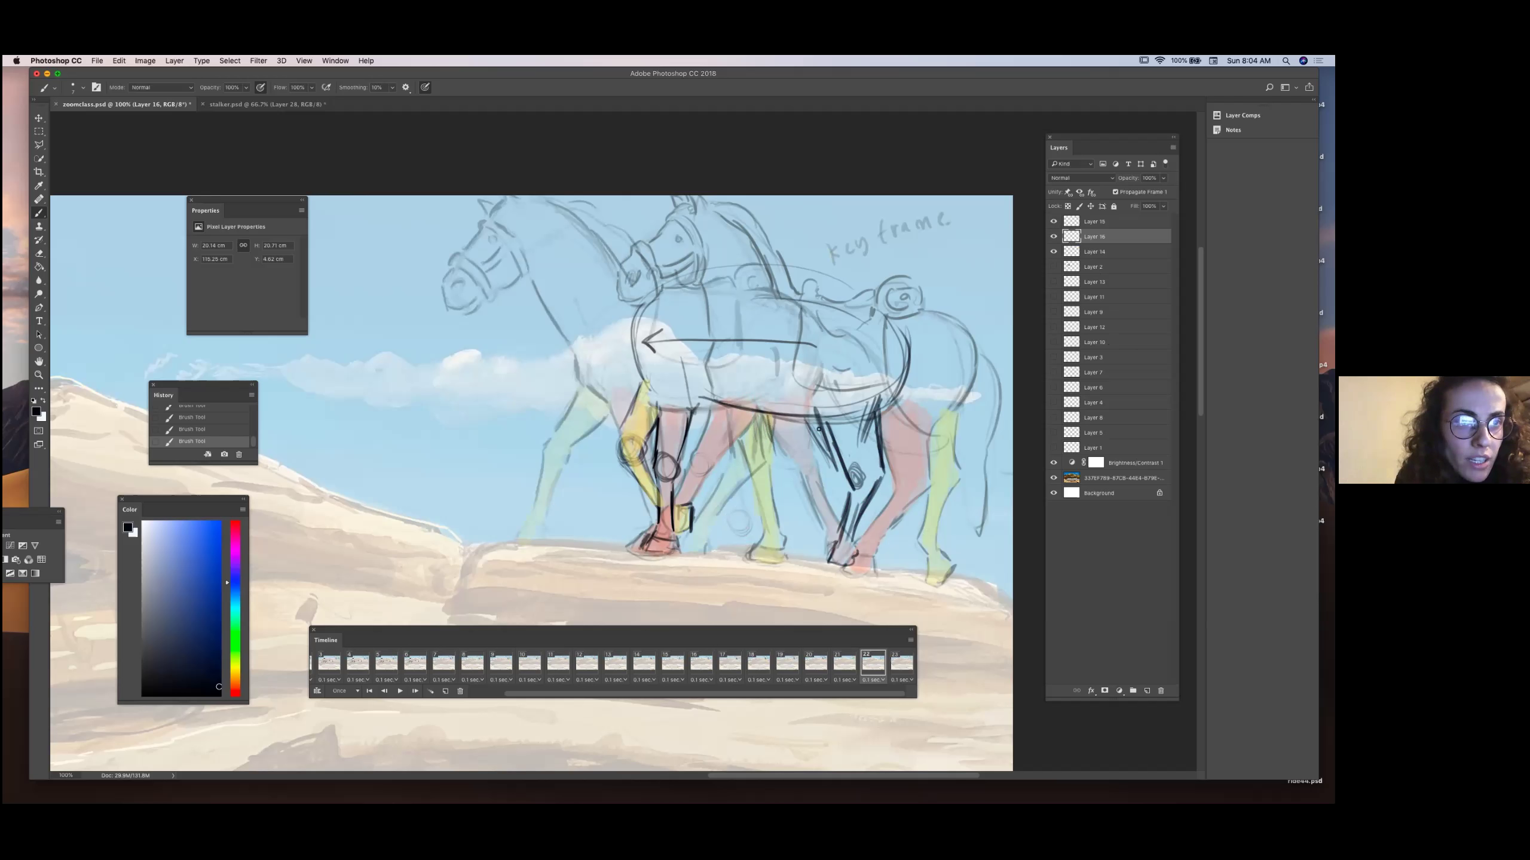
pyautogui.moveTo(824, 434)
pyautogui.mouseDown()
pyautogui.moveTo(749, 488)
pyautogui.moveTo(761, 474)
pyautogui.moveTo(771, 465)
pyautogui.moveTo(729, 523)
pyautogui.mouseUp()
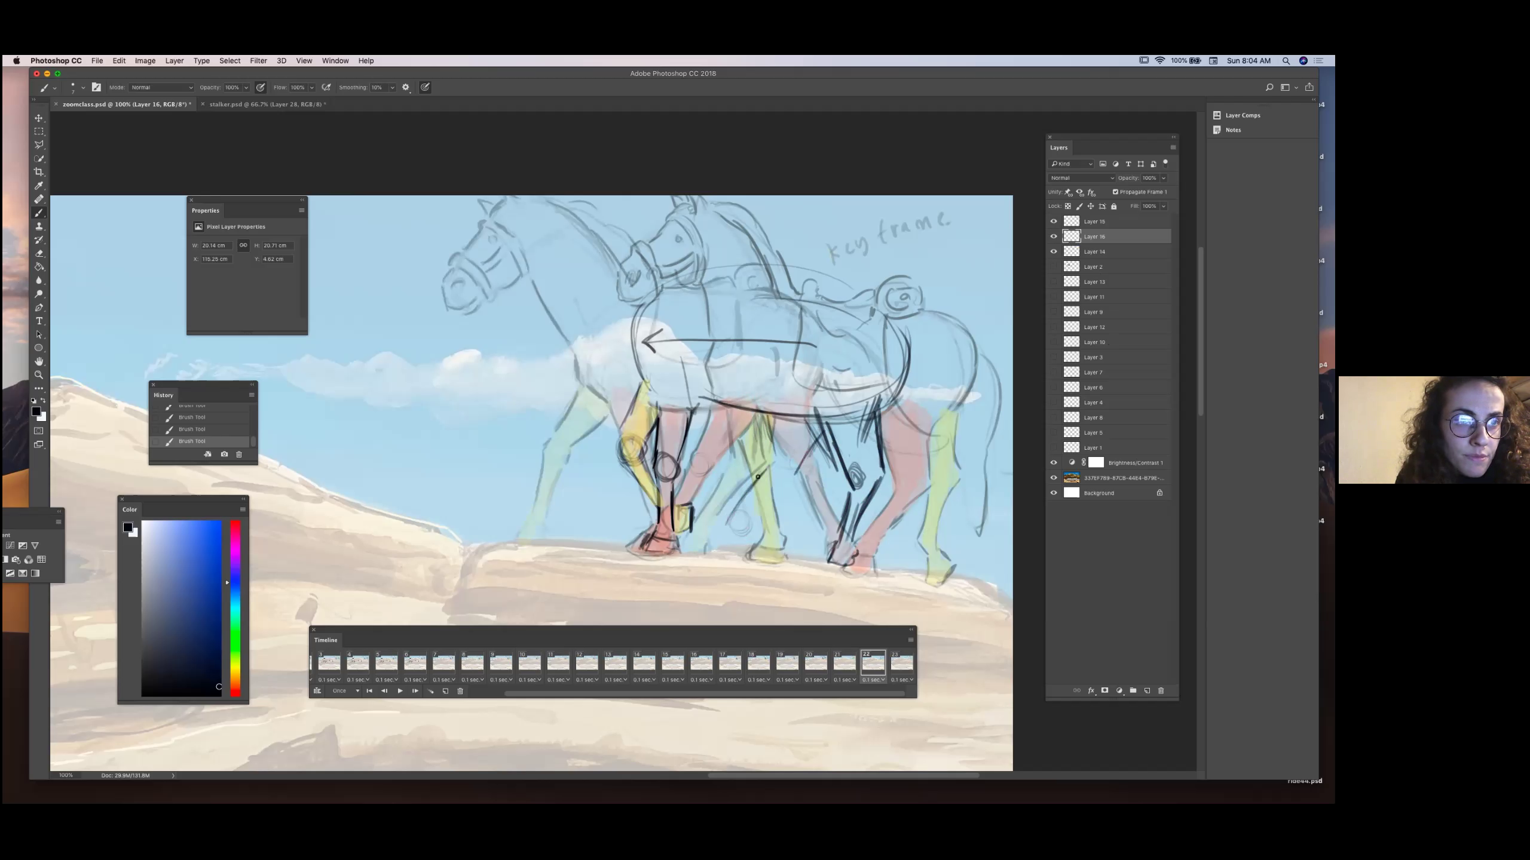
pyautogui.moveTo(794, 470)
pyautogui.mouseDown()
pyautogui.moveTo(713, 545)
pyautogui.moveTo(734, 521)
pyautogui.mouseUp()
pyautogui.moveTo(735, 510)
pyautogui.mouseDown()
pyautogui.moveTo(759, 482)
pyautogui.moveTo(739, 504)
pyautogui.mouseUp()
pyautogui.moveTo(823, 437)
pyautogui.mouseDown()
pyautogui.moveTo(787, 480)
pyautogui.moveTo(779, 452)
pyautogui.mouseUp()
pyautogui.moveTo(820, 421); pyautogui.dragTo(812, 436)
# Hide both keyframe guide drawings and lighten the rough lines of the hind legs and rump with the Eraser.
pyautogui.click(1053, 252)
pyautogui.click(1054, 222)
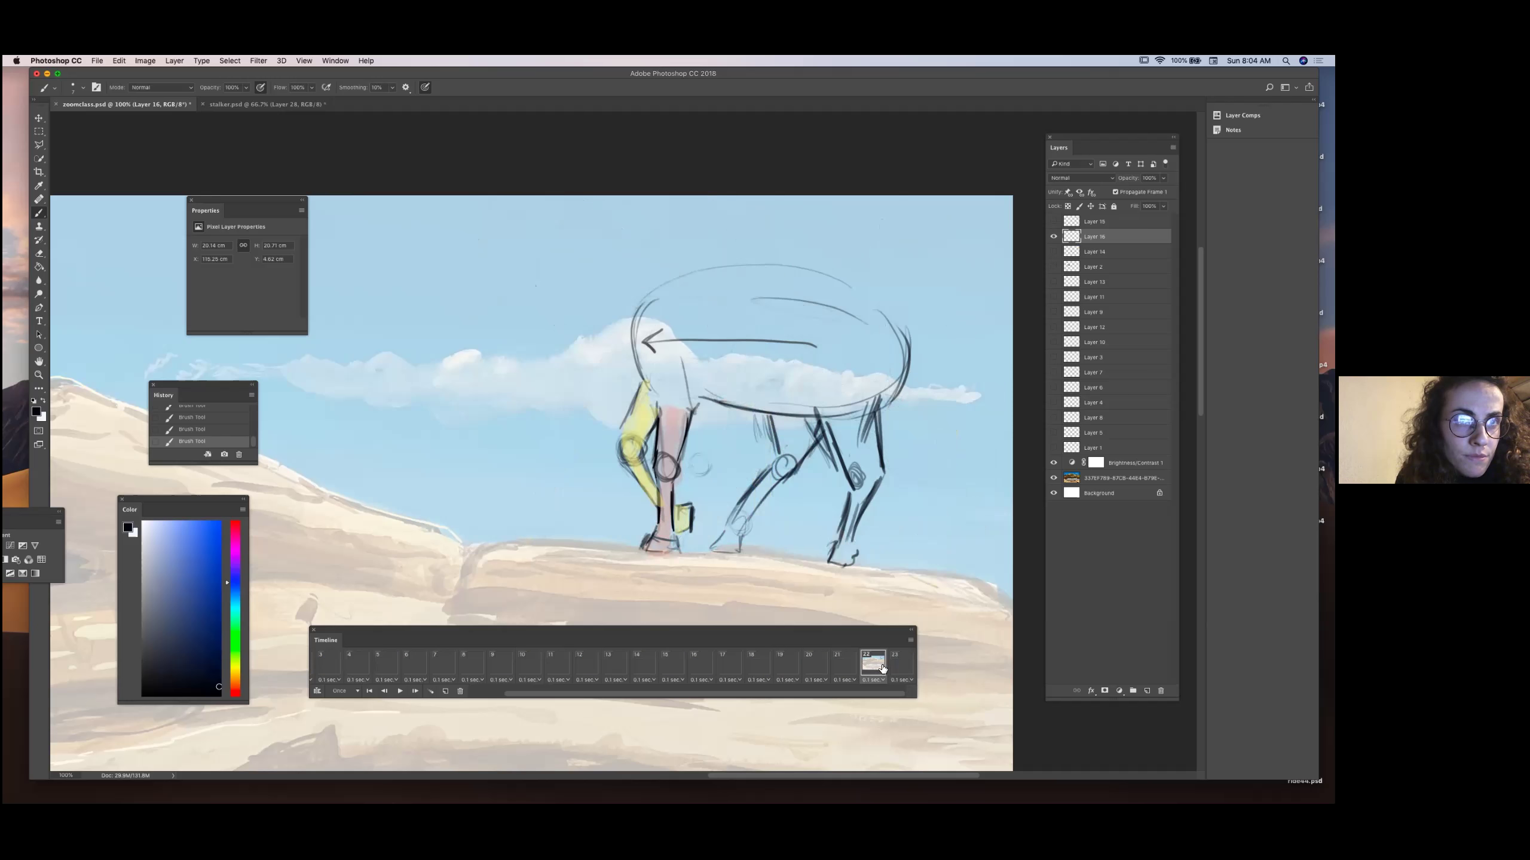
pyautogui.press('e')
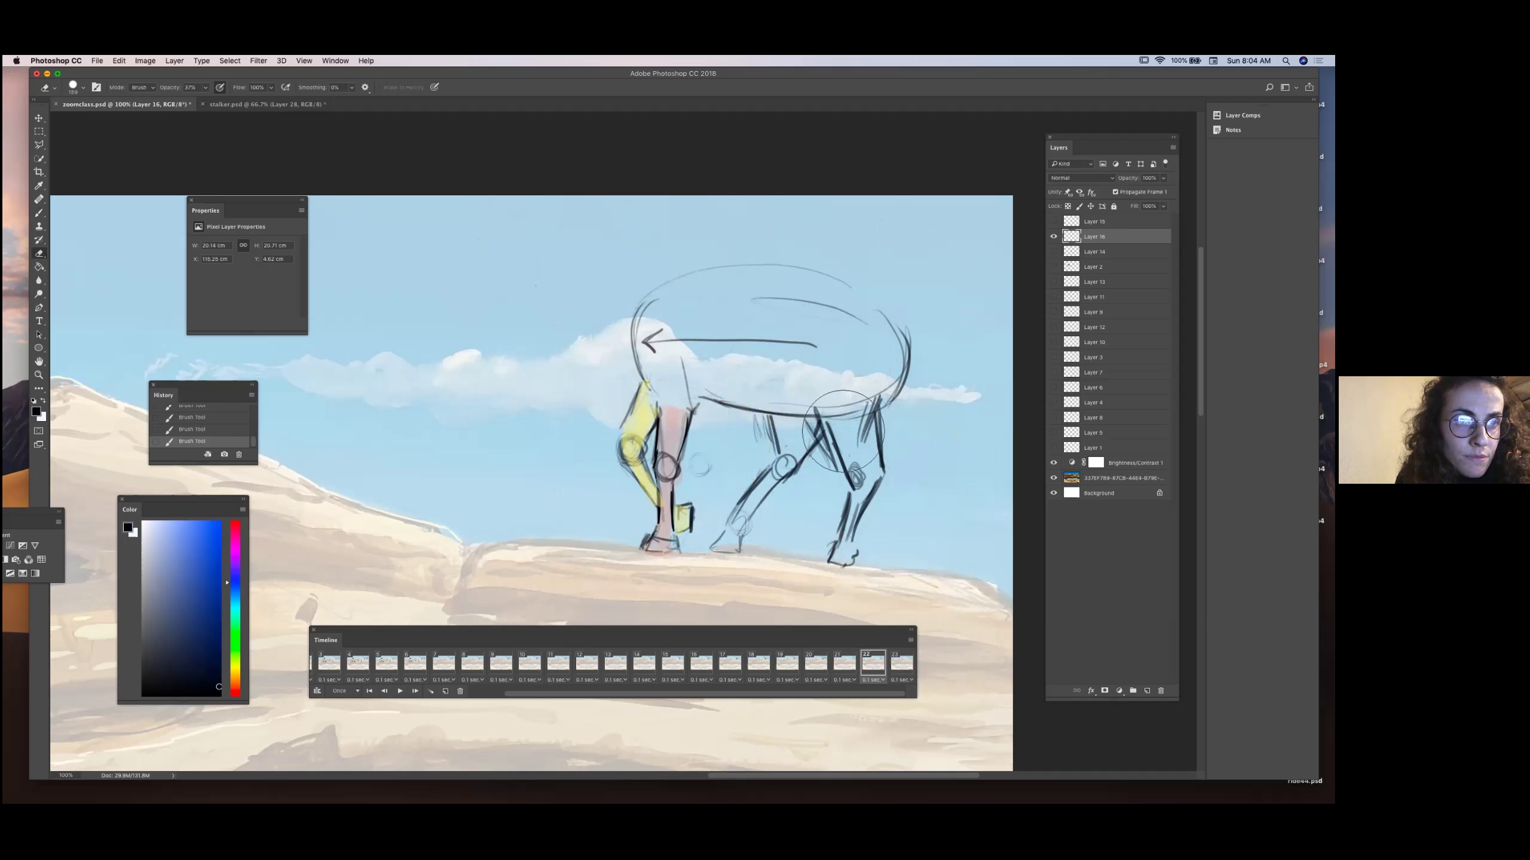
pyautogui.moveTo(836, 410); pyautogui.dragTo(766, 490)
pyautogui.moveTo(911, 371); pyautogui.dragTo(847, 561)
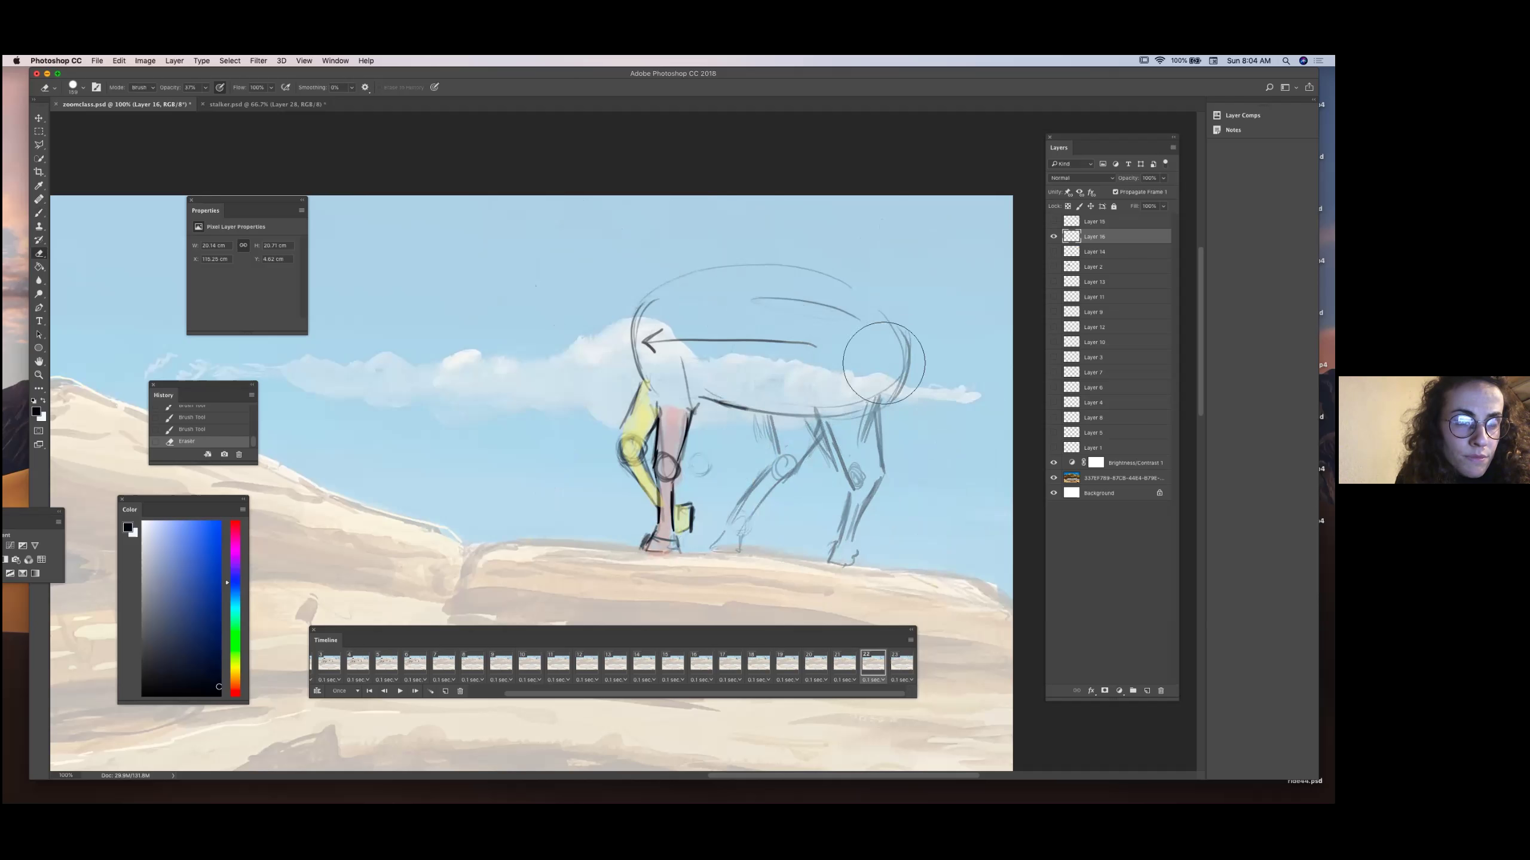
# Redraw the belly line and the supporting hind leg with cleaner, darker brush lines down to the hoof.
pyautogui.click(39, 213)
pyautogui.moveTo(715, 403); pyautogui.dragTo(841, 416)
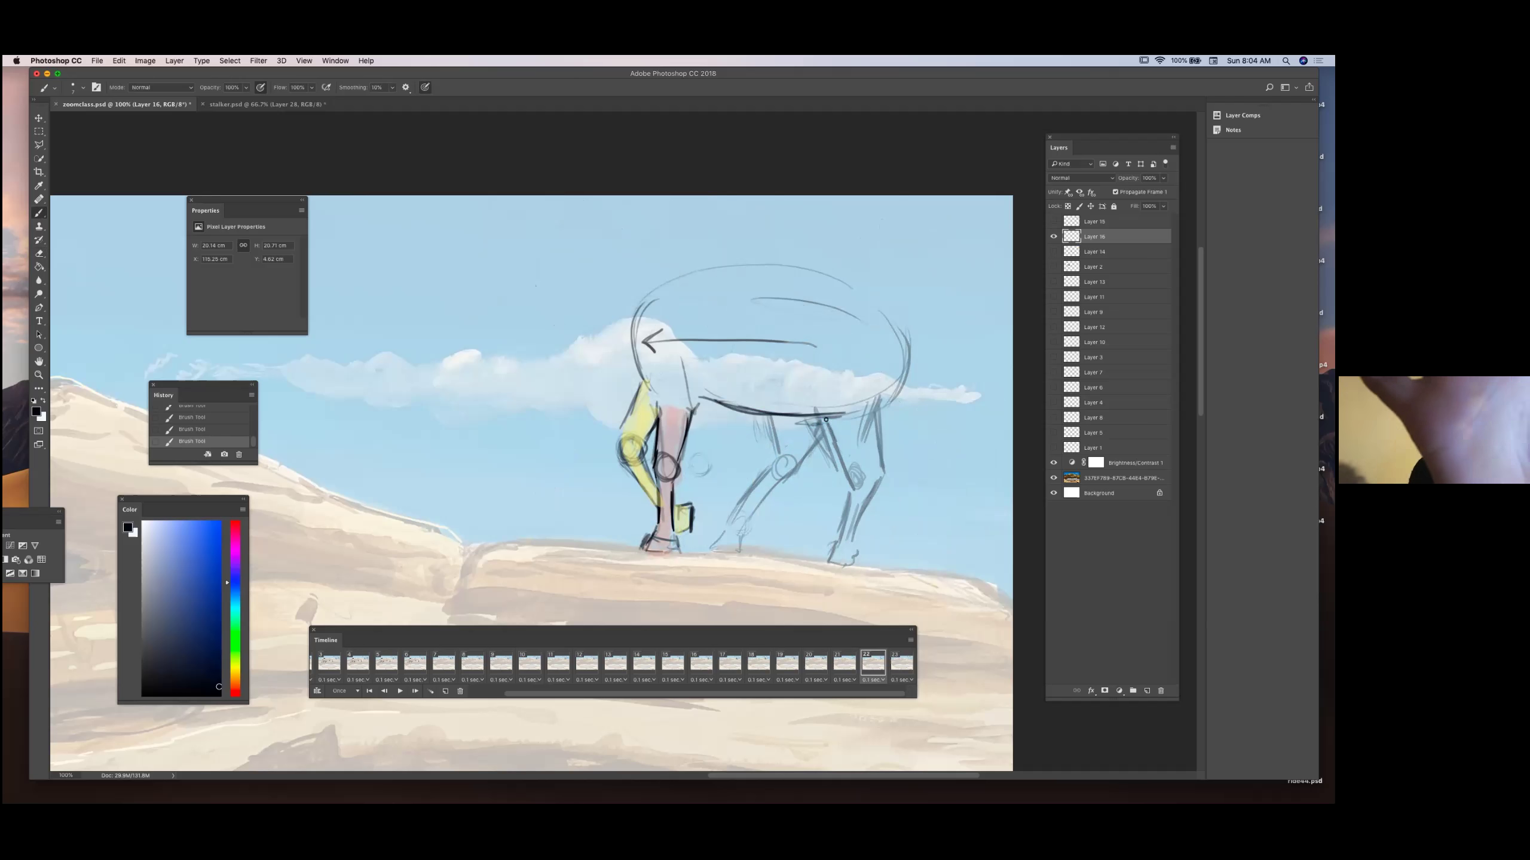
pyautogui.moveTo(835, 429)
pyautogui.mouseDown()
pyautogui.moveTo(855, 487)
pyautogui.moveTo(850, 468)
pyautogui.mouseUp()
pyautogui.moveTo(876, 415)
pyautogui.mouseDown()
pyautogui.moveTo(887, 476)
pyautogui.moveTo(857, 539)
pyautogui.mouseUp()
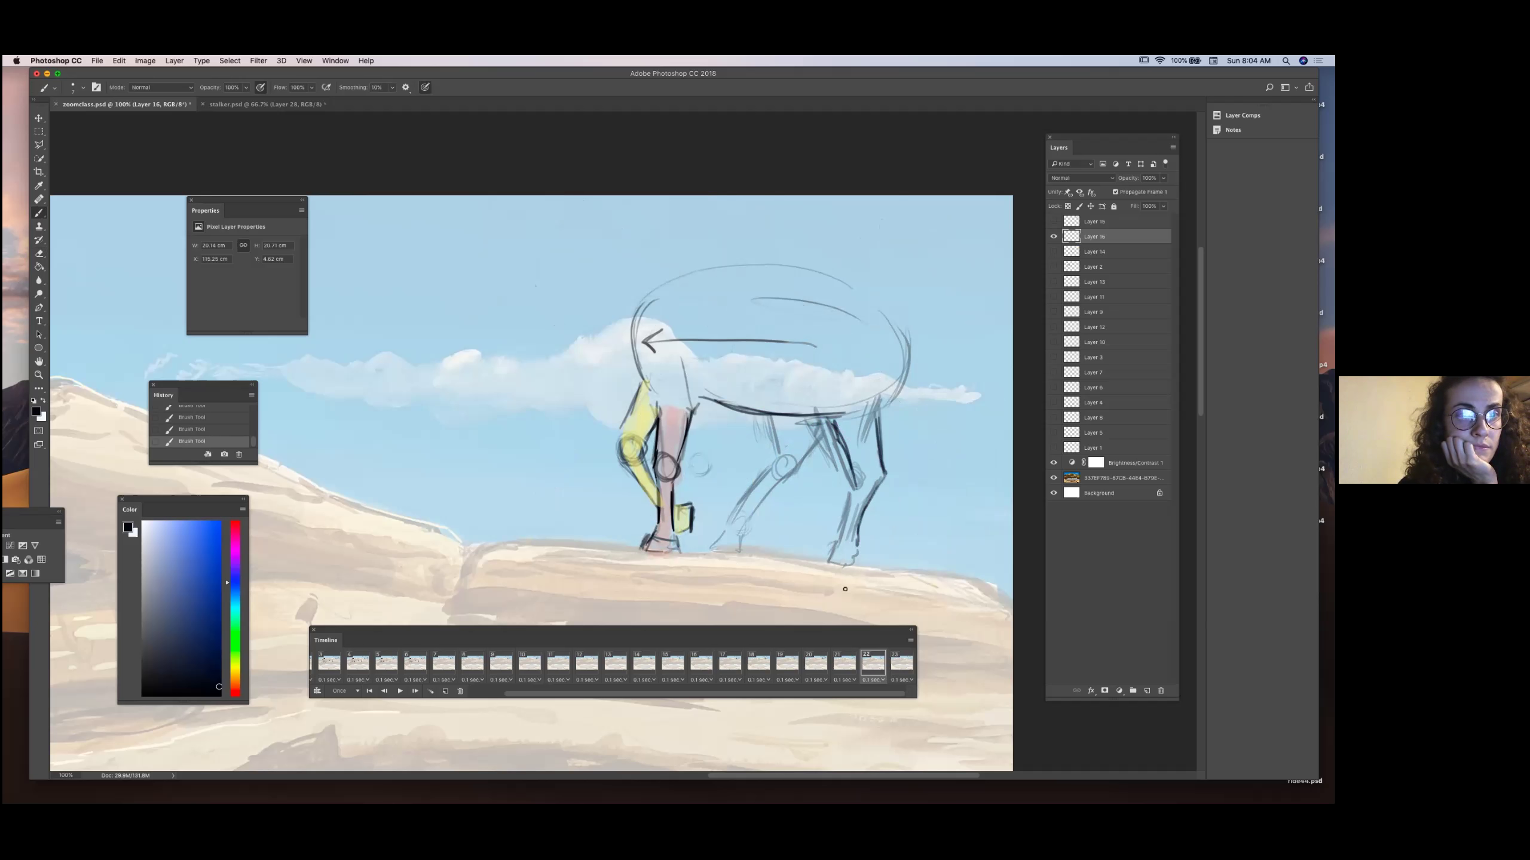
pyautogui.moveTo(857, 484); pyautogui.dragTo(845, 526)
pyautogui.moveTo(855, 493)
pyautogui.mouseDown()
pyautogui.moveTo(841, 537)
pyautogui.moveTo(857, 553)
pyautogui.mouseUp()
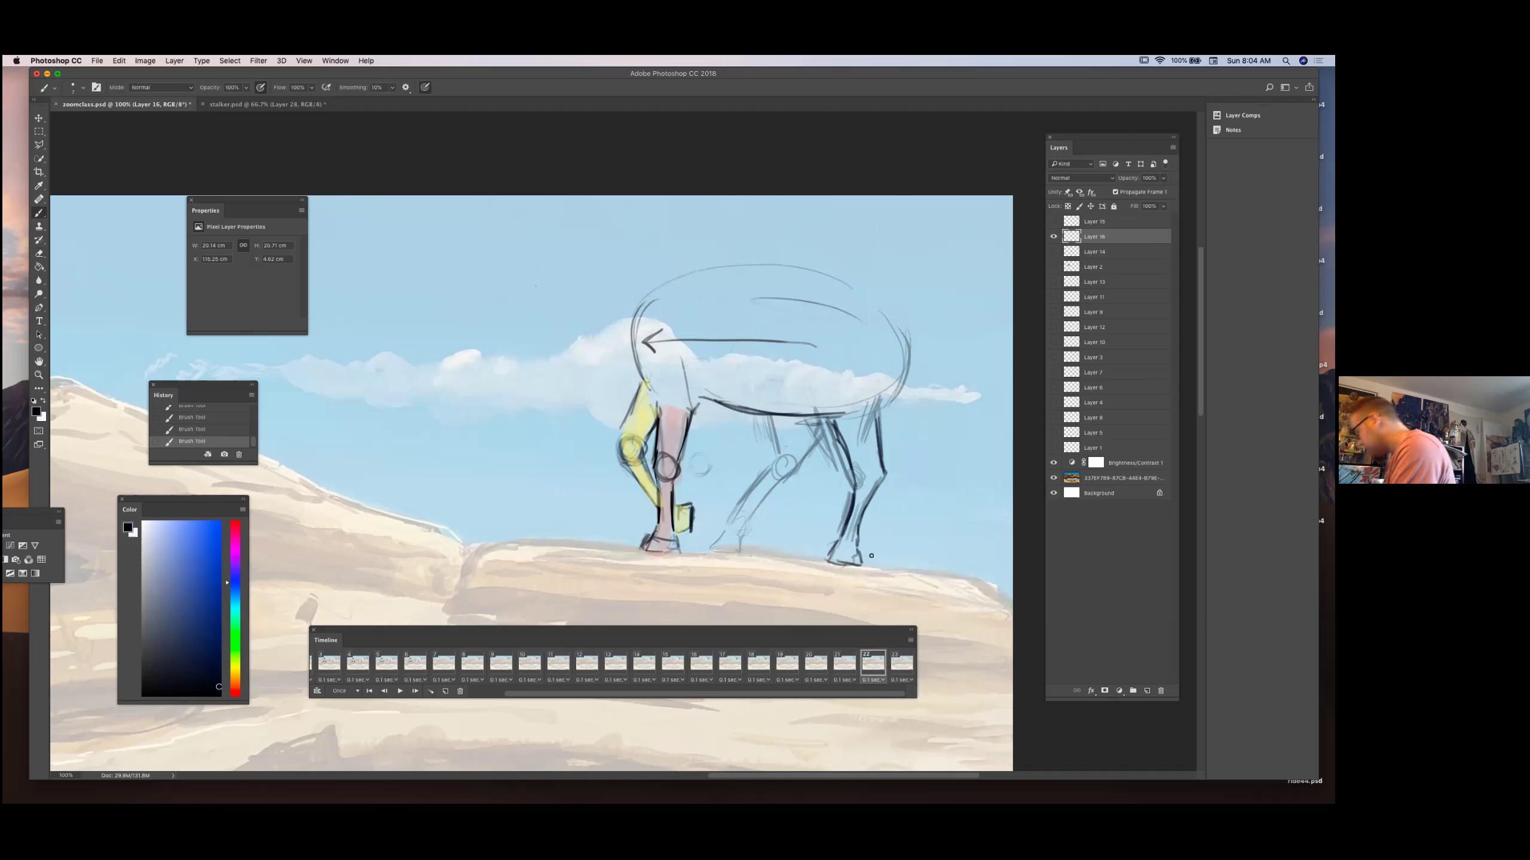
# Flip between frames 21, 22 and 23 to examine the new hind legs, and overlay the frame 22 drawing on frame 23.
pyautogui.click(853, 666)
pyautogui.click(877, 676)
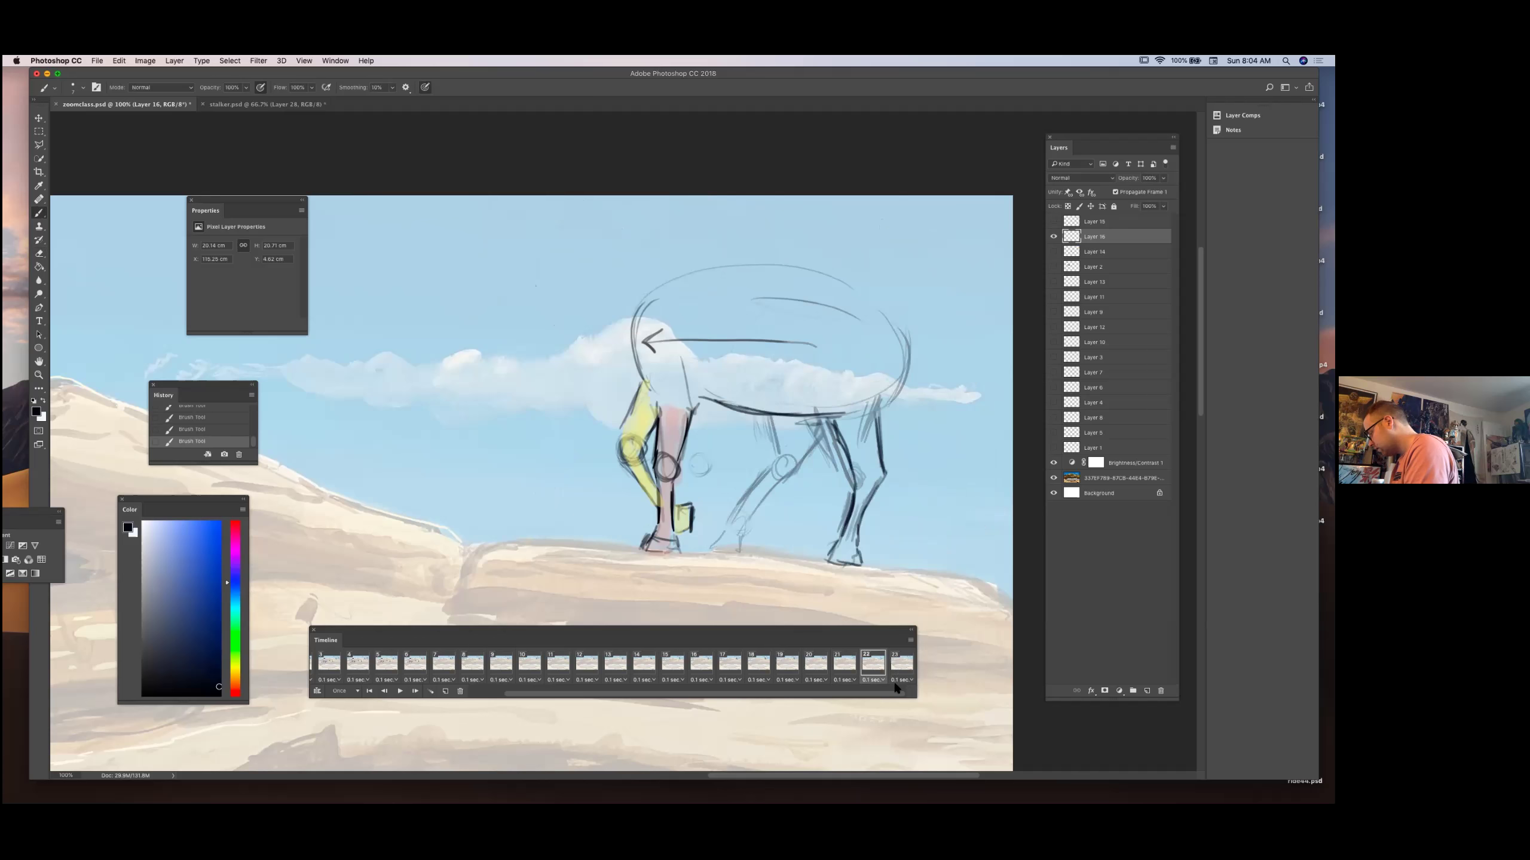
pyautogui.click(897, 675)
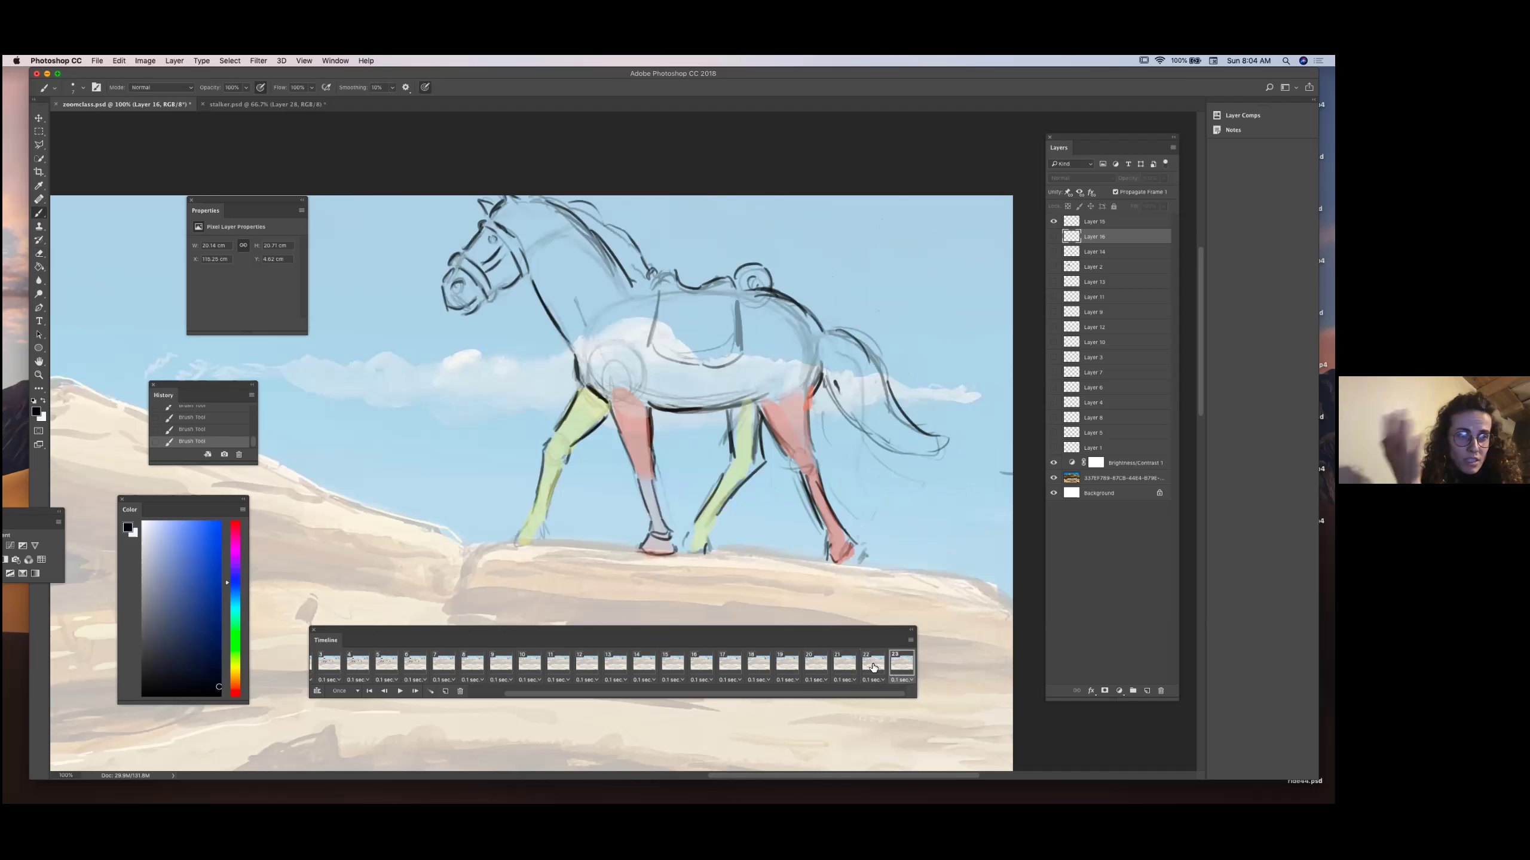
pyautogui.click(873, 668)
pyautogui.click(898, 672)
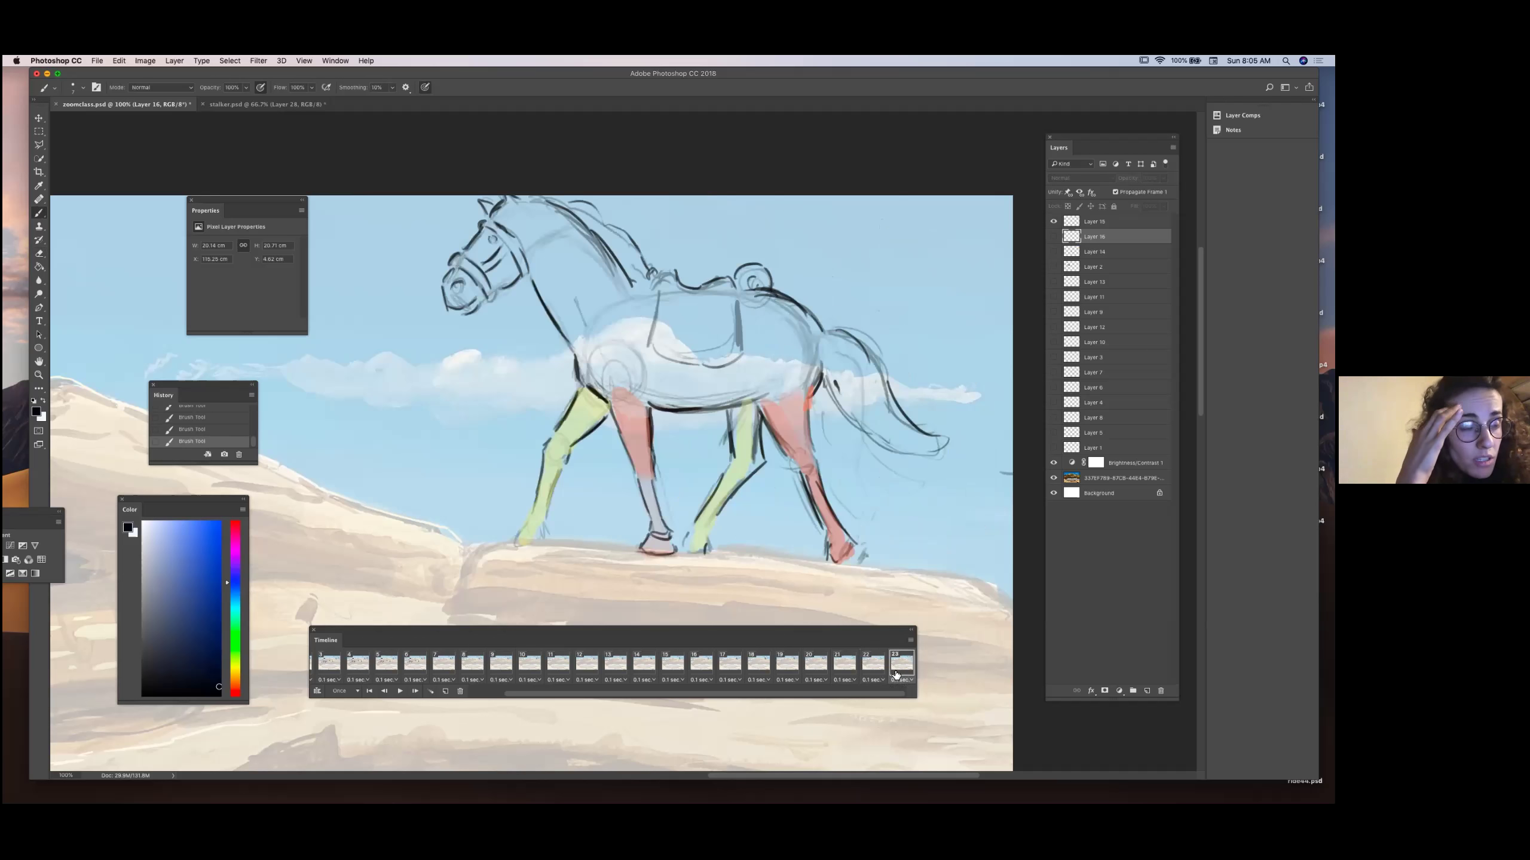
pyautogui.click(876, 668)
pyautogui.click(896, 668)
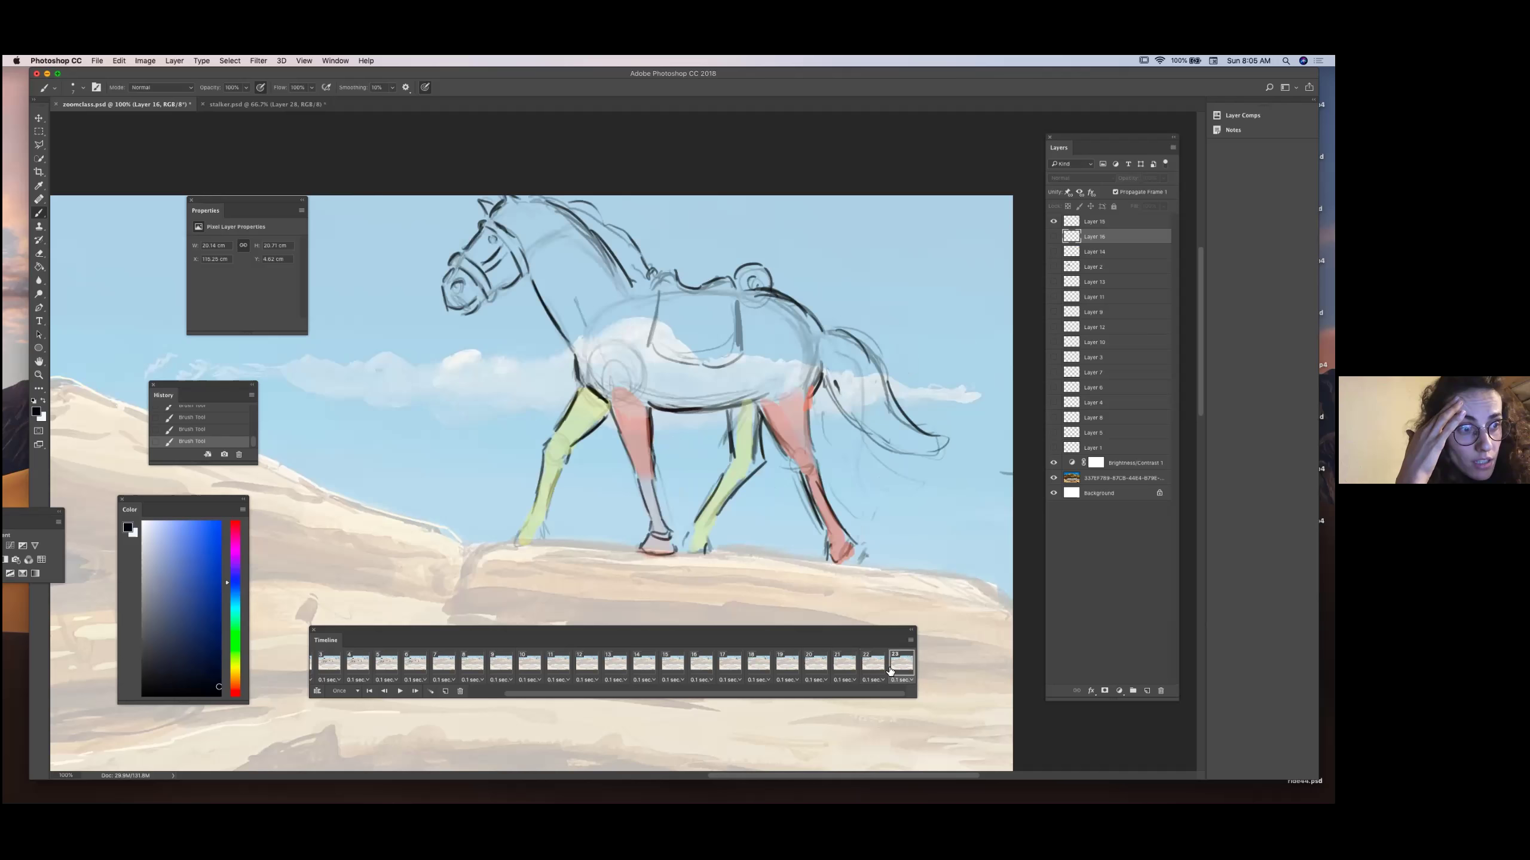
pyautogui.click(875, 668)
pyautogui.click(893, 668)
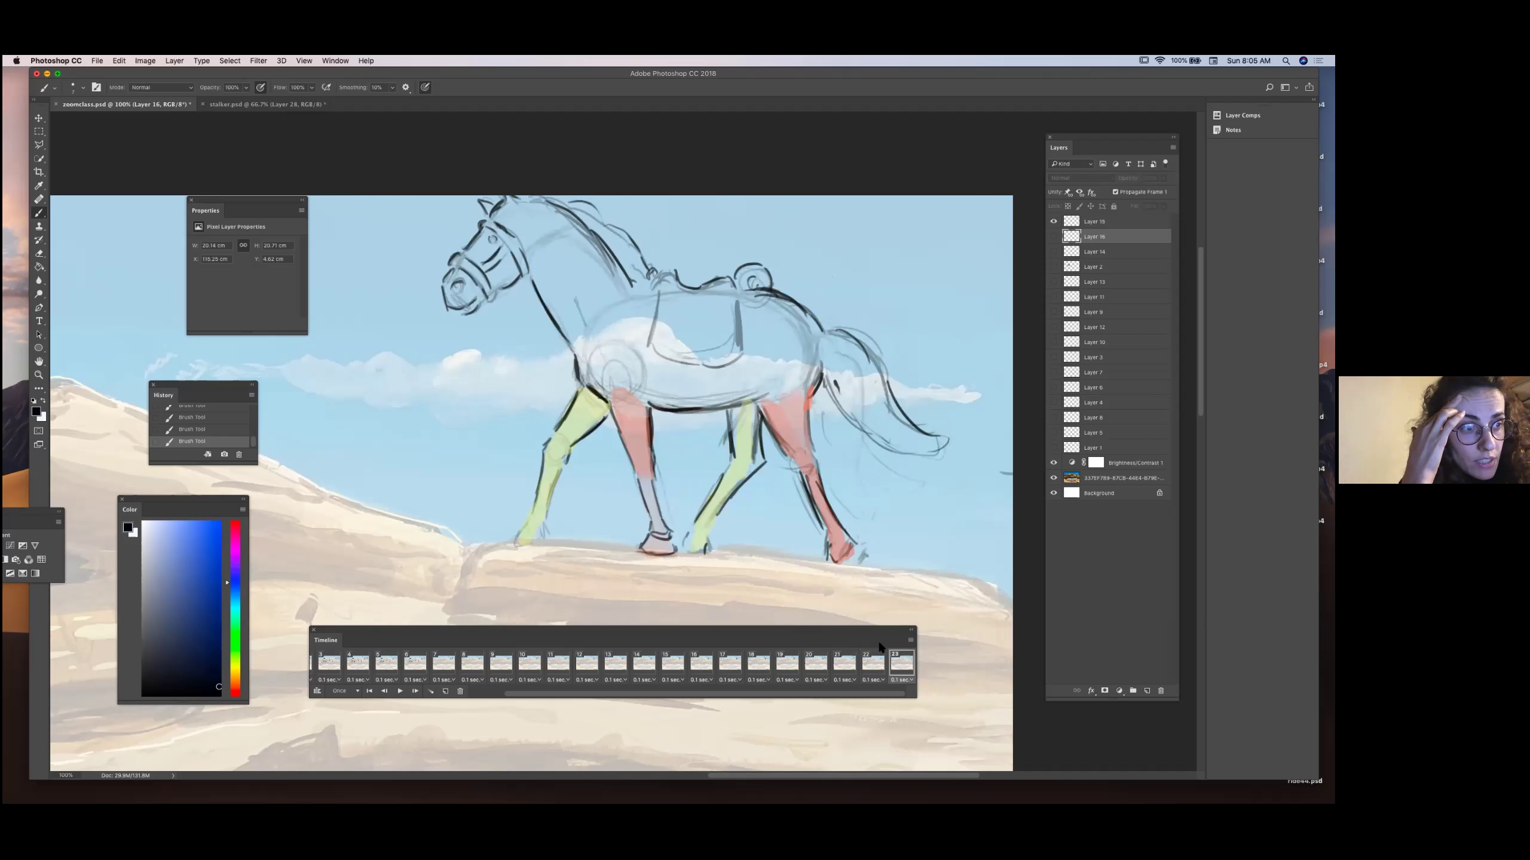
pyautogui.click(1053, 238)
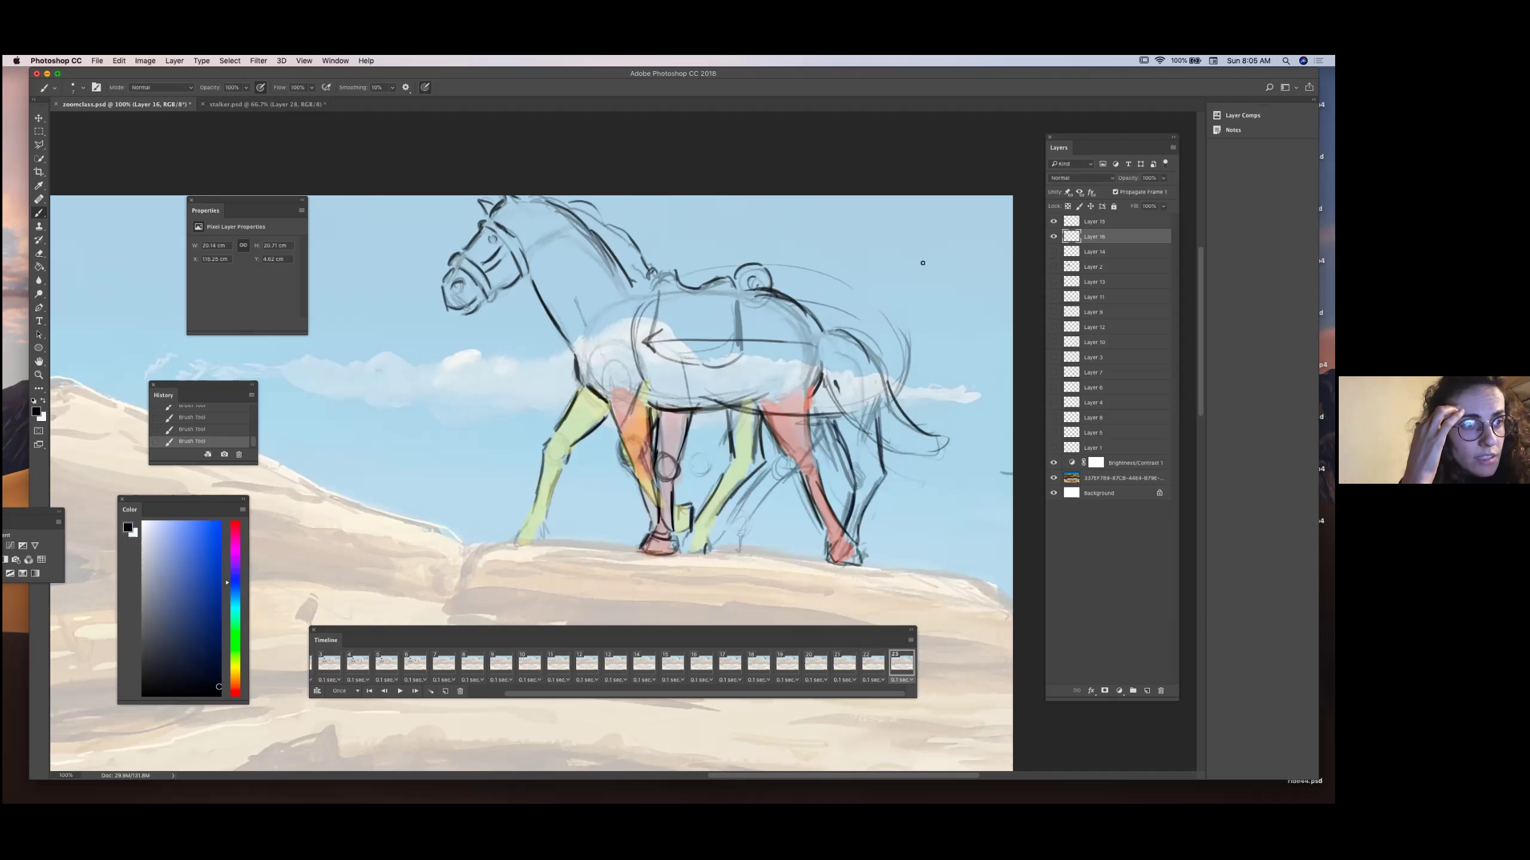
# Redraw the in-between horse's back and rump contour with darker brush lines, and hide the Layer 15 keyframe guide.
pyautogui.moveTo(703, 283); pyautogui.dragTo(823, 289)
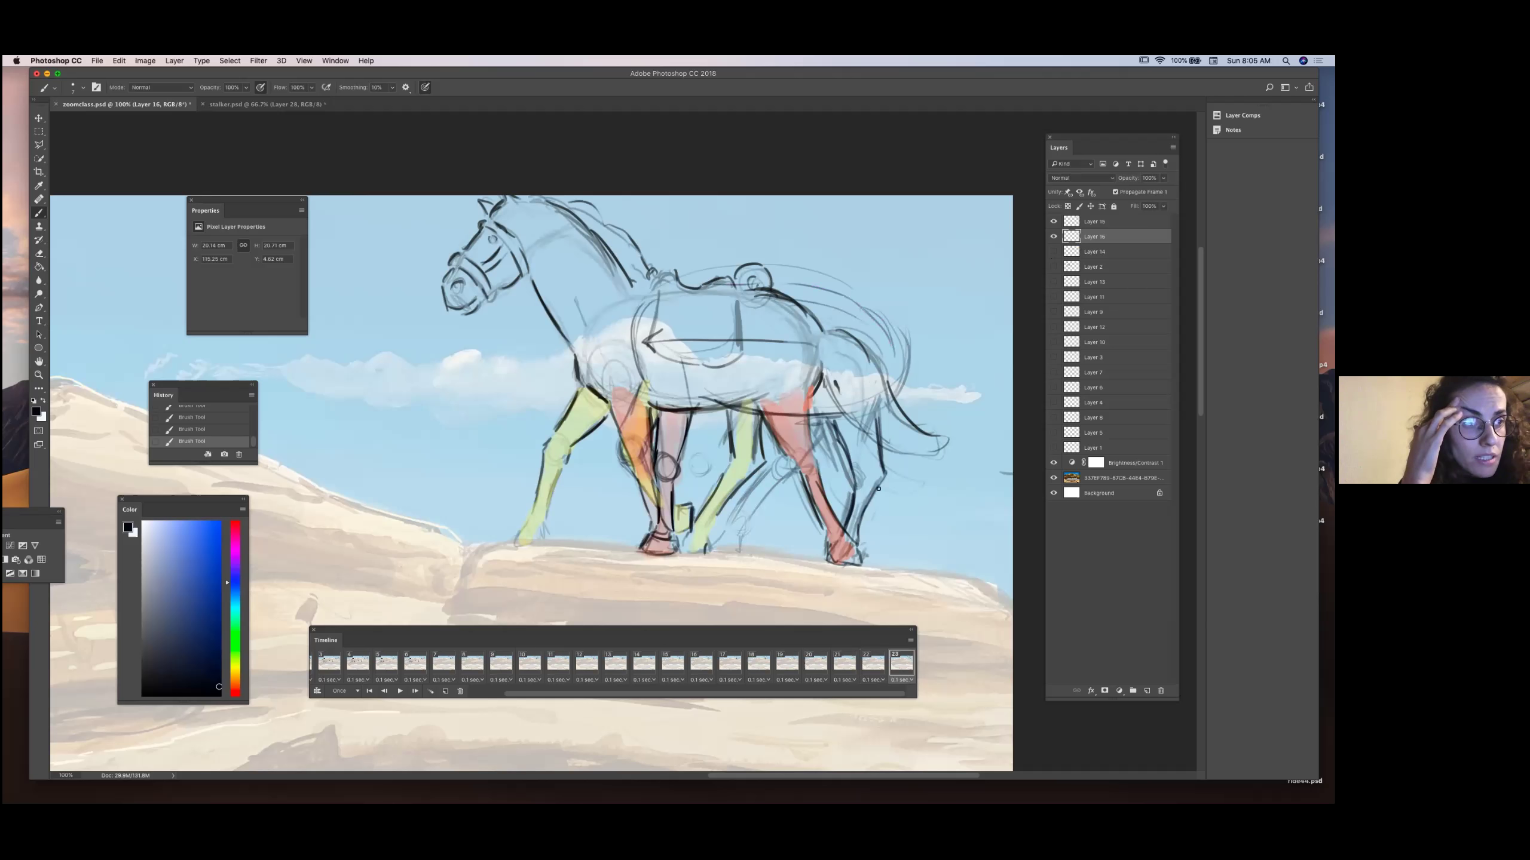
pyautogui.moveTo(896, 360)
pyautogui.mouseDown()
pyautogui.moveTo(862, 303)
pyautogui.moveTo(771, 283)
pyautogui.mouseUp()
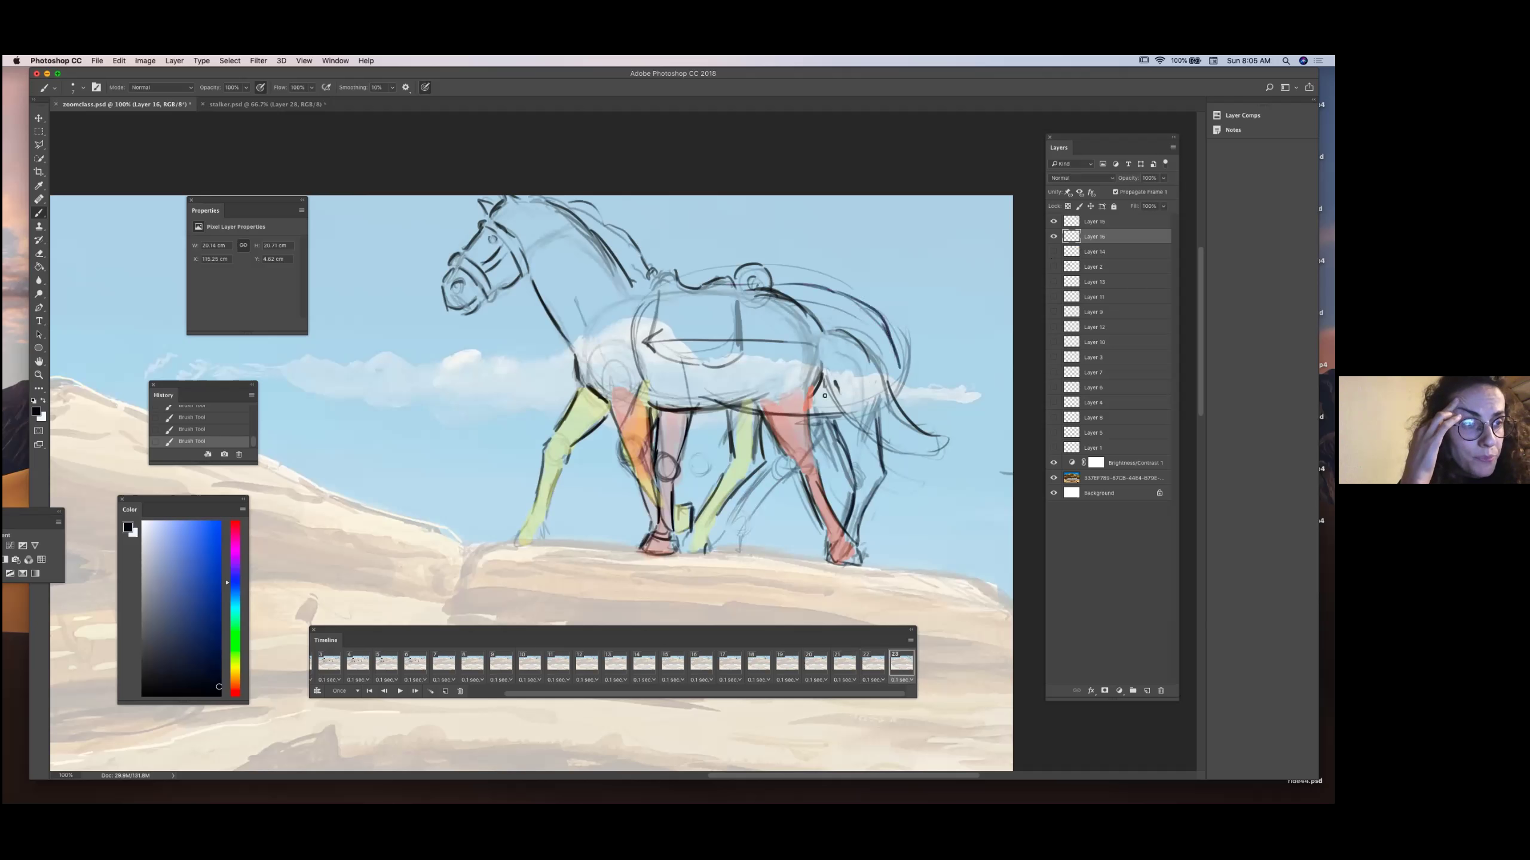
pyautogui.click(1053, 221)
pyautogui.click(898, 671)
pyautogui.click(897, 671)
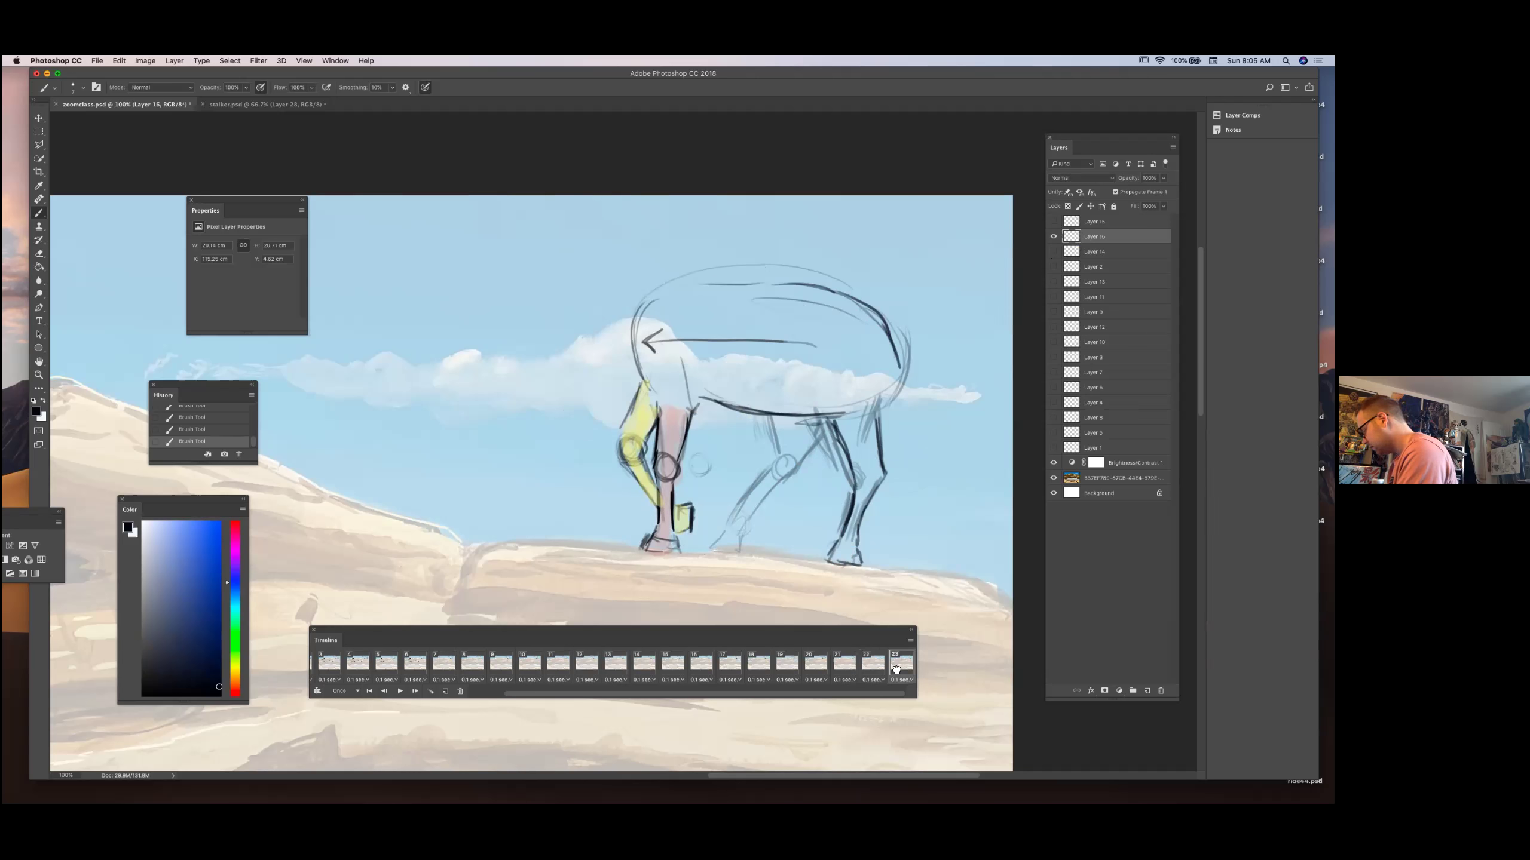
# Flip between frames 21, 22 and 23 to examine how the in-between body and hind legs move.
pyautogui.click(873, 668)
pyautogui.click(849, 668)
pyautogui.click(877, 669)
pyautogui.click(891, 669)
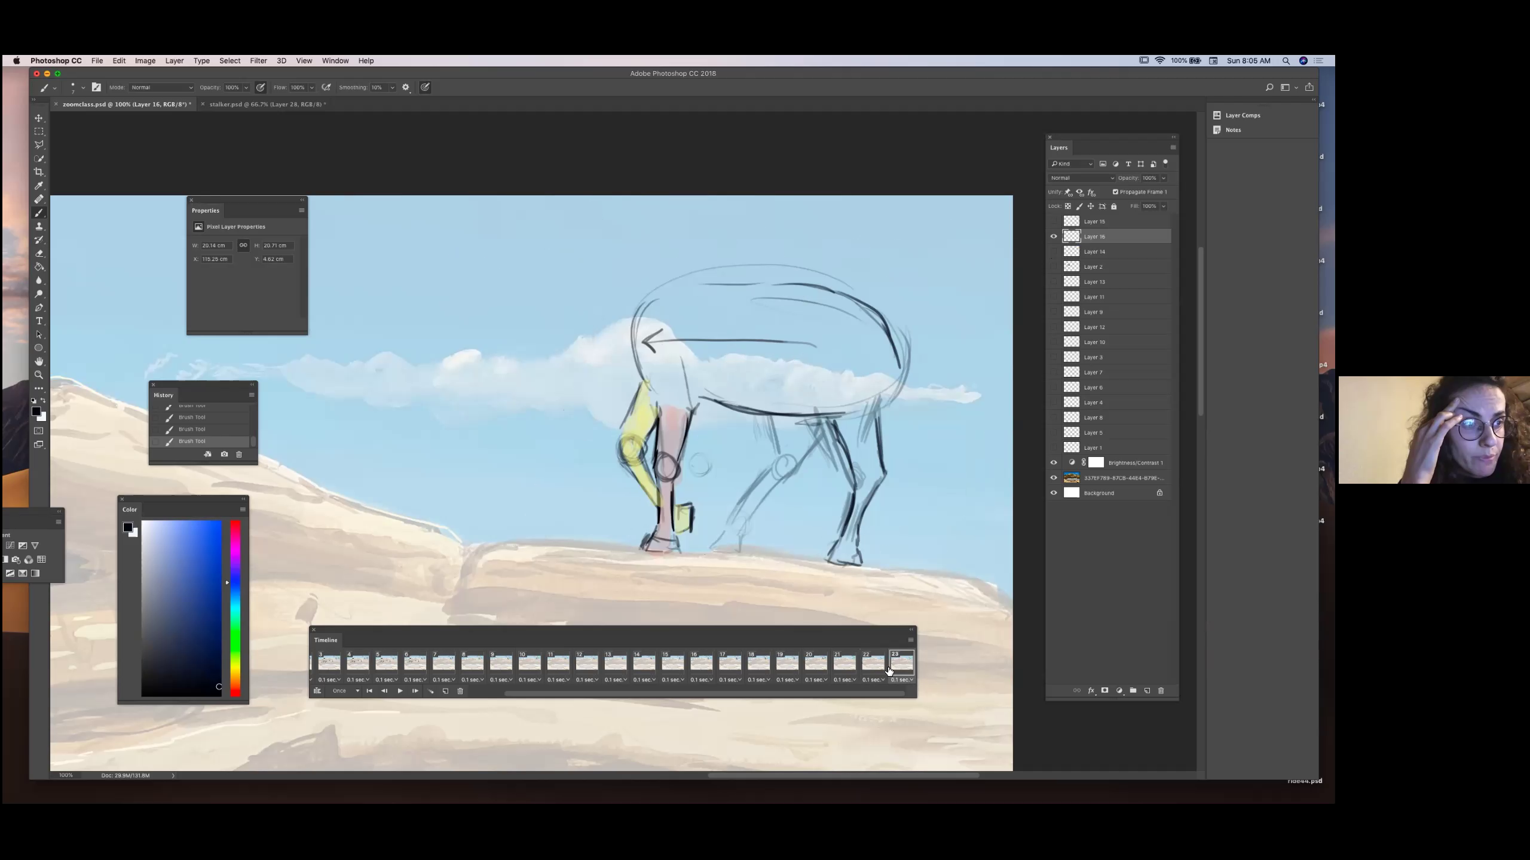
pyautogui.click(874, 666)
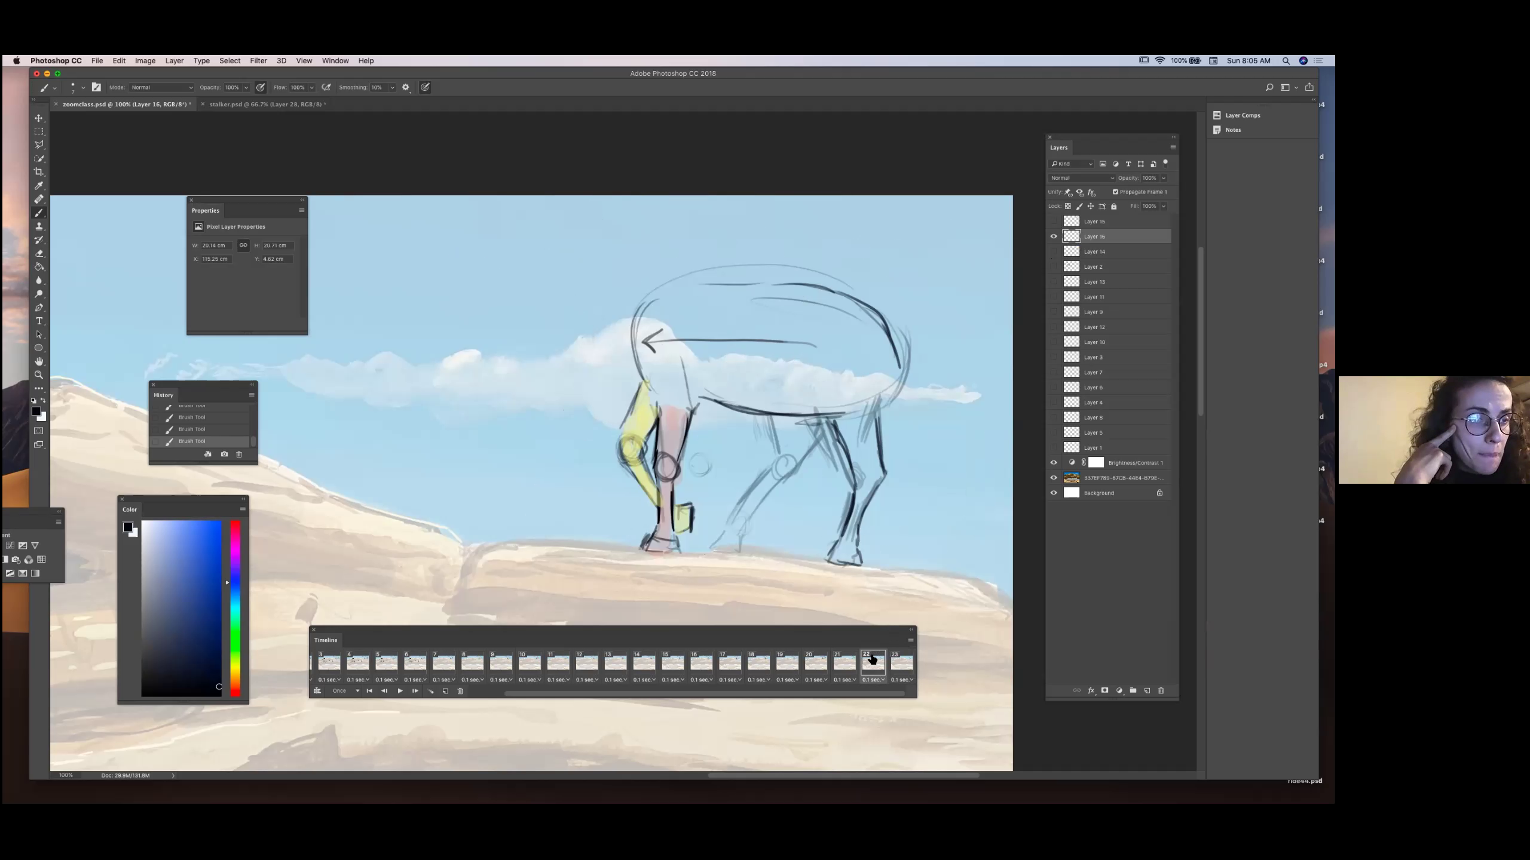
pyautogui.click(844, 663)
# Redraw the forward-reaching hind leg in frame 22 with cleaner, darker brush lines down to the hoof.
pyautogui.click(867, 661)
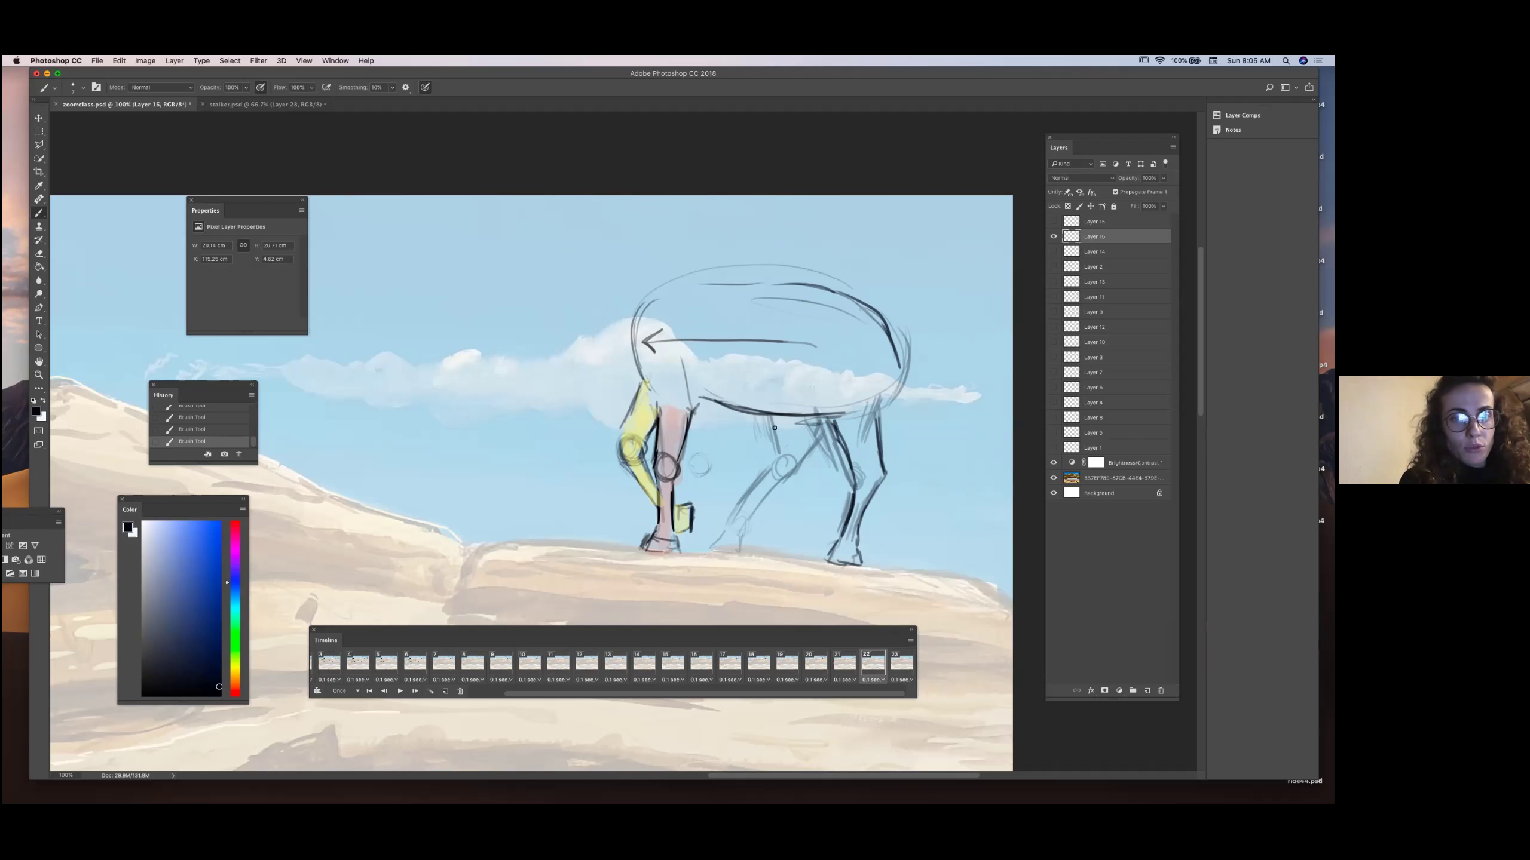
pyautogui.moveTo(775, 420)
pyautogui.mouseDown()
pyautogui.moveTo(811, 457)
pyautogui.moveTo(794, 473)
pyautogui.moveTo(823, 429)
pyautogui.moveTo(750, 520)
pyautogui.mouseUp()
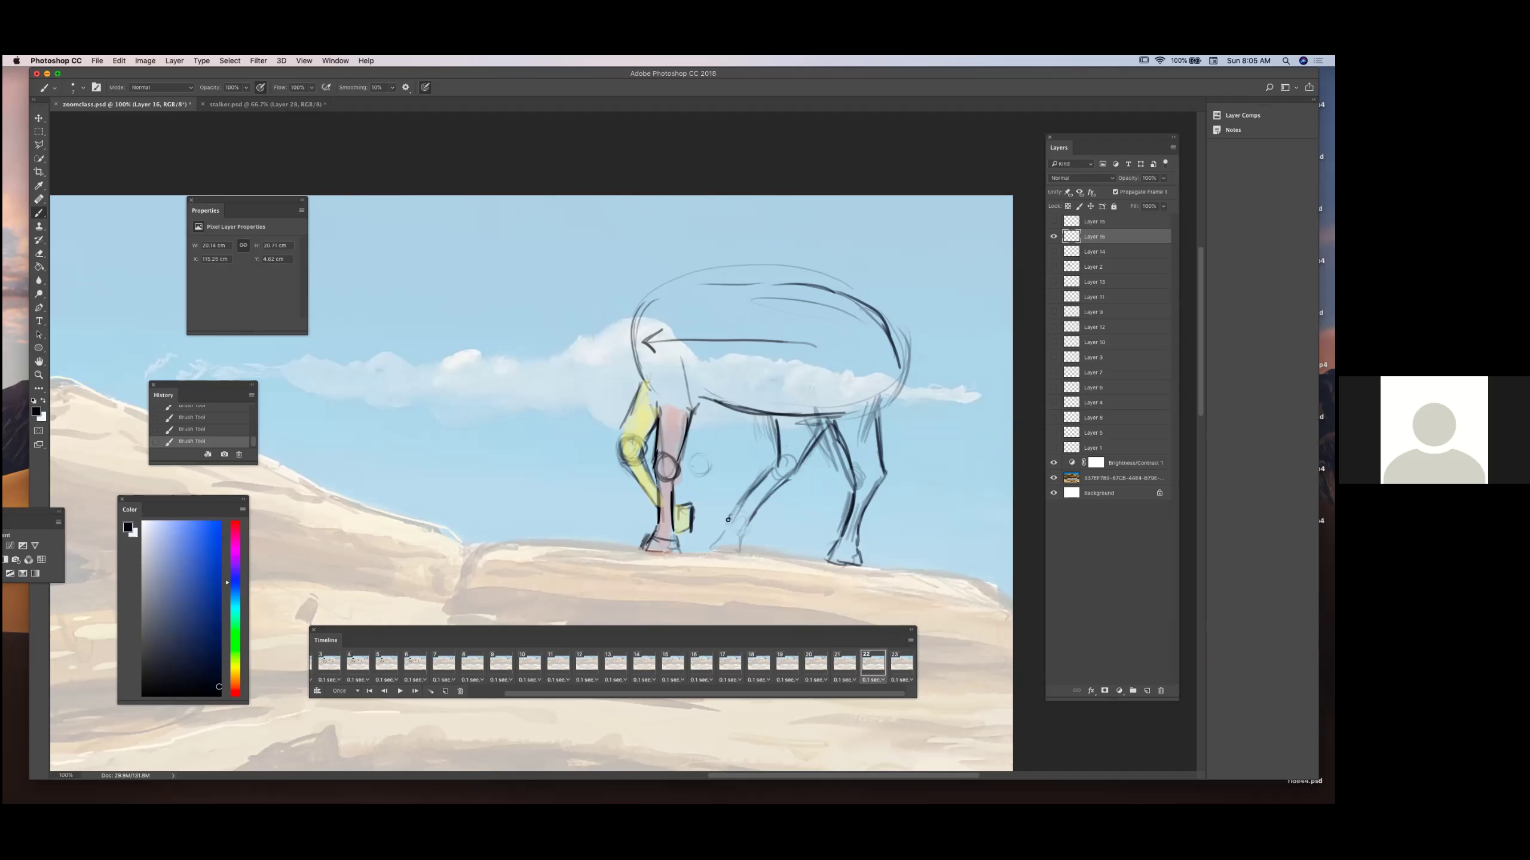
pyautogui.moveTo(724, 530); pyautogui.dragTo(712, 549)
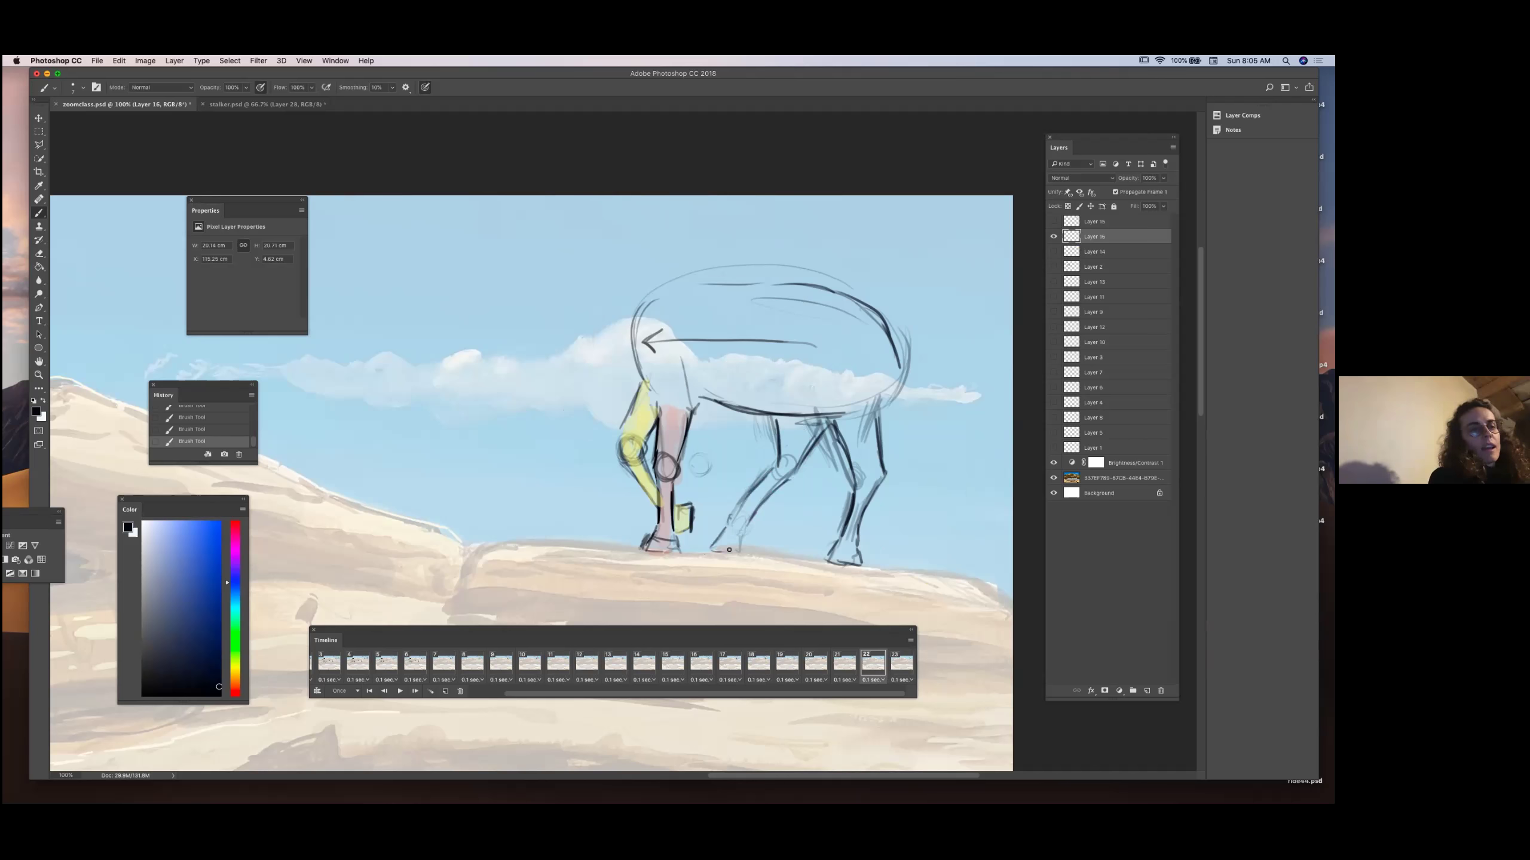
# Move the in-between drawing over the Layer 14 keyframe horse for comparison, and hide the keyframe guides.
pyautogui.click(1053, 235)
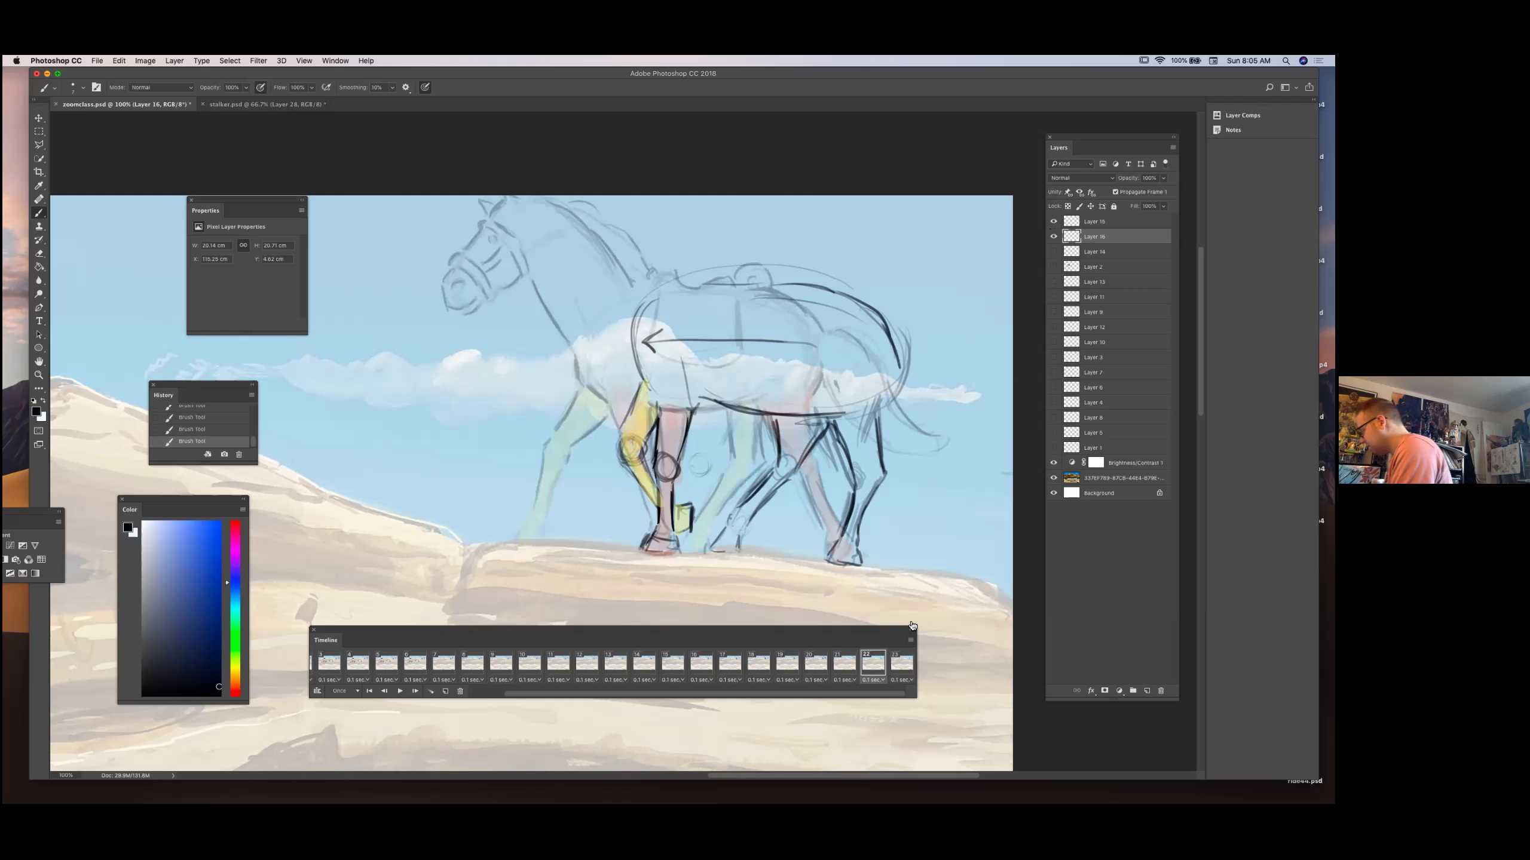
pyautogui.click(1054, 252)
pyautogui.click(39, 118)
pyautogui.moveTo(892, 342); pyautogui.dragTo(964, 355)
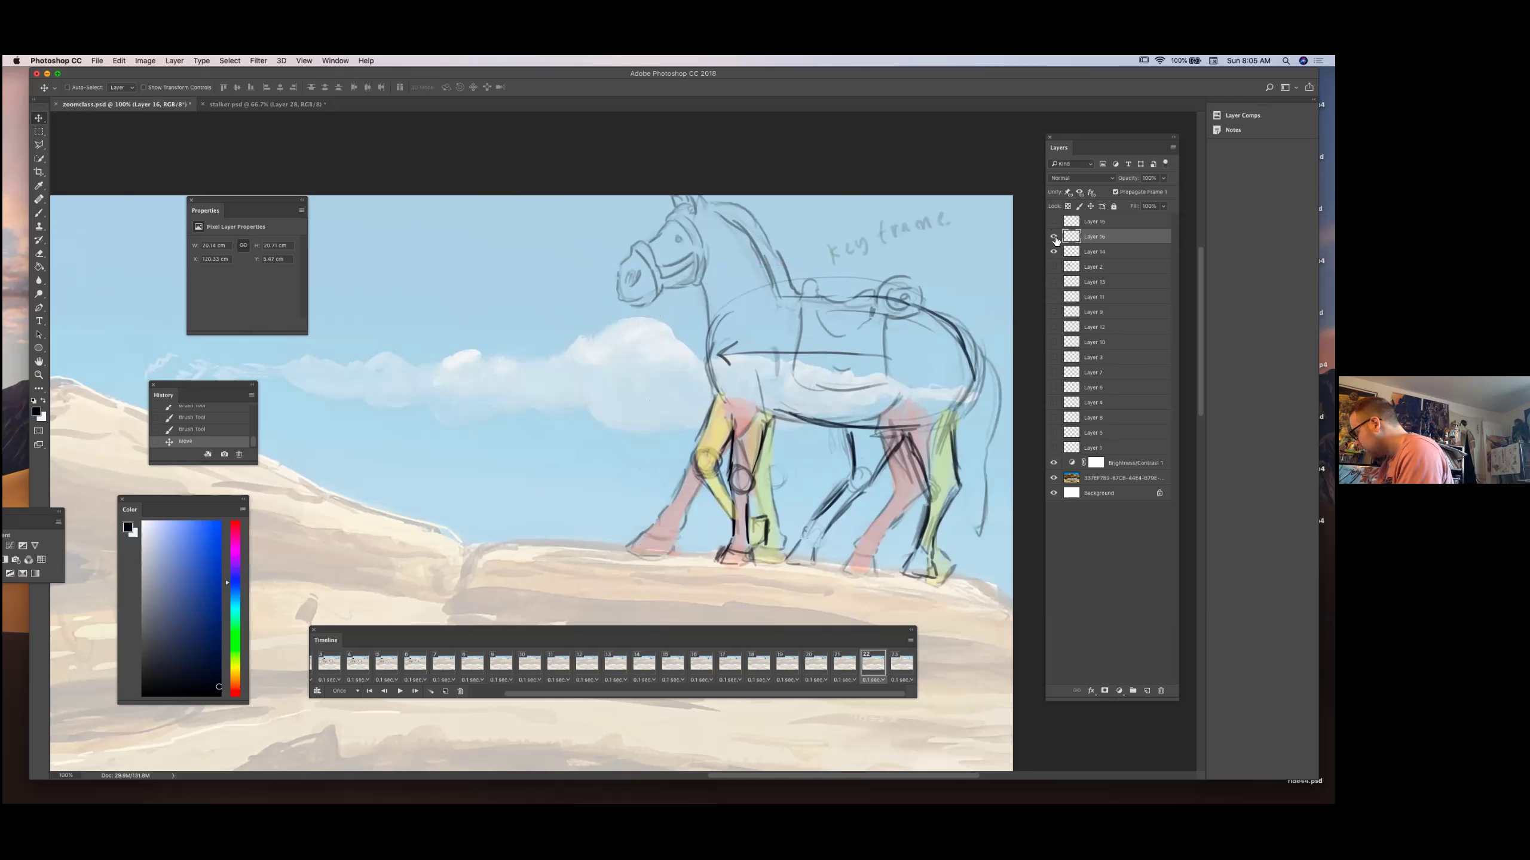
pyautogui.click(1055, 261)
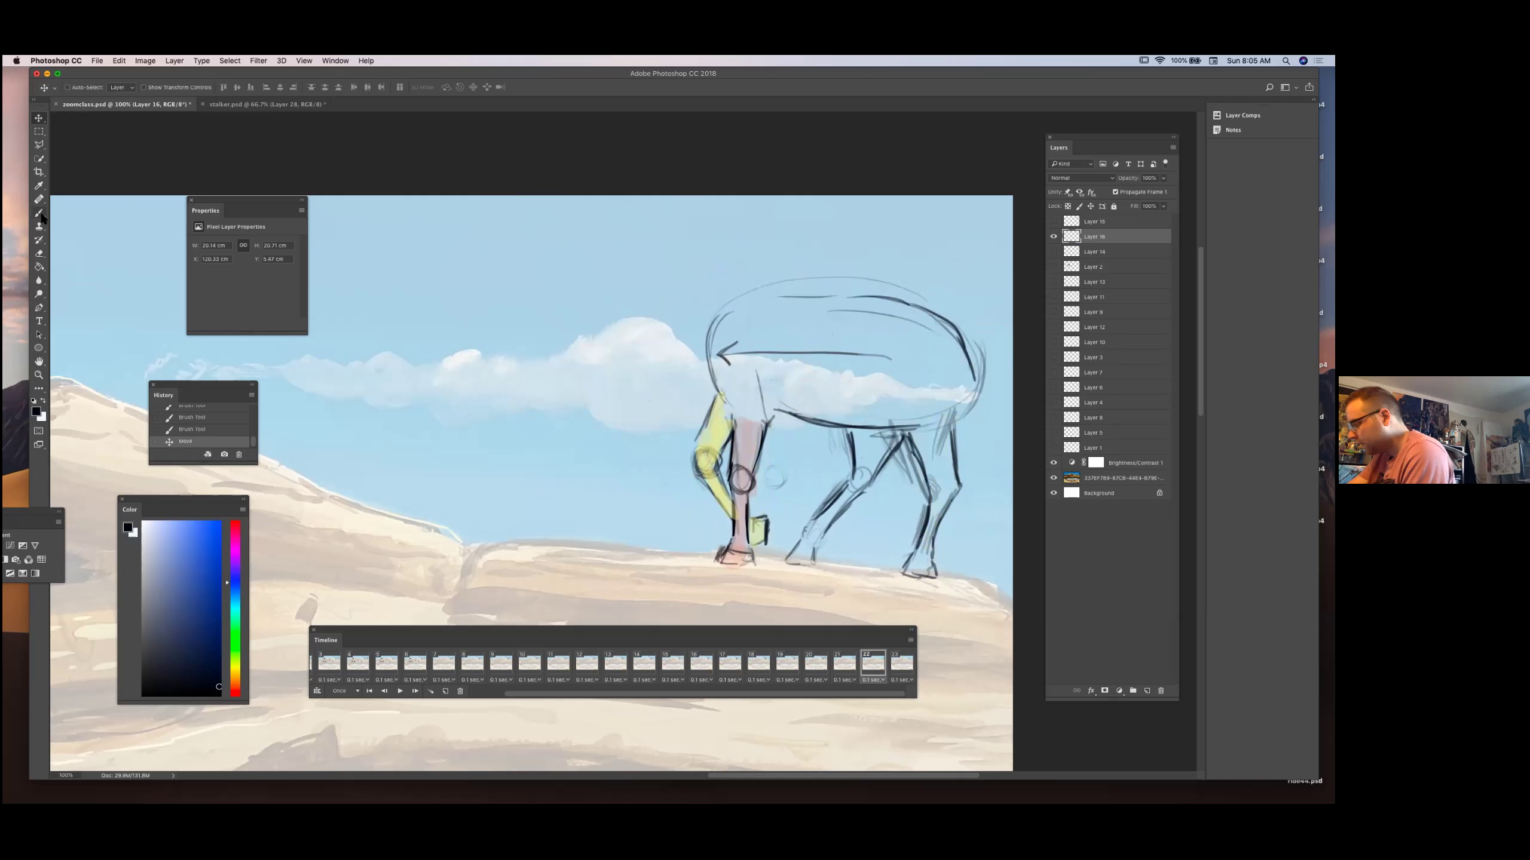
# Fill the forward-reaching hind leg with light yellow using an enlarged brush.
pyautogui.click(236, 668)
pyautogui.click(184, 529)
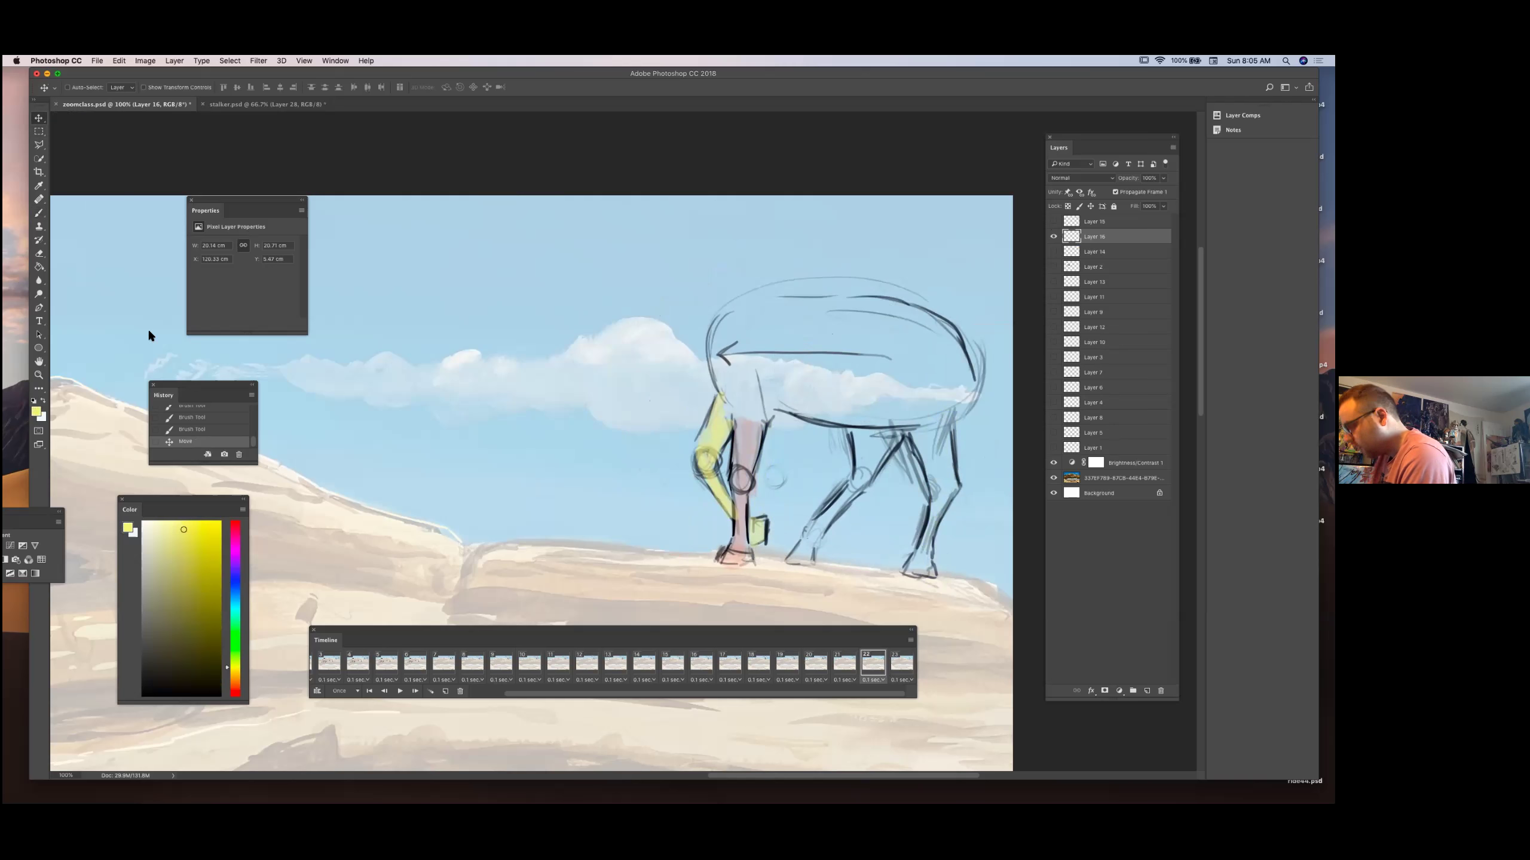
pyautogui.click(40, 212)
pyautogui.click(82, 89)
pyautogui.click(81, 89)
pyautogui.click(81, 89)
pyautogui.moveTo(89, 118); pyautogui.dragTo(92, 121)
pyautogui.click(578, 392)
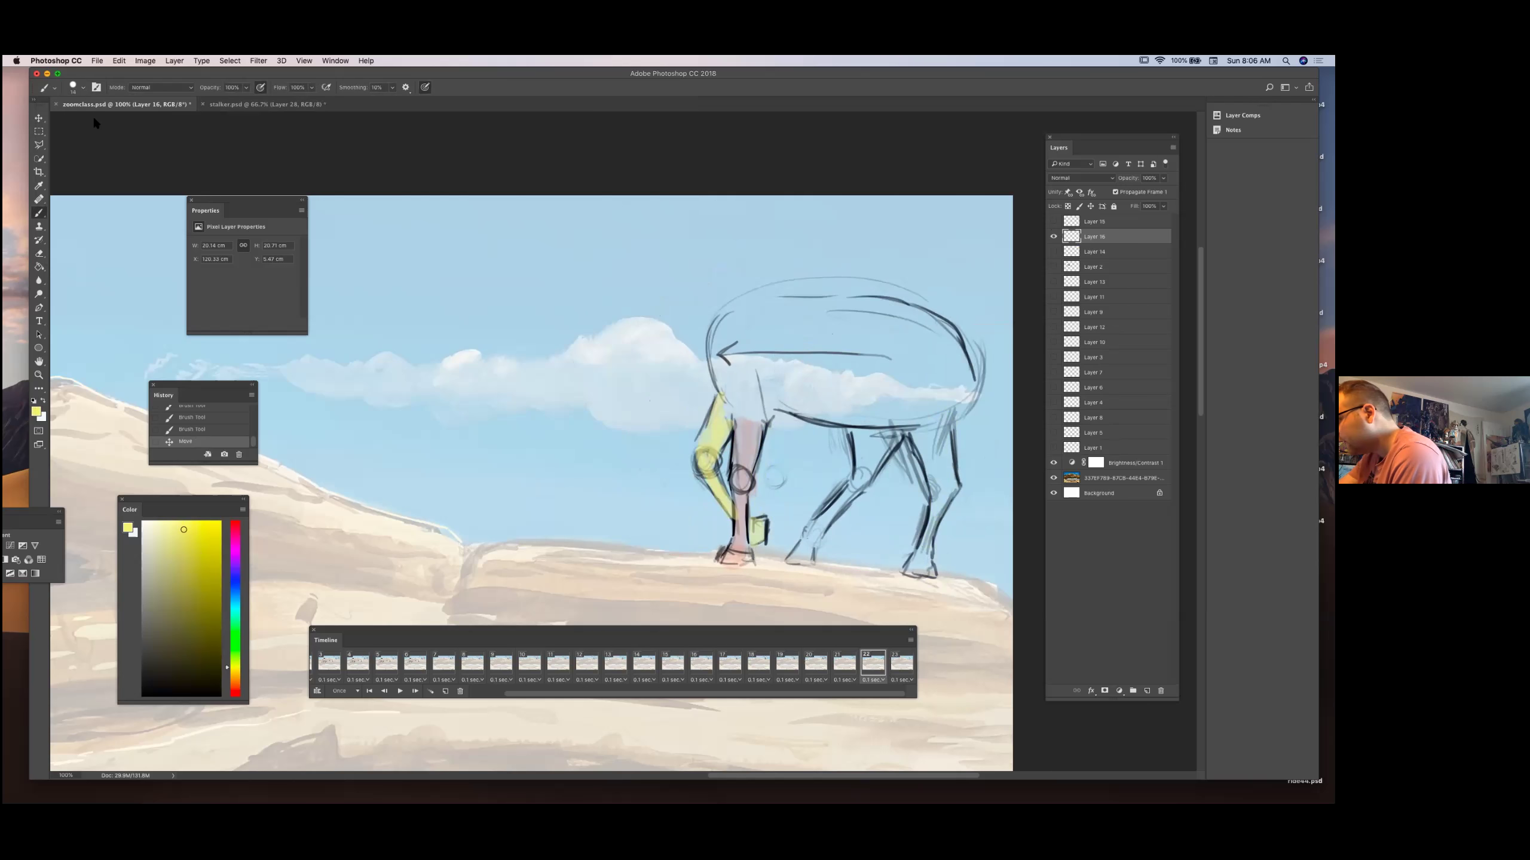
pyautogui.click(83, 87)
pyautogui.moveTo(94, 120); pyautogui.dragTo(98, 120)
pyautogui.click(85, 87)
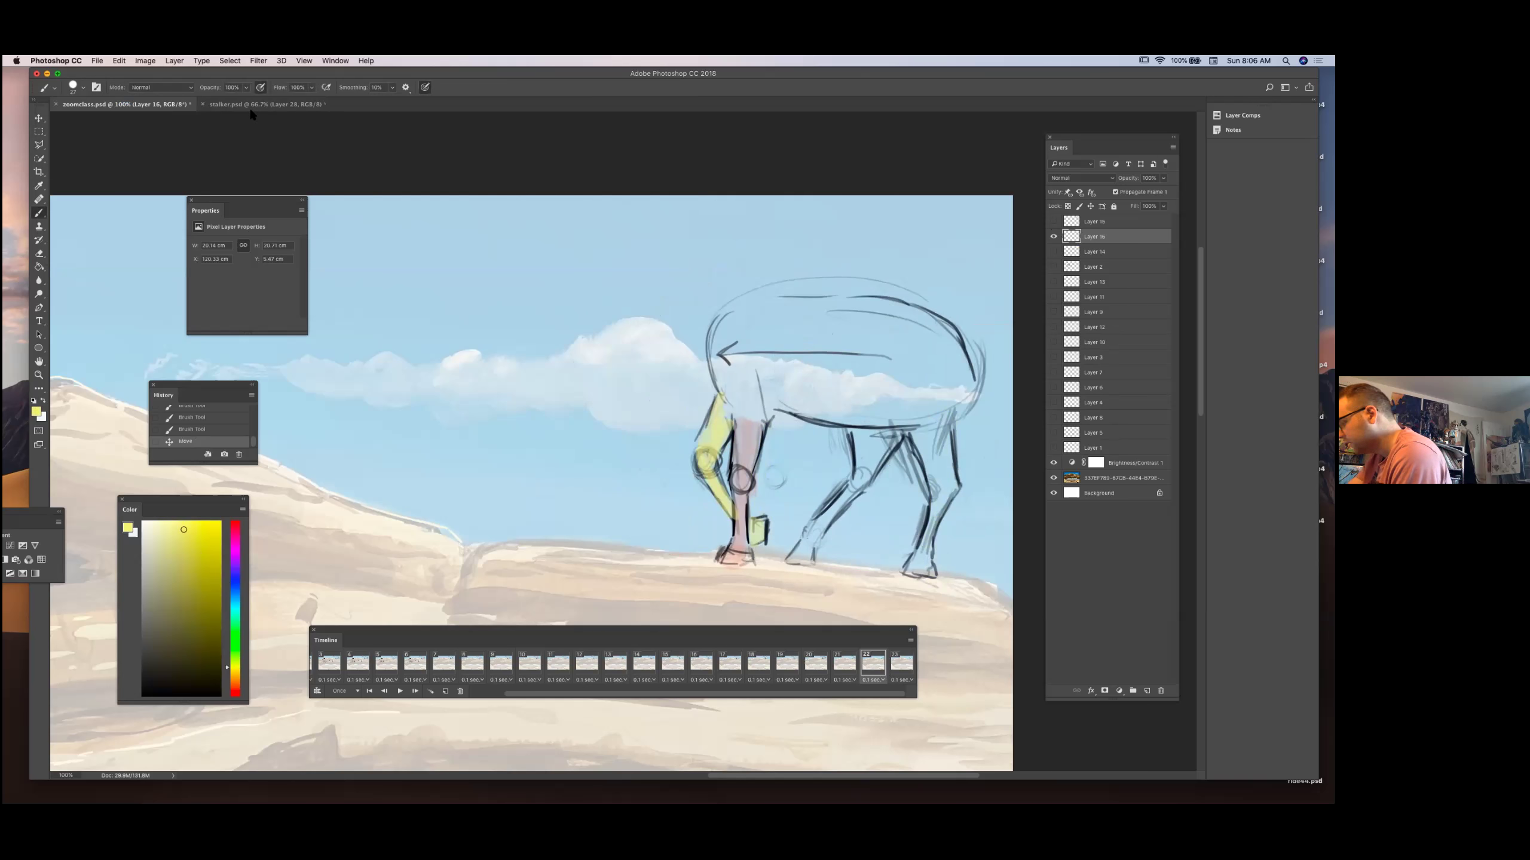
pyautogui.moveTo(806, 552)
pyautogui.mouseDown()
pyautogui.moveTo(849, 489)
pyautogui.moveTo(858, 440)
pyautogui.moveTo(891, 433)
pyautogui.moveTo(867, 437)
pyautogui.moveTo(799, 557)
pyautogui.mouseUp()
# Fill the supporting hind leg with orange down to the hoof, deleting the overly strong stroke and repainting at a lower brush opacity.
pyautogui.click(235, 688)
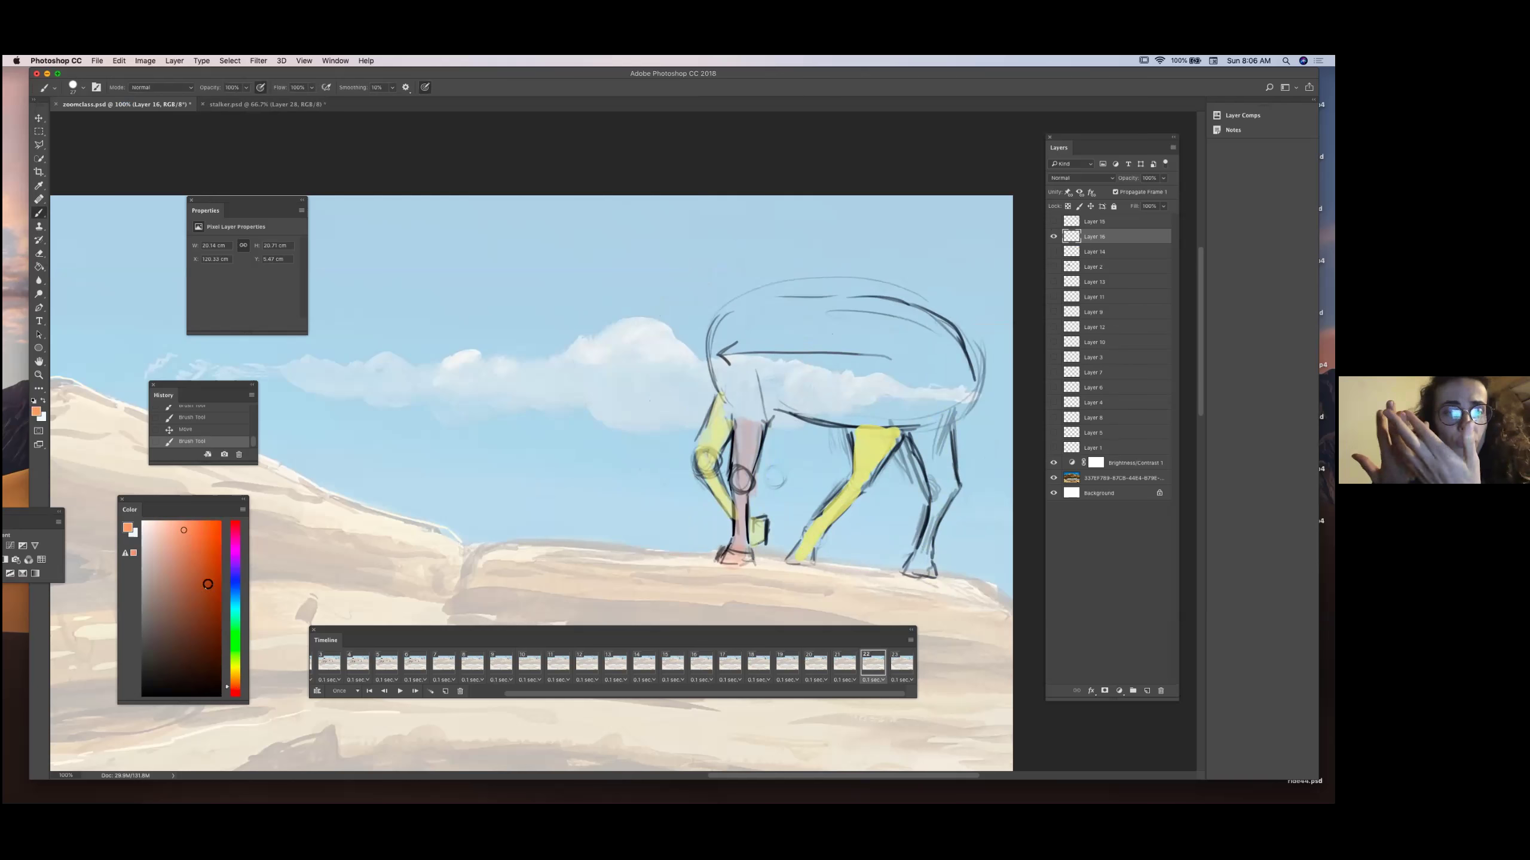
pyautogui.moveTo(929, 444)
pyautogui.mouseDown()
pyautogui.moveTo(934, 485)
pyautogui.moveTo(925, 453)
pyautogui.moveTo(941, 485)
pyautogui.moveTo(941, 434)
pyautogui.moveTo(948, 459)
pyautogui.moveTo(918, 435)
pyautogui.moveTo(941, 483)
pyautogui.moveTo(944, 443)
pyautogui.moveTo(932, 531)
pyautogui.mouseUp()
pyautogui.click(200, 538)
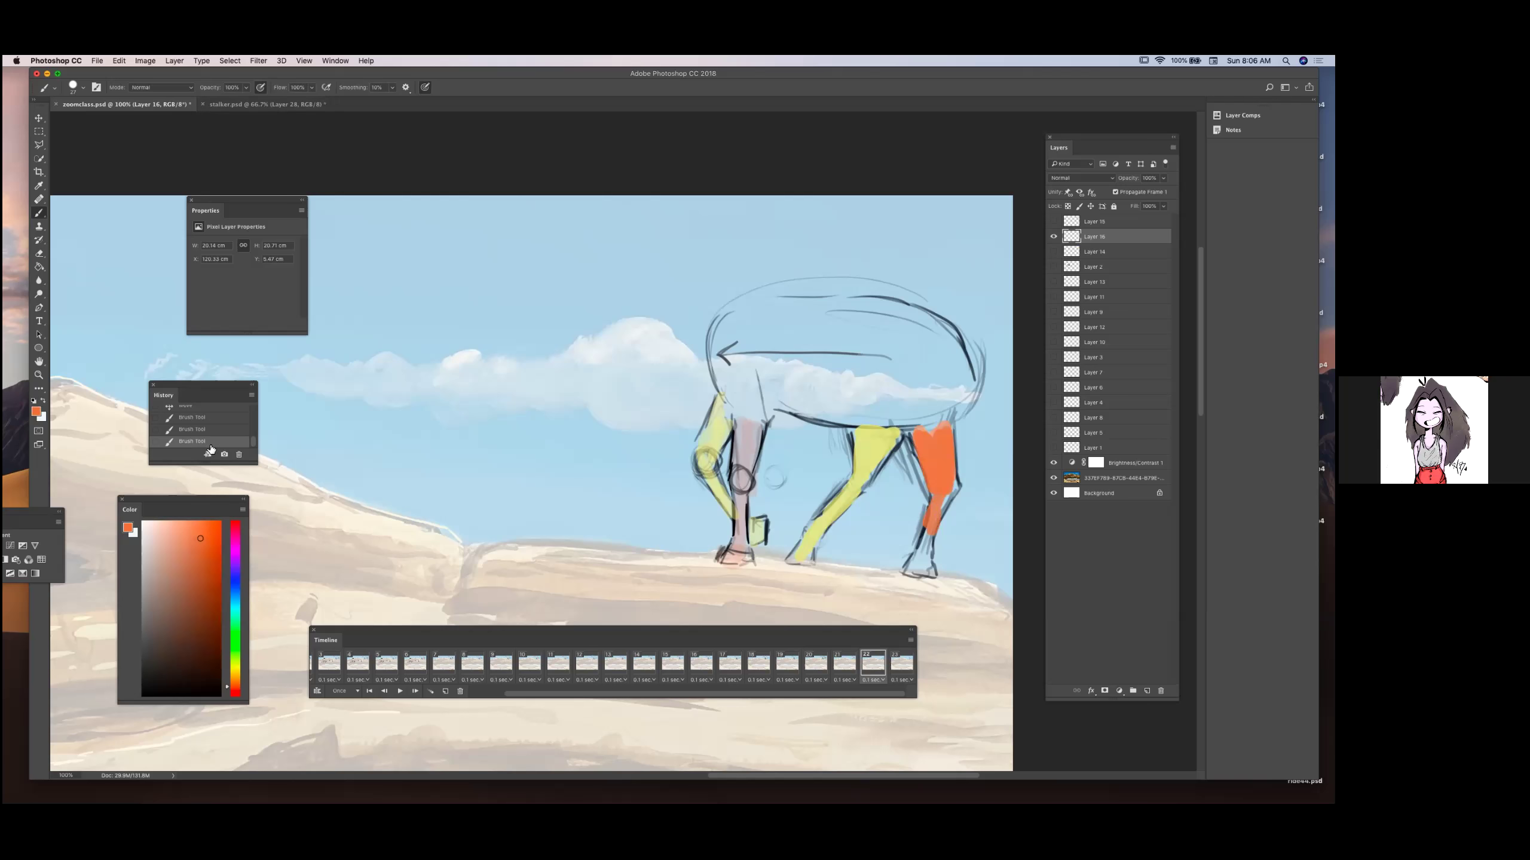
pyautogui.click(199, 429)
pyautogui.click(238, 455)
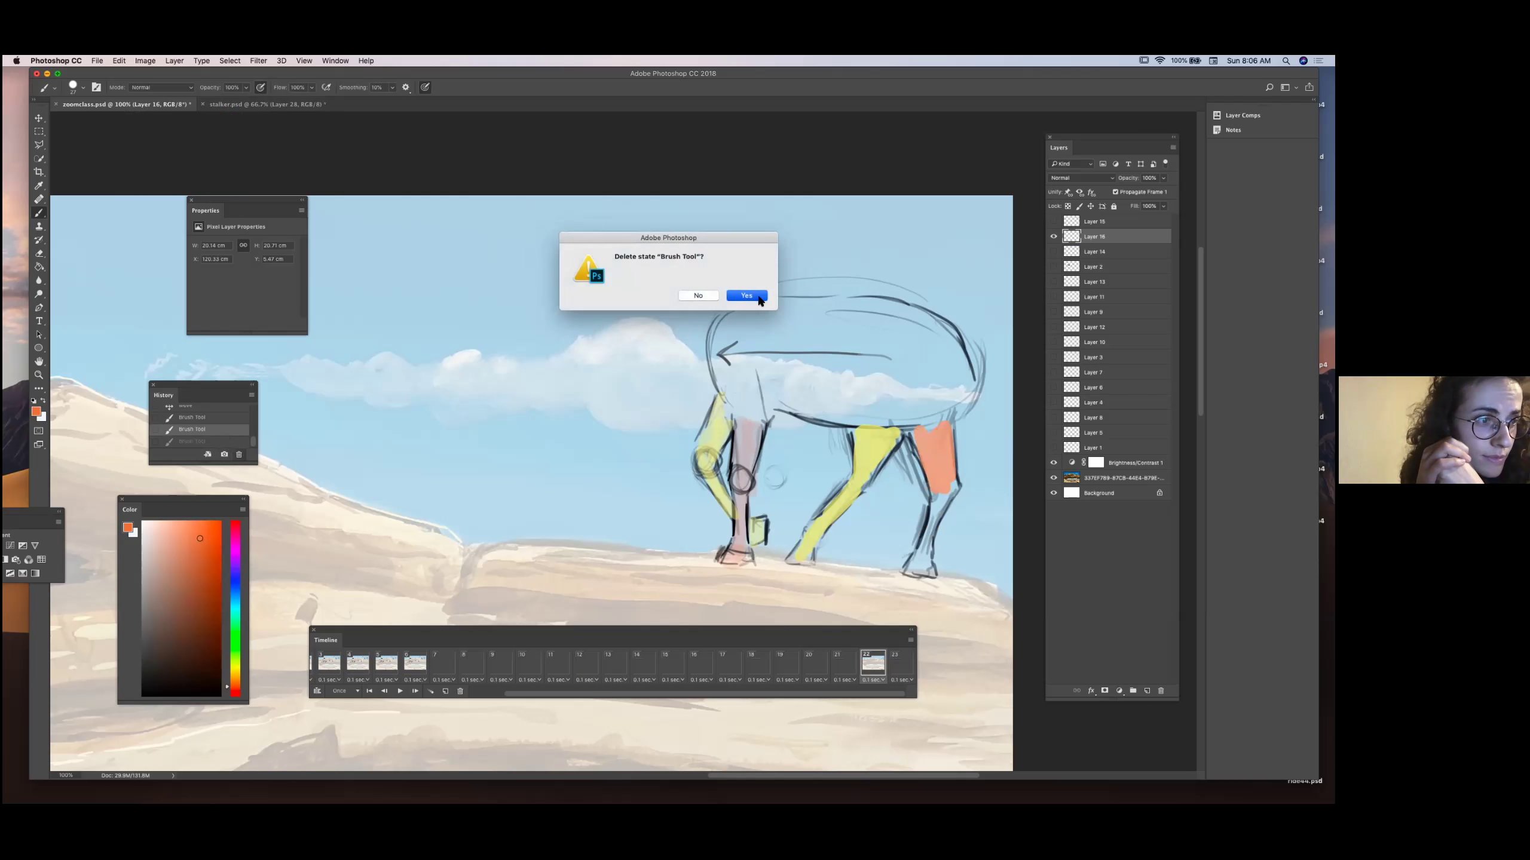
pyautogui.press('Return')
pyautogui.moveTo(246, 87); pyautogui.dragTo(224, 125)
pyautogui.moveTo(928, 454)
pyautogui.mouseDown()
pyautogui.moveTo(951, 479)
pyautogui.moveTo(917, 565)
pyautogui.moveTo(936, 517)
pyautogui.moveTo(935, 433)
pyautogui.moveTo(916, 433)
pyautogui.moveTo(938, 477)
pyautogui.moveTo(945, 465)
pyautogui.moveTo(921, 563)
pyautogui.moveTo(939, 519)
pyautogui.mouseUp()
# Shift the frame 22 drawing toward the walking direction, comparing it with frames 21 and 23 to place it between their poses.
pyautogui.click(39, 118)
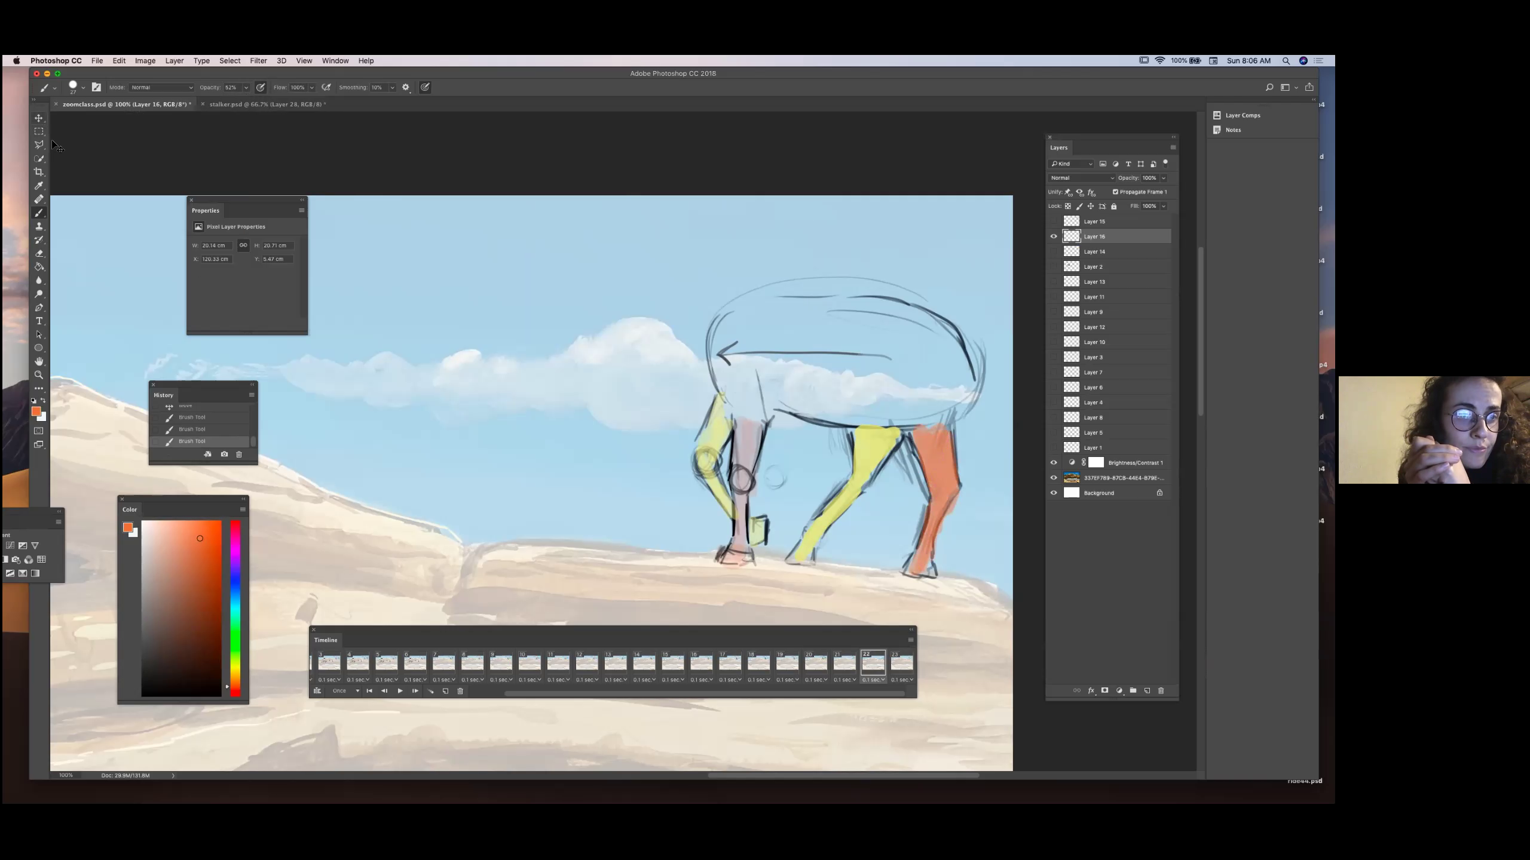
pyautogui.click(849, 669)
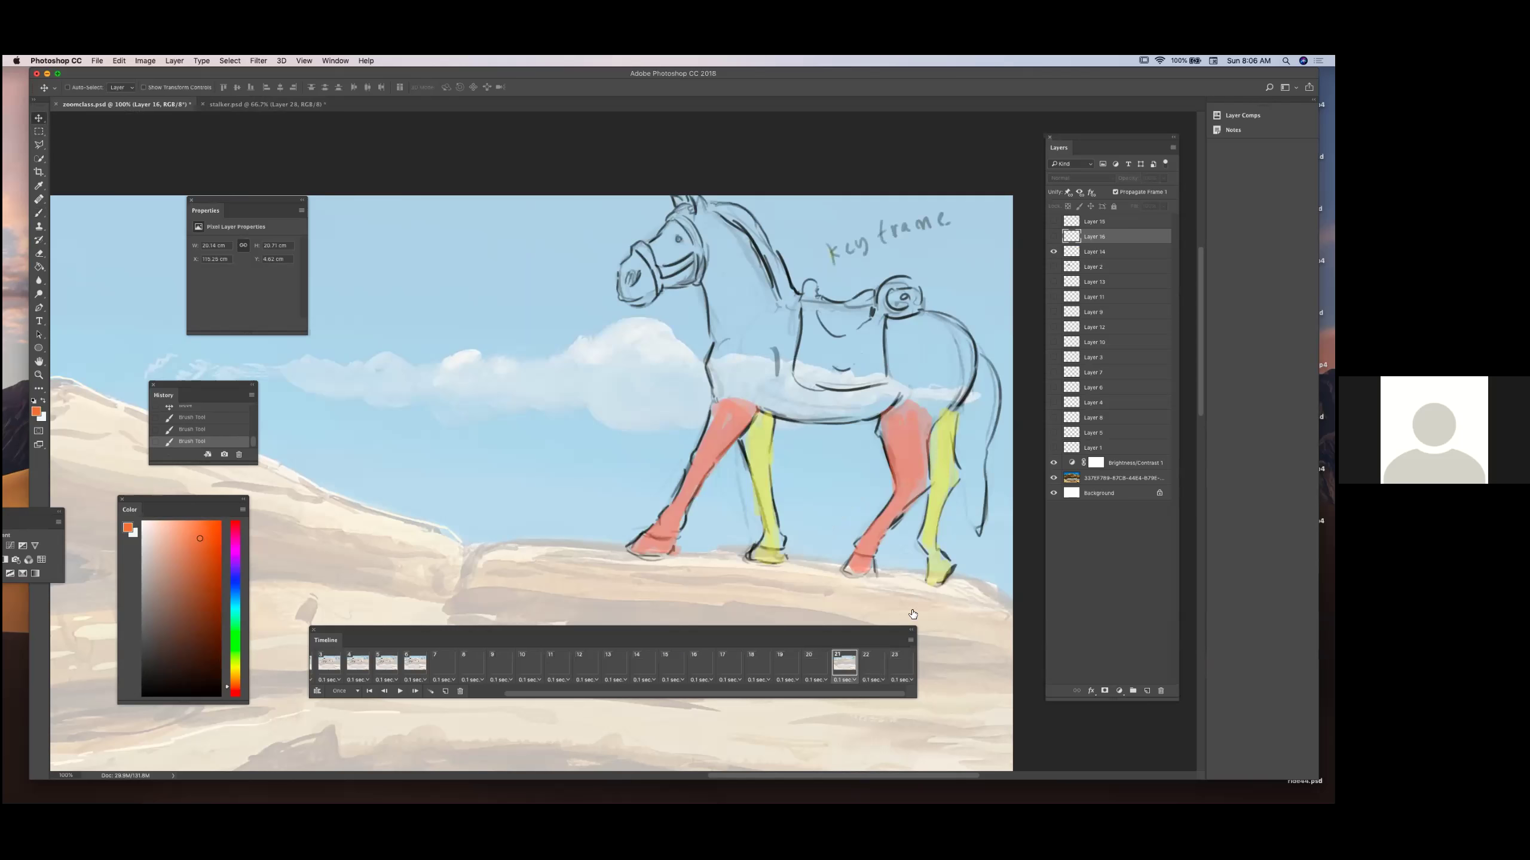
pyautogui.press('Right')
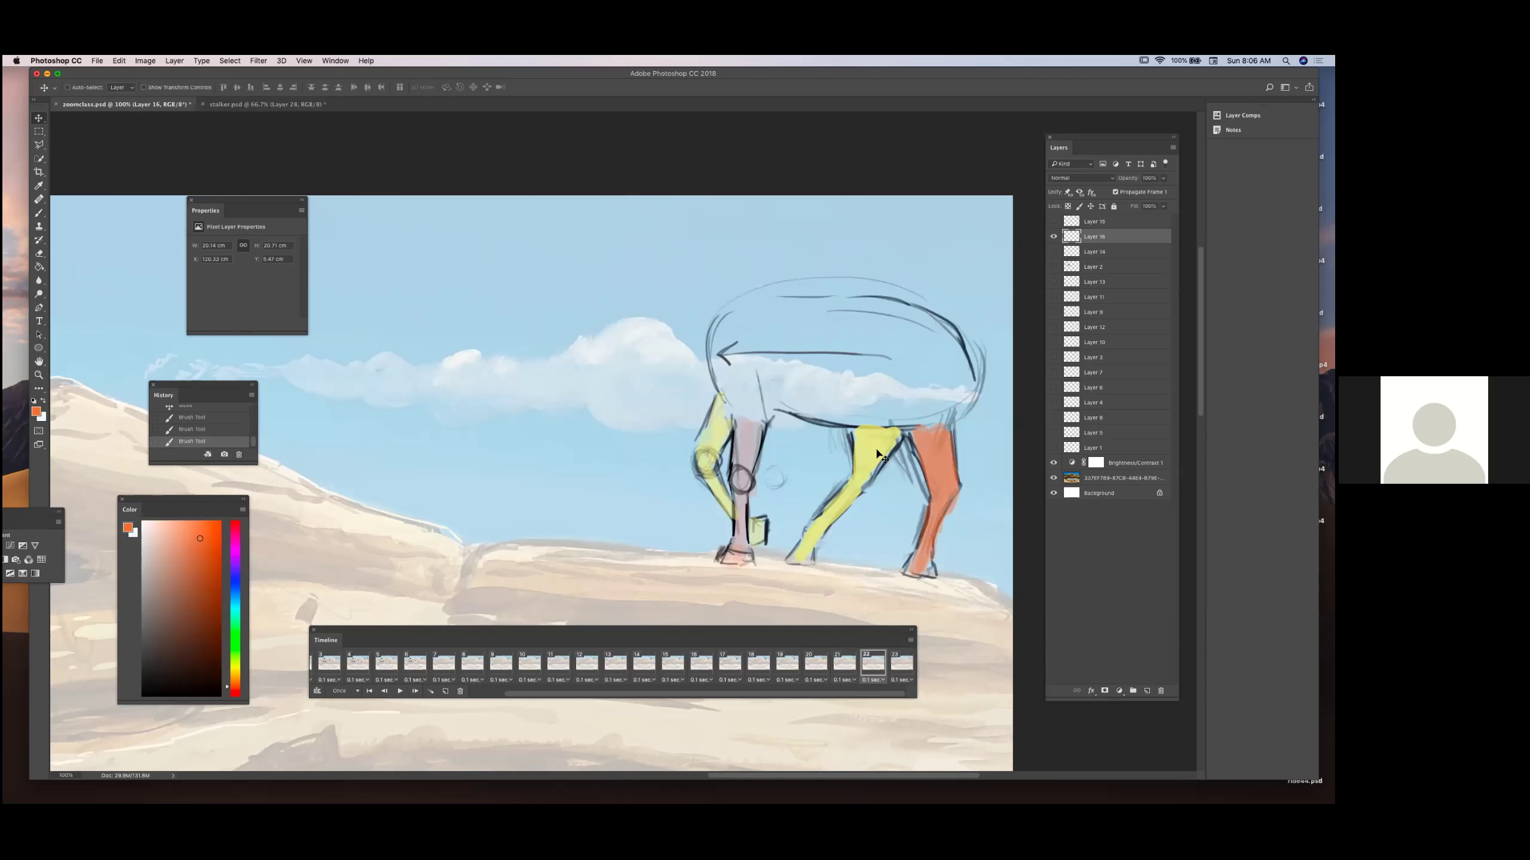
pyautogui.moveTo(883, 457); pyautogui.dragTo(845, 448)
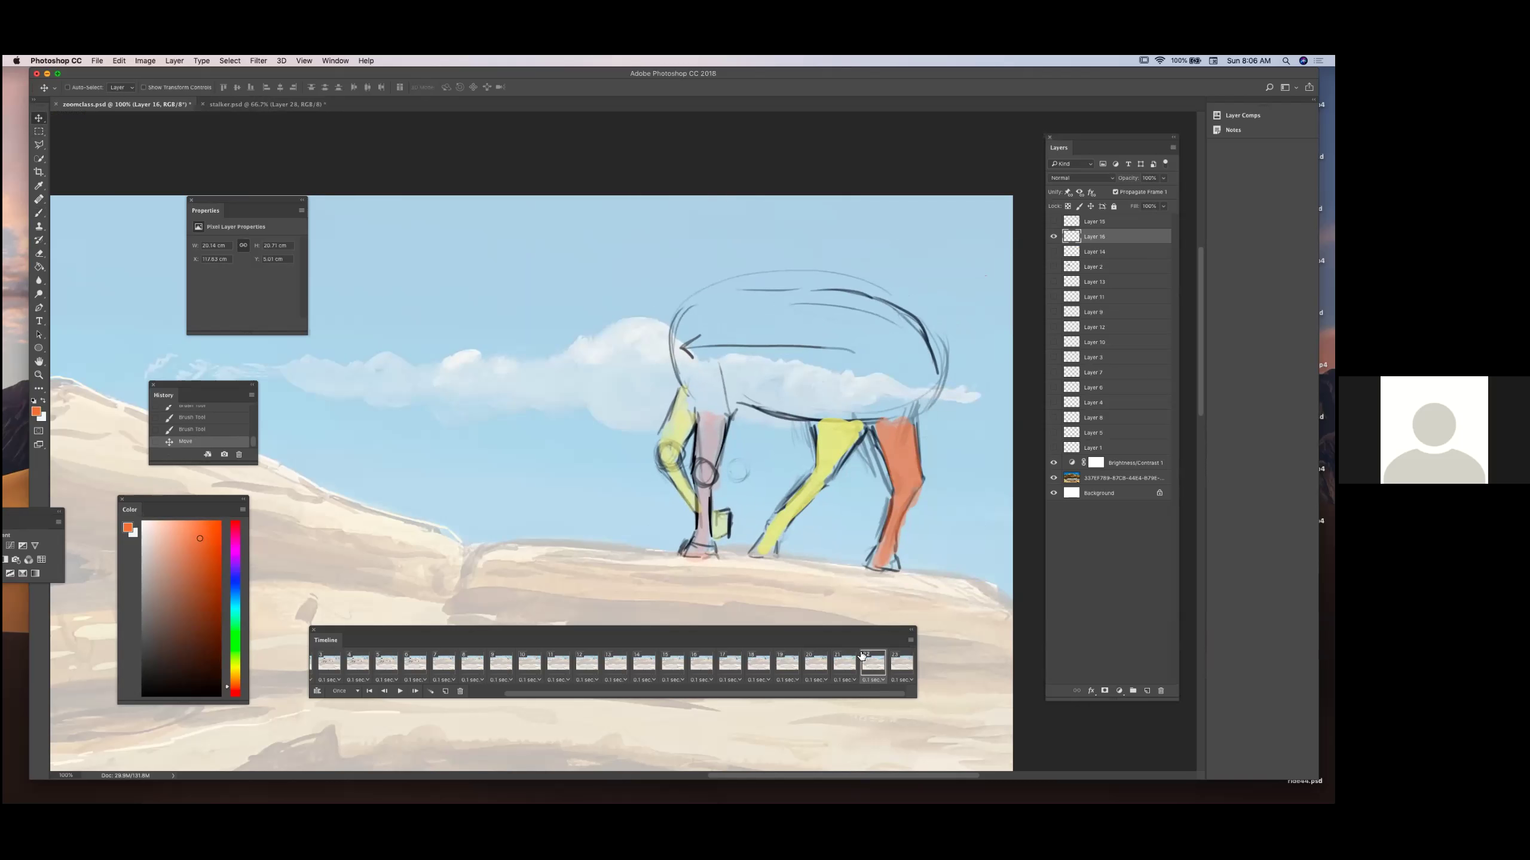
pyautogui.press('Left')
pyautogui.press('Right')
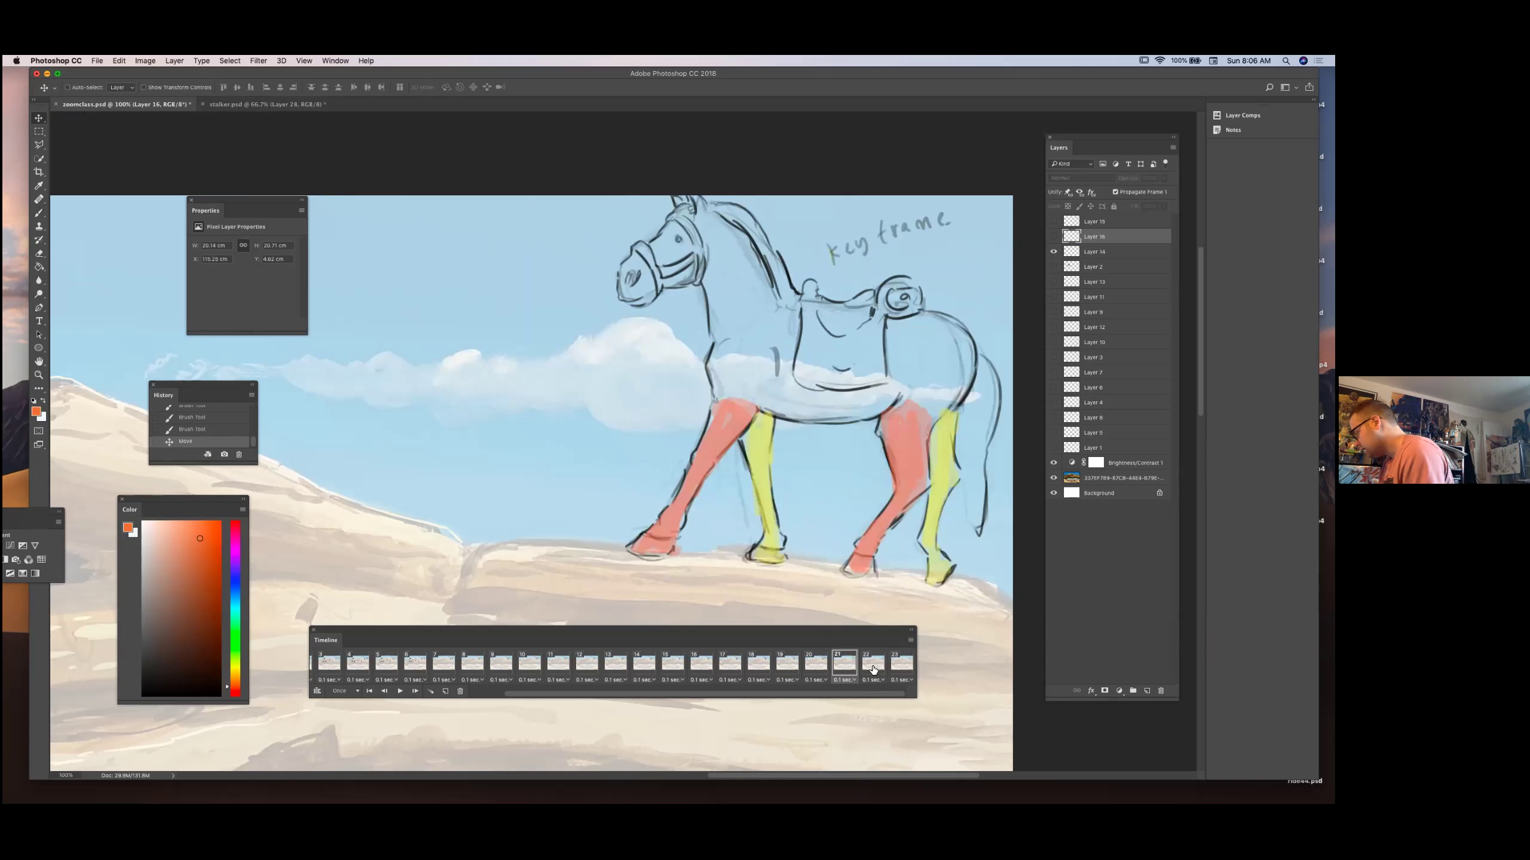
pyautogui.click(891, 671)
pyautogui.click(868, 666)
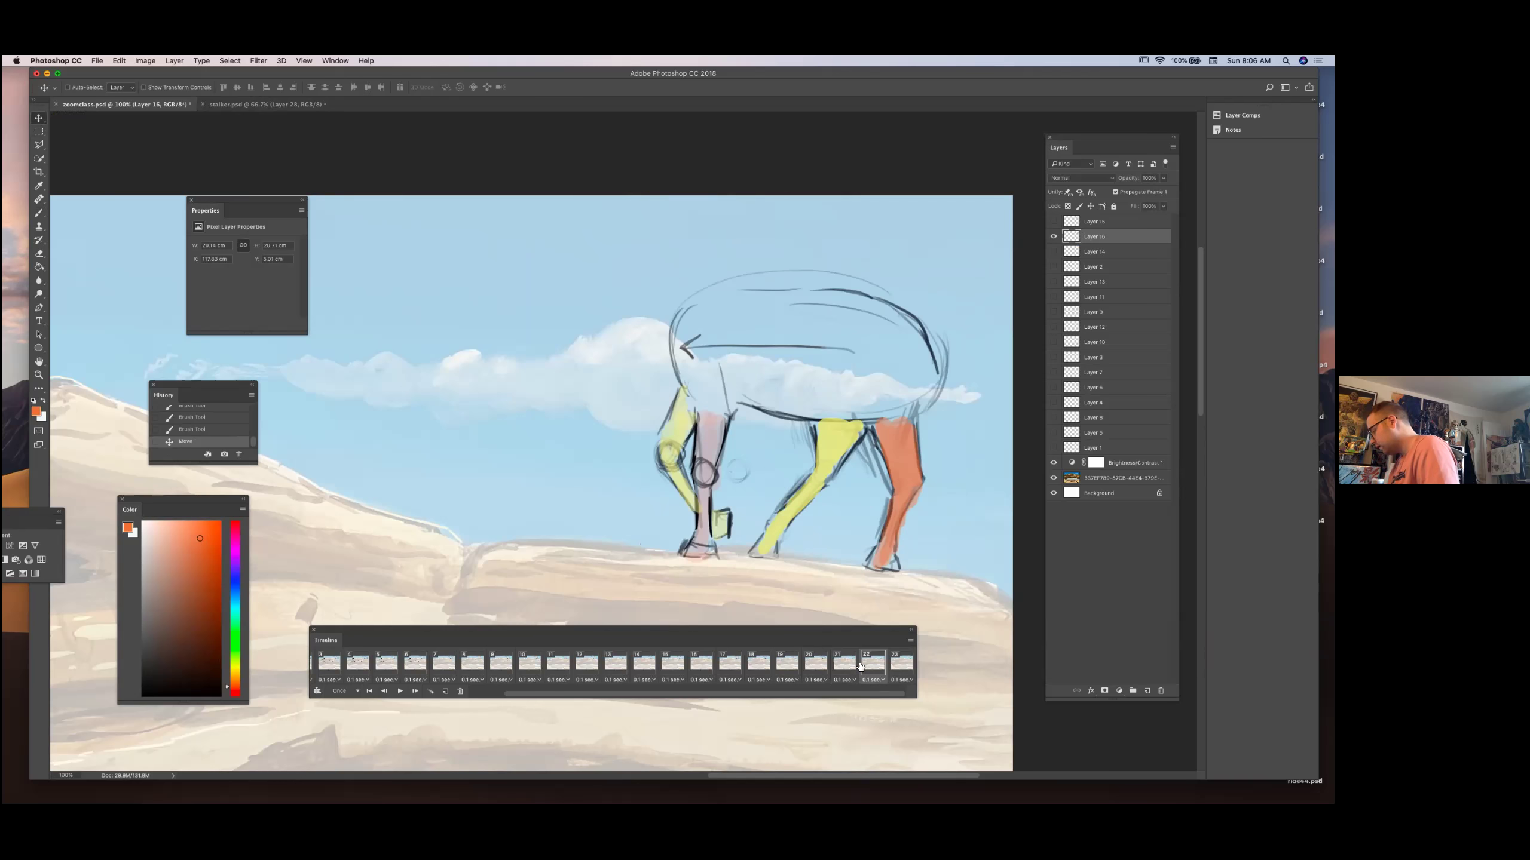
pyautogui.moveTo(900, 437); pyautogui.dragTo(879, 442)
# Try the rock-arch background painting at full opacity in frame 22, and reduce its opacity to 41%.
pyautogui.click(38, 374)
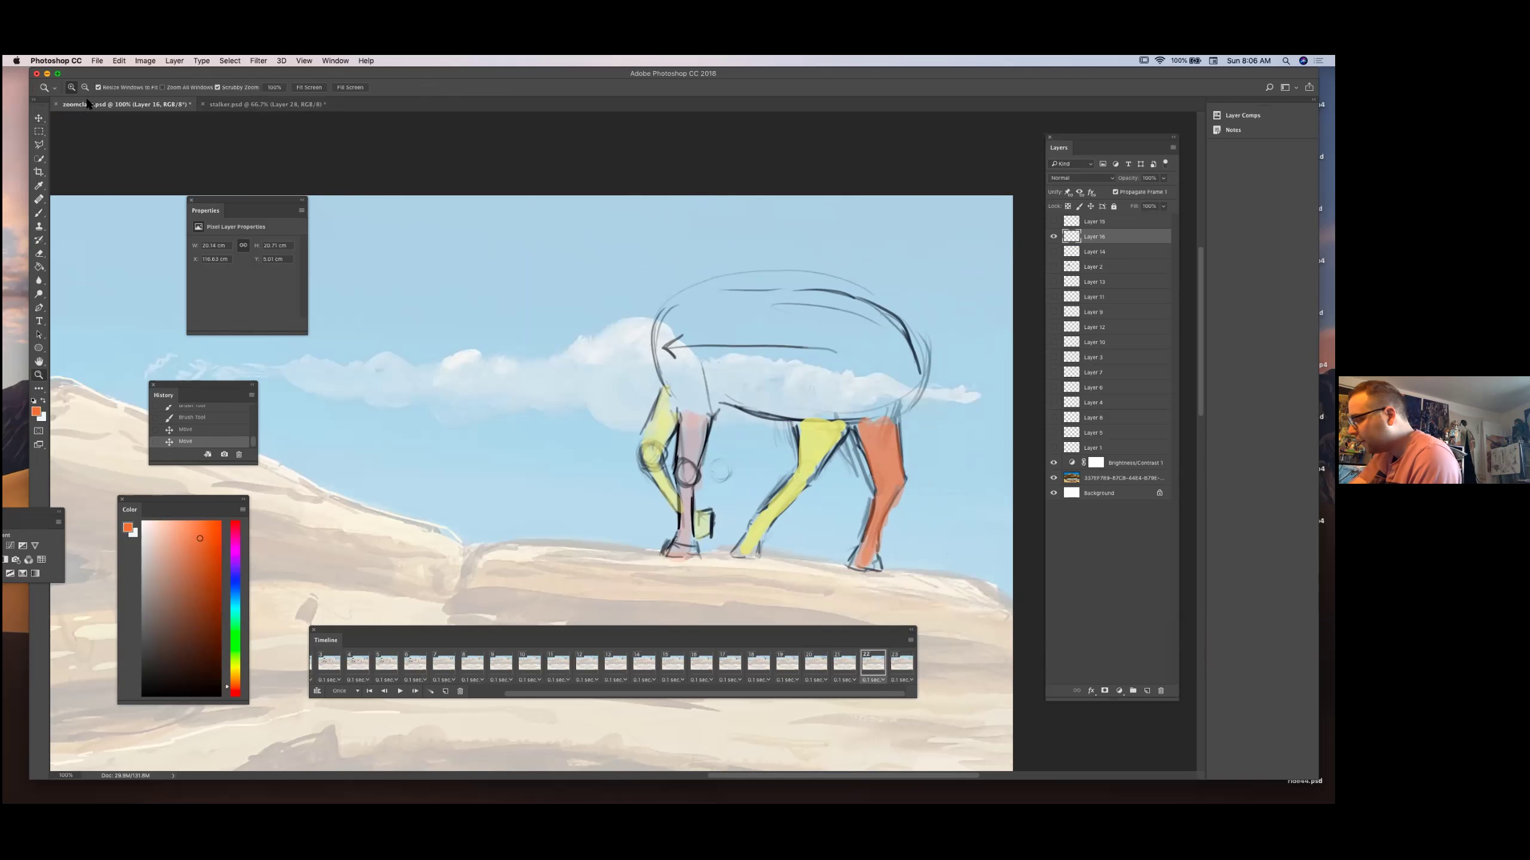
pyautogui.click(572, 569)
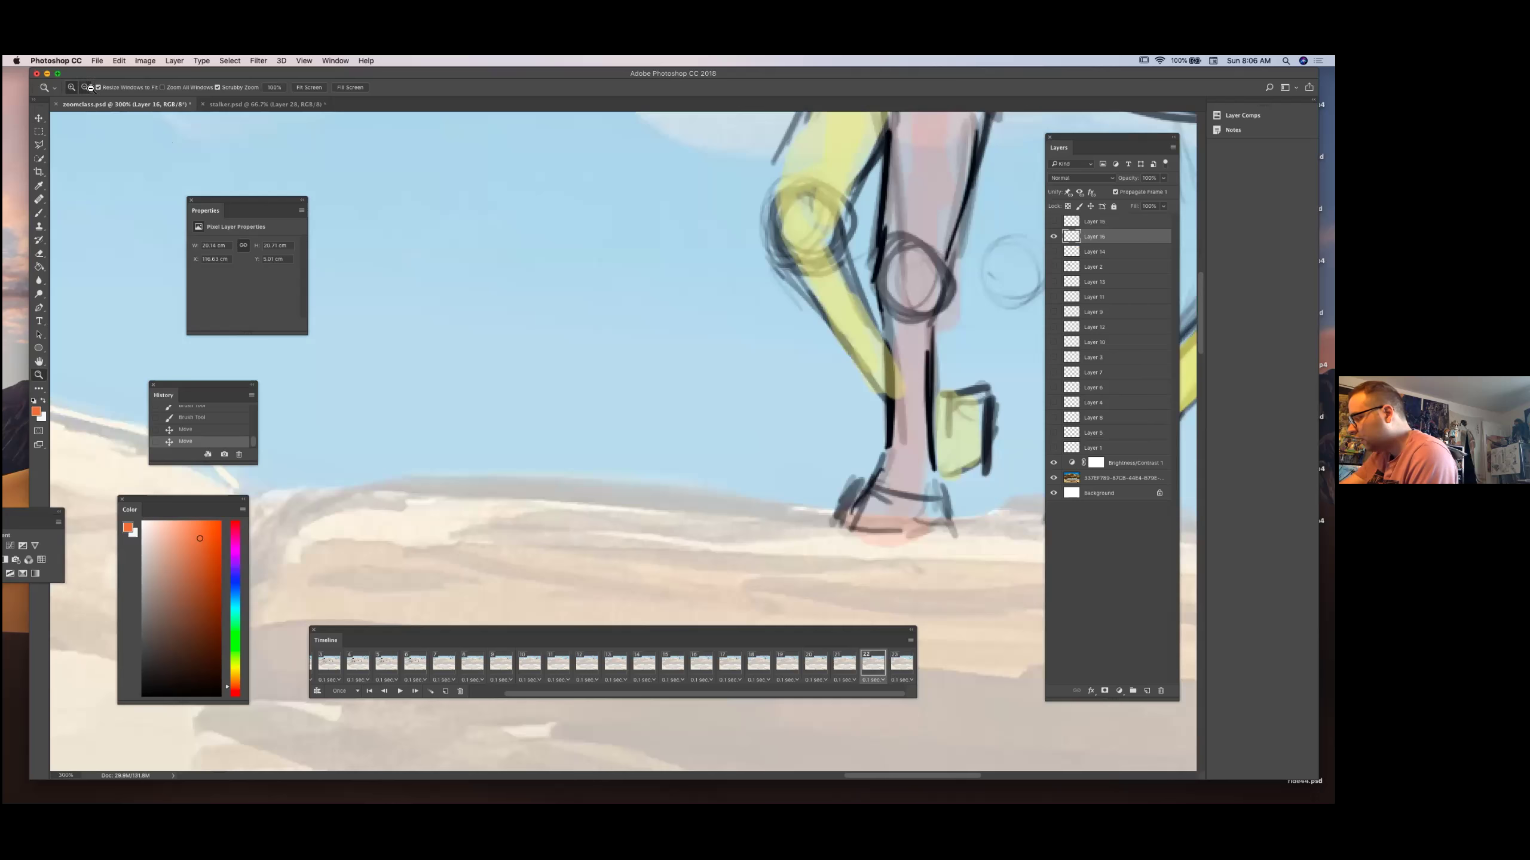
pyautogui.keyDown('alt'); pyautogui.click(617, 521); pyautogui.keyUp('alt')
pyautogui.keyDown('alt'); pyautogui.click(643, 529); pyautogui.keyUp('alt')
pyautogui.keyDown('alt'); pyautogui.click(643, 529); pyautogui.keyUp('alt')
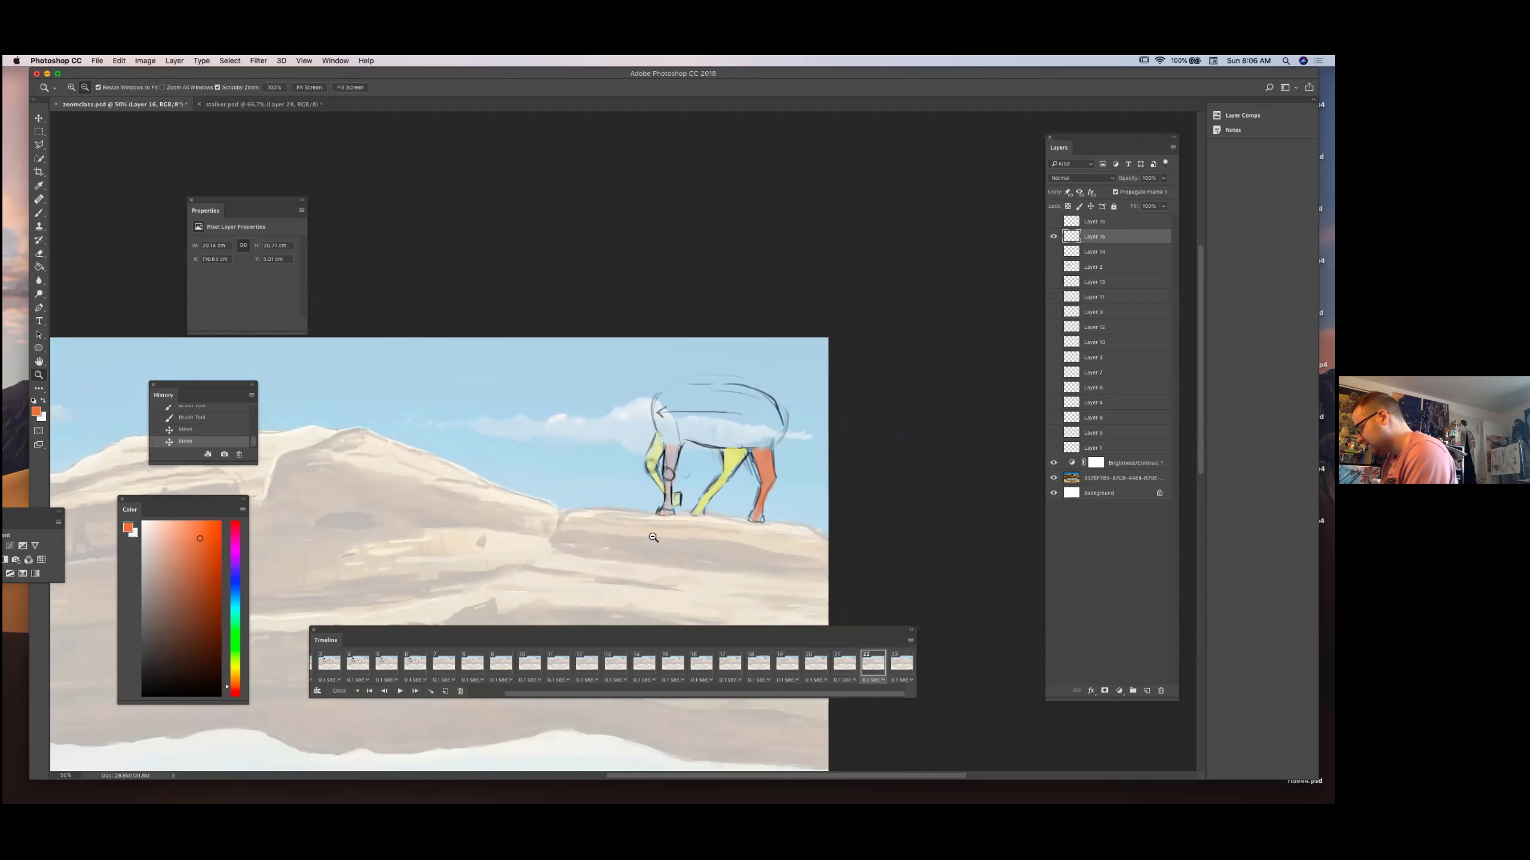
pyautogui.click(1131, 476)
pyautogui.moveTo(1163, 177); pyautogui.dragTo(1143, 193)
pyautogui.press('0')
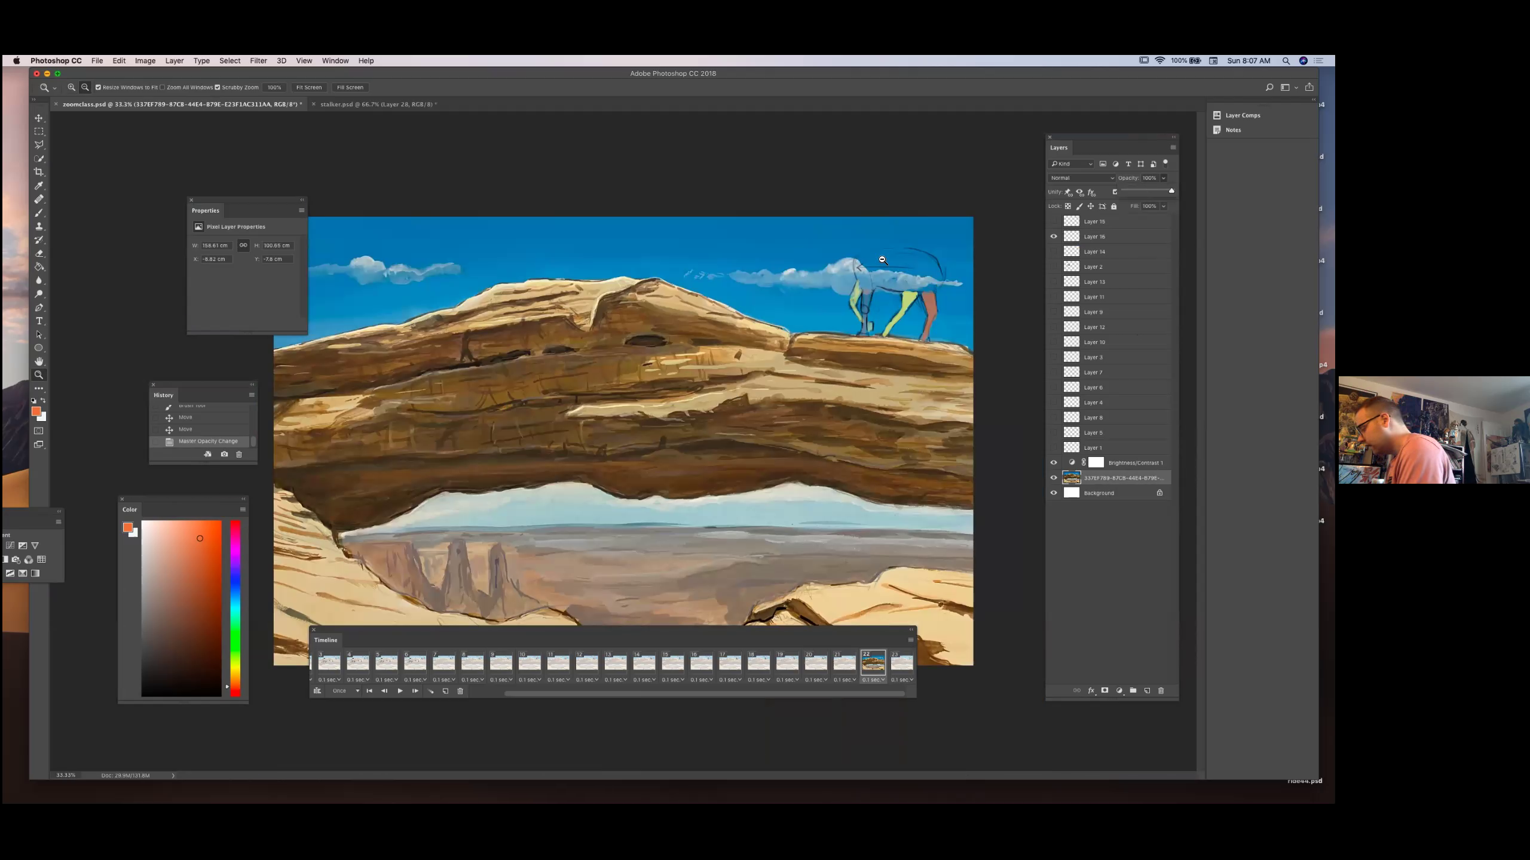
pyautogui.moveTo(771, 635); pyautogui.dragTo(761, 646)
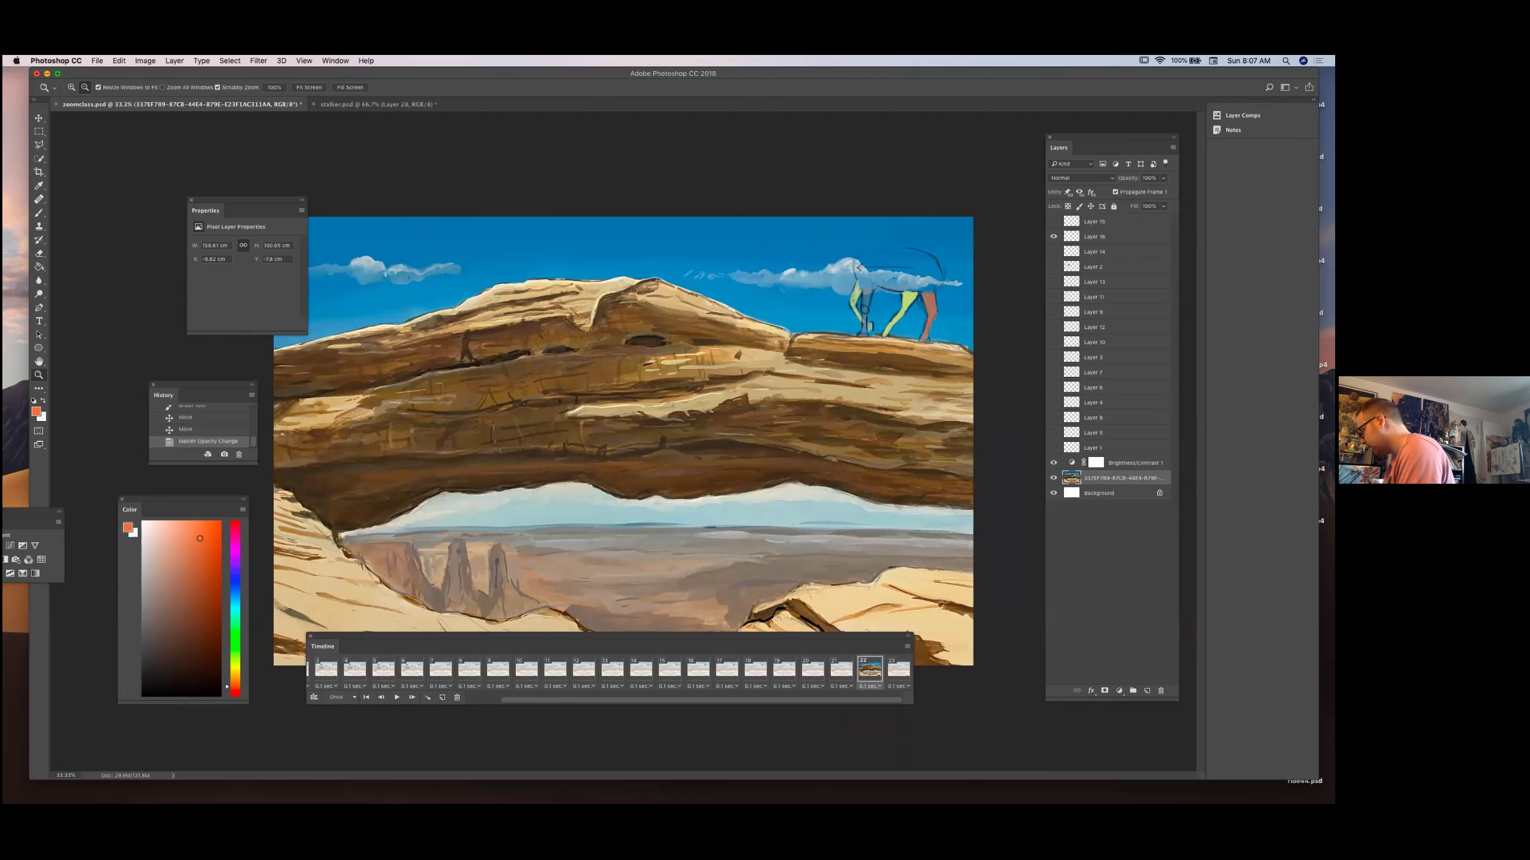
pyautogui.click(1163, 178)
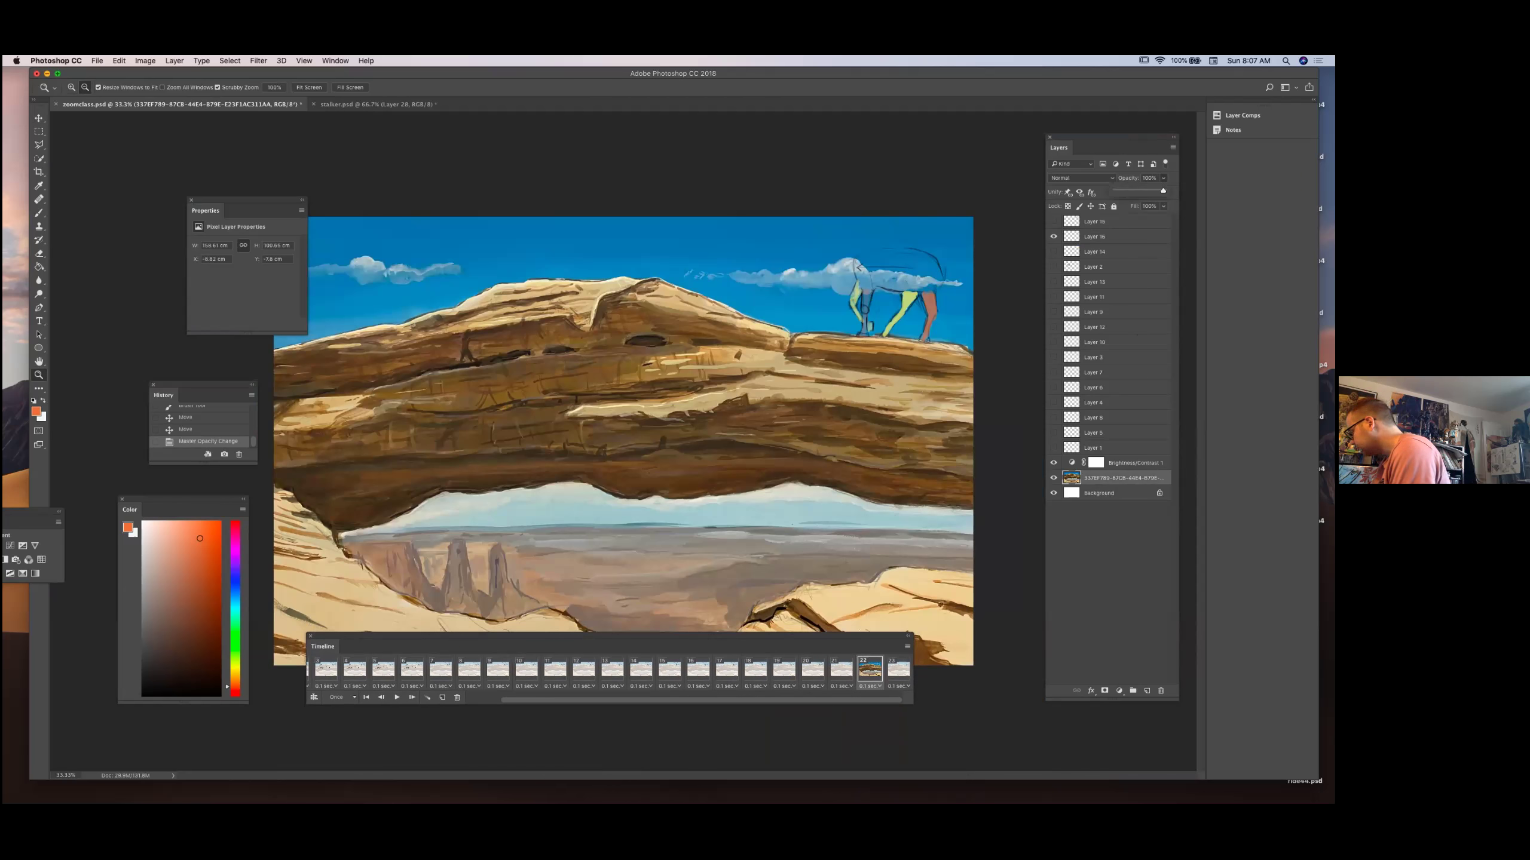
pyautogui.moveTo(1159, 191); pyautogui.dragTo(1150, 191)
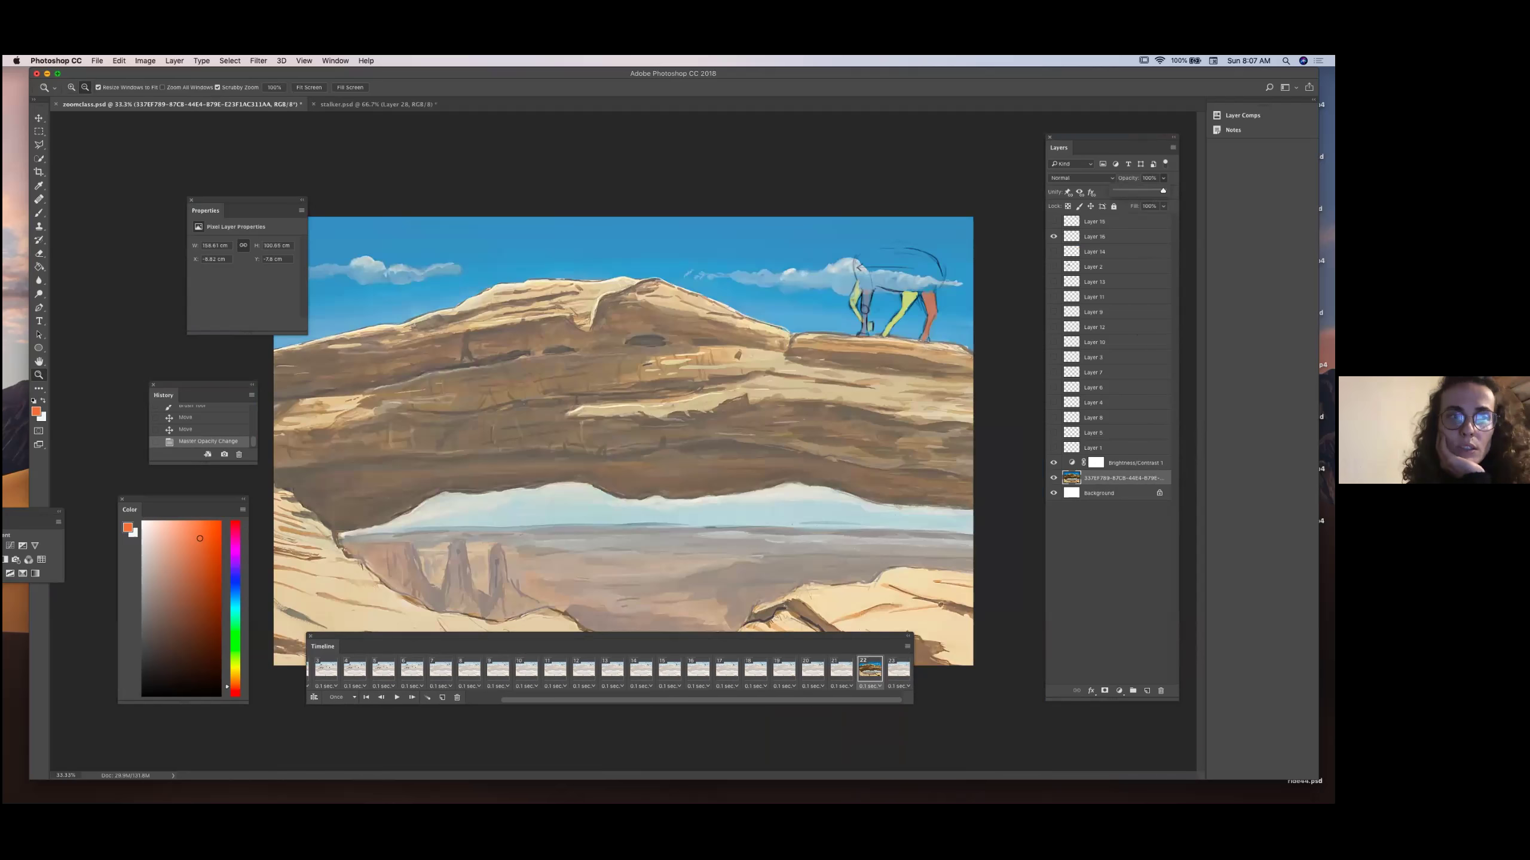
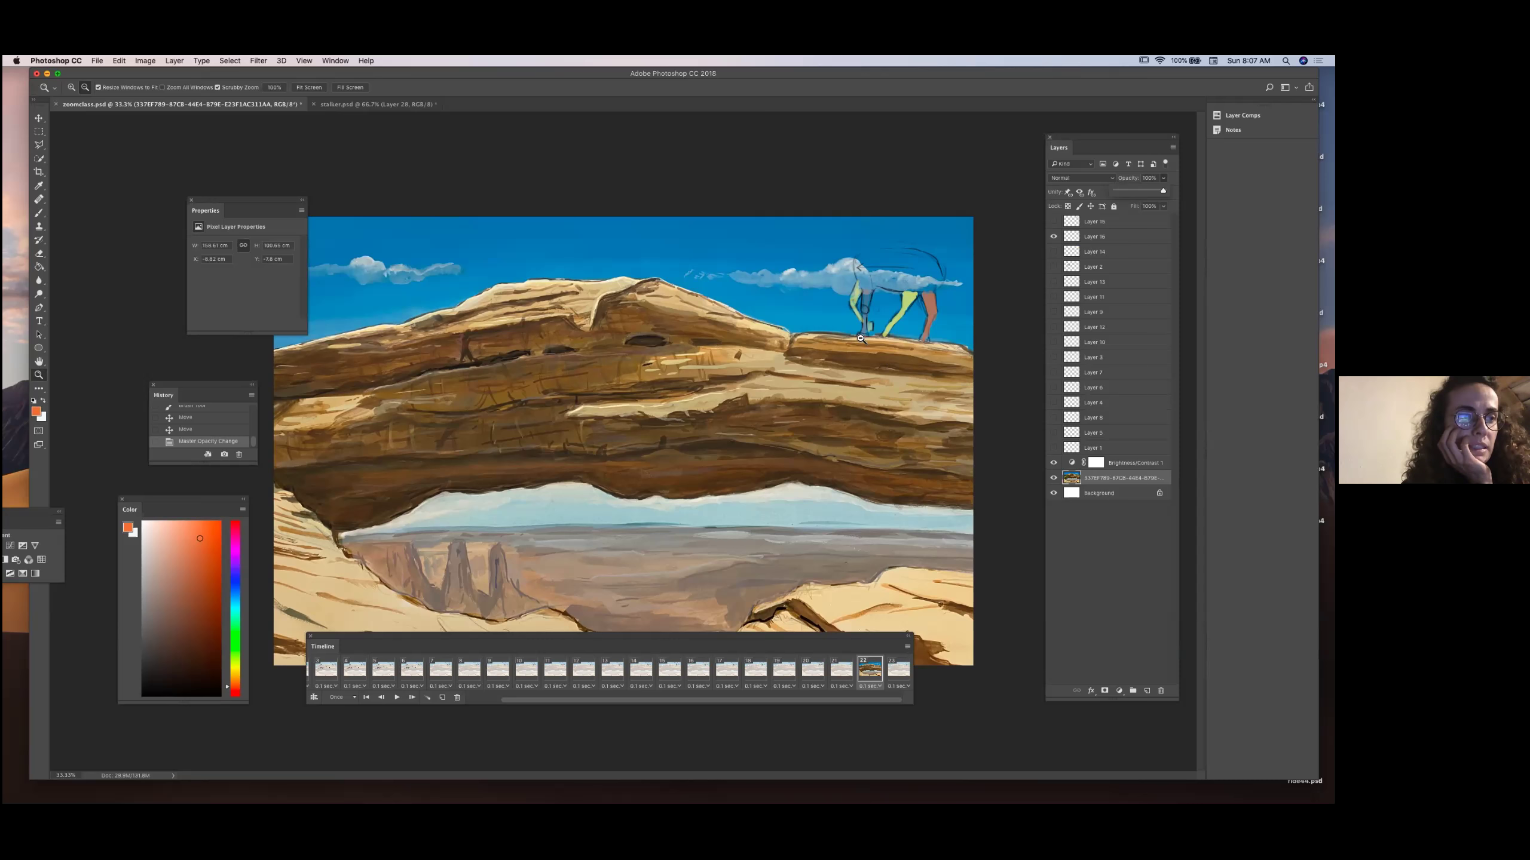
pyautogui.moveTo(1163, 191); pyautogui.dragTo(1152, 193)
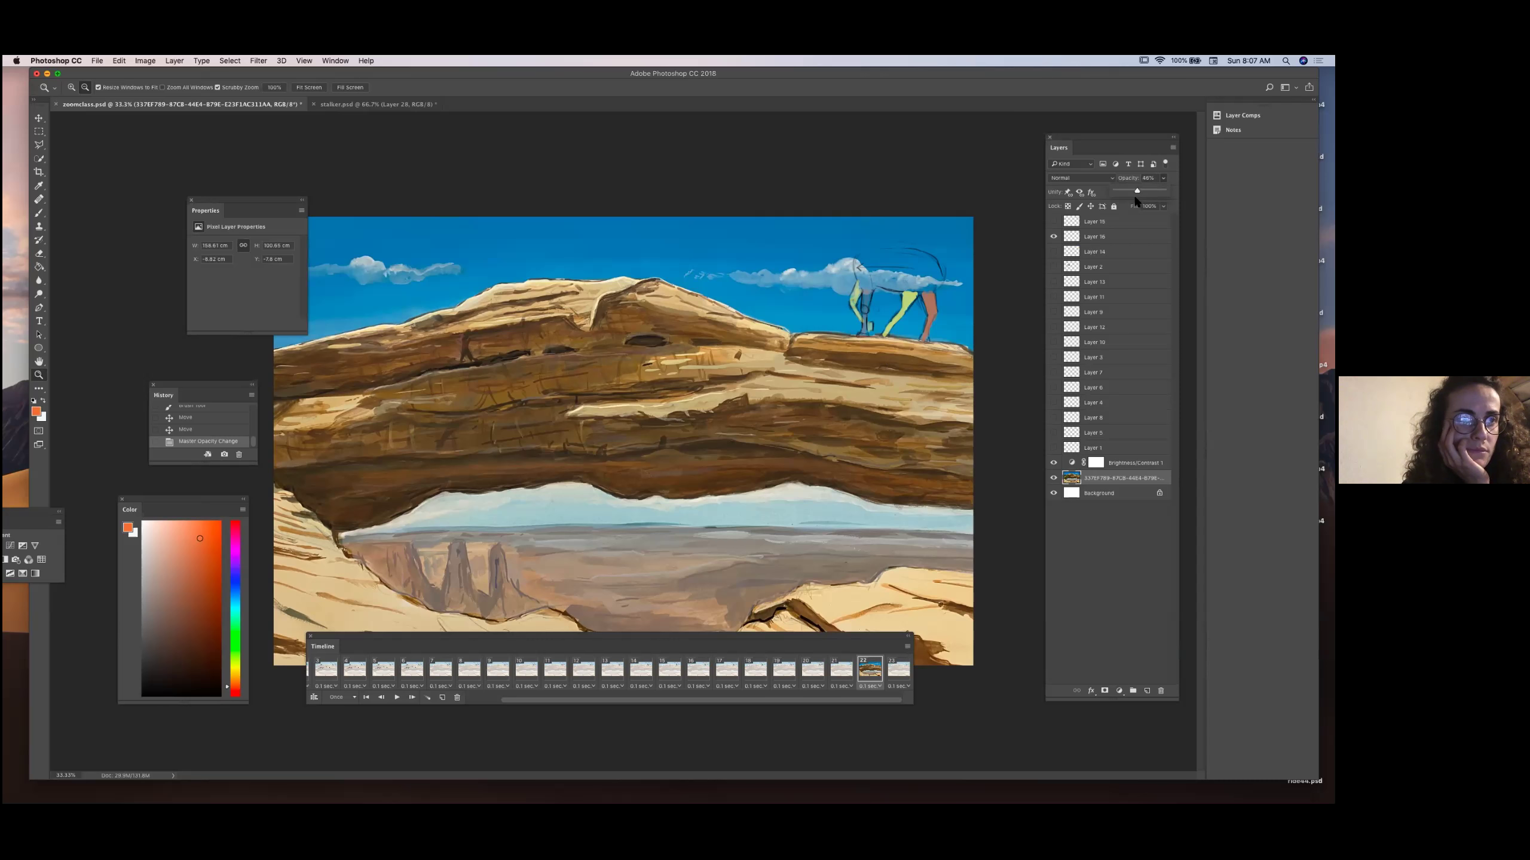
# Show Layer 15 and hide Layer 16 in frame 23, and flip through frames 21 to 23 to check the motion.
pyautogui.click(890, 671)
pyautogui.click(862, 671)
pyautogui.click(845, 673)
pyautogui.click(870, 673)
pyautogui.click(896, 673)
pyautogui.click(1055, 224)
pyautogui.click(1054, 237)
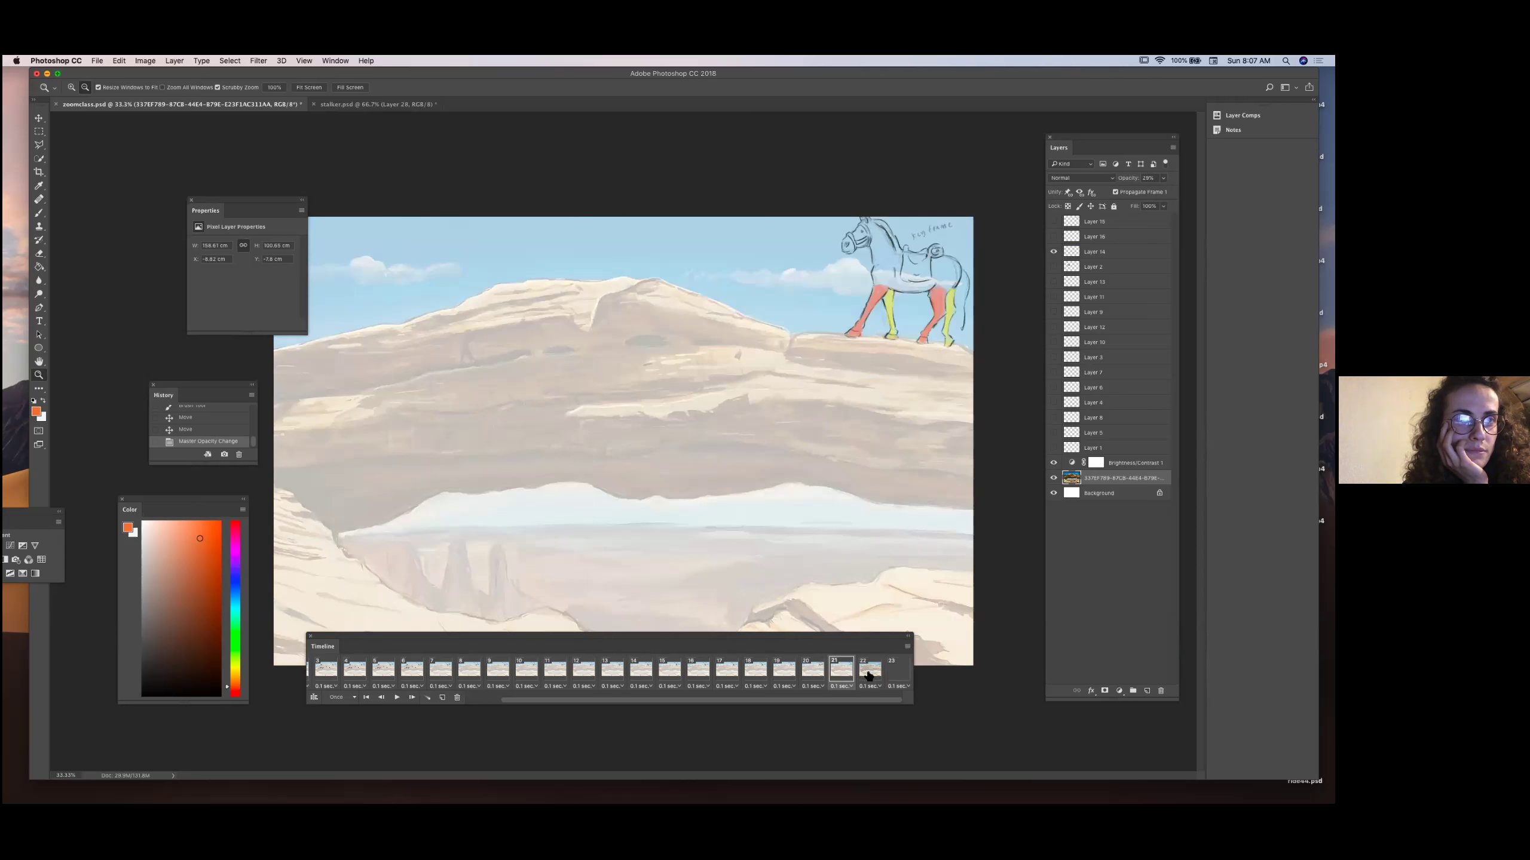
pyautogui.click(874, 675)
pyautogui.click(896, 673)
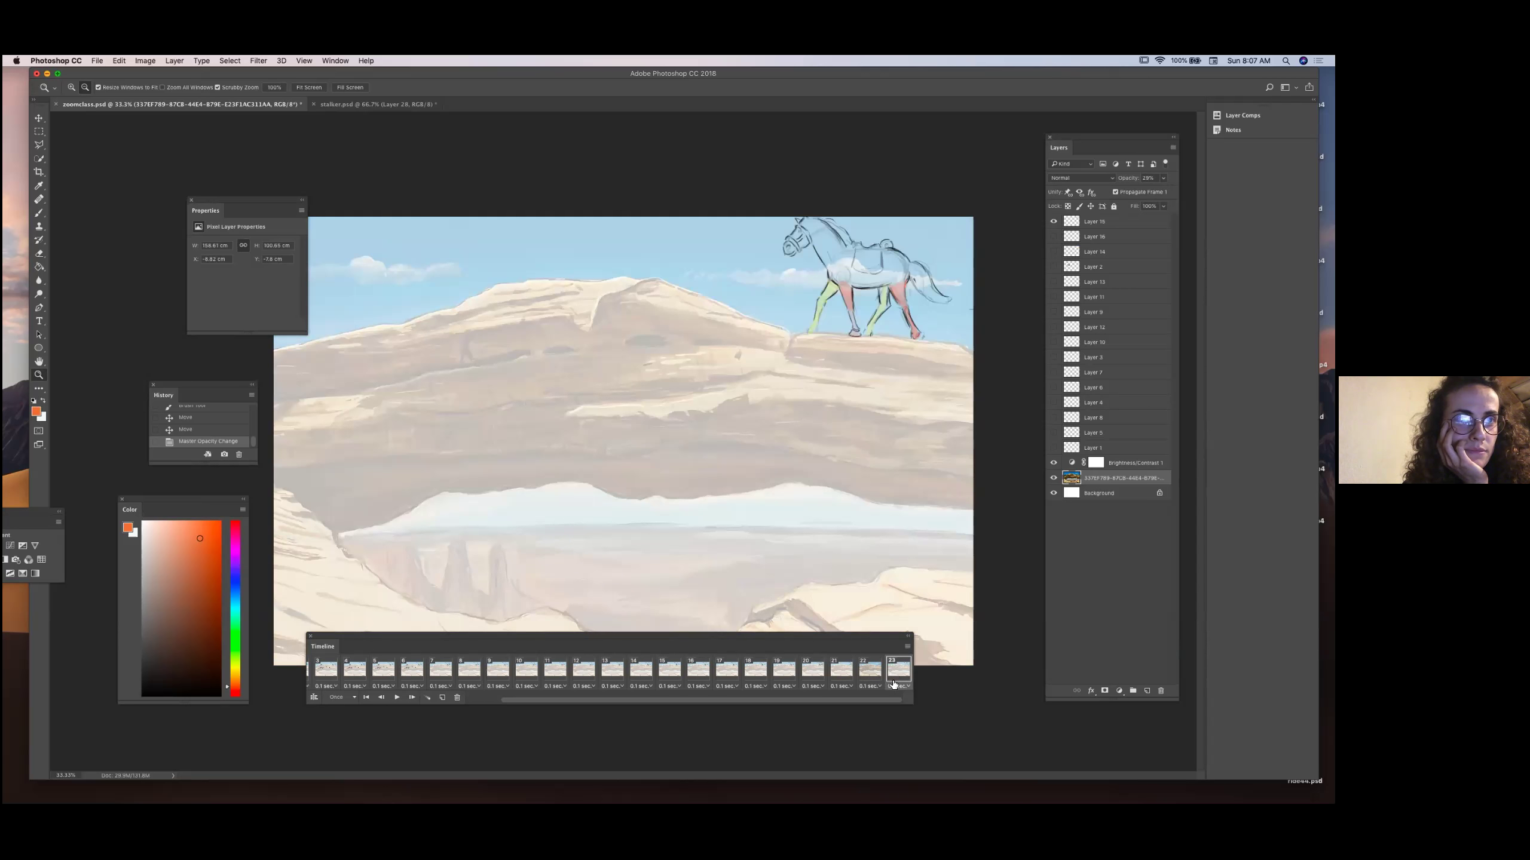
pyautogui.click(876, 677)
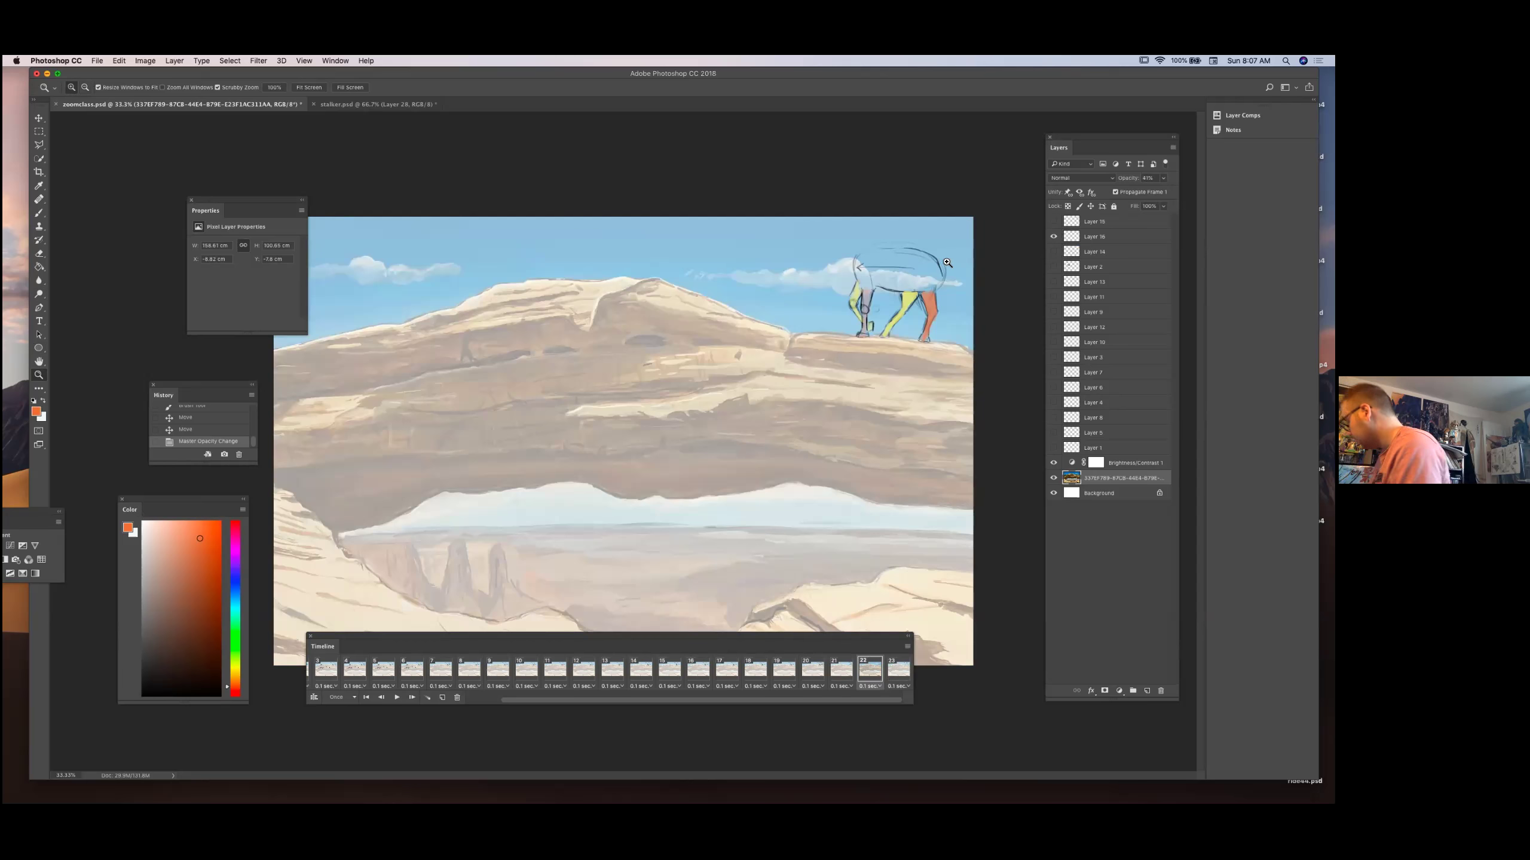
# Compare the horse's leg poses up close across frames 21, 22 and 23.
pyautogui.click(931, 235)
pyautogui.click(930, 235)
pyautogui.click(842, 669)
pyautogui.click(867, 673)
pyautogui.click(898, 671)
pyautogui.click(873, 672)
pyautogui.click(844, 671)
pyautogui.click(870, 670)
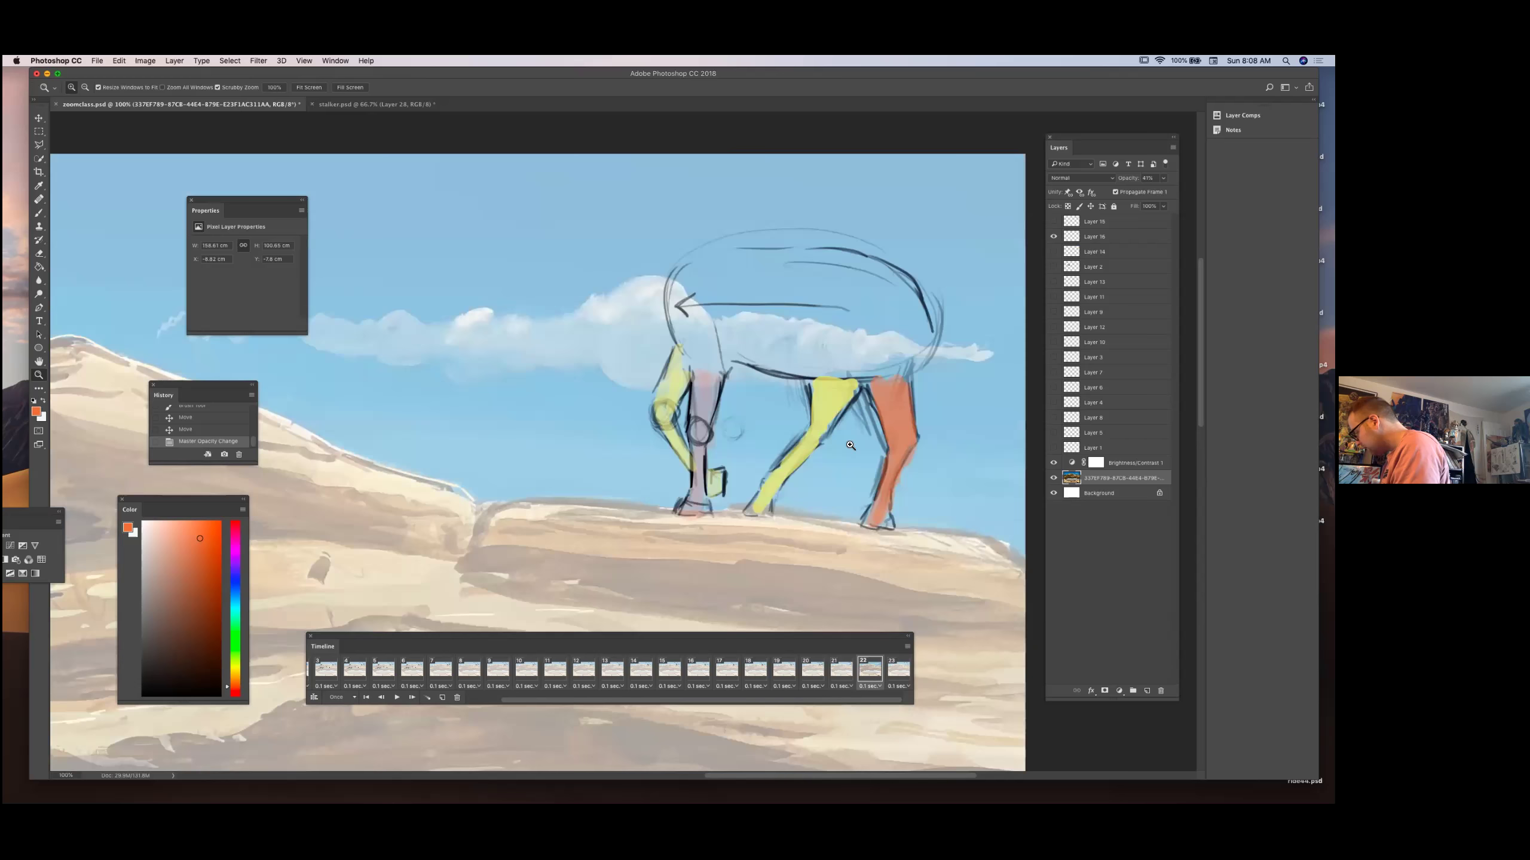
pyautogui.click(893, 669)
pyautogui.click(864, 670)
pyautogui.click(843, 674)
pyautogui.click(882, 678)
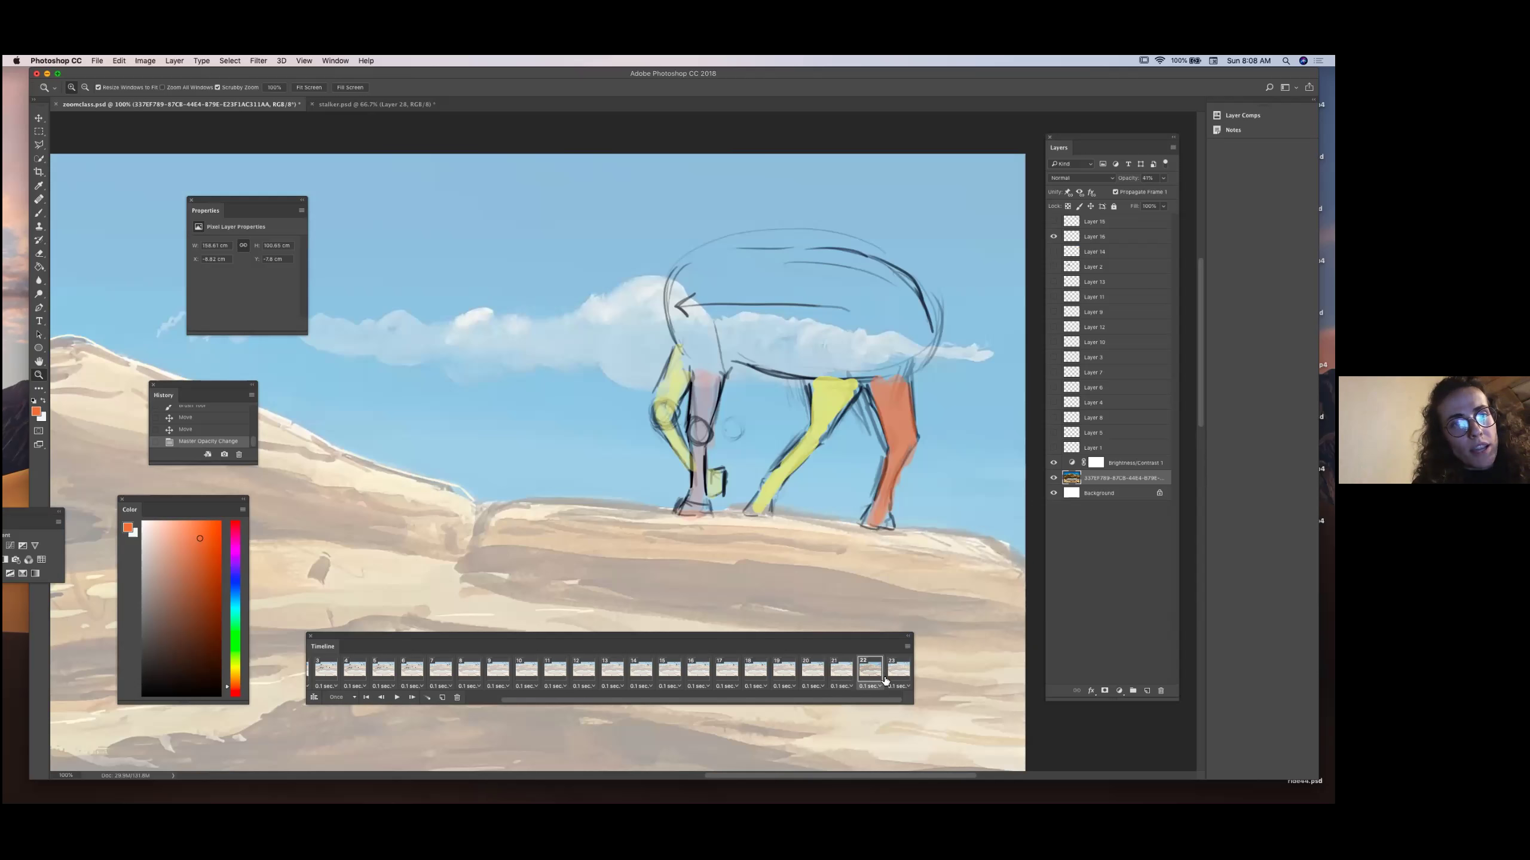
# Set the brush to a finer tip at 100% opacity and toggle its pressure-controlled opacity.
pyautogui.press('b')
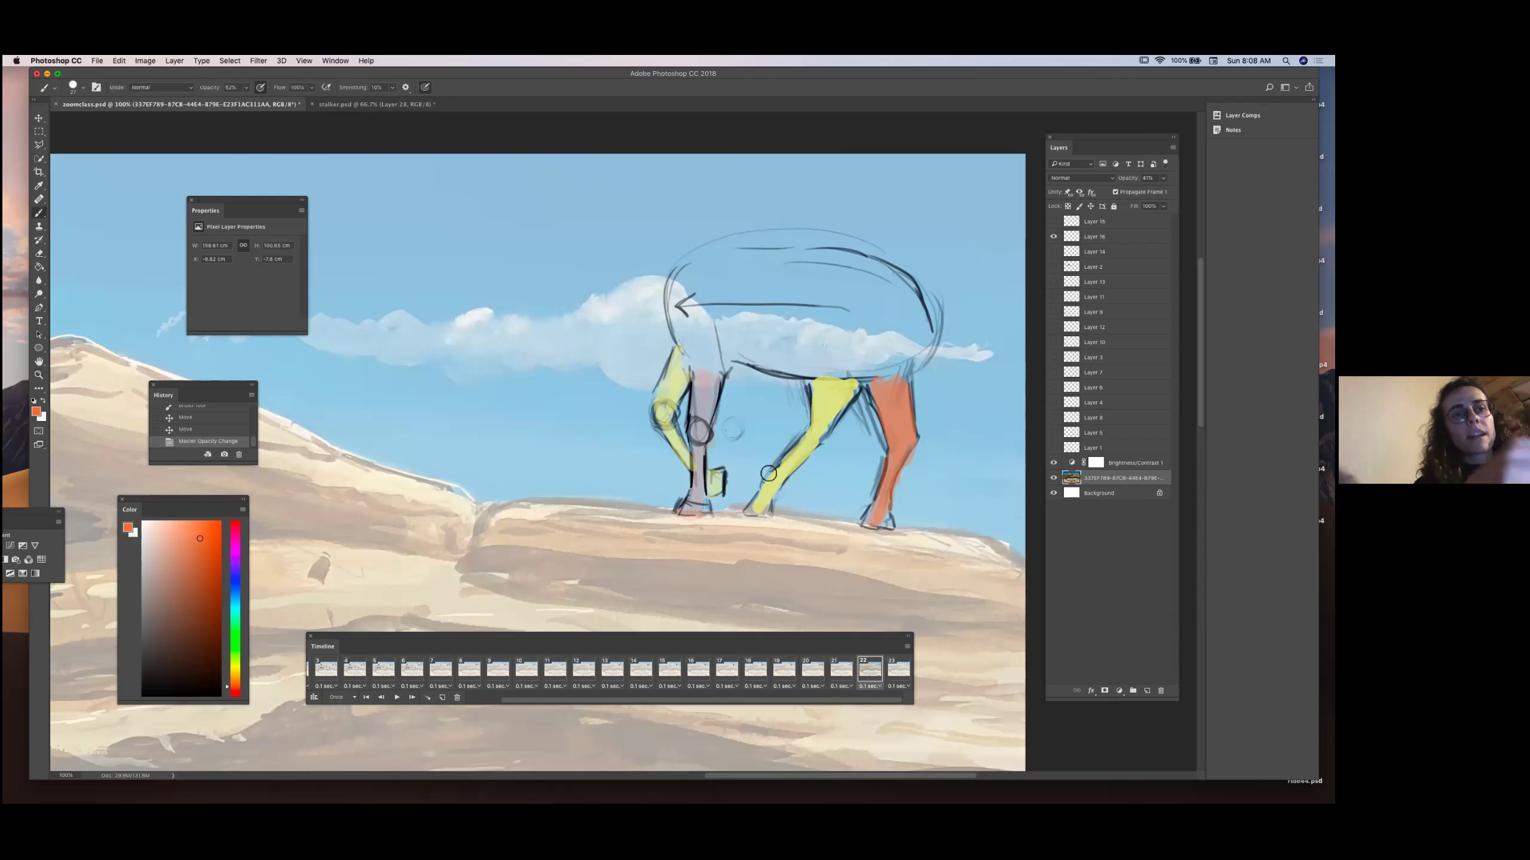
pyautogui.click(78, 88)
pyautogui.moveTo(93, 122); pyautogui.dragTo(90, 122)
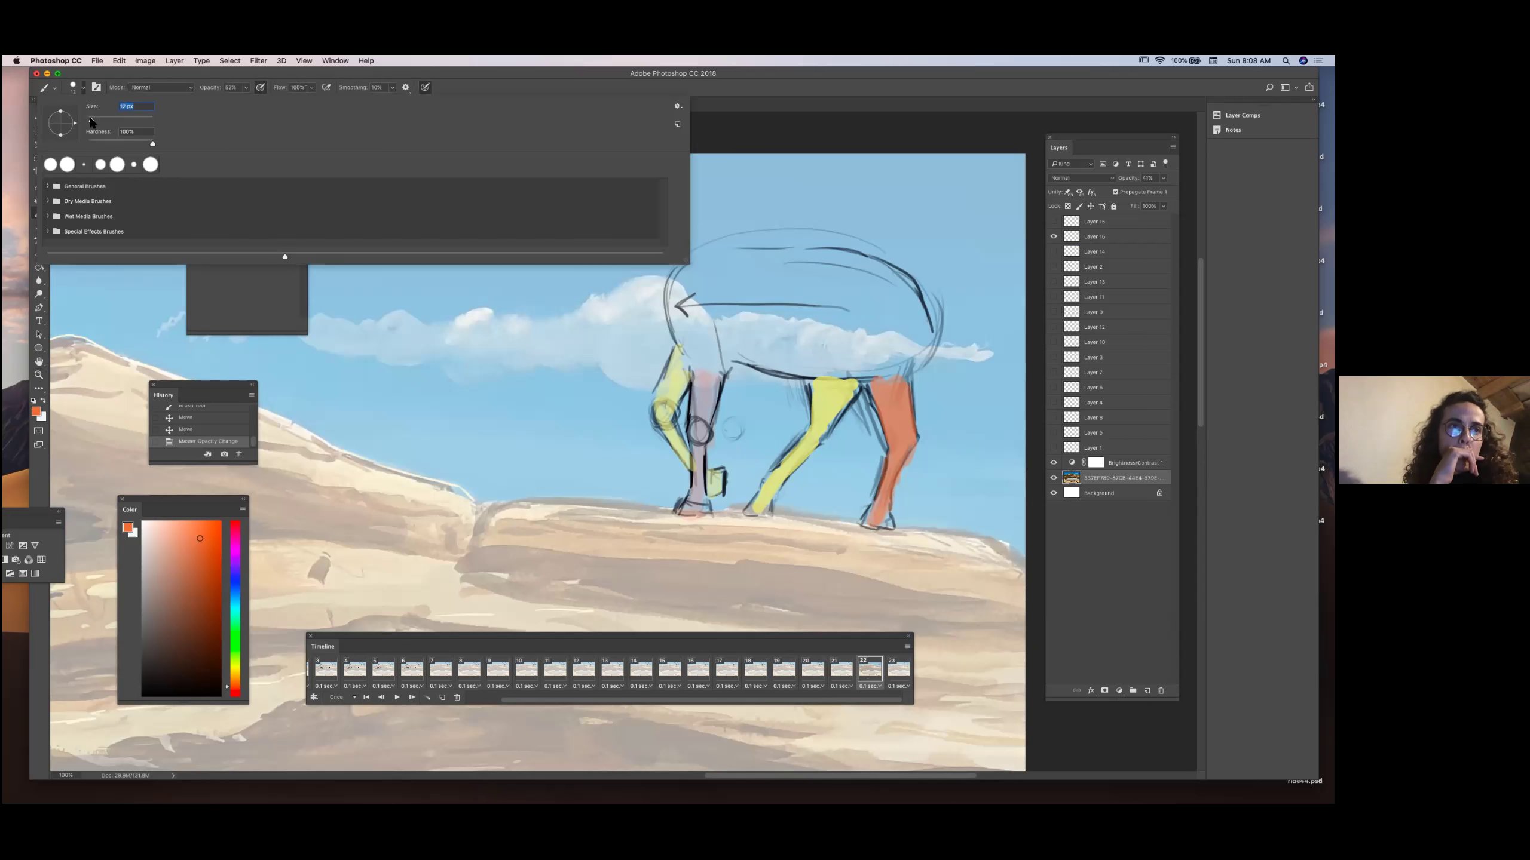
pyautogui.click(102, 72)
pyautogui.click(246, 87)
pyautogui.moveTo(247, 98); pyautogui.dragTo(285, 99)
pyautogui.click(260, 87)
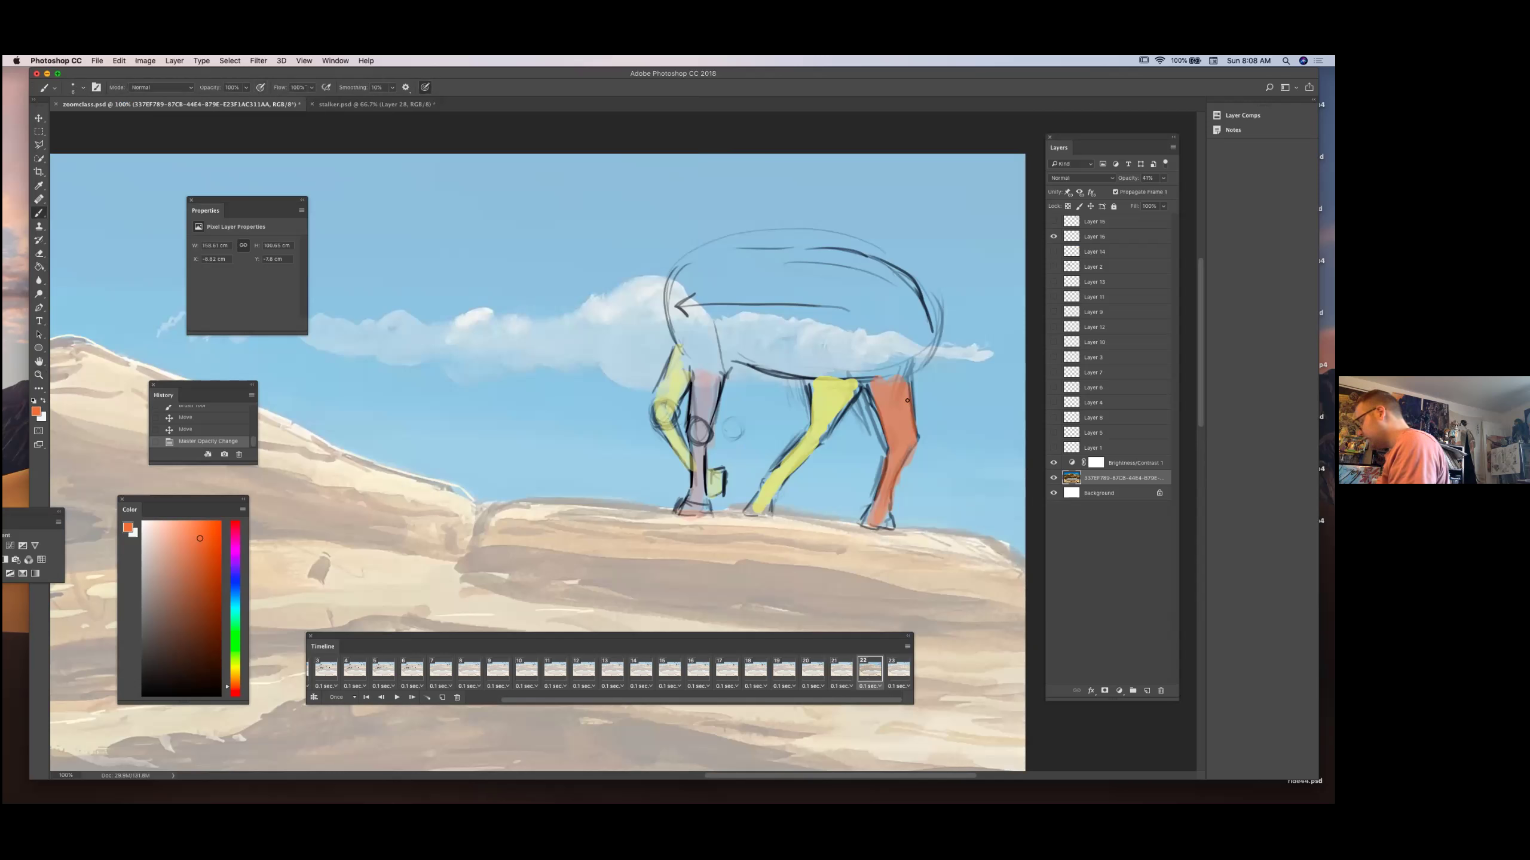
# Check Layer 15 against the frame 22 drawing, hide it again, and show the Layer 14 keyframe as the reference.
pyautogui.click(1053, 221)
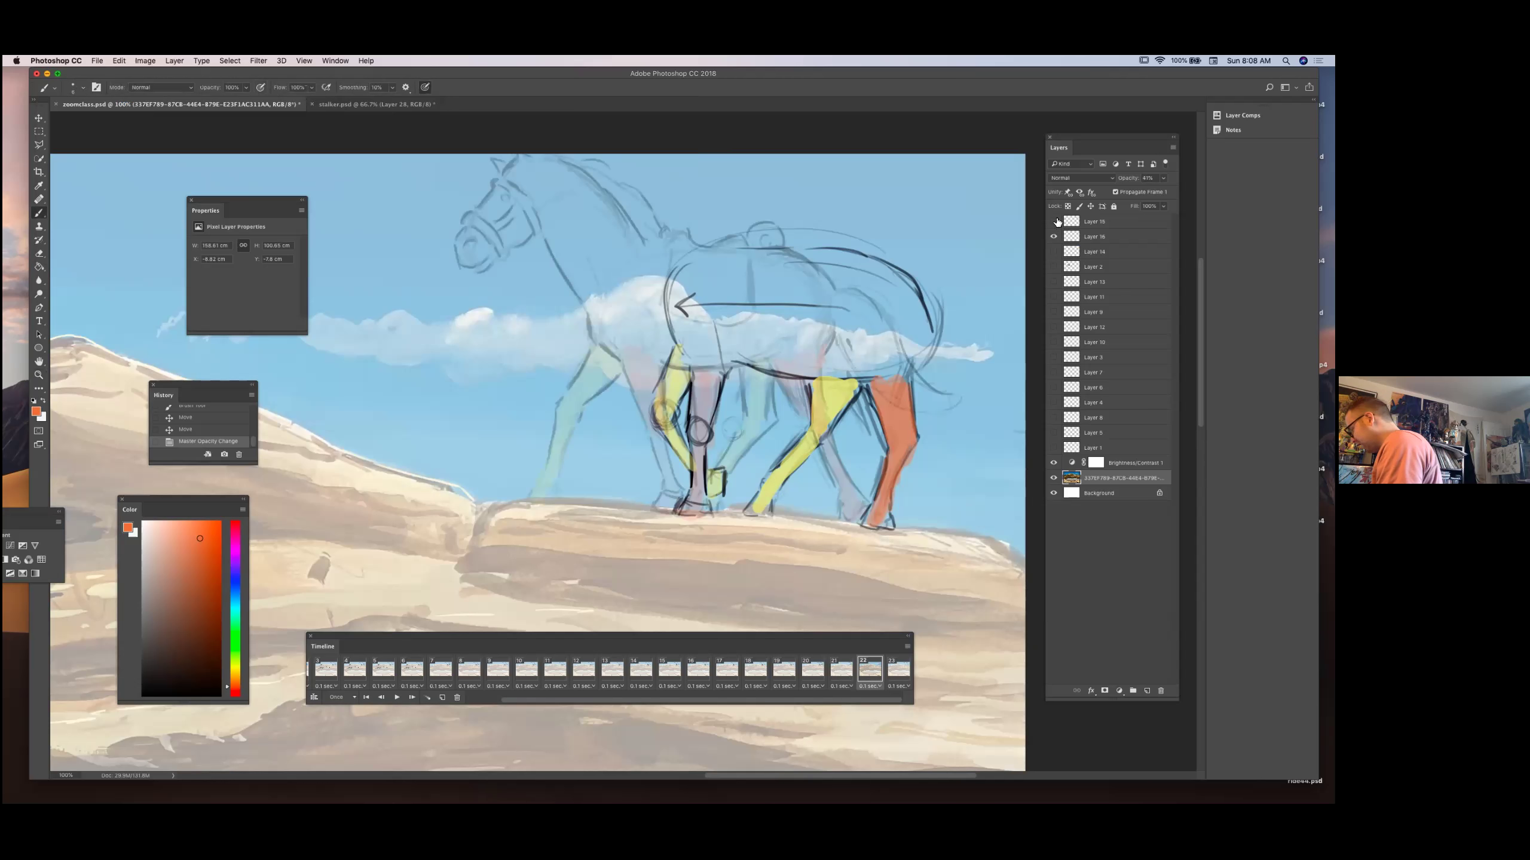
pyautogui.click(1053, 223)
pyautogui.click(1054, 252)
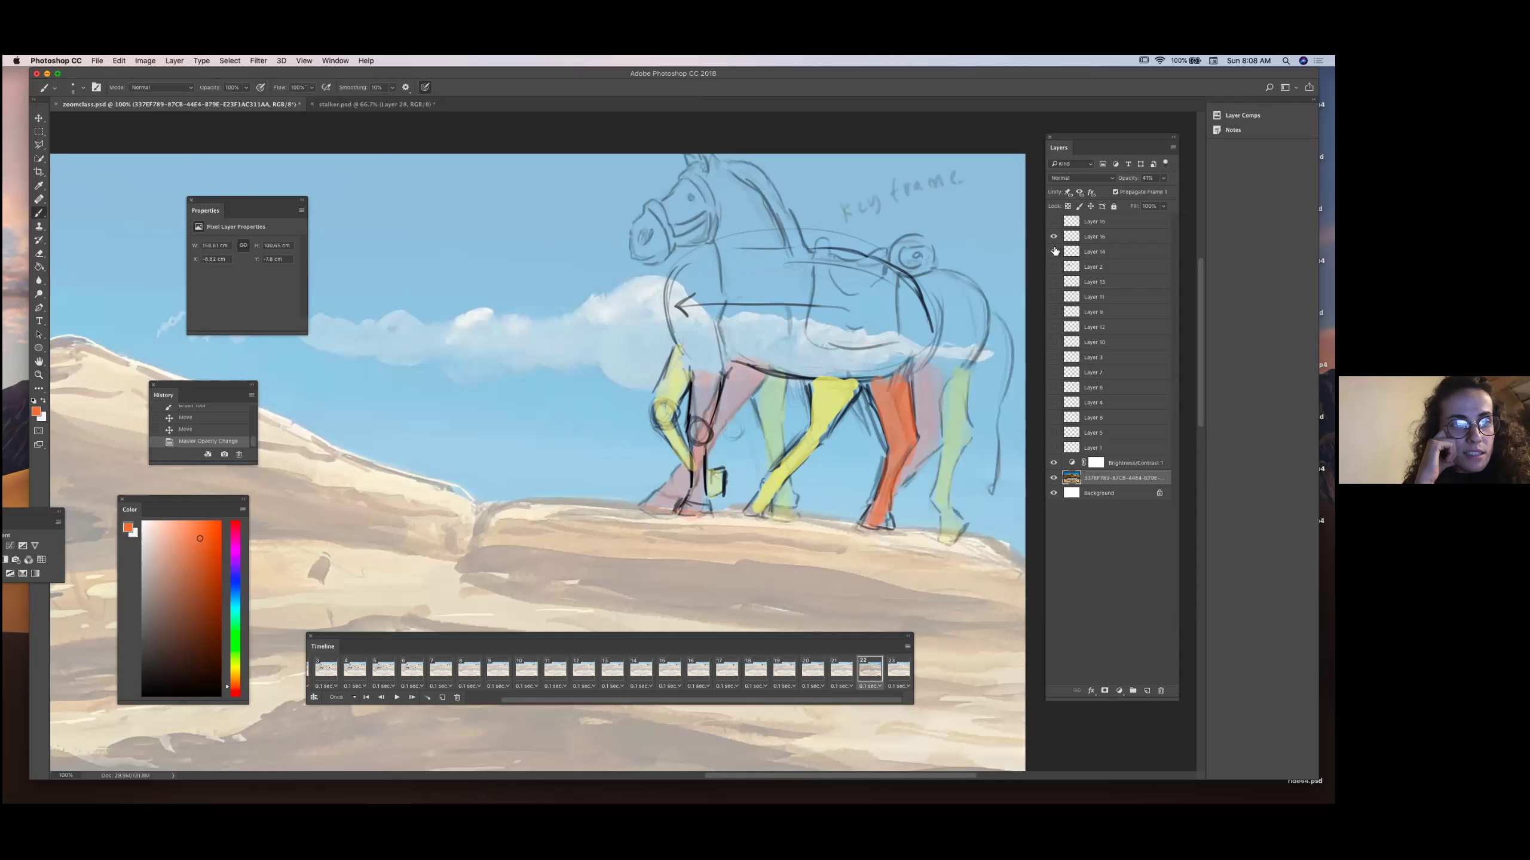
pyautogui.press('v')
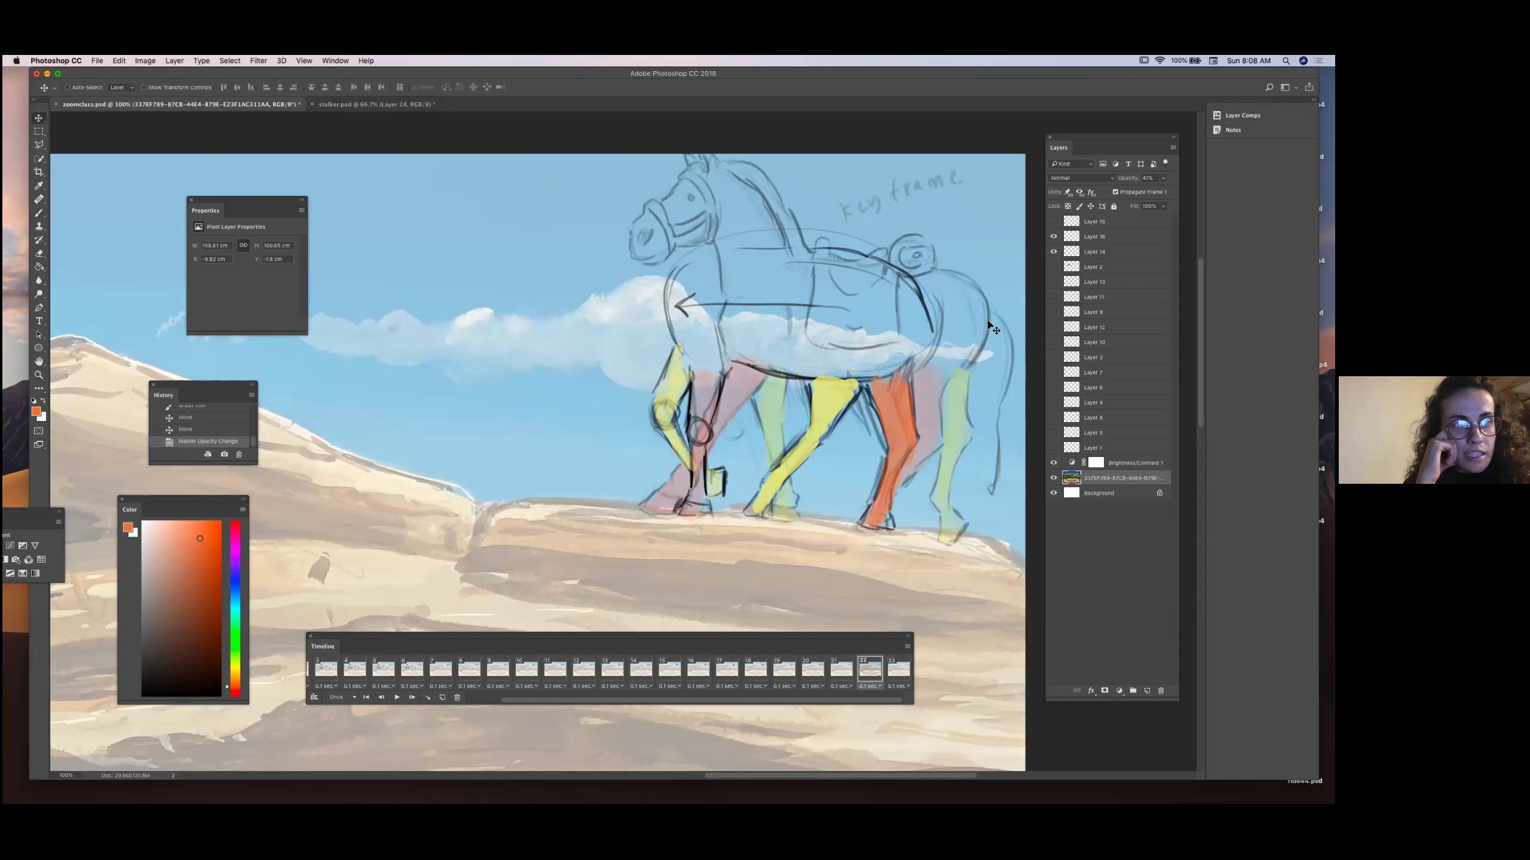
pyautogui.moveTo(960, 321); pyautogui.dragTo(954, 317)
pyautogui.moveTo(962, 320); pyautogui.dragTo(964, 320)
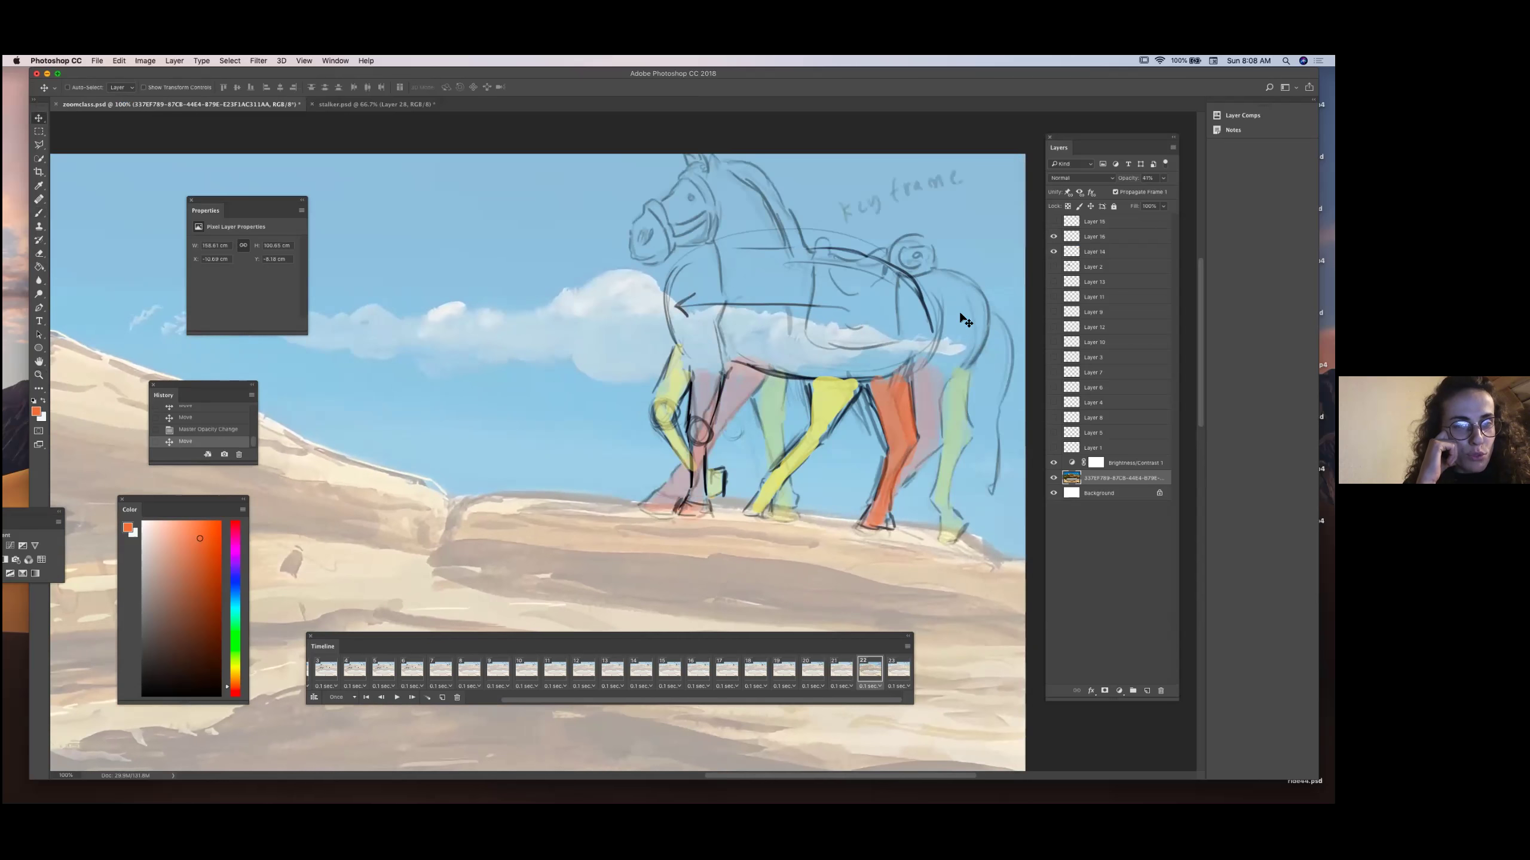
pyautogui.click(239, 455)
pyautogui.click(747, 296)
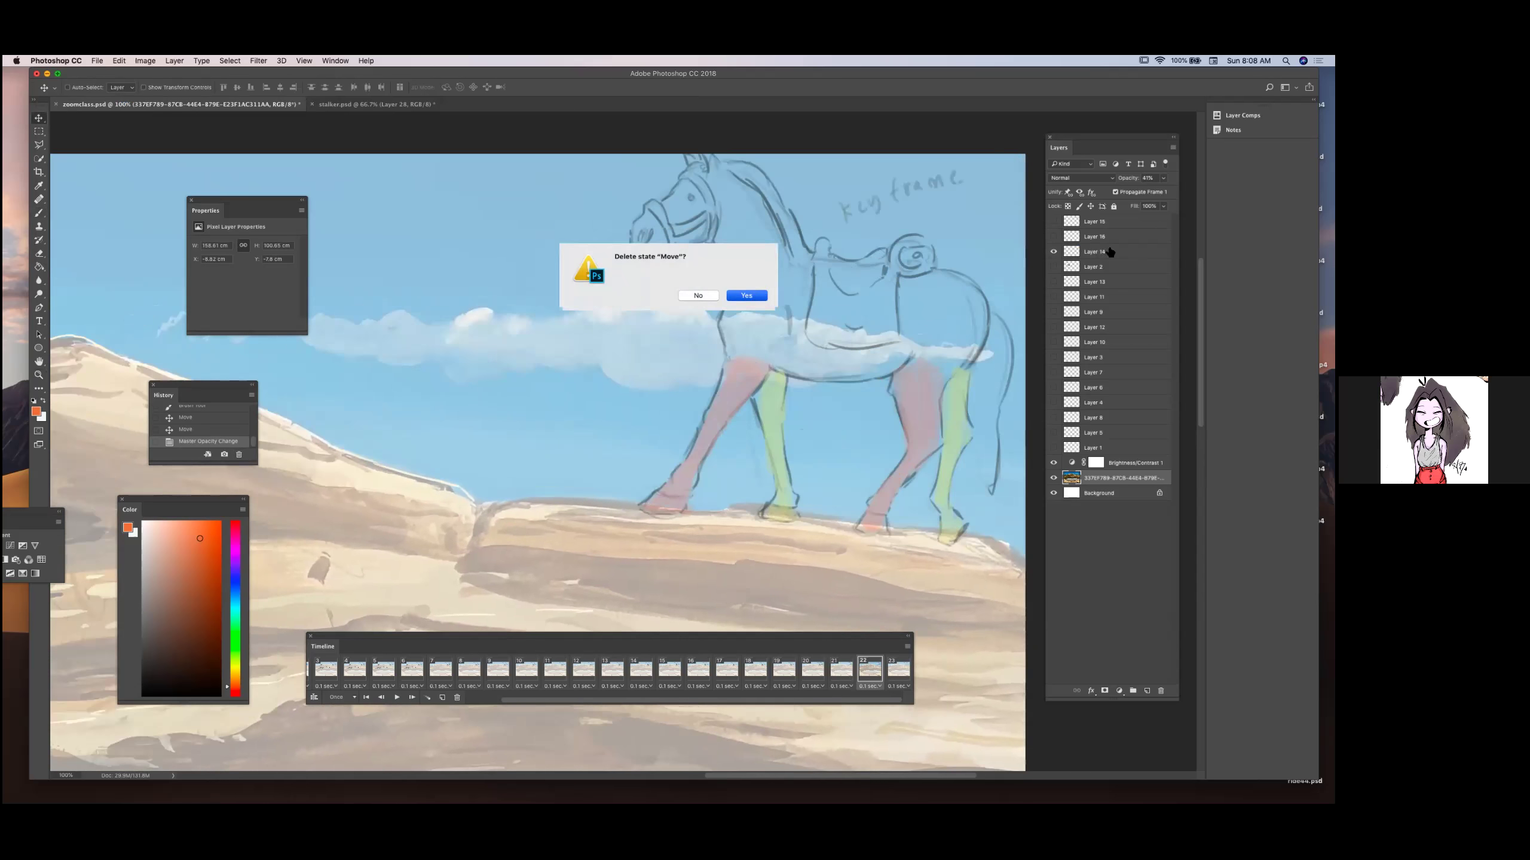
# Select Layer 16 and shift its drawing back so it lines up over the Layer 14 keyframe horse.
pyautogui.click(1095, 252)
pyautogui.click(1088, 240)
pyautogui.moveTo(931, 309); pyautogui.dragTo(988, 315)
# Fade the rough body outline and direction arrow on Layer 16 with the eraser.
pyautogui.click(40, 254)
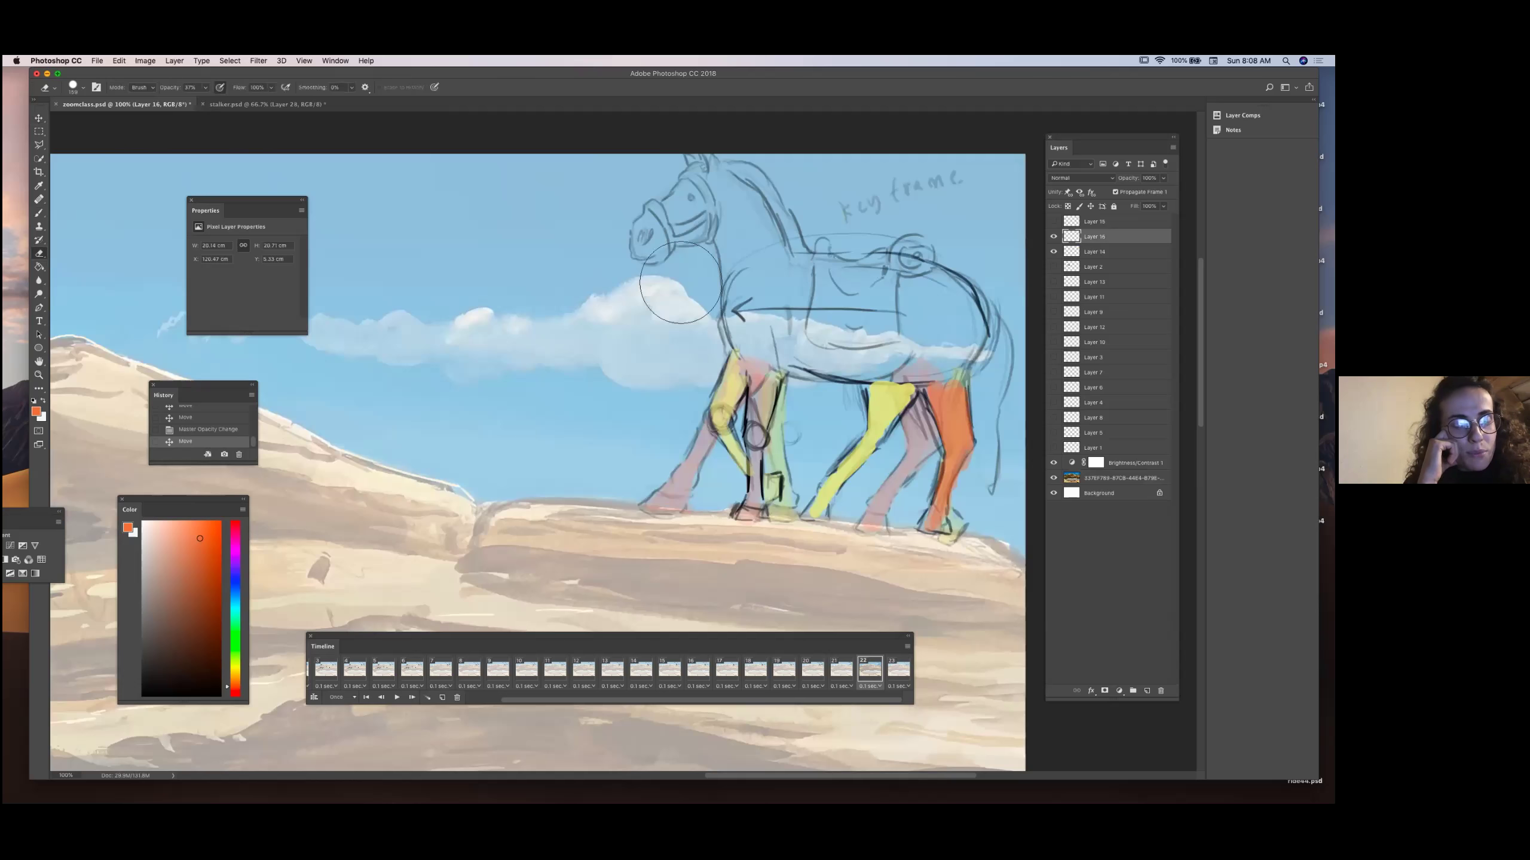
pyautogui.moveTo(896, 245)
pyautogui.mouseDown()
pyautogui.moveTo(965, 254)
pyautogui.moveTo(984, 329)
pyautogui.mouseUp()
pyautogui.moveTo(801, 294)
pyautogui.mouseDown()
pyautogui.moveTo(723, 260)
pyautogui.moveTo(659, 283)
pyautogui.mouseUp()
# Trace the keyframe's chest, head, neck, saddle, rump and tail in black on Layer 16, deleting the first orange stroke.
pyautogui.click(39, 212)
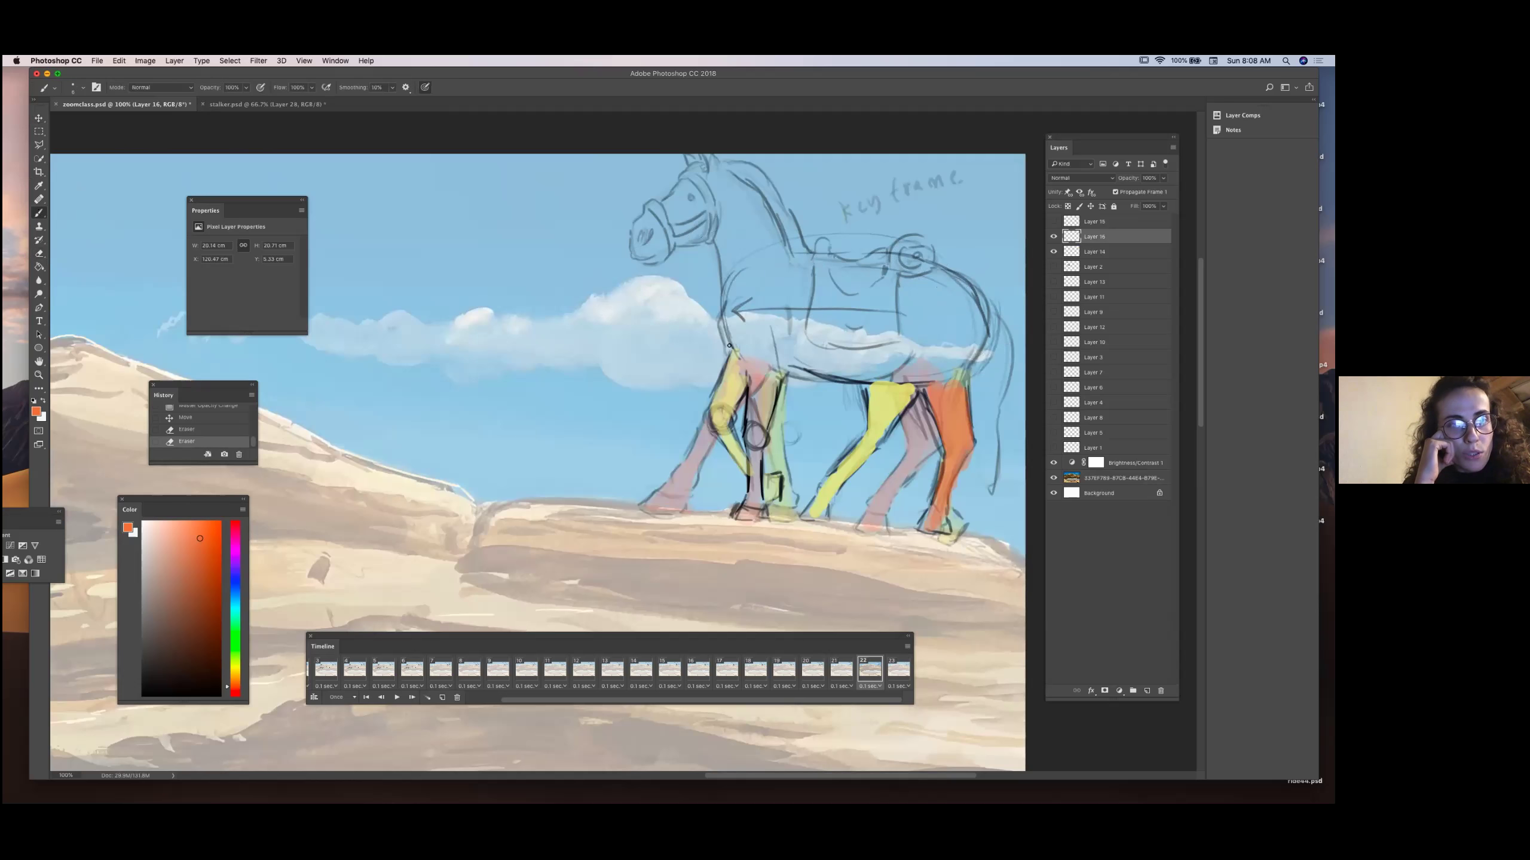
pyautogui.moveTo(722, 326); pyautogui.dragTo(720, 321)
pyautogui.click(239, 455)
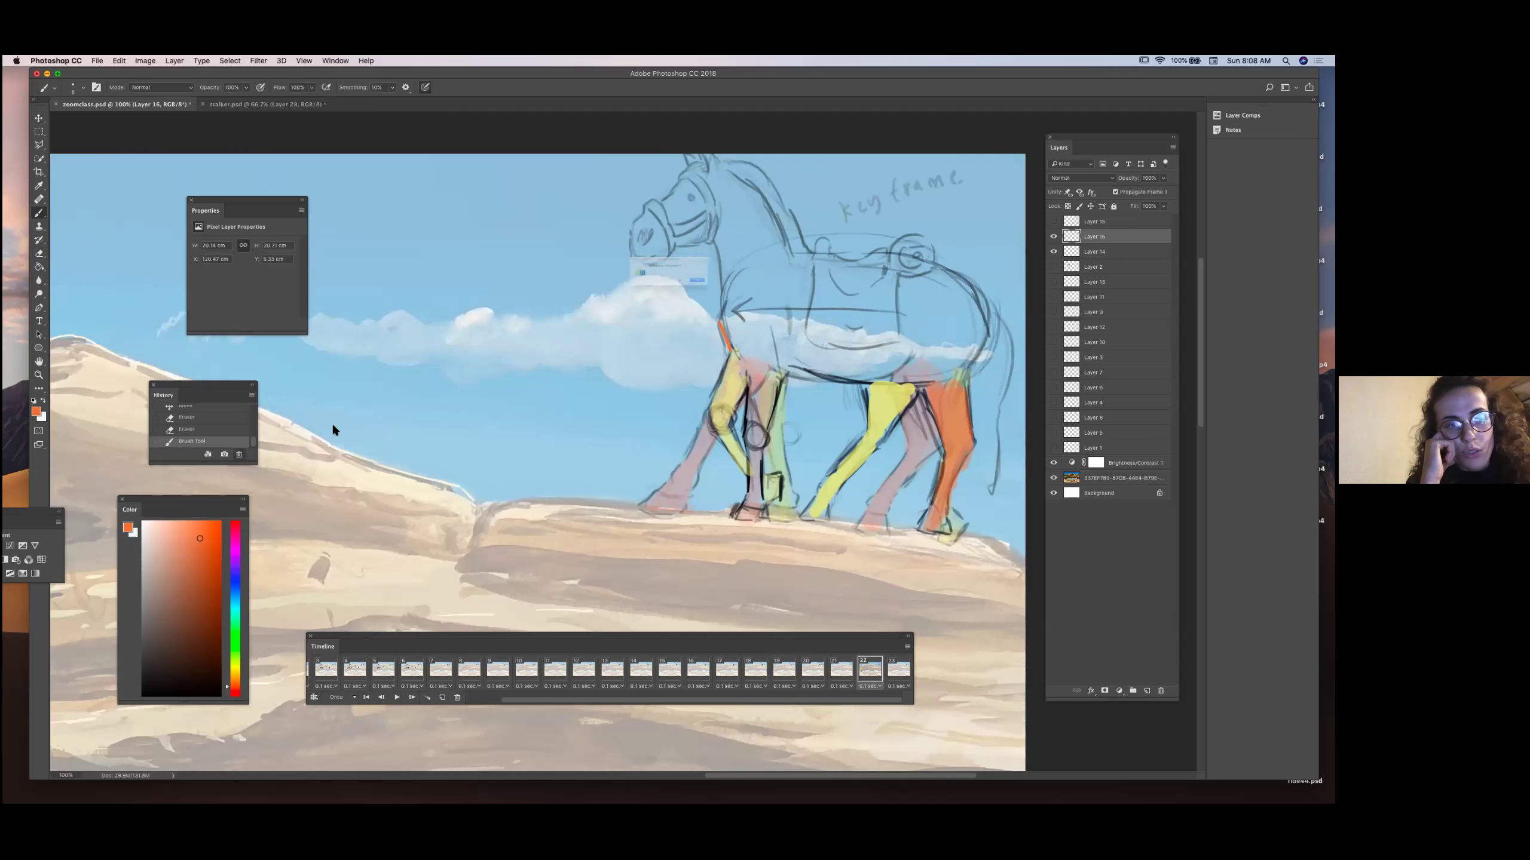
pyautogui.press('Return')
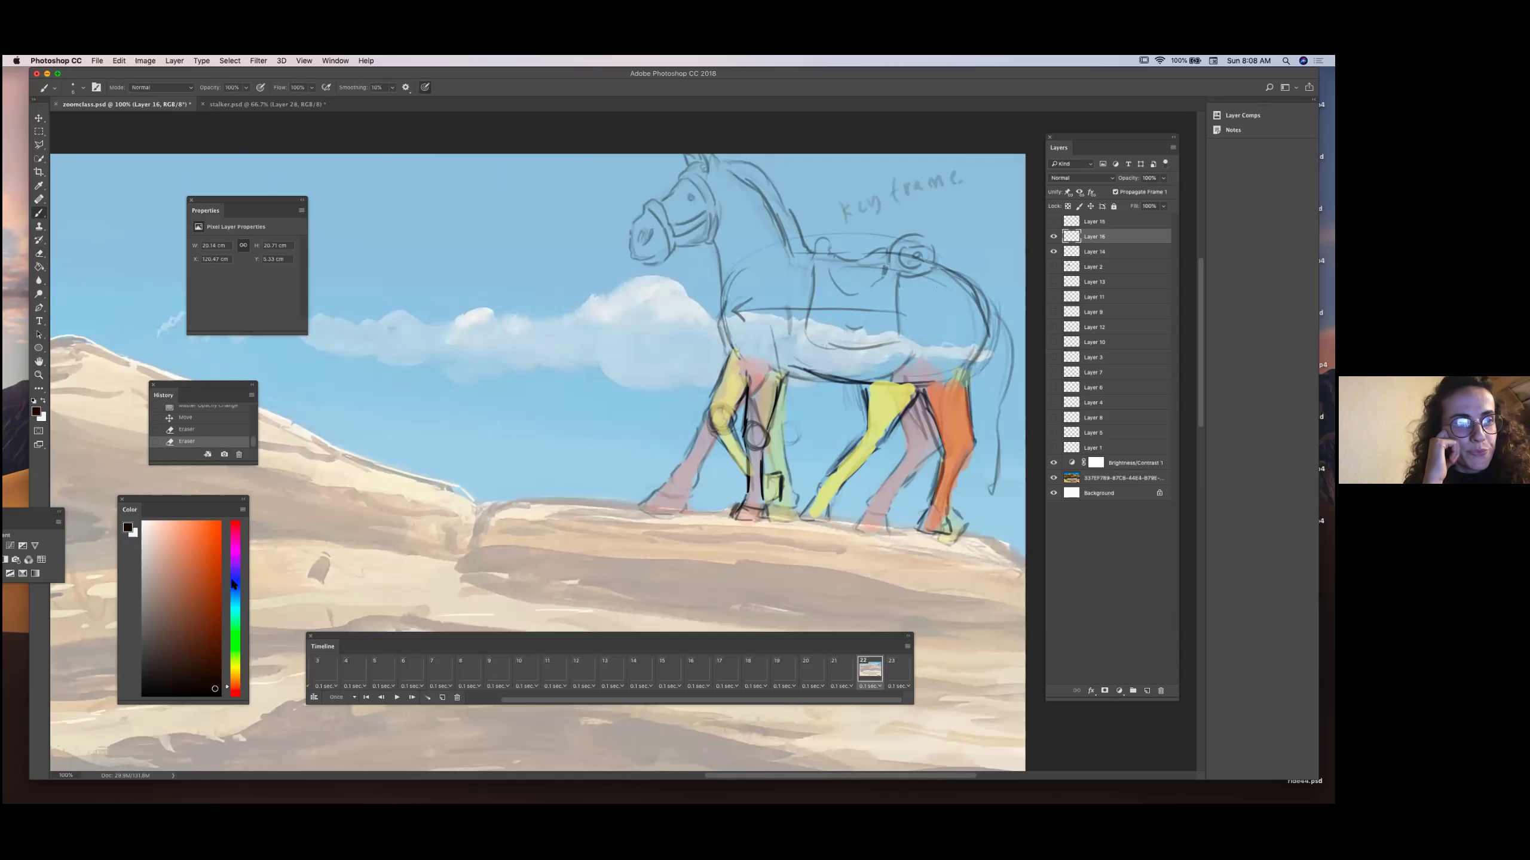
pyautogui.press('d')
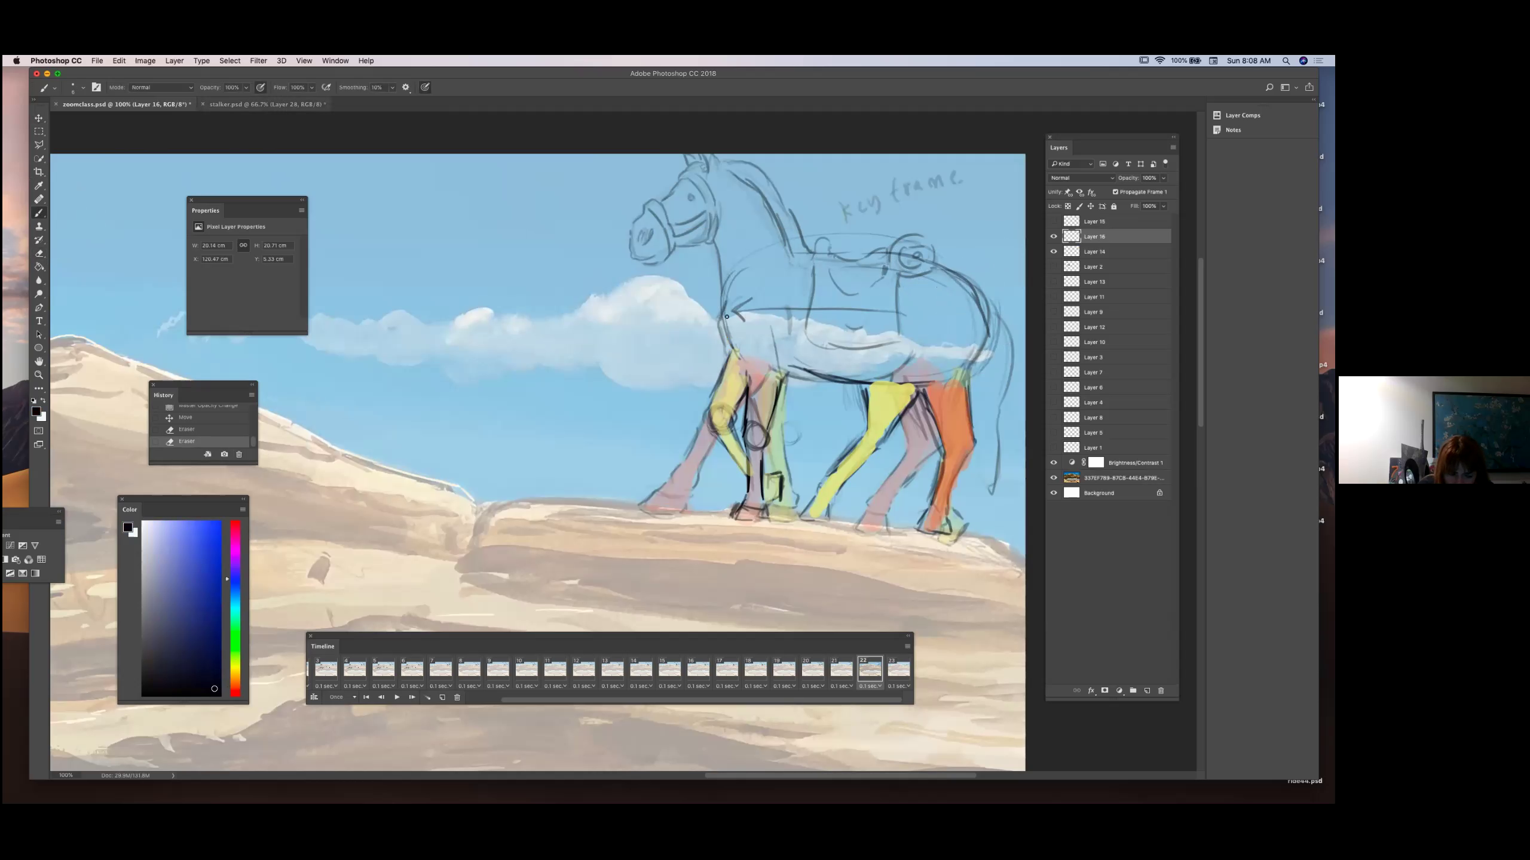
pyautogui.moveTo(729, 352)
pyautogui.mouseDown()
pyautogui.moveTo(708, 221)
pyautogui.moveTo(679, 232)
pyautogui.moveTo(677, 184)
pyautogui.moveTo(642, 216)
pyautogui.mouseUp()
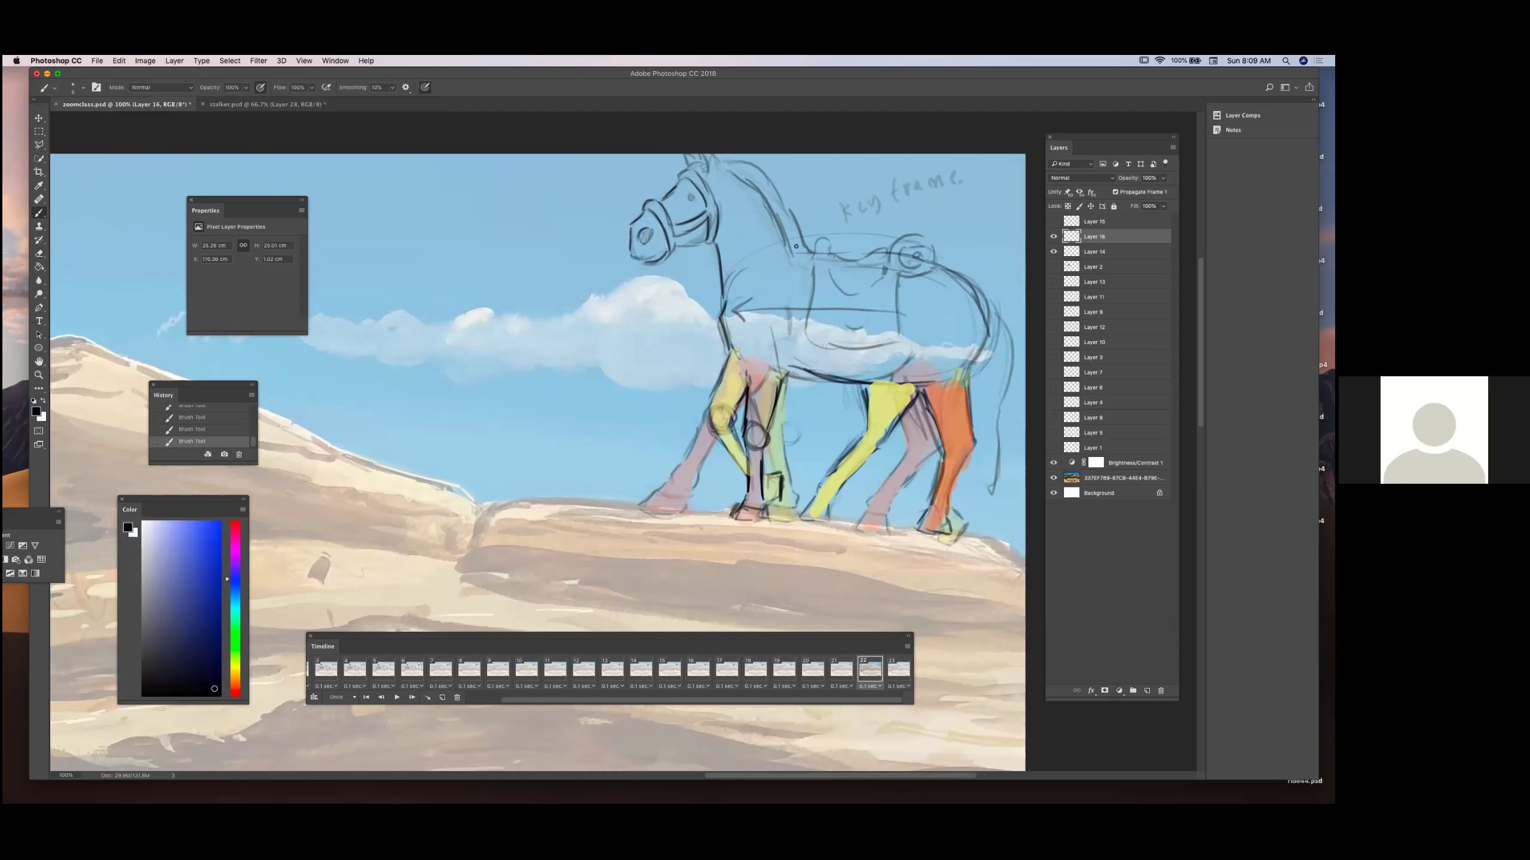
pyautogui.moveTo(726, 173)
pyautogui.mouseDown()
pyautogui.moveTo(779, 234)
pyautogui.moveTo(795, 223)
pyautogui.moveTo(740, 159)
pyautogui.mouseUp()
pyautogui.moveTo(813, 271)
pyautogui.mouseDown()
pyautogui.moveTo(811, 333)
pyautogui.moveTo(892, 338)
pyautogui.moveTo(881, 247)
pyautogui.moveTo(908, 243)
pyautogui.moveTo(889, 269)
pyautogui.moveTo(932, 265)
pyautogui.moveTo(910, 236)
pyautogui.moveTo(991, 314)
pyautogui.moveTo(1003, 392)
pyautogui.moveTo(981, 472)
pyautogui.mouseUp()
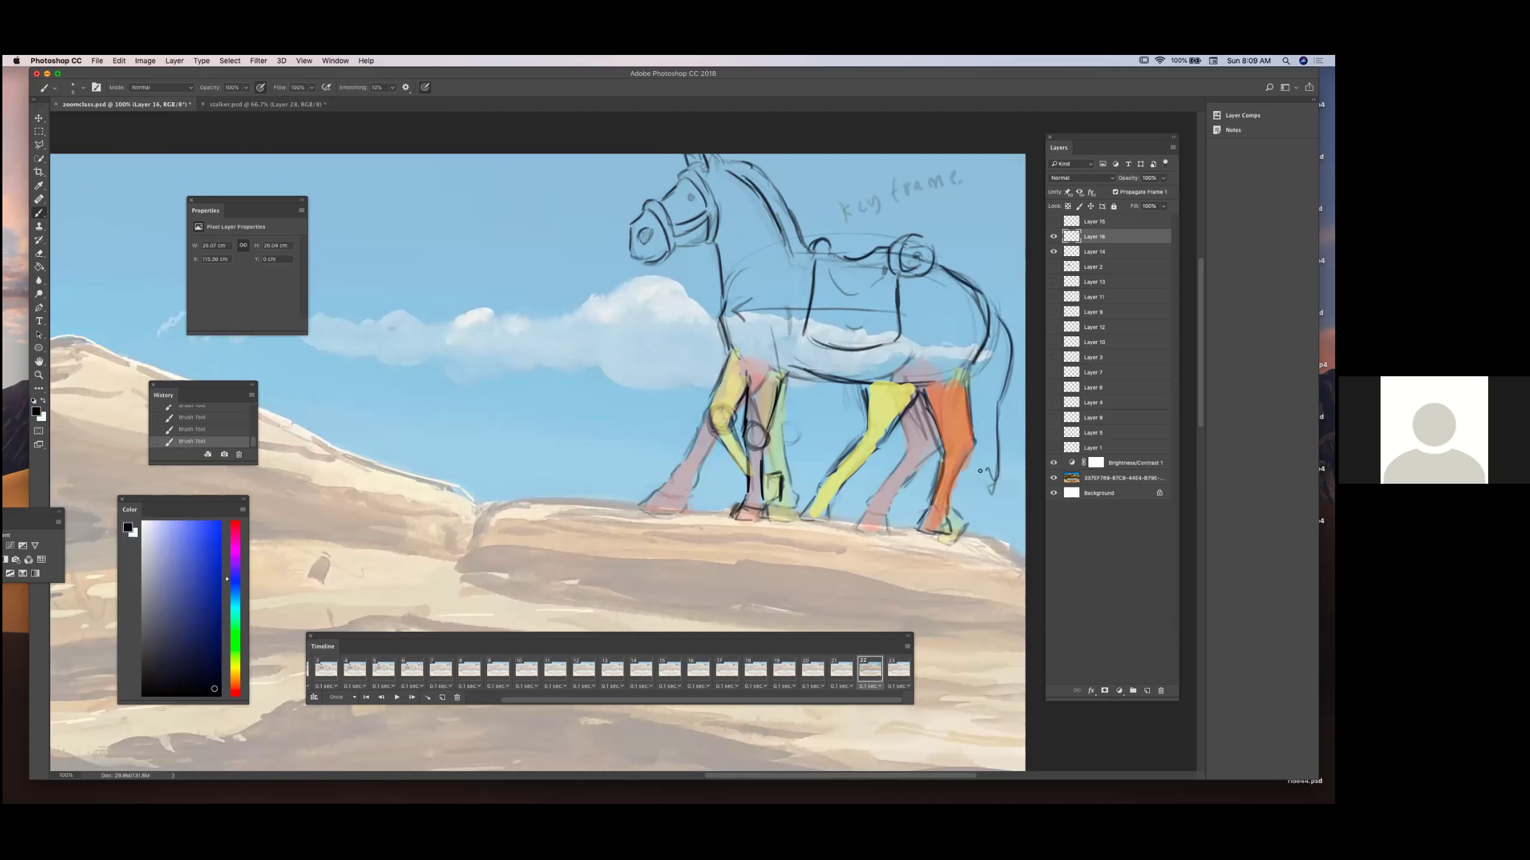
# Nudge the Layer 16 drawing slightly and add black strokes to the bridle, eye, hindquarters and mane.
pyautogui.click(39, 119)
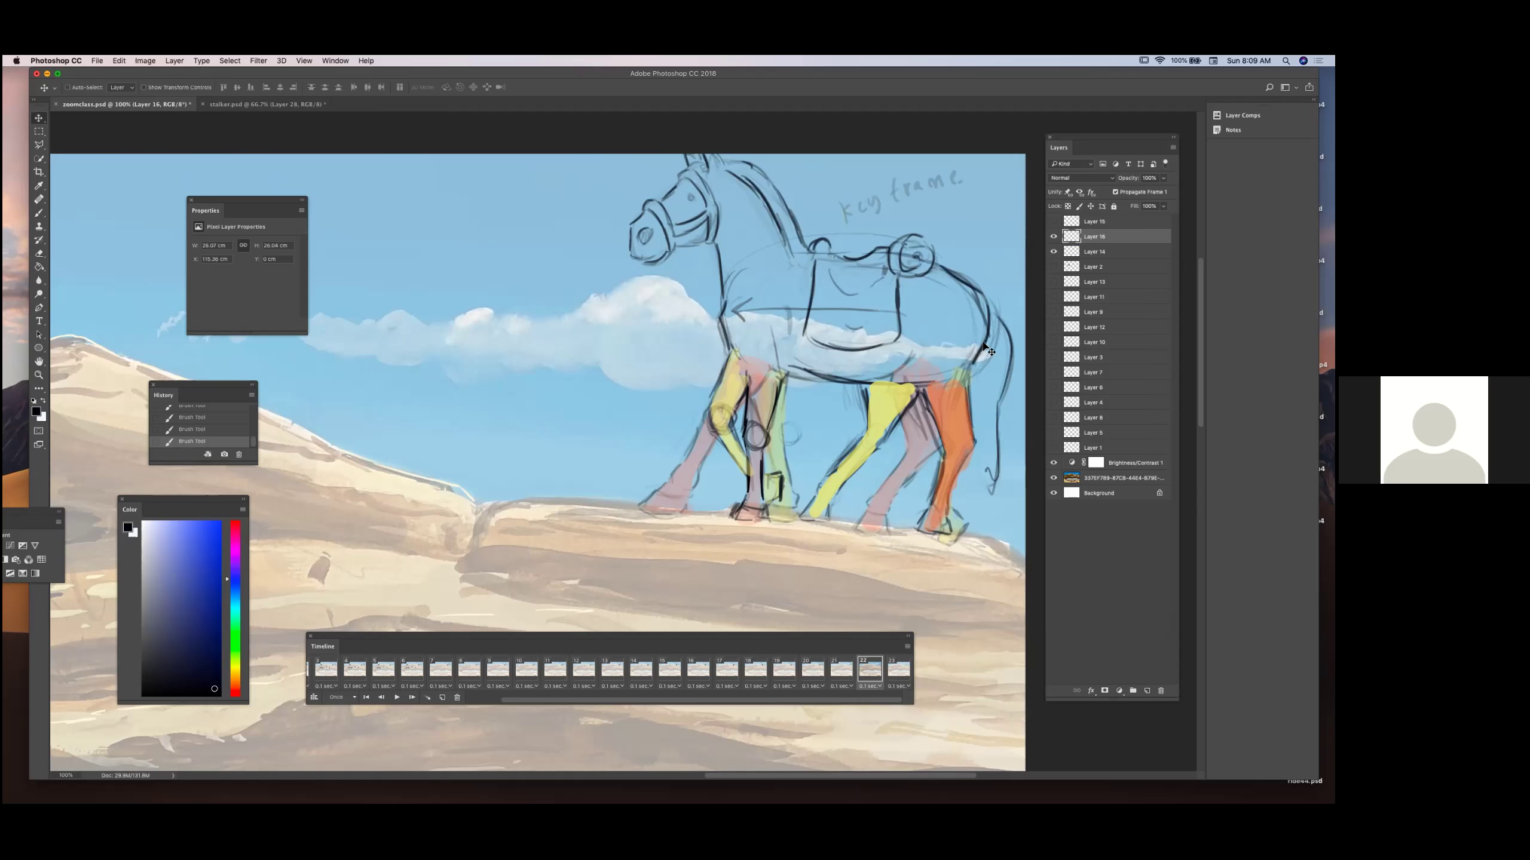
pyautogui.moveTo(944, 347)
pyautogui.mouseDown()
pyautogui.moveTo(967, 326)
pyautogui.moveTo(949, 314)
pyautogui.moveTo(923, 340)
pyautogui.moveTo(981, 346)
pyautogui.mouseUp()
pyautogui.click(40, 214)
pyautogui.moveTo(676, 243); pyautogui.dragTo(705, 240)
pyautogui.click(691, 197)
pyautogui.moveTo(989, 316); pyautogui.dragTo(963, 371)
pyautogui.moveTo(796, 227); pyautogui.dragTo(759, 176)
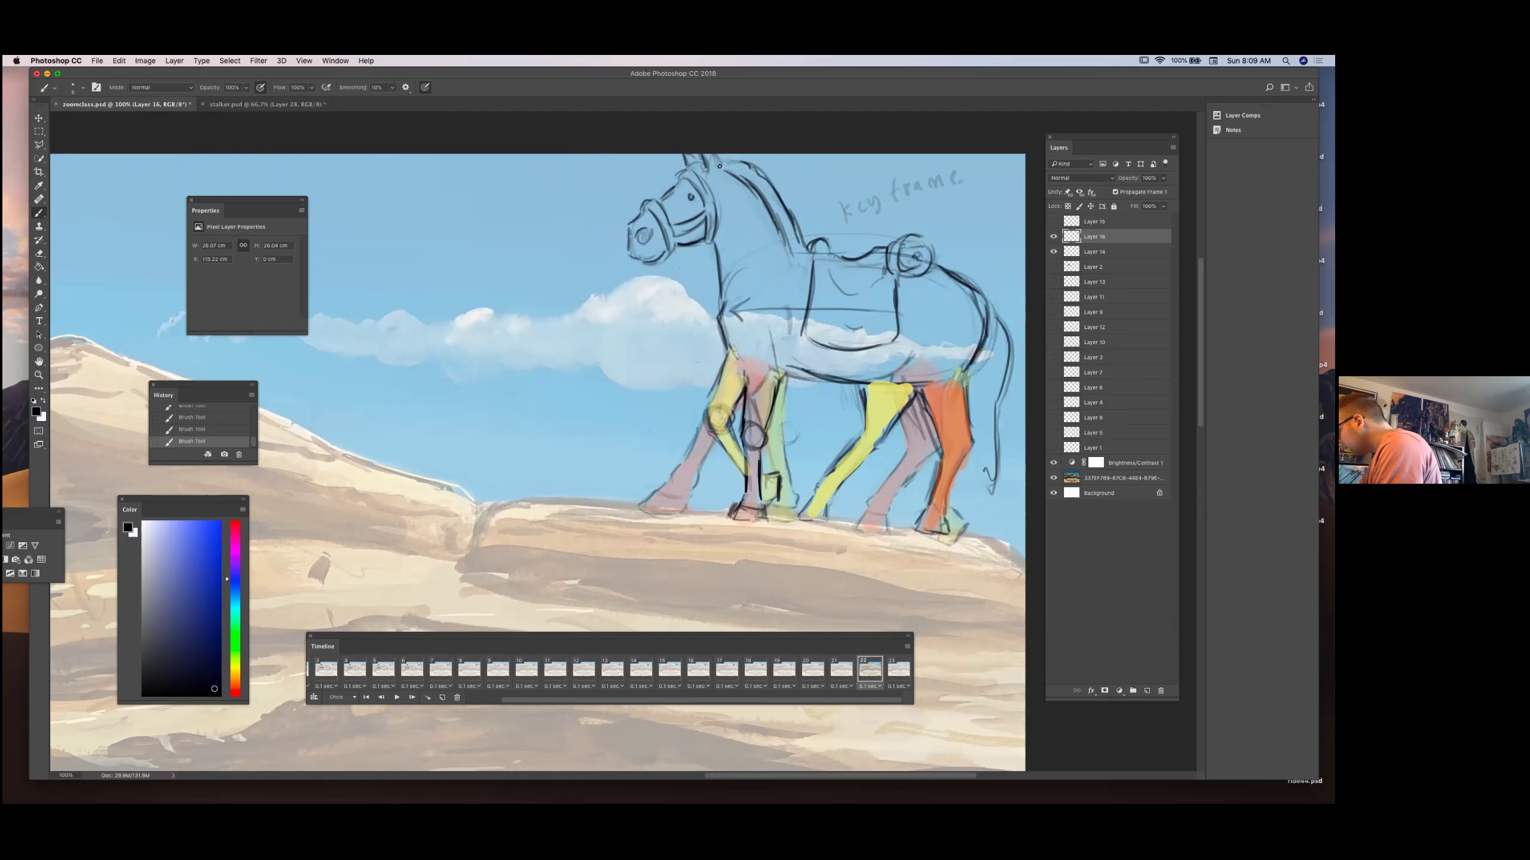
# Move the Layer 16 horse in the walking direction, between the Layer 14 and Layer 15 poses, checking it against Layer 15.
pyautogui.press('v')
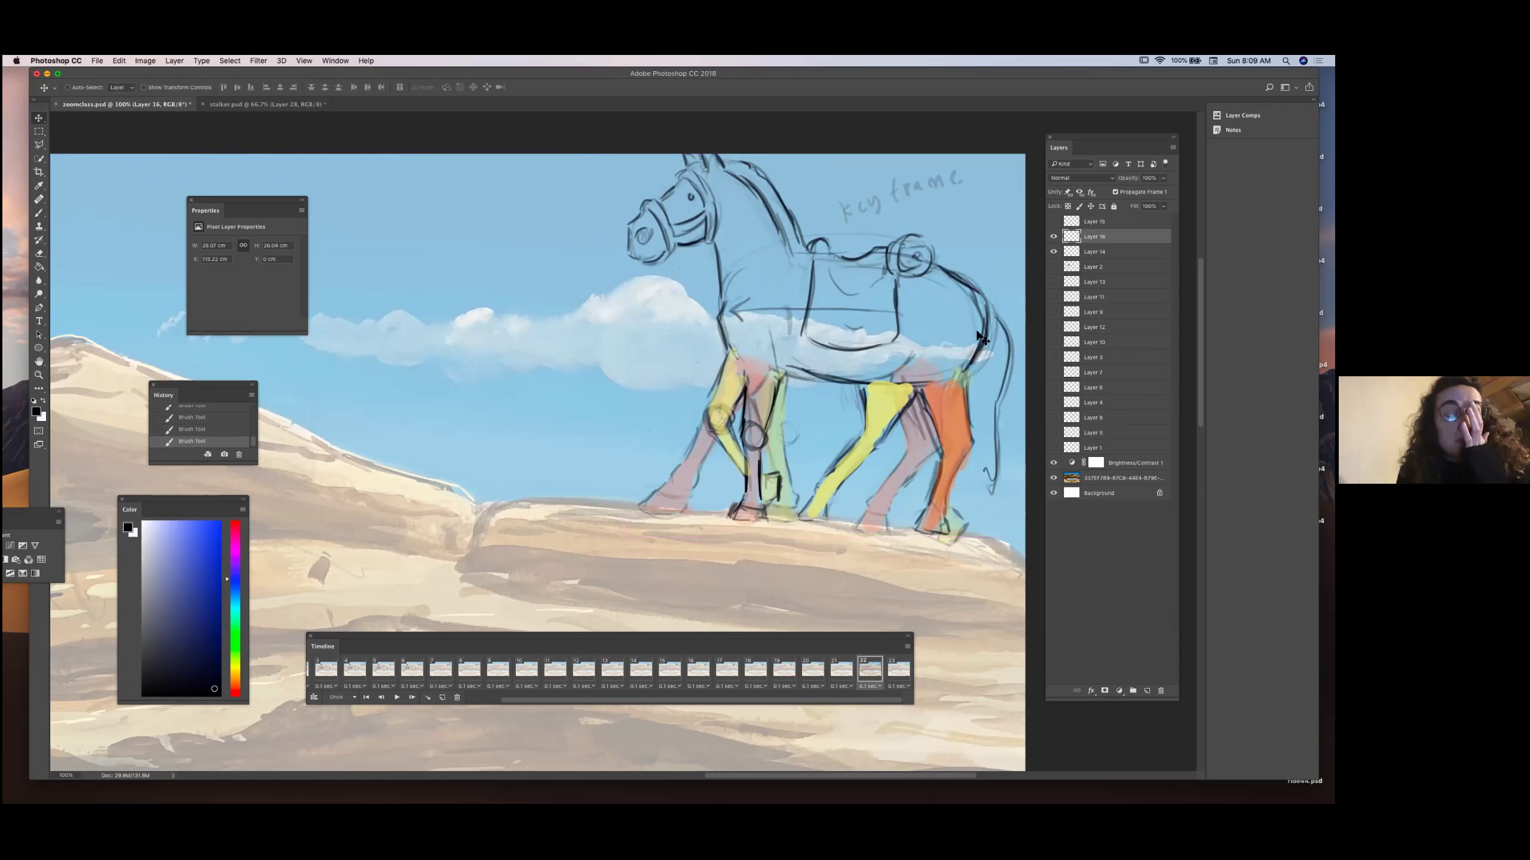
pyautogui.moveTo(982, 338); pyautogui.dragTo(902, 341)
pyautogui.click(1054, 221)
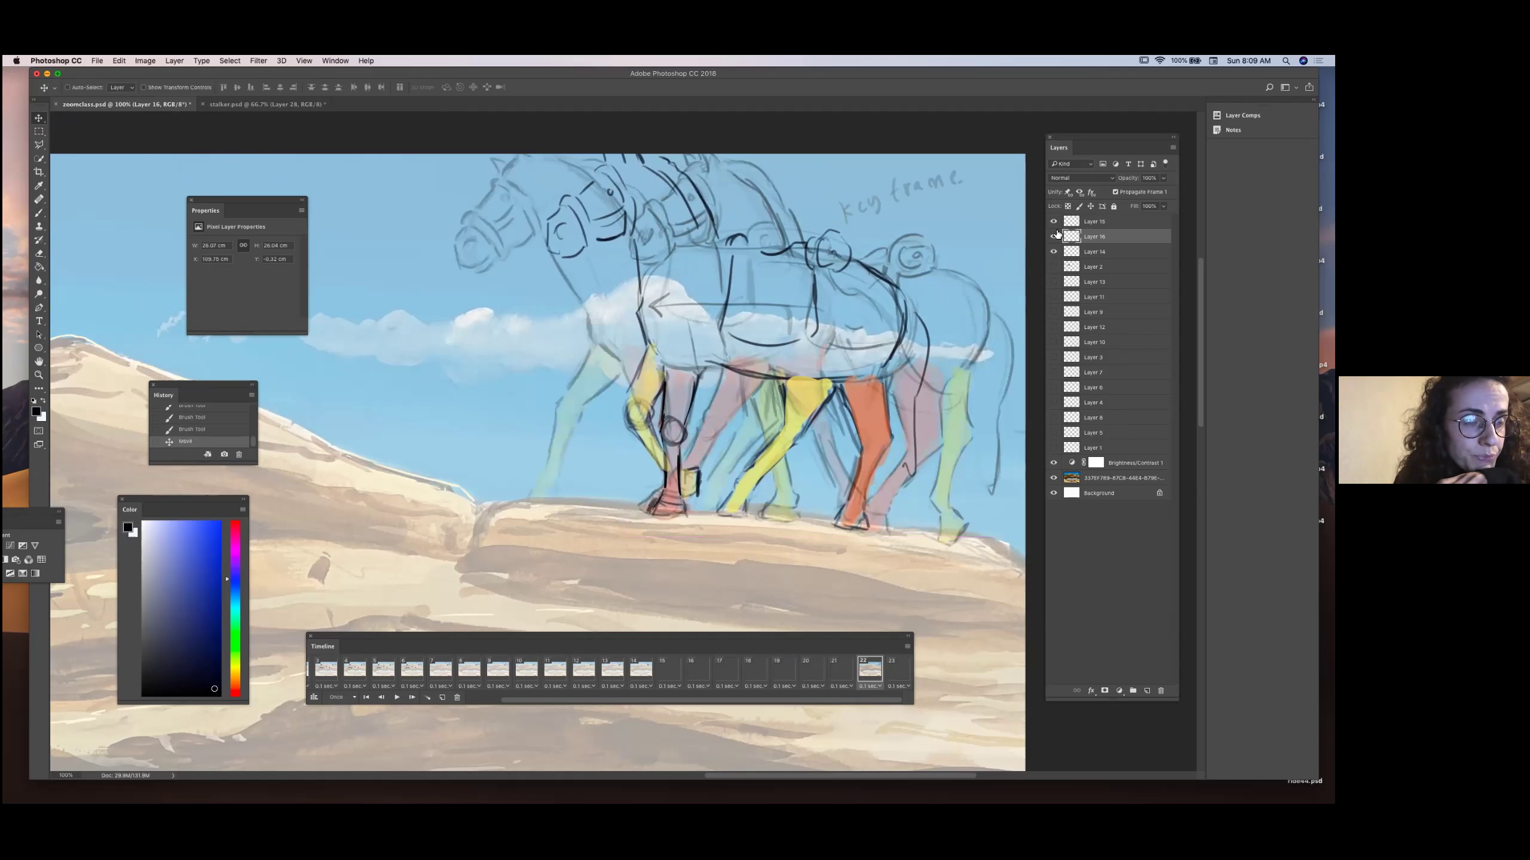
pyautogui.click(1054, 221)
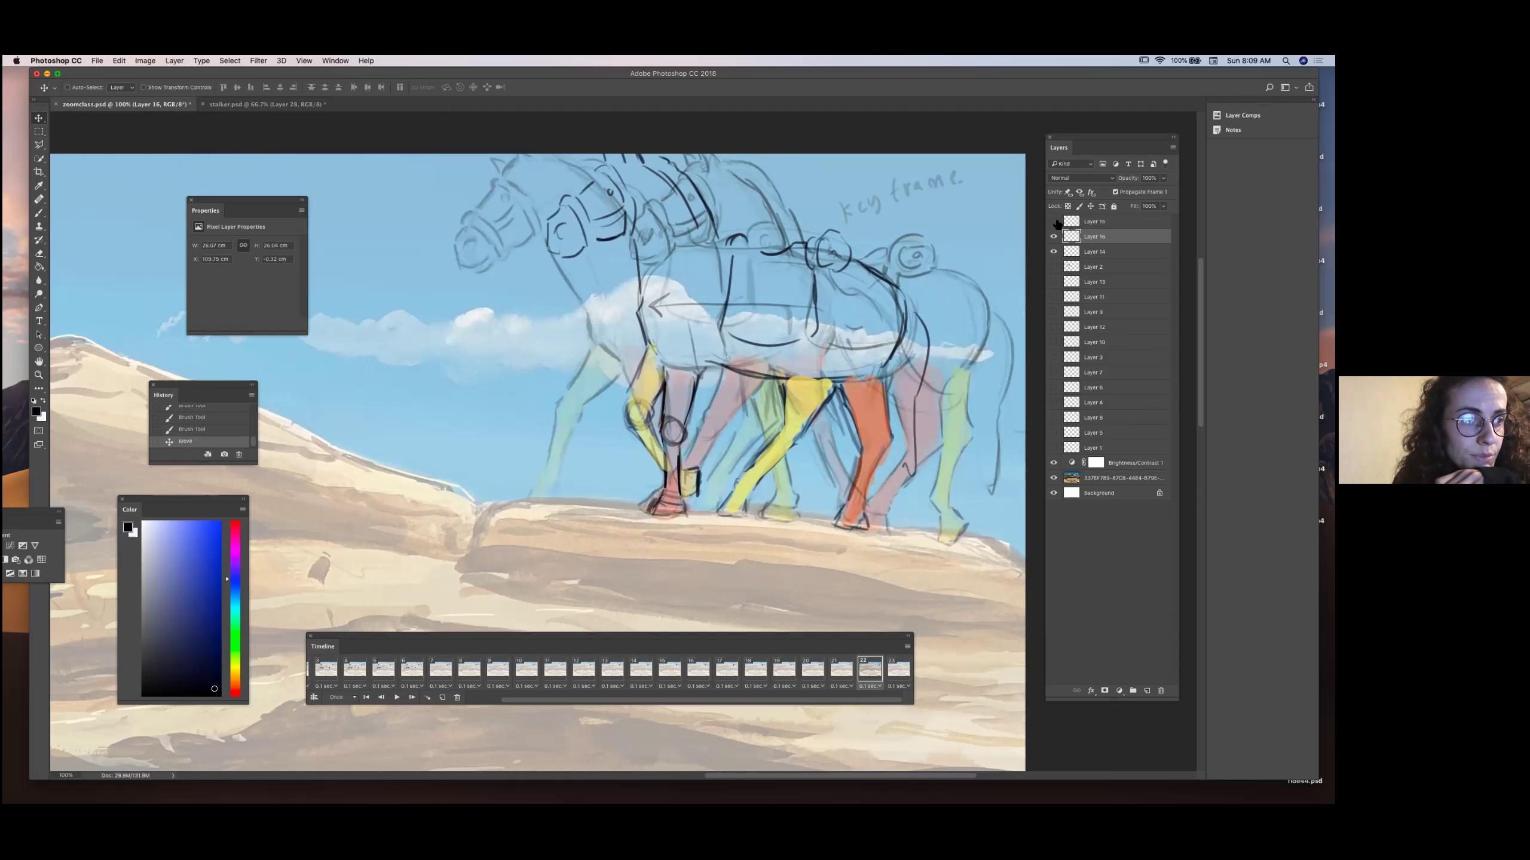
pyautogui.click(1053, 222)
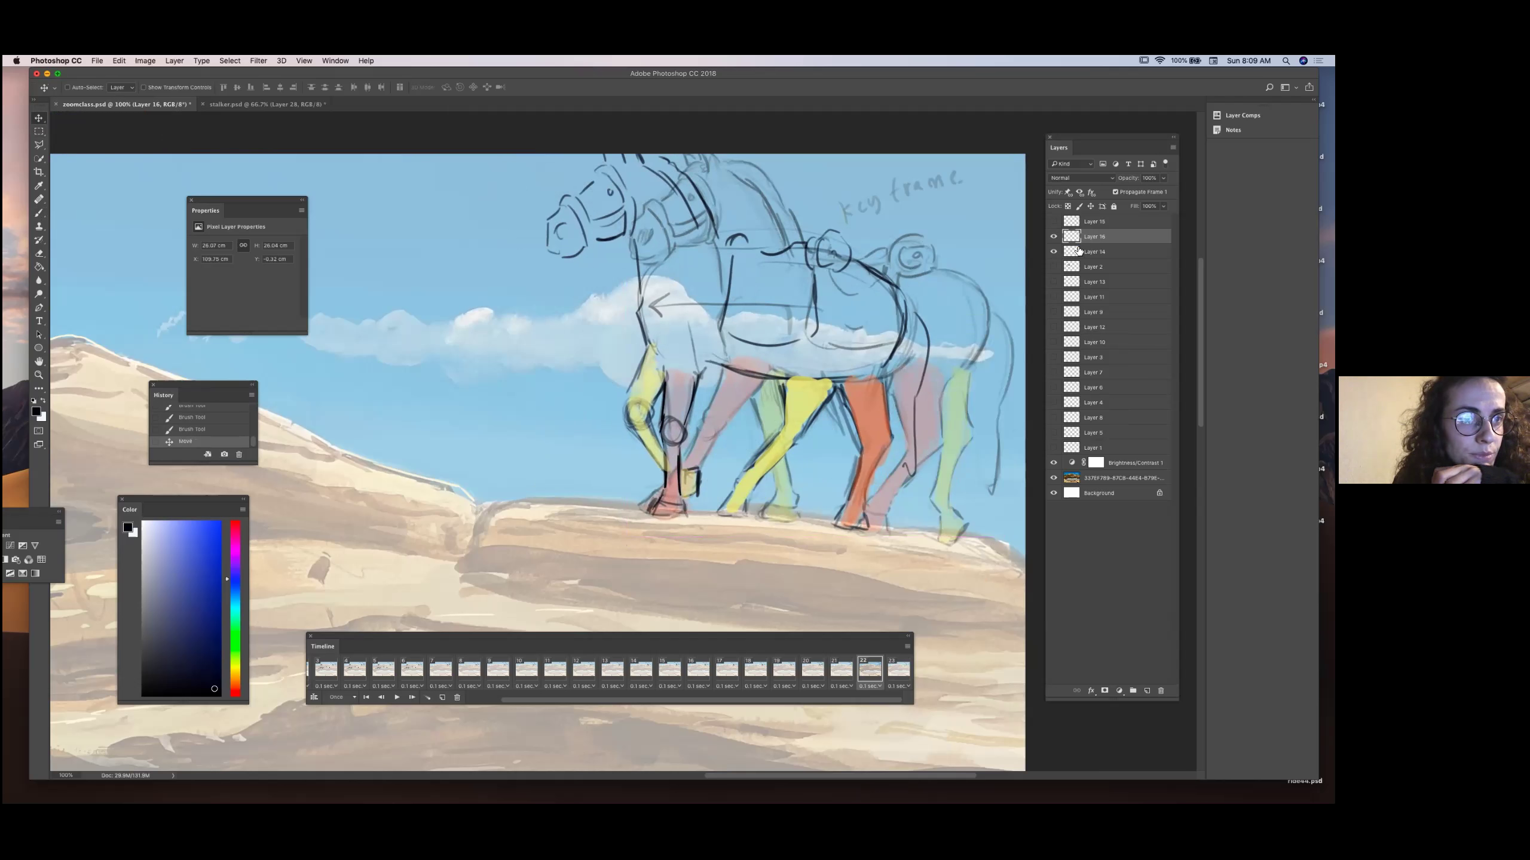
# Strengthen the yellow hind leg's outline in black and retouch the chest line, deleting the last stroke.
pyautogui.click(39, 214)
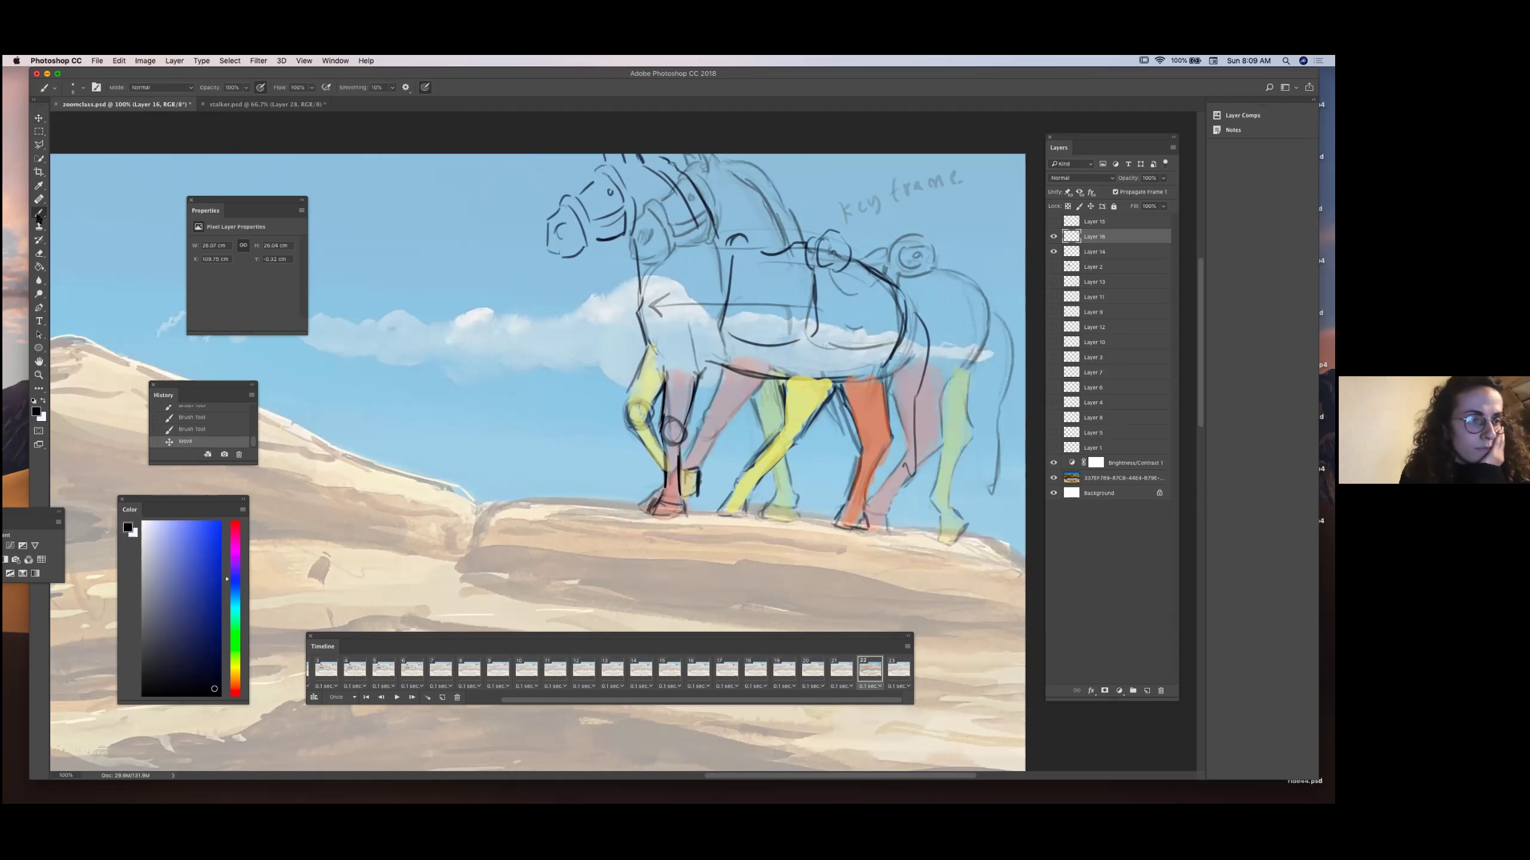
pyautogui.moveTo(747, 491)
pyautogui.mouseDown()
pyautogui.moveTo(778, 460)
pyautogui.moveTo(747, 469)
pyautogui.moveTo(787, 423)
pyautogui.moveTo(785, 378)
pyautogui.mouseUp()
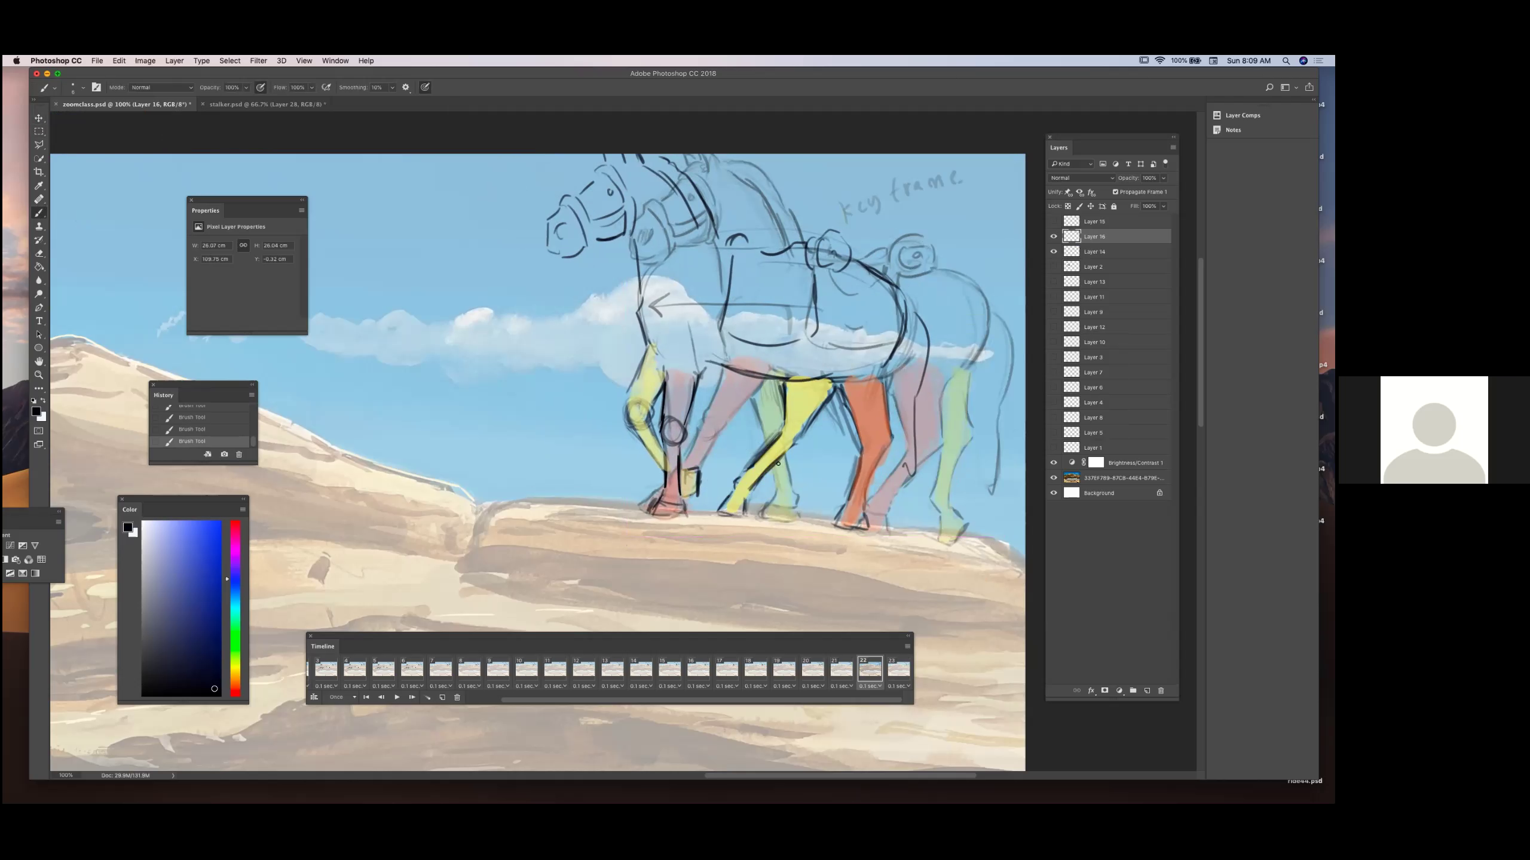
pyautogui.moveTo(809, 427); pyautogui.dragTo(835, 391)
pyautogui.moveTo(646, 343); pyautogui.dragTo(639, 302)
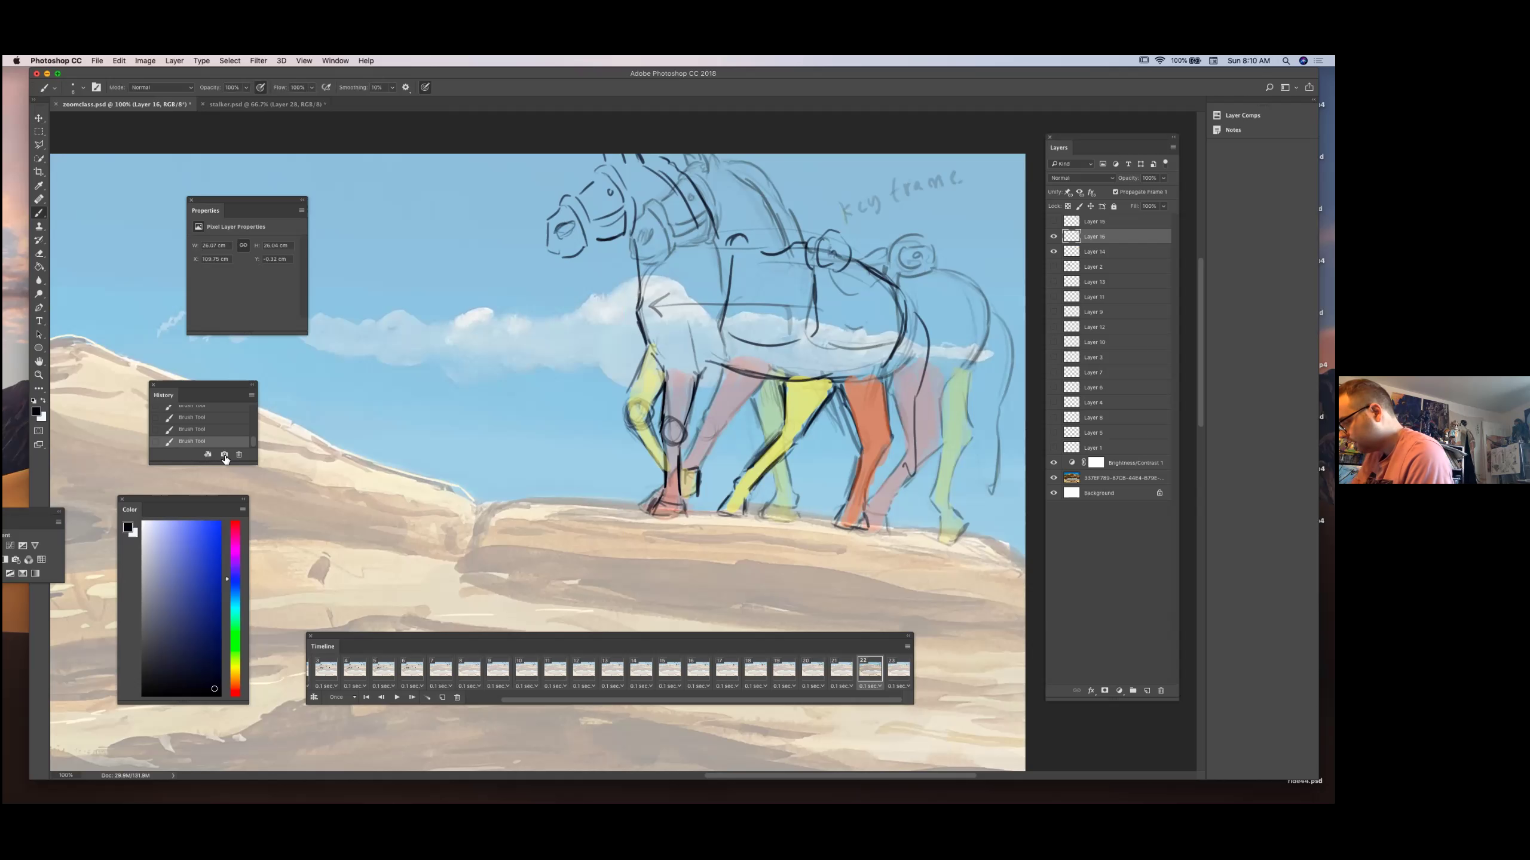
pyautogui.click(240, 455)
pyautogui.click(751, 299)
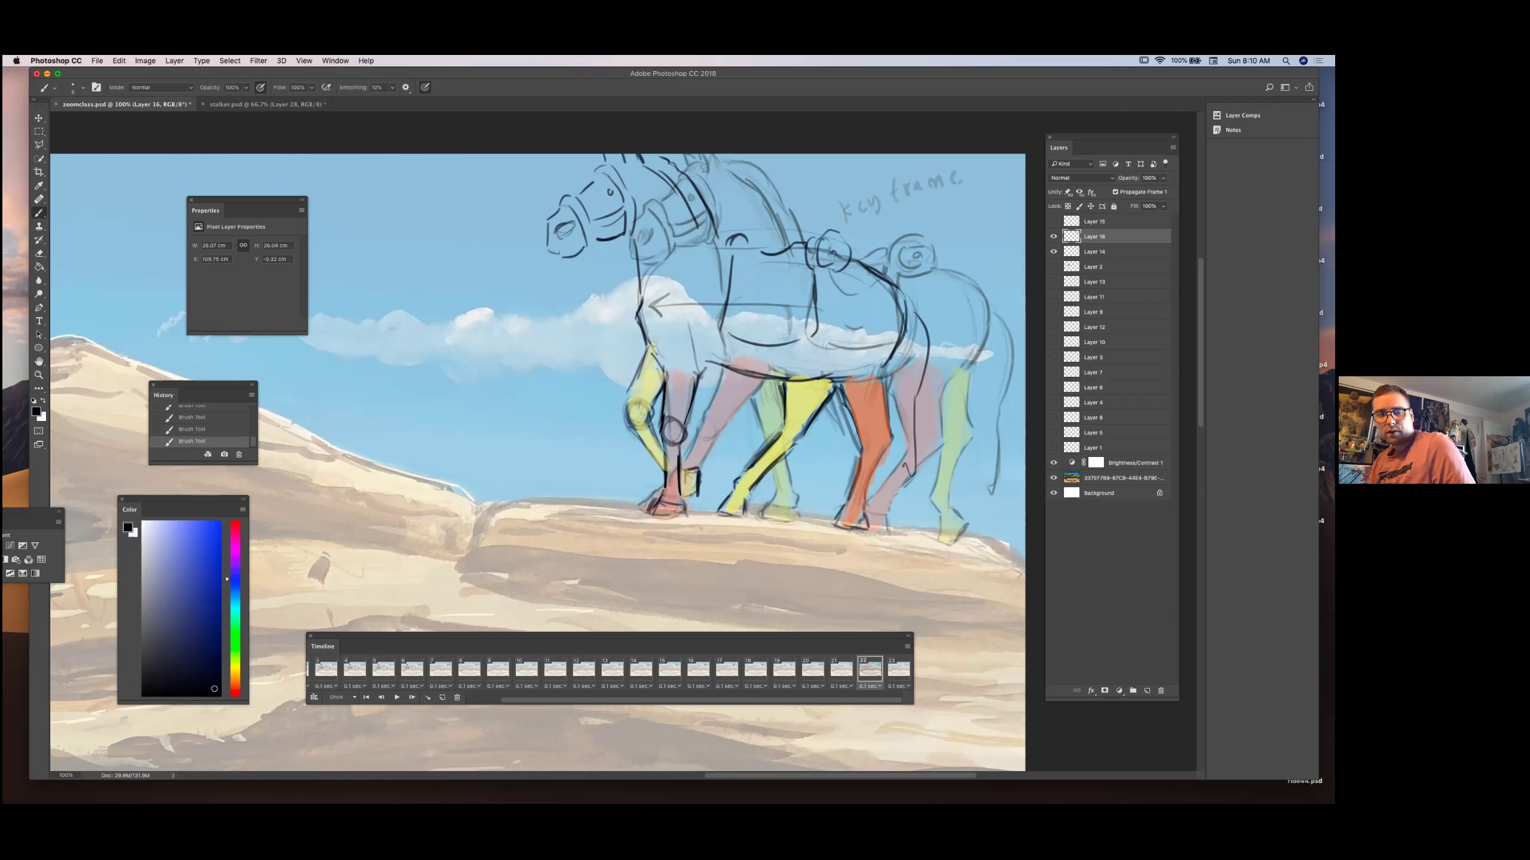
# Switch to Finder to open ride3.psd, and go to the first frame of its animation.
pyautogui.press('super+Tab')
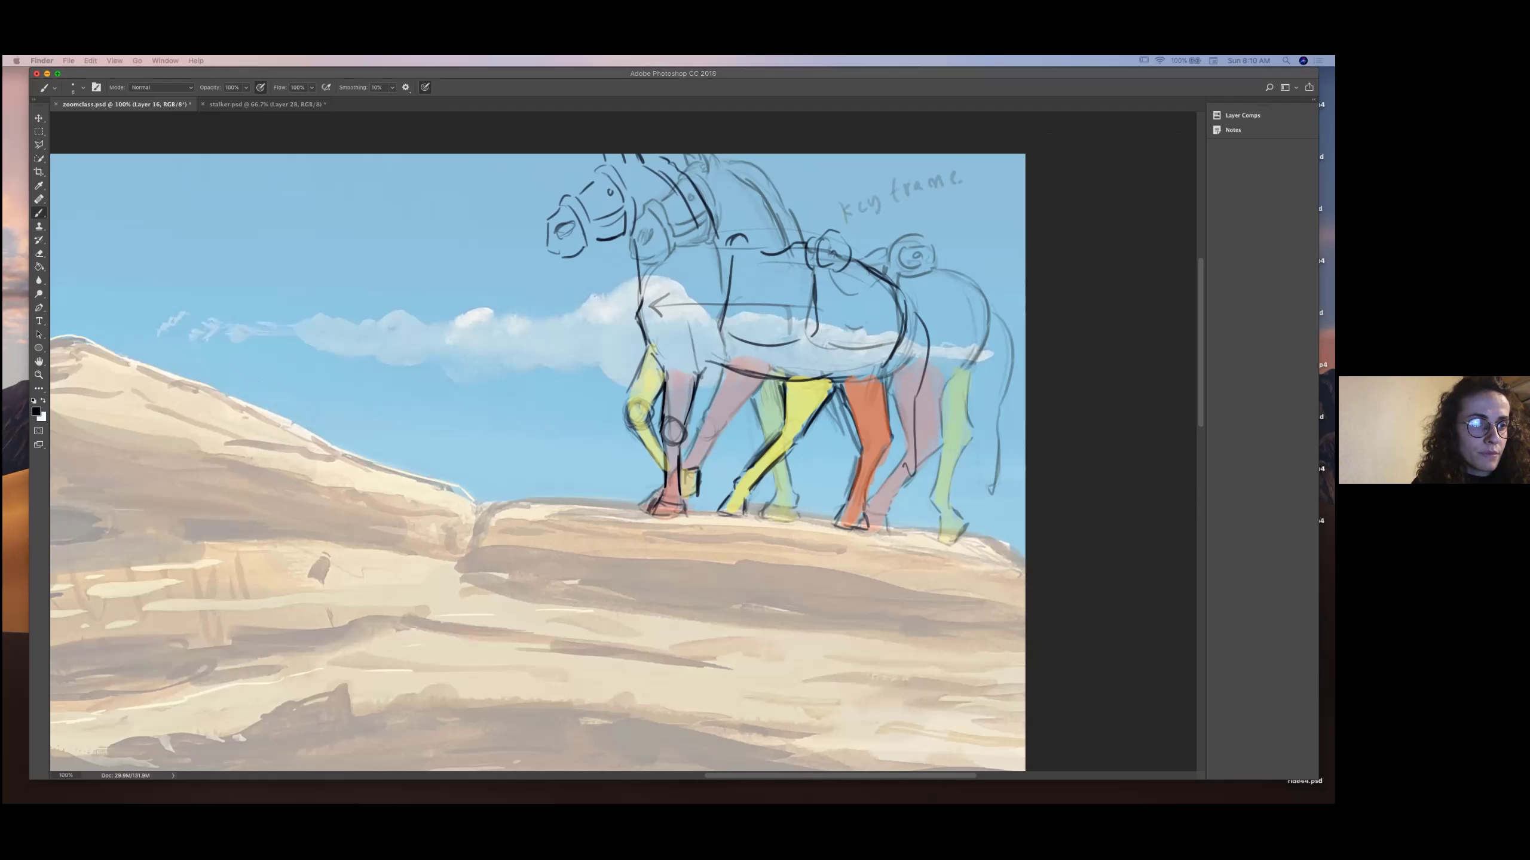
pyautogui.click(673, 432)
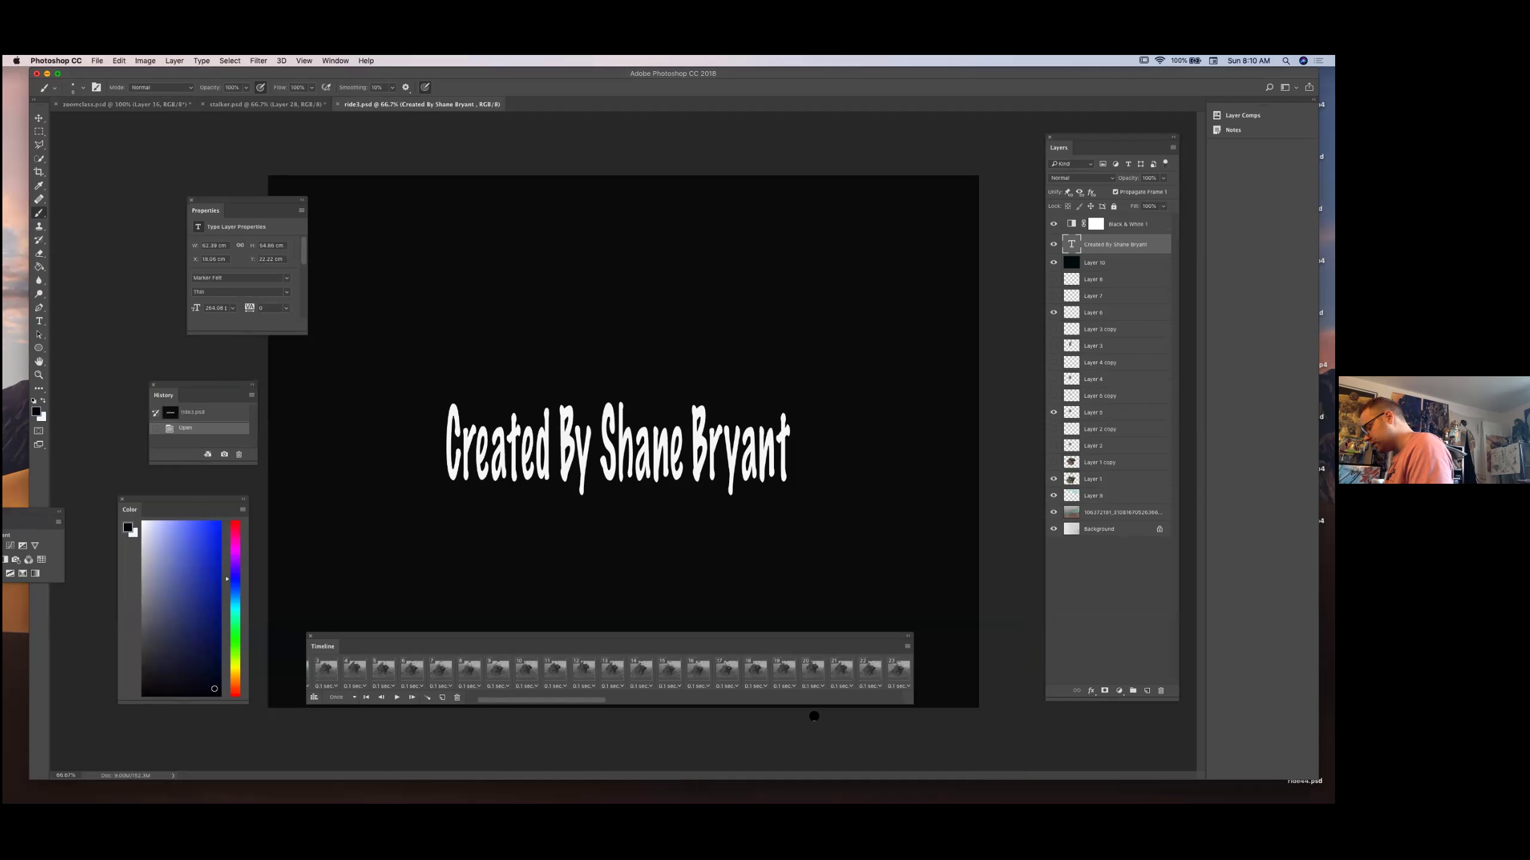
pyautogui.moveTo(536, 701); pyautogui.dragTo(447, 702)
pyautogui.click(325, 672)
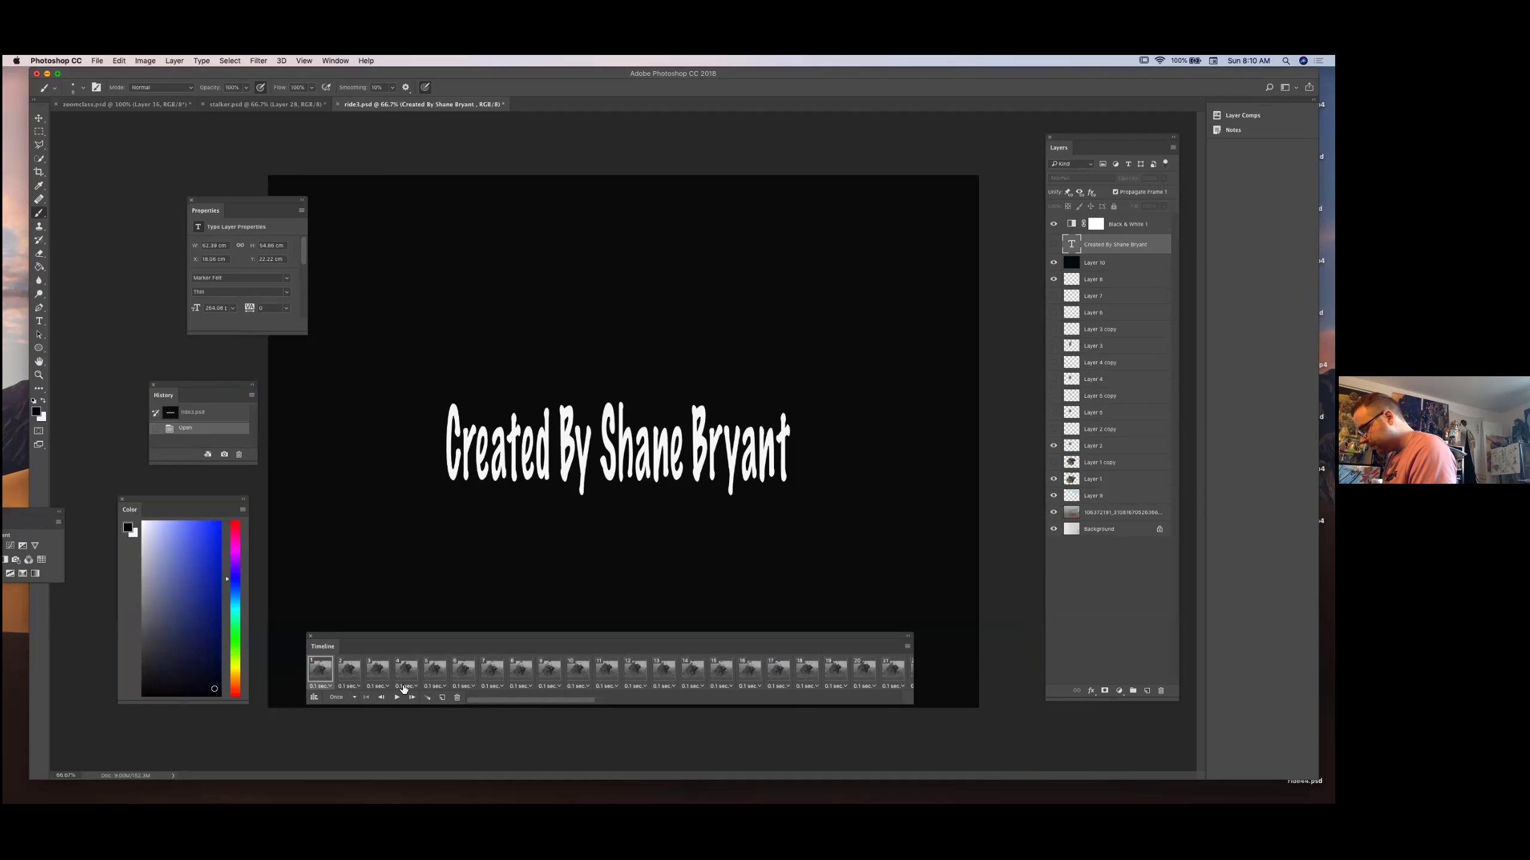
# Convert the ride3.psd frame animation to a video timeline and play the balloon scene with the timeline moved clear of it.
pyautogui.click(313, 697)
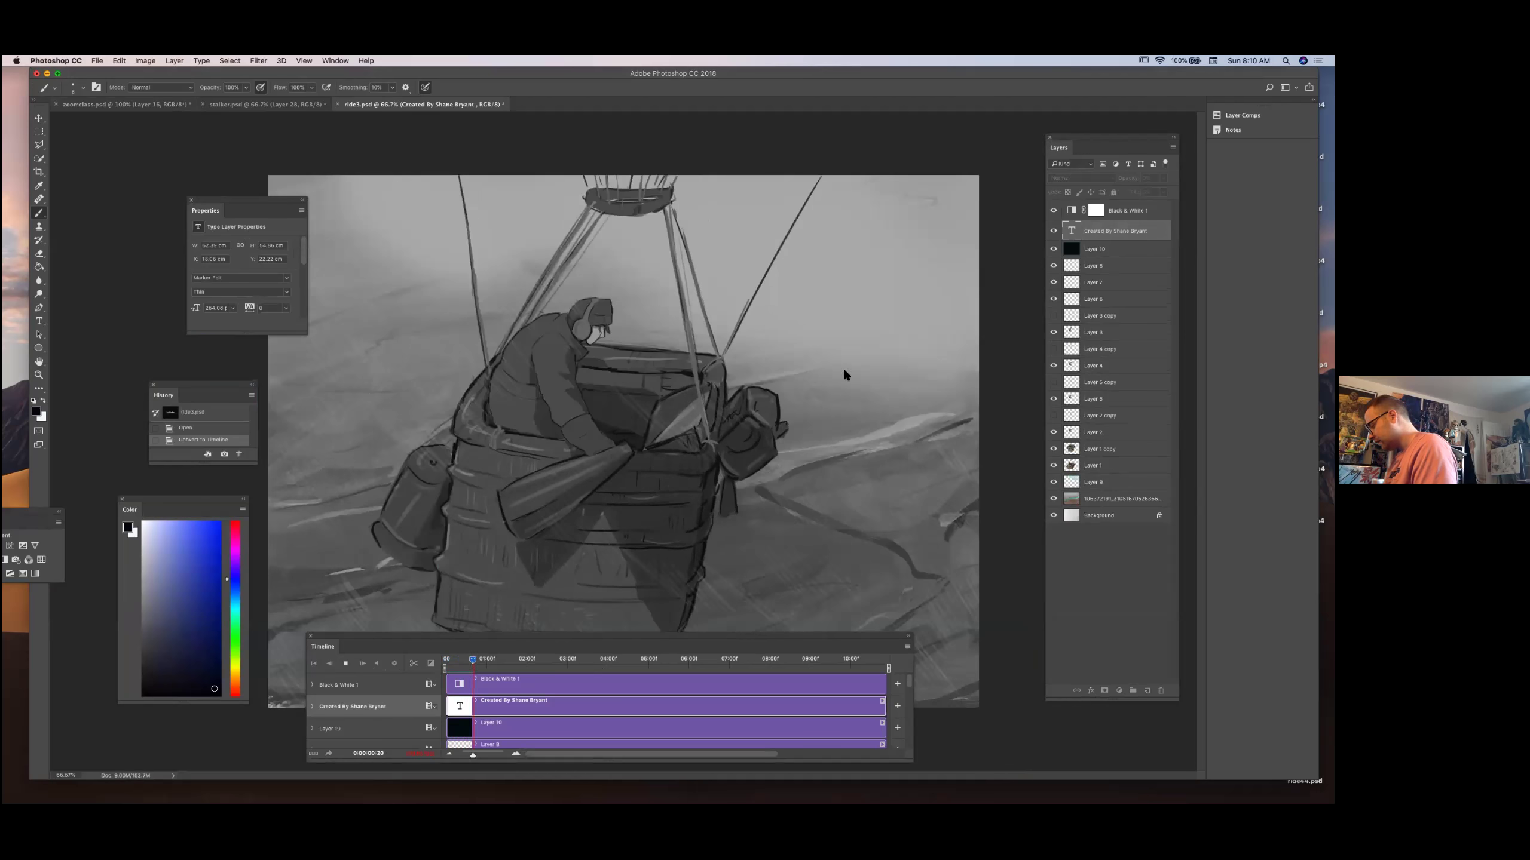
pyautogui.moveTo(814, 639); pyautogui.dragTo(798, 702)
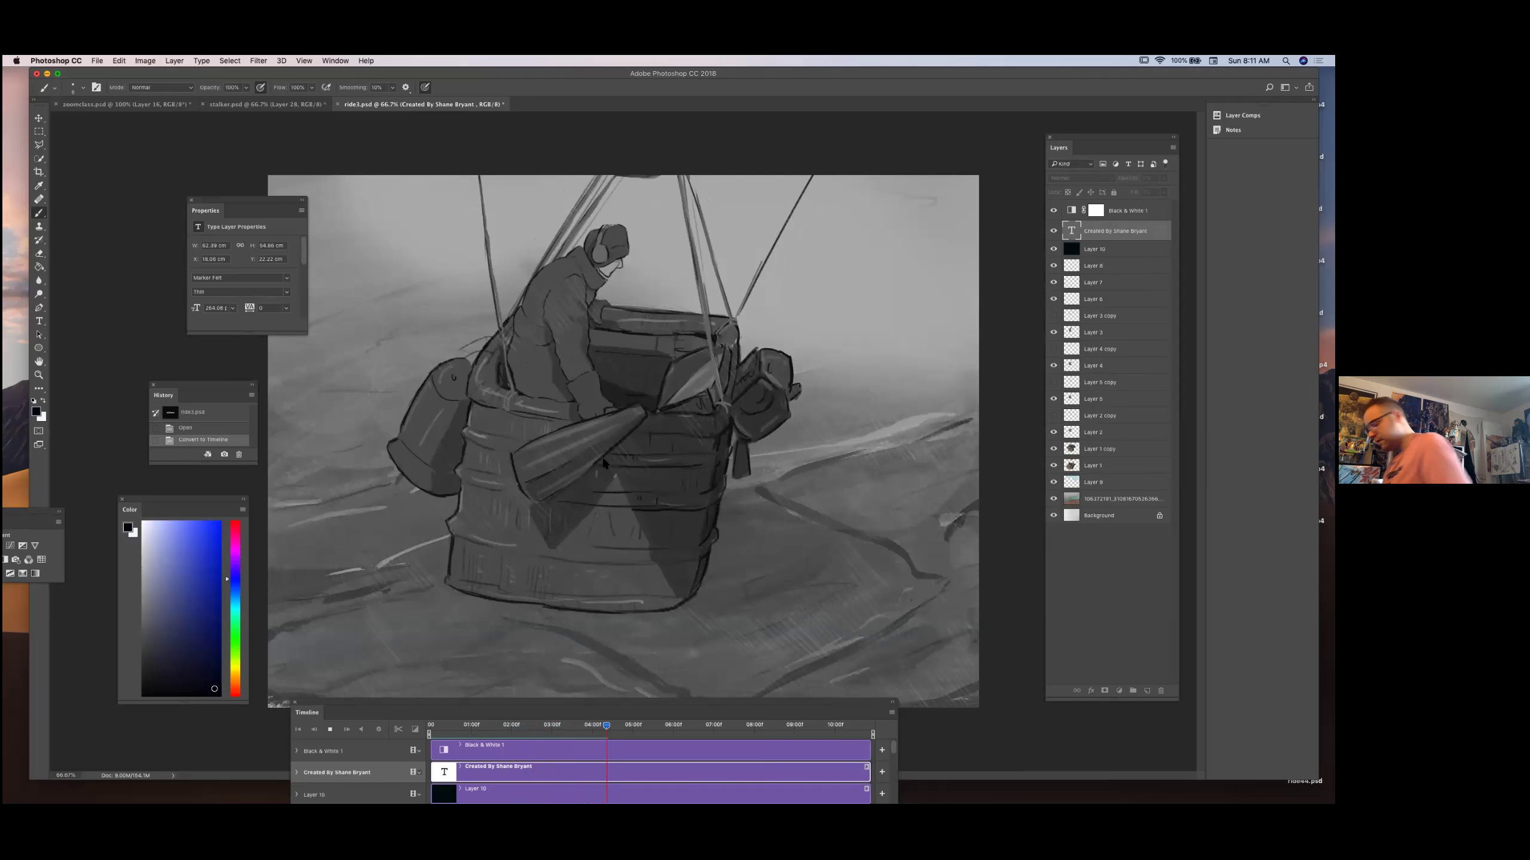
pyautogui.press('space')
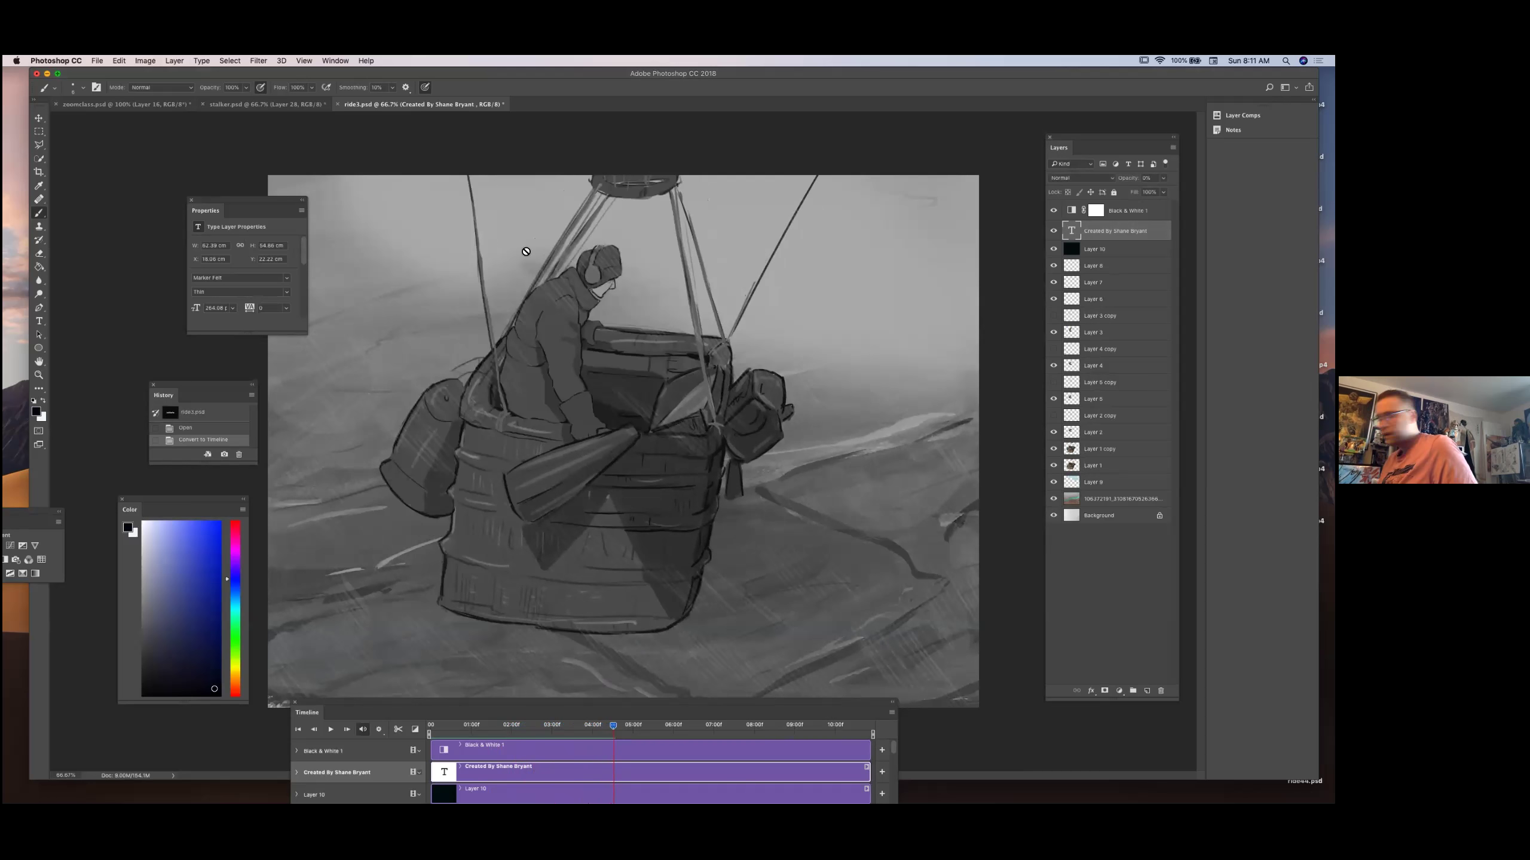
# Close ride3.psd and the other extra document with their changes saved, leaving only the horse animation open.
pyautogui.hotkey('ctrl', 'Tab')
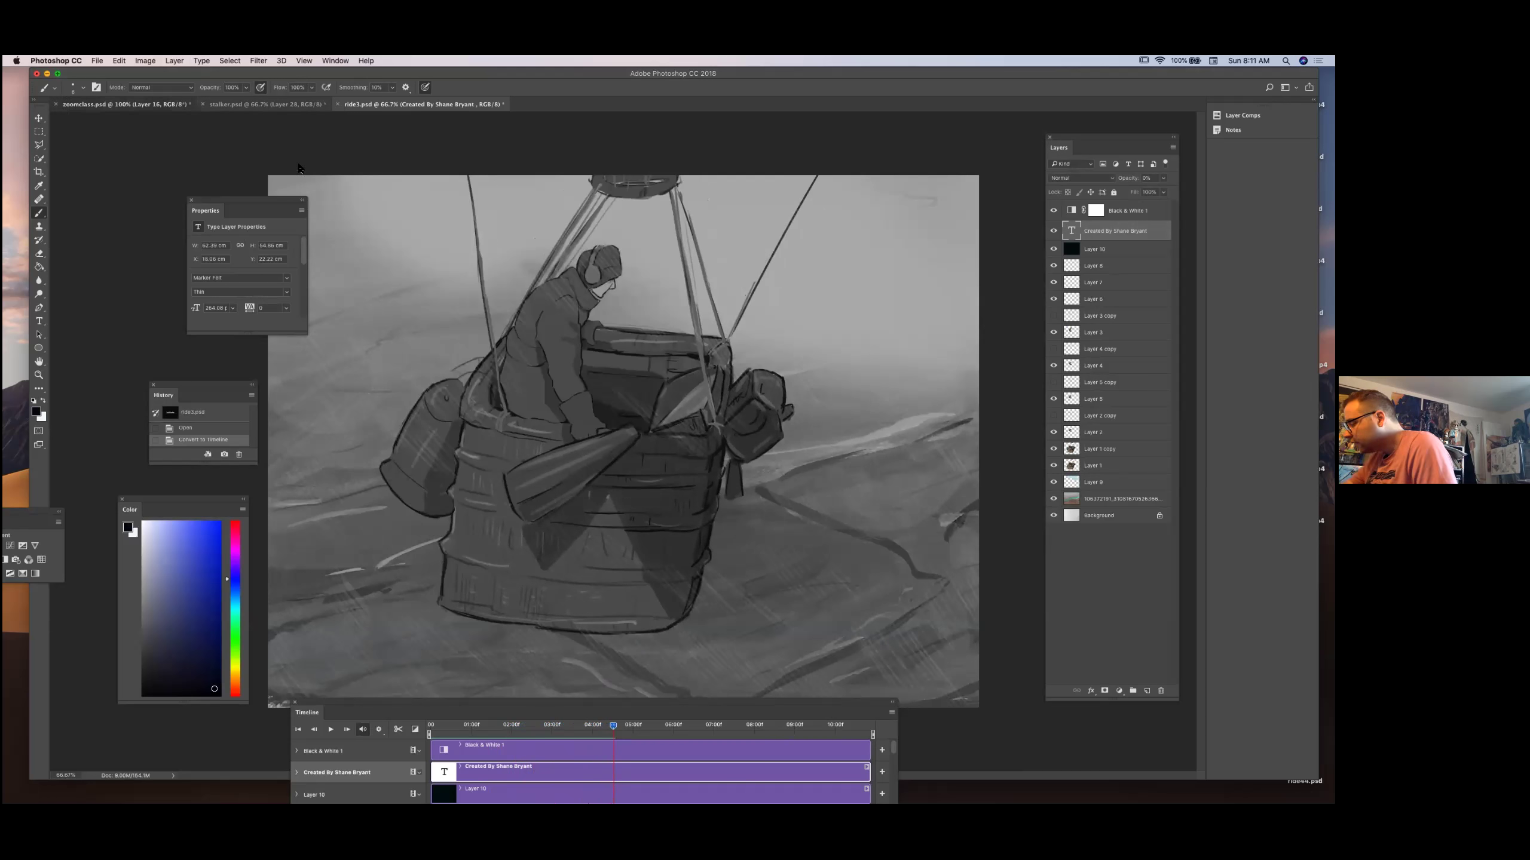
pyautogui.click(338, 104)
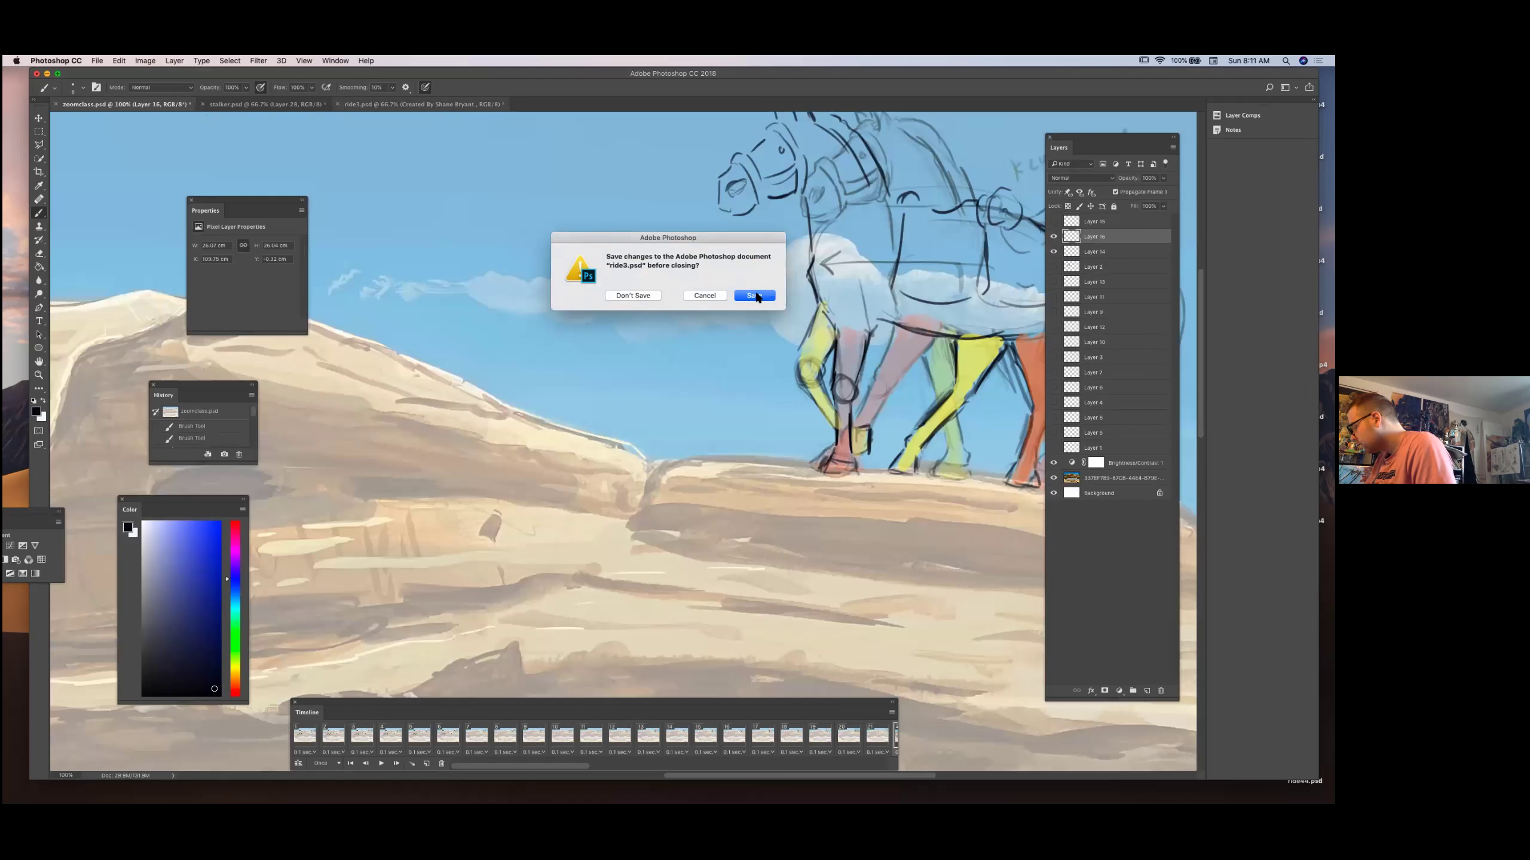
pyautogui.click(753, 296)
pyautogui.click(204, 104)
pyautogui.click(754, 296)
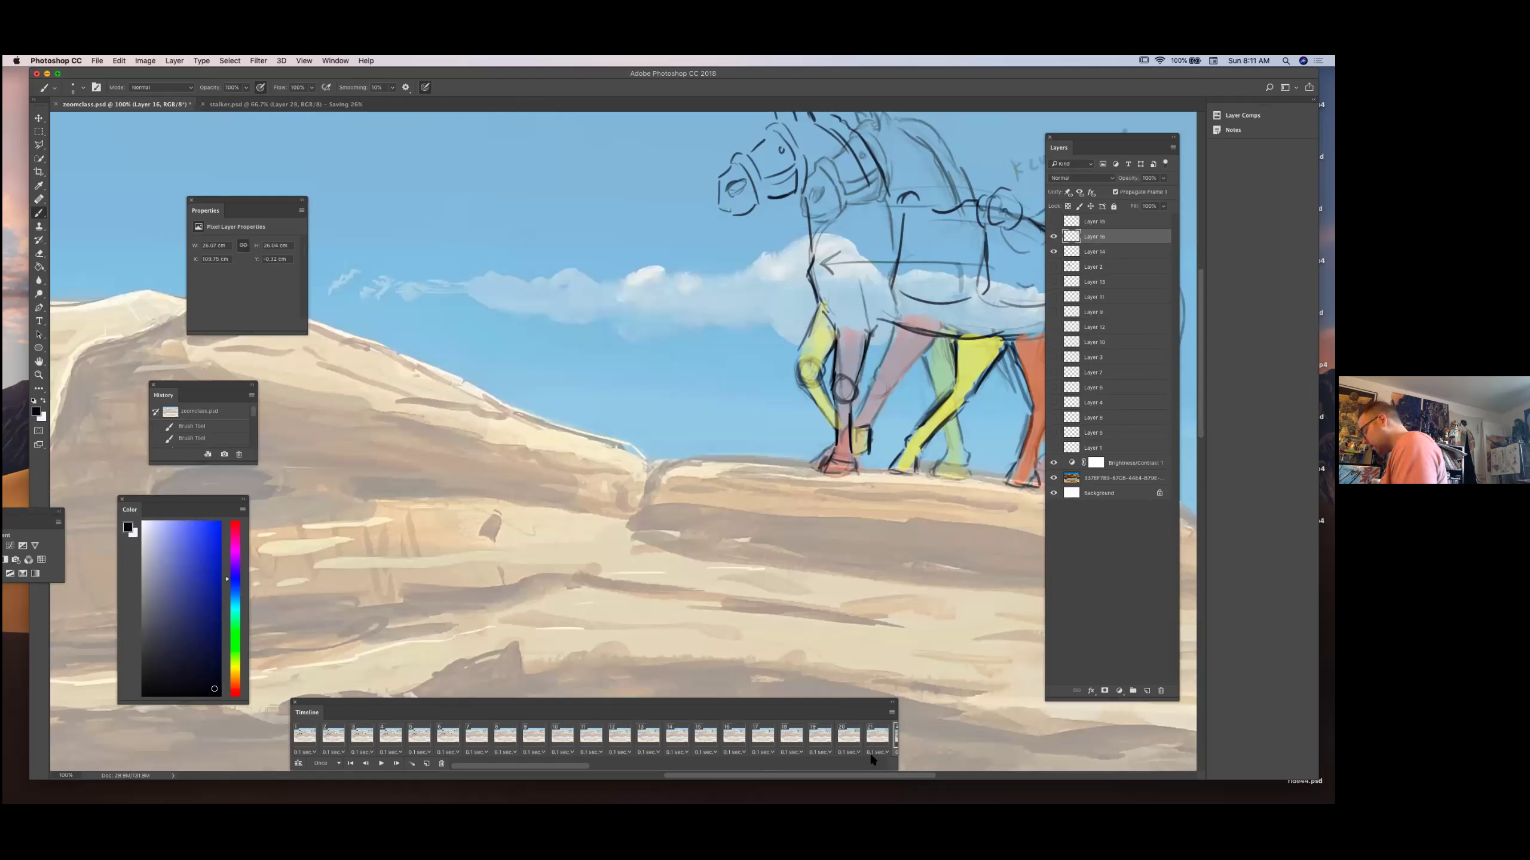
# Move the Layers panel clear of the canvas so the whole horse drawing can be seen.
pyautogui.moveTo(936, 776); pyautogui.dragTo(971, 775)
pyautogui.moveTo(1107, 146); pyautogui.dragTo(772, 204)
pyautogui.moveTo(389, 170); pyautogui.dragTo(386, 171)
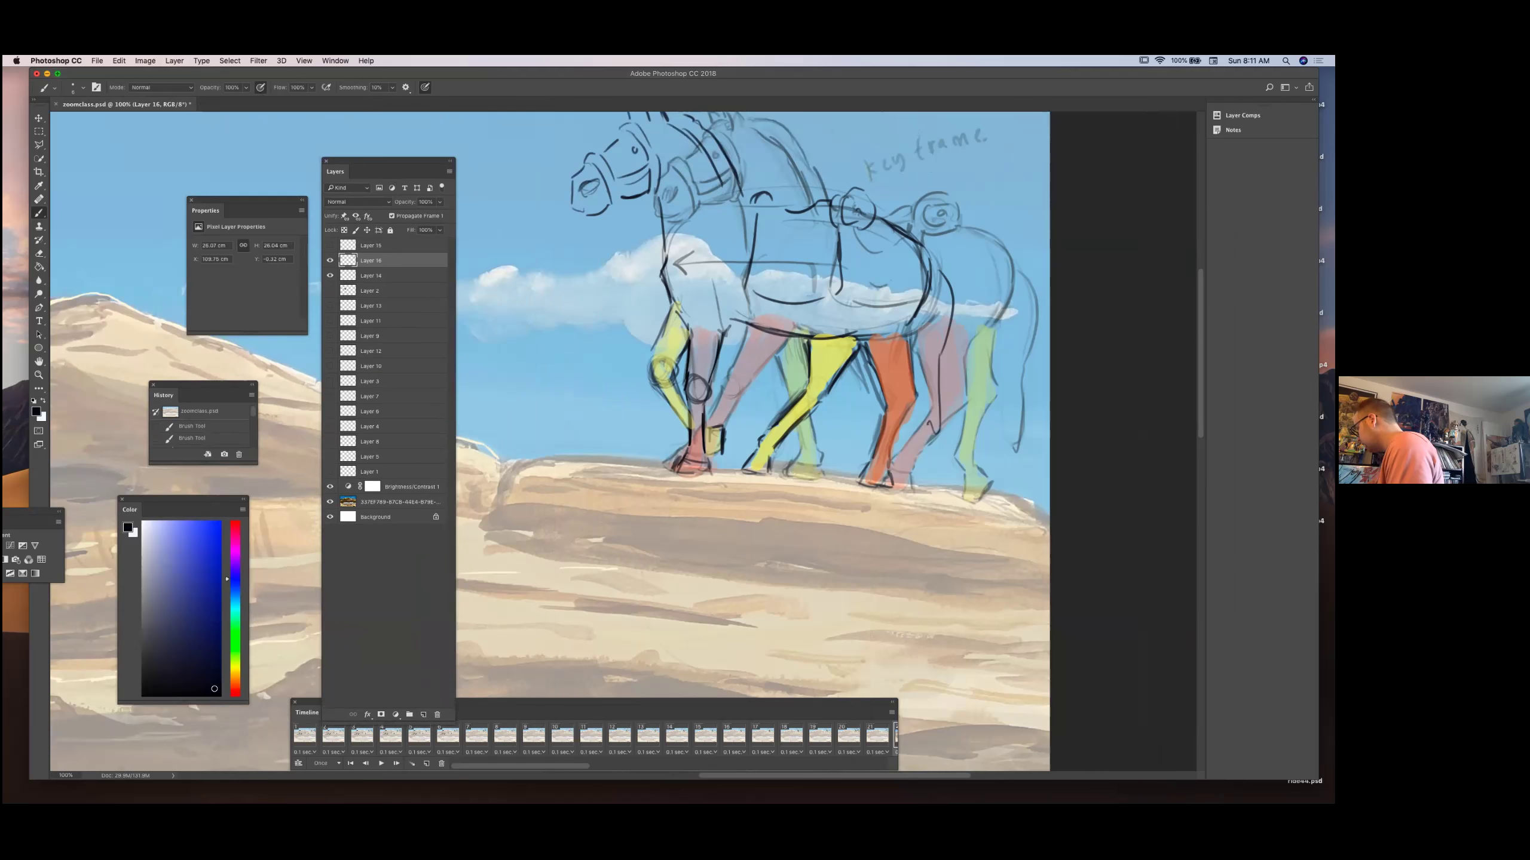
pyautogui.scroll(5, 748, 440)
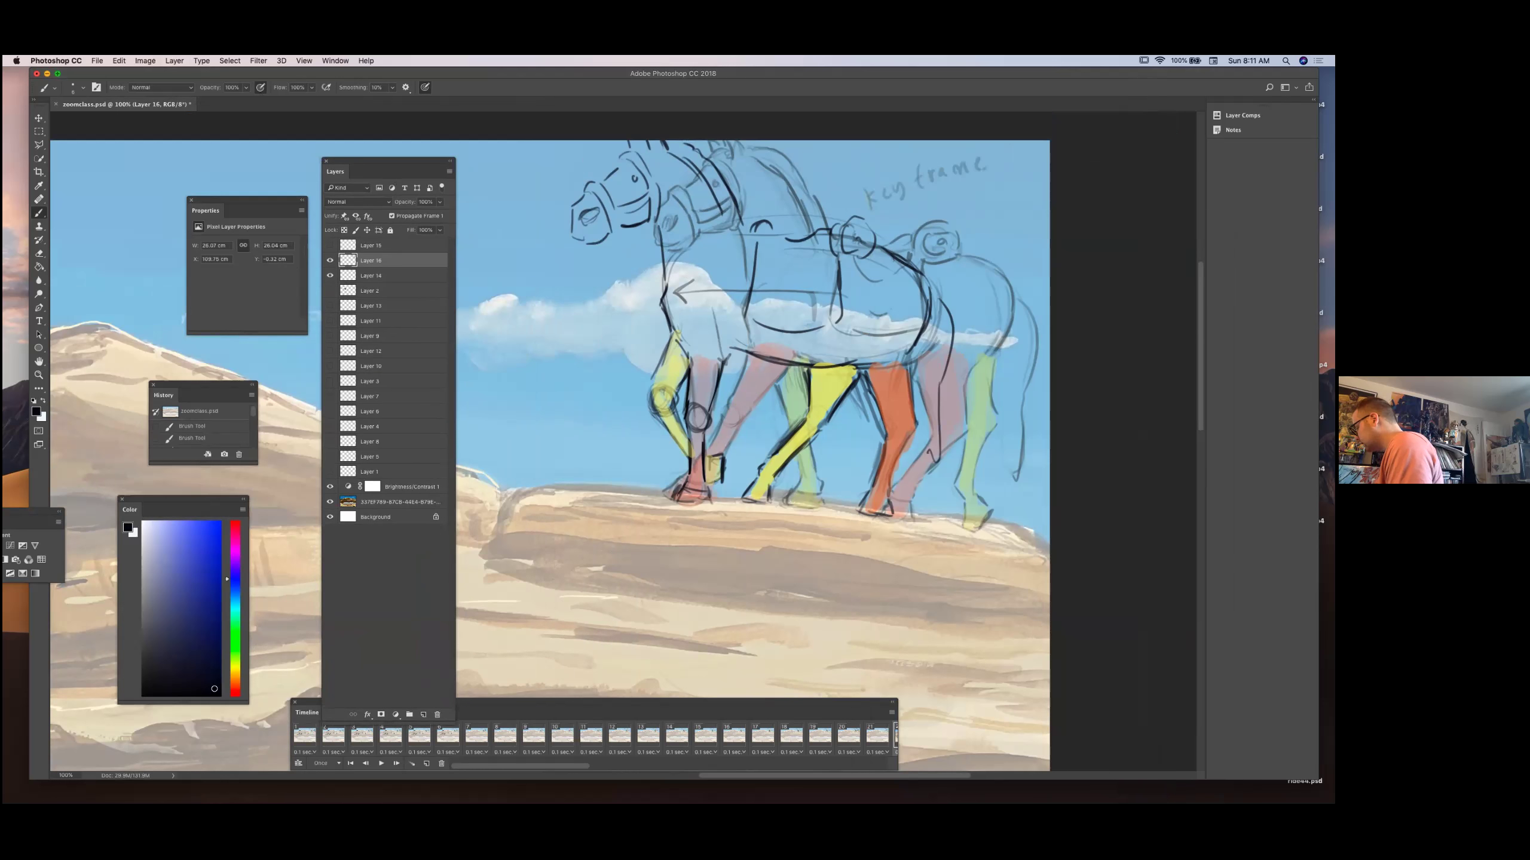
pyautogui.scroll(-3, 748, 440)
pyautogui.scroll(-4, 753, 422)
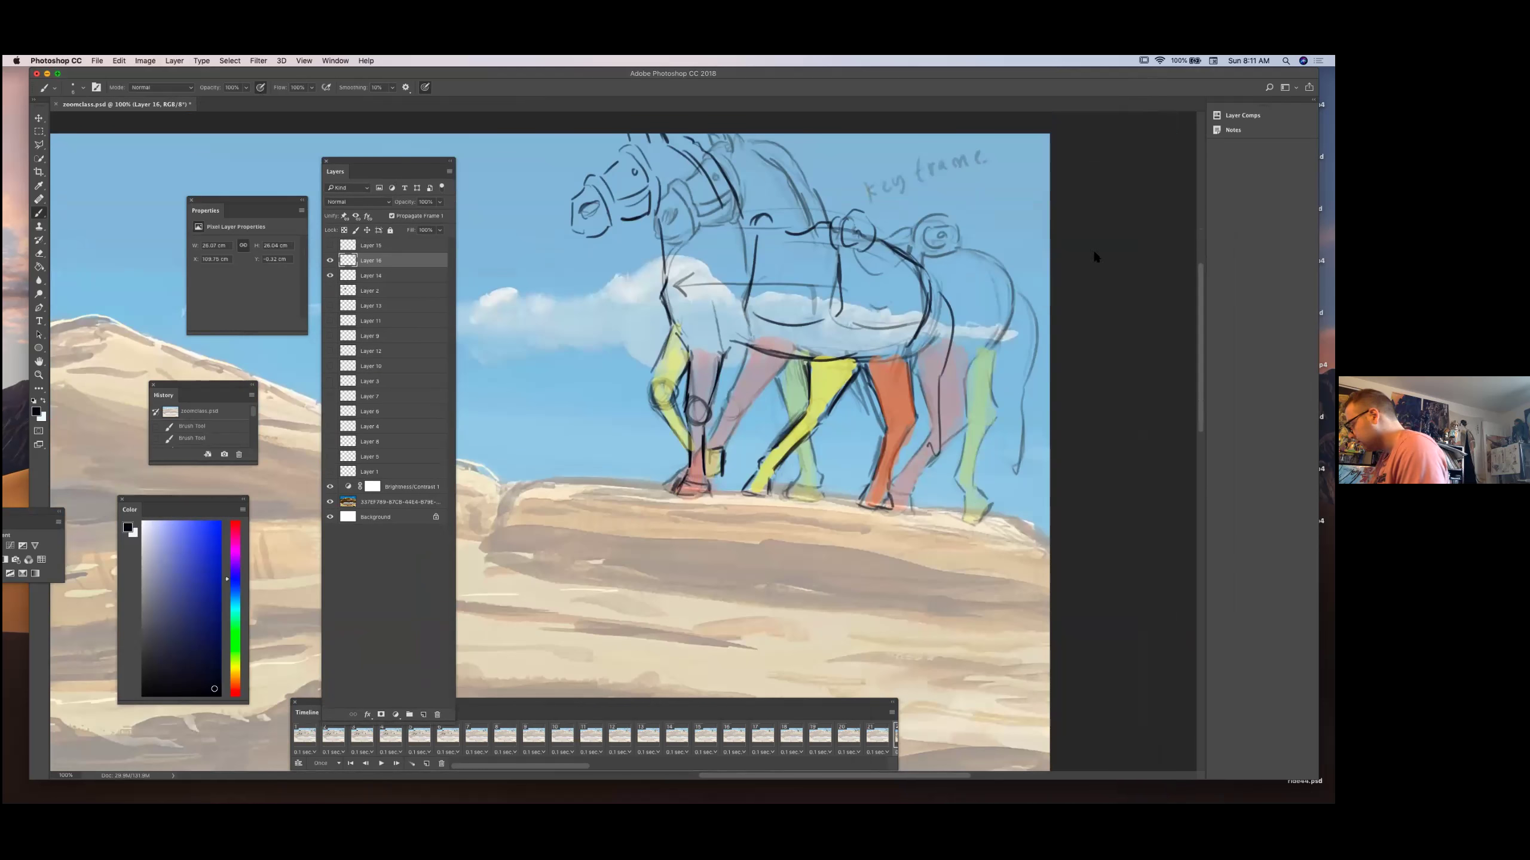
pyautogui.moveTo(386, 171); pyautogui.dragTo(1176, 242)
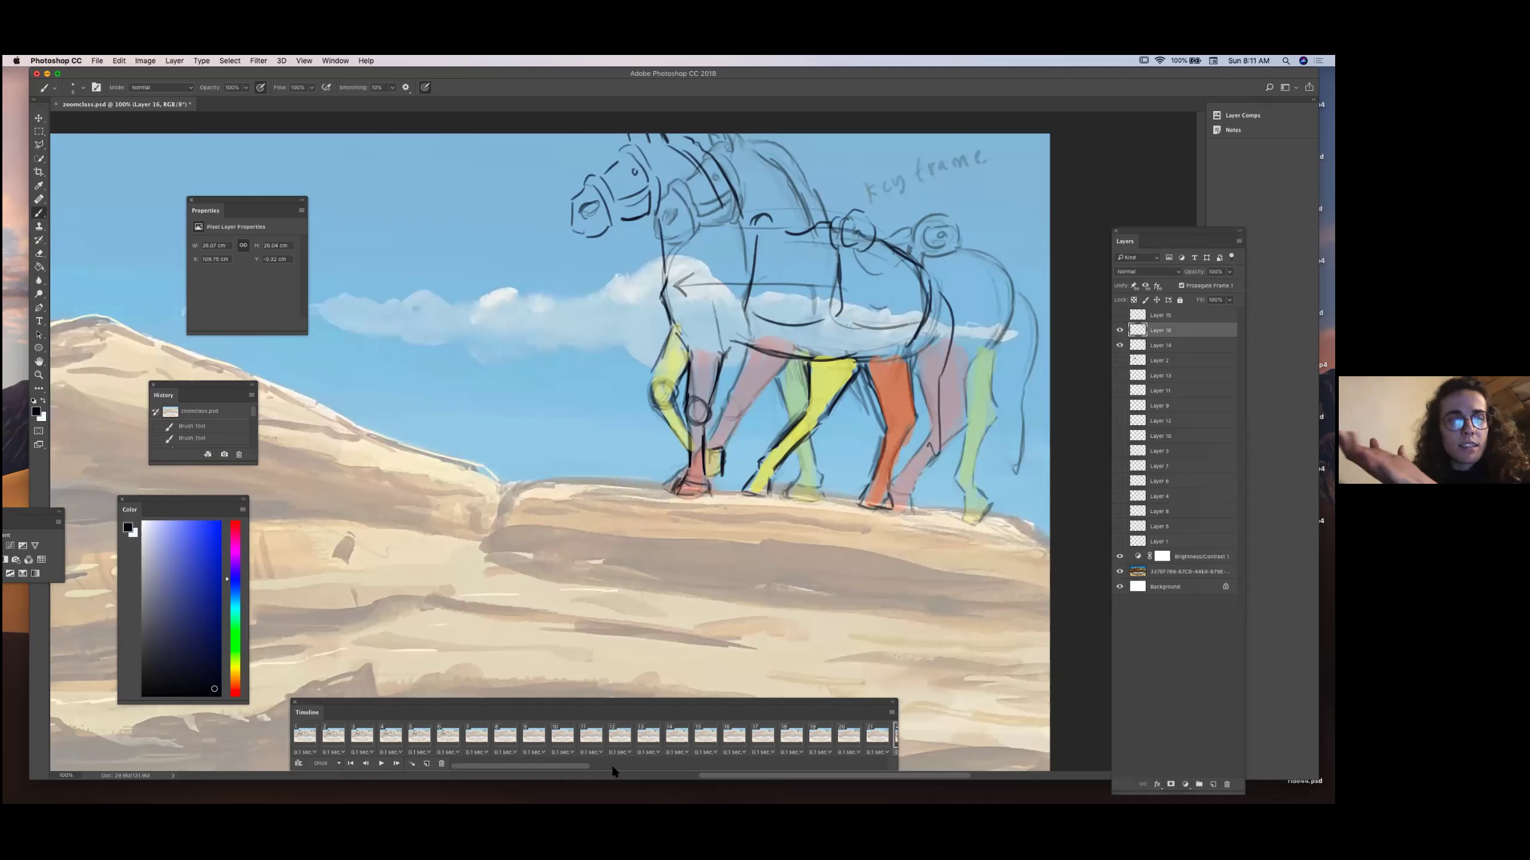
# Activate the Move tool and step through the last frames of the horse animation, ending on frame 22.
pyautogui.moveTo(581, 766); pyautogui.dragTo(639, 766)
pyautogui.press('v')
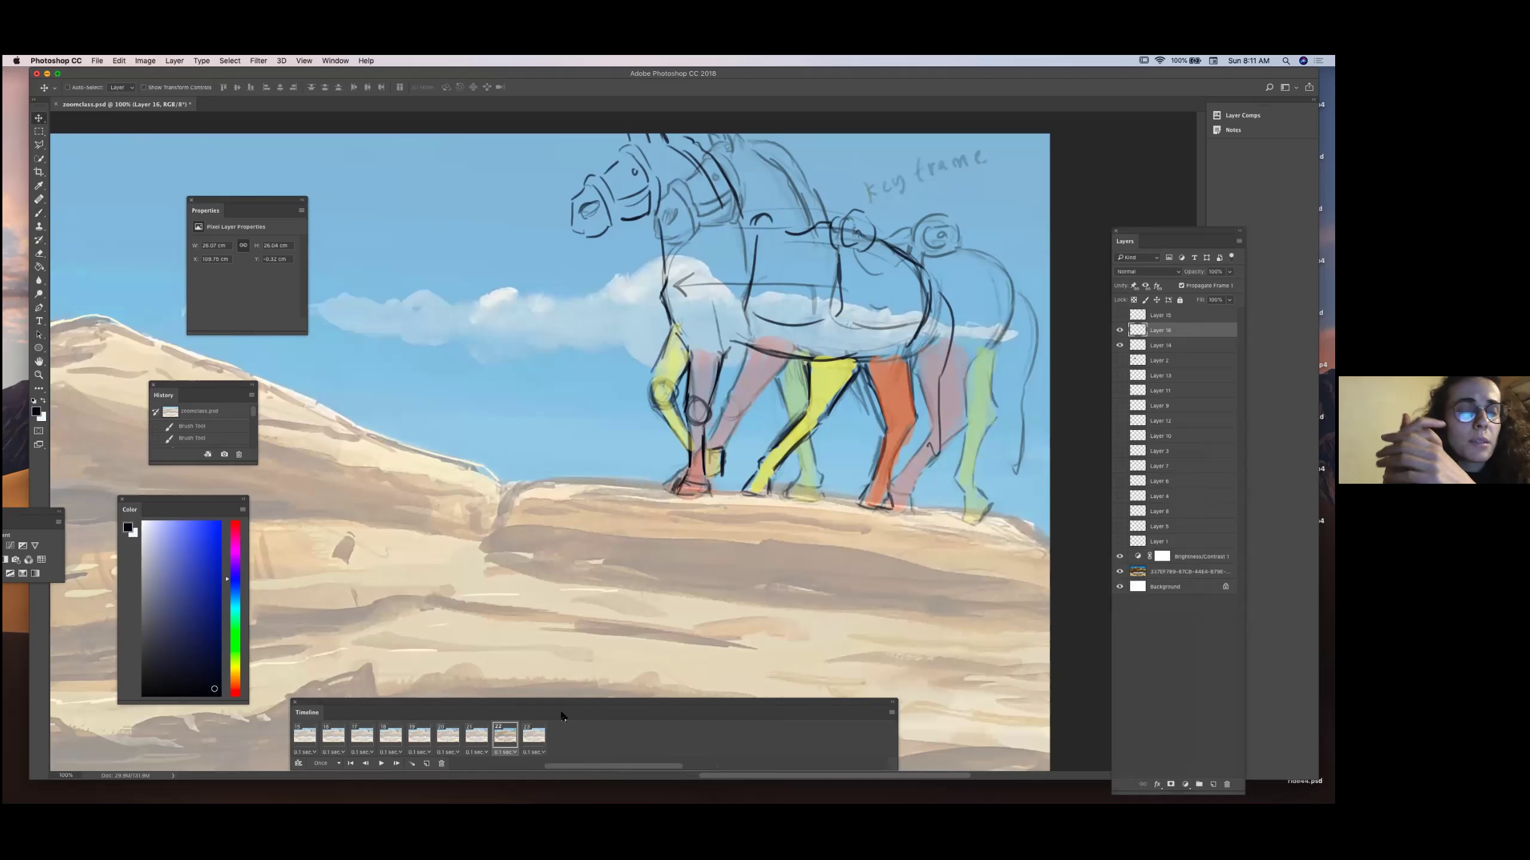
pyautogui.click(482, 740)
pyautogui.click(864, 739)
pyautogui.click(883, 741)
pyautogui.click(856, 740)
pyautogui.click(829, 738)
pyautogui.click(847, 738)
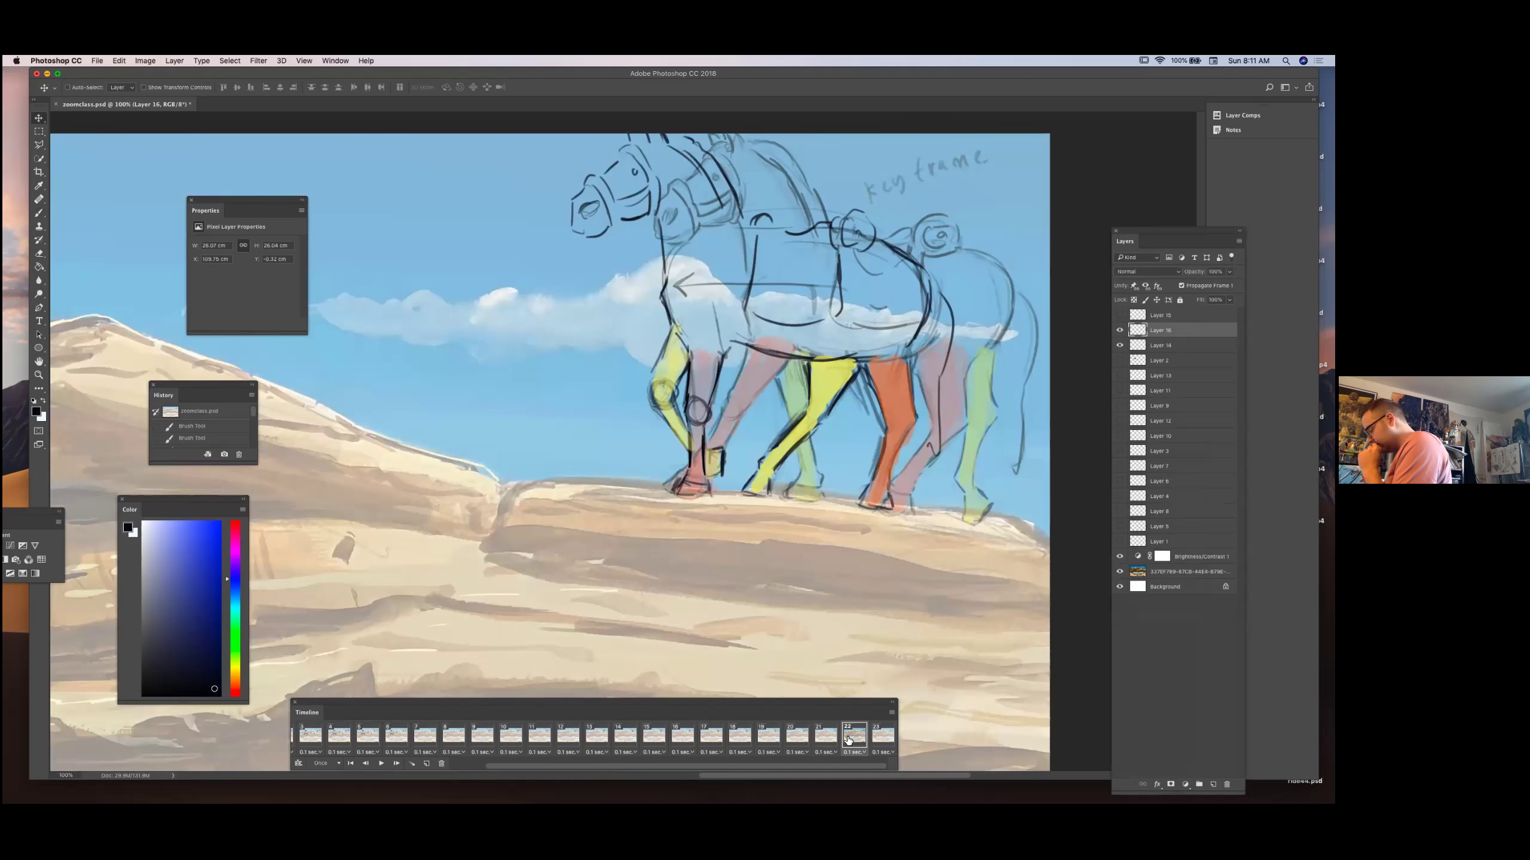
# Flip back and forth between frames 21, 22 and 23 to compare the in-between horse pose with its neighbouring key poses.
pyautogui.moveTo(252, 411); pyautogui.dragTo(255, 460)
pyautogui.click(831, 733)
pyautogui.click(853, 734)
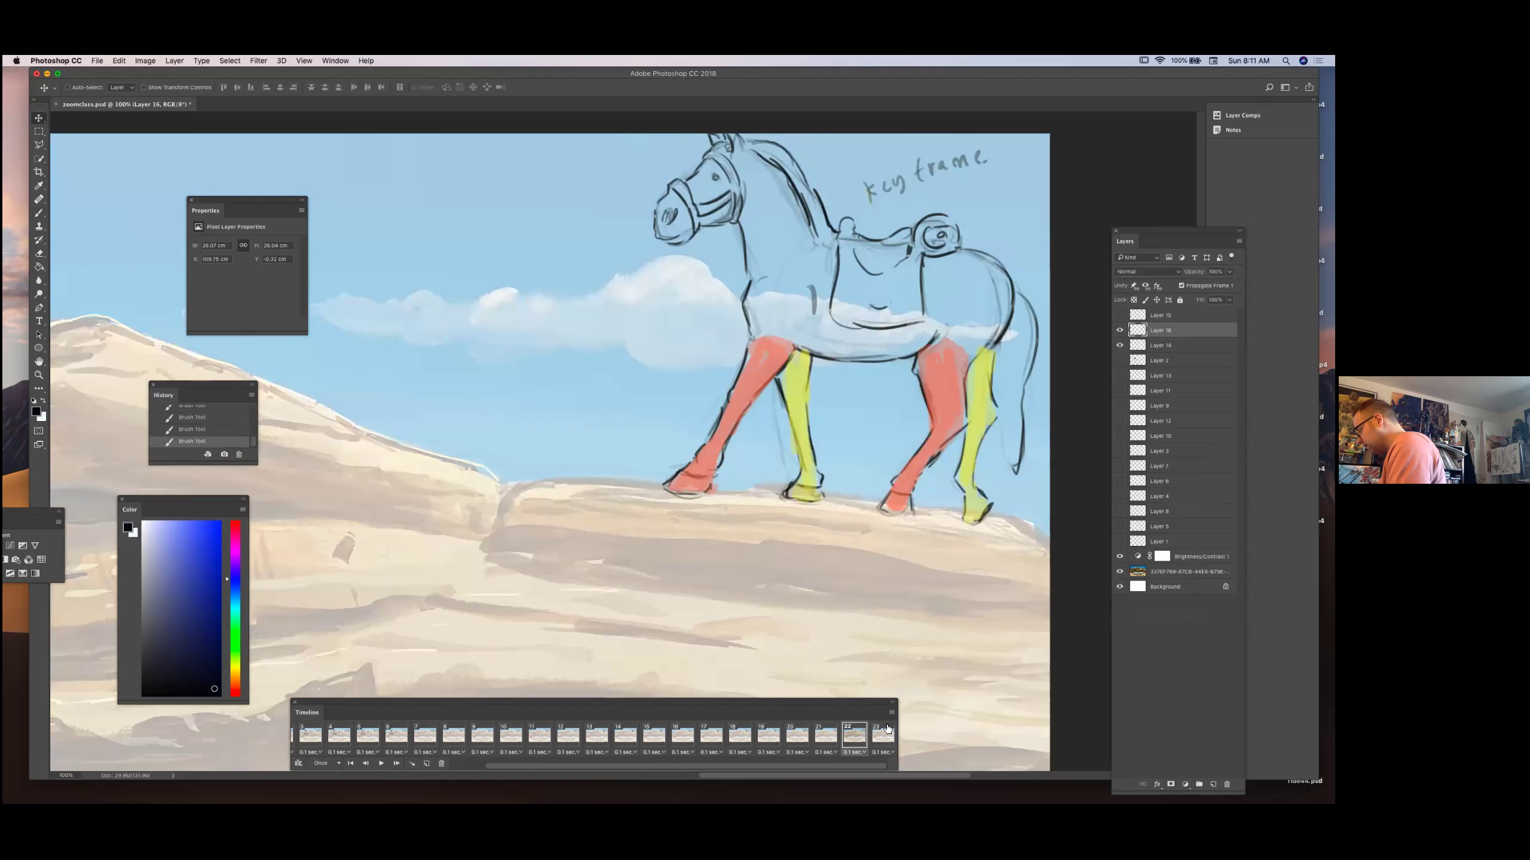
pyautogui.click(884, 737)
pyautogui.press('space')
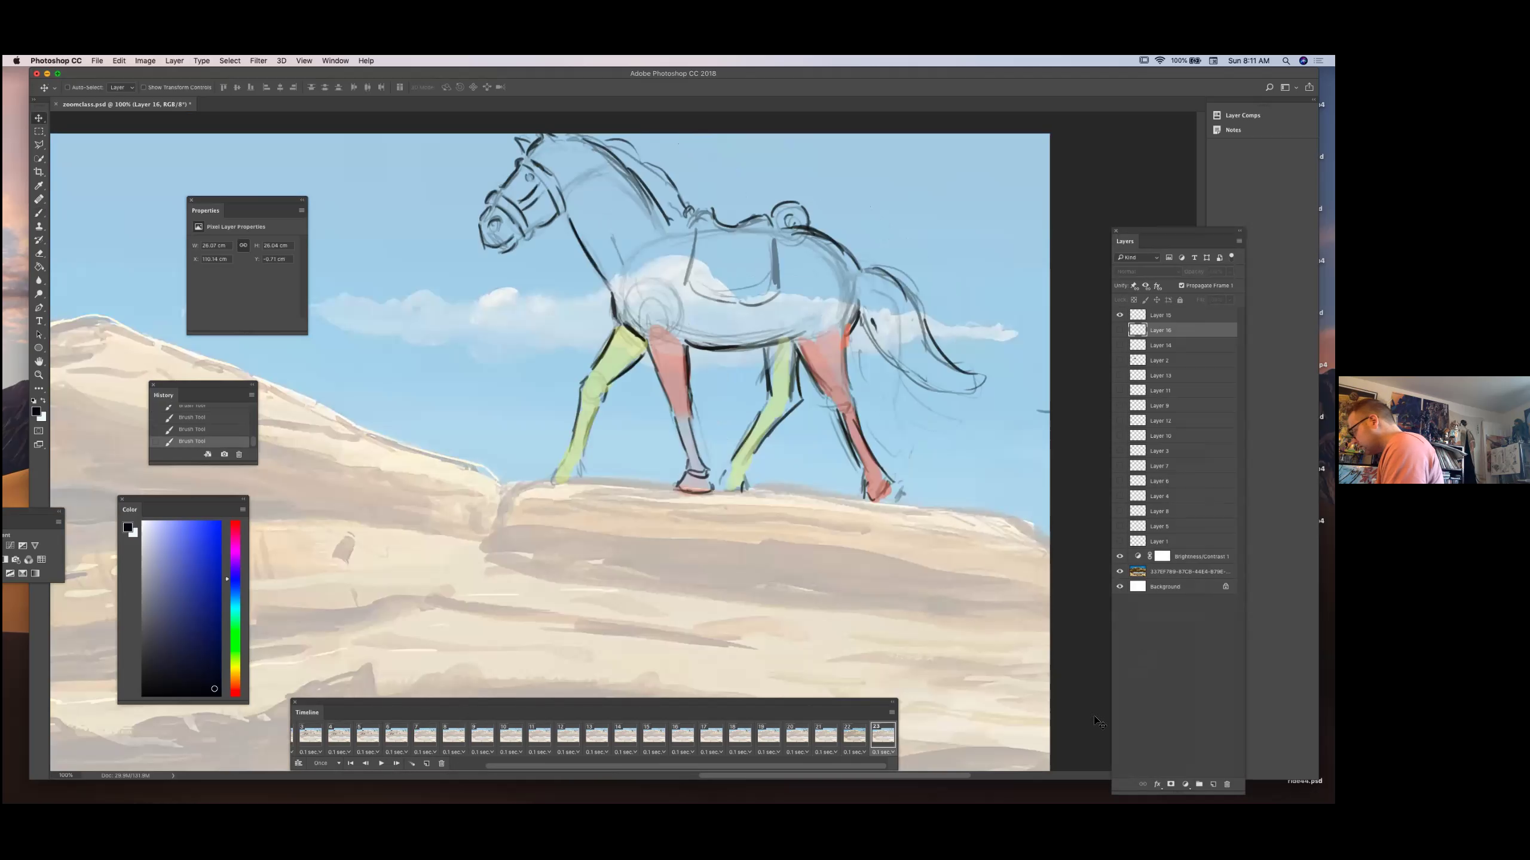
pyautogui.click(855, 736)
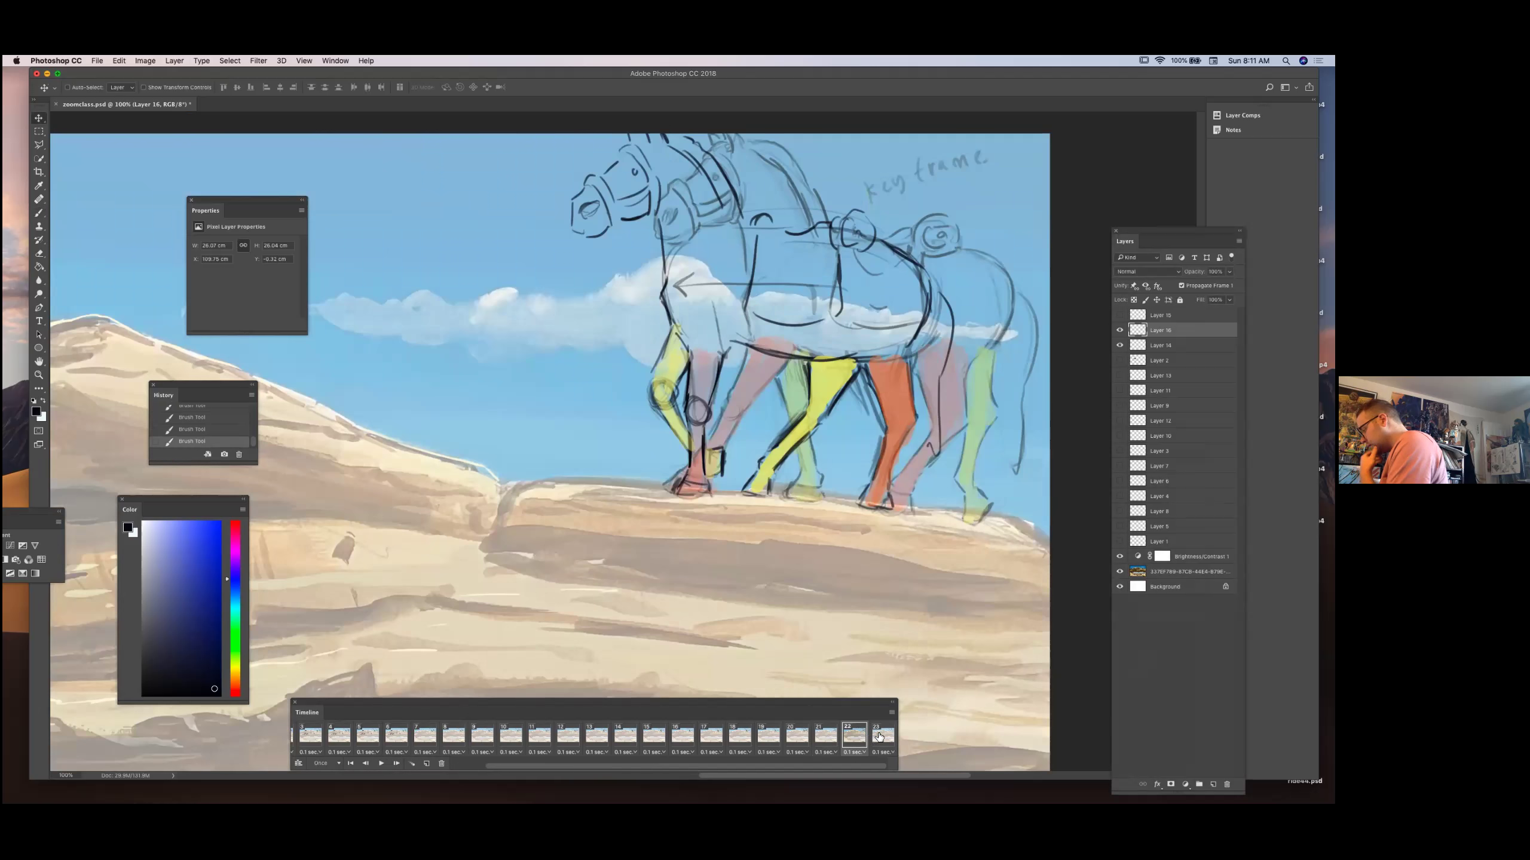
pyautogui.click(879, 738)
pyautogui.click(856, 736)
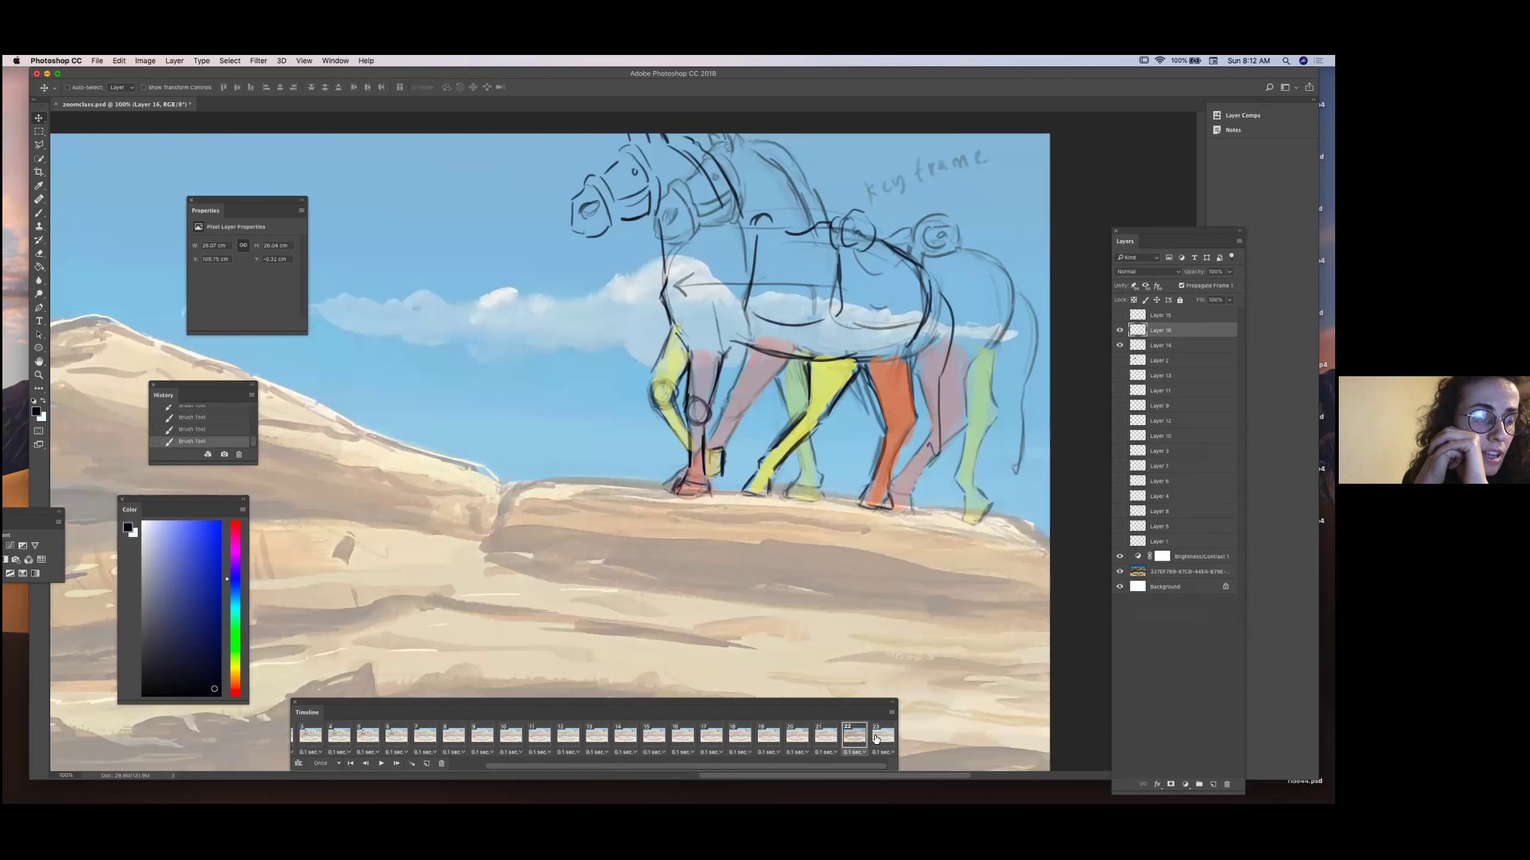
pyautogui.click(876, 739)
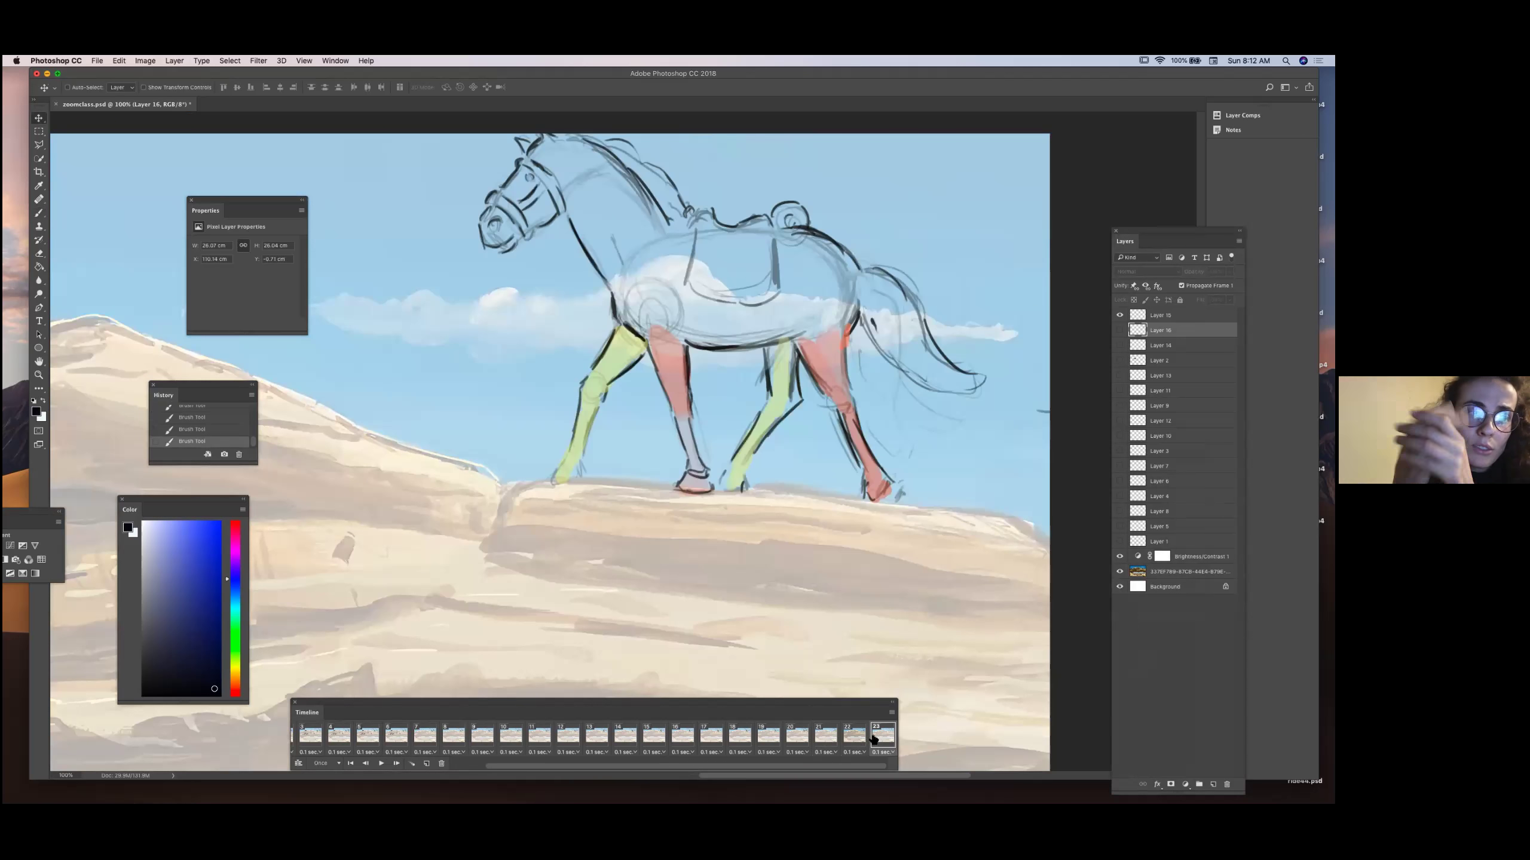
pyautogui.click(855, 738)
pyautogui.click(829, 738)
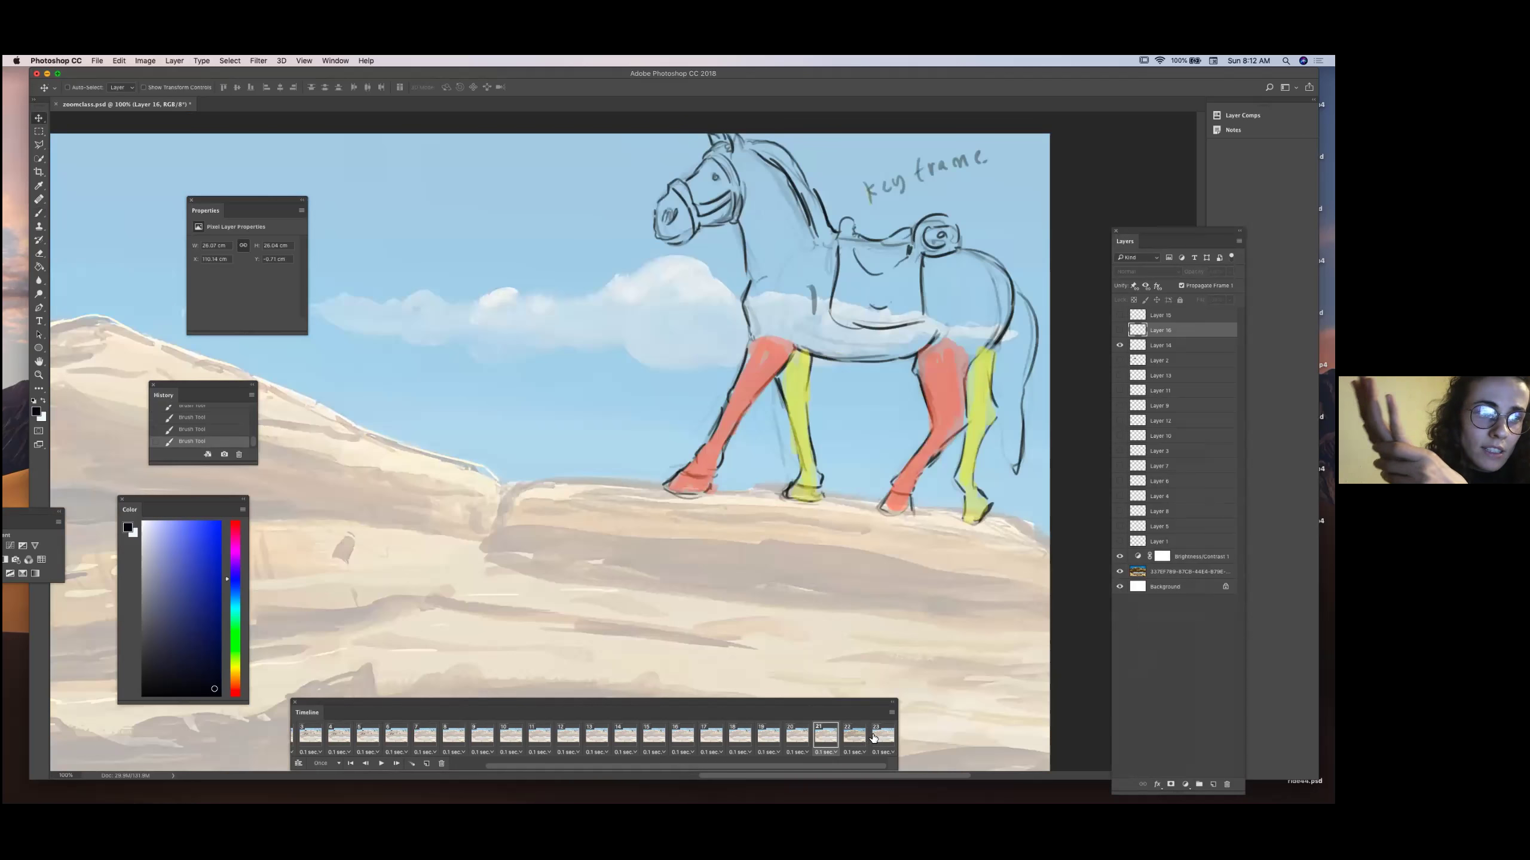
pyautogui.click(849, 737)
pyautogui.click(876, 737)
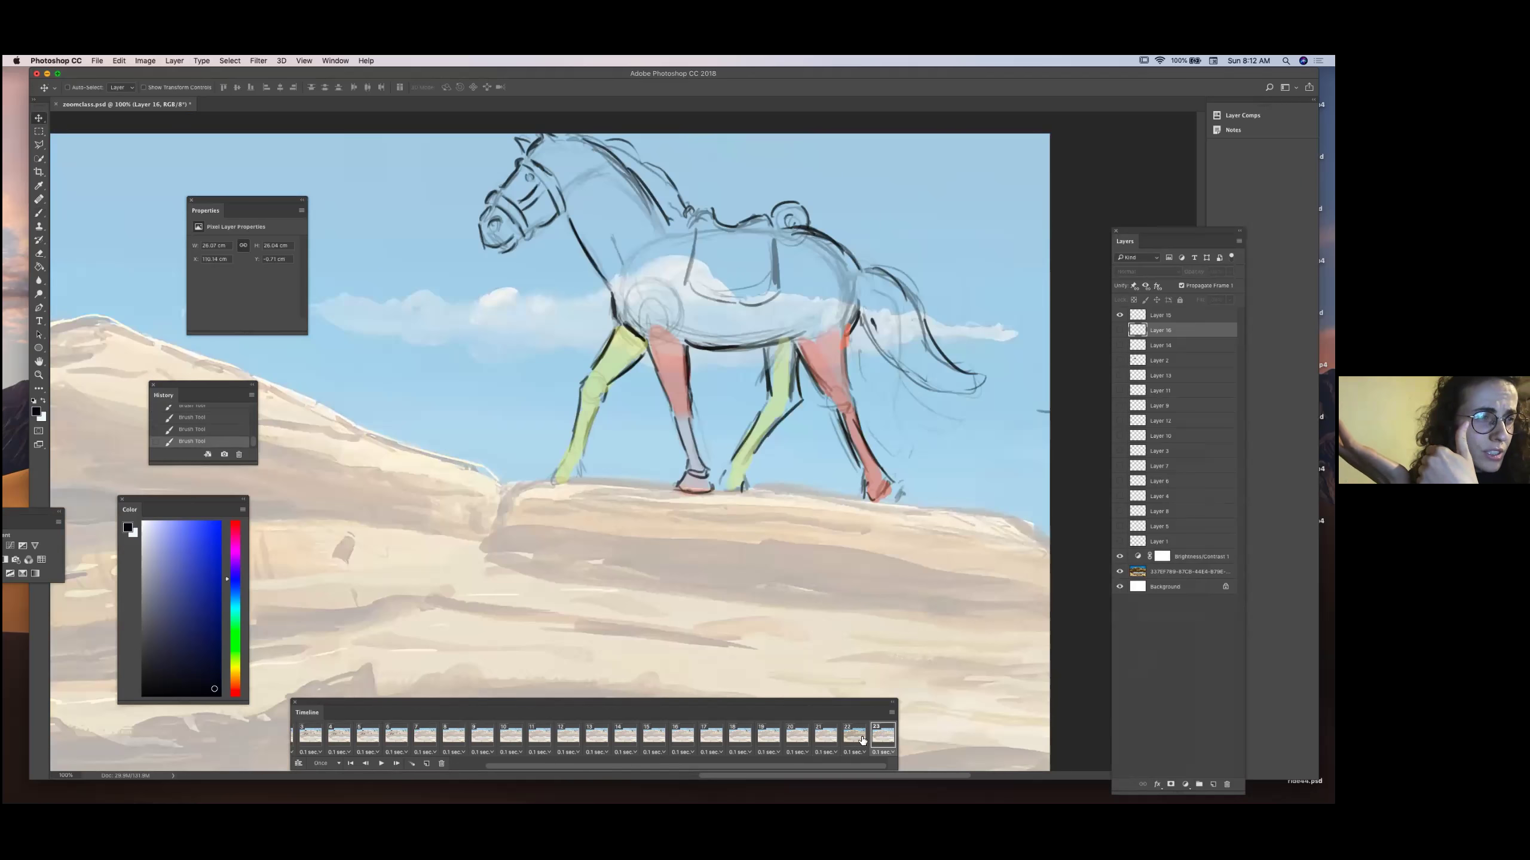
pyautogui.click(855, 737)
pyautogui.click(831, 738)
pyautogui.click(855, 736)
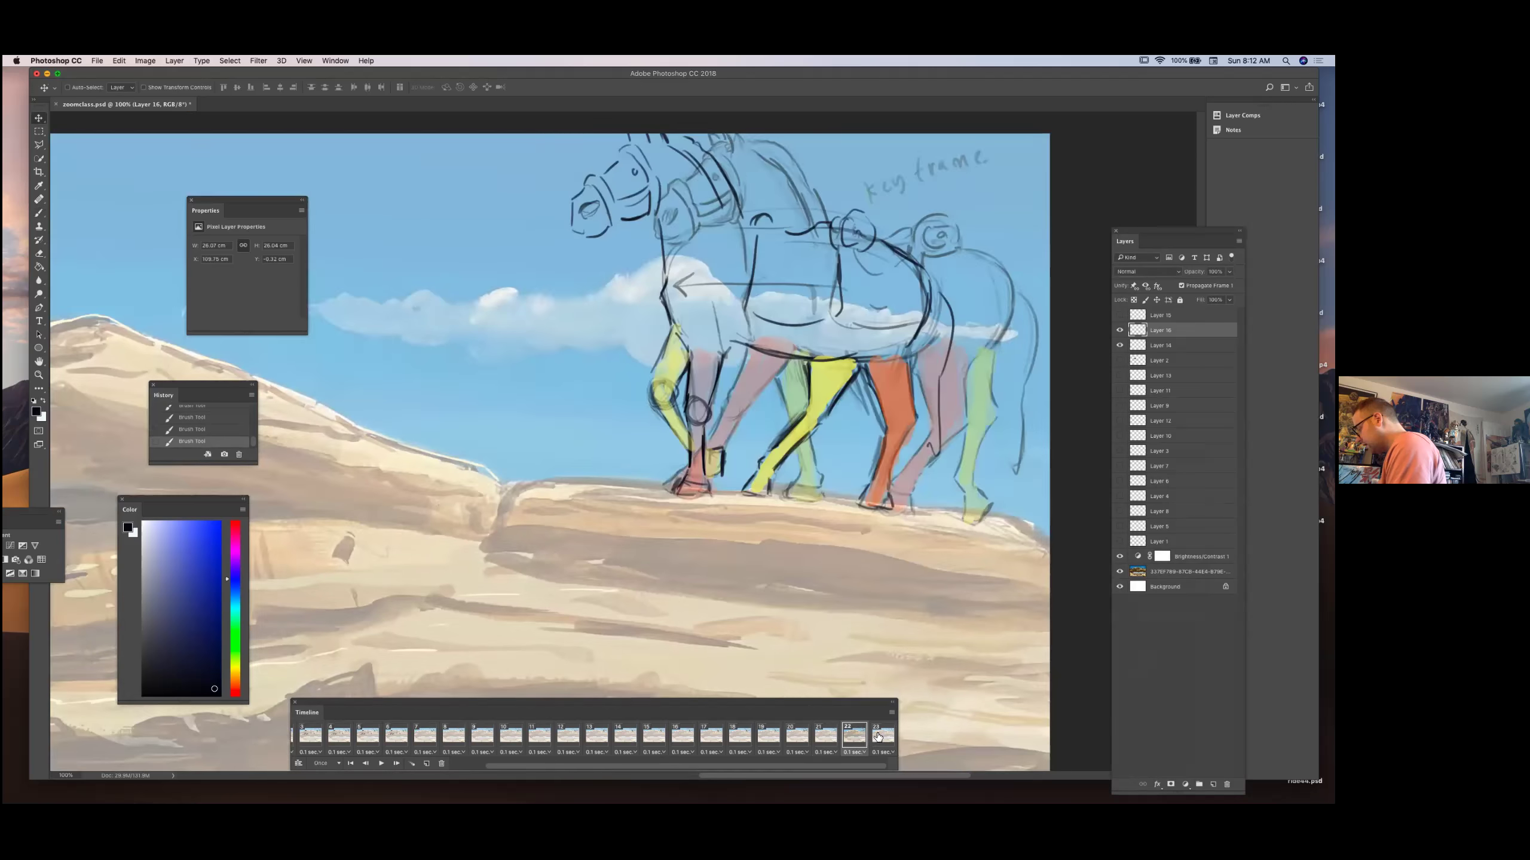
# Compare the horse poses on animation frames 21, 22 and 23 by switching back and forth between them.
pyautogui.click(875, 739)
pyautogui.click(855, 736)
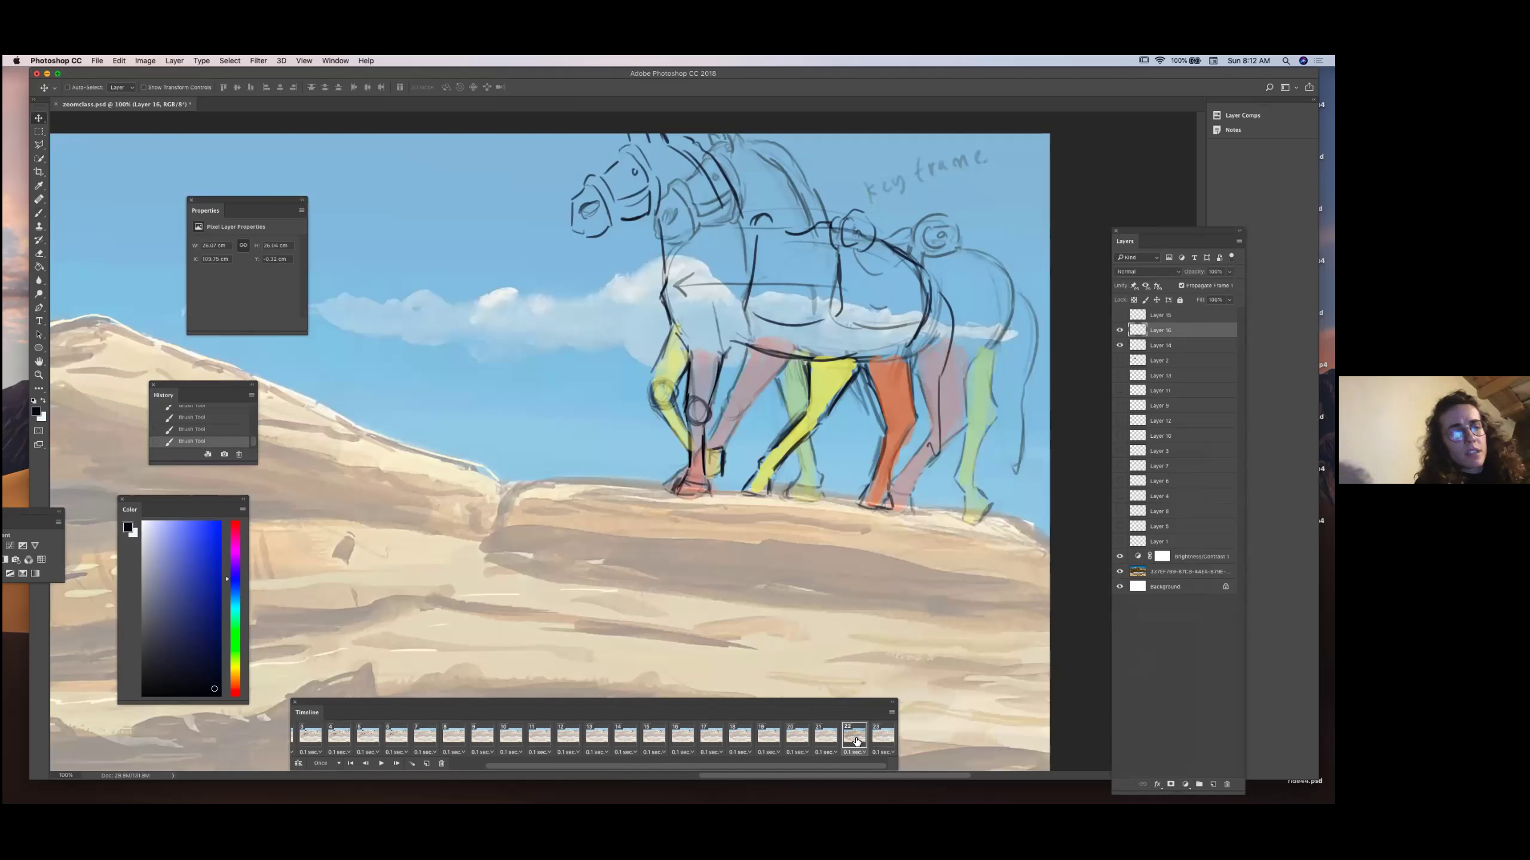
pyautogui.moveTo(1174, 231)
pyautogui.mouseDown()
pyautogui.moveTo(1129, 222)
pyautogui.moveTo(1275, 240)
pyautogui.moveTo(1196, 239)
pyautogui.mouseUp()
pyautogui.scroll(2, 550, 452)
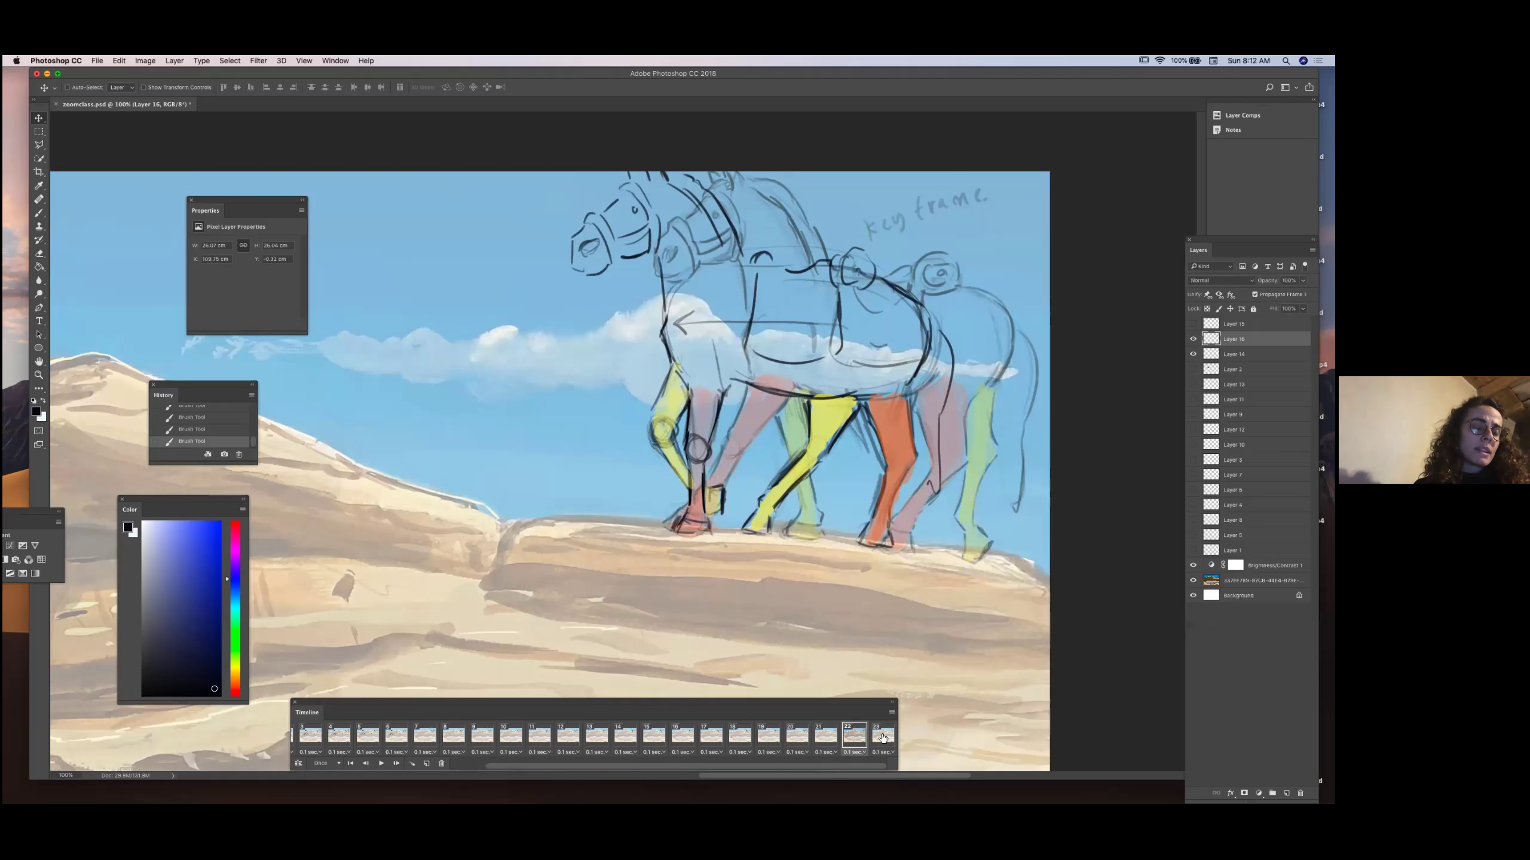
pyautogui.click(880, 737)
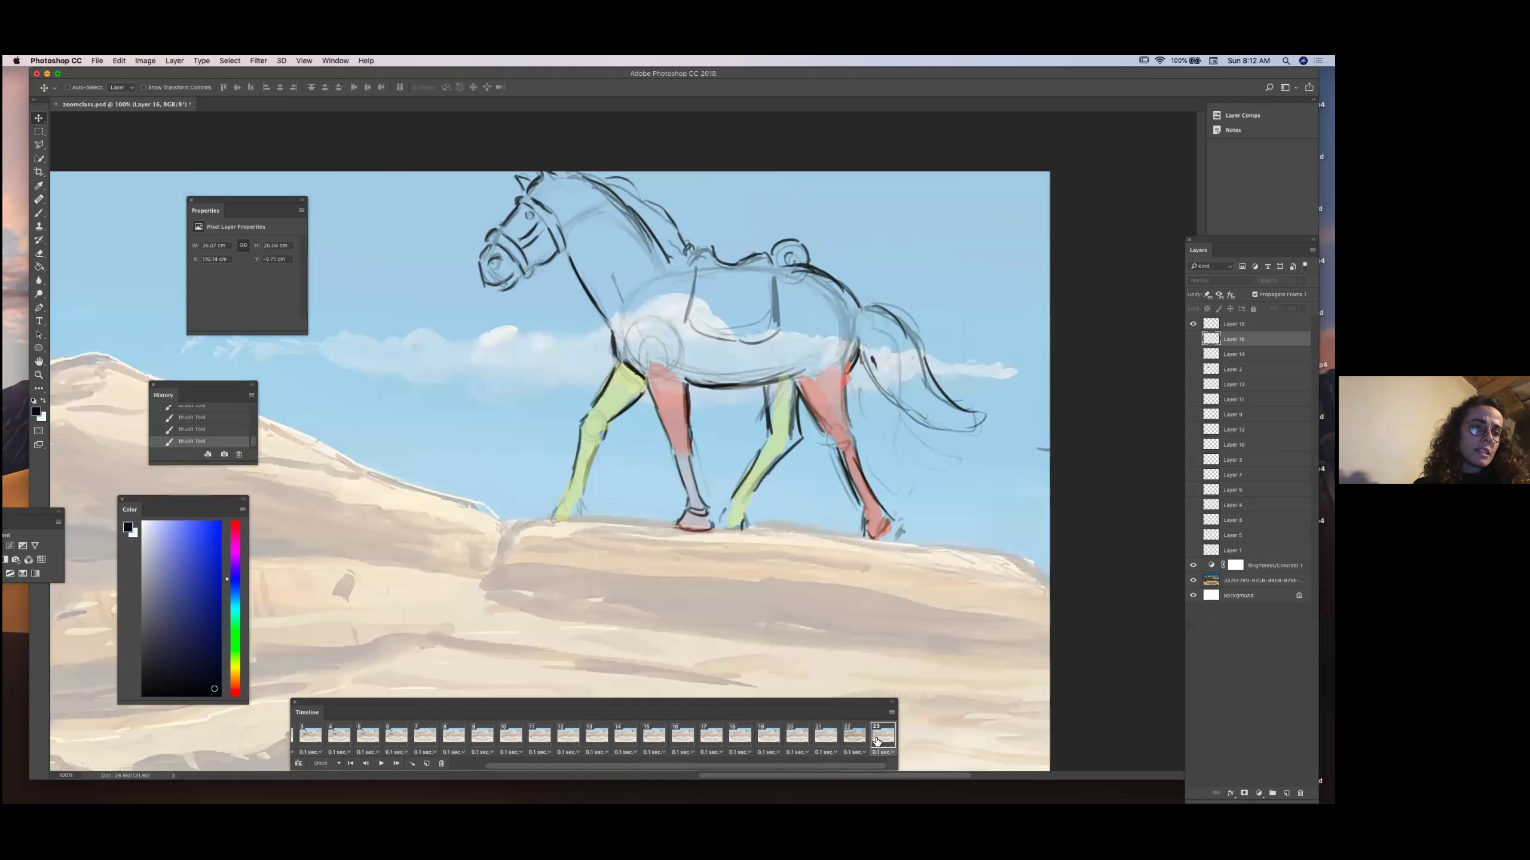
pyautogui.click(853, 736)
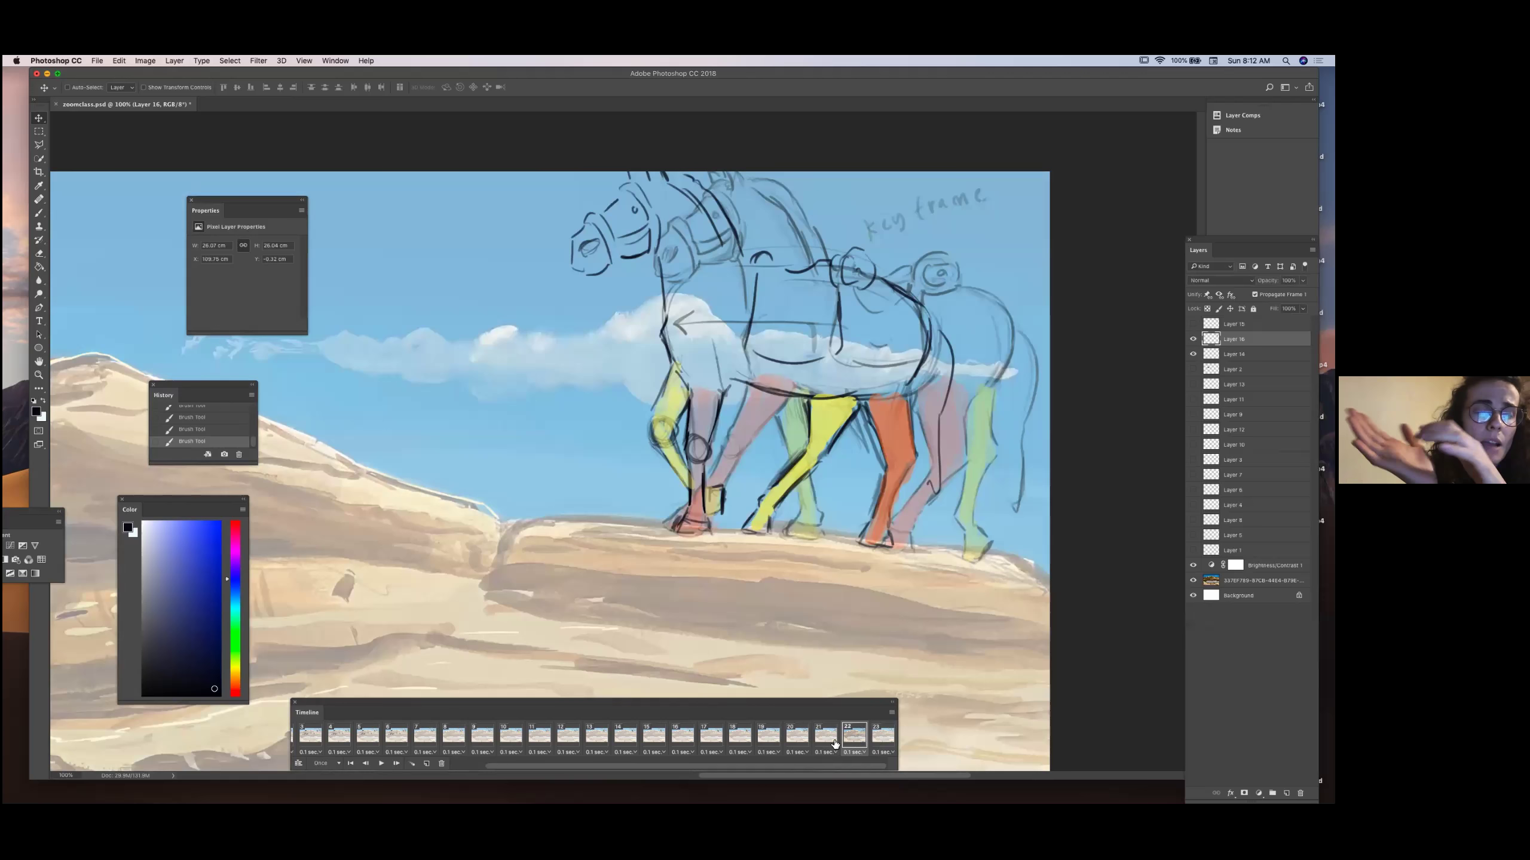
pyautogui.click(835, 737)
pyautogui.click(856, 736)
pyautogui.click(881, 736)
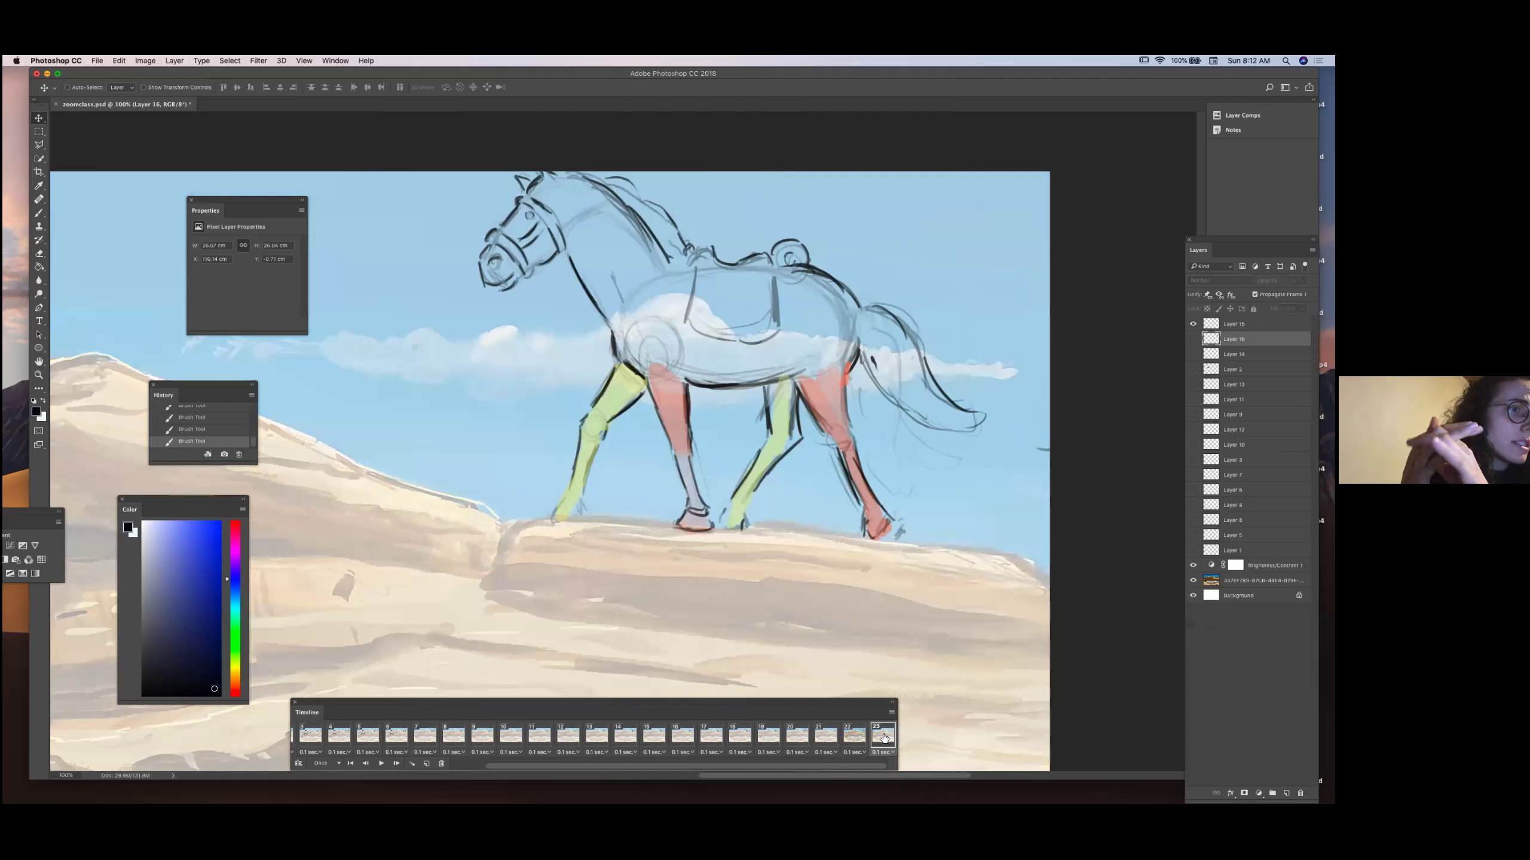
pyautogui.click(854, 736)
pyautogui.click(836, 736)
pyautogui.click(855, 738)
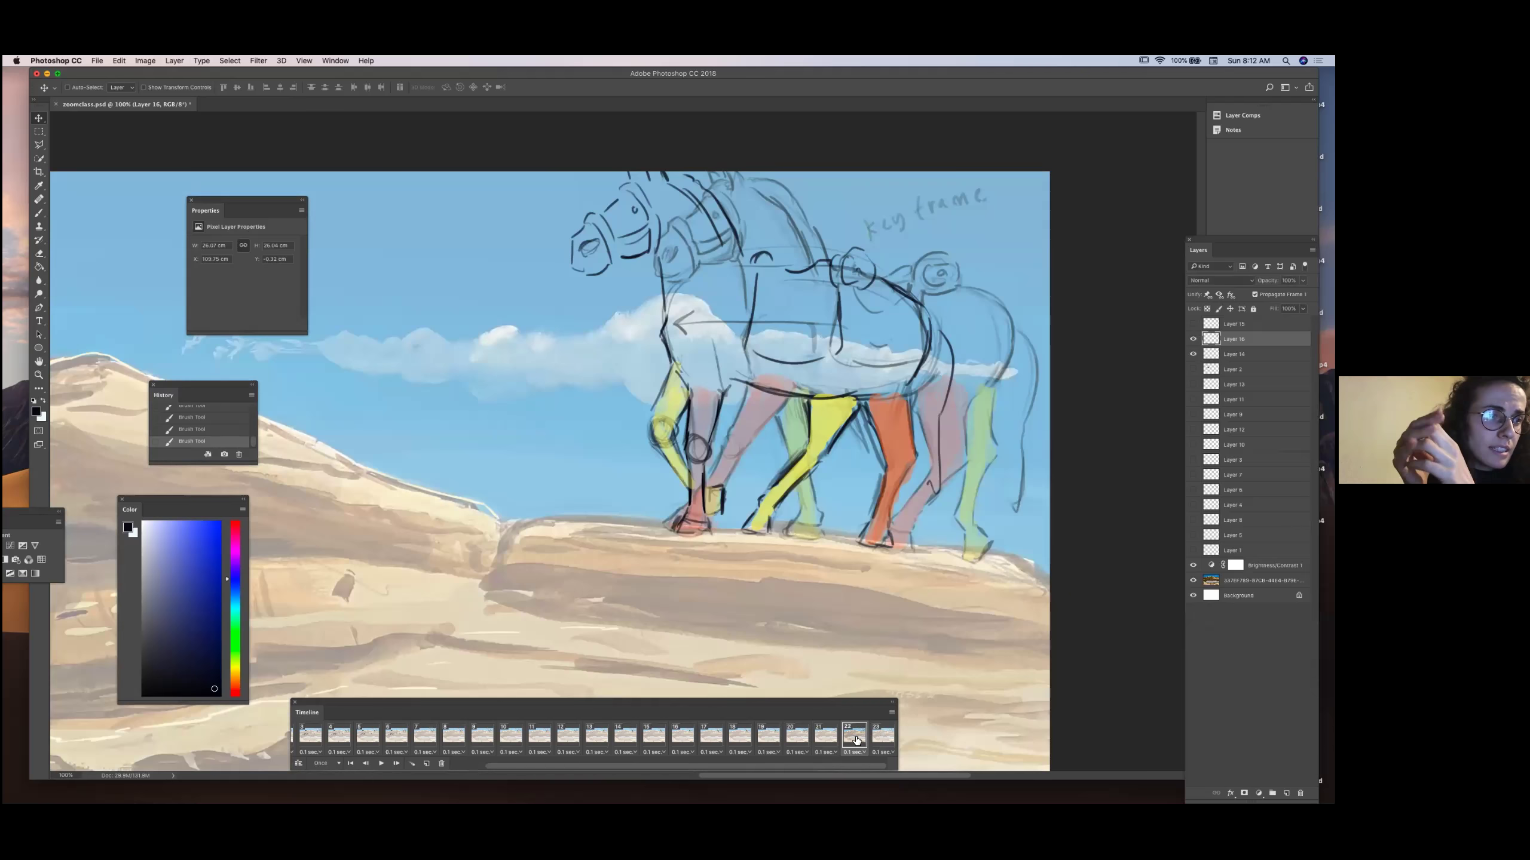
pyautogui.click(832, 736)
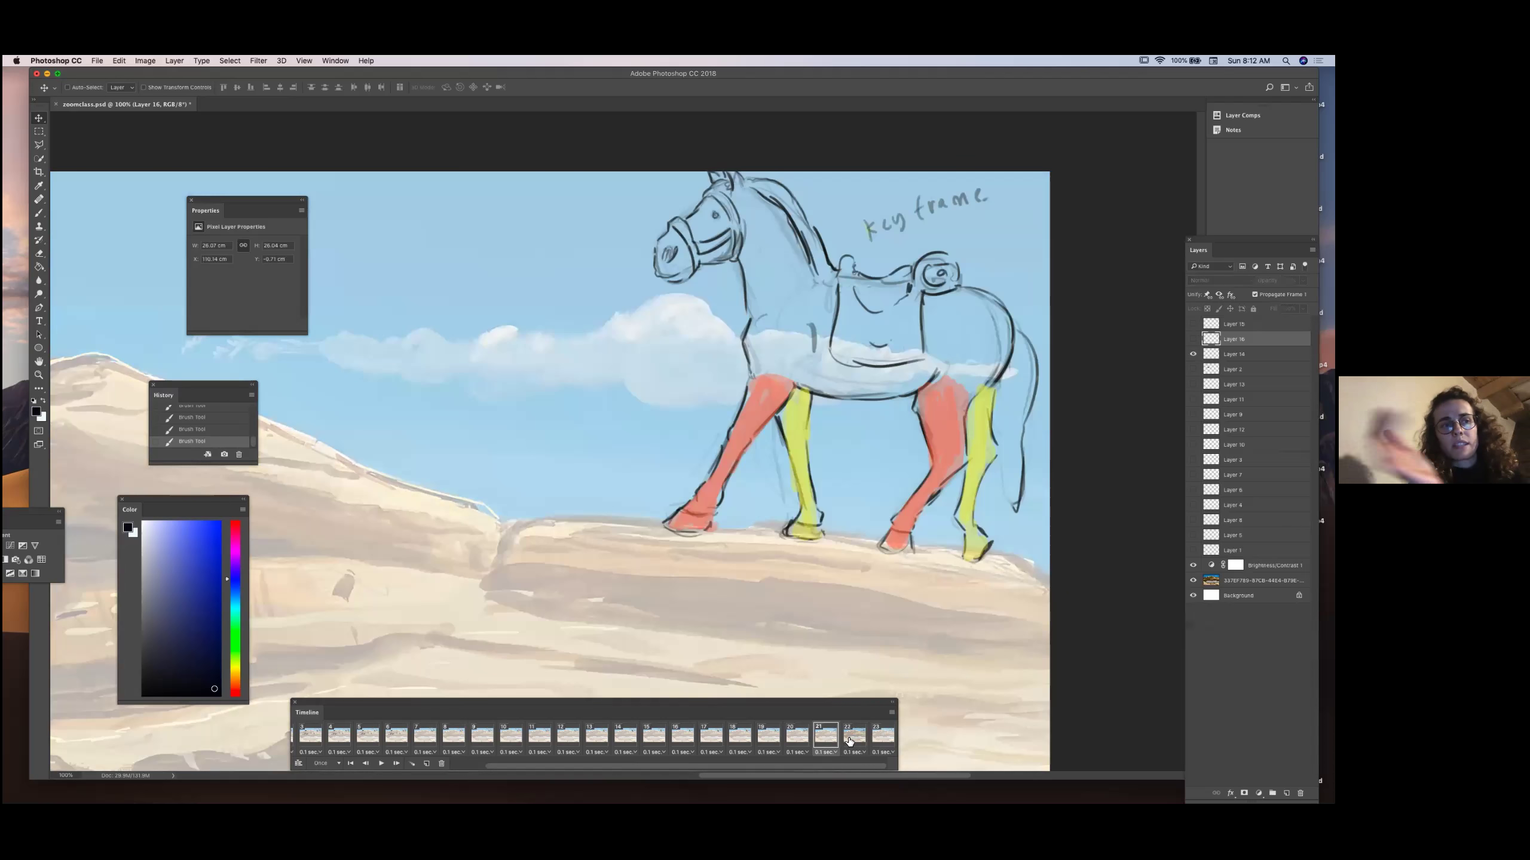
# Duplicate frame 21, show Layer 16 together with Layer 14 in the copy, and lower the opacity of both layers.
pyautogui.click(427, 764)
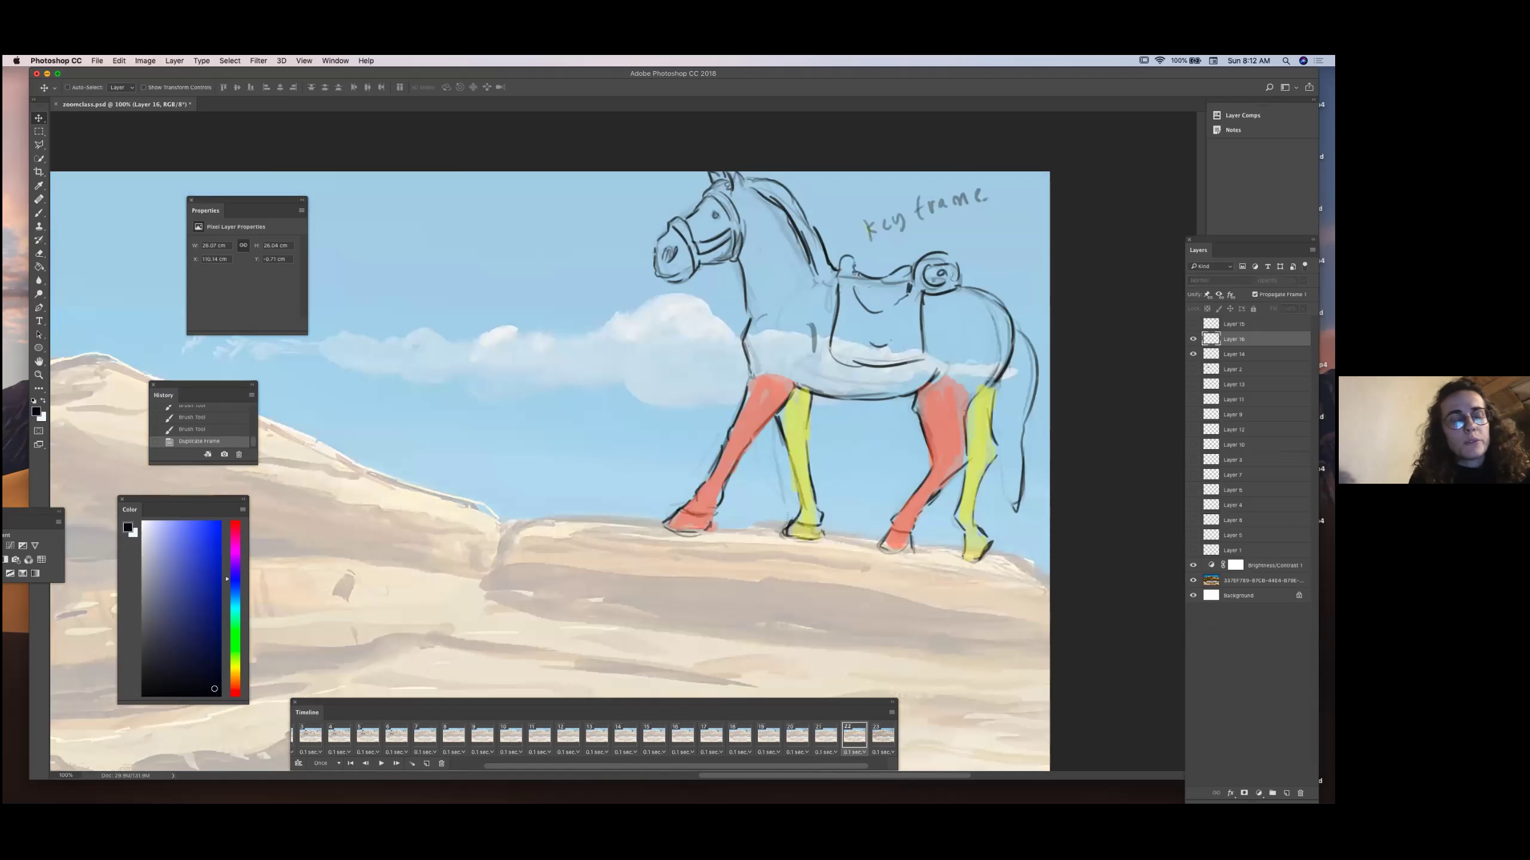
pyautogui.click(1302, 281)
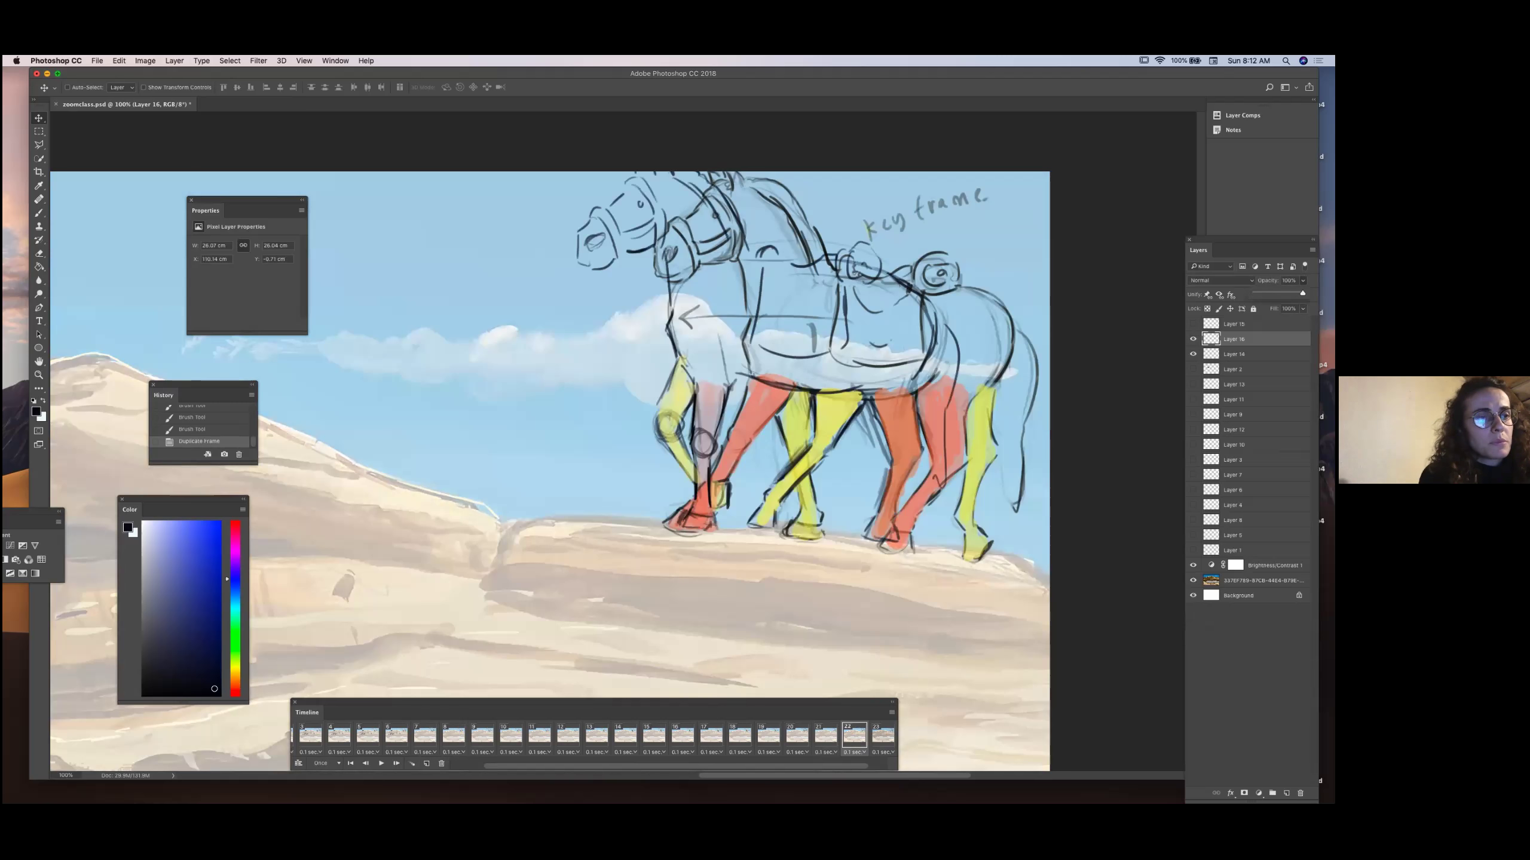
pyautogui.moveTo(1290, 293); pyautogui.dragTo(1268, 294)
pyautogui.click(1255, 354)
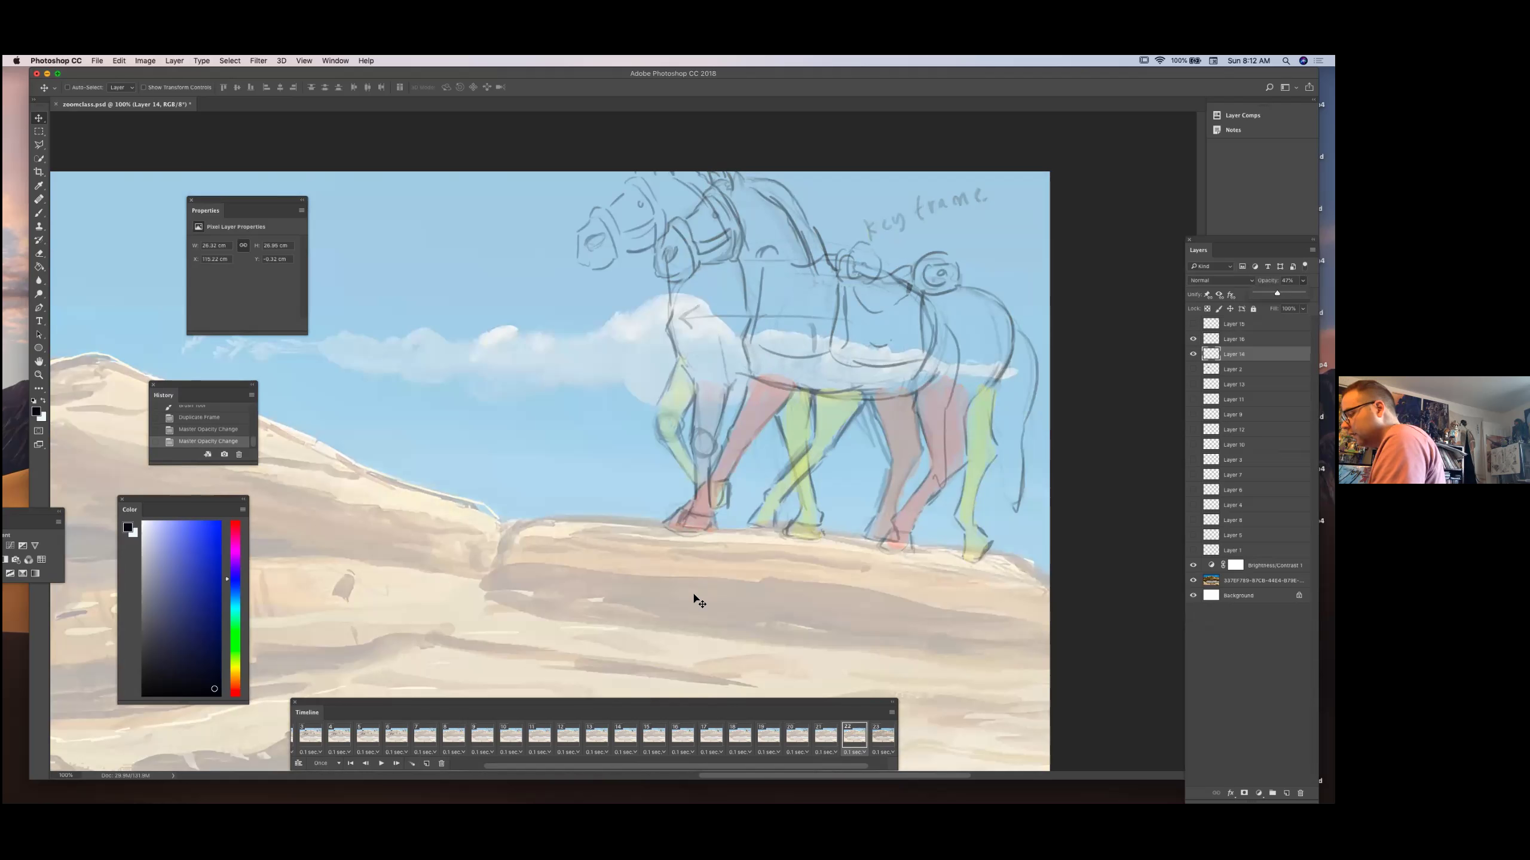
# Add a new layer above Layer 14 and sketch the horse's in-between front leg on it with the Brush tool.
pyautogui.click(174, 61)
pyautogui.moveTo(188, 74)
pyautogui.click(300, 76)
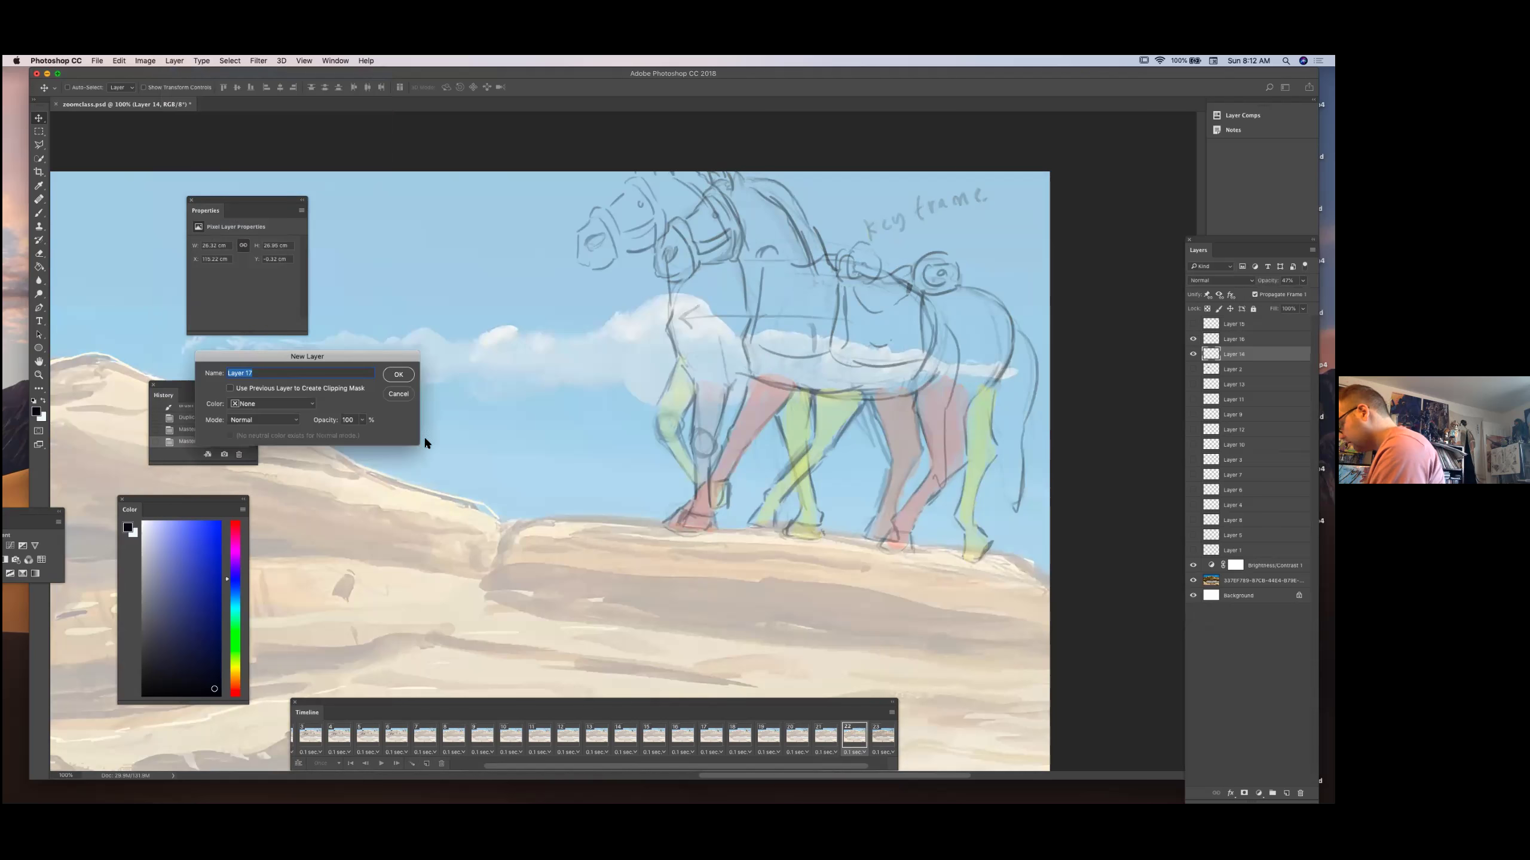
pyautogui.press('Return')
pyautogui.press('b')
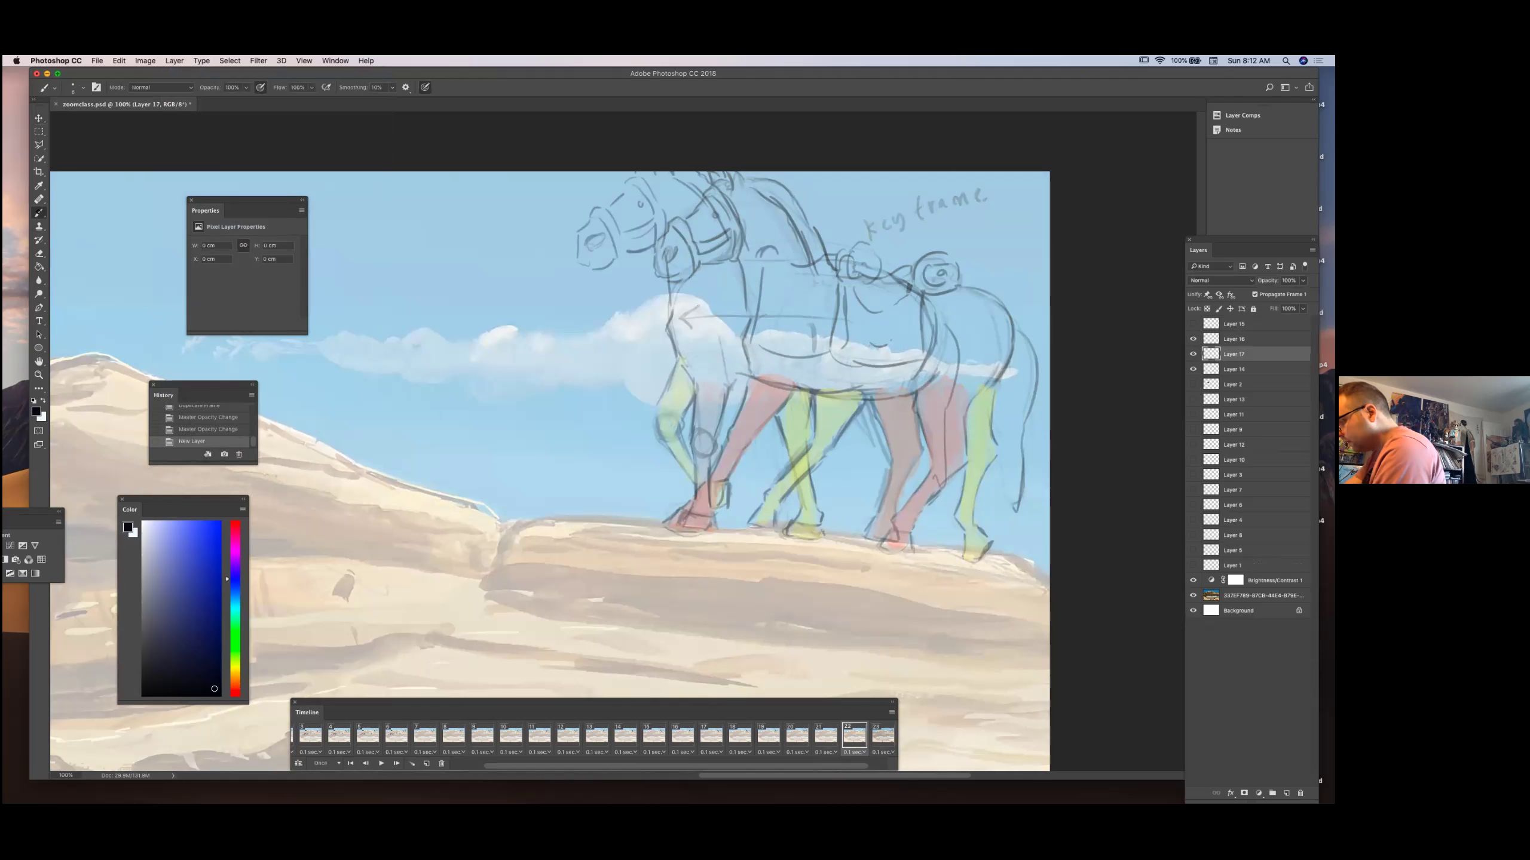
pyautogui.moveTo(713, 403)
pyautogui.mouseDown()
pyautogui.moveTo(748, 386)
pyautogui.moveTo(712, 387)
pyautogui.moveTo(723, 444)
pyautogui.moveTo(702, 464)
pyautogui.moveTo(717, 467)
pyautogui.moveTo(712, 502)
pyautogui.moveTo(678, 522)
pyautogui.mouseUp()
pyautogui.moveTo(680, 522); pyautogui.dragTo(713, 523)
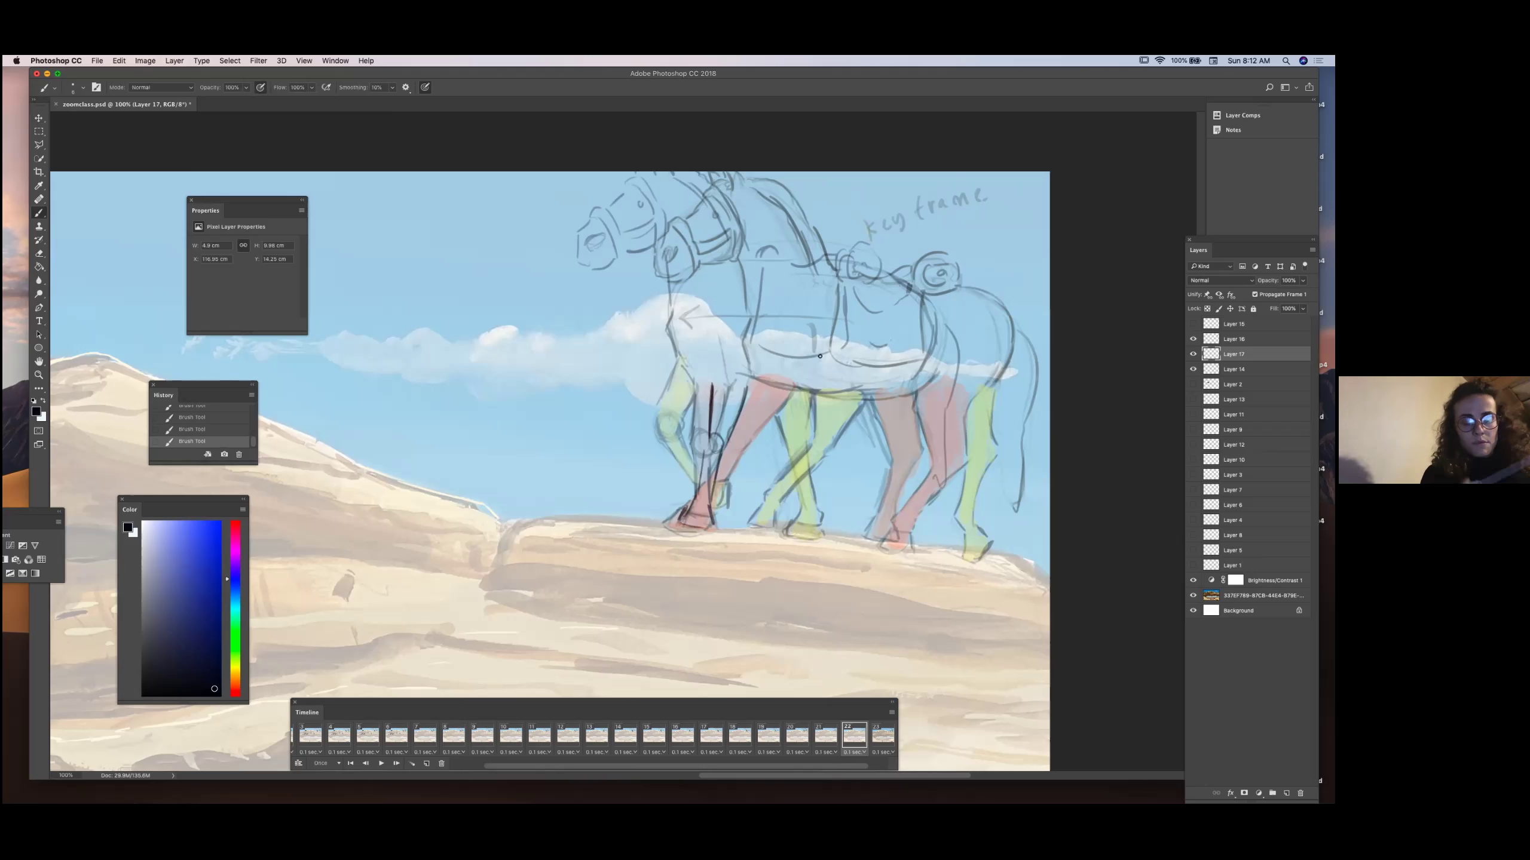
# Hide the new leg sketch, Layer 17, in frames 22 and 21 while checking the neighbouring frames.
pyautogui.click(1193, 353)
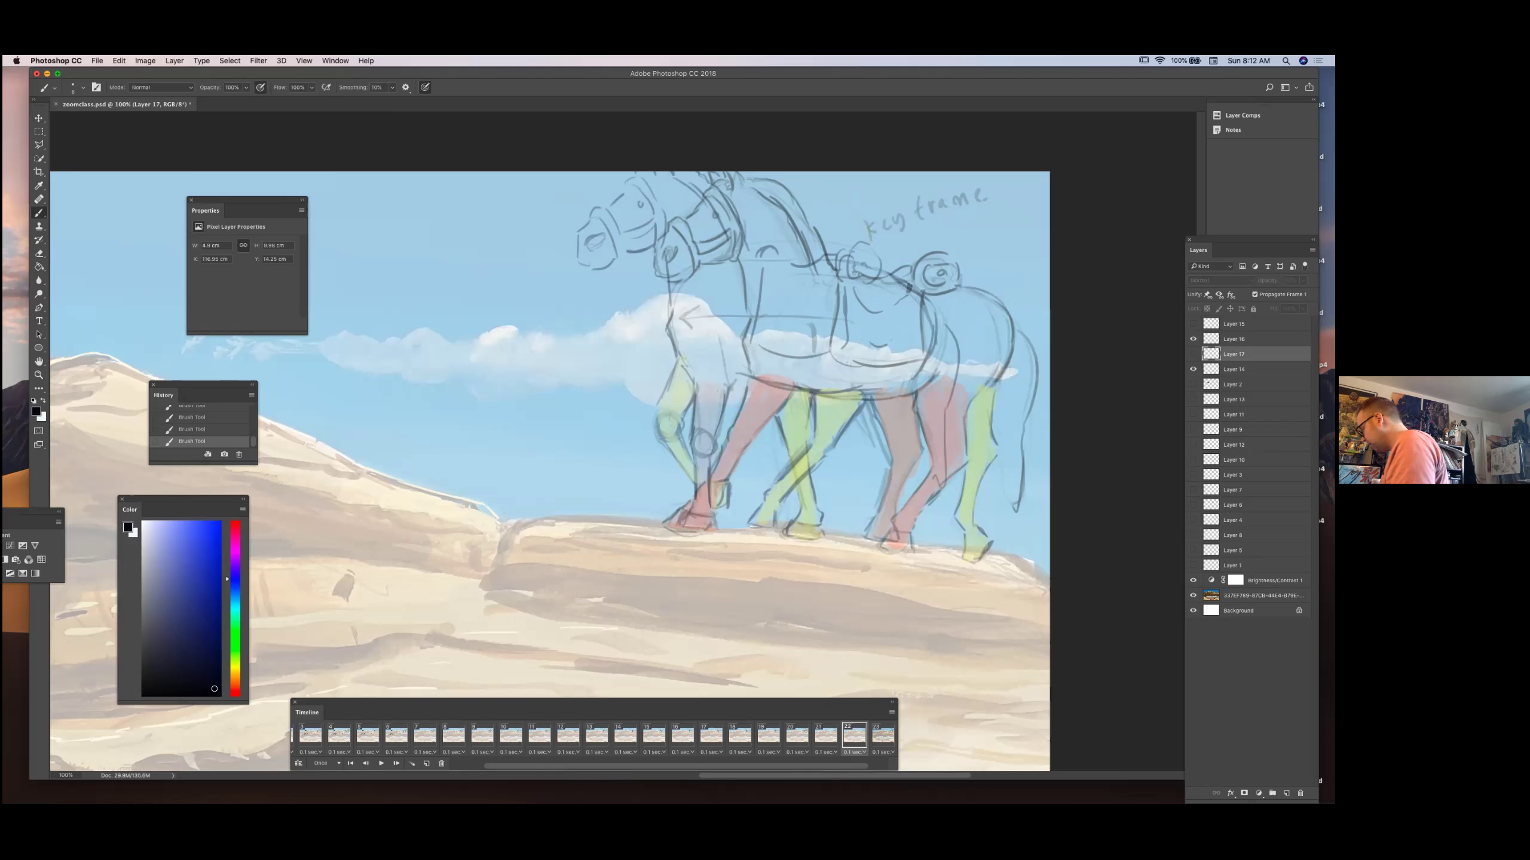
pyautogui.click(827, 740)
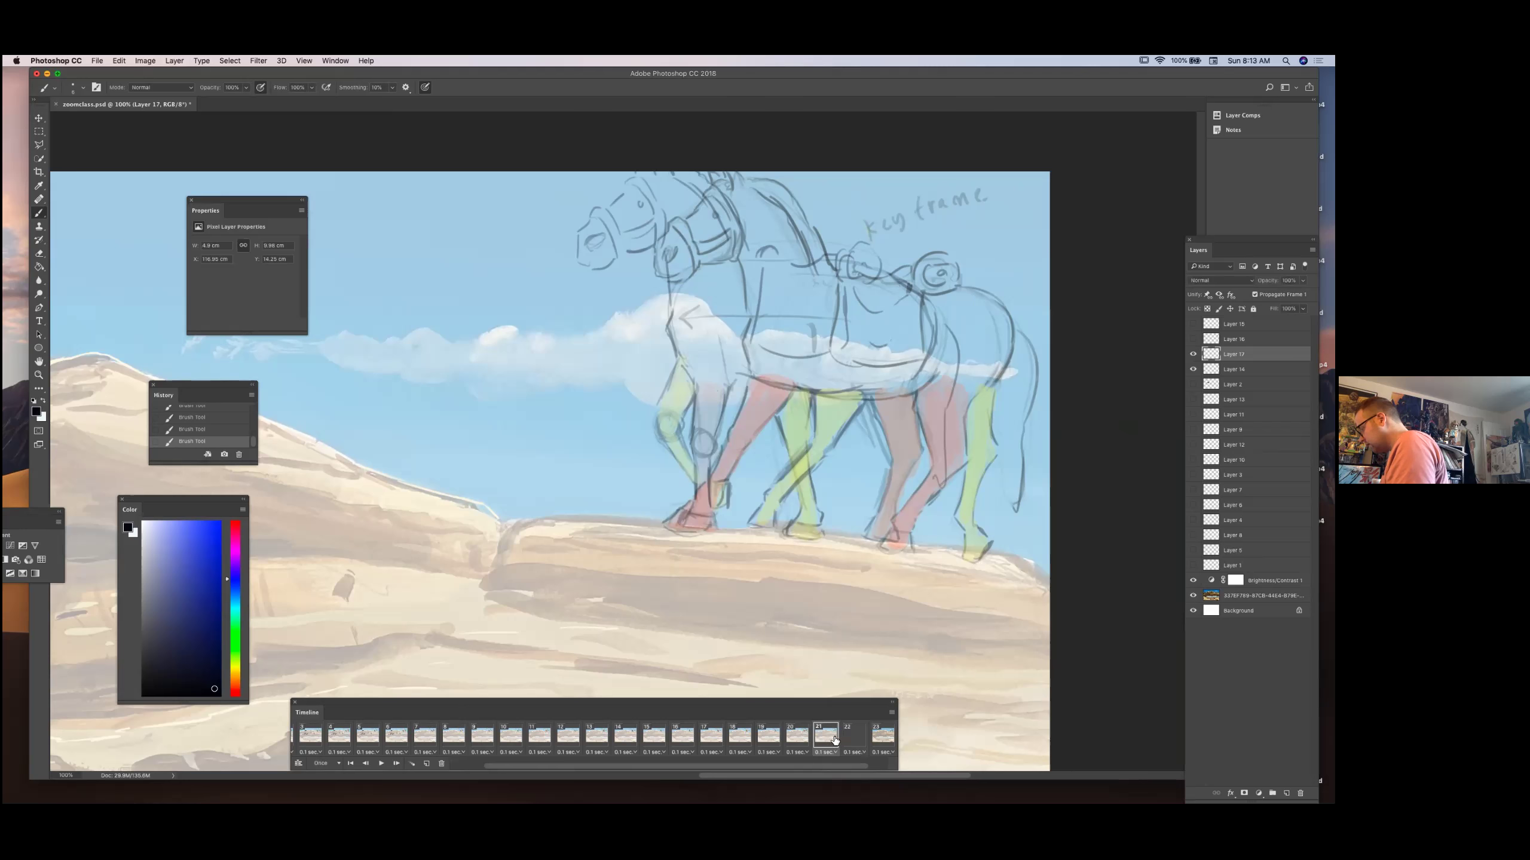
pyautogui.click(805, 737)
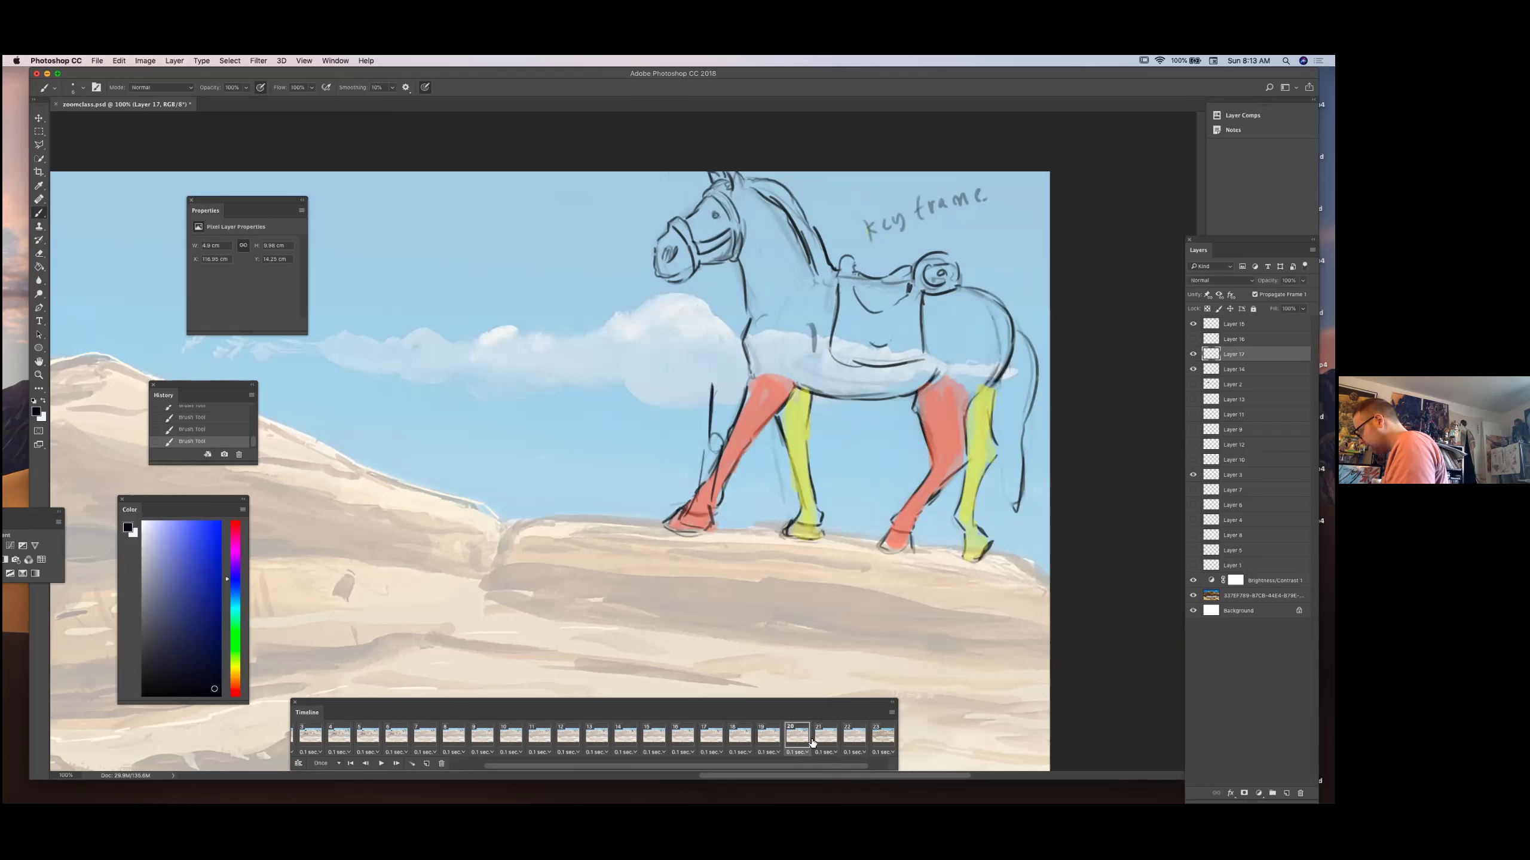
pyautogui.click(828, 739)
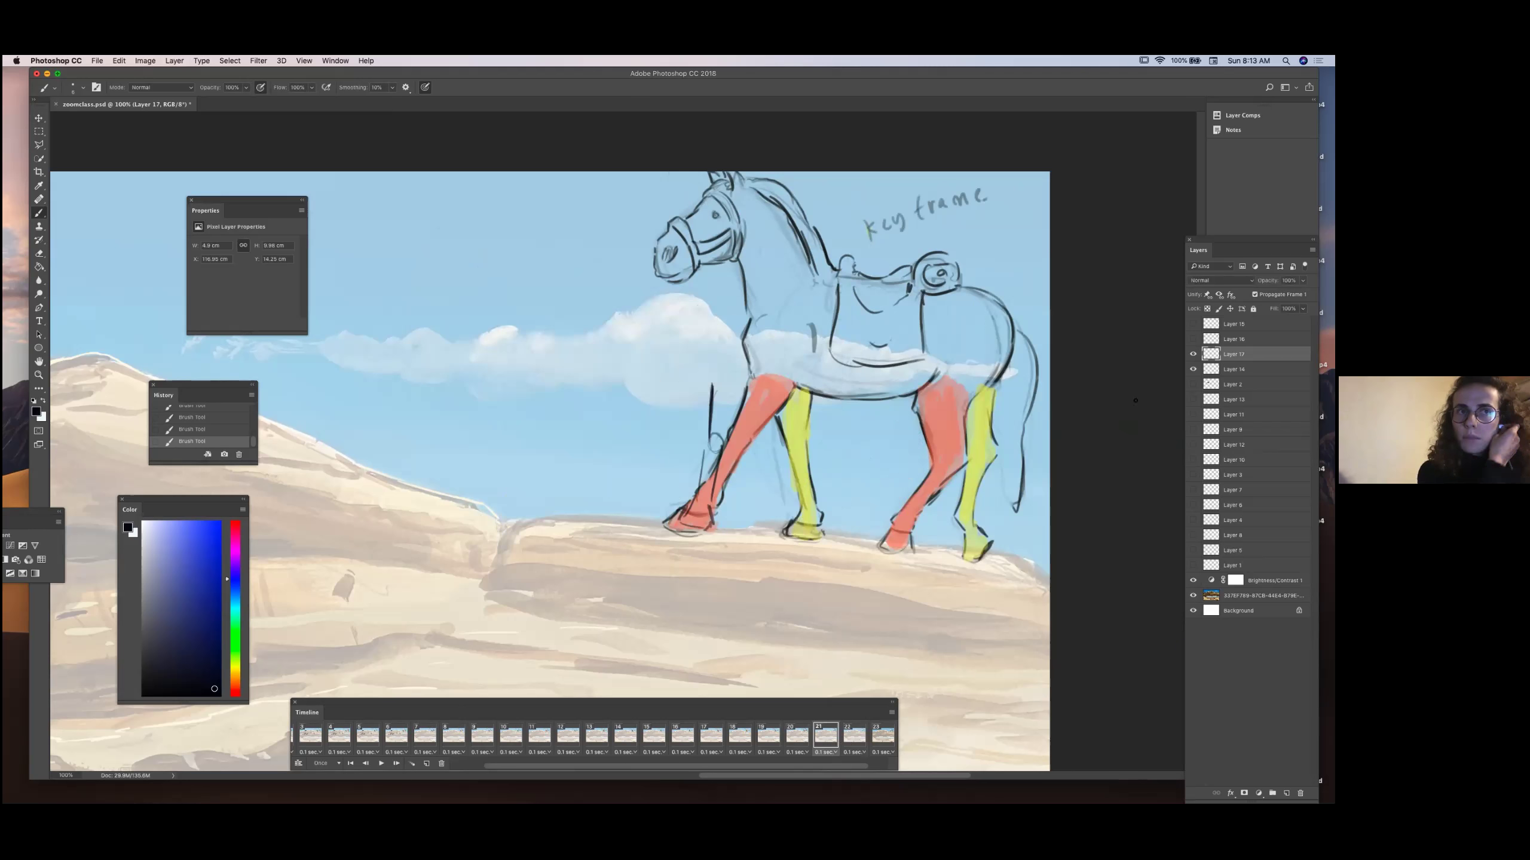
pyautogui.click(855, 740)
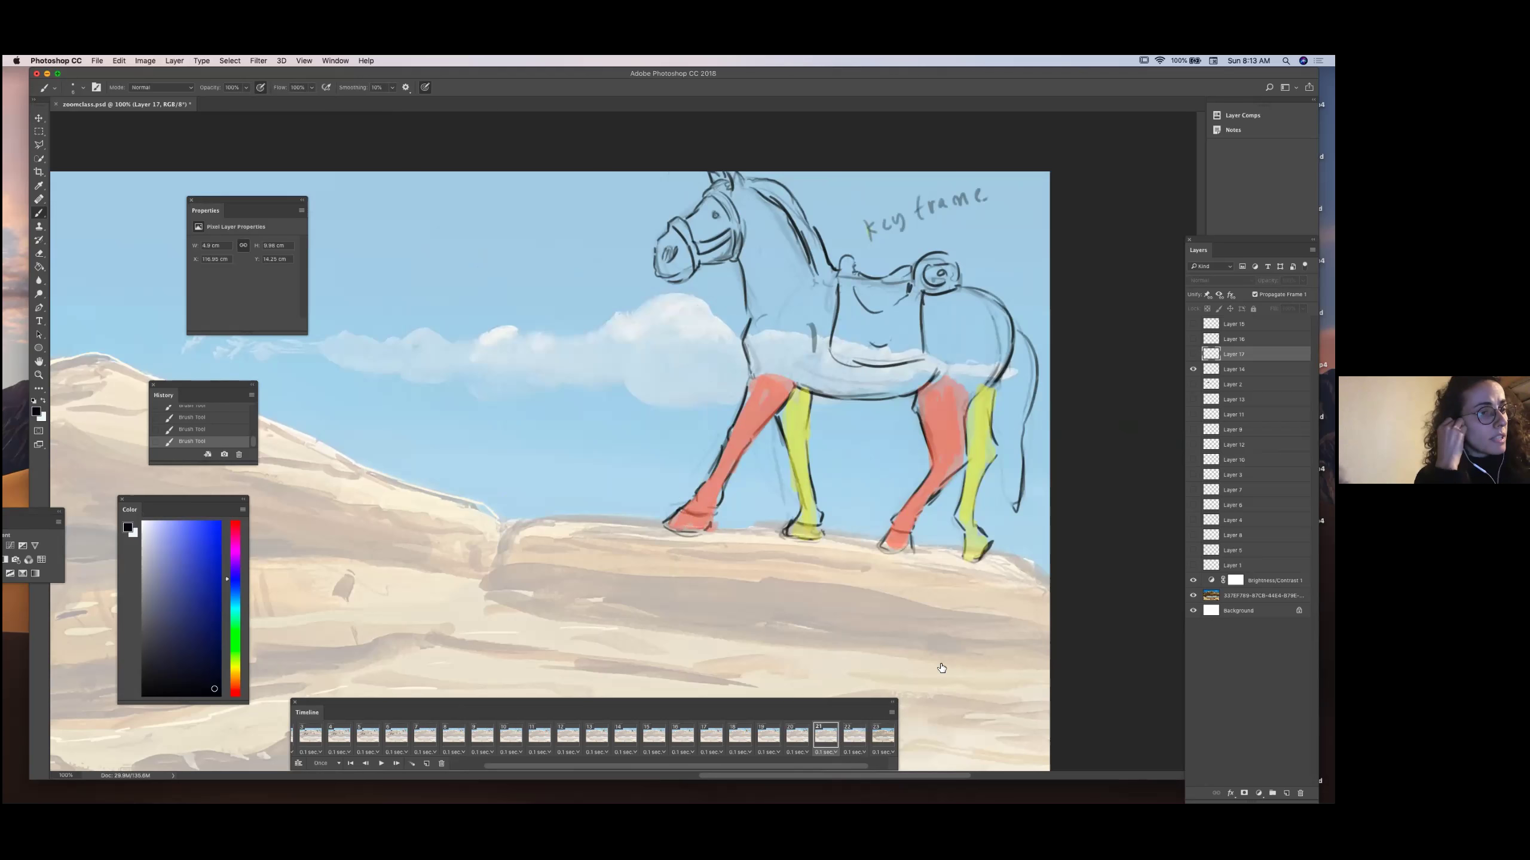
# Raise Layer 16 in frame 22 and Layer 15 in frame 23 to full opacity.
pyautogui.click(1249, 339)
pyautogui.click(1303, 280)
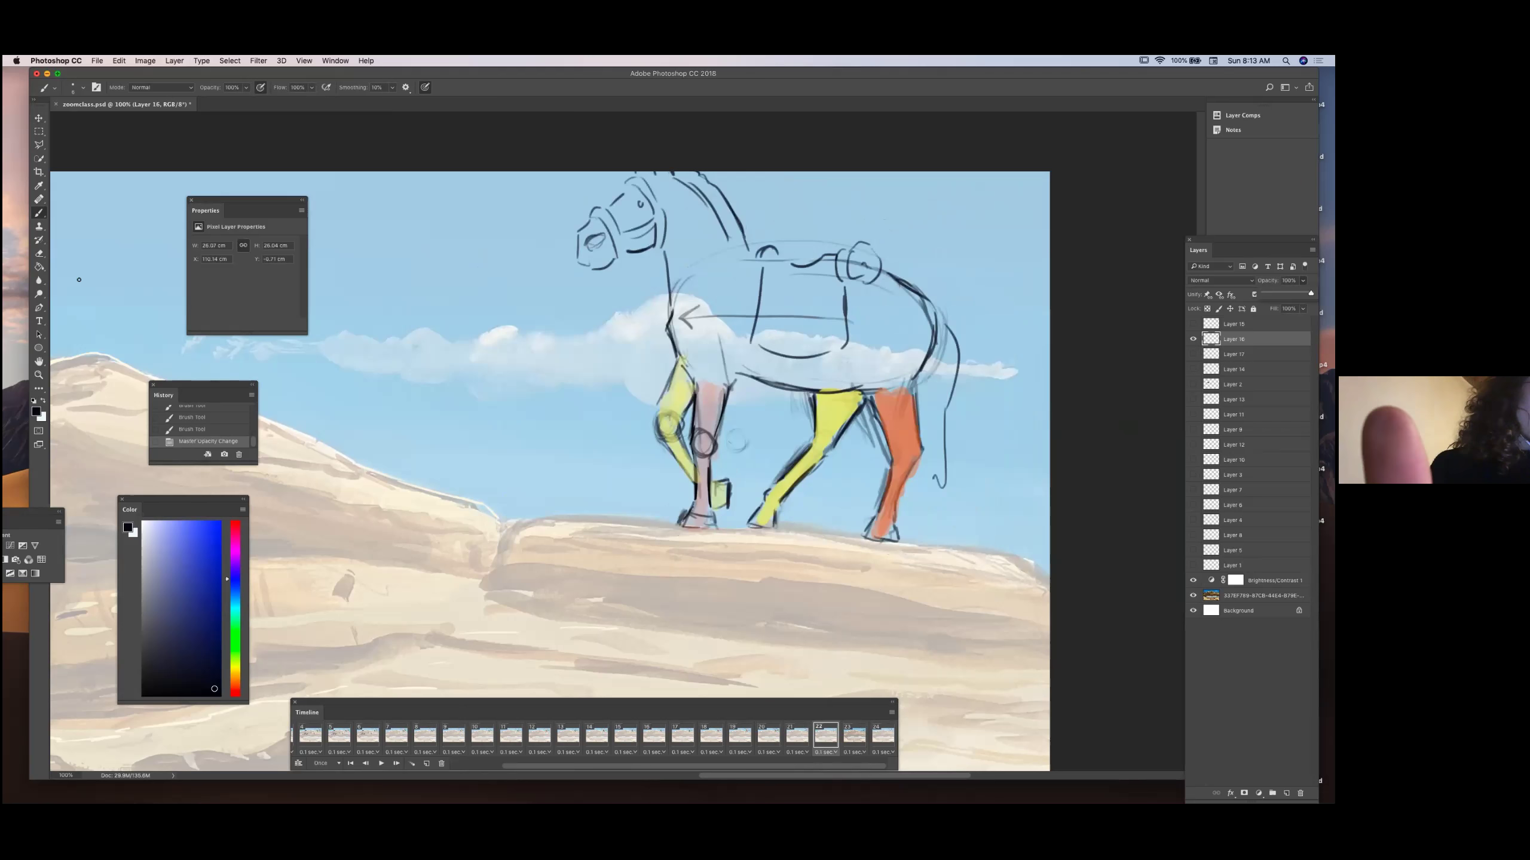
pyautogui.click(855, 735)
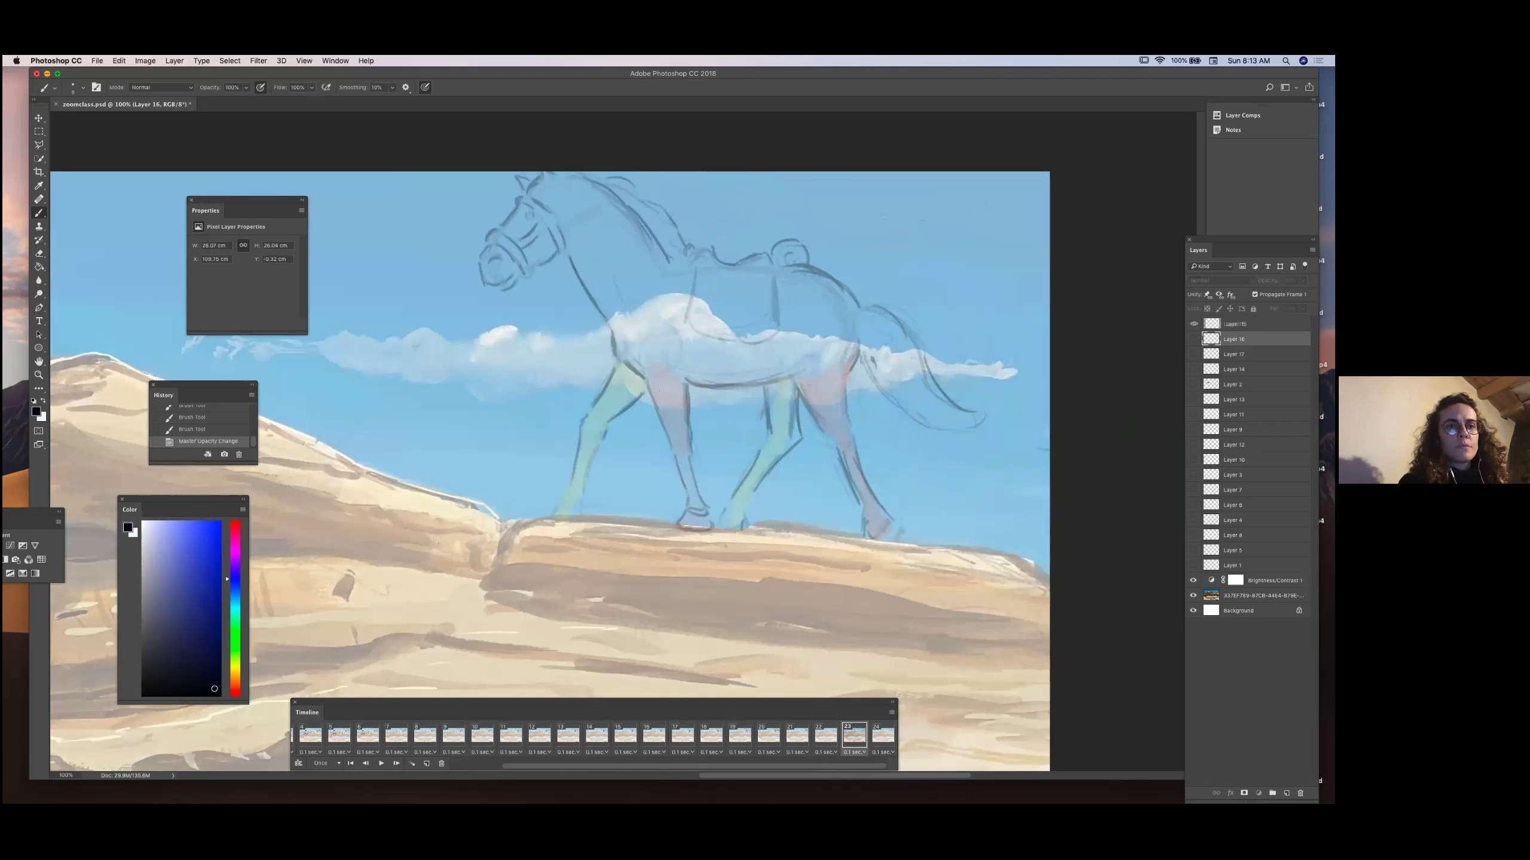
pyautogui.click(1233, 324)
pyautogui.click(1302, 280)
pyautogui.moveTo(1279, 294); pyautogui.dragTo(1311, 294)
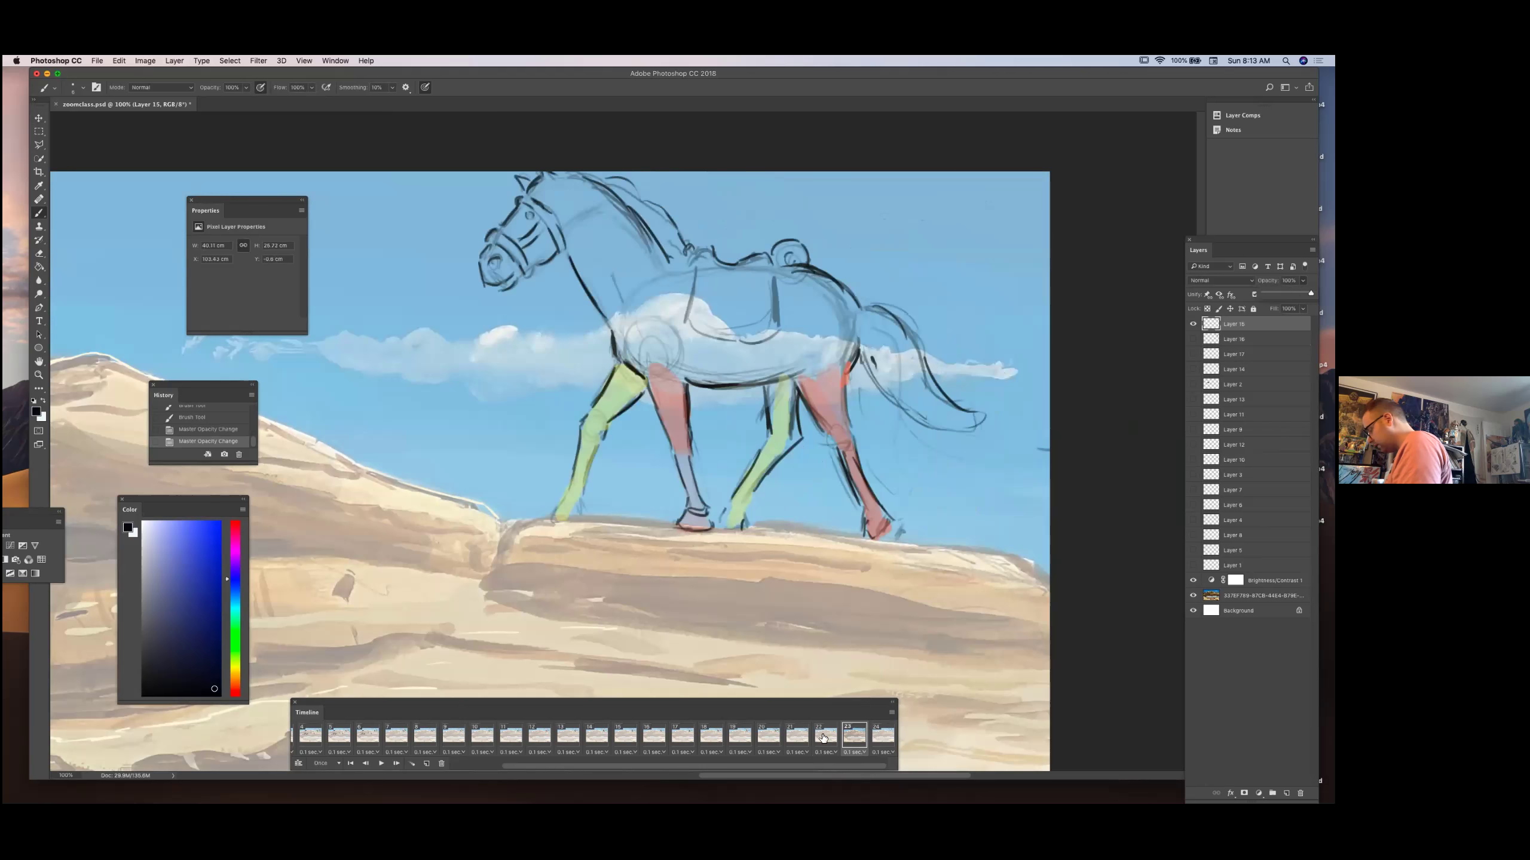
# Handwrite "key" above the horse's saddle on Layer 16 in frame 22 with the Brush tool.
pyautogui.click(824, 736)
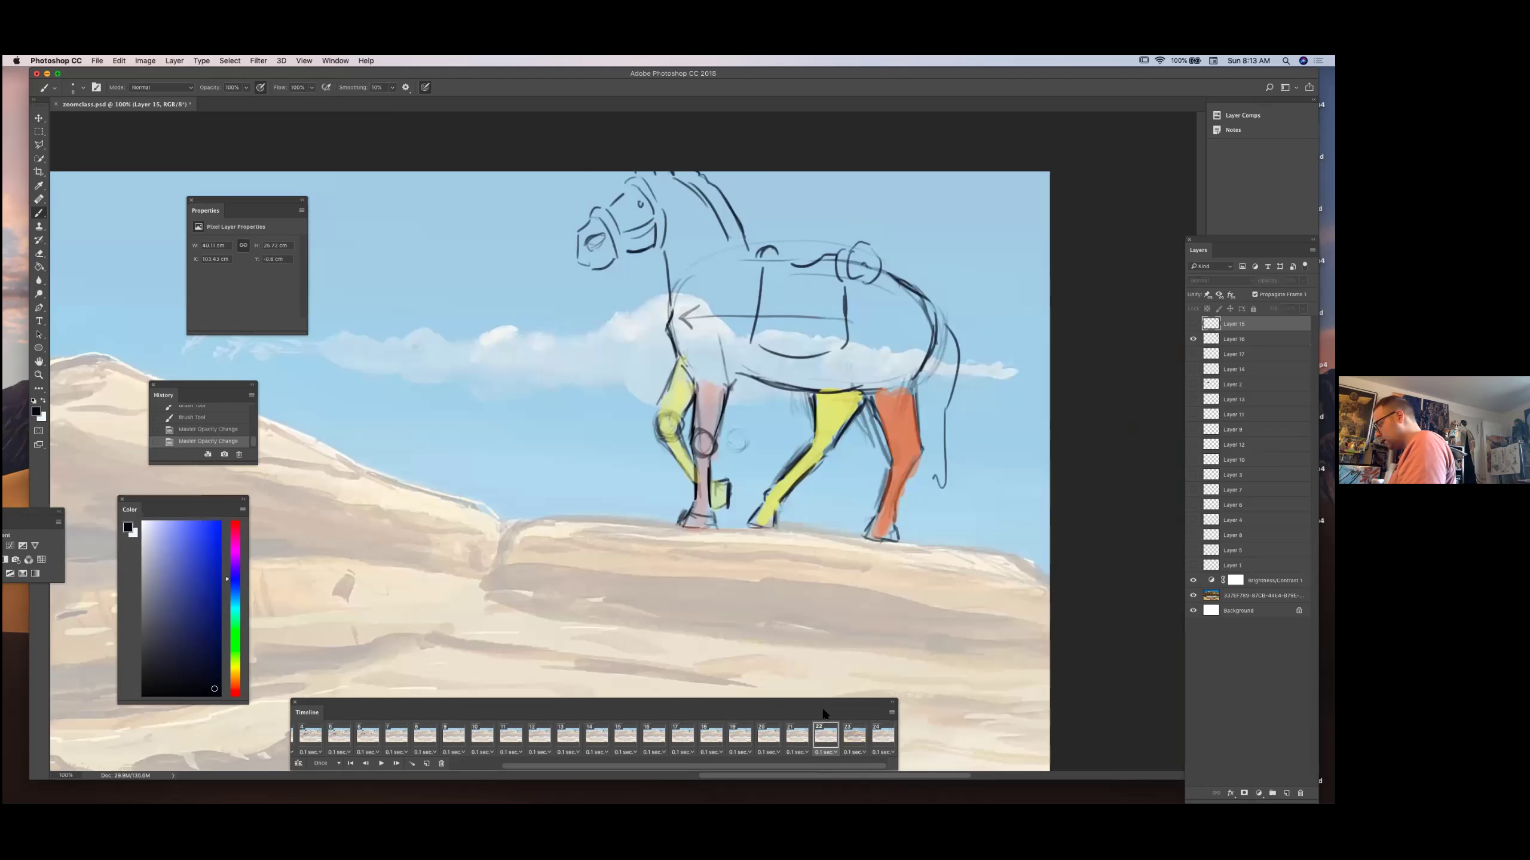
pyautogui.click(850, 217)
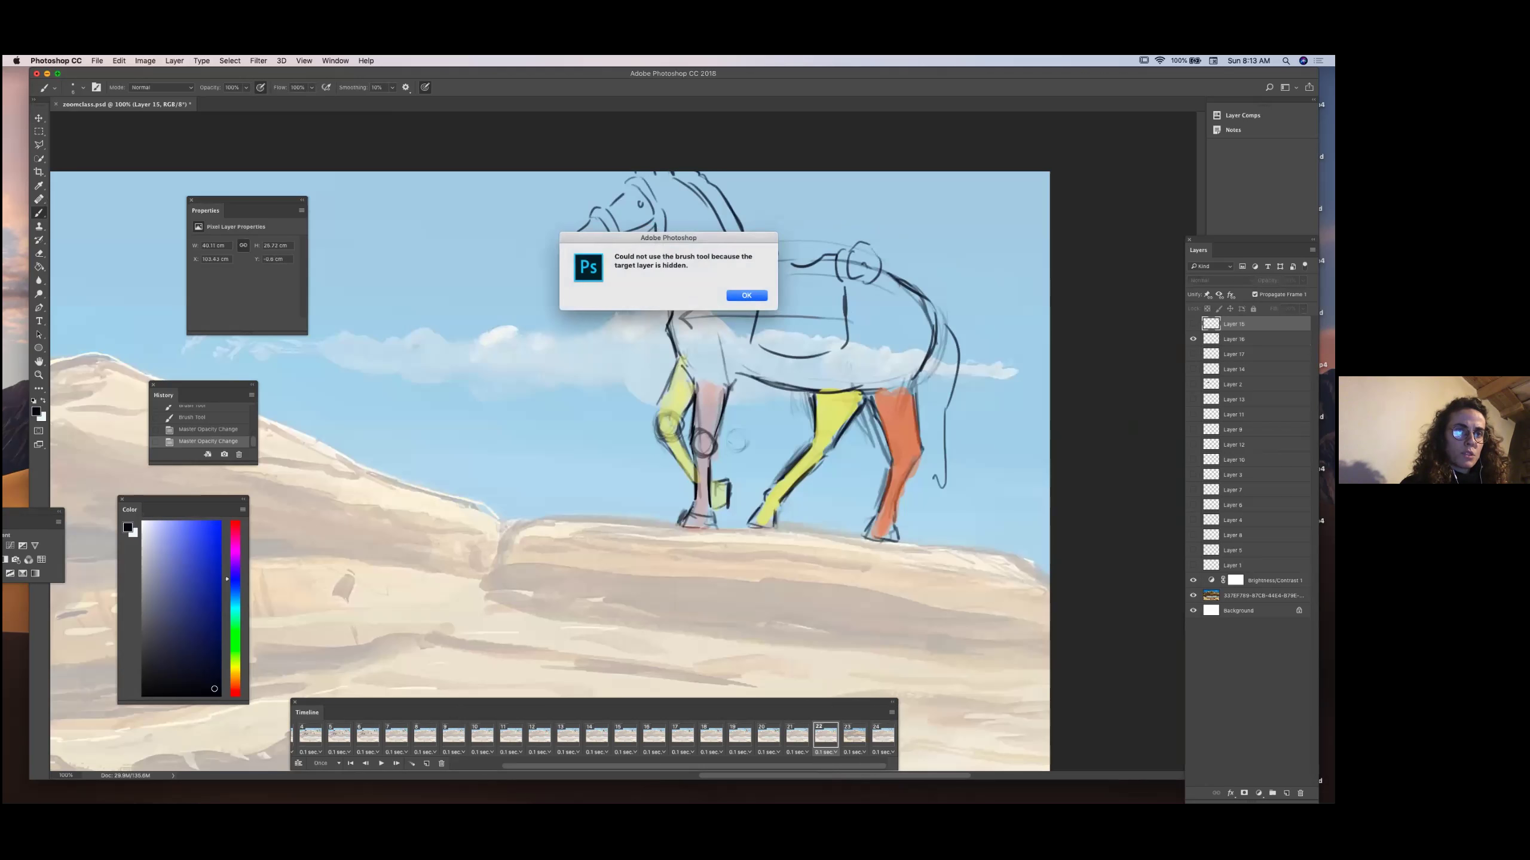
pyautogui.press('Return')
pyautogui.hotkey('alt', '[')
pyautogui.moveTo(835, 212); pyautogui.dragTo(842, 229)
pyautogui.moveTo(848, 224); pyautogui.dragTo(873, 224)
# Handwrite "key" above the horse's saddle on Layer 15 in frame 23 with the Brush tool.
pyautogui.click(802, 734)
pyautogui.click(823, 735)
pyautogui.click(851, 735)
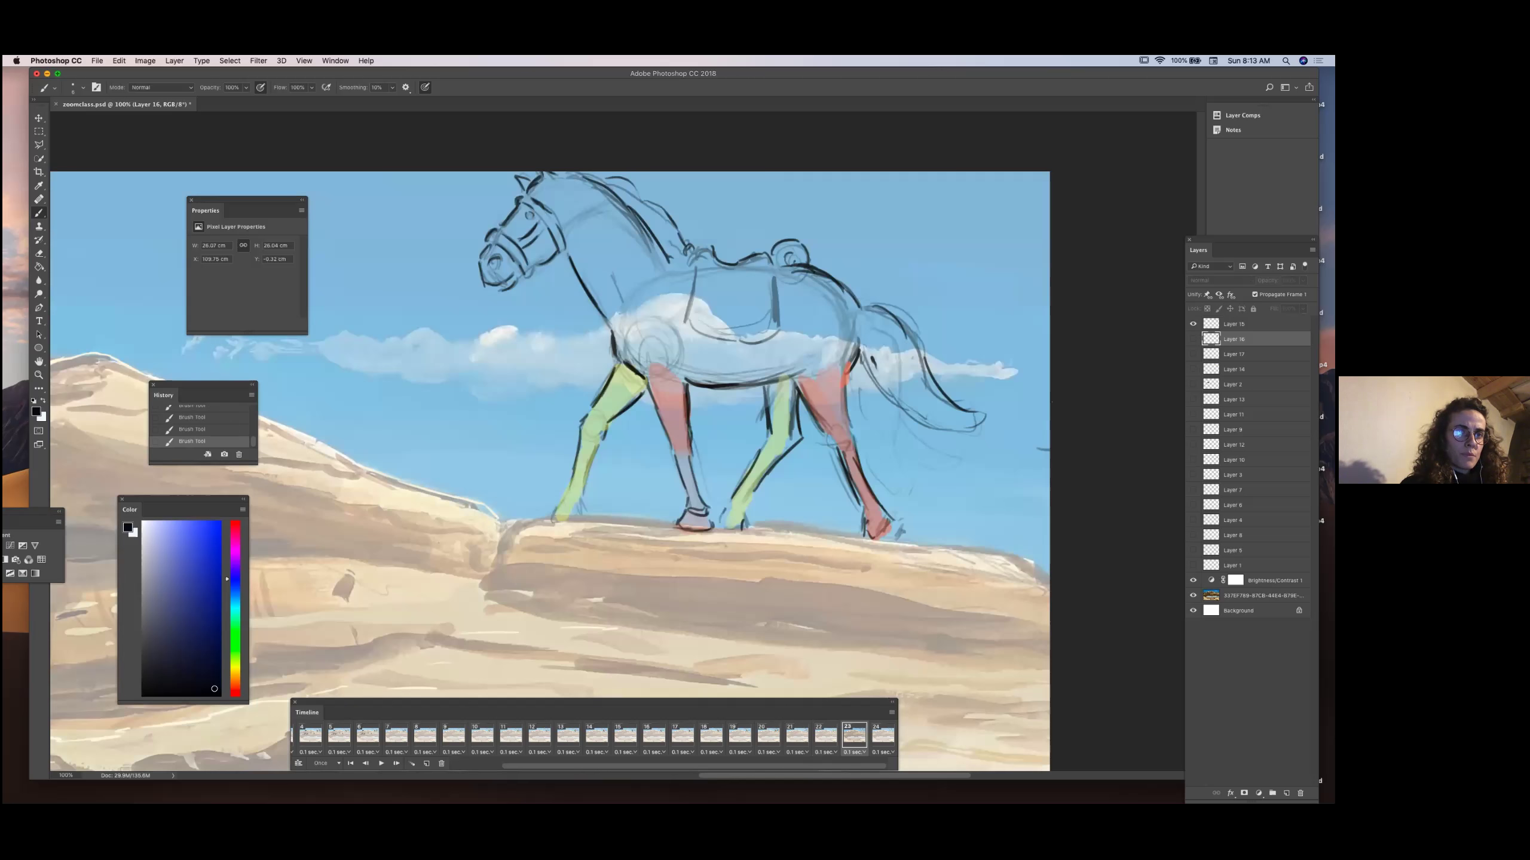
pyautogui.hotkey('alt', ']')
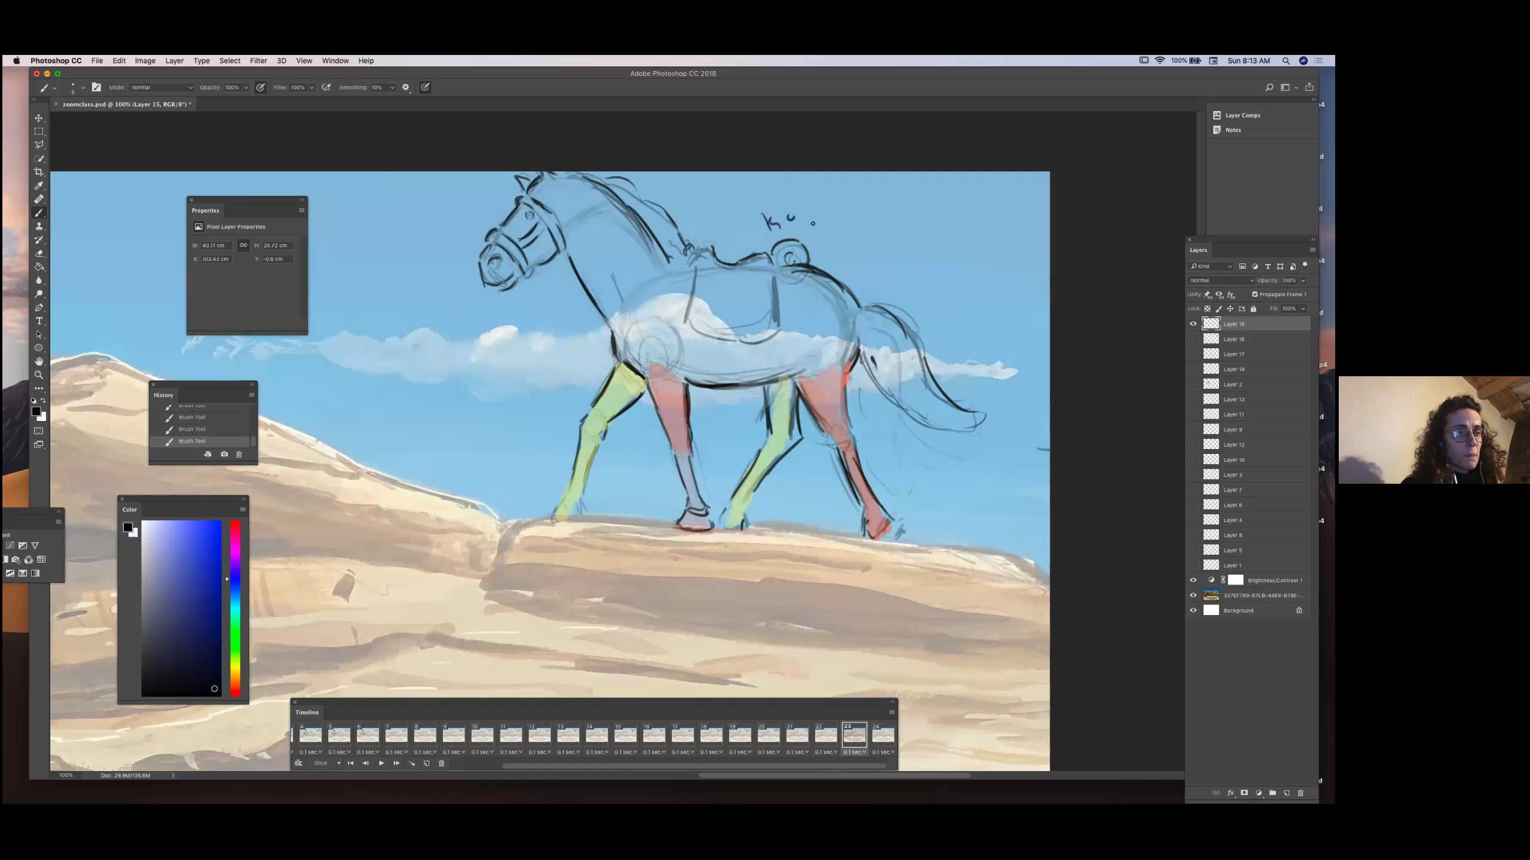
# Examine the sequence of key poses by stepping through frames 21 to 24.
pyautogui.click(824, 734)
pyautogui.click(802, 730)
pyautogui.click(821, 745)
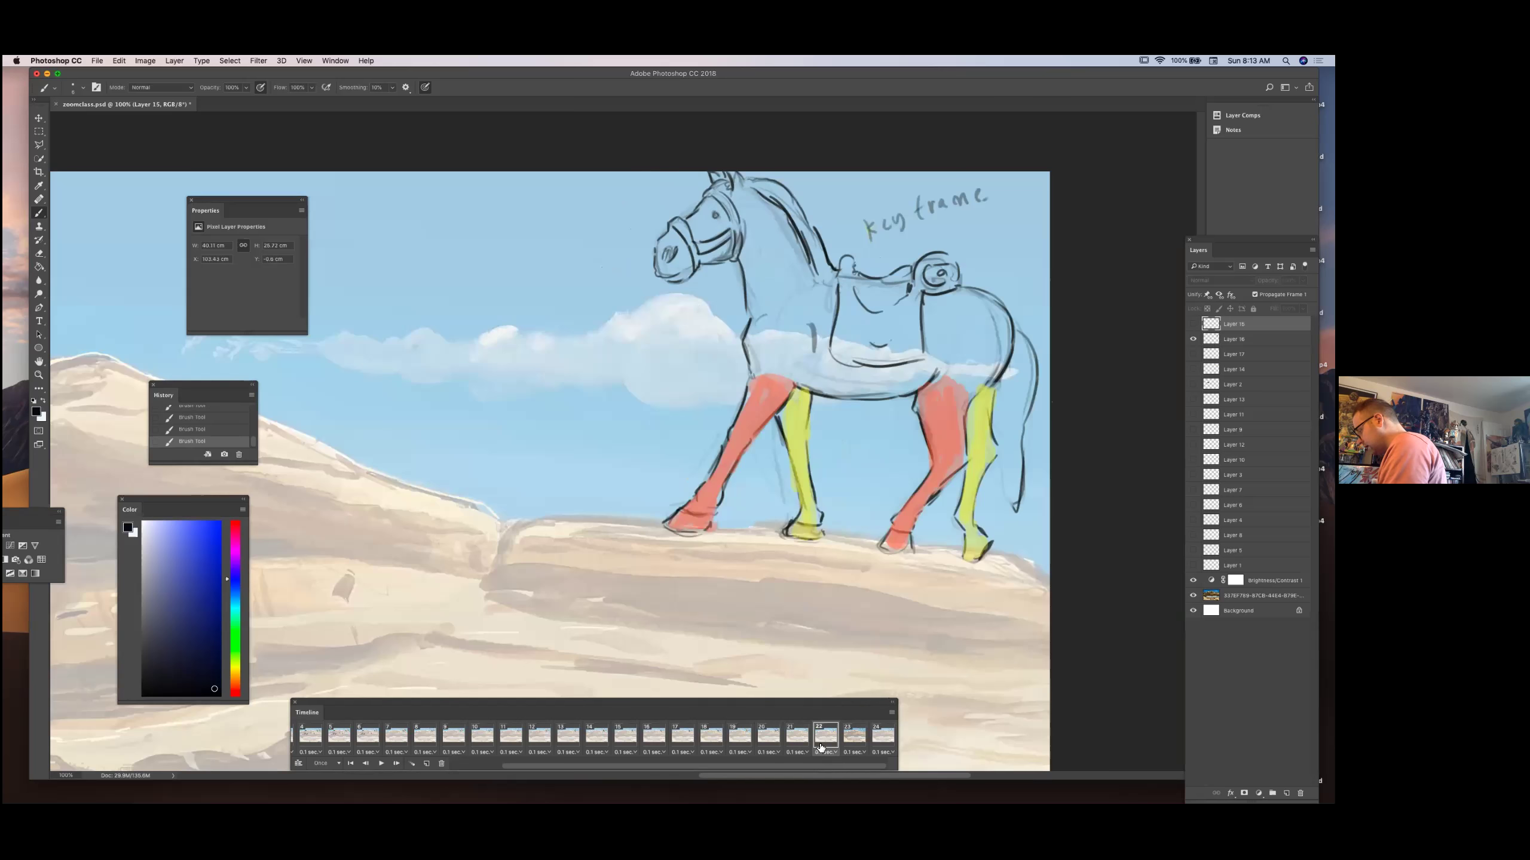
pyautogui.click(854, 735)
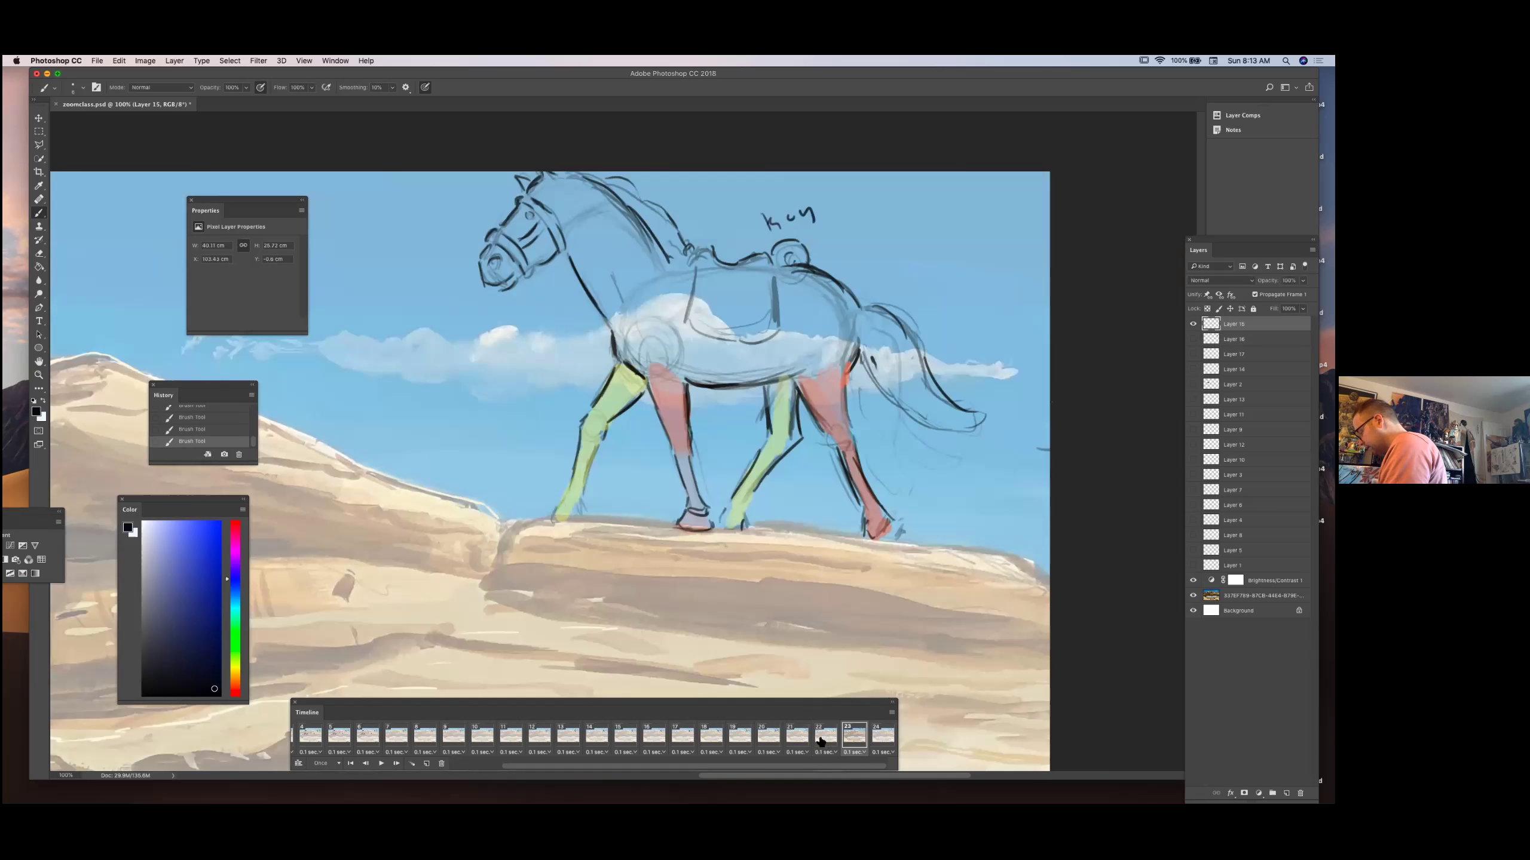
pyautogui.click(794, 733)
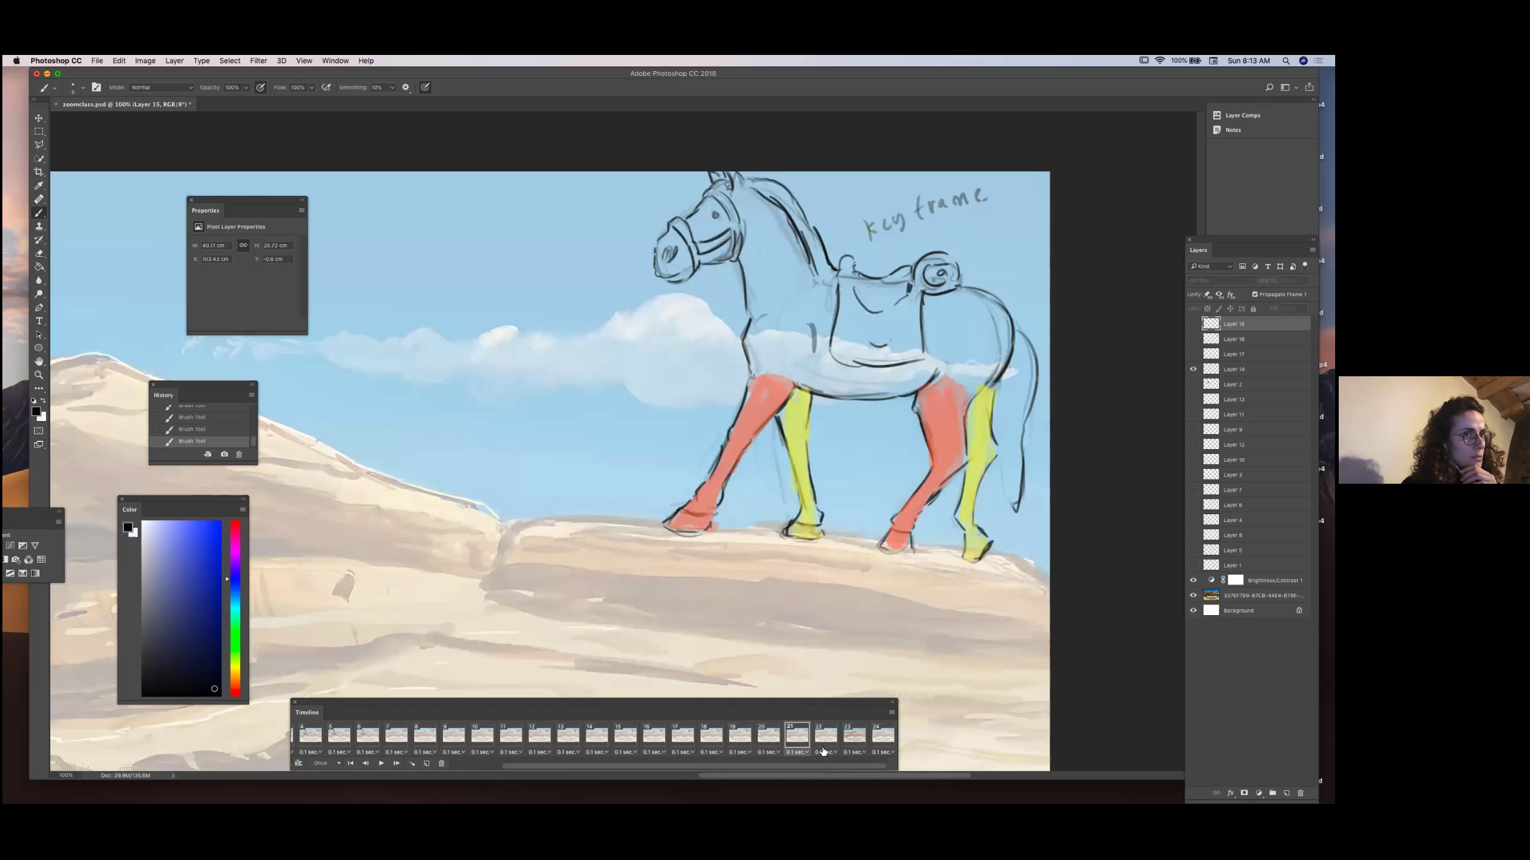
pyautogui.click(826, 734)
pyautogui.click(854, 735)
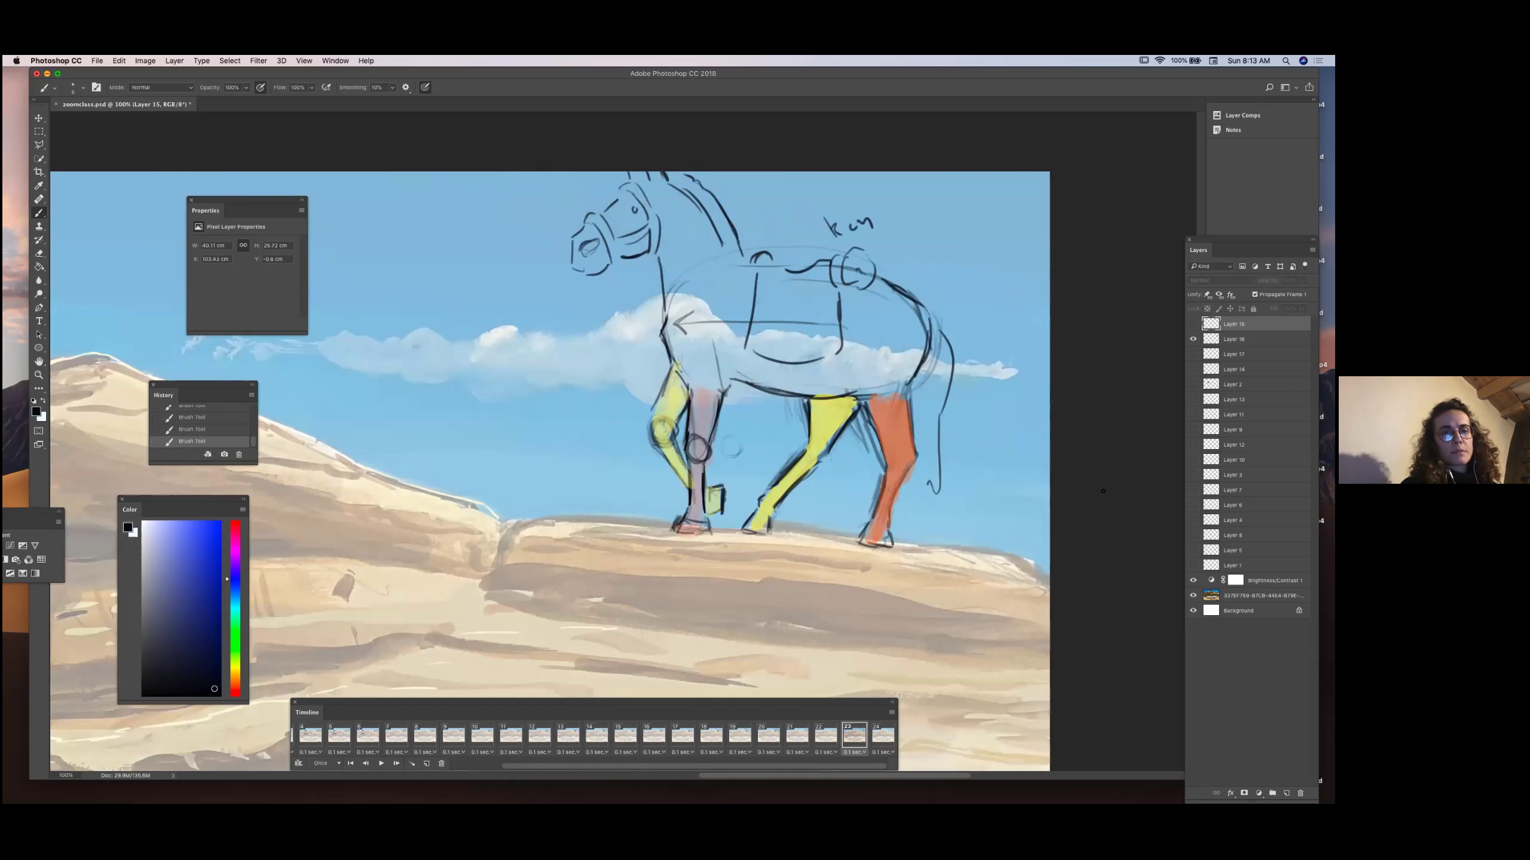
pyautogui.press('Right')
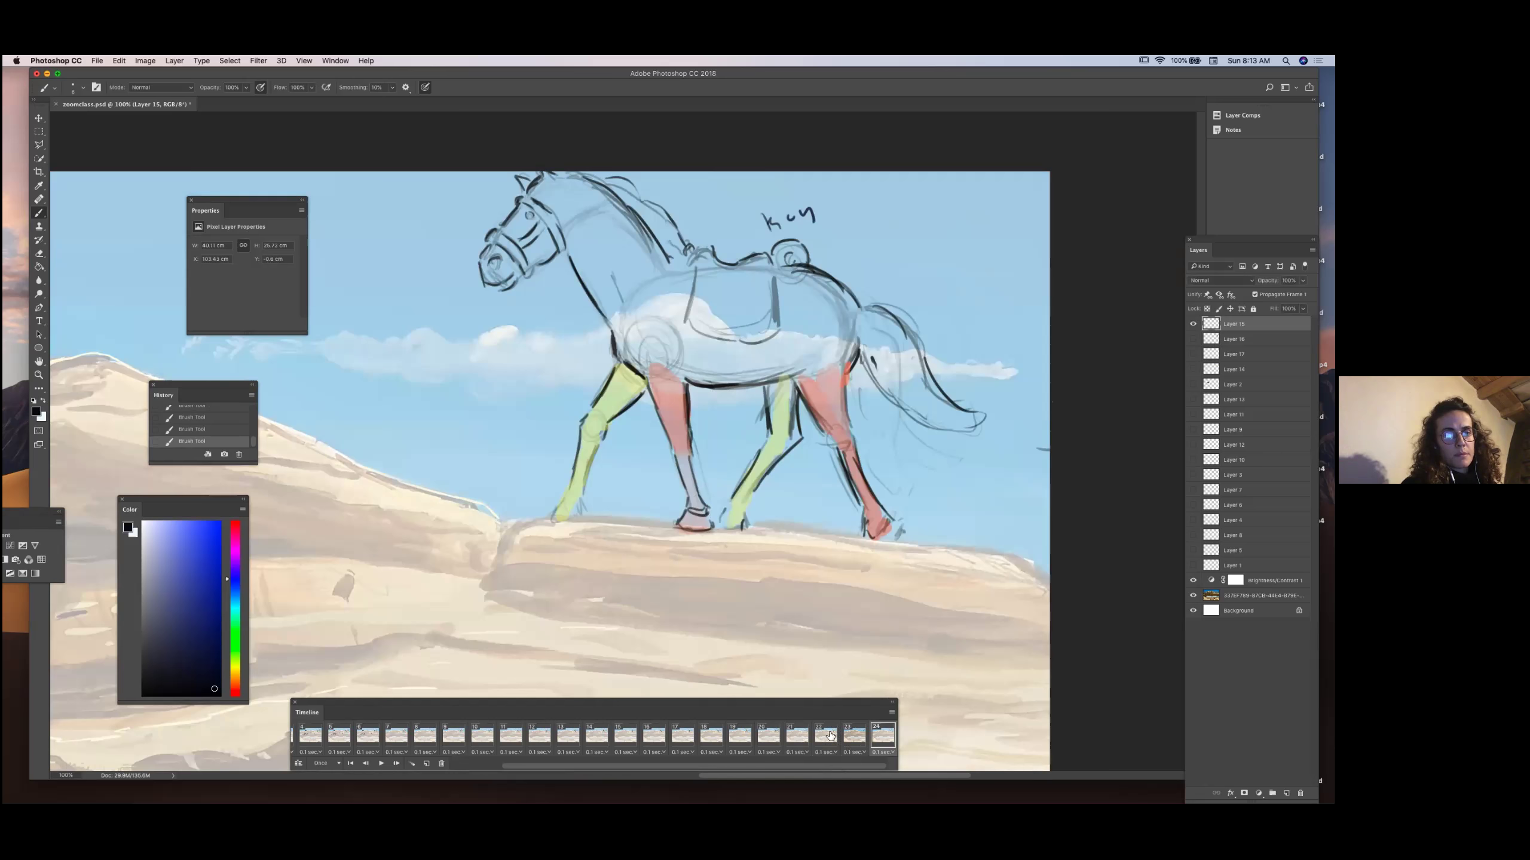
# Make Layer 17 and Layer 14 visible along with Layer 16 in frame 22.
pyautogui.click(853, 735)
pyautogui.click(825, 735)
pyautogui.click(1193, 354)
pyautogui.click(1194, 354)
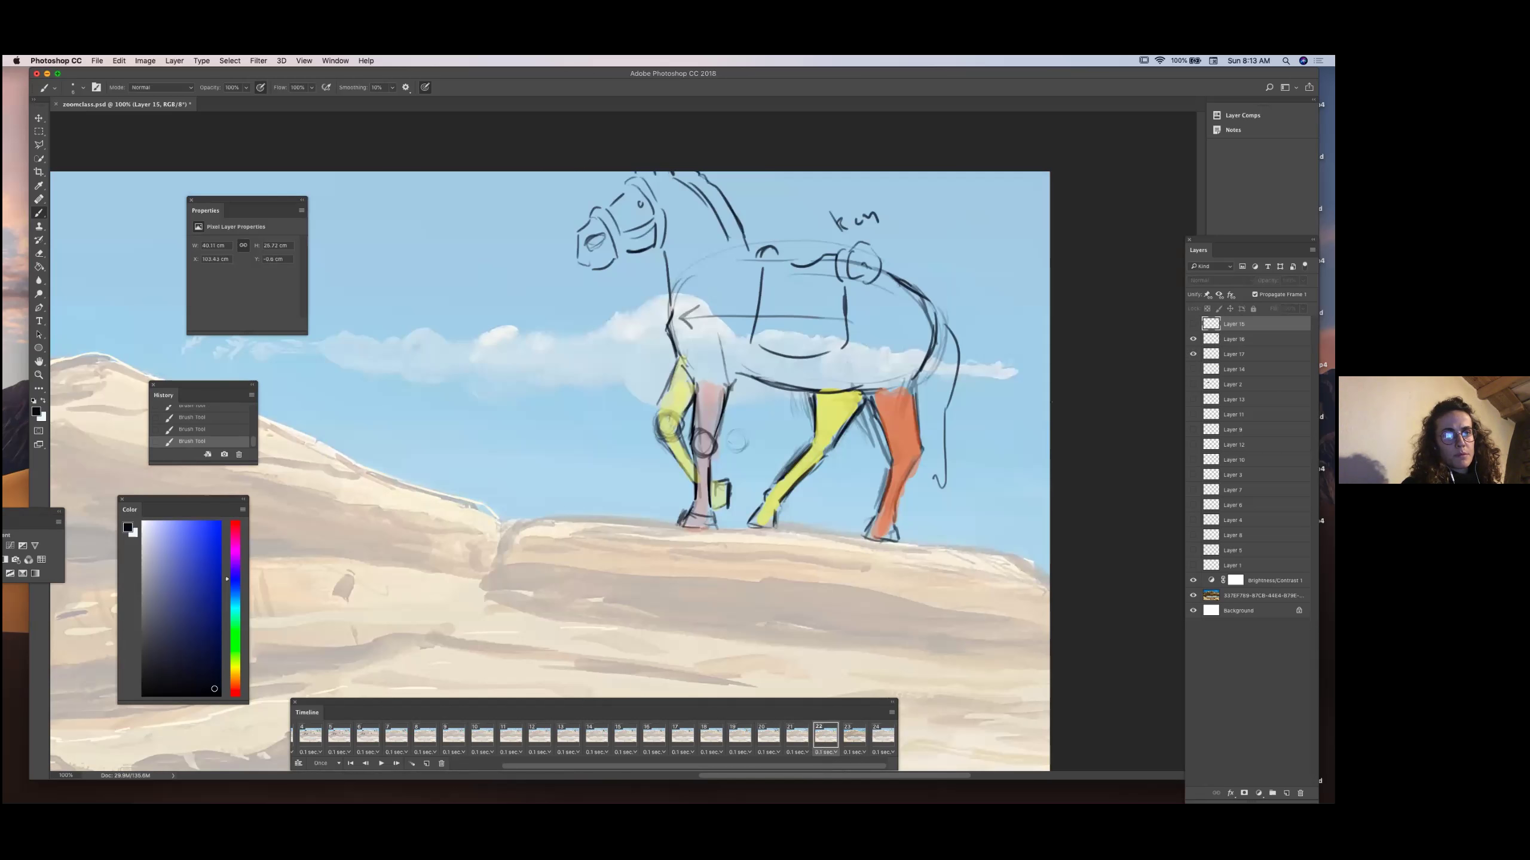
pyautogui.click(1193, 369)
# Lower the opacity of key-pose Layers 16 and 14 in frame 22 so they act as faded guides.
pyautogui.click(1233, 339)
pyautogui.click(1303, 280)
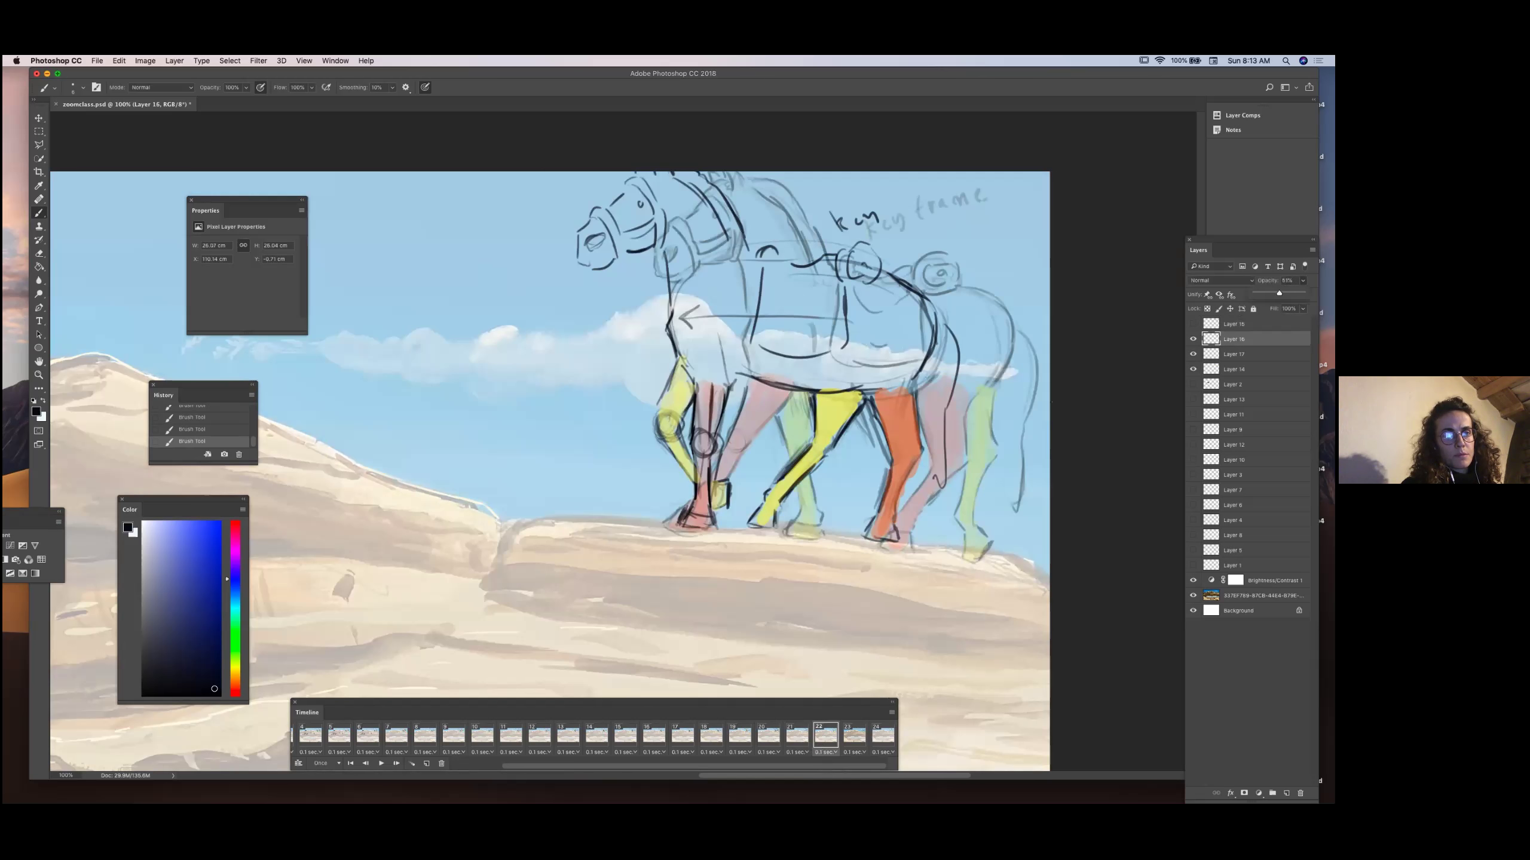
pyautogui.click(1233, 369)
pyautogui.click(1302, 280)
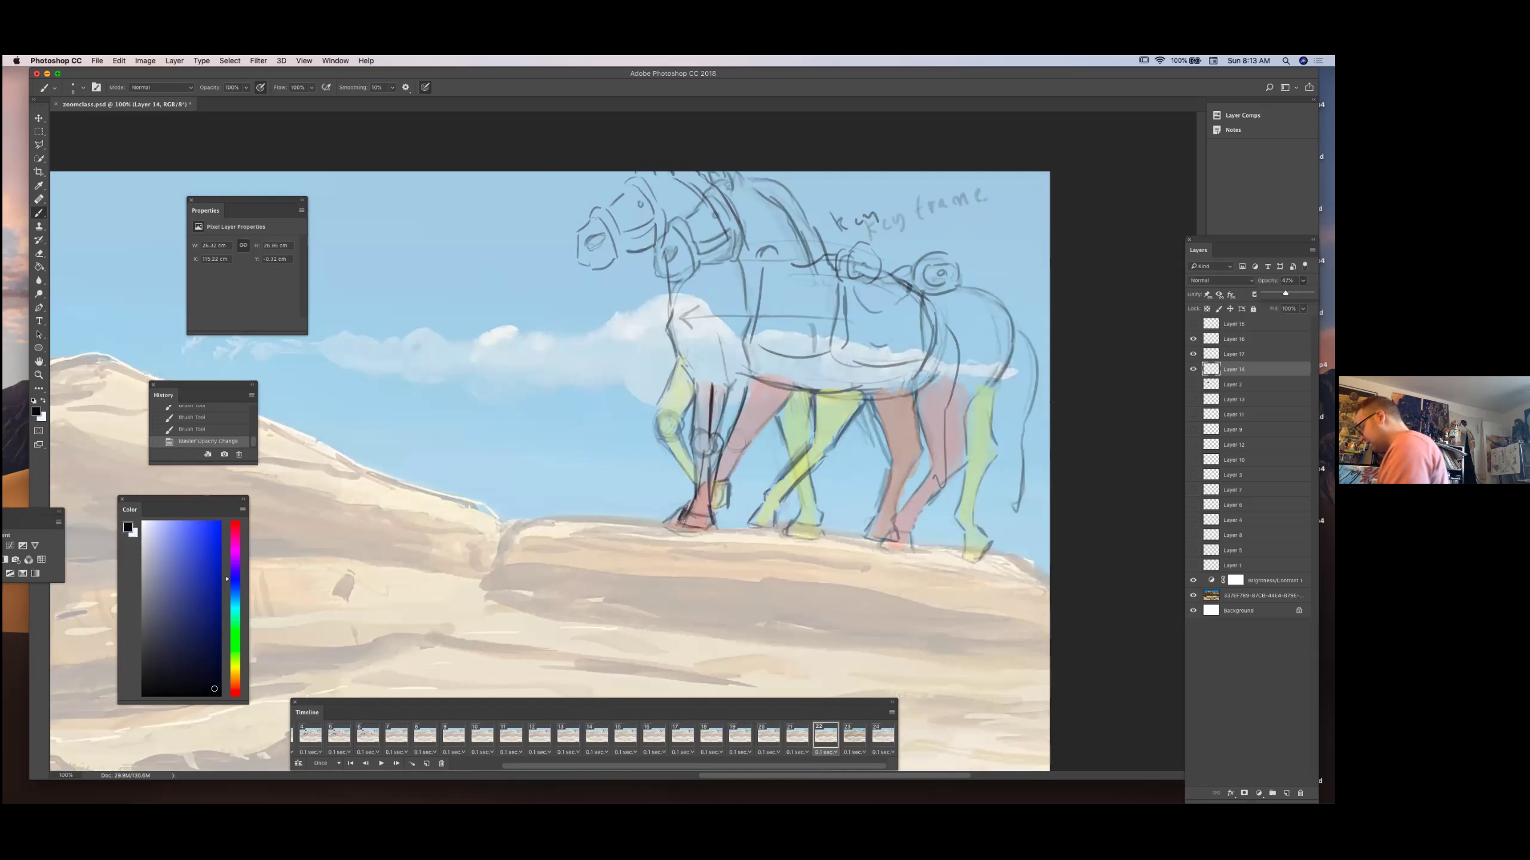
pyautogui.click(1233, 354)
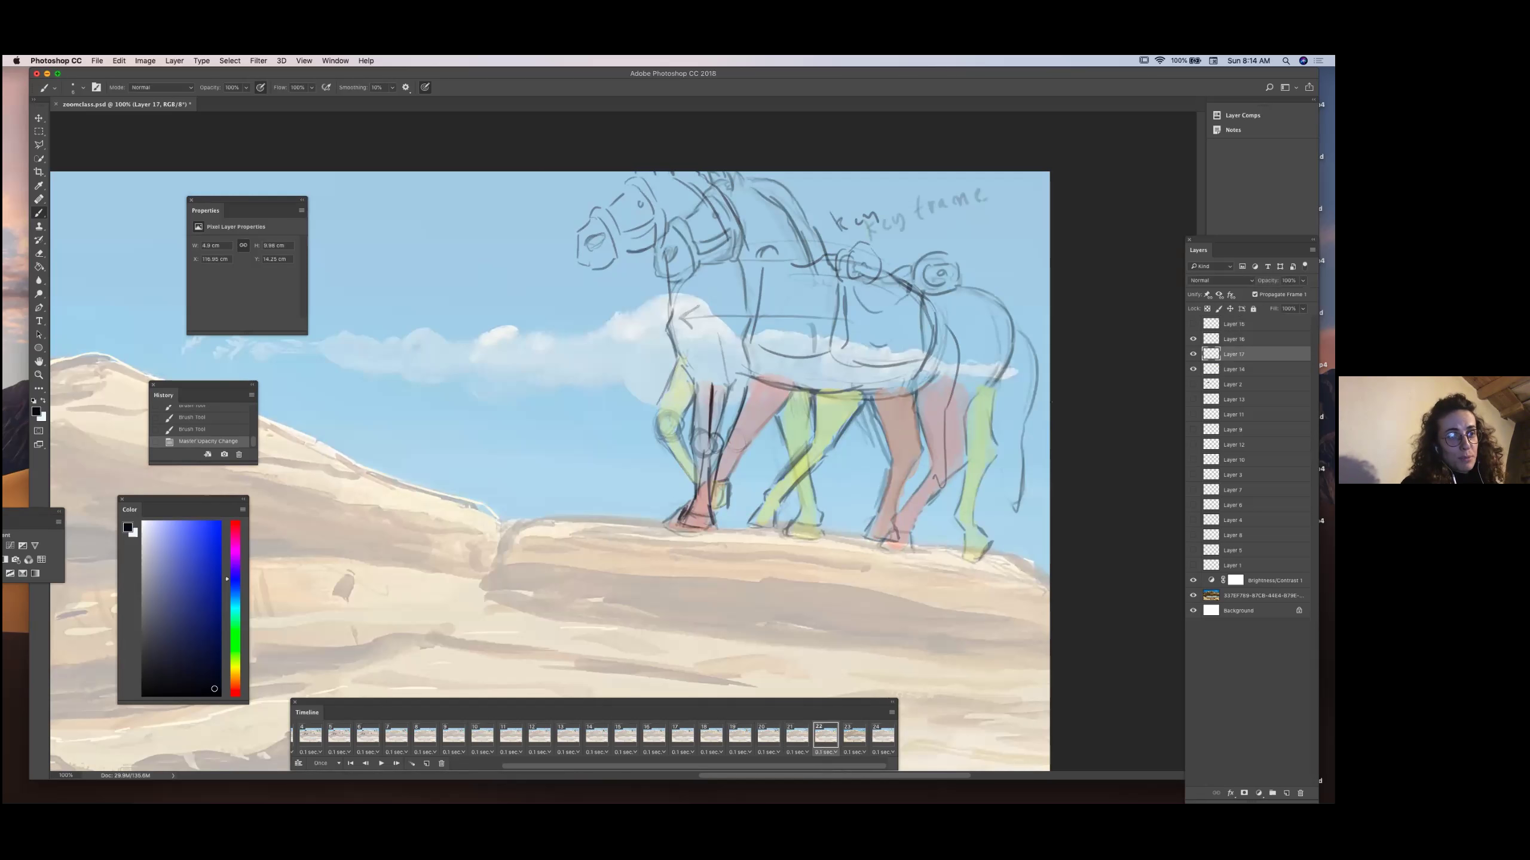
pyautogui.click(1233, 339)
pyautogui.click(1302, 280)
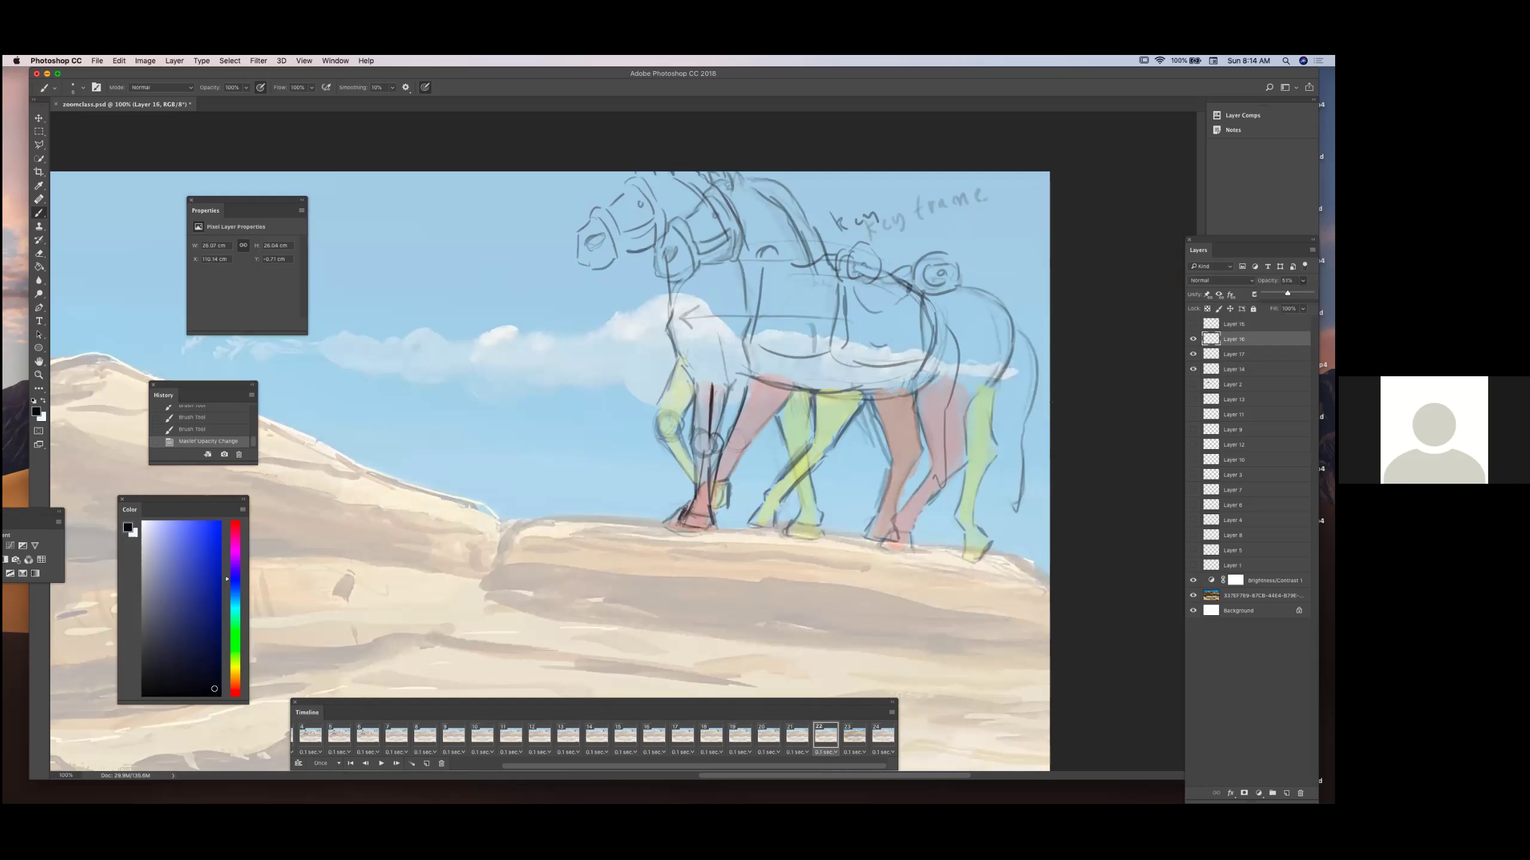
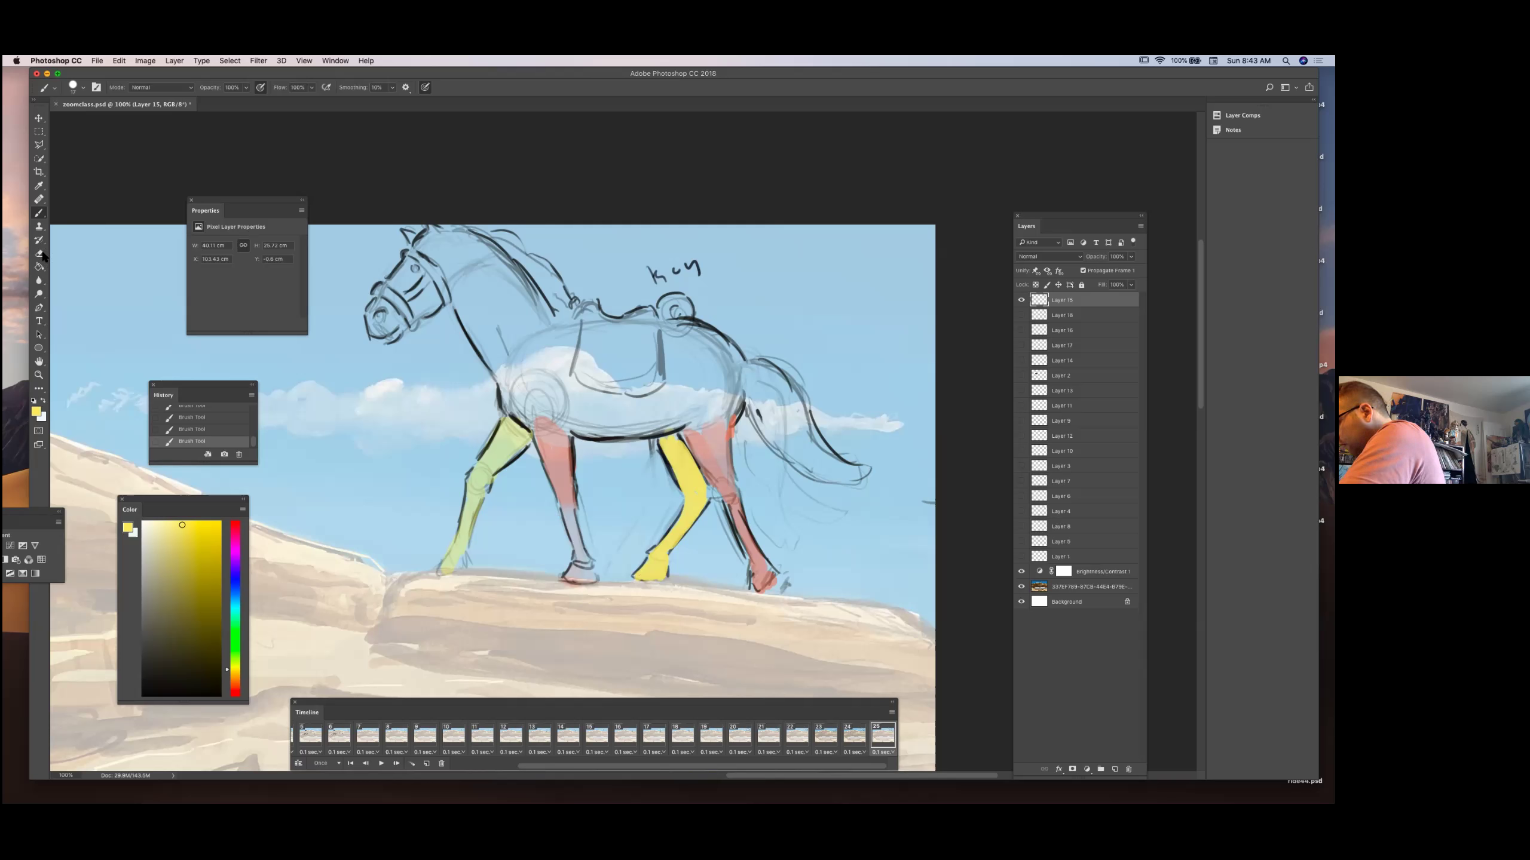
# Fade the rearmost hind leg in frame 25 with the low-opacity Eraser and set the foreground color to black.
pyautogui.moveTo(741, 549); pyautogui.dragTo(764, 594)
pyautogui.moveTo(726, 473); pyautogui.dragTo(760, 576)
pyautogui.click(235, 582)
pyautogui.click(211, 688)
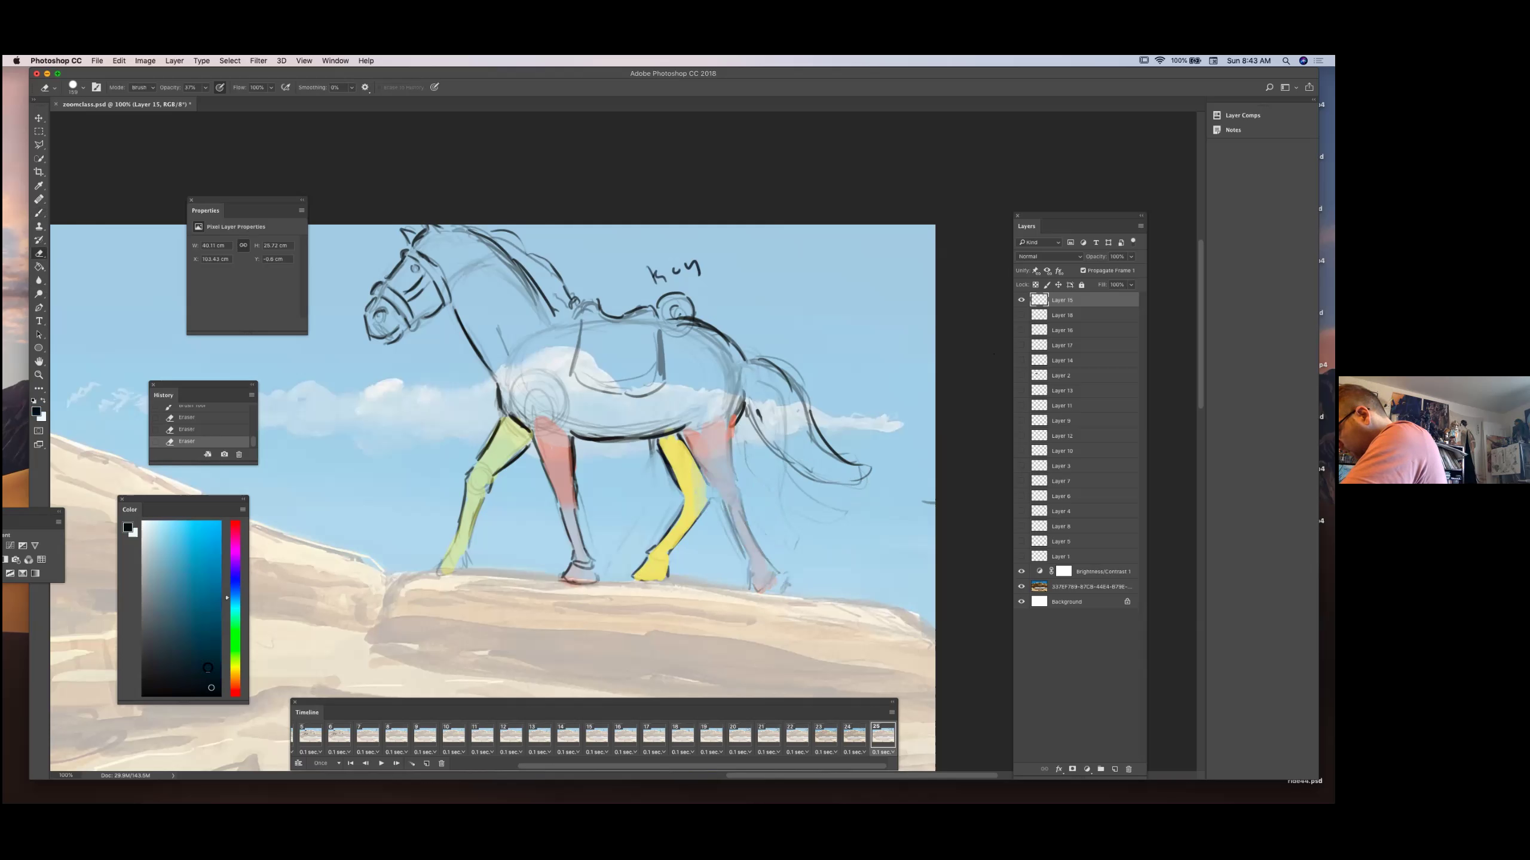
# Reduce the Eraser tip to a small size and raise its opacity to 100%.
pyautogui.click(85, 89)
pyautogui.moveTo(130, 120); pyautogui.dragTo(90, 124)
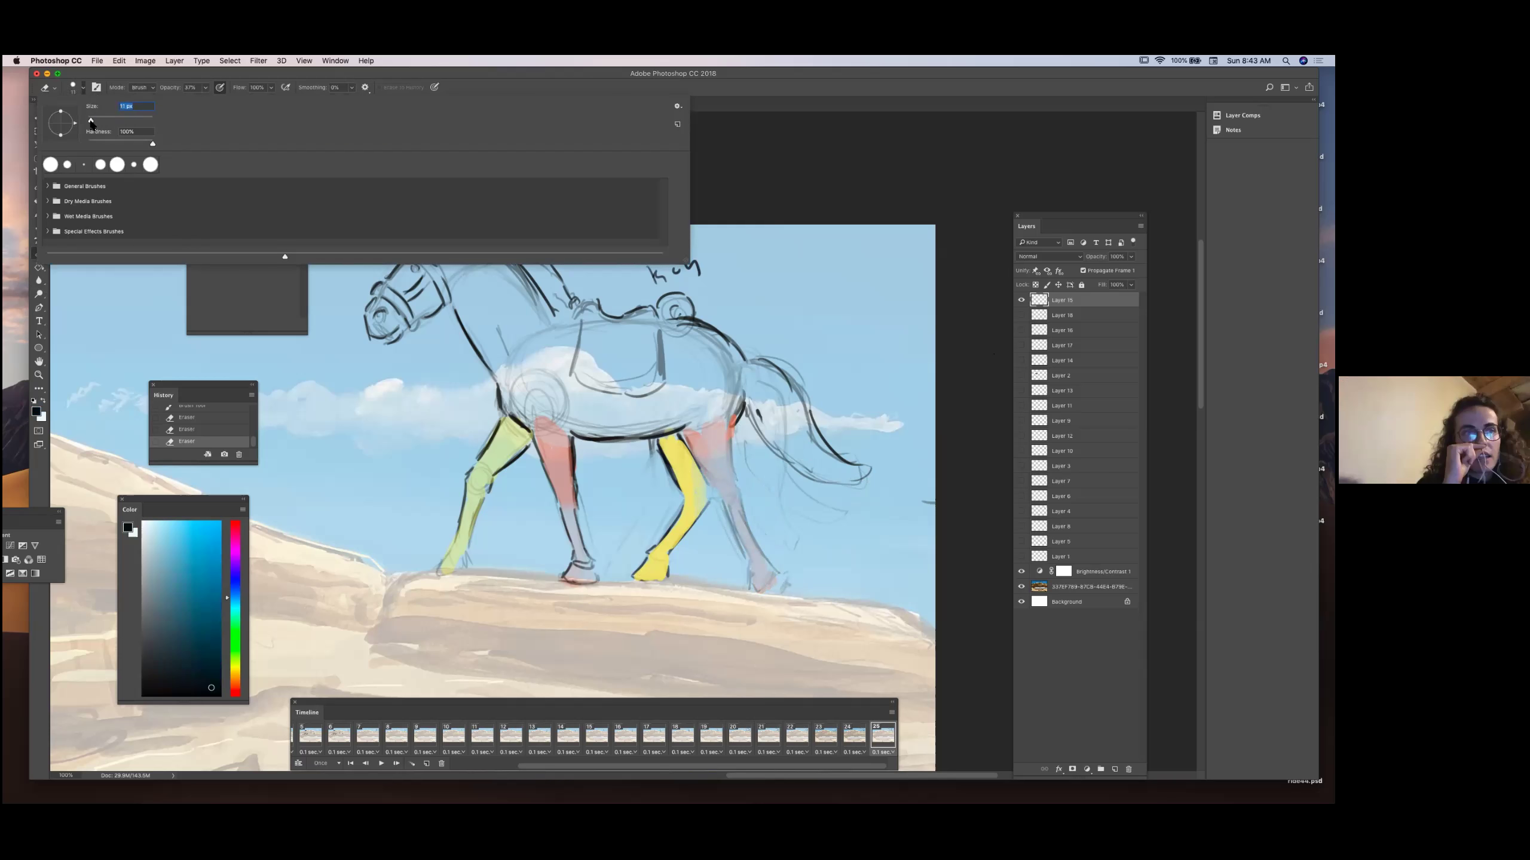
pyautogui.press('Return')
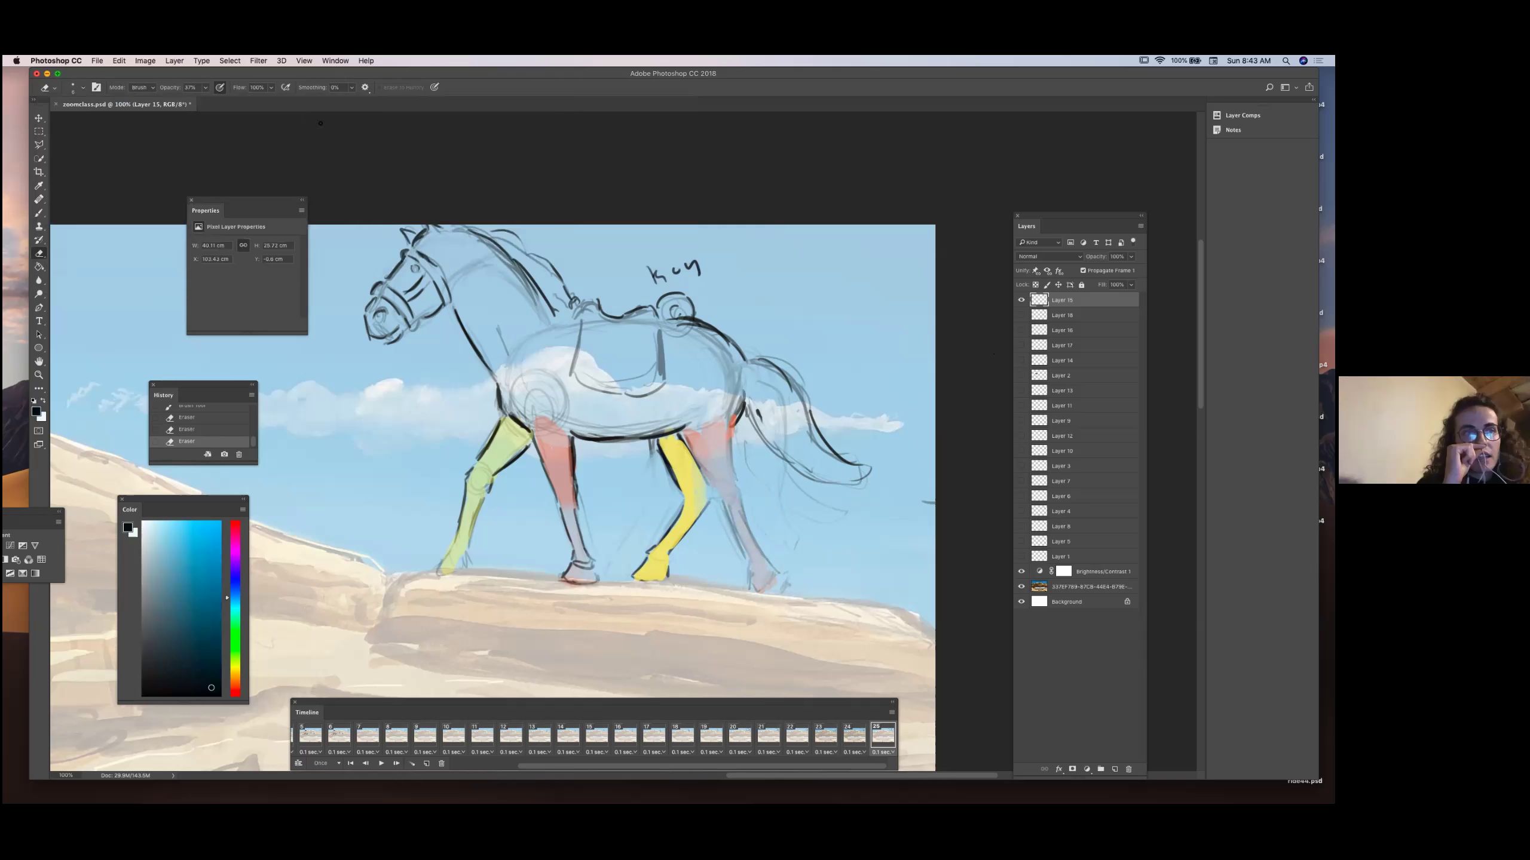
pyautogui.moveTo(205, 92); pyautogui.dragTo(251, 164)
# Outline the rearmost hind leg down to the hoof in black with a small Brush at 100% opacity.
pyautogui.click(40, 214)
pyautogui.click(84, 88)
pyautogui.moveTo(89, 121); pyautogui.dragTo(88, 120)
pyautogui.press('Return')
pyautogui.click(247, 88)
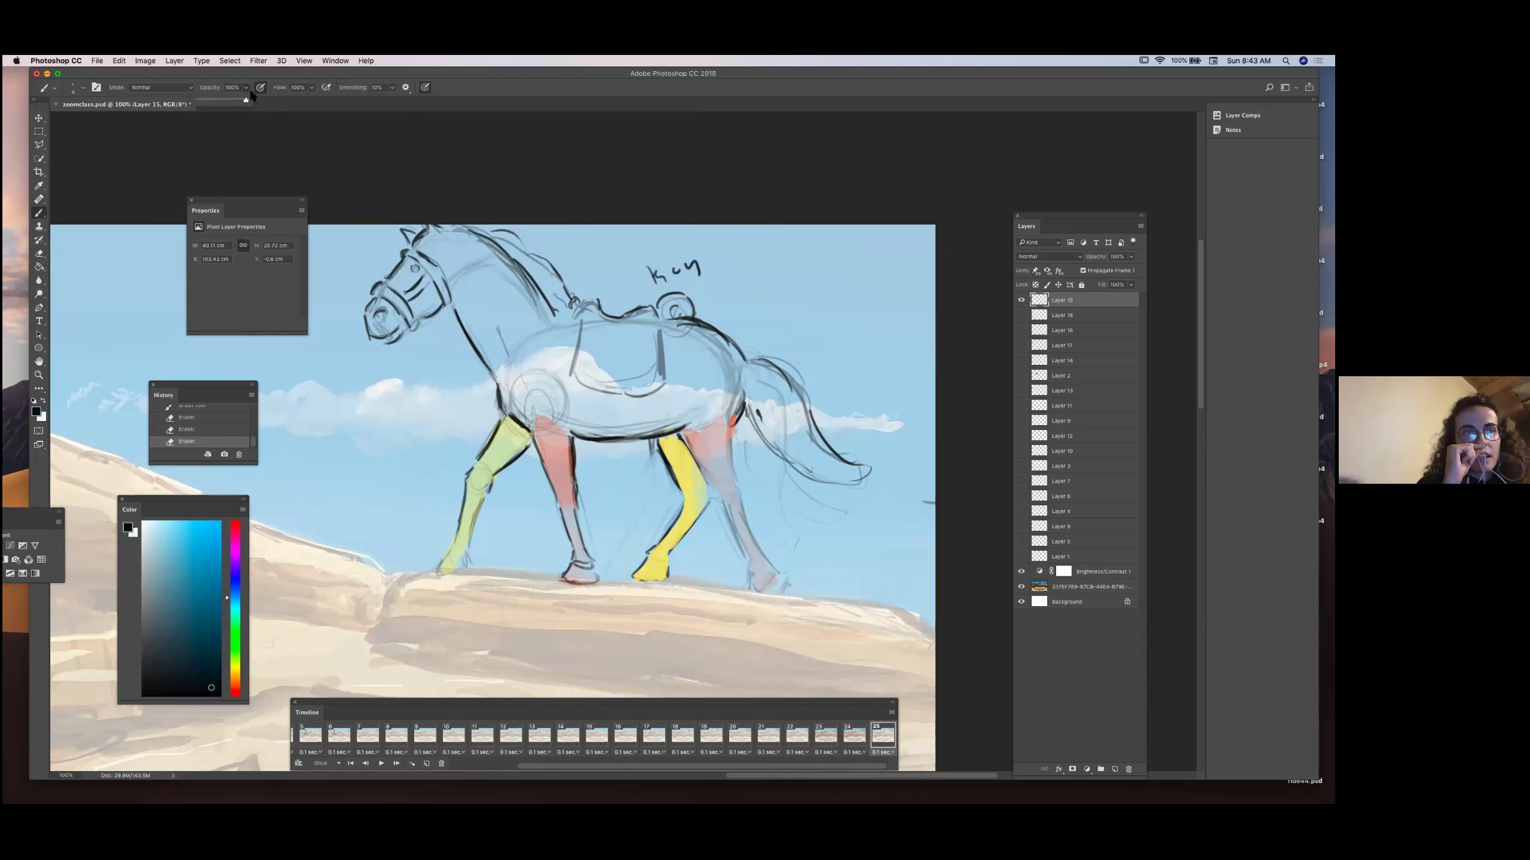
pyautogui.click(84, 88)
pyautogui.click(83, 88)
pyautogui.moveTo(88, 119); pyautogui.dragTo(88, 117)
pyautogui.click(95, 80)
pyautogui.moveTo(684, 438)
pyautogui.mouseDown()
pyautogui.moveTo(715, 494)
pyautogui.moveTo(733, 469)
pyautogui.moveTo(747, 551)
pyautogui.moveTo(772, 566)
pyautogui.moveTo(734, 544)
pyautogui.moveTo(746, 565)
pyautogui.moveTo(777, 565)
pyautogui.moveTo(760, 592)
pyautogui.mouseUp()
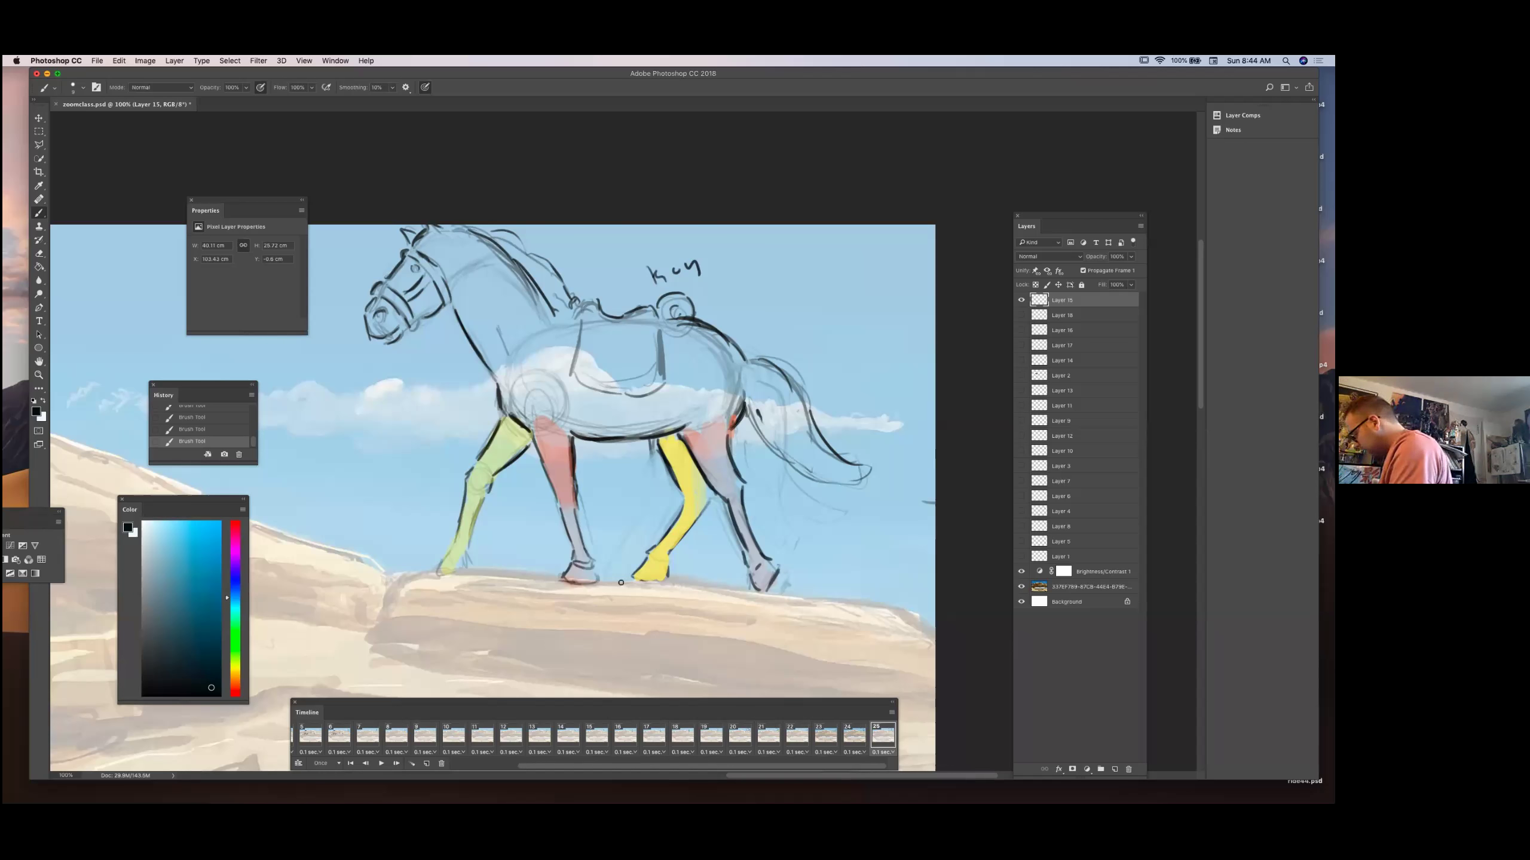
# Try erasing the rearmost hind leg's outline with the full-opacity Eraser, and delete the Eraser states from the history.
pyautogui.click(40, 254)
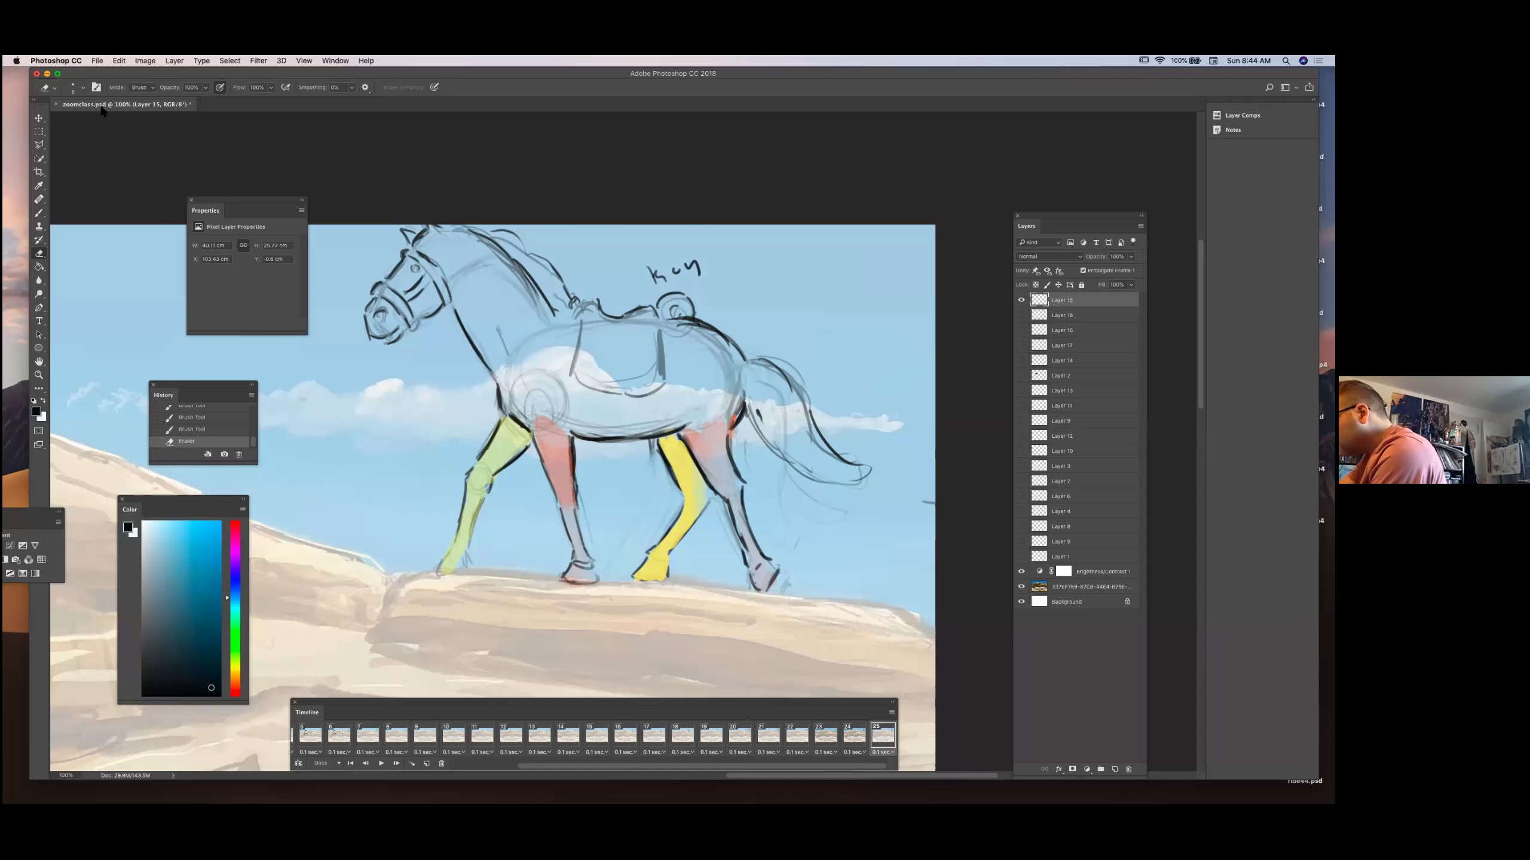
pyautogui.click(84, 88)
pyautogui.click(239, 455)
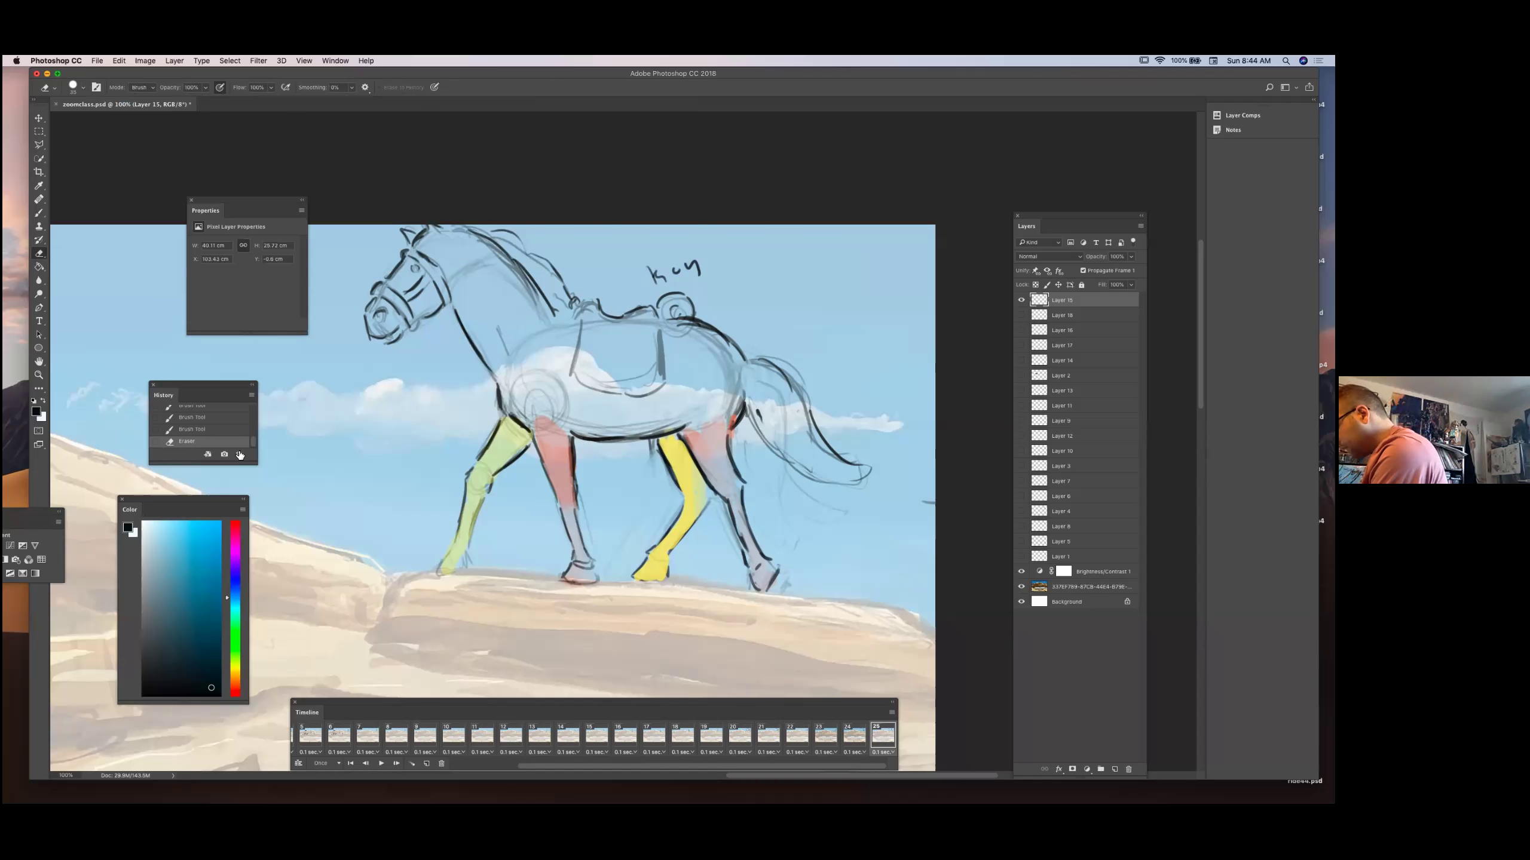
pyautogui.click(746, 296)
pyautogui.moveTo(729, 482)
pyautogui.mouseDown()
pyautogui.moveTo(750, 540)
pyautogui.moveTo(747, 505)
pyautogui.mouseUp()
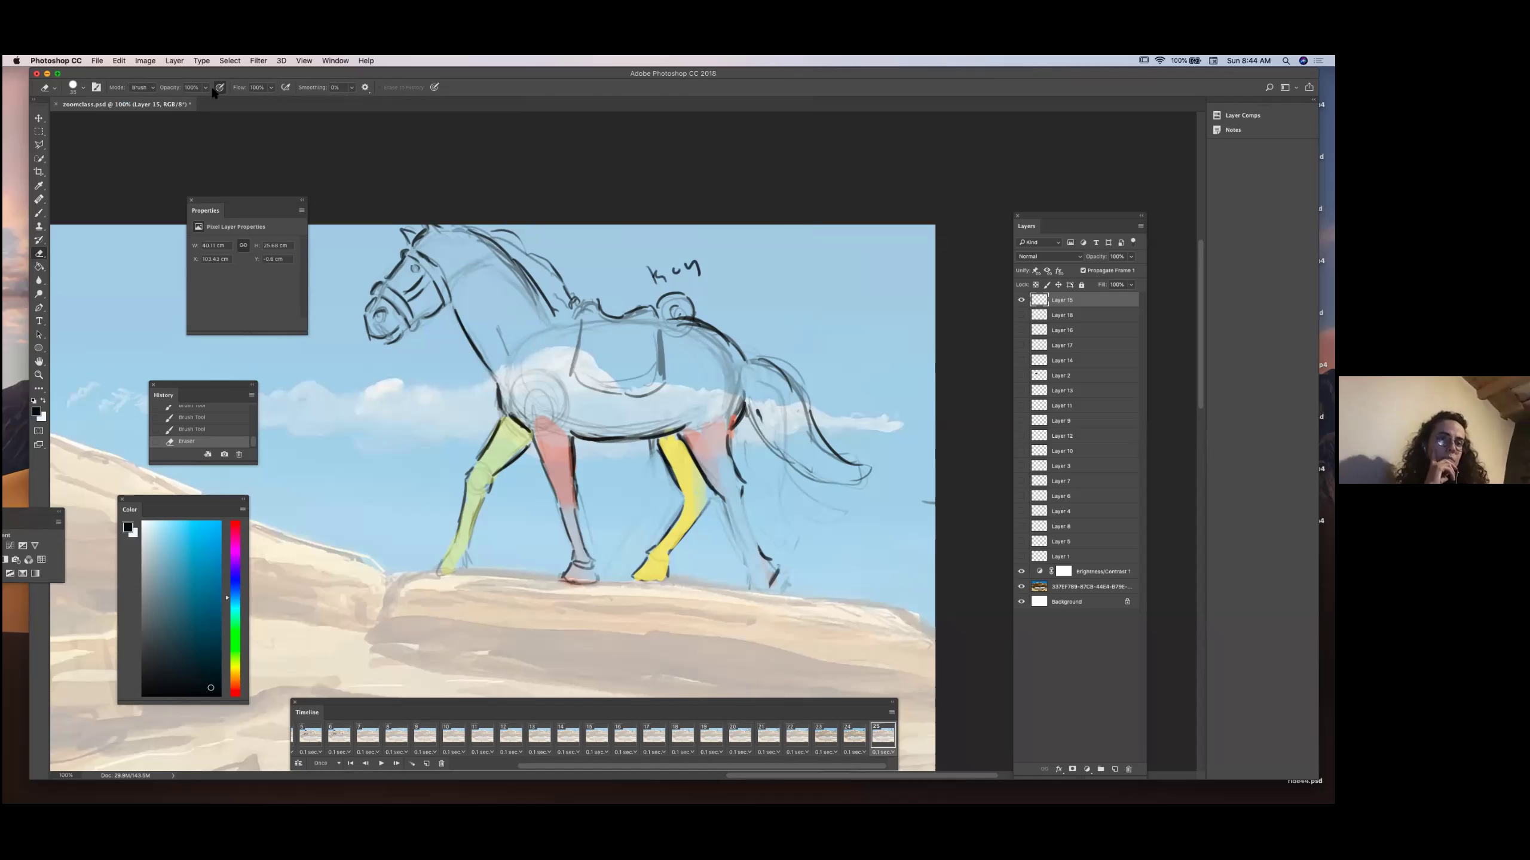
pyautogui.click(239, 454)
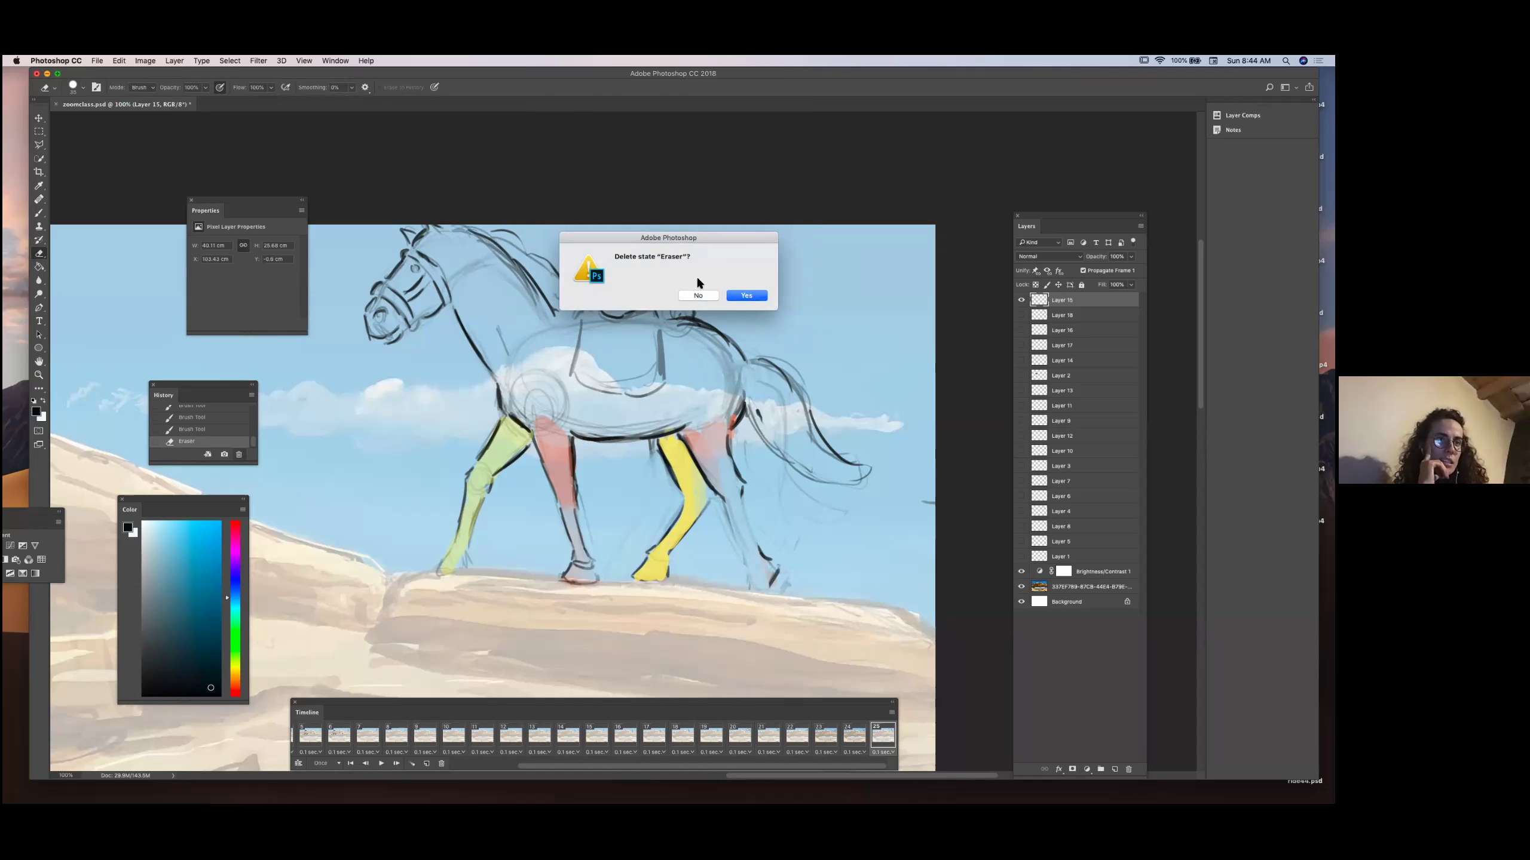
pyautogui.click(732, 293)
# Lower the Eraser opacity to roughly half and fade the rearmost hind leg's outline into a faint guide.
pyautogui.moveTo(203, 98); pyautogui.dragTo(182, 99)
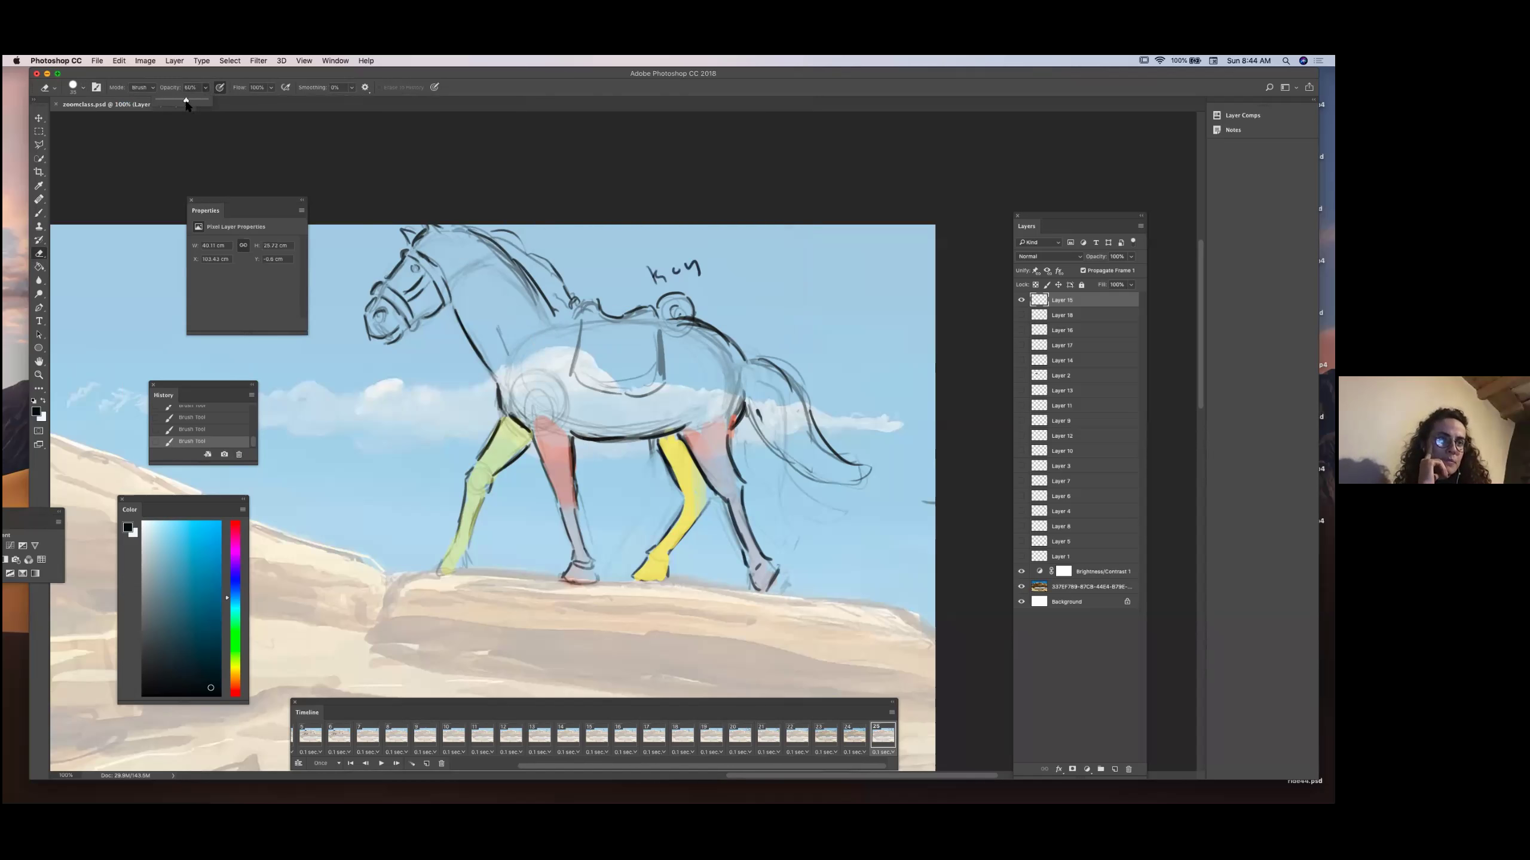
pyautogui.click(84, 88)
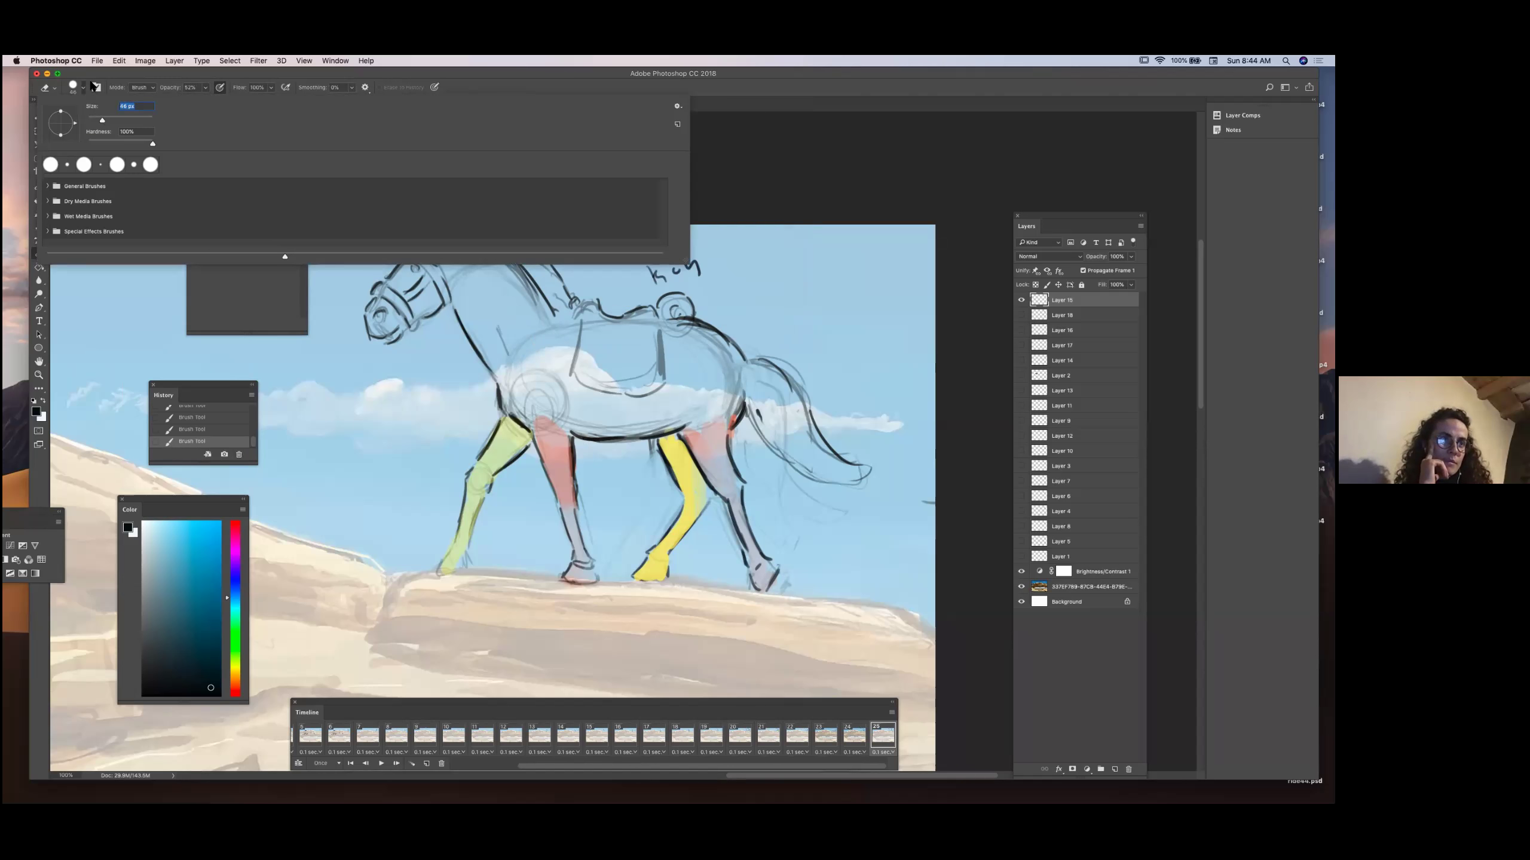
pyautogui.click(95, 88)
pyautogui.moveTo(749, 564)
pyautogui.mouseDown()
pyautogui.moveTo(753, 507)
pyautogui.moveTo(708, 473)
pyautogui.moveTo(765, 591)
pyautogui.mouseUp()
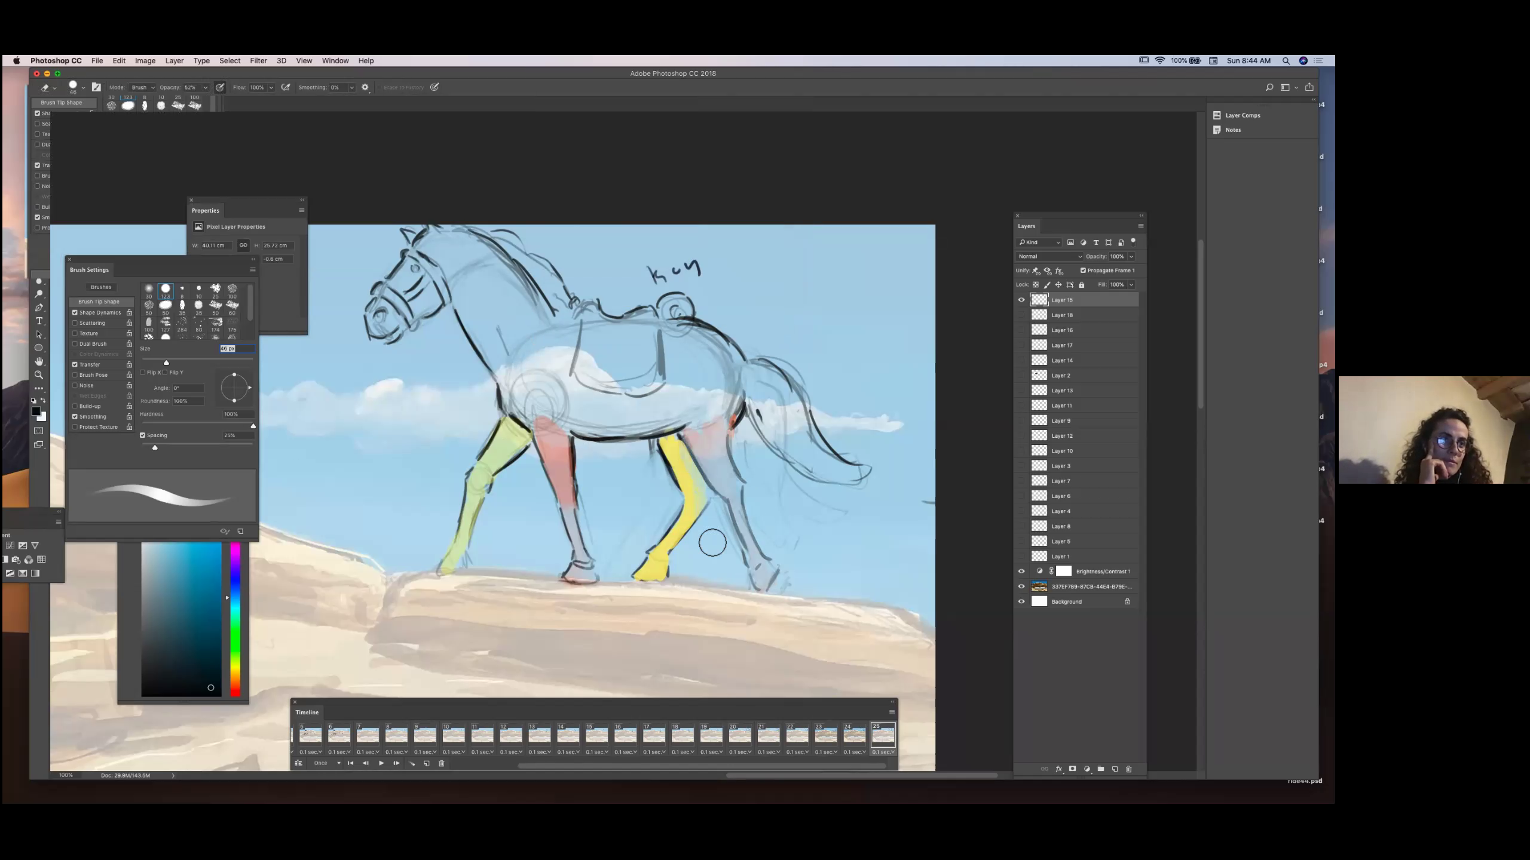
# Redraw the rearmost hind leg's black outline, joint circle and hoof over the faint guide with a 7 px Brush.
pyautogui.click(39, 212)
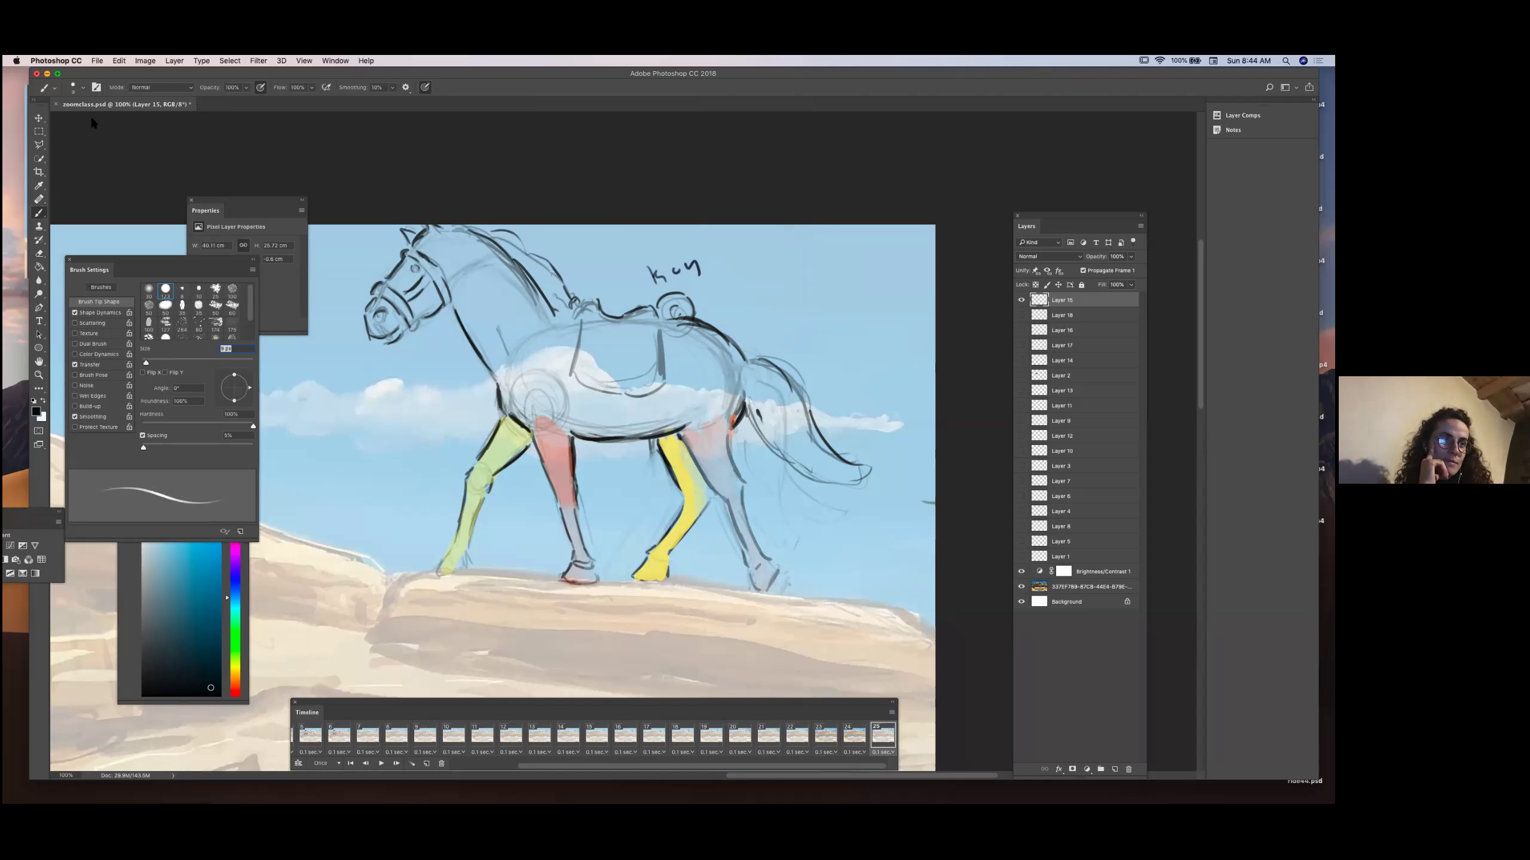
pyautogui.click(83, 87)
pyautogui.moveTo(91, 120); pyautogui.dragTo(89, 119)
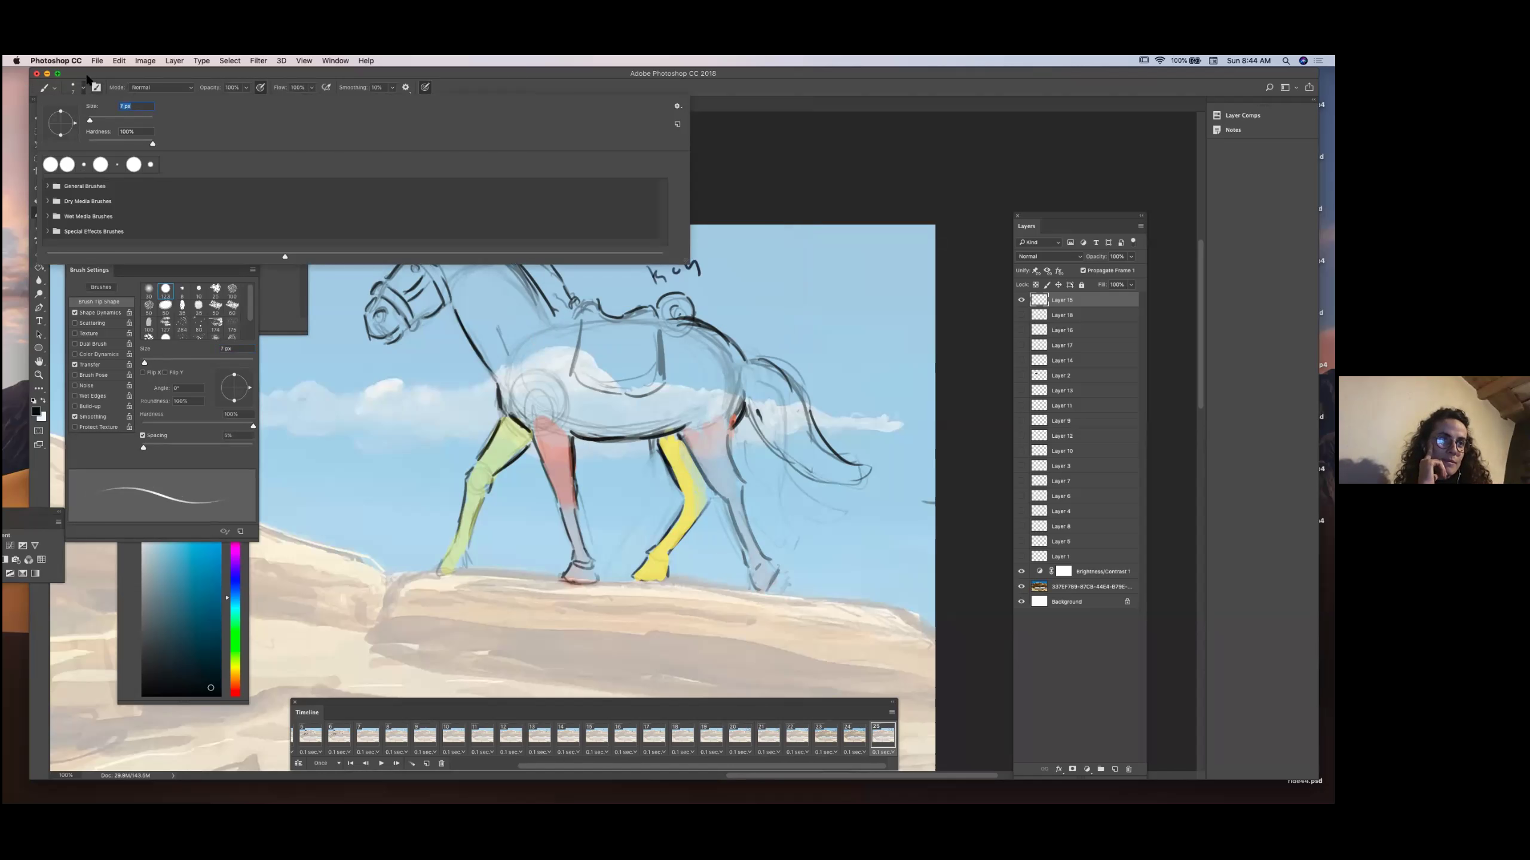
pyautogui.press('Return')
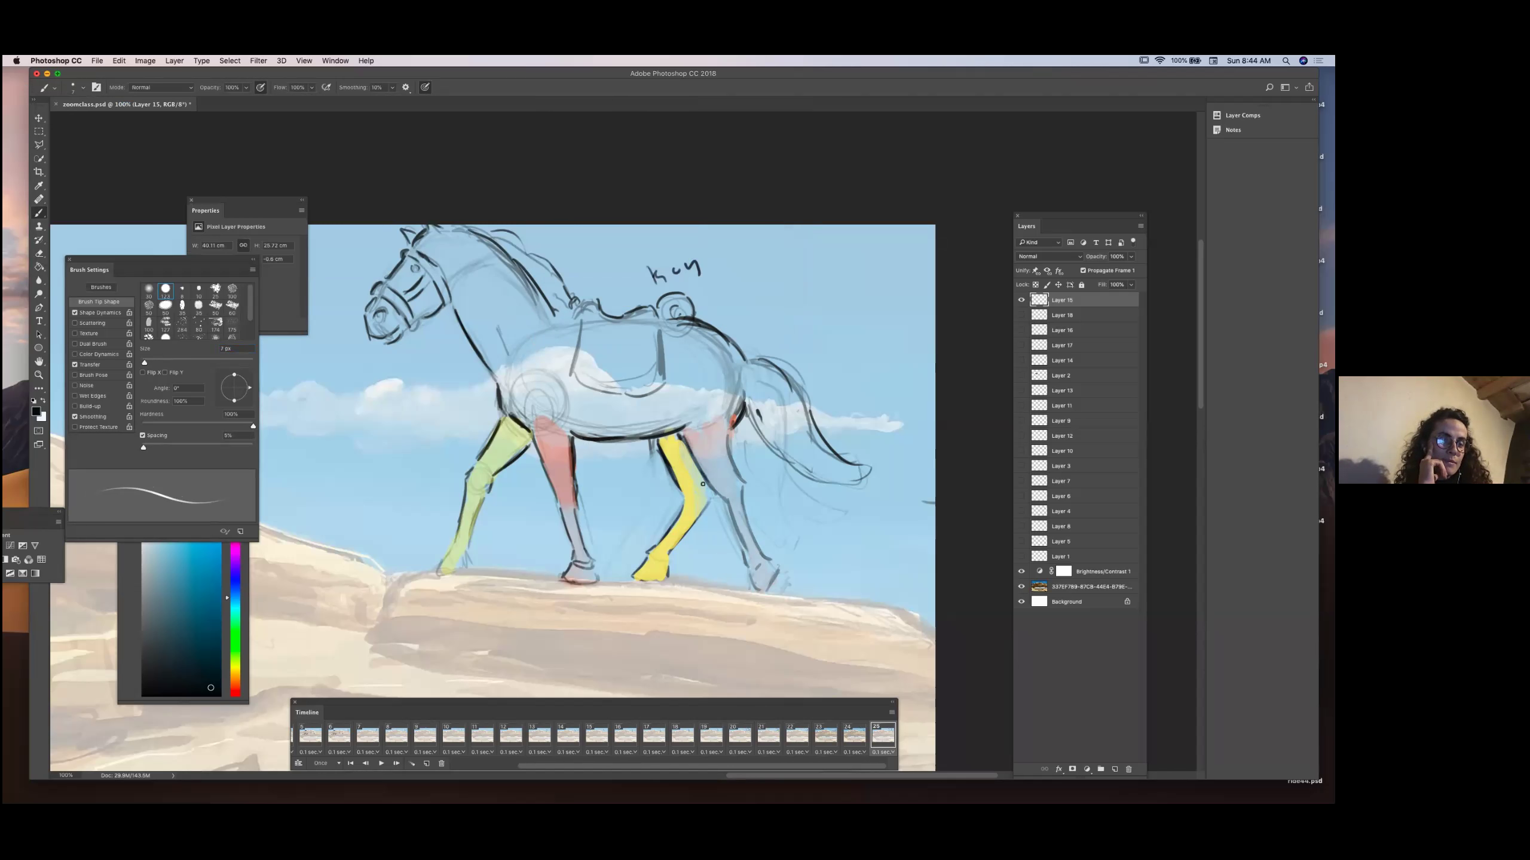
pyautogui.moveTo(689, 435); pyautogui.dragTo(723, 501)
pyautogui.moveTo(729, 441); pyautogui.dragTo(762, 550)
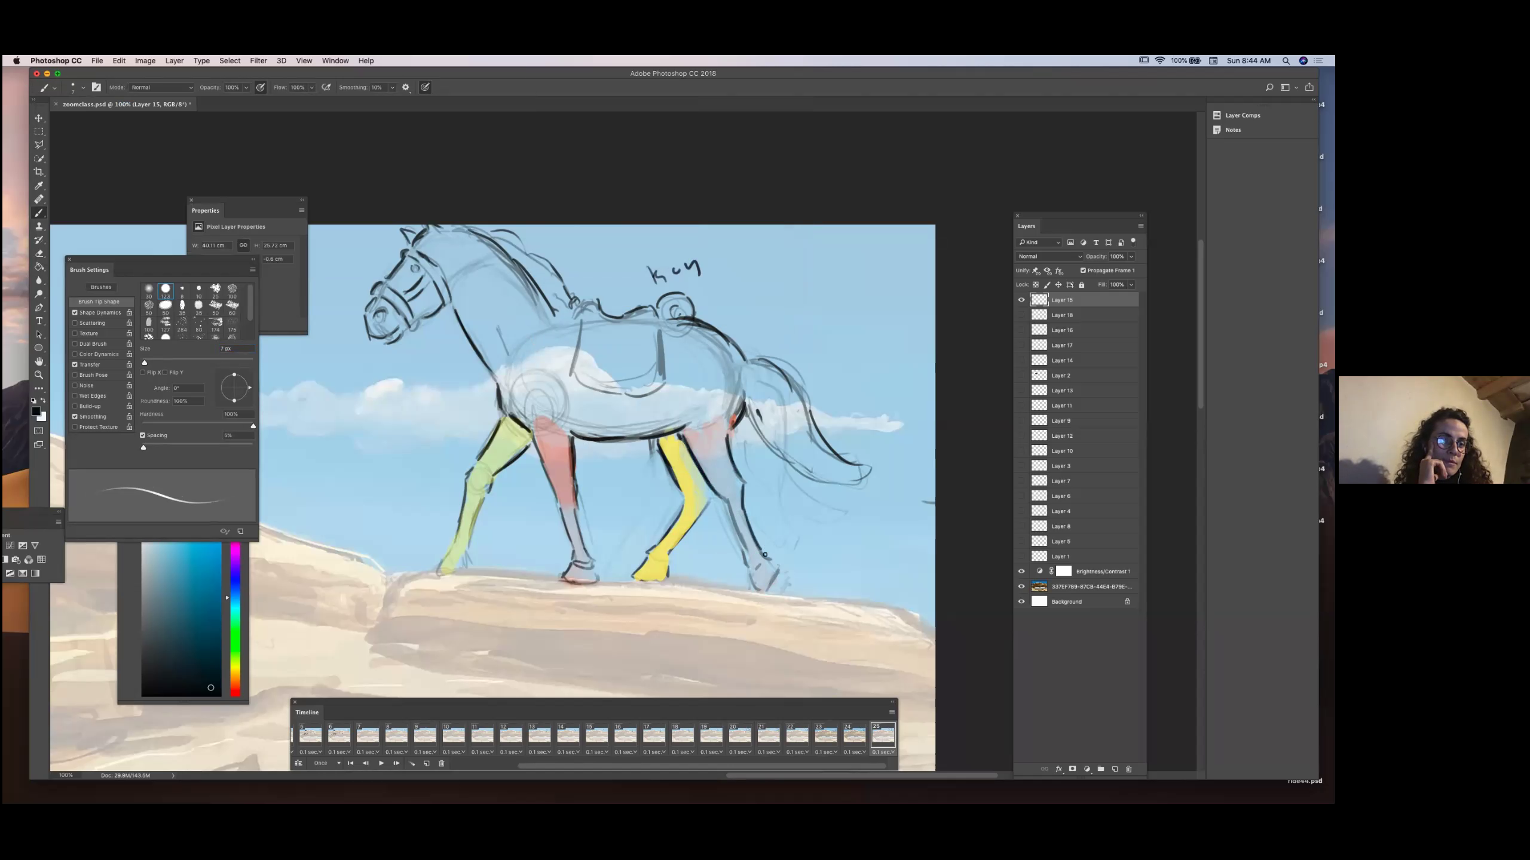
pyautogui.moveTo(730, 475); pyautogui.dragTo(740, 505)
pyautogui.moveTo(747, 573)
pyautogui.mouseDown()
pyautogui.moveTo(763, 593)
pyautogui.moveTo(772, 558)
pyautogui.mouseUp()
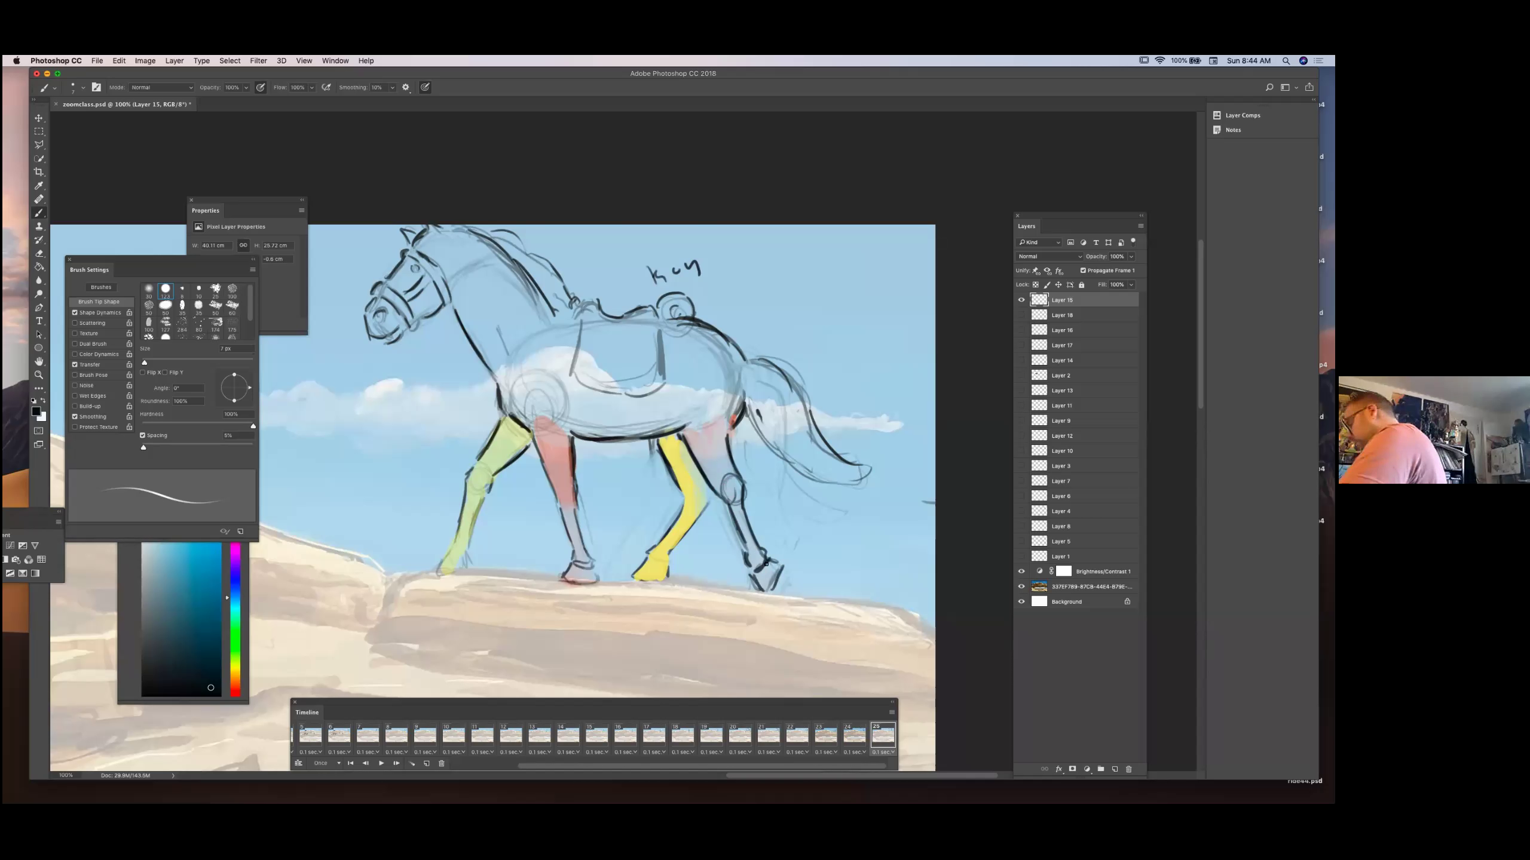
# Tint the rearmost hind leg orange-red from thigh to hoof with a 17 px Brush at reduced opacity.
pyautogui.click(235, 694)
pyautogui.click(192, 528)
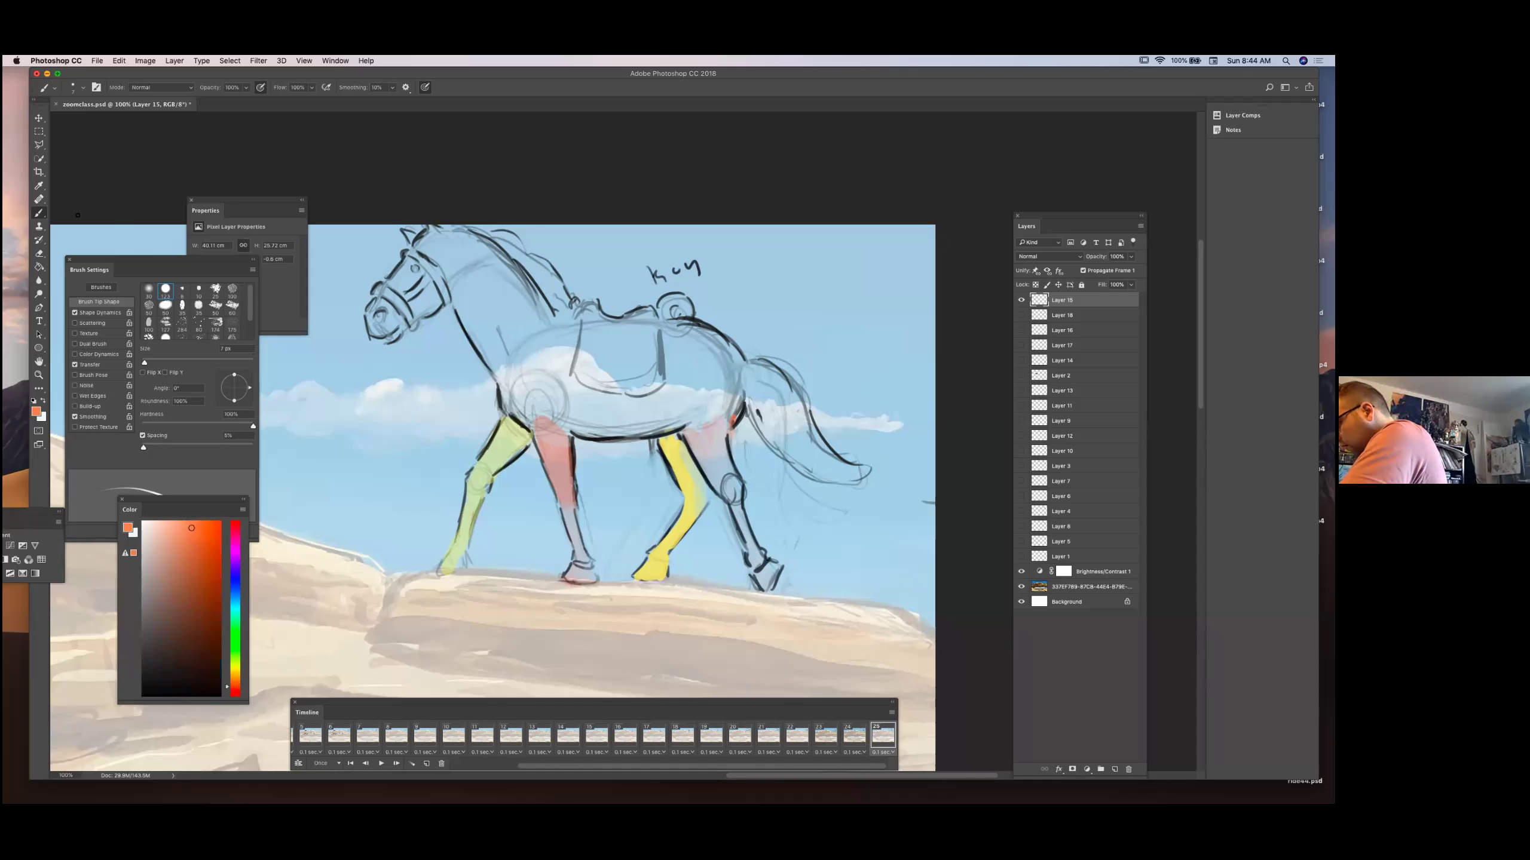
pyautogui.click(83, 88)
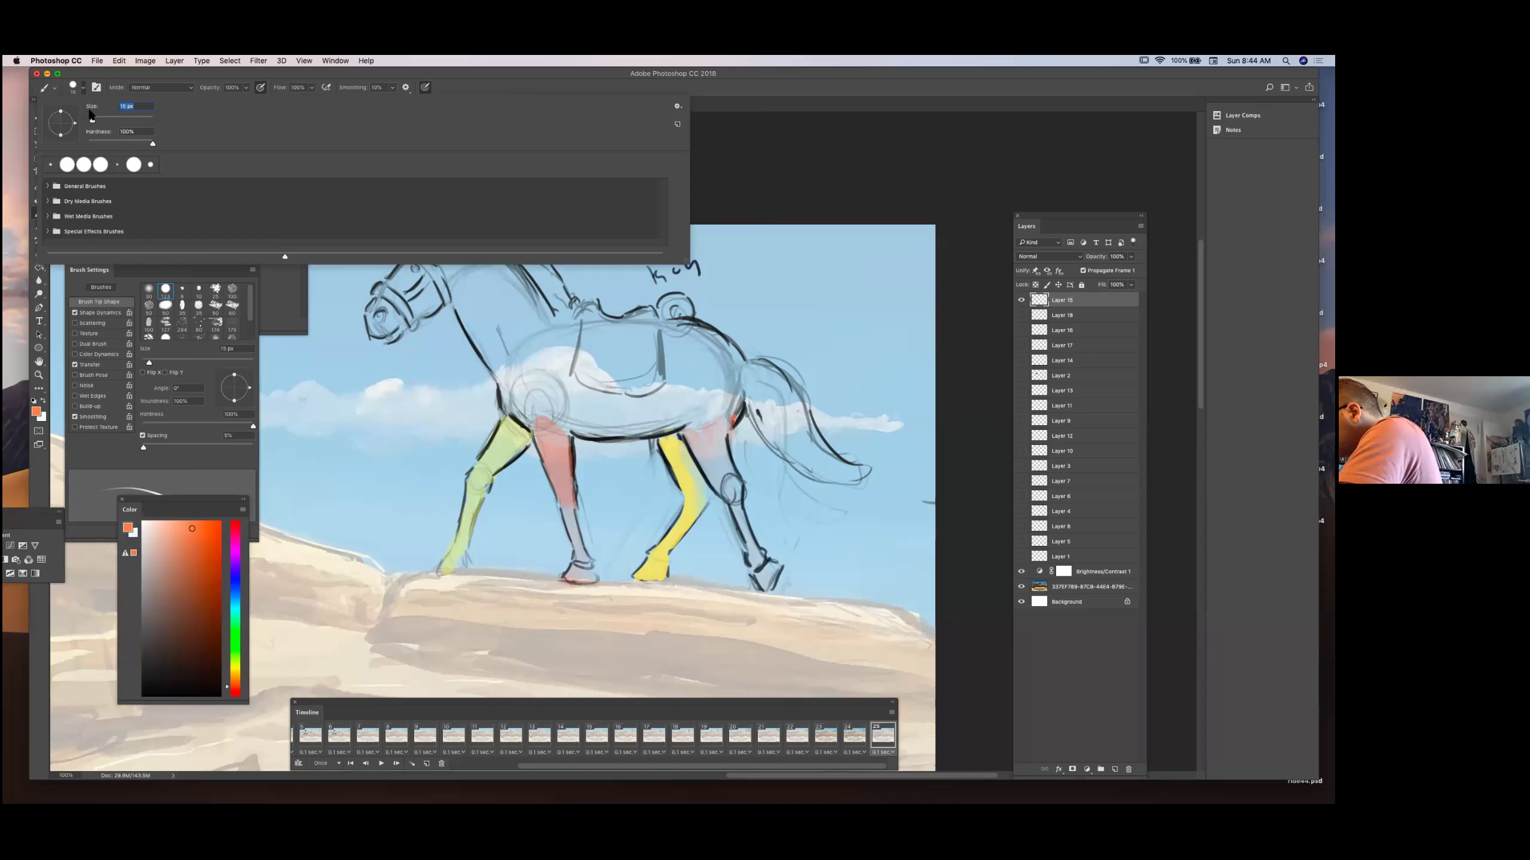
pyautogui.click(94, 80)
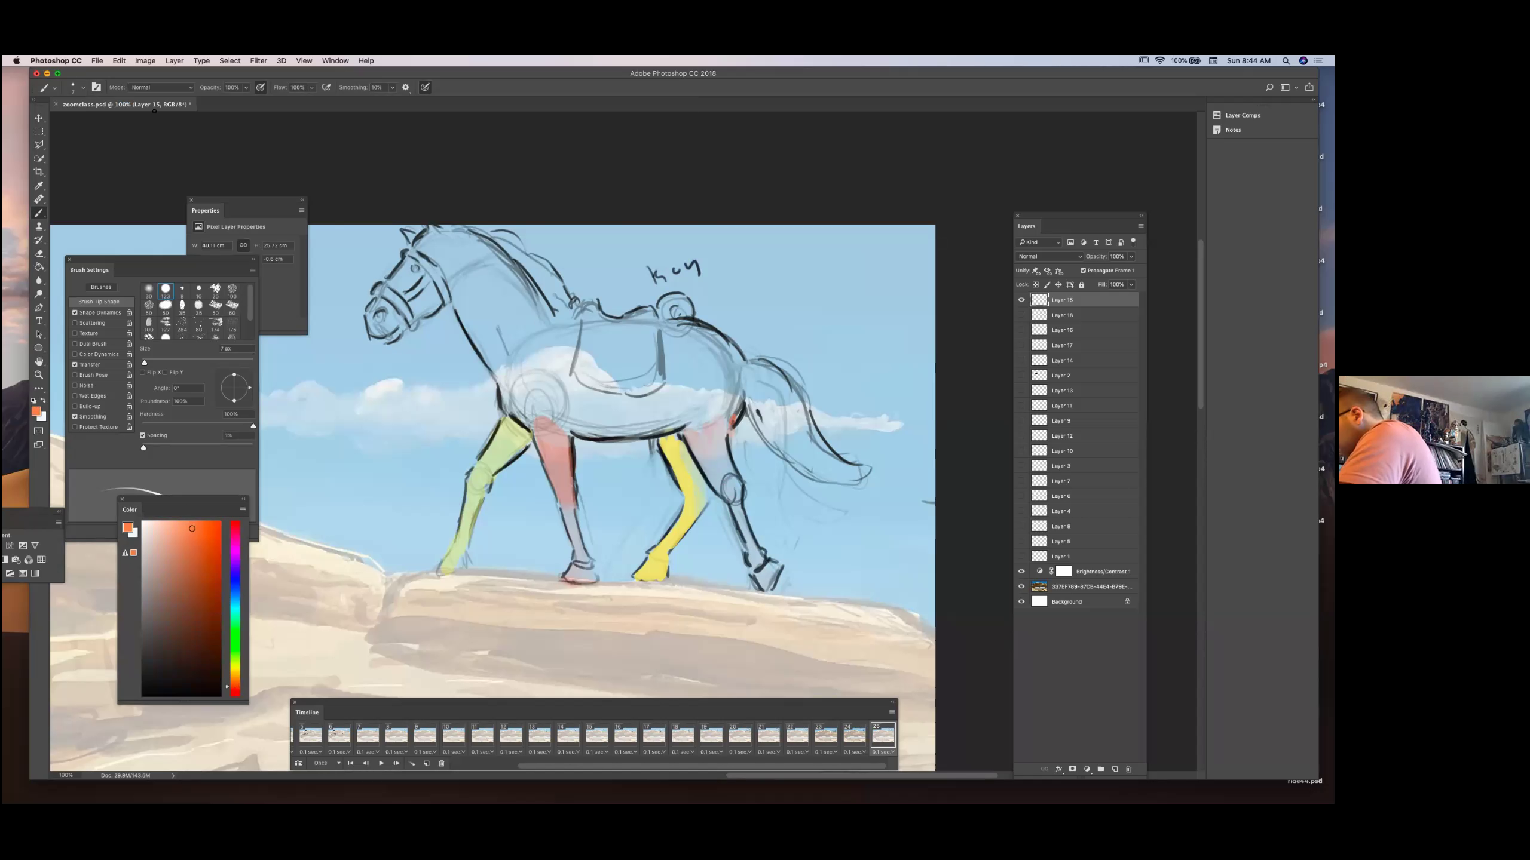
pyautogui.click(83, 88)
pyautogui.click(94, 120)
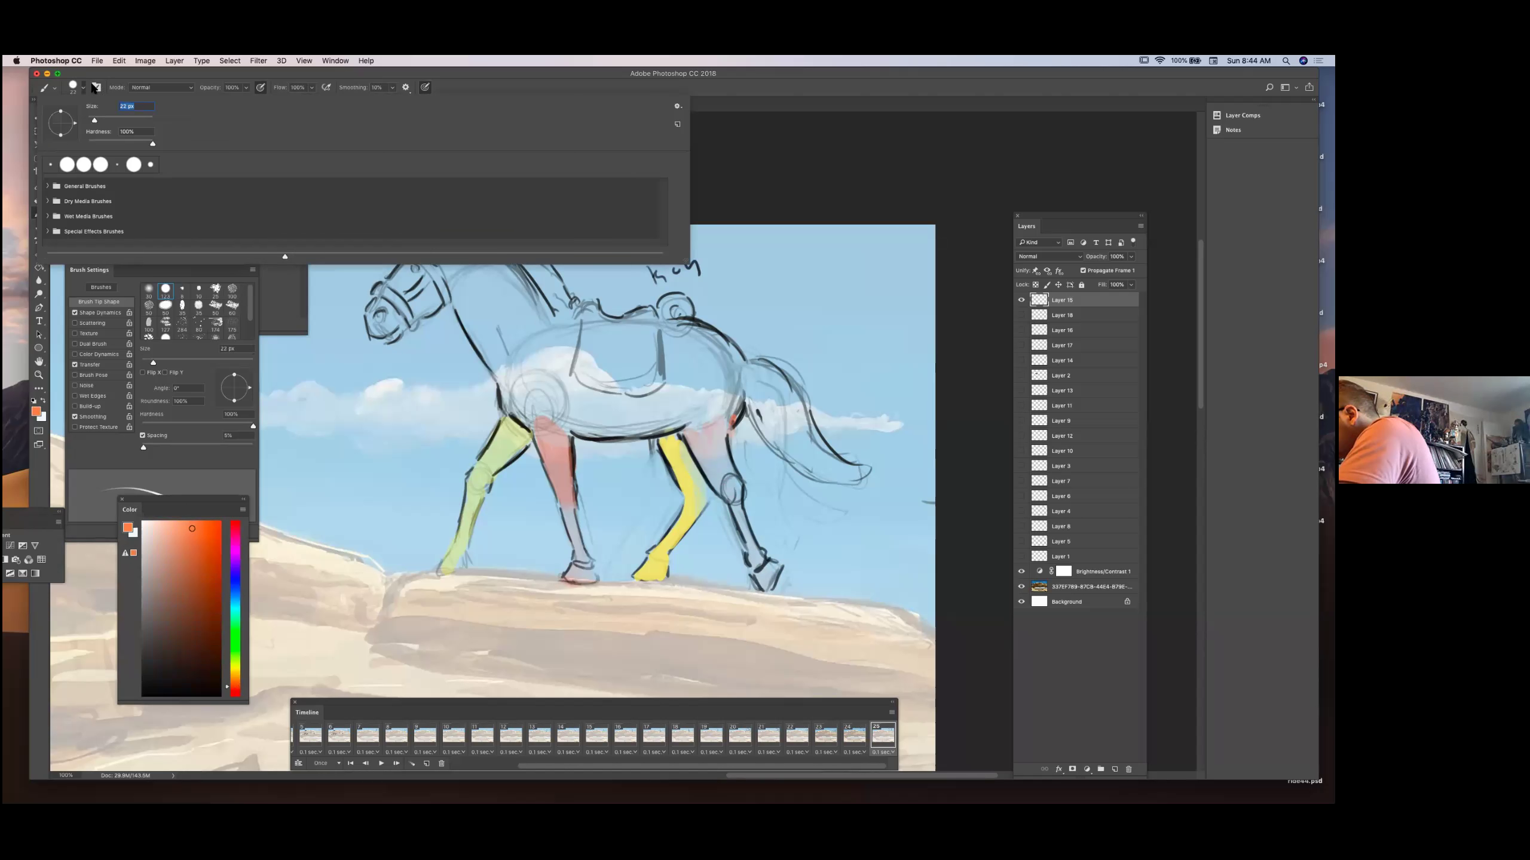
pyautogui.click(246, 88)
pyautogui.moveTo(246, 100); pyautogui.dragTo(215, 109)
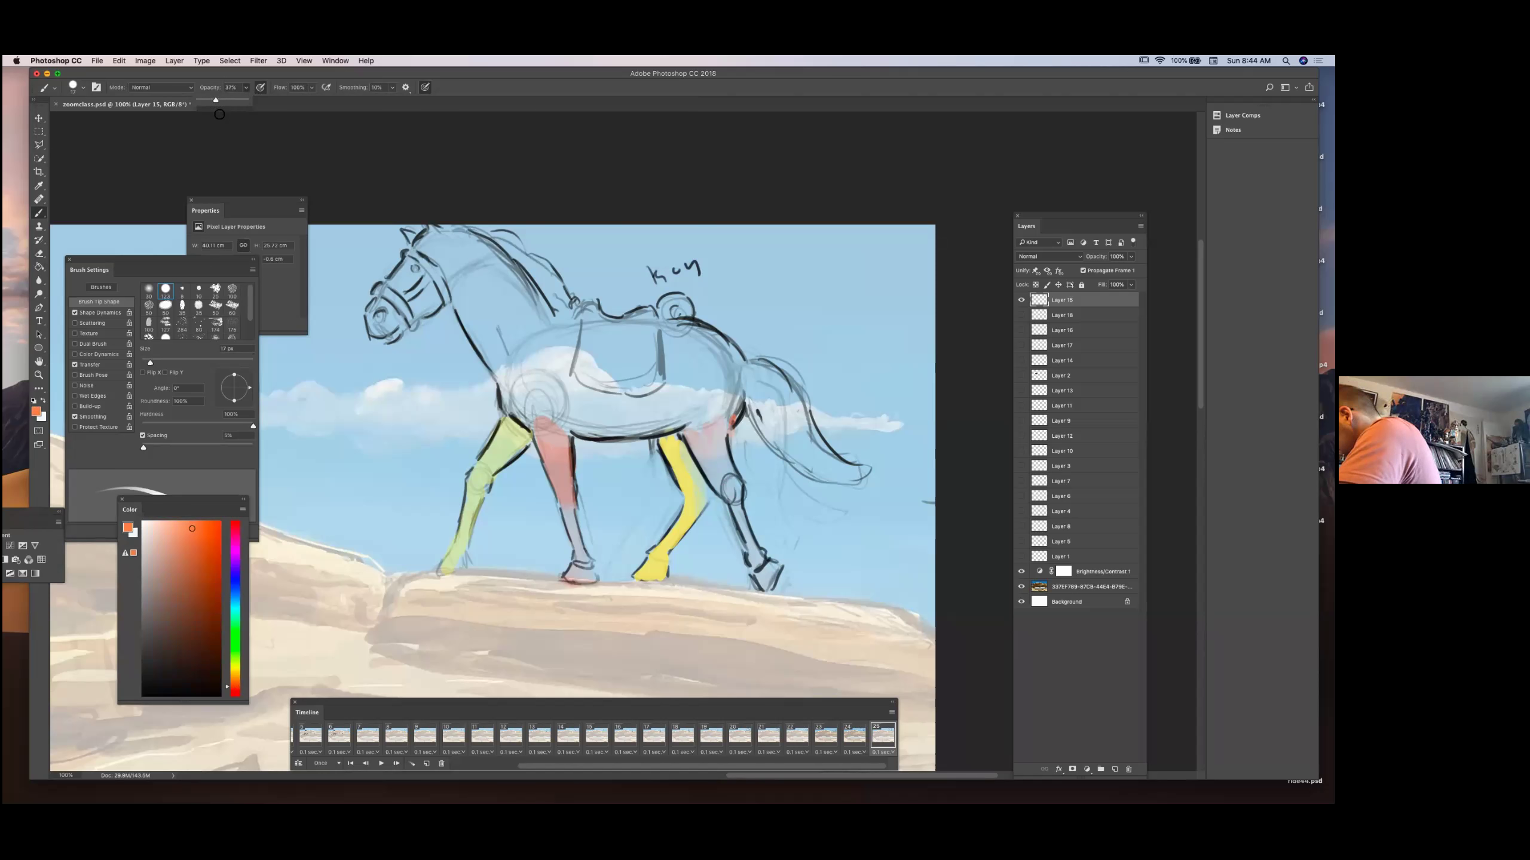
pyautogui.moveTo(692, 436)
pyautogui.mouseDown()
pyautogui.moveTo(726, 496)
pyautogui.moveTo(721, 437)
pyautogui.moveTo(765, 563)
pyautogui.mouseUp()
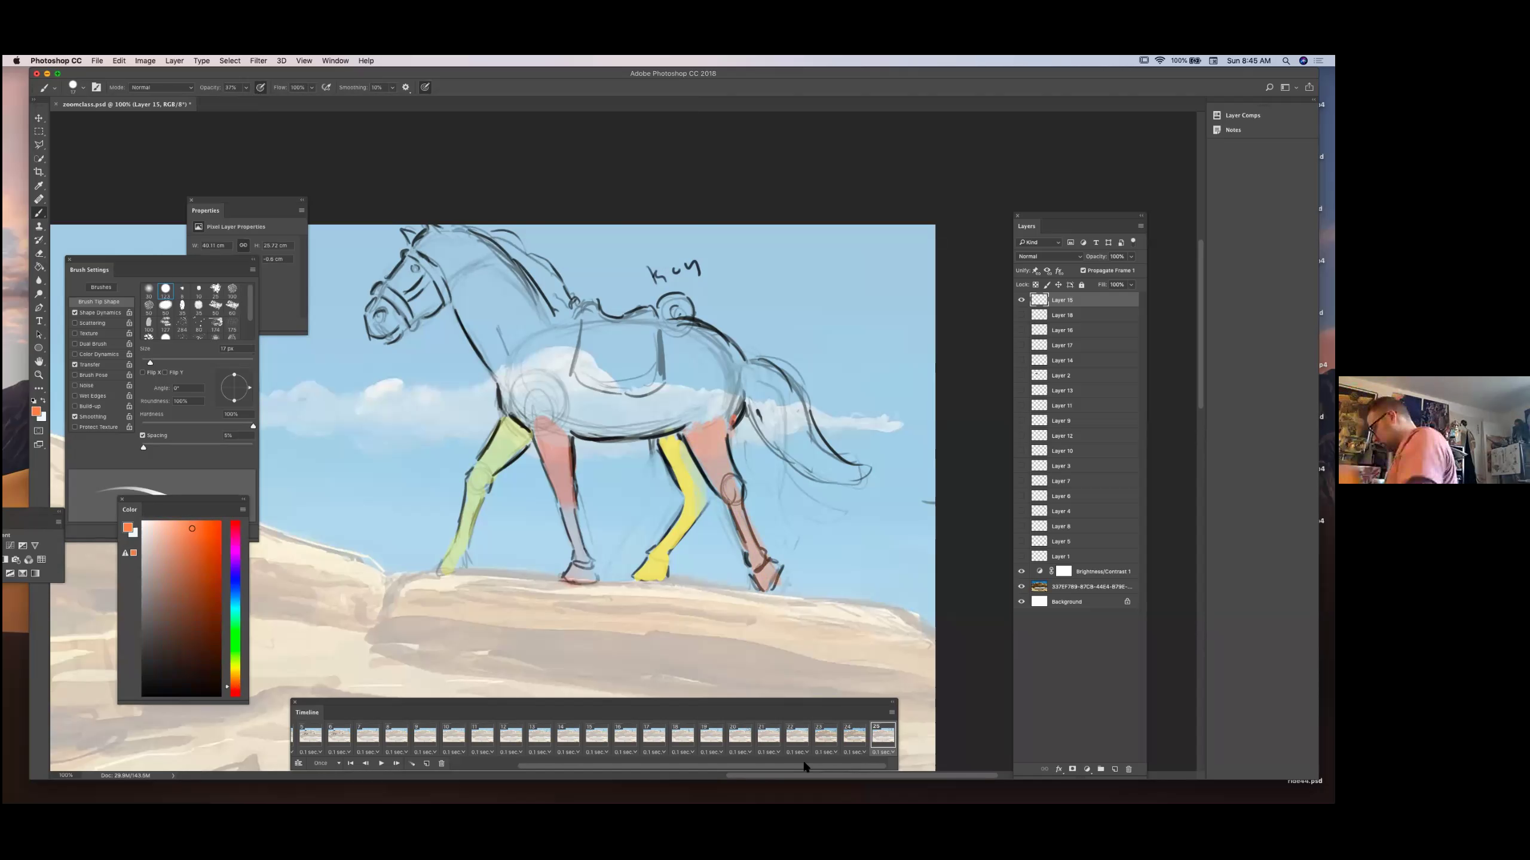
# Review the walk poses by stepping back from frame 25 to the key frame at frame 21.
pyautogui.moveTo(771, 765); pyautogui.dragTo(637, 771)
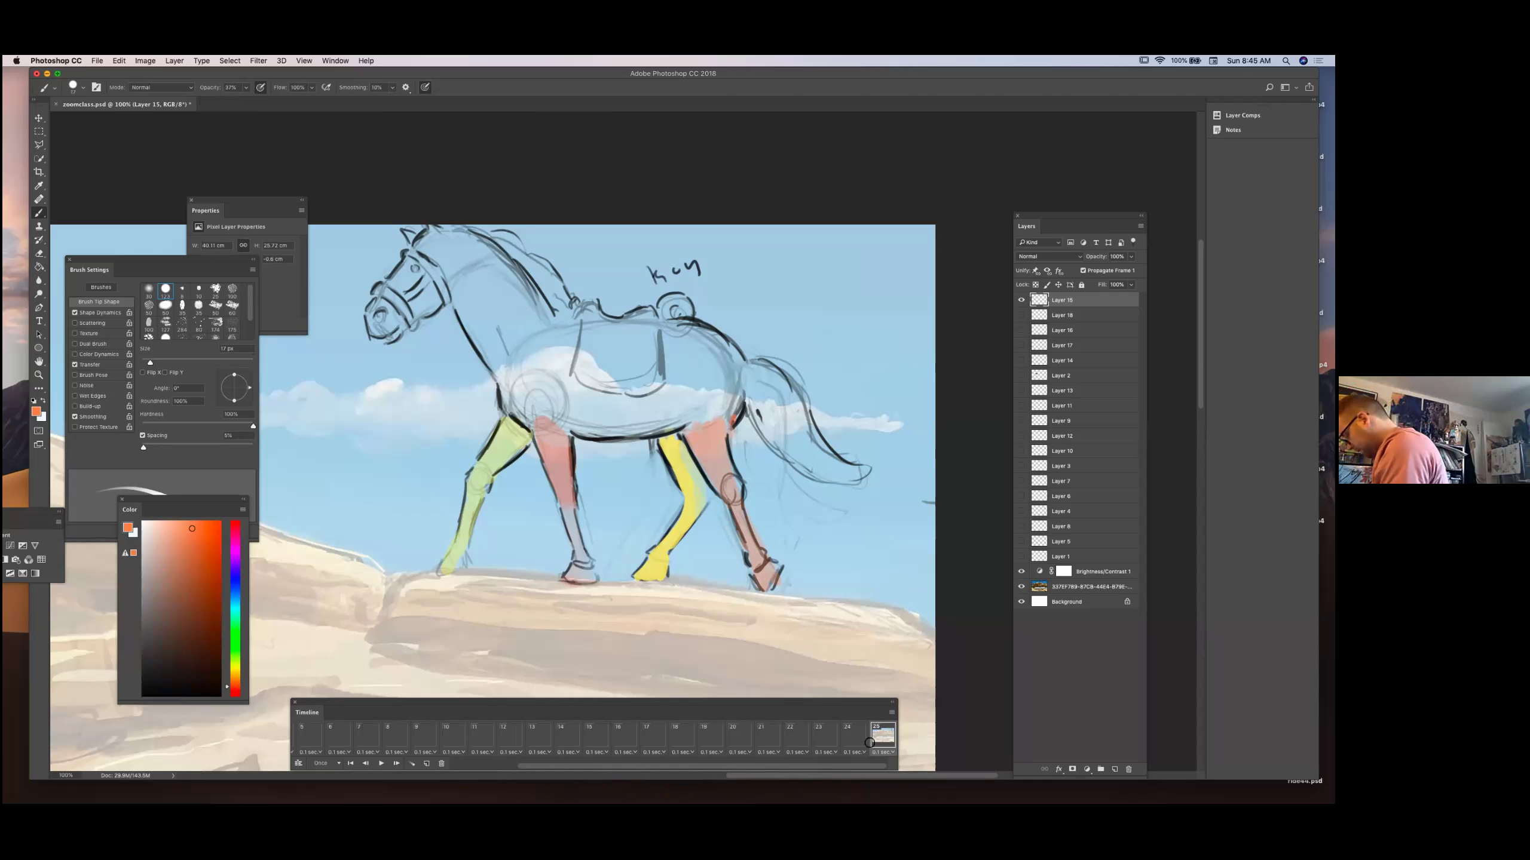
pyautogui.hscroll(4, 922, 755)
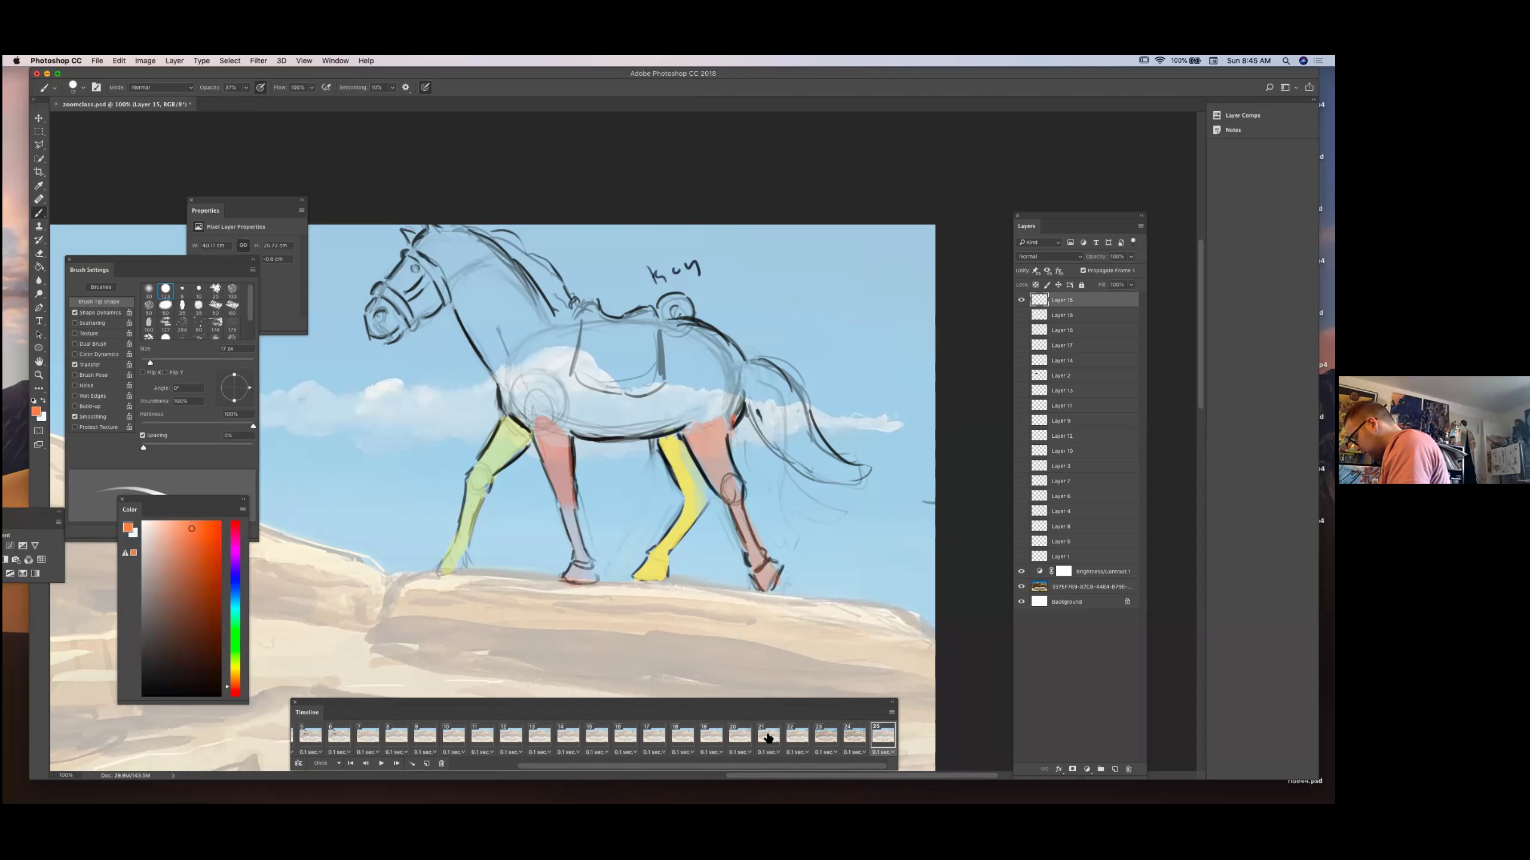
pyautogui.press('Left')
pyautogui.press('Left')
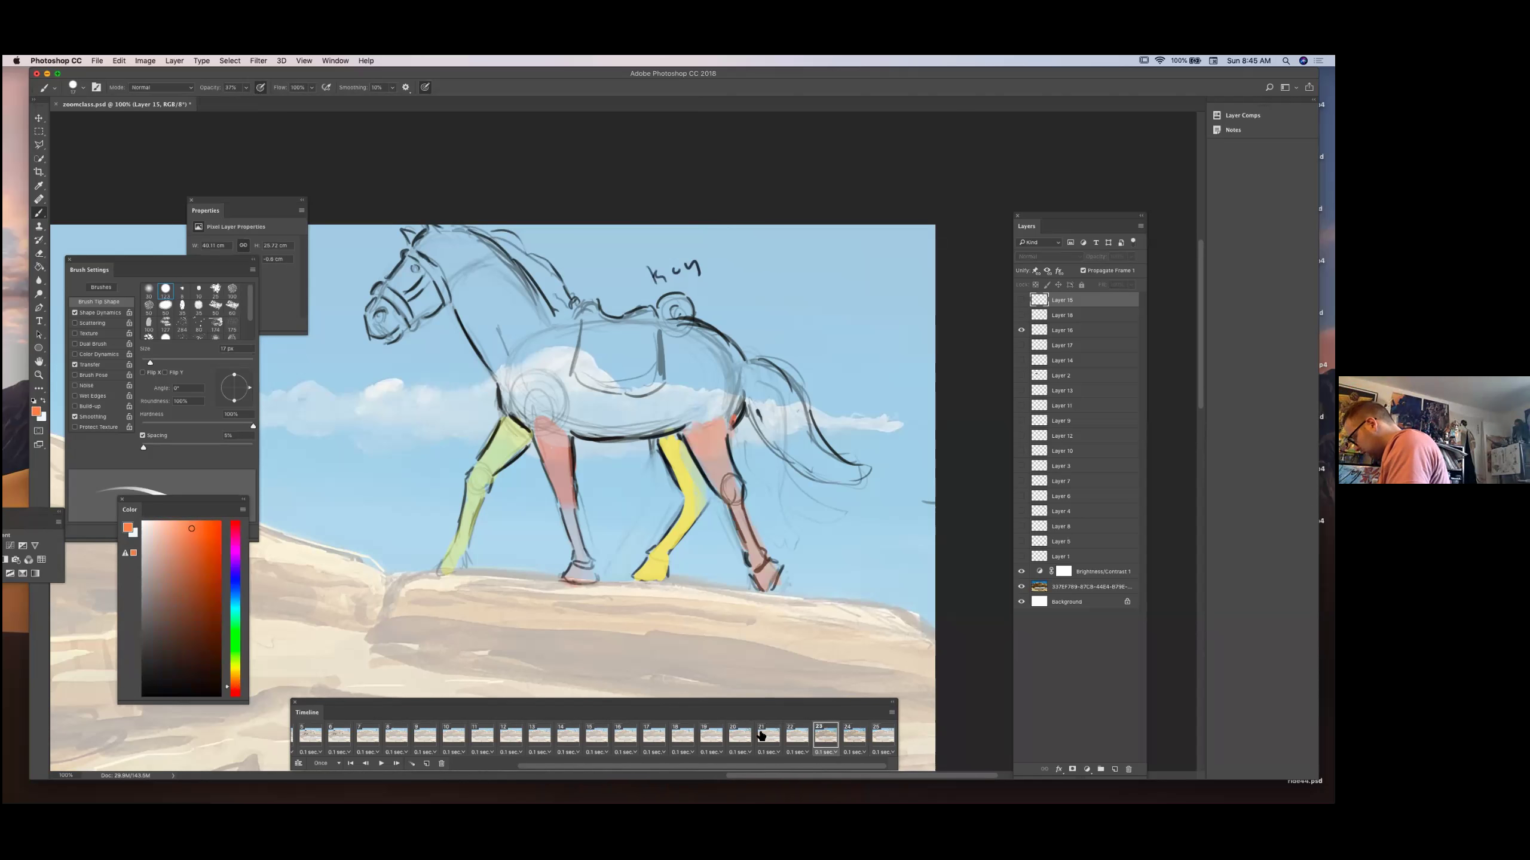
pyautogui.press('Left')
pyautogui.press('Left')
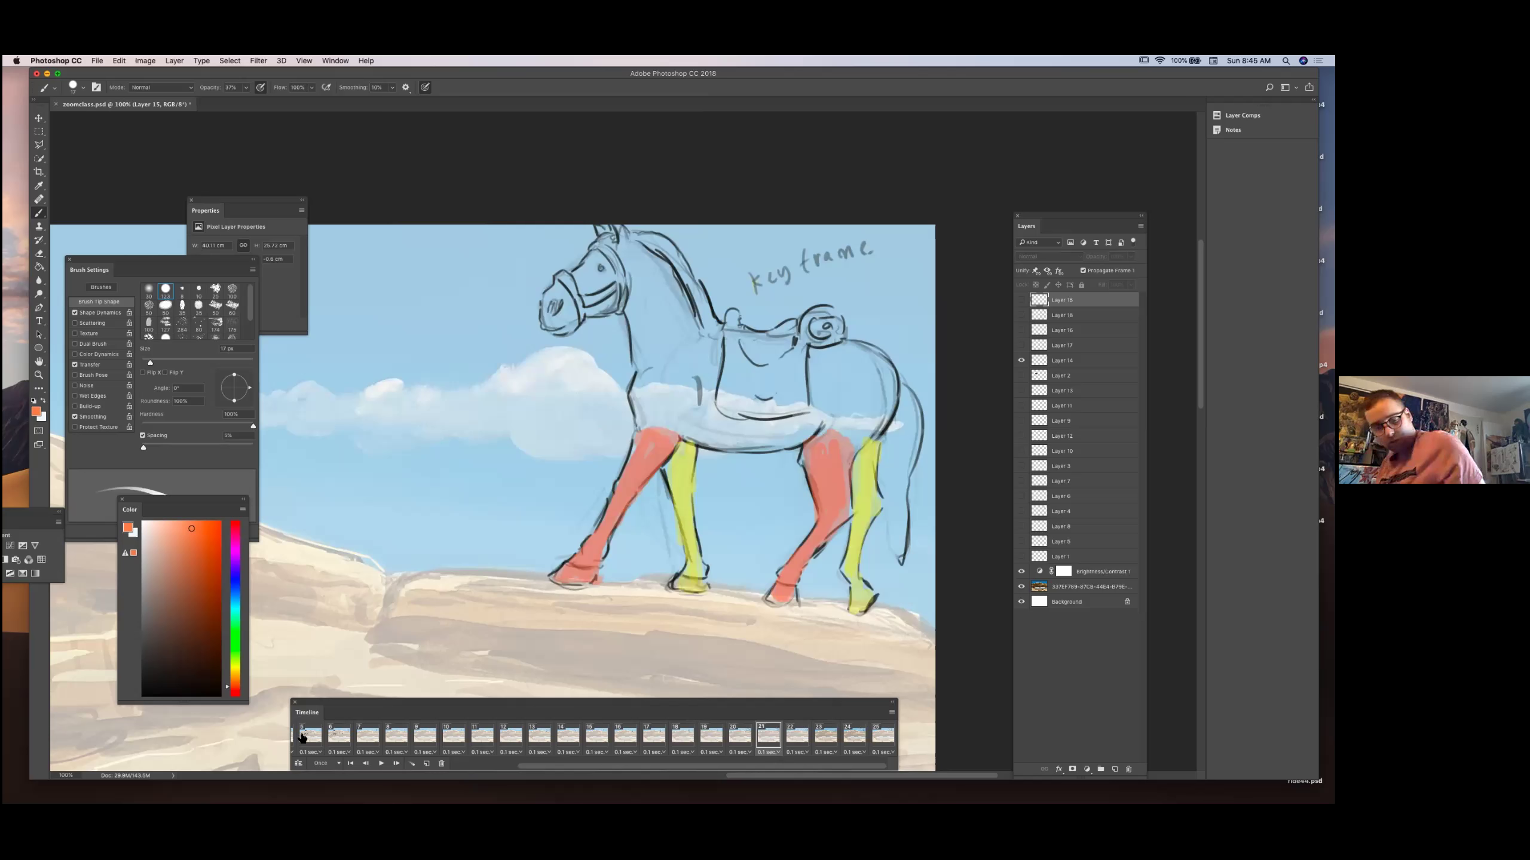
pyautogui.press('Left')
pyautogui.hscroll(-3, 301, 736)
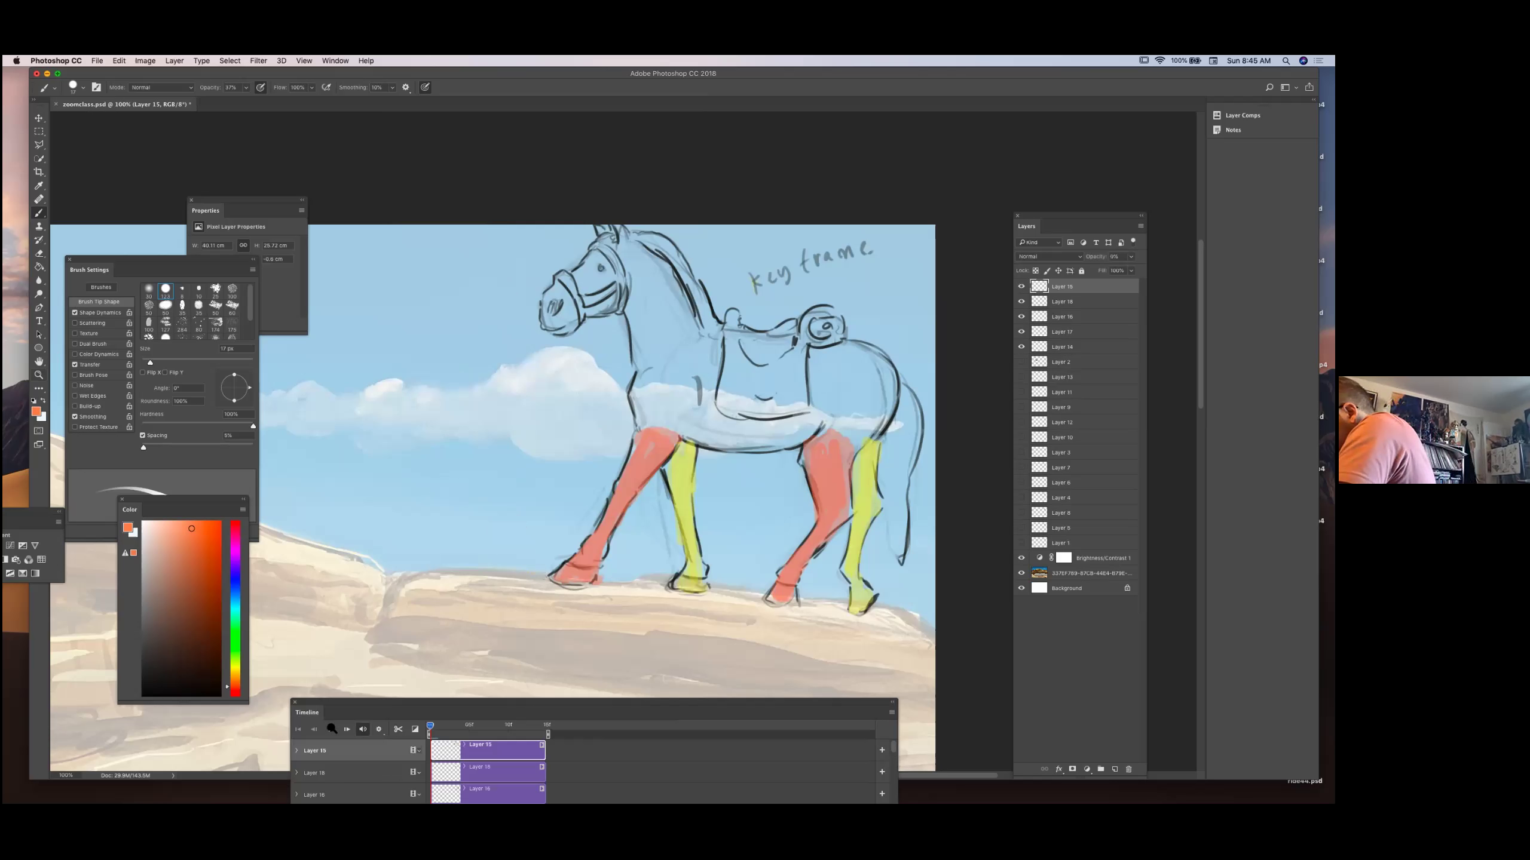
pyautogui.press('h')
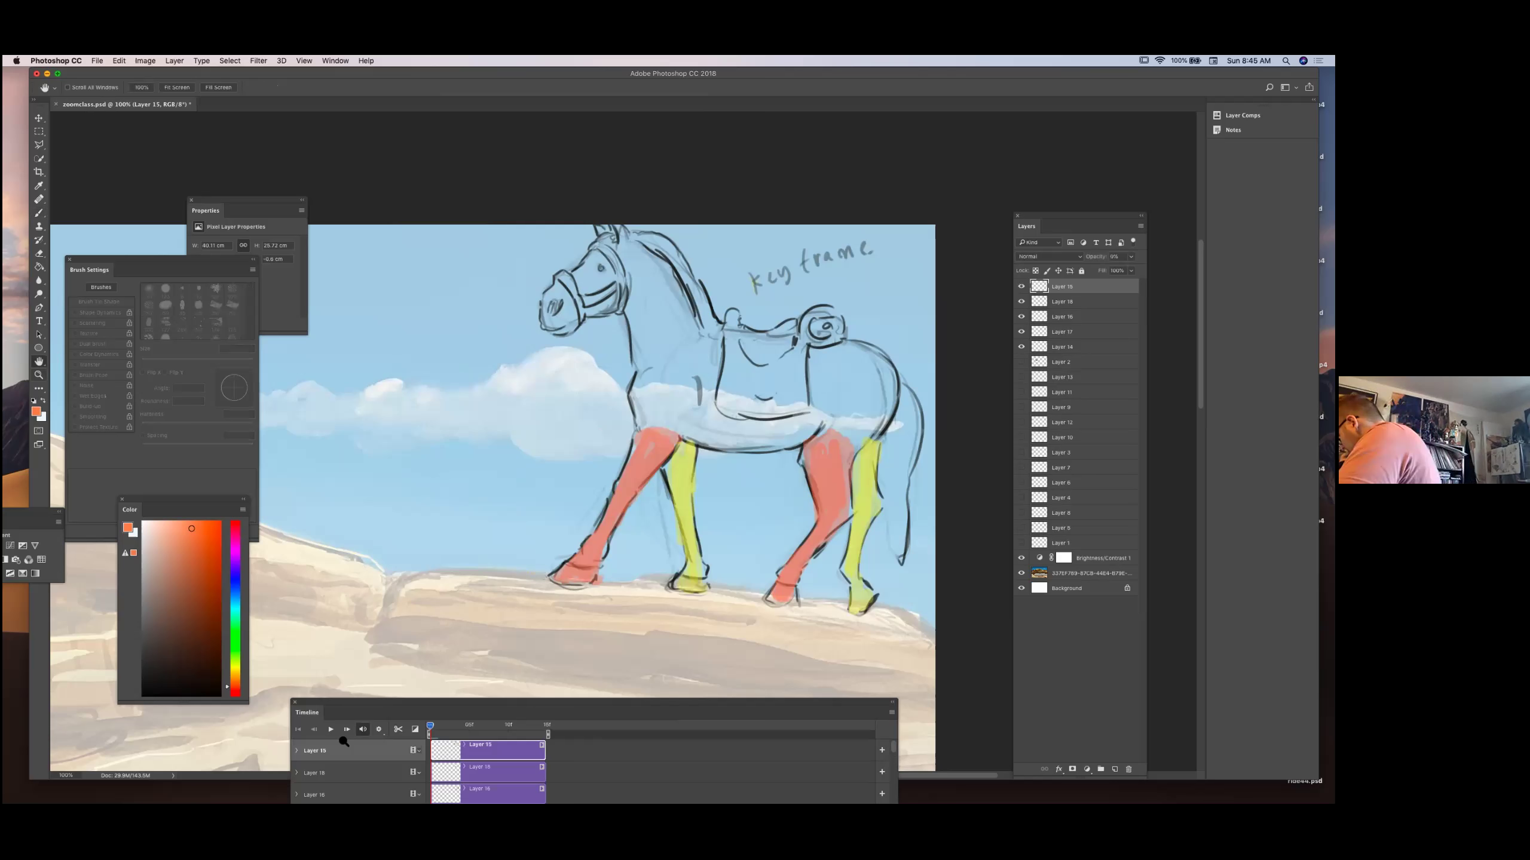
pyautogui.press('z')
pyautogui.press('super+minus')
pyautogui.press('super+minus')
pyautogui.press('super+minus')
pyautogui.press('space')
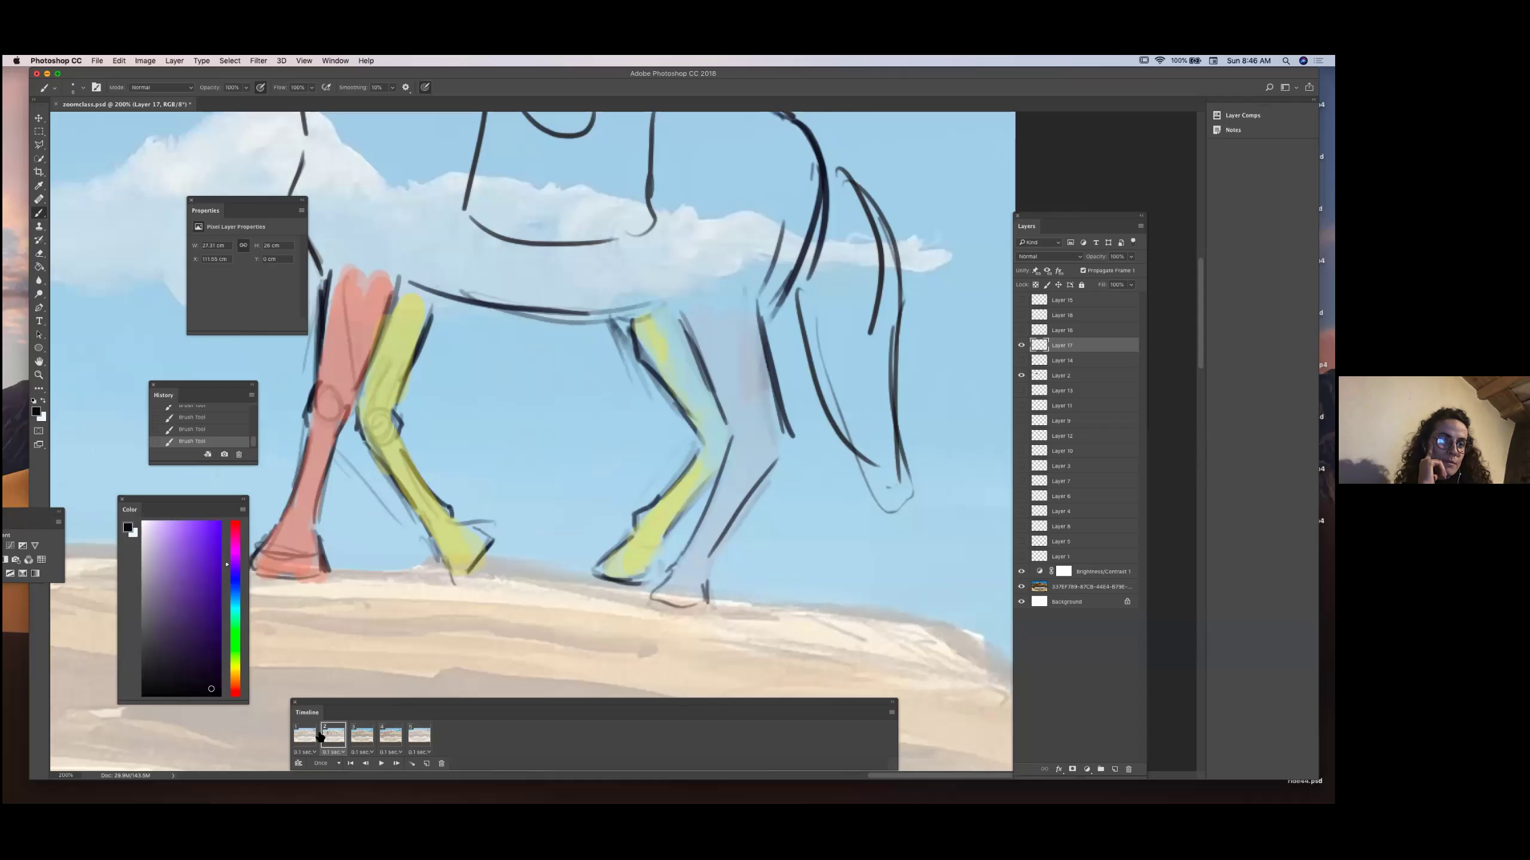
# Compare the hind-leg positions across frames 1 to 3, and return to frame 2.
pyautogui.click(307, 736)
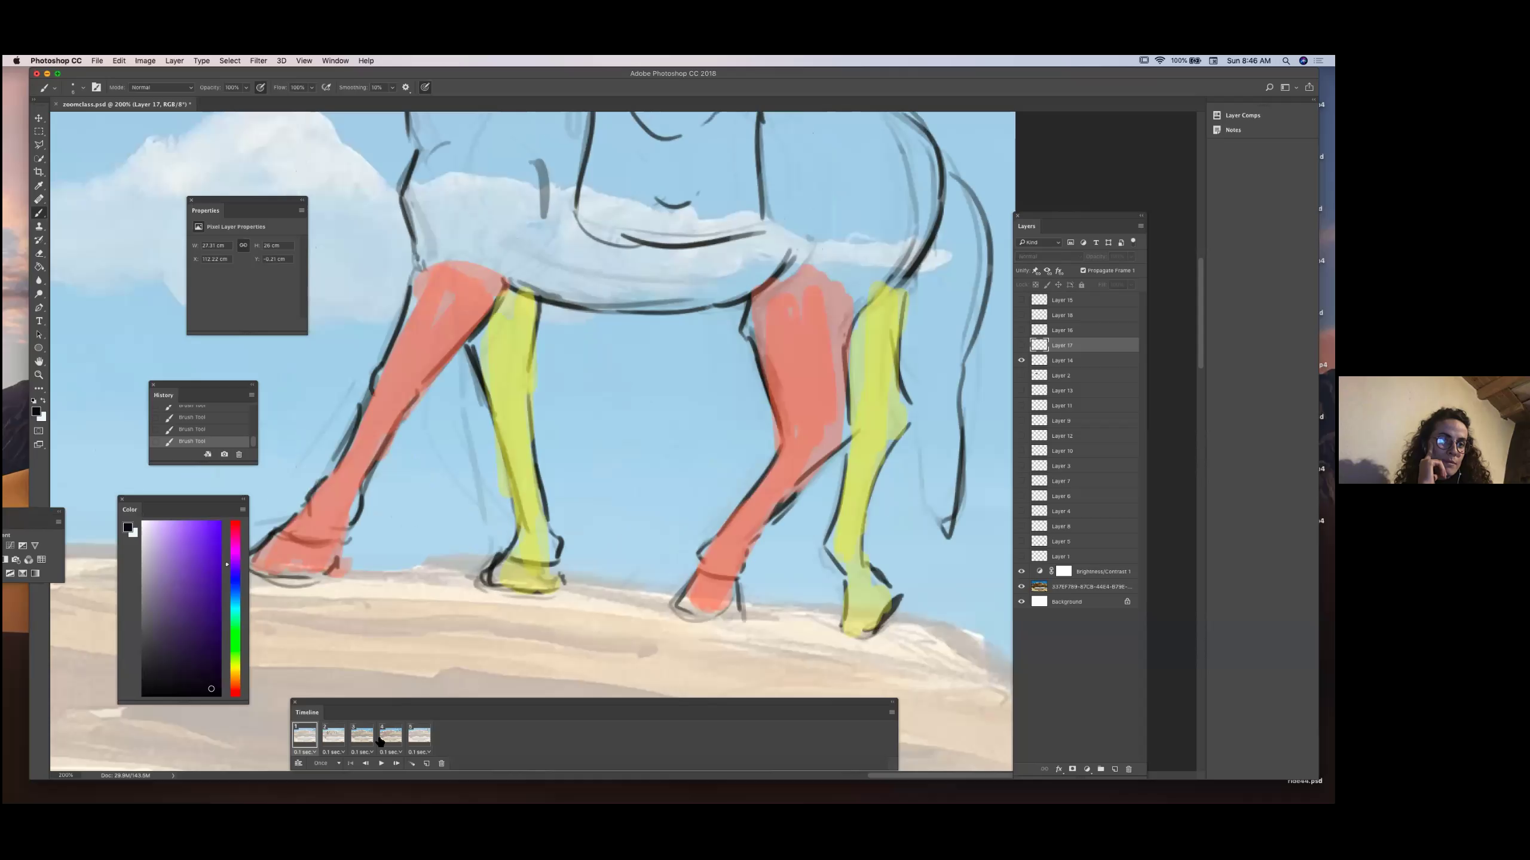
pyautogui.press('Right')
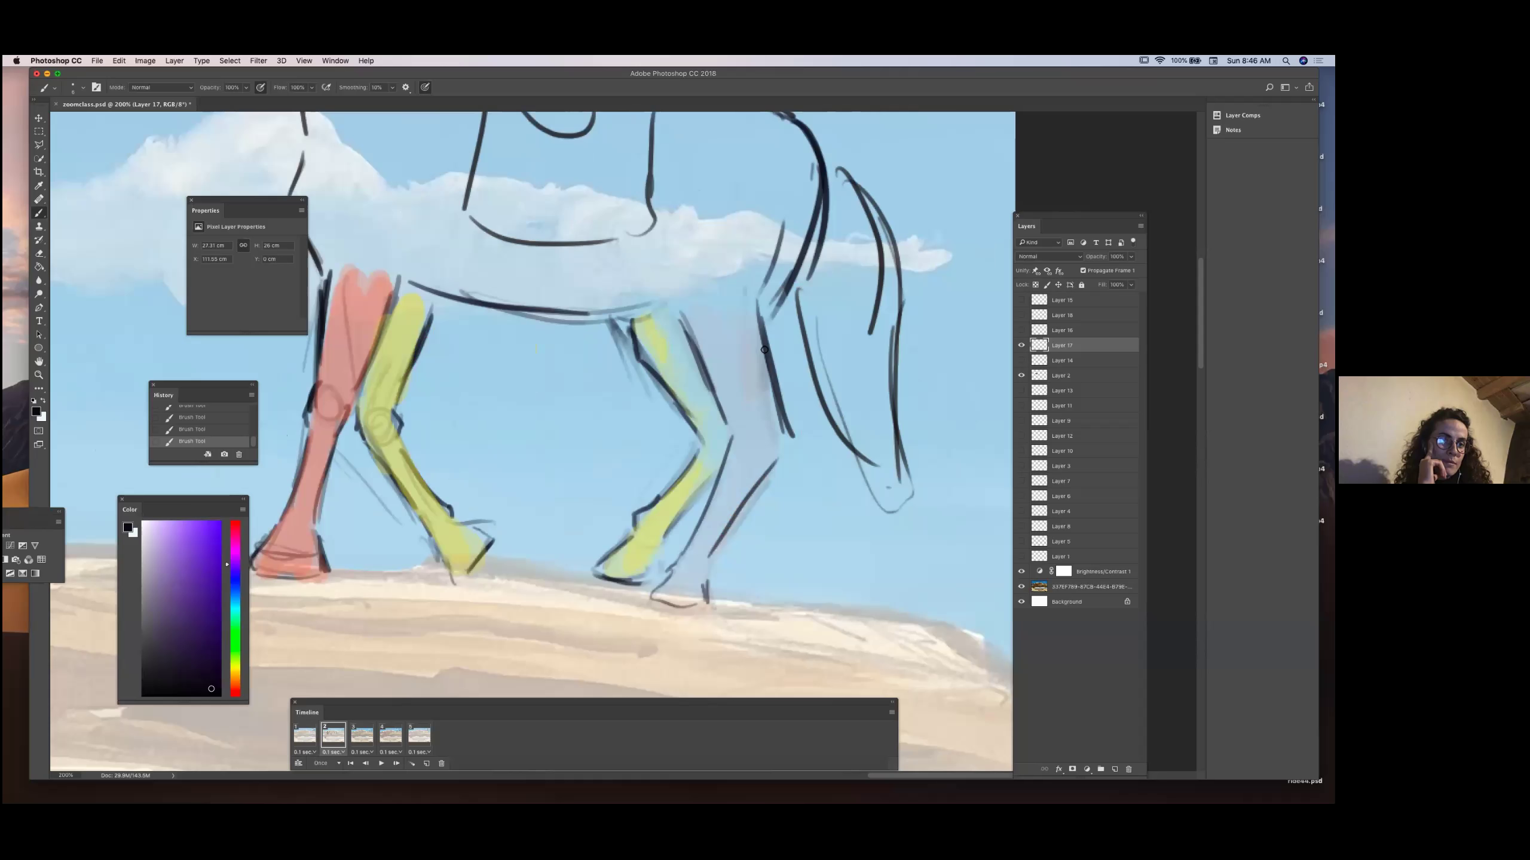
pyautogui.press('Right')
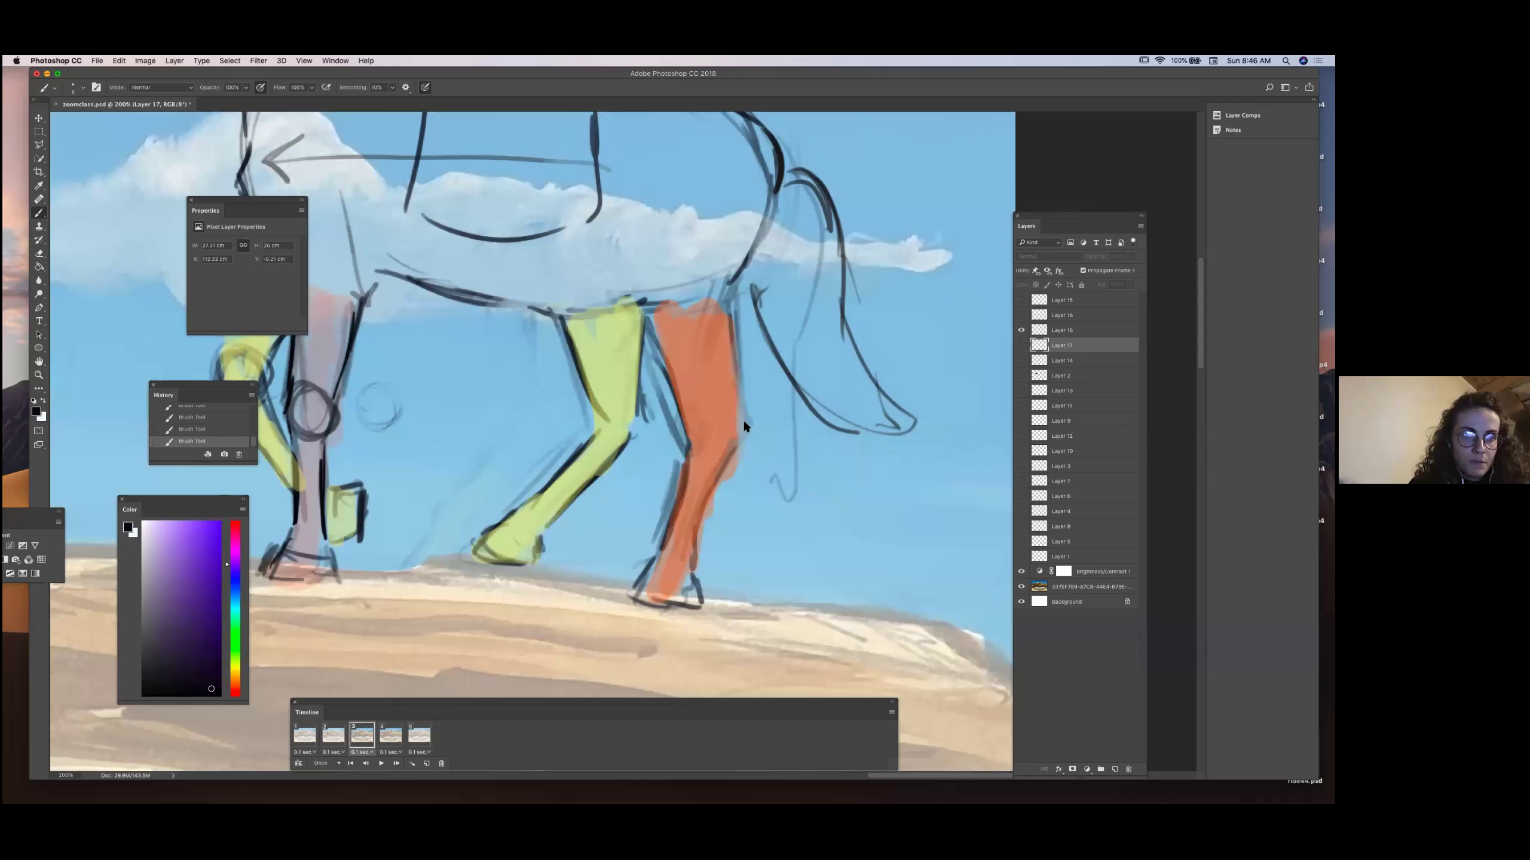
pyautogui.click(319, 732)
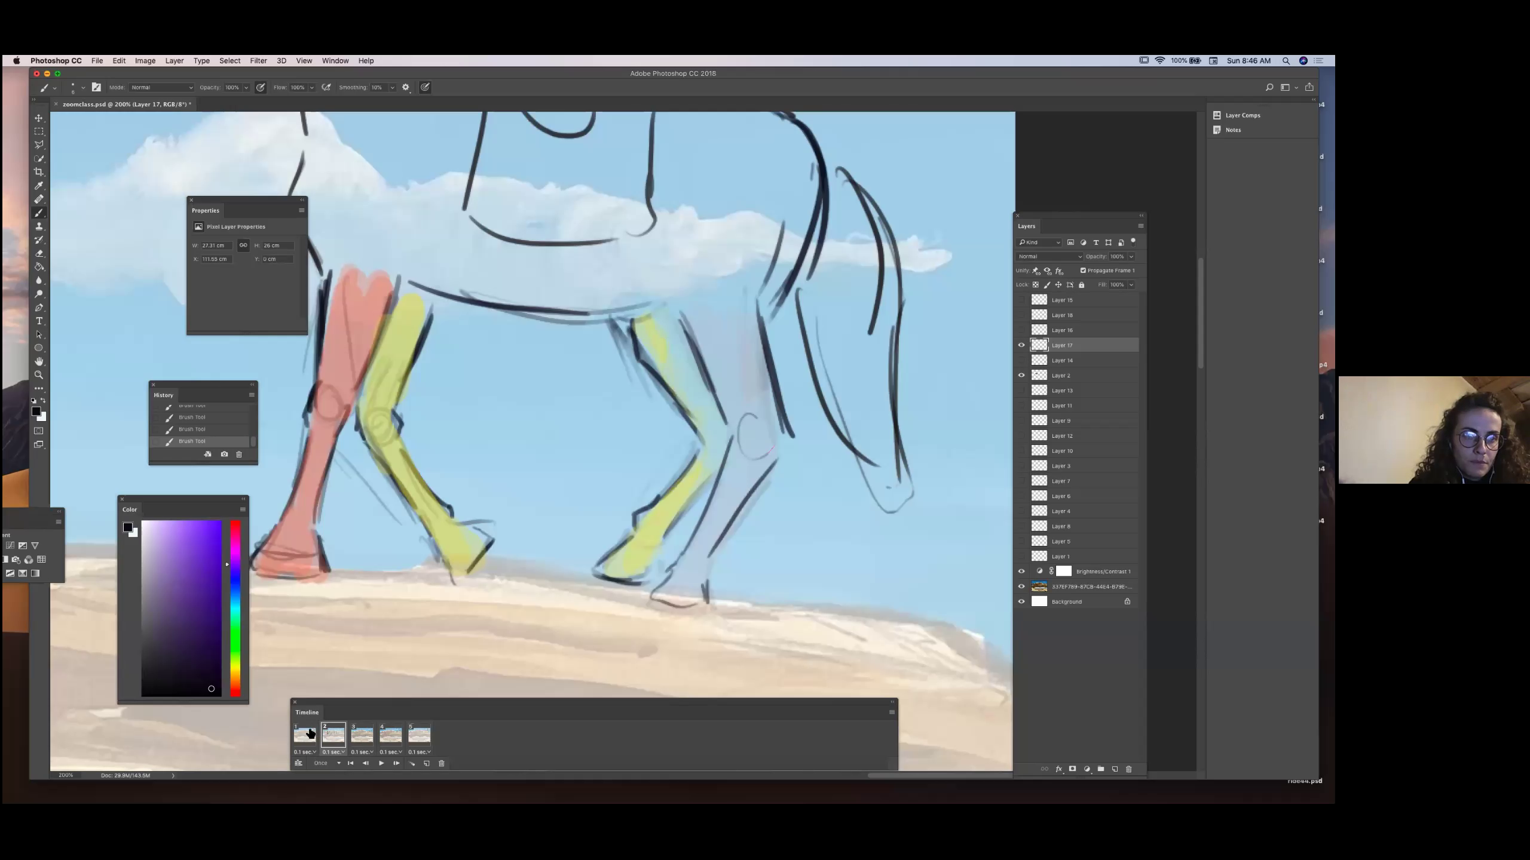
# Overlay the neighboring frames' Layer 17 and Layer 18 on frame 3 at reduced opacity as a faint pose guide.
pyautogui.click(391, 736)
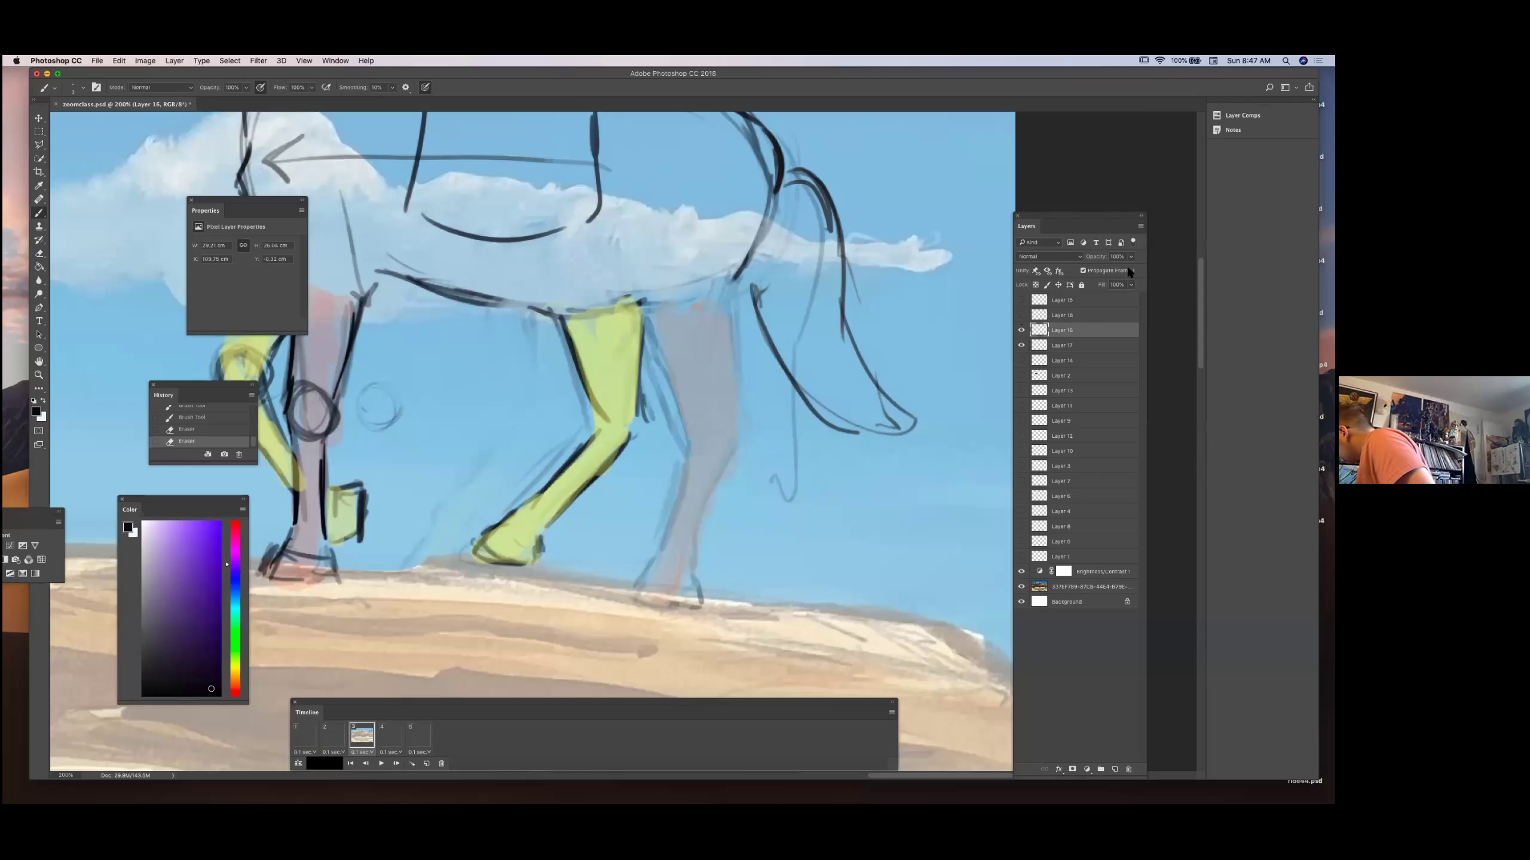
pyautogui.click(354, 735)
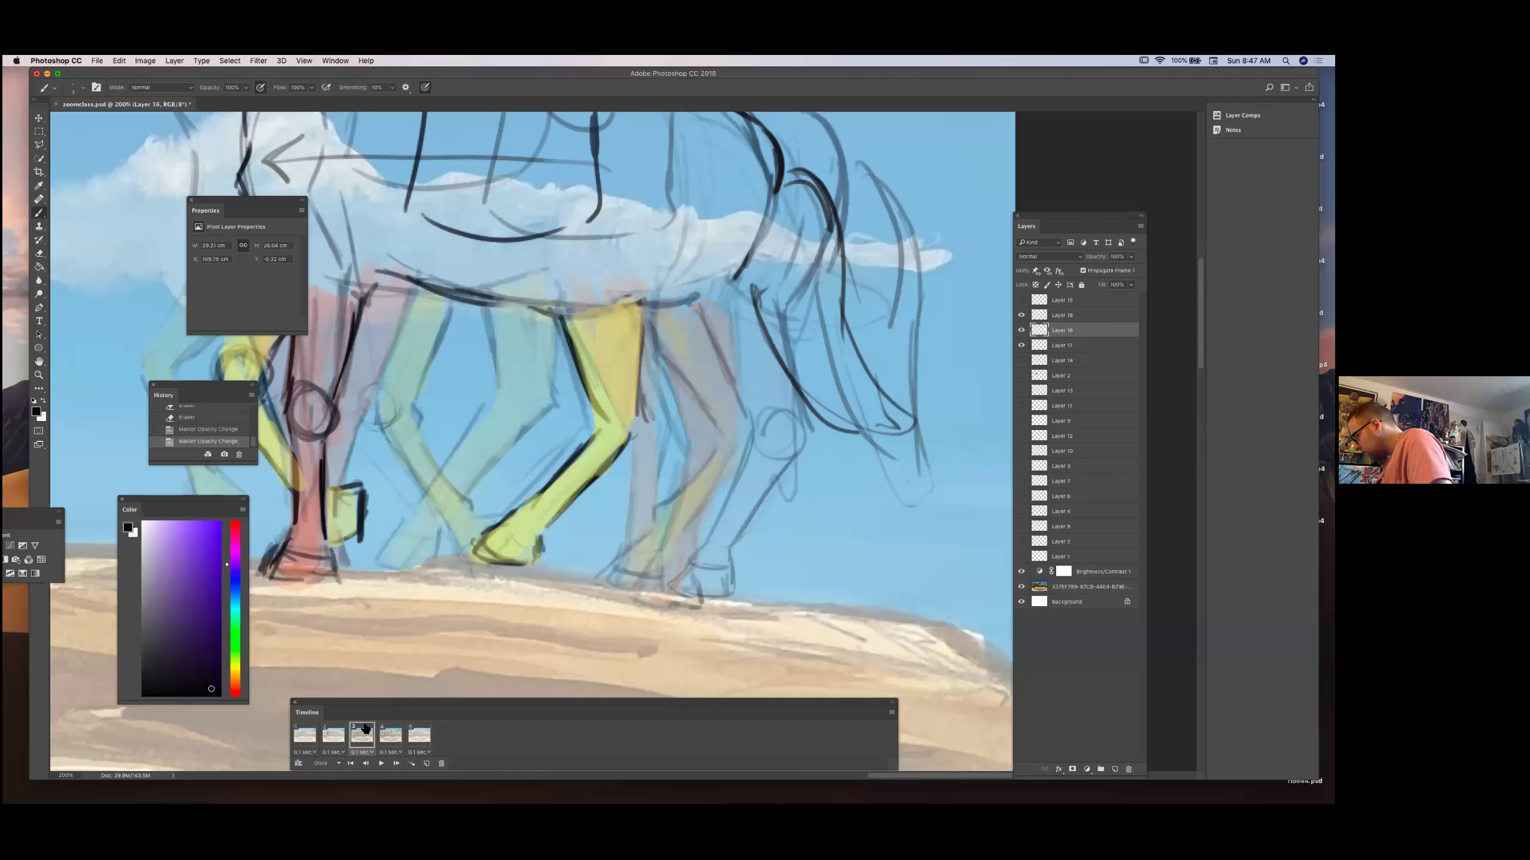
pyautogui.moveTo(1041, 341); pyautogui.dragTo(1041, 326)
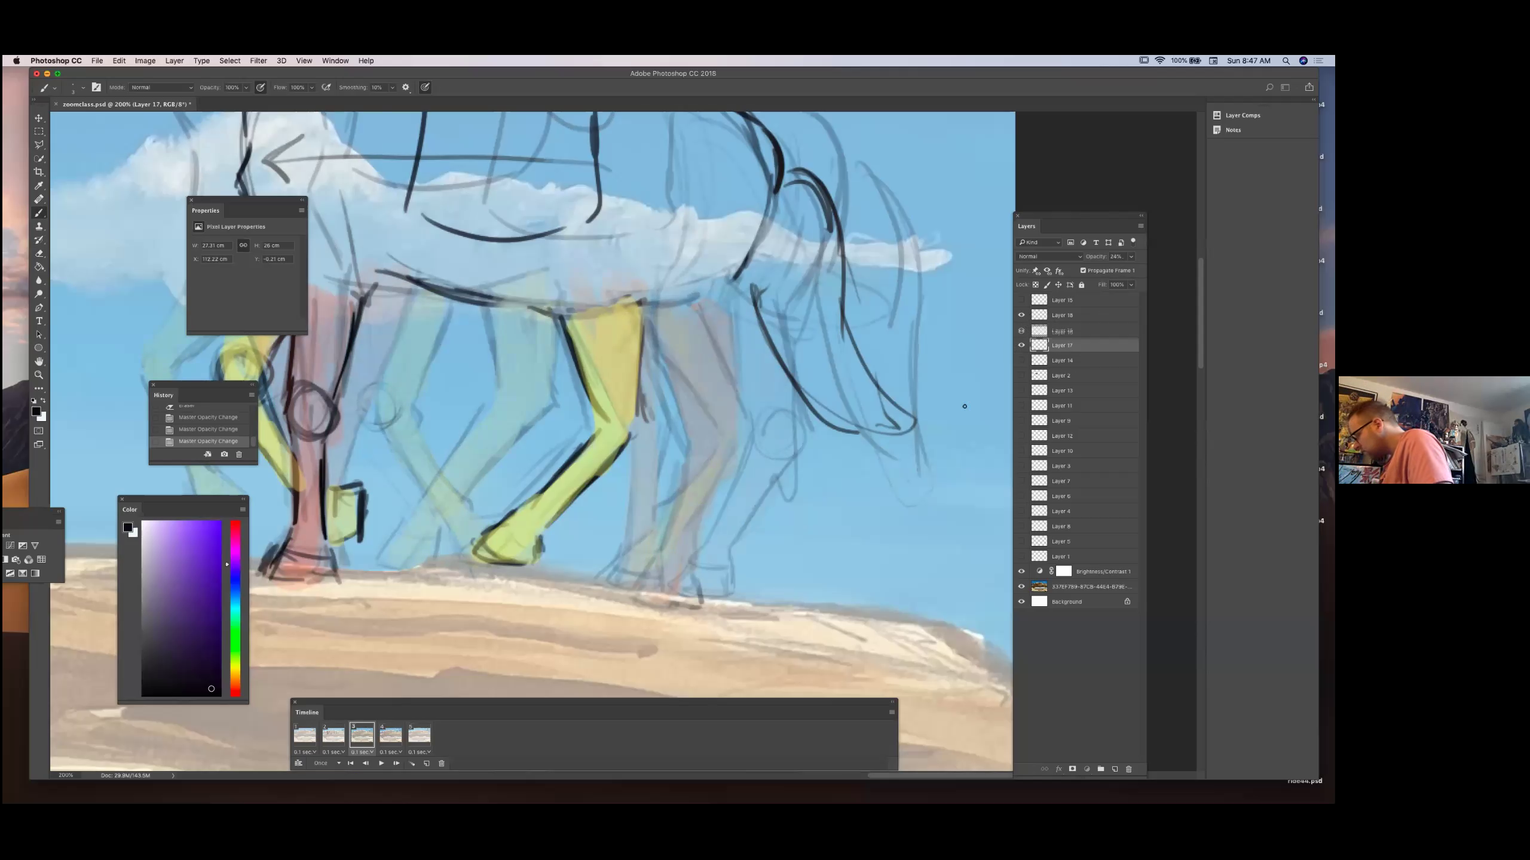
pyautogui.click(1040, 331)
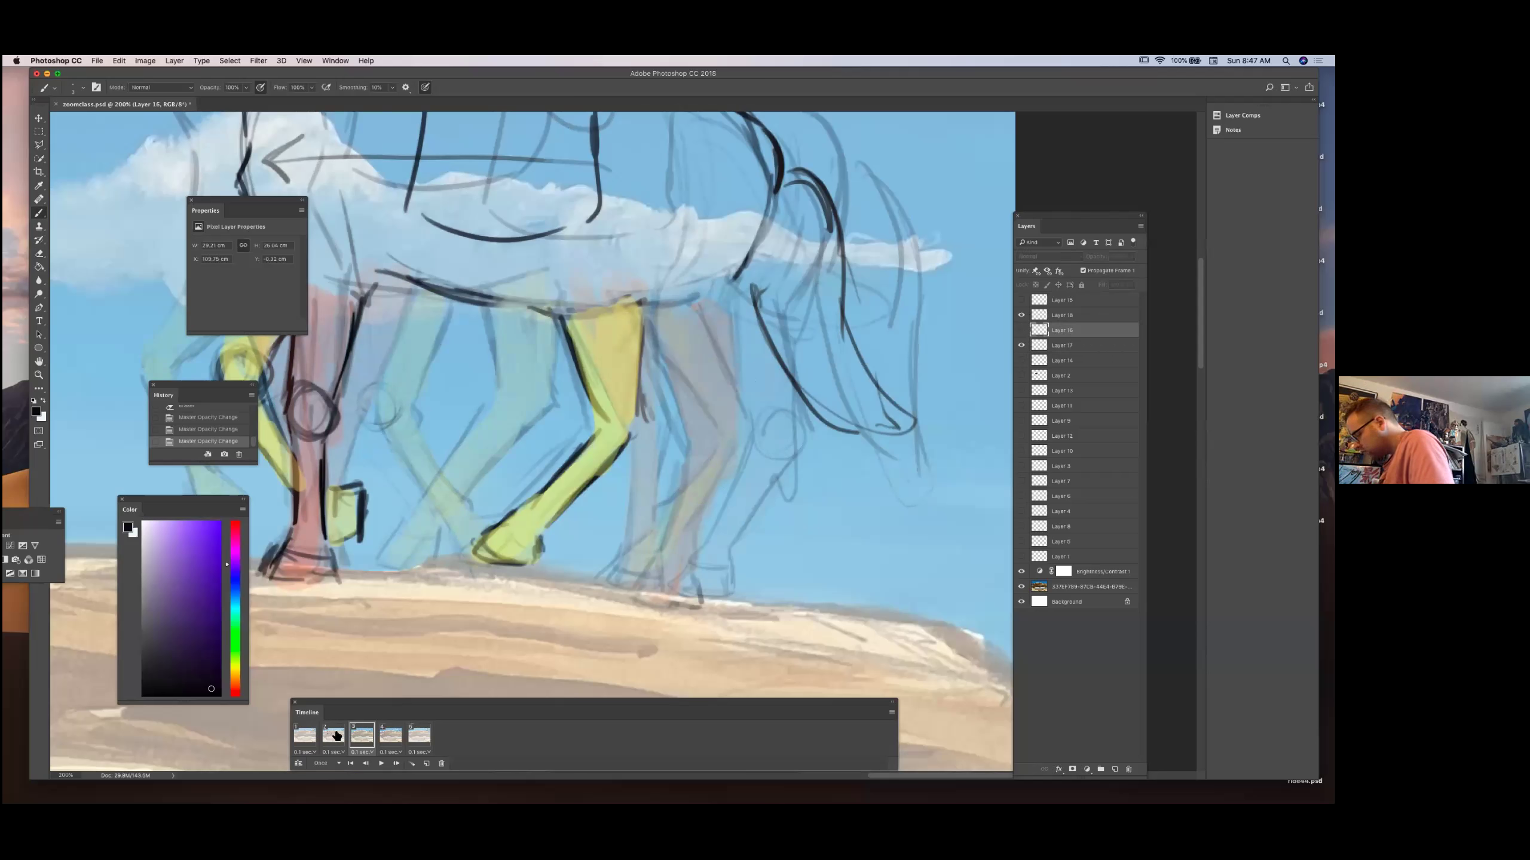
# Check frames 2 and 4 against frame 3, and return to frame 3.
pyautogui.click(333, 735)
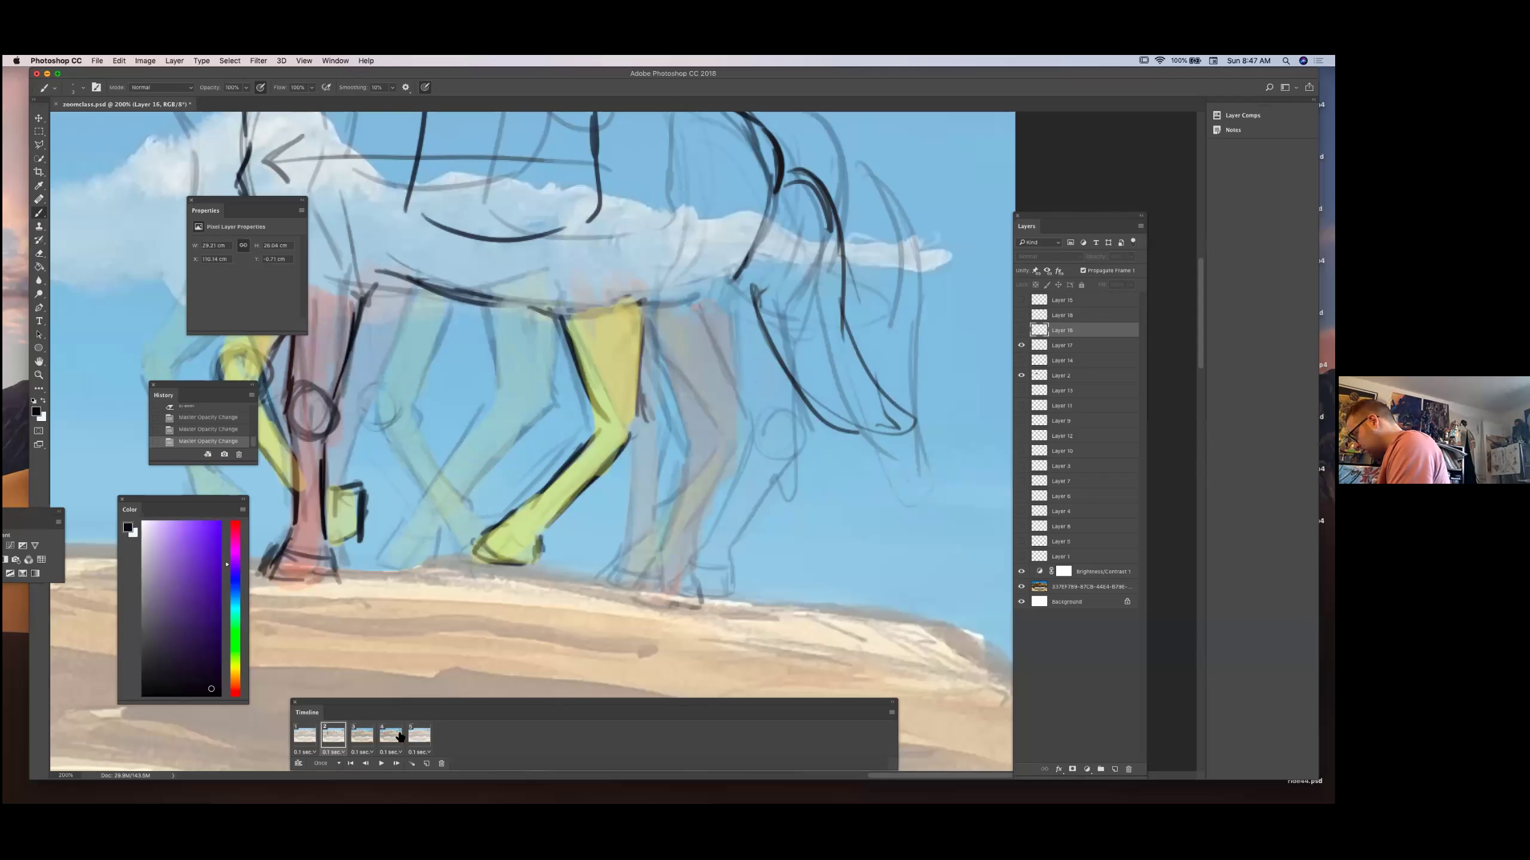
pyautogui.click(390, 736)
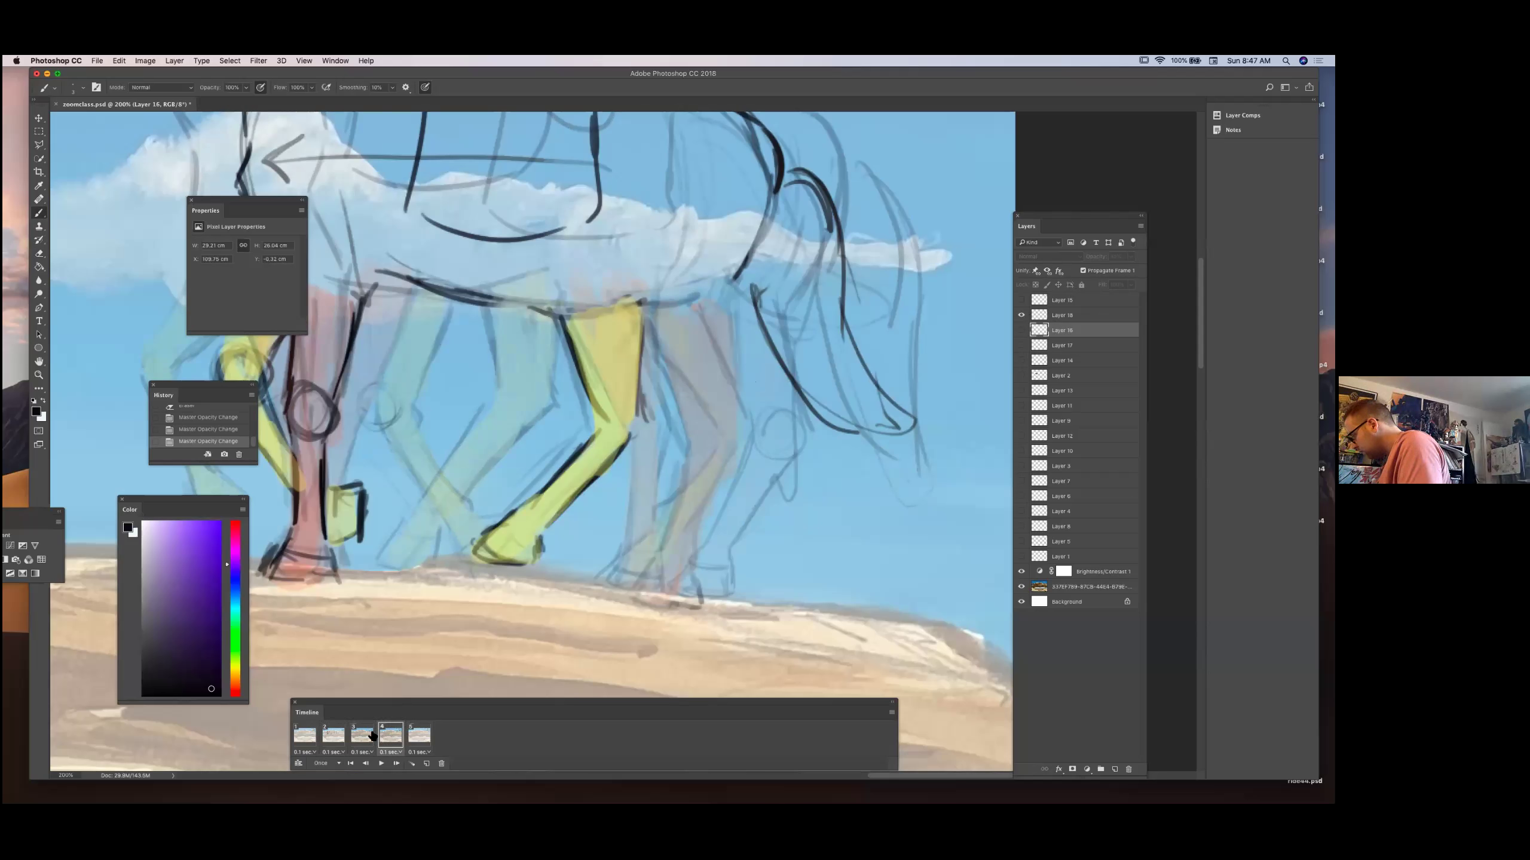
pyautogui.press(',')
pyautogui.press(',')
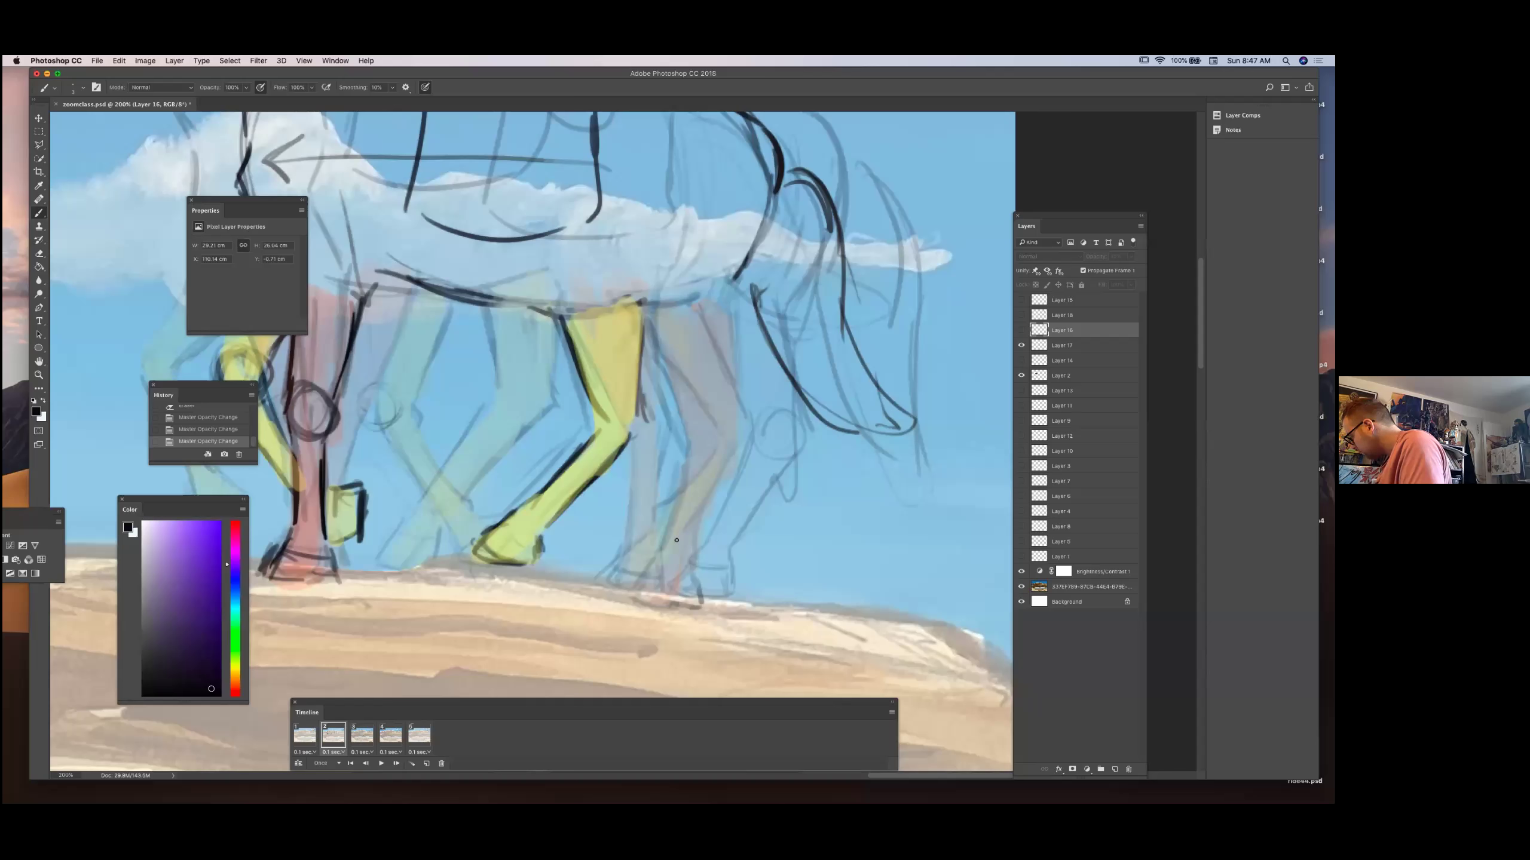
pyautogui.press('.')
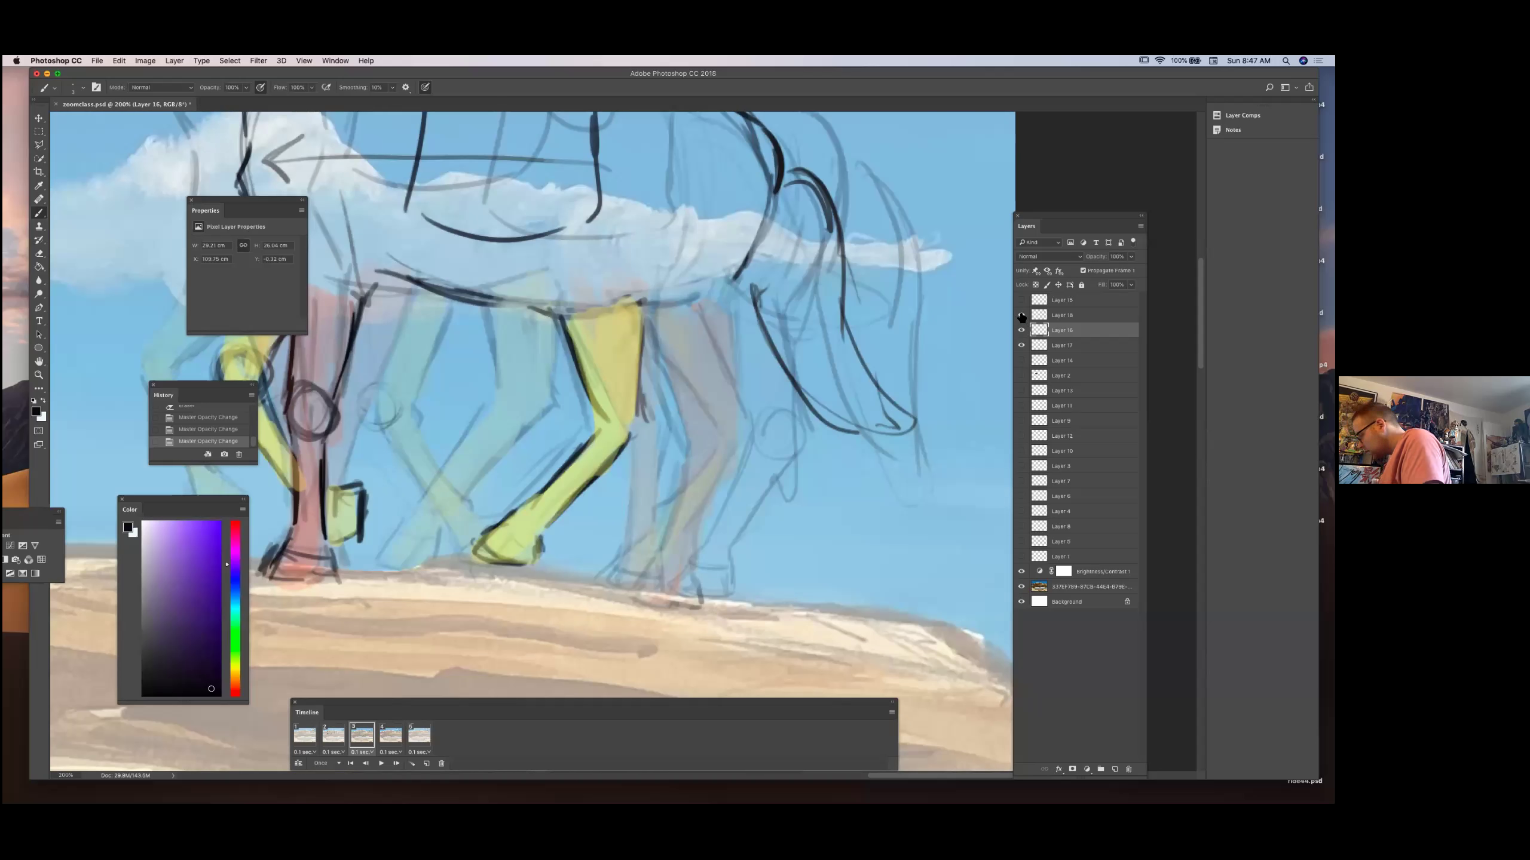
# Toggle the faint Layer 17 and Layer 18 overlays on frame 3 to compare the leg positions, leaving both shown.
pyautogui.click(1021, 346)
pyautogui.click(1021, 315)
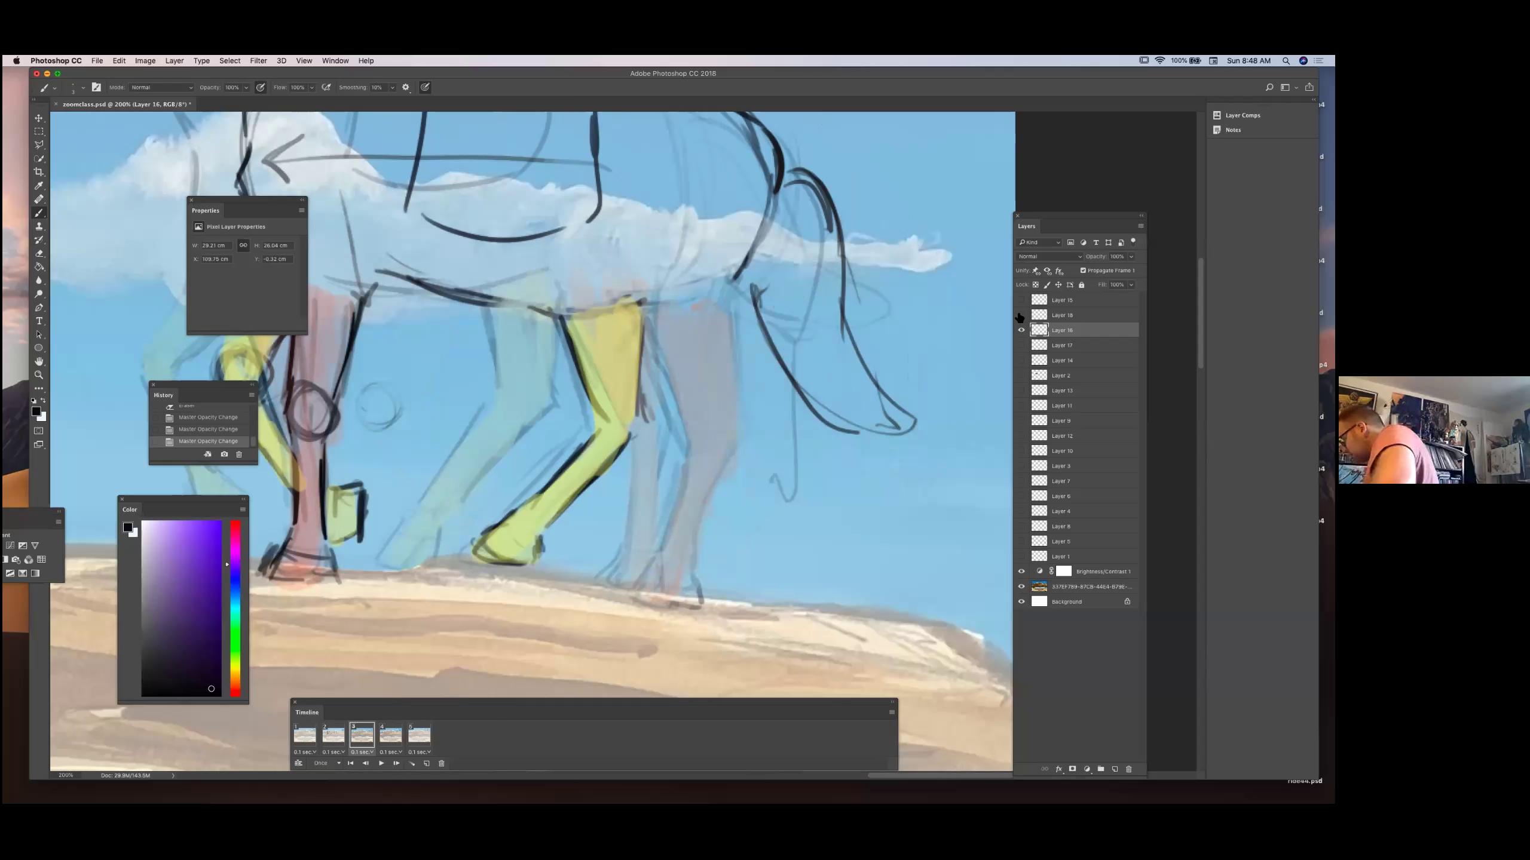
pyautogui.click(1021, 345)
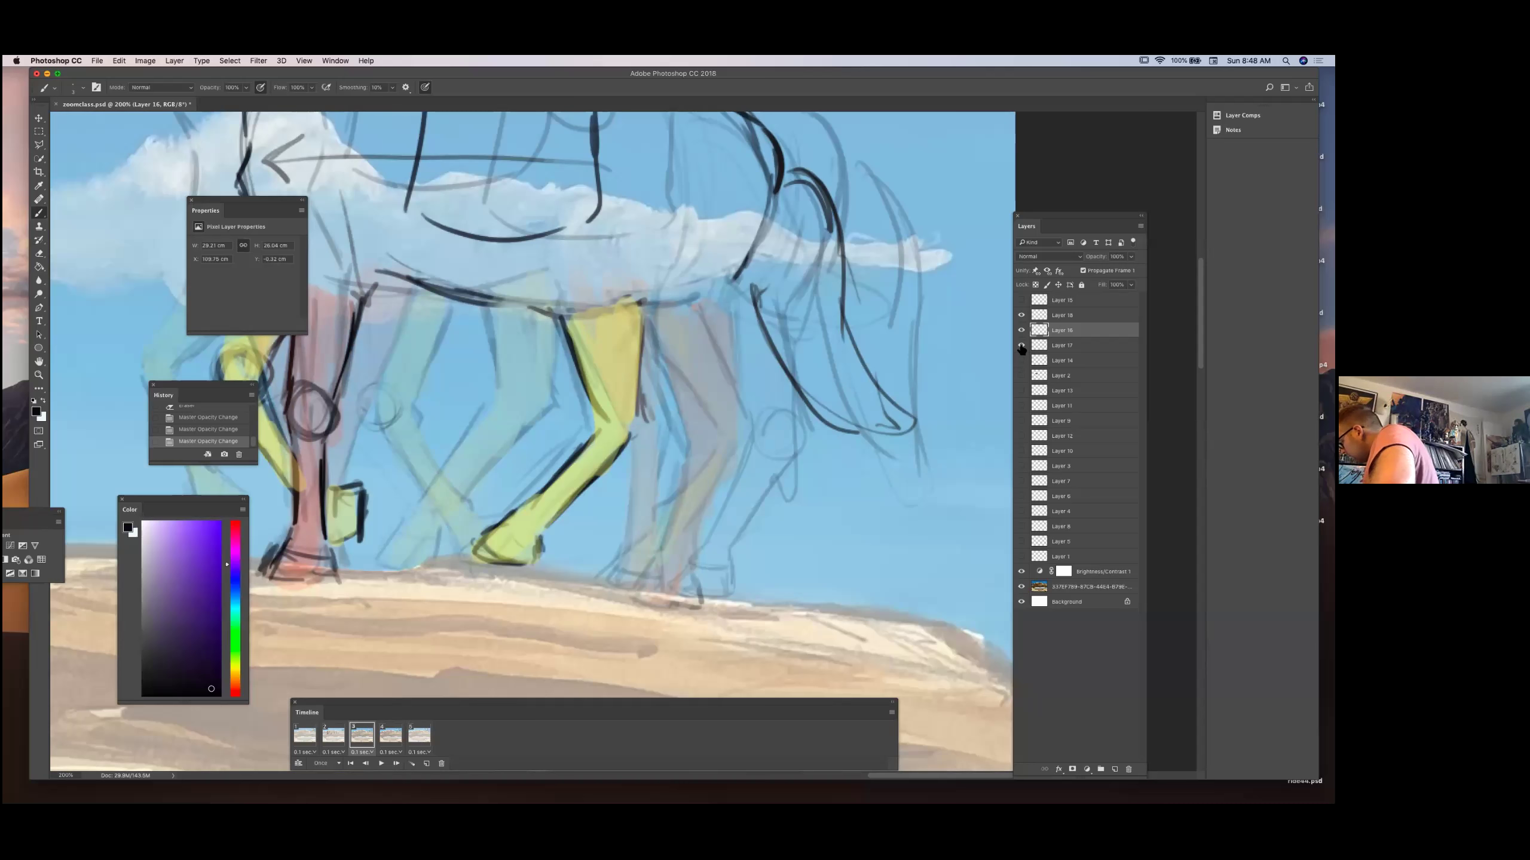
pyautogui.click(1021, 315)
pyautogui.click(1021, 315)
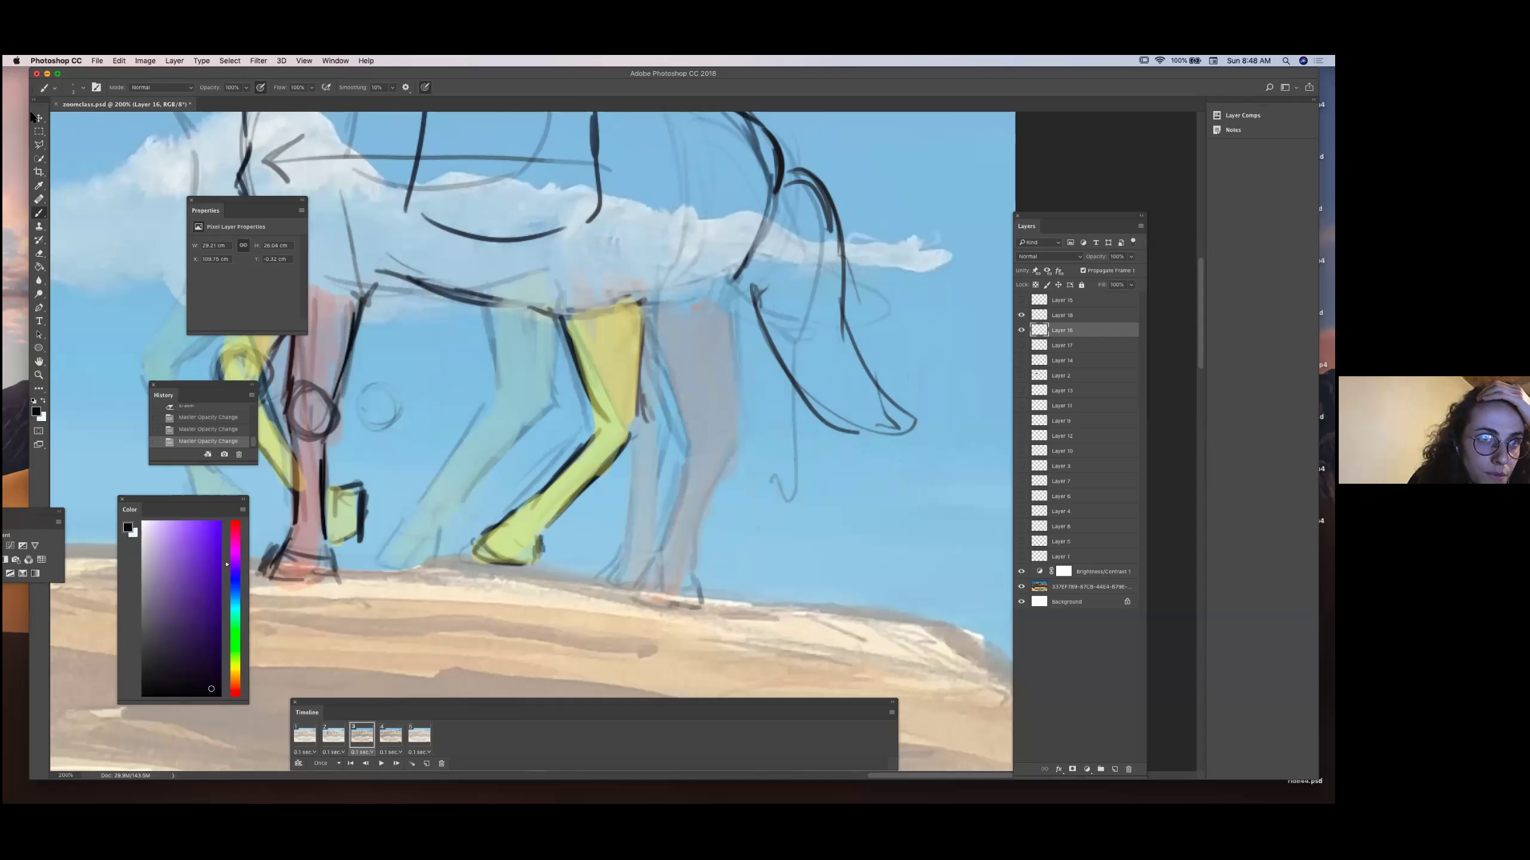
pyautogui.click(1022, 345)
# Shift the faint Layer 18 horse slightly to the right on frame 3, lining its head up with the Layer 16 pose.
pyautogui.press('z')
pyautogui.keyDown('alt'); pyautogui.click(708, 418); pyautogui.keyUp('alt')
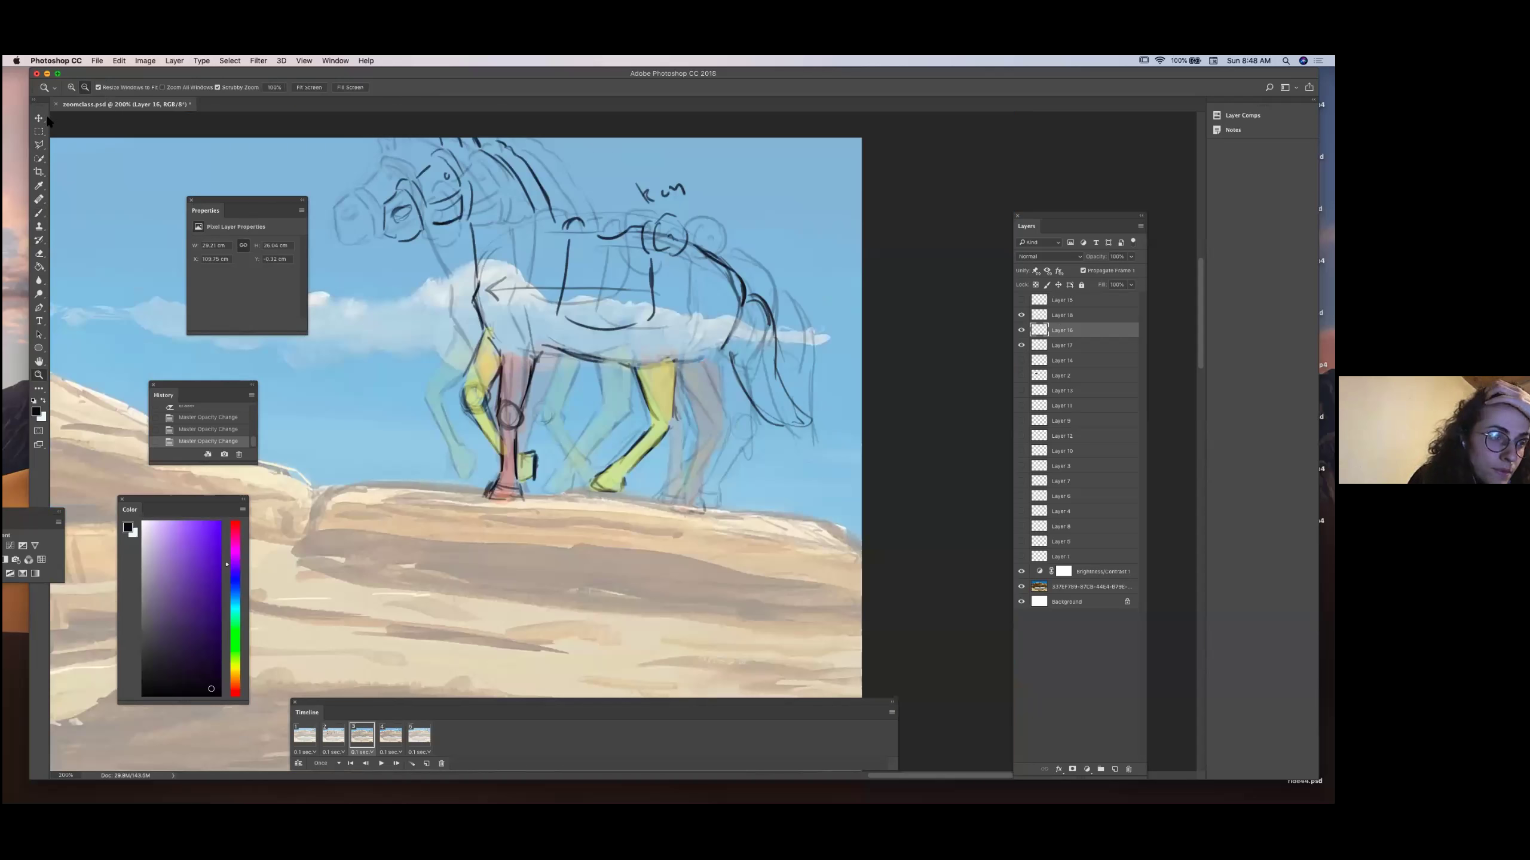
pyautogui.press('super+minus')
pyautogui.press('super+minus')
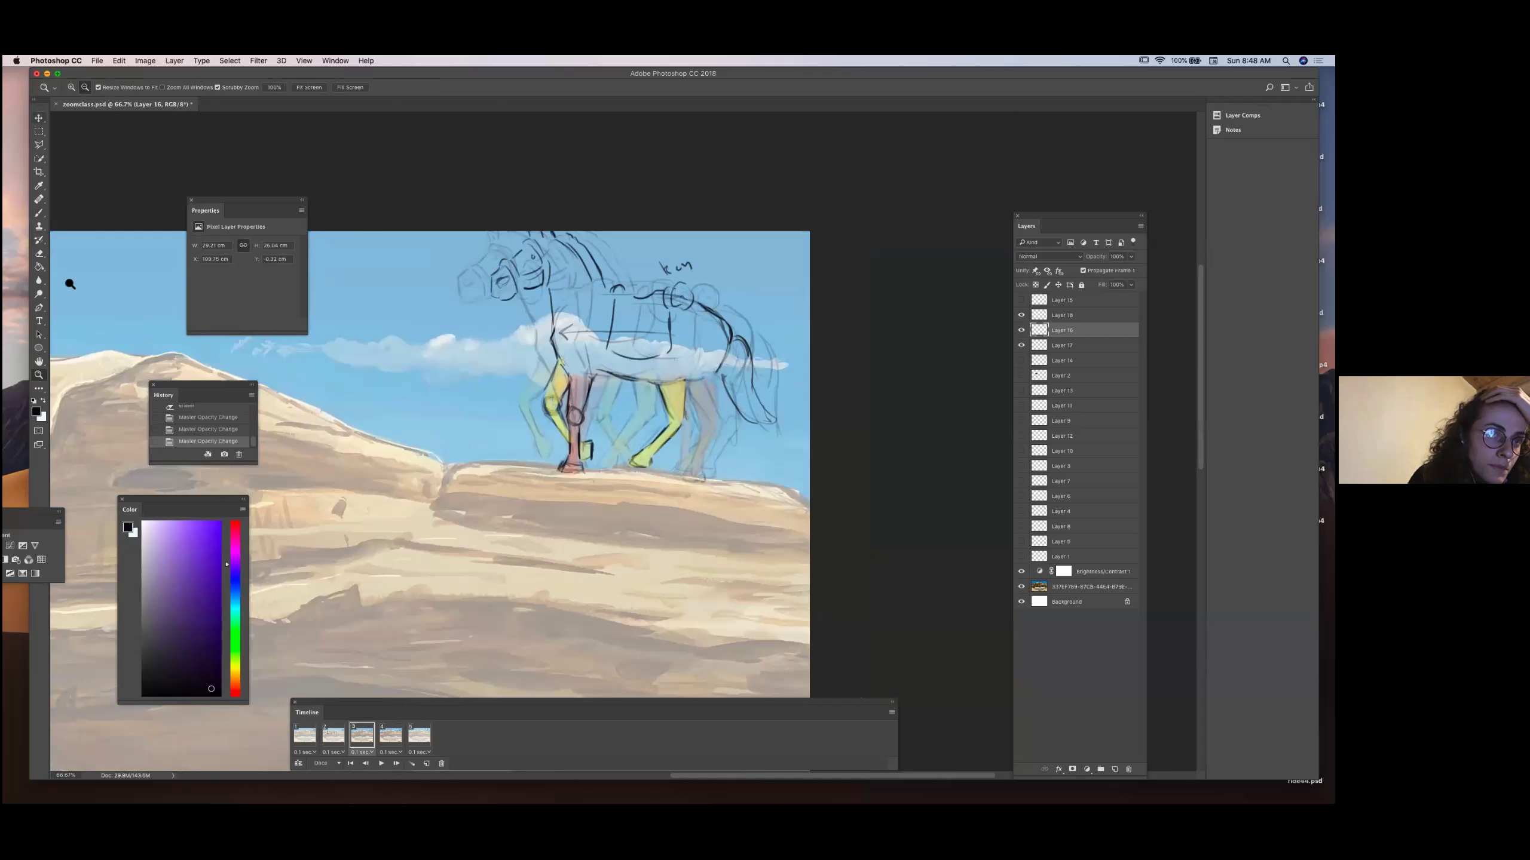
pyautogui.press('v')
pyautogui.moveTo(478, 270); pyautogui.dragTo(493, 270)
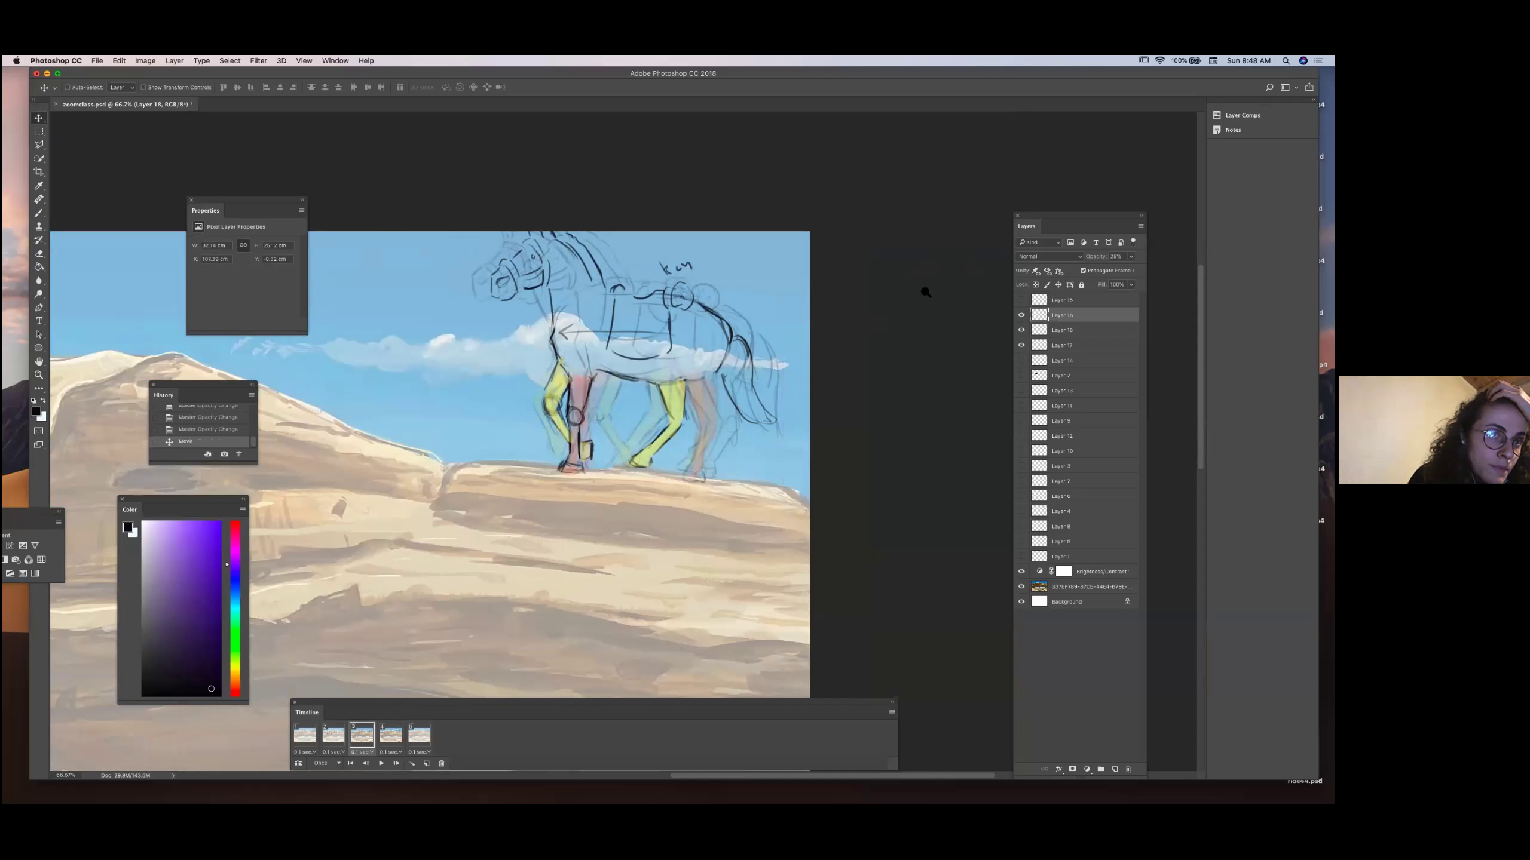
# Hide the Layer 17 and Layer 18 overlays on frame 3, and compare its legs with frame 2.
pyautogui.keyDown('alt'); pyautogui.click(914, 302); pyautogui.keyUp('alt')
pyautogui.keyDown('alt'); pyautogui.click(913, 303); pyautogui.keyUp('alt')
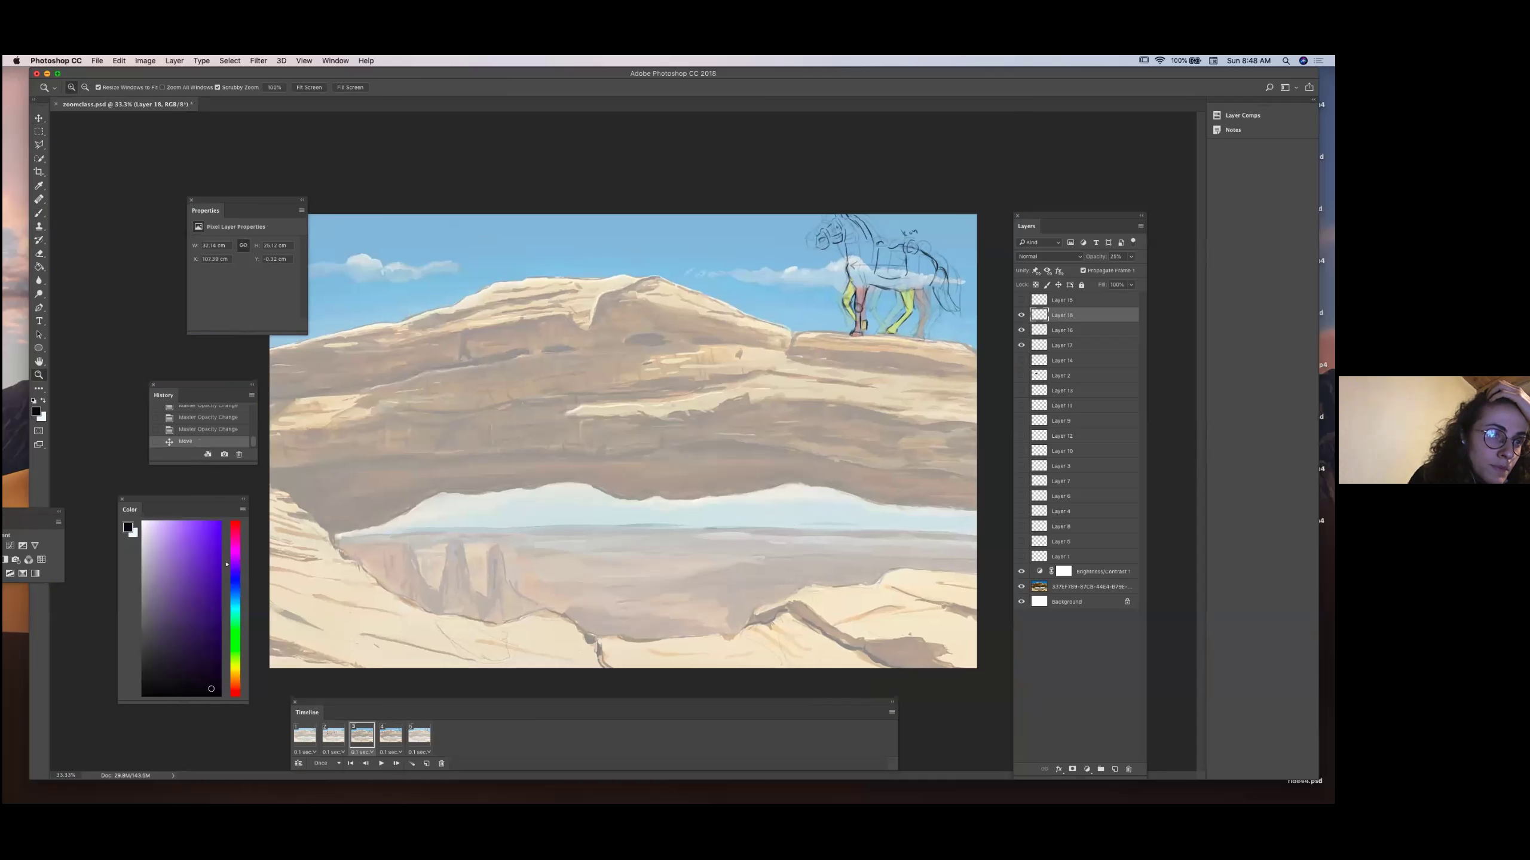
pyautogui.press('super+plus')
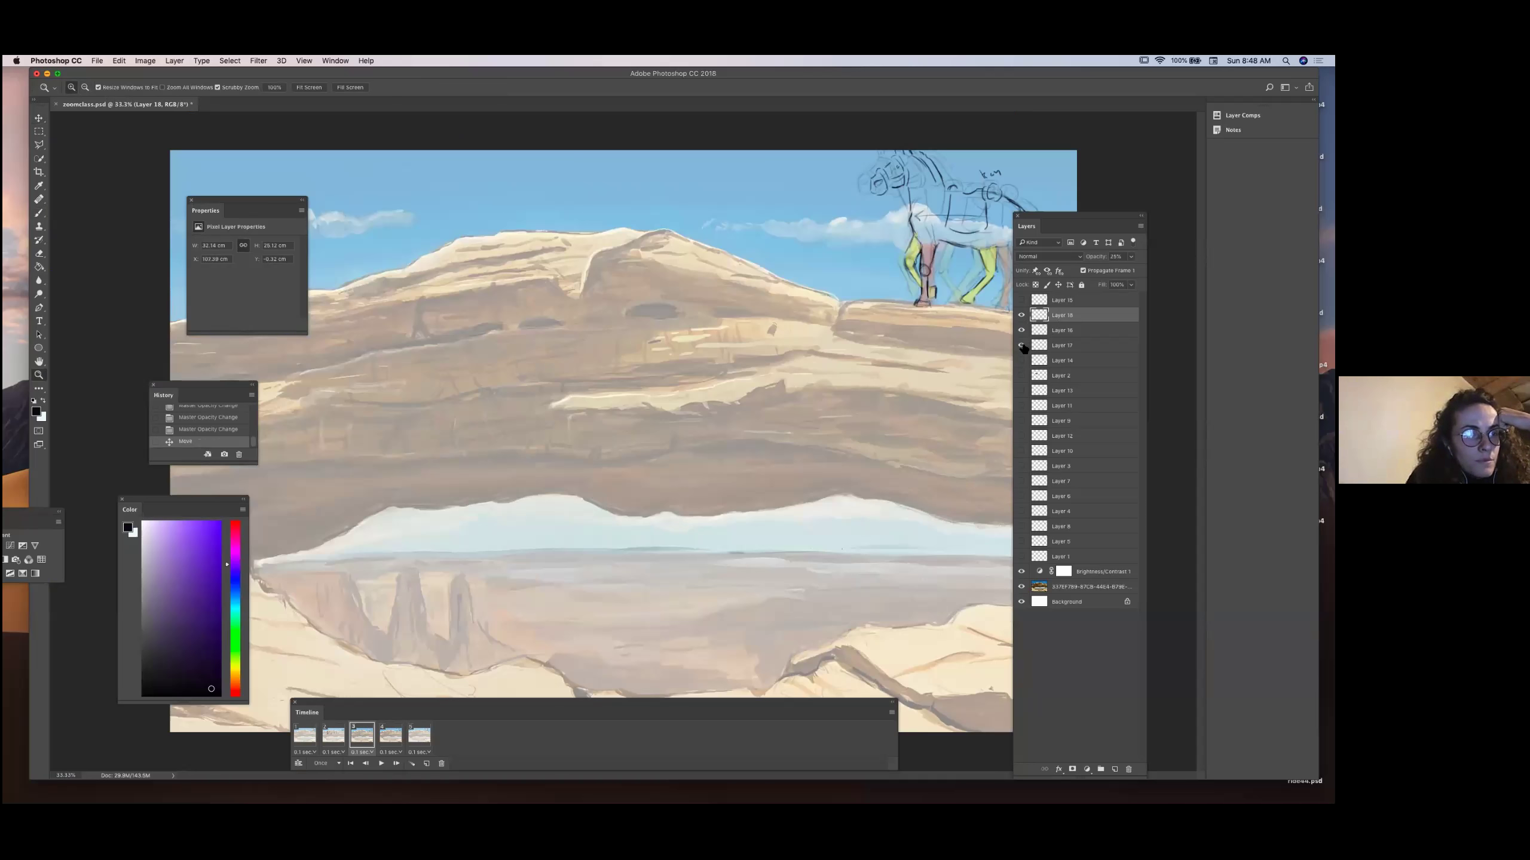
pyautogui.press('super+equal')
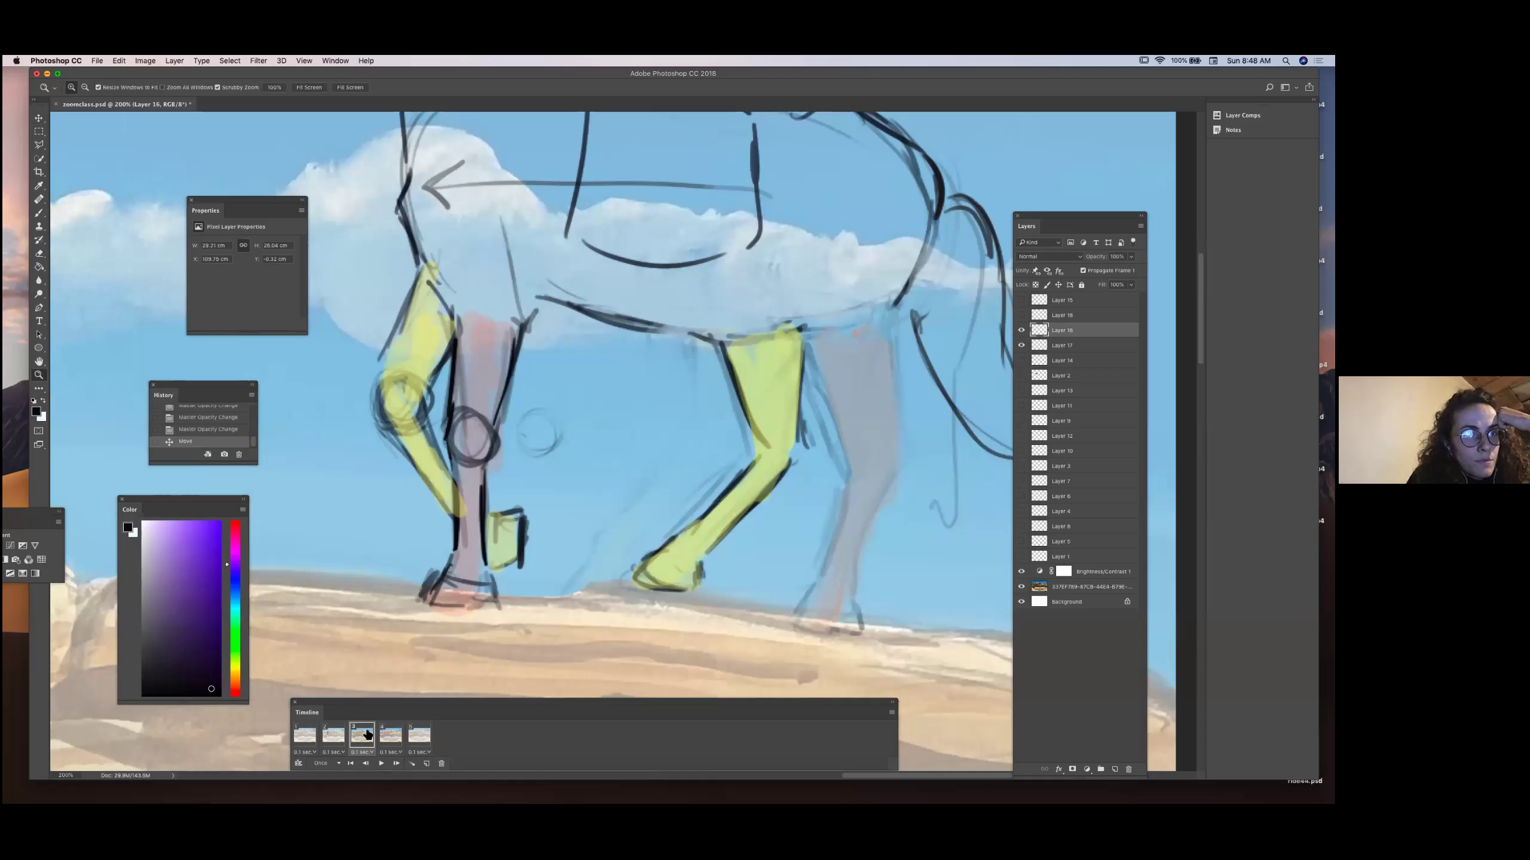
pyautogui.click(364, 740)
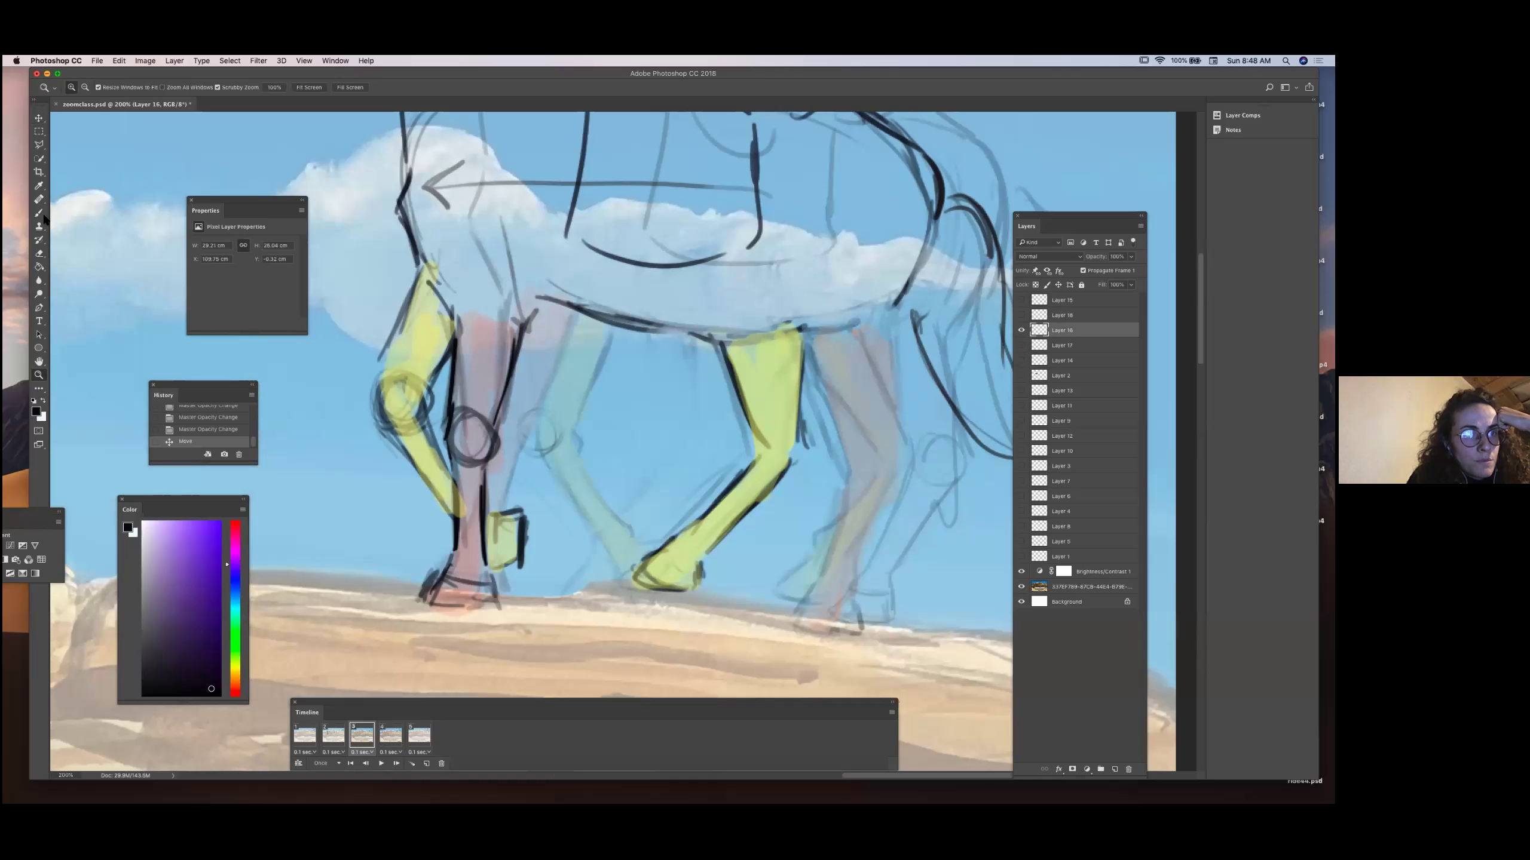
pyautogui.press('Left')
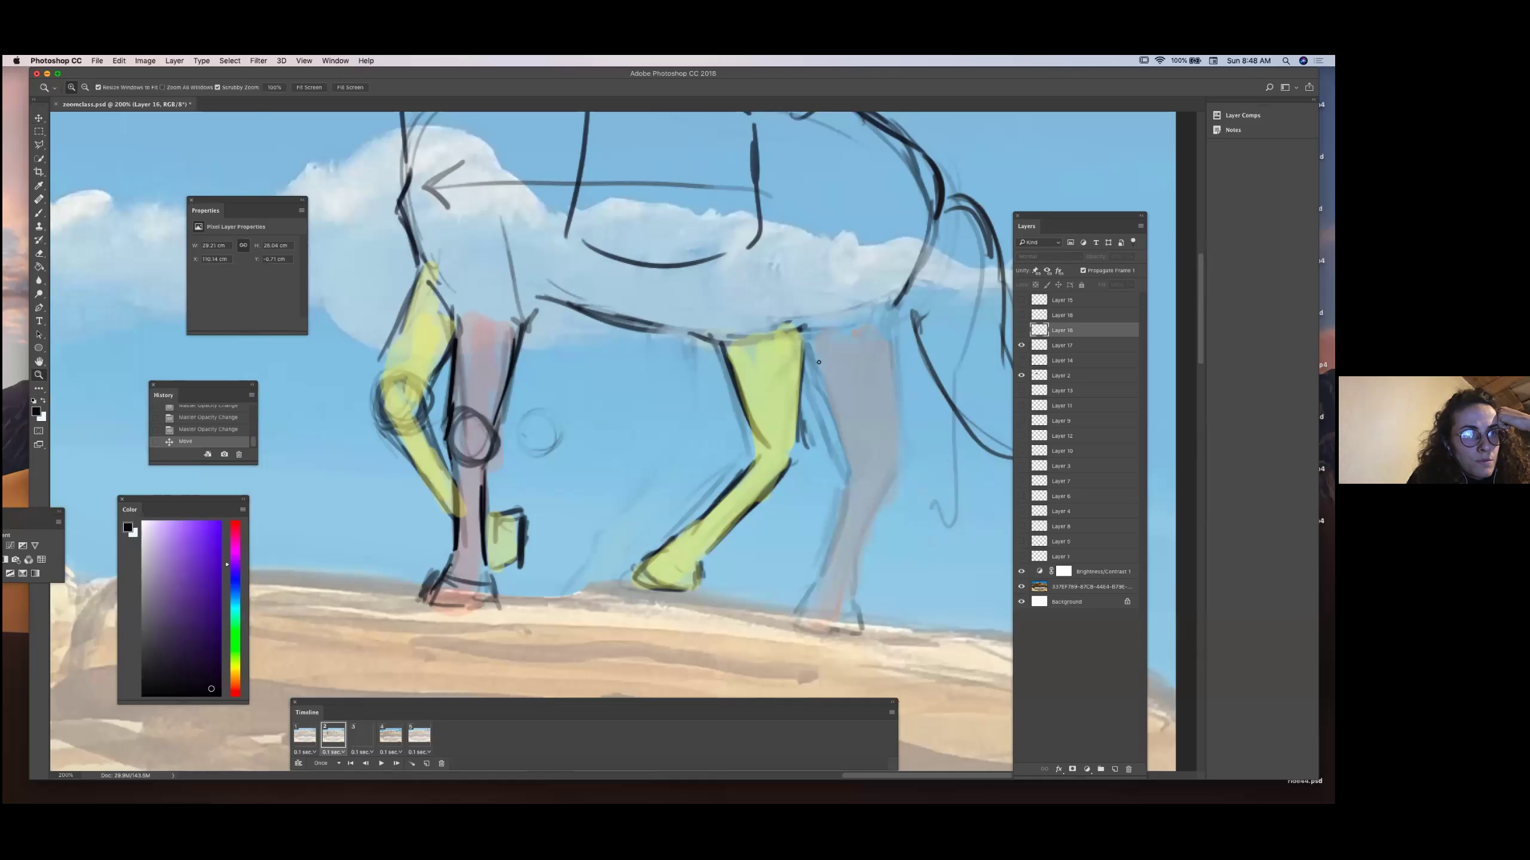
pyautogui.press('Right')
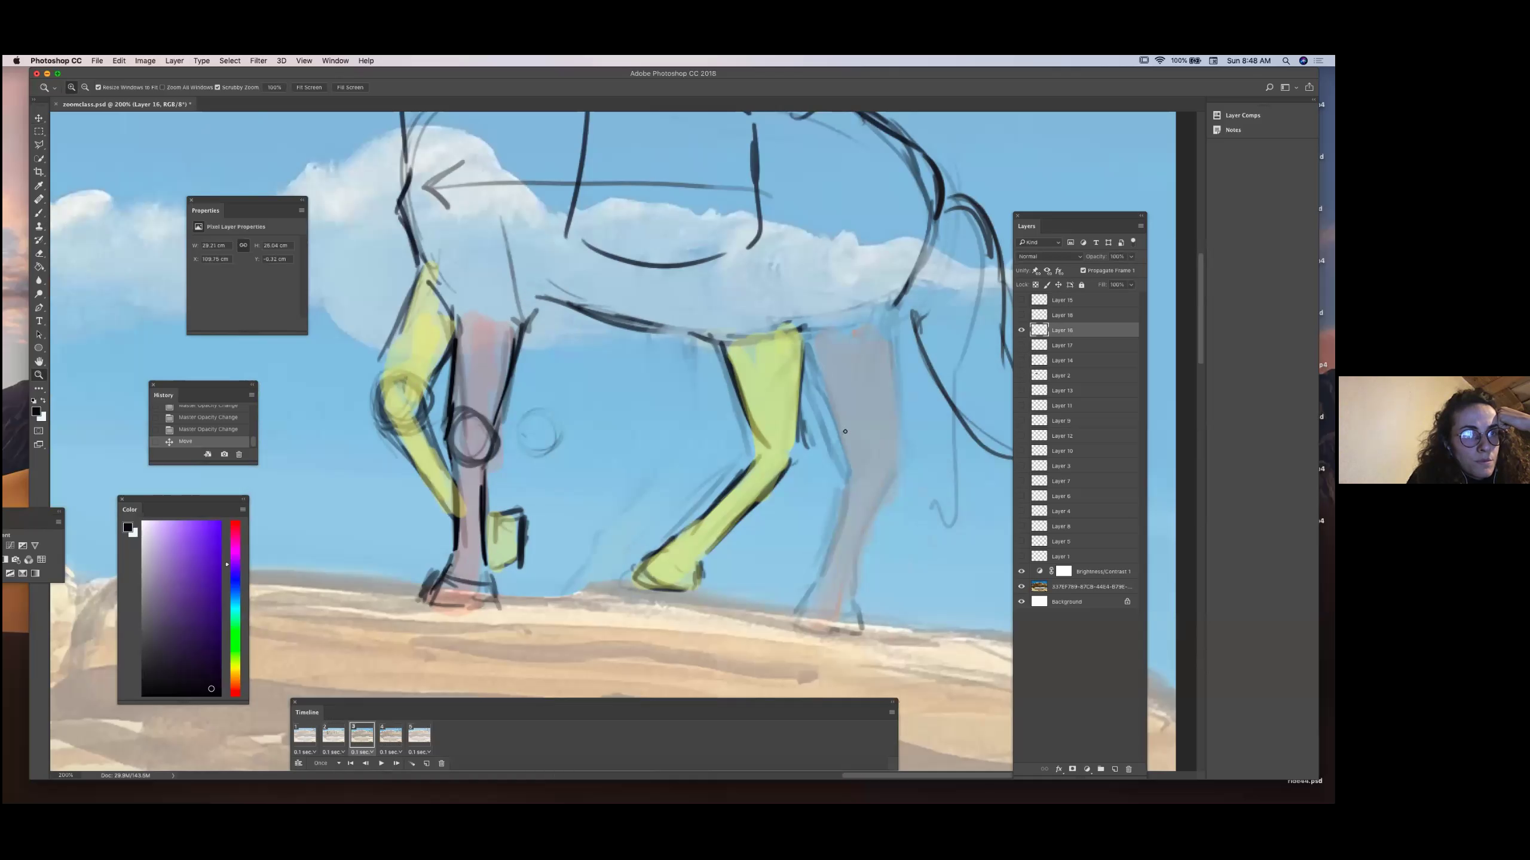
# Outline the rearmost hind leg on frame 3 in black with the Brush, including the thigh, hock circle and lower leg.
pyautogui.press('b')
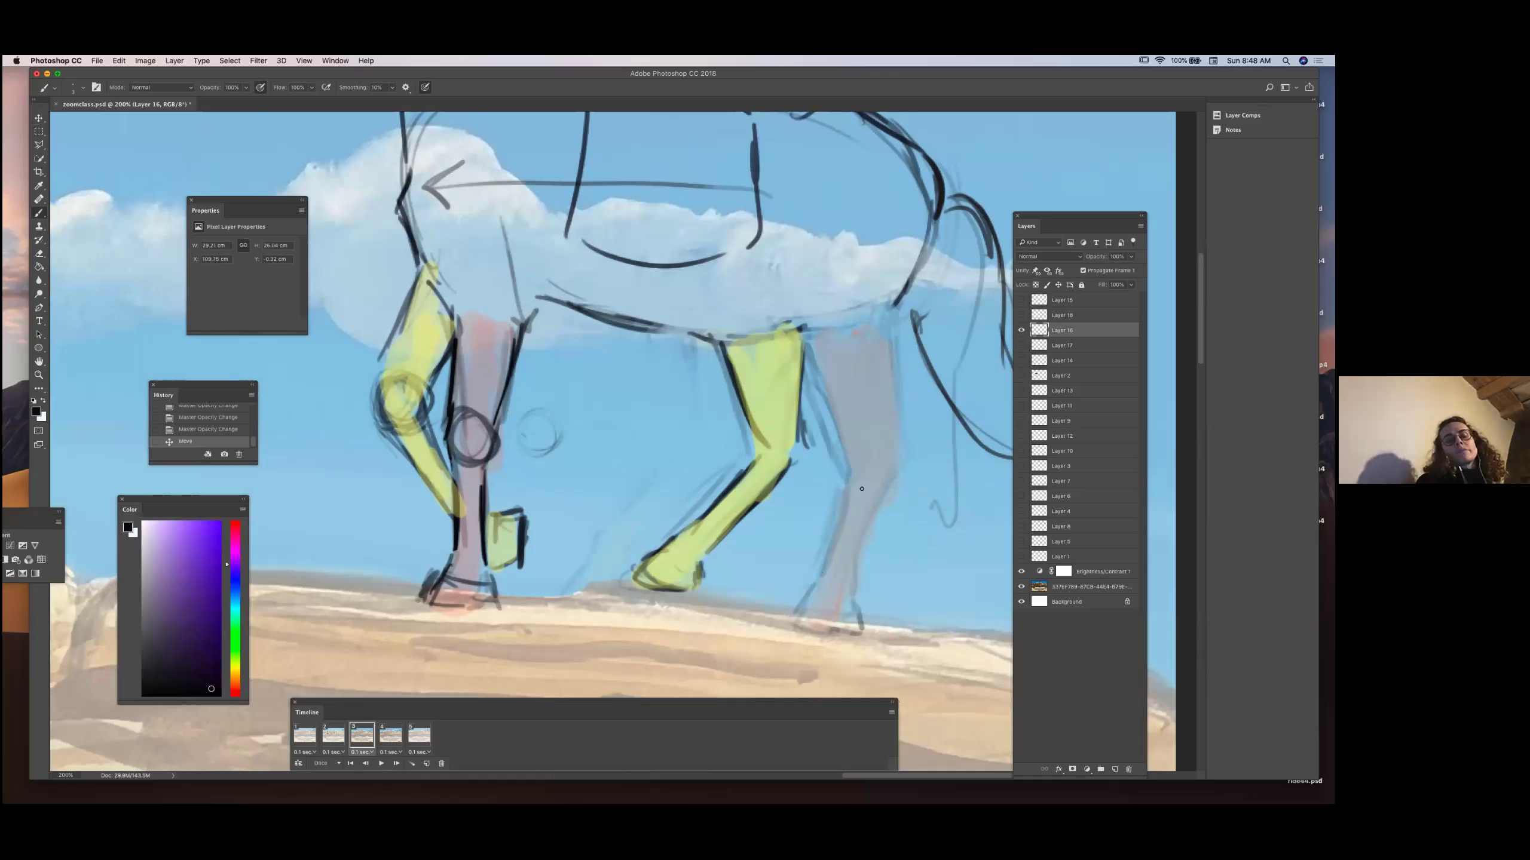
pyautogui.moveTo(808, 342); pyautogui.dragTo(855, 455)
pyautogui.moveTo(891, 326); pyautogui.dragTo(908, 459)
pyautogui.moveTo(881, 441); pyautogui.dragTo(900, 469)
pyautogui.moveTo(891, 487); pyautogui.dragTo(861, 557)
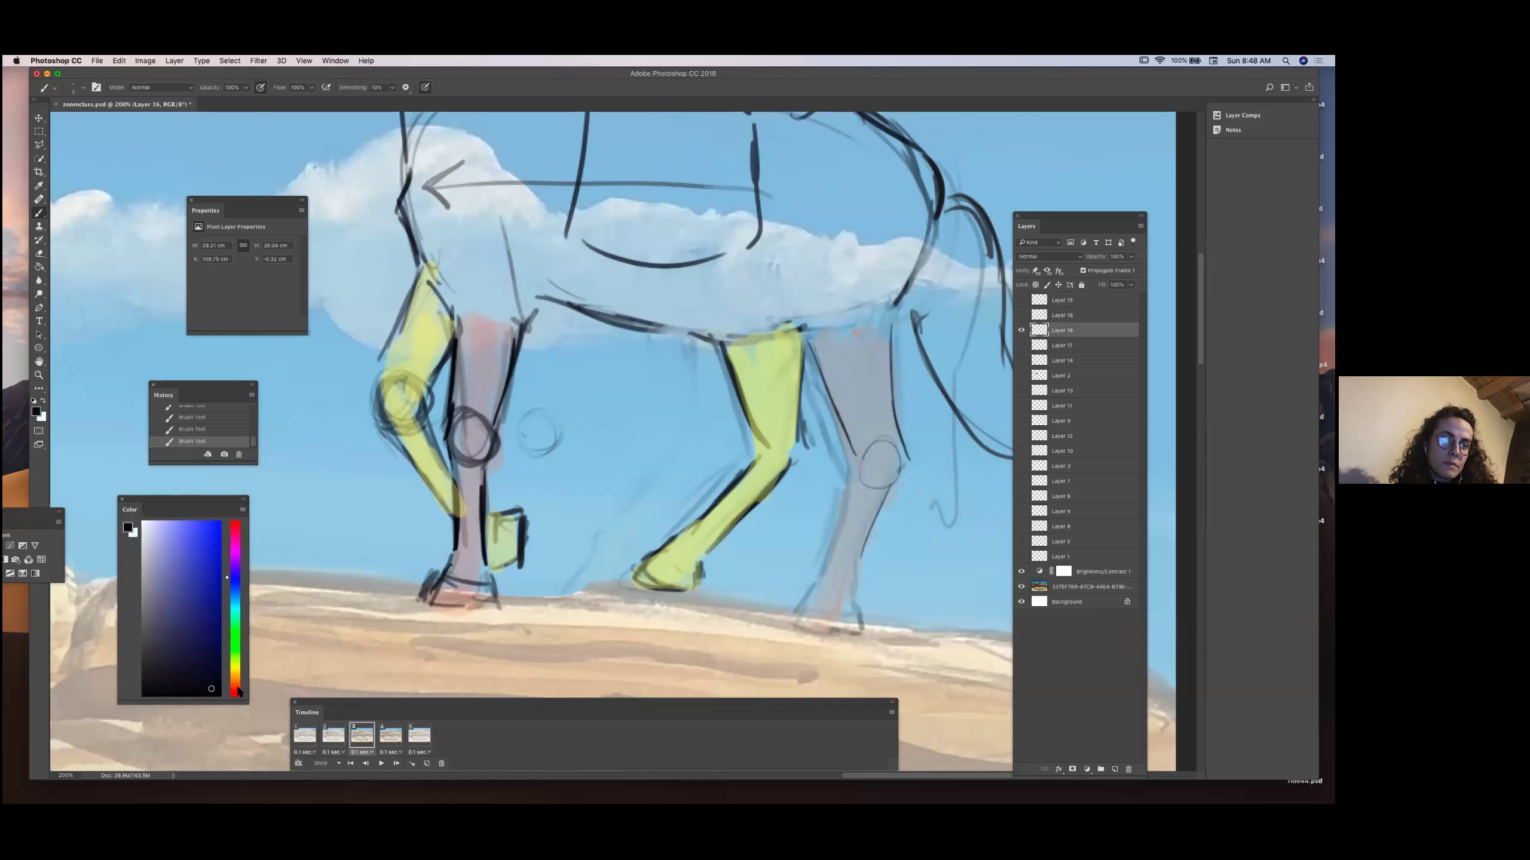
pyautogui.press('super+shift+z')
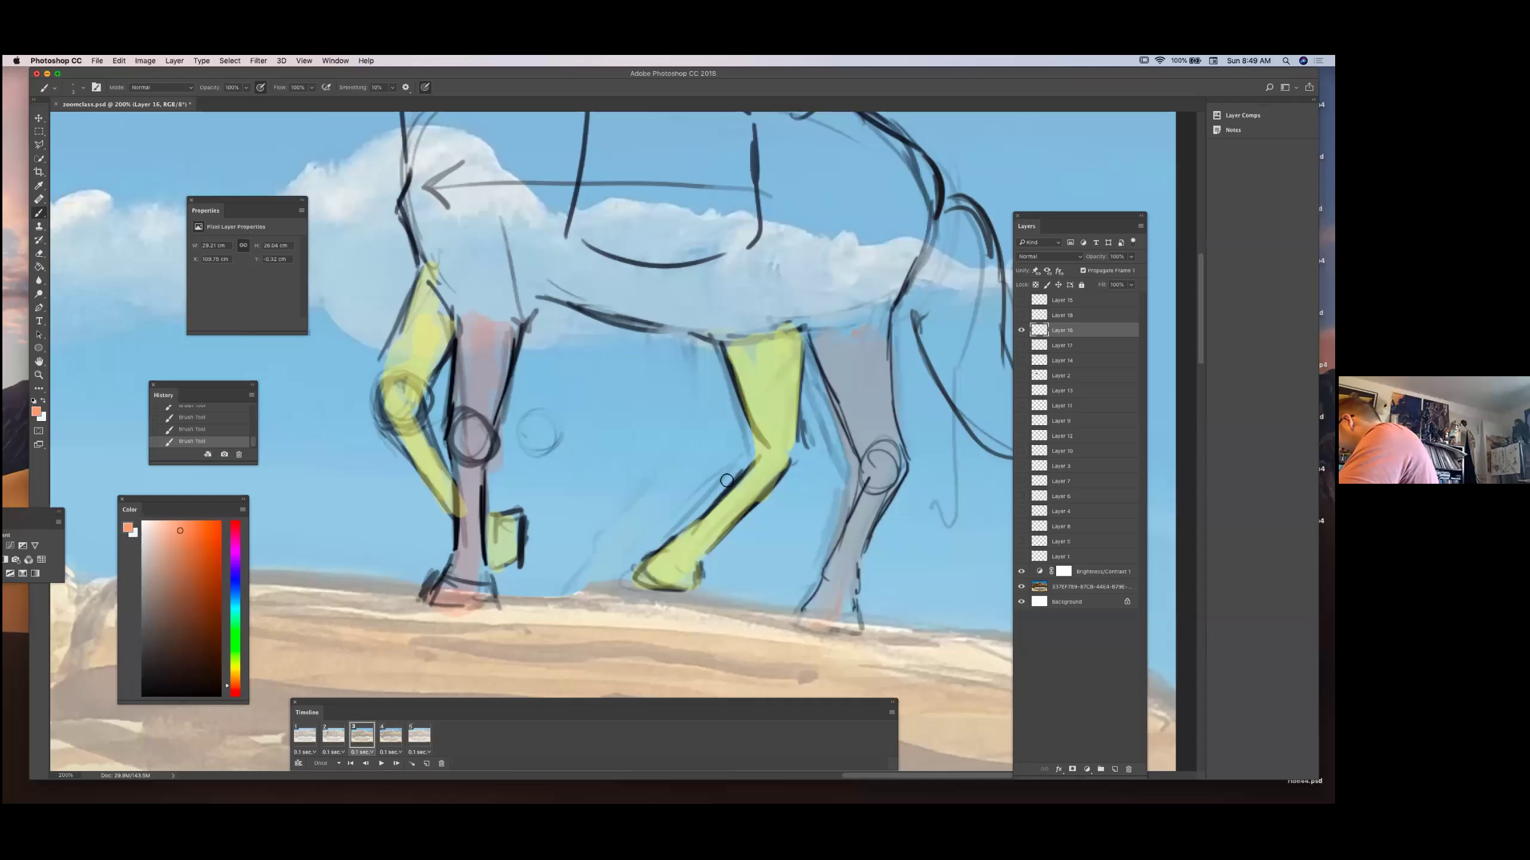
# Tint frame 3's rearmost hind leg orange-red from hoof to thigh with the Brush at reduced opacity.
pyautogui.keyDown('alt'); pyautogui.click(865, 521); pyautogui.keyUp('alt')
pyautogui.click(854, 331)
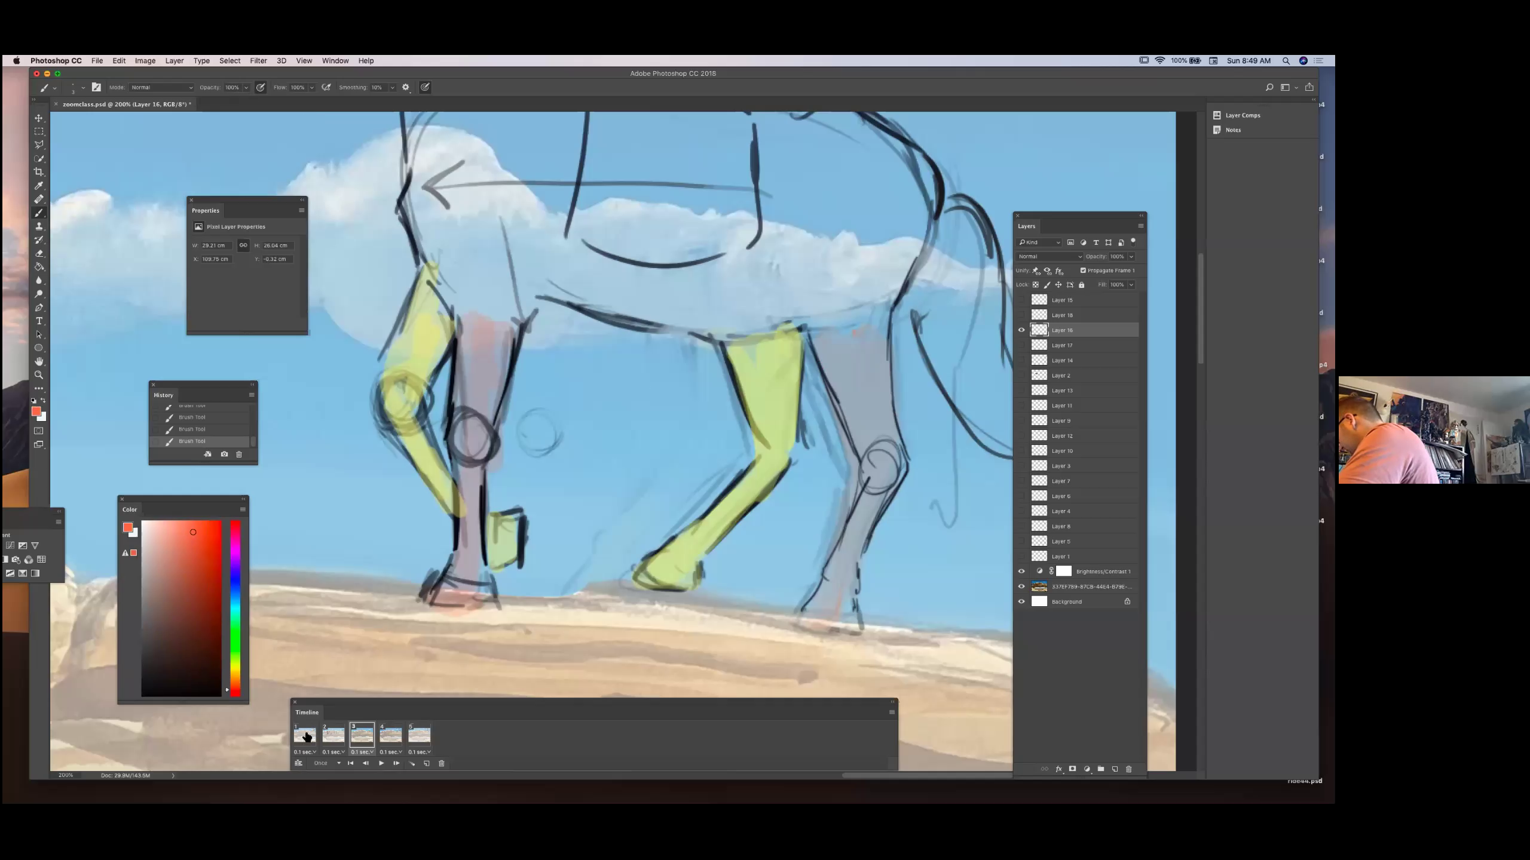
pyautogui.press('5')
pyautogui.press('4')
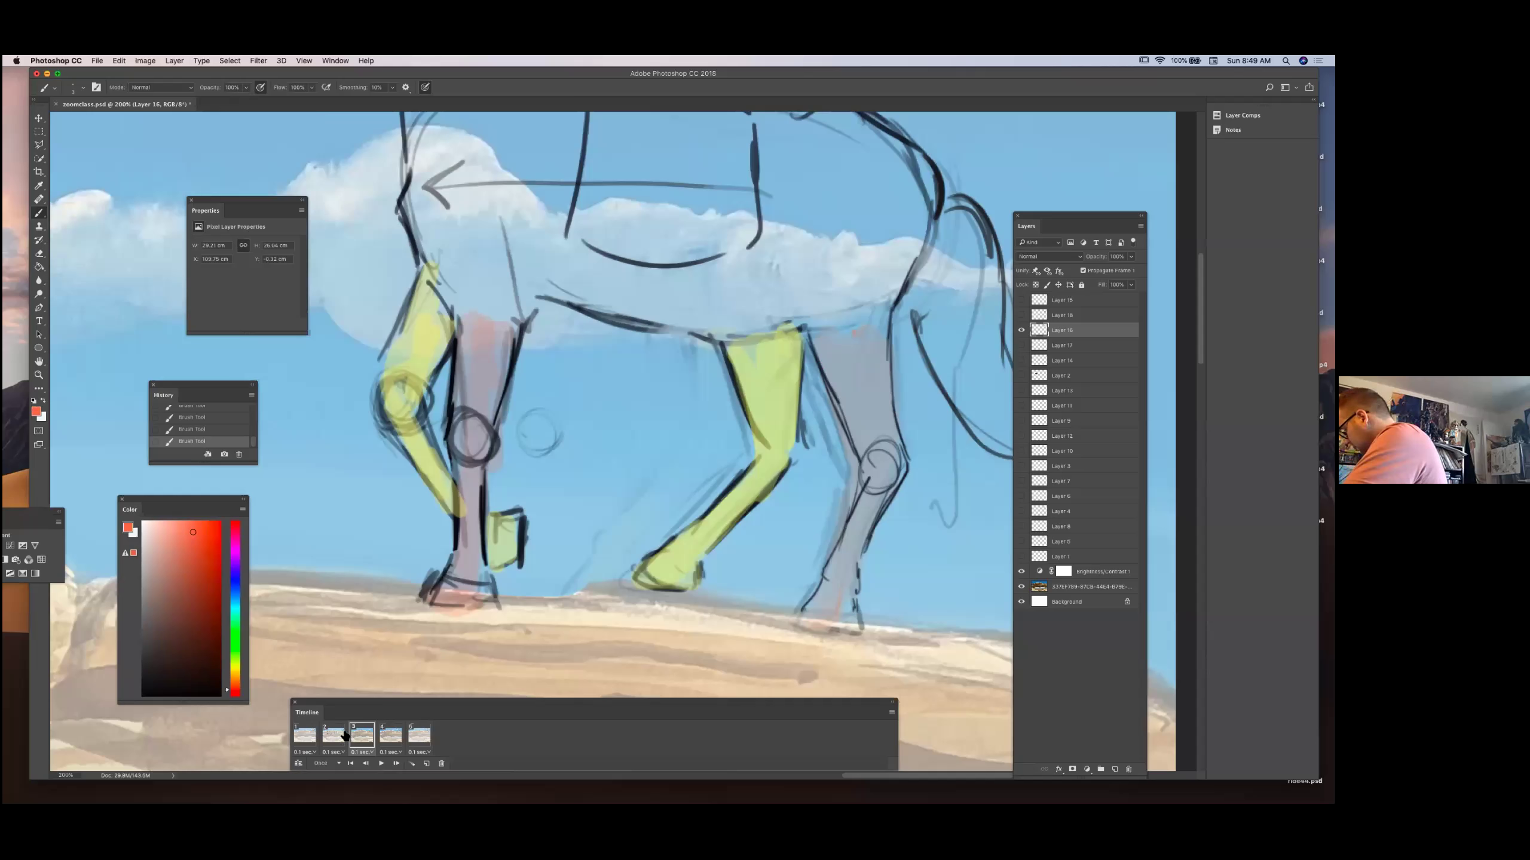
pyautogui.moveTo(882, 473); pyautogui.dragTo(828, 612)
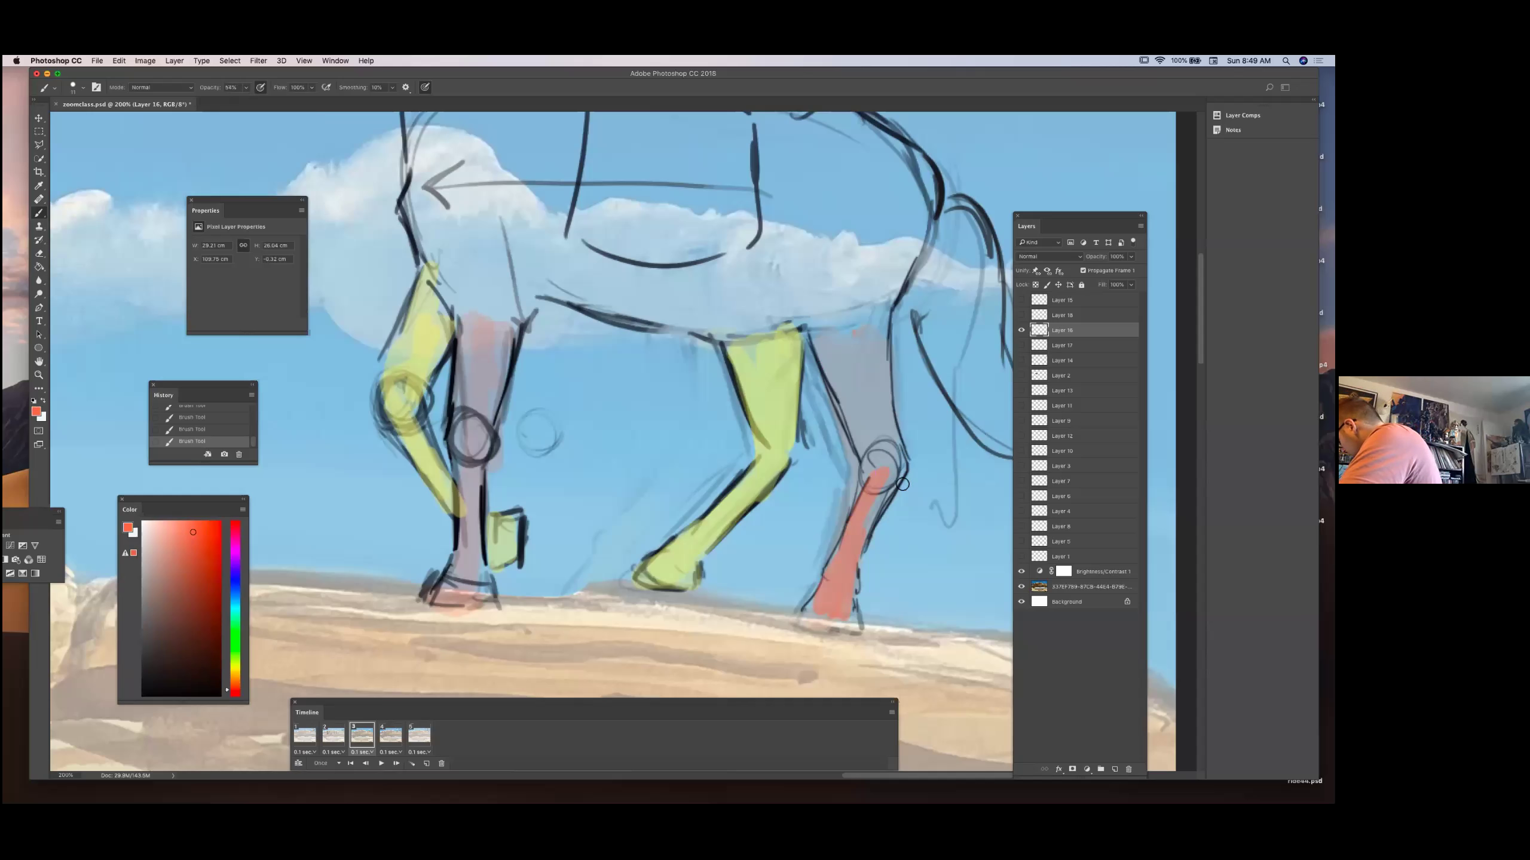
pyautogui.moveTo(902, 485); pyautogui.dragTo(897, 447)
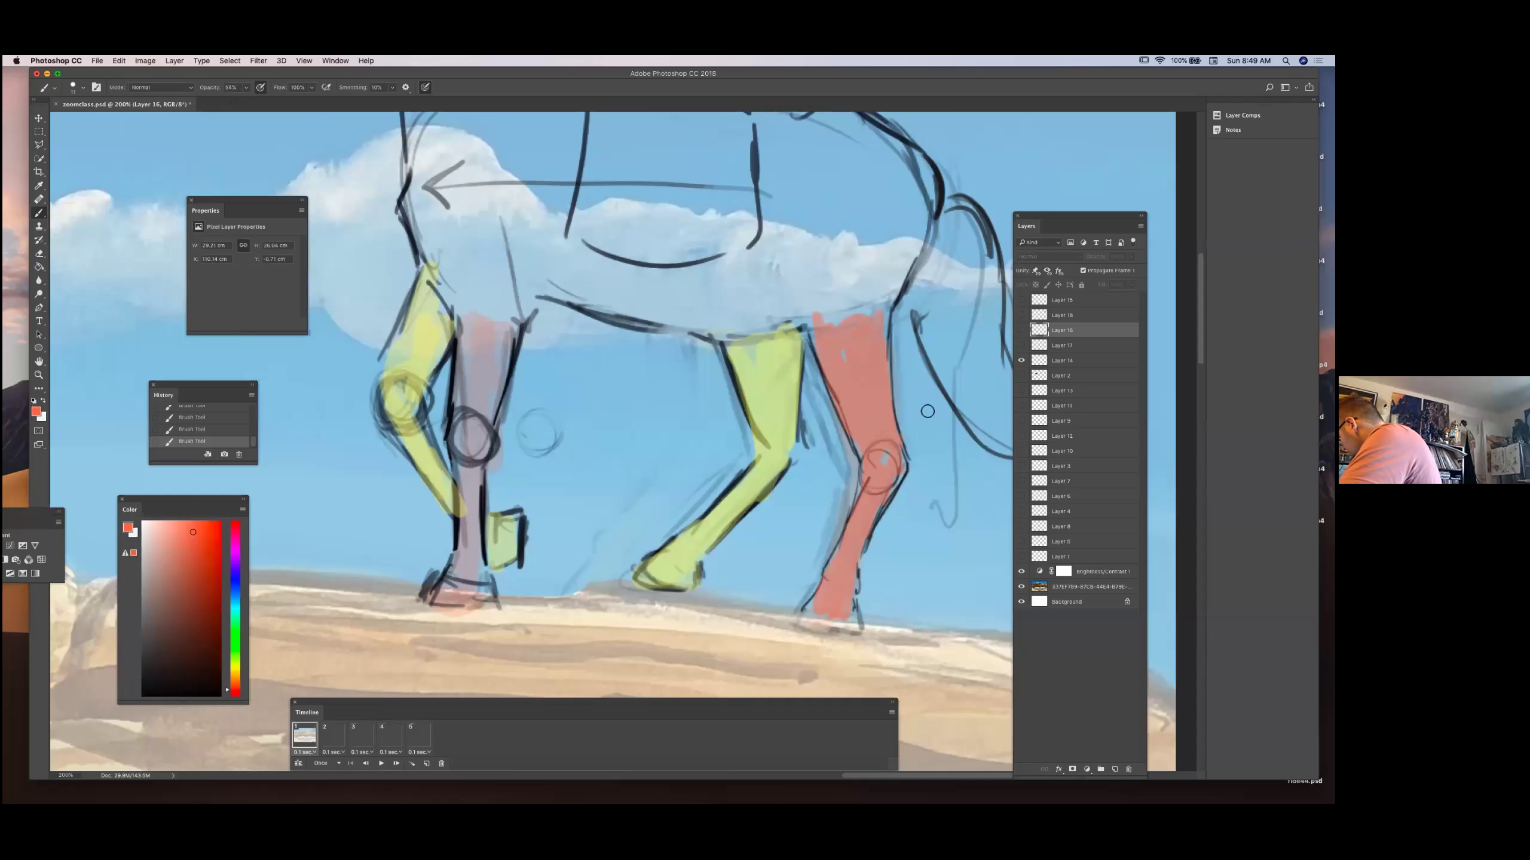
# Tint frame 2's rearmost hind leg orange-red on Layer 17, and check it against the key pose in frame 1.
pyautogui.click(332, 736)
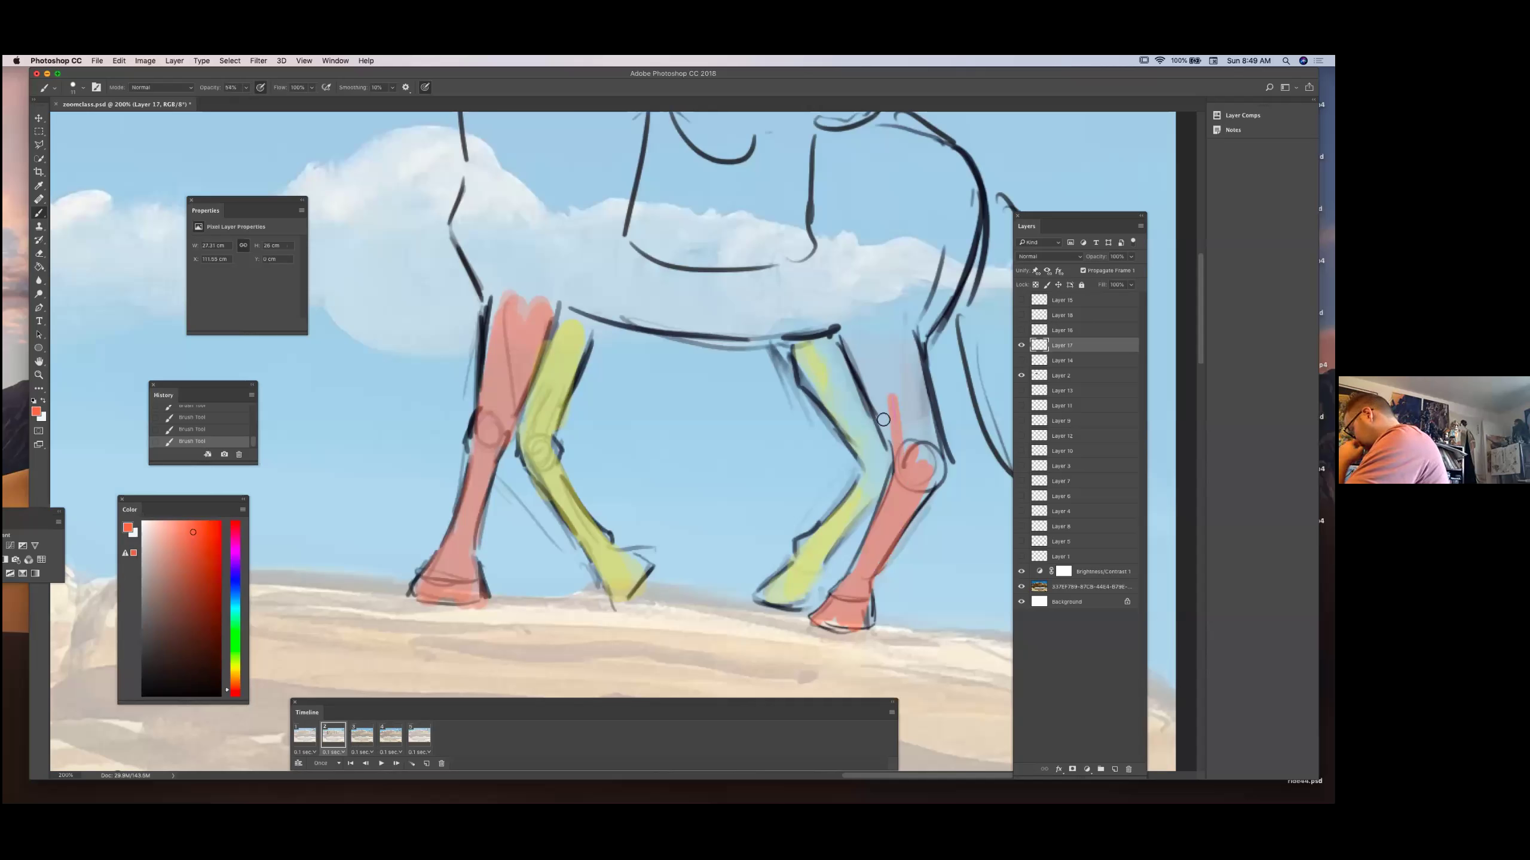
pyautogui.press('Left')
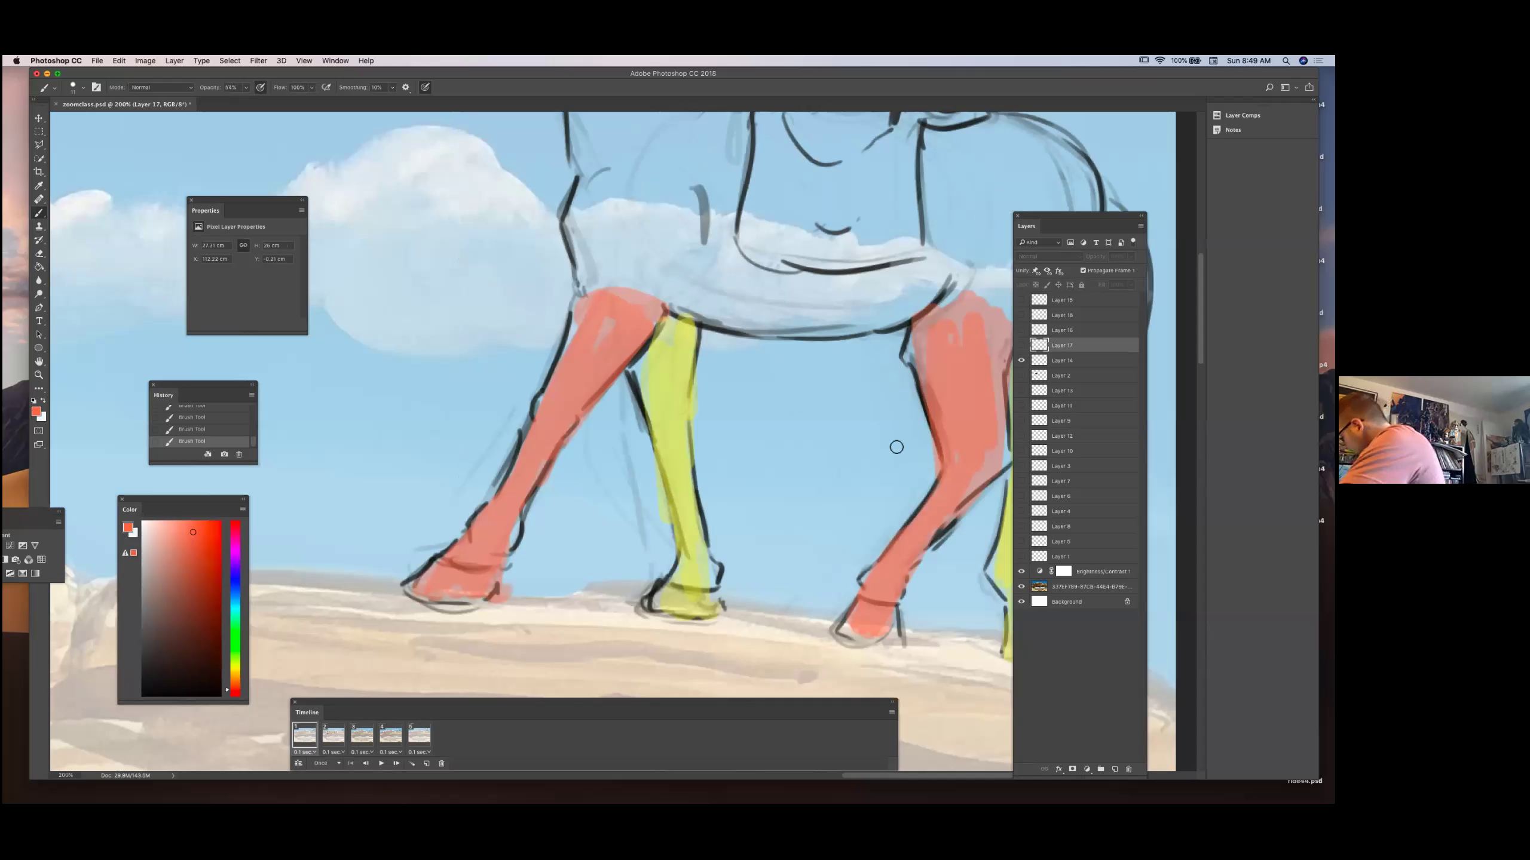
pyautogui.press('Right')
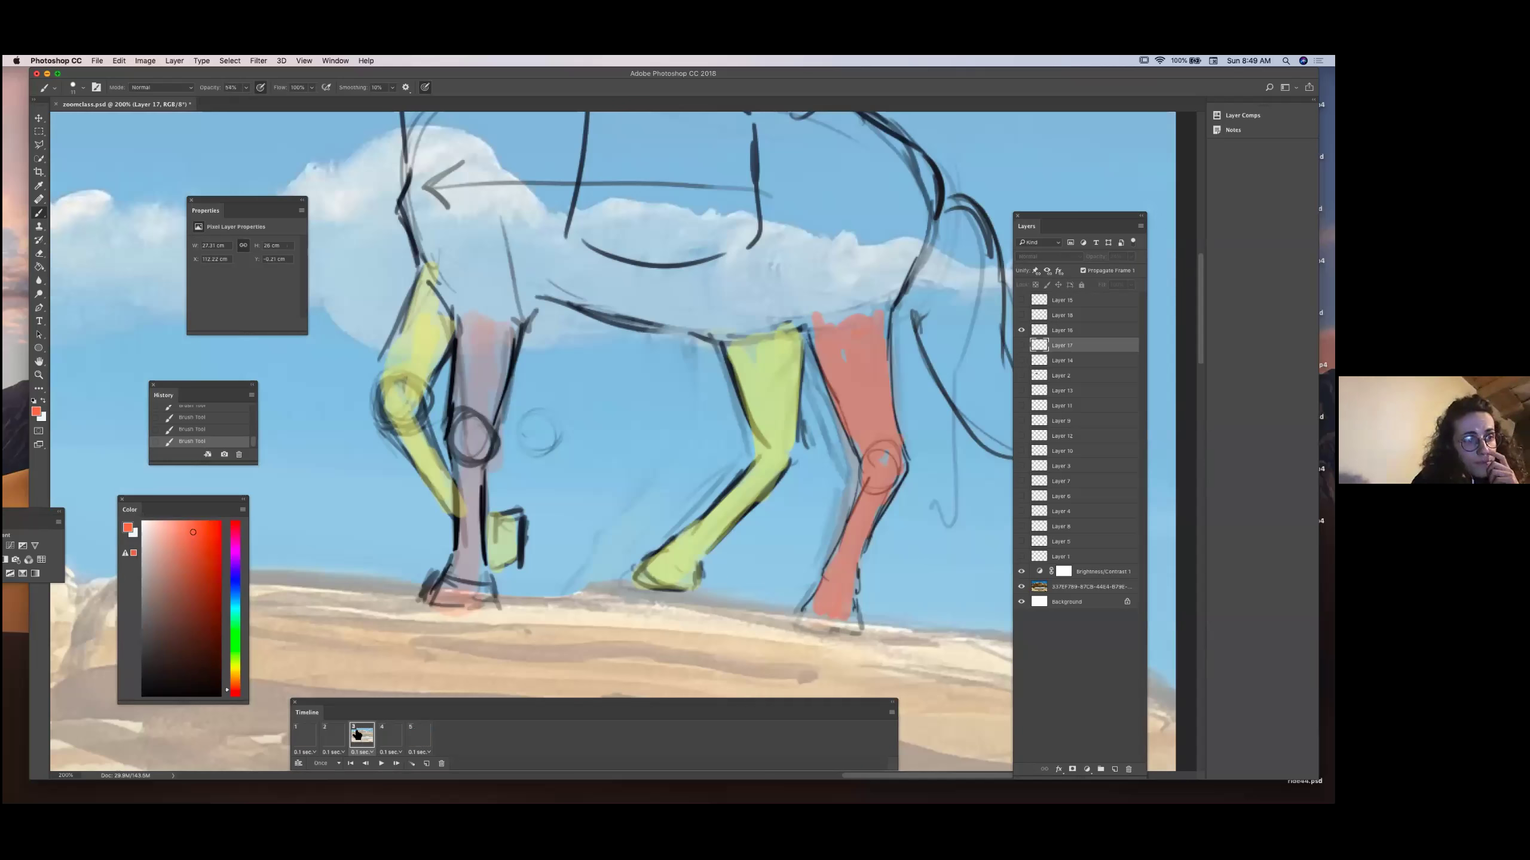
# Review the walk motion by playing the animation and stepping through frames 3 to 5.
pyautogui.click(355, 739)
pyautogui.press('Right')
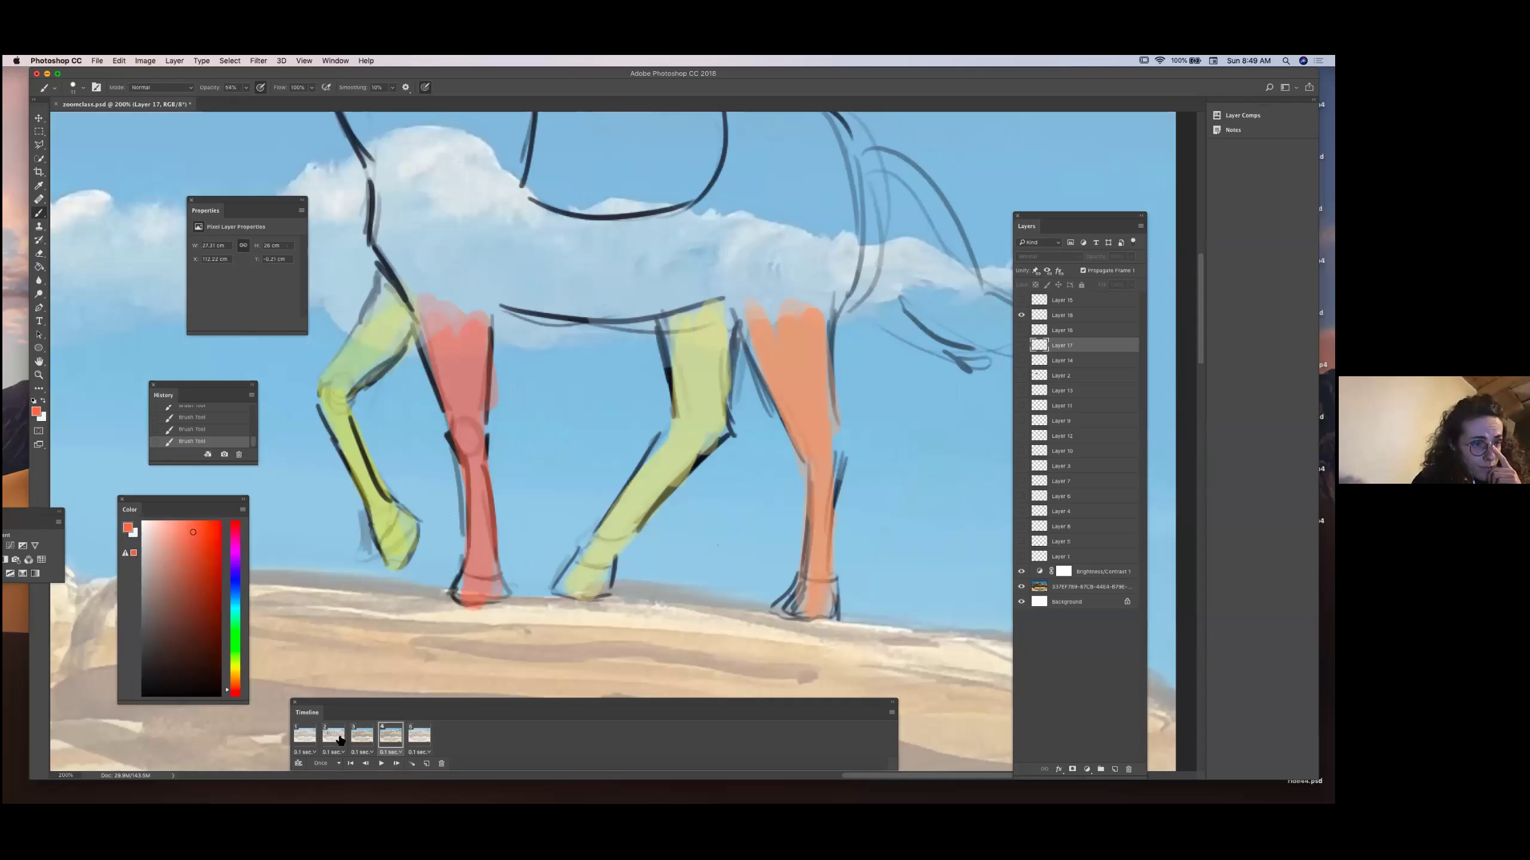
pyautogui.press('Right')
pyautogui.click(364, 738)
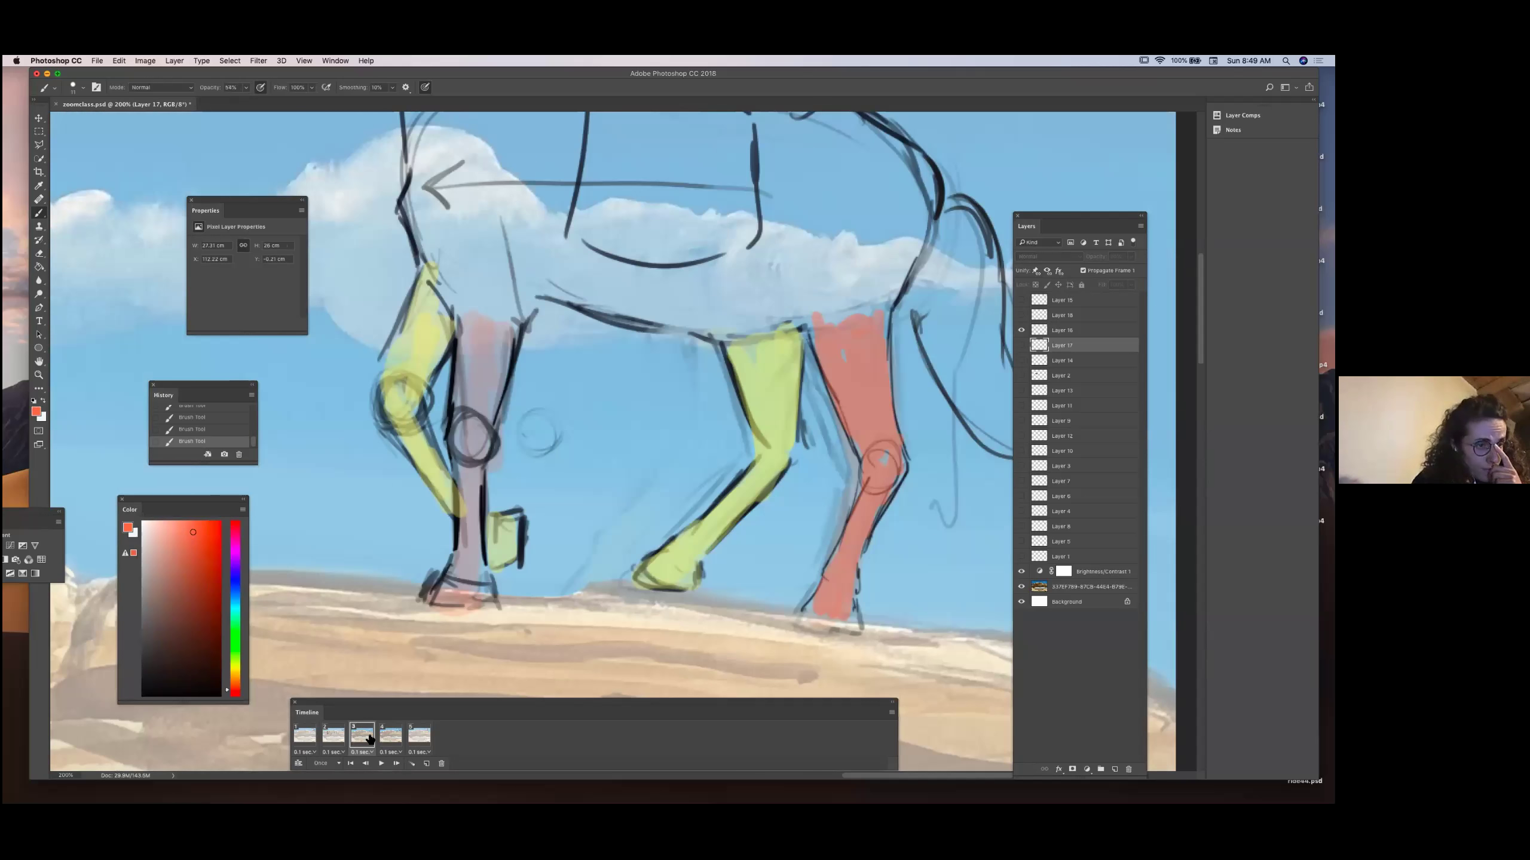
pyautogui.click(383, 763)
pyautogui.press('Right')
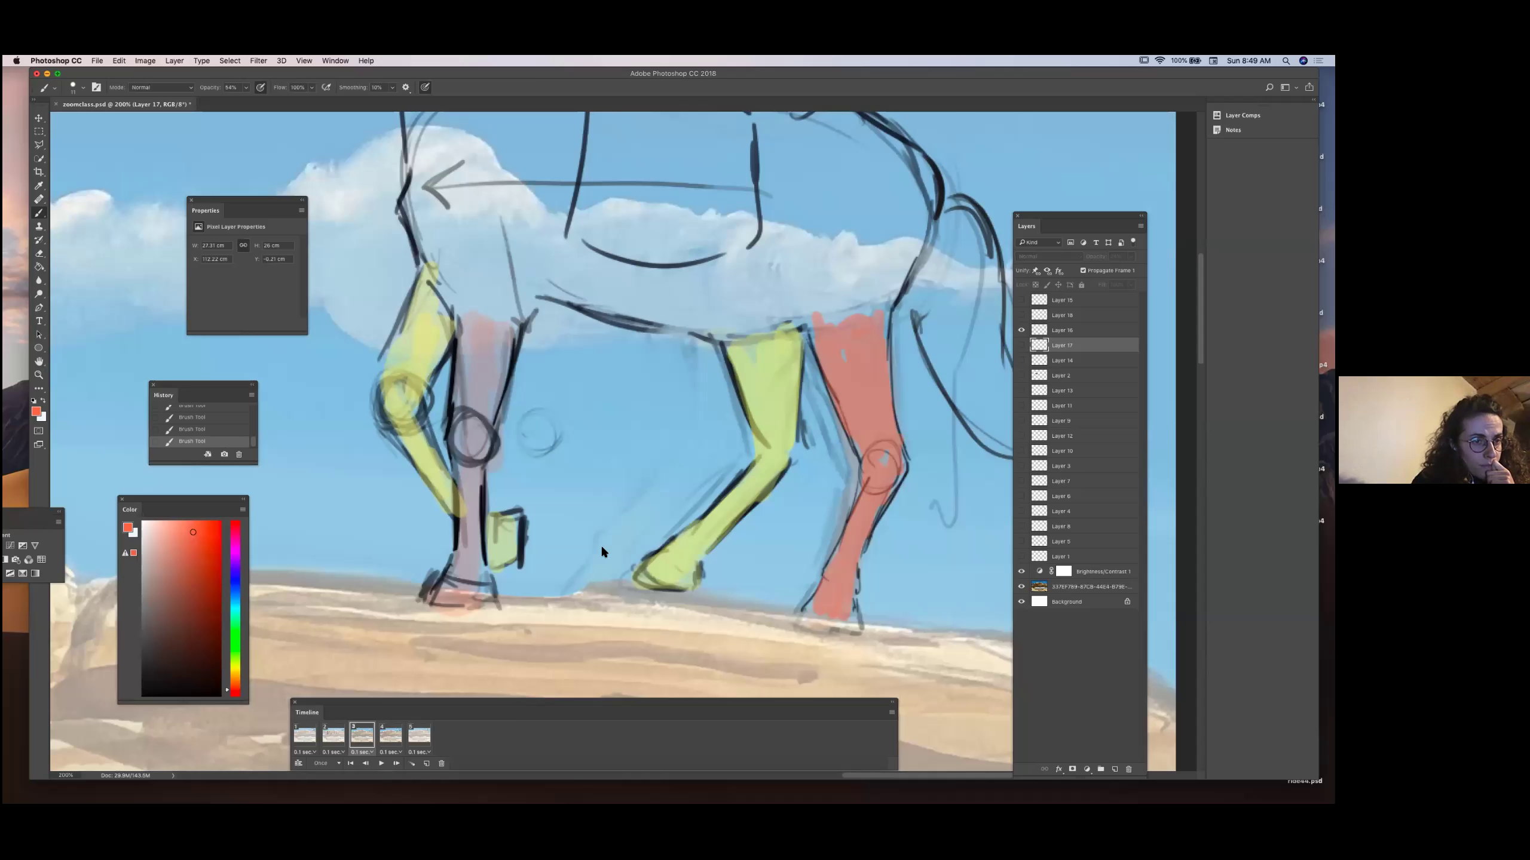
pyautogui.press('Right')
pyautogui.press('Right')
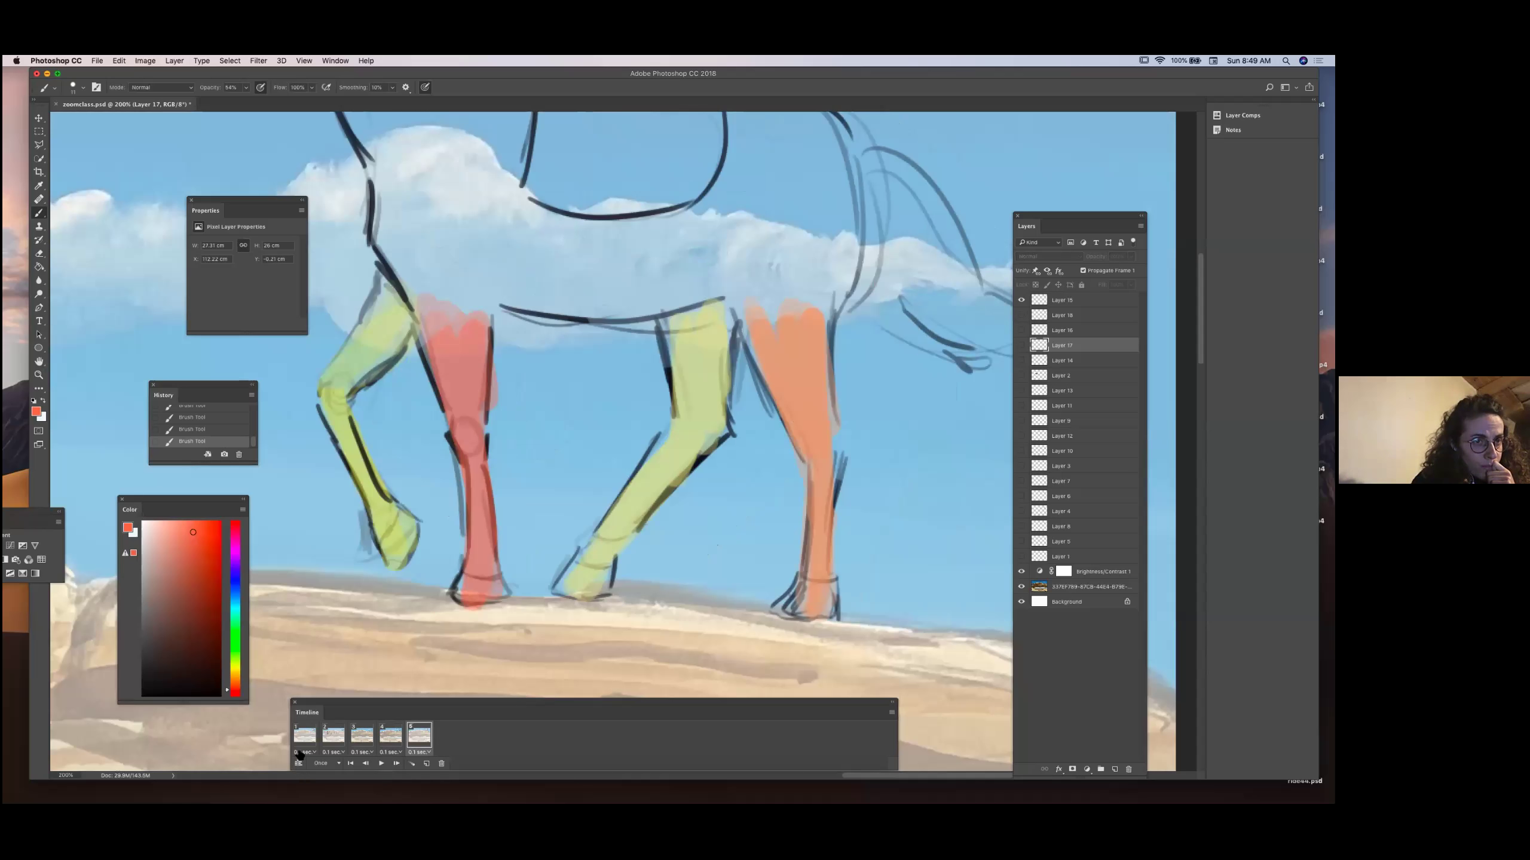
pyautogui.hotkey('alt', 'space')
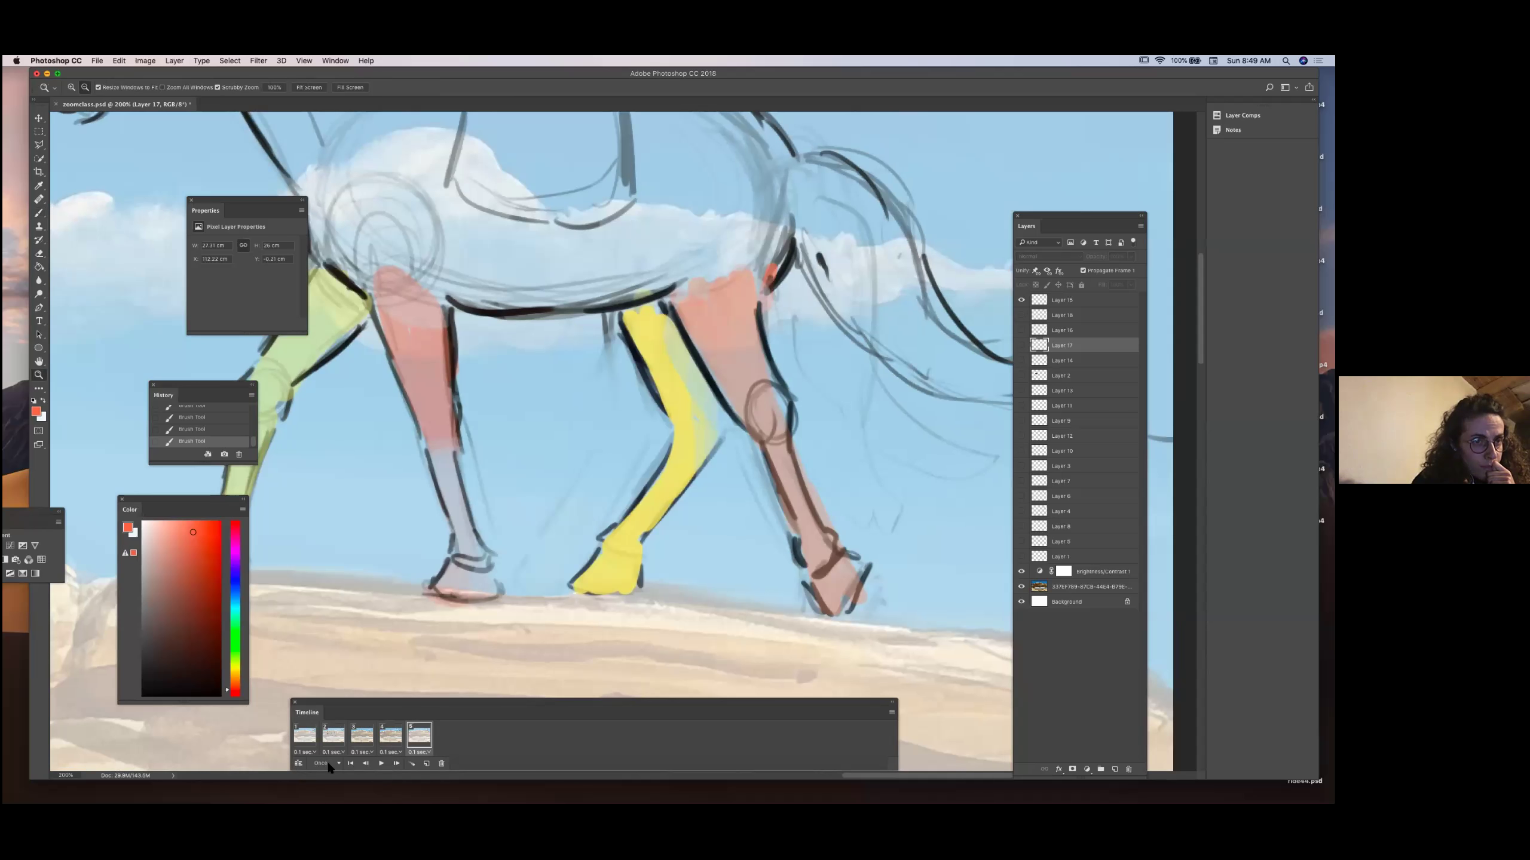
# Play the horse walk as a video timeline, and delete the timeline conversion from the history.
pyautogui.press('super+minus')
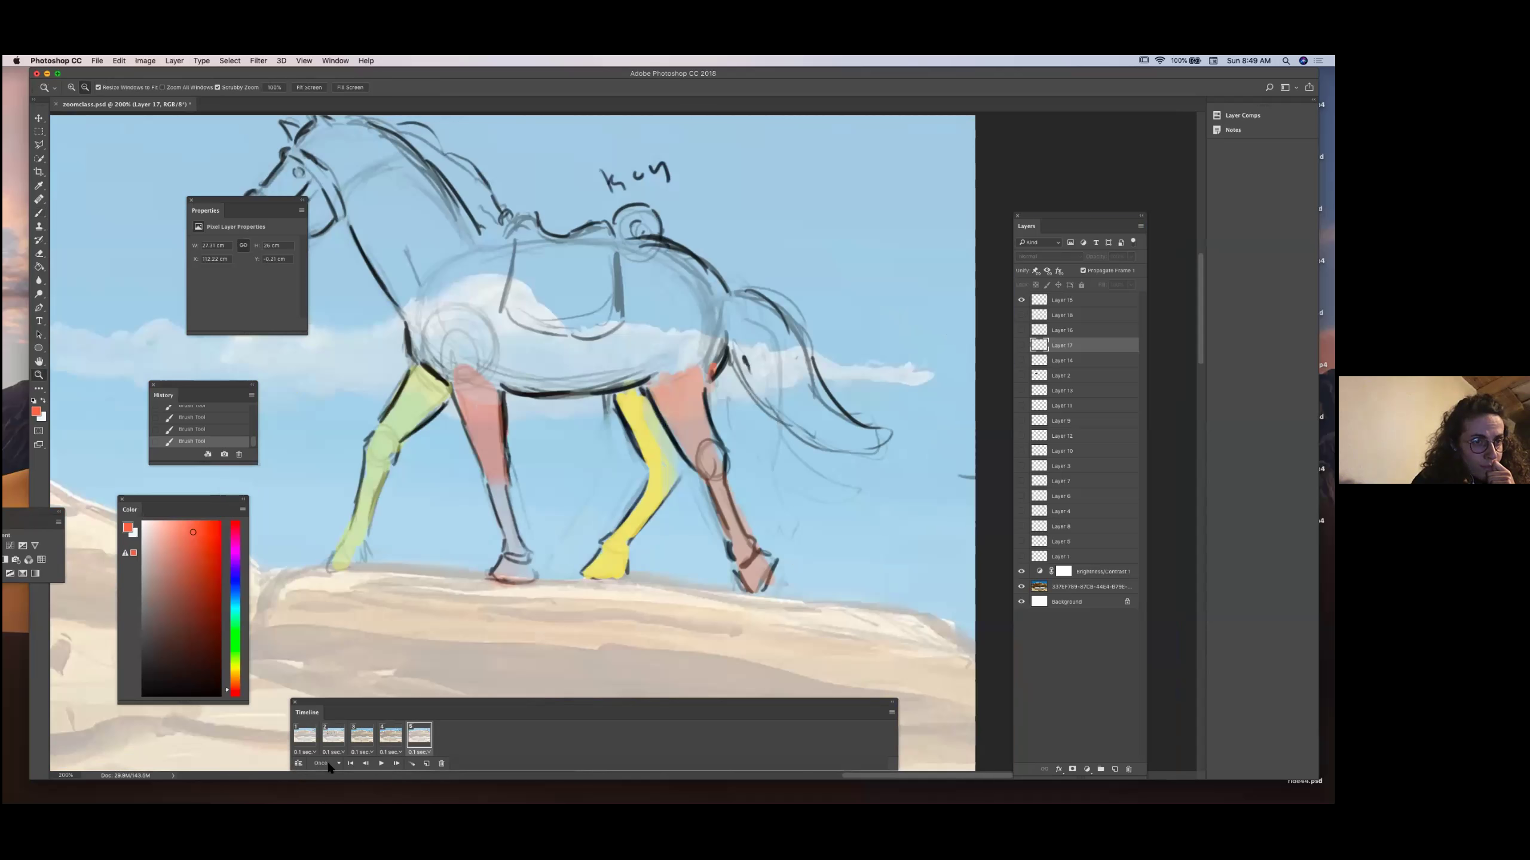
pyautogui.press('super+minus')
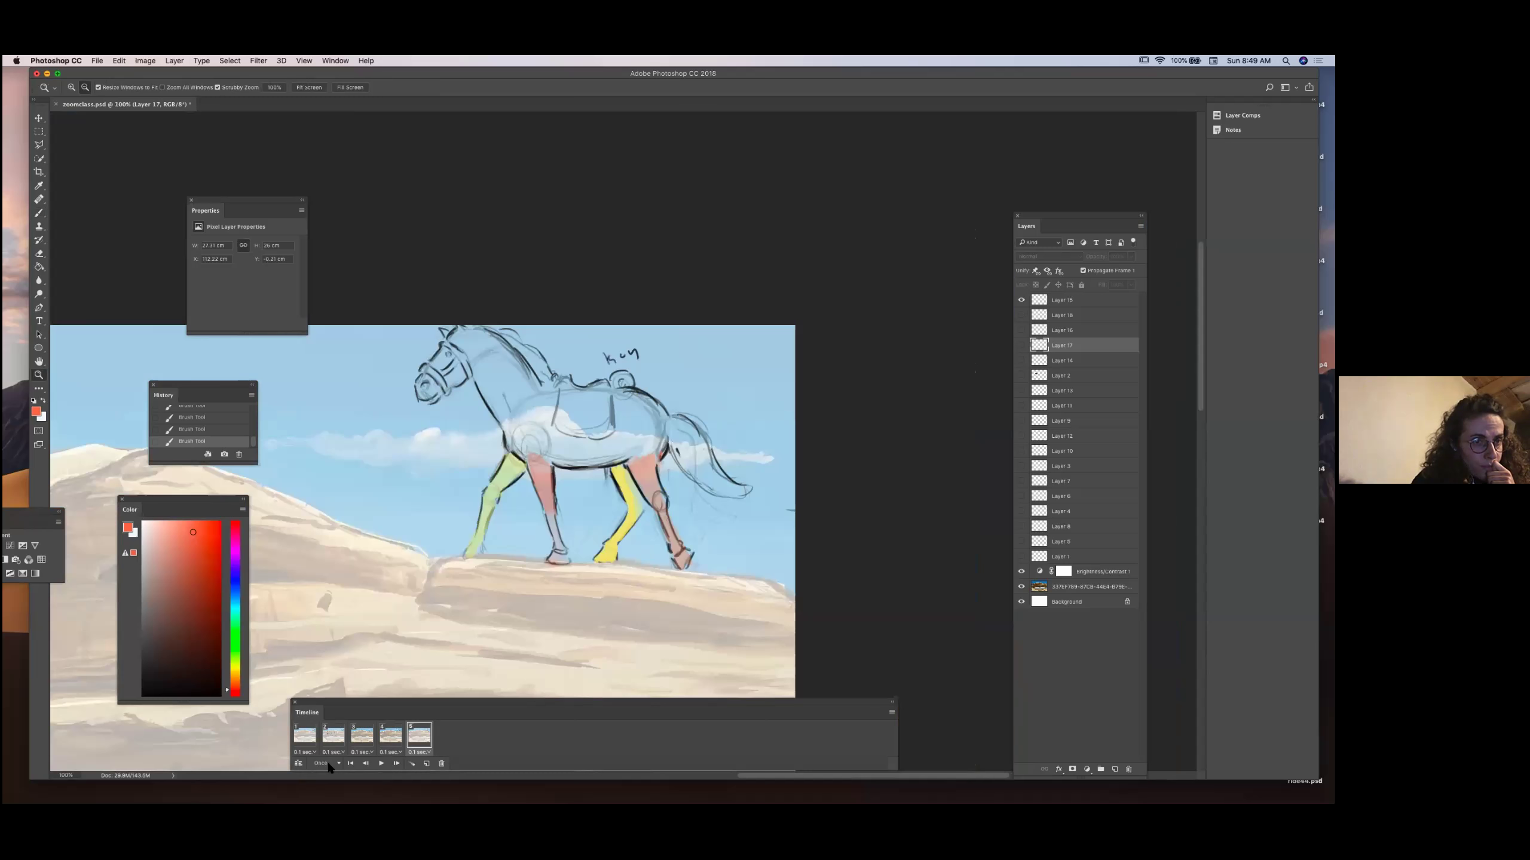
pyautogui.press('super+minus')
pyautogui.press('space')
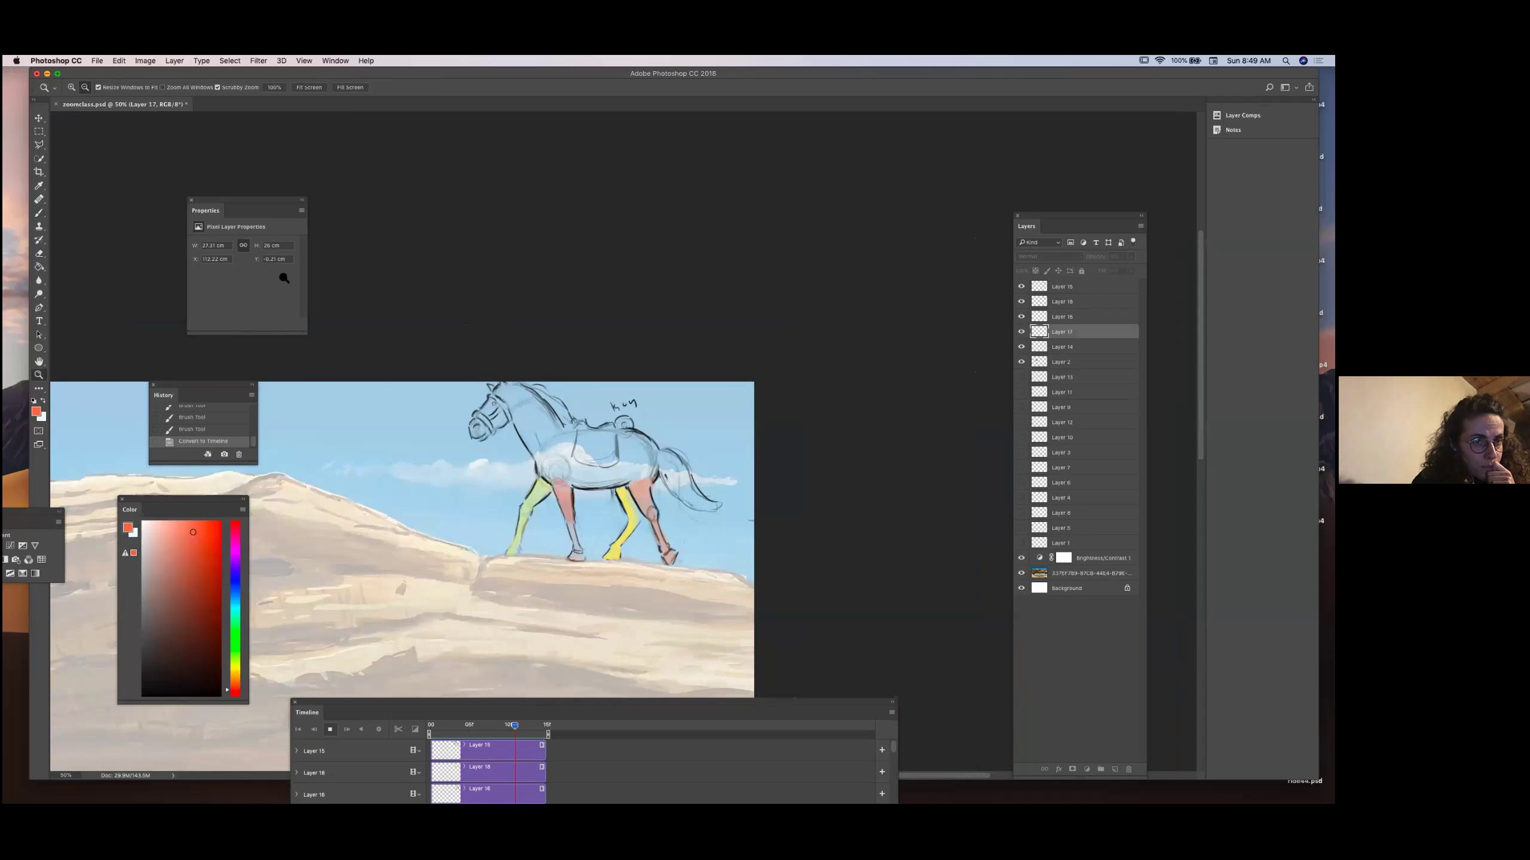
pyautogui.press('space')
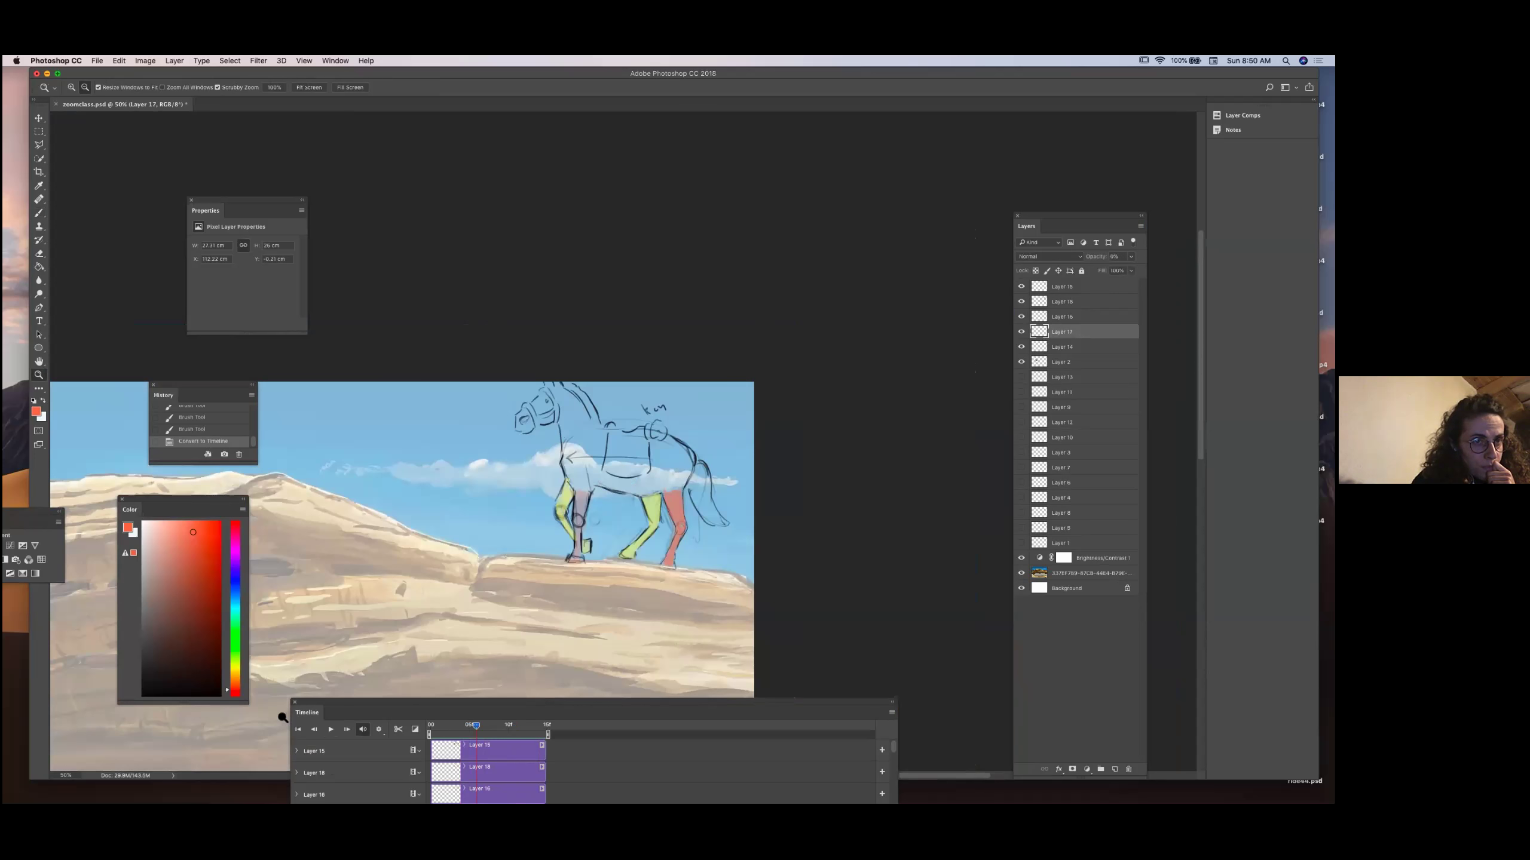
pyautogui.click(239, 454)
pyautogui.press('Return')
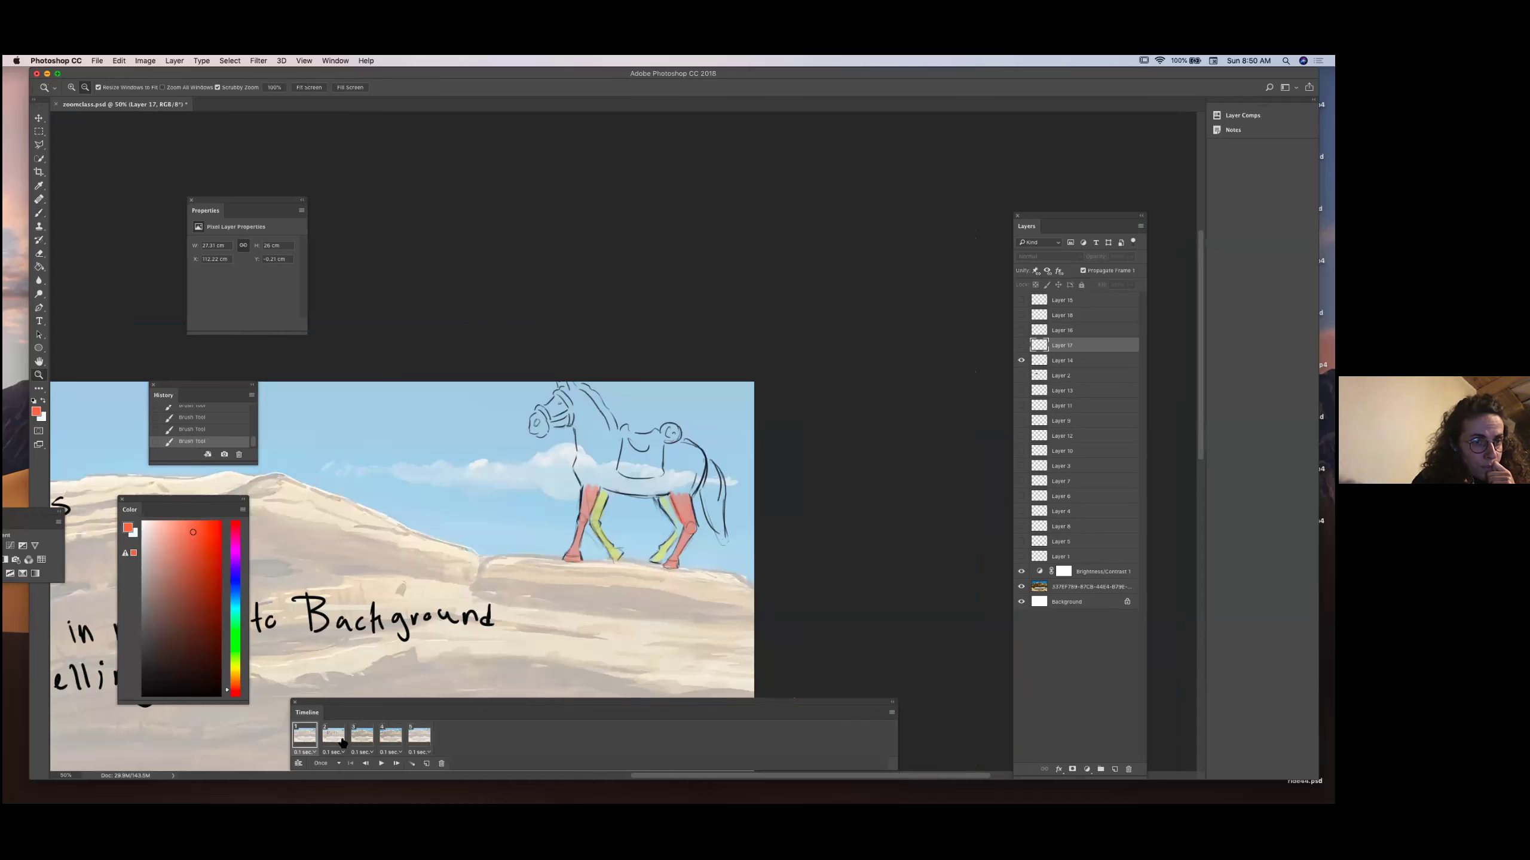
# Compare the horse's leg poses by switching back and forth between frames 1, 2 and 3.
pyautogui.click(327, 736)
pyautogui.click(310, 736)
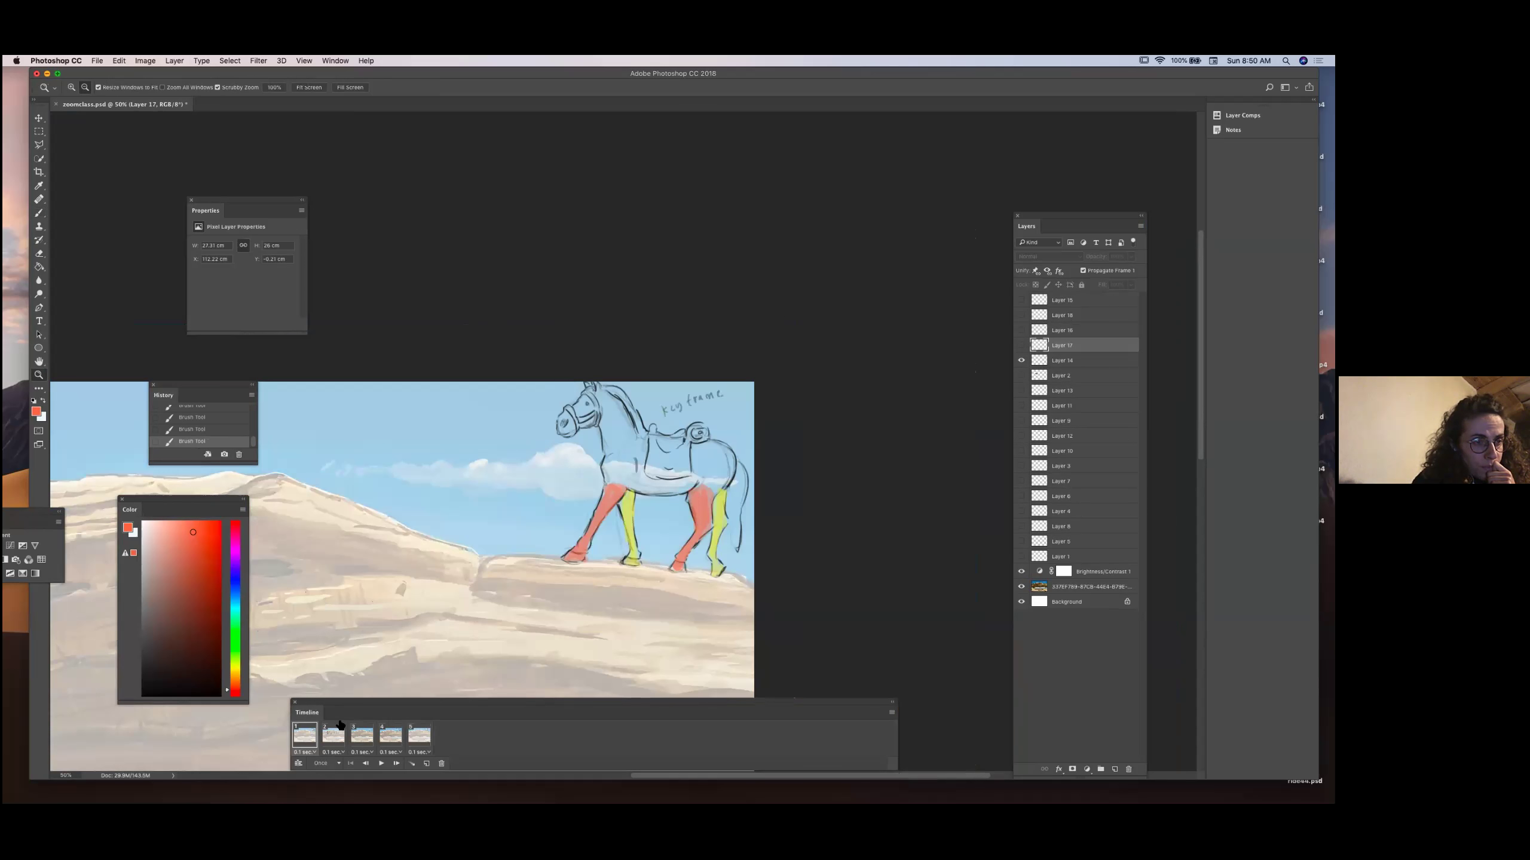
pyautogui.click(332, 735)
pyautogui.press('space')
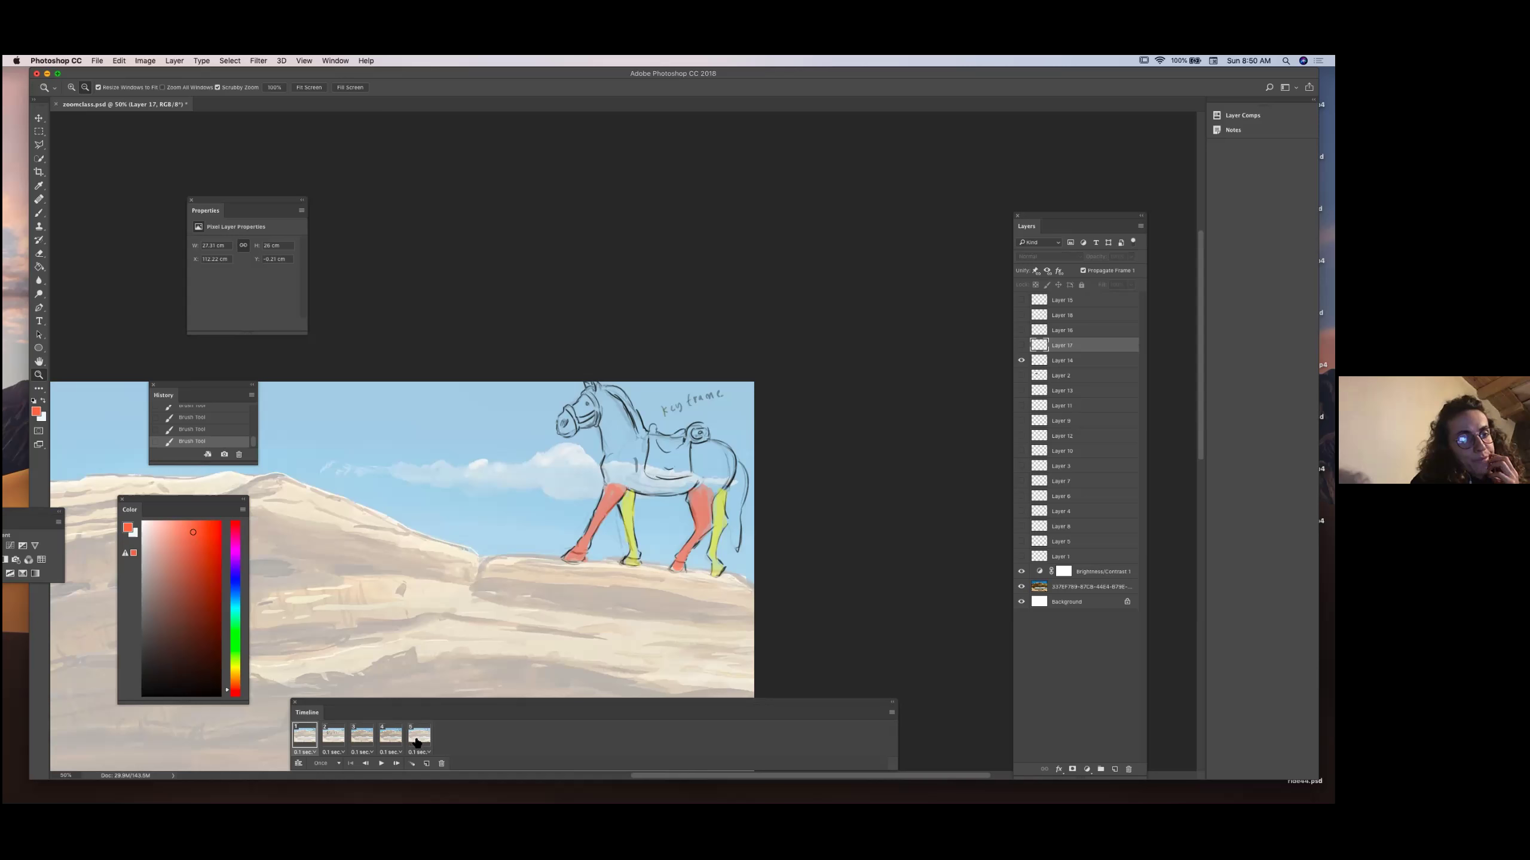
pyautogui.click(334, 736)
pyautogui.click(361, 736)
pyautogui.click(337, 737)
pyautogui.click(365, 764)
pyautogui.click(363, 736)
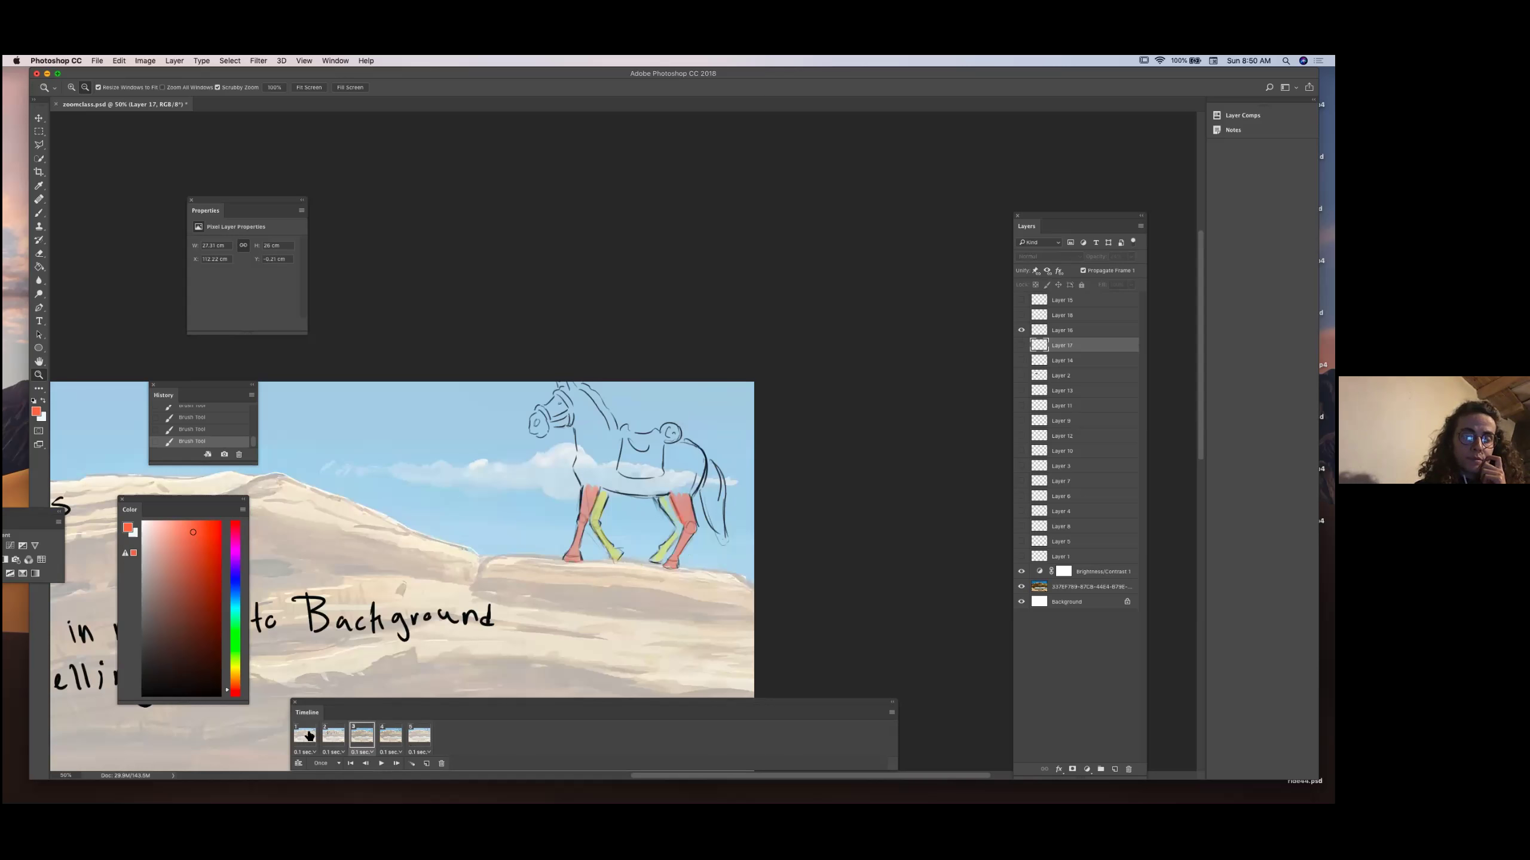
pyautogui.click(336, 735)
pyautogui.press('pageup')
pyautogui.click(331, 737)
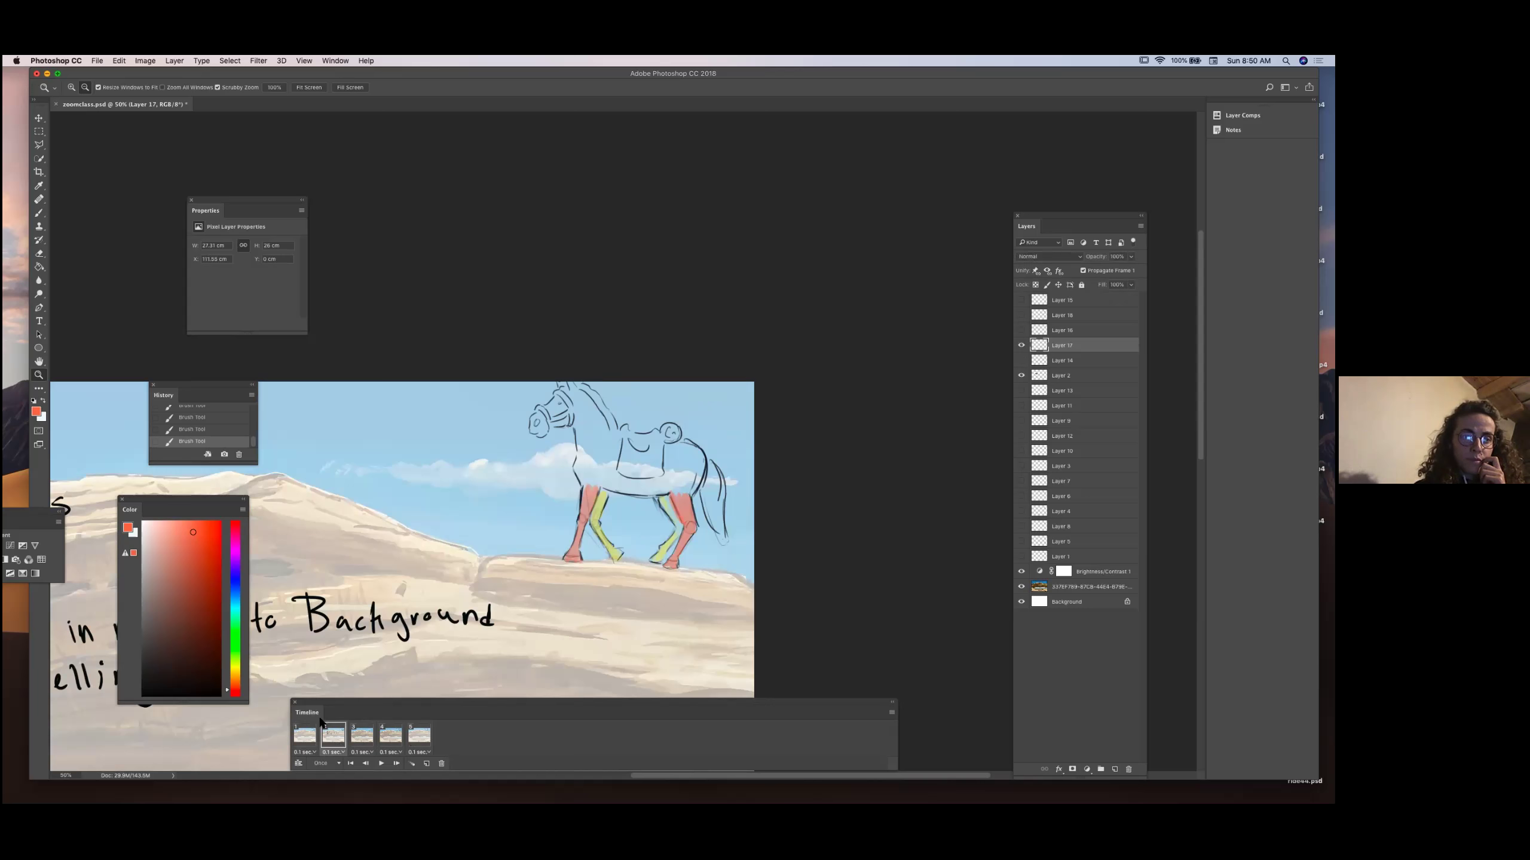
# Darken the front contour of frame 2's orange-red hind leg with a black Brush at 100% opacity, and check it against frame 1.
pyautogui.press('d')
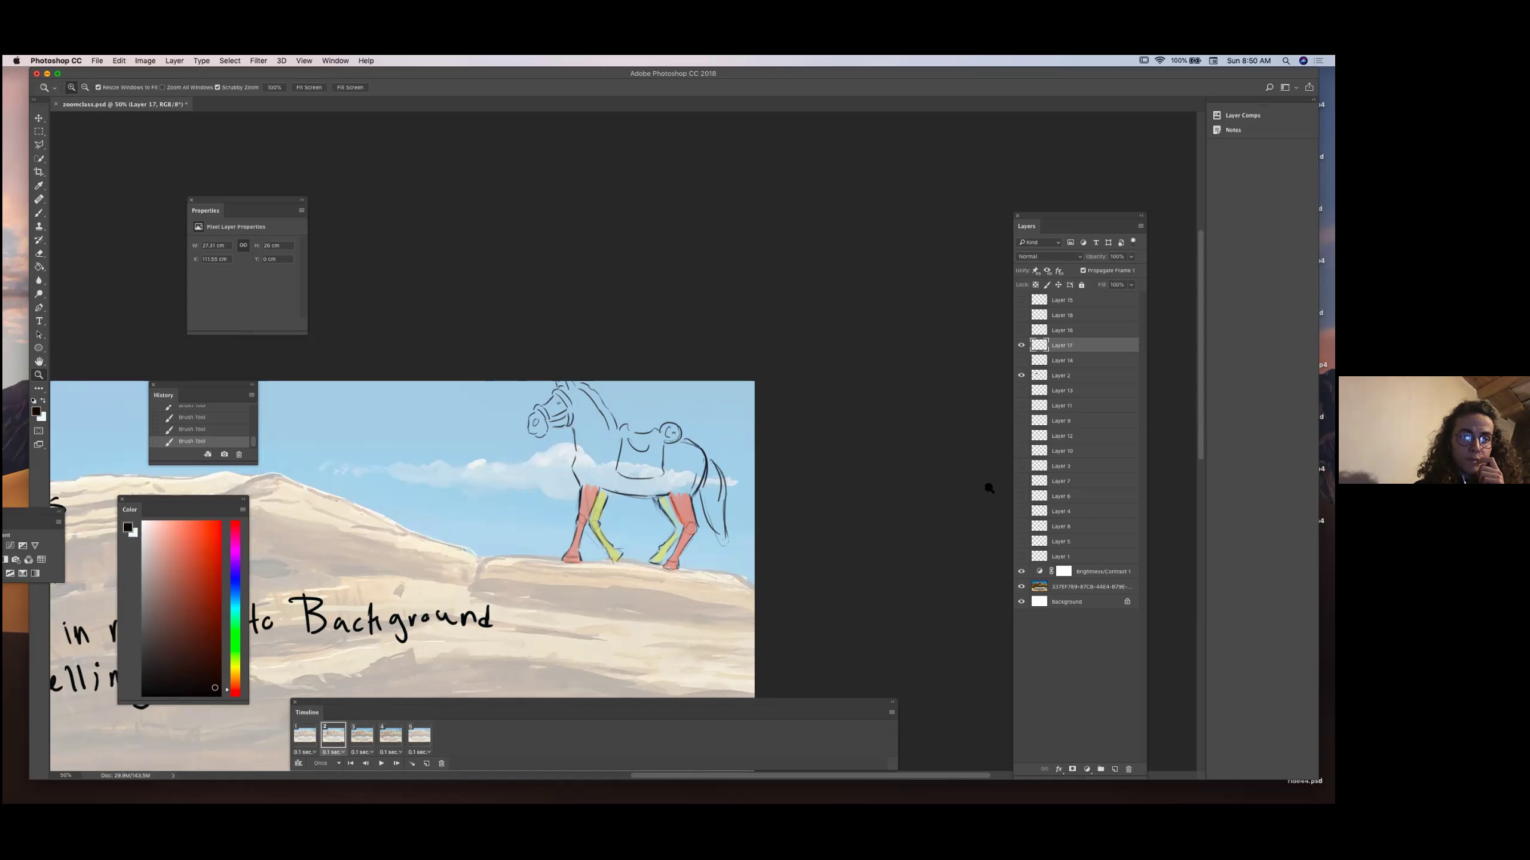
pyautogui.moveTo(709, 491); pyautogui.dragTo(732, 491)
pyautogui.click(718, 492)
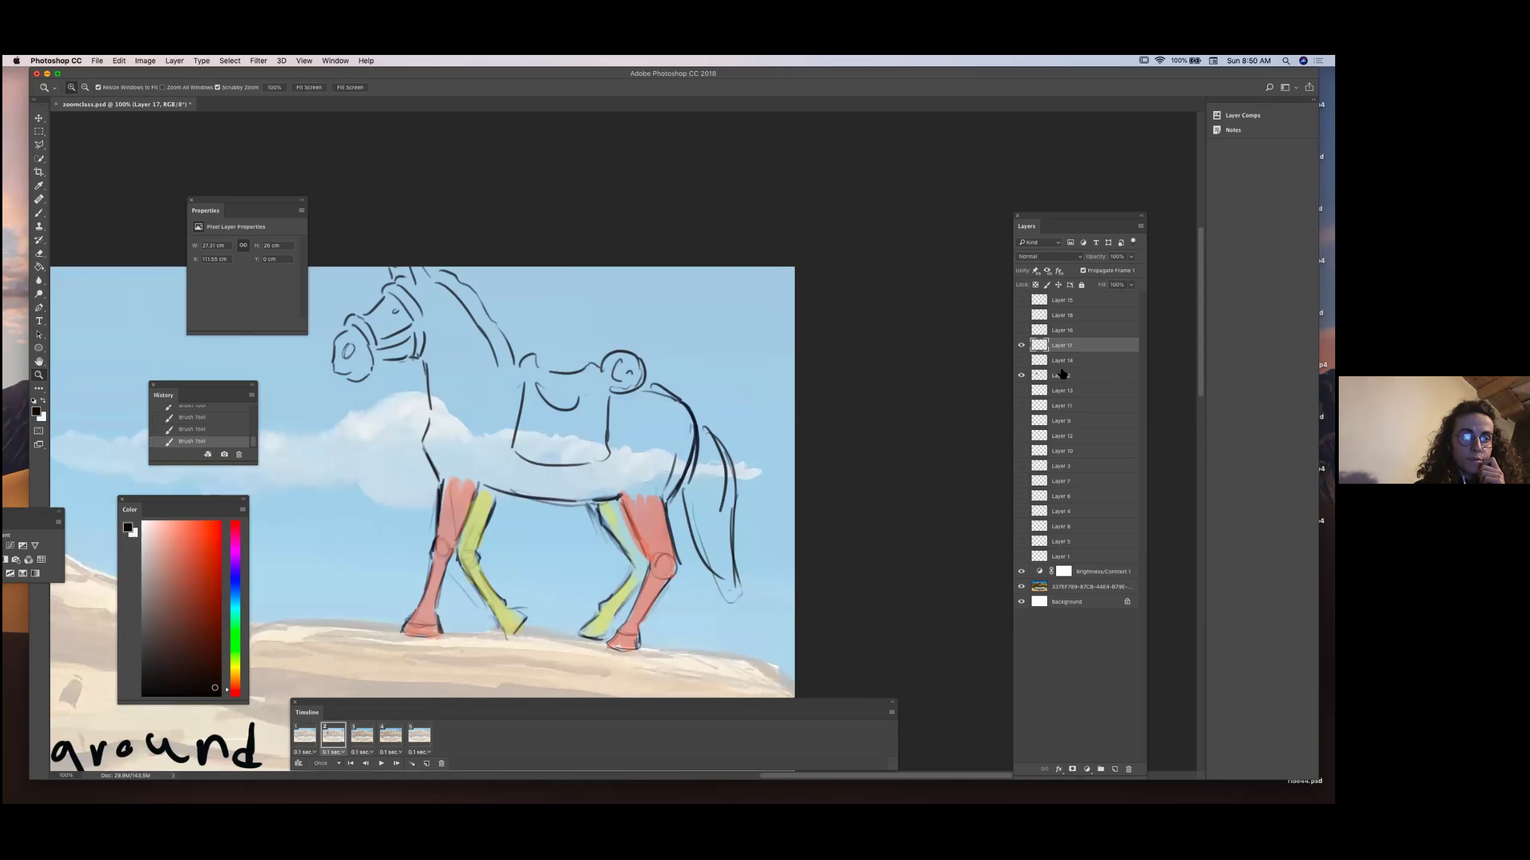
pyautogui.click(722, 504)
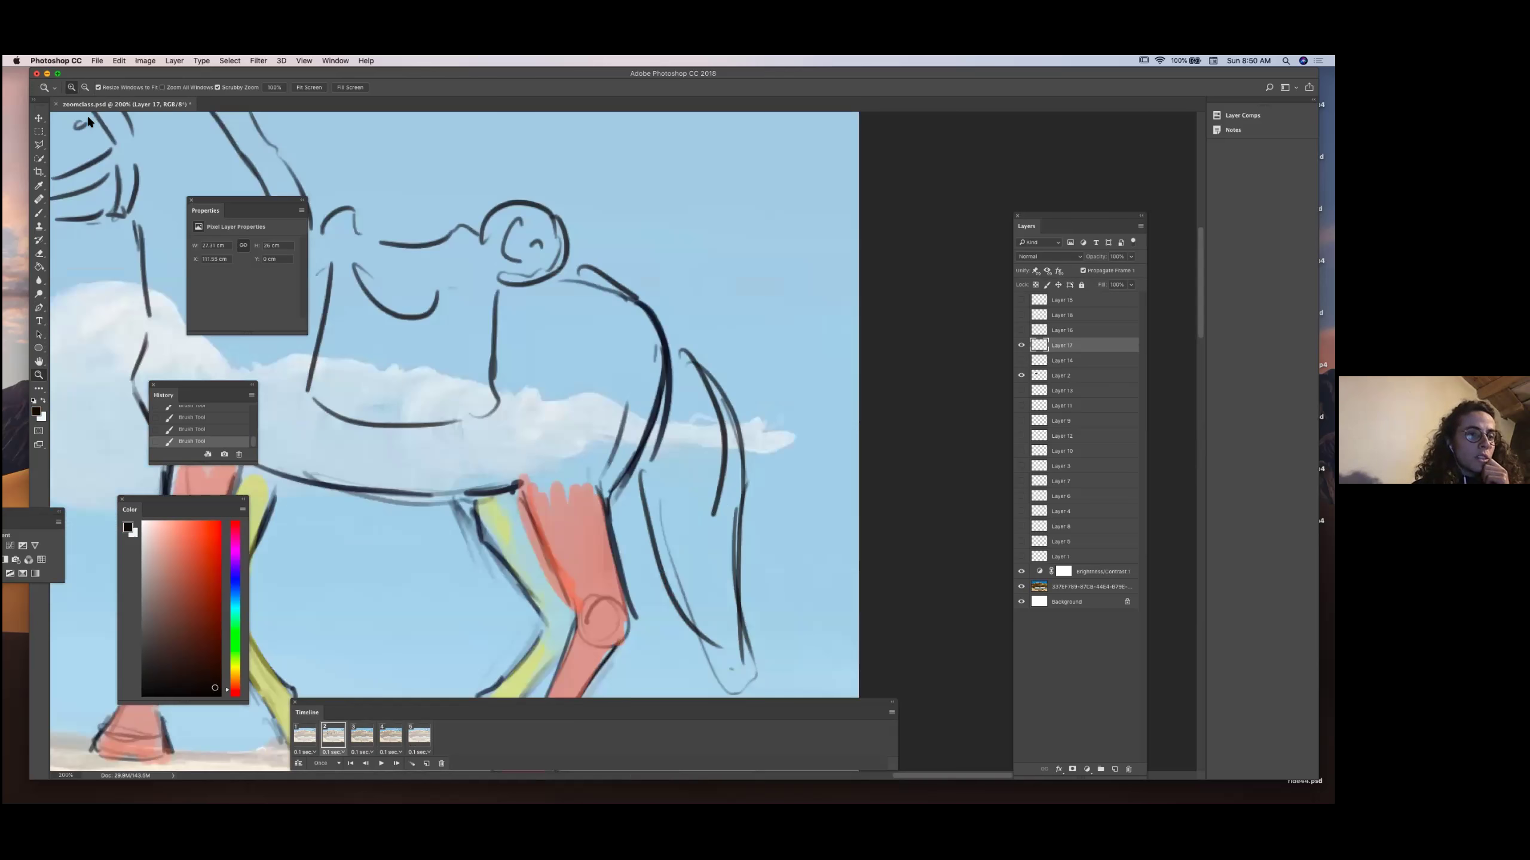
pyautogui.scroll(-3, 86, 115)
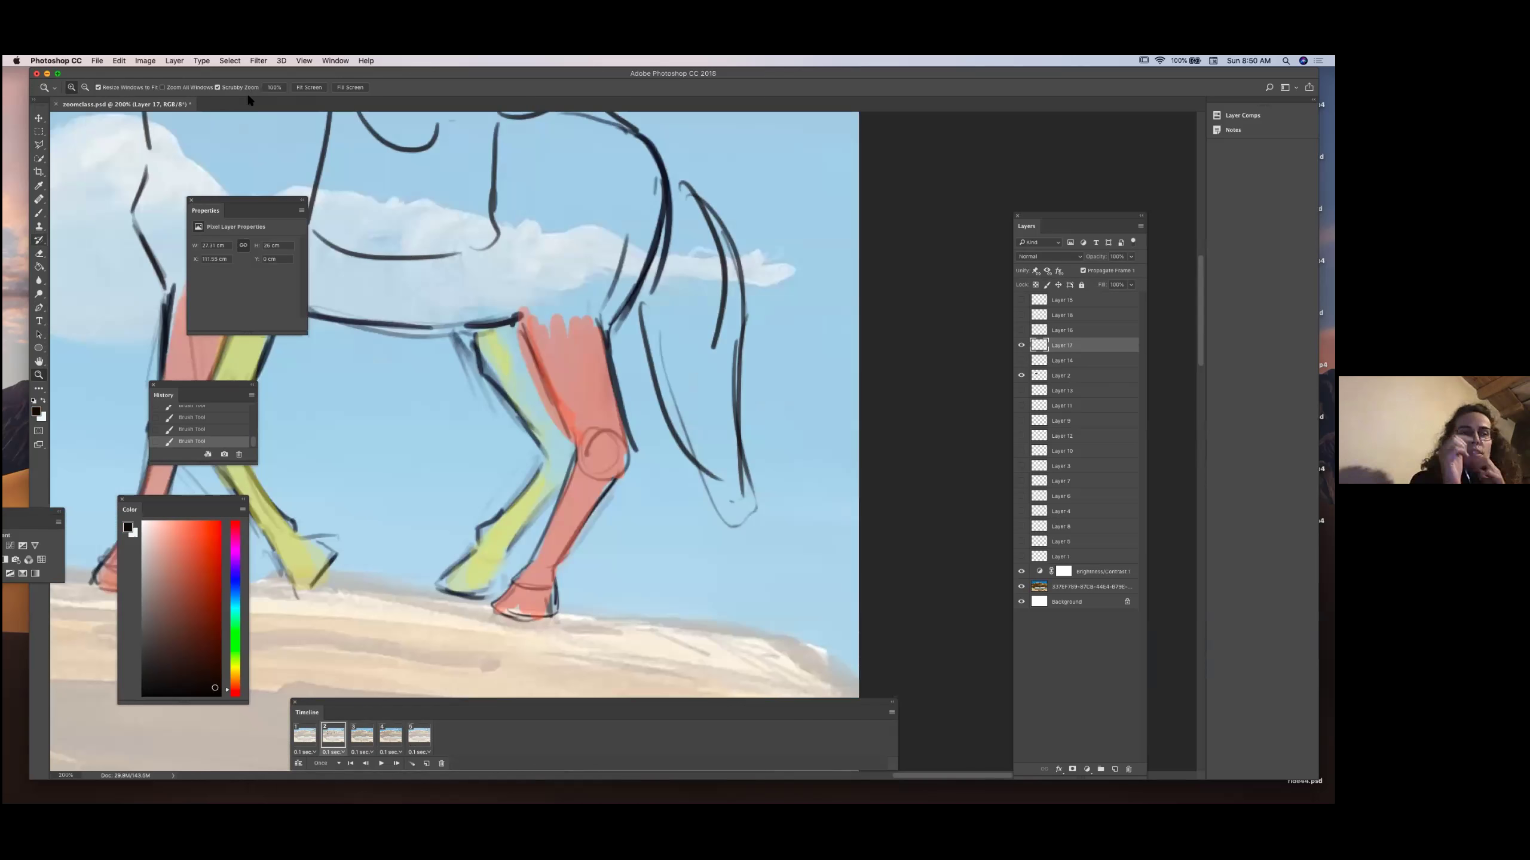
pyautogui.press('b')
pyautogui.click(82, 87)
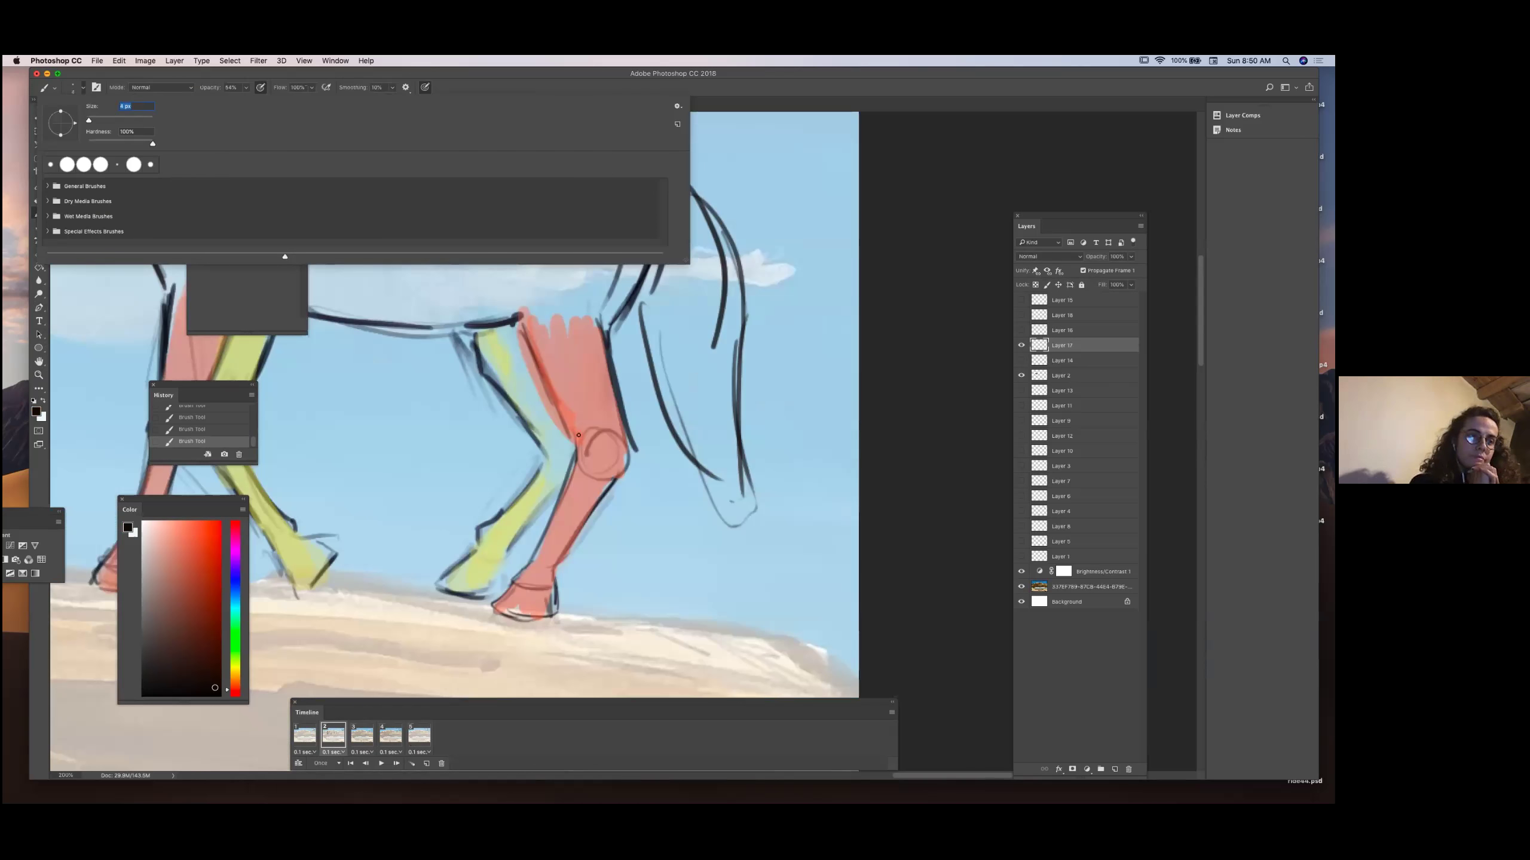
pyautogui.press('0')
pyautogui.moveTo(519, 322)
pyautogui.mouseDown()
pyautogui.moveTo(547, 533)
pyautogui.moveTo(536, 555)
pyautogui.mouseUp()
pyautogui.click(306, 737)
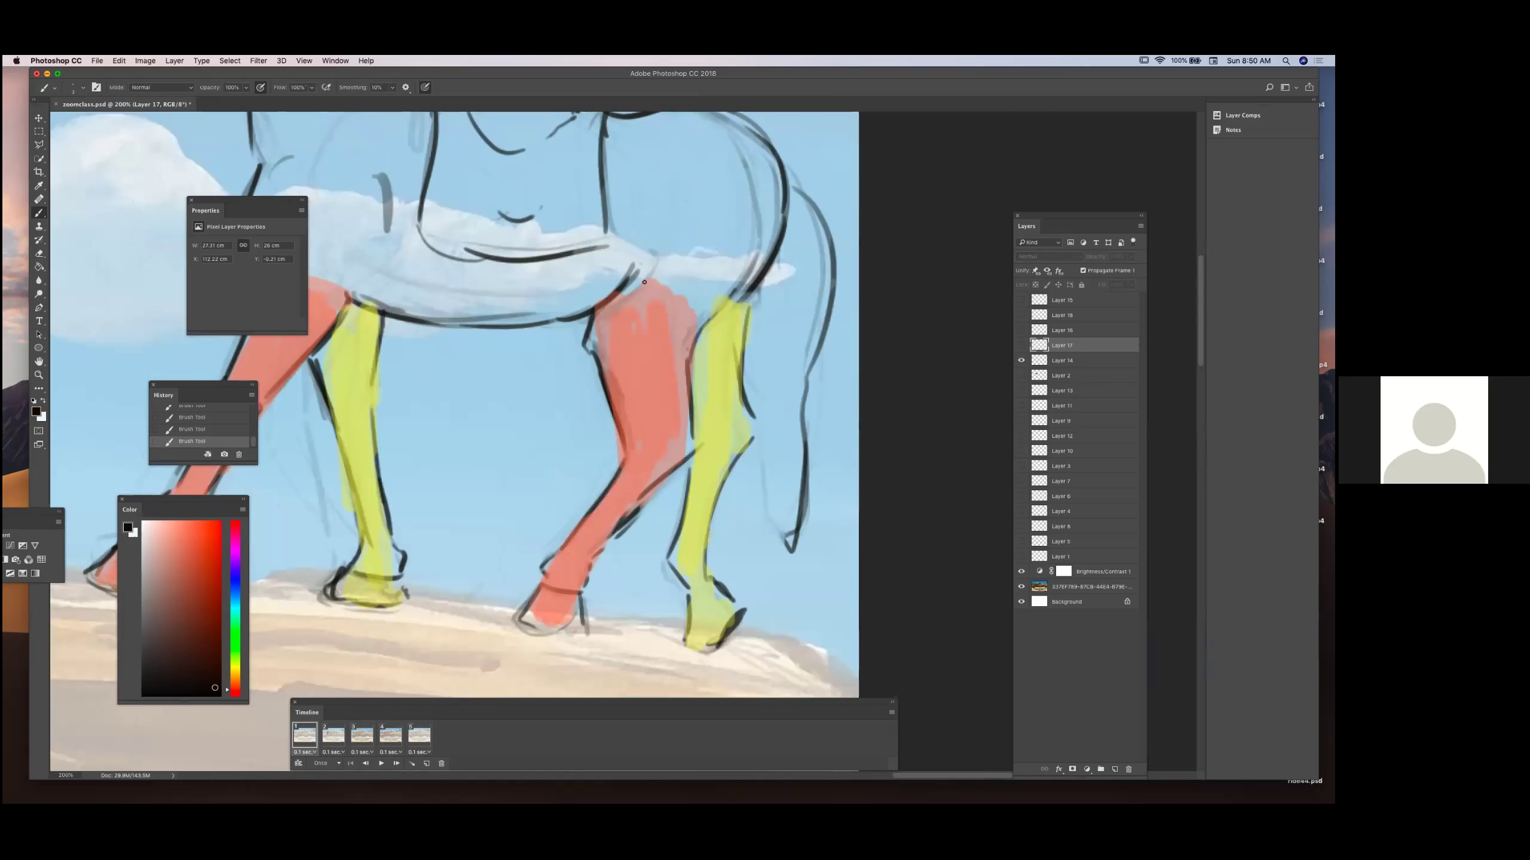
pyautogui.press('Right')
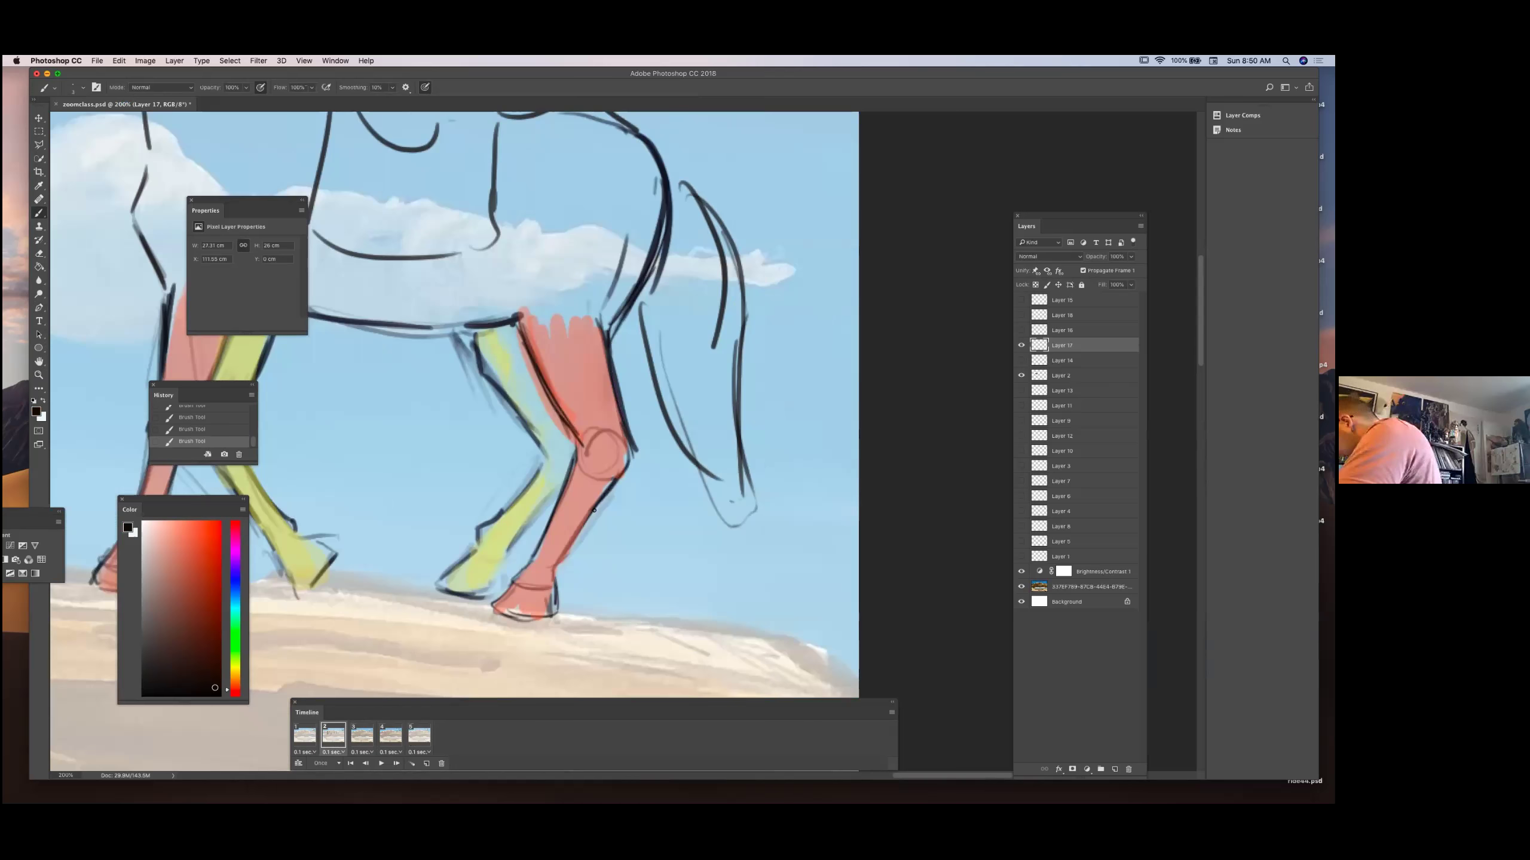
pyautogui.press(',')
pyautogui.click(343, 737)
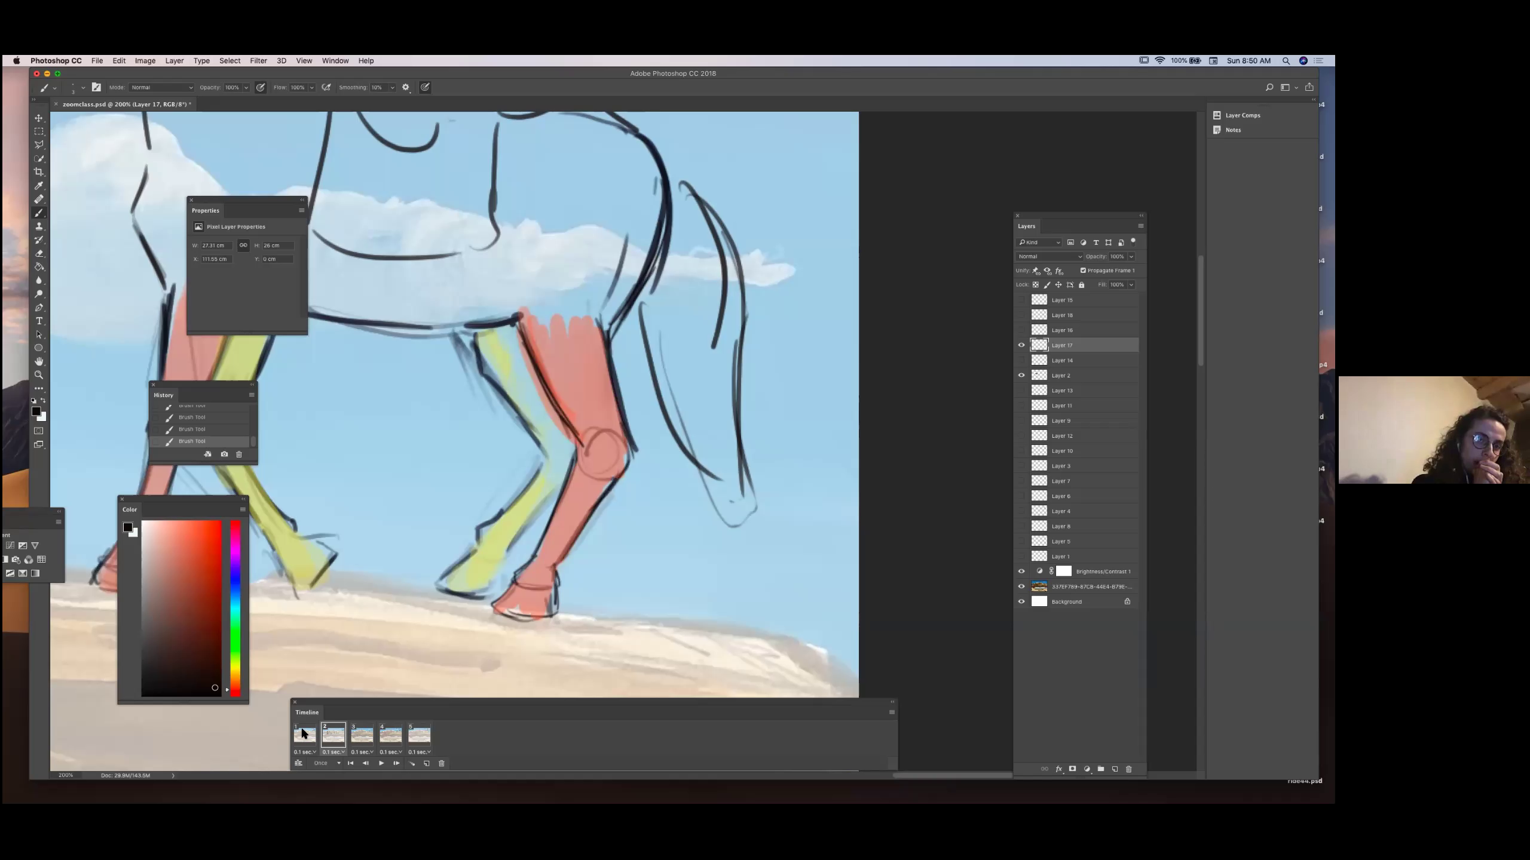
pyautogui.press(',')
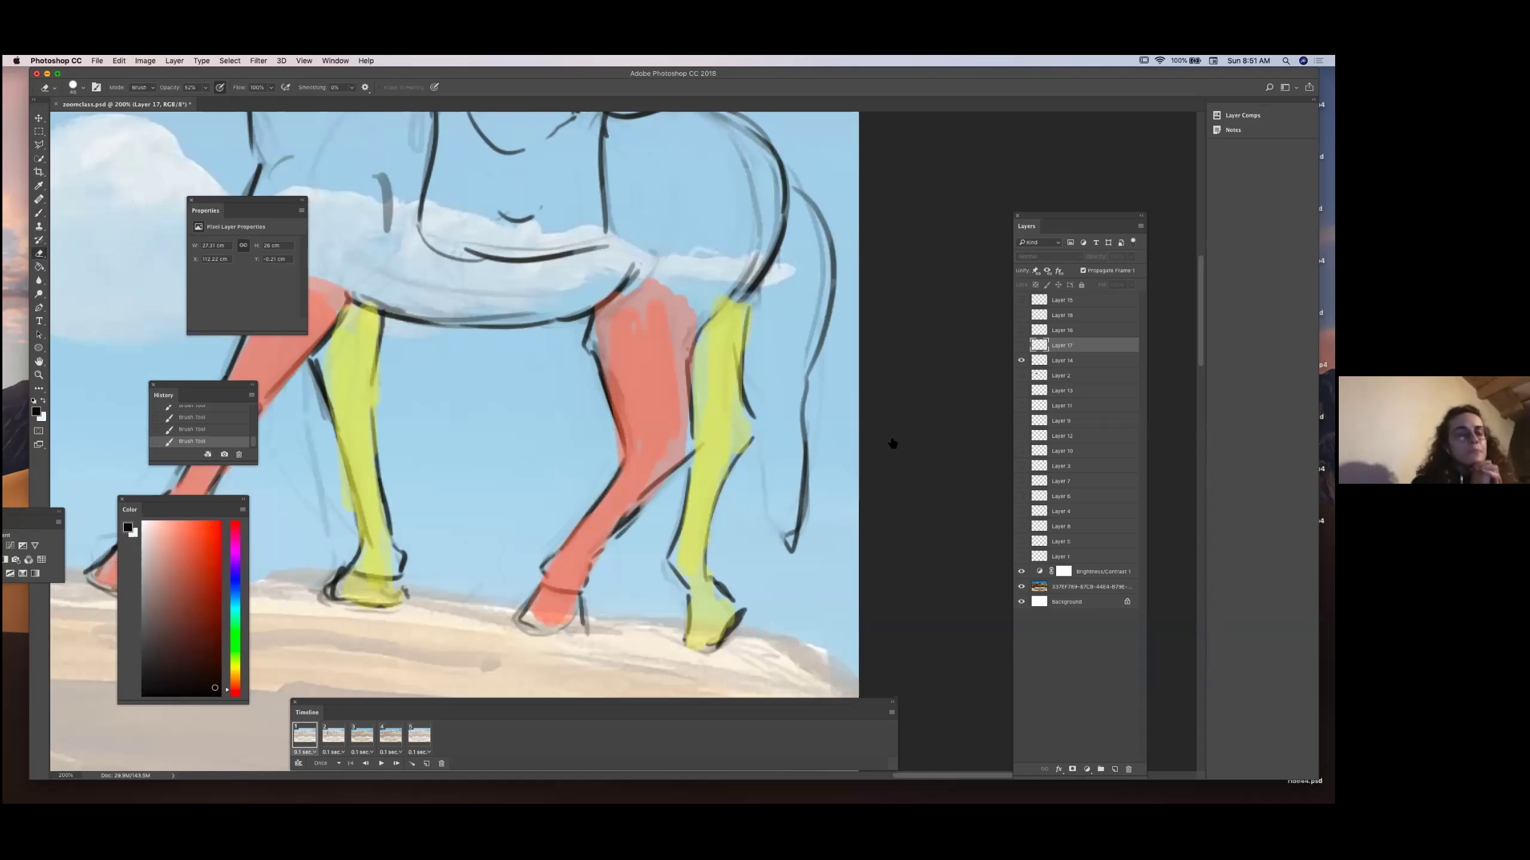
# Make frame 1's Layer 14 the active layer, and compare its hind legs with those in the following frames.
pyautogui.hotkey('alt', '[')
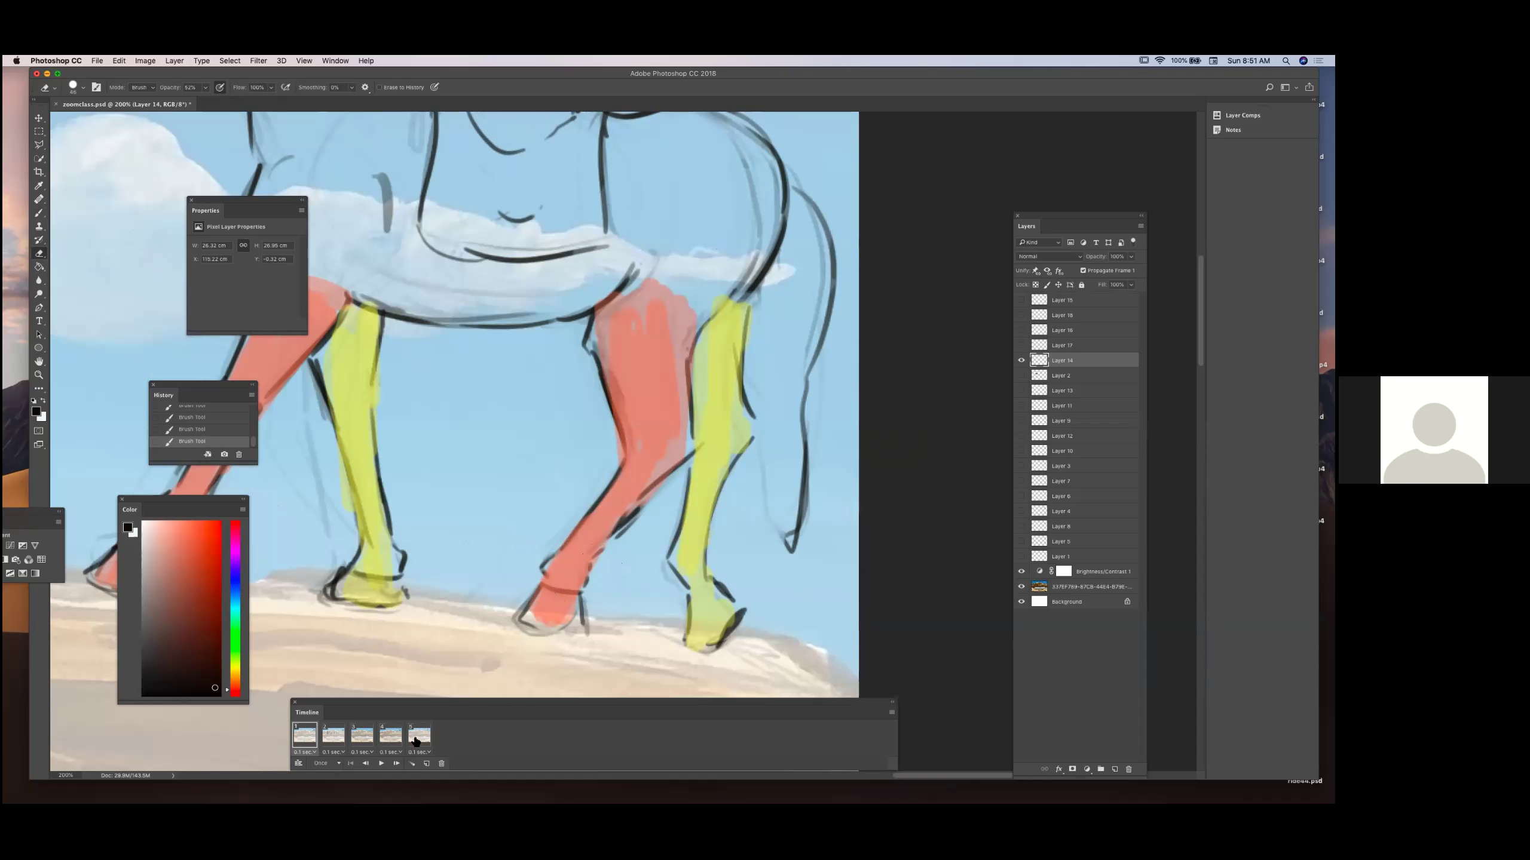
pyautogui.press('Right')
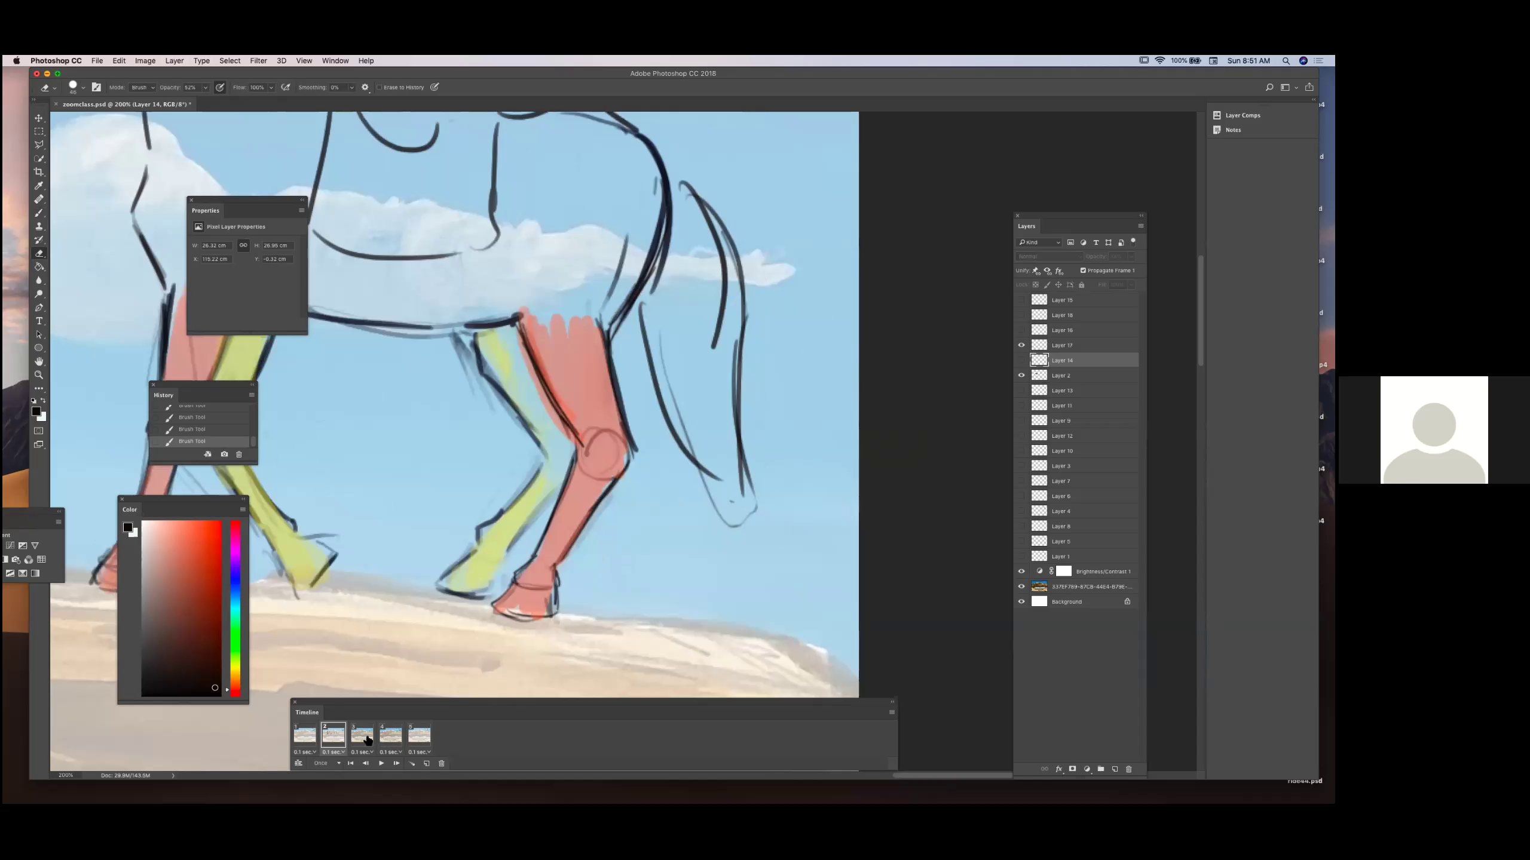
pyautogui.press('Right')
pyautogui.press('Right')
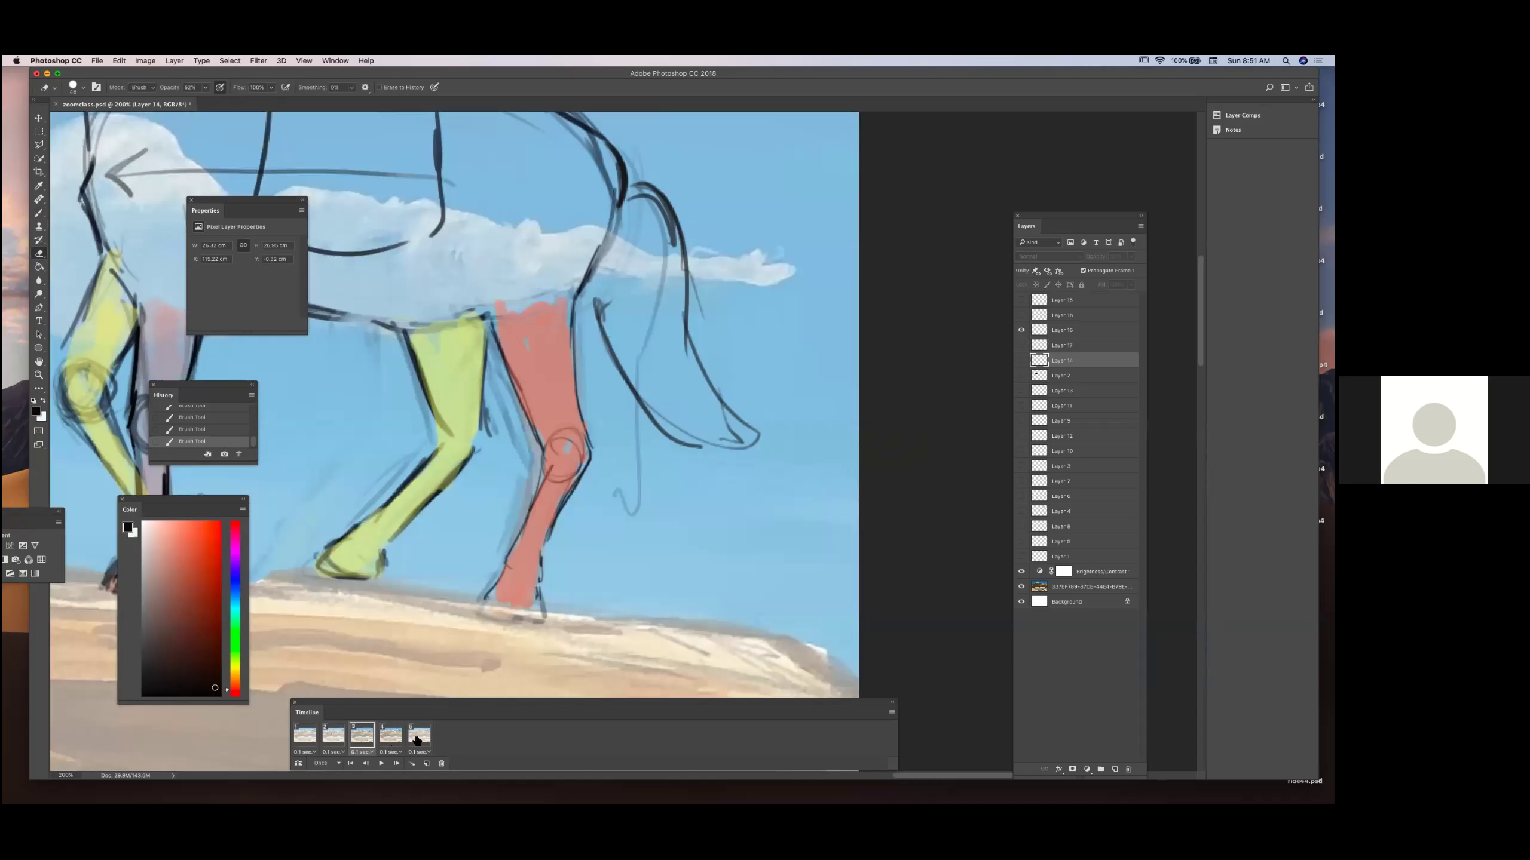
pyautogui.click(305, 738)
pyautogui.click(326, 738)
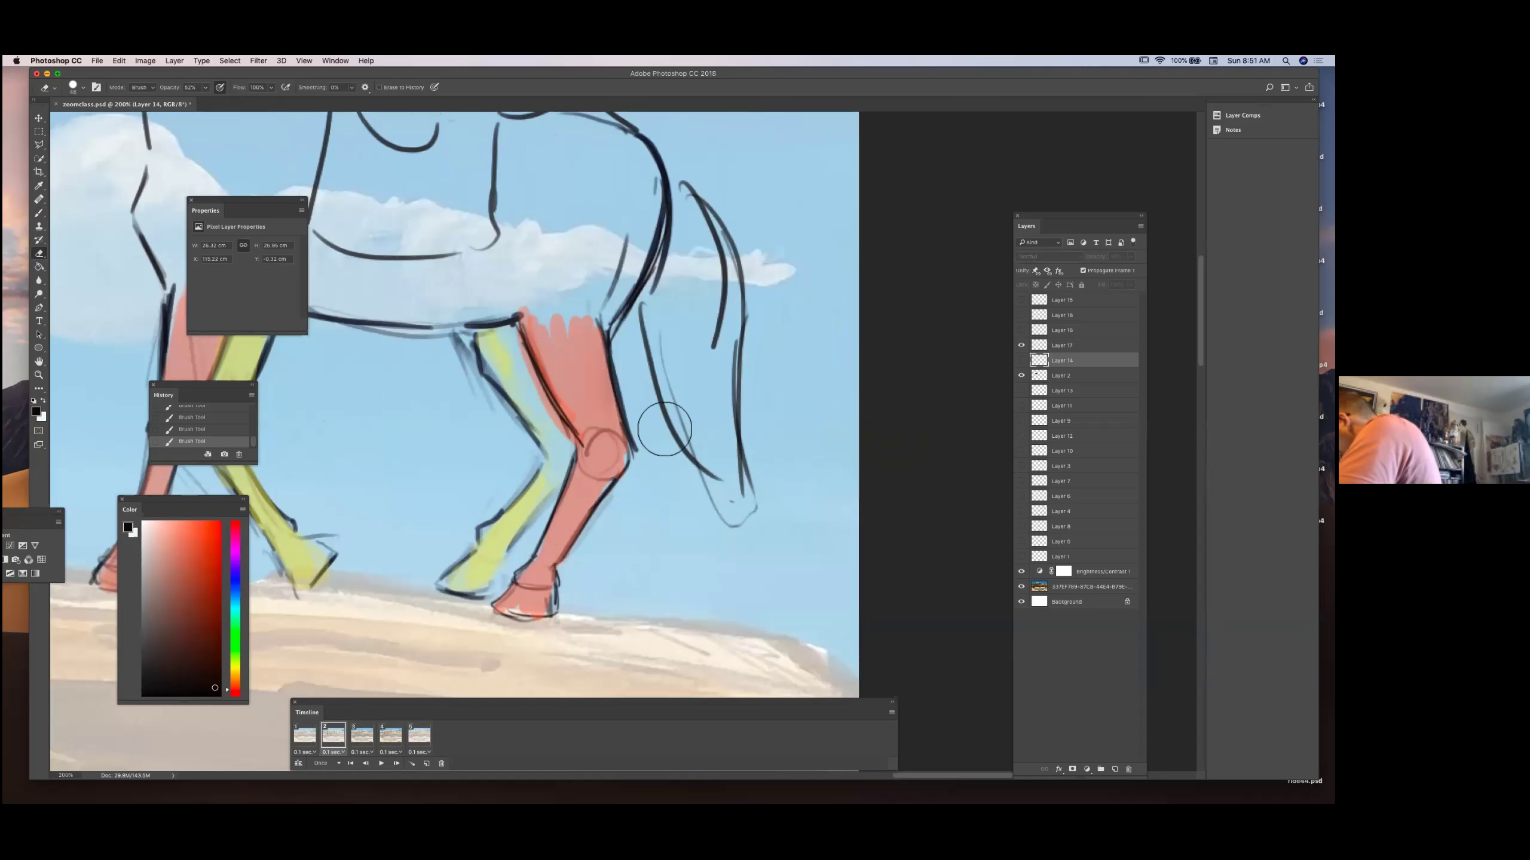
pyautogui.press('Right')
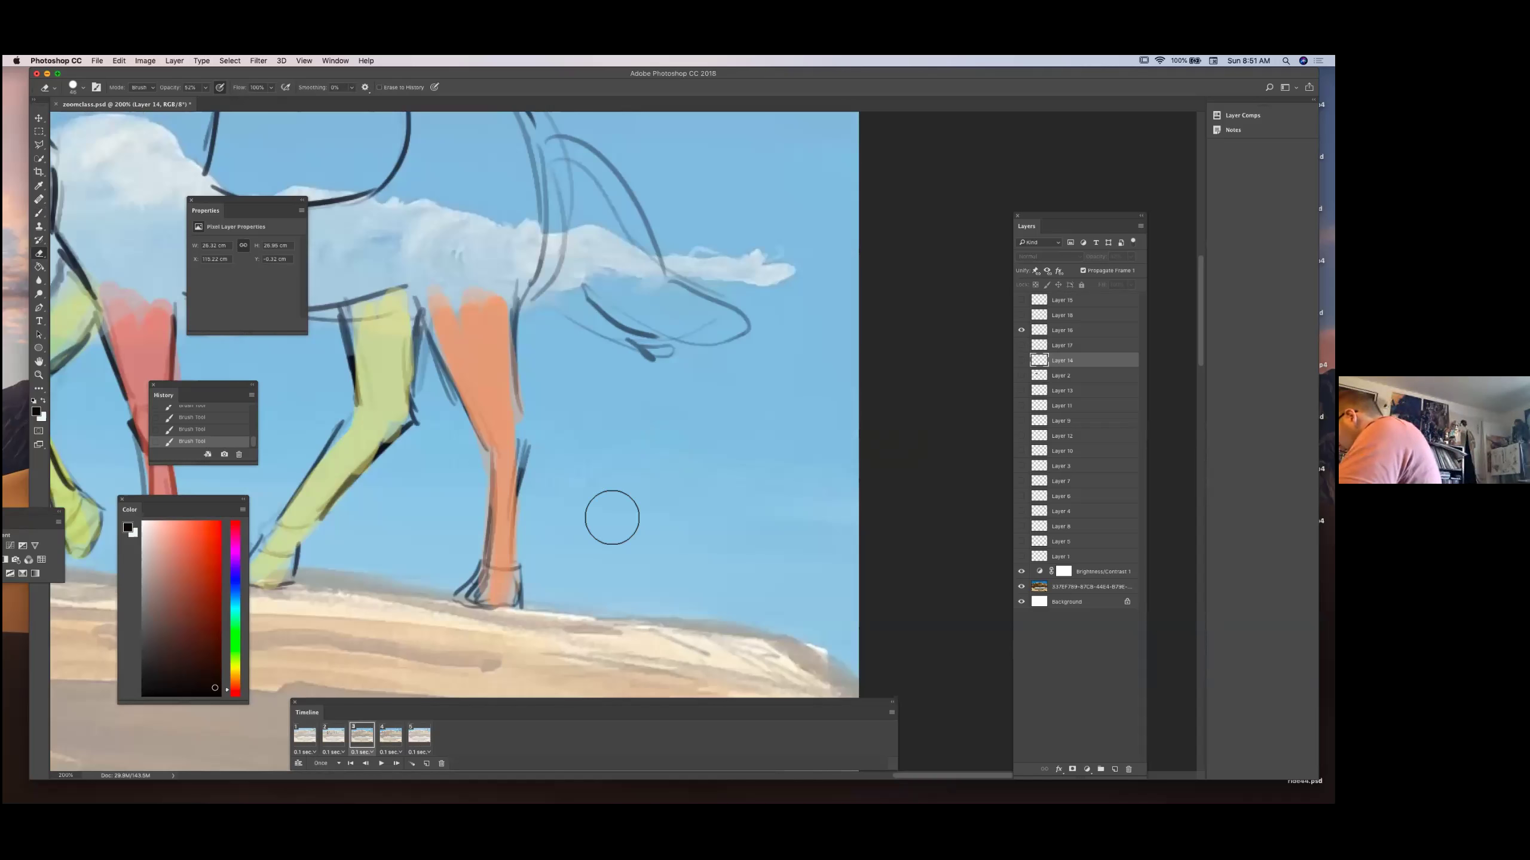
pyautogui.press('Left')
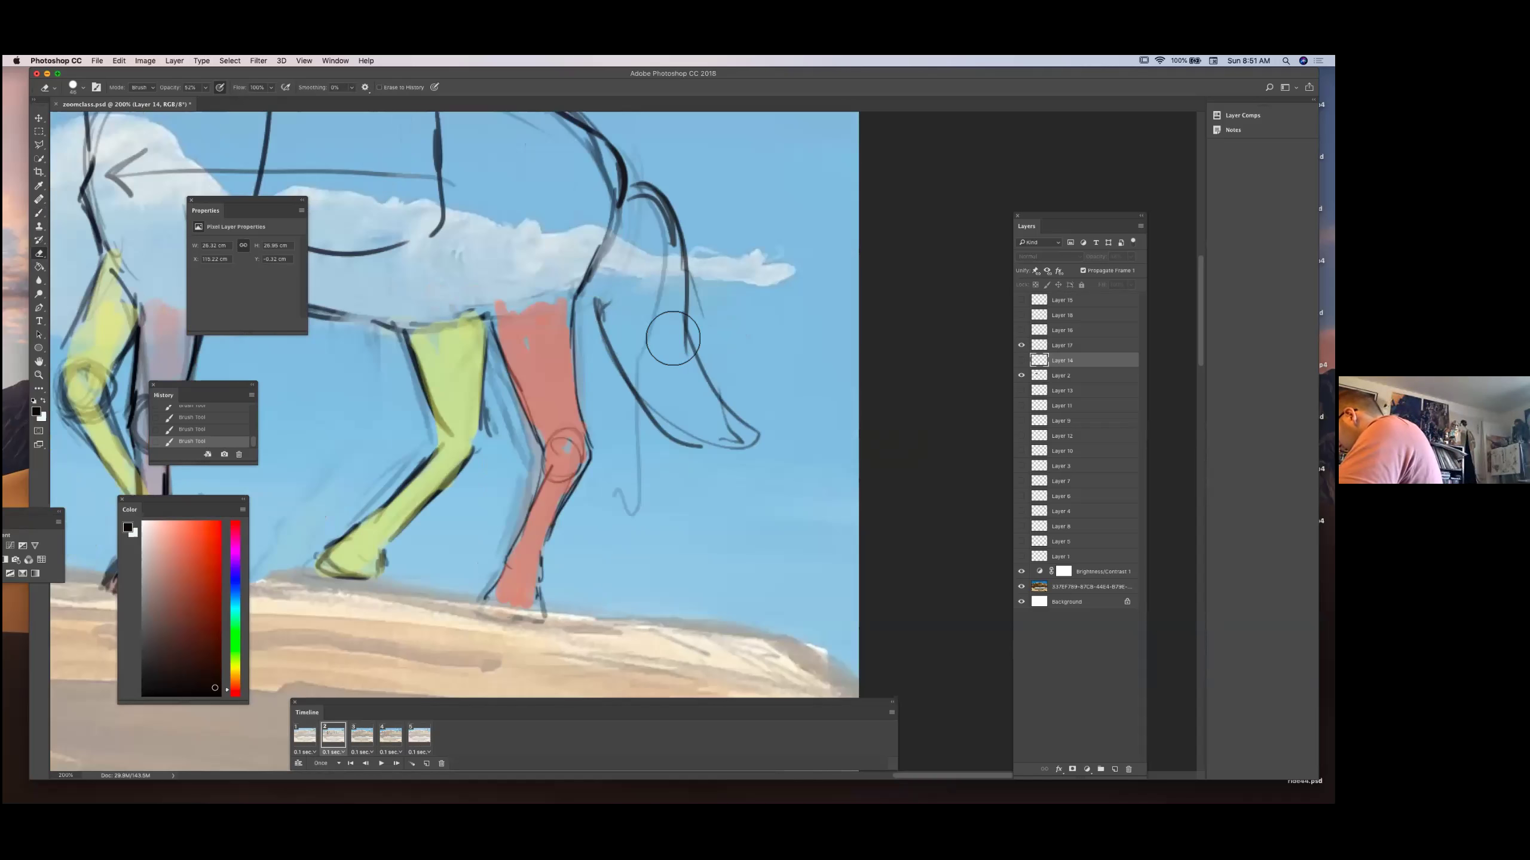
pyautogui.press('Left')
# Erase the orange-red fill of frame 1's hind leg on Layer 14 and redraw the hoof, lower leg and thigh contours in black.
pyautogui.moveTo(560, 602)
pyautogui.mouseDown()
pyautogui.moveTo(596, 313)
pyautogui.moveTo(605, 453)
pyautogui.moveTo(541, 558)
pyautogui.moveTo(558, 627)
pyautogui.mouseUp()
pyautogui.press('b')
pyautogui.moveTo(628, 506); pyautogui.dragTo(565, 583)
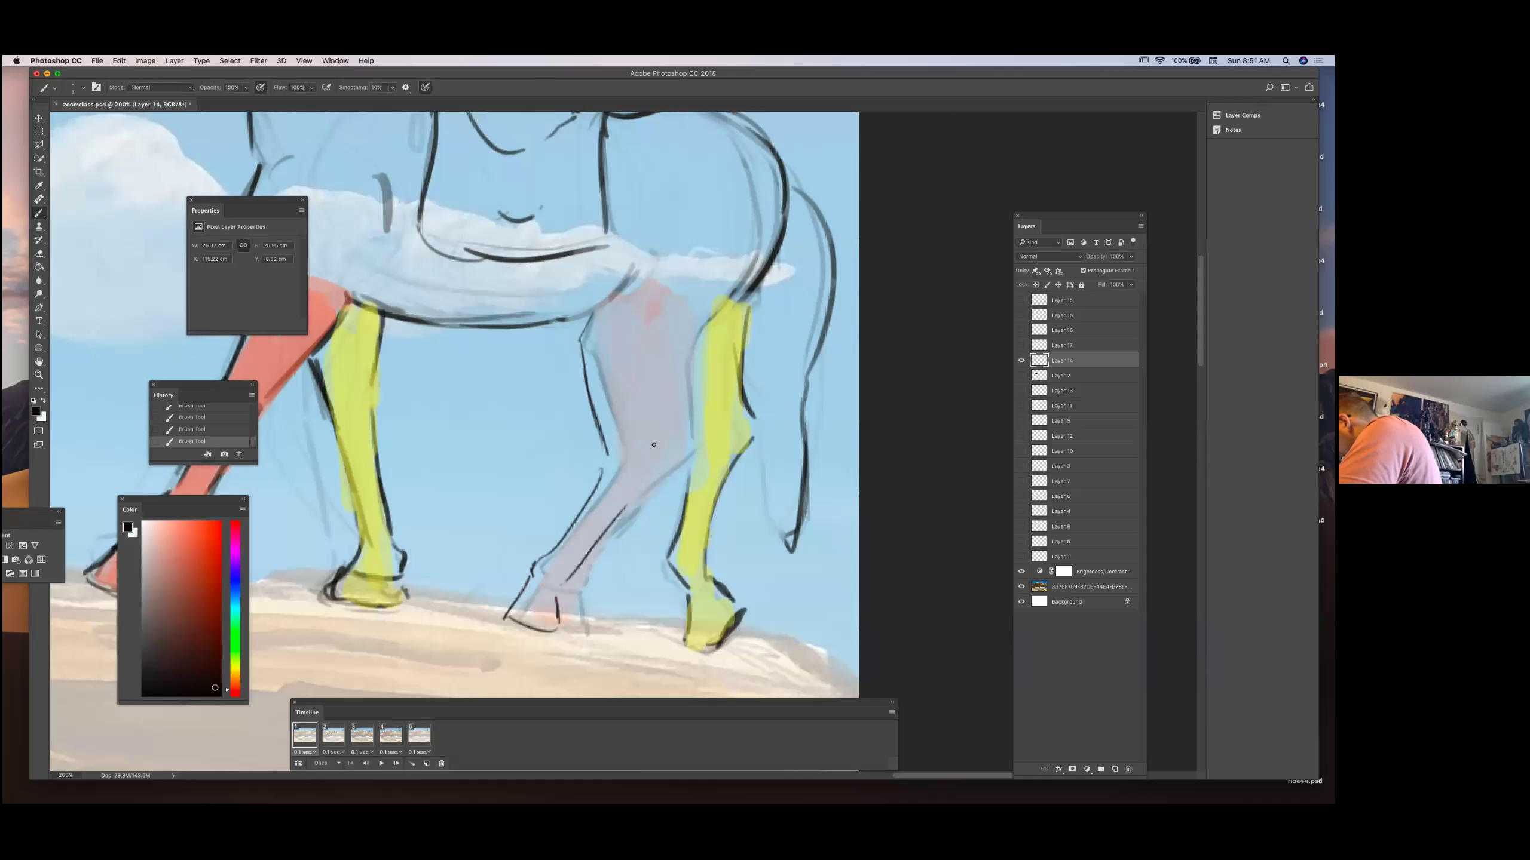
pyautogui.moveTo(663, 457); pyautogui.dragTo(594, 539)
pyautogui.moveTo(659, 376); pyautogui.dragTo(654, 451)
pyautogui.moveTo(750, 280); pyautogui.dragTo(660, 378)
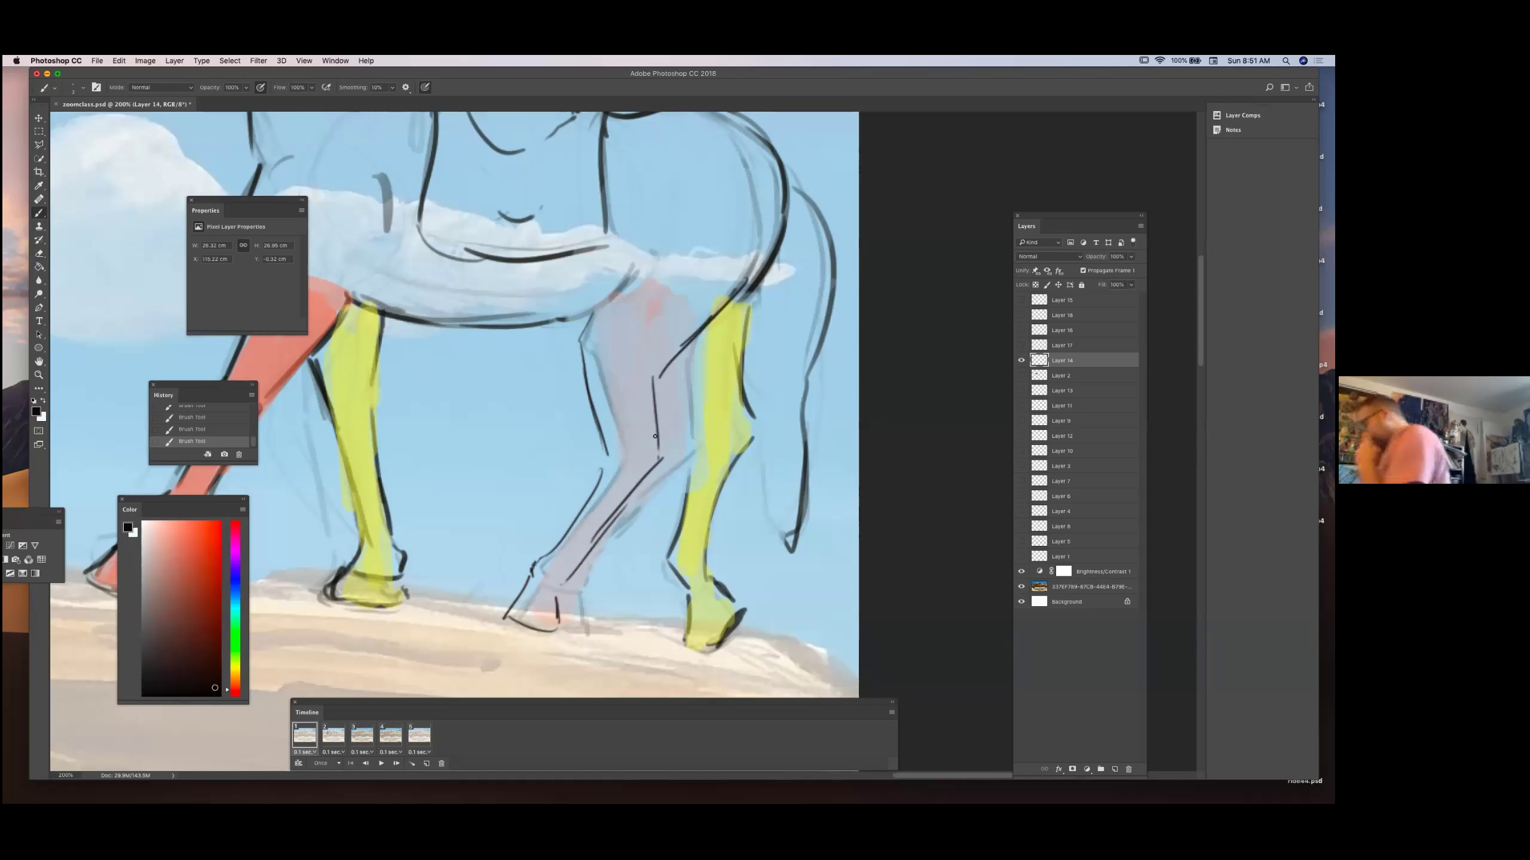
pyautogui.moveTo(656, 375); pyautogui.dragTo(658, 454)
pyautogui.moveTo(684, 352); pyautogui.dragTo(691, 446)
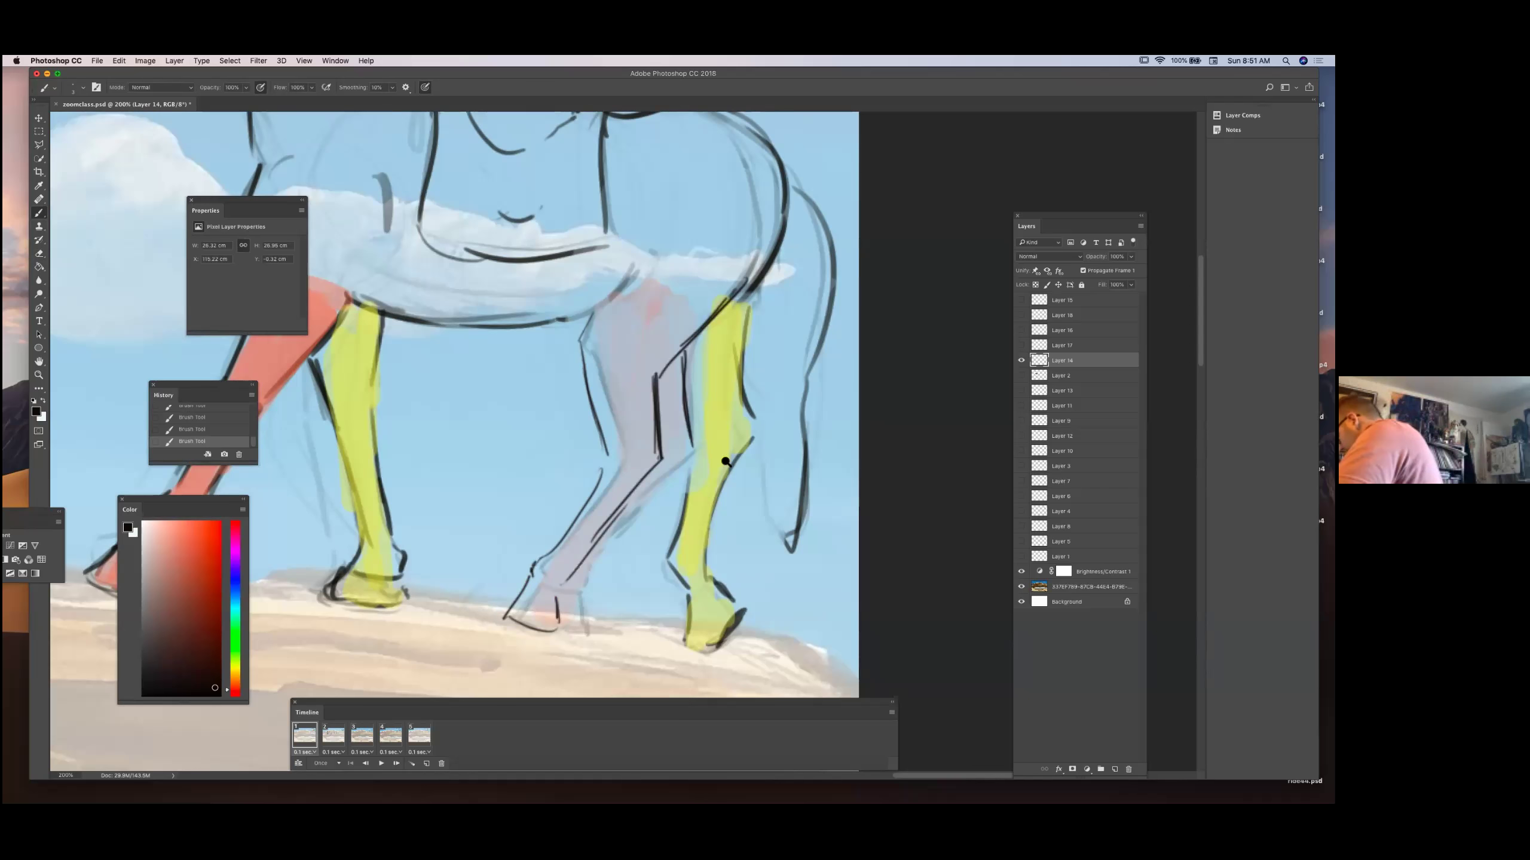
# Tint frame 1's redrawn hind leg orange-red from hoof to thigh, using a larger Brush at reduced opacity.
pyautogui.press('z')
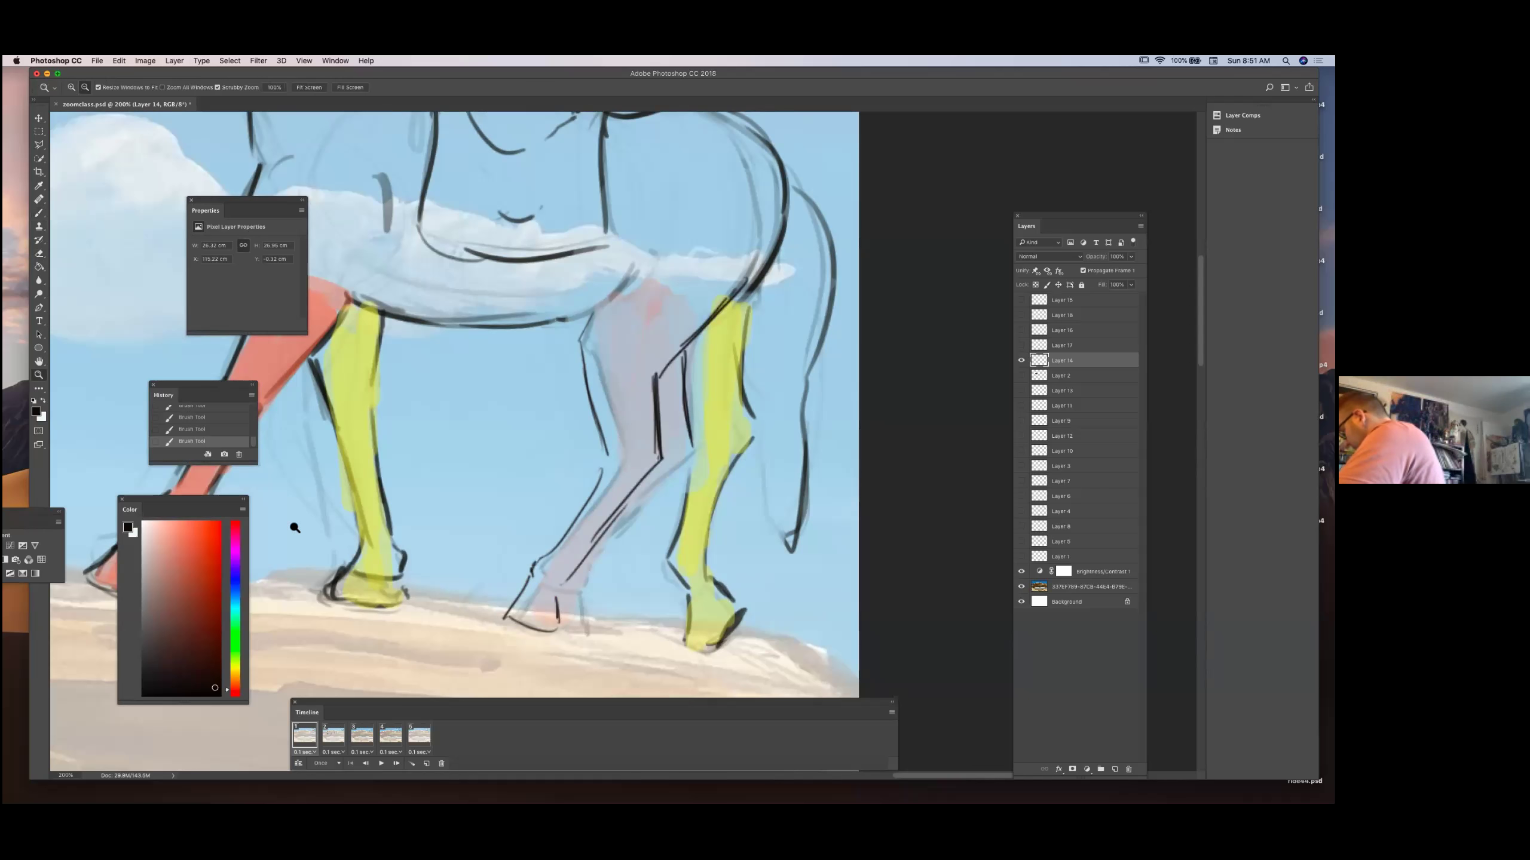
pyautogui.keyDown('alt'); pyautogui.click(752, 566); pyautogui.keyUp('alt')
pyautogui.keyDown('alt'); pyautogui.click(752, 567); pyautogui.keyUp('alt')
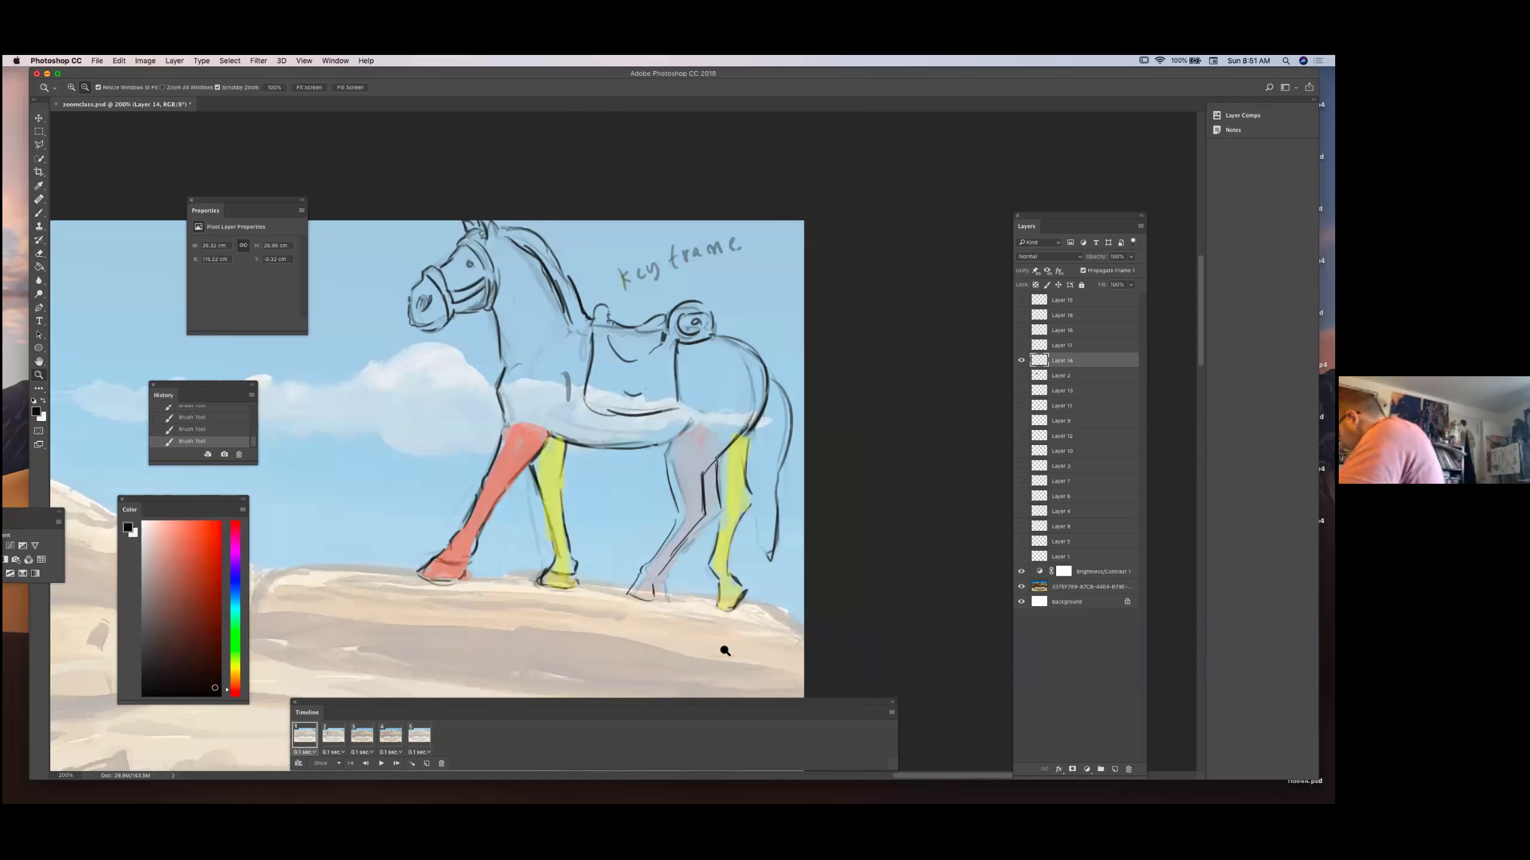
pyautogui.press('super+plus')
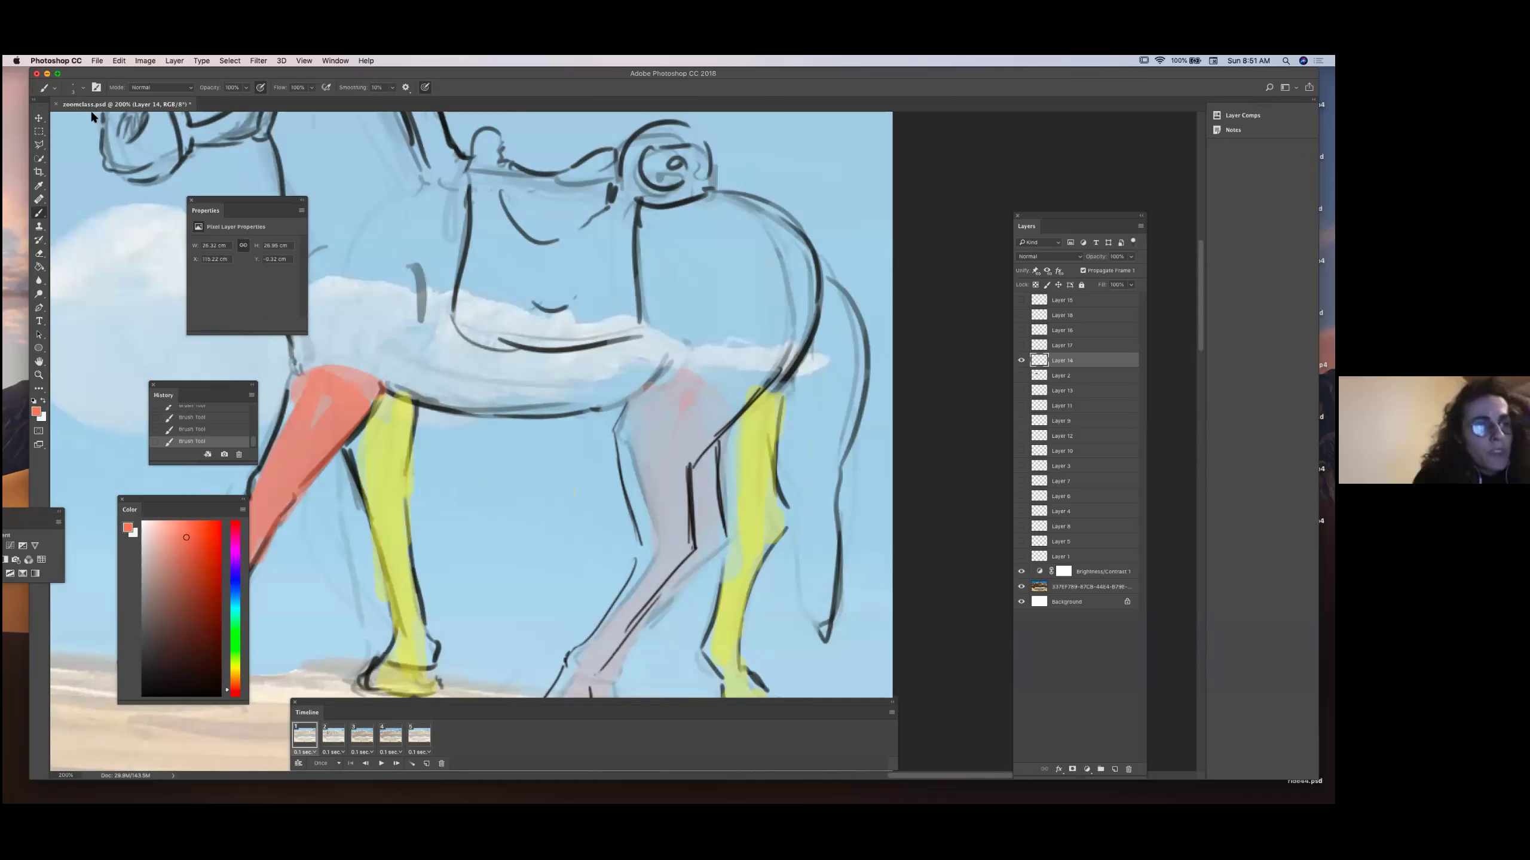
pyautogui.click(83, 86)
pyautogui.click(863, 532)
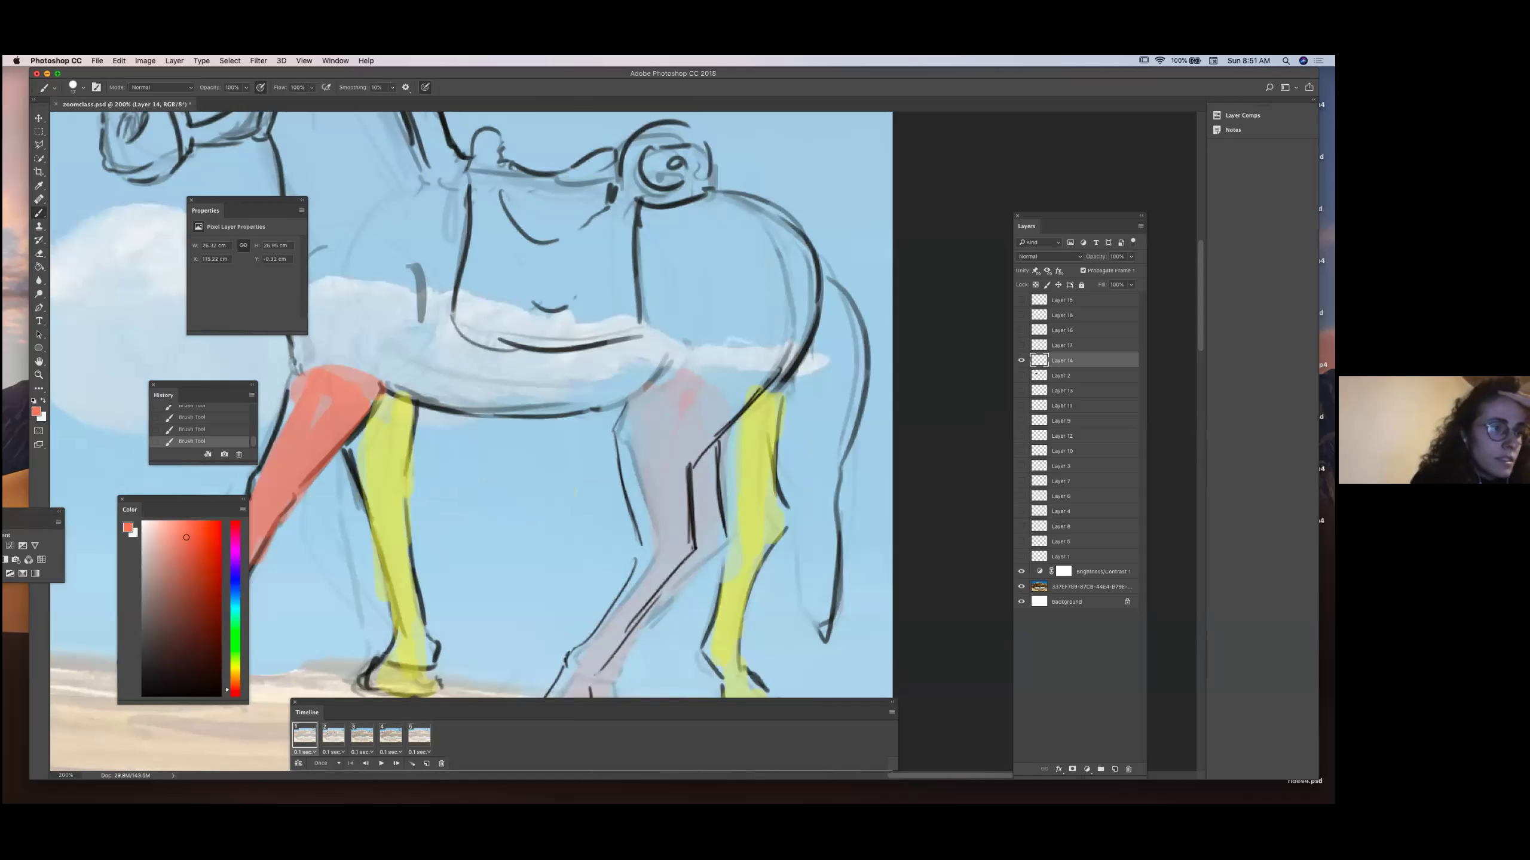
pyautogui.scroll(-5, 235, 115)
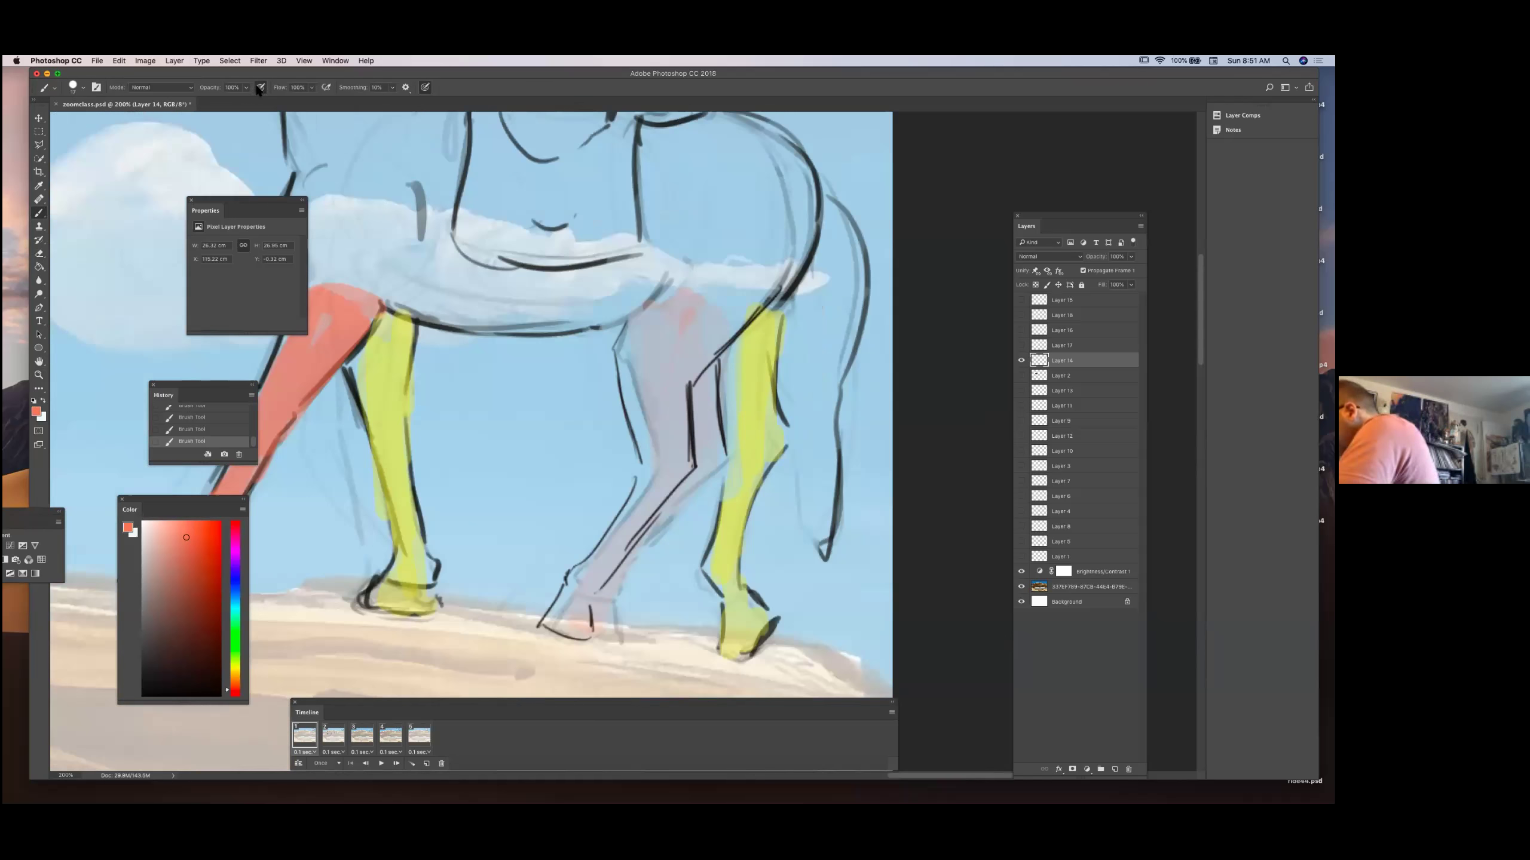
pyautogui.scroll(-2, 229, 112)
pyautogui.click(246, 87)
pyautogui.click(231, 99)
pyautogui.moveTo(570, 555)
pyautogui.mouseDown()
pyautogui.moveTo(557, 579)
pyautogui.moveTo(571, 569)
pyautogui.moveTo(577, 594)
pyautogui.moveTo(664, 344)
pyautogui.moveTo(656, 458)
pyautogui.mouseUp()
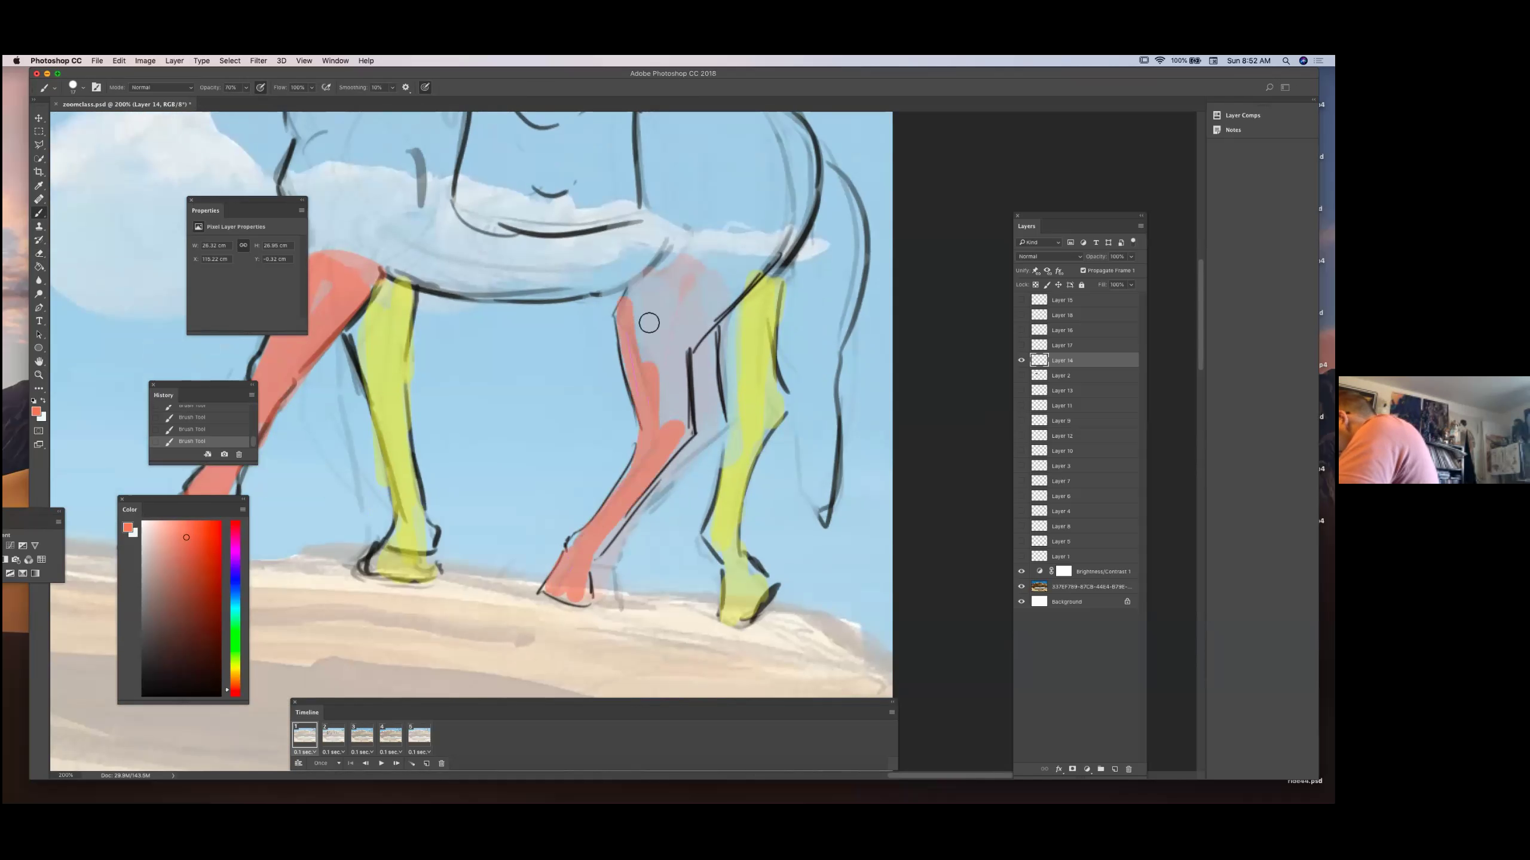
pyautogui.moveTo(648, 323)
pyautogui.mouseDown()
pyautogui.moveTo(693, 290)
pyautogui.moveTo(705, 326)
pyautogui.mouseUp()
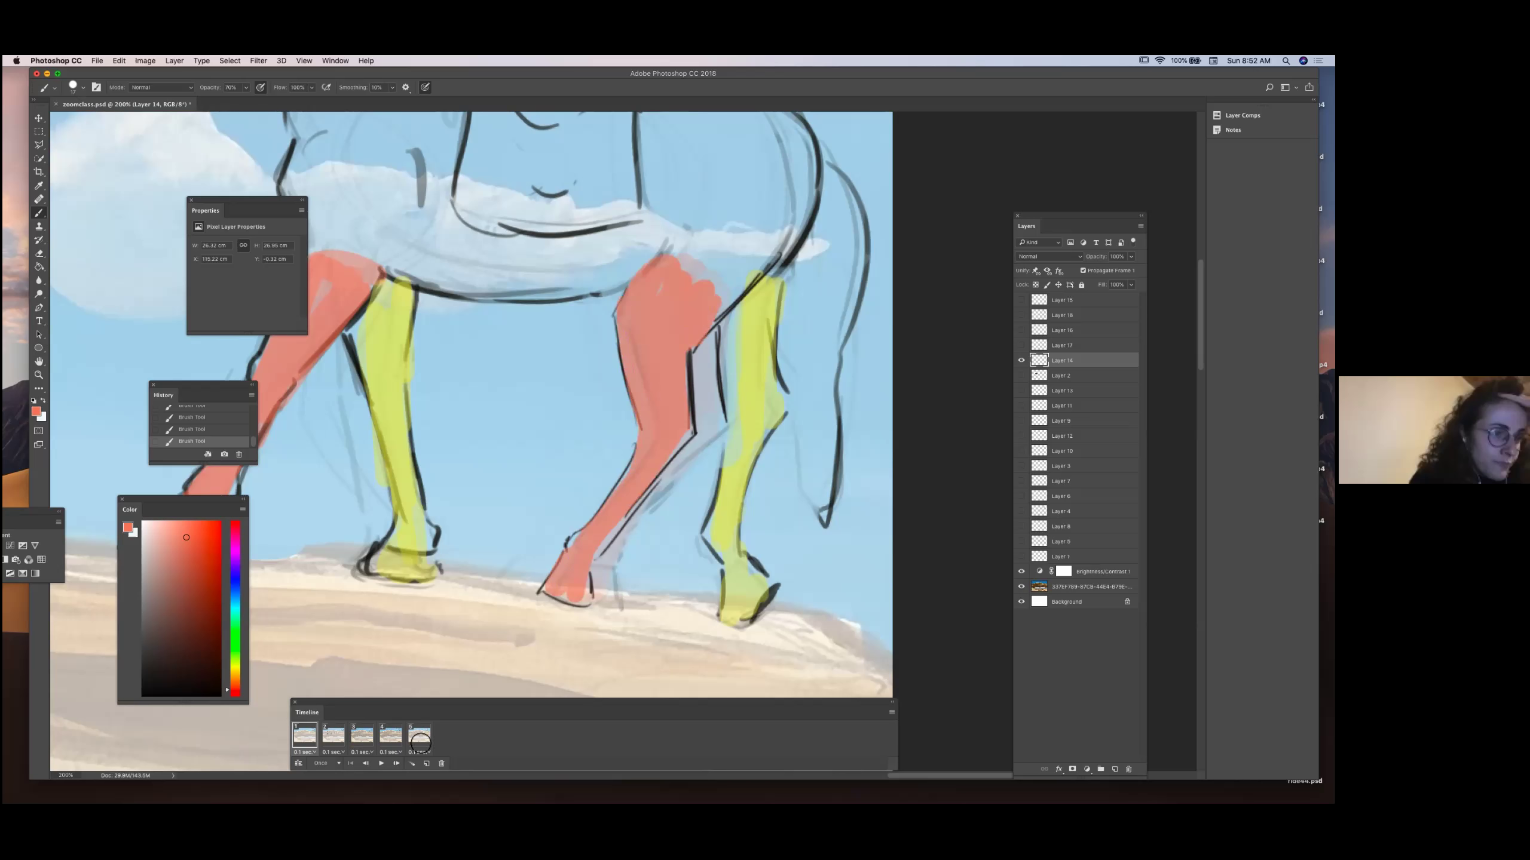
pyautogui.press('z')
pyautogui.press('super+minus')
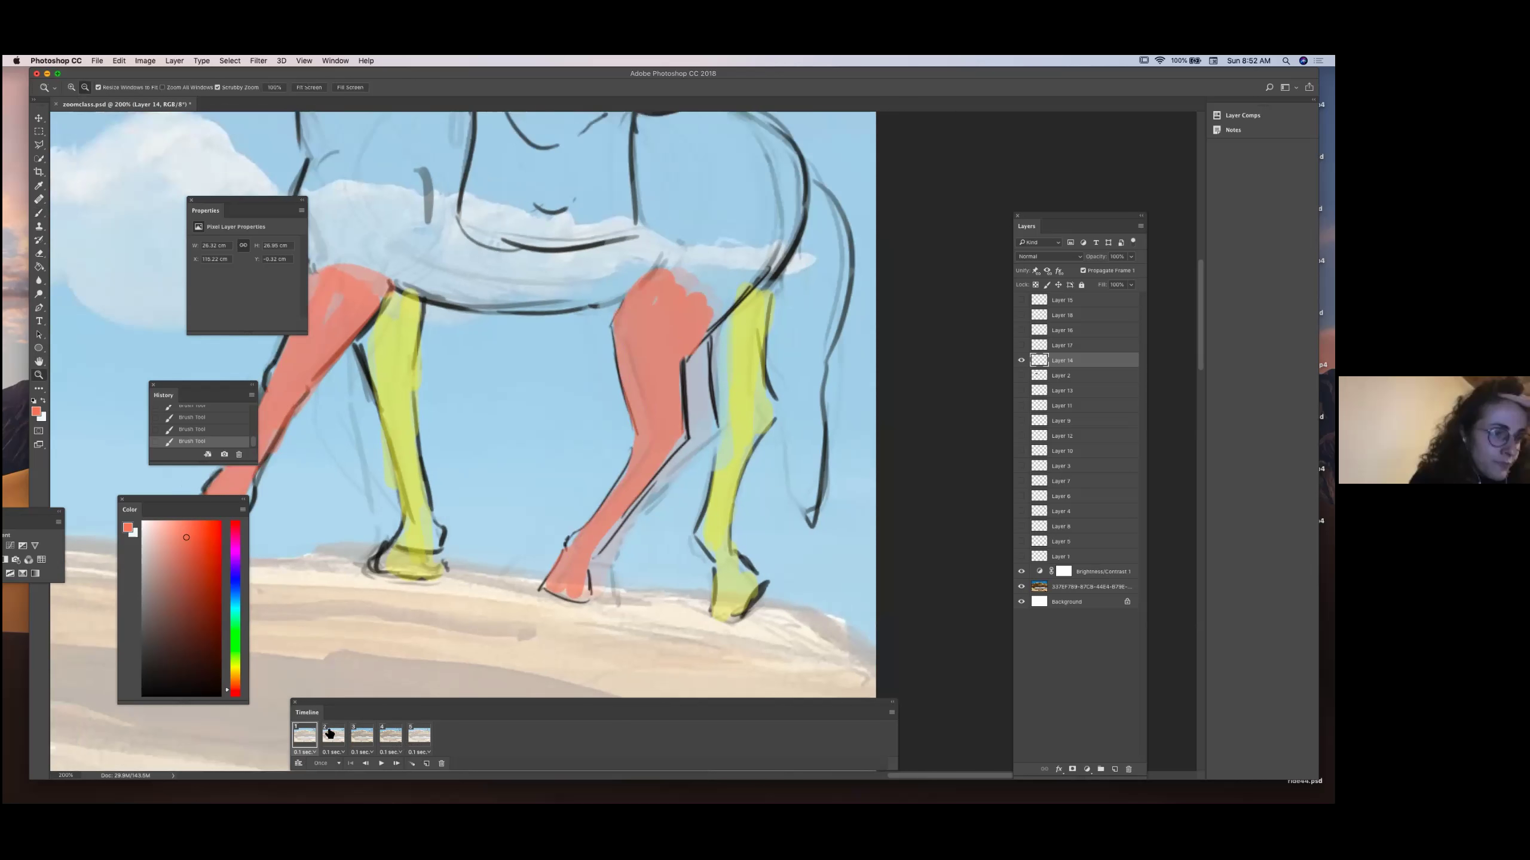
pyautogui.press('super+minus')
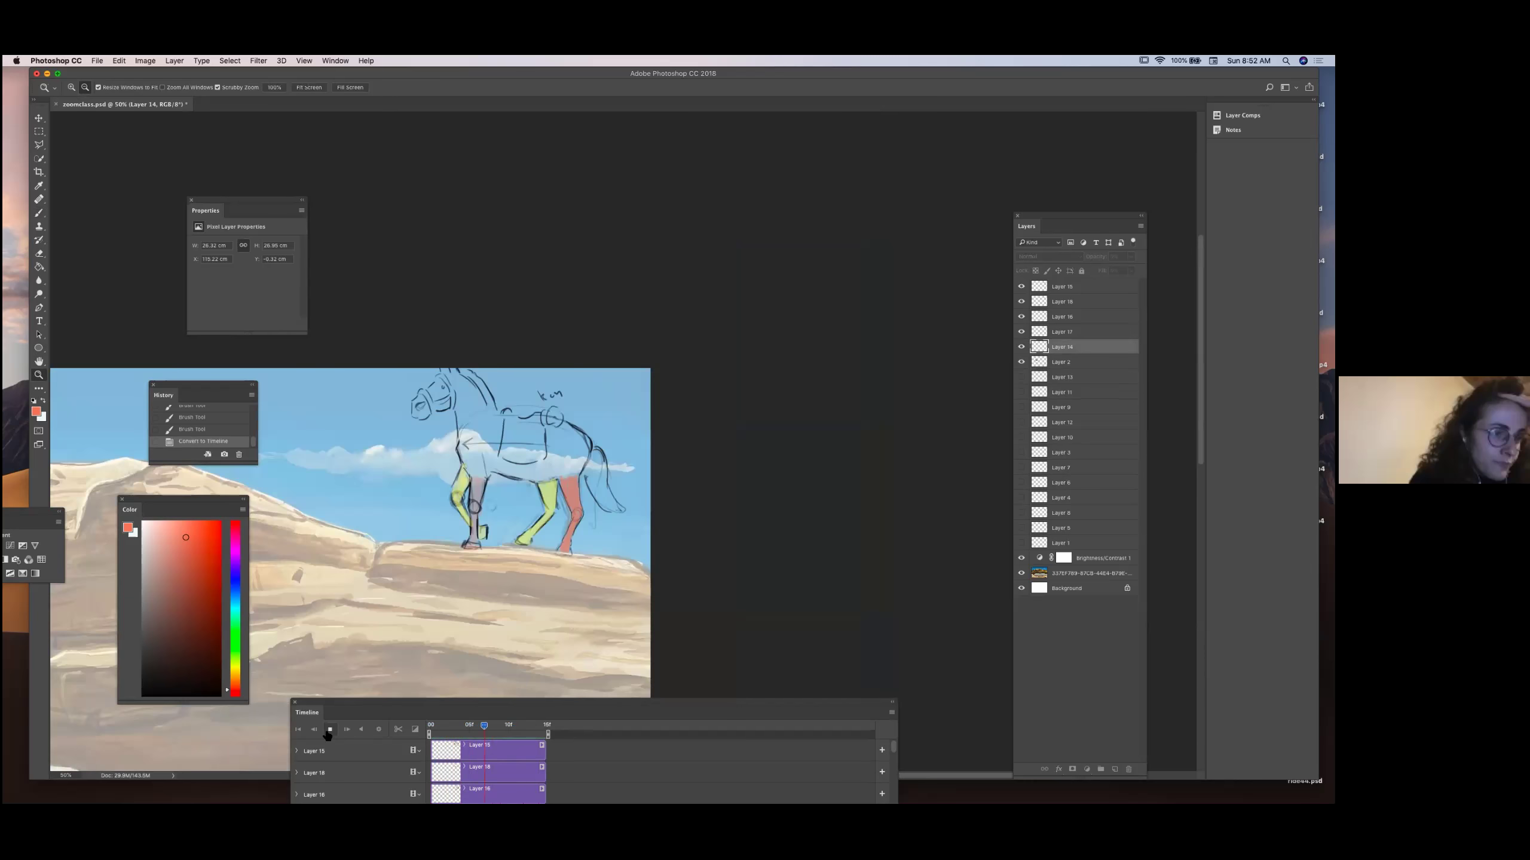
pyautogui.press('space')
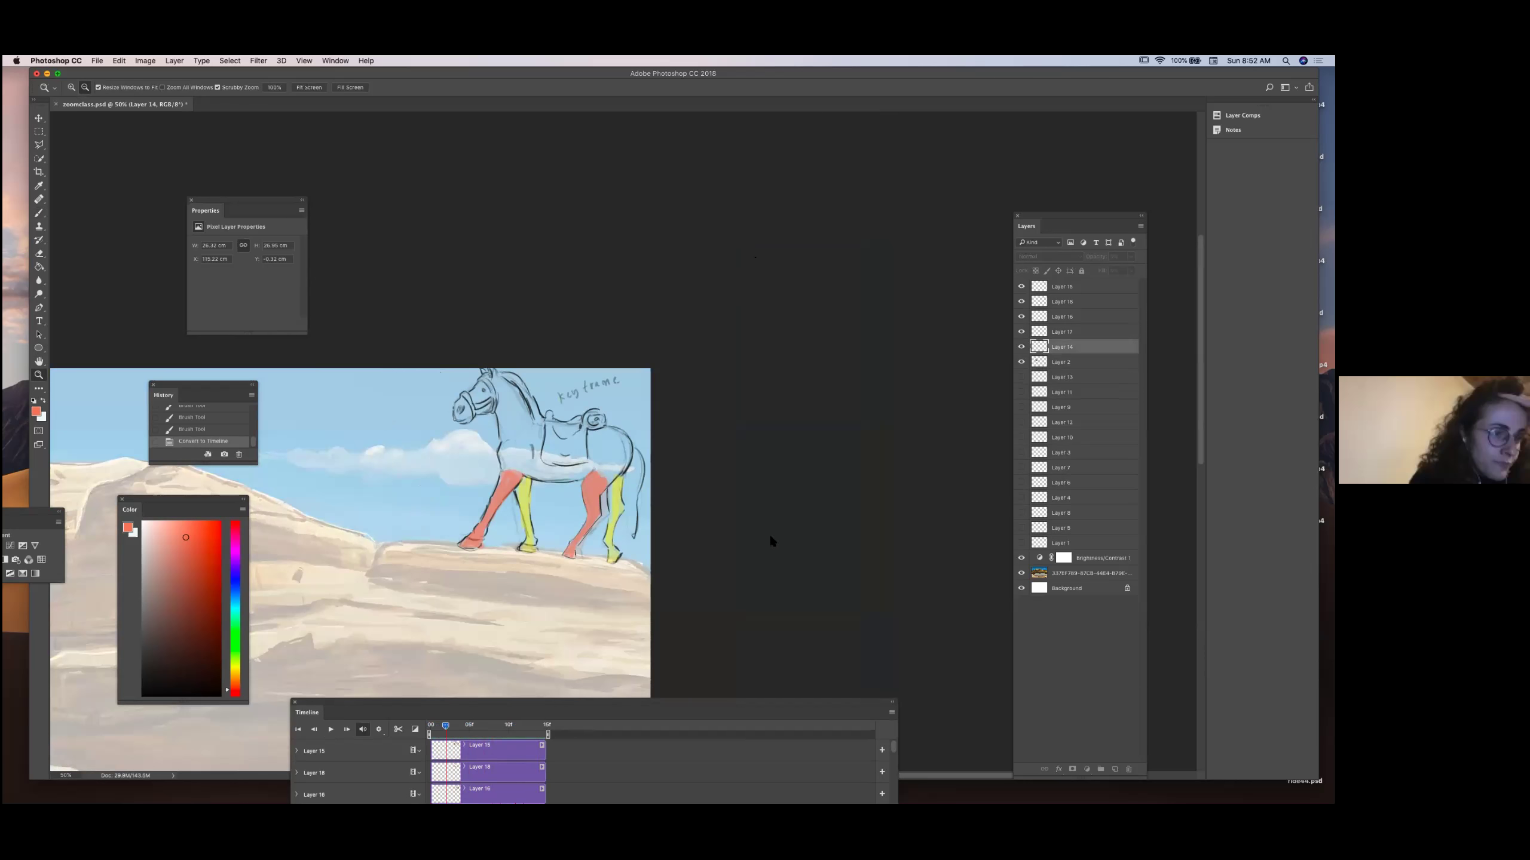
pyautogui.press('BackSpace')
pyautogui.press('Return')
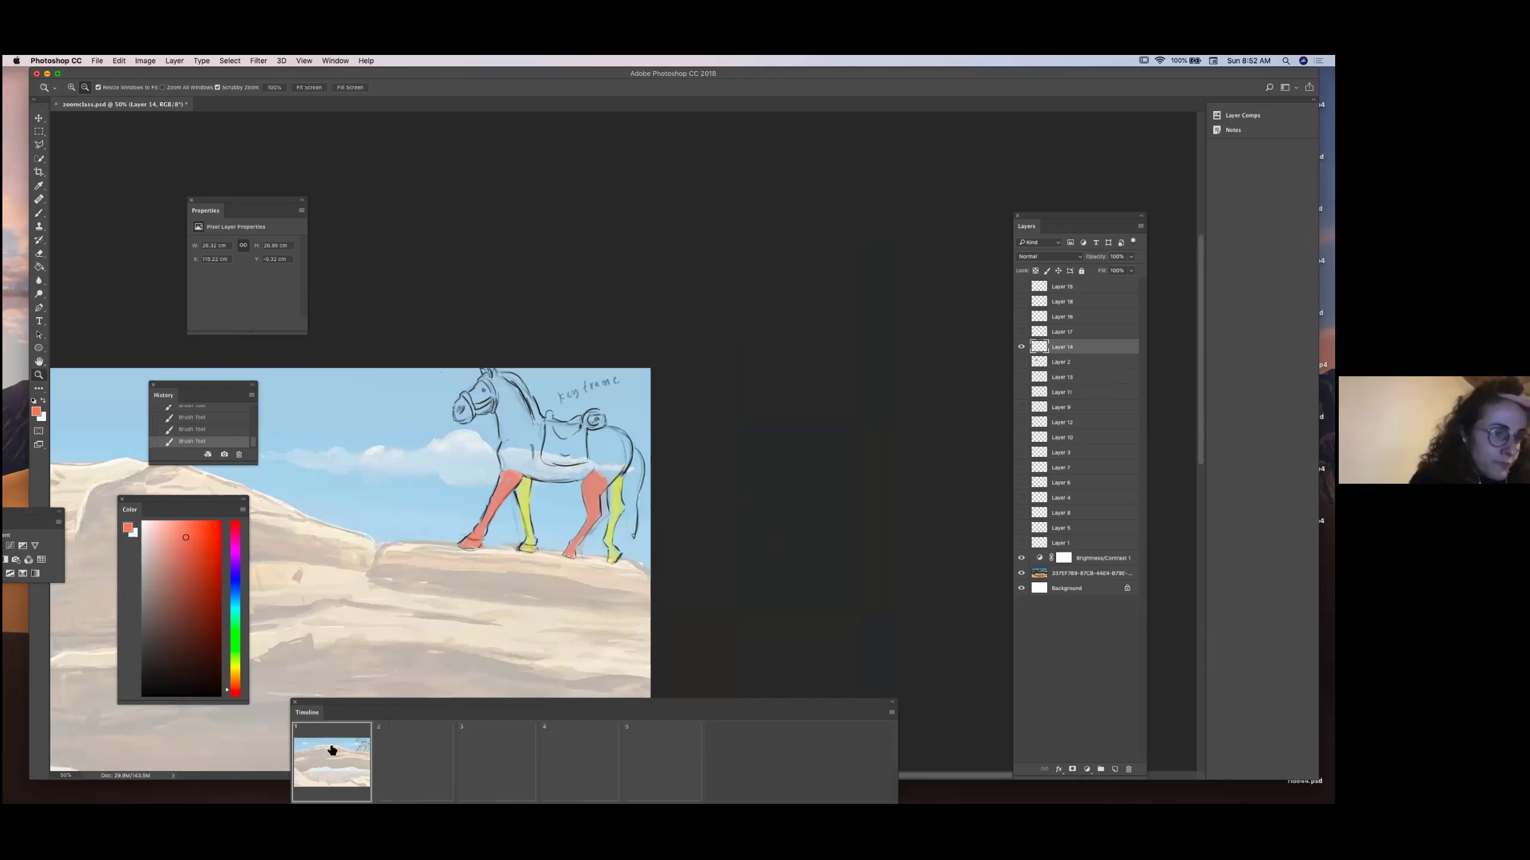
# Compare frames 1 and 2, duplicate frame 1, and show Layer 17 together with Layer 14 in the copy.
pyautogui.click(331, 735)
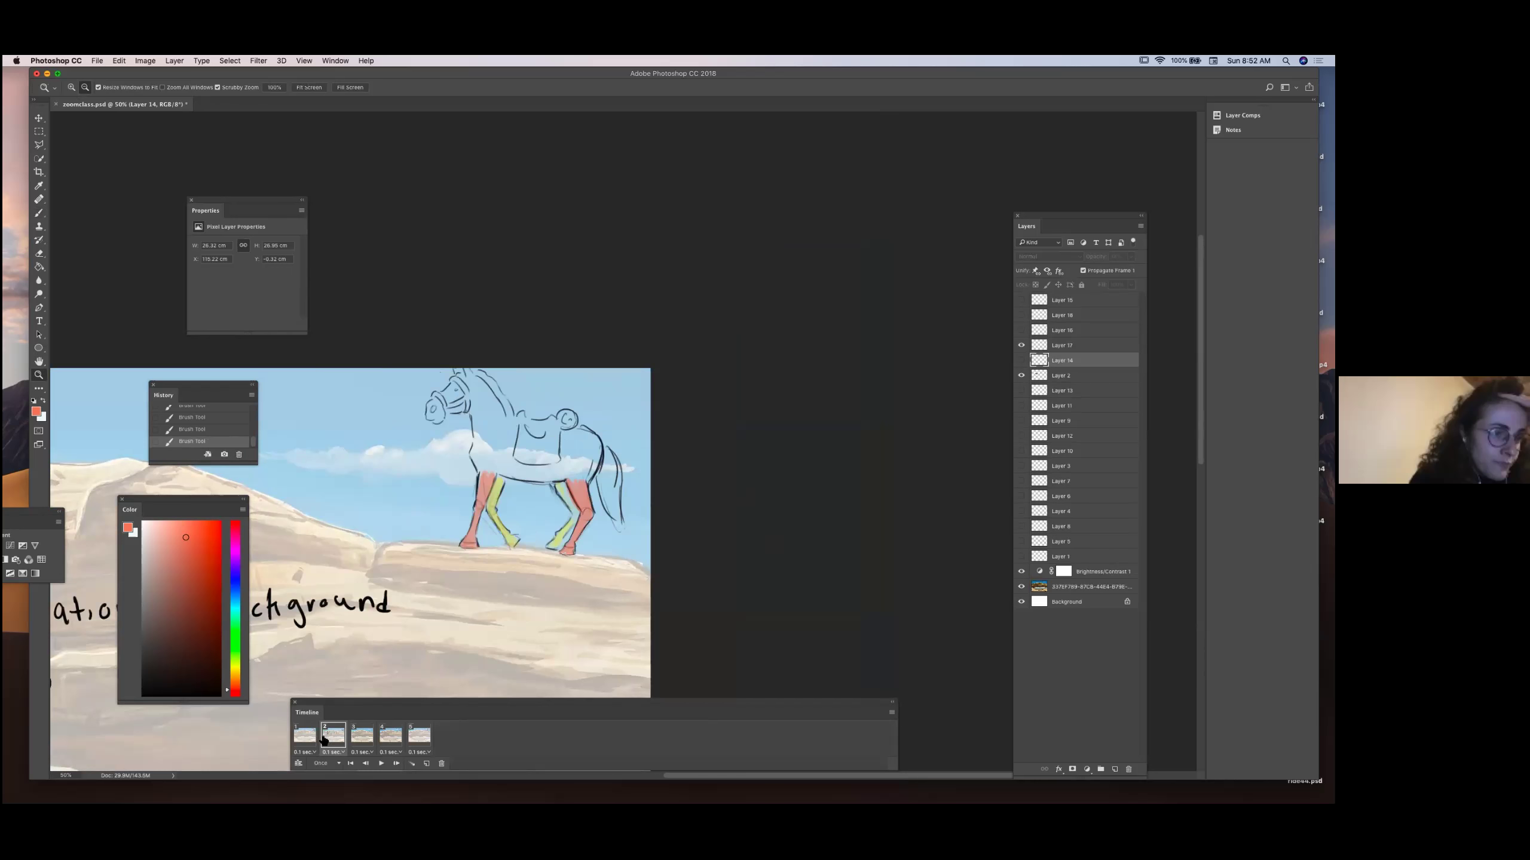
pyautogui.click(352, 763)
pyautogui.press('Right')
pyautogui.press('Left')
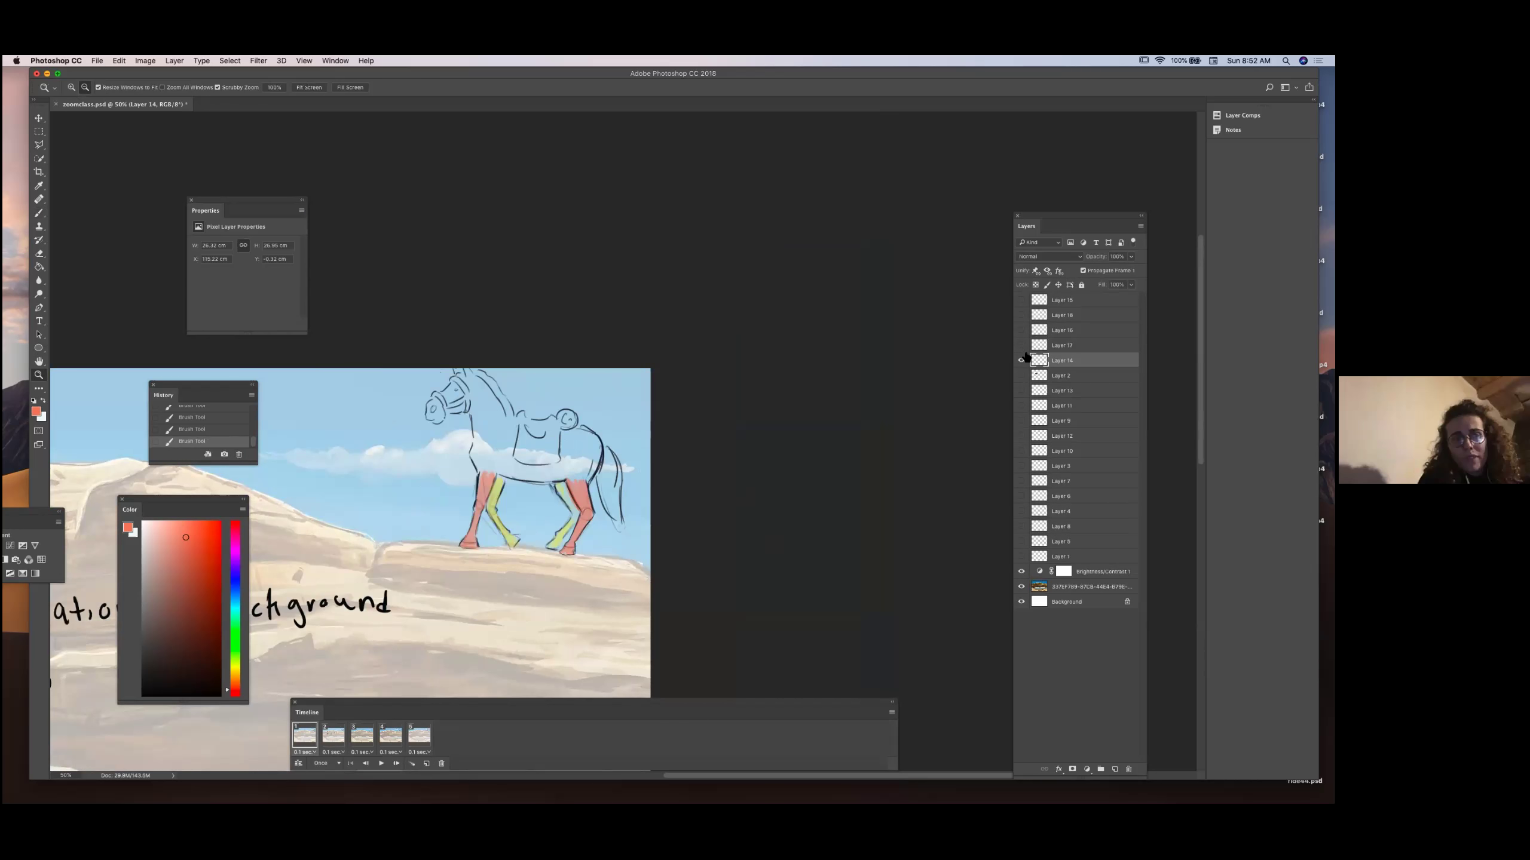
pyautogui.click(1021, 345)
# Lower Layer 14's opacity to about 28% and Layer 17's to about 44%, and check the new frame against its neighbors.
pyautogui.click(1130, 257)
pyautogui.moveTo(1131, 270); pyautogui.dragTo(1105, 269)
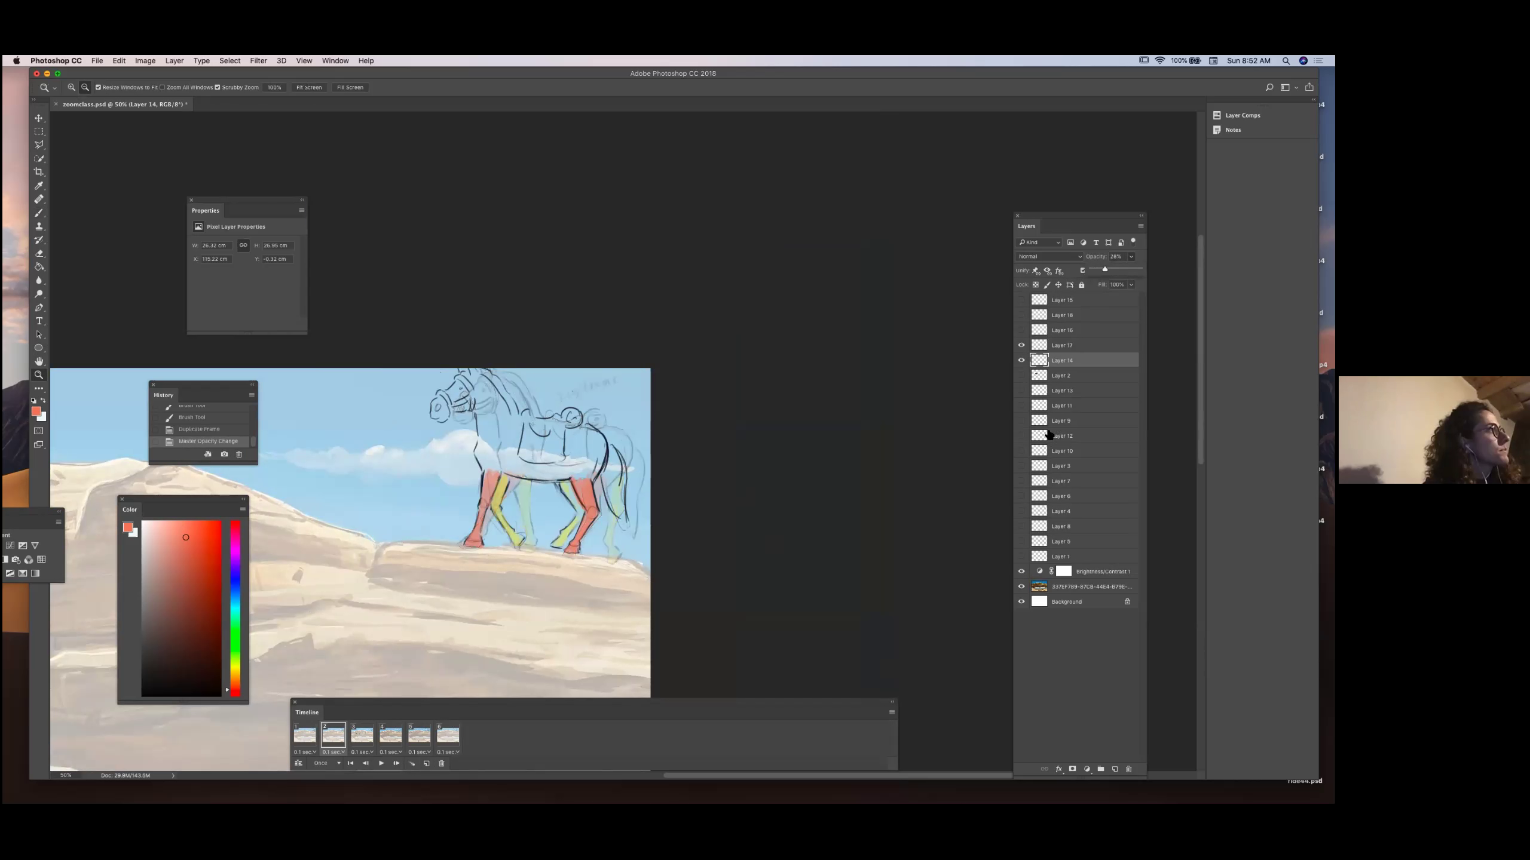
pyautogui.click(1063, 348)
pyautogui.click(1131, 257)
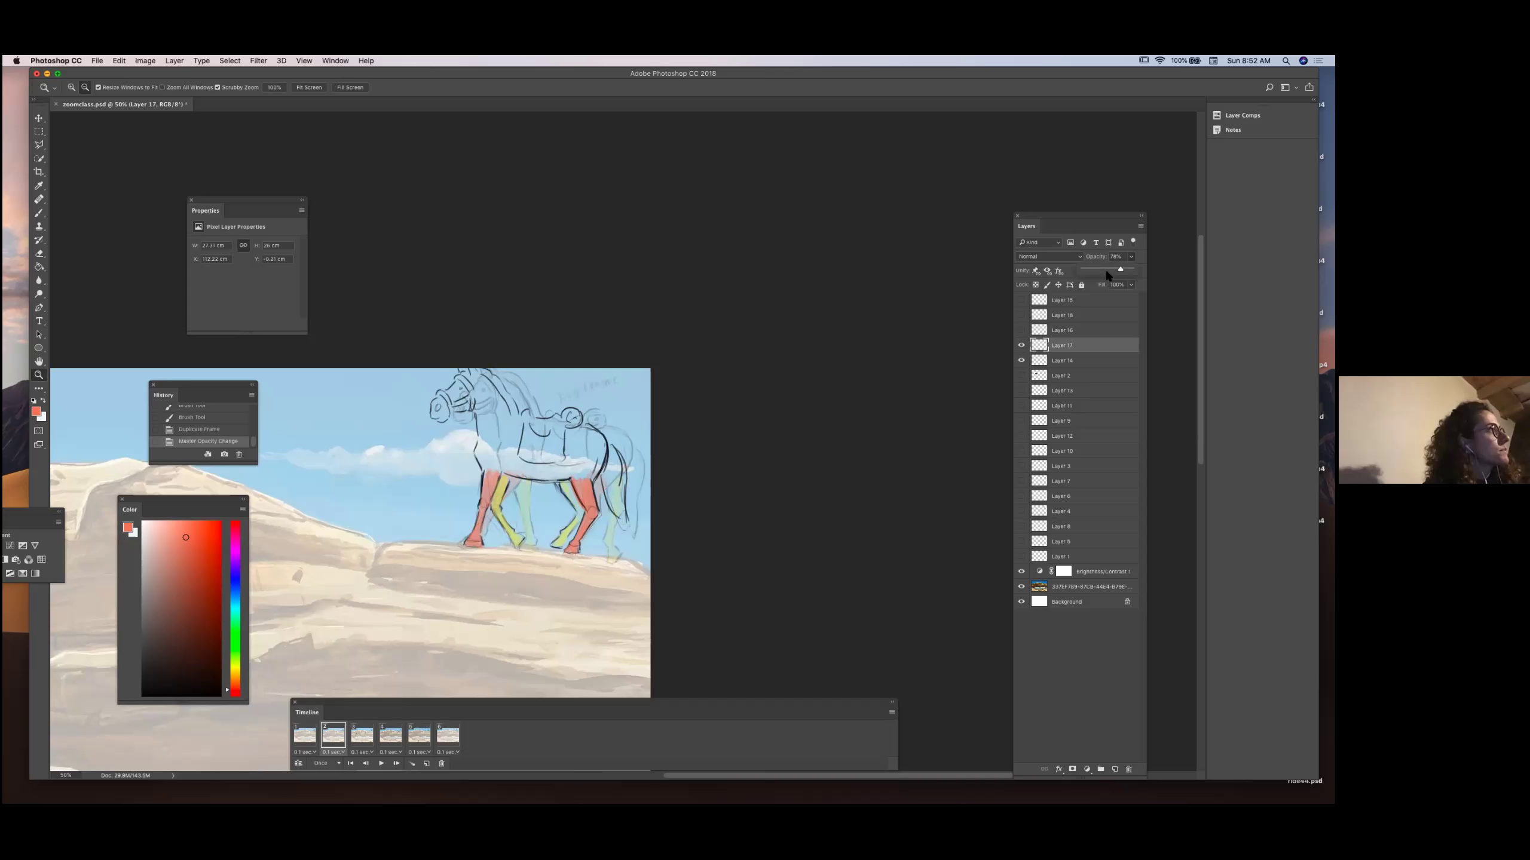
pyautogui.click(1106, 270)
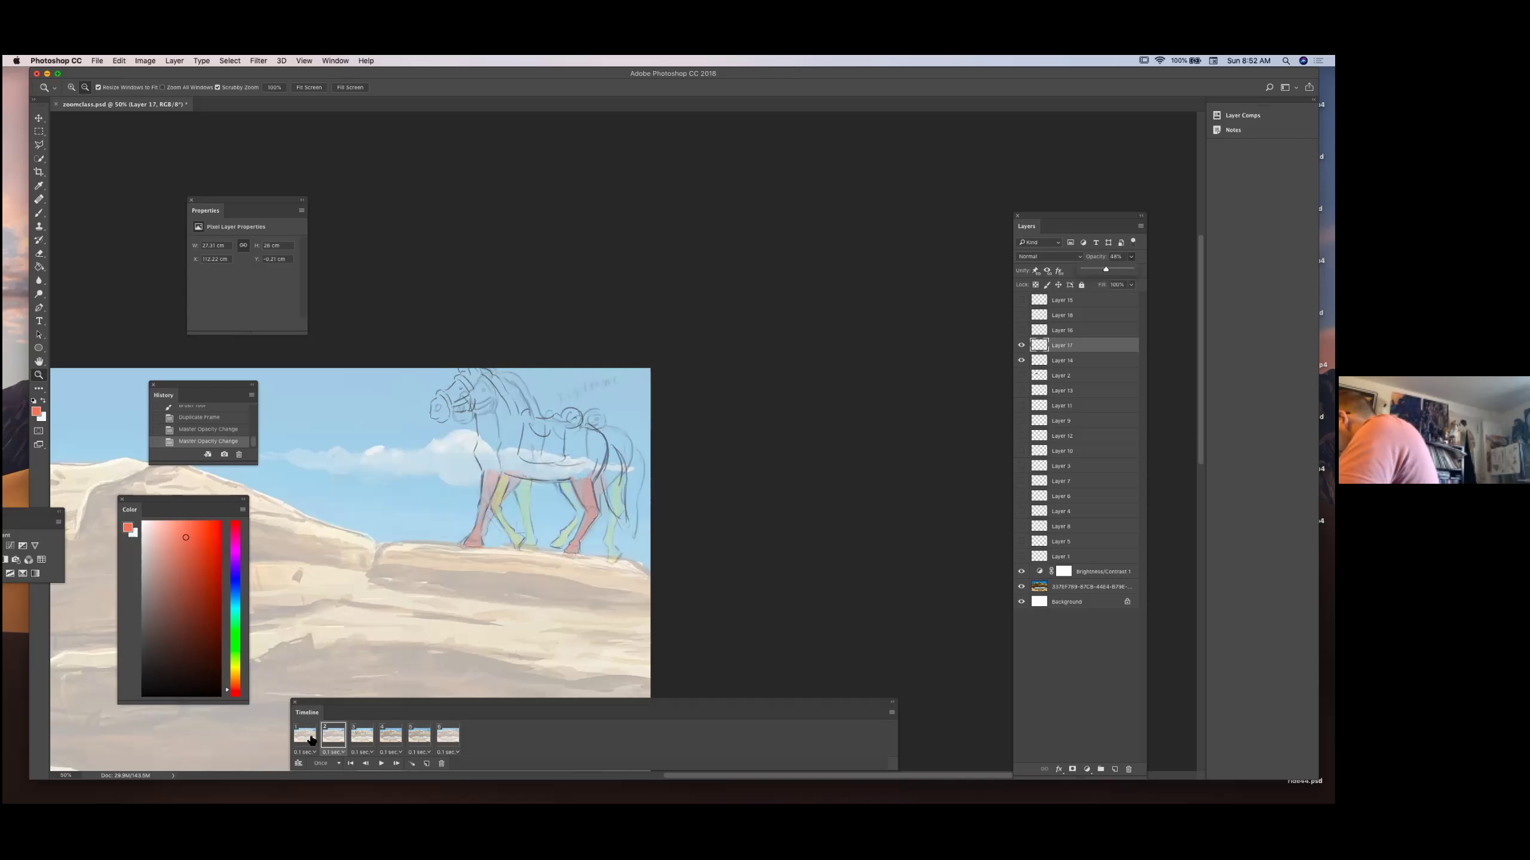
pyautogui.click(306, 736)
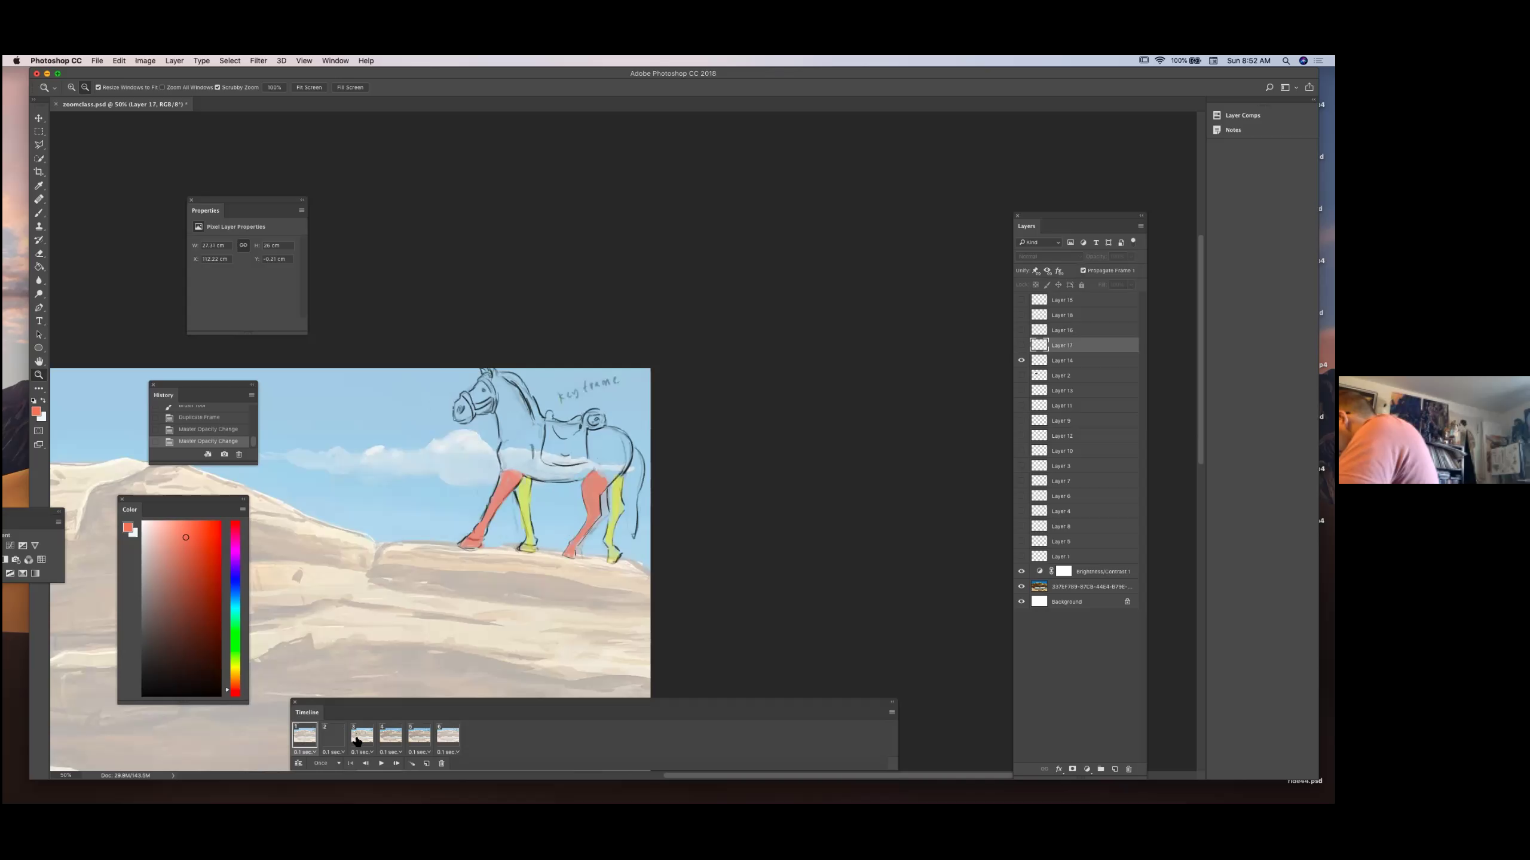
pyautogui.click(360, 735)
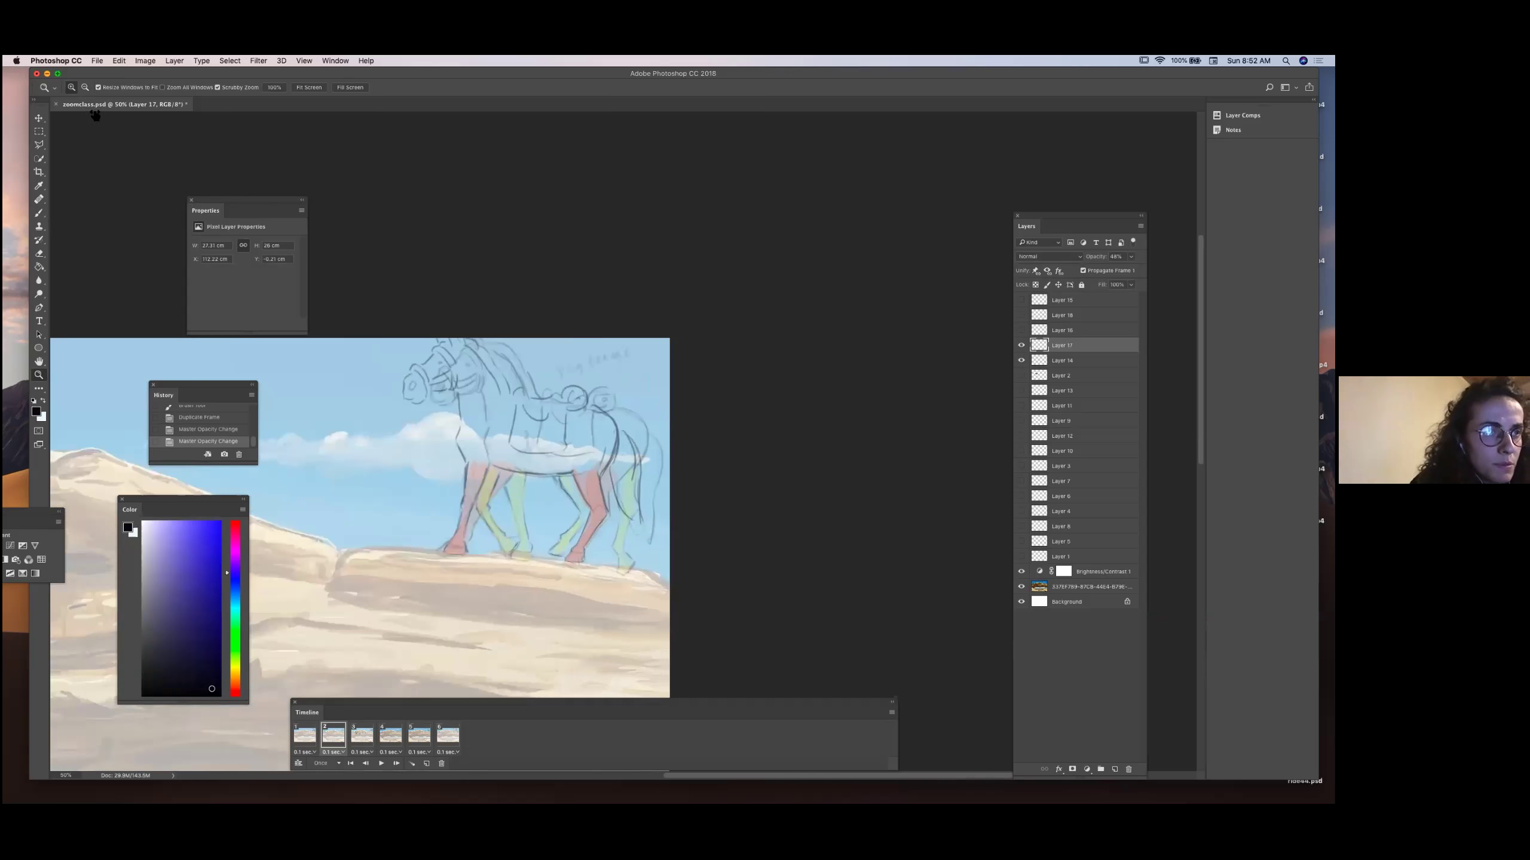
# Add a new layer above Layer 14 and sketch the in-between horse's chest contour on it with a black Brush.
pyautogui.press('super+equal')
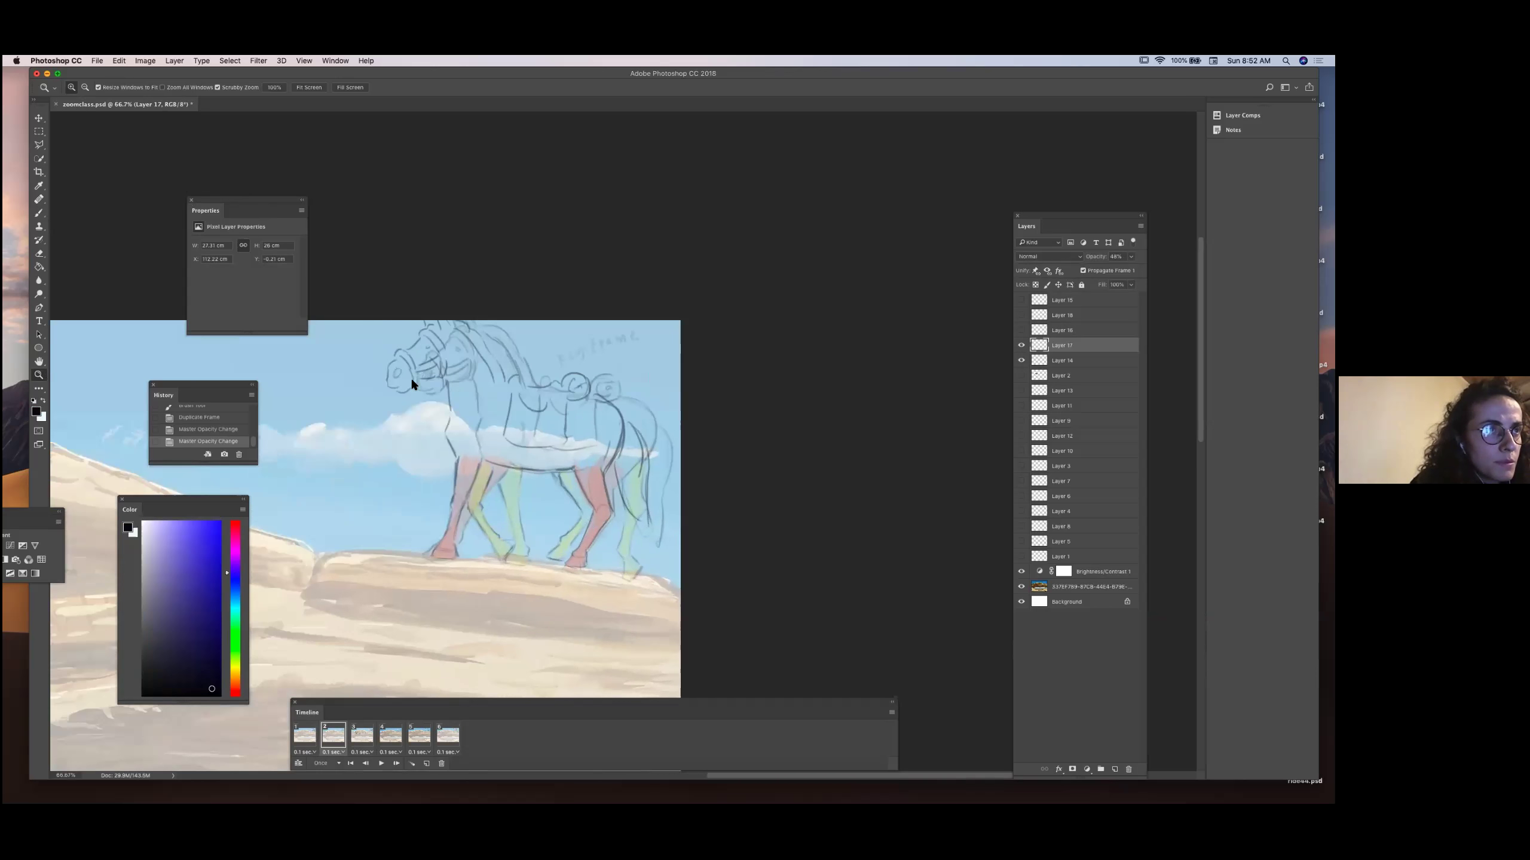
pyautogui.press('super+equal')
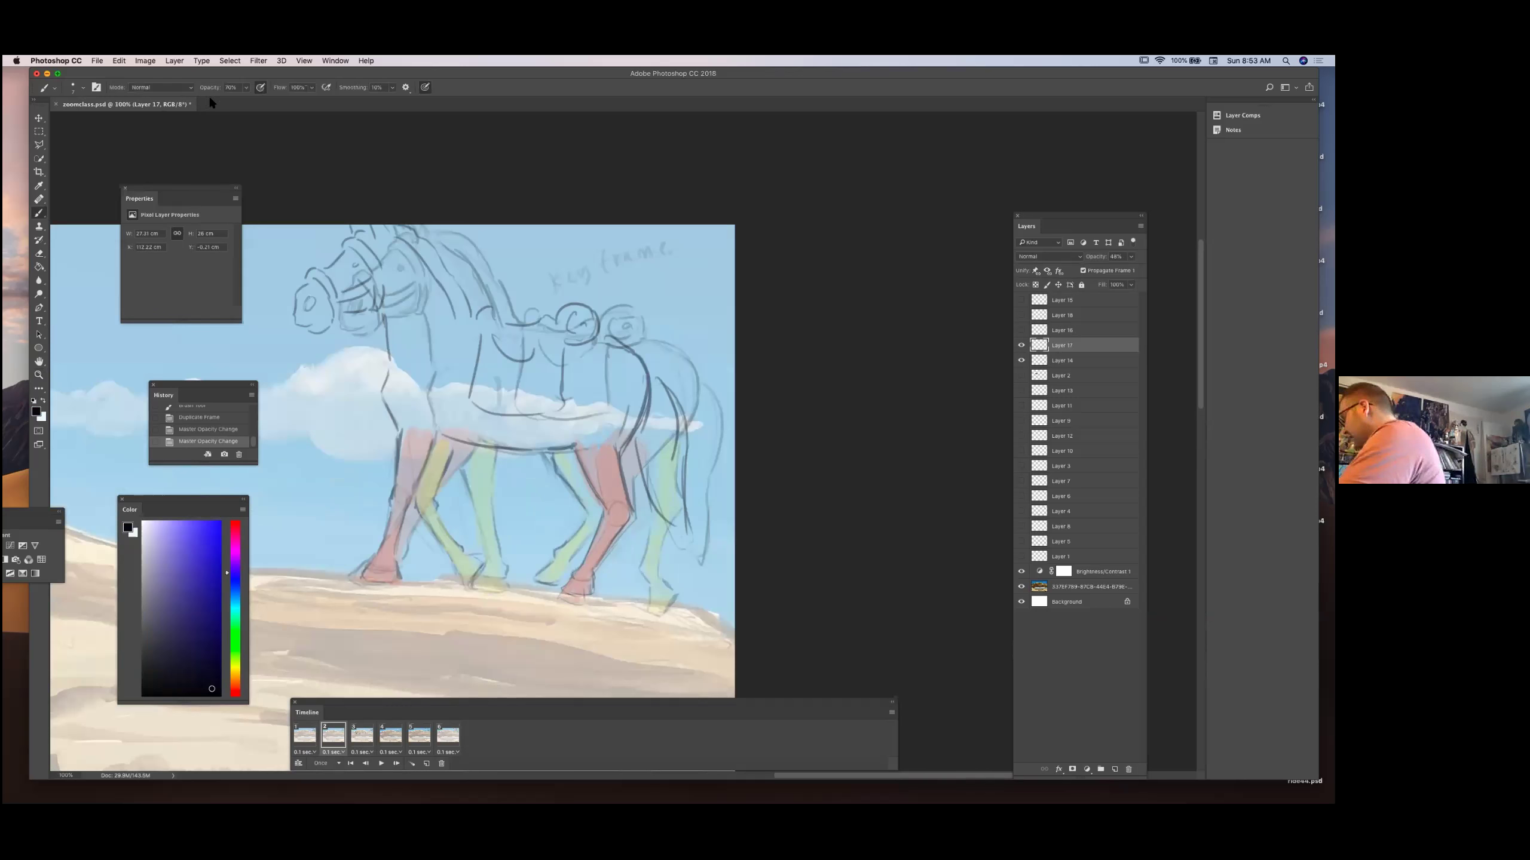
pyautogui.hotkey('alt', '[')
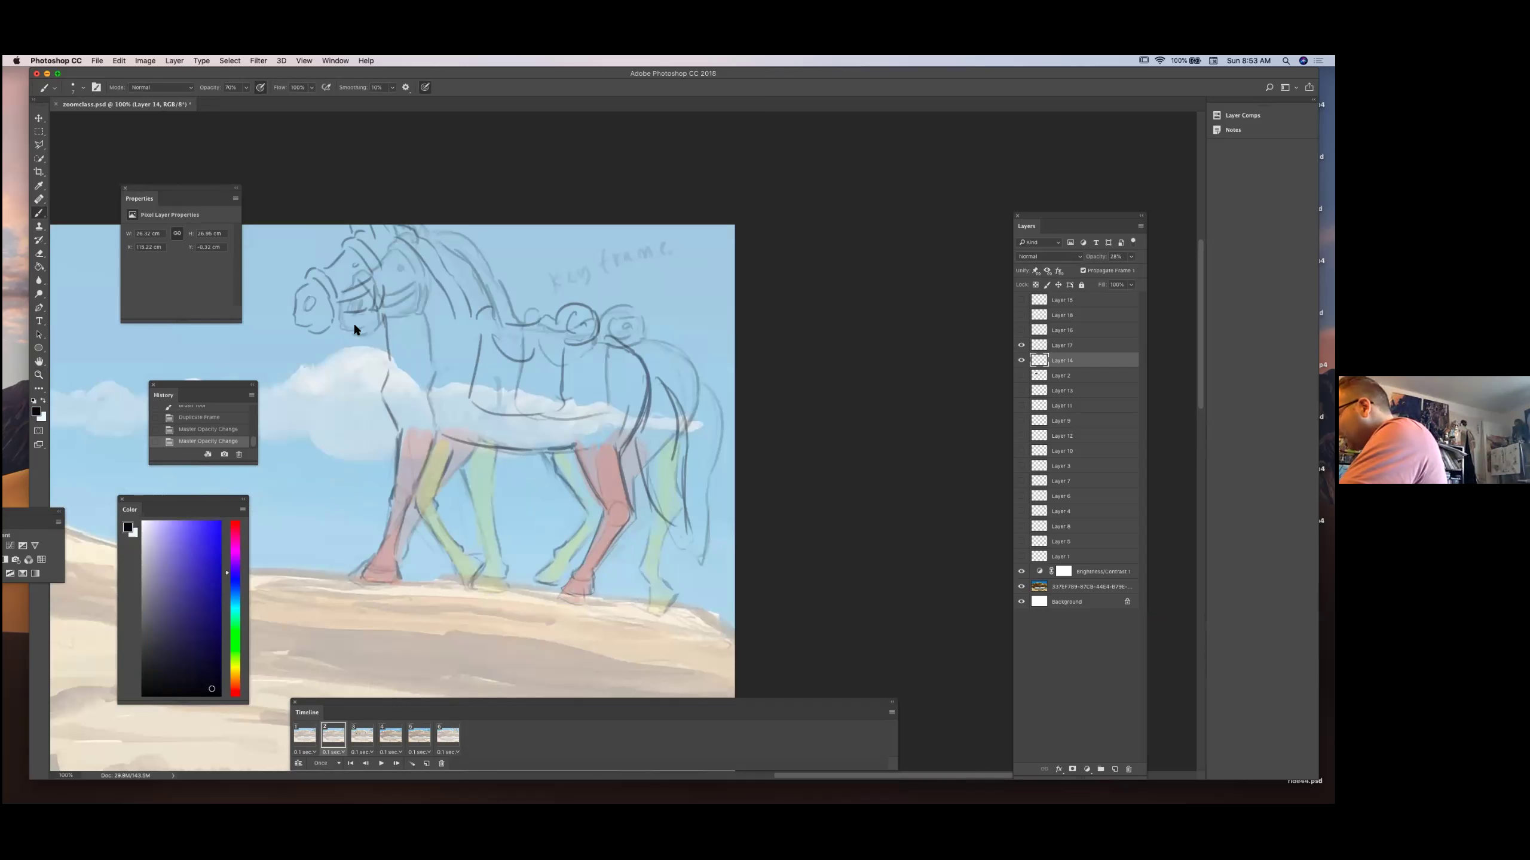
pyautogui.click(174, 60)
pyautogui.moveTo(178, 76)
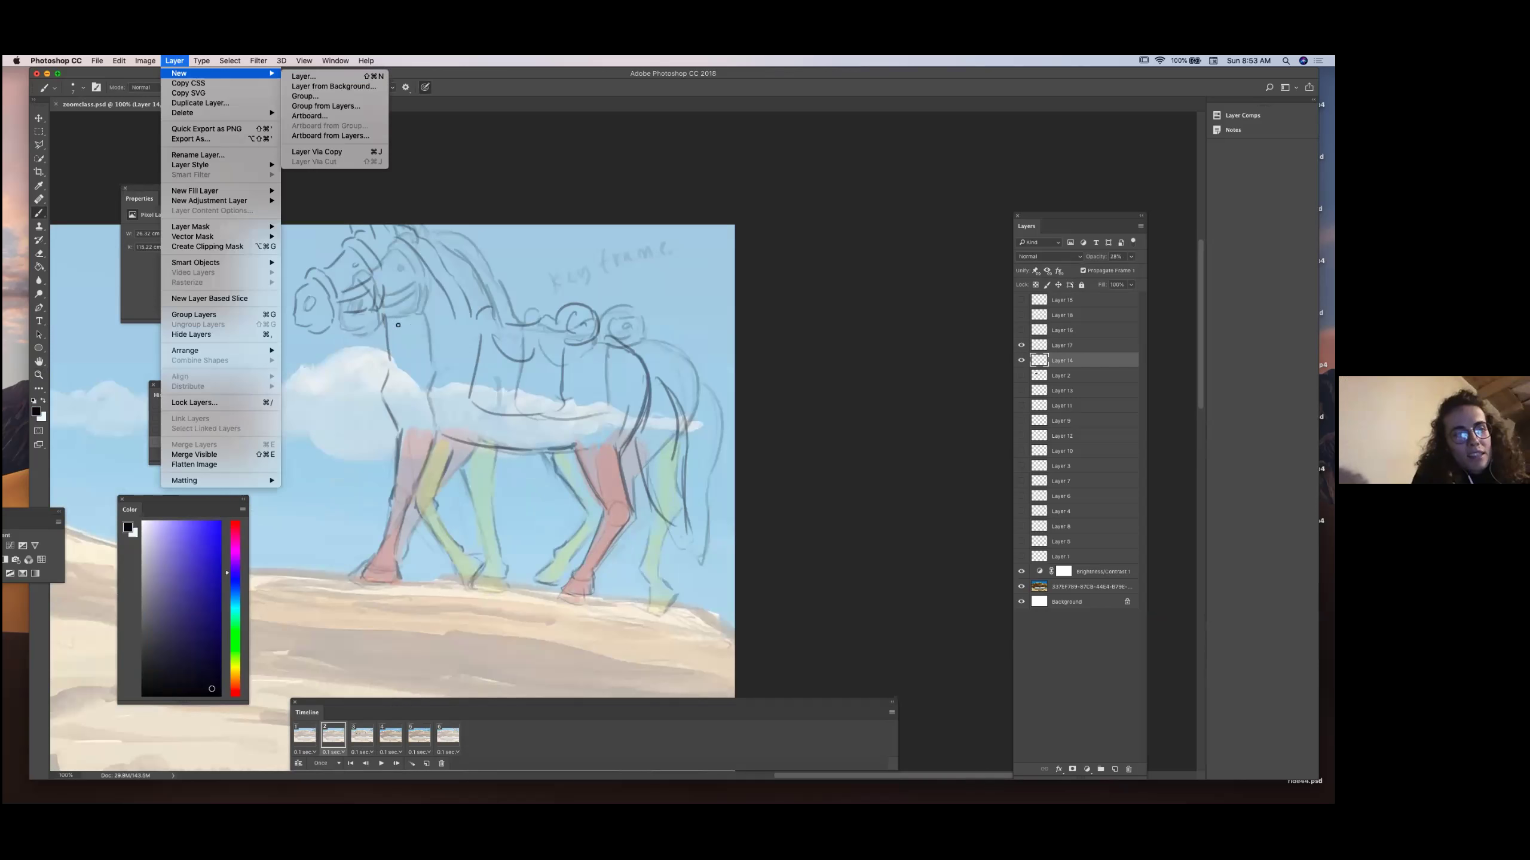
pyautogui.click(301, 77)
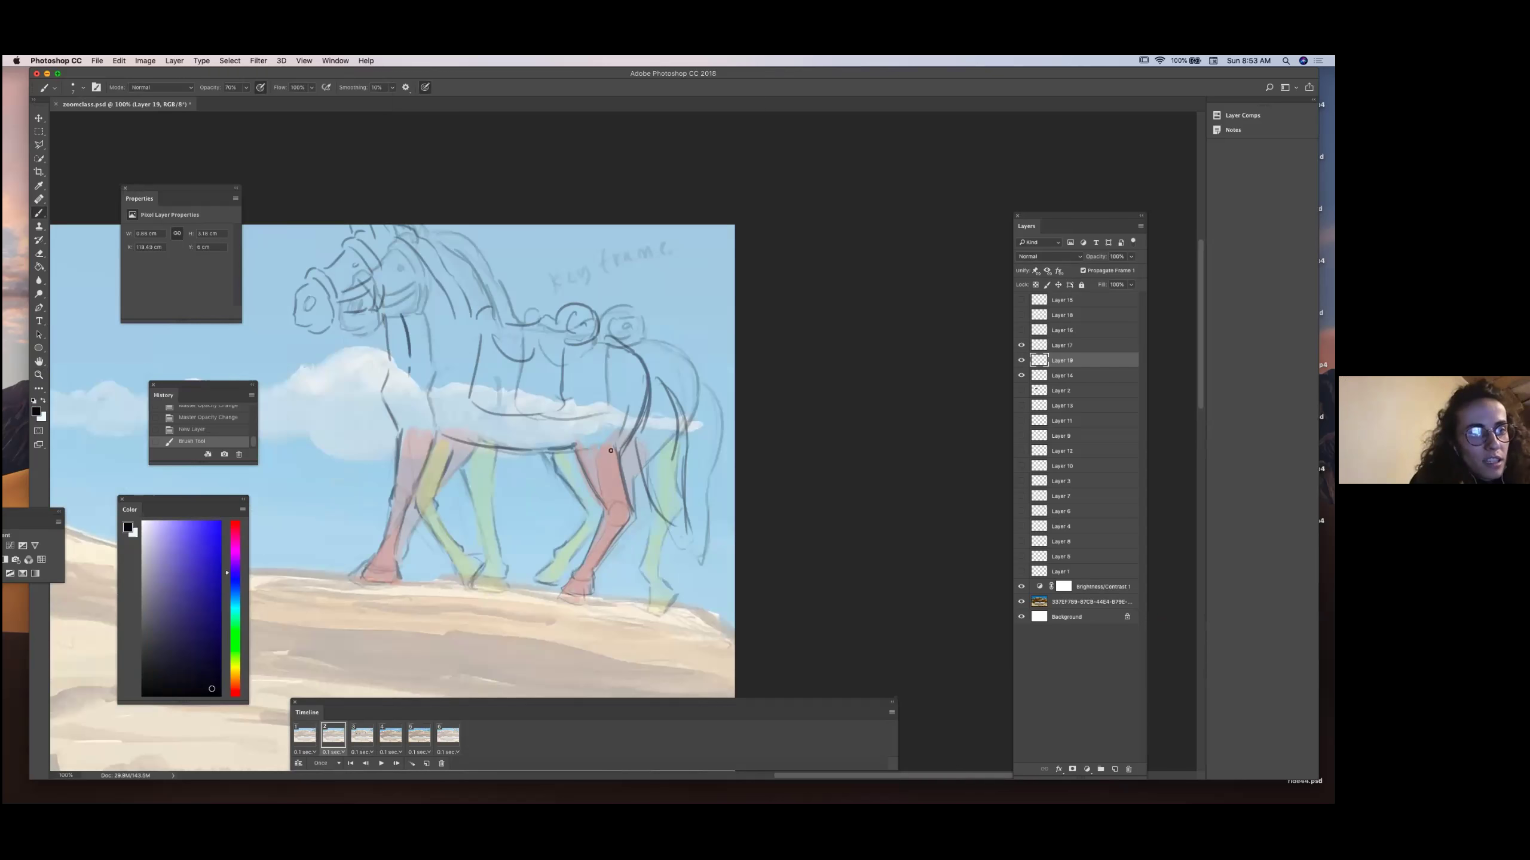
pyautogui.moveTo(409, 372); pyautogui.dragTo(405, 393)
pyautogui.moveTo(406, 396); pyautogui.dragTo(416, 414)
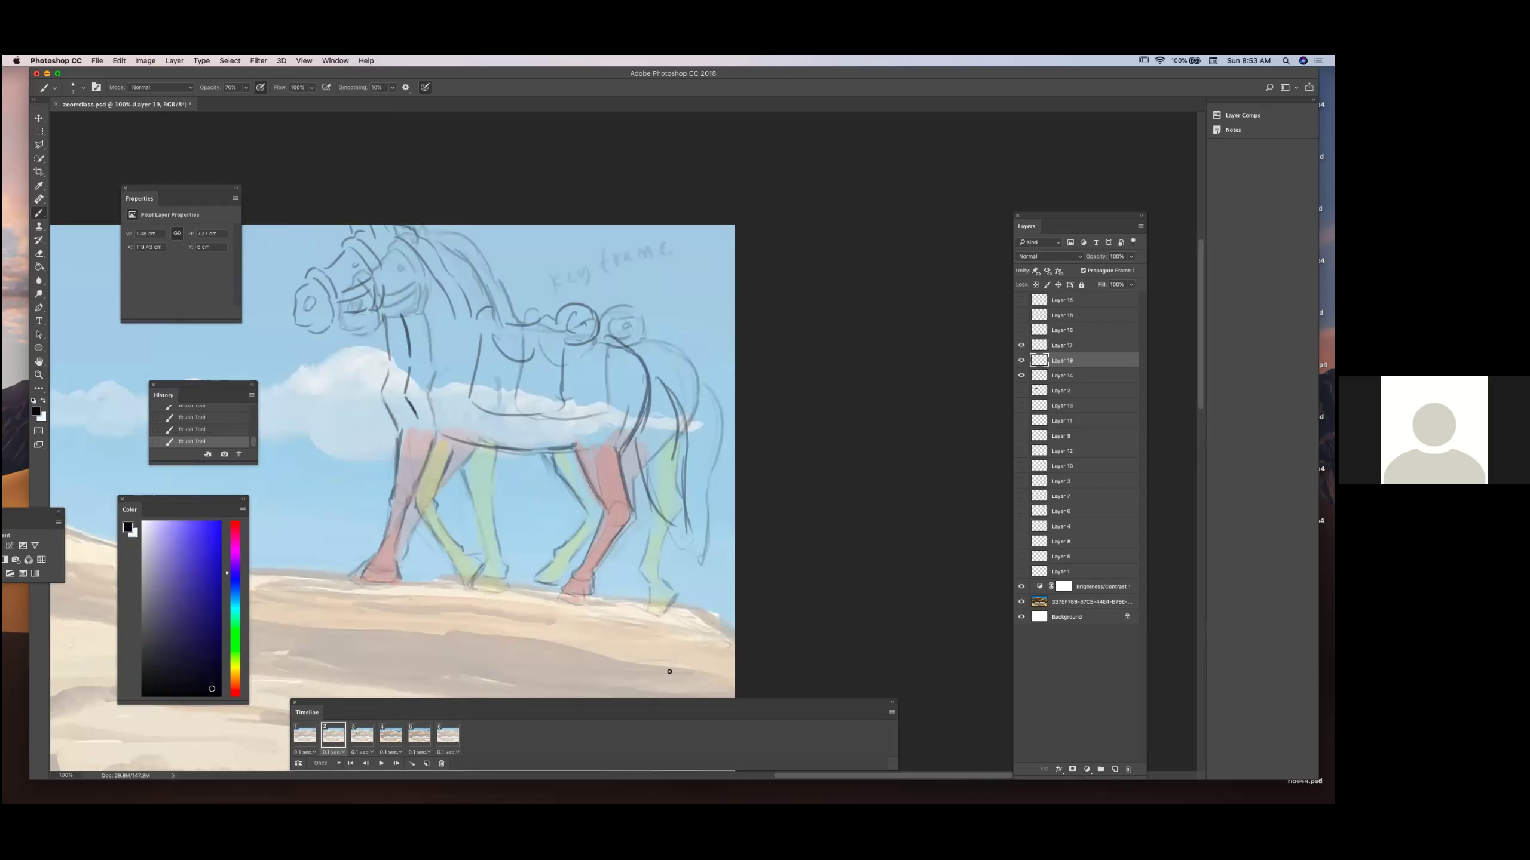
# Move Layer 17's horse closer to Layer 14's pose, and sketch both in-between front legs with knees and hooves on Layer 19.
pyautogui.press('v')
pyautogui.moveTo(389, 345)
pyautogui.mouseDown()
pyautogui.moveTo(432, 349)
pyautogui.moveTo(411, 346)
pyautogui.mouseUp()
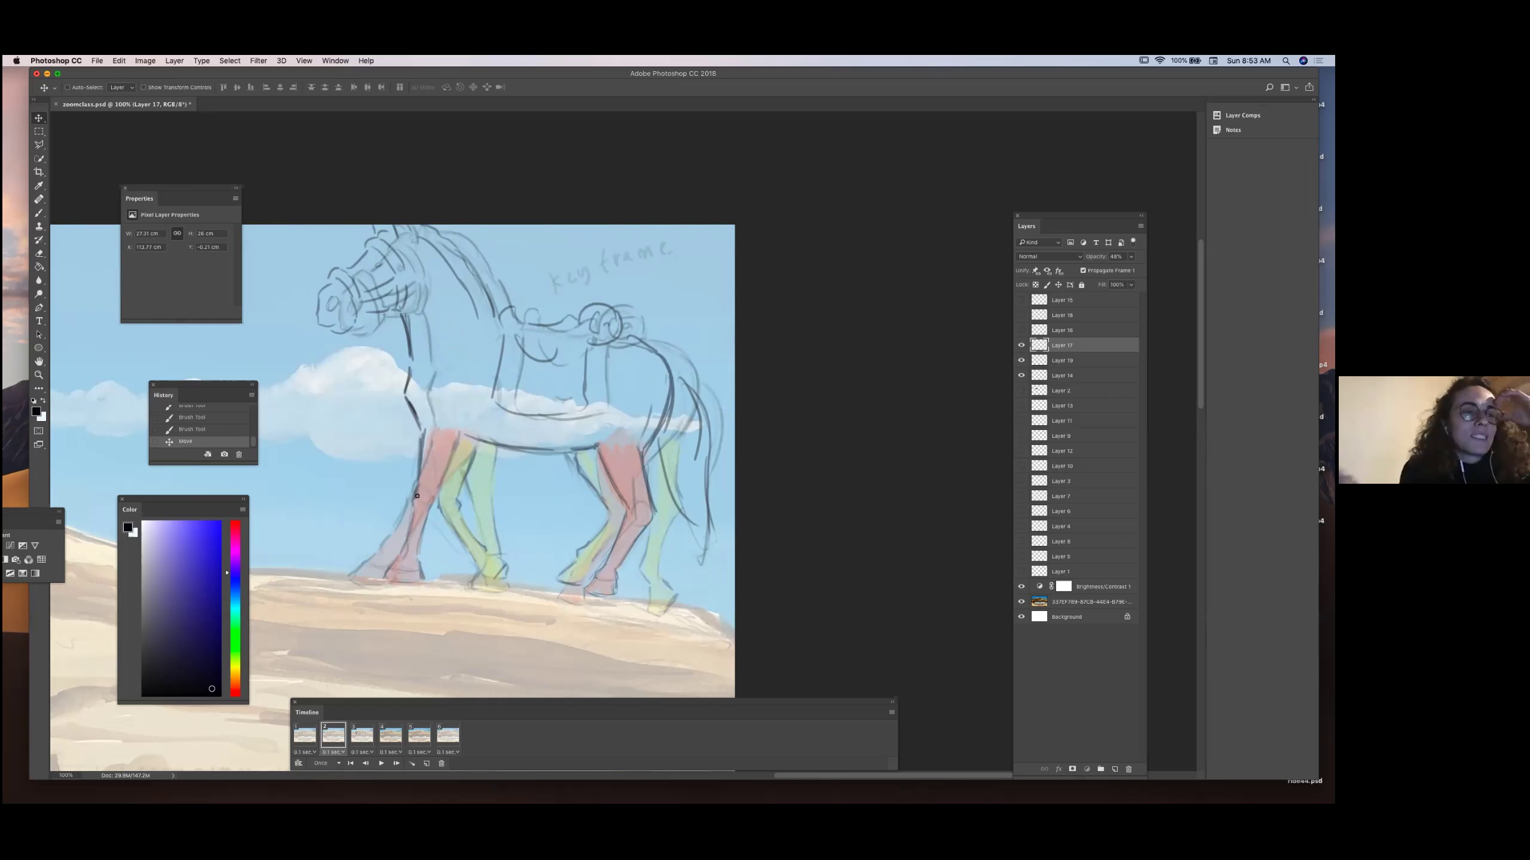
pyautogui.moveTo(429, 431); pyautogui.dragTo(390, 552)
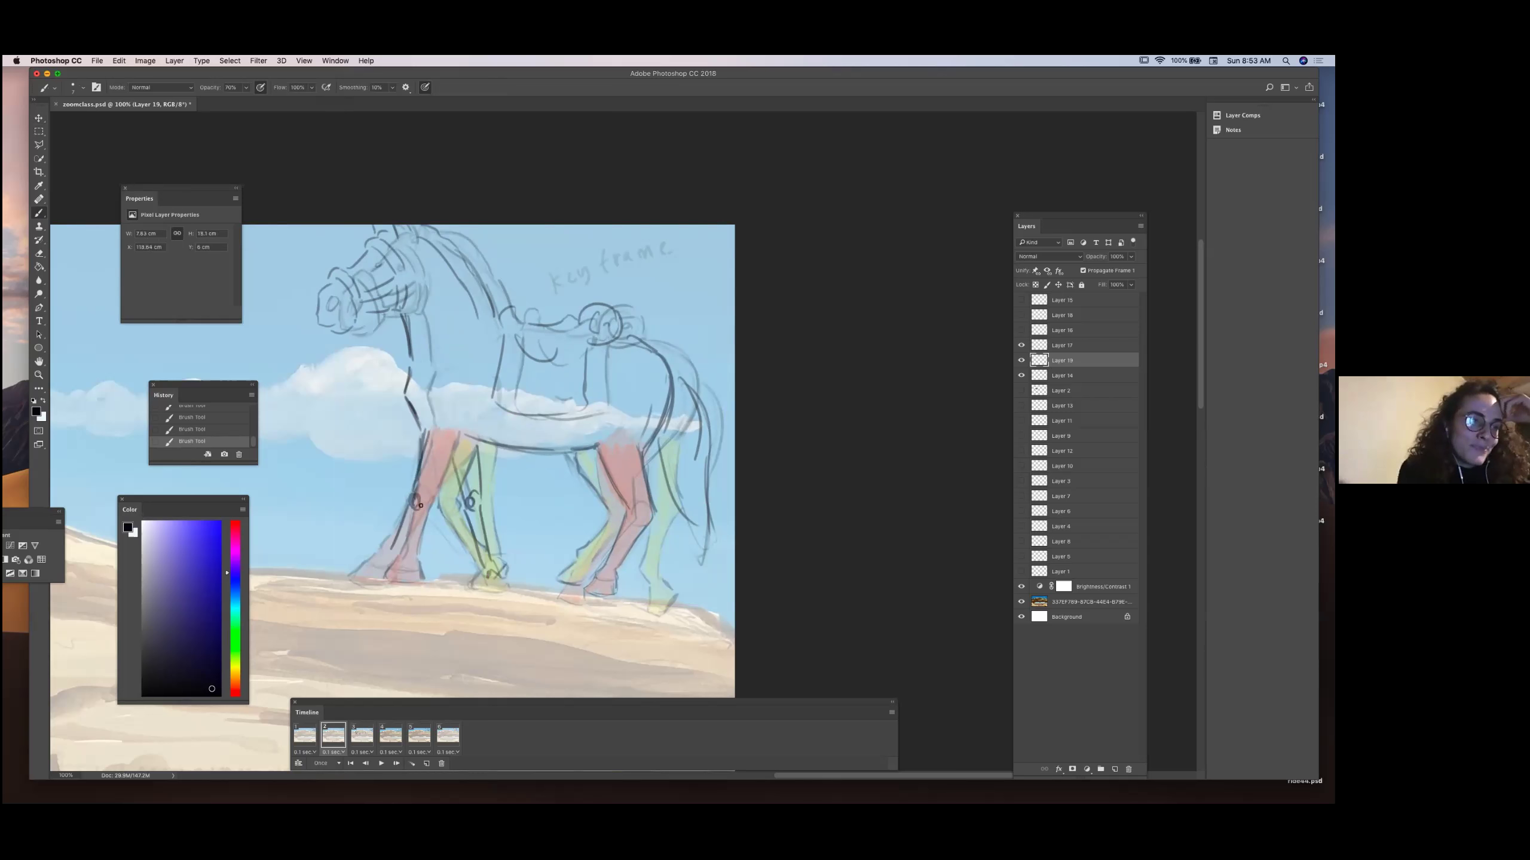
pyautogui.moveTo(459, 434); pyautogui.dragTo(433, 486)
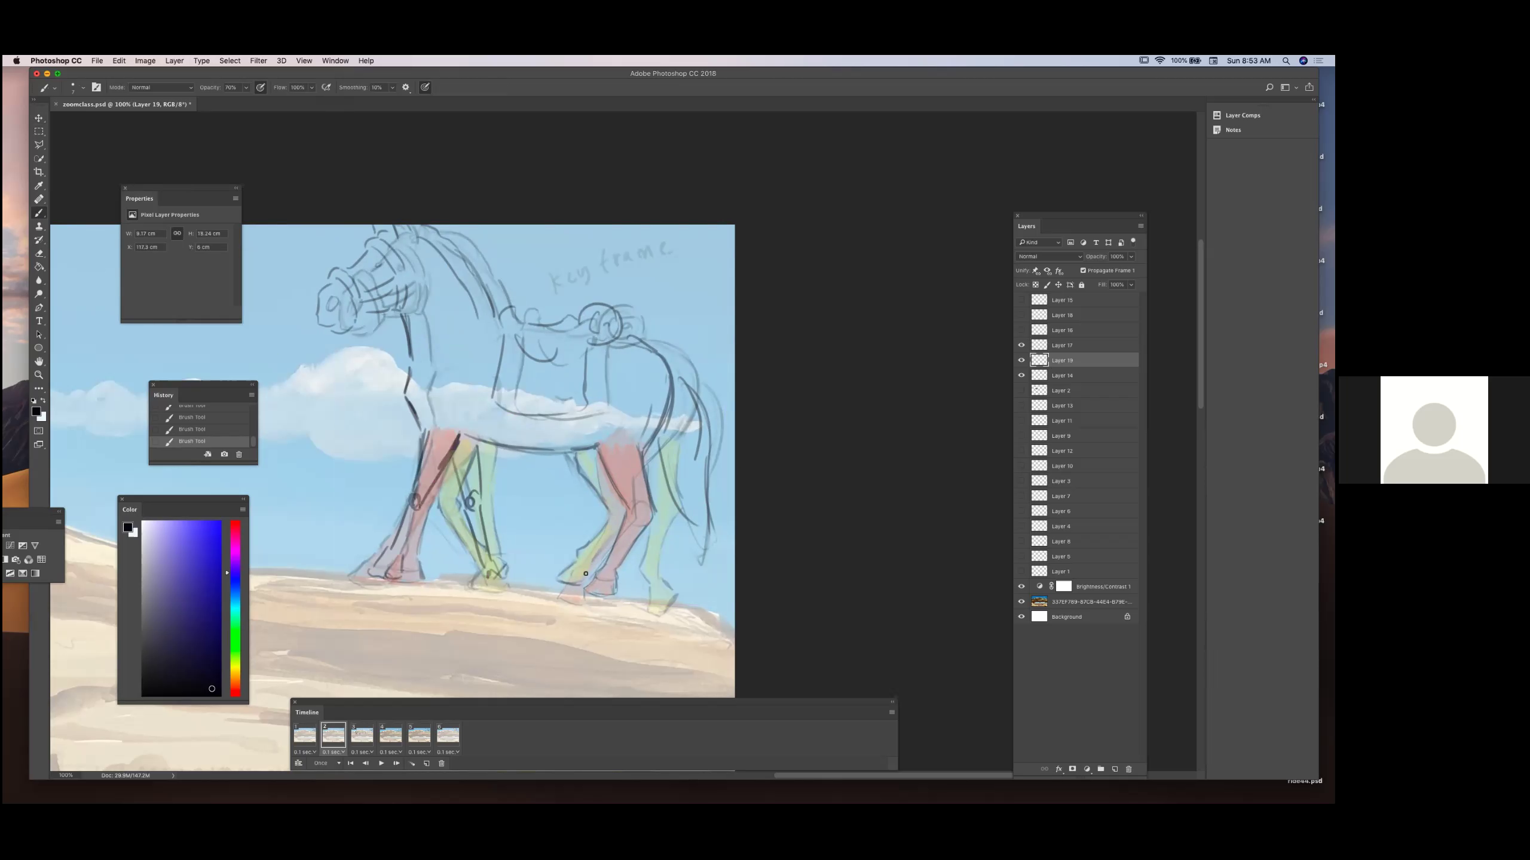
# Sketch the in-between orange-red hind leg from hoof and hock to thigh, and draw the rump curve above it.
pyautogui.moveTo(601, 574); pyautogui.dragTo(568, 599)
pyautogui.moveTo(633, 508); pyautogui.dragTo(623, 533)
pyautogui.moveTo(595, 458); pyautogui.dragTo(618, 508)
pyautogui.moveTo(669, 429); pyautogui.dragTo(637, 496)
pyautogui.moveTo(642, 335); pyautogui.dragTo(652, 458)
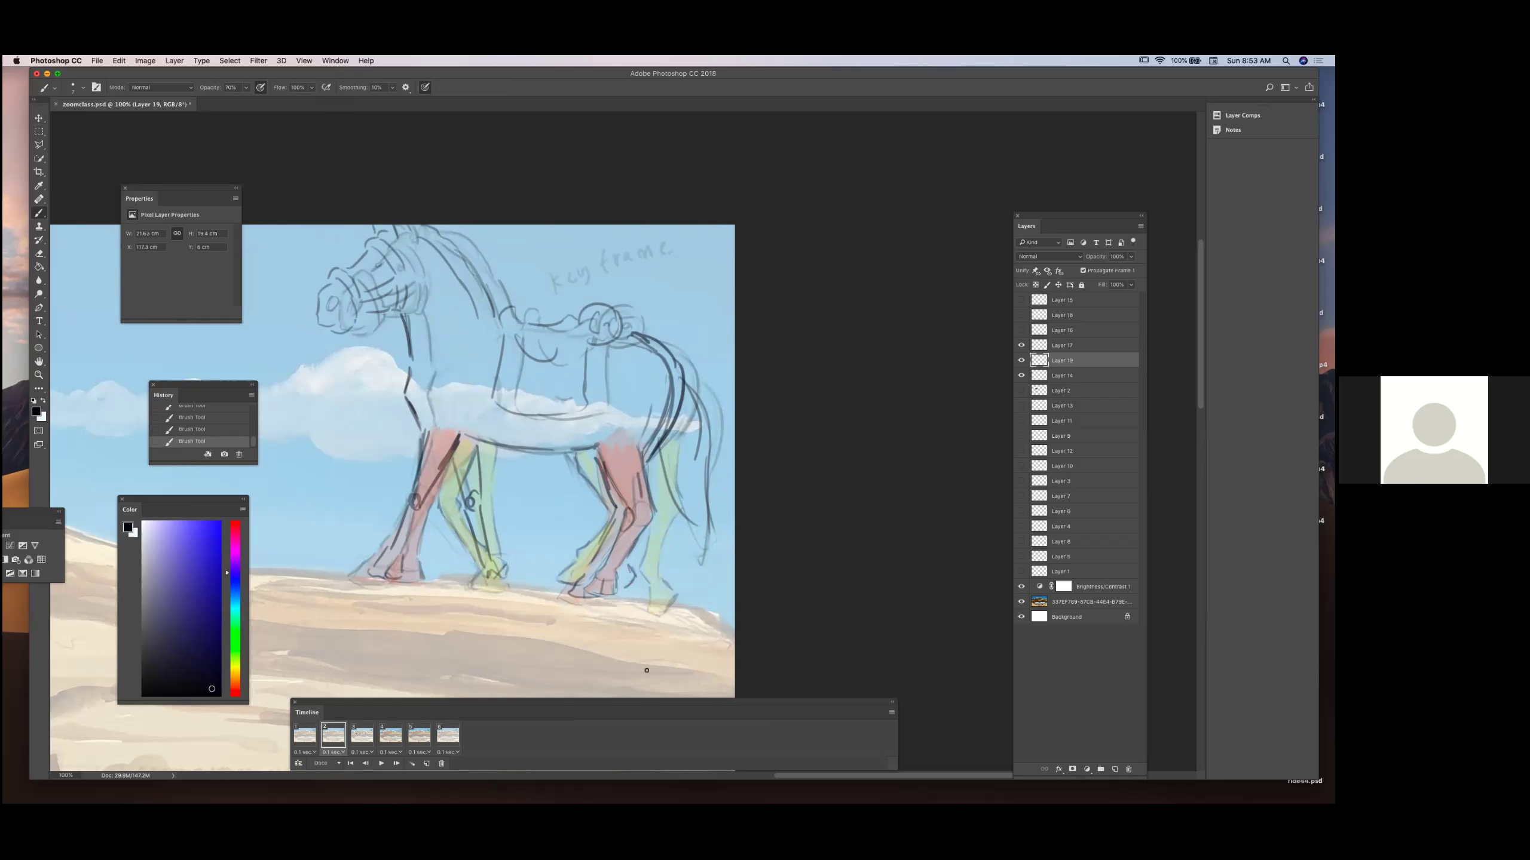
# Hide reference Layers 17 and 14 in frame 2, and compare the in-between sketch with frames 1 and 3.
pyautogui.click(1020, 346)
pyautogui.click(1020, 375)
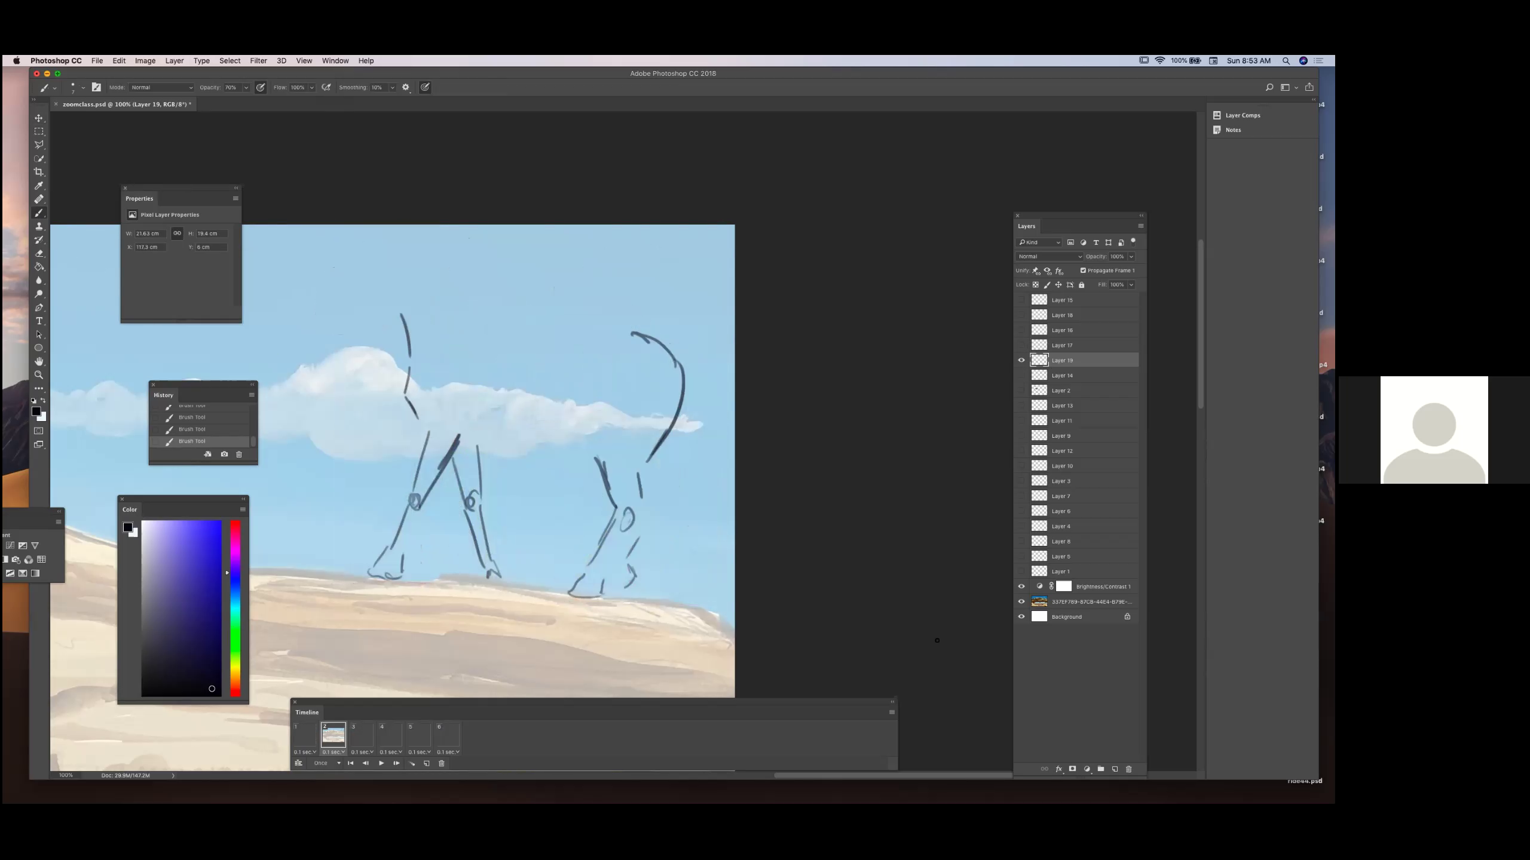
pyautogui.click(306, 737)
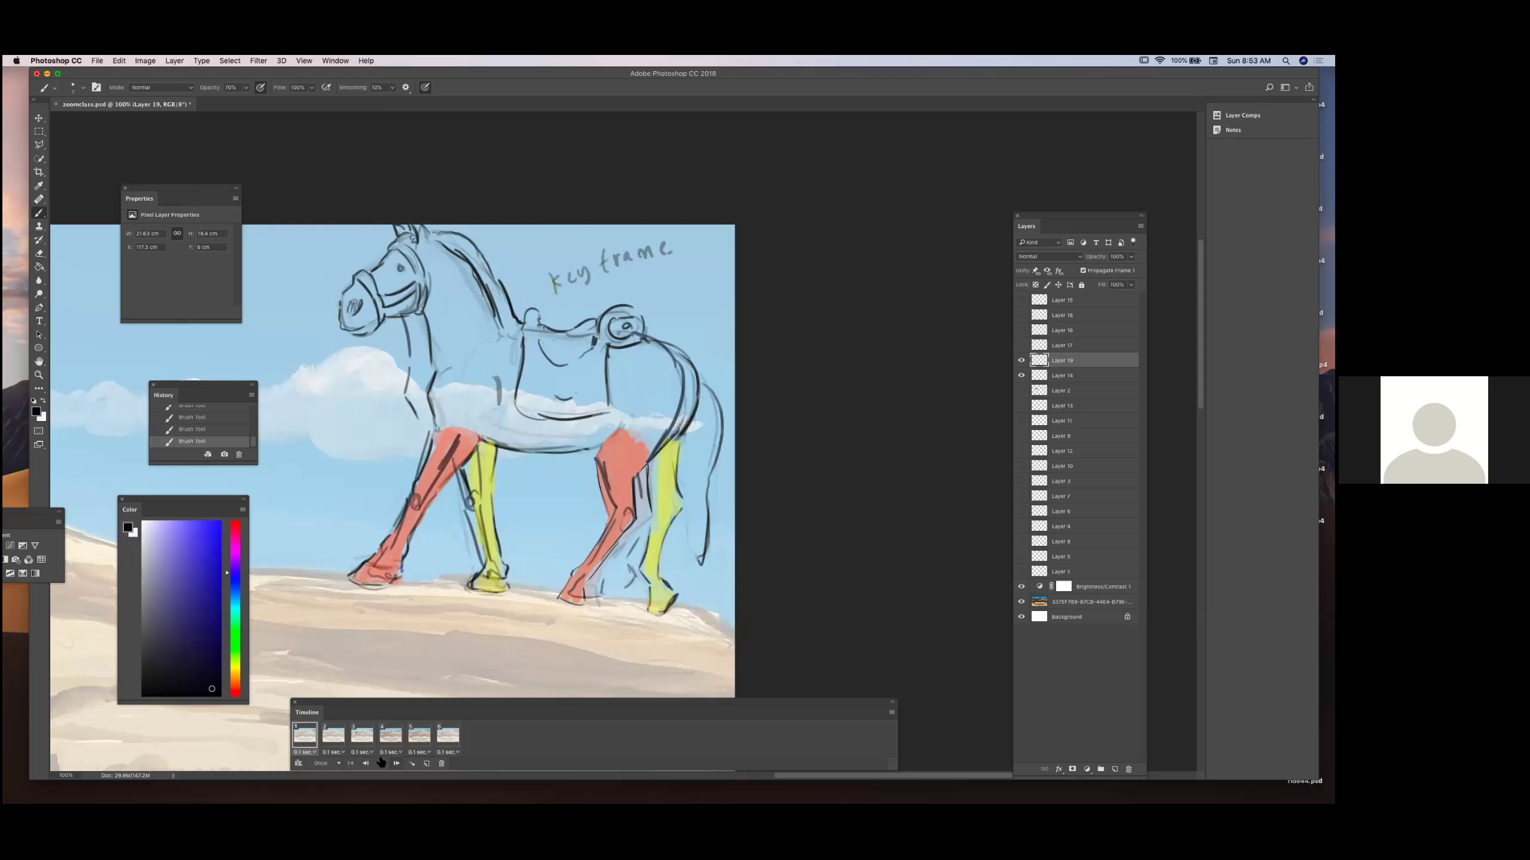
pyautogui.click(340, 735)
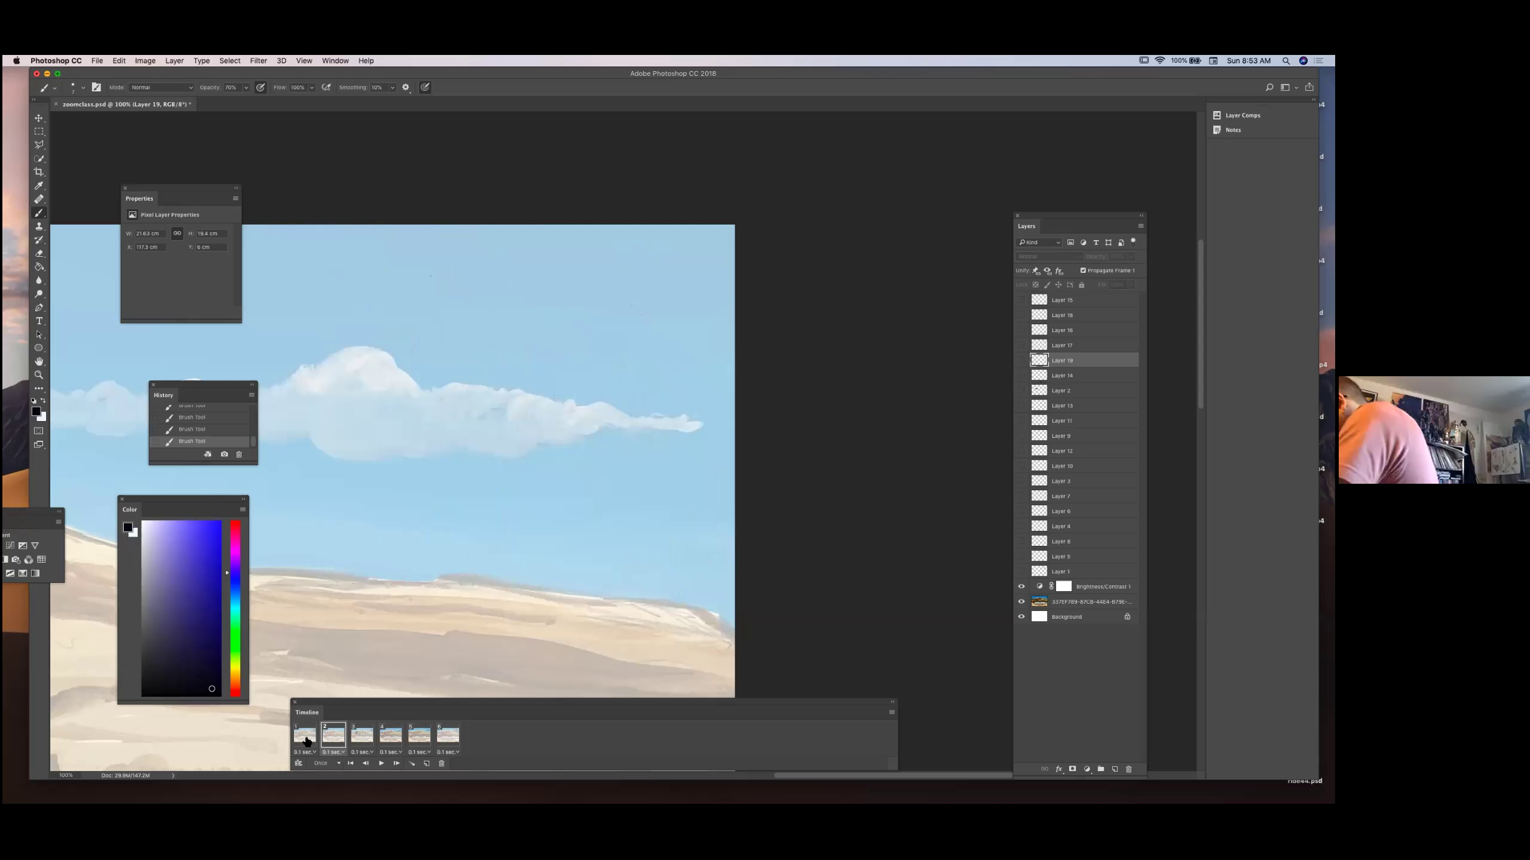
pyautogui.click(366, 737)
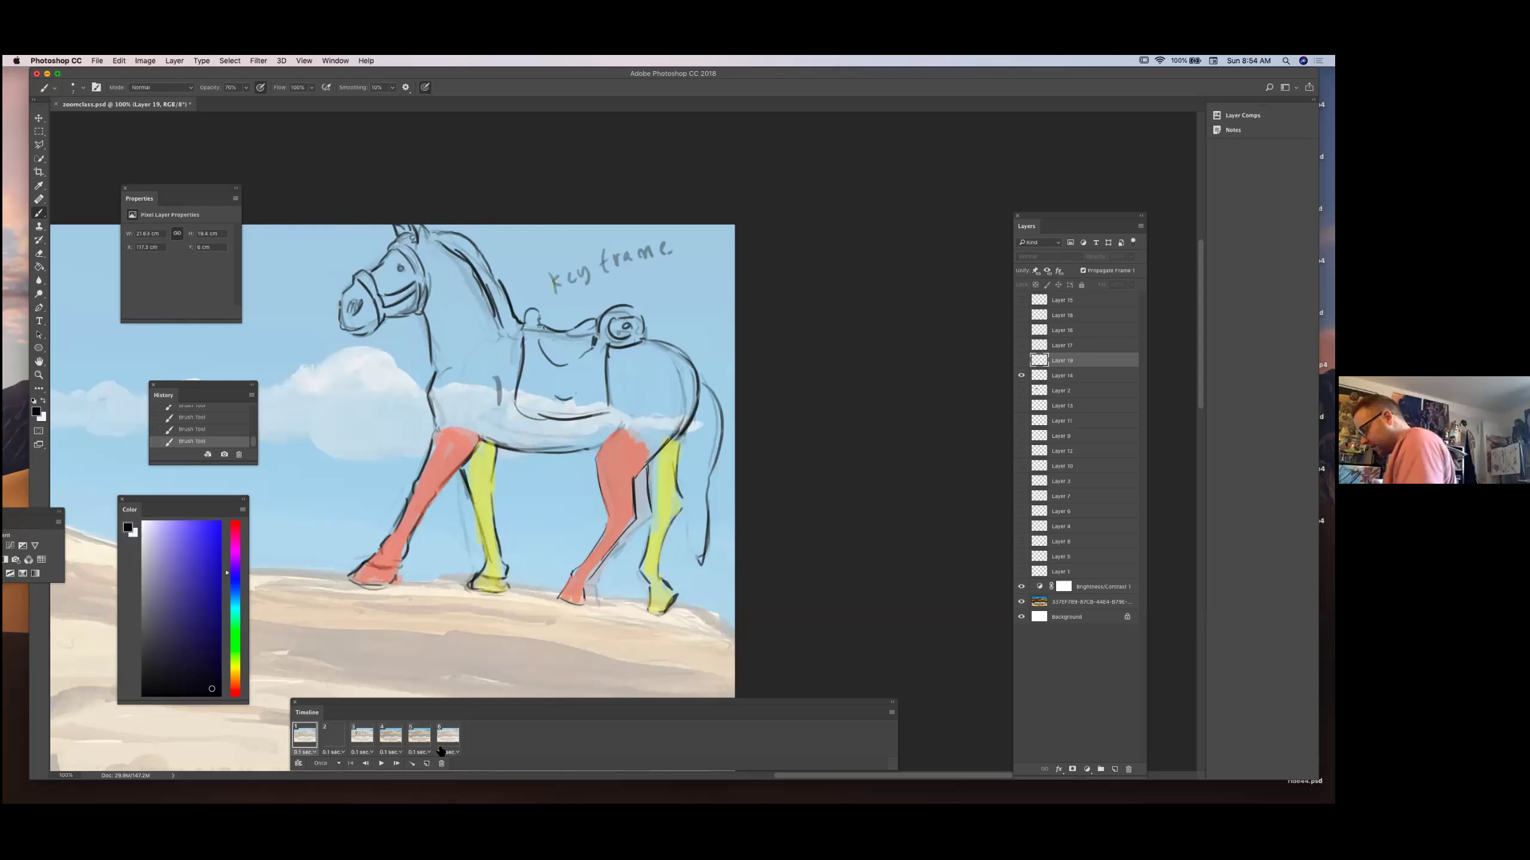
pyautogui.click(332, 736)
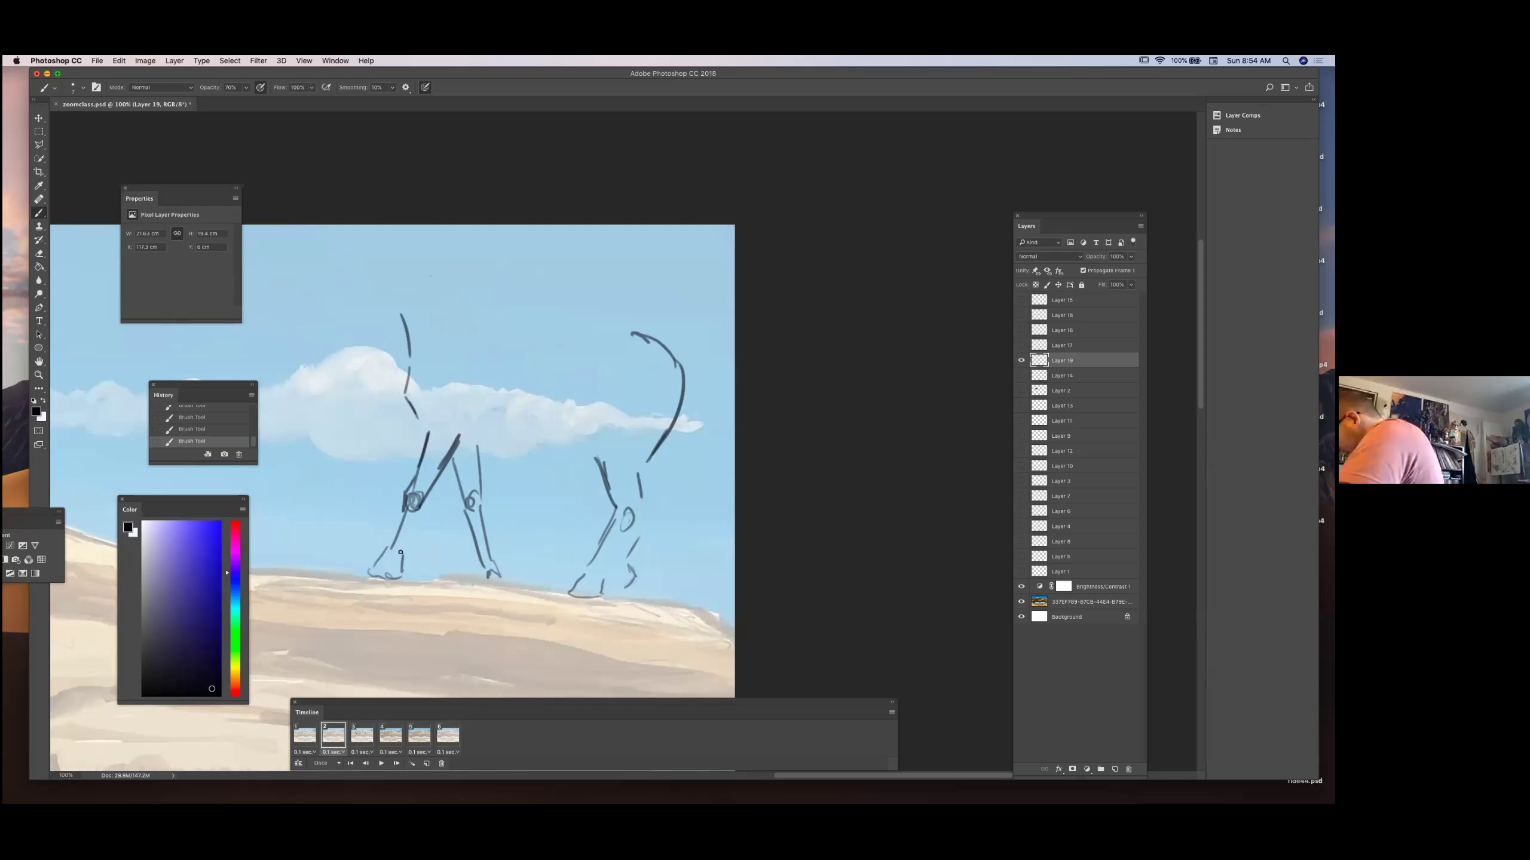
# Reinforce the lower contours of the leading front leg on Layer 19, and compare frame 2 with frame 1.
pyautogui.moveTo(405, 514); pyautogui.dragTo(392, 542)
pyautogui.moveTo(411, 515); pyautogui.dragTo(400, 552)
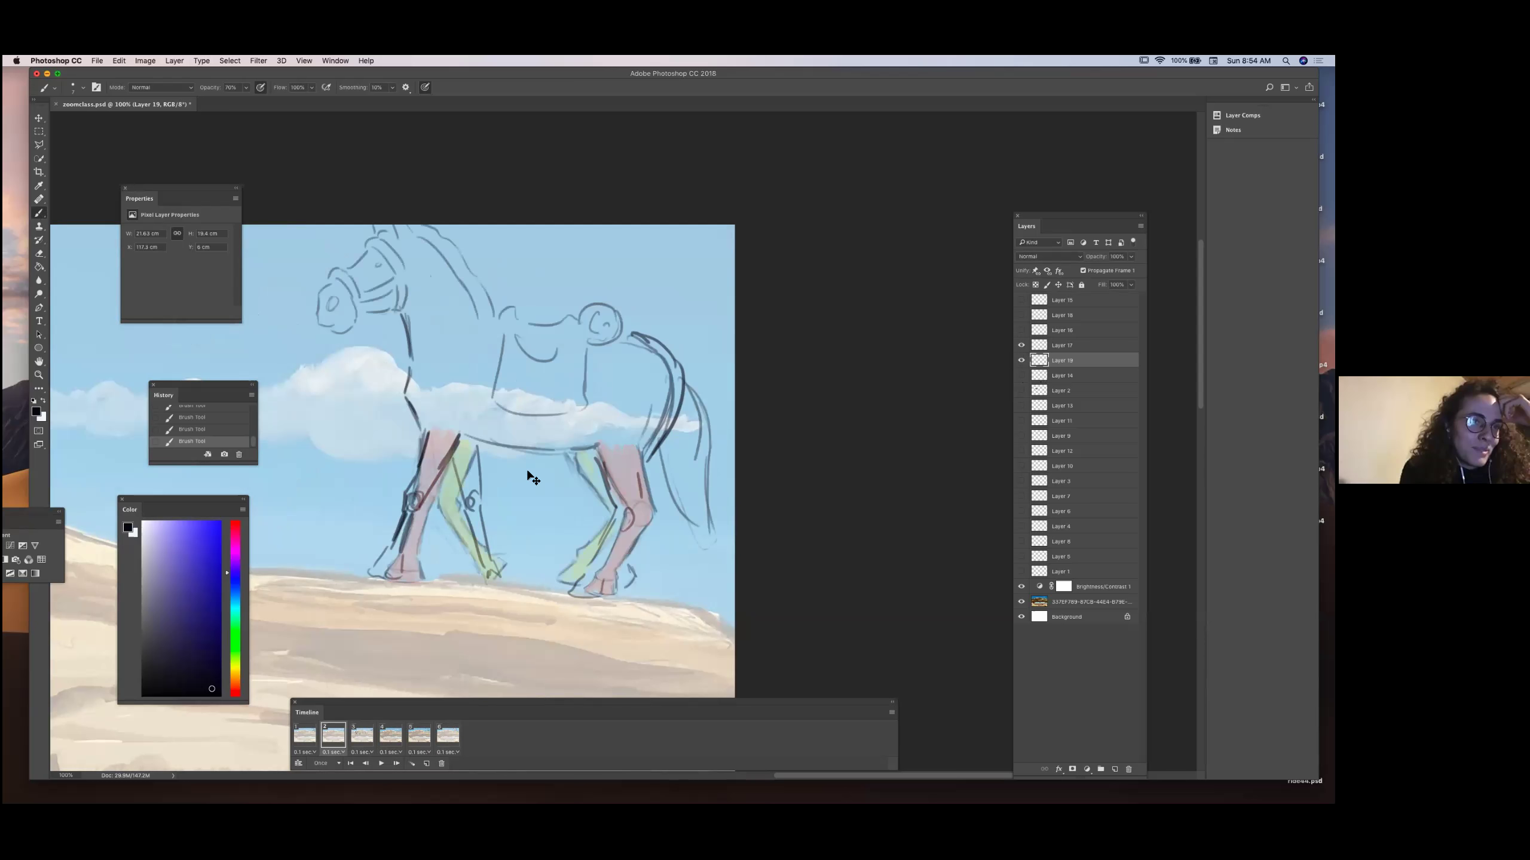
pyautogui.press('v')
pyautogui.moveTo(430, 450)
pyautogui.mouseDown()
pyautogui.moveTo(449, 449)
pyautogui.moveTo(397, 454)
pyautogui.mouseUp()
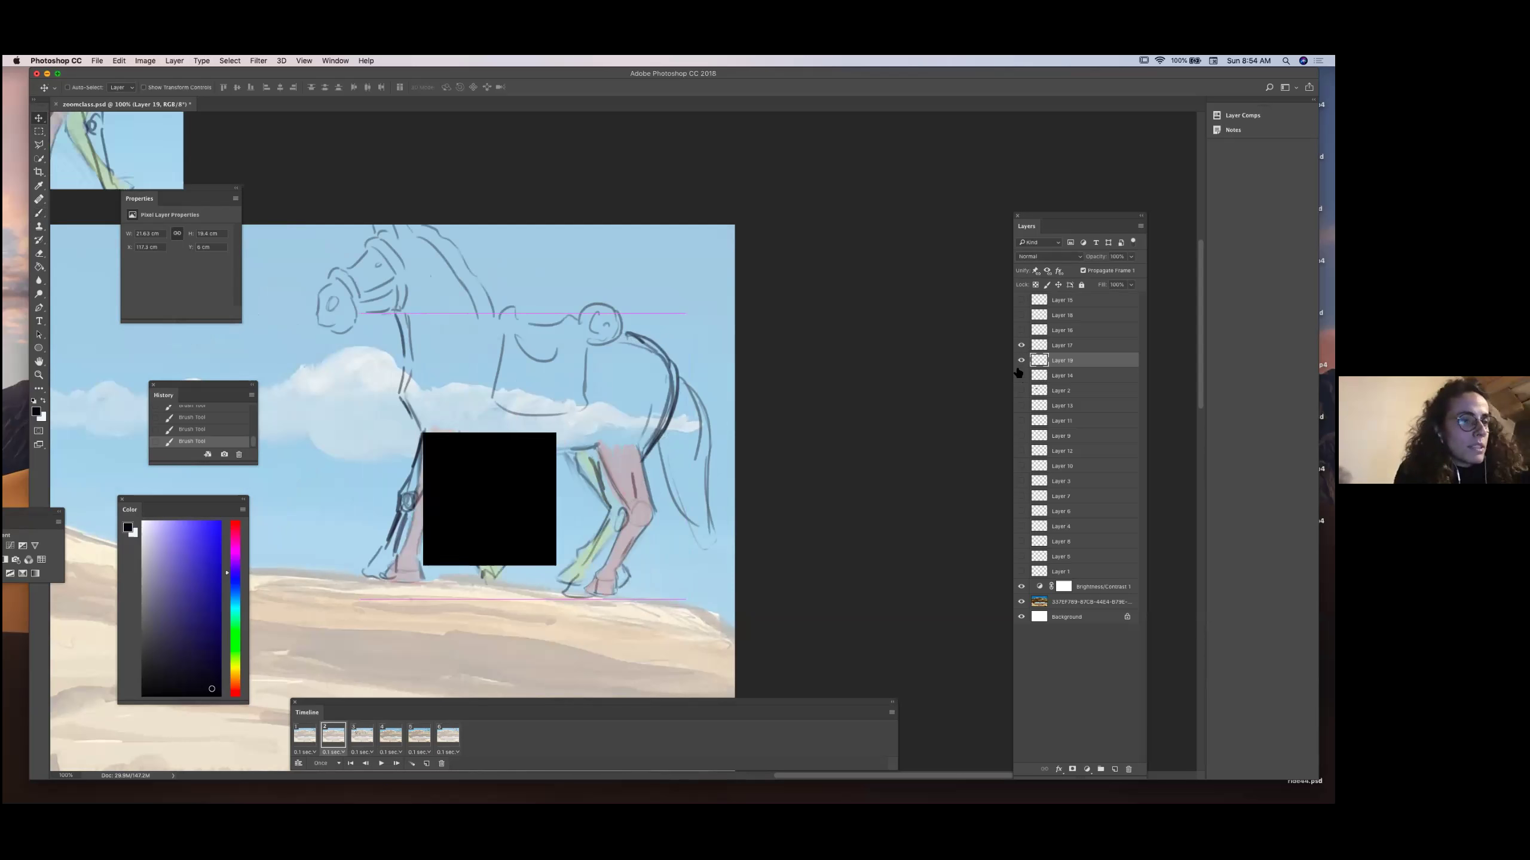
pyautogui.click(307, 738)
pyautogui.click(306, 736)
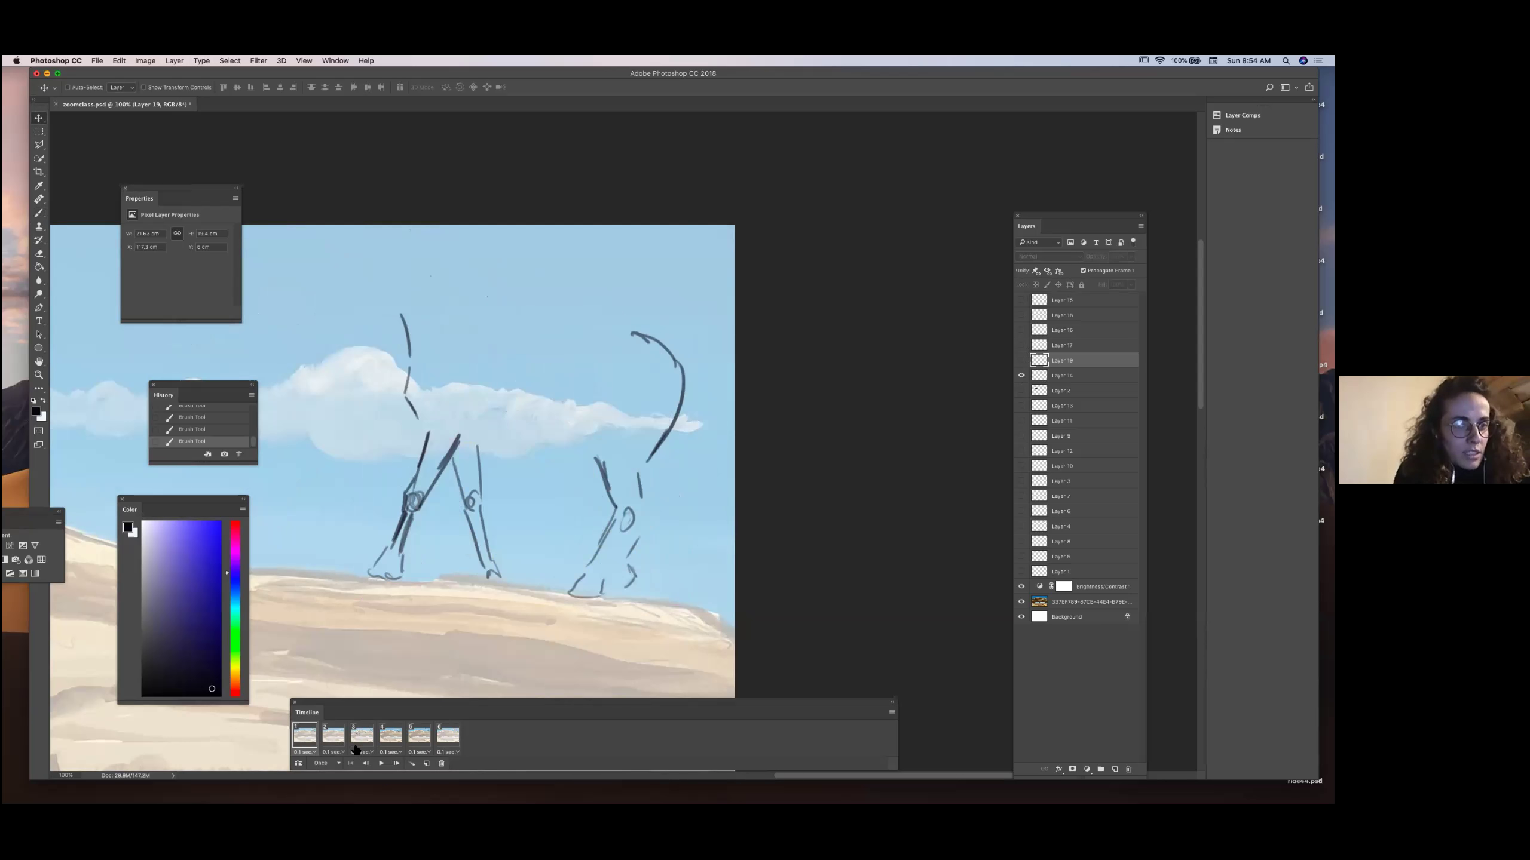
pyautogui.press('Right')
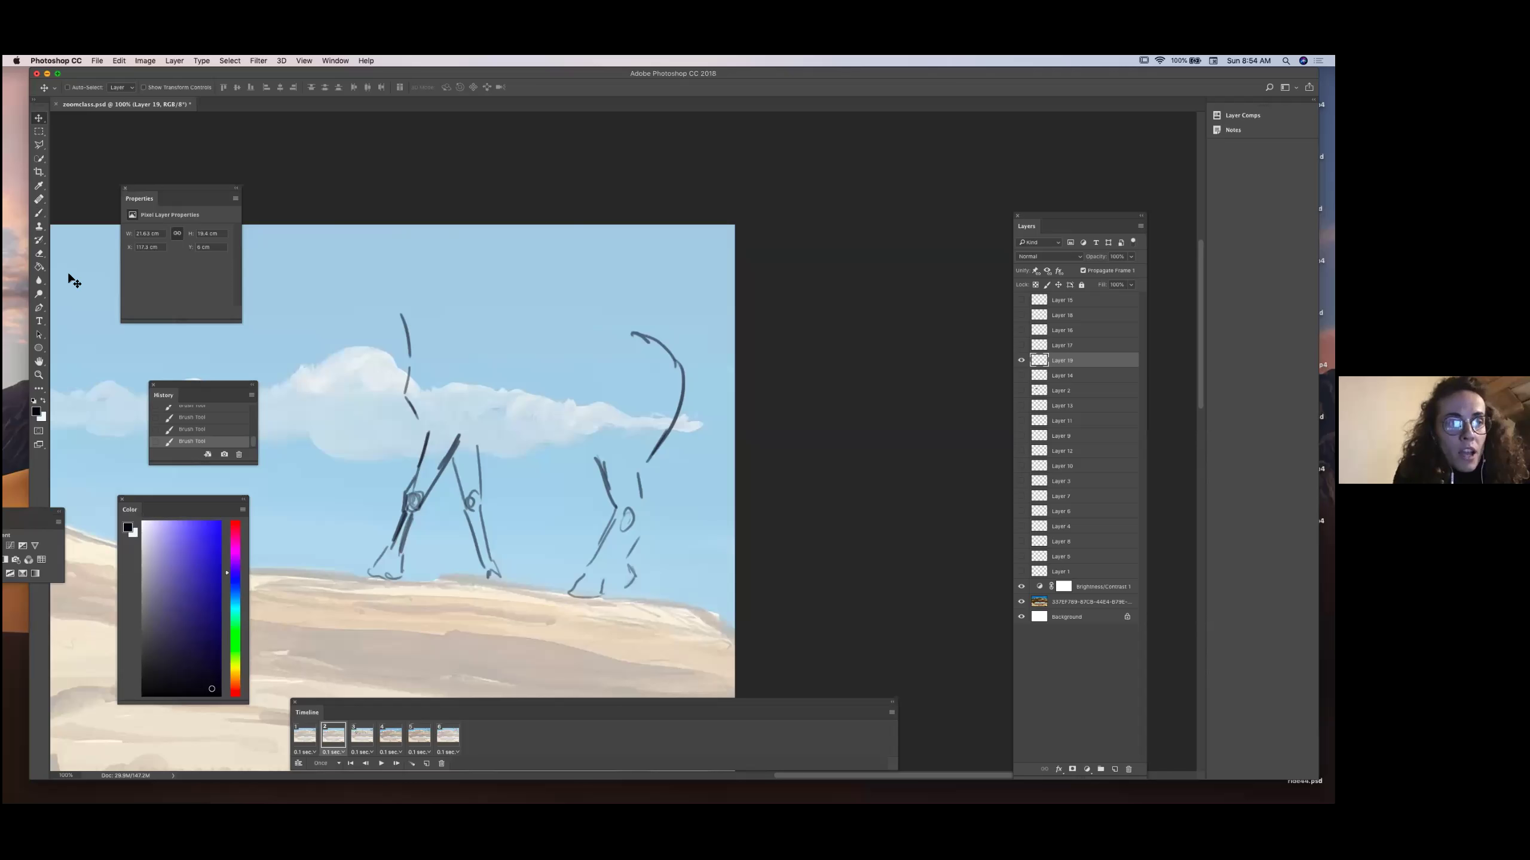
# Strengthen the hock and lower-leg contours of the in-between hind leg on Layer 19 with the black Brush.
pyautogui.press('b')
pyautogui.moveTo(628, 513)
pyautogui.mouseDown()
pyautogui.moveTo(605, 566)
pyautogui.moveTo(626, 560)
pyautogui.mouseUp()
pyautogui.moveTo(618, 540); pyautogui.dragTo(610, 560)
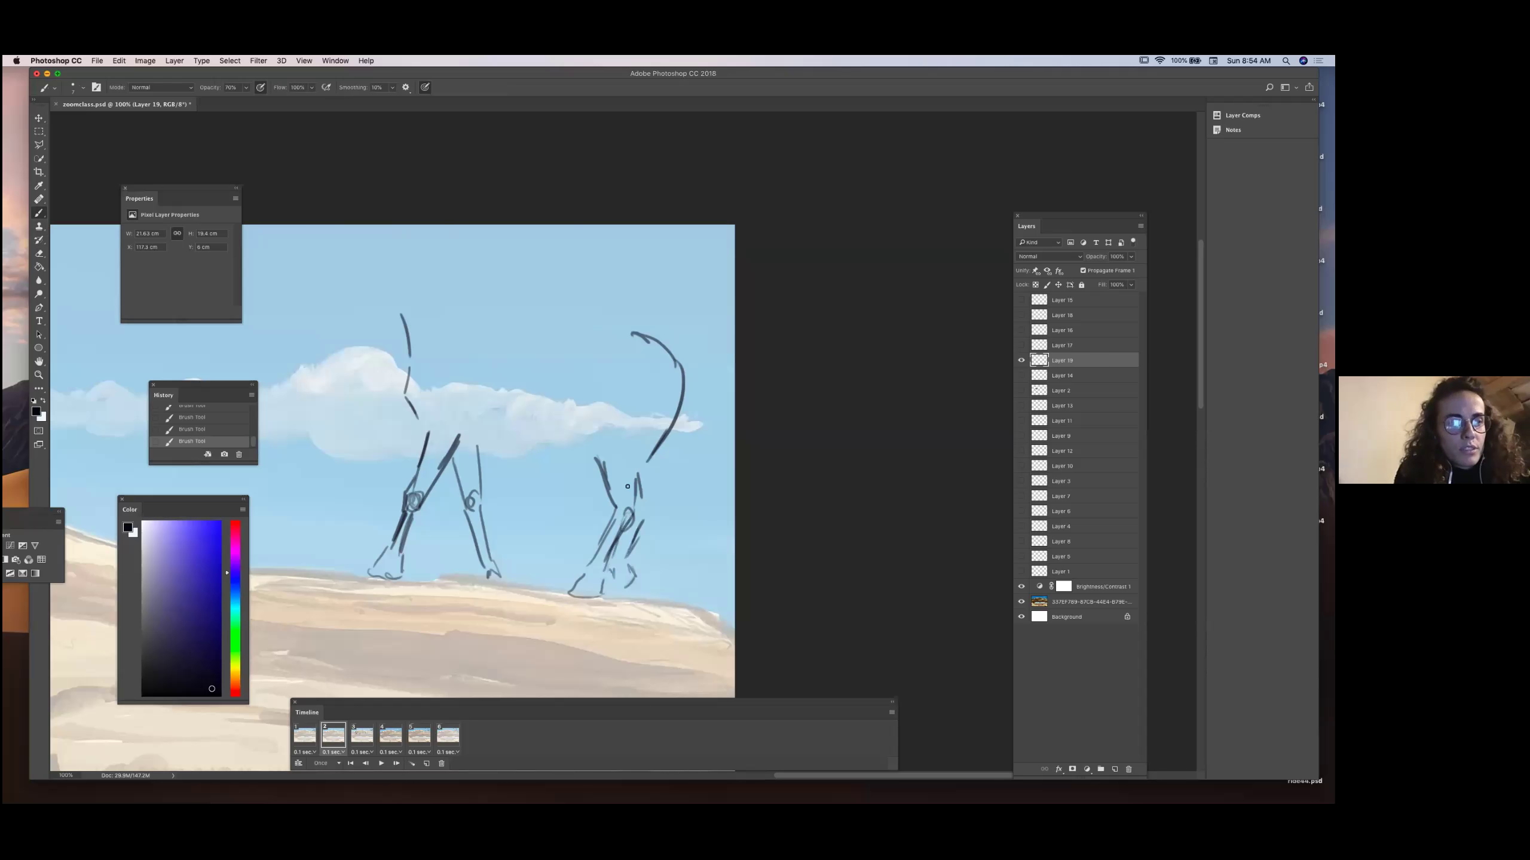
# Draw the in-between belly line and saddle top on Layer 19, using Layers 14 and 17 as visible guides.
pyautogui.click(1021, 374)
pyautogui.hotkey('alt', ']')
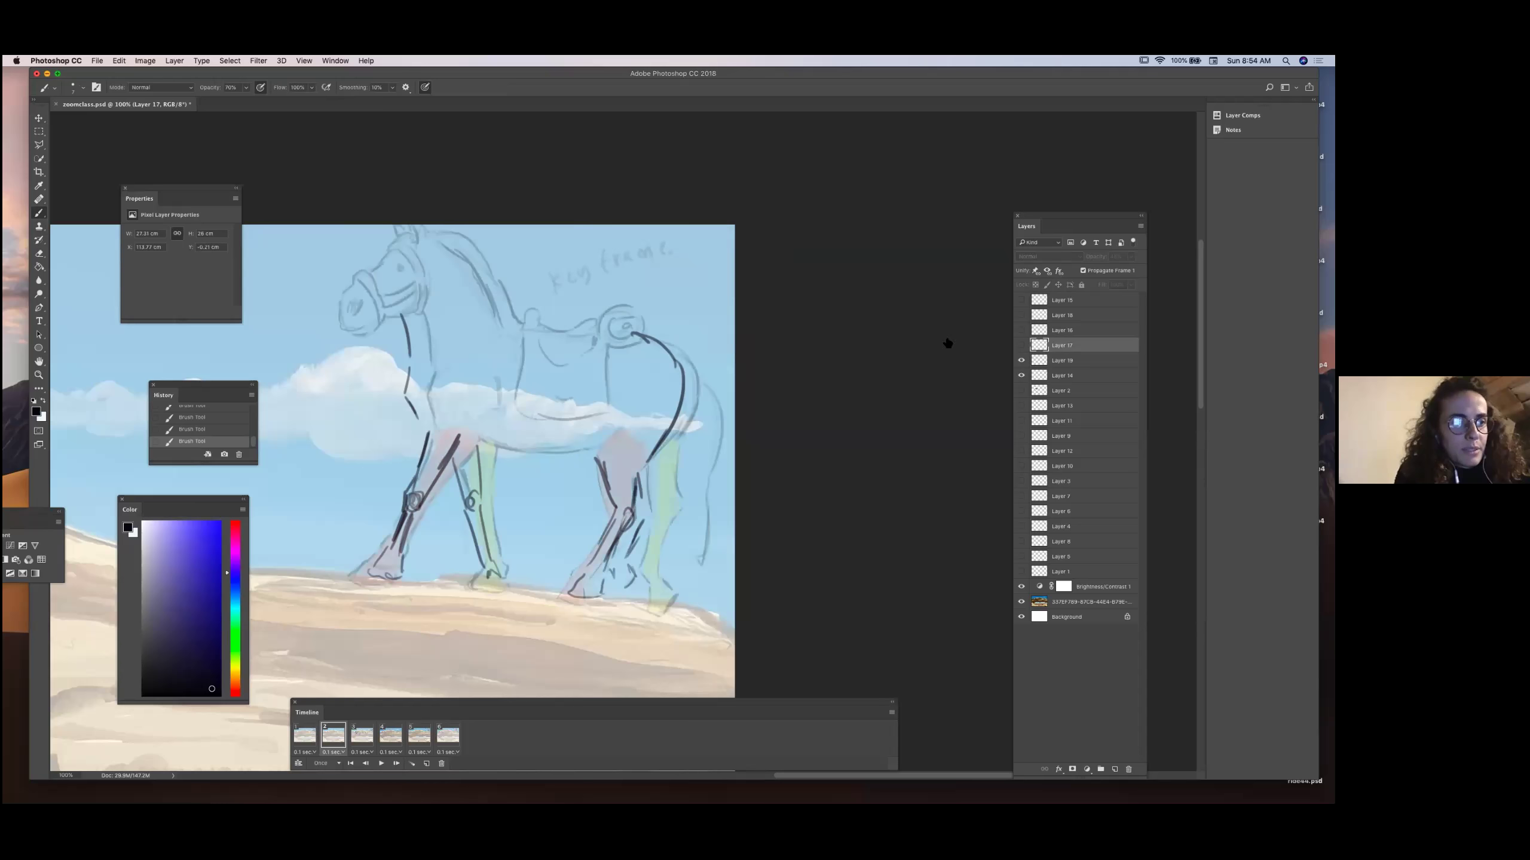
pyautogui.hotkey('alt', '[')
pyautogui.moveTo(473, 439); pyautogui.dragTo(586, 452)
pyautogui.click(1021, 374)
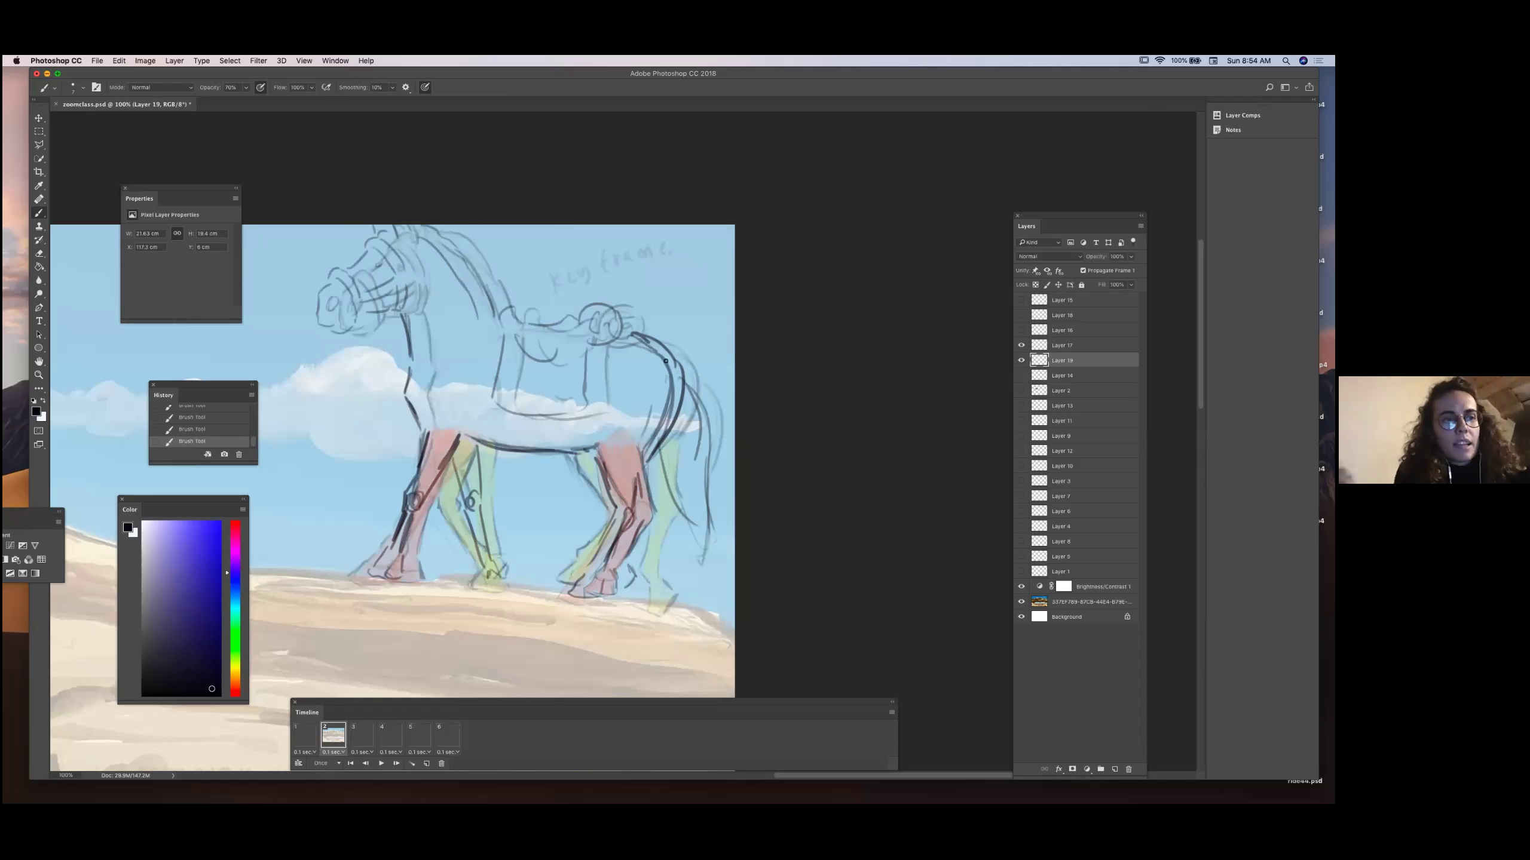
pyautogui.moveTo(499, 316)
pyautogui.mouseDown()
pyautogui.moveTo(624, 334)
pyautogui.moveTo(679, 403)
pyautogui.moveTo(549, 321)
pyautogui.mouseUp()
pyautogui.click(1021, 346)
pyautogui.click(1021, 374)
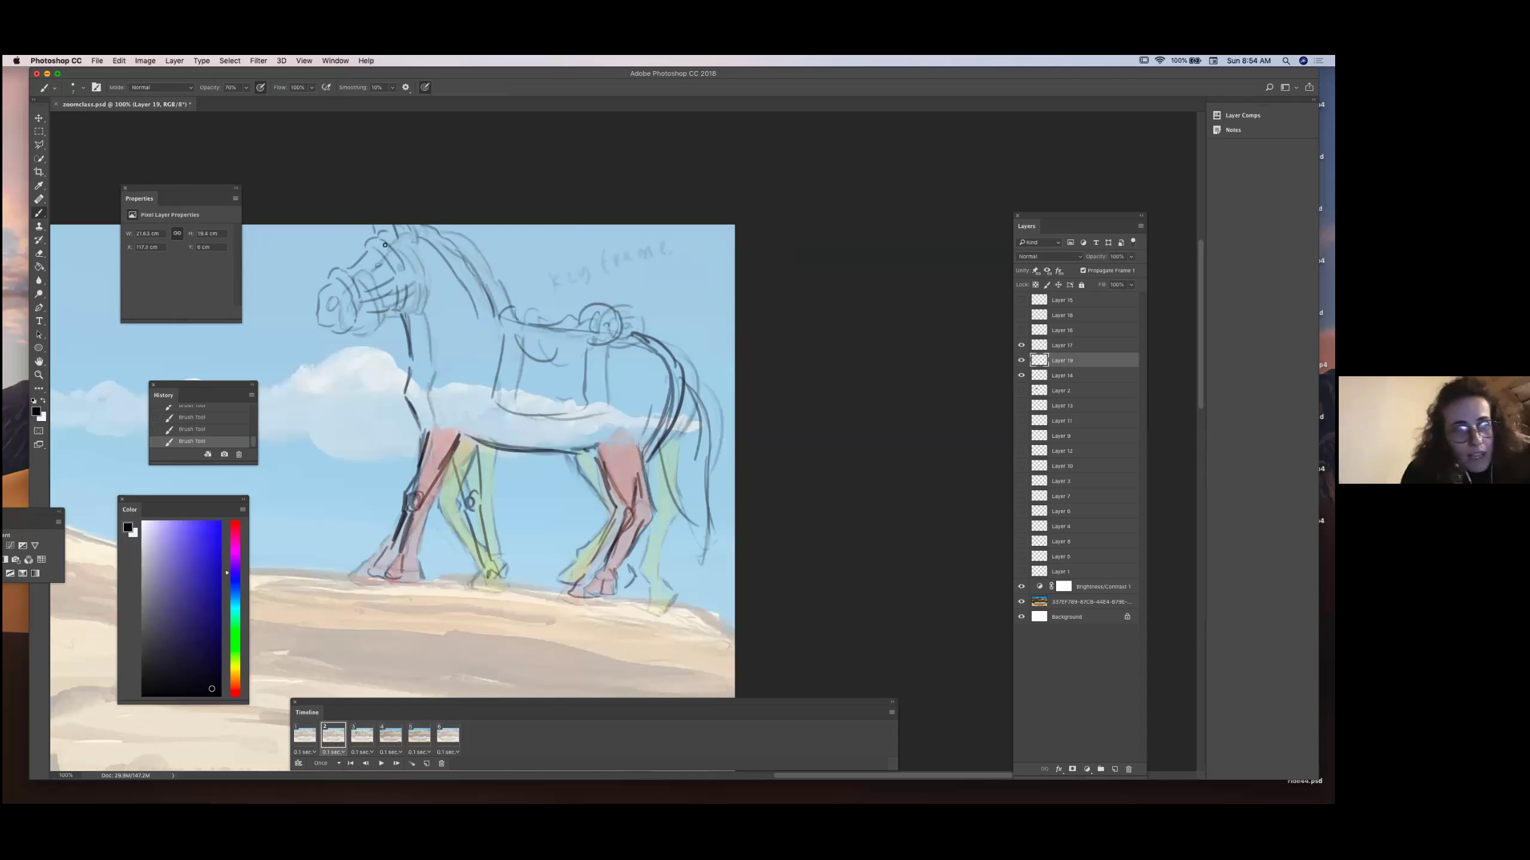
# Draw the in-between horse's neck crest, face, muzzle and eye on Layer 19, and hide reference Layers 17 and 14.
pyautogui.moveTo(437, 243); pyautogui.dragTo(468, 274)
pyautogui.moveTo(384, 245)
pyautogui.mouseDown()
pyautogui.moveTo(346, 280)
pyautogui.moveTo(356, 335)
pyautogui.mouseUp()
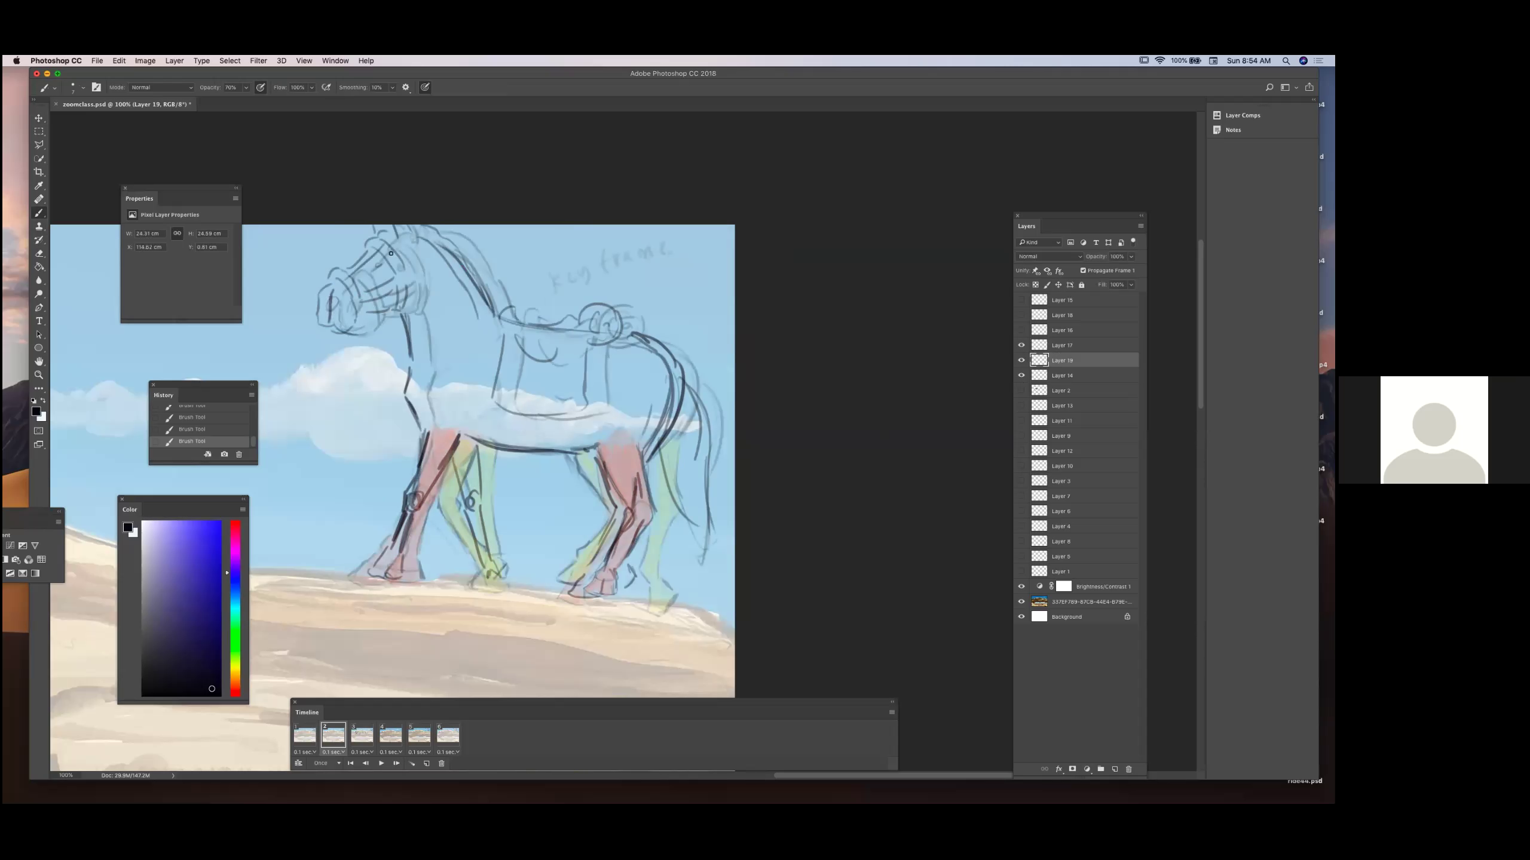
pyautogui.moveTo(381, 245)
pyautogui.mouseDown()
pyautogui.moveTo(328, 289)
pyautogui.moveTo(325, 310)
pyautogui.moveTo(345, 298)
pyautogui.moveTo(329, 321)
pyautogui.moveTo(355, 266)
pyautogui.mouseUp()
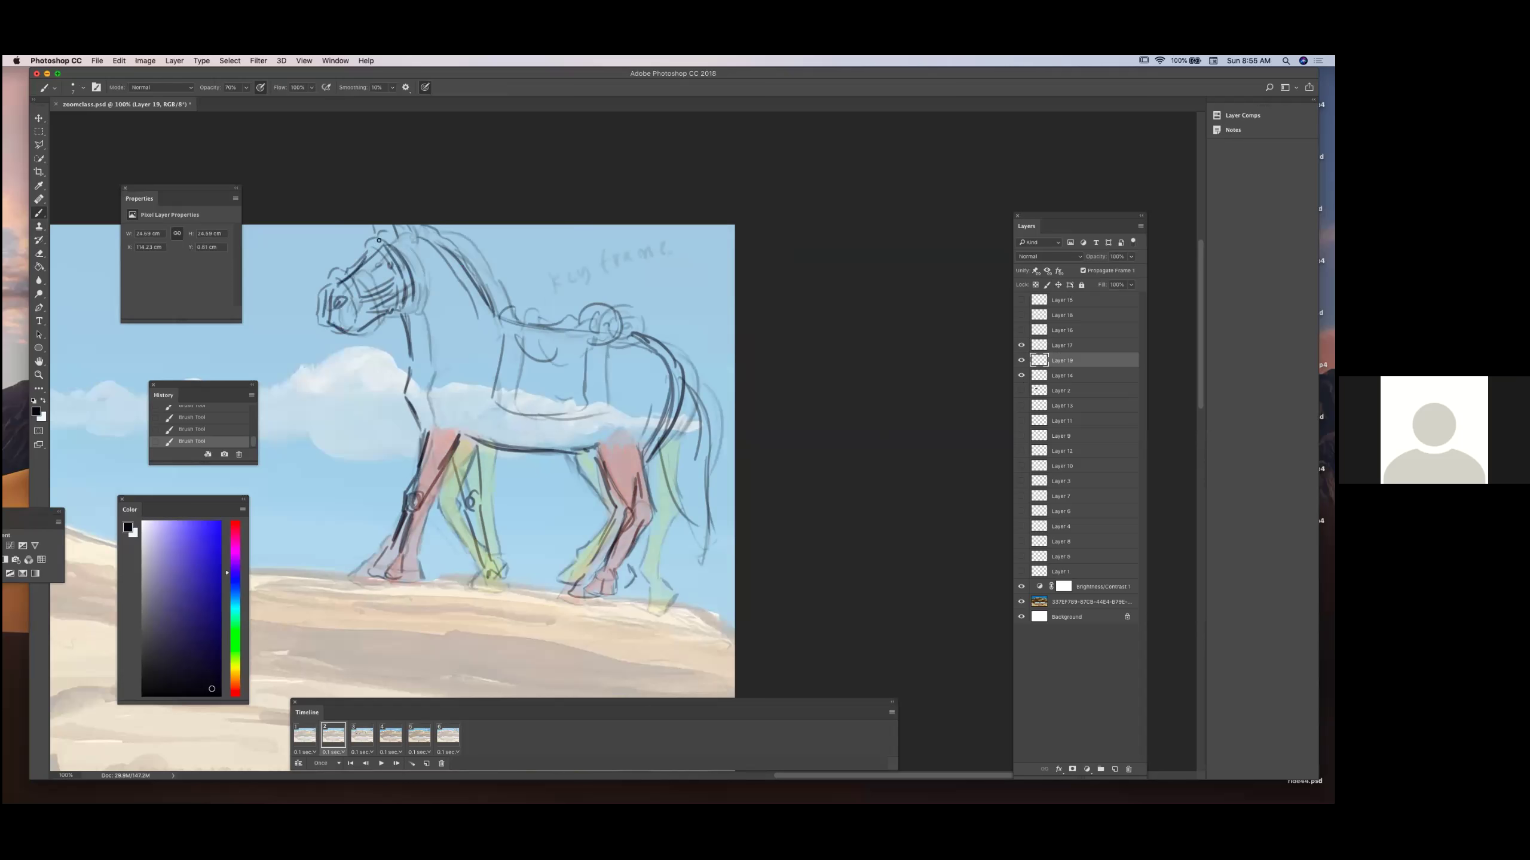
pyautogui.click(1021, 345)
pyautogui.click(1021, 375)
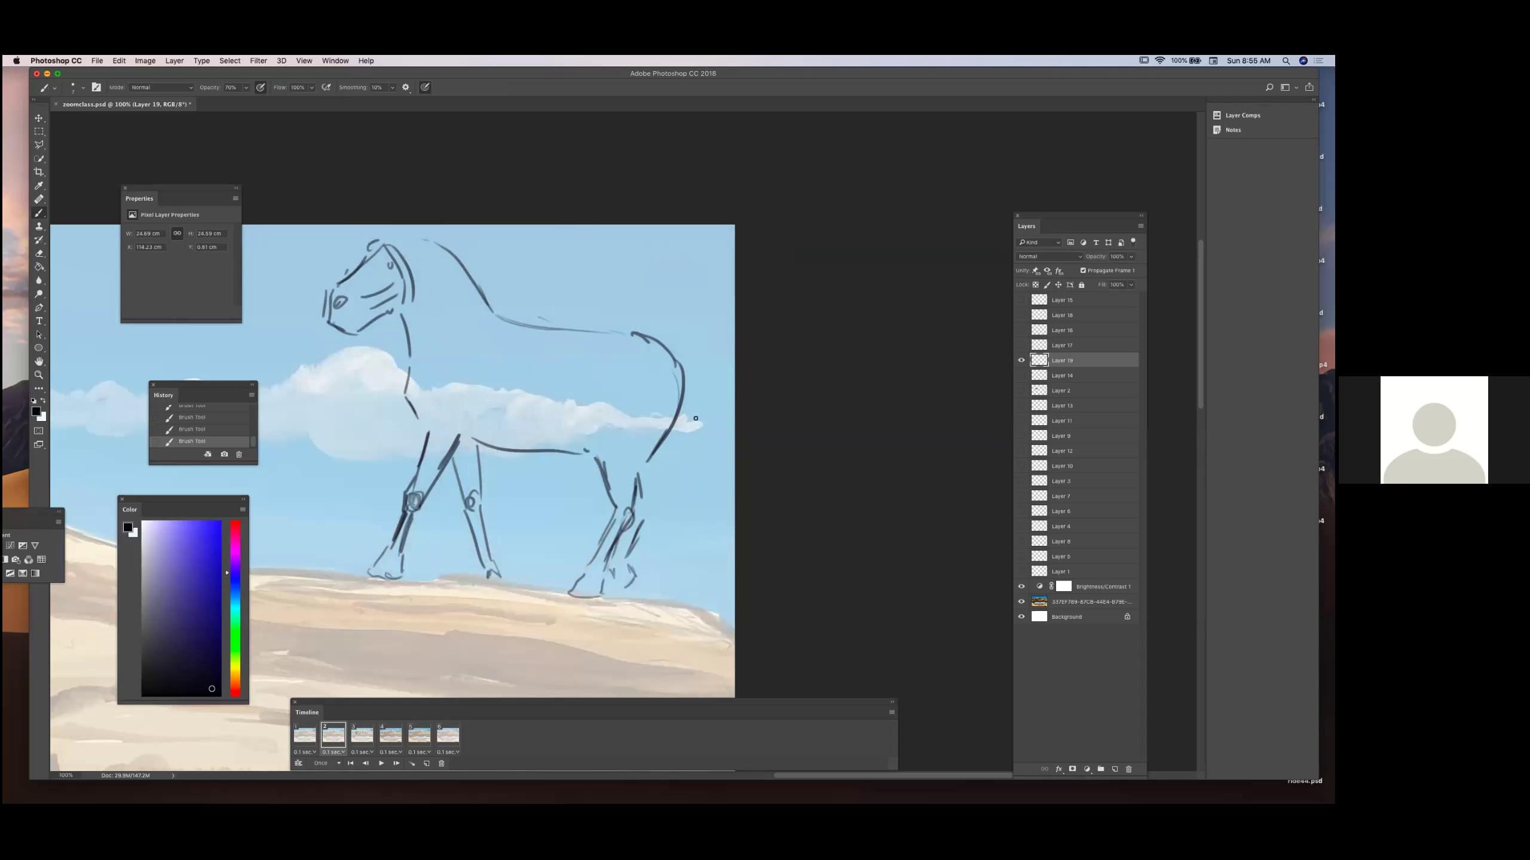
# Draw the in-between horse's tail on Layer 19, checking it against reference Layers 17 and 14.
pyautogui.moveTo(689, 374); pyautogui.dragTo(694, 462)
pyautogui.click(1021, 347)
pyautogui.click(1020, 377)
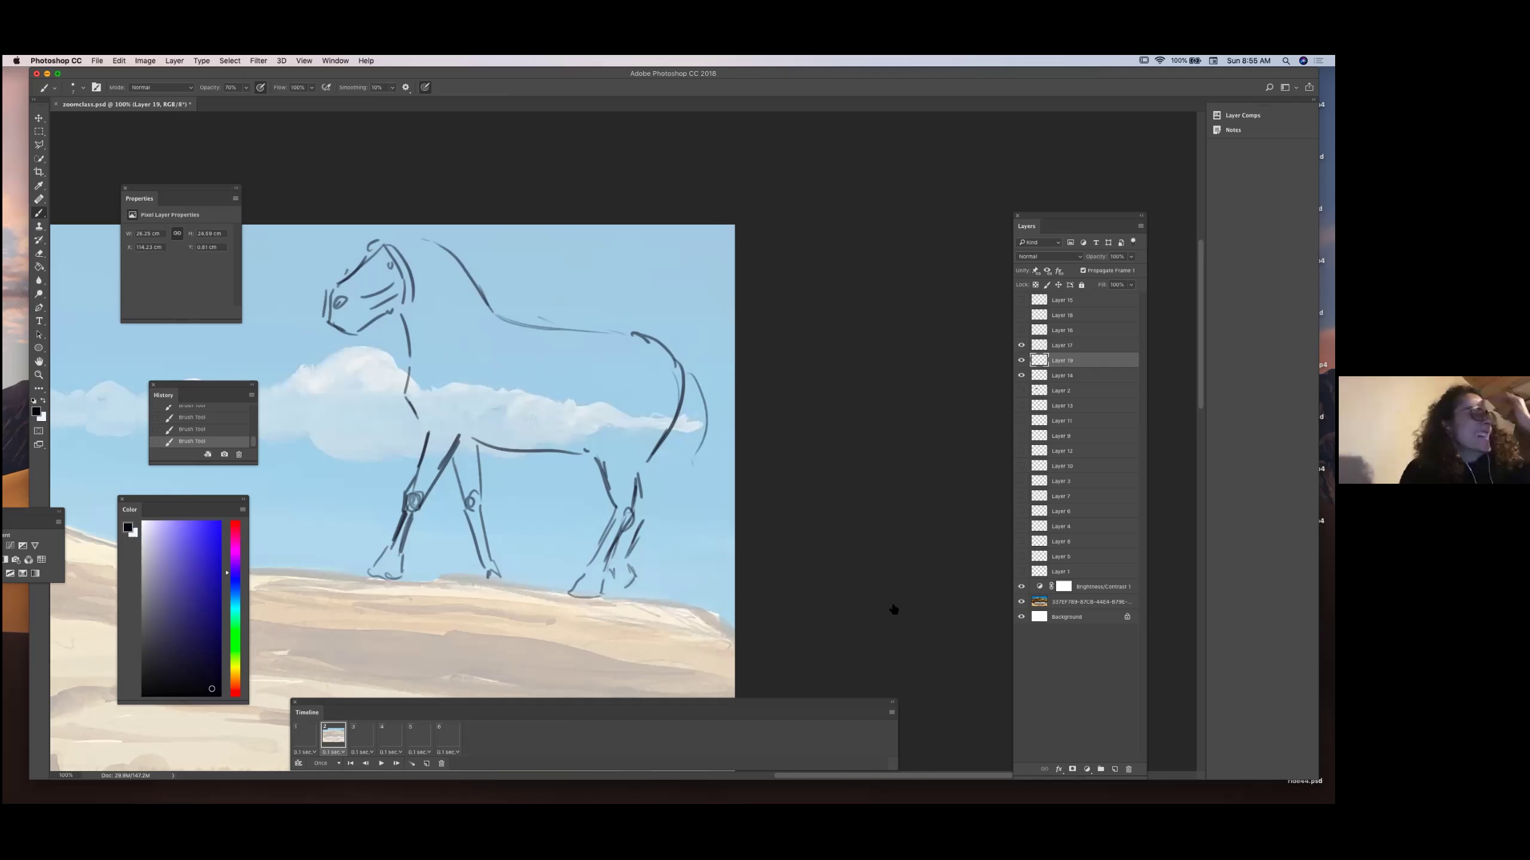
pyautogui.click(1020, 375)
pyautogui.click(1021, 345)
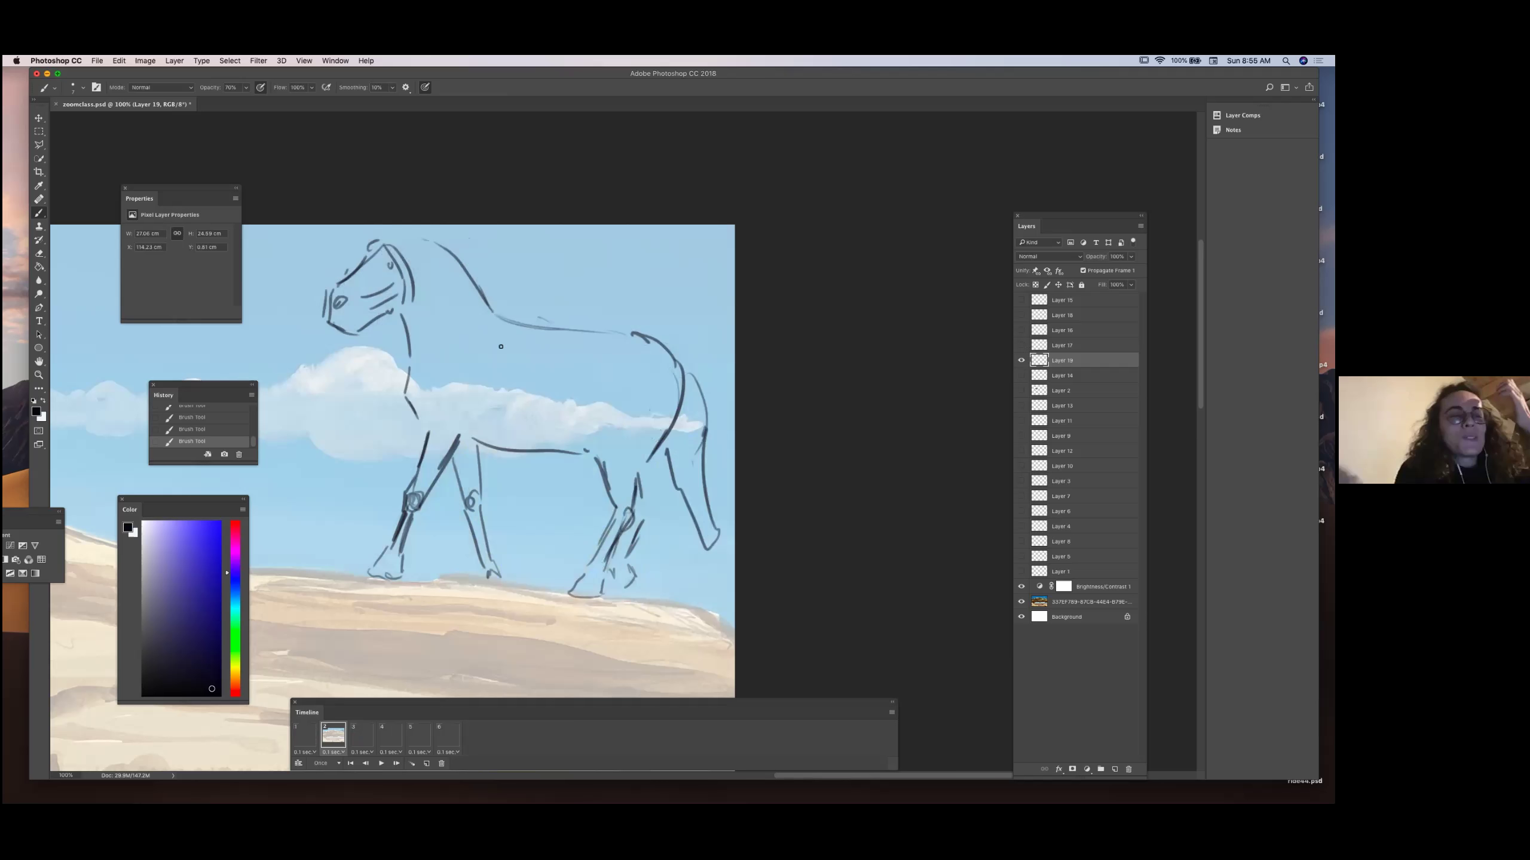
# Draw the saddle flap, rolled pack and extra hind-leg contours on Layer 19, using Layers 17 and 14 as guides.
pyautogui.click(1021, 346)
pyautogui.click(1020, 375)
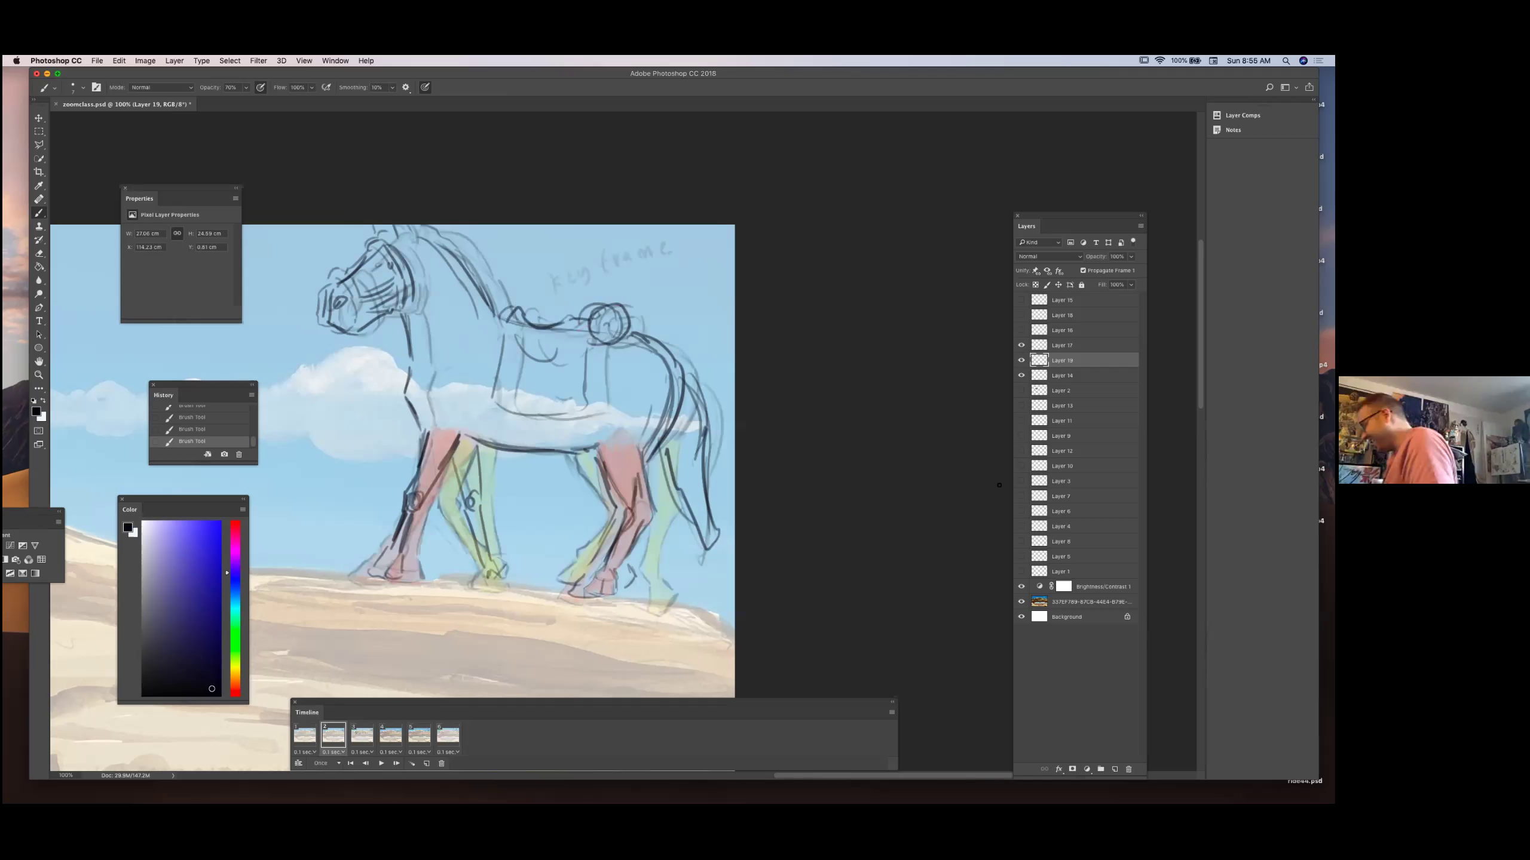
pyautogui.moveTo(634, 504); pyautogui.dragTo(611, 578)
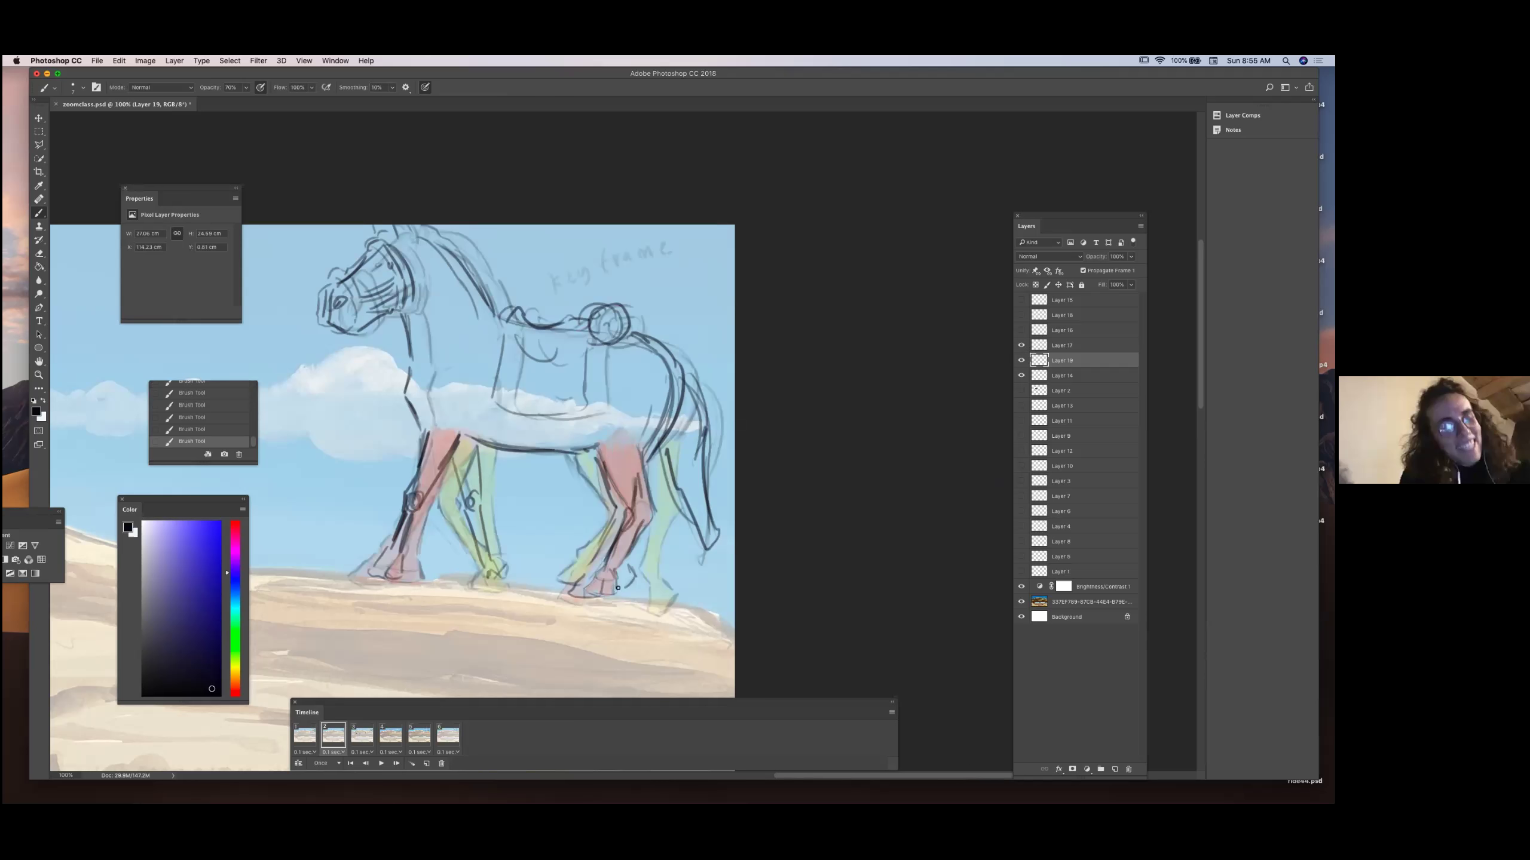
pyautogui.moveTo(505, 332); pyautogui.dragTo(573, 409)
pyautogui.moveTo(595, 335); pyautogui.dragTo(590, 404)
pyautogui.click(1021, 346)
pyautogui.click(1020, 375)
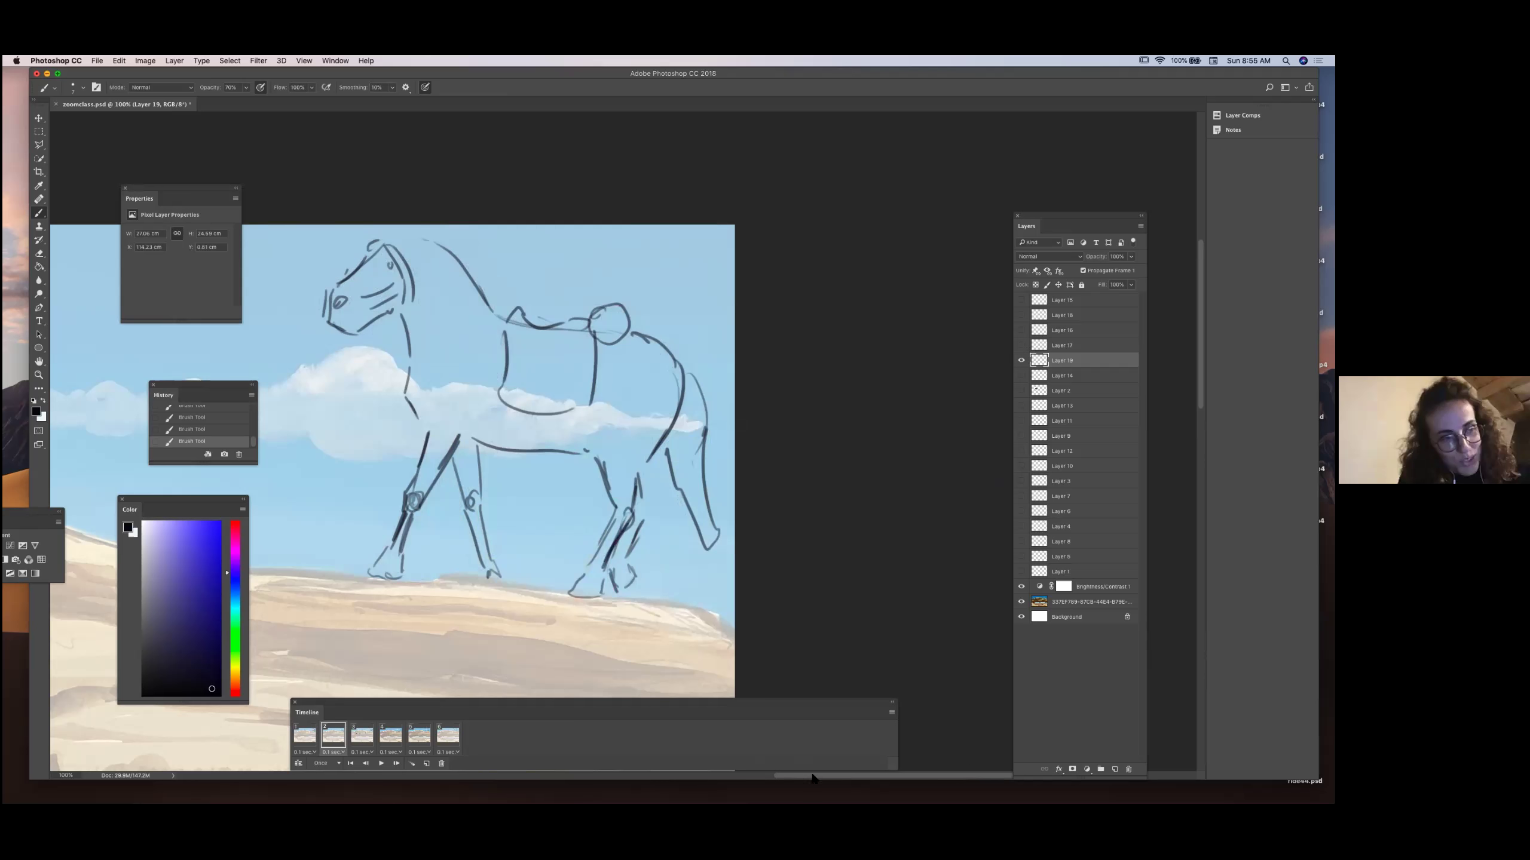
pyautogui.click(1021, 361)
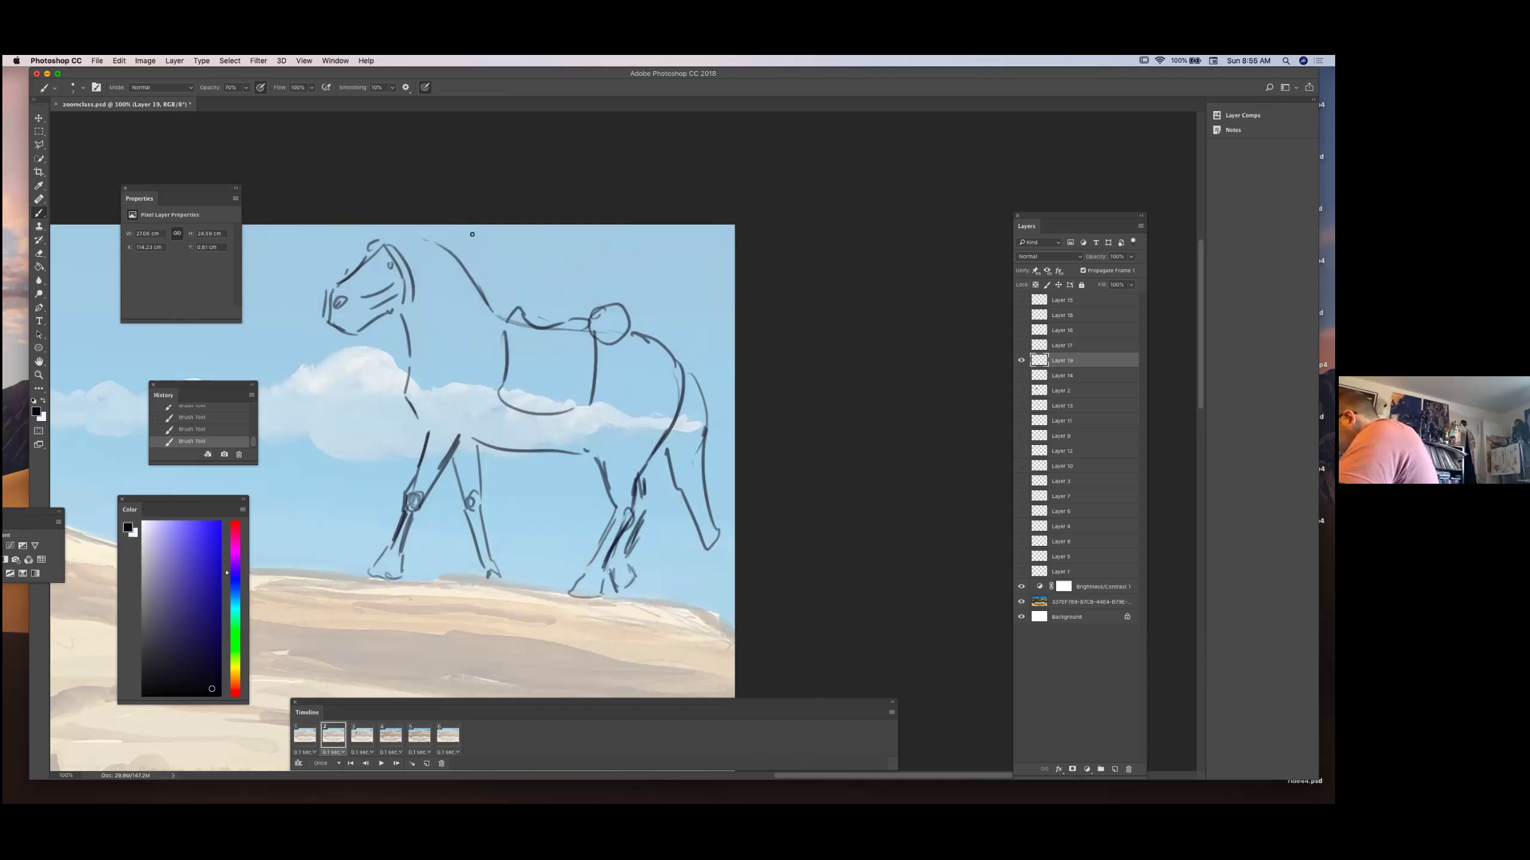
# Reposition the timeline and draw the in-between horse's ears on Layer 19.
pyautogui.moveTo(501, 748); pyautogui.dragTo(499, 737)
pyautogui.hscroll(-3, 487, 381)
pyautogui.moveTo(455, 229); pyautogui.dragTo(465, 237)
pyautogui.moveTo(474, 226); pyautogui.dragTo(482, 239)
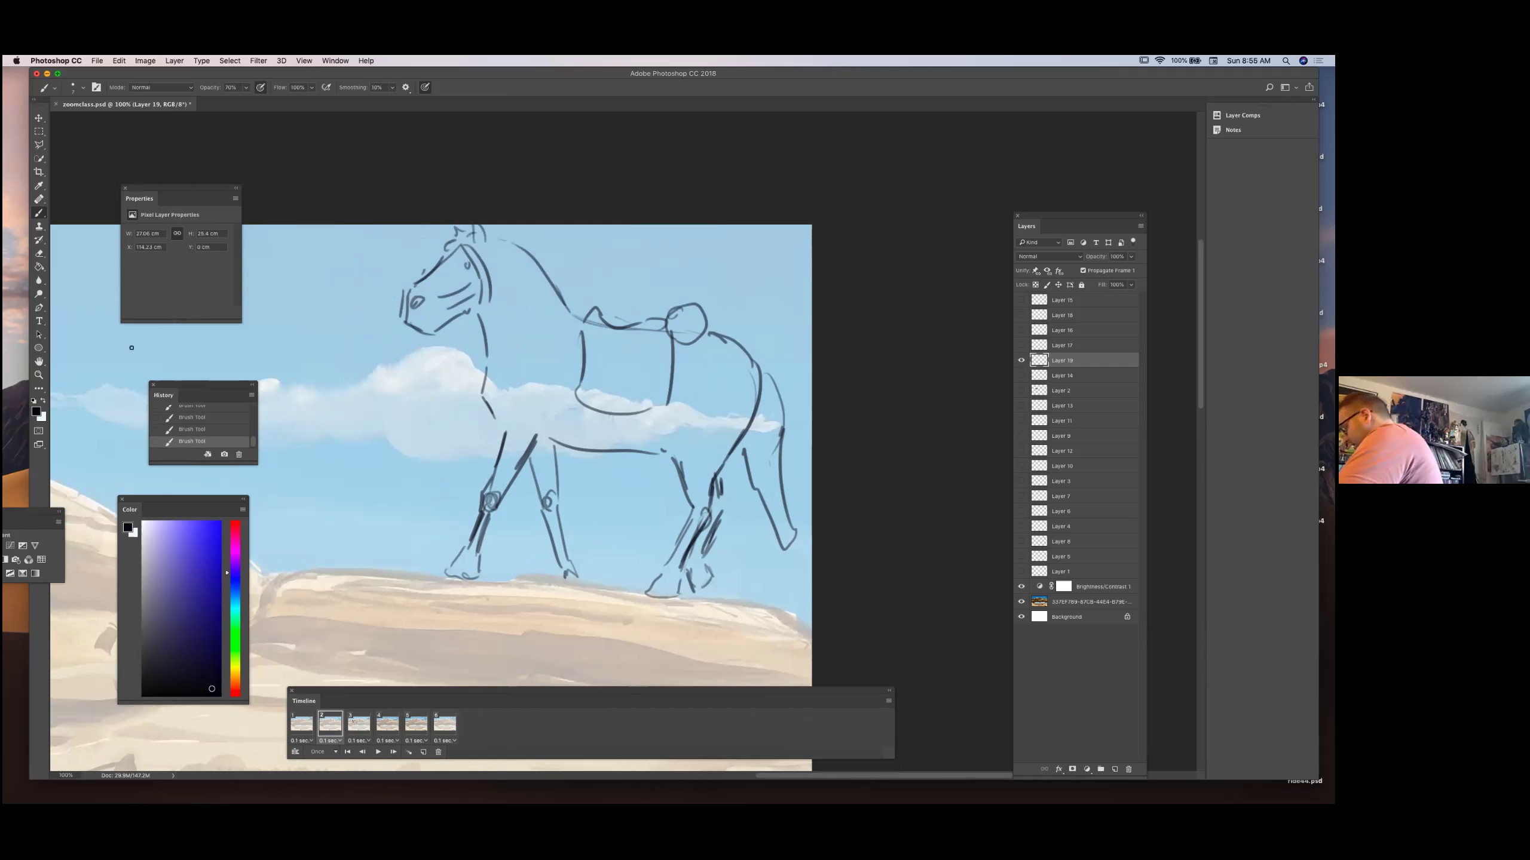
pyautogui.click(1021, 345)
pyautogui.press('space')
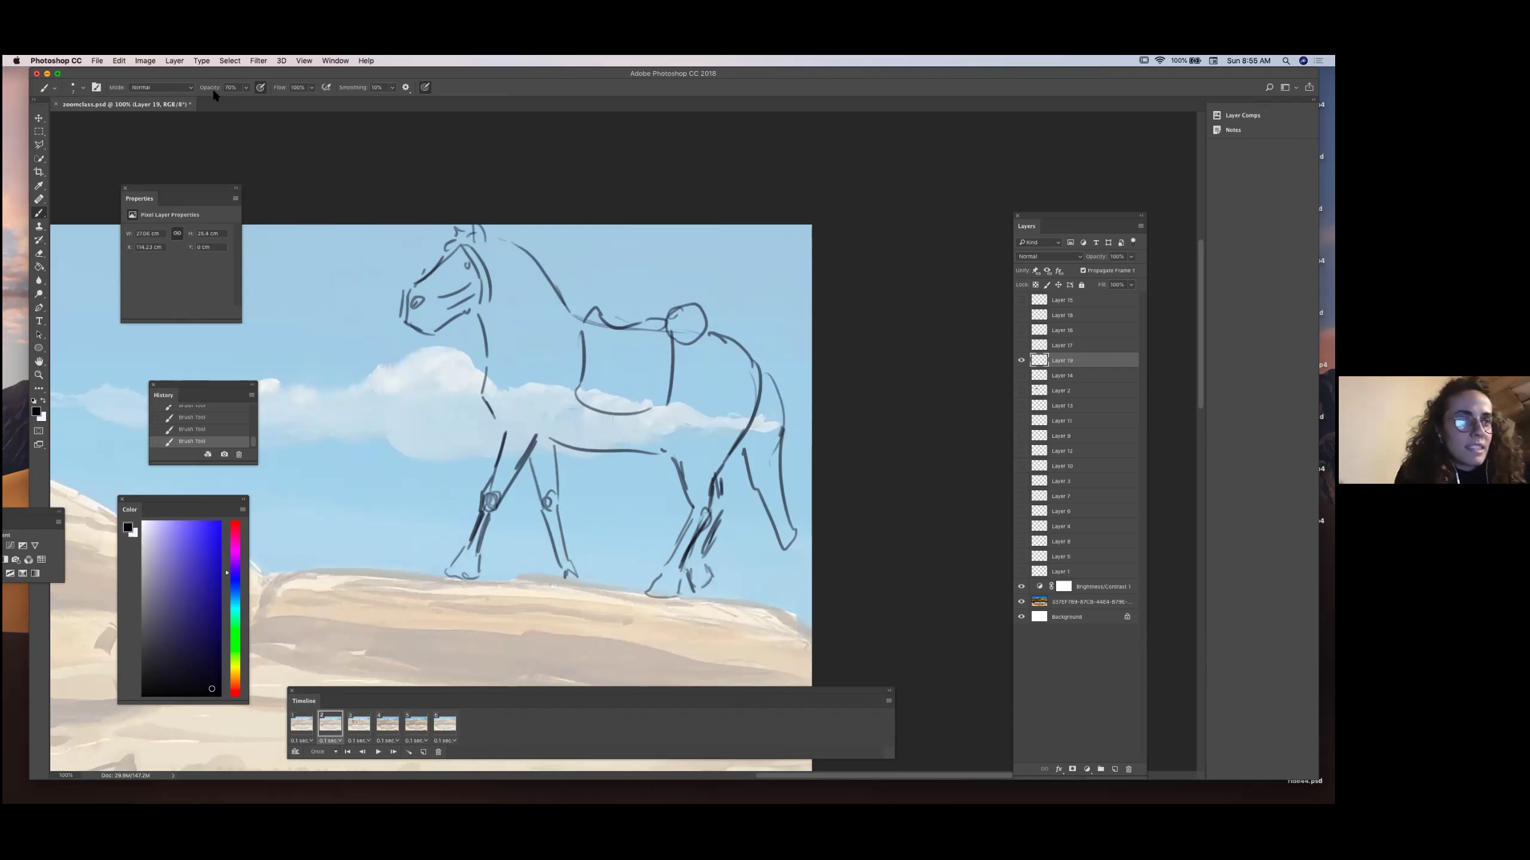
# Fade the whole horse sketch on Layer 19 with the Eraser, and return to the Brush.
pyautogui.press('e')
pyautogui.moveTo(473, 222)
pyautogui.mouseDown()
pyautogui.moveTo(556, 267)
pyautogui.moveTo(631, 352)
pyautogui.moveTo(815, 428)
pyautogui.moveTo(725, 562)
pyautogui.moveTo(832, 502)
pyautogui.moveTo(635, 324)
pyautogui.moveTo(611, 259)
pyautogui.moveTo(512, 205)
pyautogui.moveTo(766, 311)
pyautogui.moveTo(829, 405)
pyautogui.mouseUp()
pyautogui.moveTo(533, 397); pyautogui.dragTo(599, 415)
pyautogui.moveTo(639, 492)
pyautogui.mouseDown()
pyautogui.moveTo(745, 400)
pyautogui.moveTo(608, 314)
pyautogui.mouseUp()
pyautogui.click(39, 213)
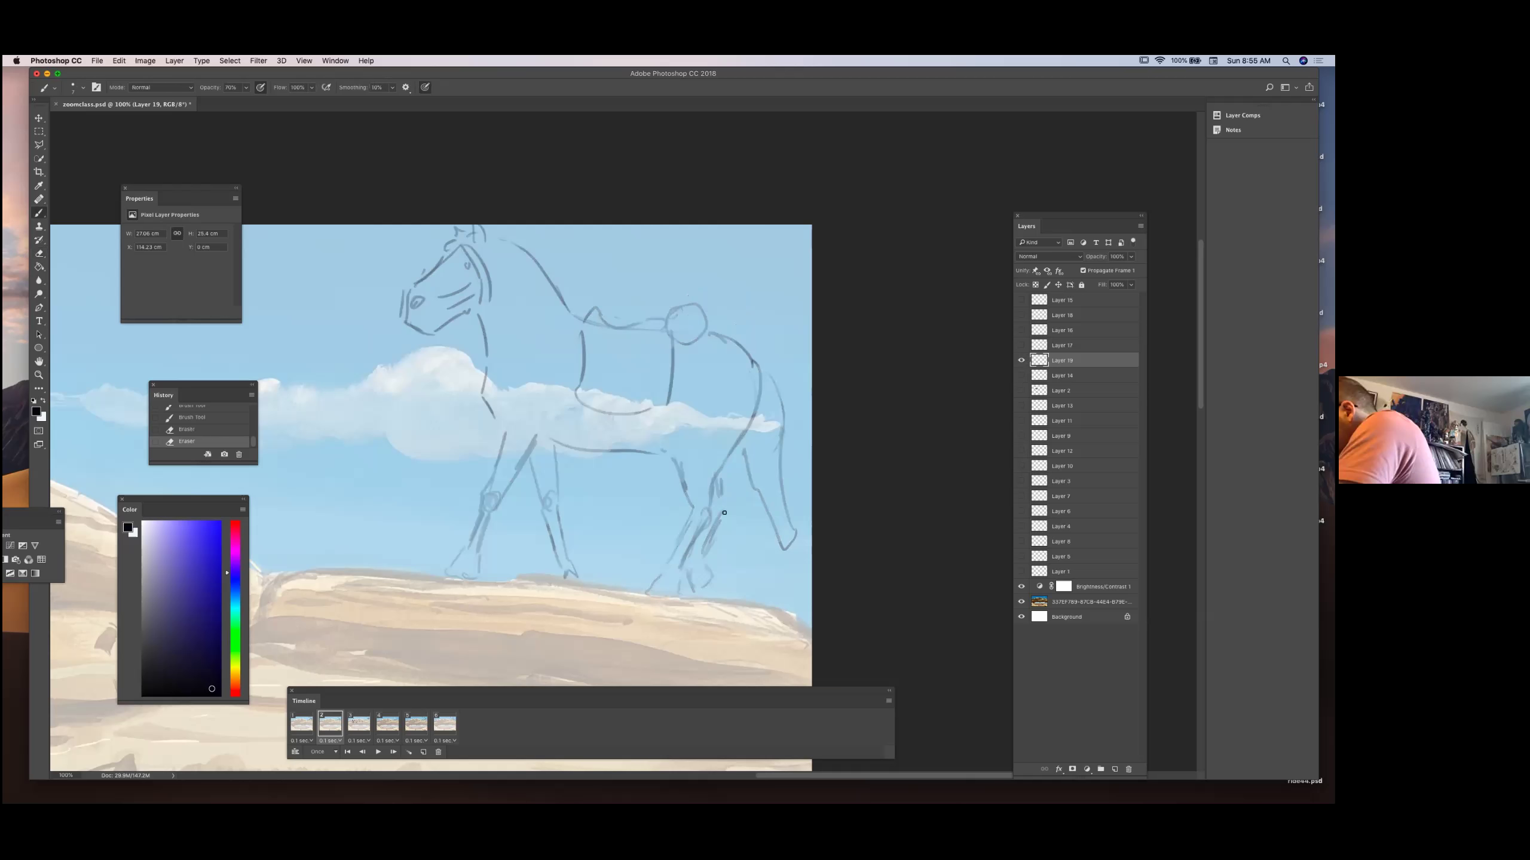
# Set the Brush opacity to 100% for inking over the faded Layer 19 sketch.
pyautogui.moveTo(1021, 376); pyautogui.dragTo(1020, 346)
pyautogui.click(1021, 346)
pyautogui.click(1021, 375)
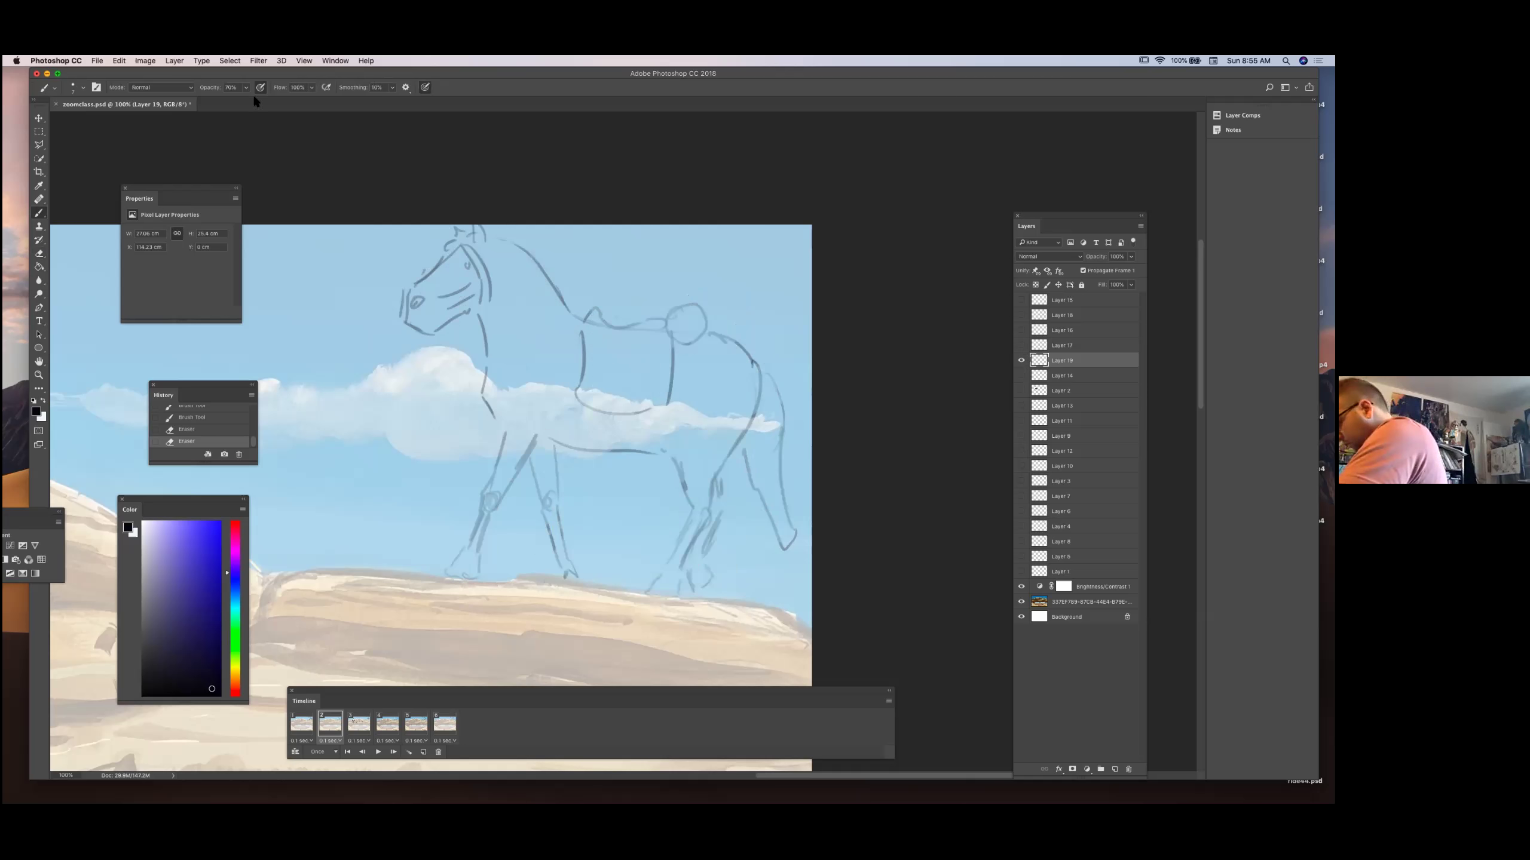
pyautogui.moveTo(245, 87); pyautogui.dragTo(278, 107)
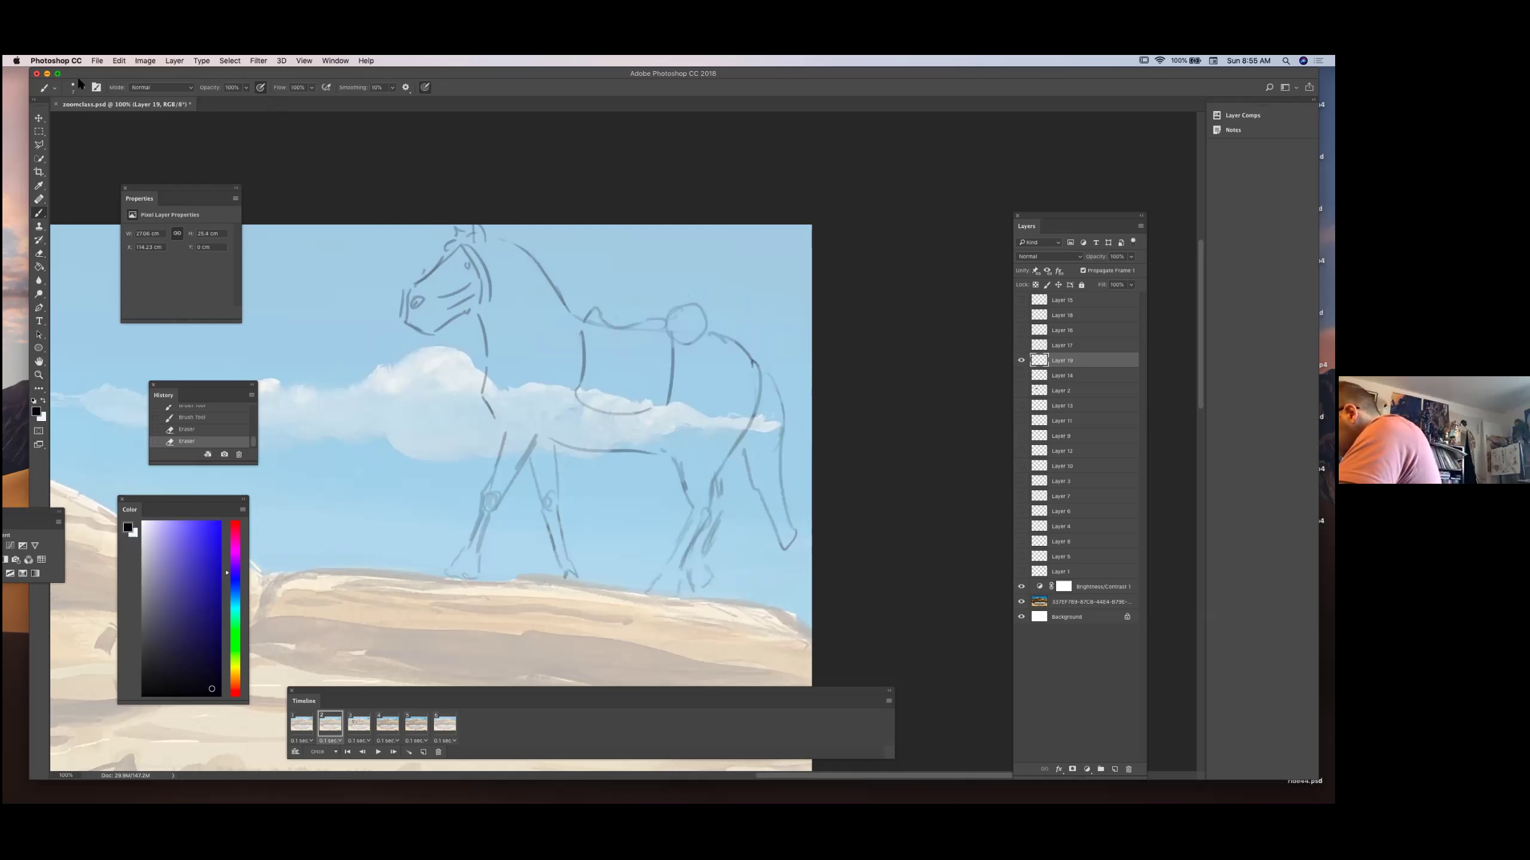
pyautogui.click(40, 374)
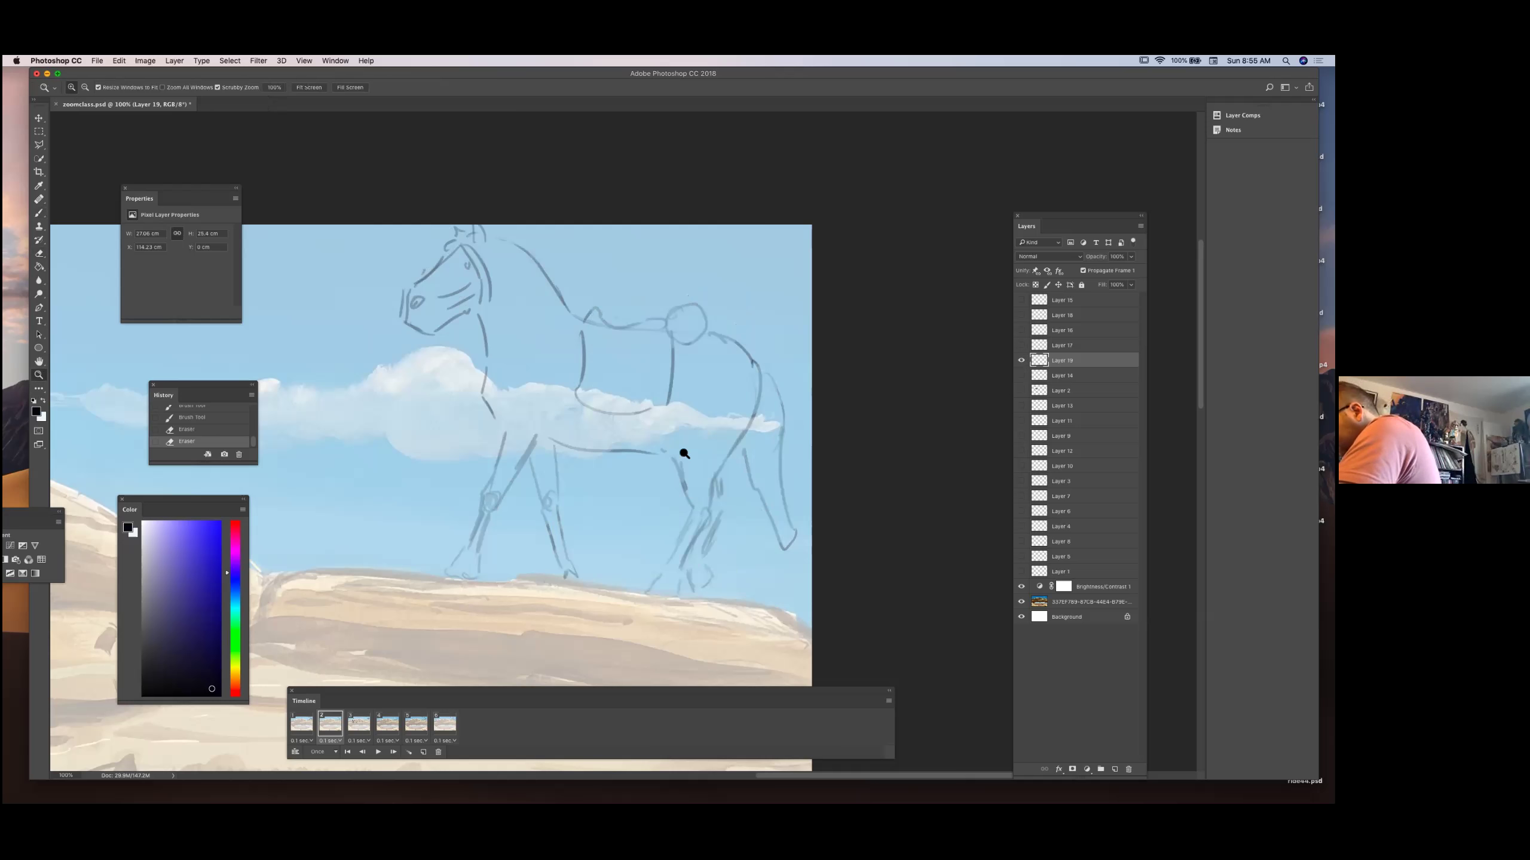
pyautogui.moveTo(676, 448); pyautogui.dragTo(680, 448)
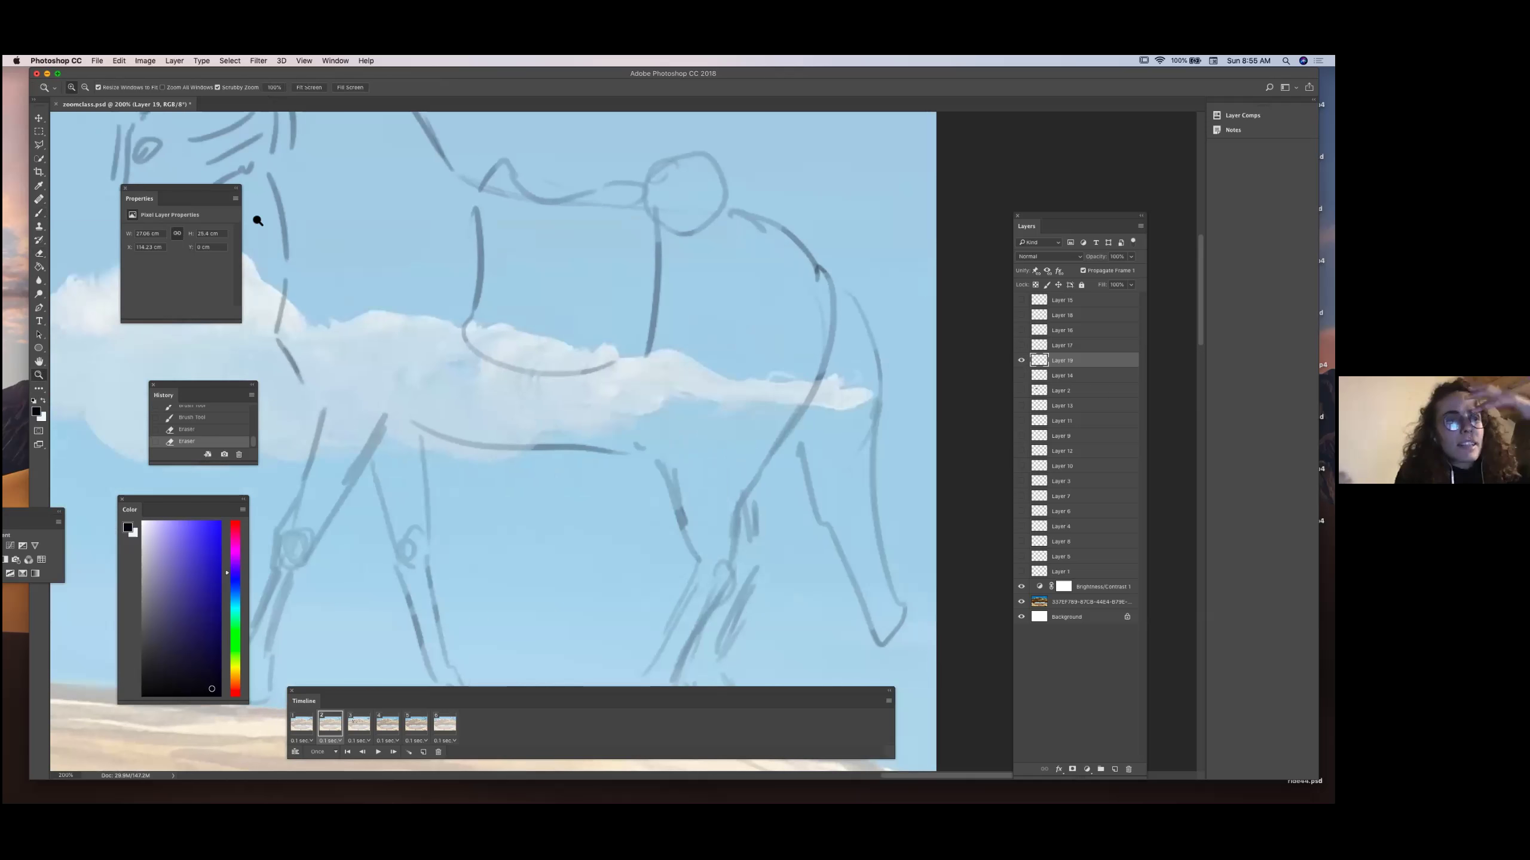
pyautogui.click(85, 87)
pyautogui.keyDown('alt'); pyautogui.click(641, 523); pyautogui.keyUp('alt')
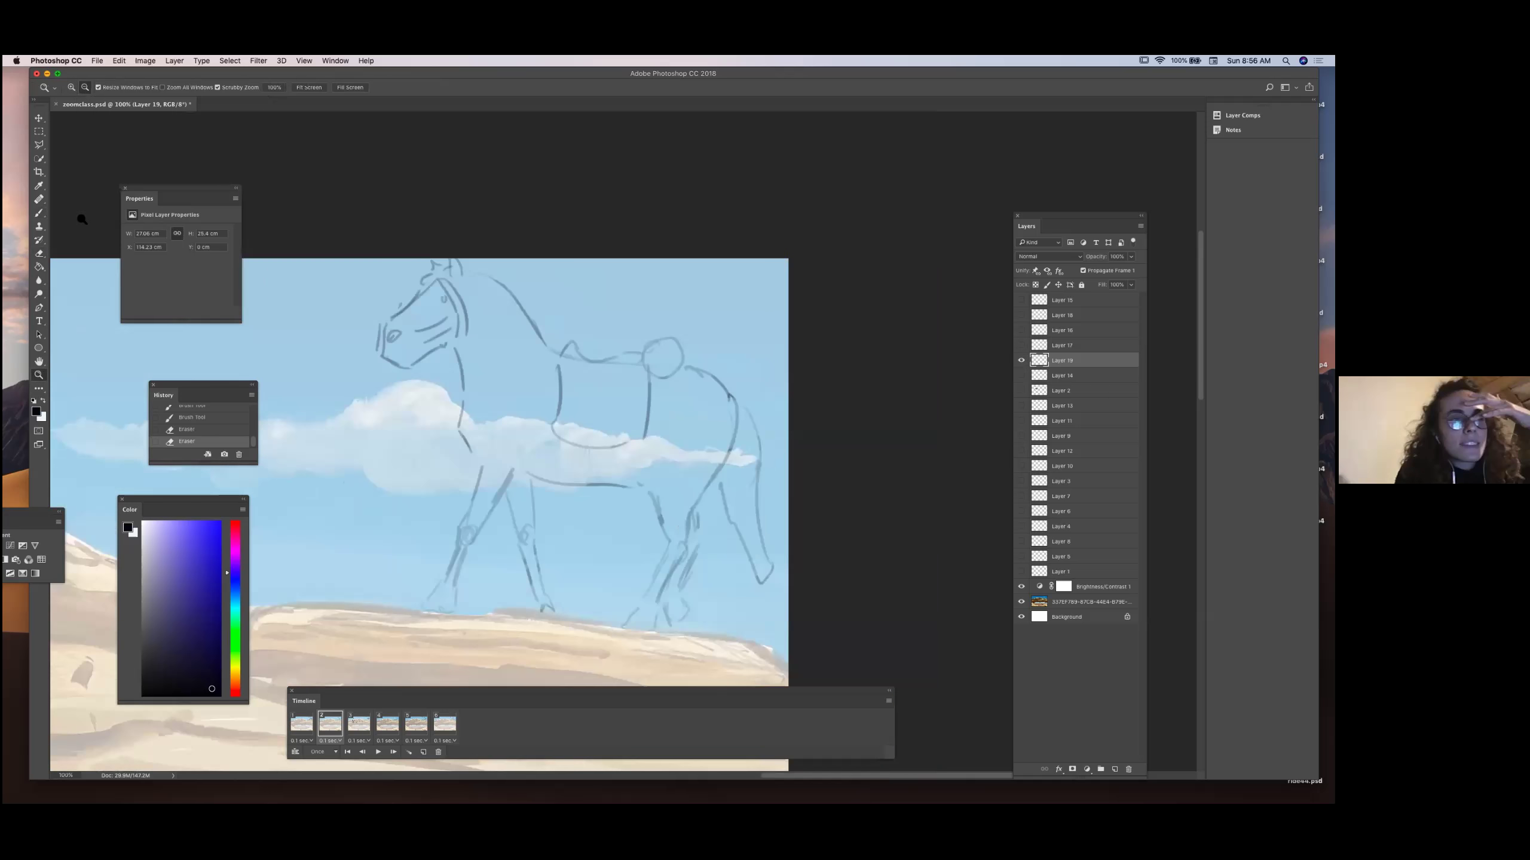
pyautogui.press('b')
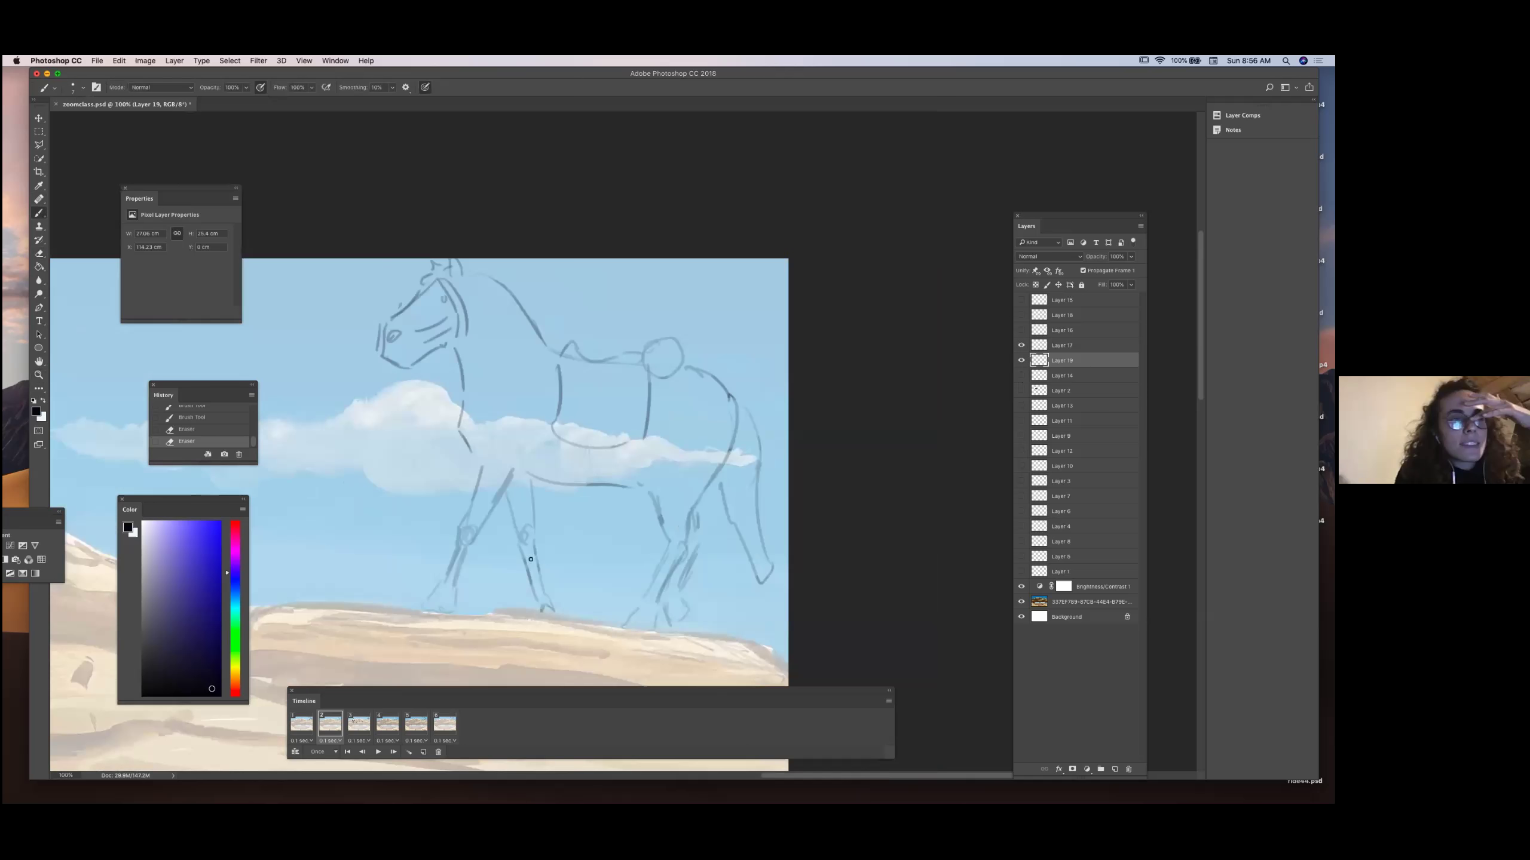
# Ink the leading front leg, chest and throat line over the faded sketch on Layer 19, checking against Layers 17 and 14.
pyautogui.click(1021, 375)
pyautogui.click(1020, 390)
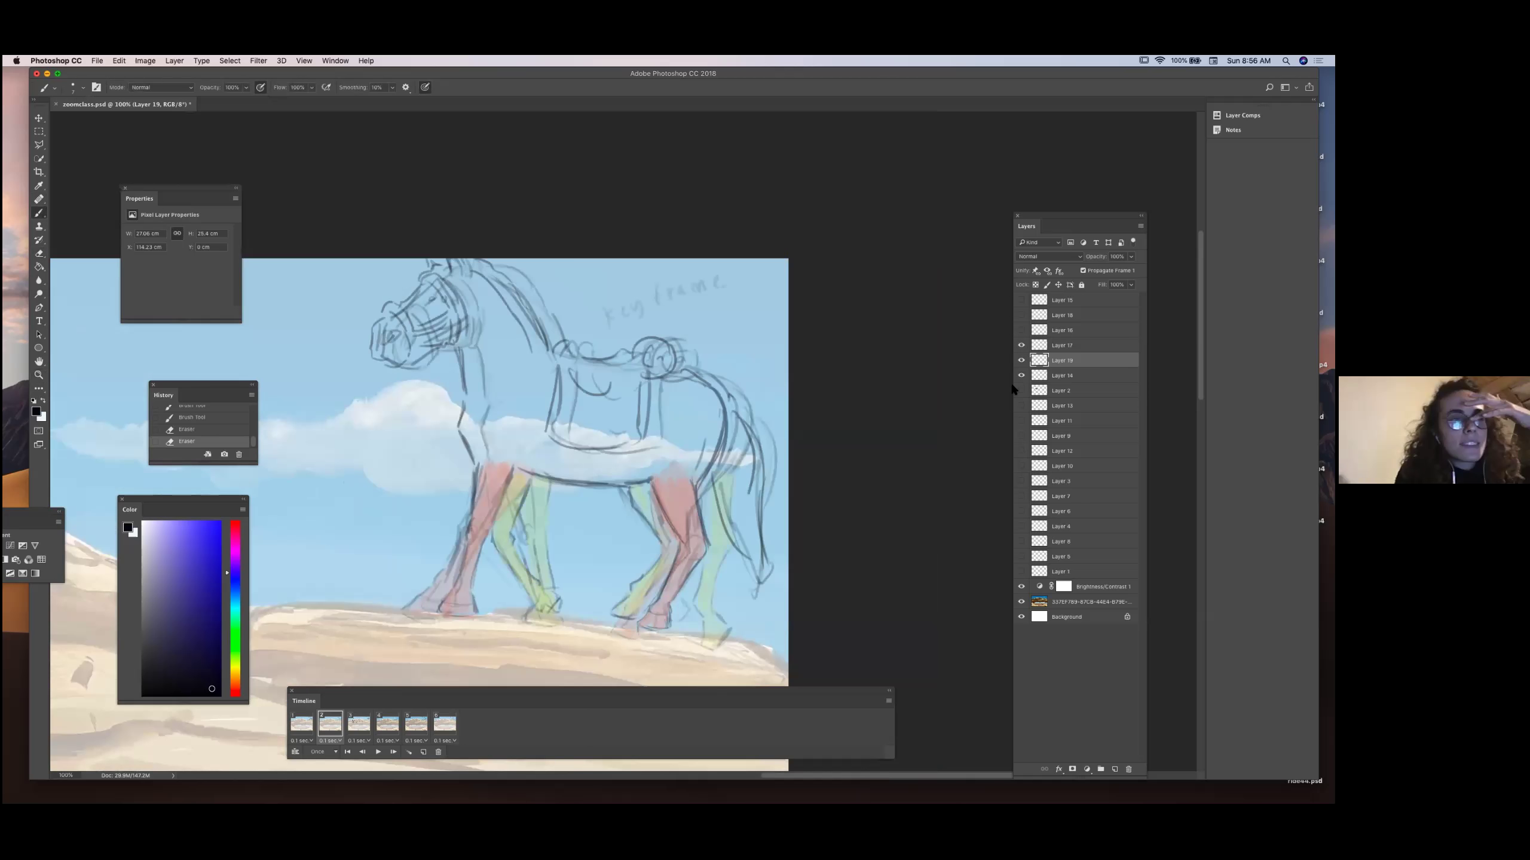
pyautogui.click(1021, 356)
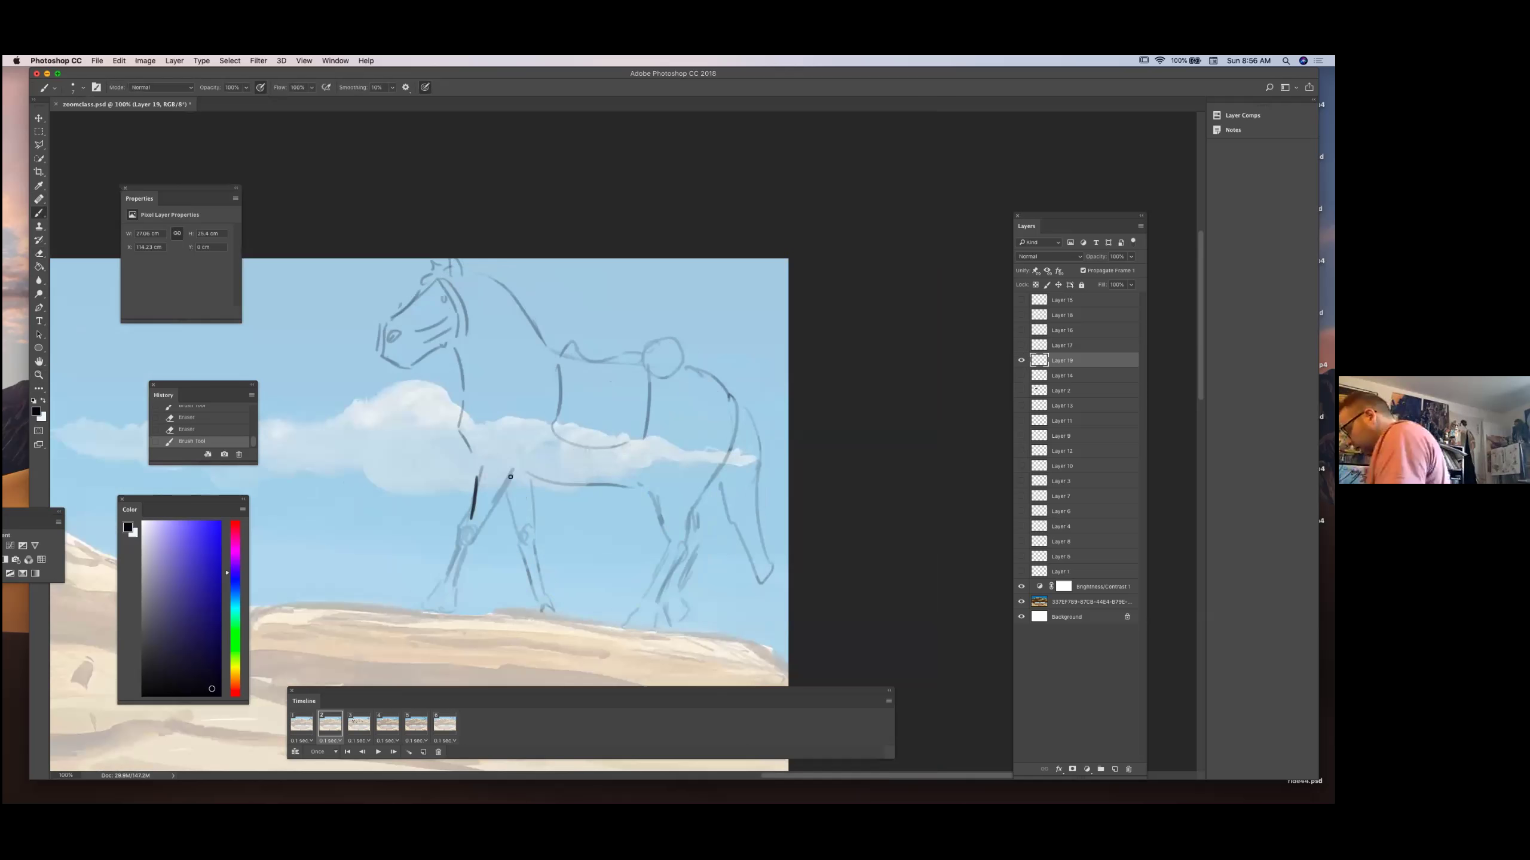
pyautogui.moveTo(458, 552); pyautogui.dragTo(443, 588)
pyautogui.moveTo(468, 548); pyautogui.dragTo(458, 576)
pyautogui.moveTo(513, 473); pyautogui.dragTo(485, 512)
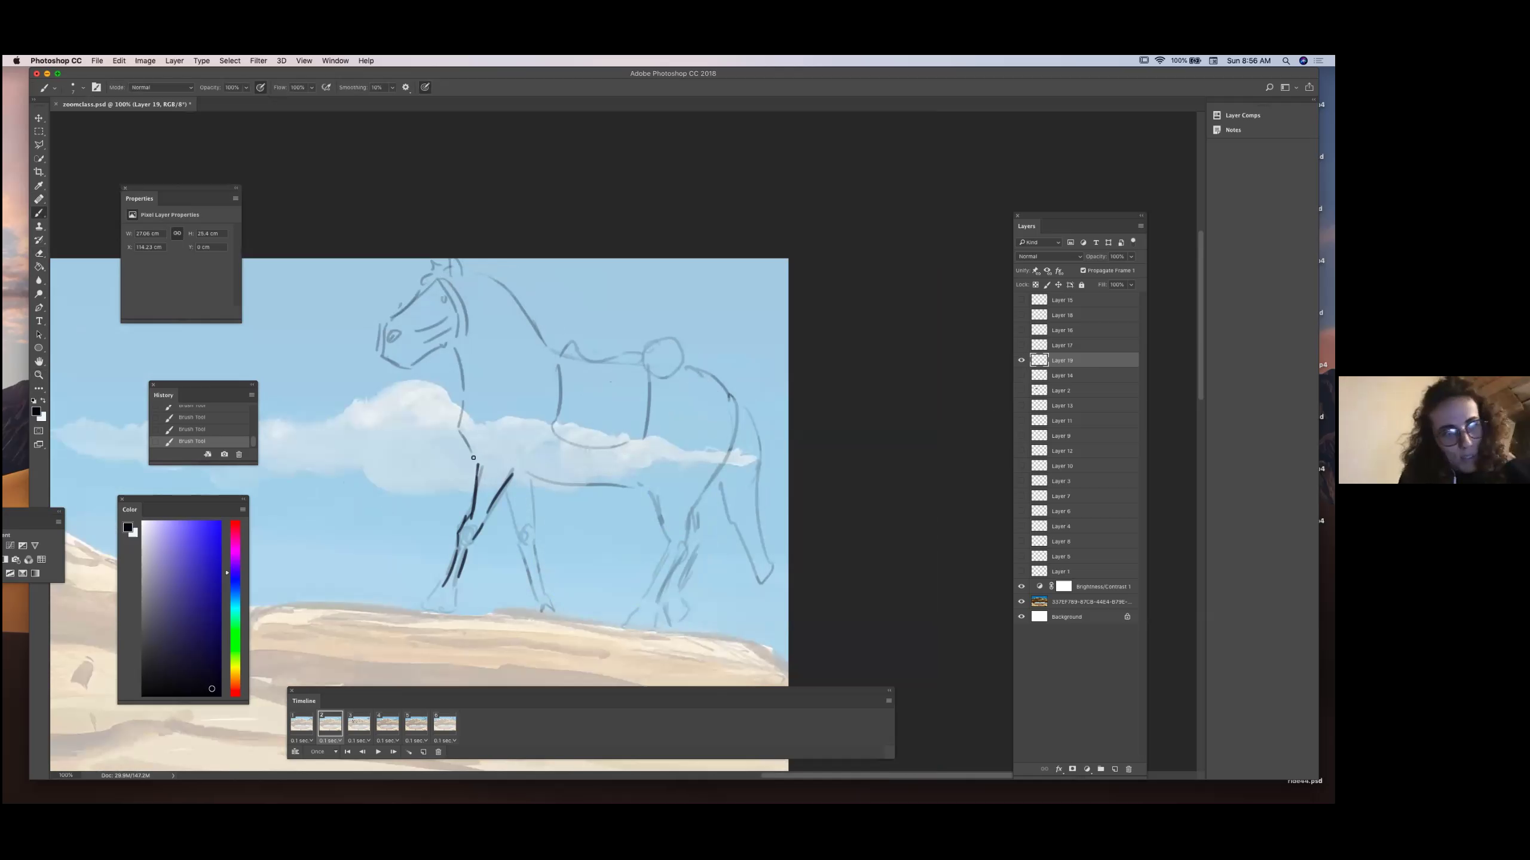
pyautogui.moveTo(461, 396); pyautogui.dragTo(478, 467)
pyautogui.moveTo(455, 350); pyautogui.dragTo(462, 386)
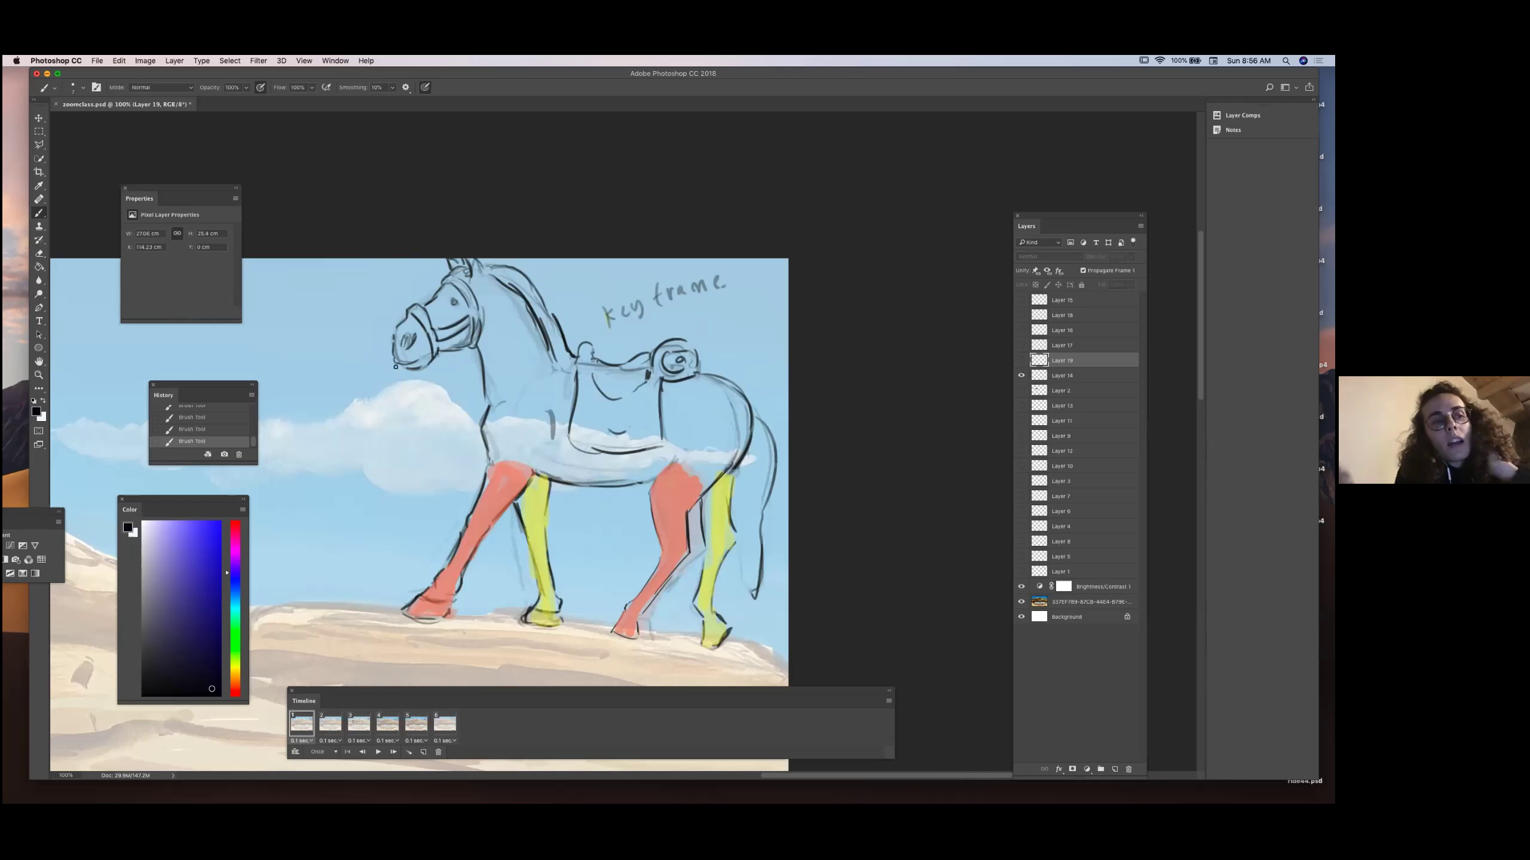
# Ink the belly, rump and near hind leg on Layer 19 in frame 2, with Layers 17 and 14 shown as guides.
pyautogui.press('Right')
pyautogui.moveTo(1021, 345); pyautogui.dragTo(1021, 375)
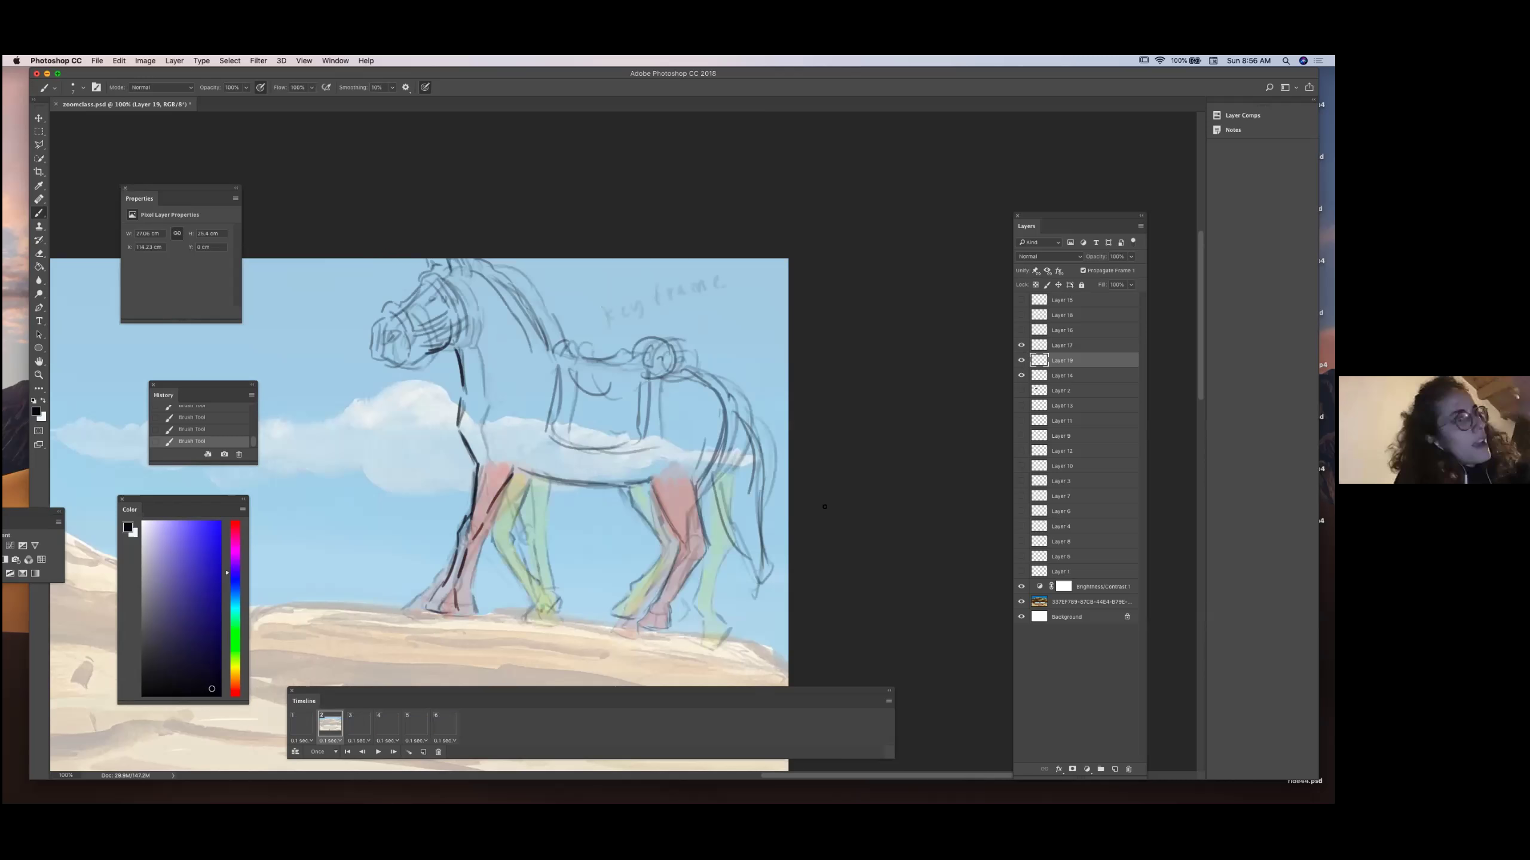
pyautogui.moveTo(531, 475); pyautogui.dragTo(653, 484)
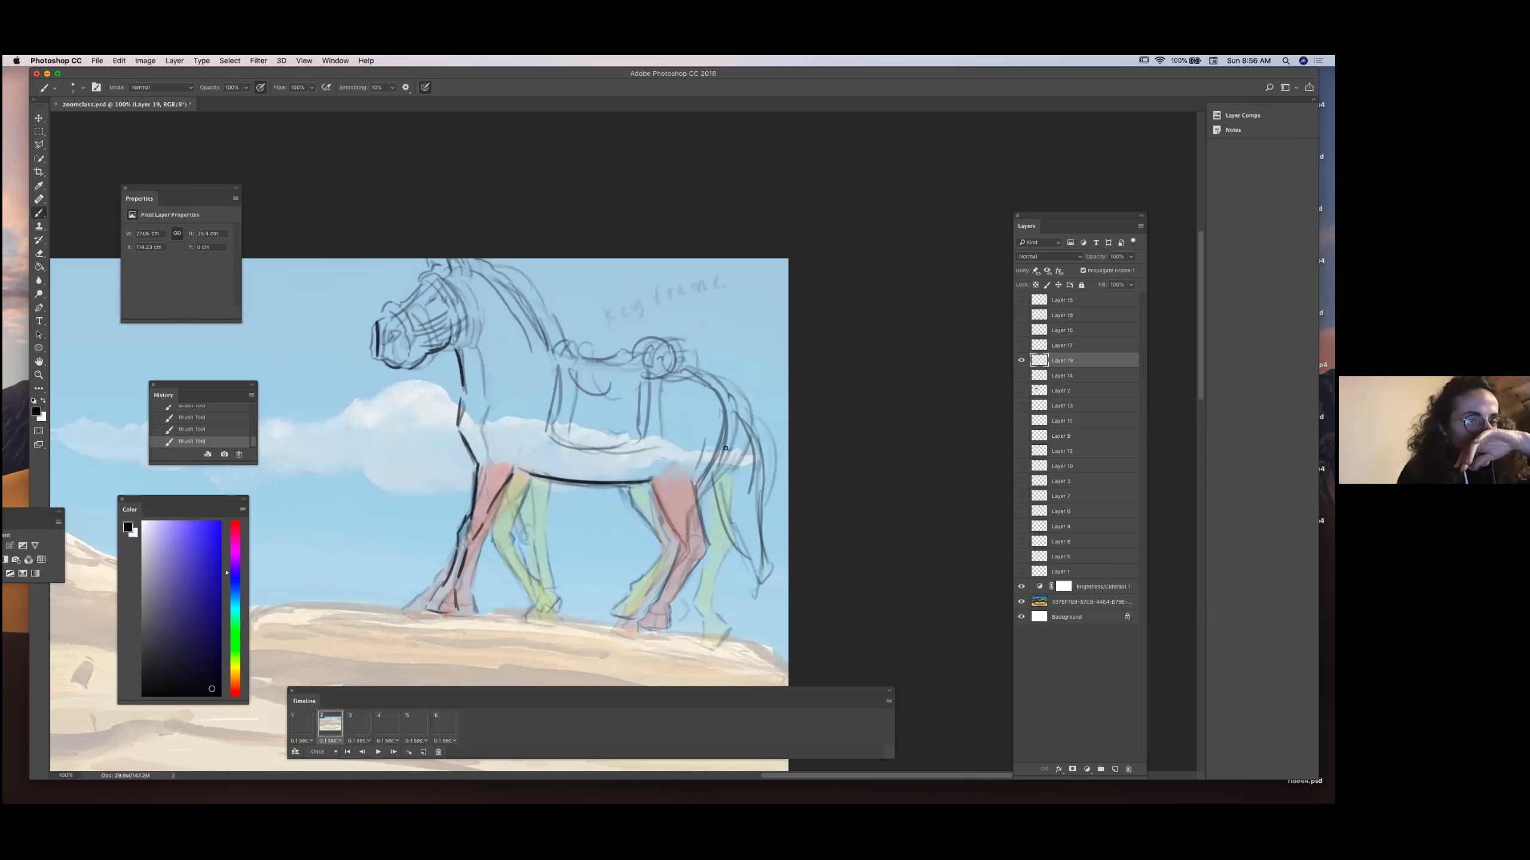
pyautogui.moveTo(730, 403); pyautogui.dragTo(685, 541)
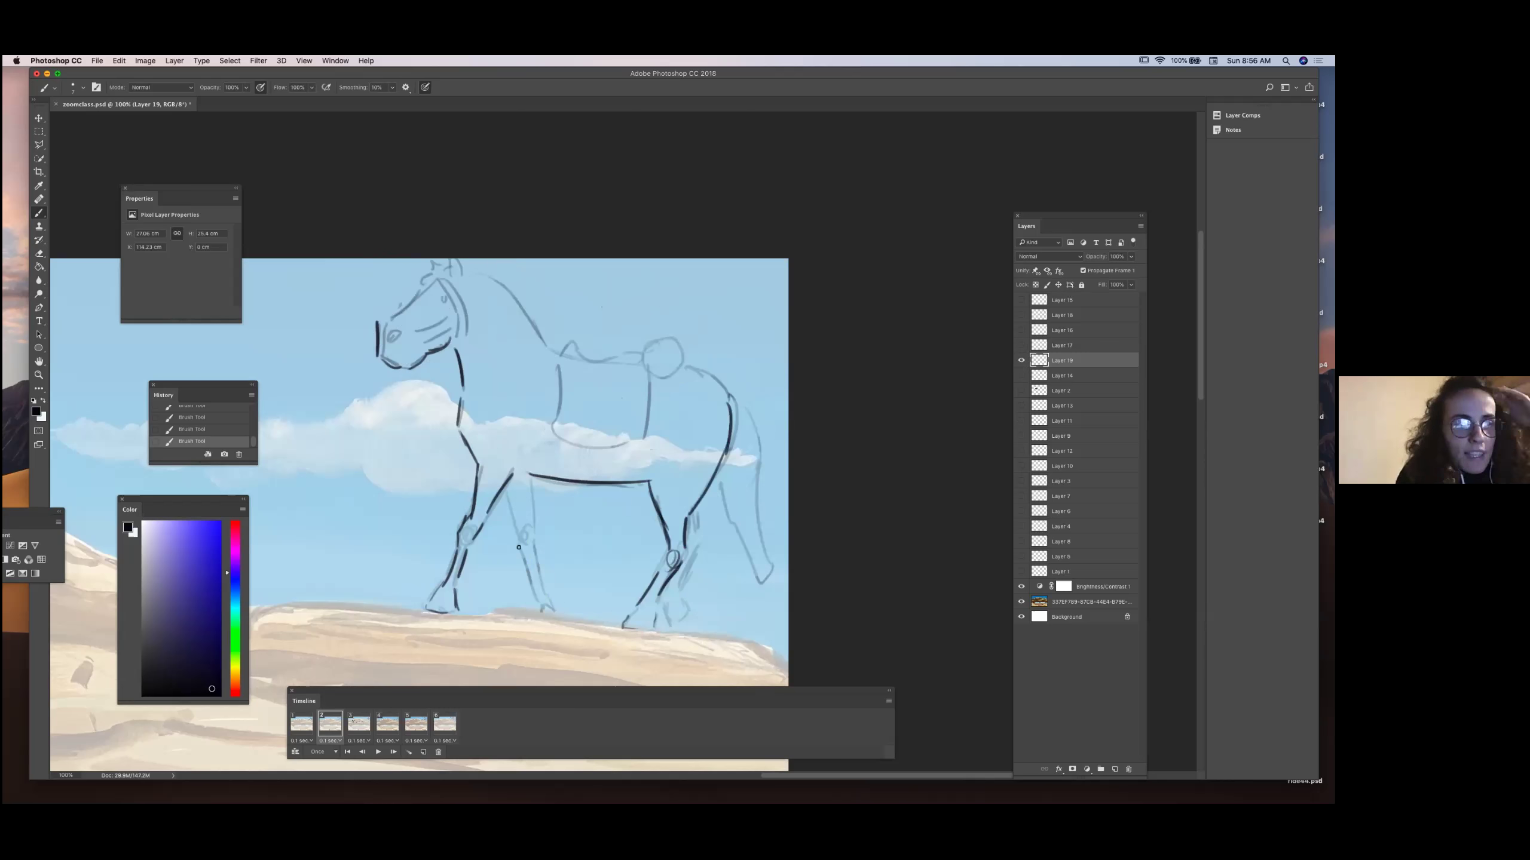
# Ink the far front leg, far hind leg and tail on Layer 19, comparing frame 2 with its neighboring frame.
pyautogui.moveTo(502, 489)
pyautogui.mouseDown()
pyautogui.moveTo(516, 540)
pyautogui.moveTo(536, 543)
pyautogui.mouseUp()
pyautogui.click(329, 726)
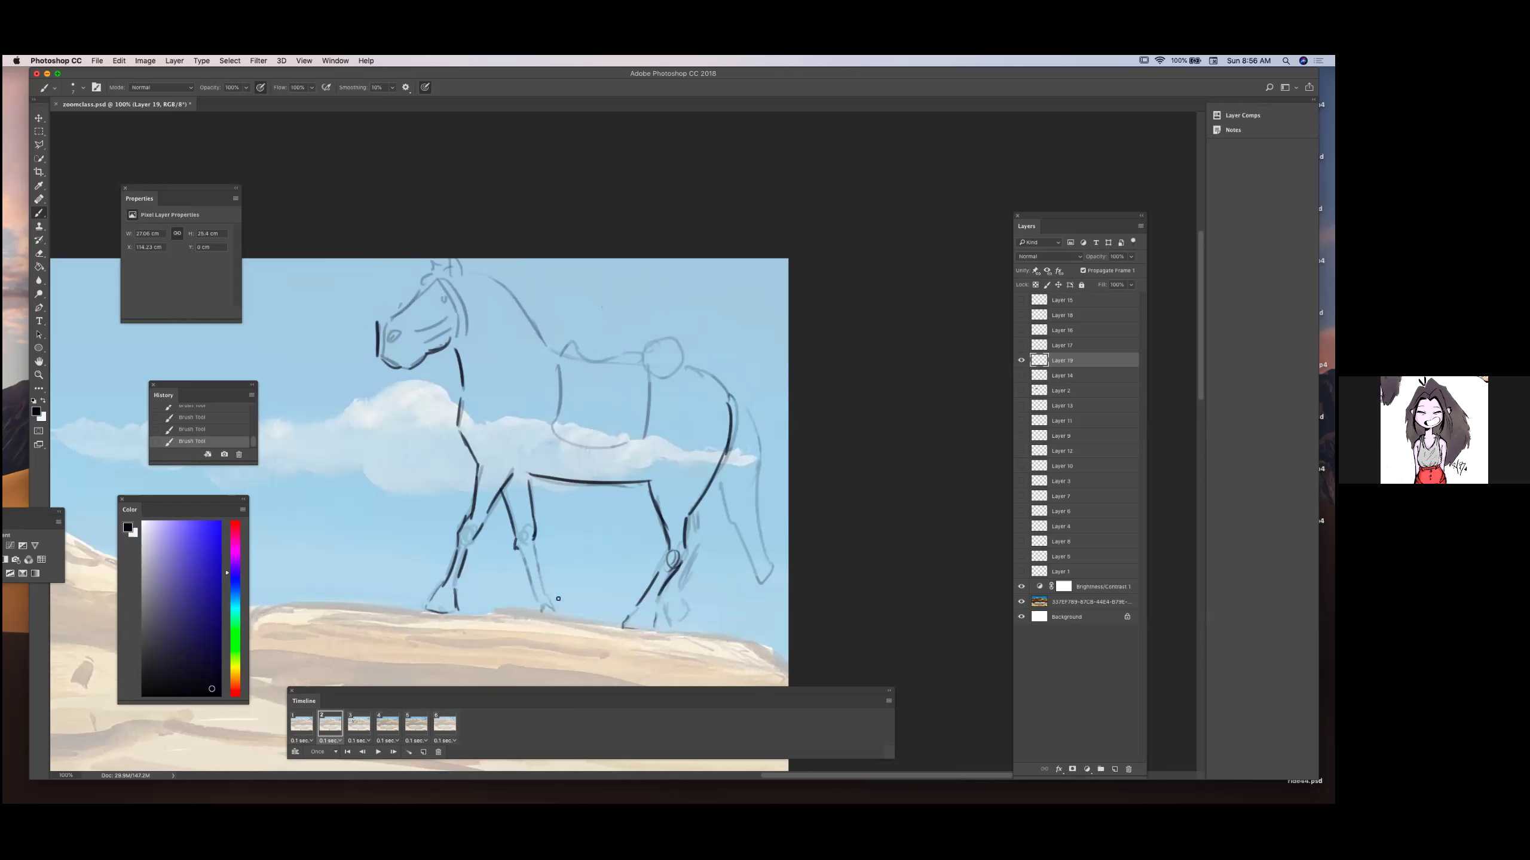
pyautogui.press('Right')
pyautogui.press(',')
pyautogui.moveTo(665, 604)
pyautogui.mouseDown()
pyautogui.moveTo(689, 615)
pyautogui.moveTo(695, 514)
pyautogui.moveTo(732, 545)
pyautogui.mouseUp()
pyautogui.moveTo(740, 554); pyautogui.dragTo(761, 582)
pyautogui.moveTo(763, 531)
pyautogui.mouseDown()
pyautogui.moveTo(745, 404)
pyautogui.moveTo(729, 393)
pyautogui.mouseUp()
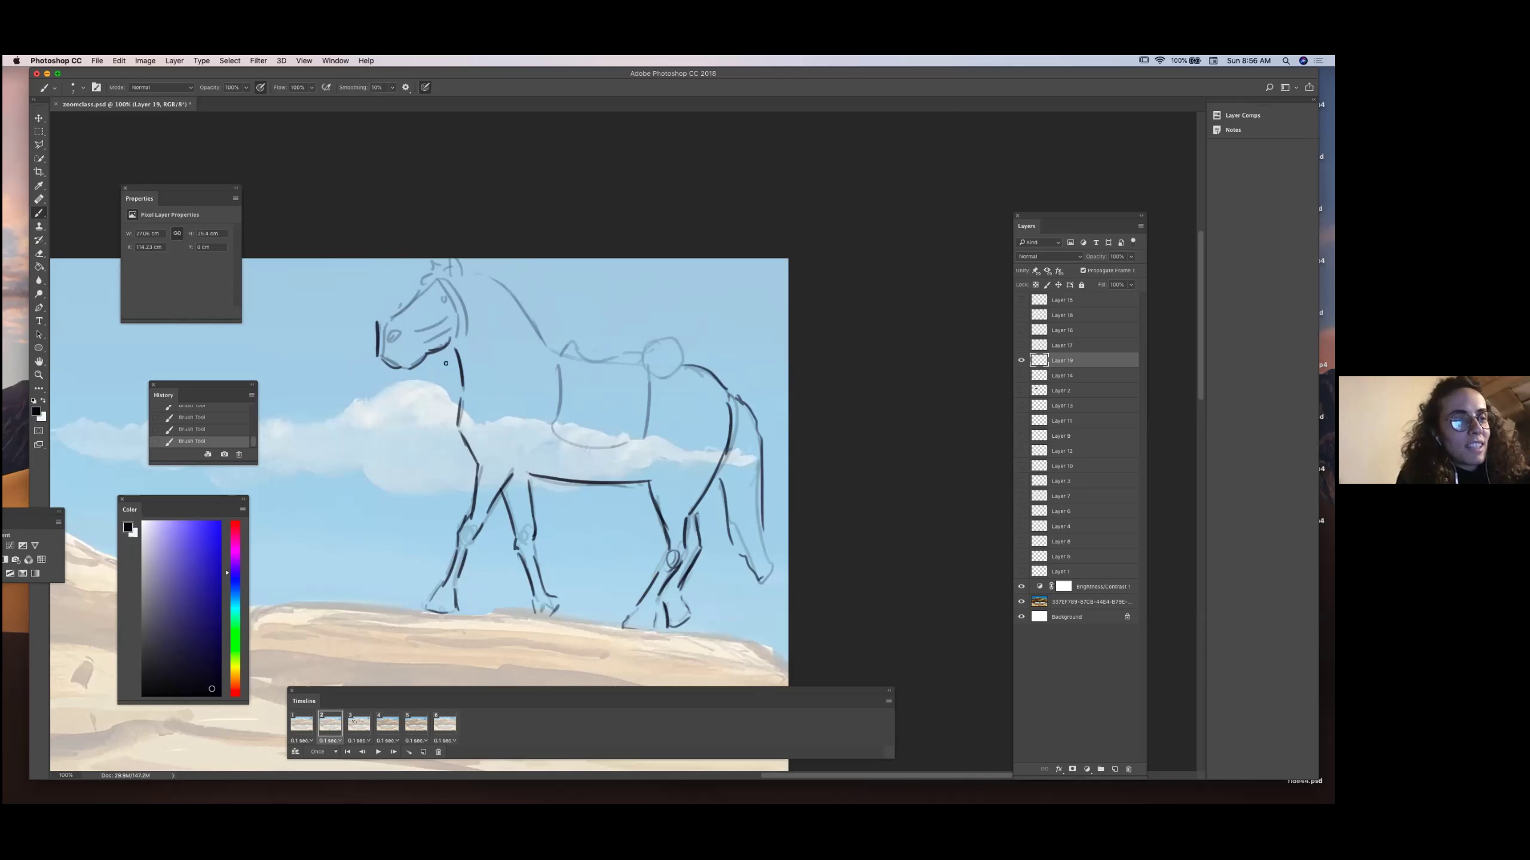
# Ink the muzzle and nostril on Layer 19, comparing frame 2 with frame 1.
pyautogui.press('Left')
pyautogui.press('Right')
pyautogui.moveTo(404, 324); pyautogui.dragTo(394, 315)
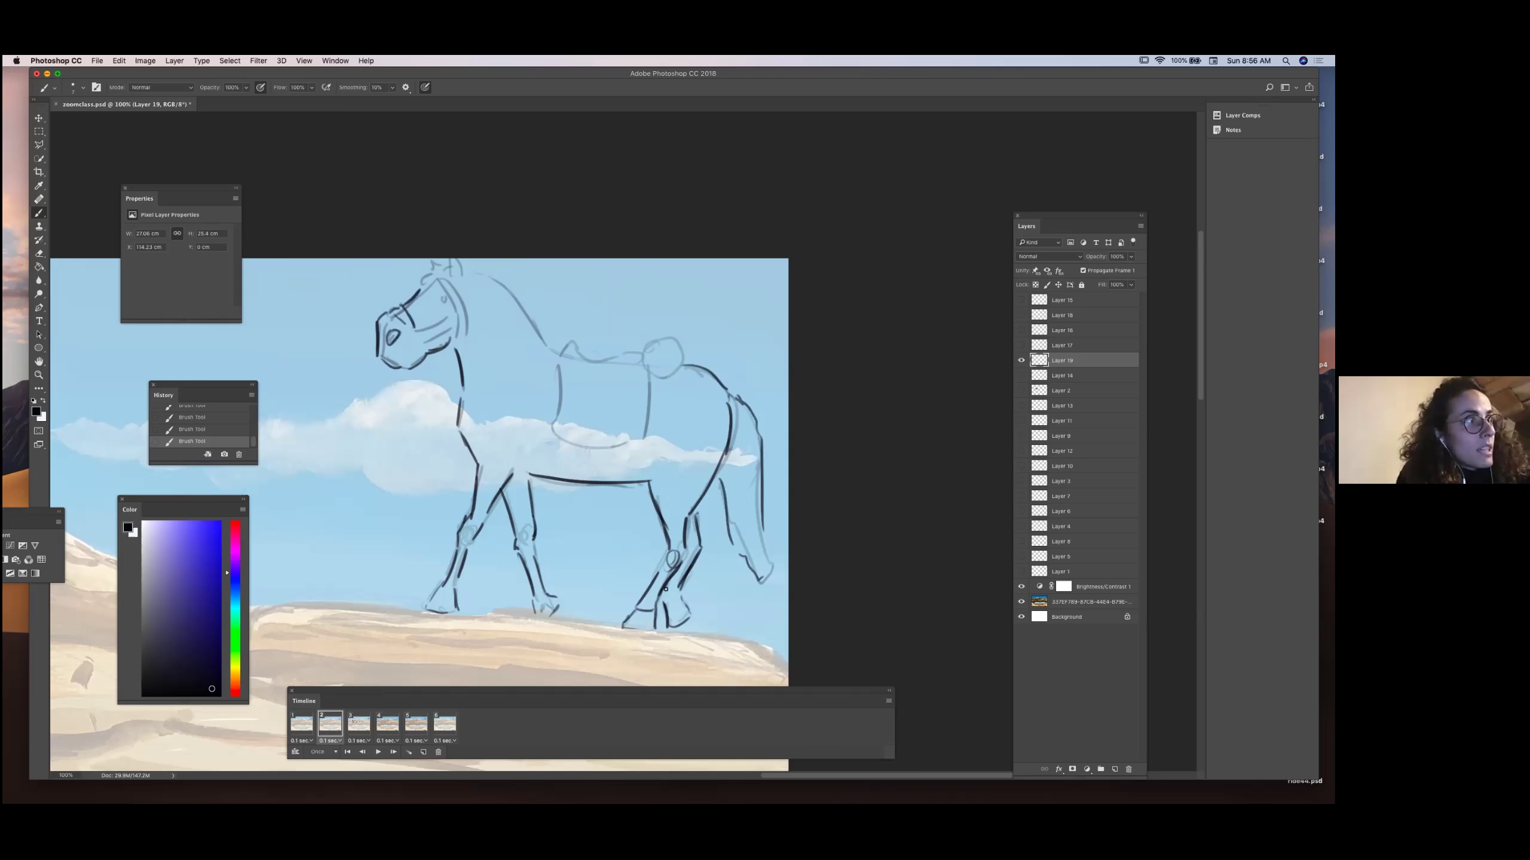
# Paint the leading front leg orange-red on Layer 19 with a larger brush tip, checking frame 1 for the leg colors.
pyautogui.click(235, 691)
pyautogui.click(194, 528)
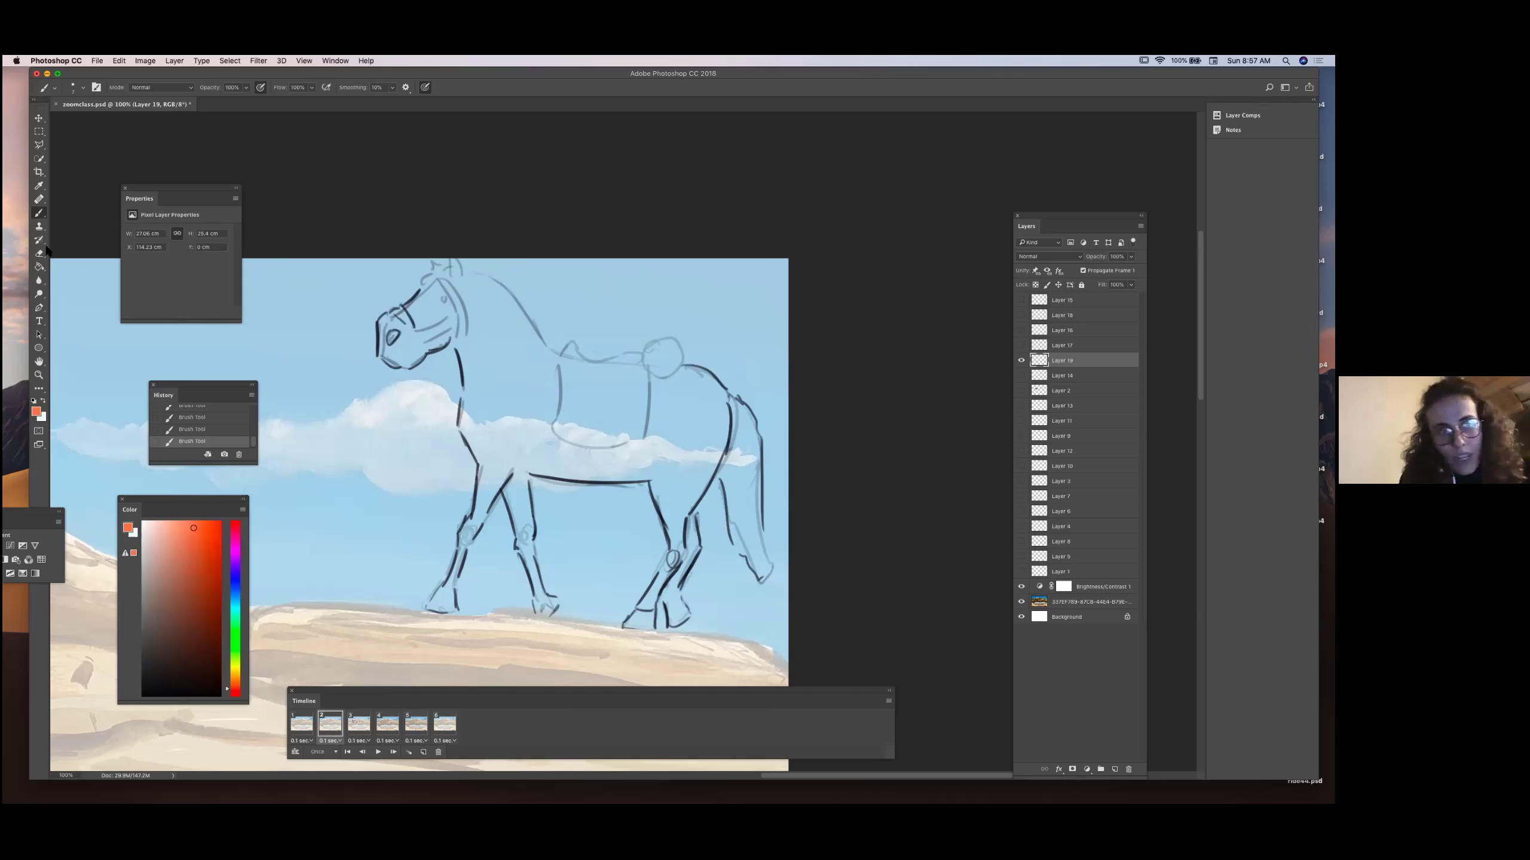
pyautogui.click(83, 88)
pyautogui.click(96, 88)
pyautogui.click(70, 260)
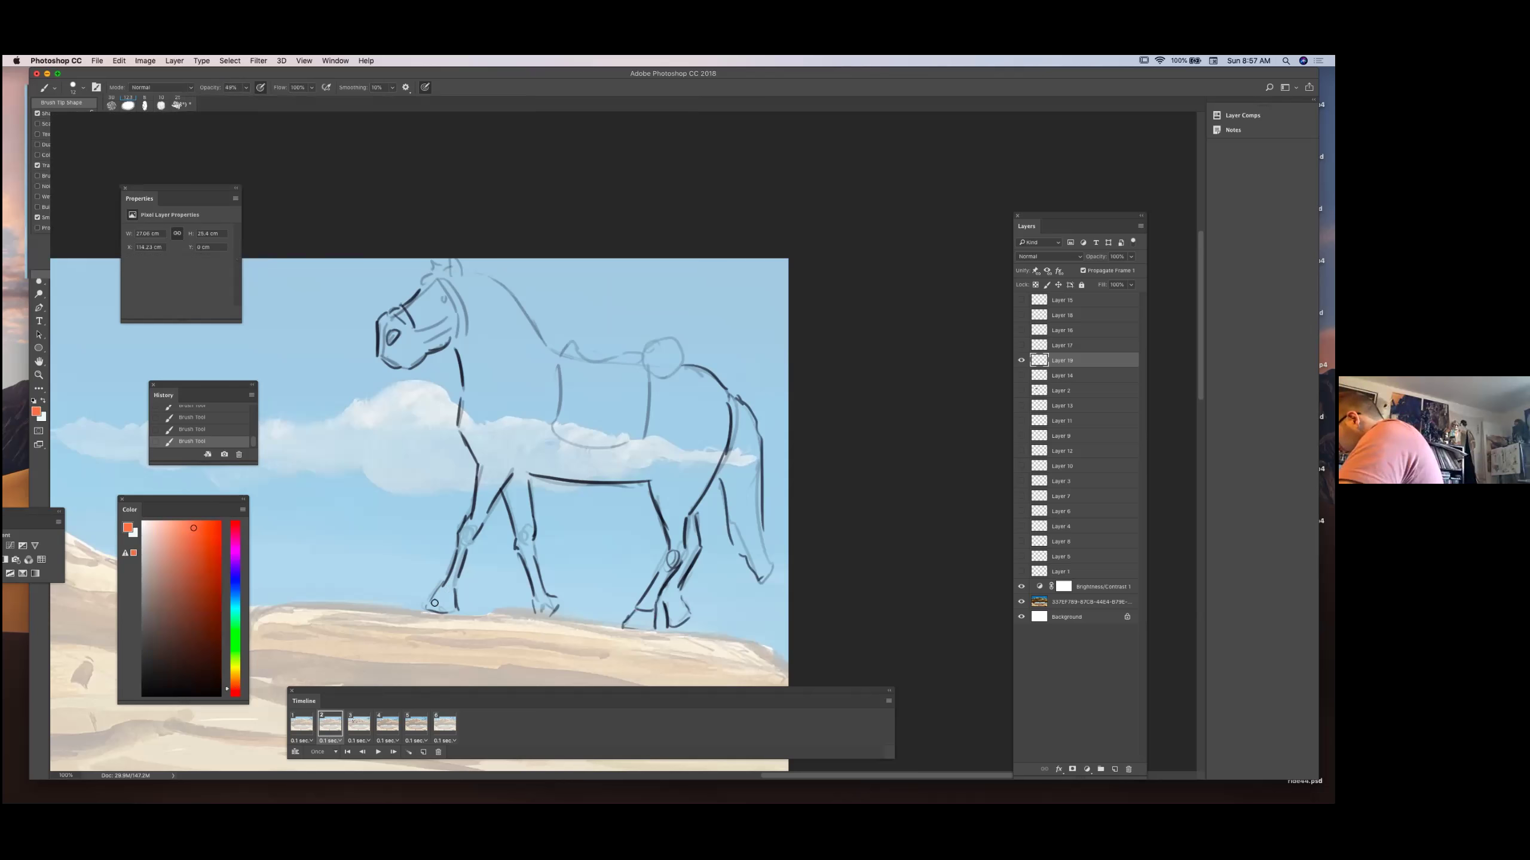
pyautogui.press('Left')
pyautogui.press('Right')
pyautogui.moveTo(464, 529)
pyautogui.mouseDown()
pyautogui.moveTo(445, 603)
pyautogui.moveTo(500, 476)
pyautogui.moveTo(485, 481)
pyautogui.mouseUp()
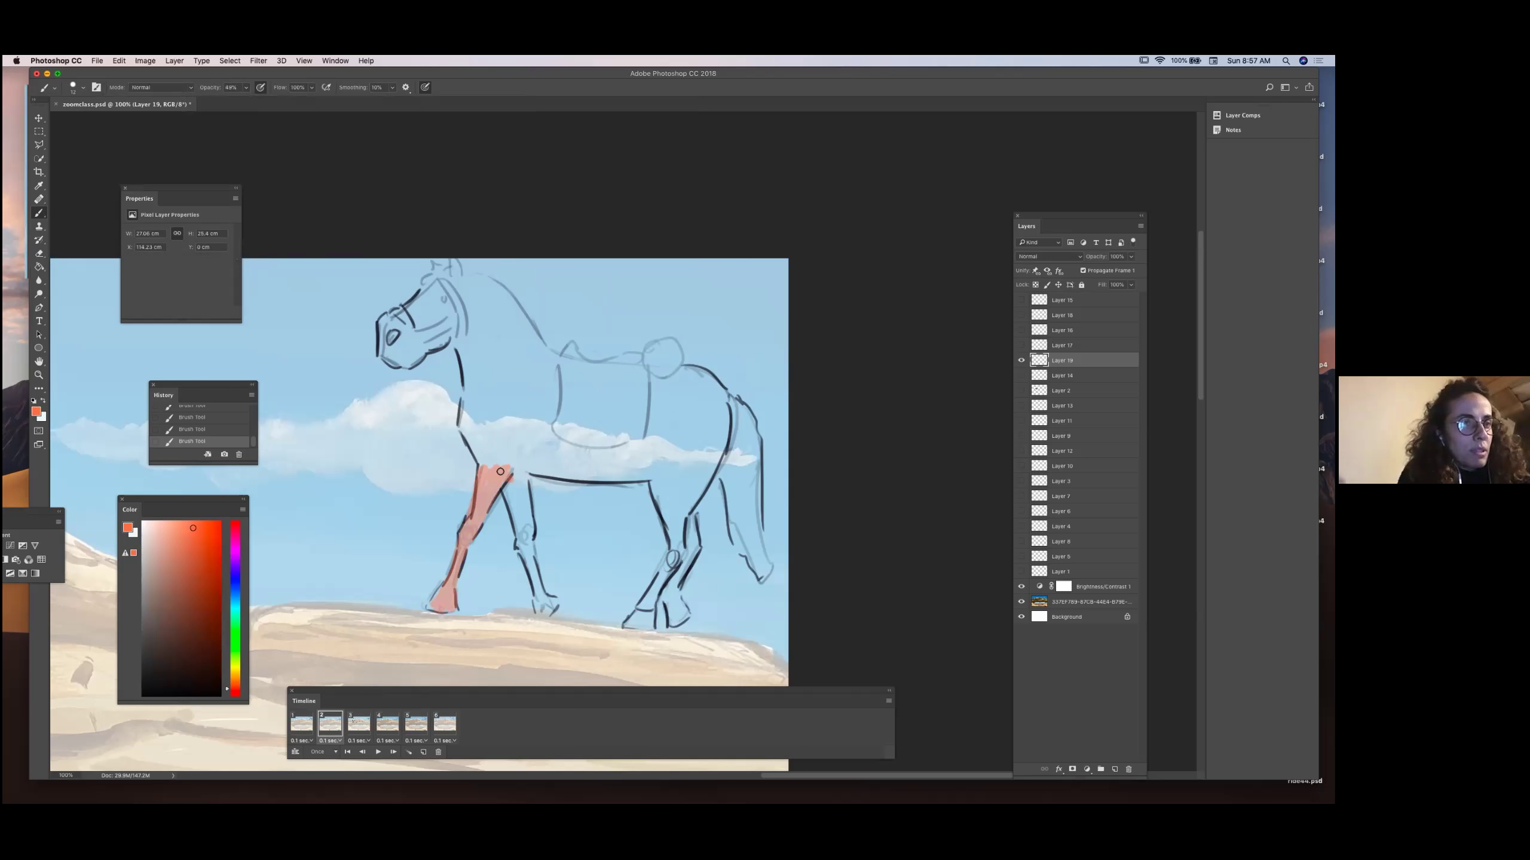
# Check the leg colors in frame 1, and paint the near hind leg orange-red on Layer 19 in frame 2.
pyautogui.click(304, 726)
pyautogui.press('space')
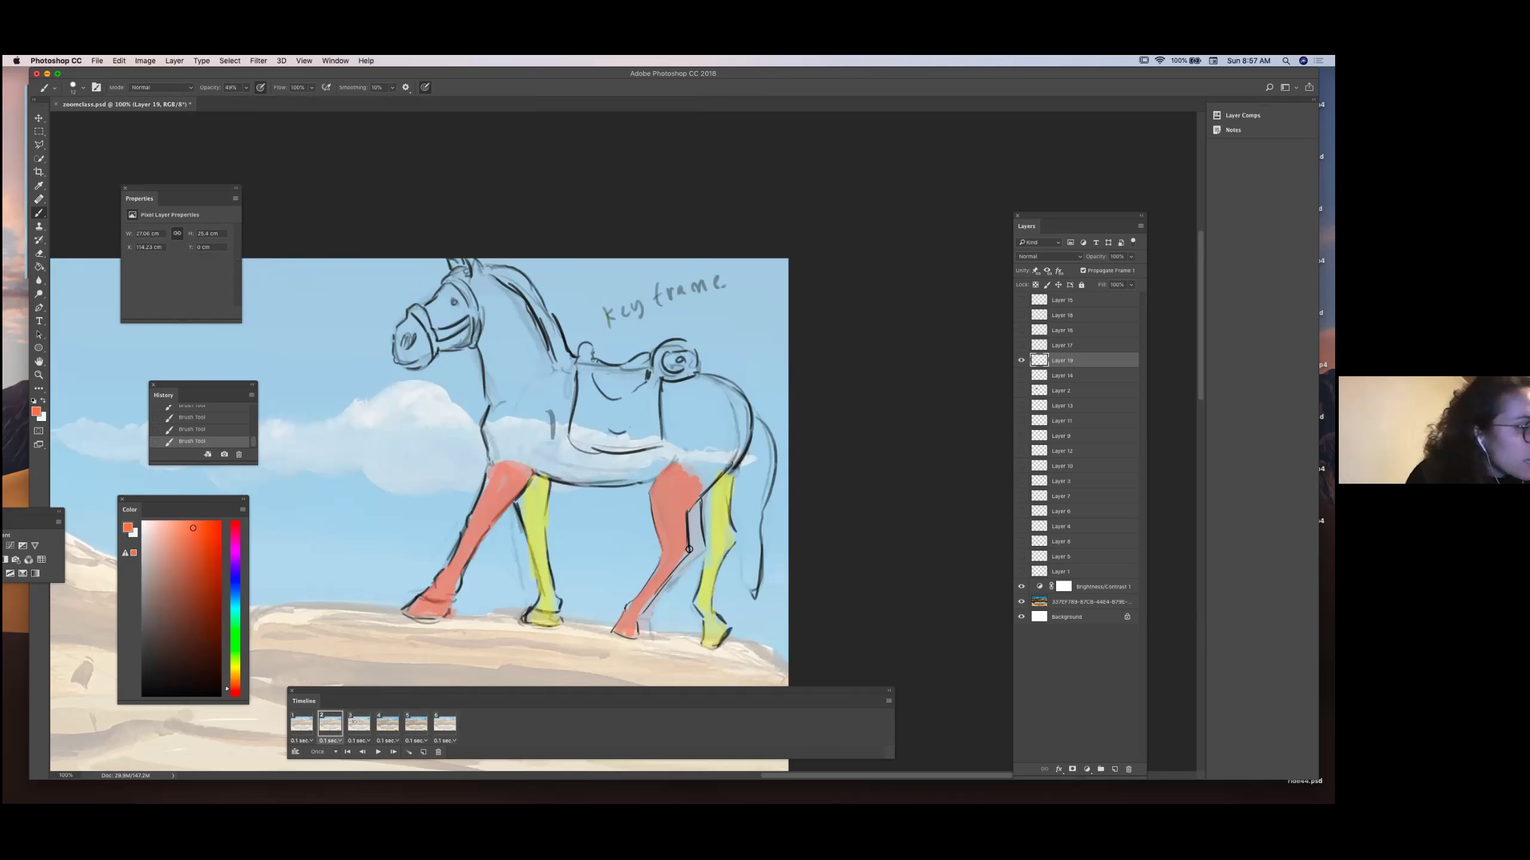
pyautogui.moveTo(677, 558)
pyautogui.mouseDown()
pyautogui.moveTo(654, 484)
pyautogui.moveTo(680, 542)
pyautogui.moveTo(692, 480)
pyautogui.moveTo(656, 483)
pyautogui.moveTo(682, 480)
pyautogui.moveTo(648, 632)
pyautogui.mouseUp()
# Paint the far front leg and far hind leg yellow on Layer 19.
pyautogui.click(237, 668)
pyautogui.moveTo(510, 496)
pyautogui.mouseDown()
pyautogui.moveTo(536, 597)
pyautogui.moveTo(530, 570)
pyautogui.moveTo(554, 605)
pyautogui.mouseUp()
pyautogui.moveTo(684, 570)
pyautogui.mouseDown()
pyautogui.moveTo(669, 618)
pyautogui.moveTo(696, 512)
pyautogui.mouseUp()
# Try playing the whole animation as a video timeline, and delete the Convert to Timeline history state.
pyautogui.click(39, 375)
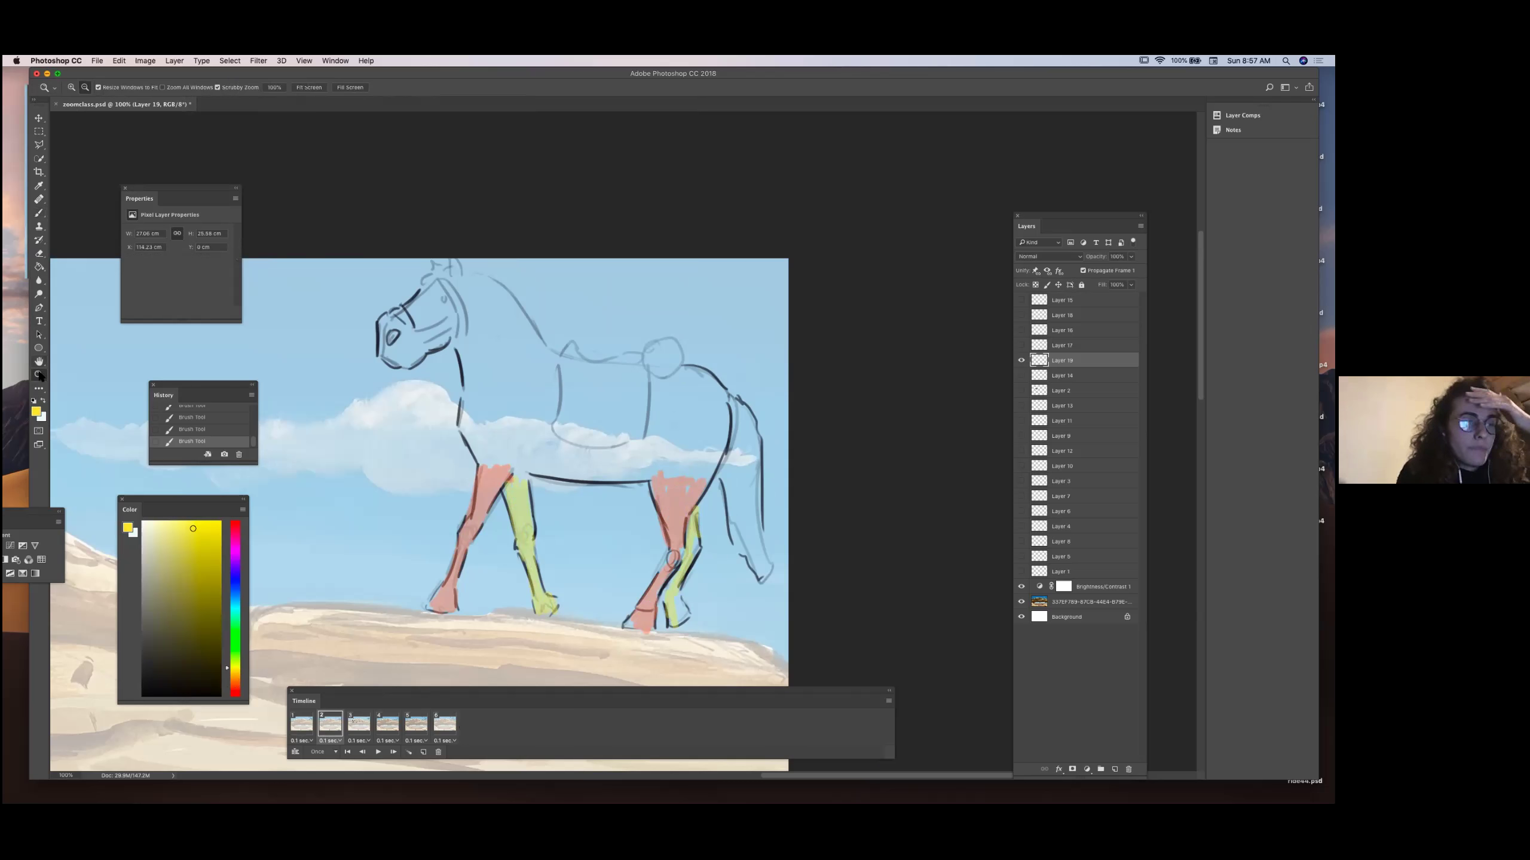
pyautogui.keyDown('alt'); pyautogui.click(559, 648); pyautogui.keyUp('alt')
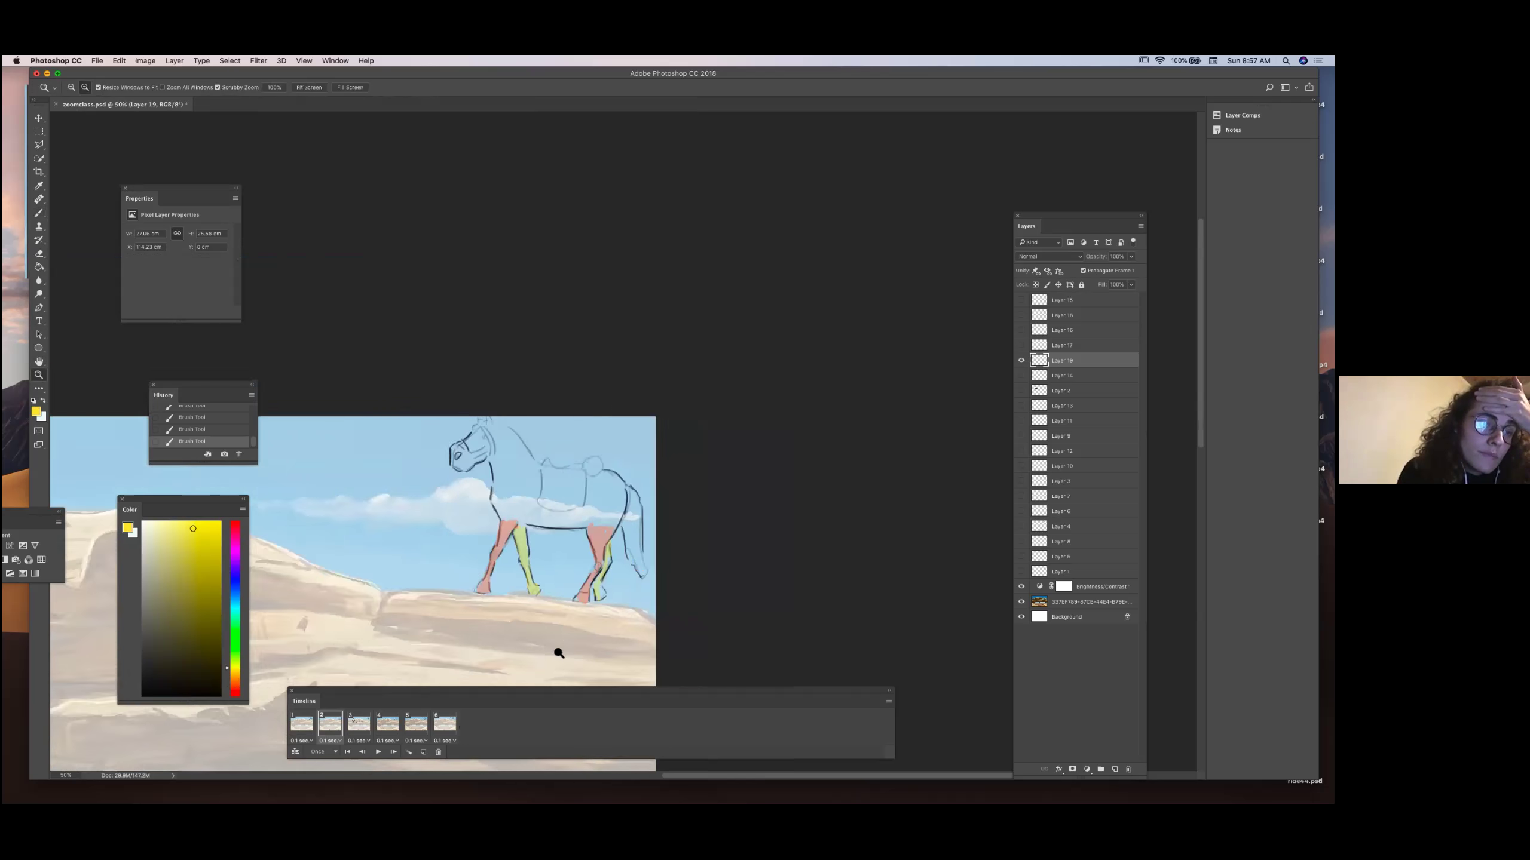
pyautogui.keyDown('alt'); pyautogui.click(558, 651); pyautogui.keyUp('alt')
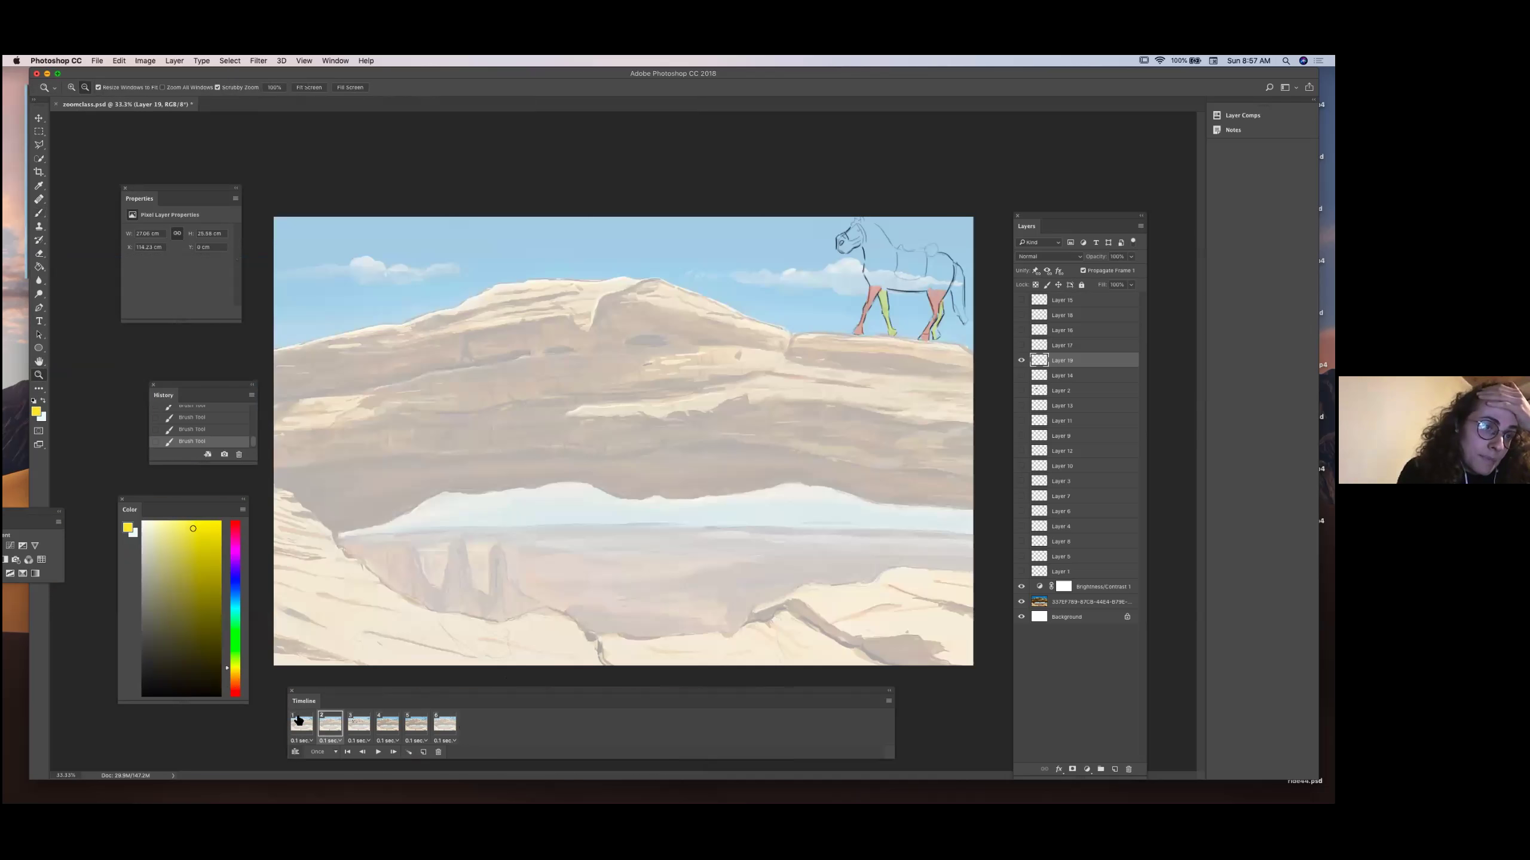
pyautogui.click(295, 752)
pyautogui.click(326, 719)
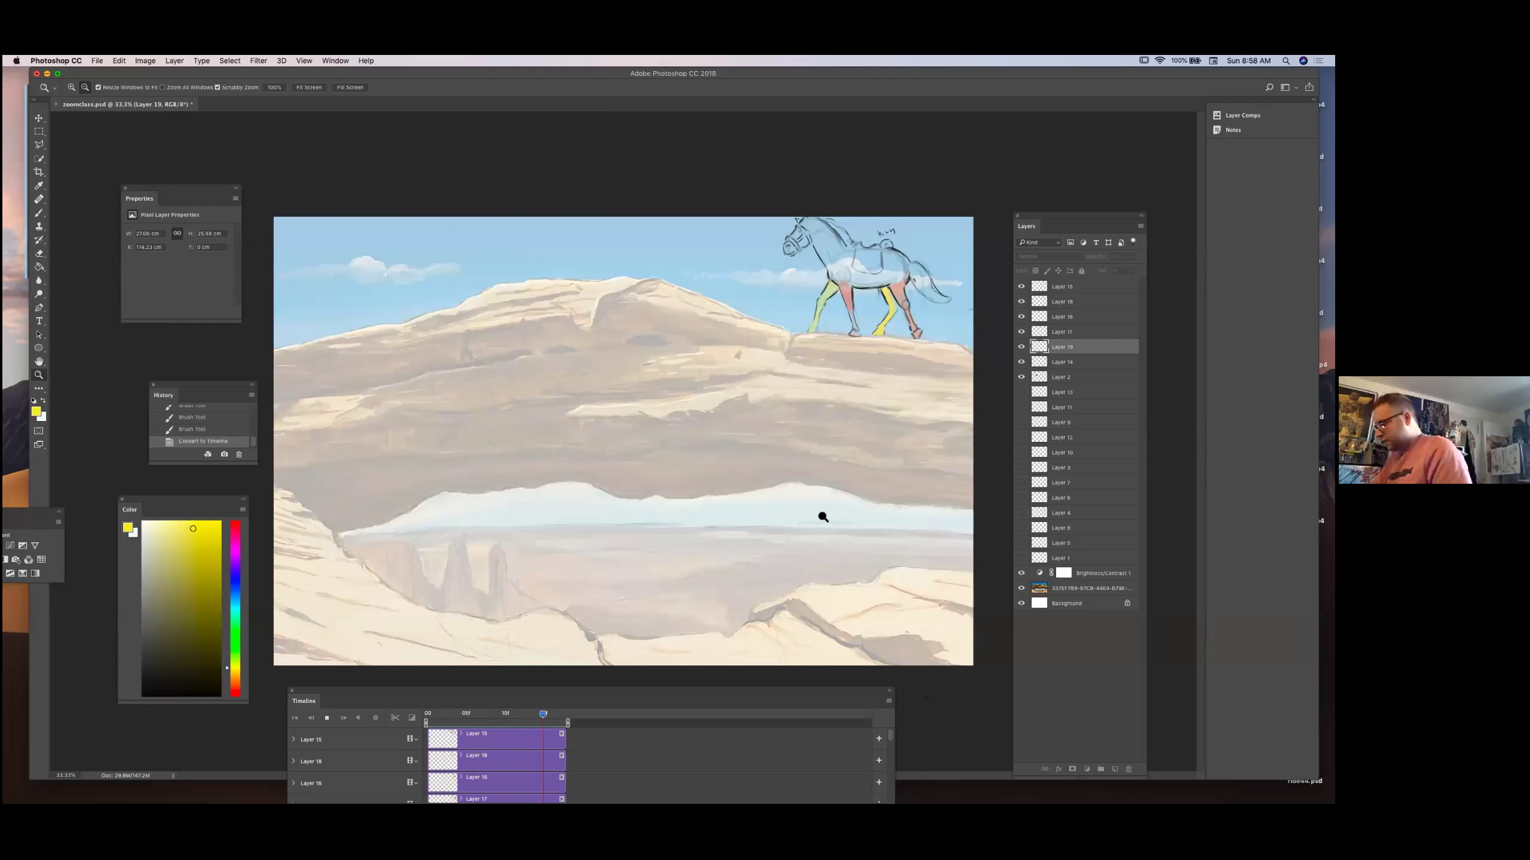
pyautogui.press('space')
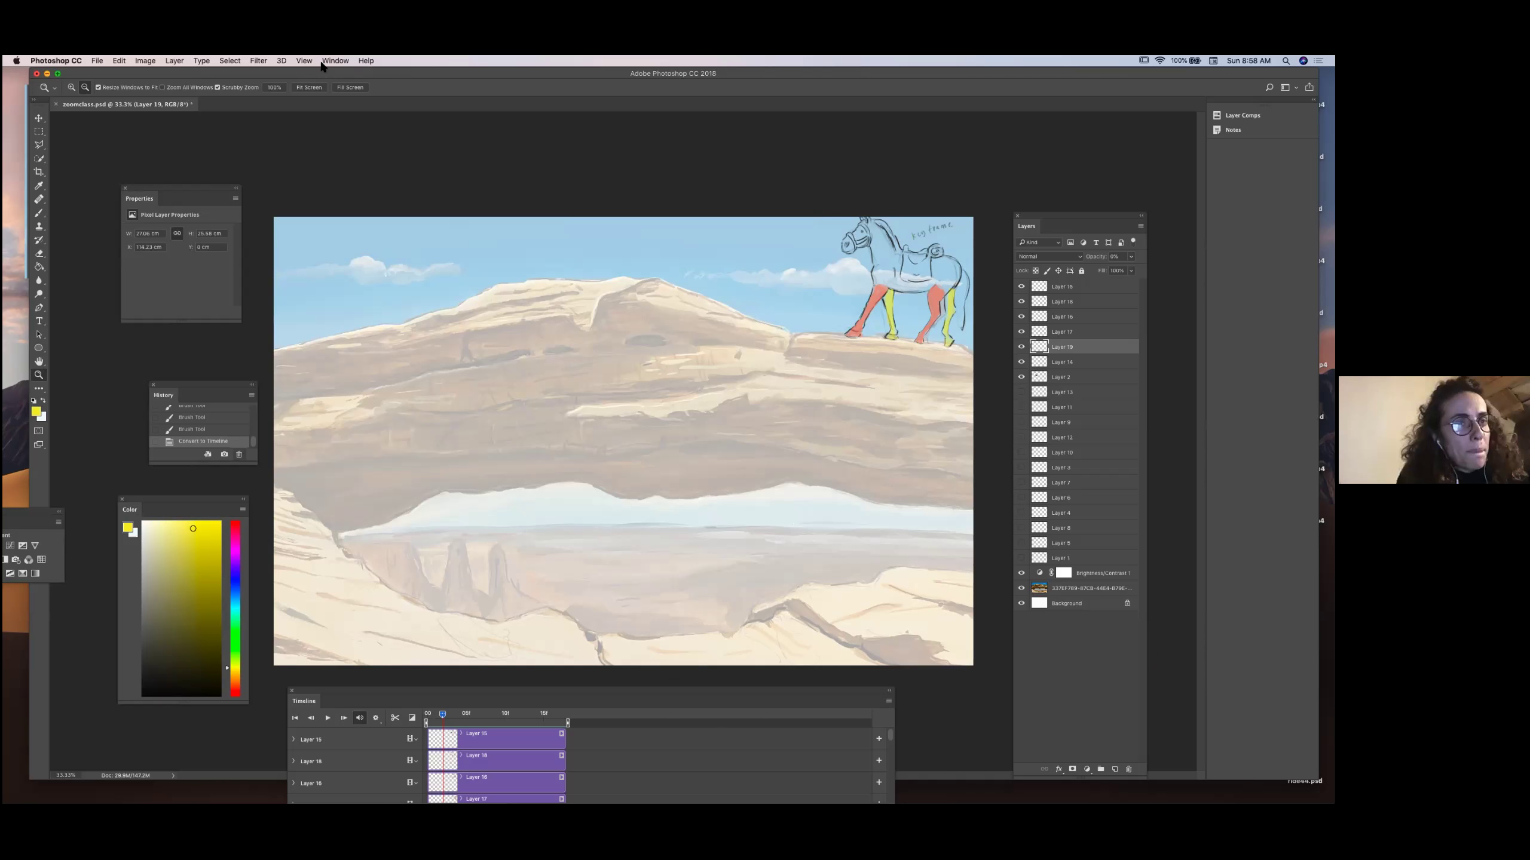
pyautogui.press('Delete')
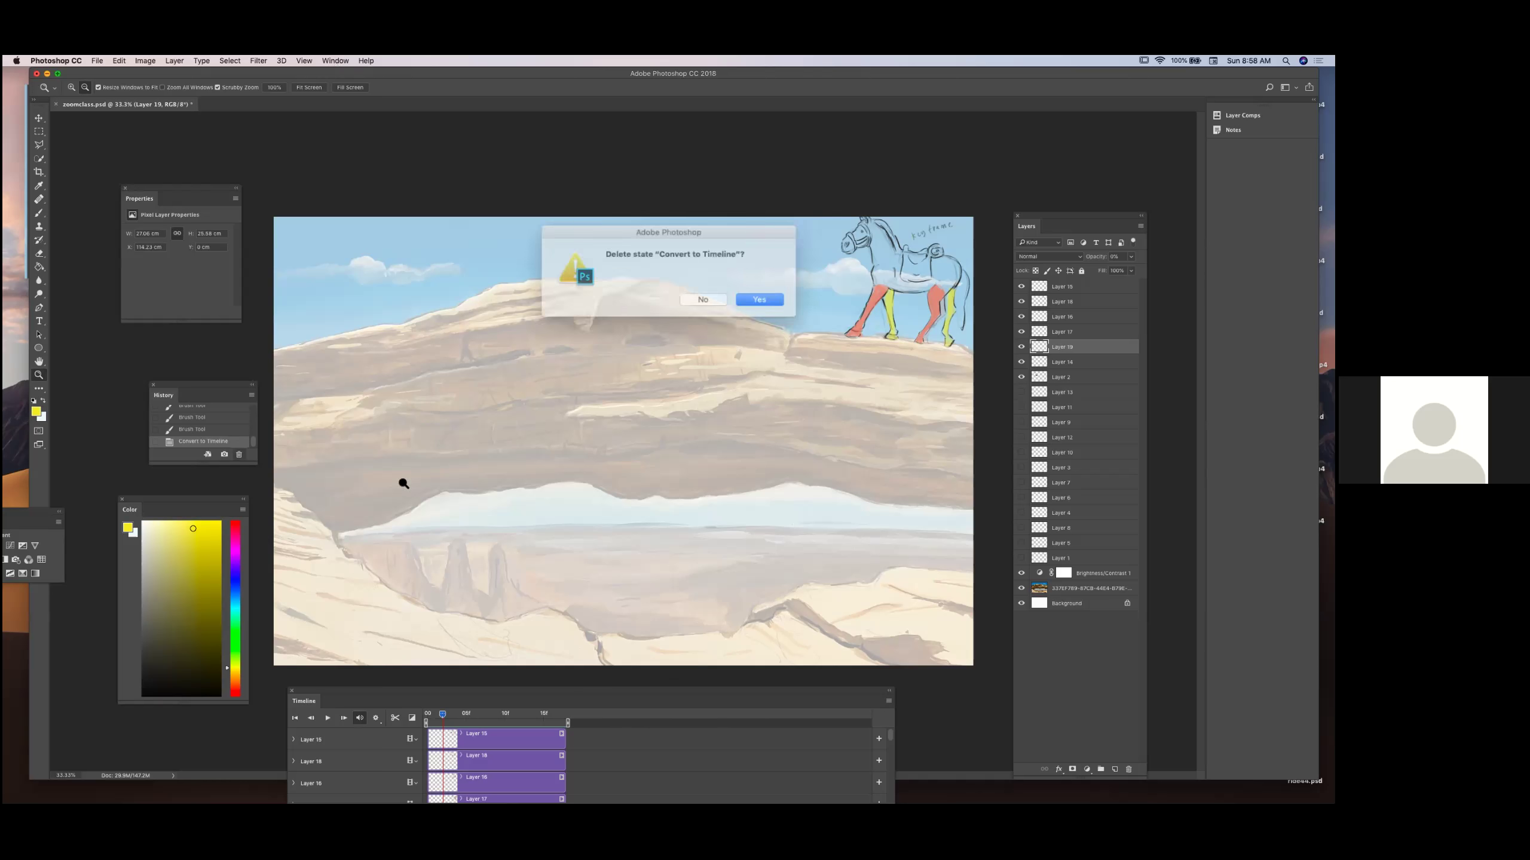
pyautogui.press('Return')
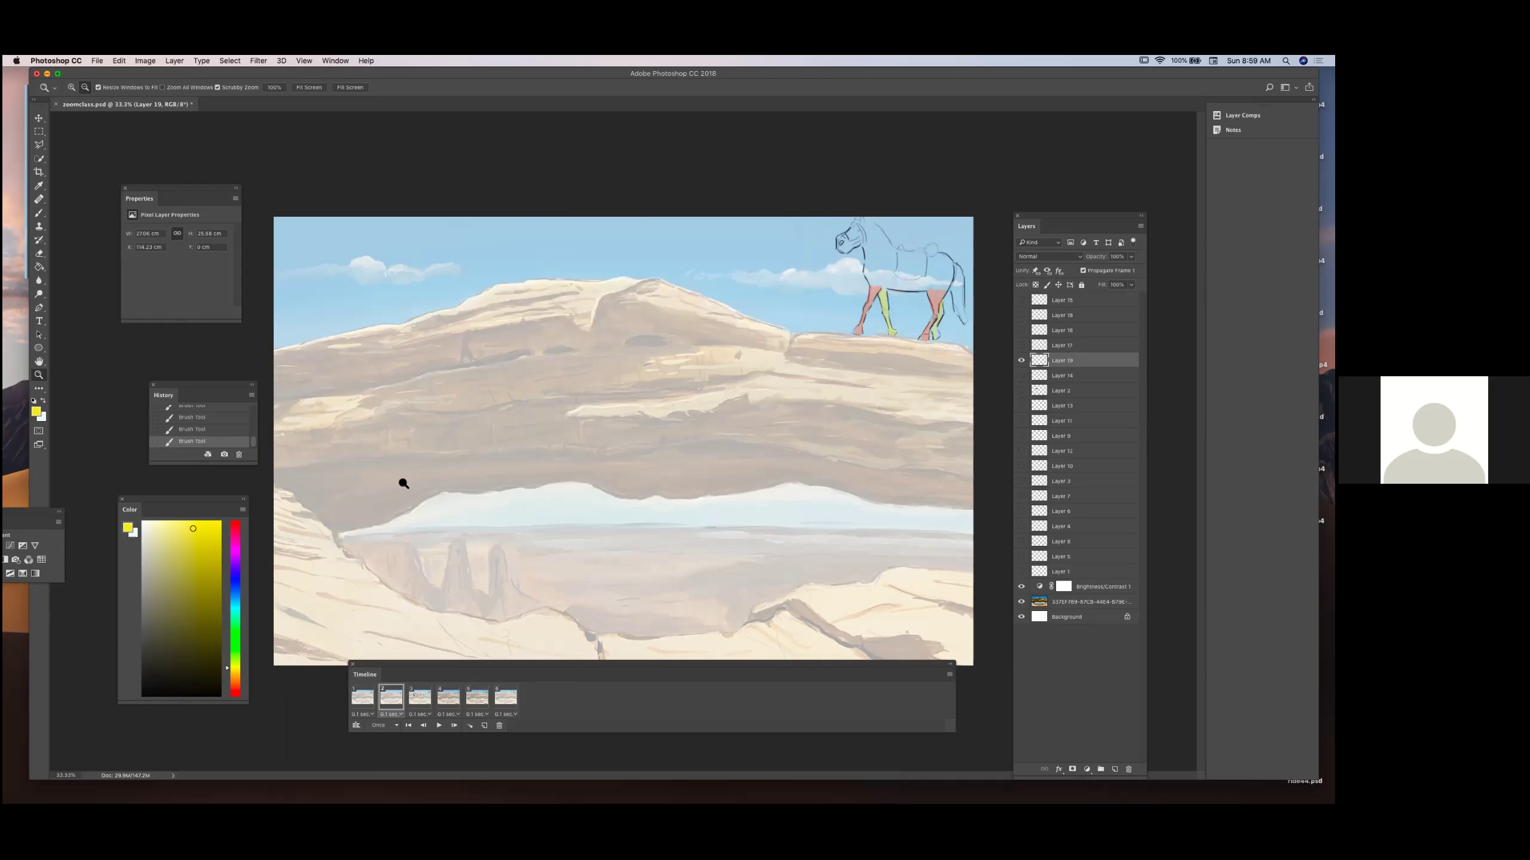
# Step through the six timeline frames to compare the horse's poses against the full background.
pyautogui.click(448, 697)
pyautogui.click(502, 699)
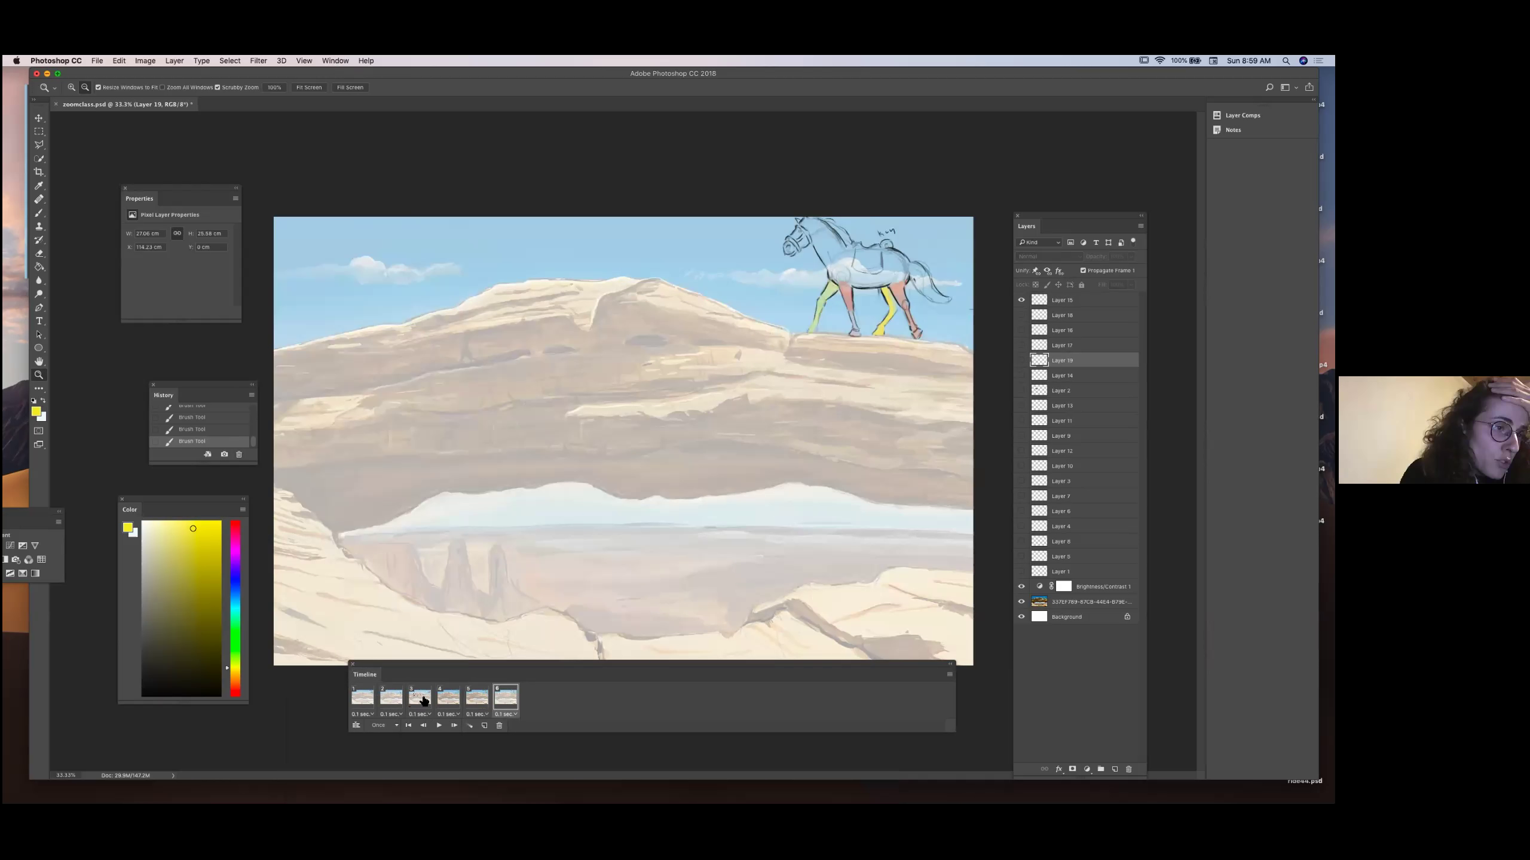
pyautogui.click(408, 725)
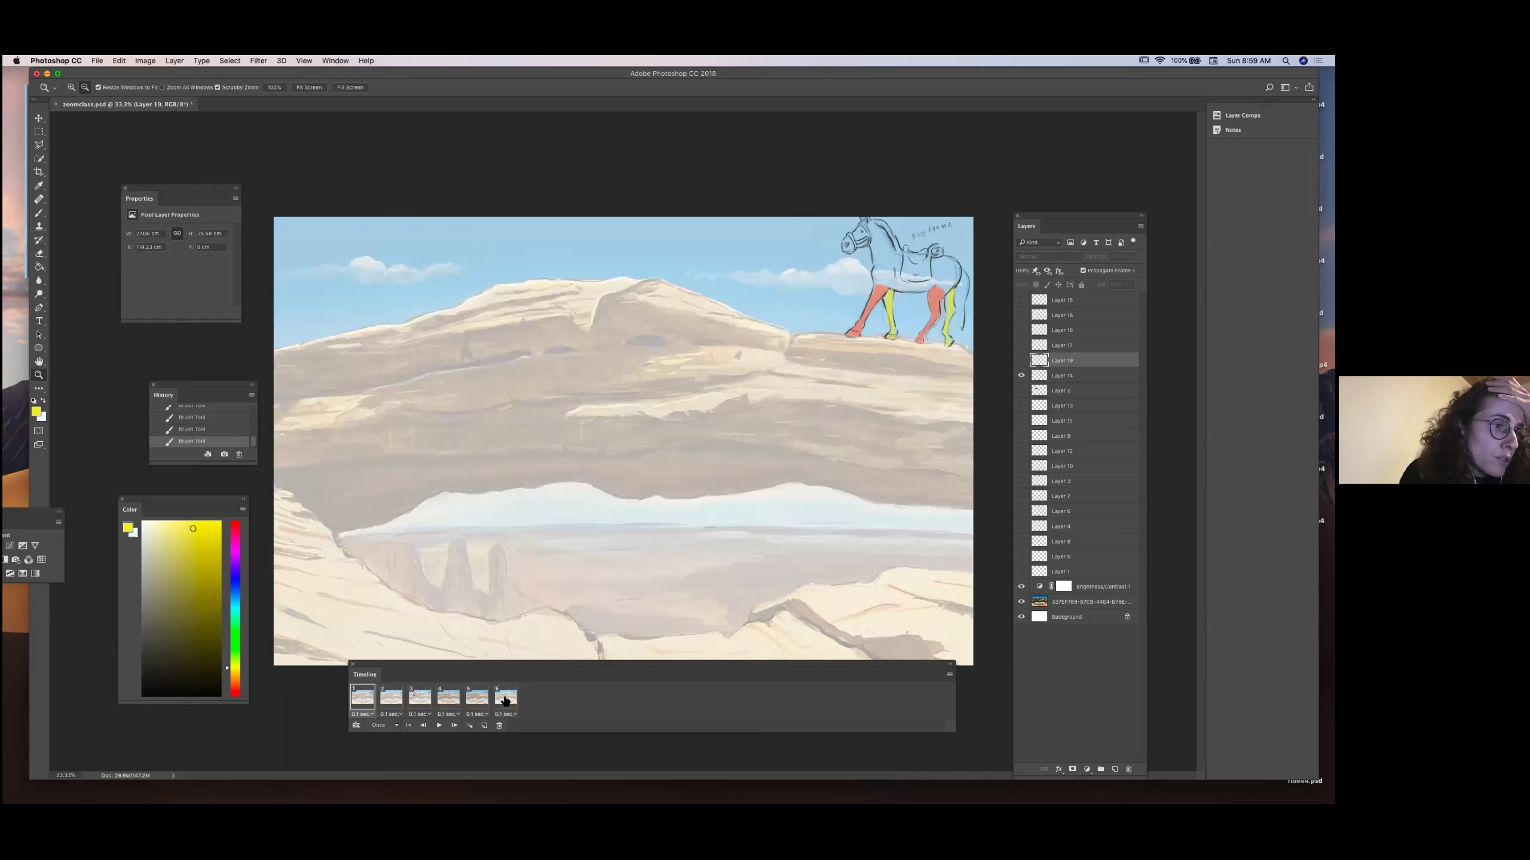
pyautogui.click(419, 698)
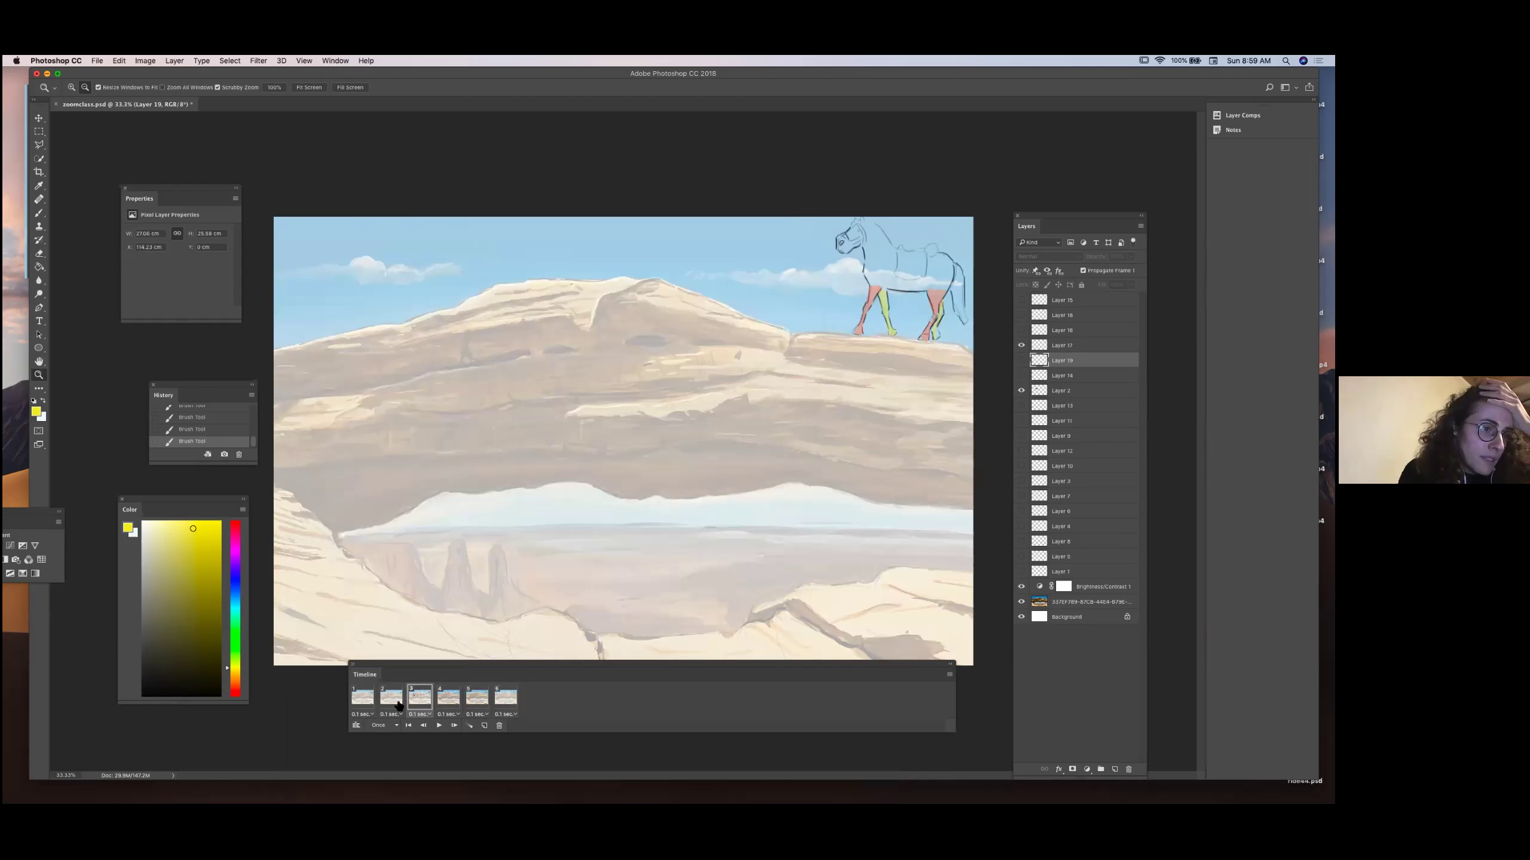
pyautogui.click(477, 698)
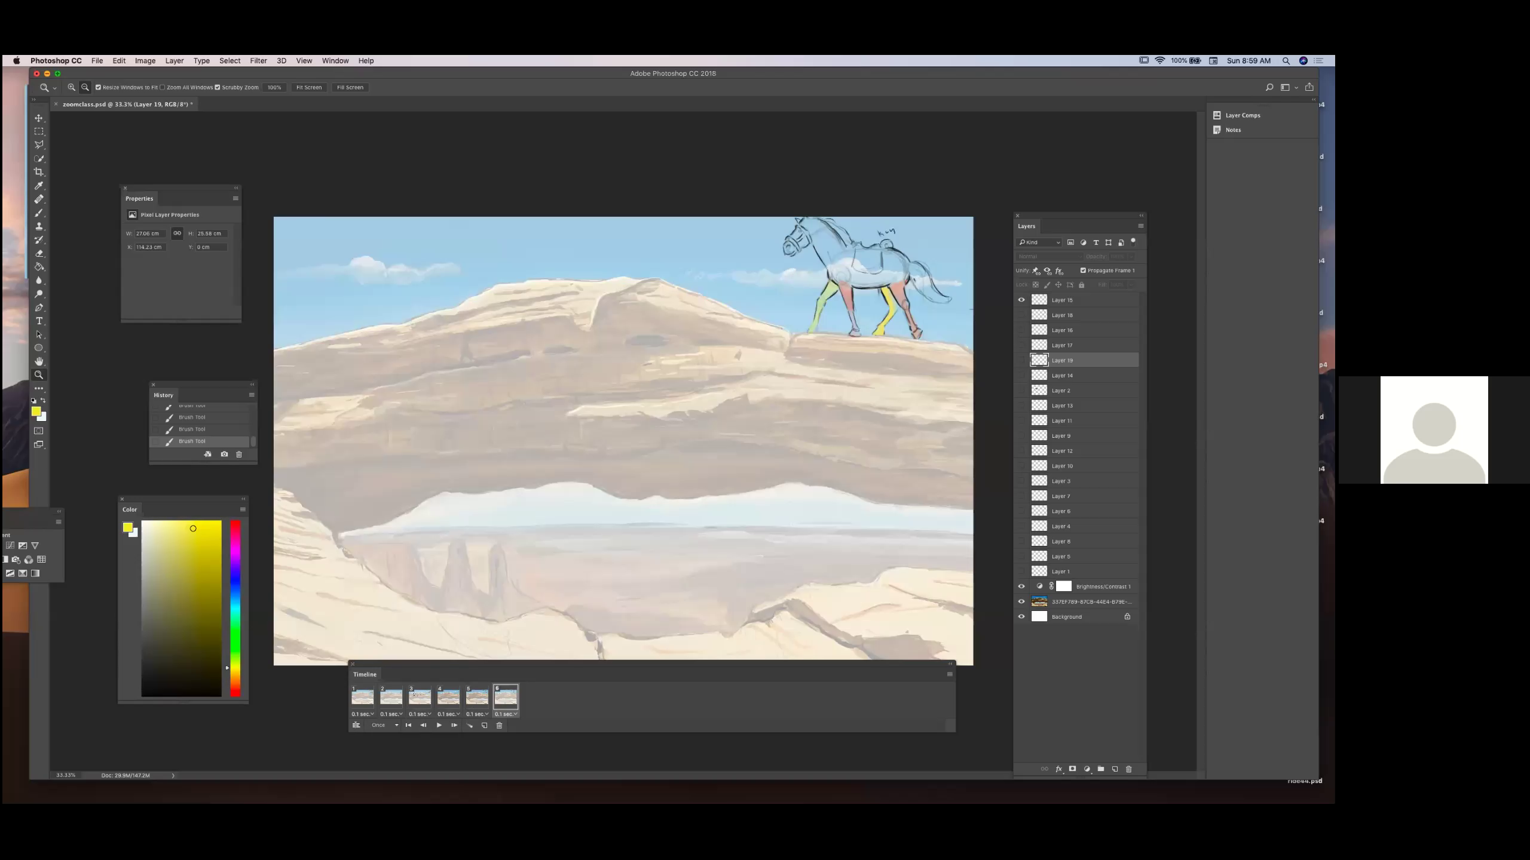
pyautogui.hotkey('shift', 'Tab')
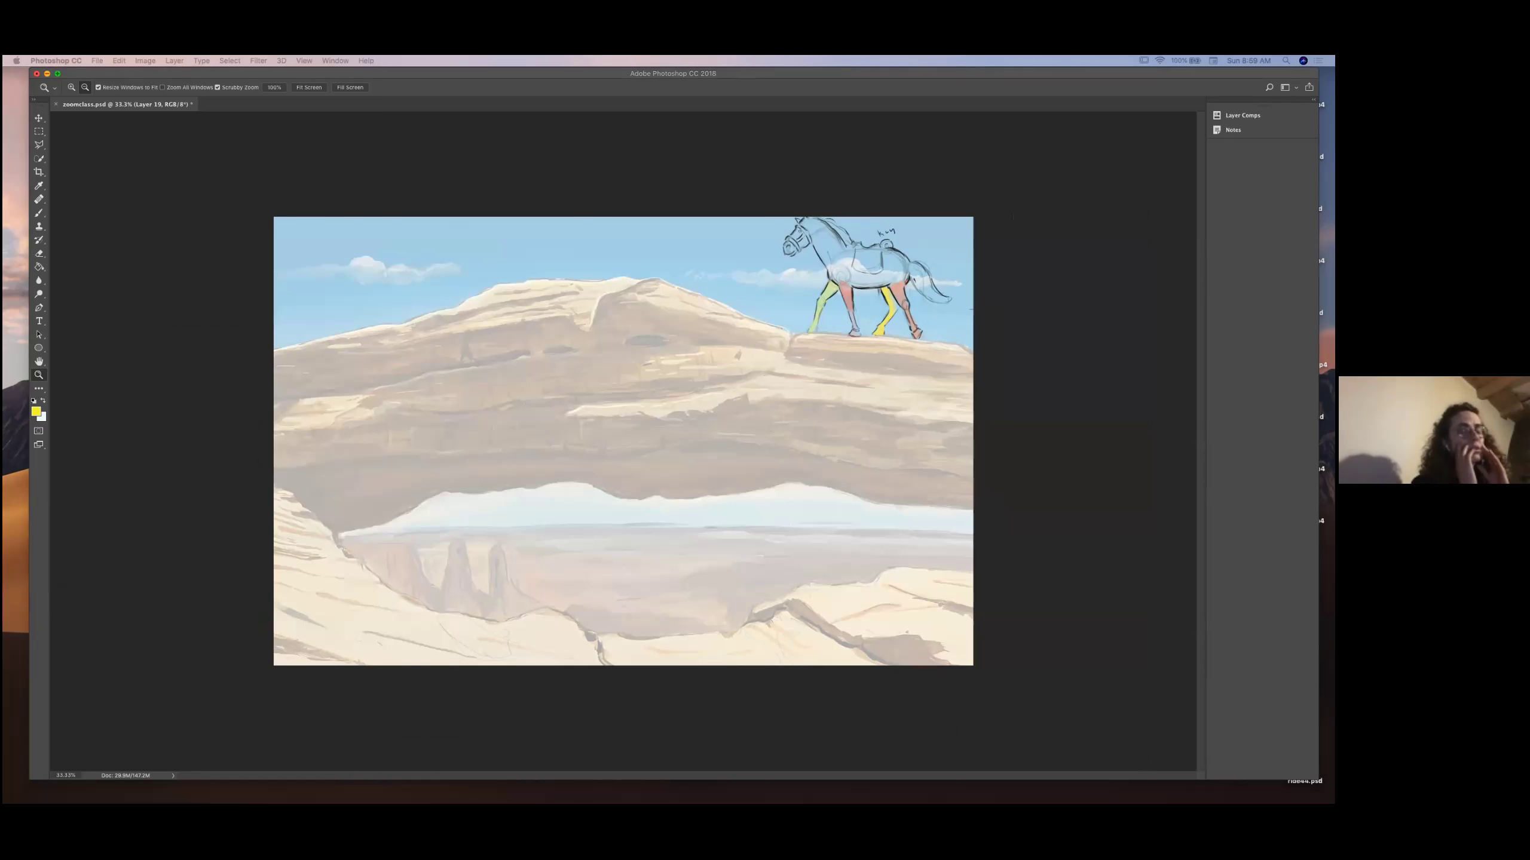
pyautogui.press('Tab')
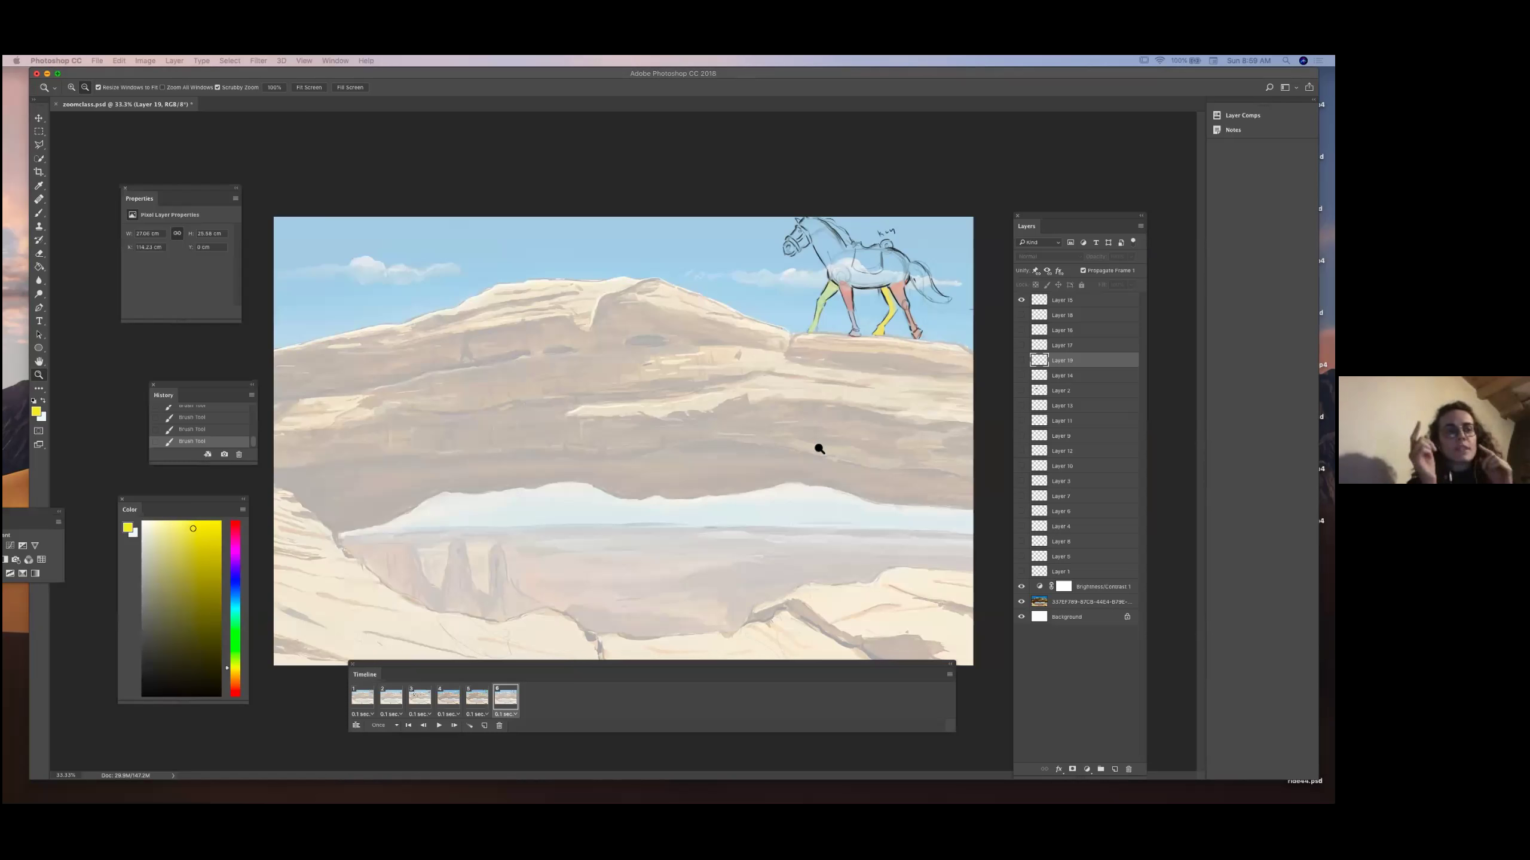
pyautogui.click(386, 698)
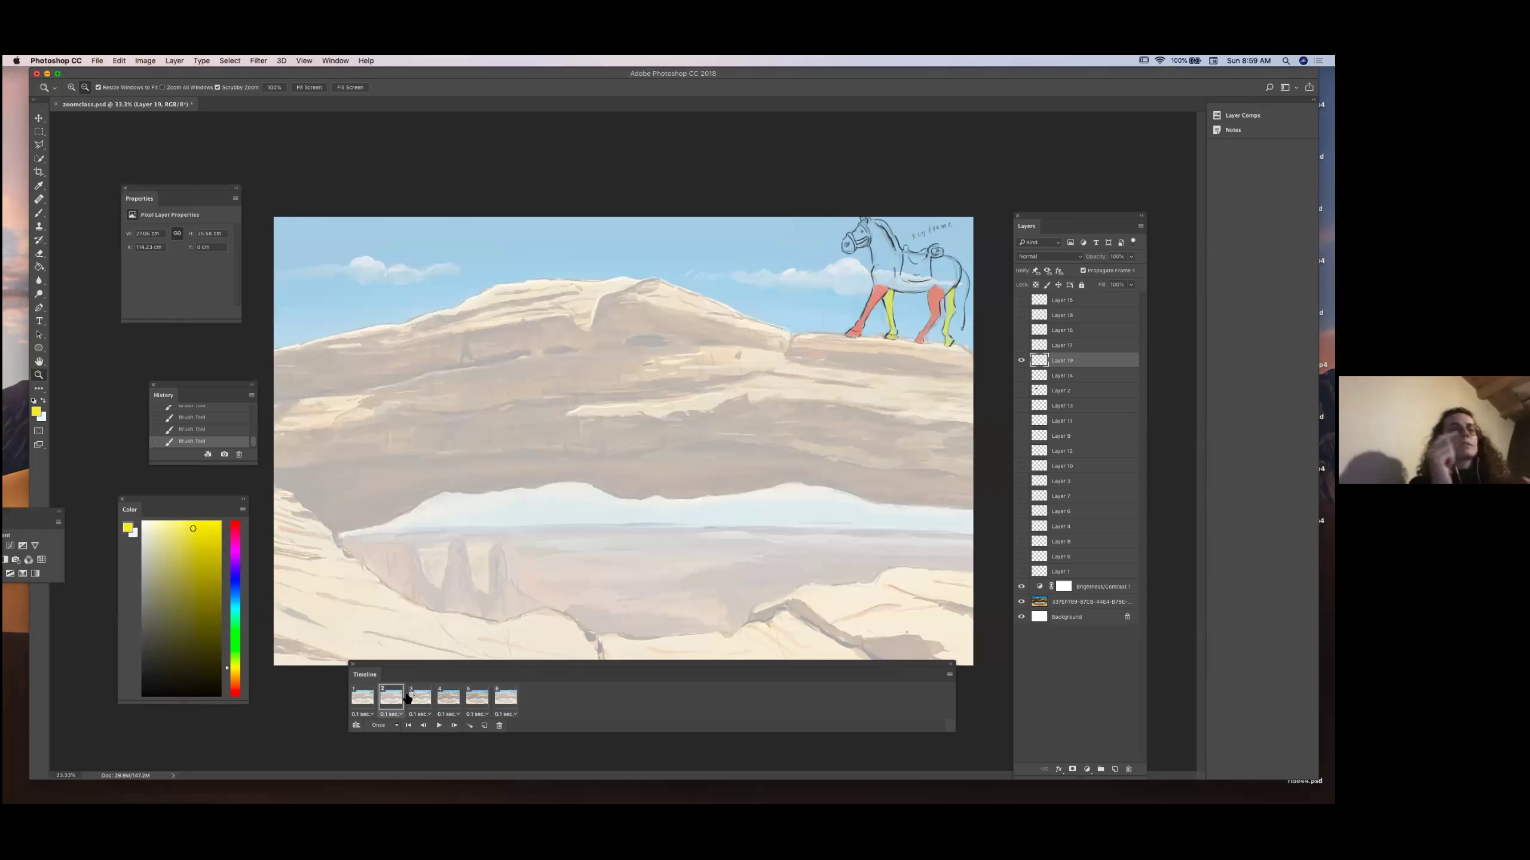
pyautogui.click(420, 697)
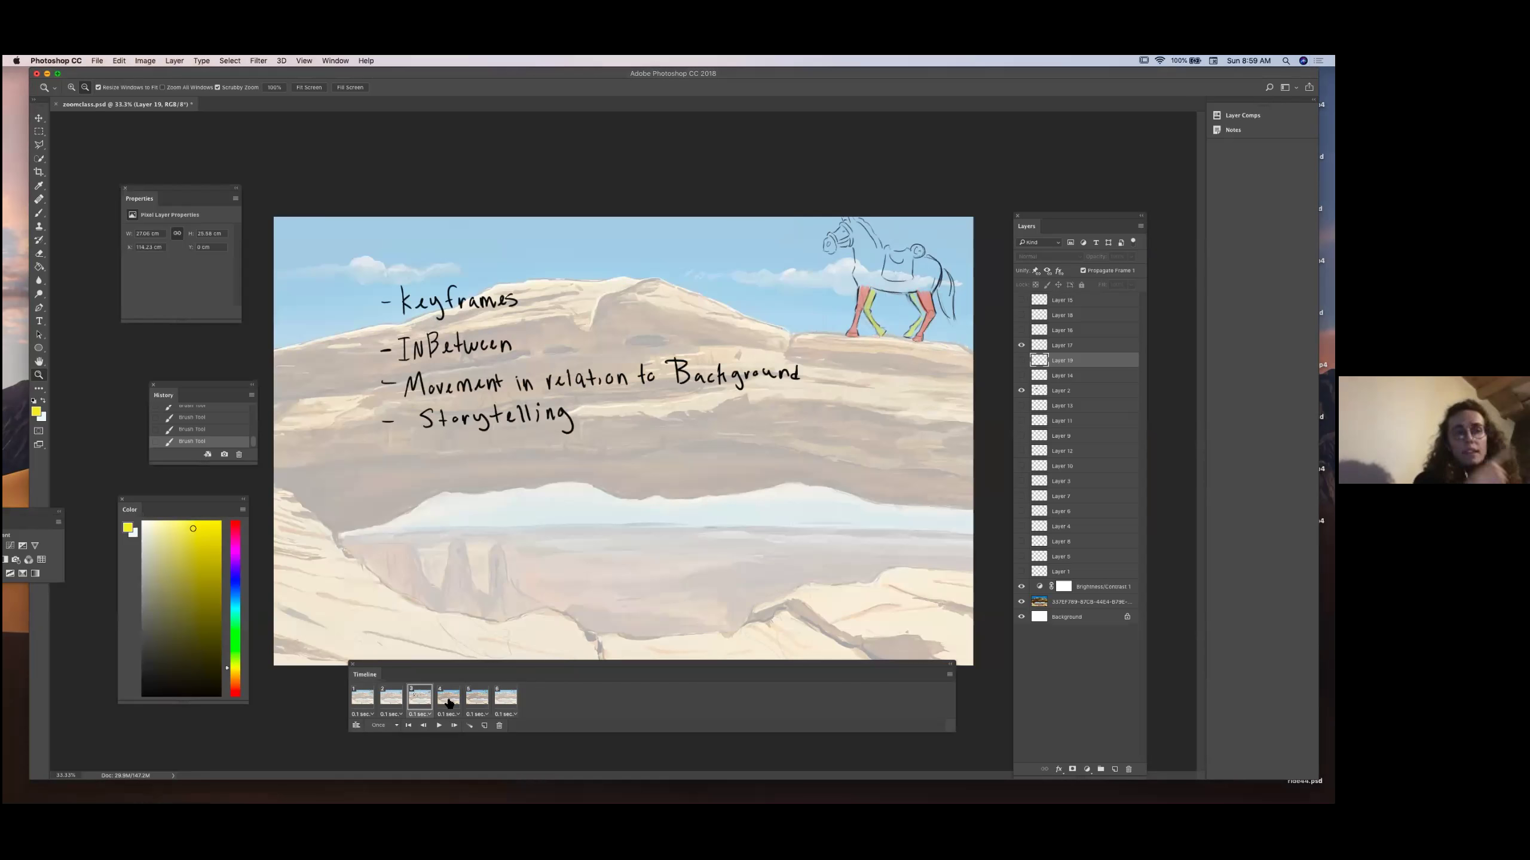
pyautogui.click(449, 699)
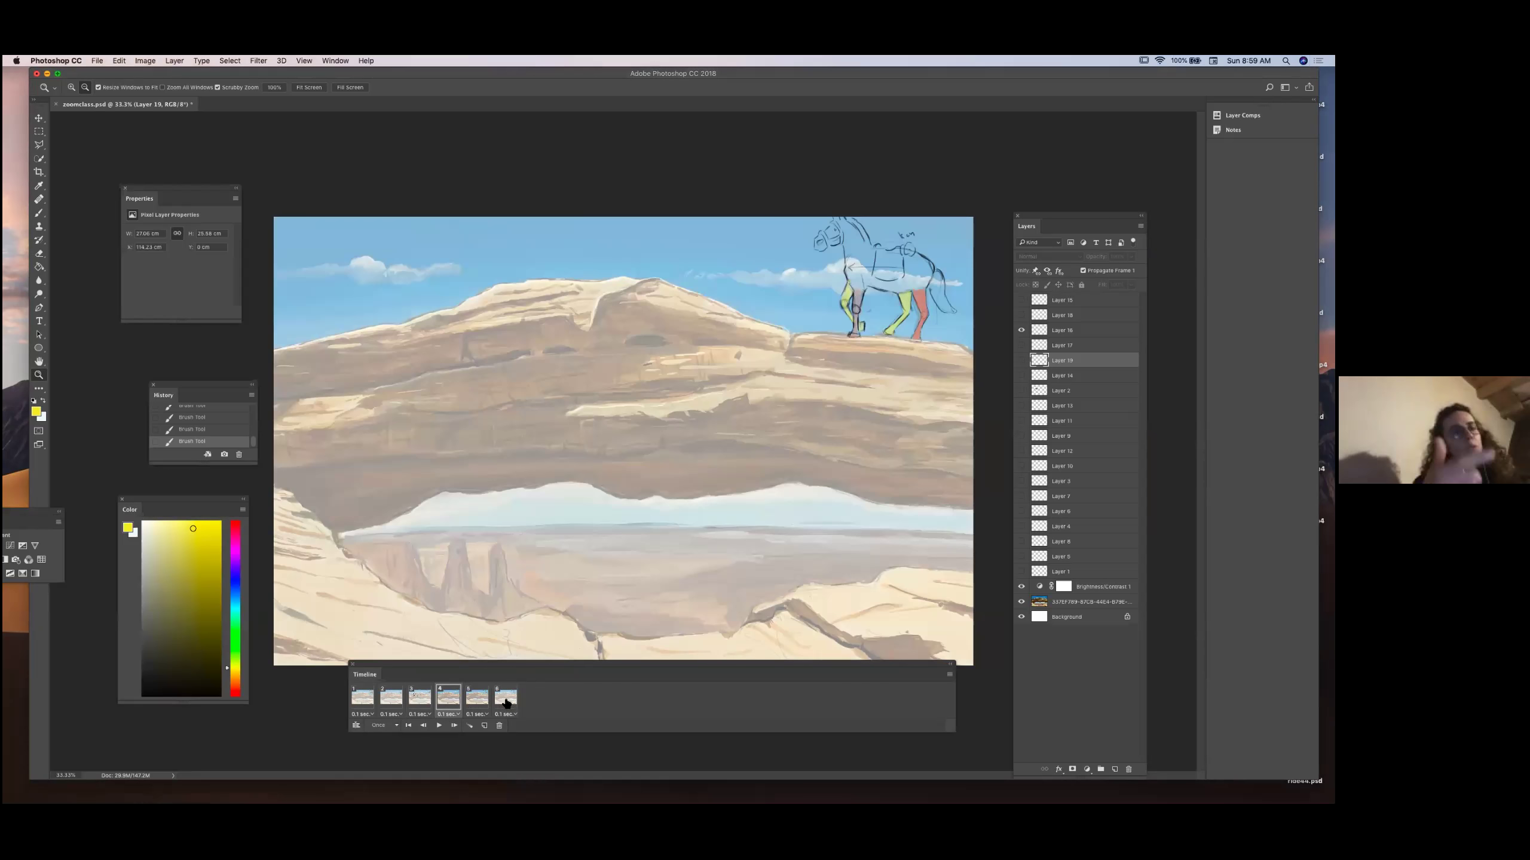
pyautogui.click(478, 702)
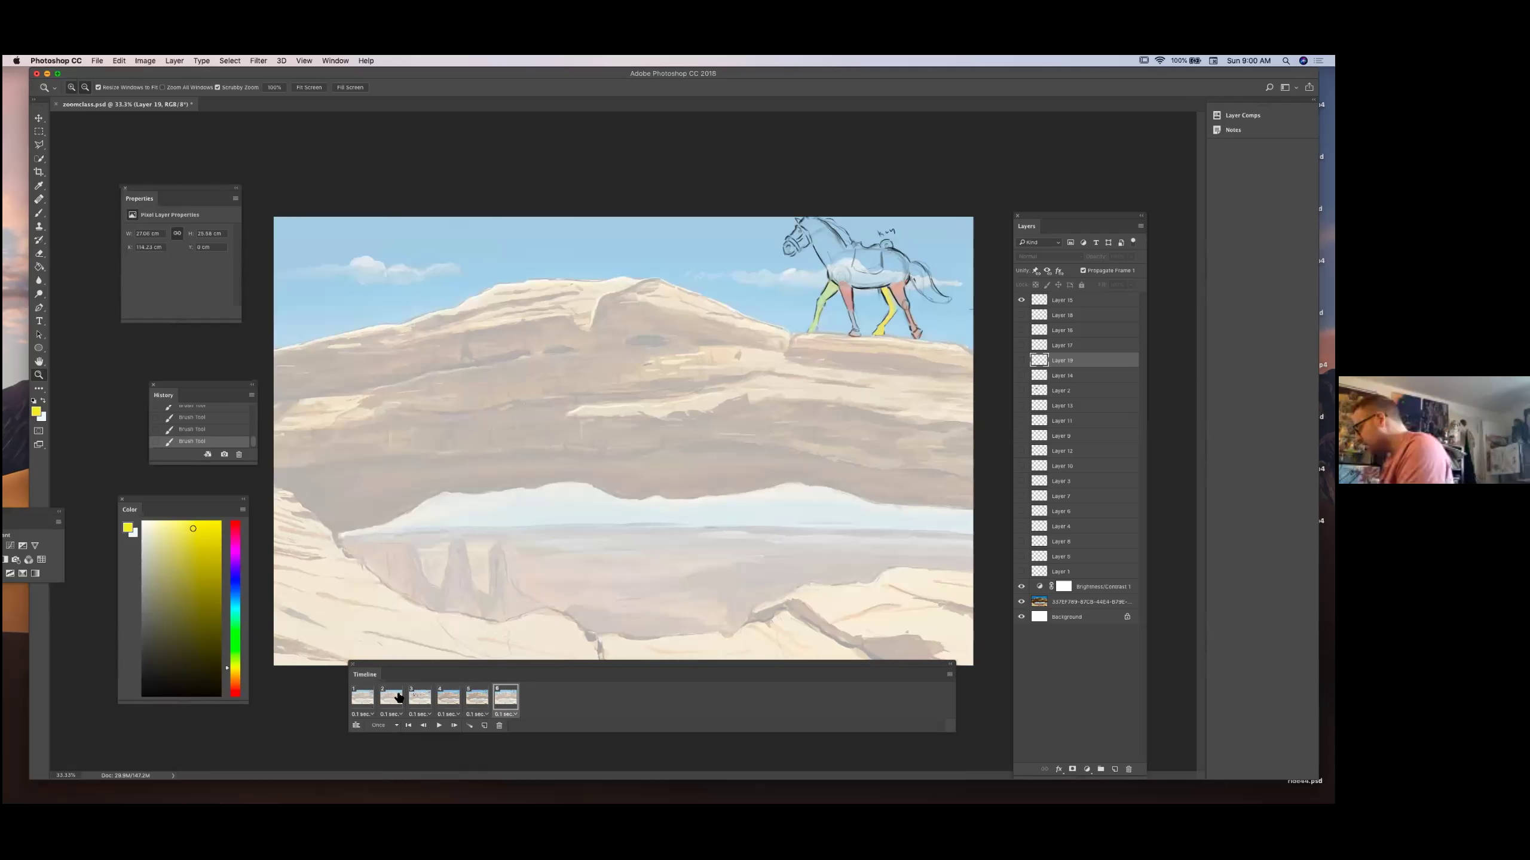
# Examine the horse up close, comparing the last frames with frames 1 and 2.
pyautogui.press('super+plus')
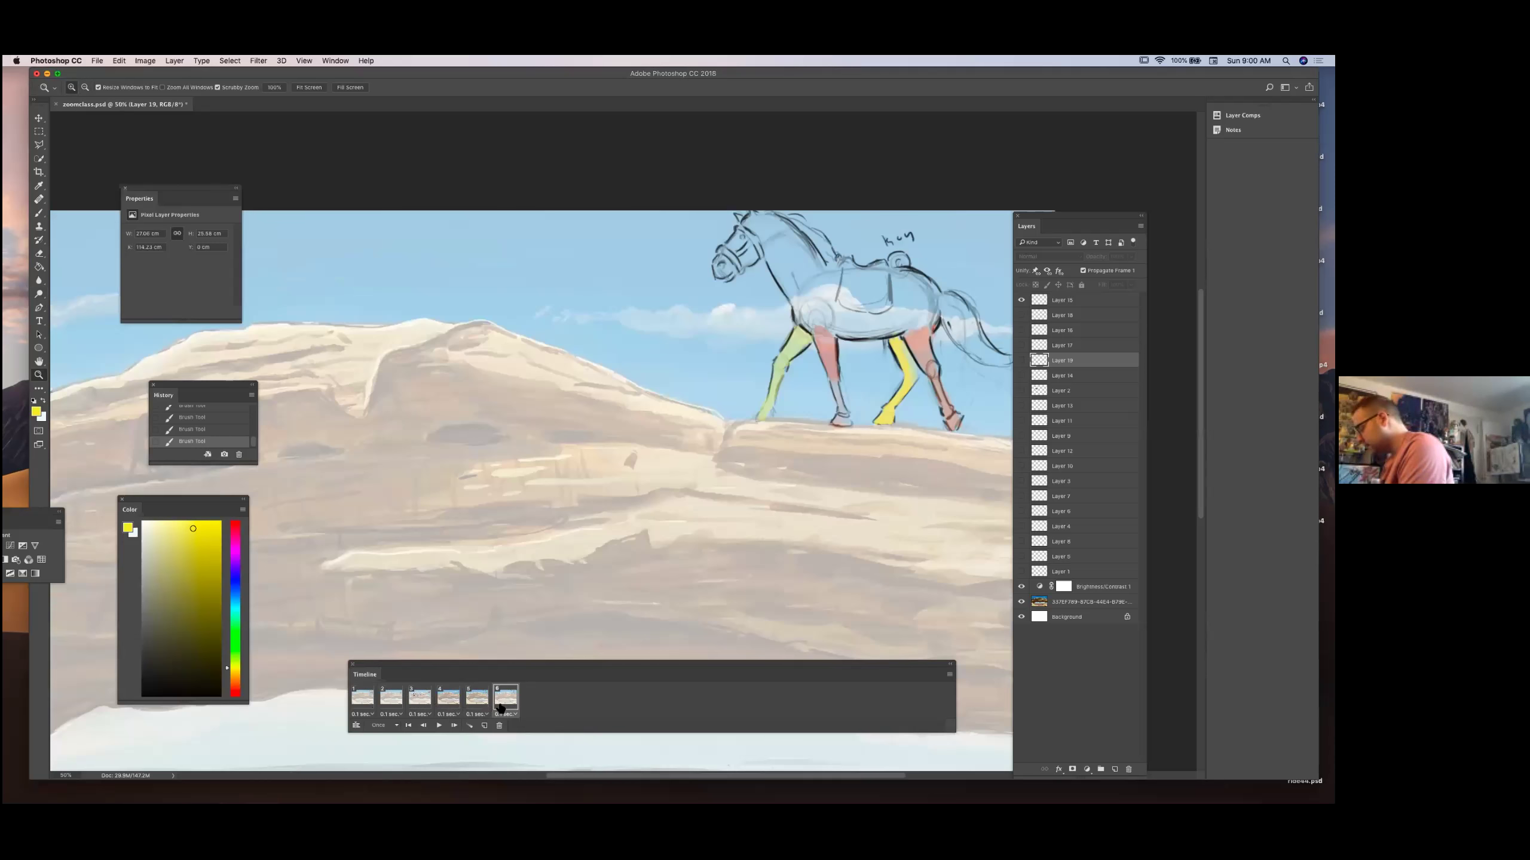
pyautogui.press('super+plus')
pyautogui.press('Right')
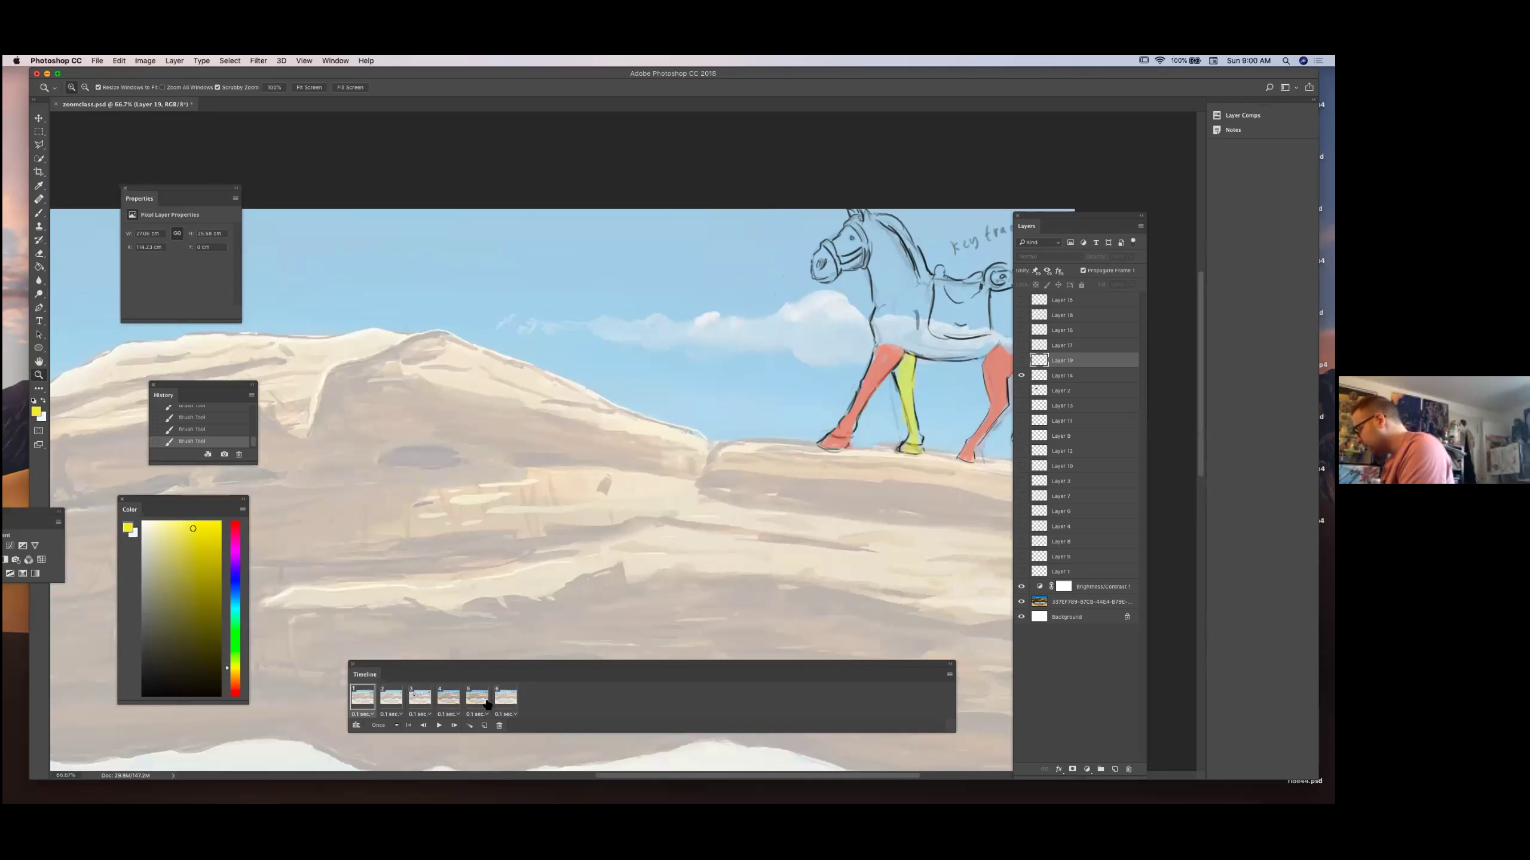
pyautogui.press('Right')
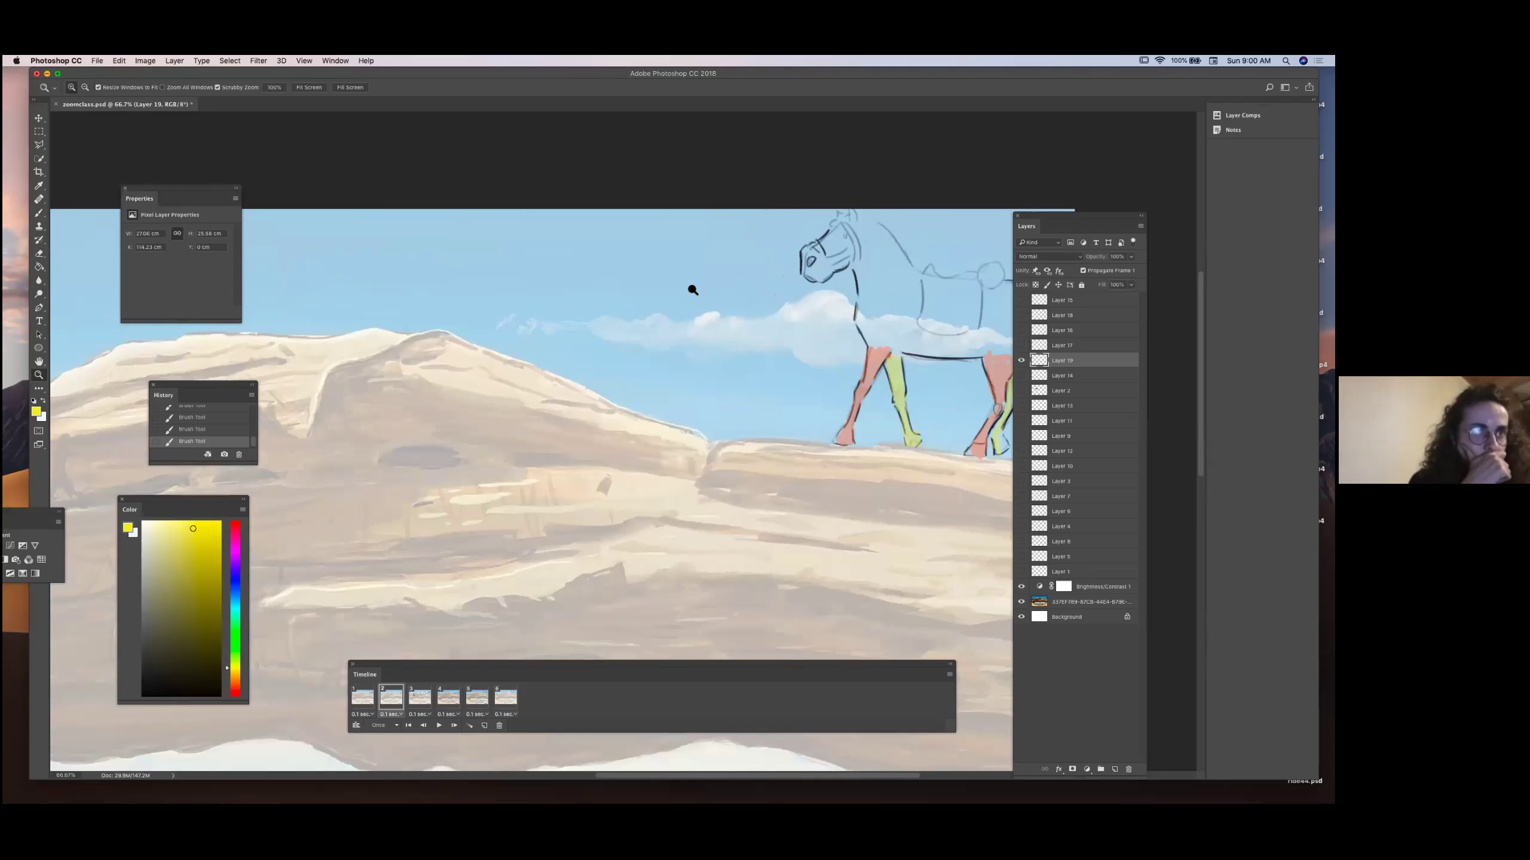
pyautogui.click(505, 697)
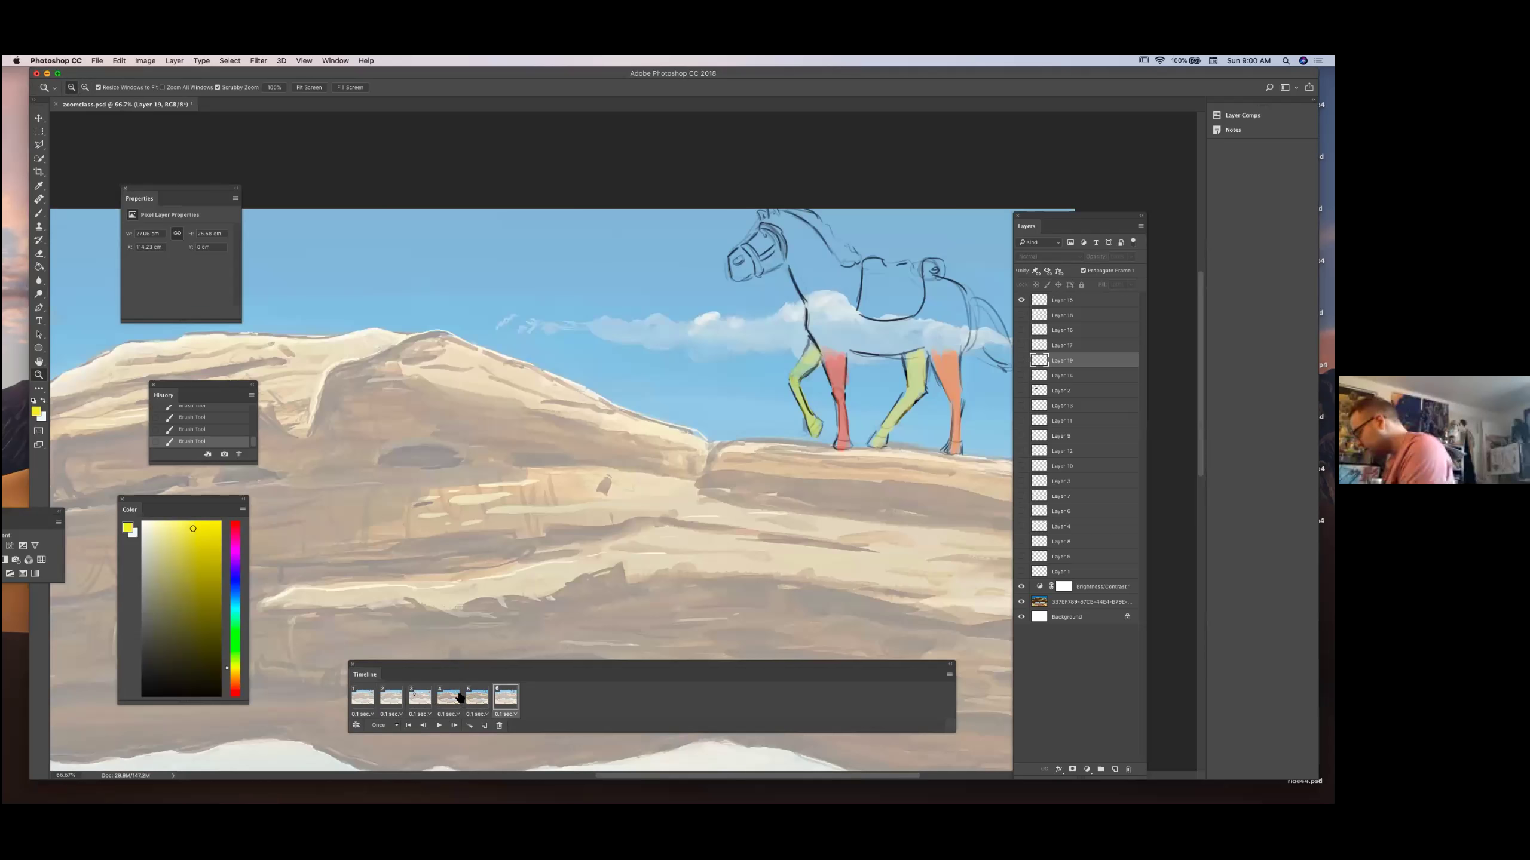
pyautogui.click(508, 700)
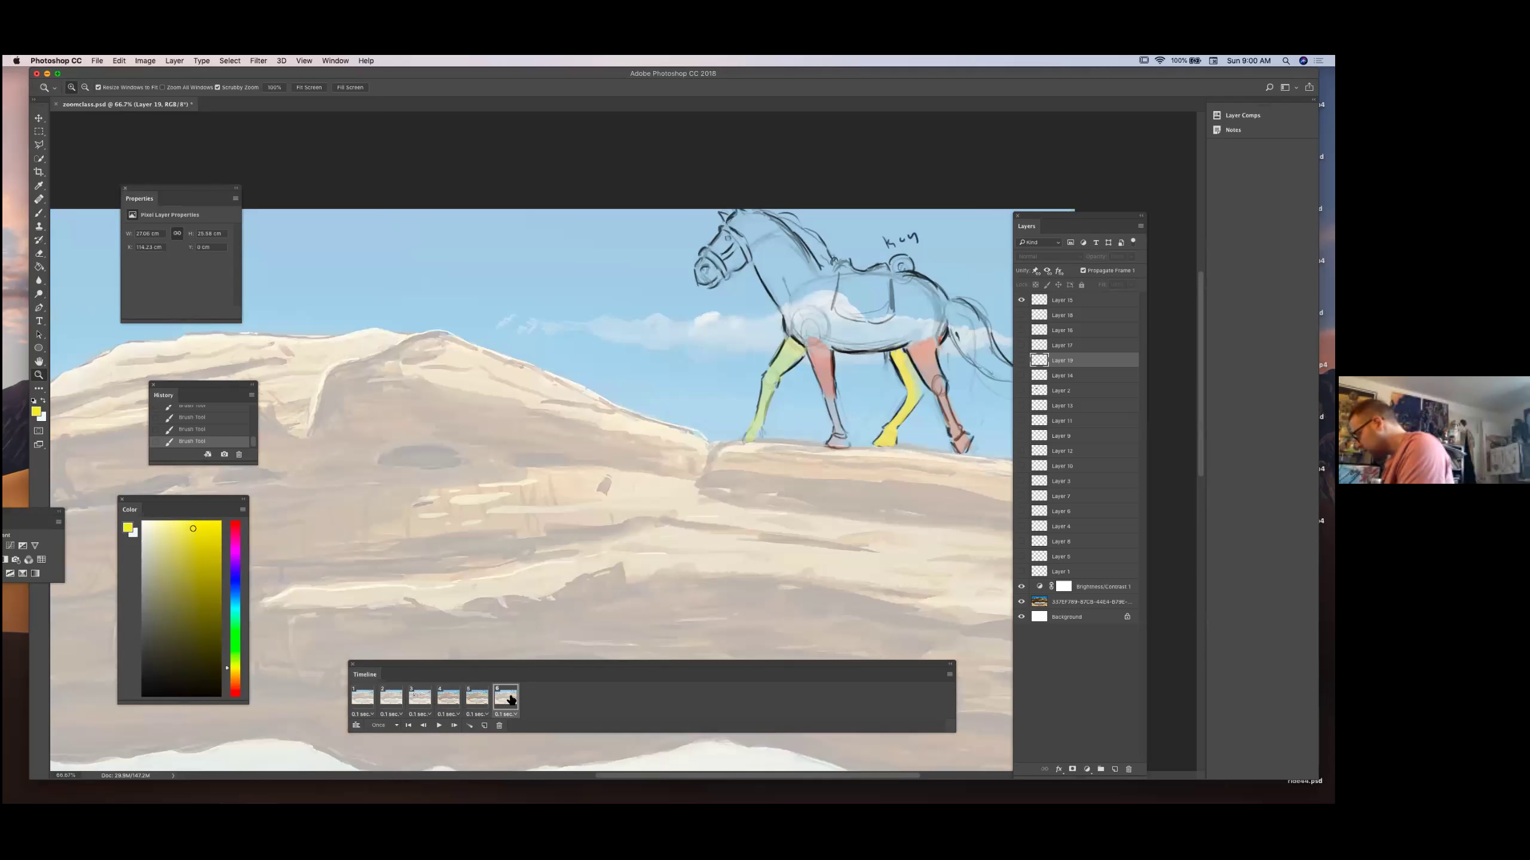
pyautogui.press('Left')
pyautogui.press('Right')
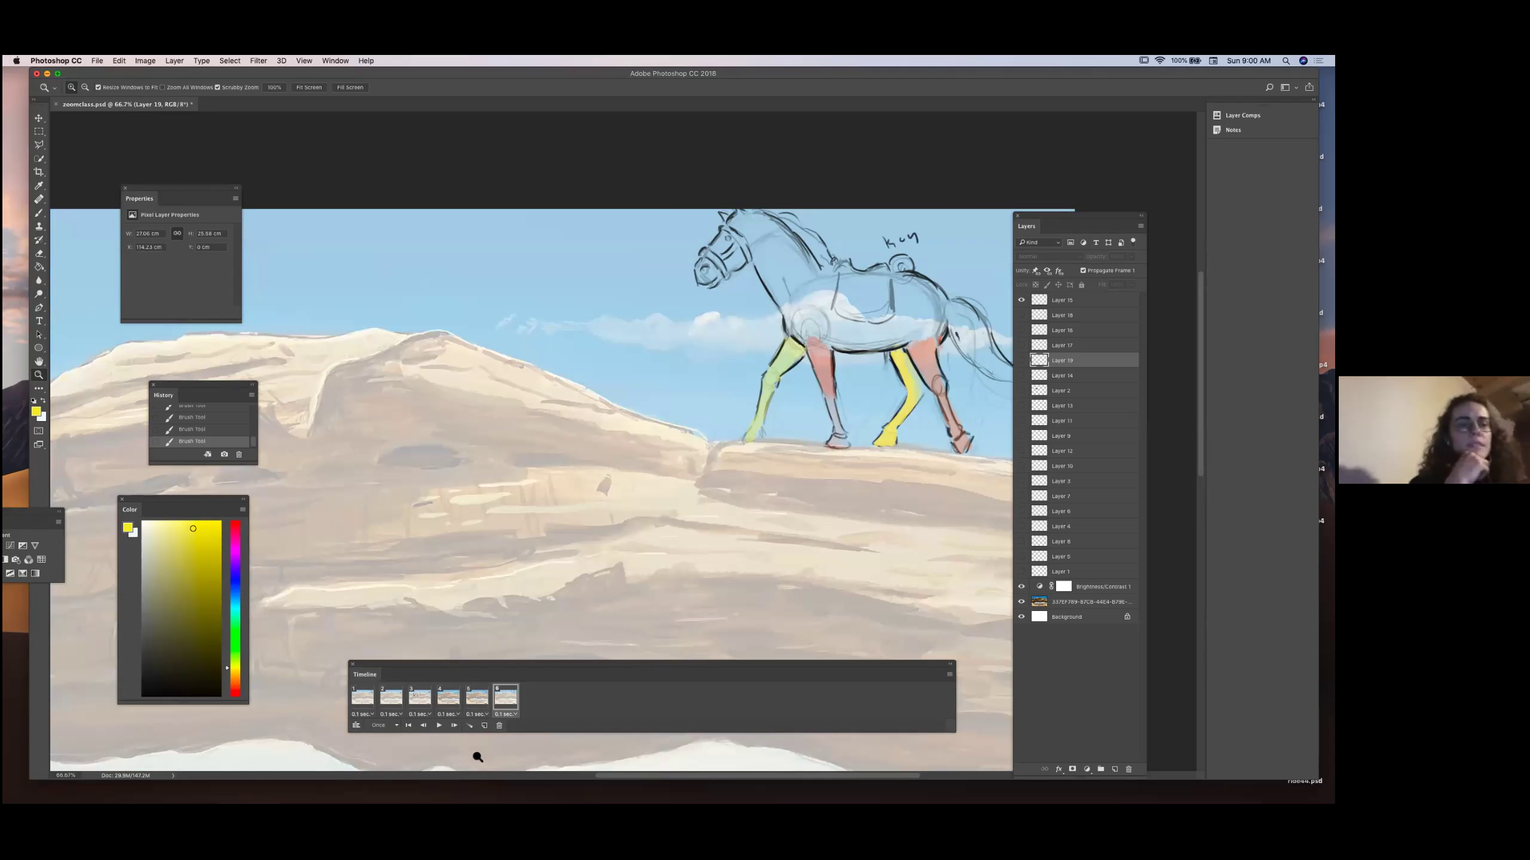
# Flip through the frames in order to examine how the colored legs progress across the walk, looping back to frame 2.
pyautogui.click(368, 699)
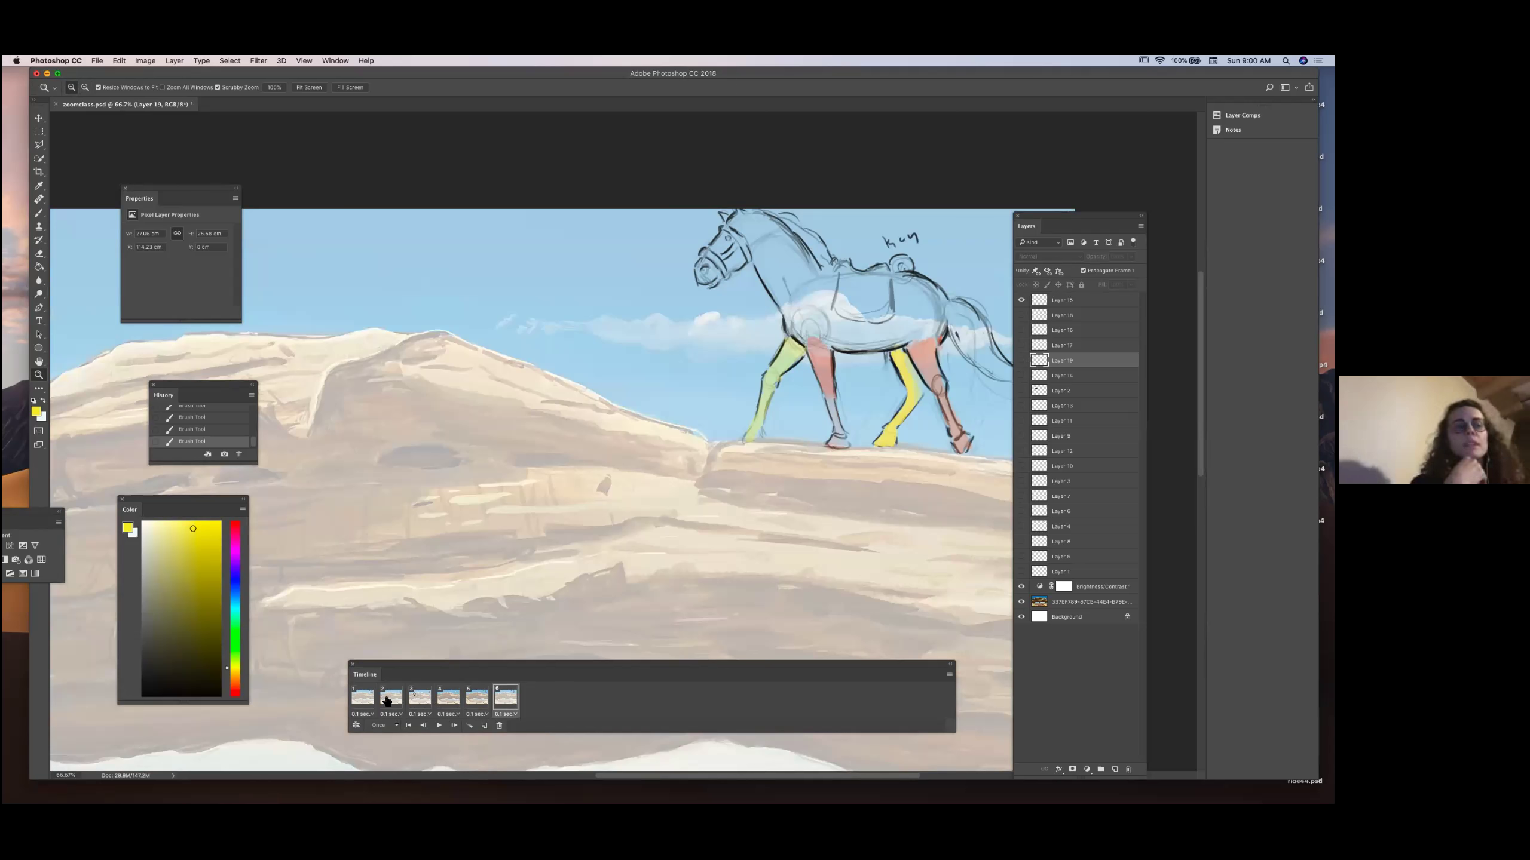
pyautogui.press('Right')
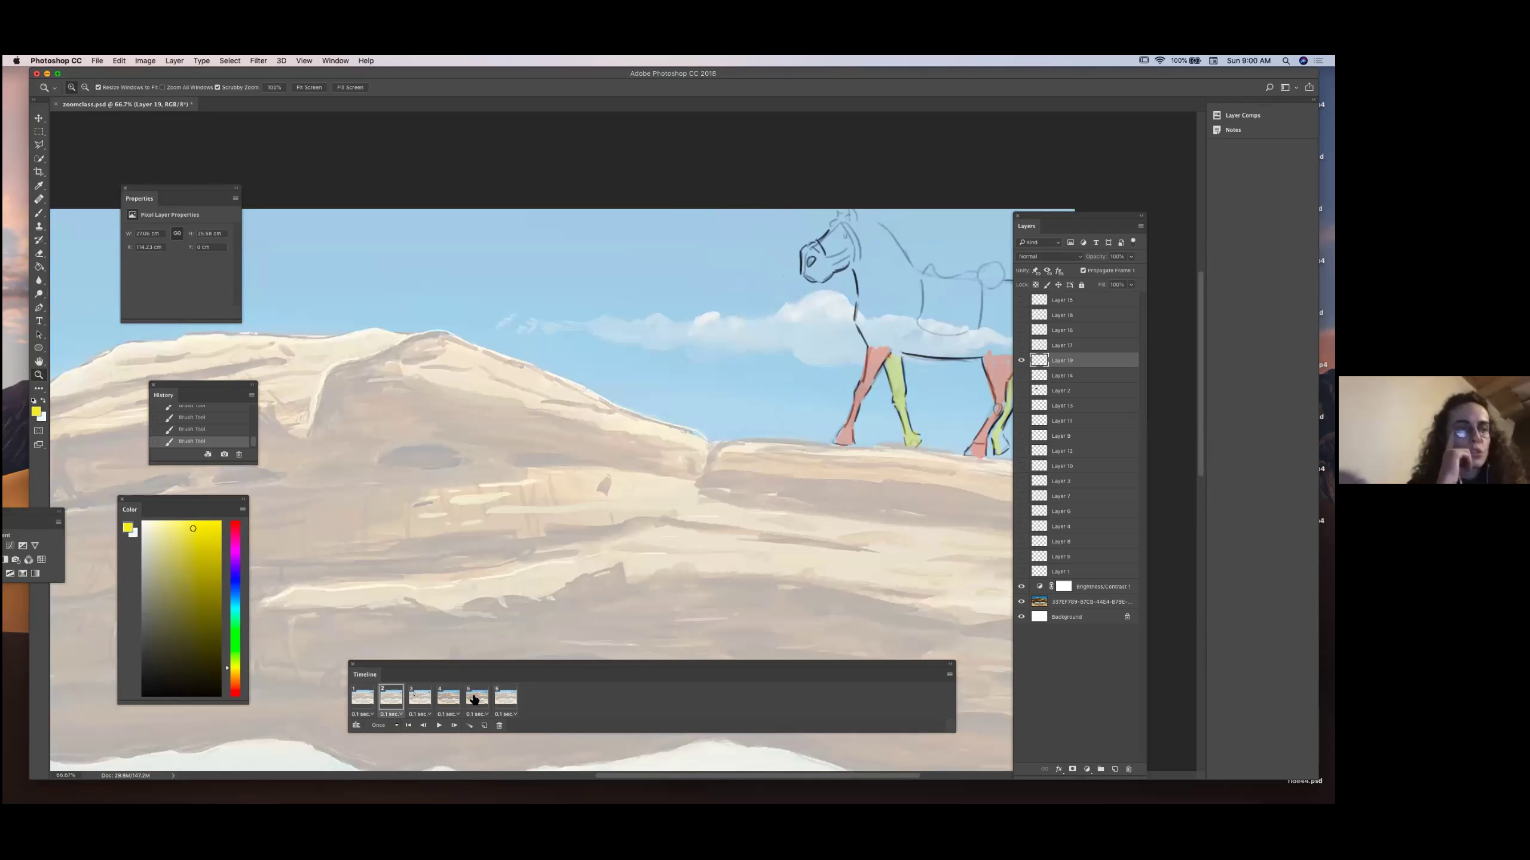
pyautogui.press('Right')
pyautogui.press('Right')
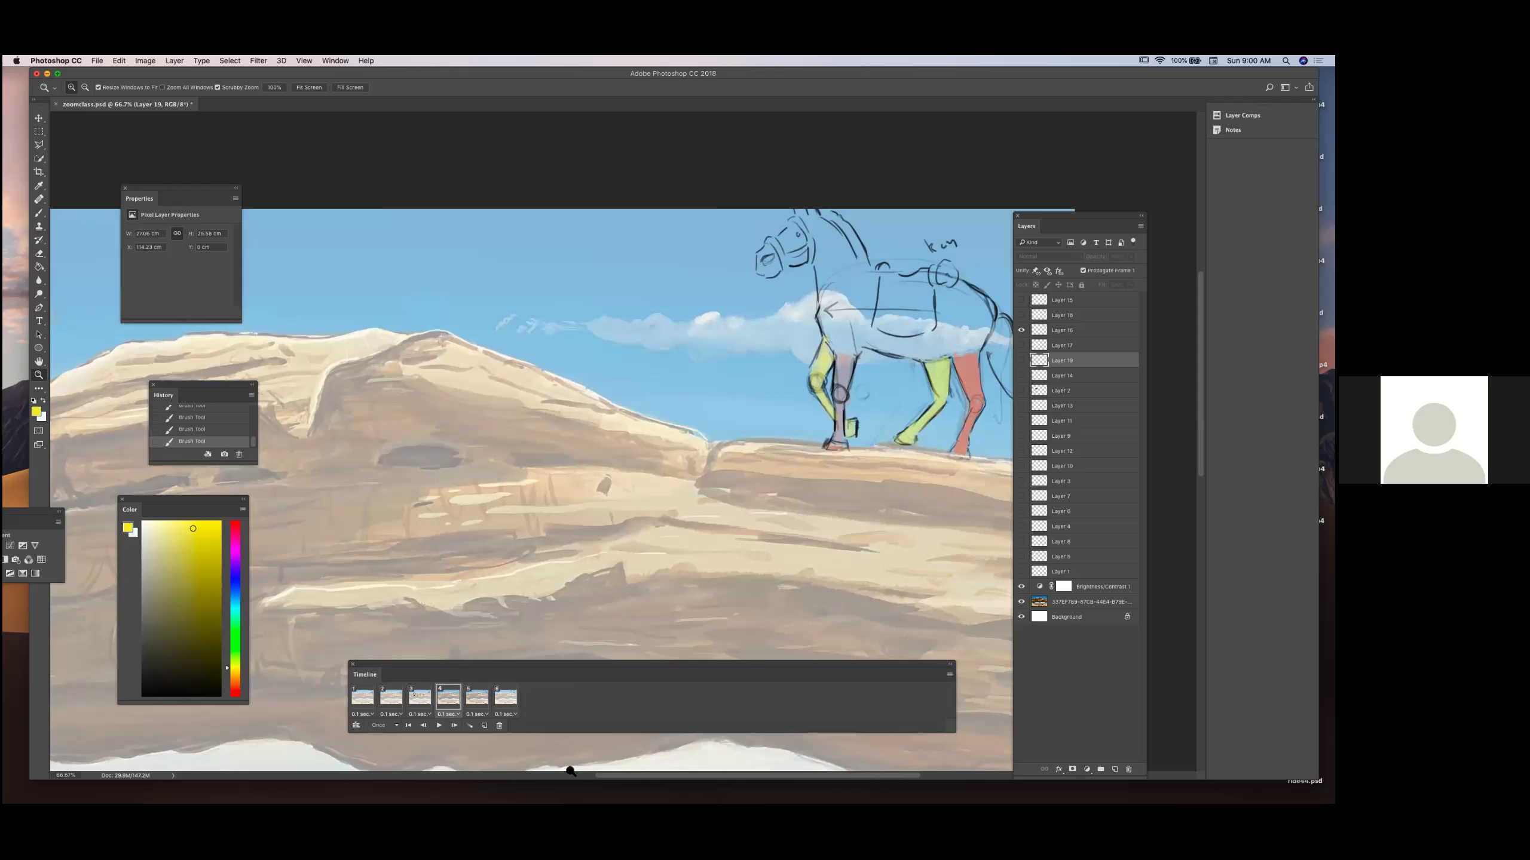
pyautogui.press('Right')
pyautogui.press('Right')
pyautogui.press('Left')
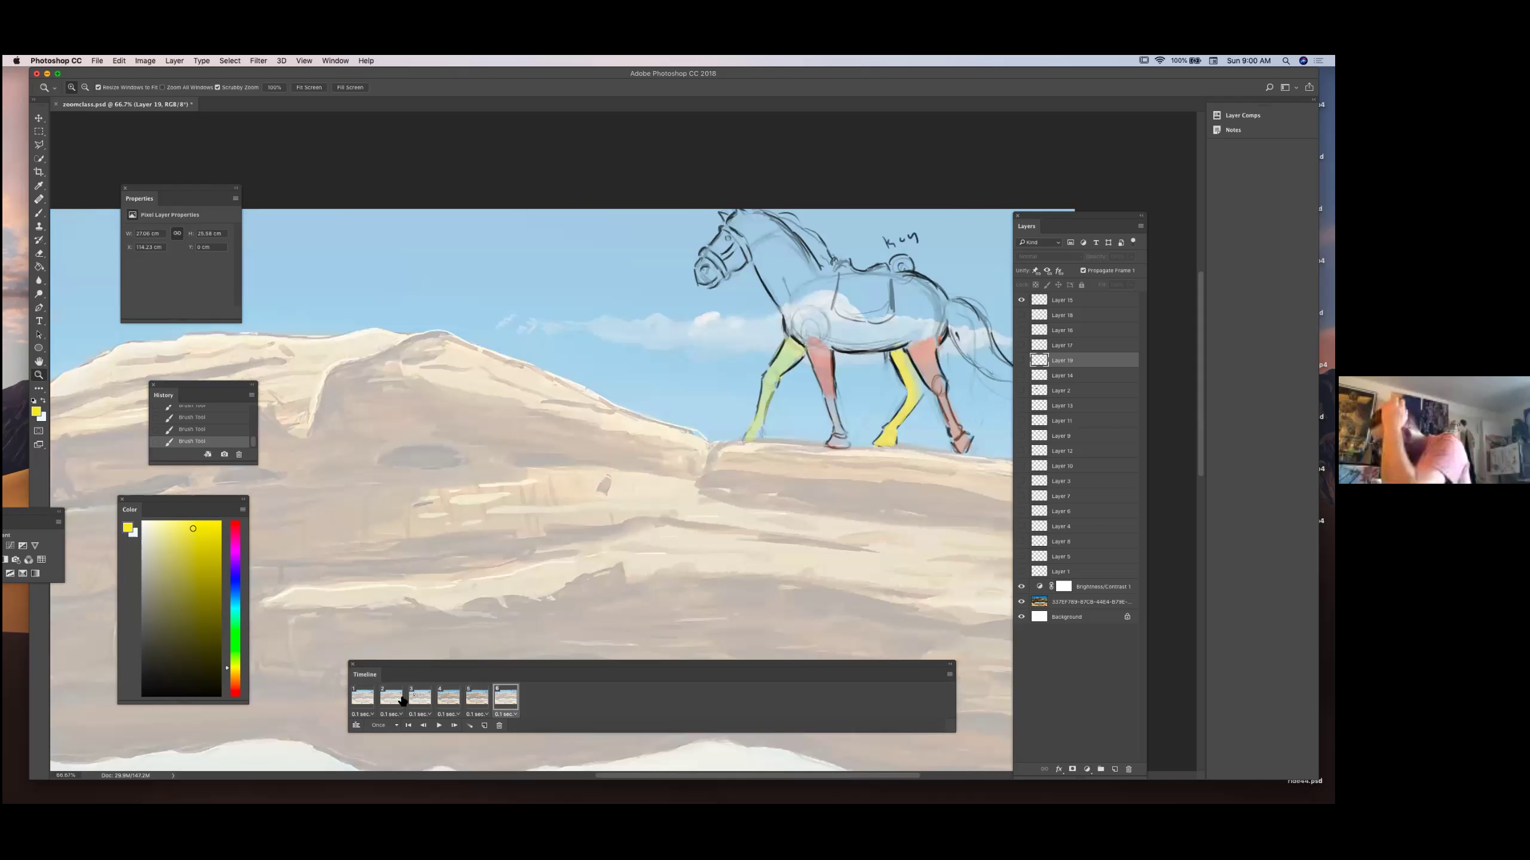
pyautogui.press('Right')
pyautogui.press('Right')
pyautogui.press('Right')
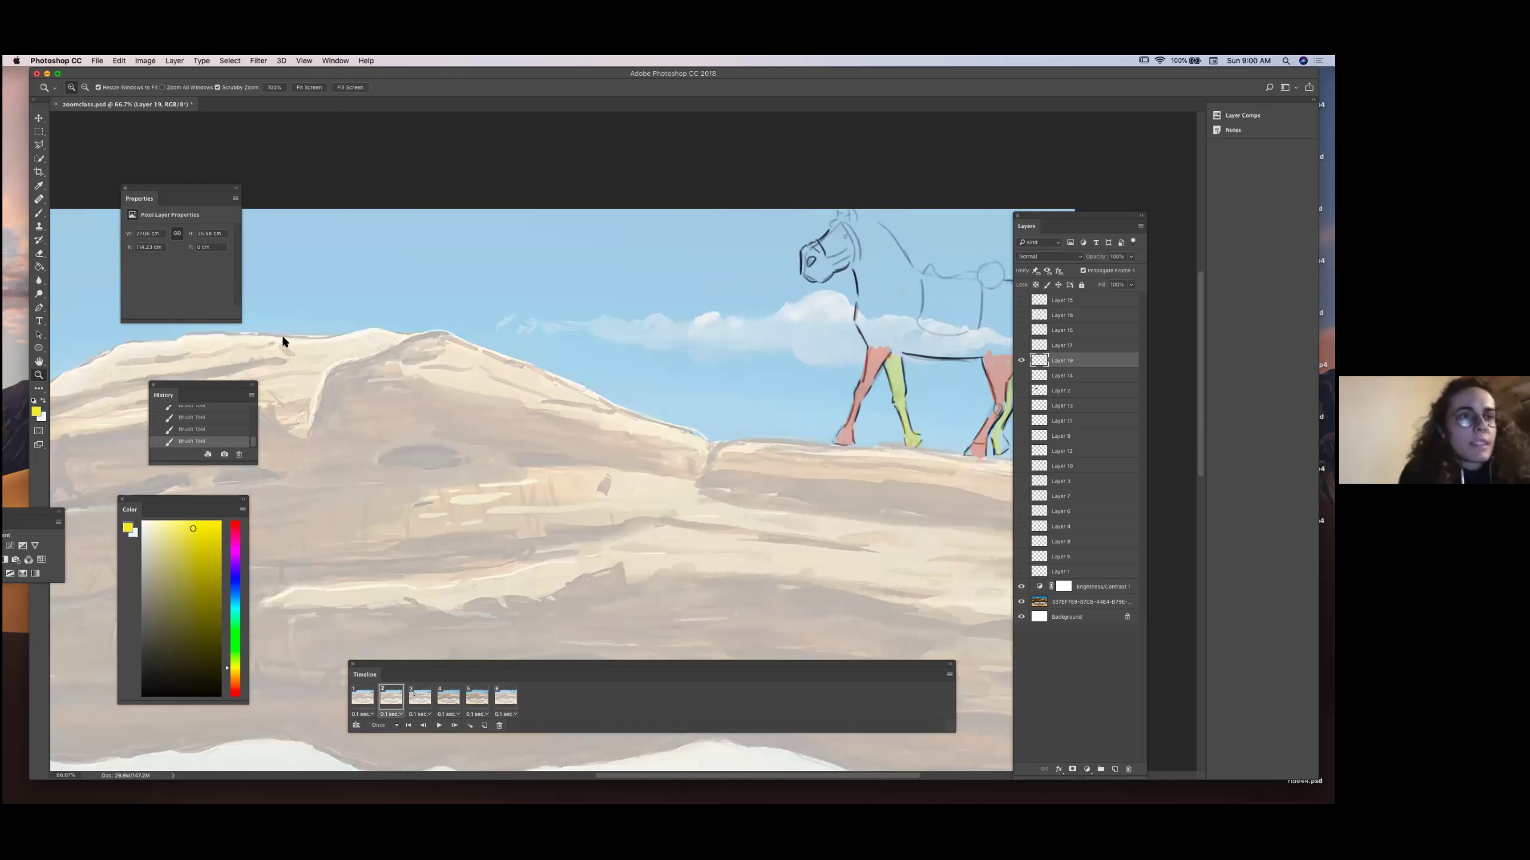
pyautogui.click(335, 60)
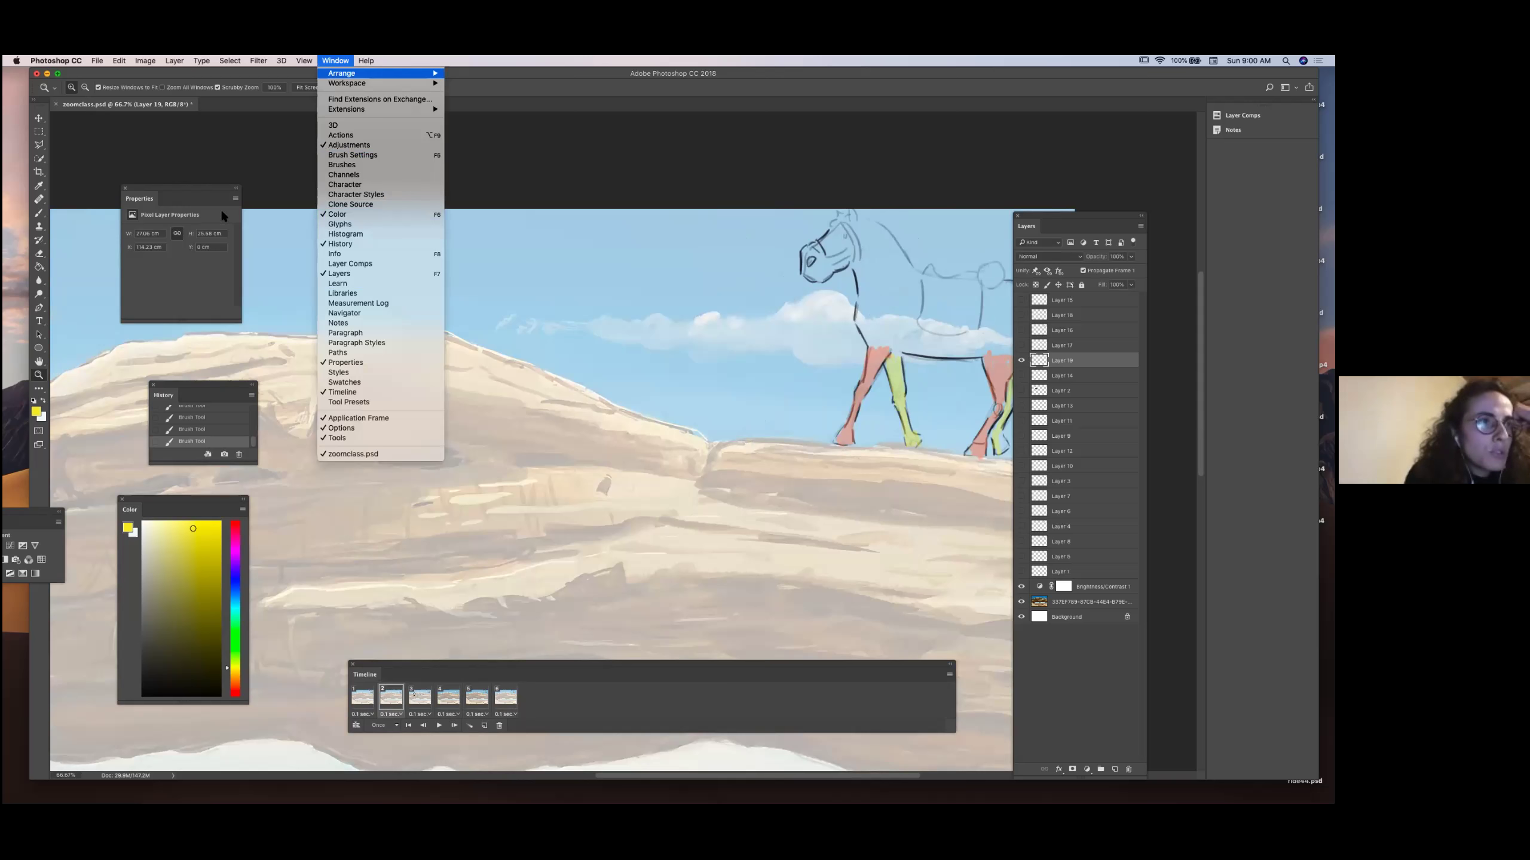
pyautogui.click(563, 568)
pyautogui.click(613, 520)
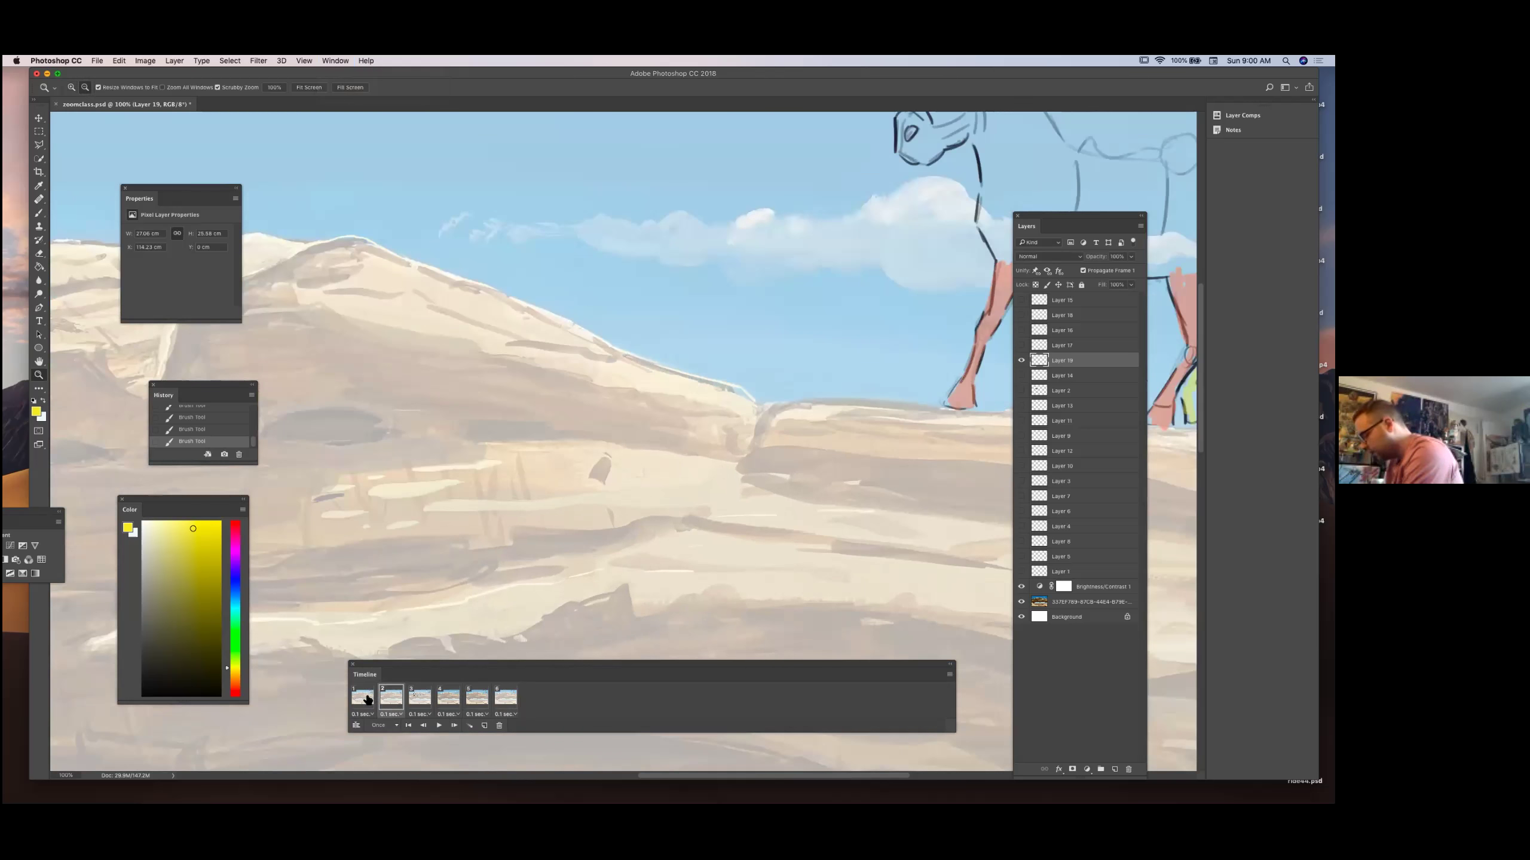
# Compare the horse's poses in frames 1, 2 and 3 with the whole picture in view.
pyautogui.press('super+minus')
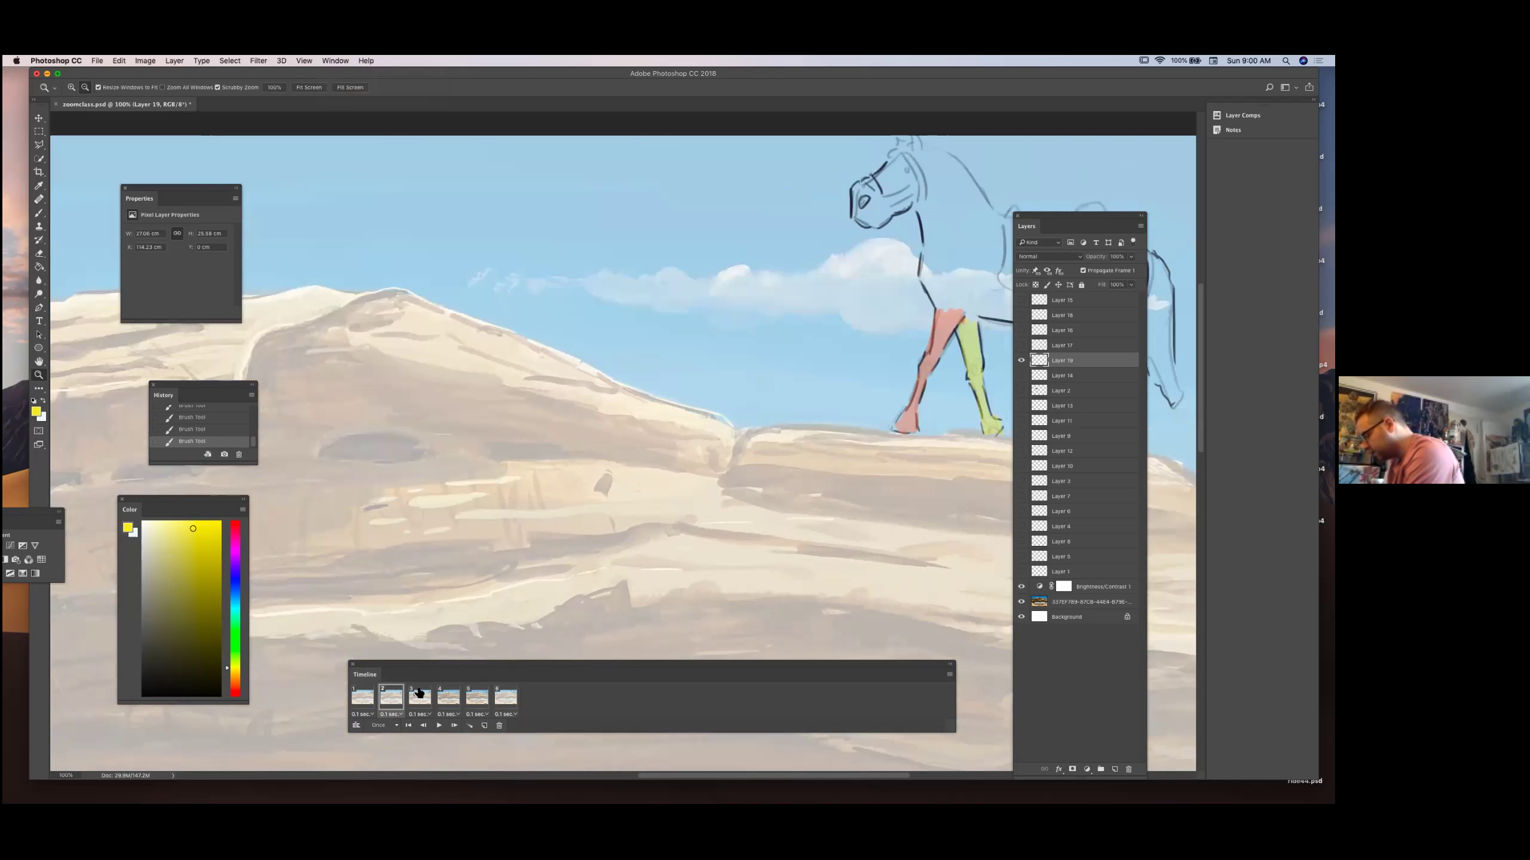
pyautogui.press('super+minus')
pyautogui.press('super+minus')
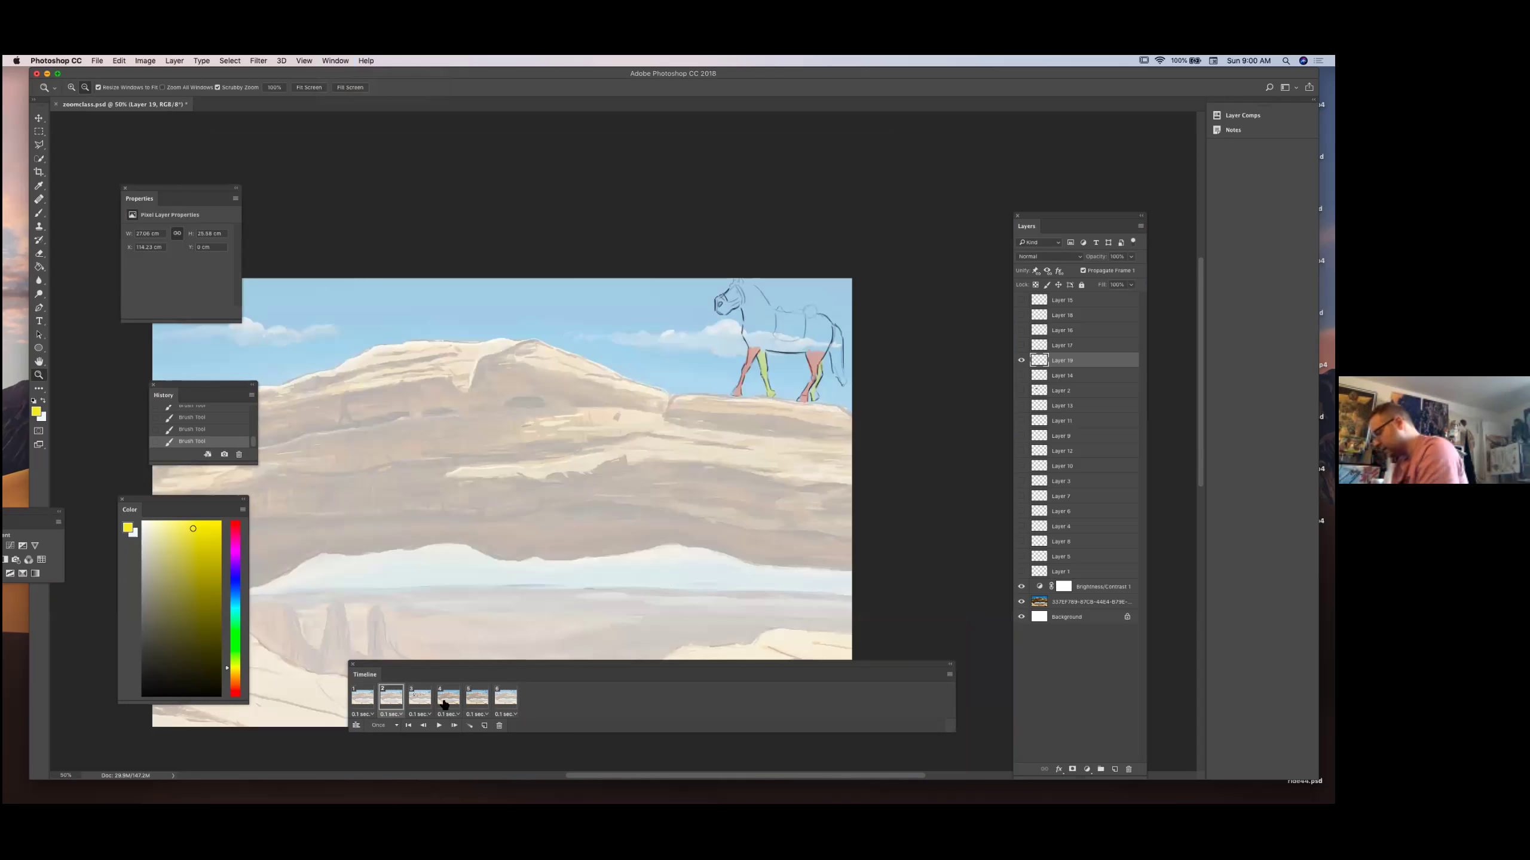
pyautogui.press('super+minus')
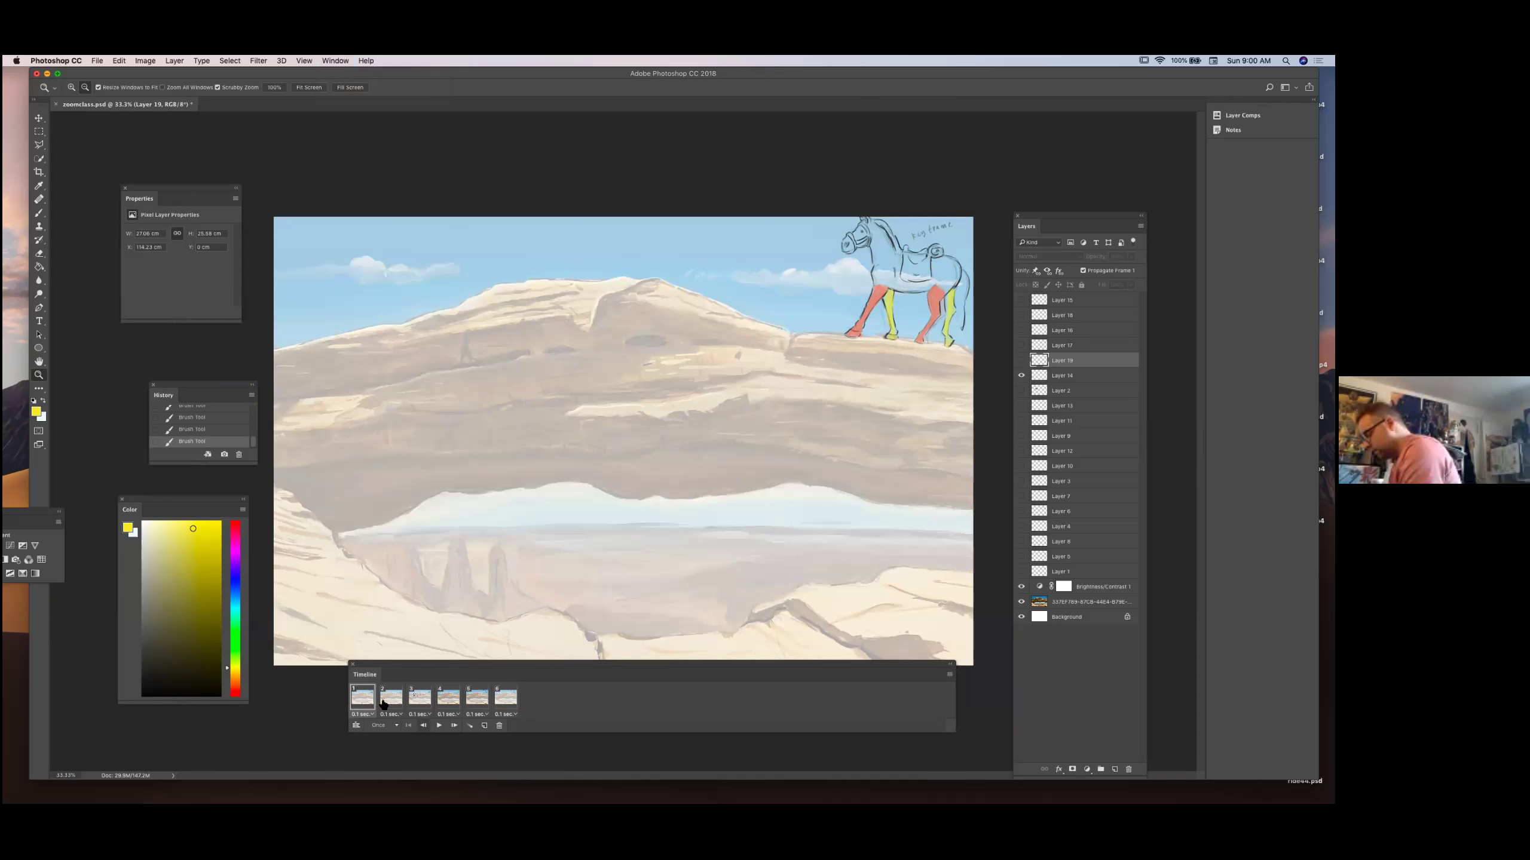
pyautogui.click(388, 699)
pyautogui.press('Left')
pyautogui.press('Right')
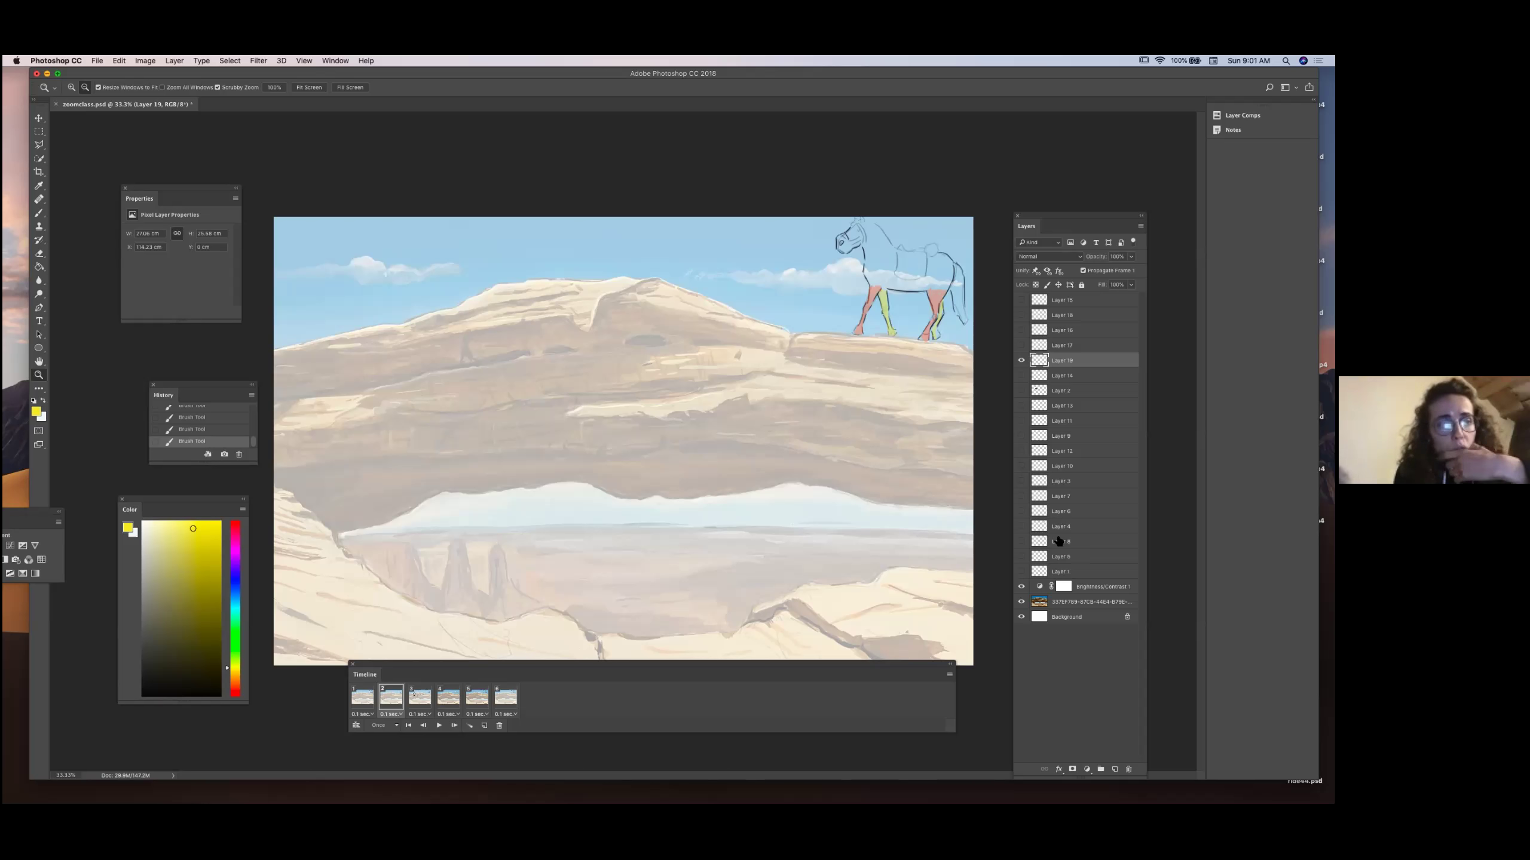
pyautogui.click(427, 699)
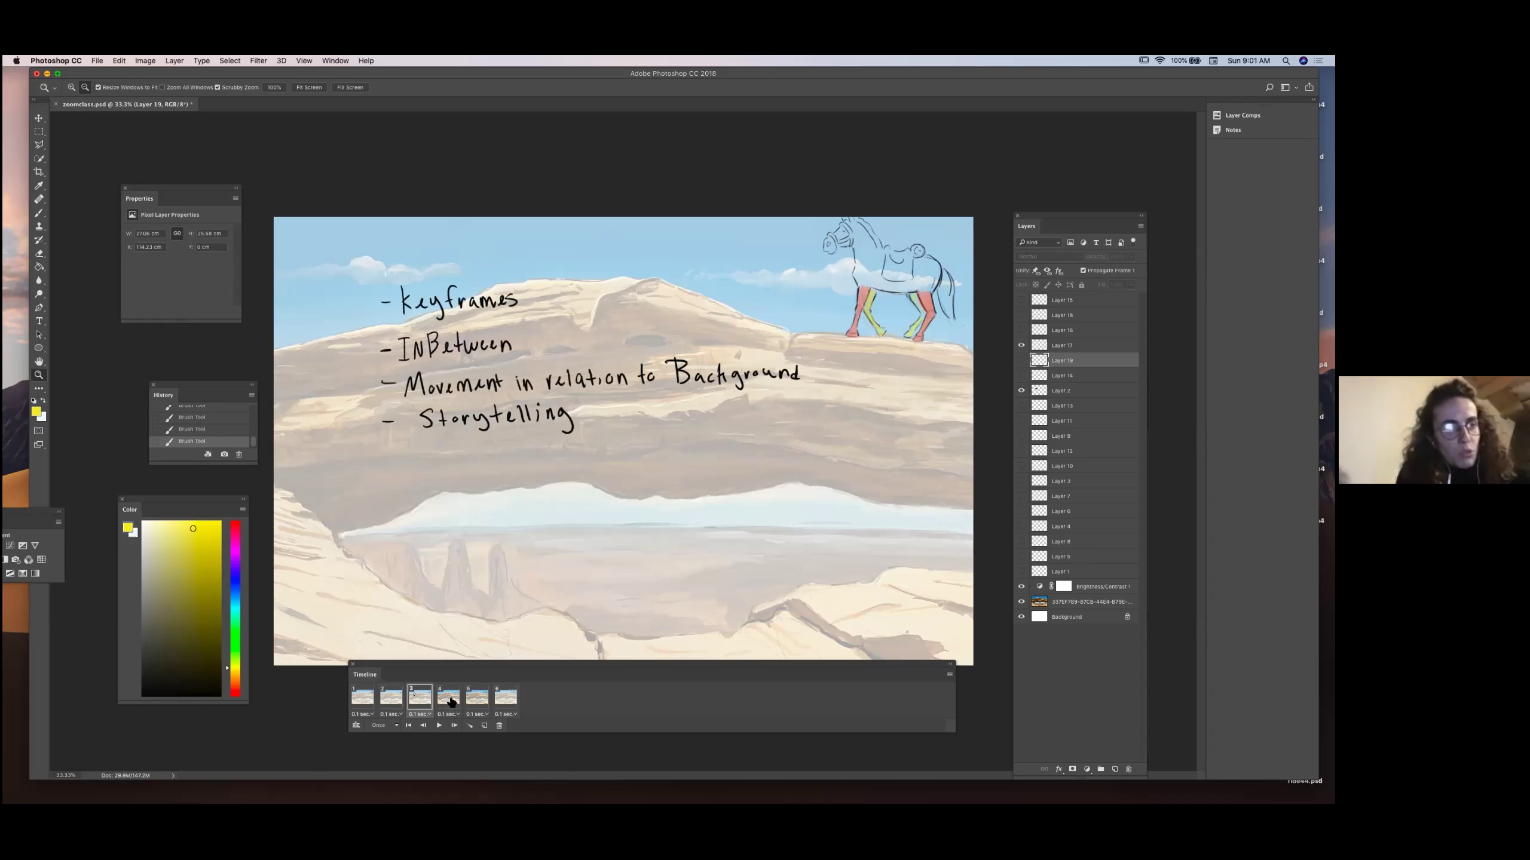
# Compare the horse's poses in frames 4 and 5 by flipping back and forth between them.
pyautogui.click(453, 701)
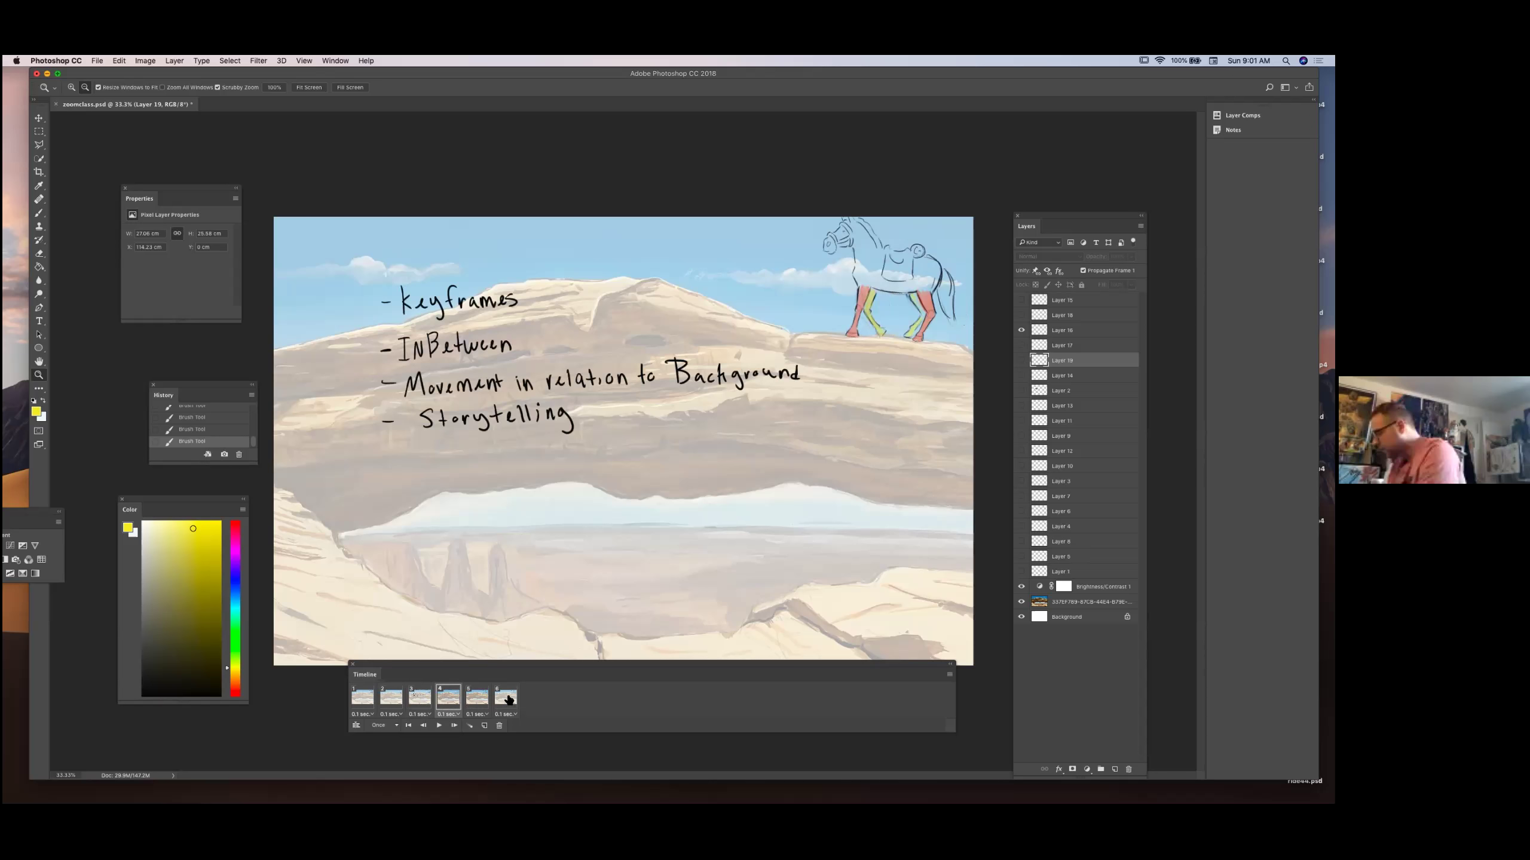
pyautogui.click(479, 699)
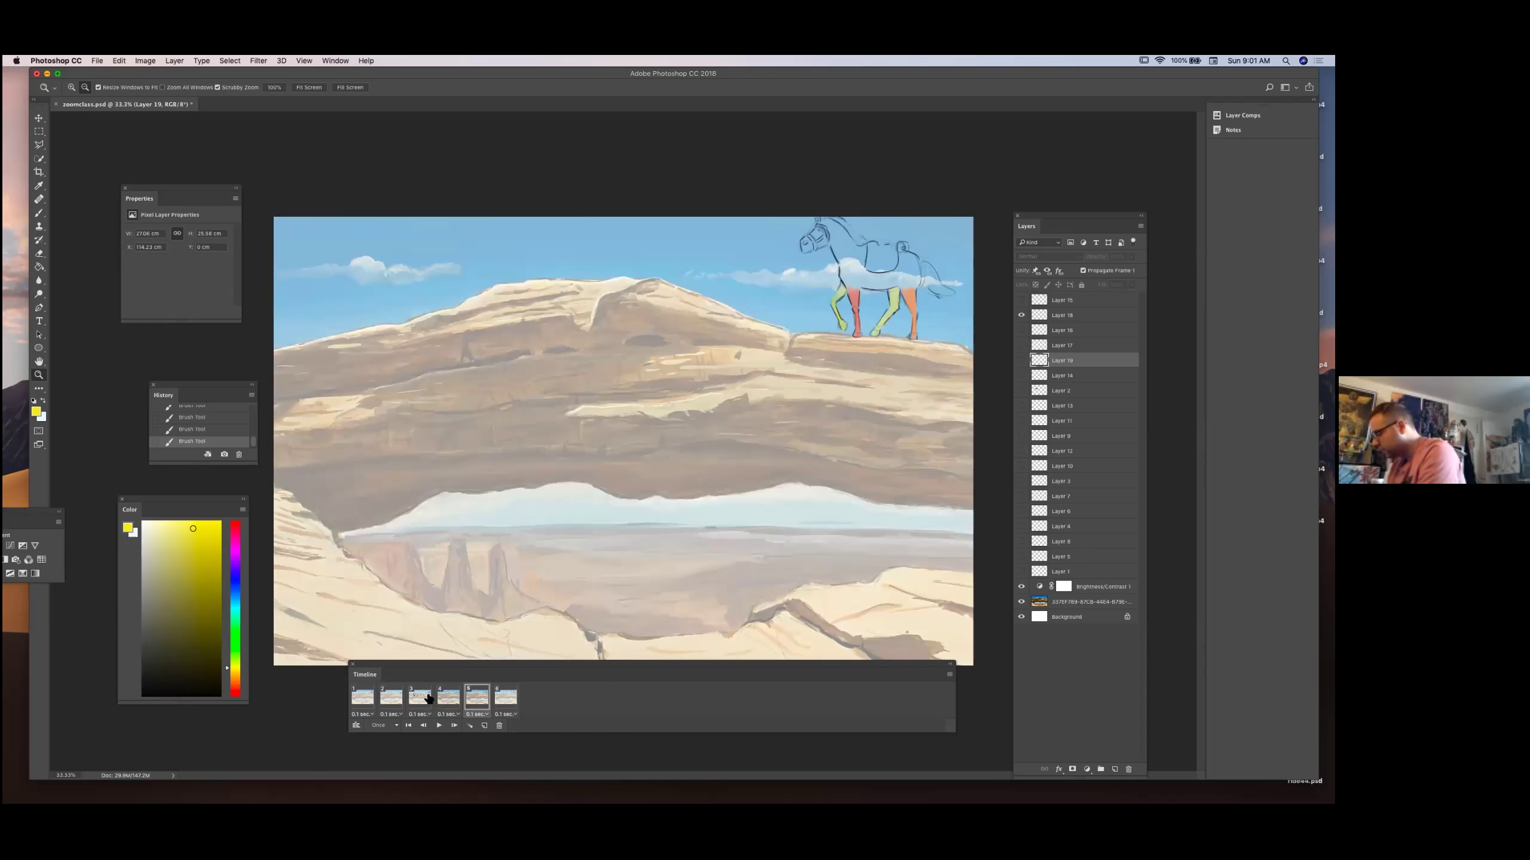
pyautogui.click(448, 699)
pyautogui.click(477, 699)
pyautogui.click(449, 699)
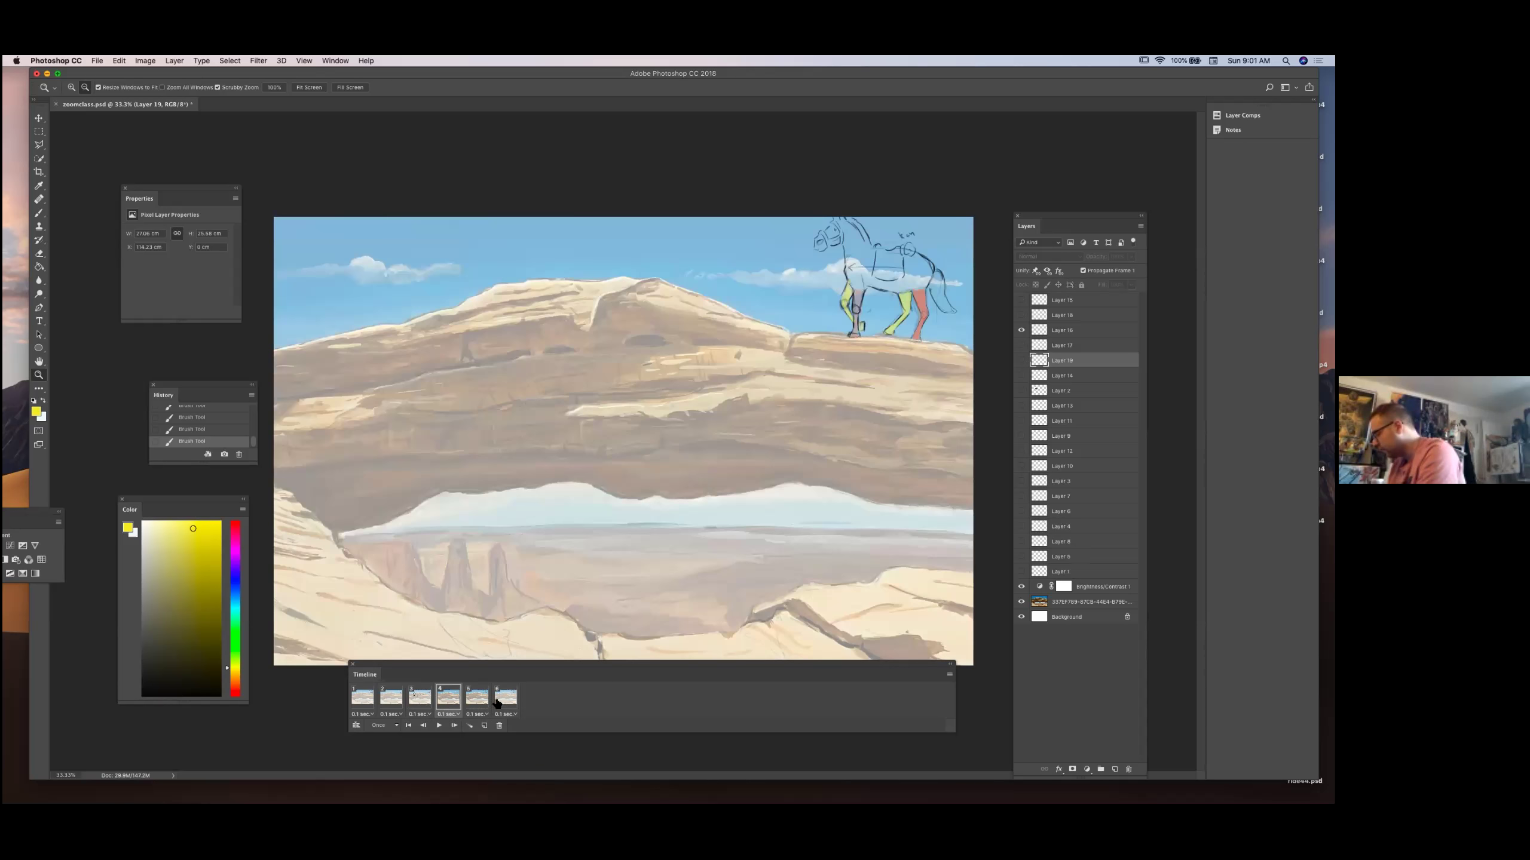
pyautogui.click(382, 701)
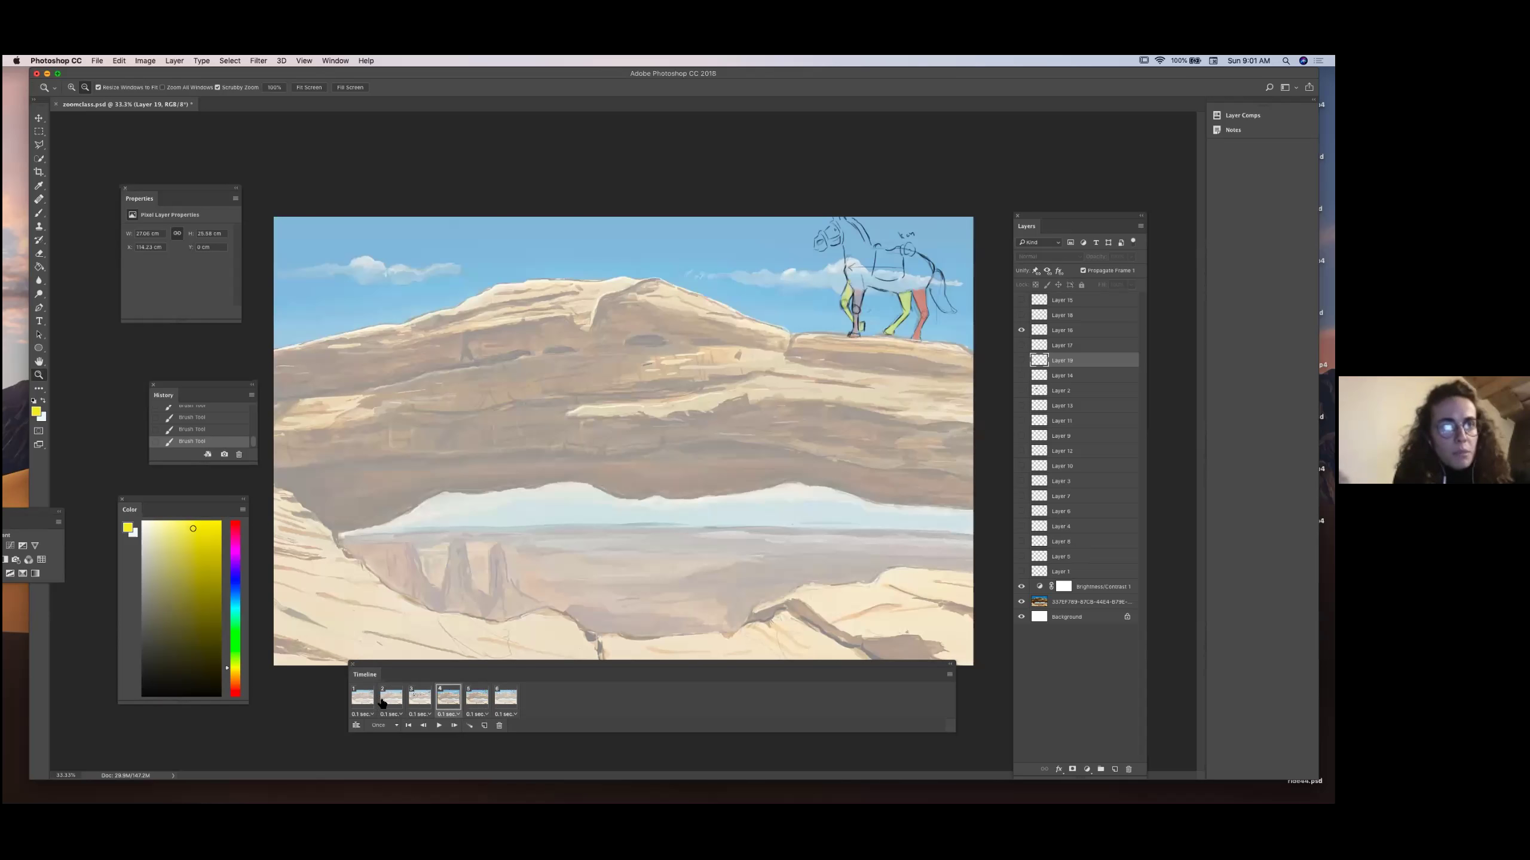
pyautogui.click(356, 725)
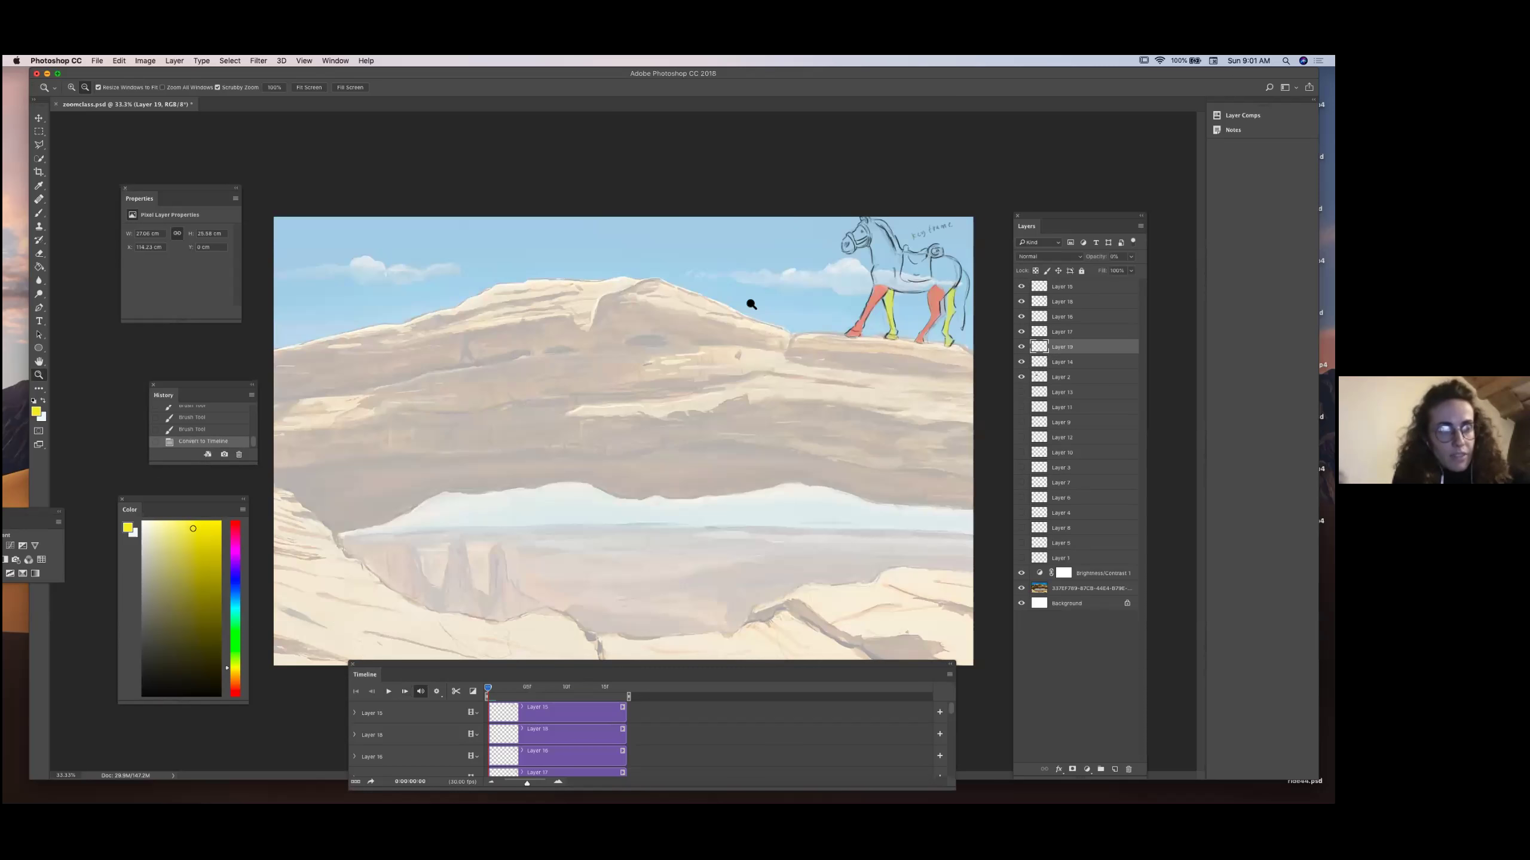
pyautogui.press('Delete')
pyautogui.press('Return')
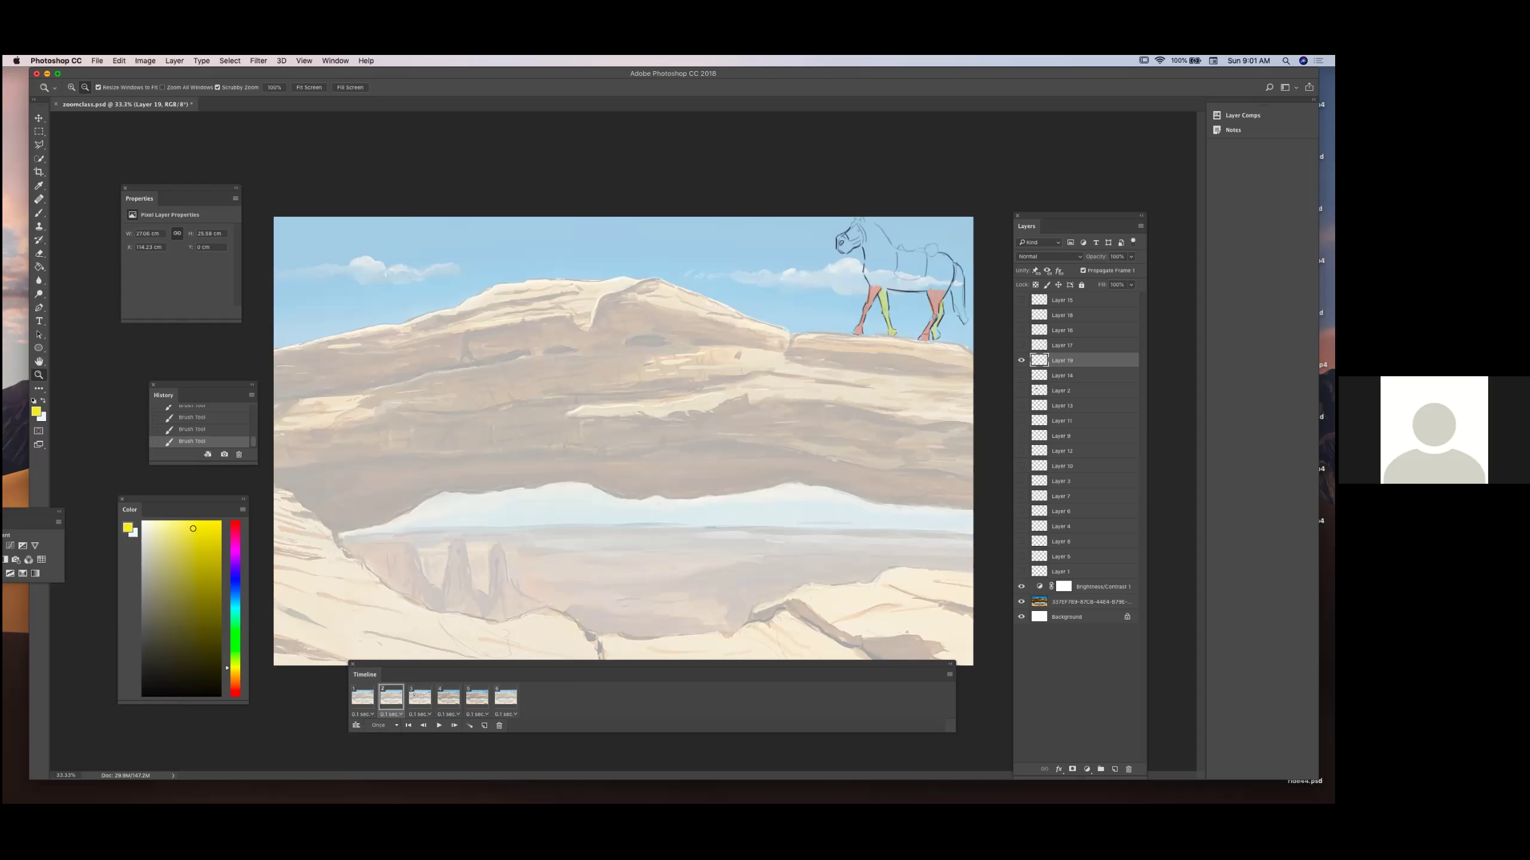
pyautogui.press('super+Tab')
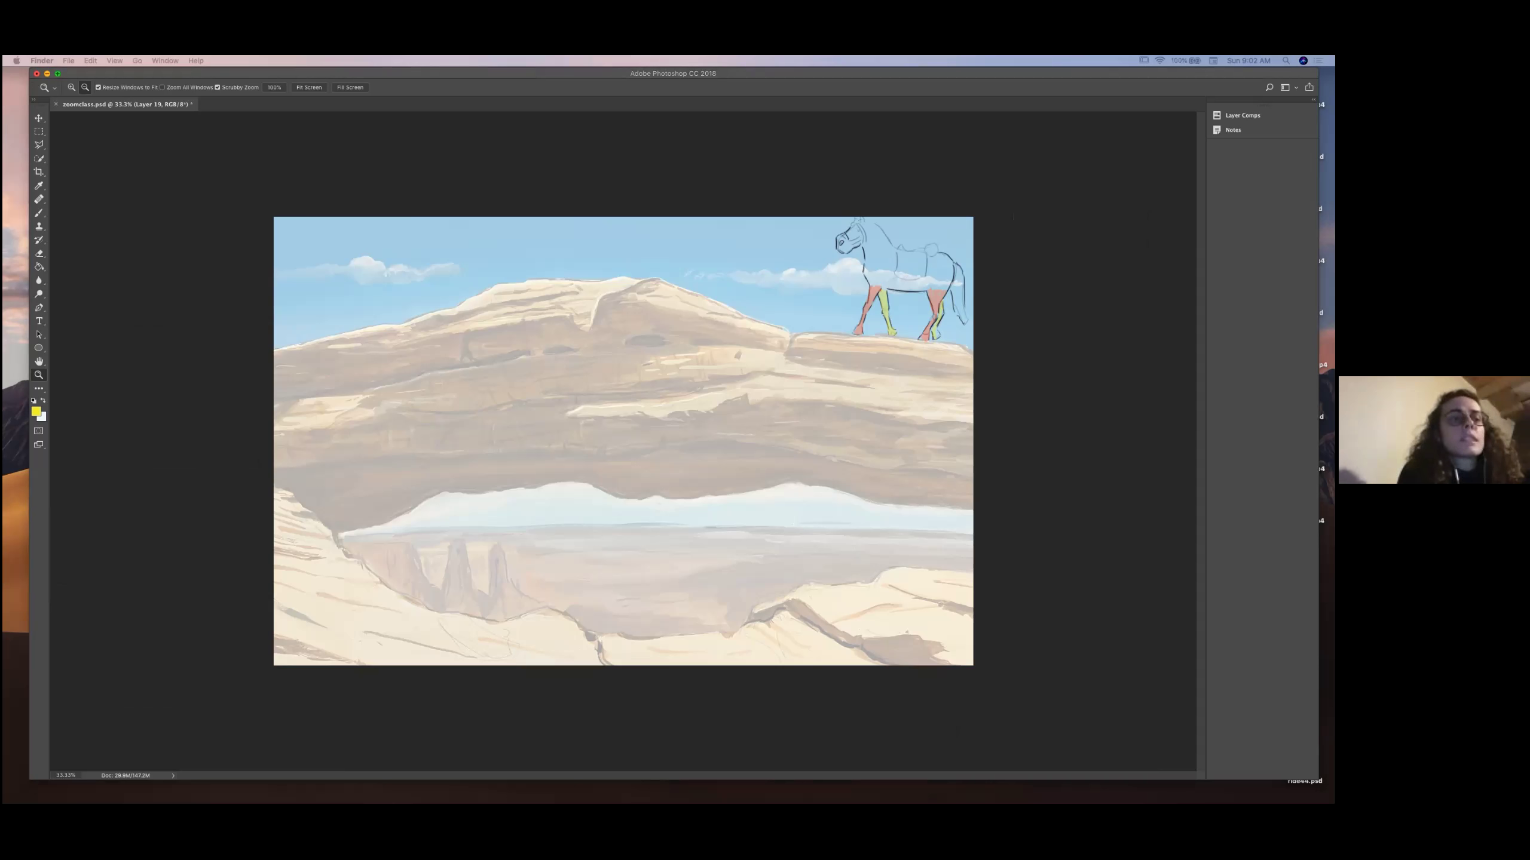
pyautogui.click(1004, 680)
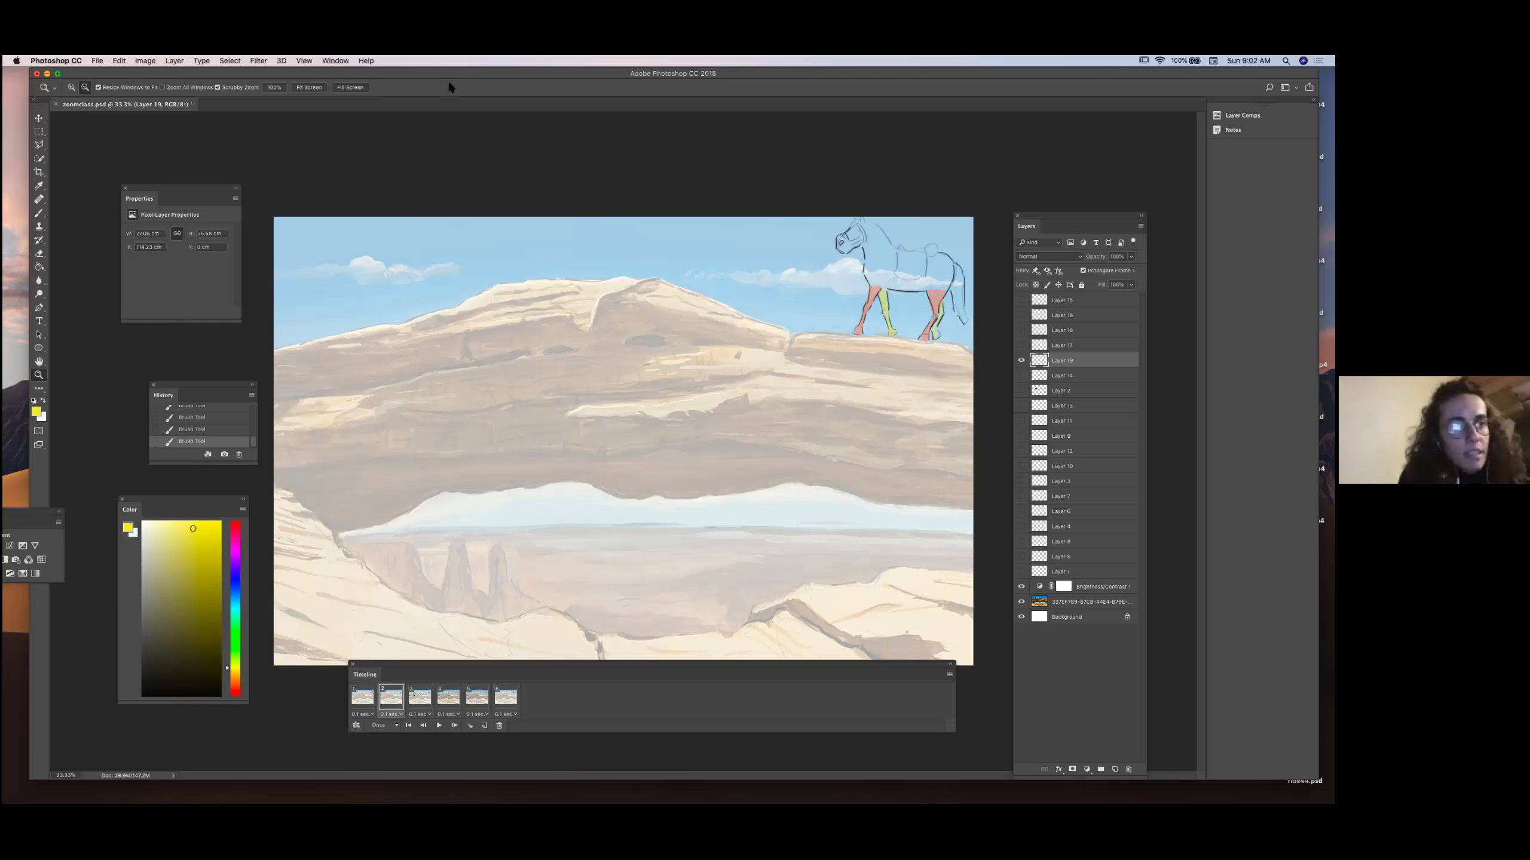
pyautogui.moveTo(462, 73); pyautogui.dragTo(450, 86)
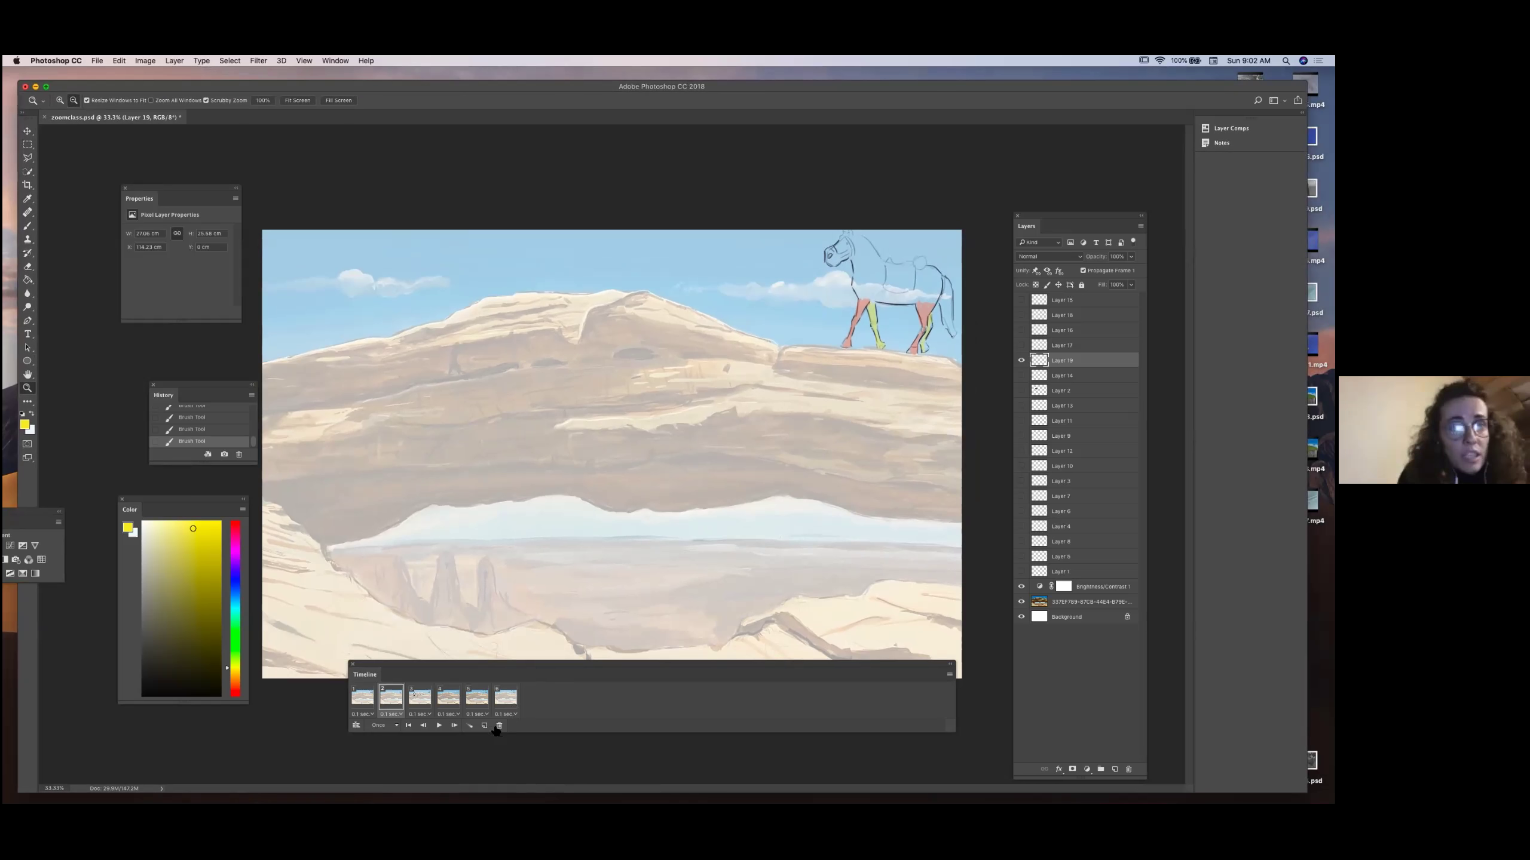
# Duplicate the last frame as a seventh timeline frame and hide the horse drawing on Layer 15 in it.
pyautogui.click(484, 726)
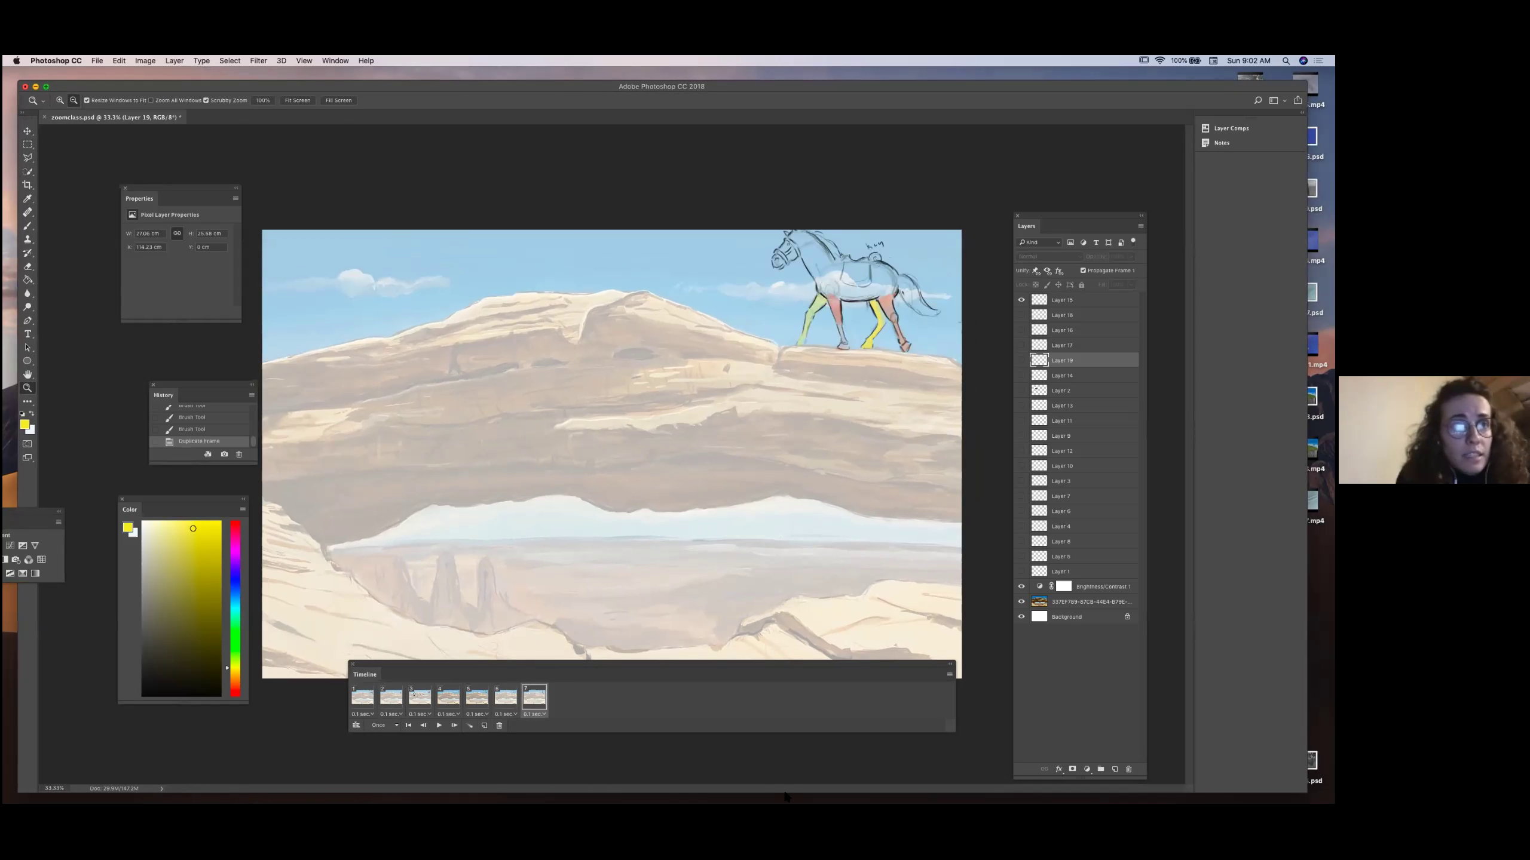
pyautogui.moveTo(785, 797)
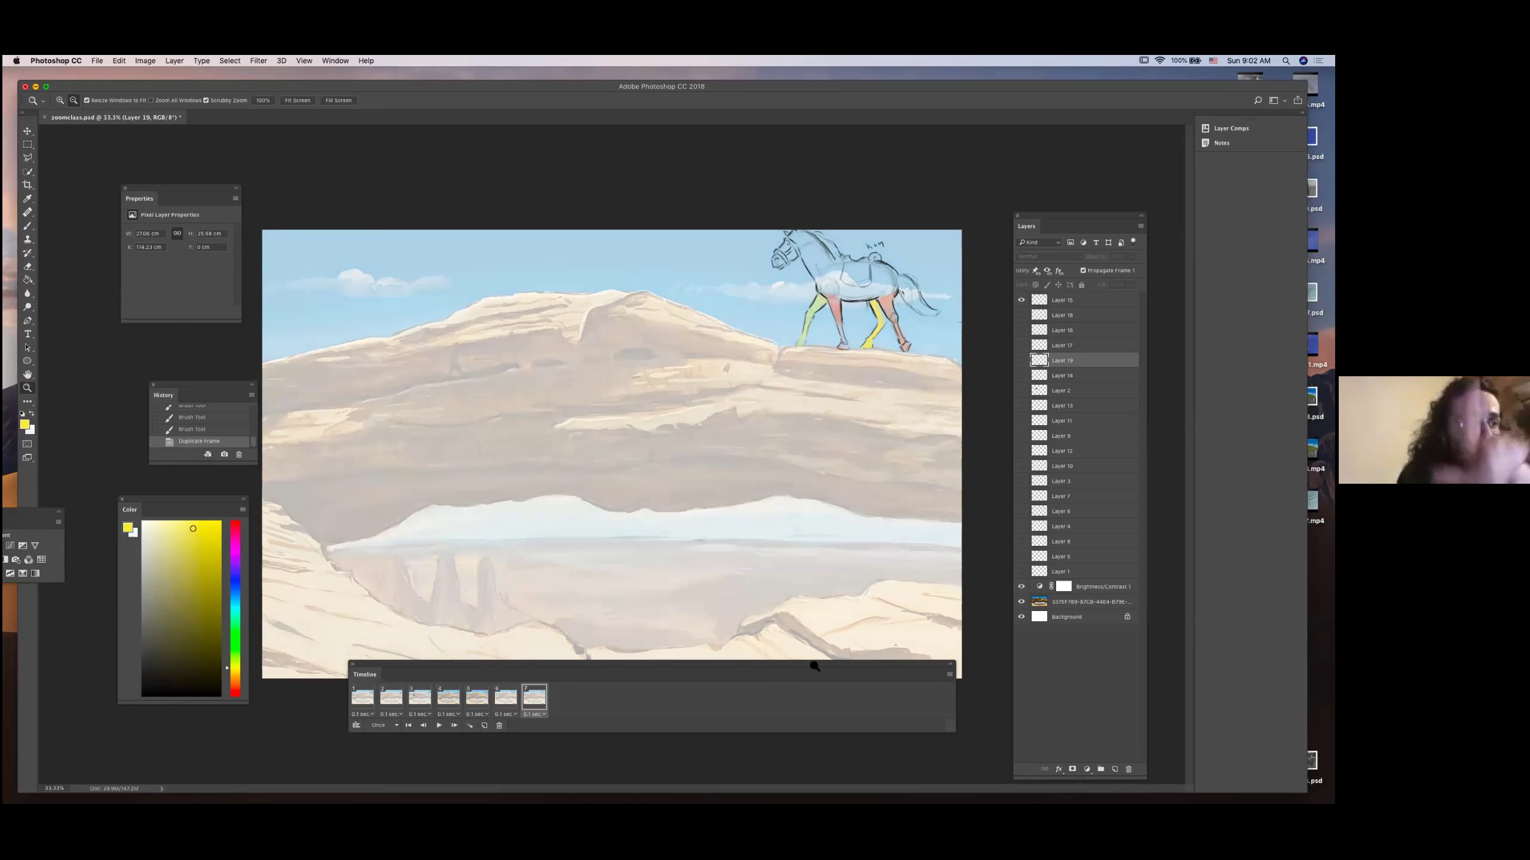
pyautogui.click(1023, 601)
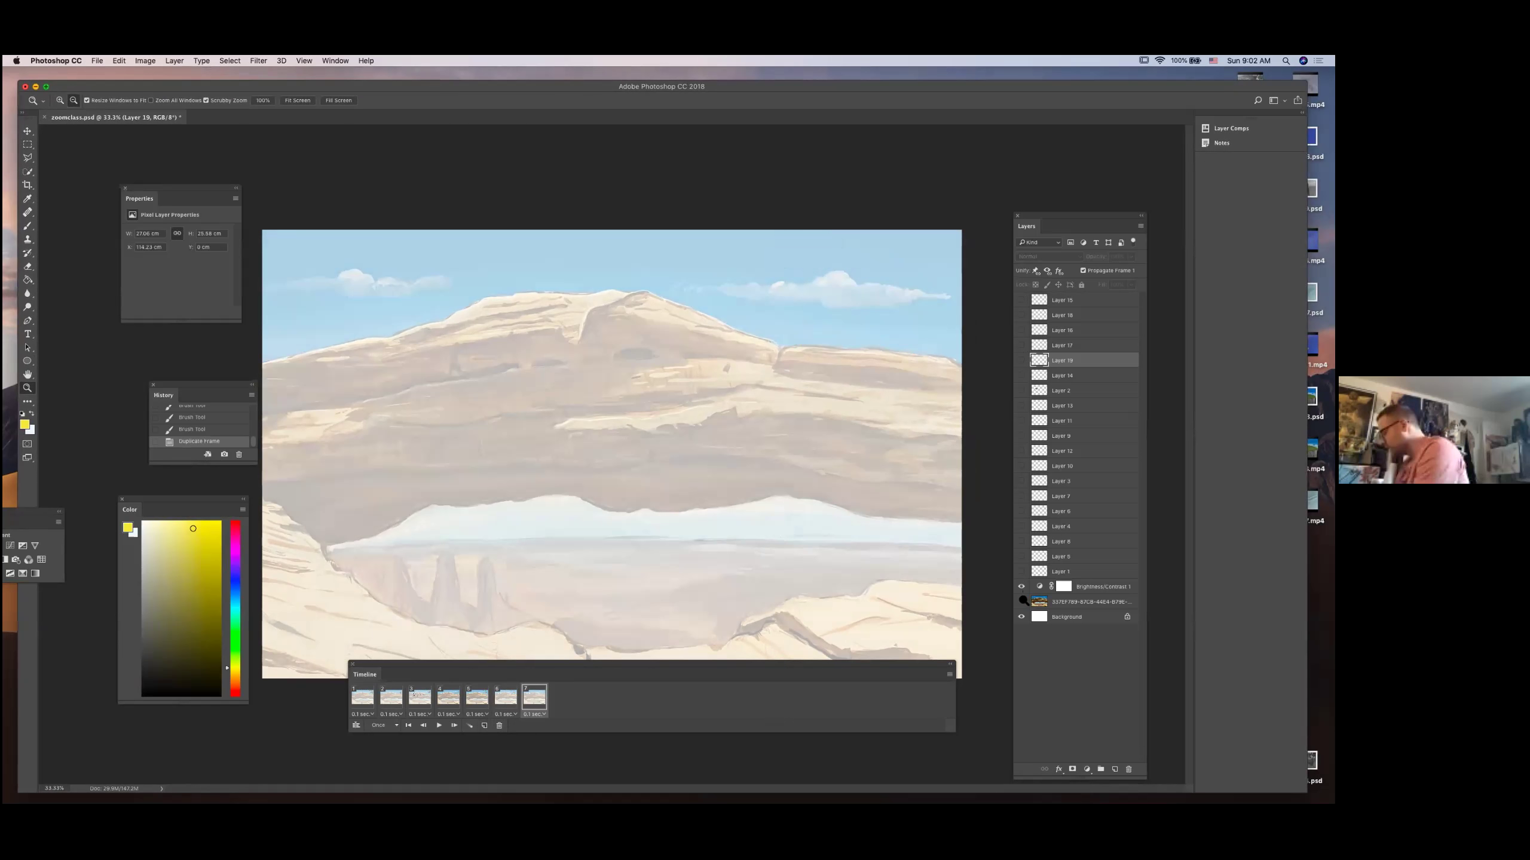
pyautogui.click(1022, 602)
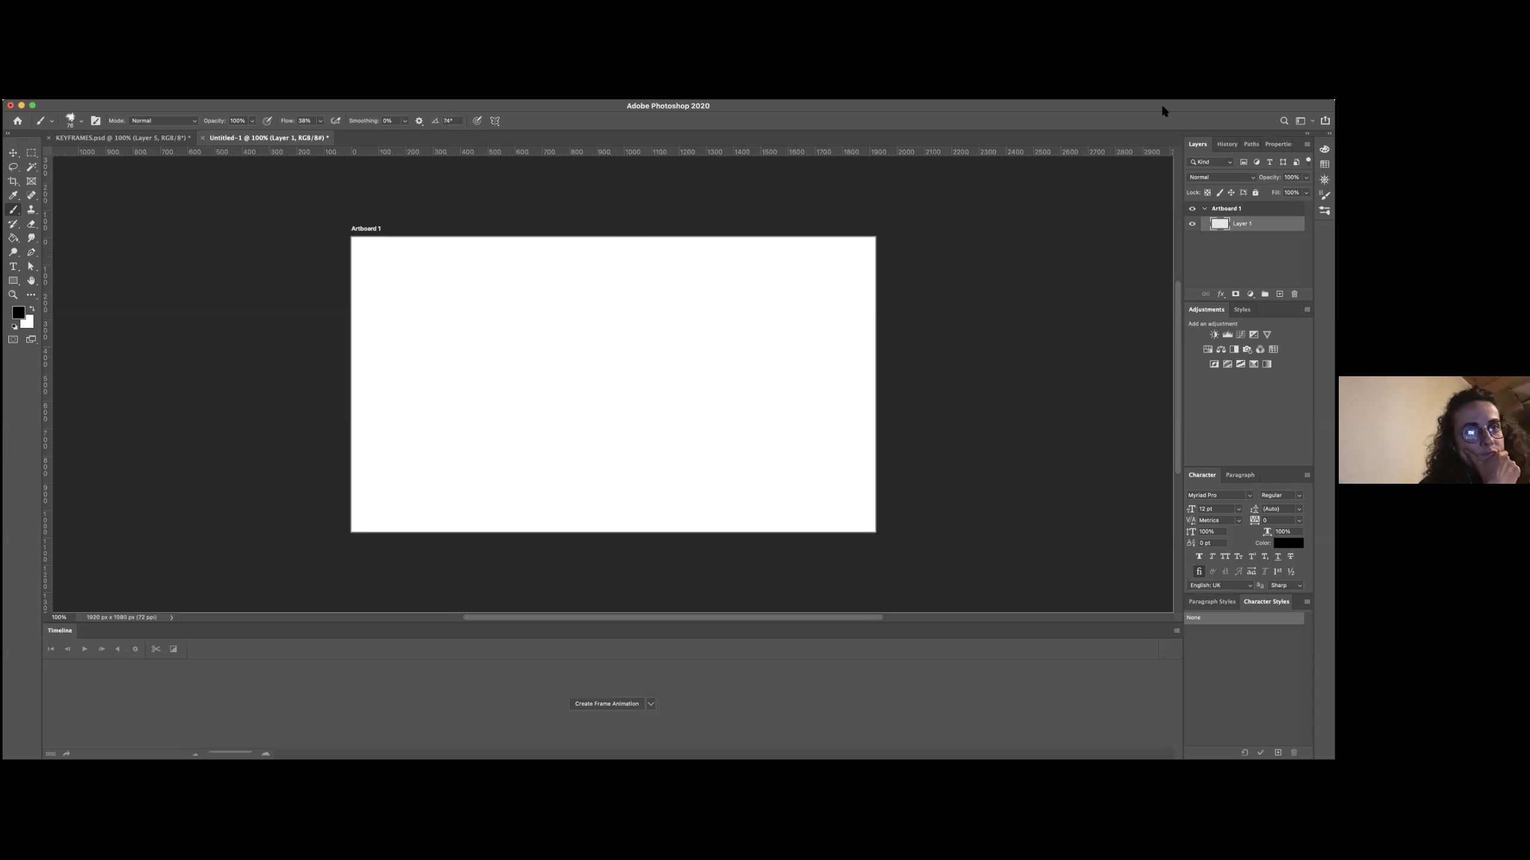
pyautogui.click(650, 704)
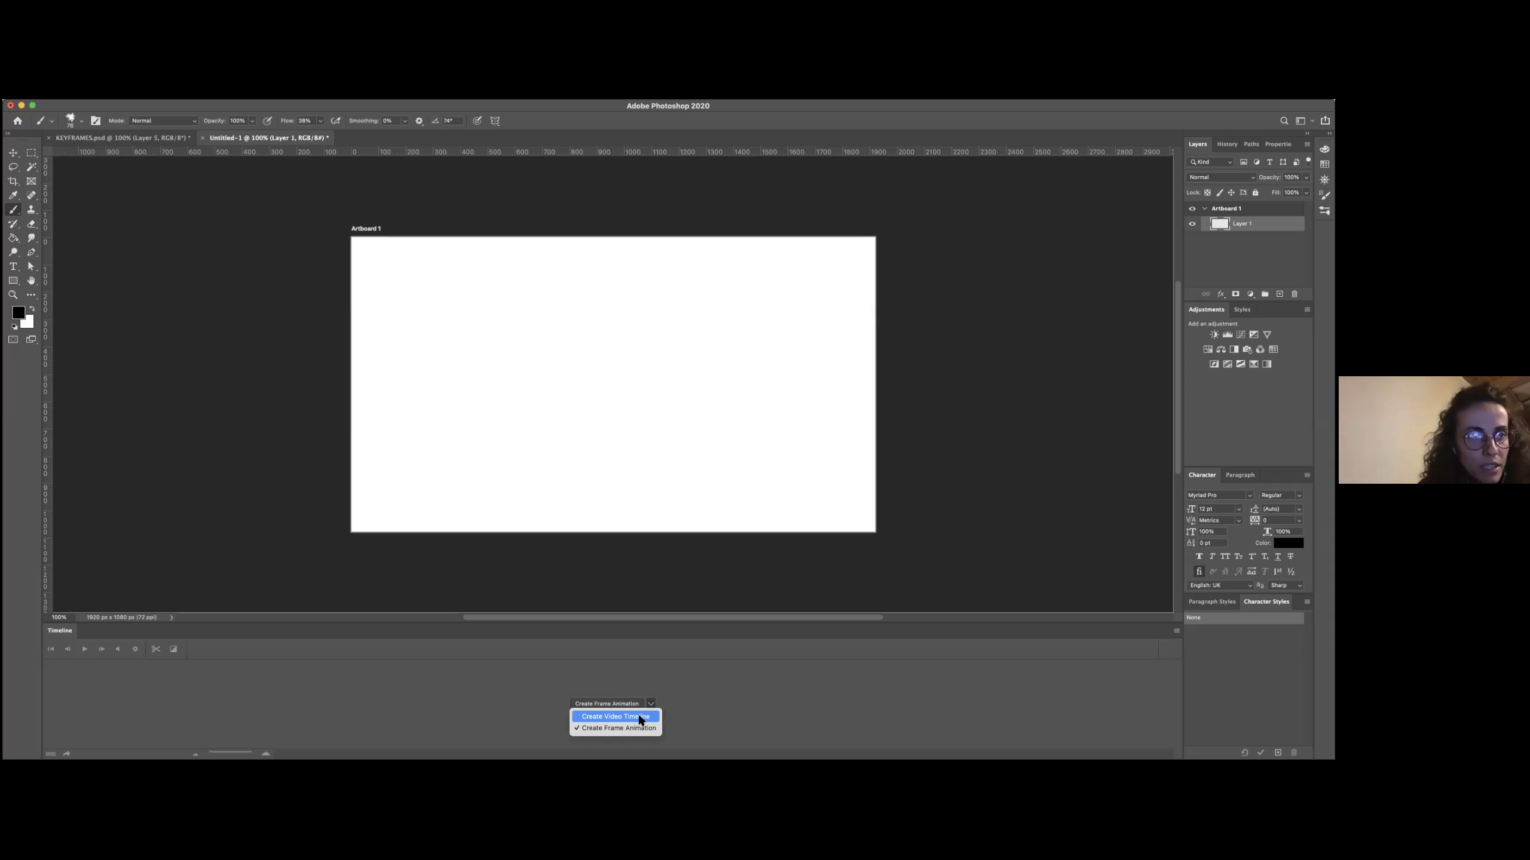
pyautogui.click(686, 723)
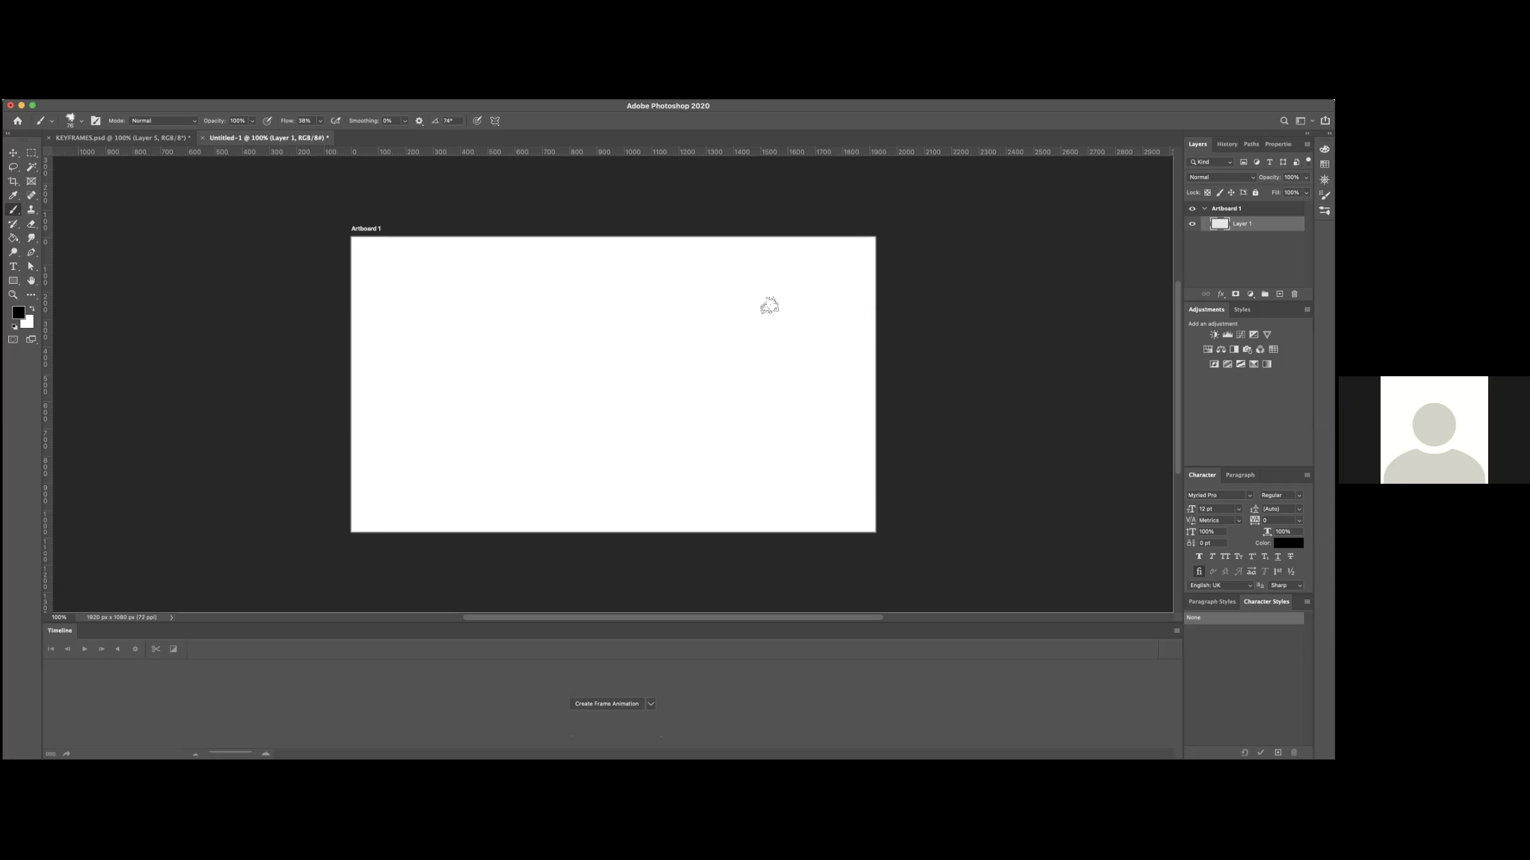
# Brush a black zigzag scribble on Layer 1 and a second one beside it on a new layer.
pyautogui.moveTo(506, 292); pyautogui.dragTo(516, 410)
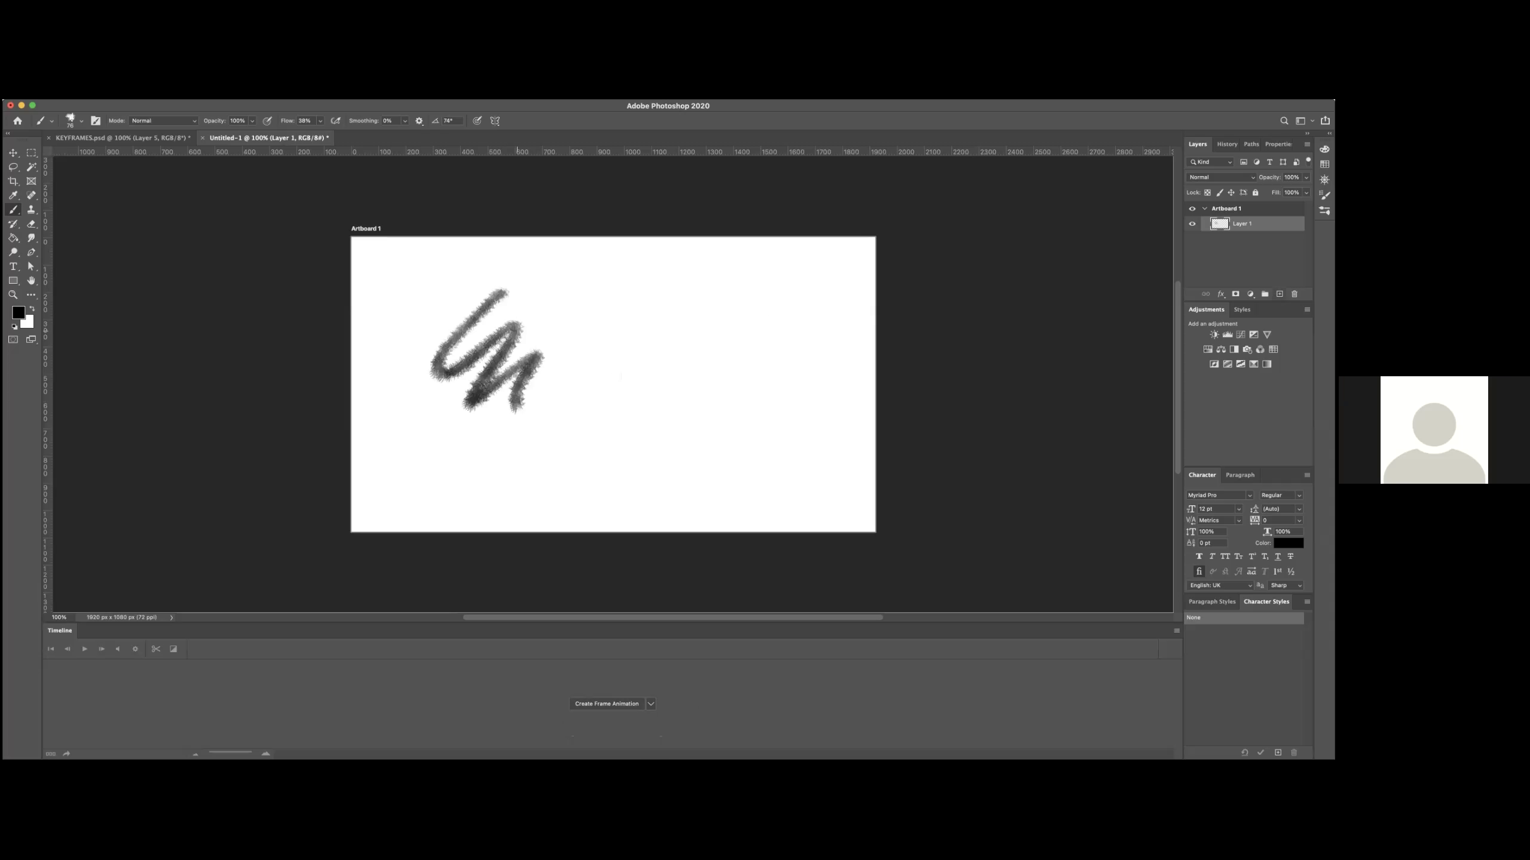
pyautogui.press('super+alt+shift+n')
pyautogui.moveTo(677, 297); pyautogui.dragTo(702, 447)
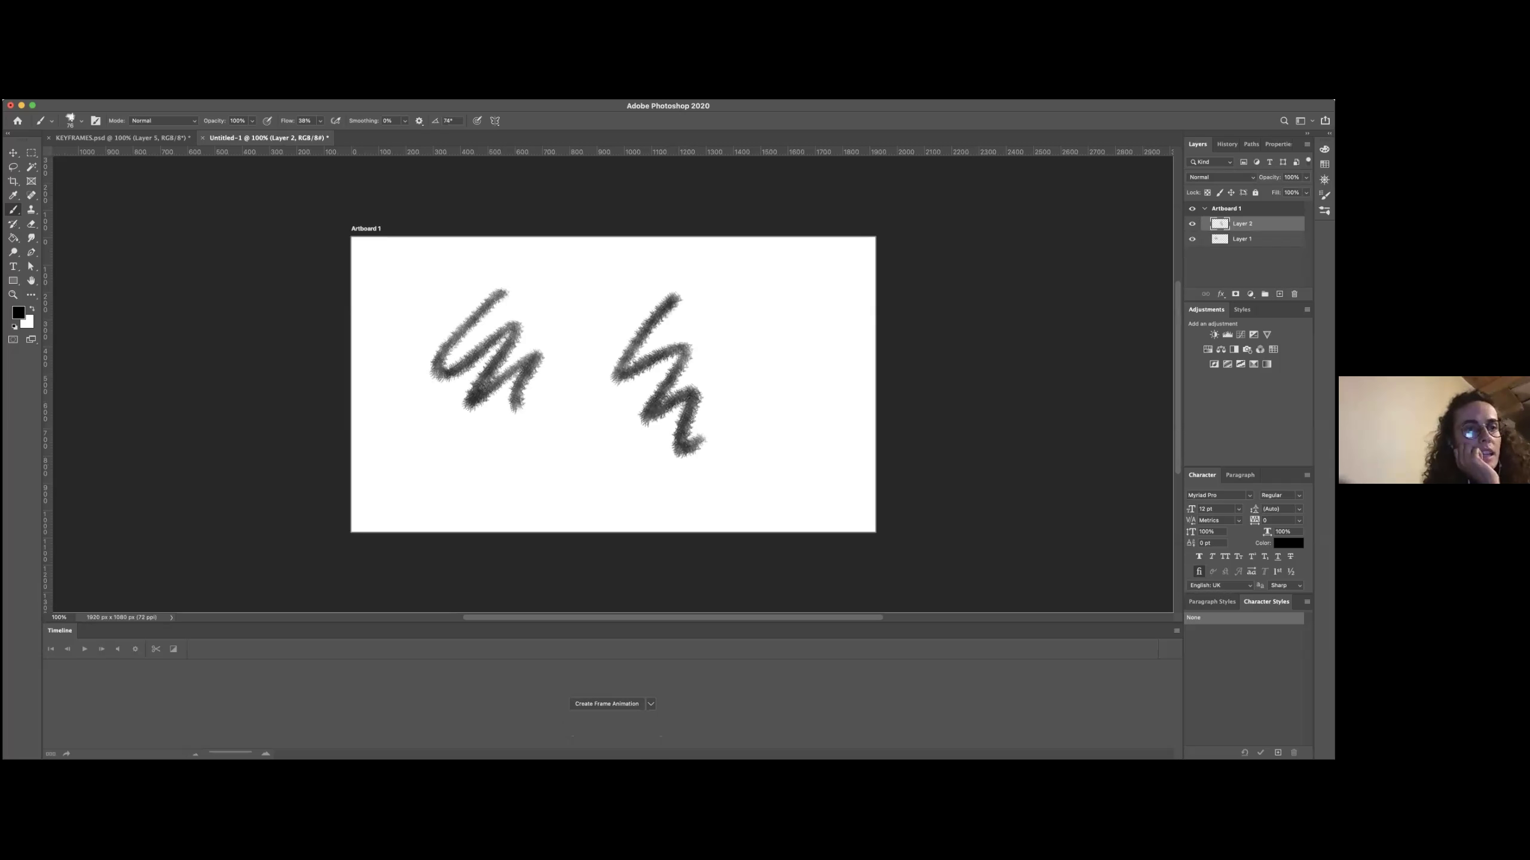
# Create a frame animation from Artboard 1 and brush a third black zigzag on a new layer beside the other two.
pyautogui.click(1251, 208)
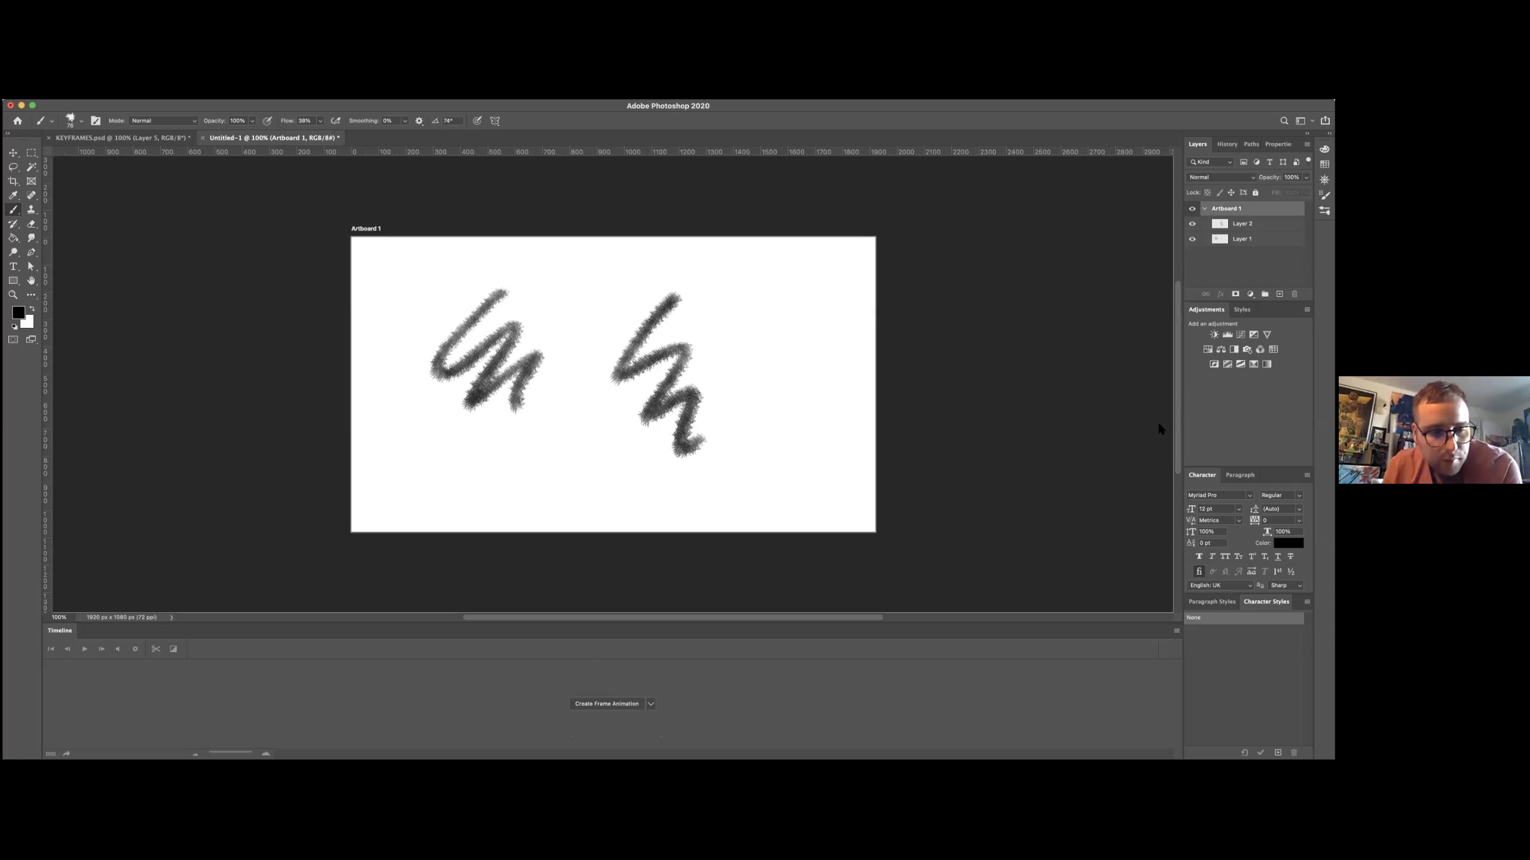
pyautogui.click(635, 710)
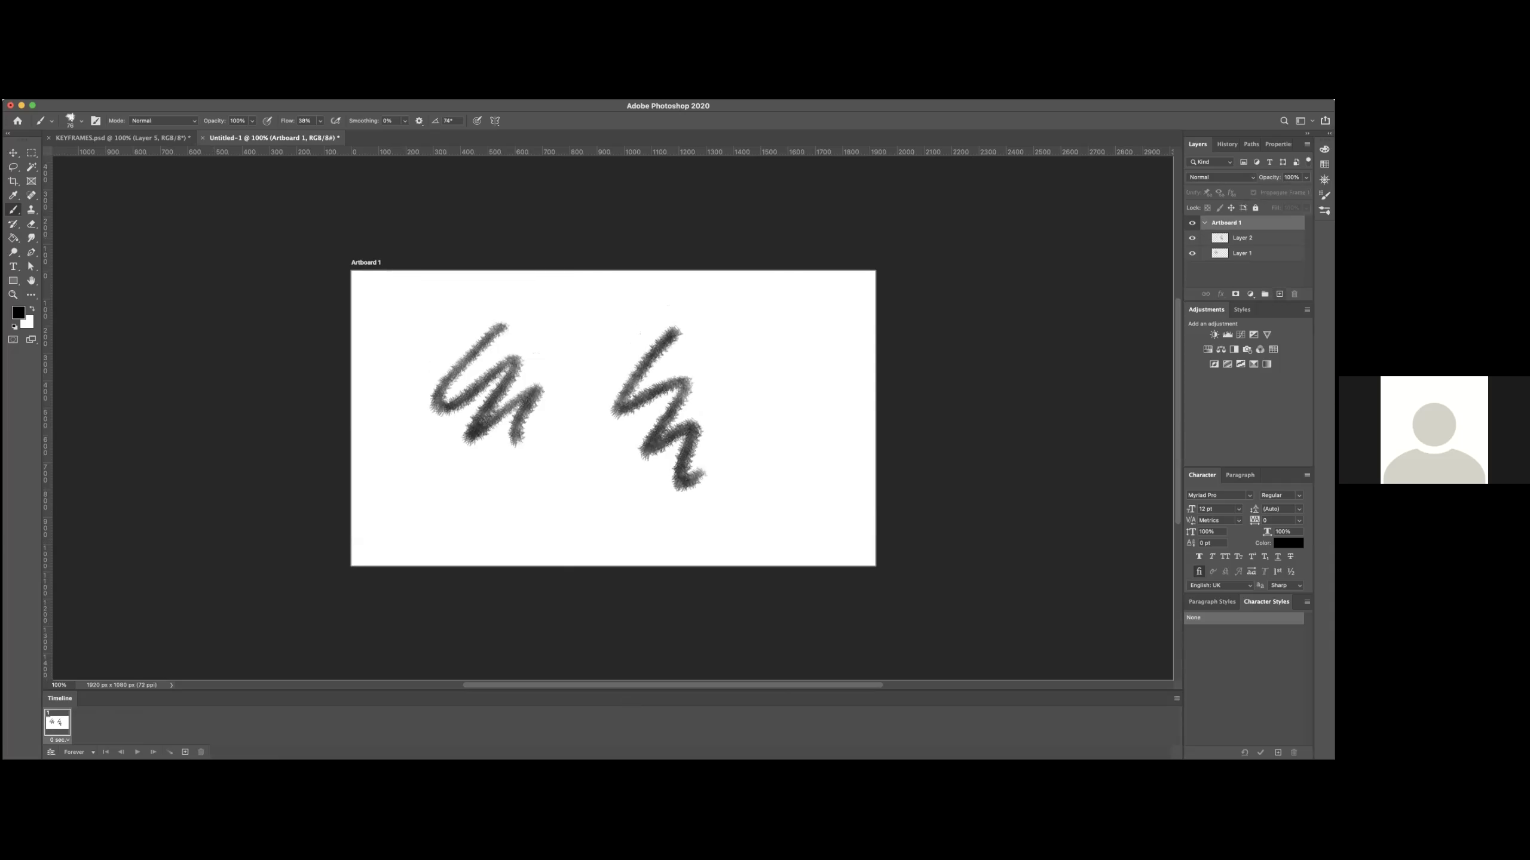
pyautogui.click(1279, 293)
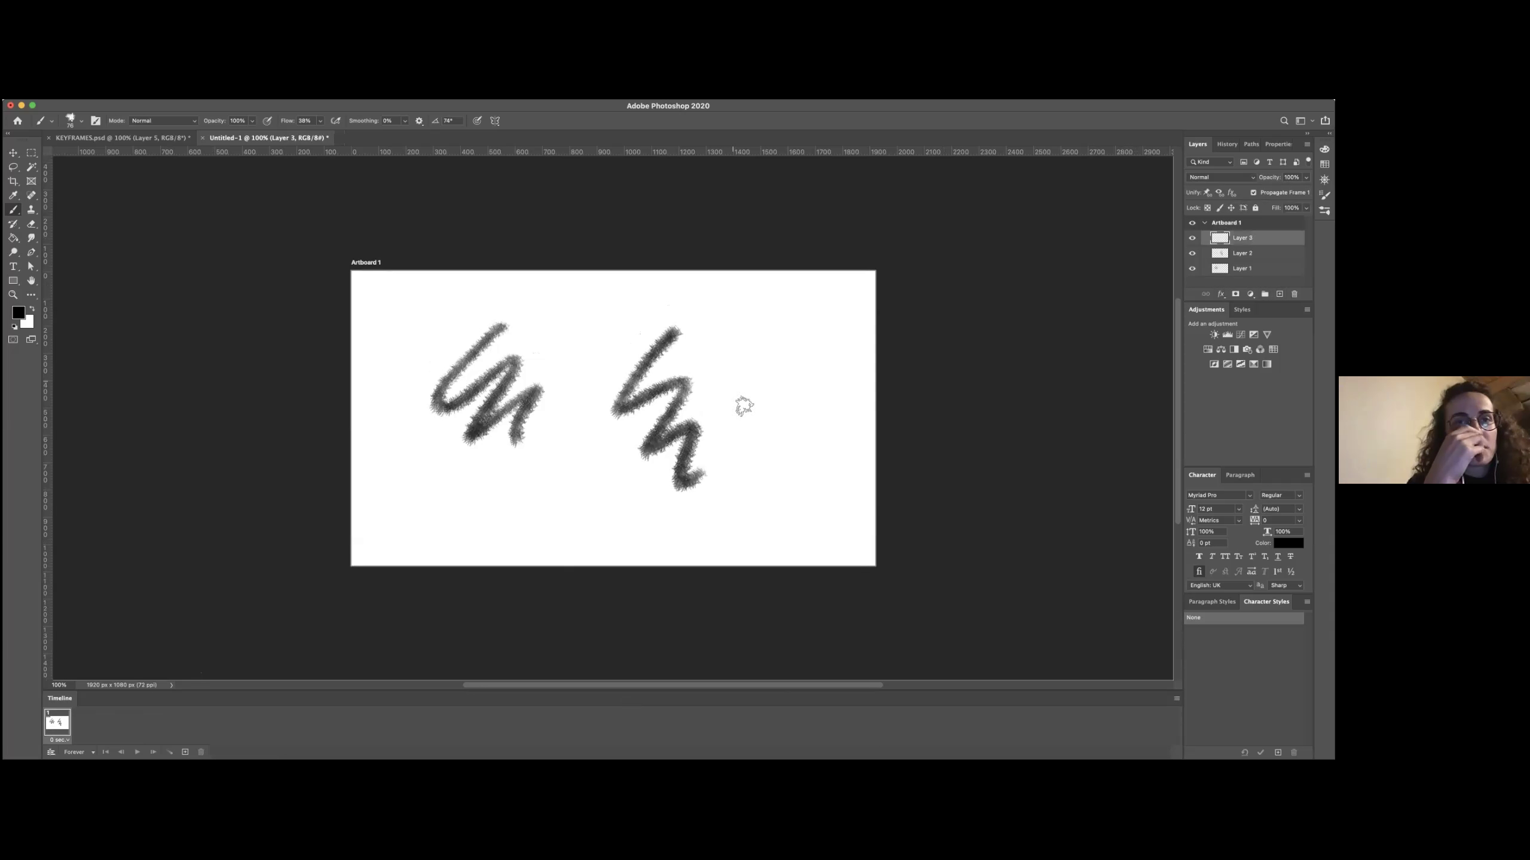
pyautogui.moveTo(760, 330); pyautogui.dragTo(783, 506)
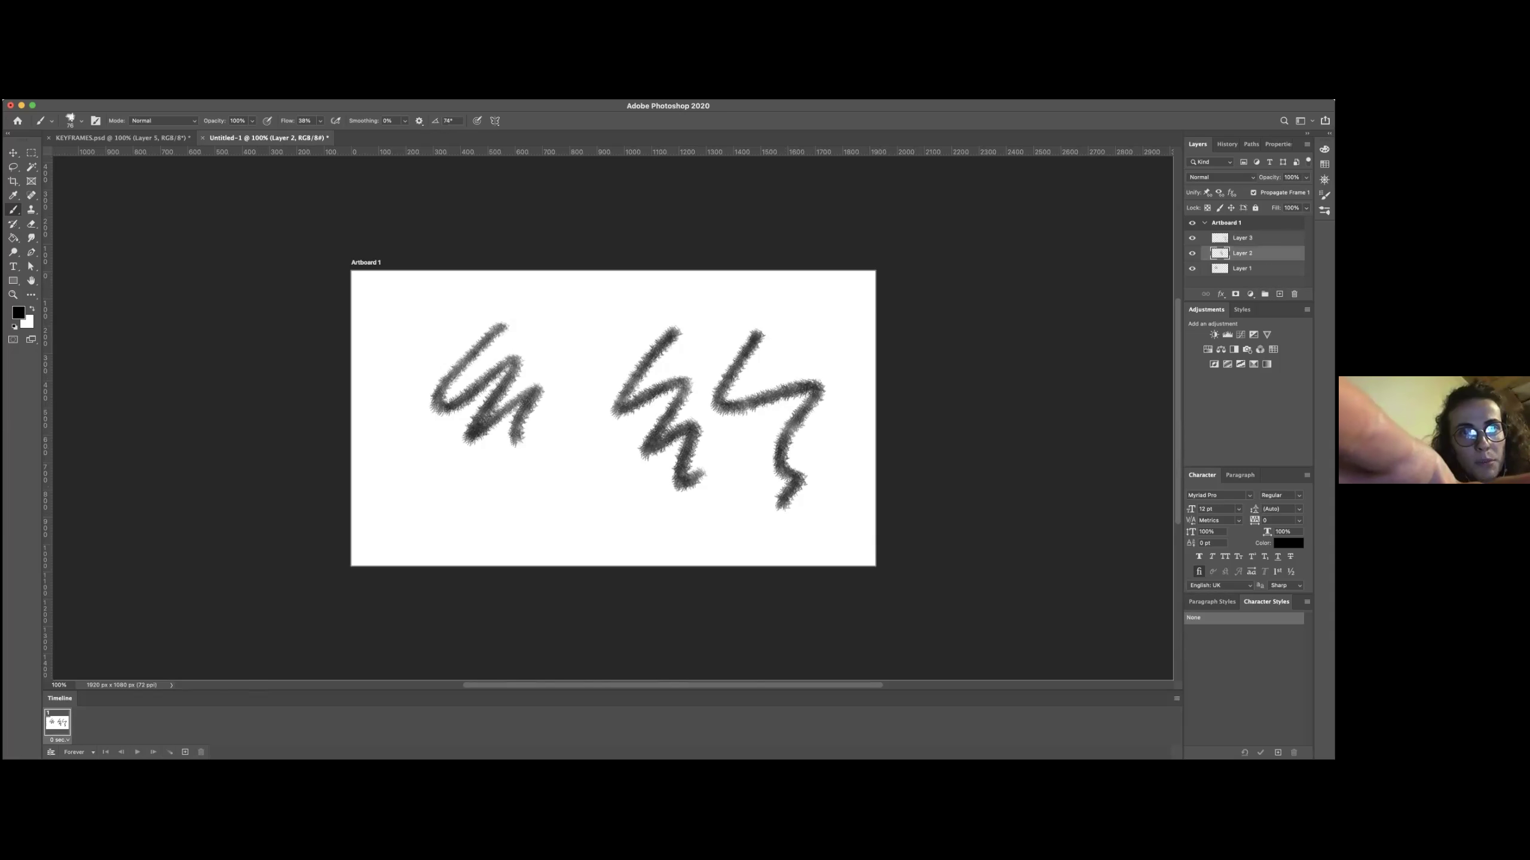
# Set the foreground color to bright magenta and brush a curvy stroke over the third zigzag on Layer 3.
pyautogui.click(18, 312)
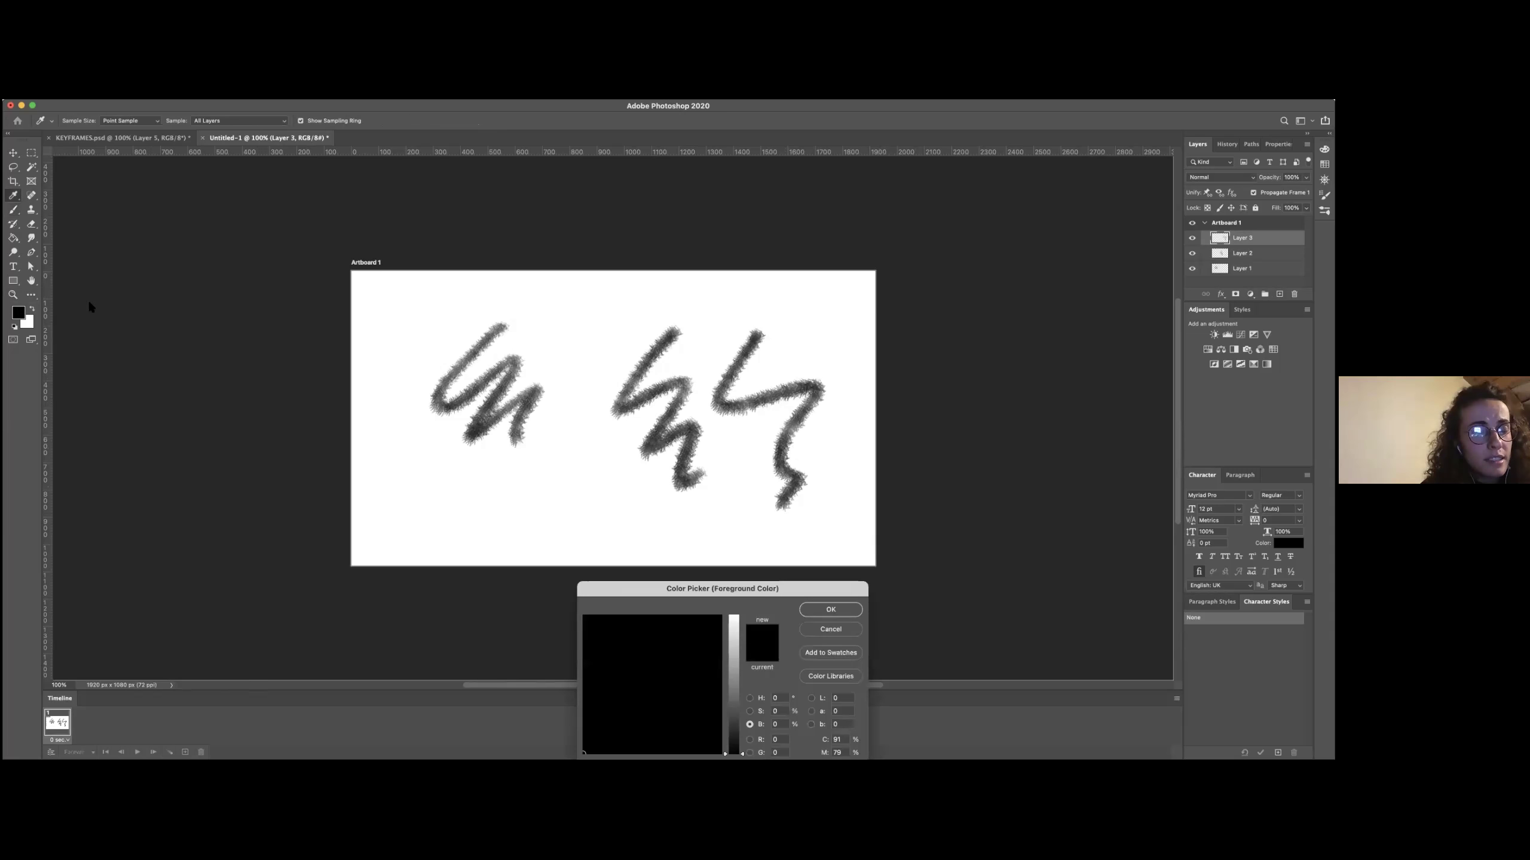
pyautogui.moveTo(737, 619); pyautogui.dragTo(737, 601)
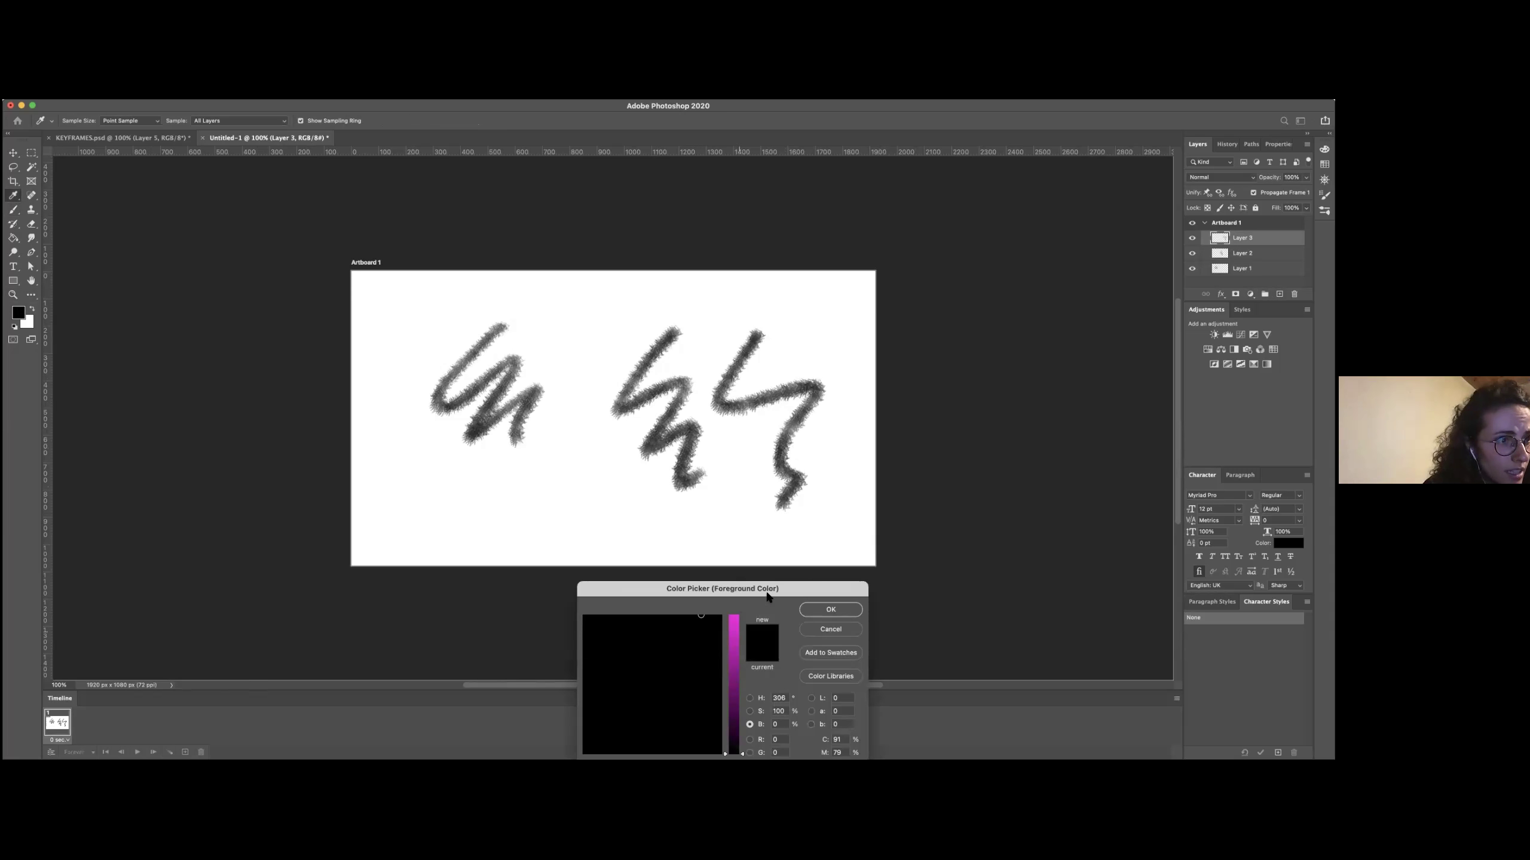
pyautogui.click(826, 609)
pyautogui.click(829, 610)
pyautogui.press('b')
pyautogui.moveTo(801, 326)
pyautogui.mouseDown()
pyautogui.moveTo(839, 423)
pyautogui.moveTo(826, 532)
pyautogui.mouseUp()
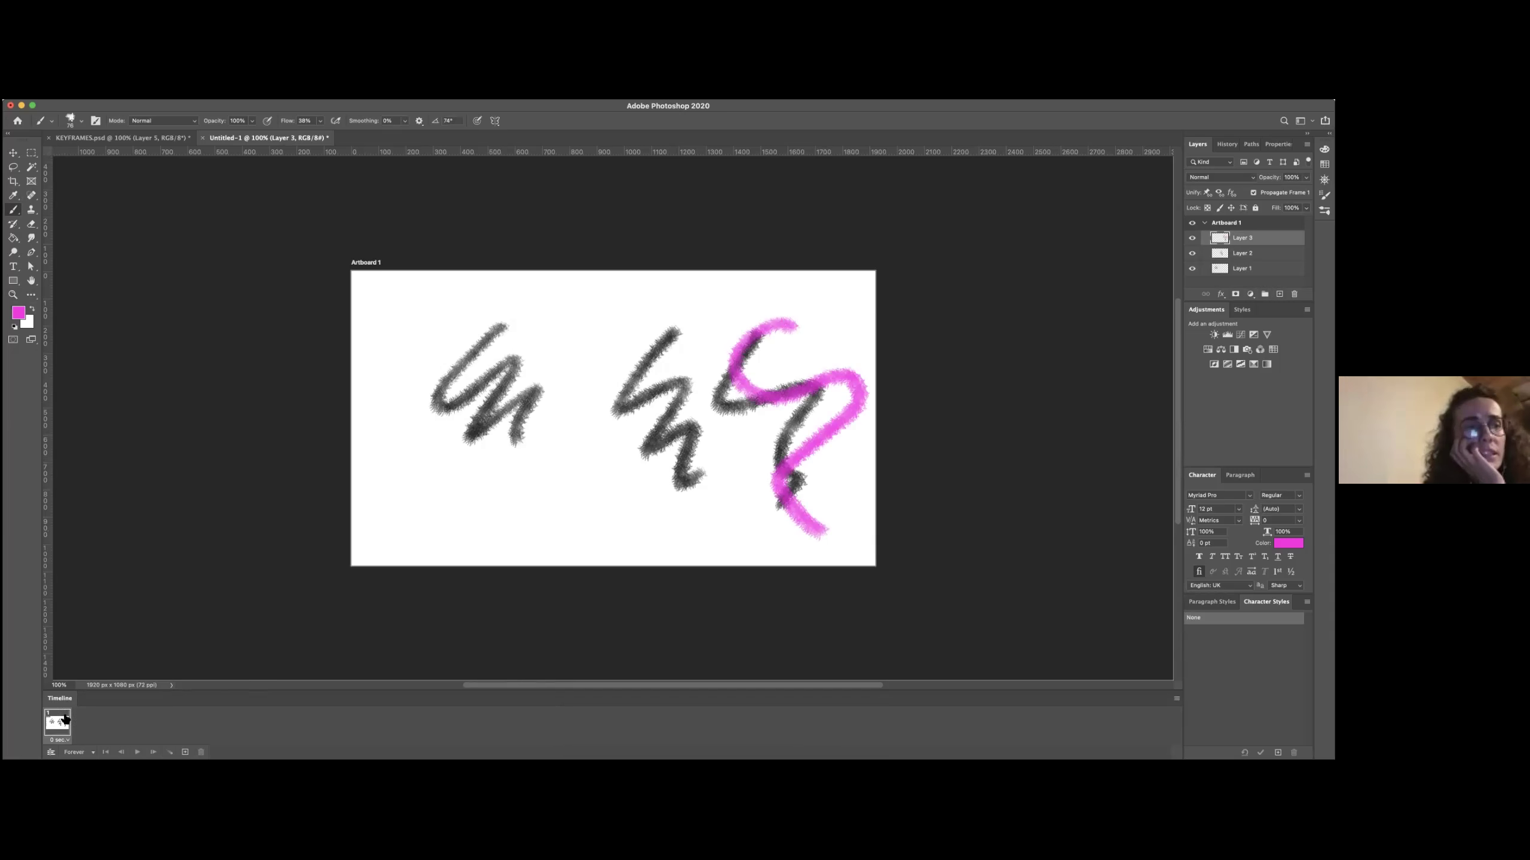
# Duplicate the animation frame twice and hide Layer 1 and Layer 2 in frame 3, leaving Layer 3 visible.
pyautogui.click(185, 751)
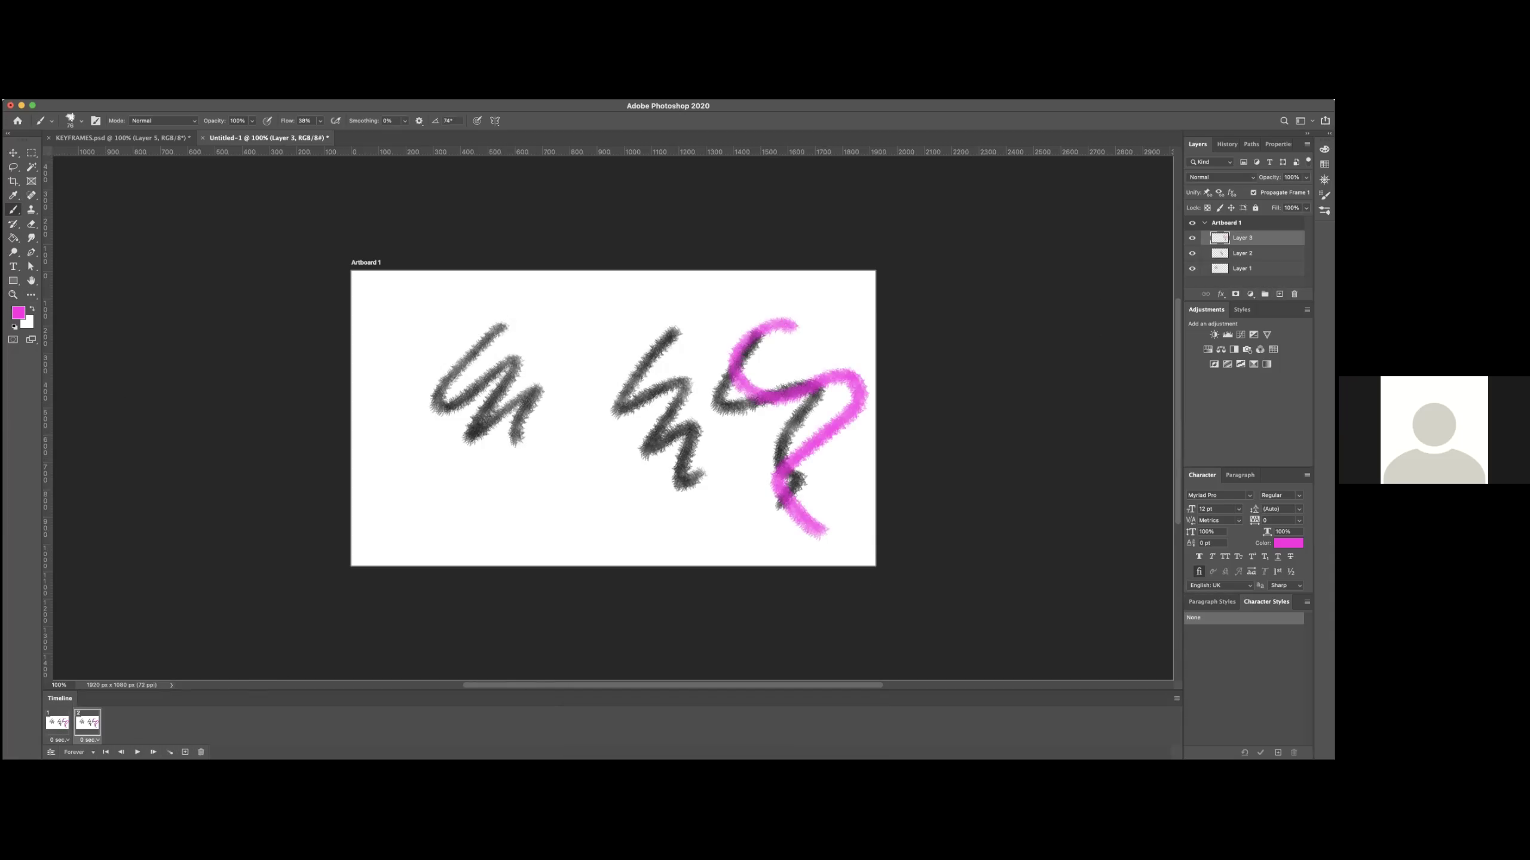
pyautogui.click(185, 751)
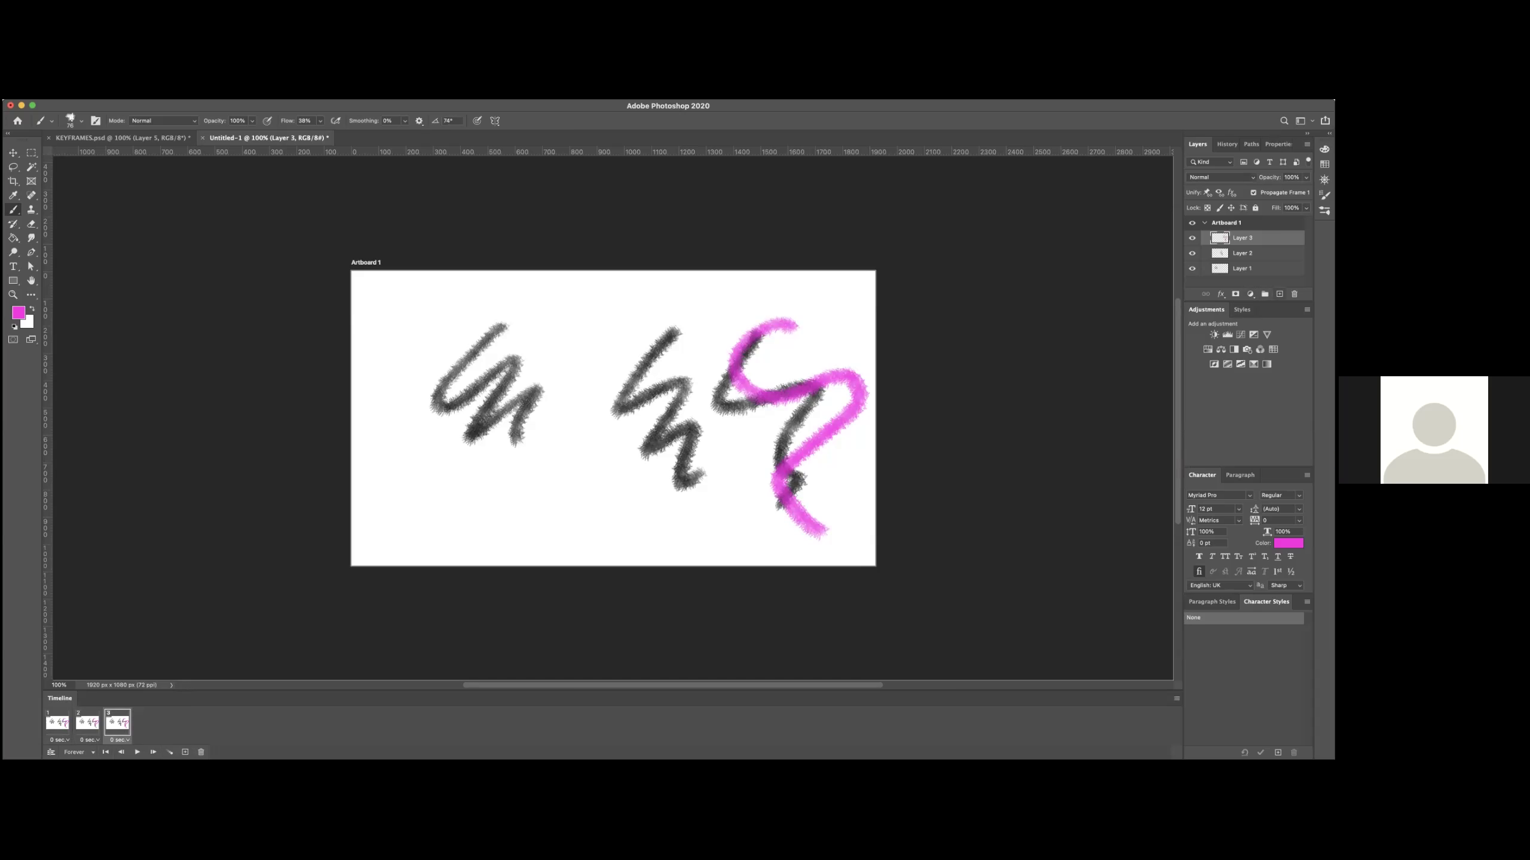
pyautogui.click(1194, 238)
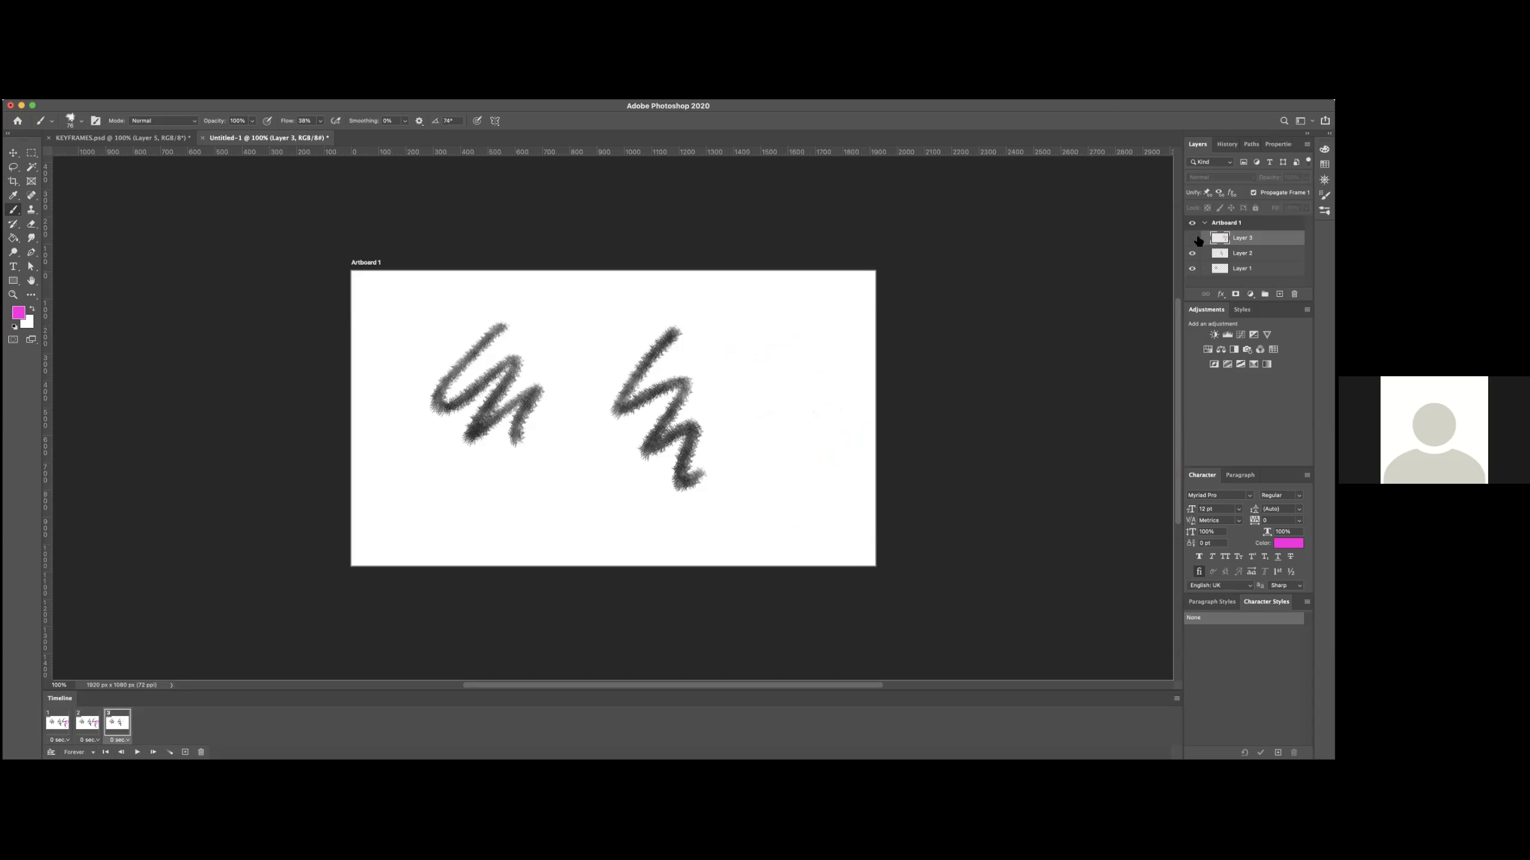
pyautogui.click(1192, 238)
pyautogui.click(1192, 253)
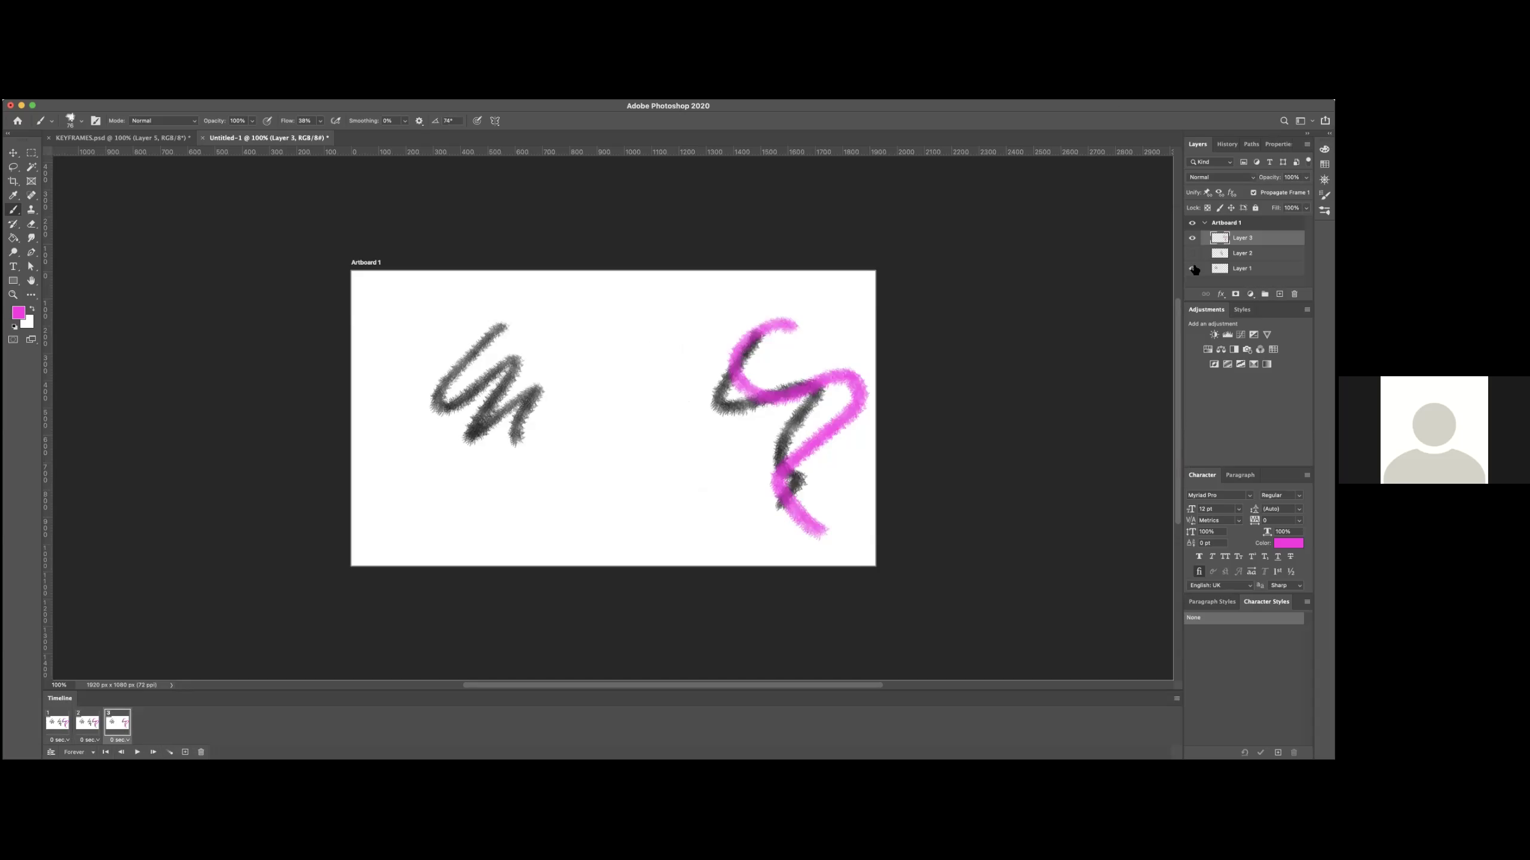
pyautogui.click(1192, 269)
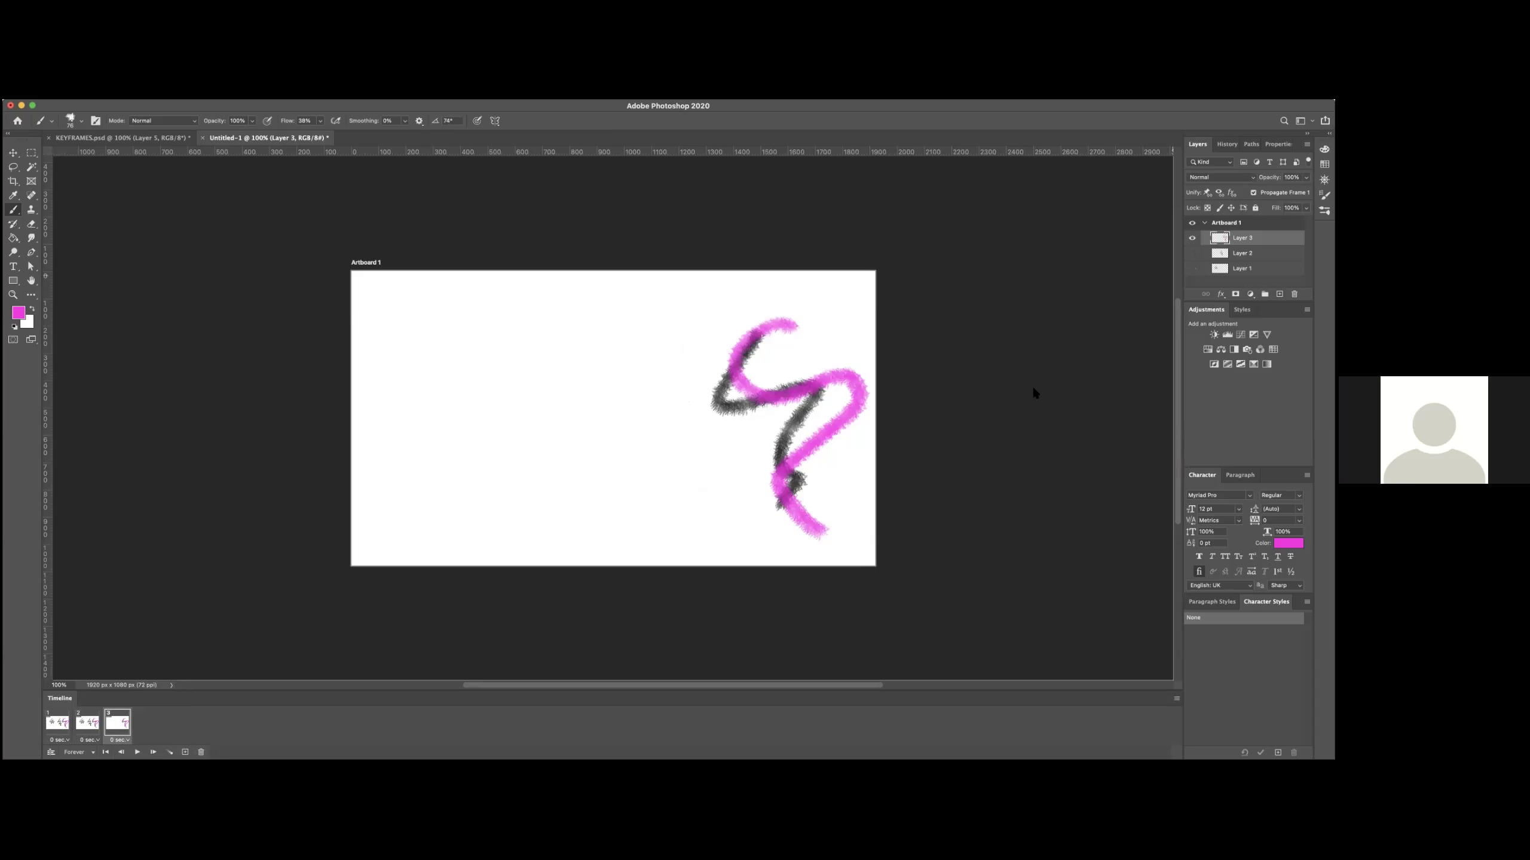
# Add a new layer above Layer 3 in Artboard 1 while on frame 2, and make it the active layer.
pyautogui.click(88, 722)
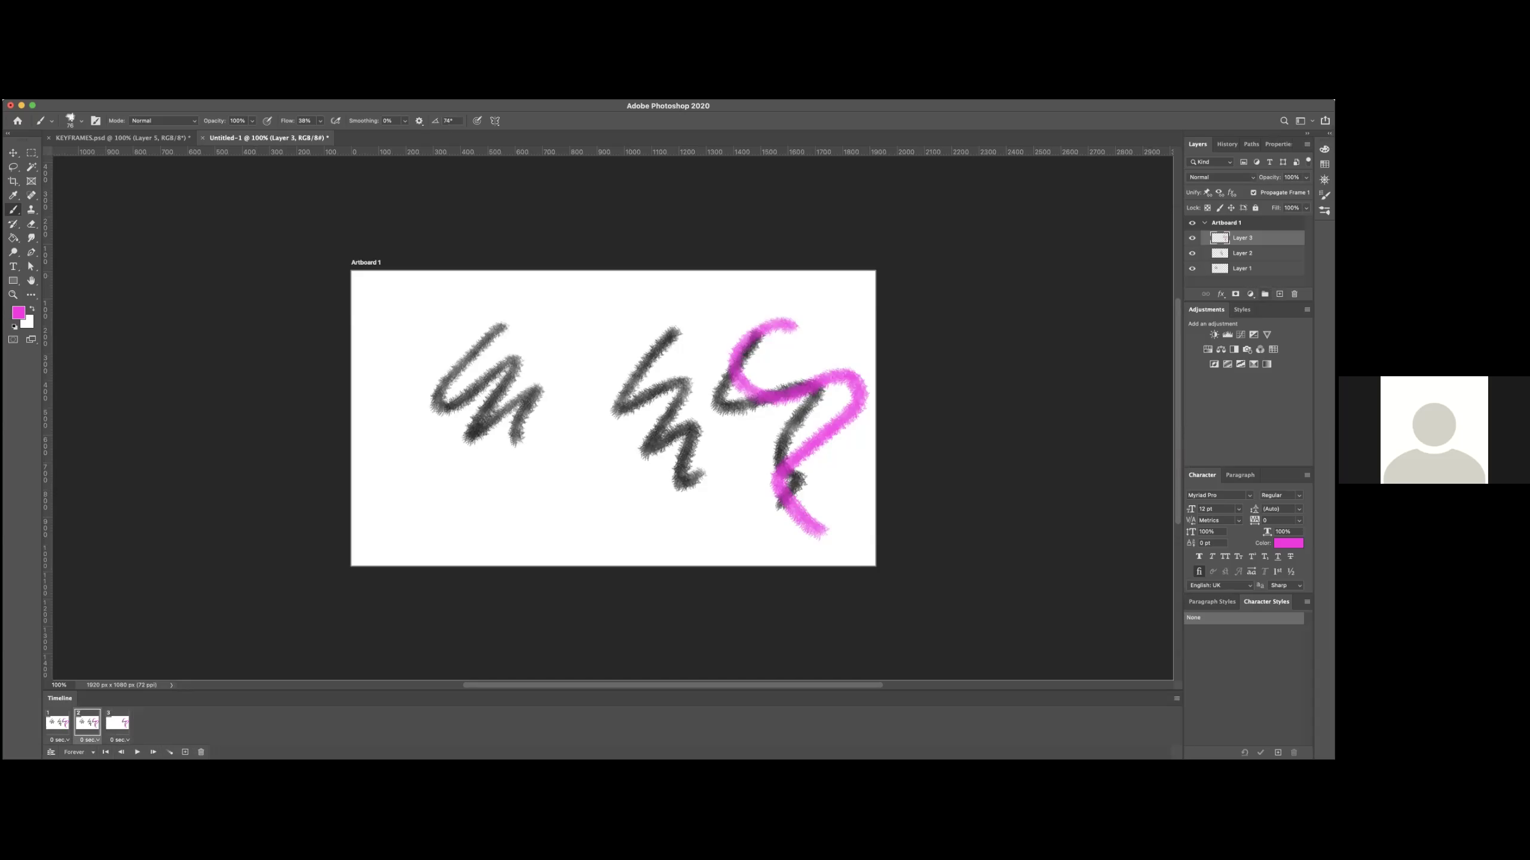
pyautogui.click(1279, 294)
pyautogui.click(1205, 223)
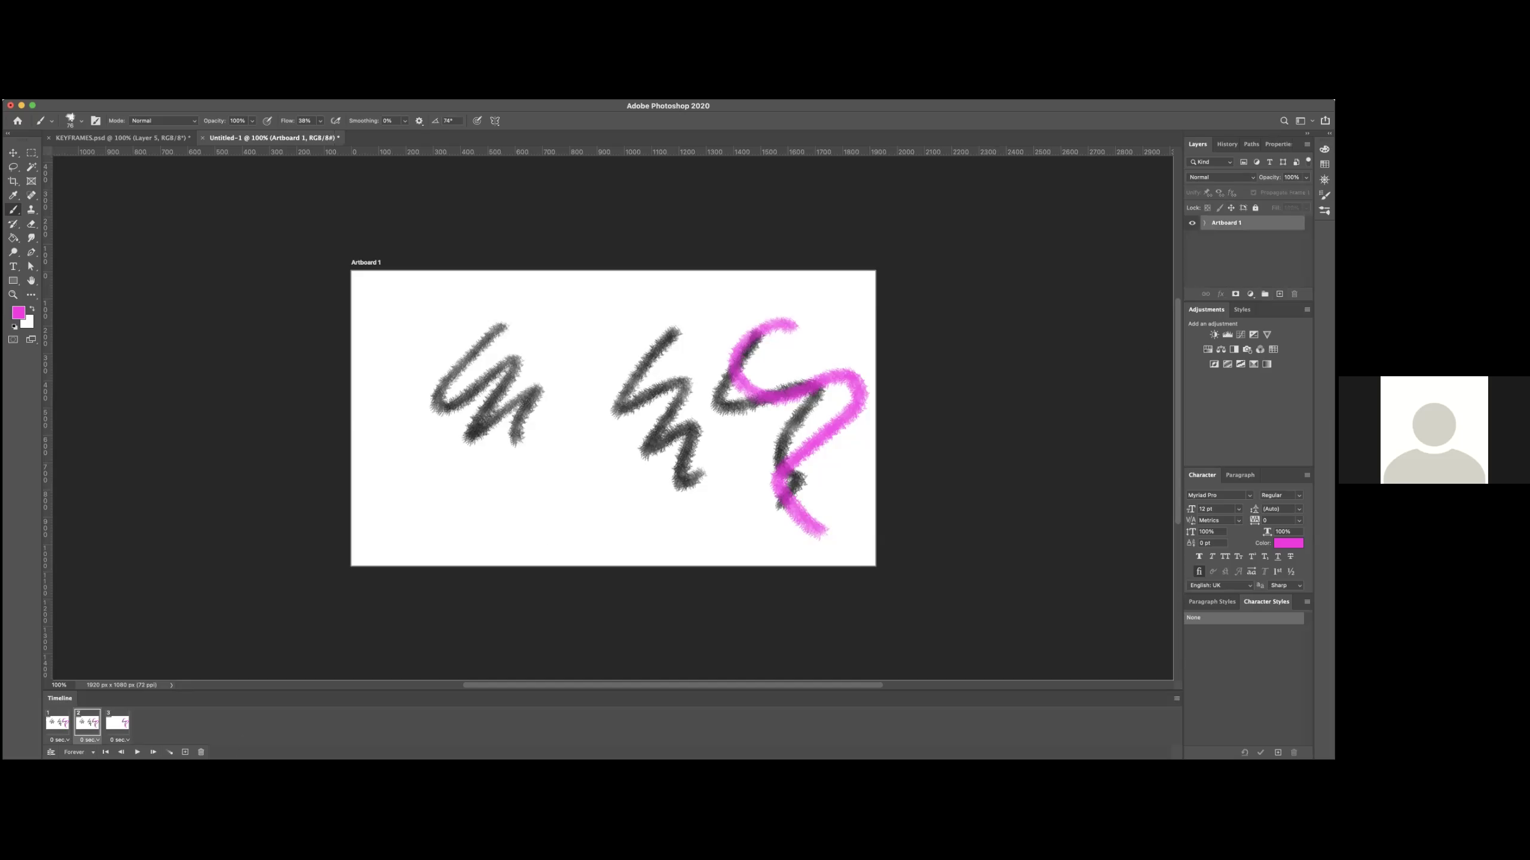
pyautogui.click(1205, 223)
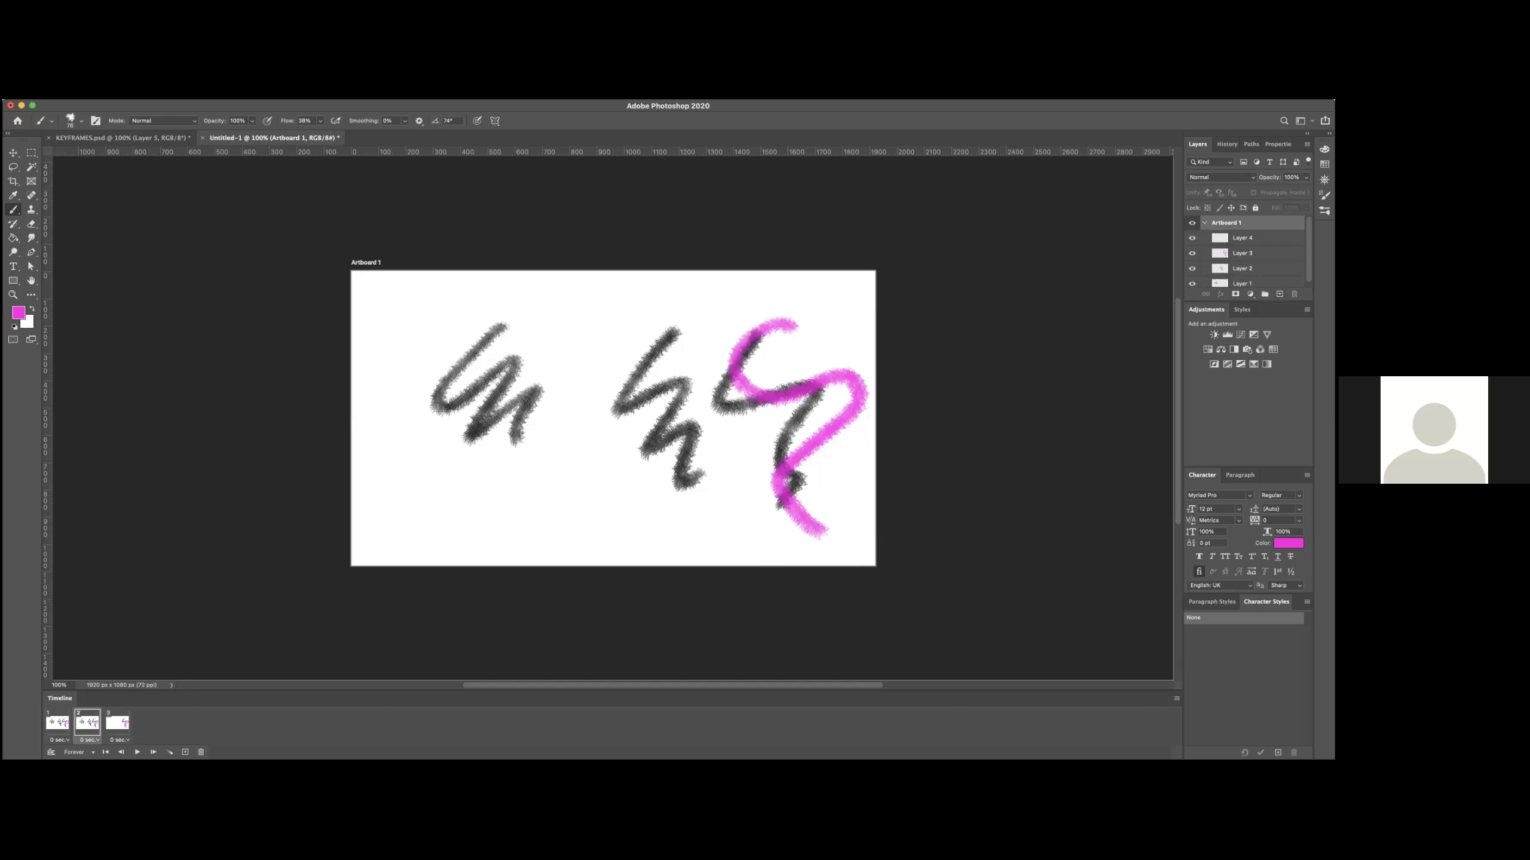
pyautogui.click(1242, 237)
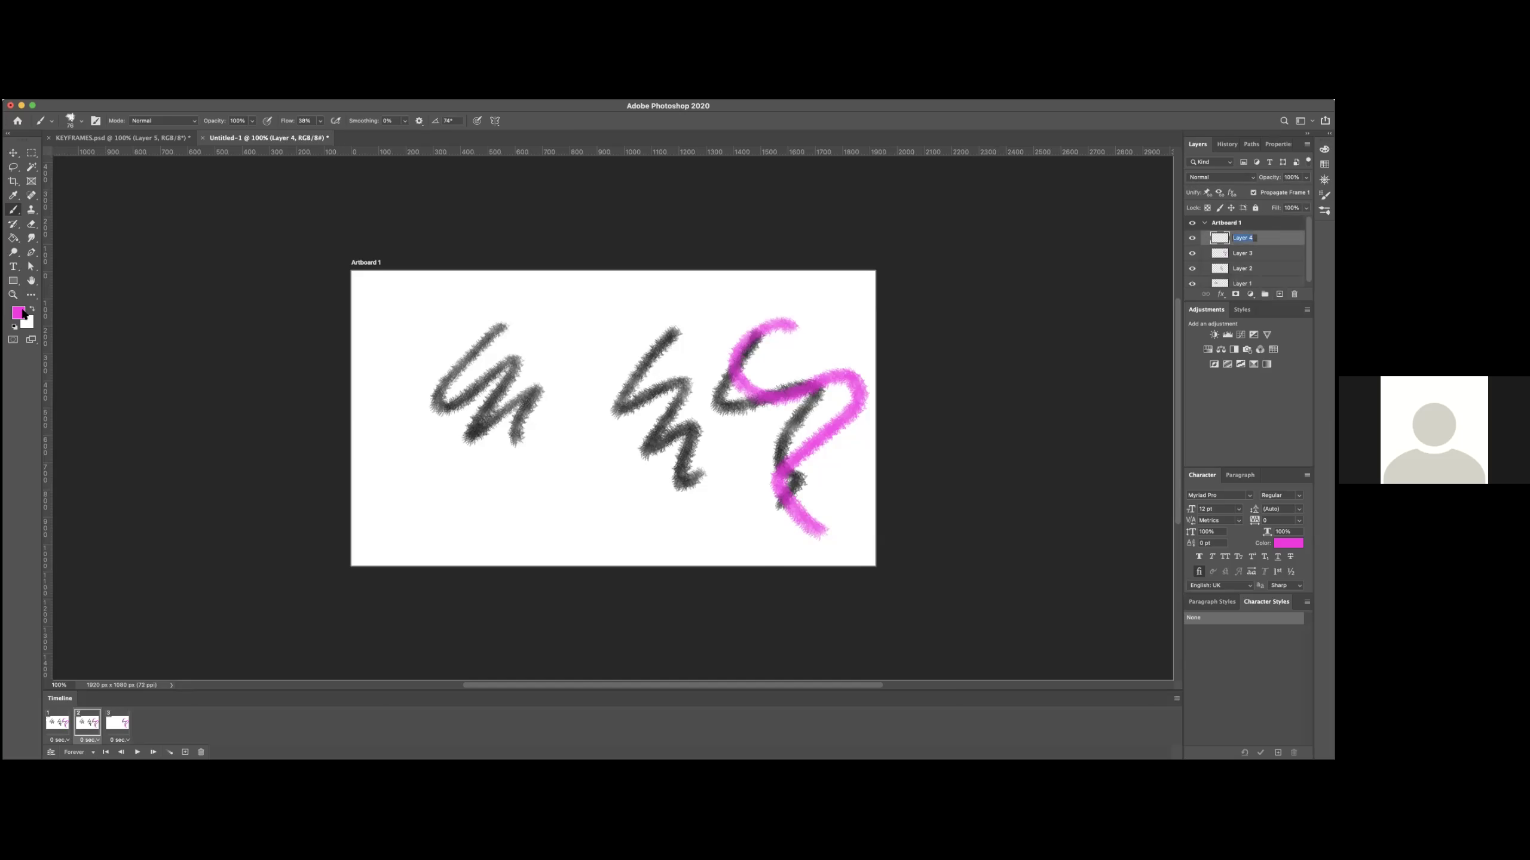
# Set the foreground color to bright green and brush a curvy stroke over the middle zigzag on Layer 4.
pyautogui.click(18, 312)
pyautogui.click(629, 626)
pyautogui.click(834, 611)
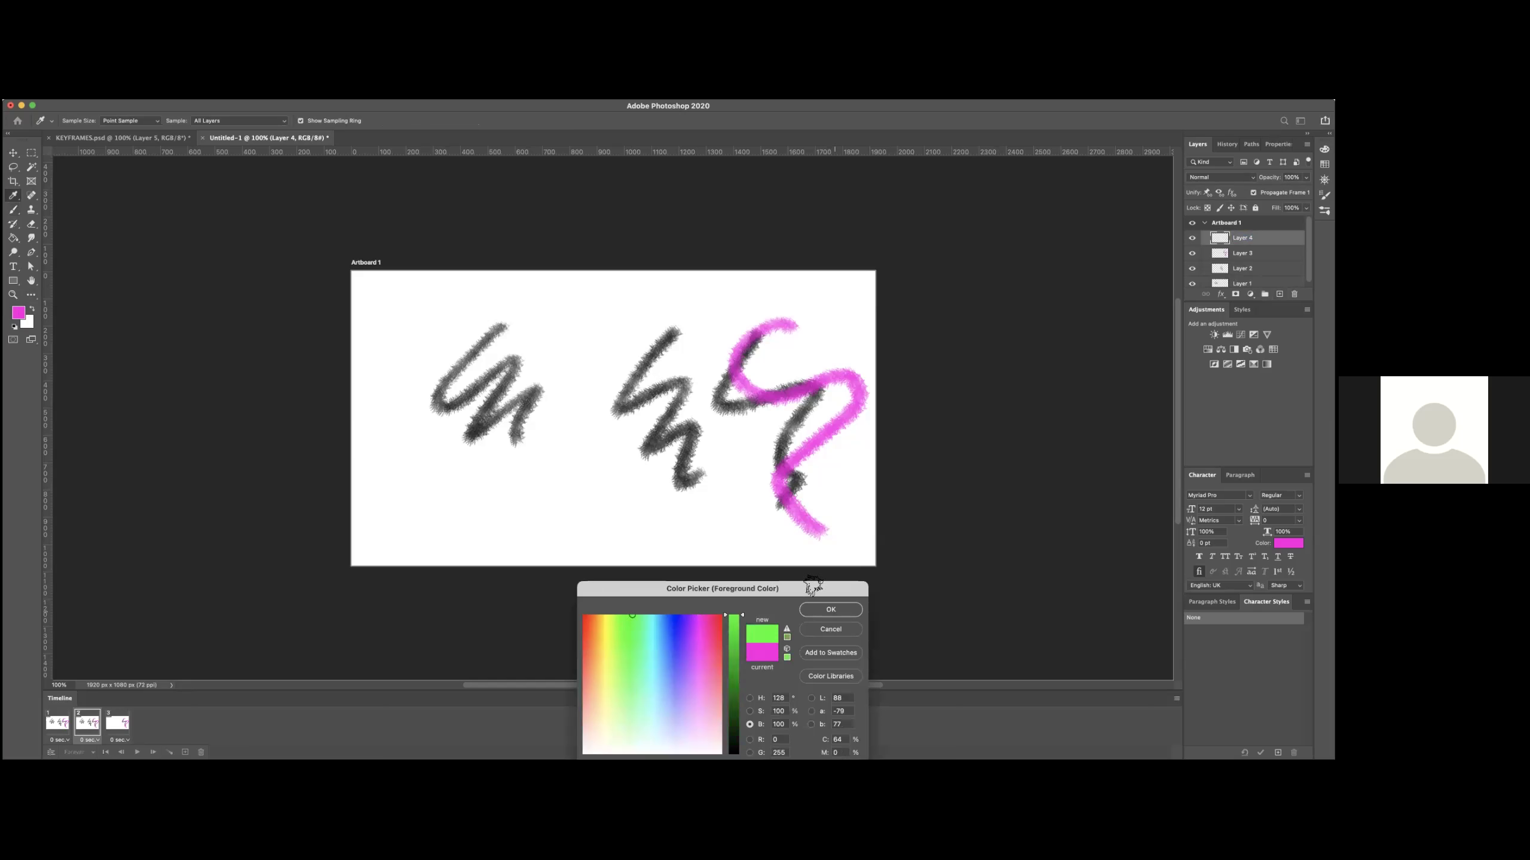
pyautogui.moveTo(643, 302)
pyautogui.mouseDown()
pyautogui.moveTo(722, 382)
pyautogui.moveTo(684, 460)
pyautogui.mouseUp()
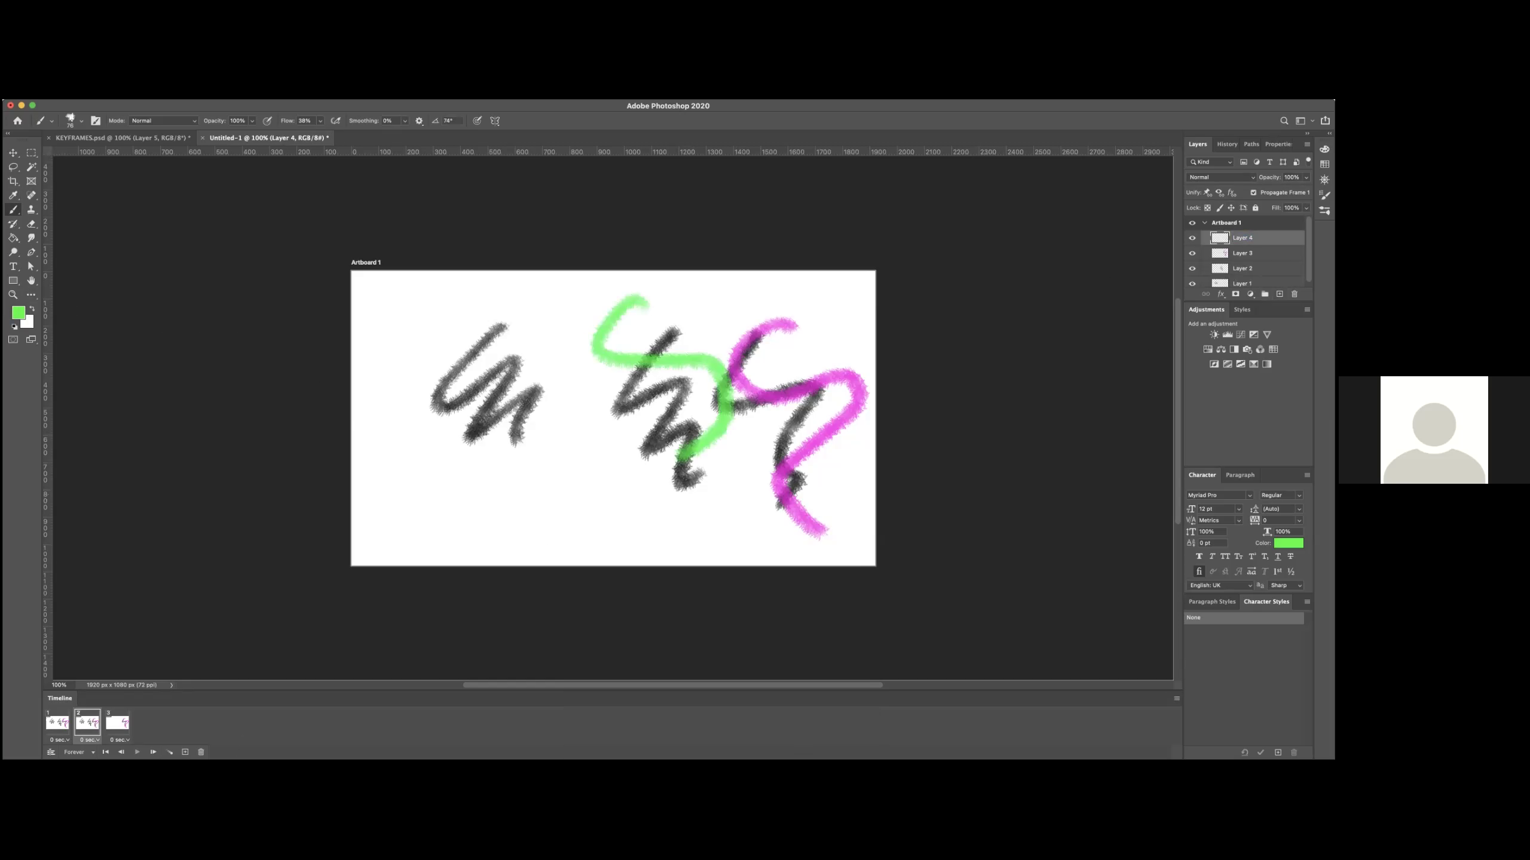
# Add a new layer directly above Layer 3, and duplicate frame 3 as a fourth animation frame.
pyautogui.click(1242, 253)
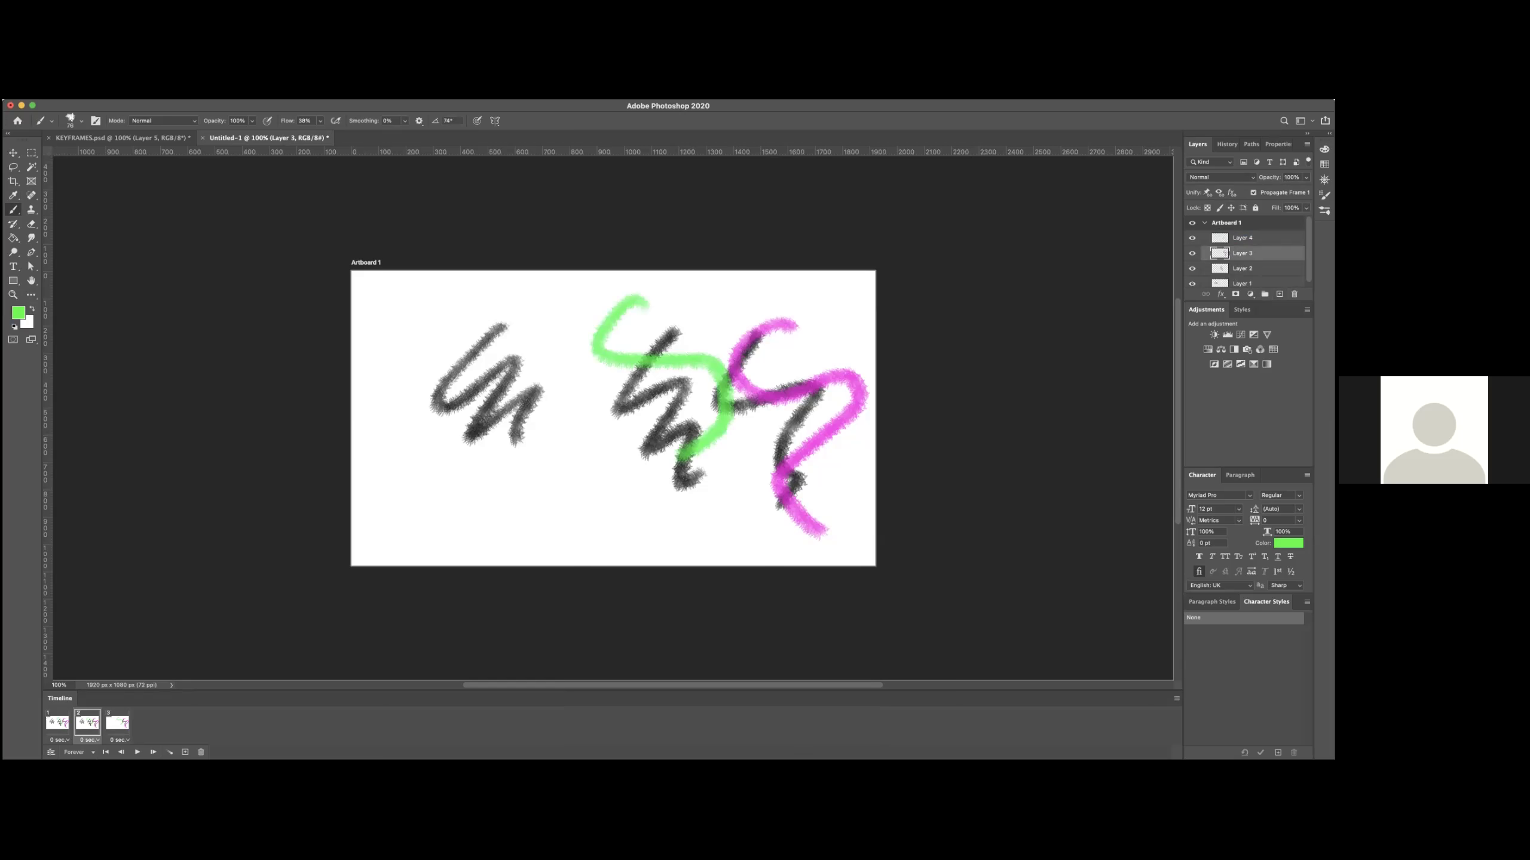
pyautogui.click(119, 724)
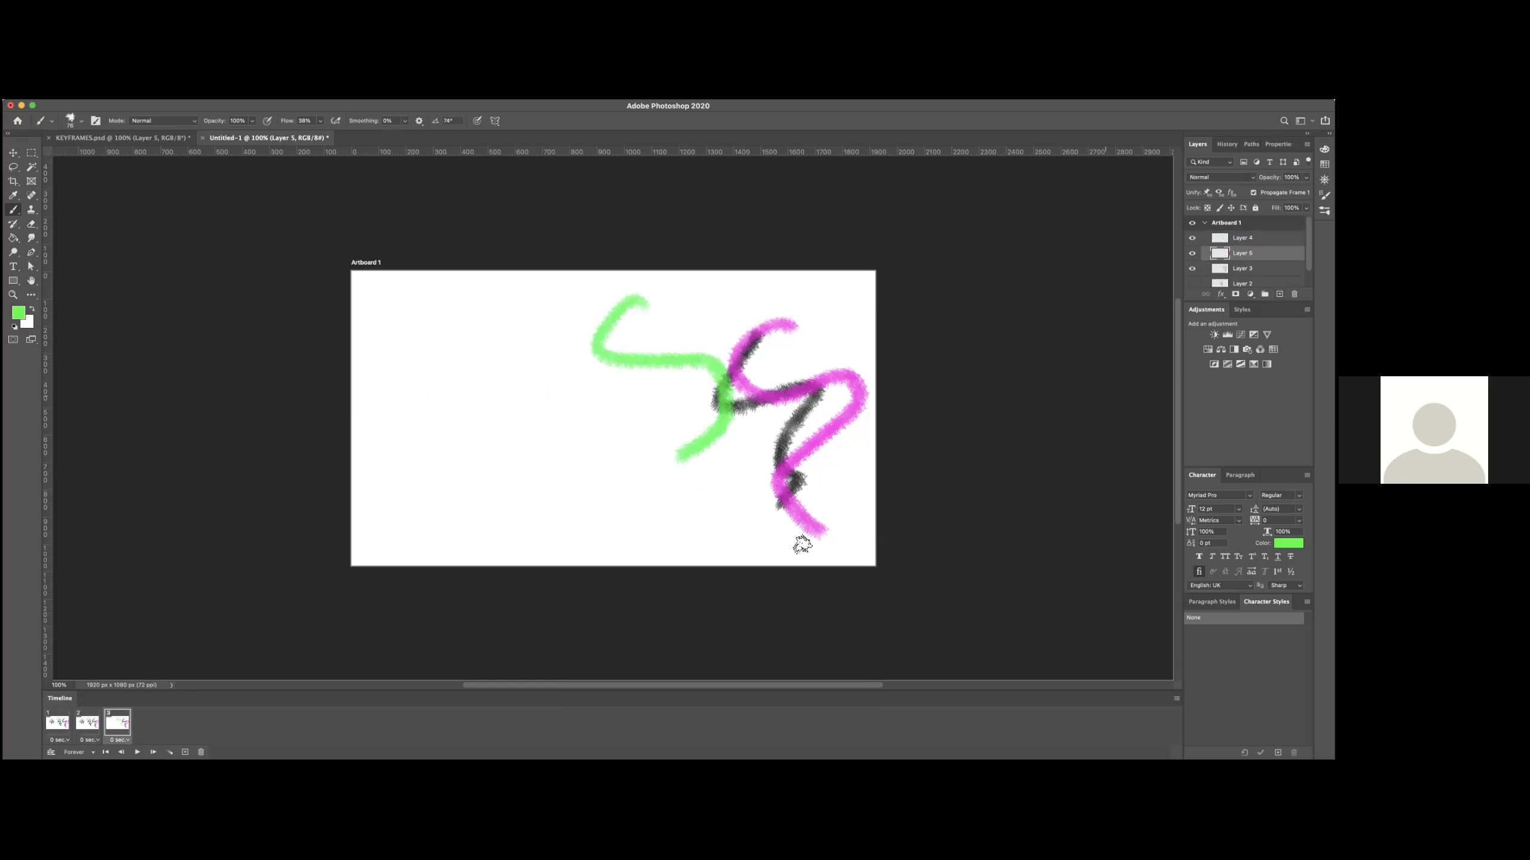
pyautogui.click(184, 752)
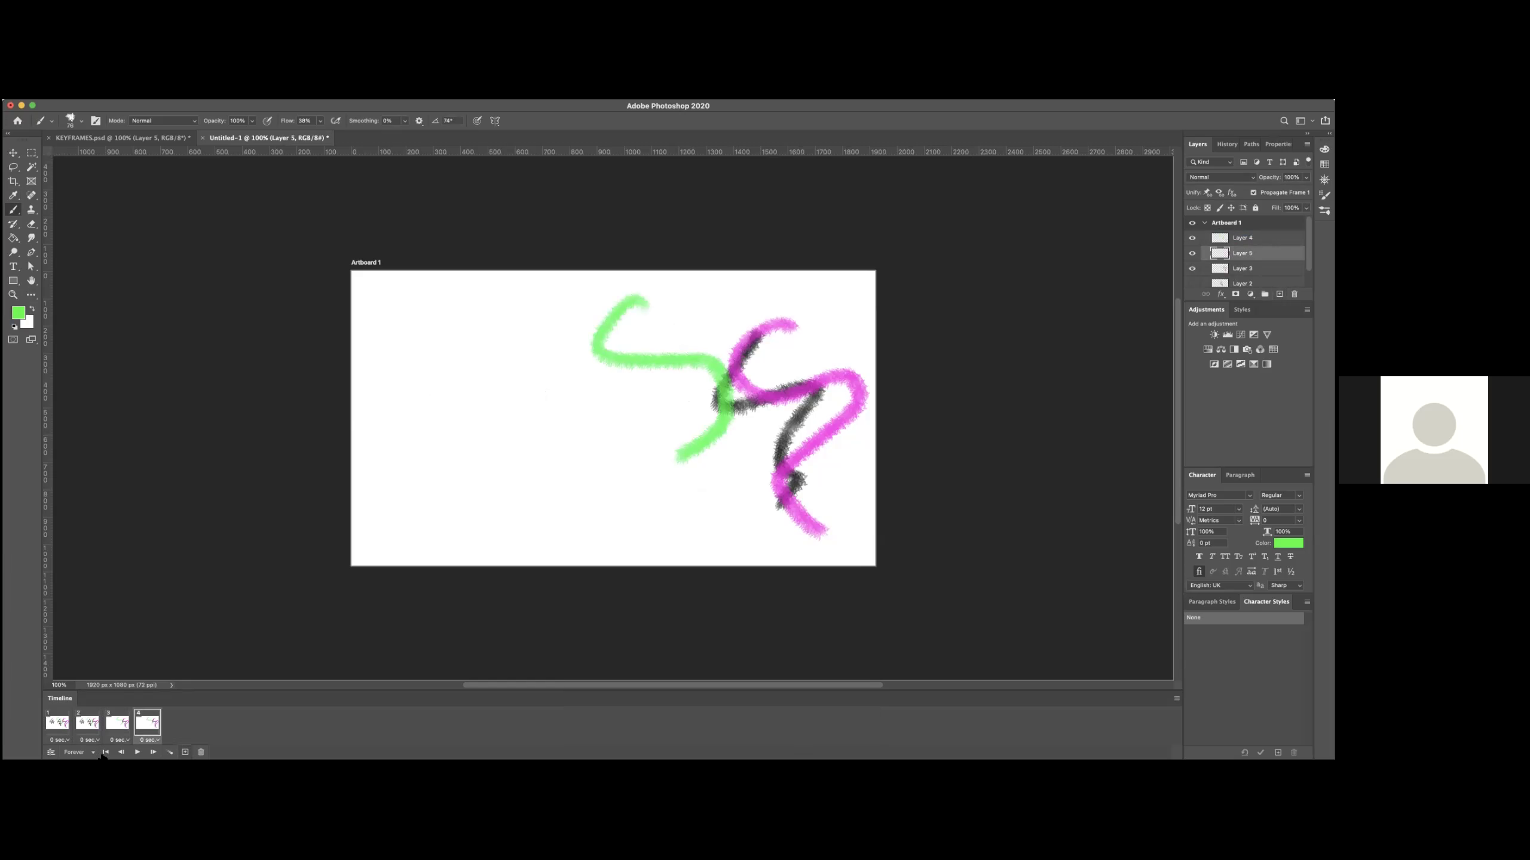
# Play the four-frame animation to check layer visibility across the frames, activate the Move tool and stop playback.
pyautogui.click(138, 752)
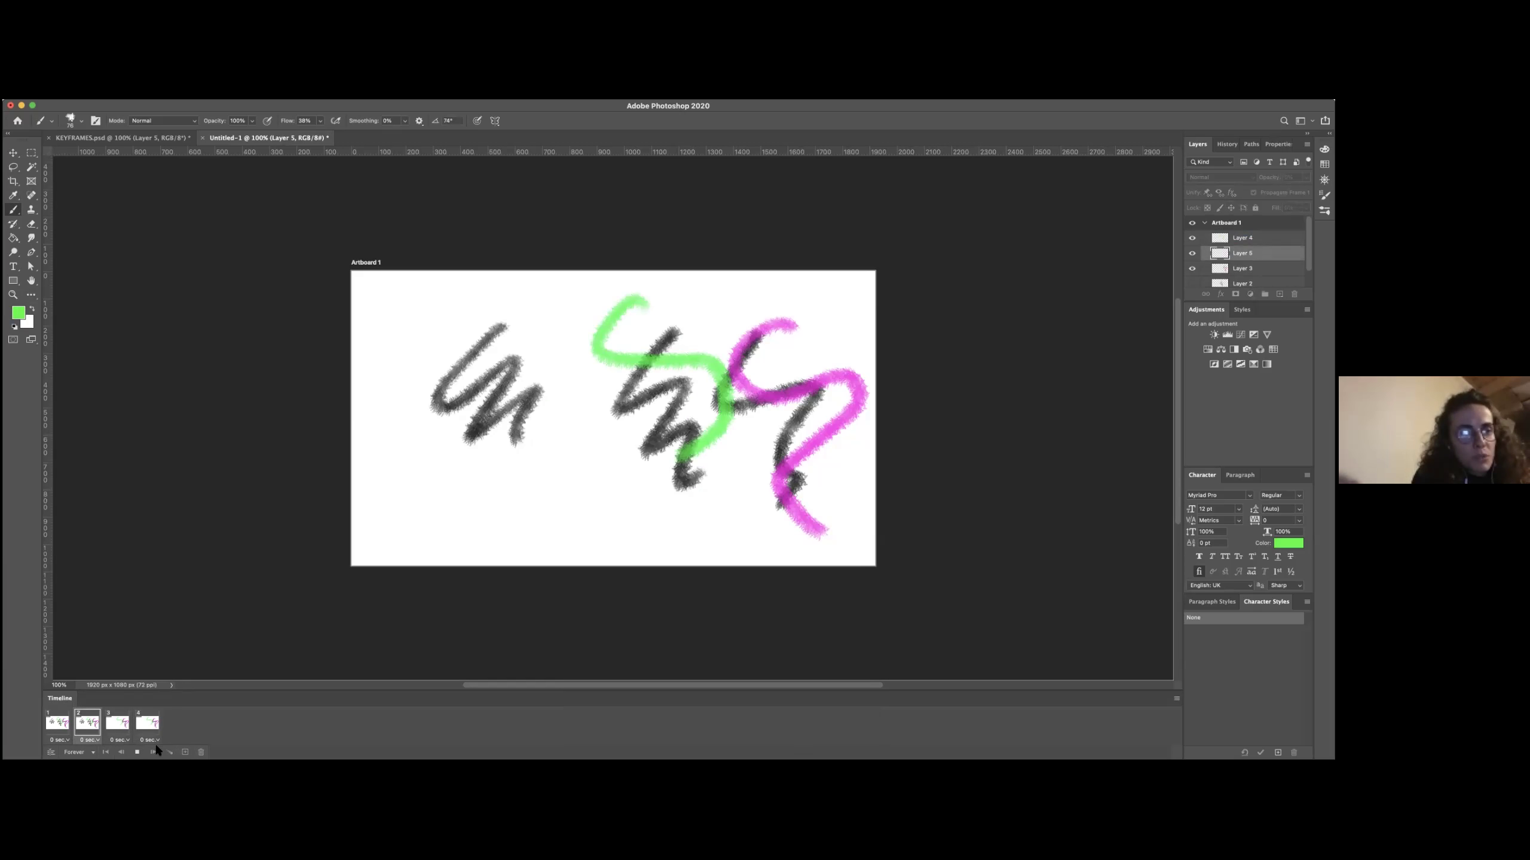
pyautogui.click(138, 752)
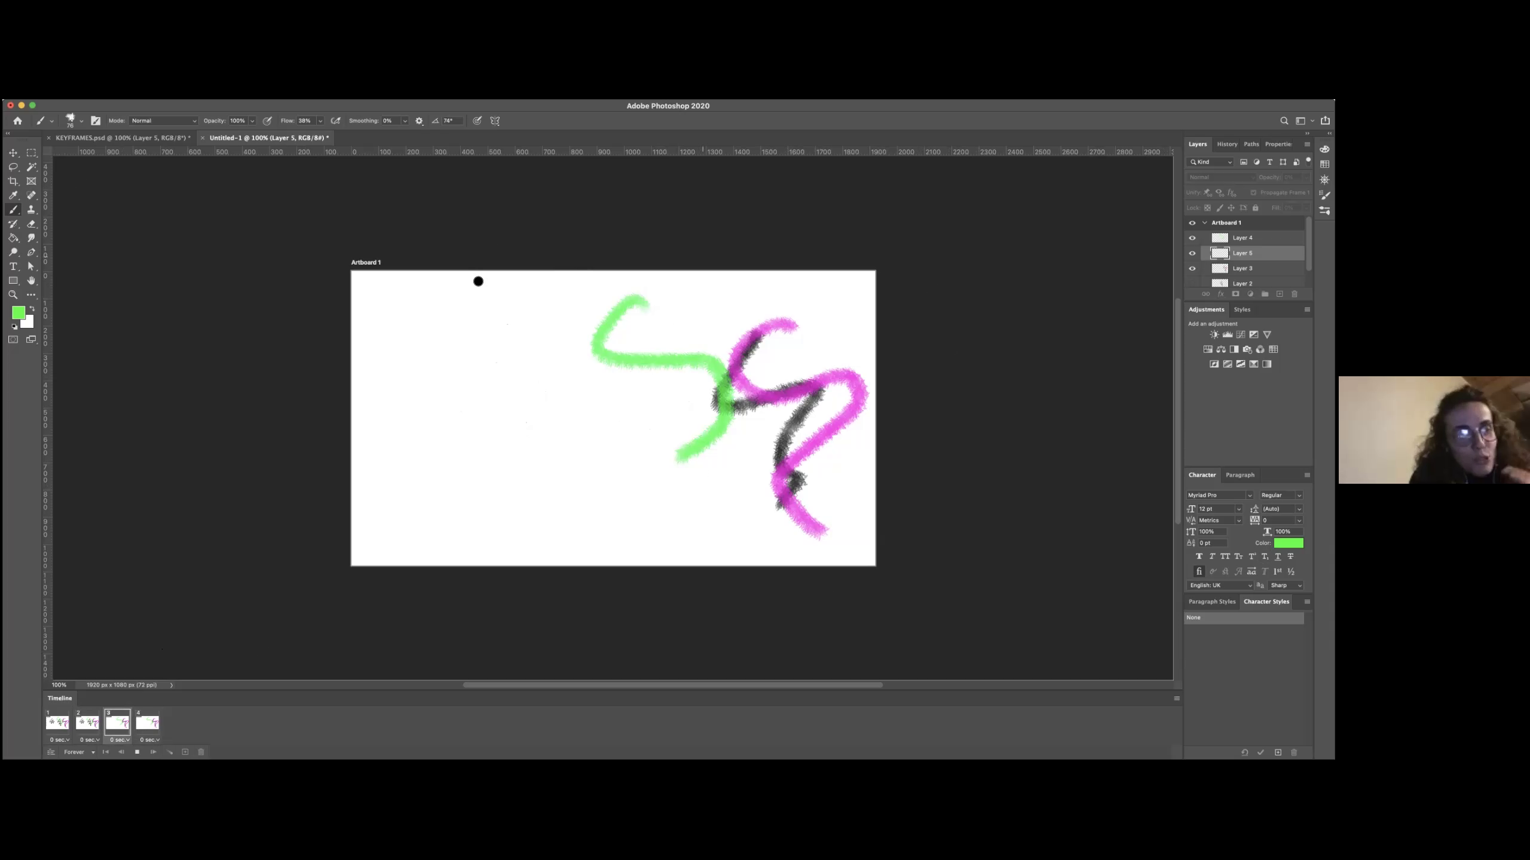
pyautogui.press('v')
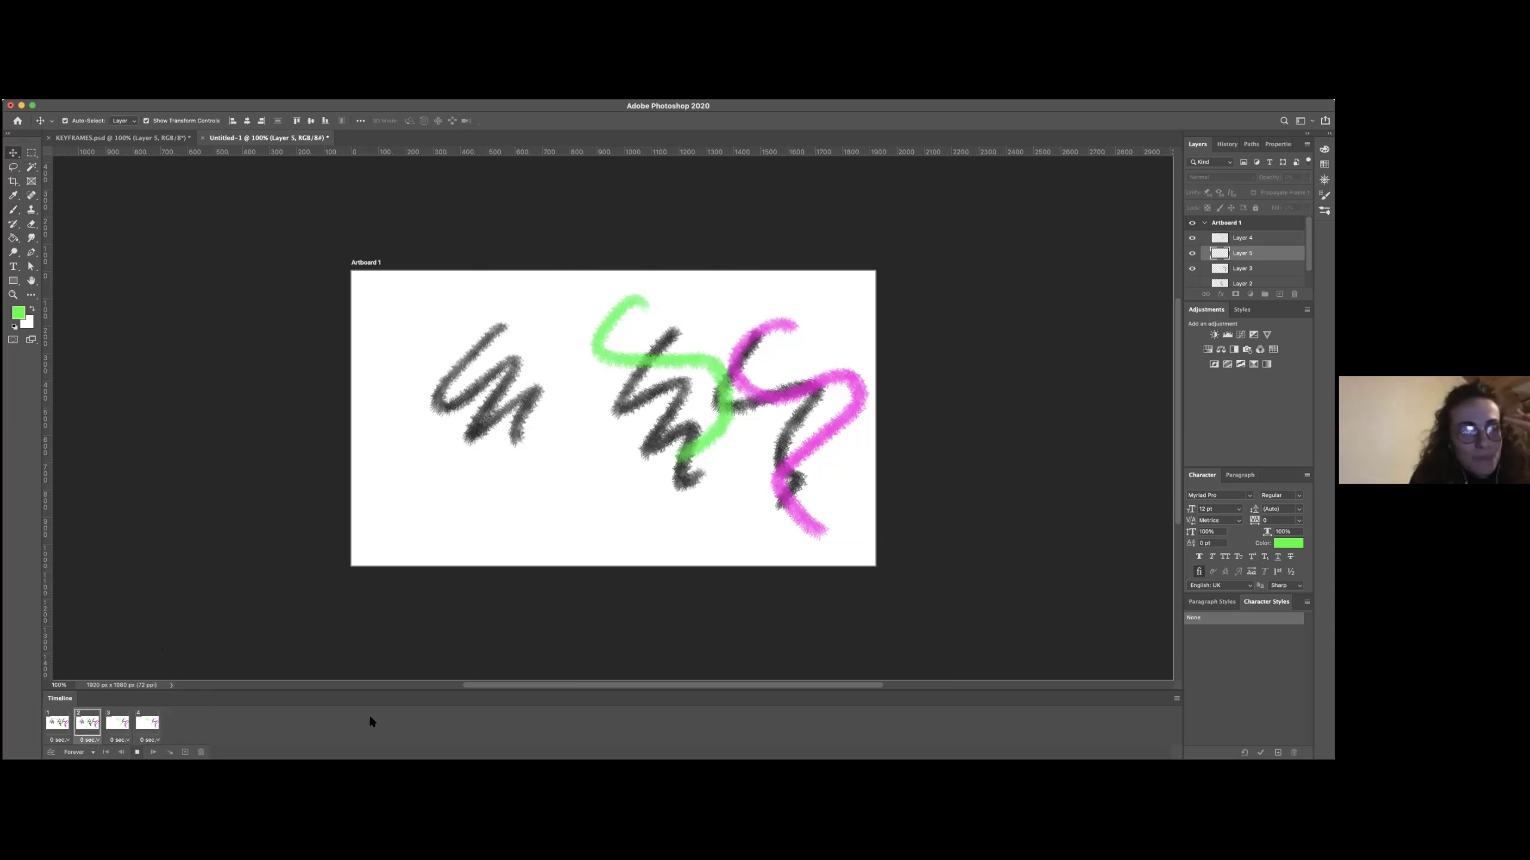
pyautogui.press('space')
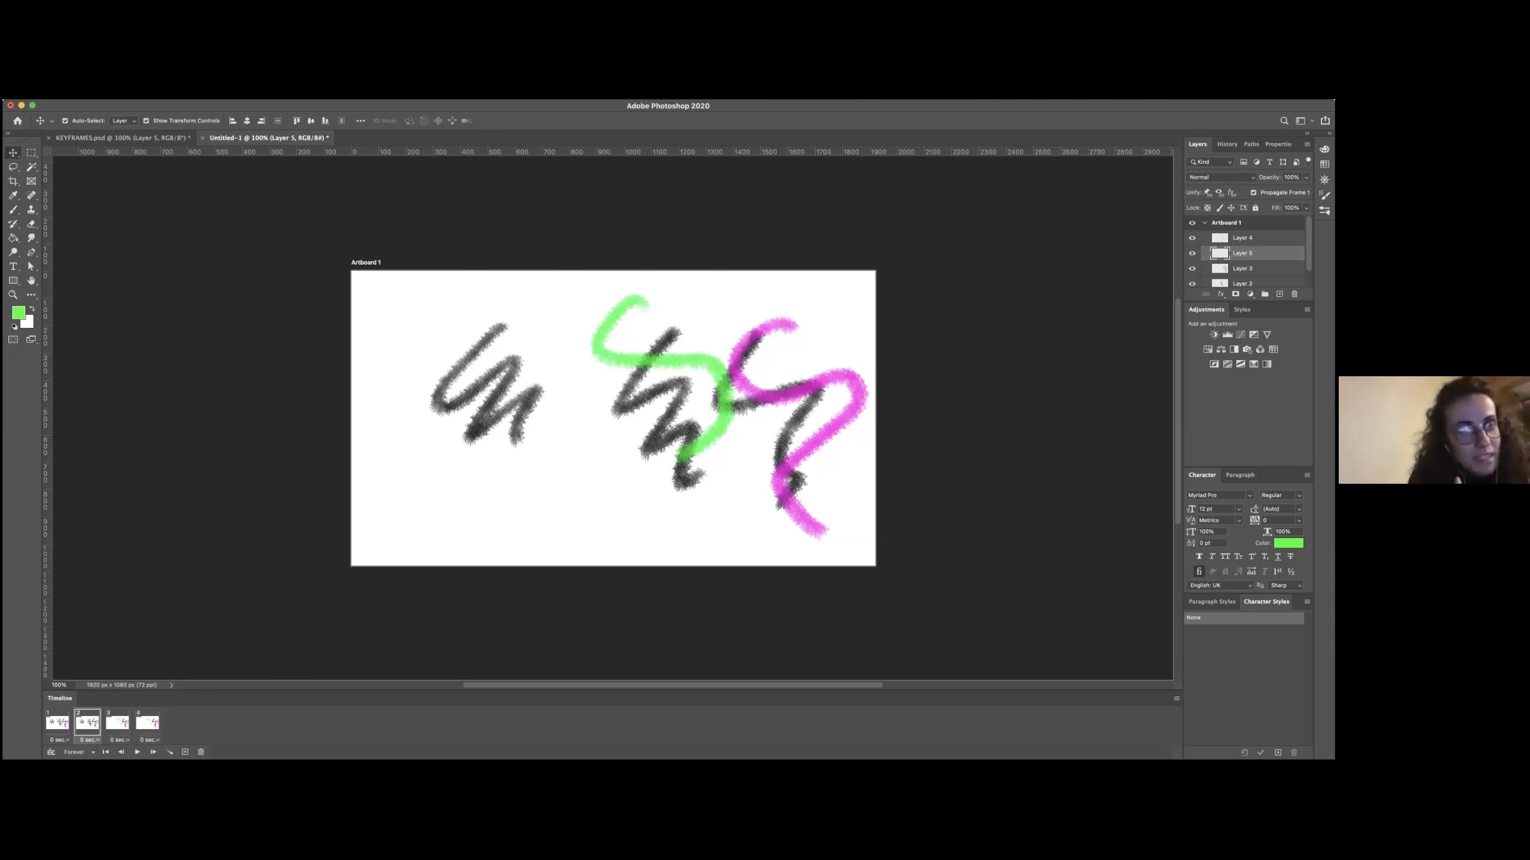
# Select everything from Layer 1 up to Artboard 1, inspect the available layer commands, and clear the selection.
pyautogui.scroll(-1, 1246, 253)
pyautogui.click(484, 417)
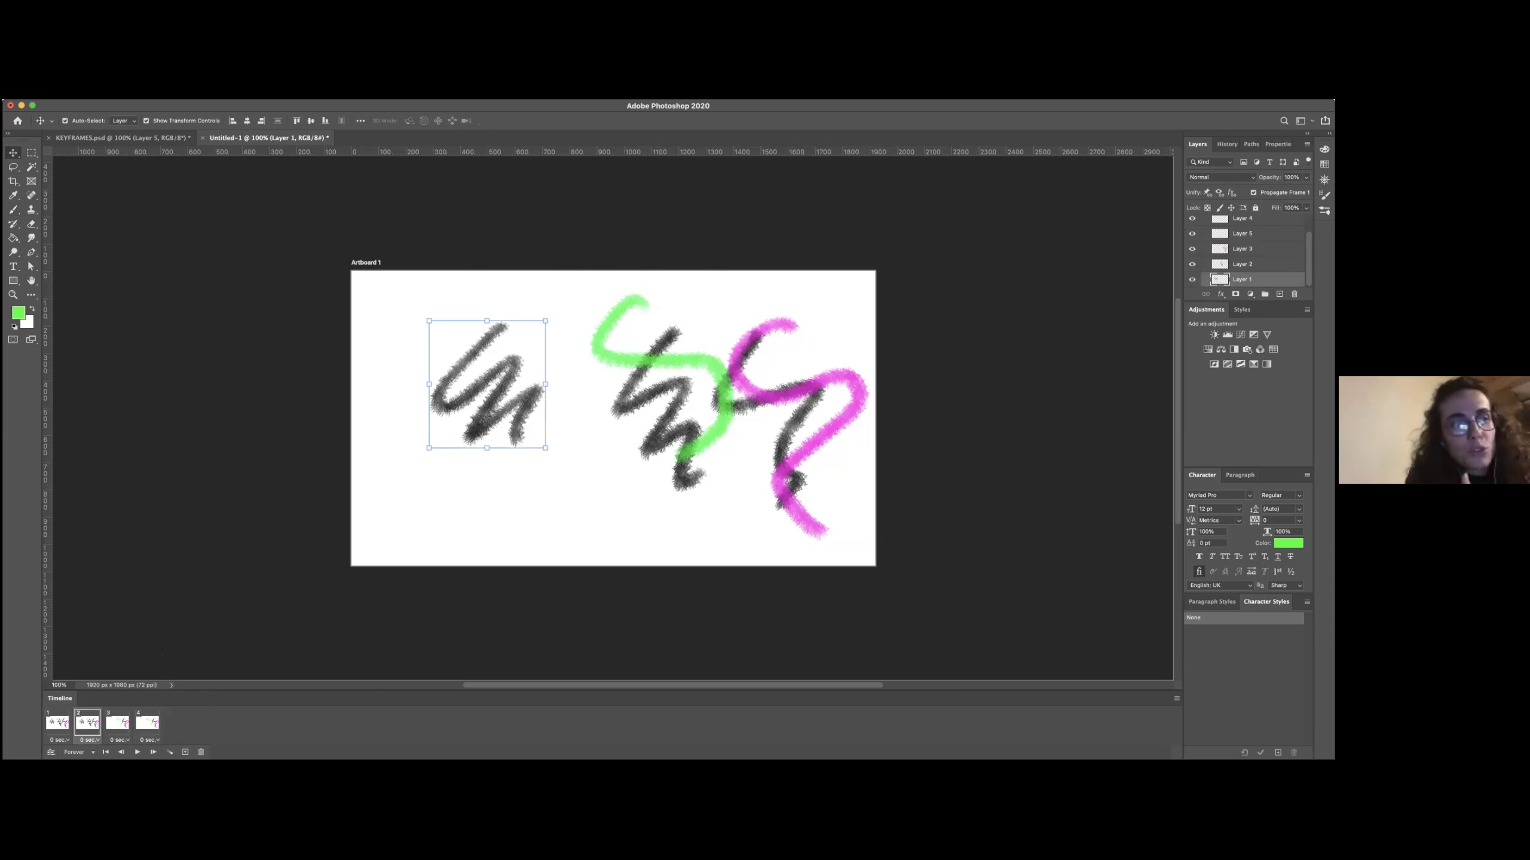
pyautogui.scroll(1, 1246, 254)
pyautogui.keyDown('shift'); pyautogui.click(1242, 223); pyautogui.keyUp('shift')
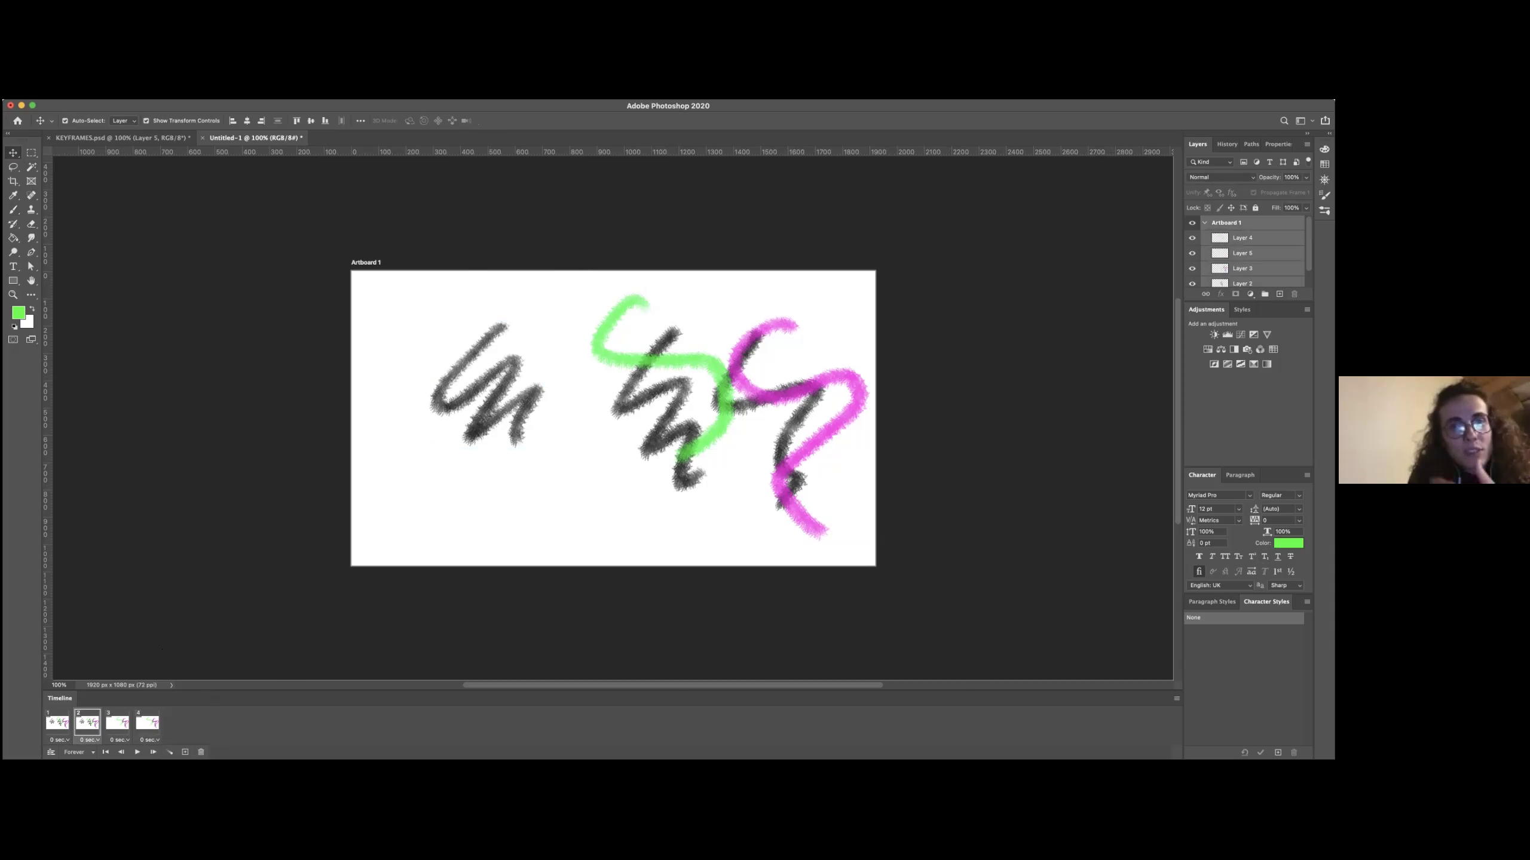
pyautogui.rightClick(1265, 254)
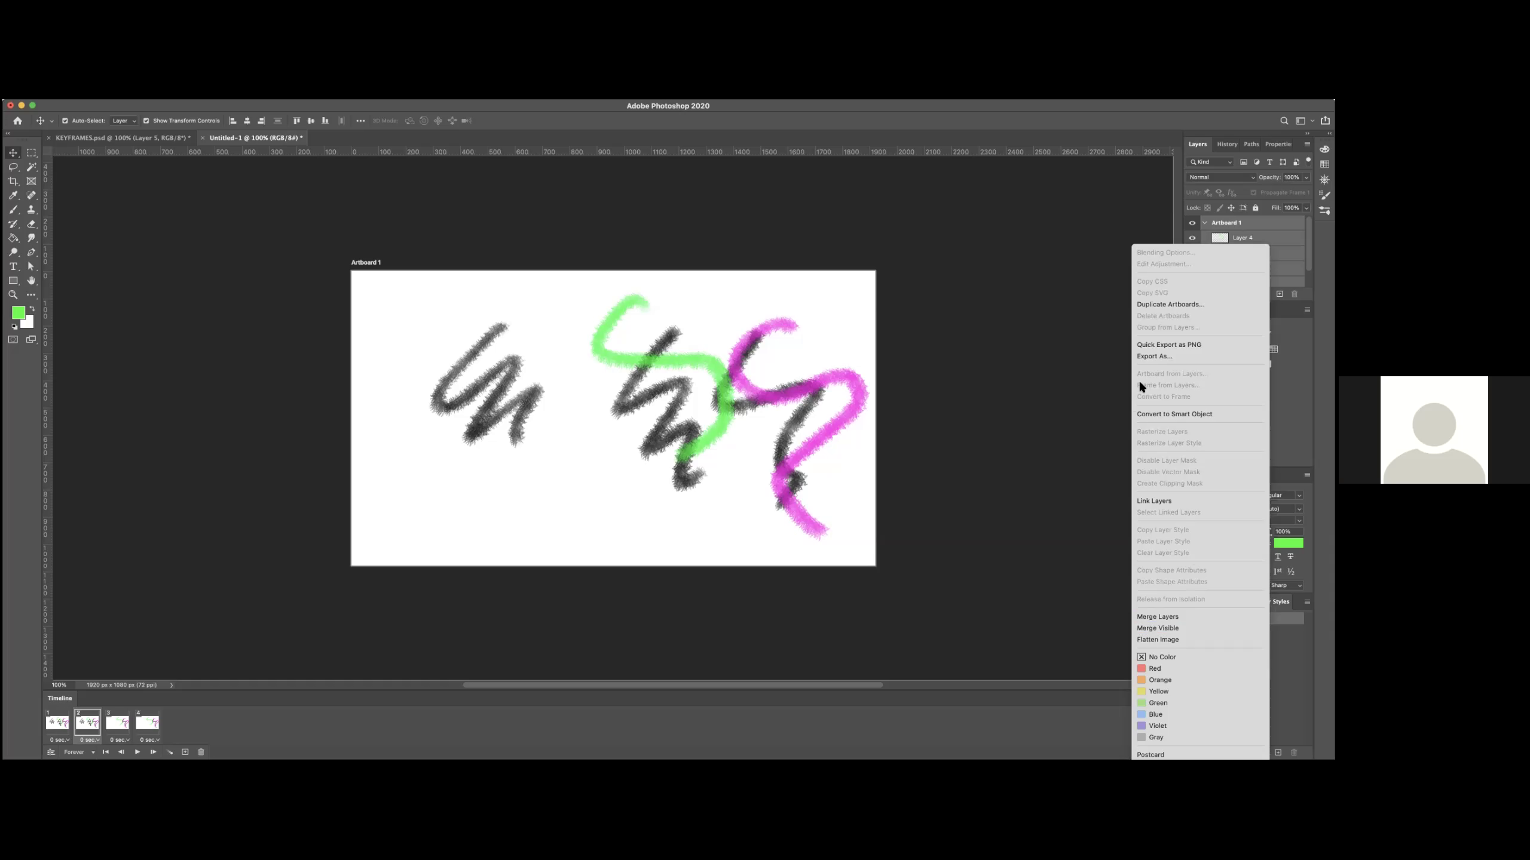
pyautogui.click(974, 368)
pyautogui.click(936, 420)
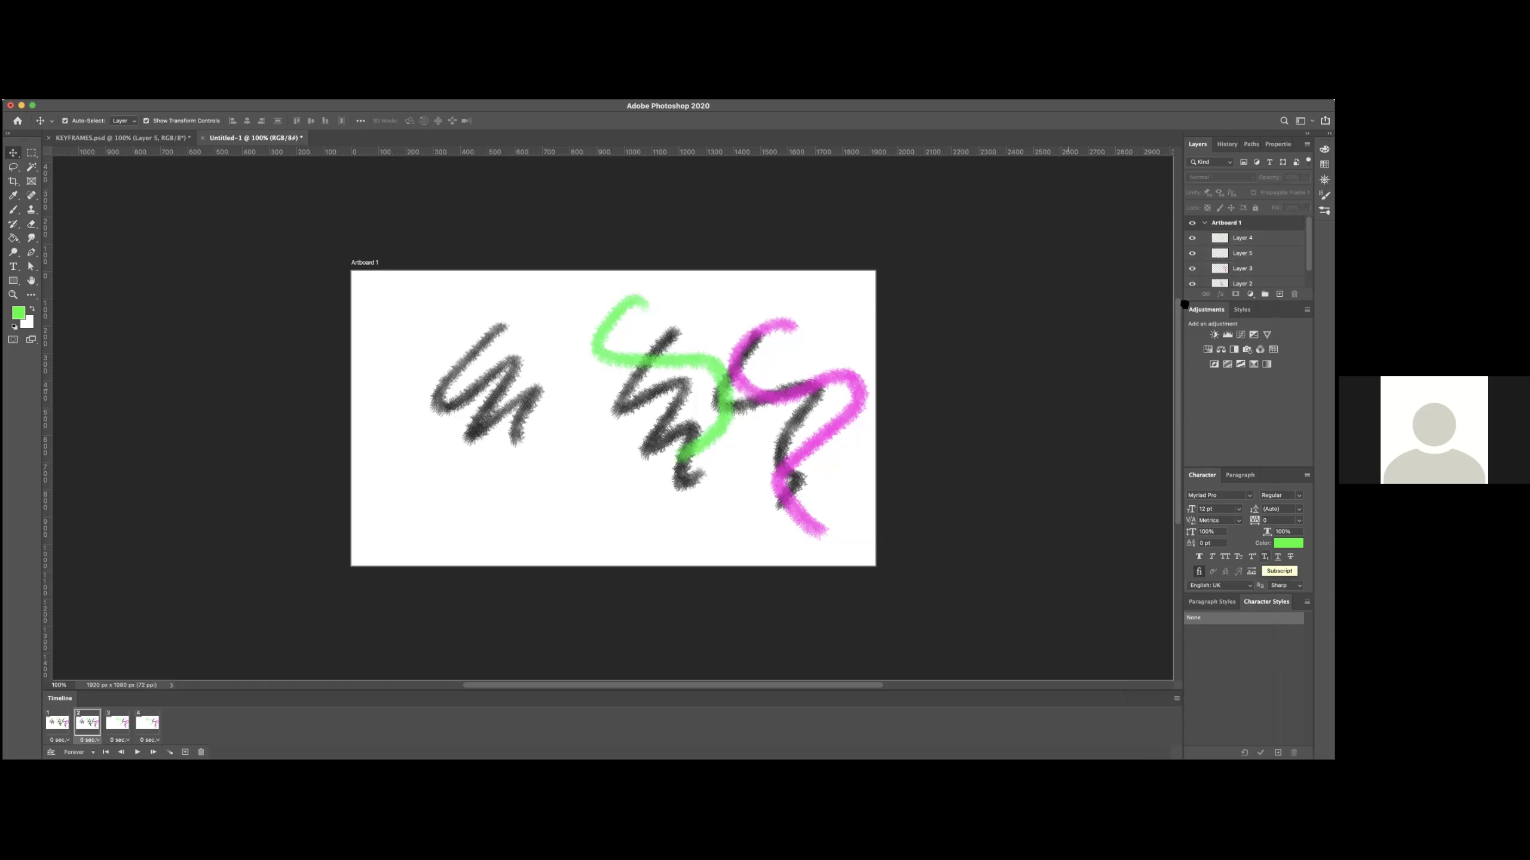
# Select Layer 4 and enlarge the layer list until all five layers of Artboard 1 fit in it.
pyautogui.click(1261, 238)
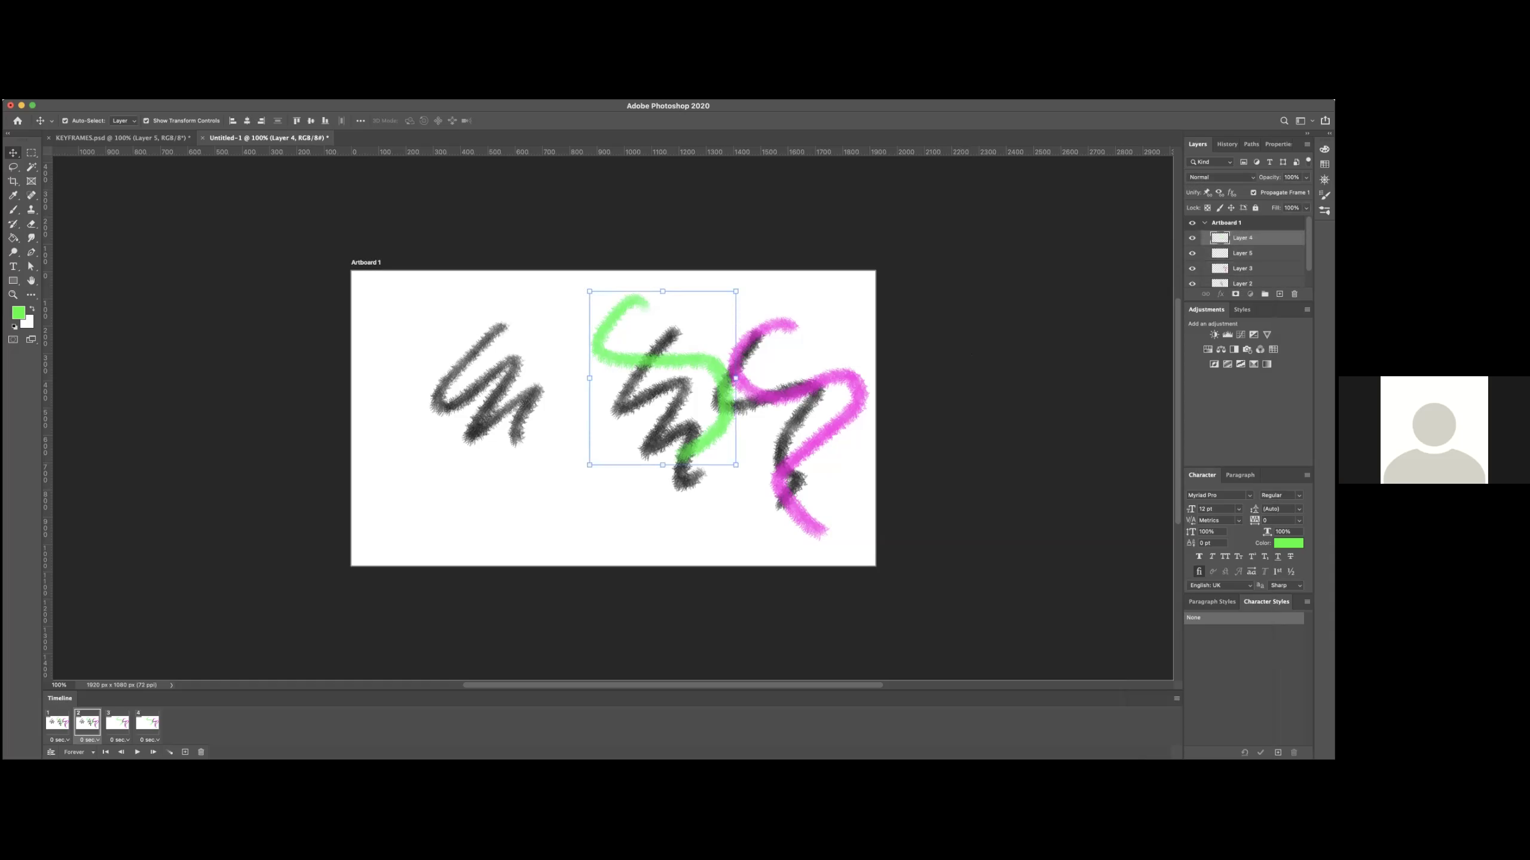
pyautogui.scroll(-1, 1247, 253)
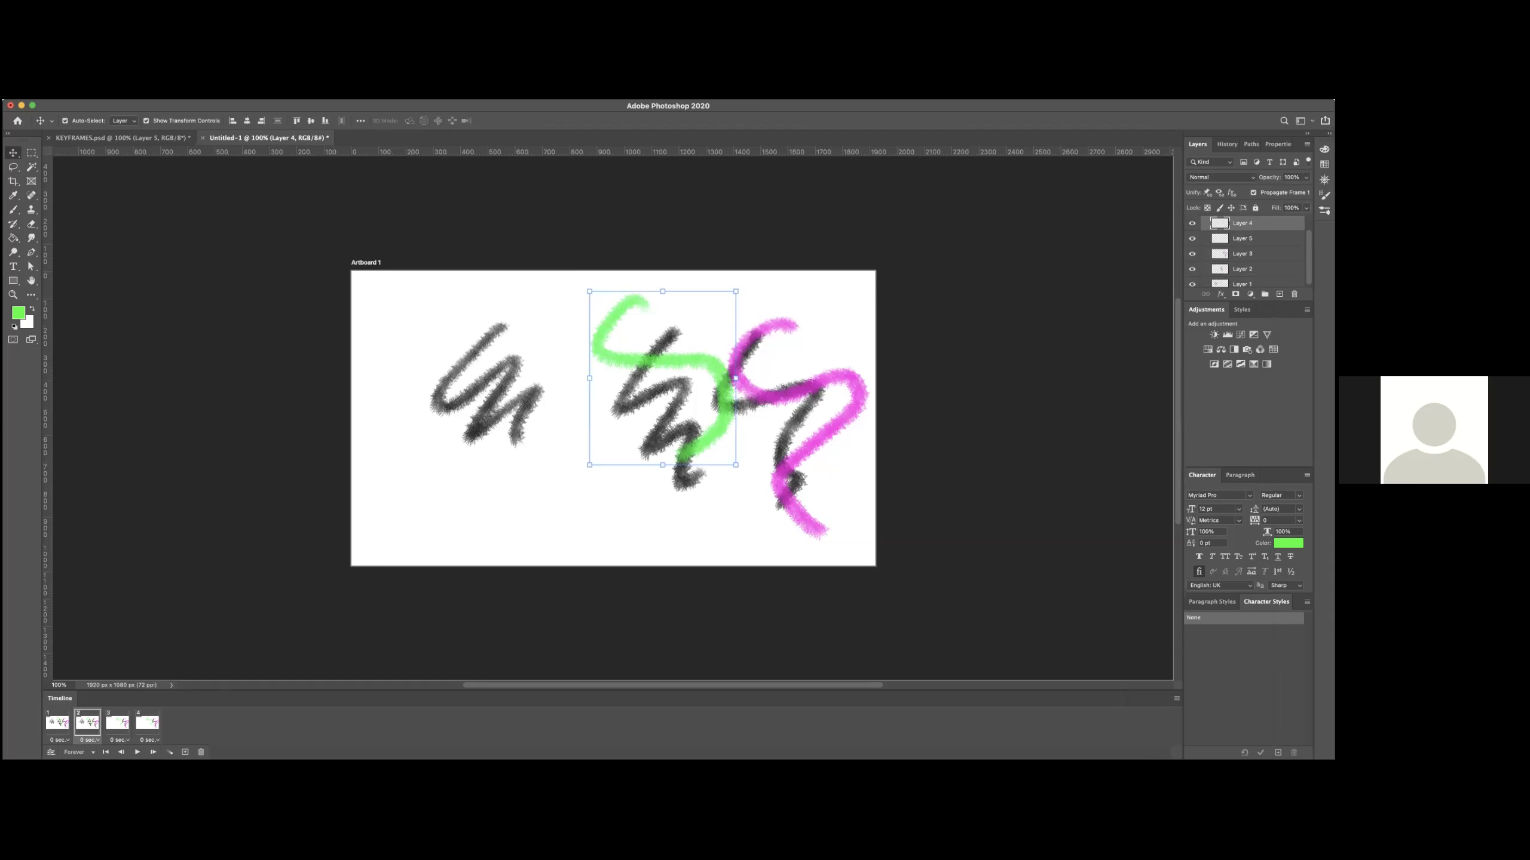
pyautogui.moveTo(1245, 302); pyautogui.dragTo(1245, 395)
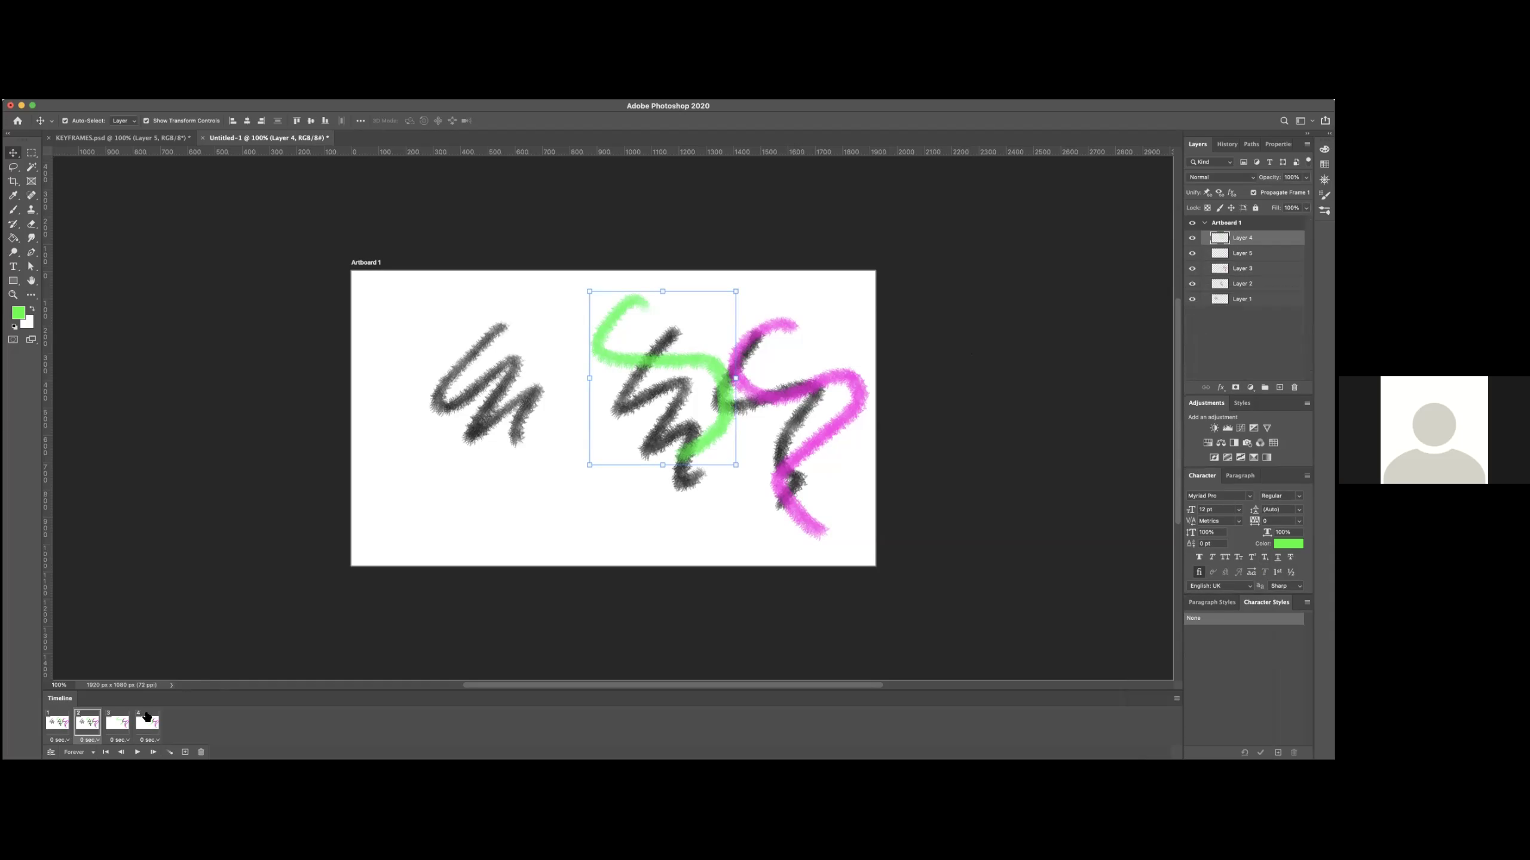
# Delete the animation frames down to a single frame, confirming the deletion.
pyautogui.click(64, 724)
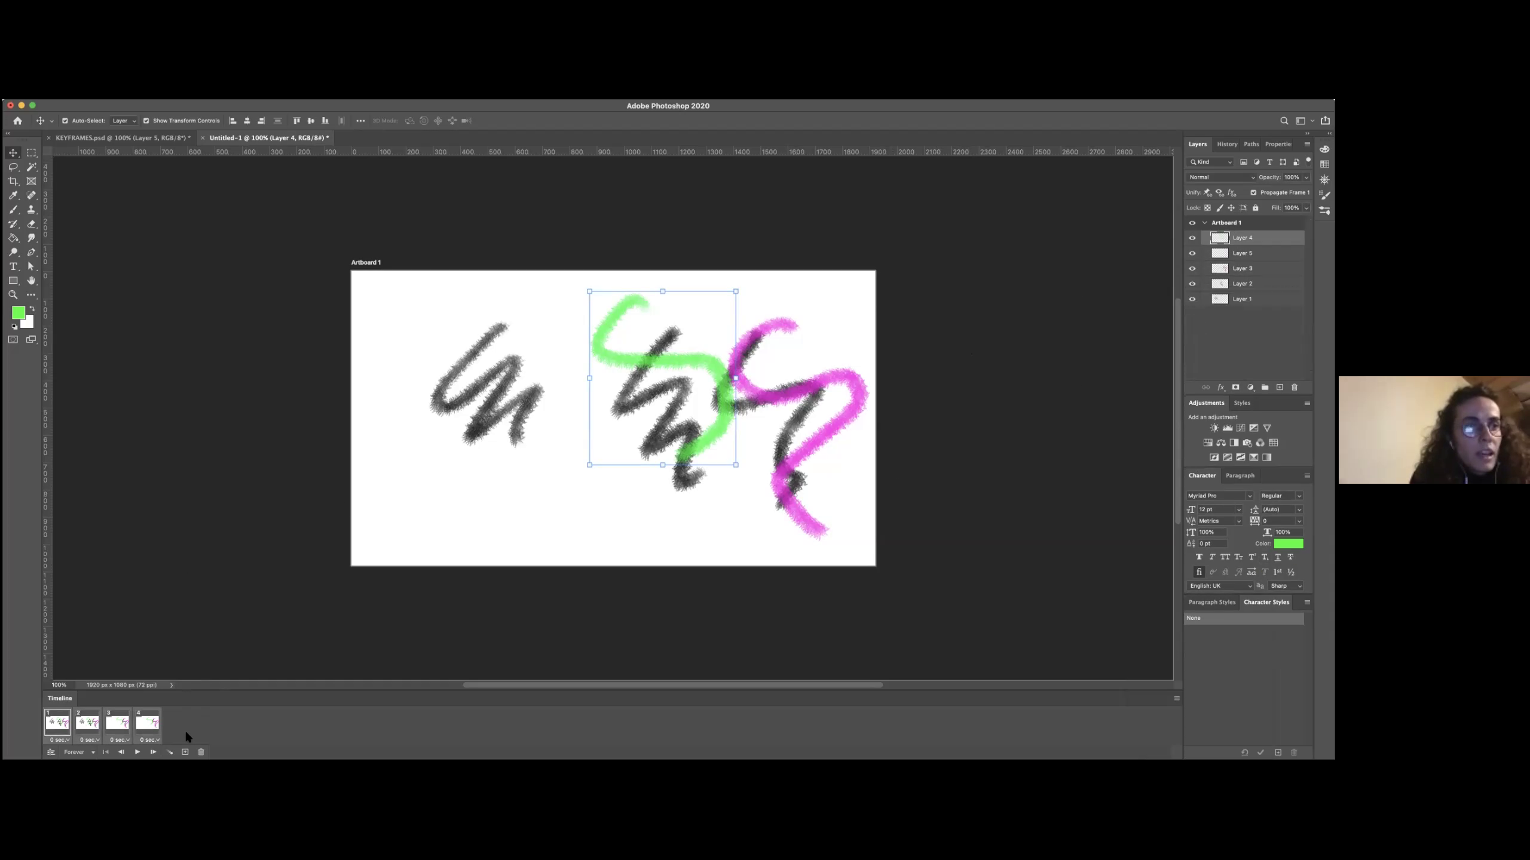
pyautogui.click(201, 751)
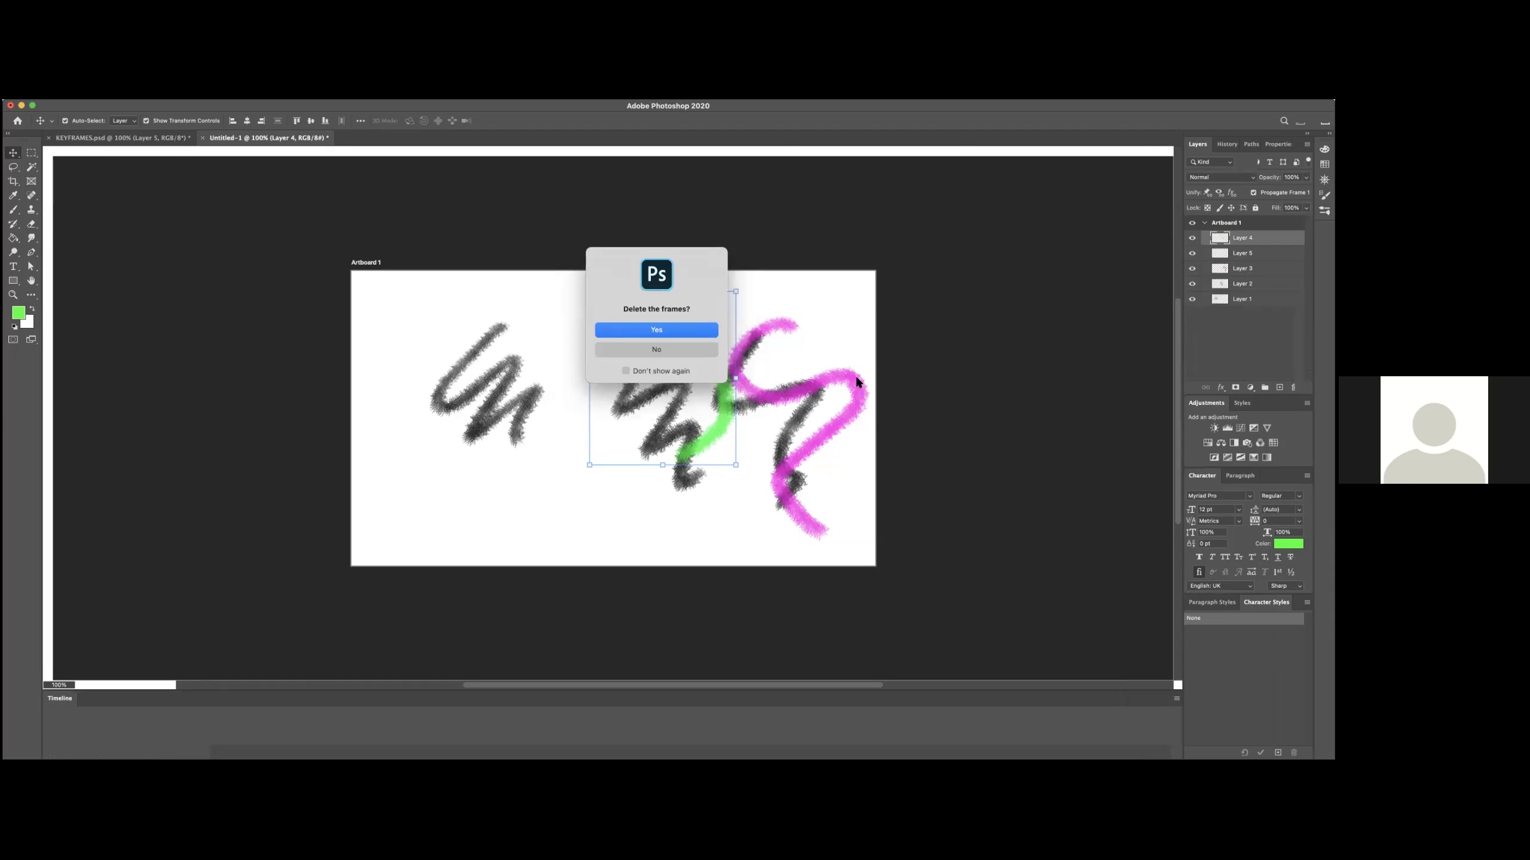
pyautogui.click(666, 331)
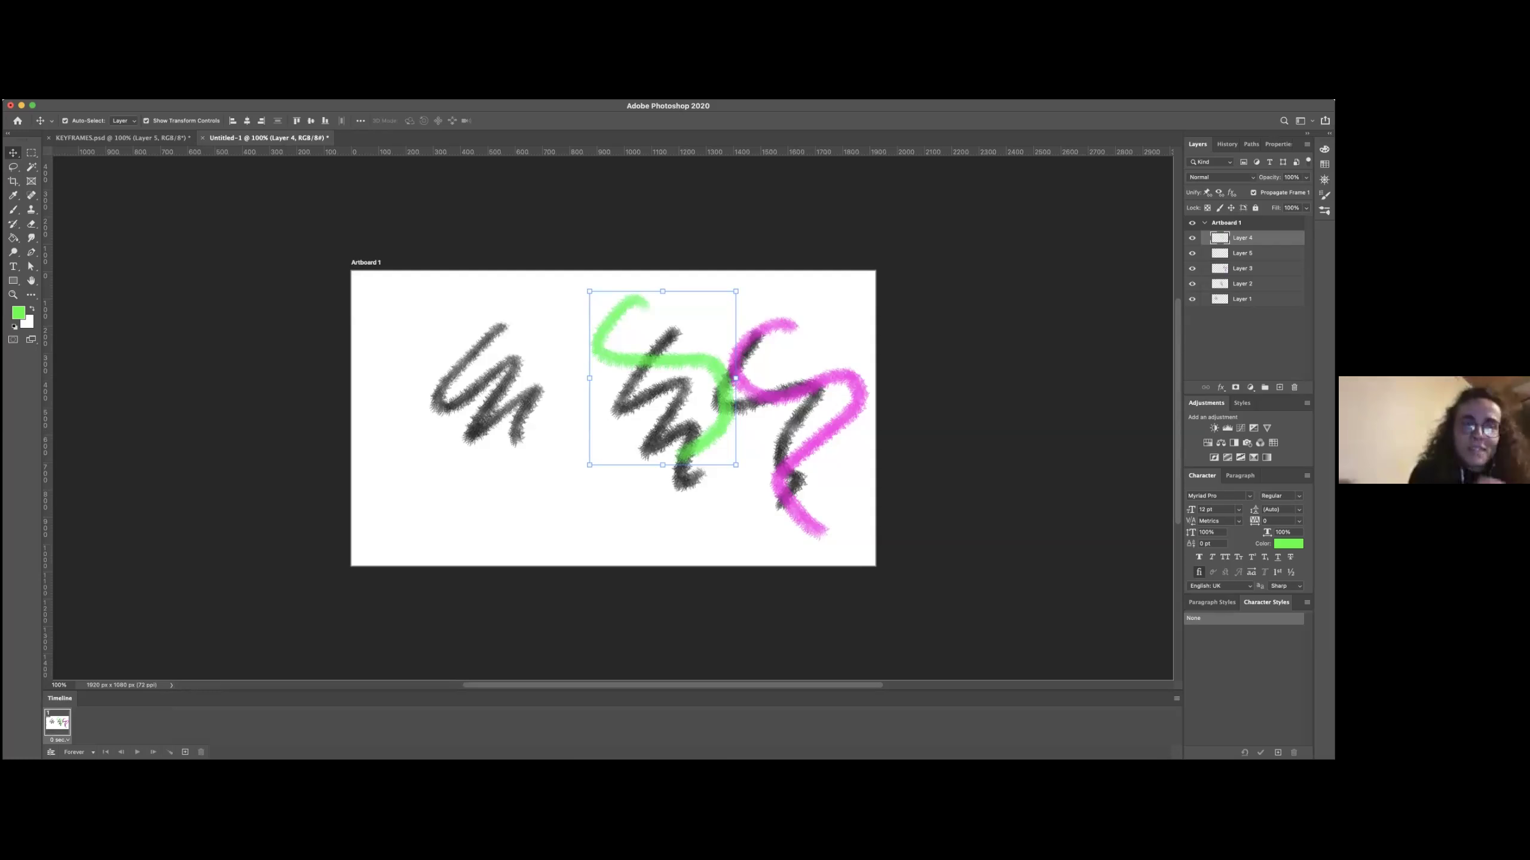
# Select Artboard 1 together with Layers 1 to 5, examine the commands offered for the selected layers, and deselect them.
pyautogui.click(1226, 222)
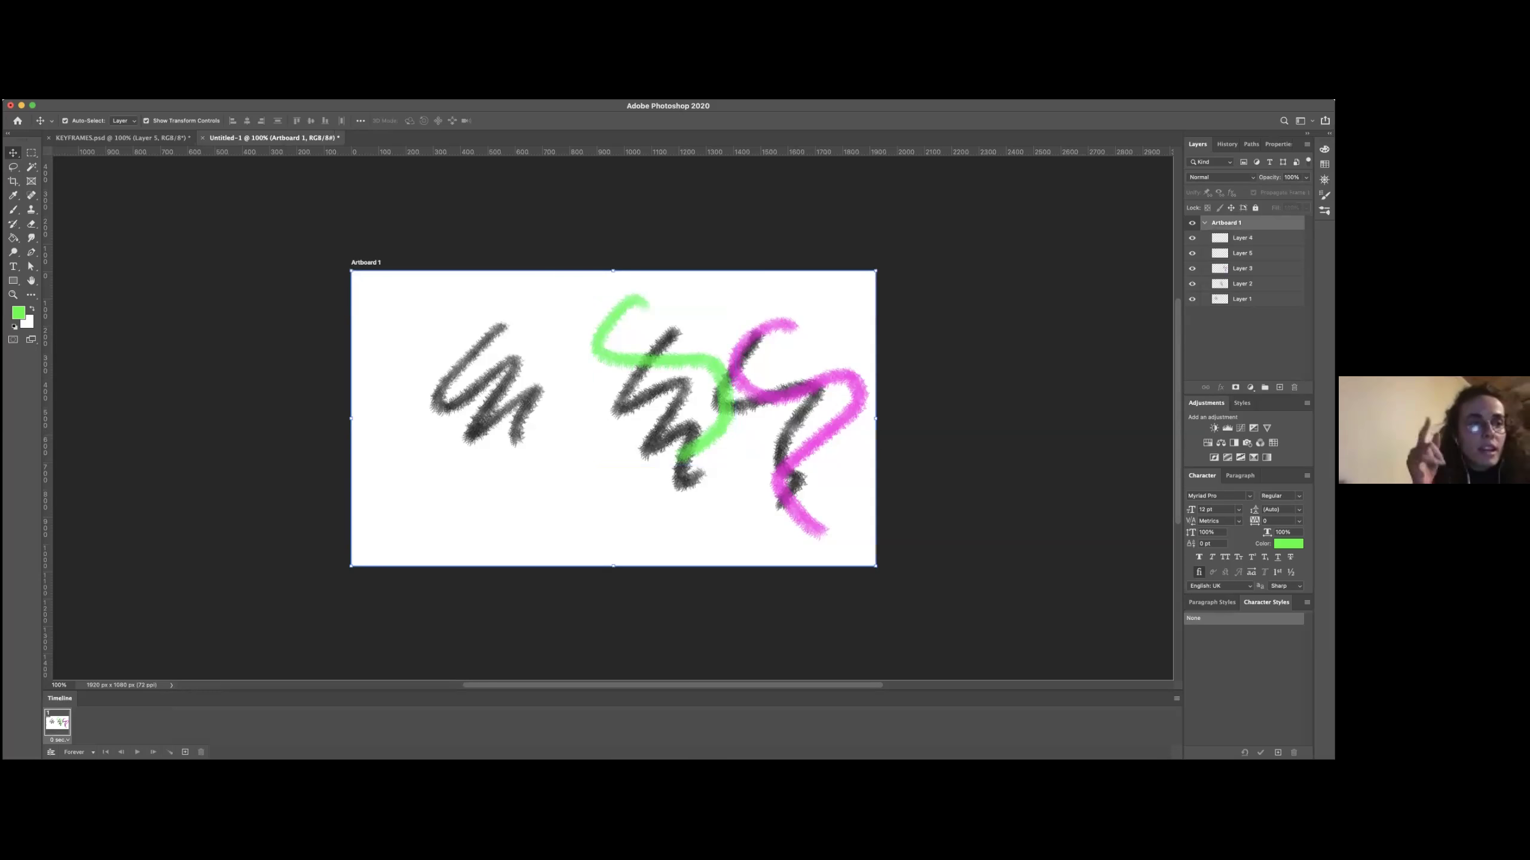
pyautogui.keyDown('shift'); pyautogui.click(1242, 299); pyautogui.keyUp('shift')
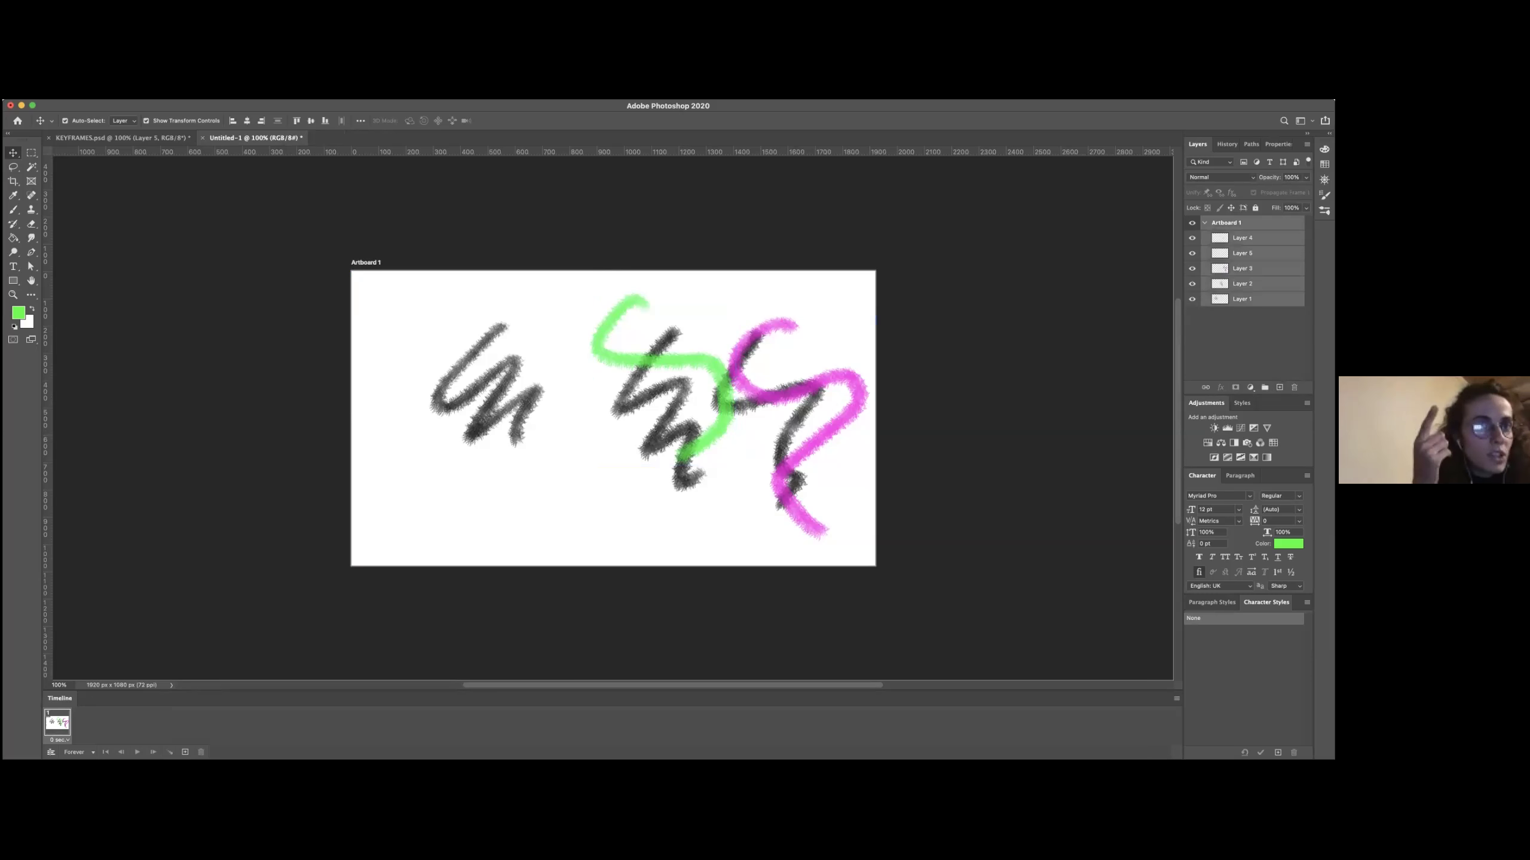
pyautogui.rightClick(1255, 268)
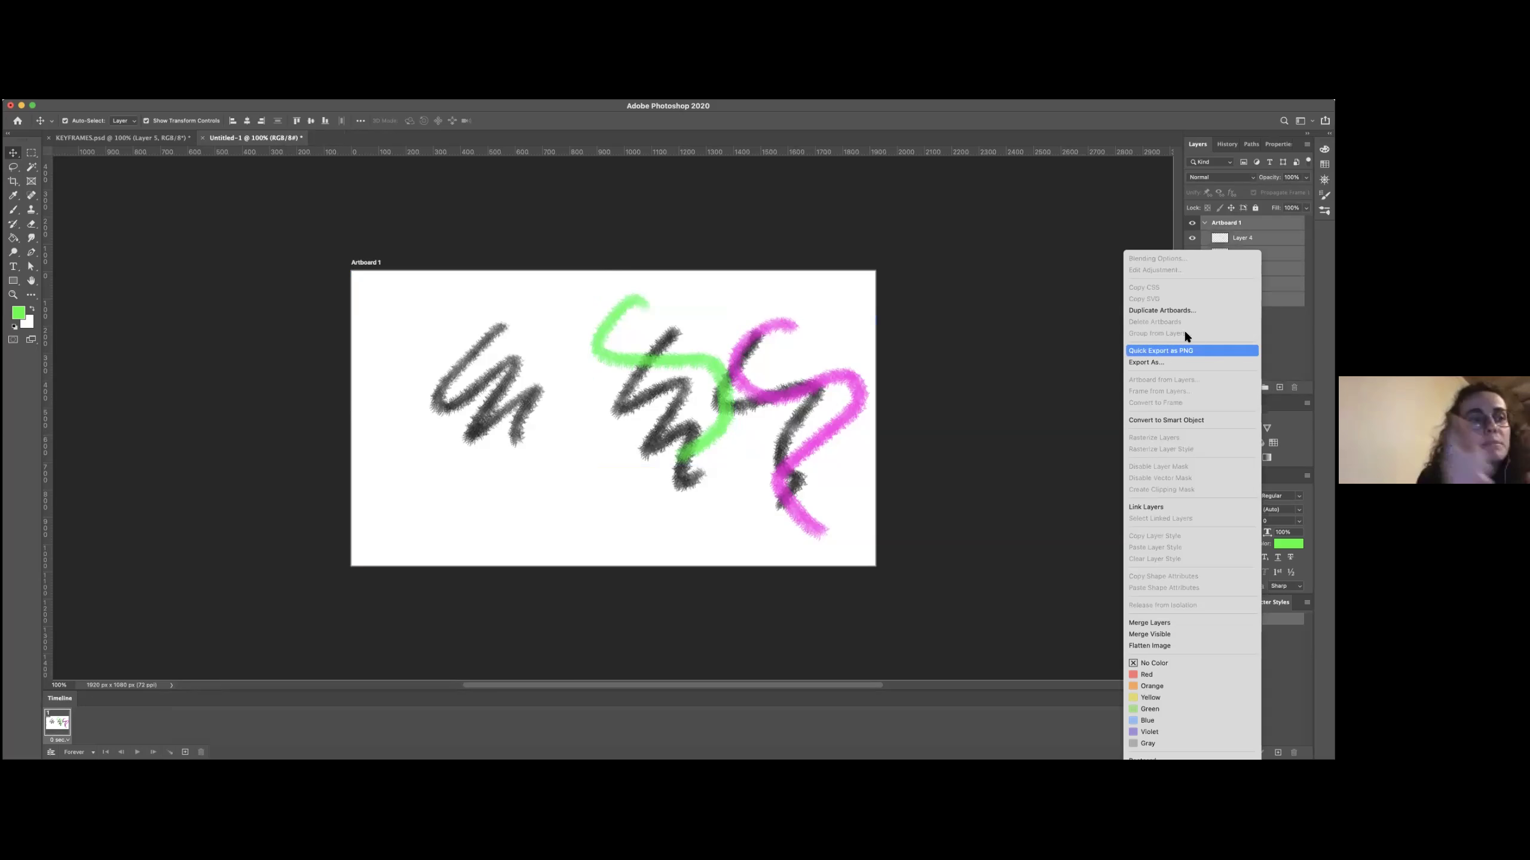
pyautogui.click(1017, 538)
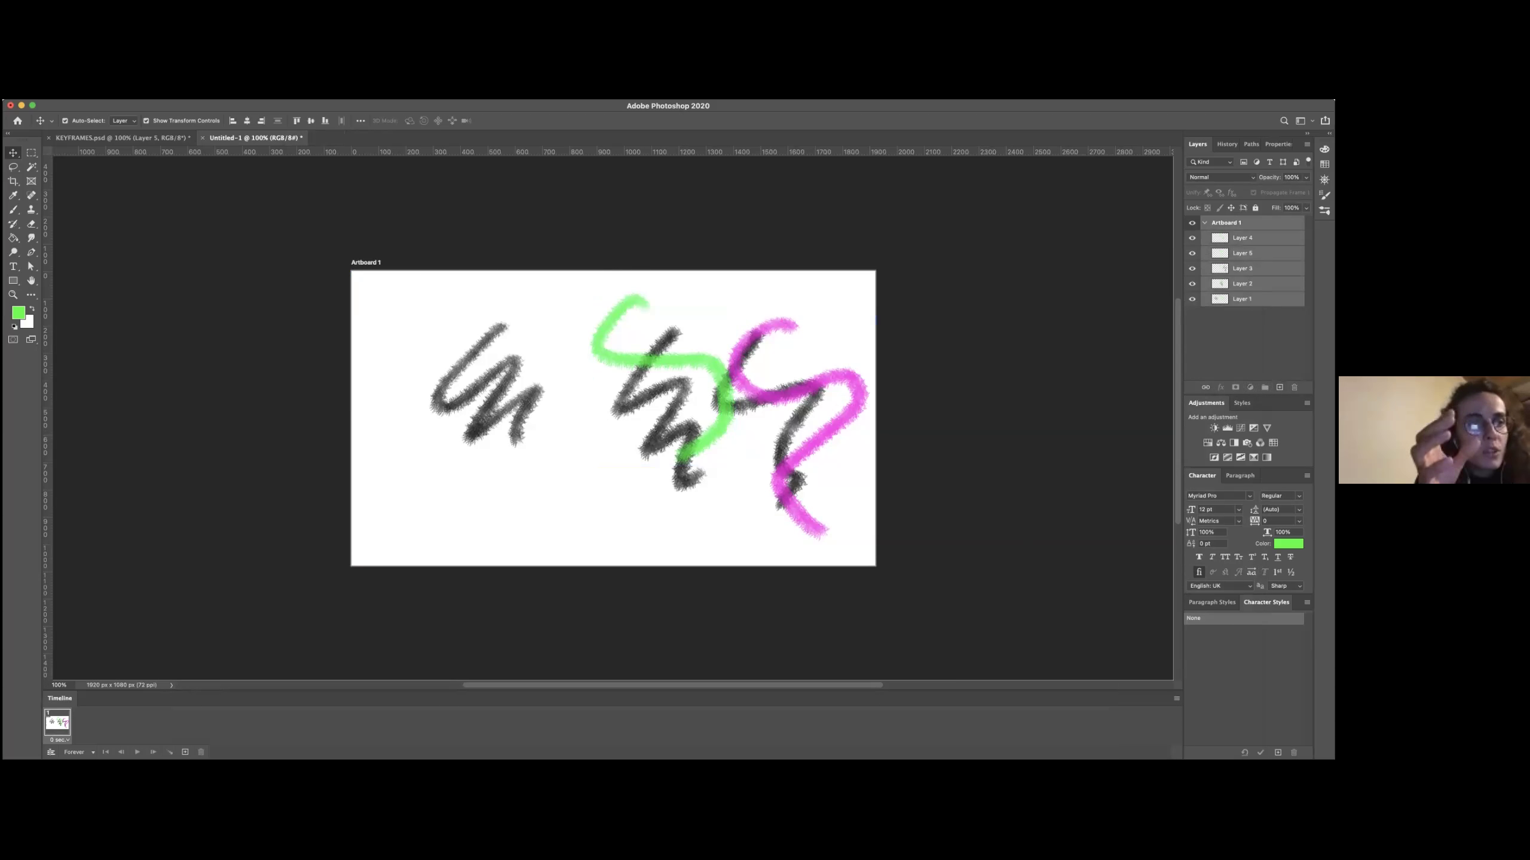
pyautogui.click(1017, 538)
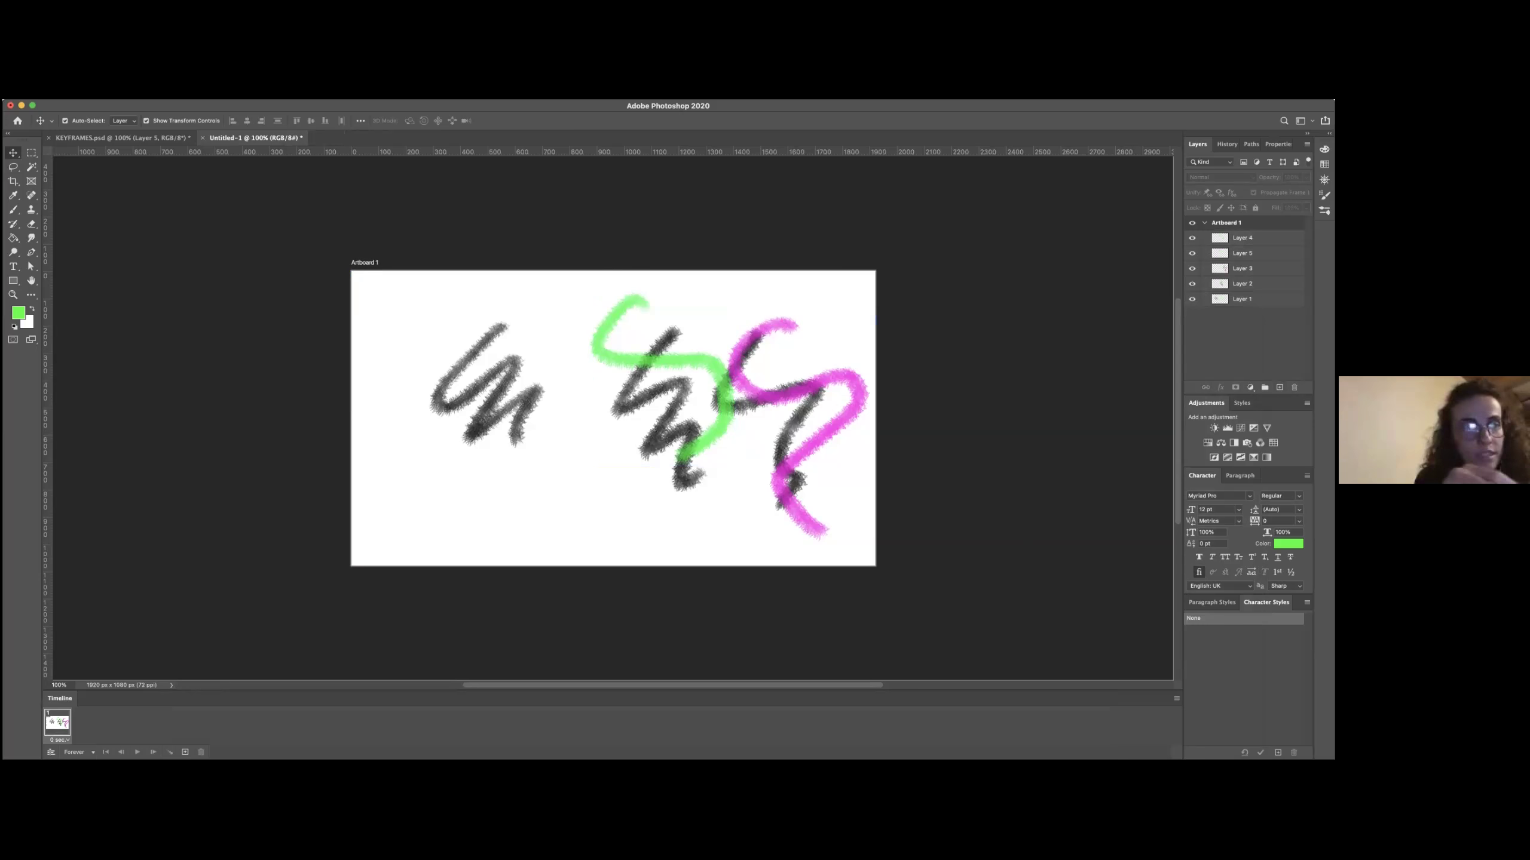
pyautogui.click(1226, 222)
pyautogui.keyDown('shift'); pyautogui.click(1241, 298); pyautogui.keyUp('shift')
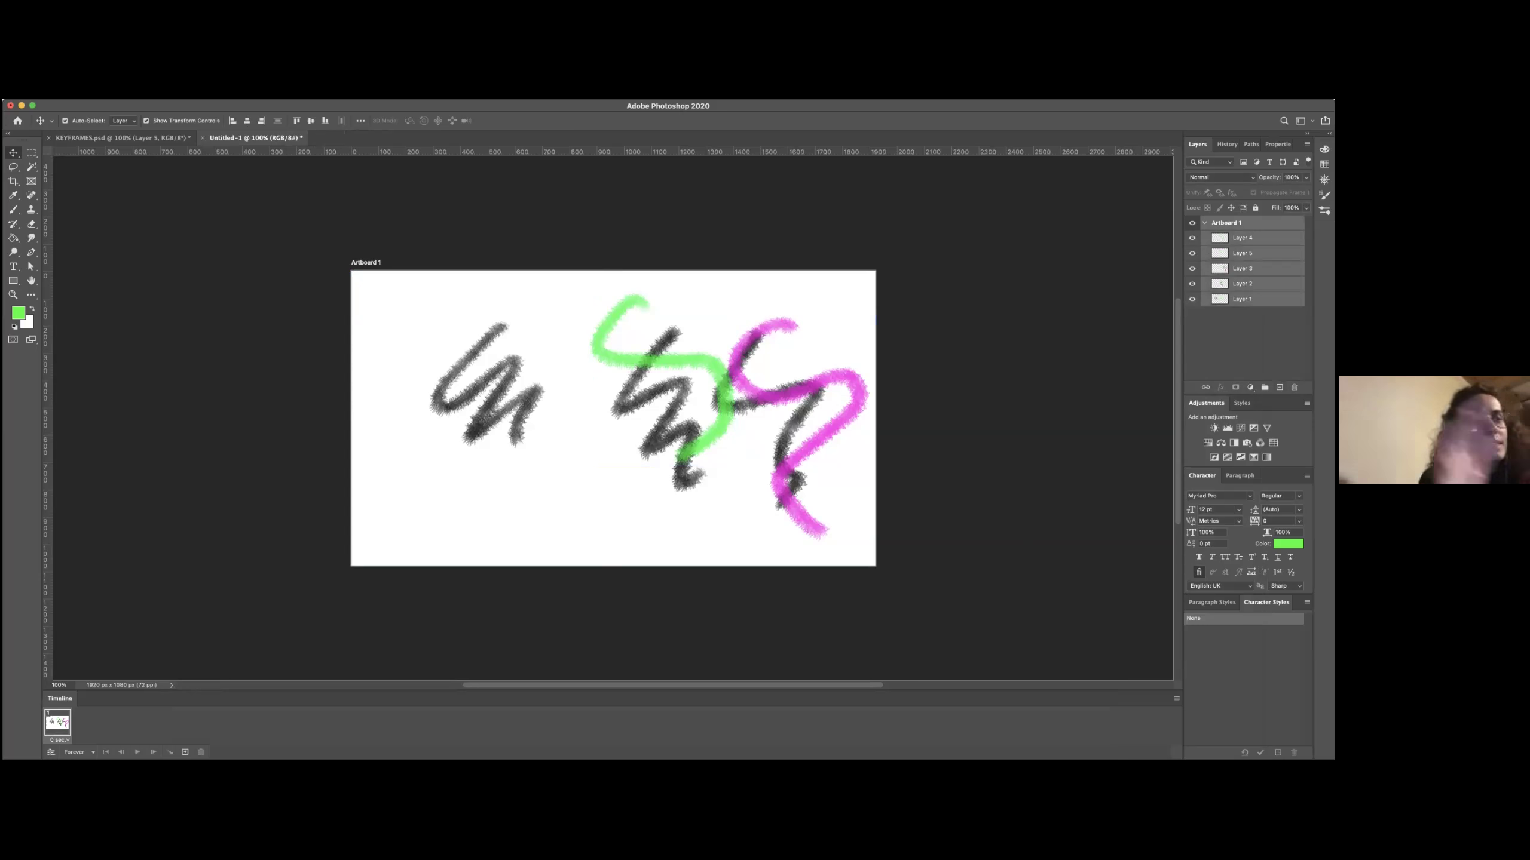
pyautogui.rightClick(1264, 237)
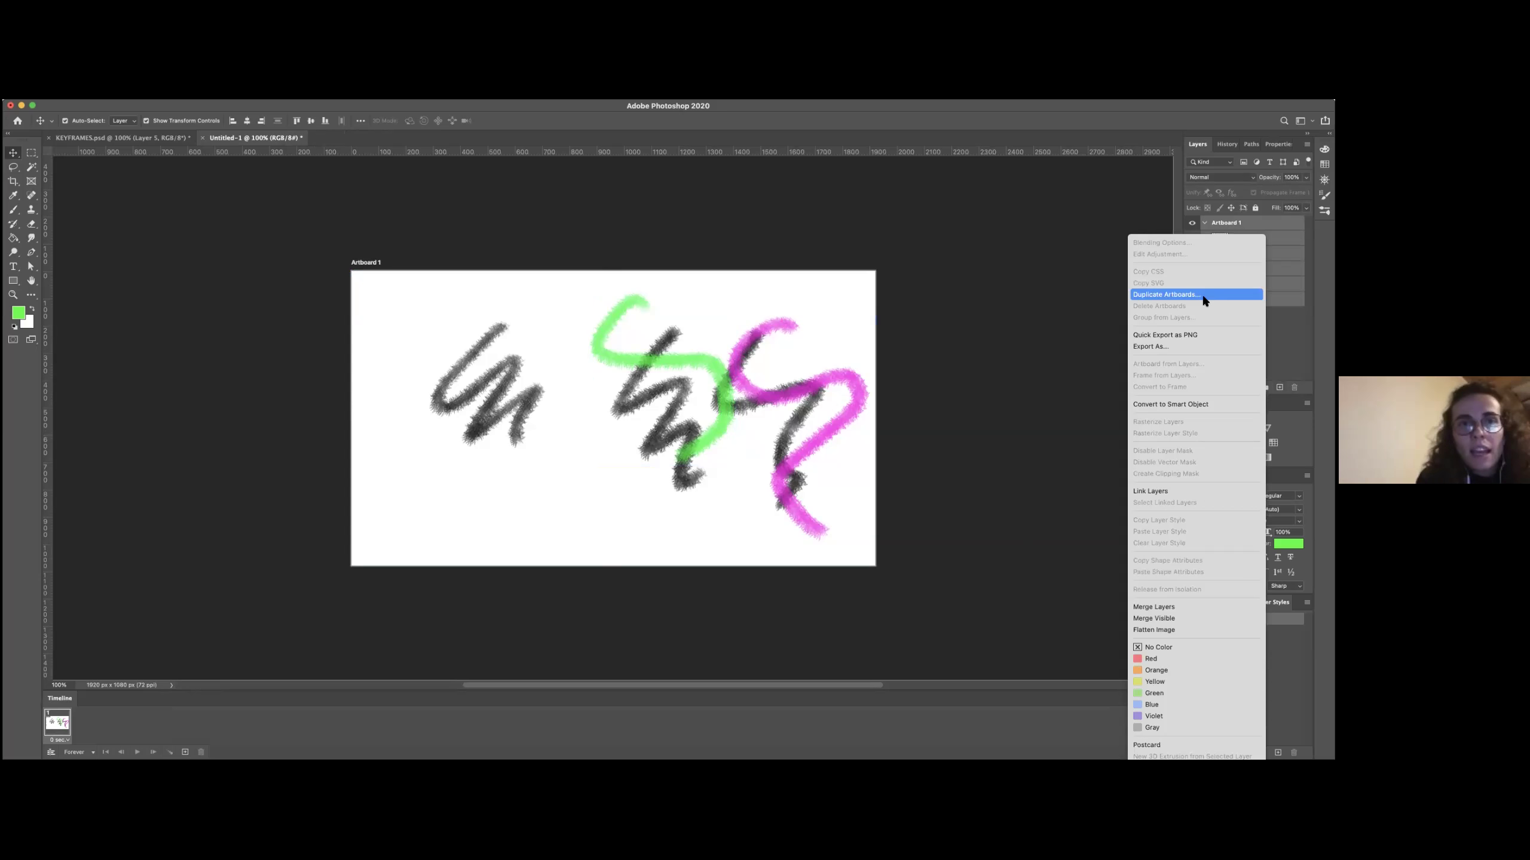
pyautogui.click(975, 428)
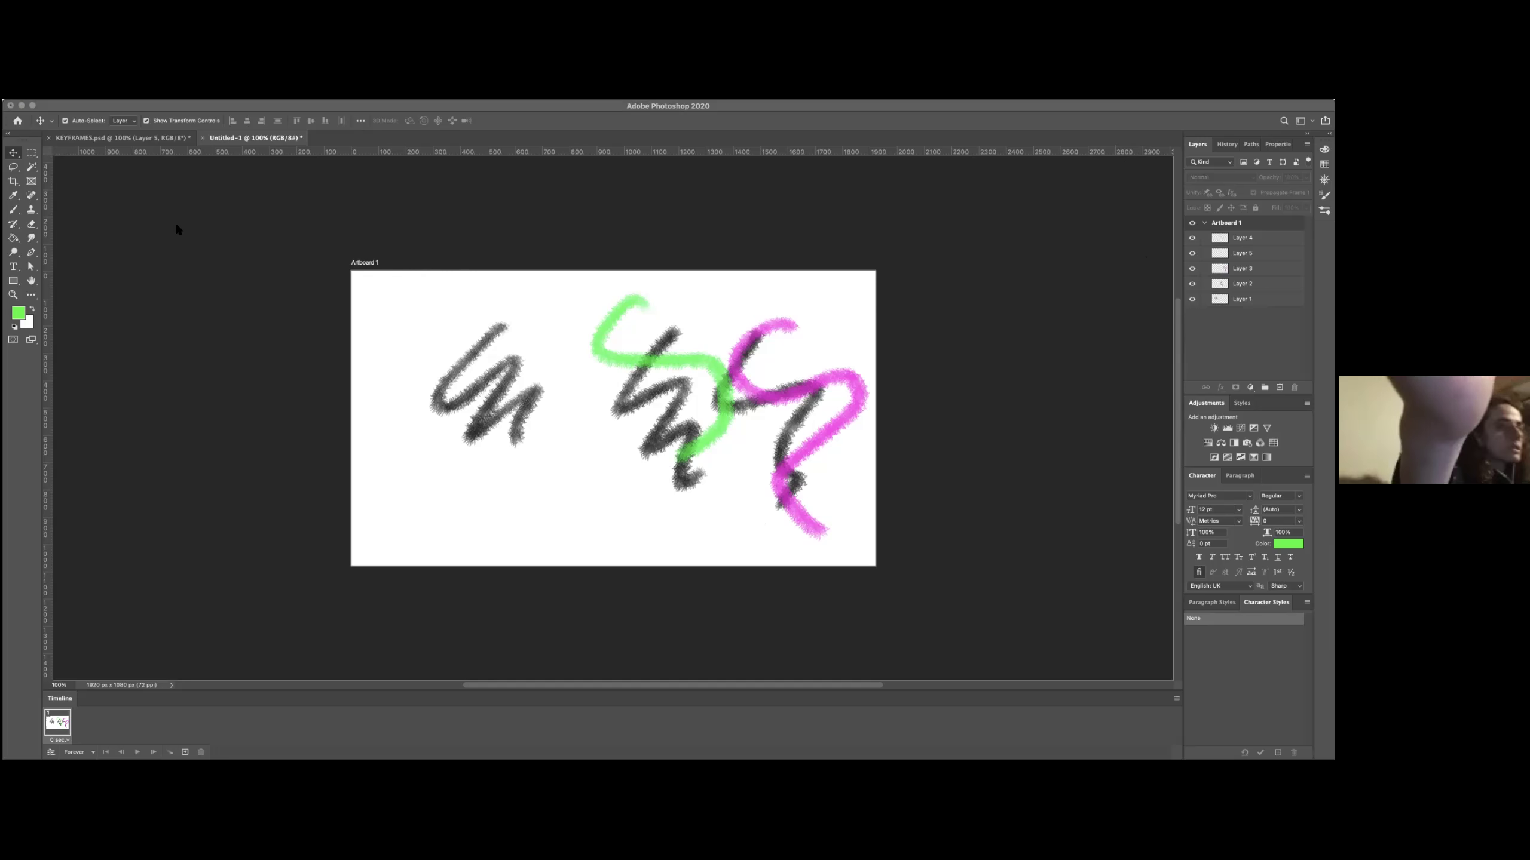
pyautogui.click(506, 222)
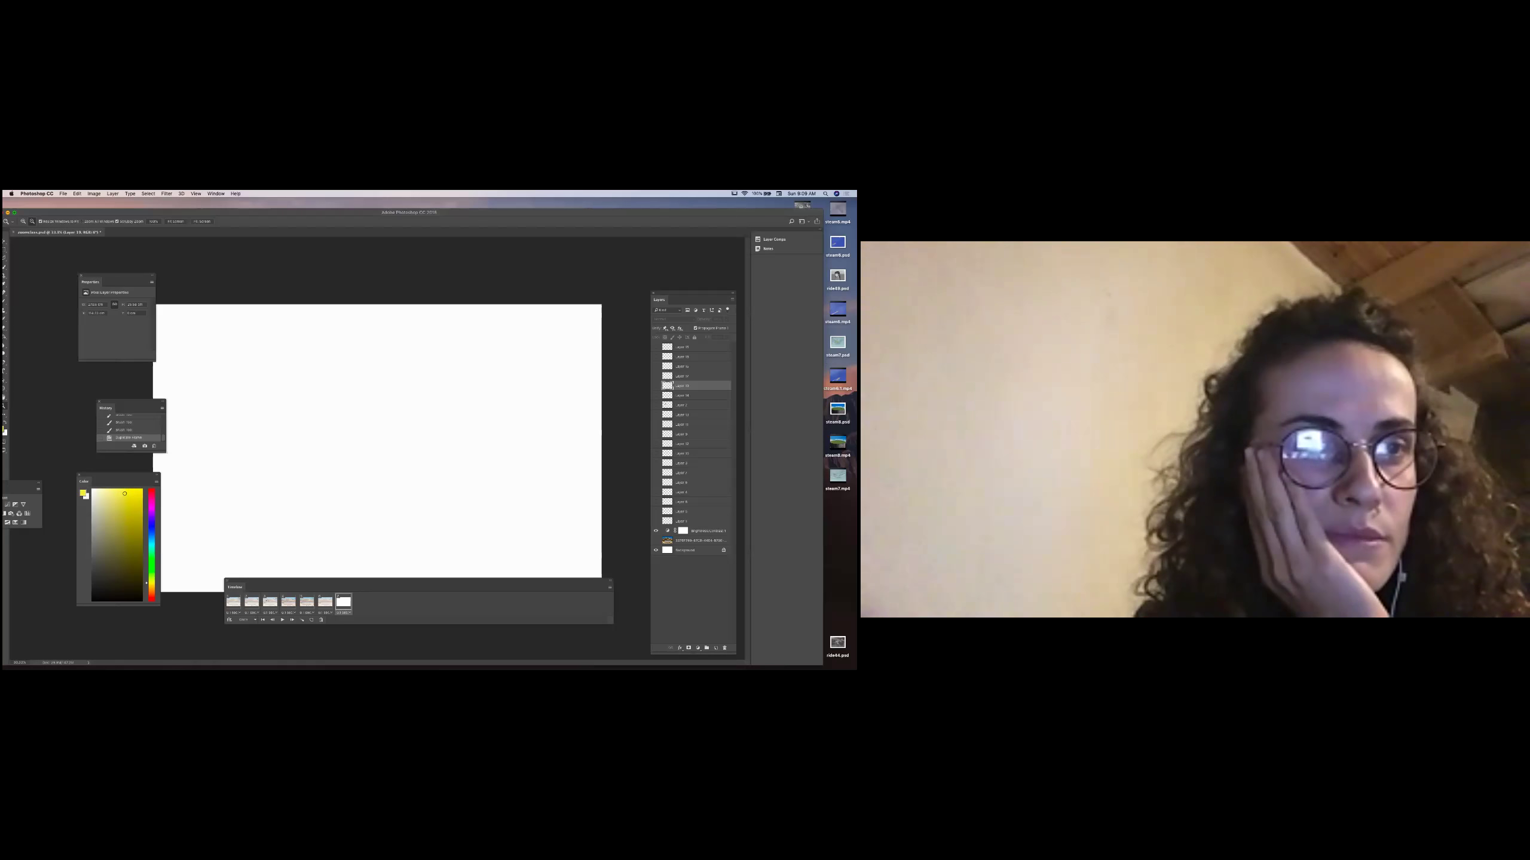
# In frame 6 of the horse animation, test a higher opacity on the canyon painting layer and lower it back to a faded level.
pyautogui.click(323, 603)
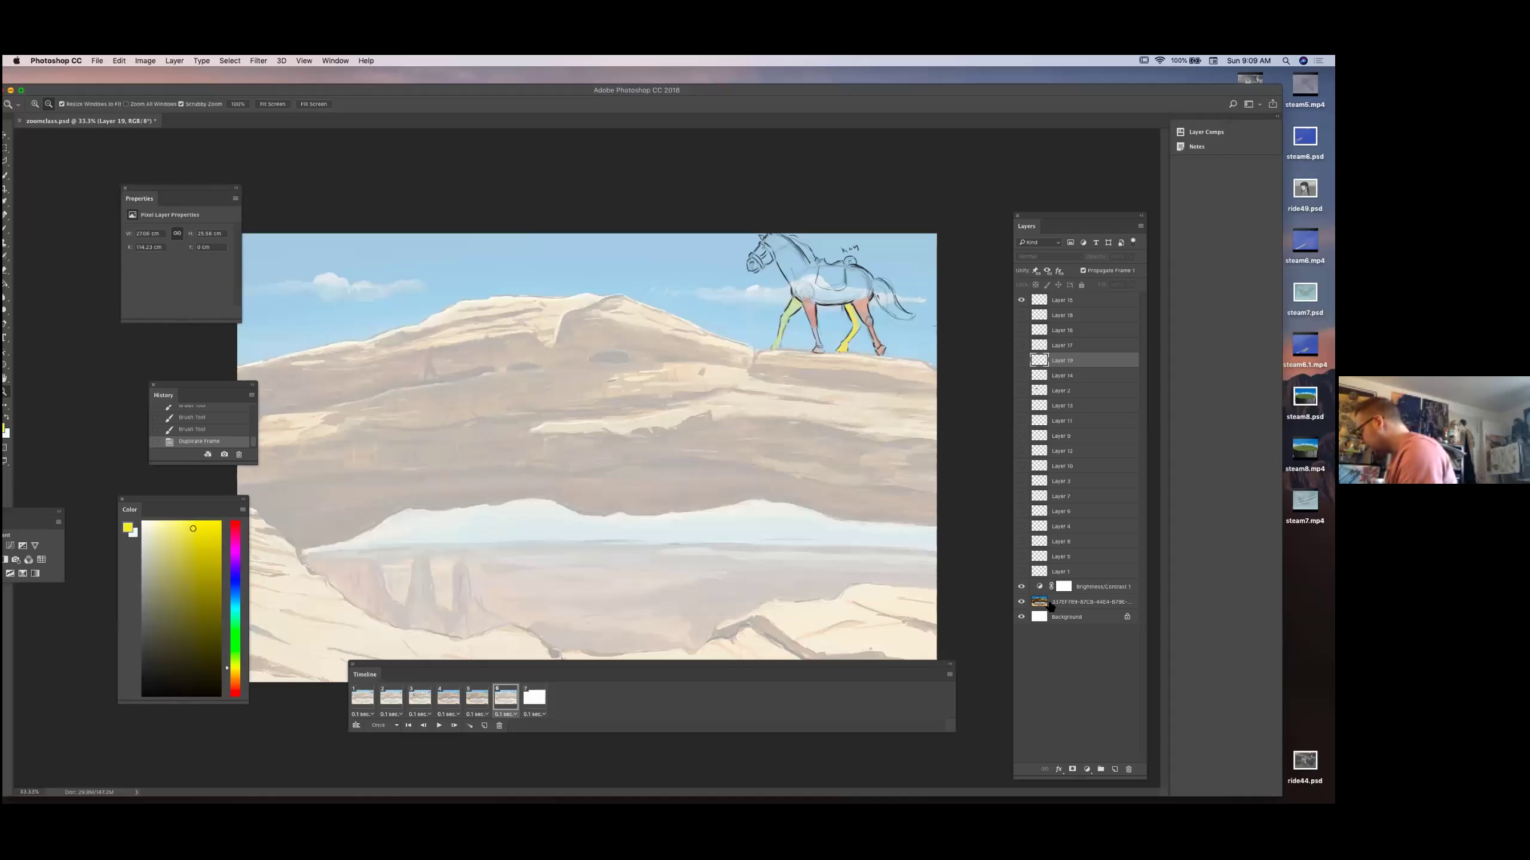
pyautogui.click(1075, 601)
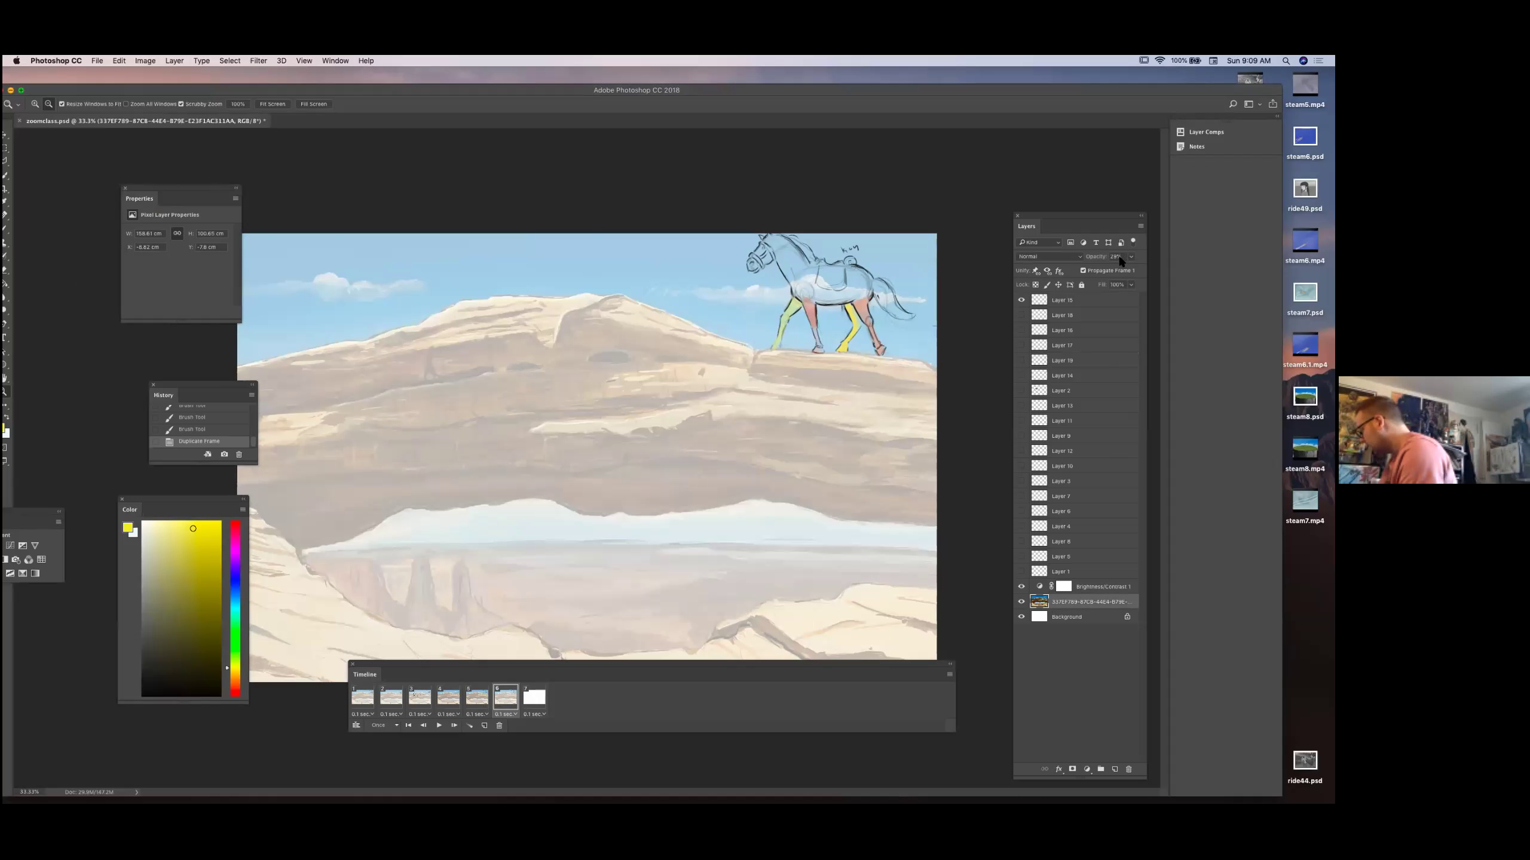
pyautogui.click(1131, 259)
pyautogui.moveTo(1120, 270); pyautogui.dragTo(1148, 269)
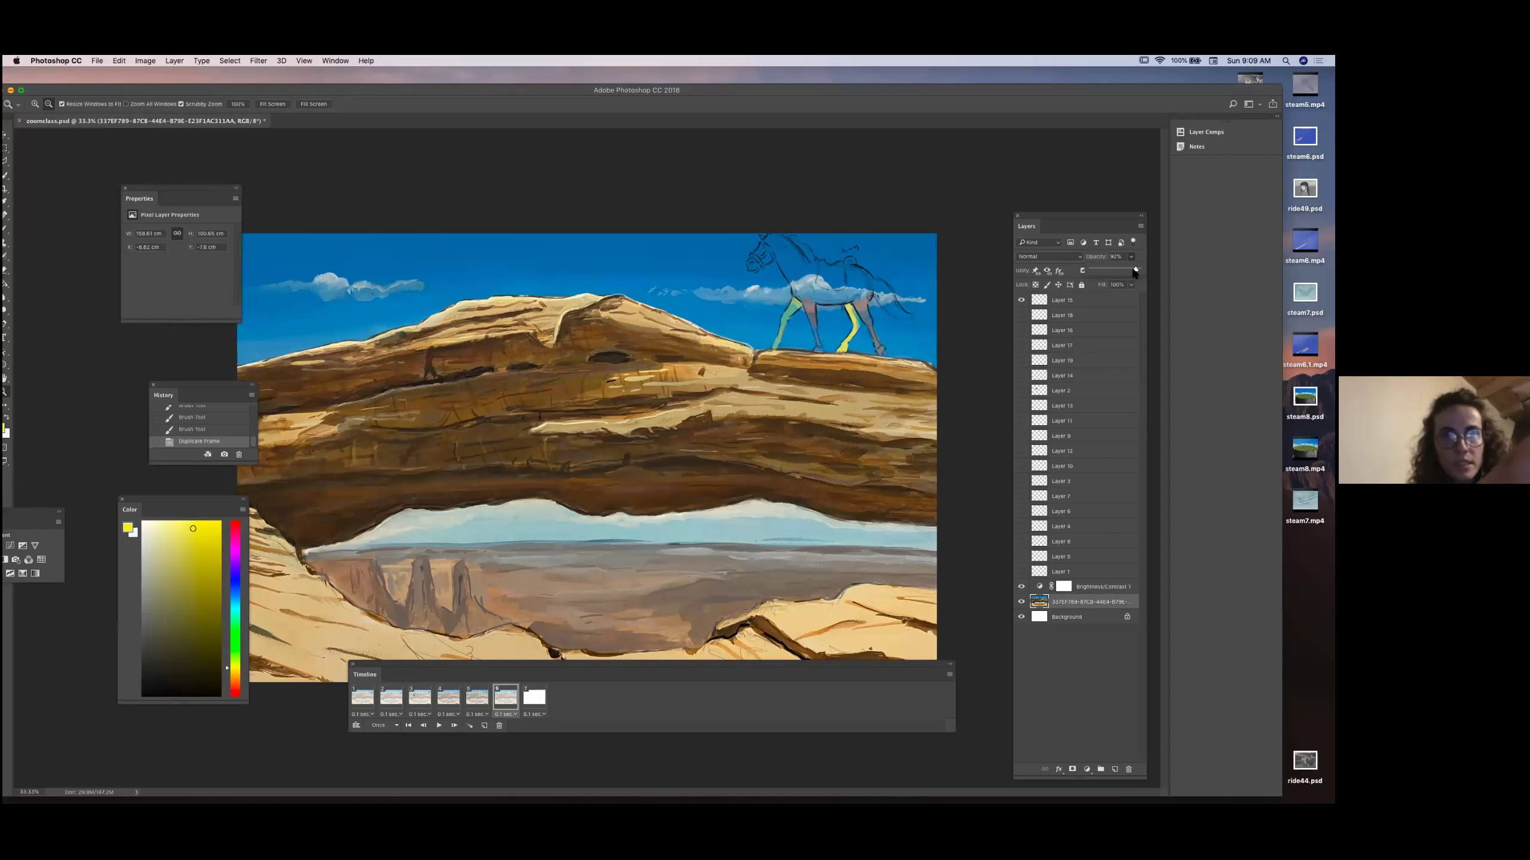
pyautogui.moveTo(1140, 272); pyautogui.dragTo(1106, 270)
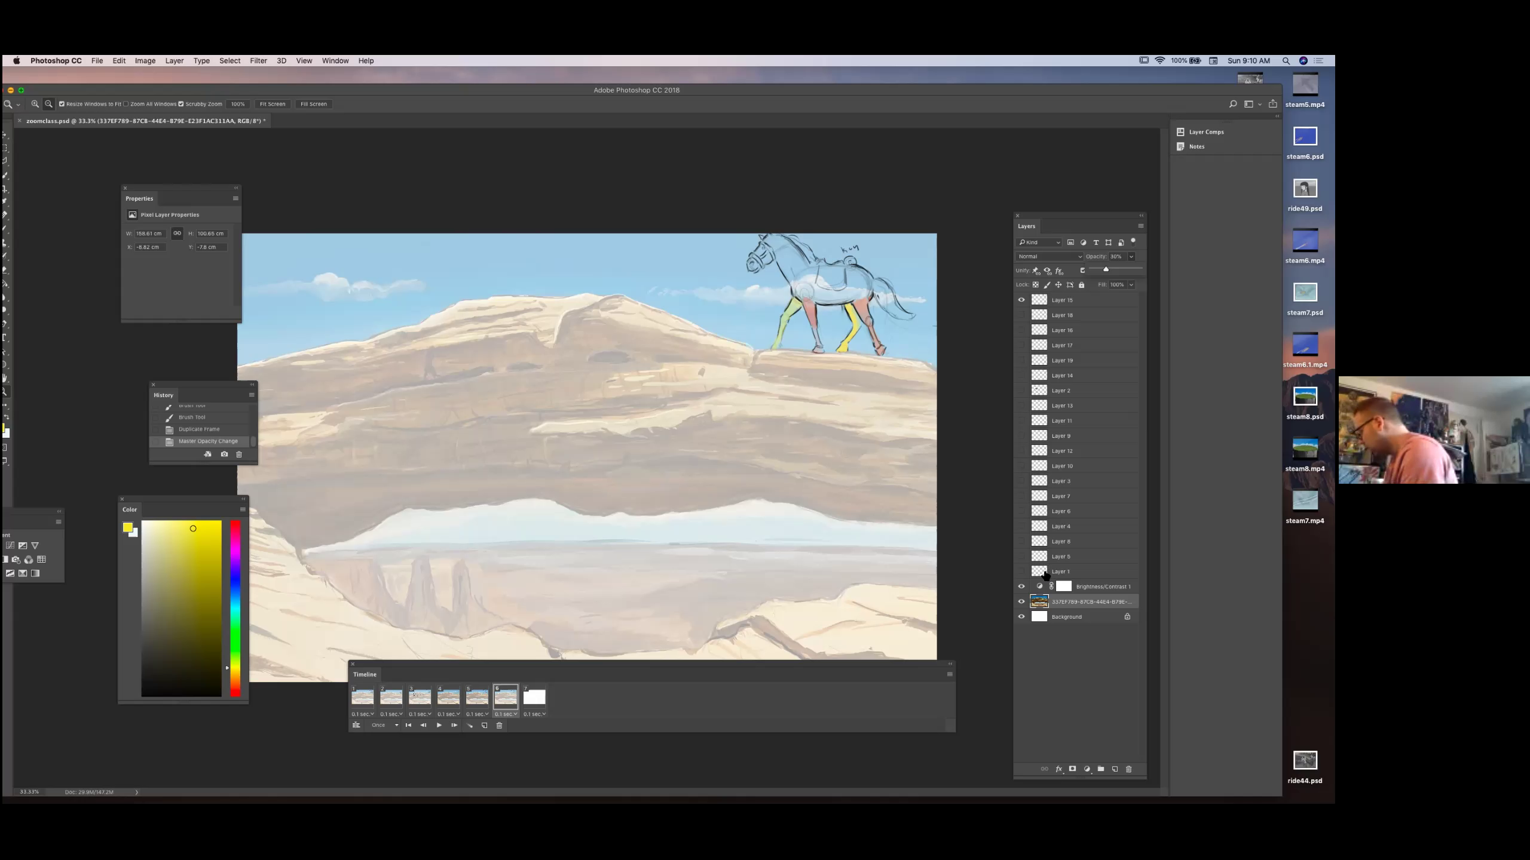
pyautogui.click(1061, 303)
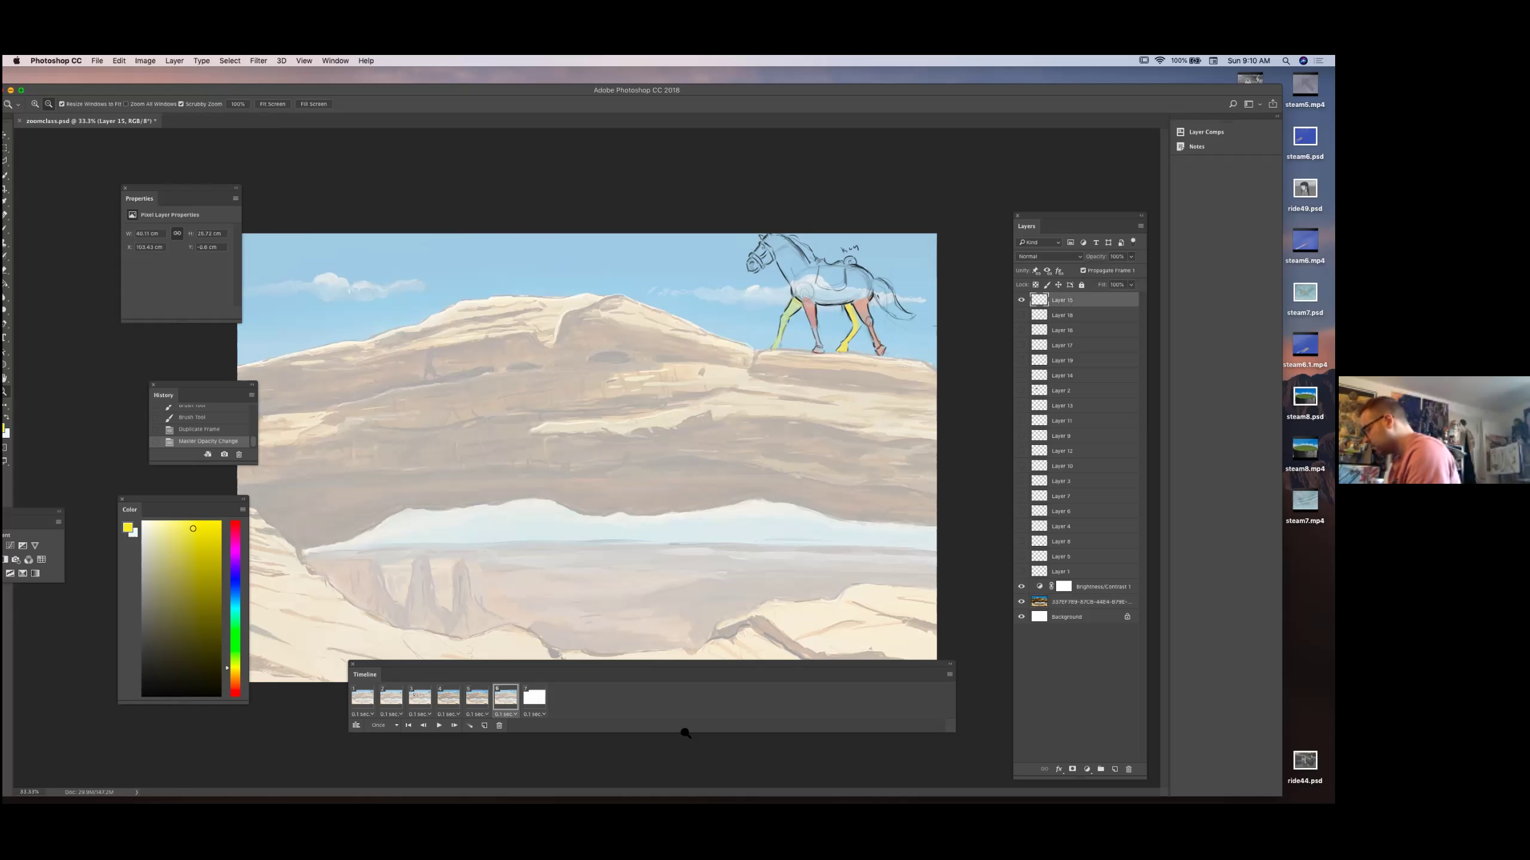
# Step through the horse walk frames from frame 5 back to frame 1 and forward again to frame 6.
pyautogui.click(483, 696)
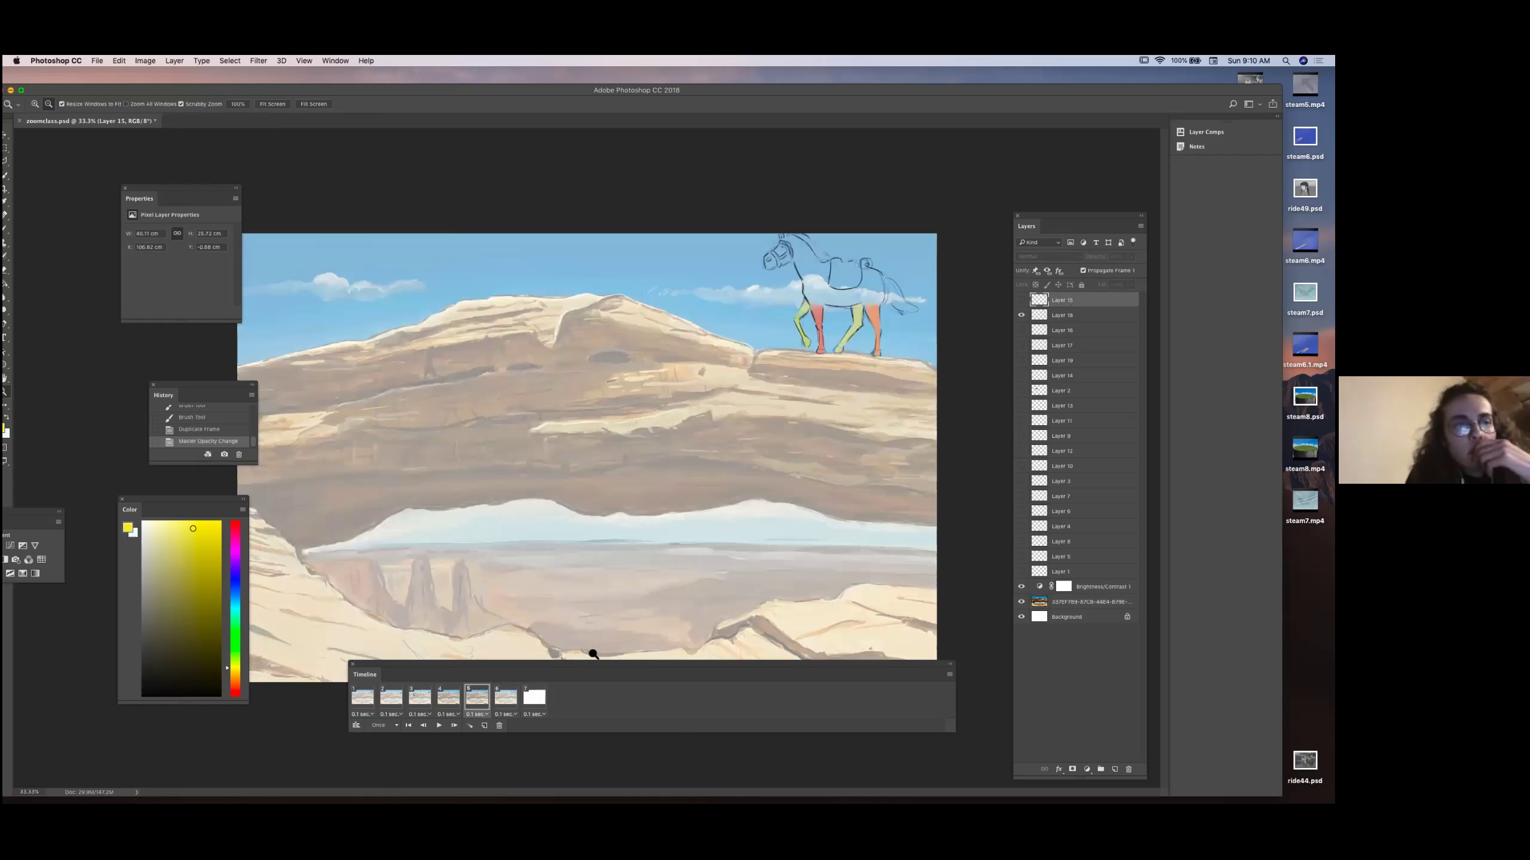
pyautogui.click(453, 699)
pyautogui.click(420, 699)
pyautogui.click(385, 699)
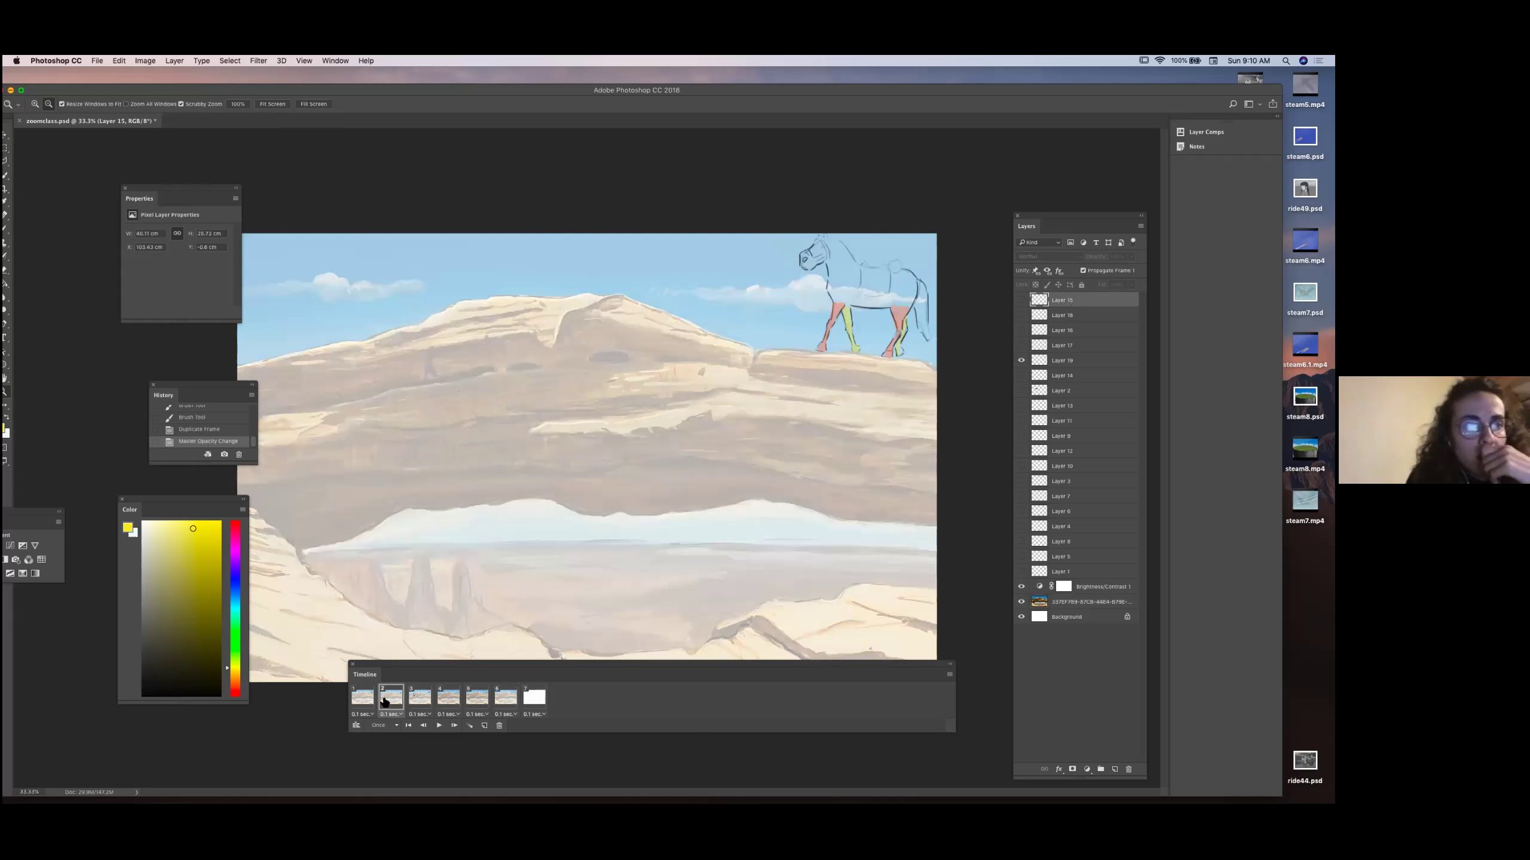
pyautogui.click(366, 701)
pyautogui.click(388, 702)
pyautogui.click(420, 706)
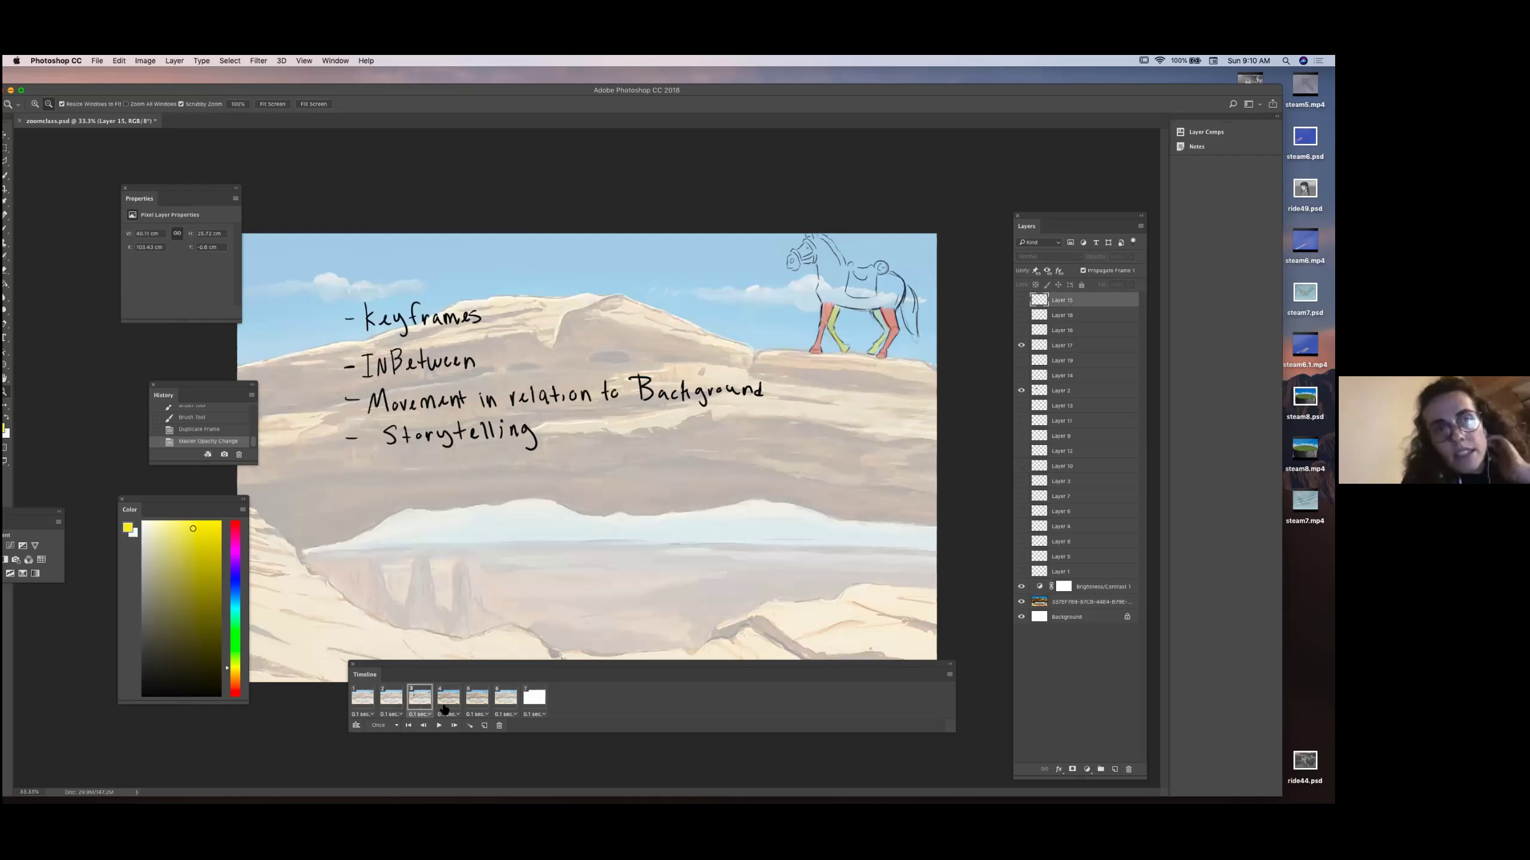
pyautogui.click(447, 702)
pyautogui.click(478, 701)
pyautogui.click(504, 705)
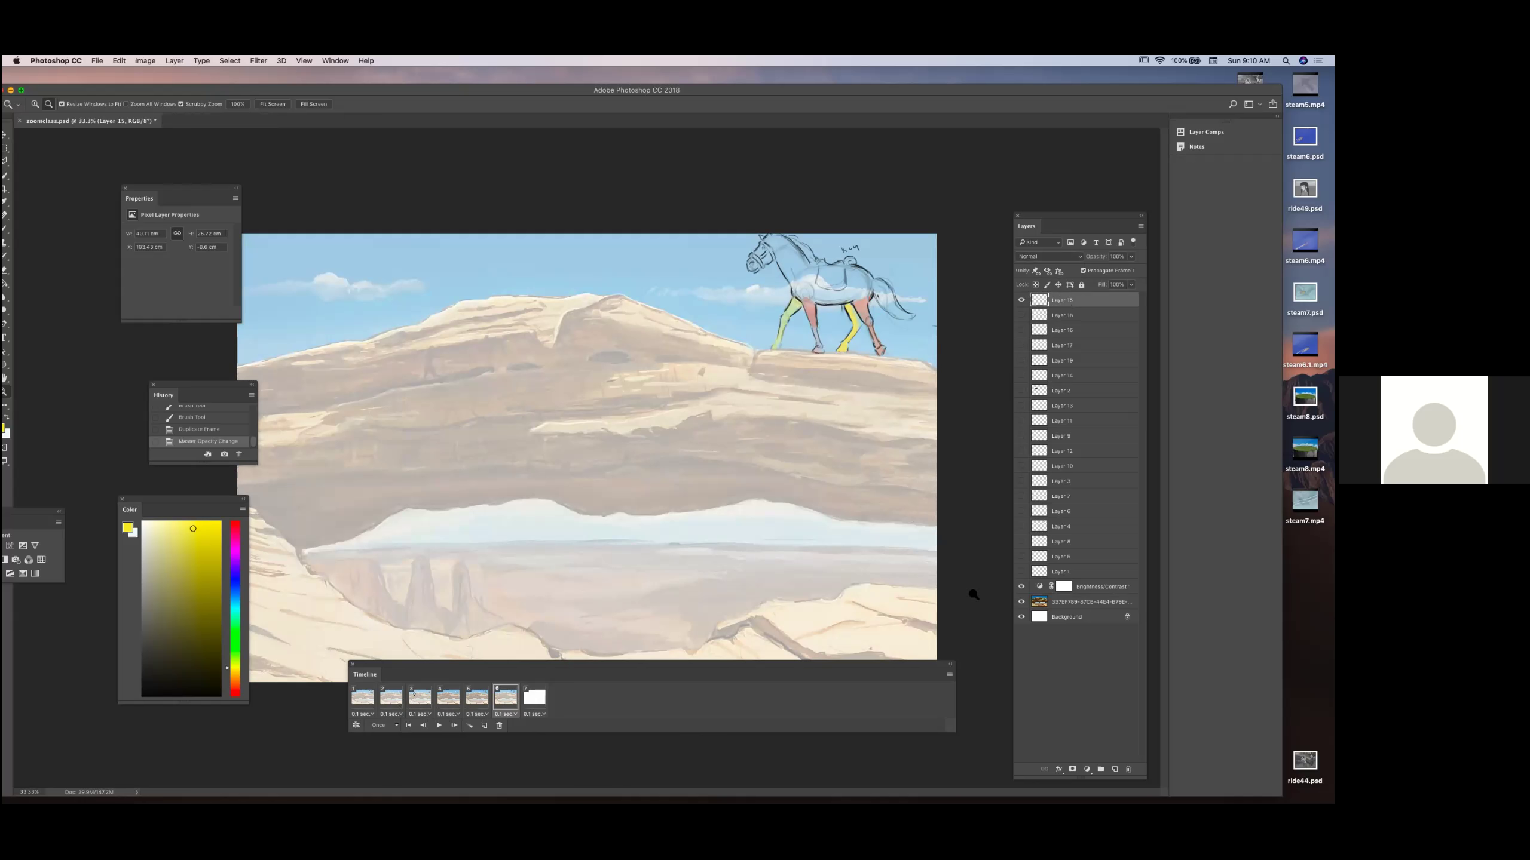
# Open the steam6.1.mp4 clip from the desktop and arrange its enlarged player window in front of the Photoshop window.
pyautogui.doubleClick(1305, 344)
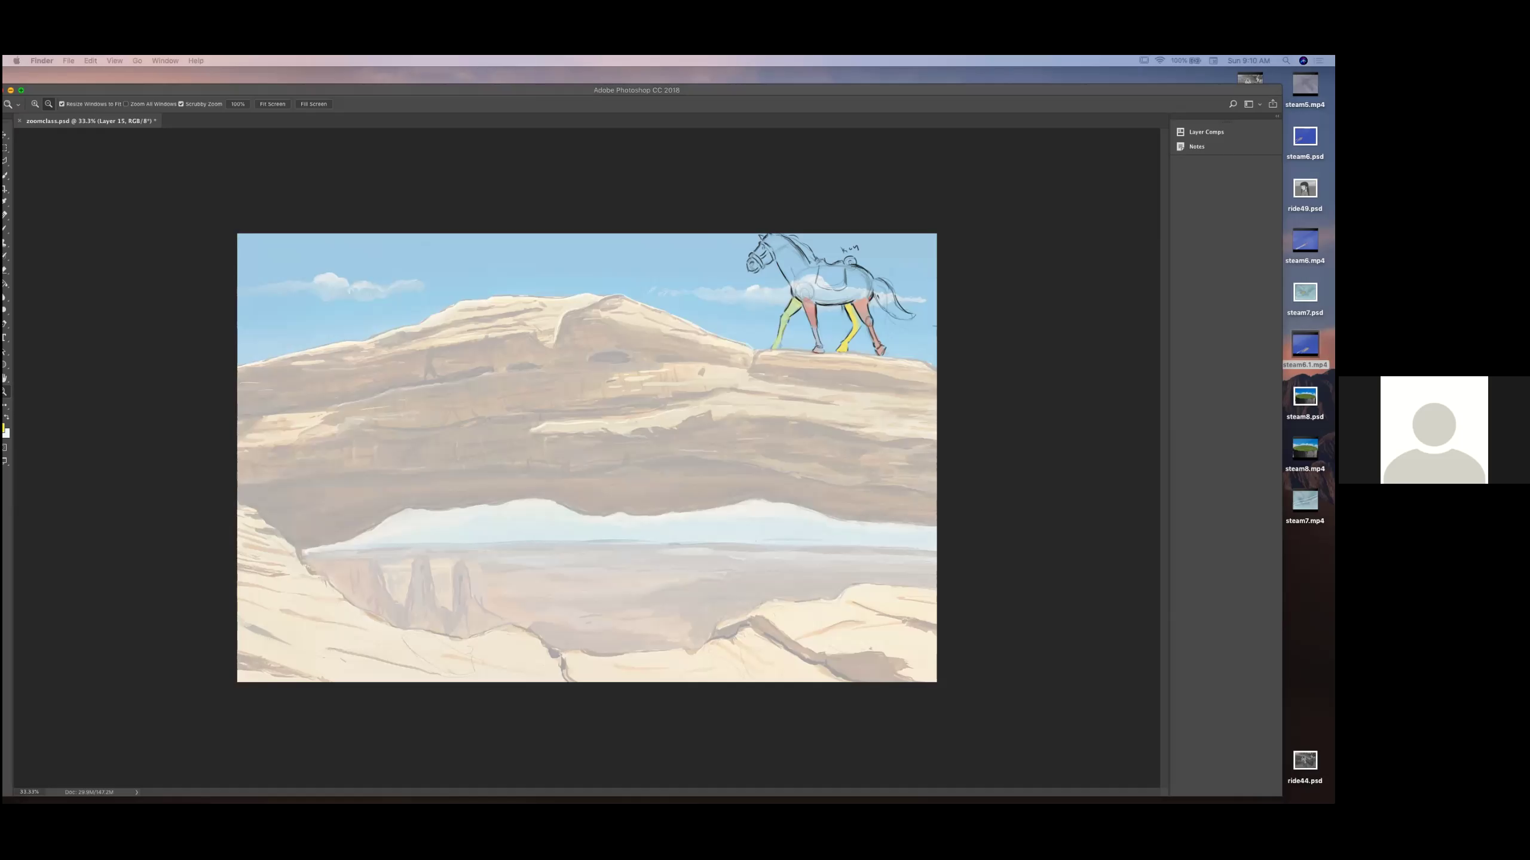
pyautogui.moveTo(828, 282); pyautogui.dragTo(687, 801)
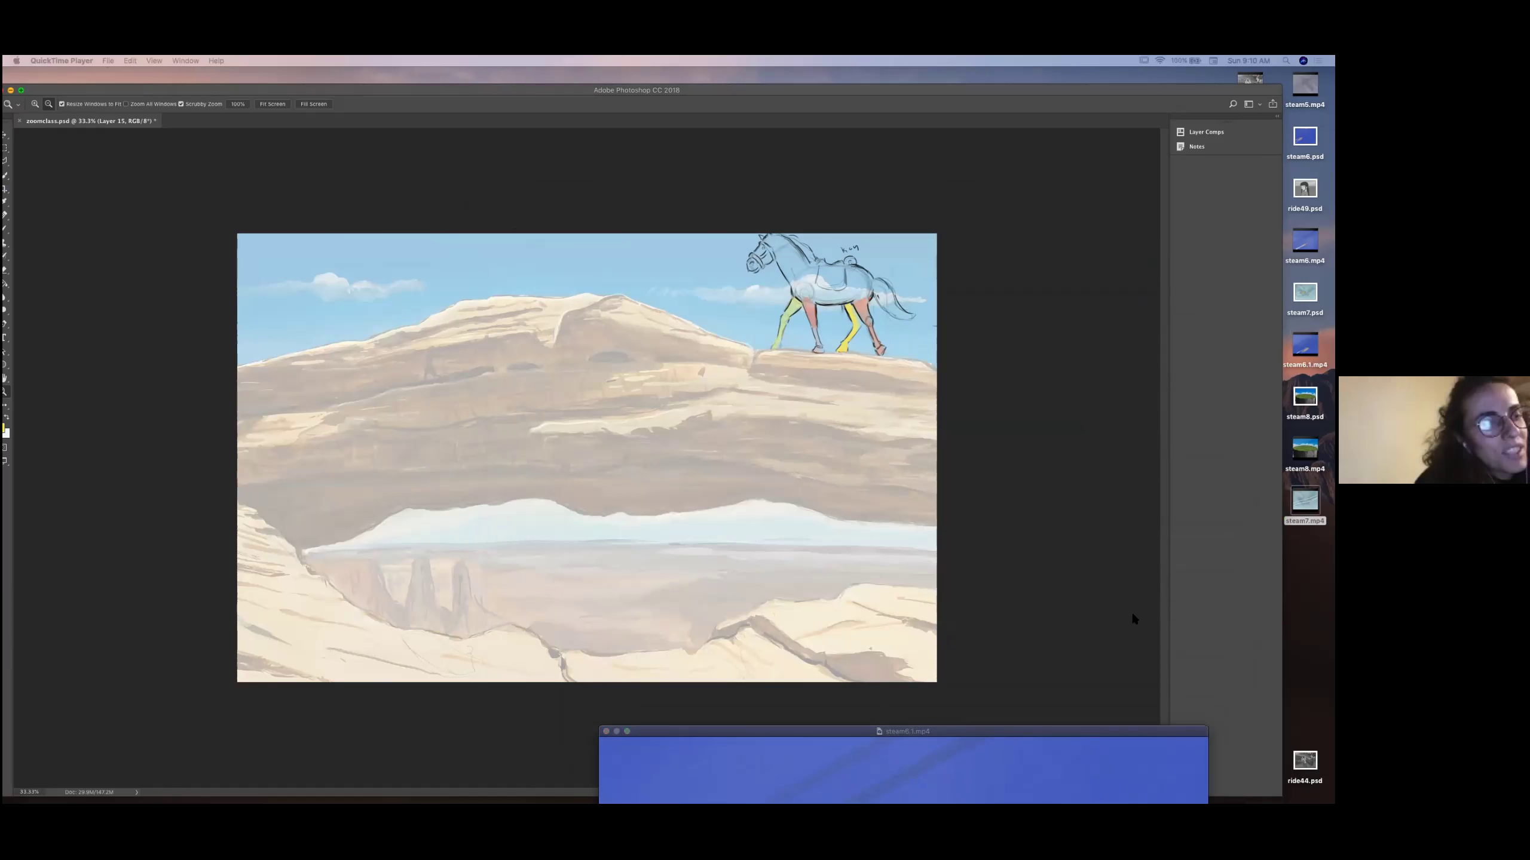
pyautogui.moveTo(696, 732)
pyautogui.mouseDown()
pyautogui.moveTo(698, 695)
pyautogui.moveTo(553, 467)
pyautogui.moveTo(543, 651)
pyautogui.moveTo(471, 505)
pyautogui.moveTo(459, 583)
pyautogui.moveTo(422, 545)
pyautogui.moveTo(274, 225)
pyautogui.moveTo(236, 97)
pyautogui.mouseUp()
pyautogui.moveTo(750, 543); pyautogui.dragTo(1089, 793)
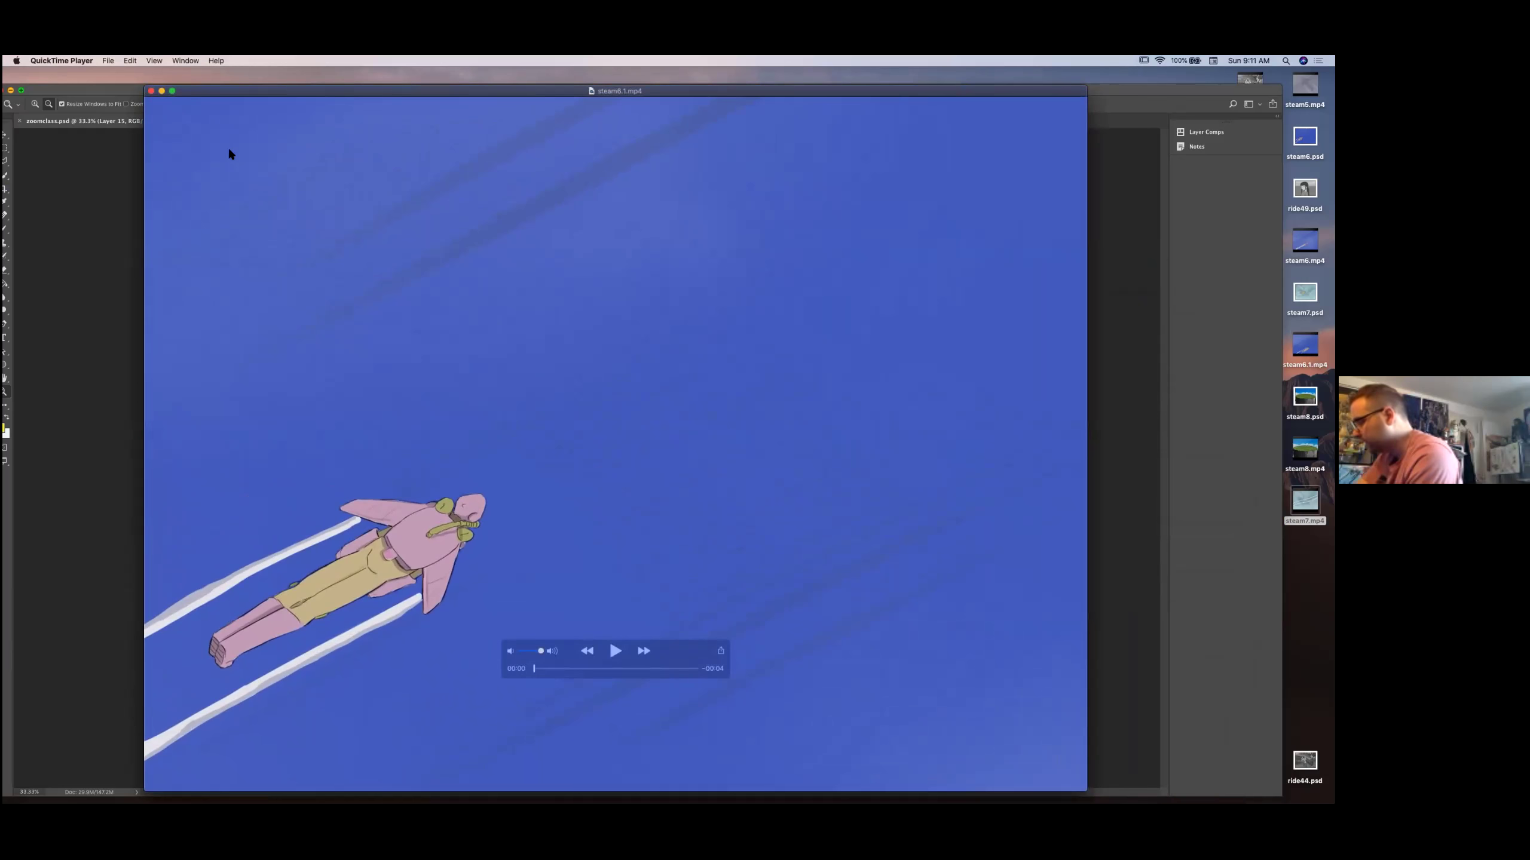
pyautogui.click(154, 60)
pyautogui.click(242, 108)
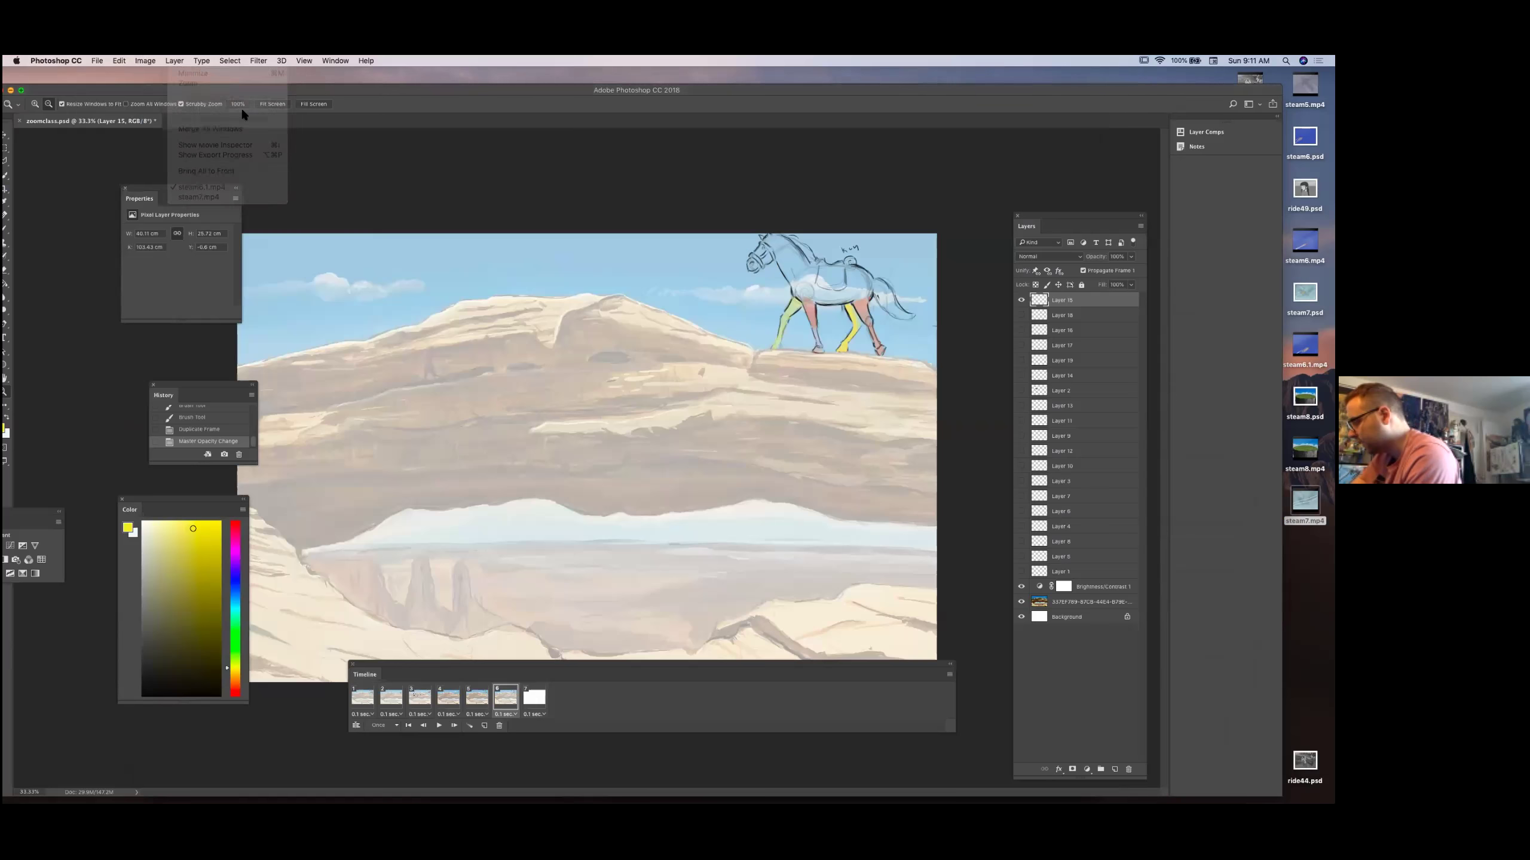
pyautogui.moveTo(334, 93); pyautogui.dragTo(365, 162)
pyautogui.click(362, 94)
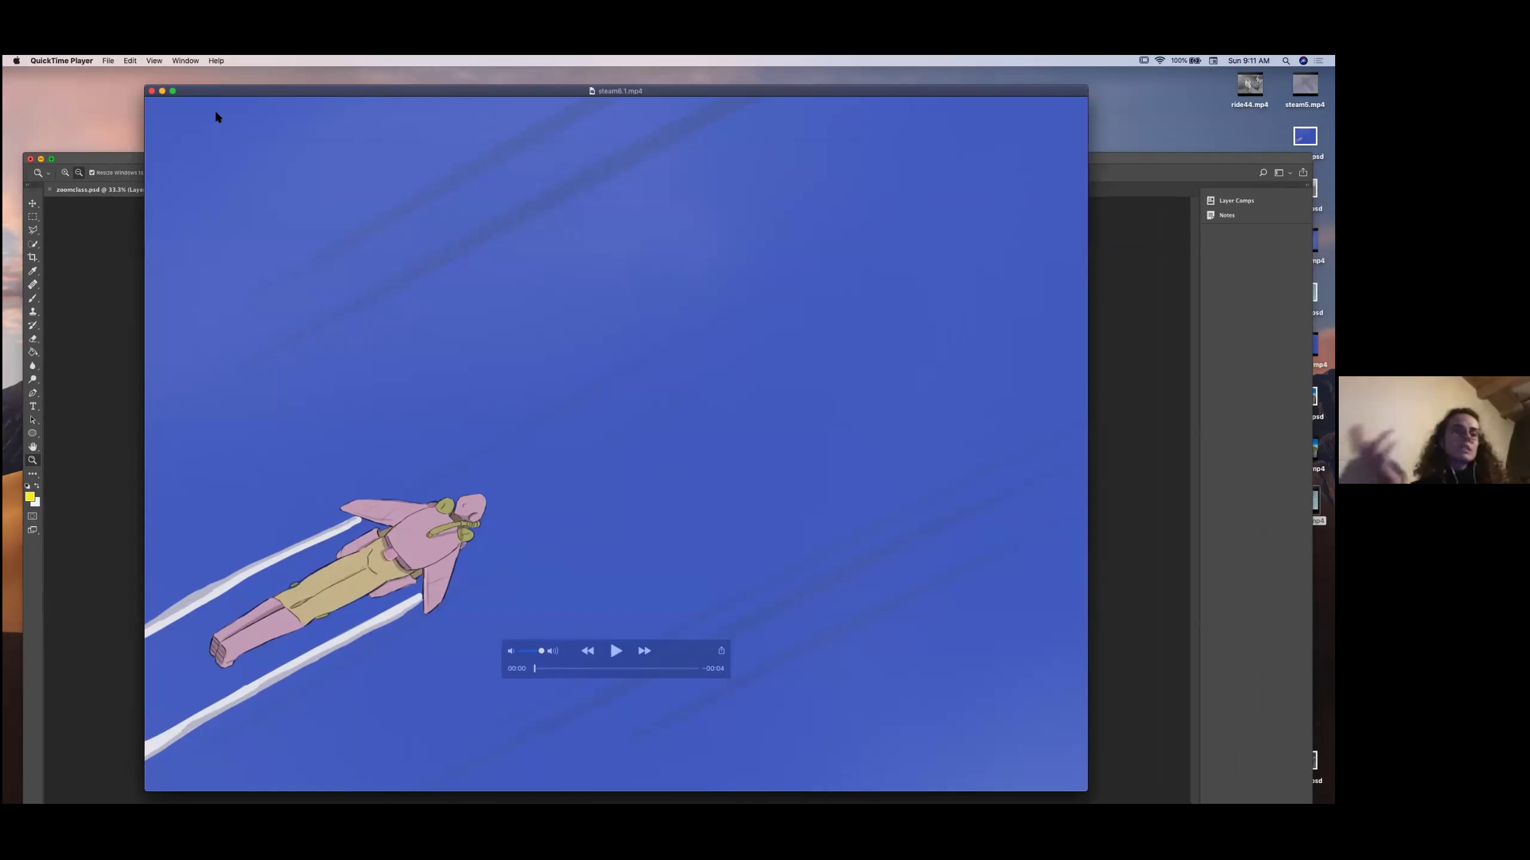
# Play the steam6.1.mp4 flying figure animation with the playback controls moved clear of the character, and close the clip.
pyautogui.click(184, 60)
pyautogui.moveTo(154, 63)
pyautogui.click(171, 268)
pyautogui.moveTo(477, 92); pyautogui.dragTo(464, 75)
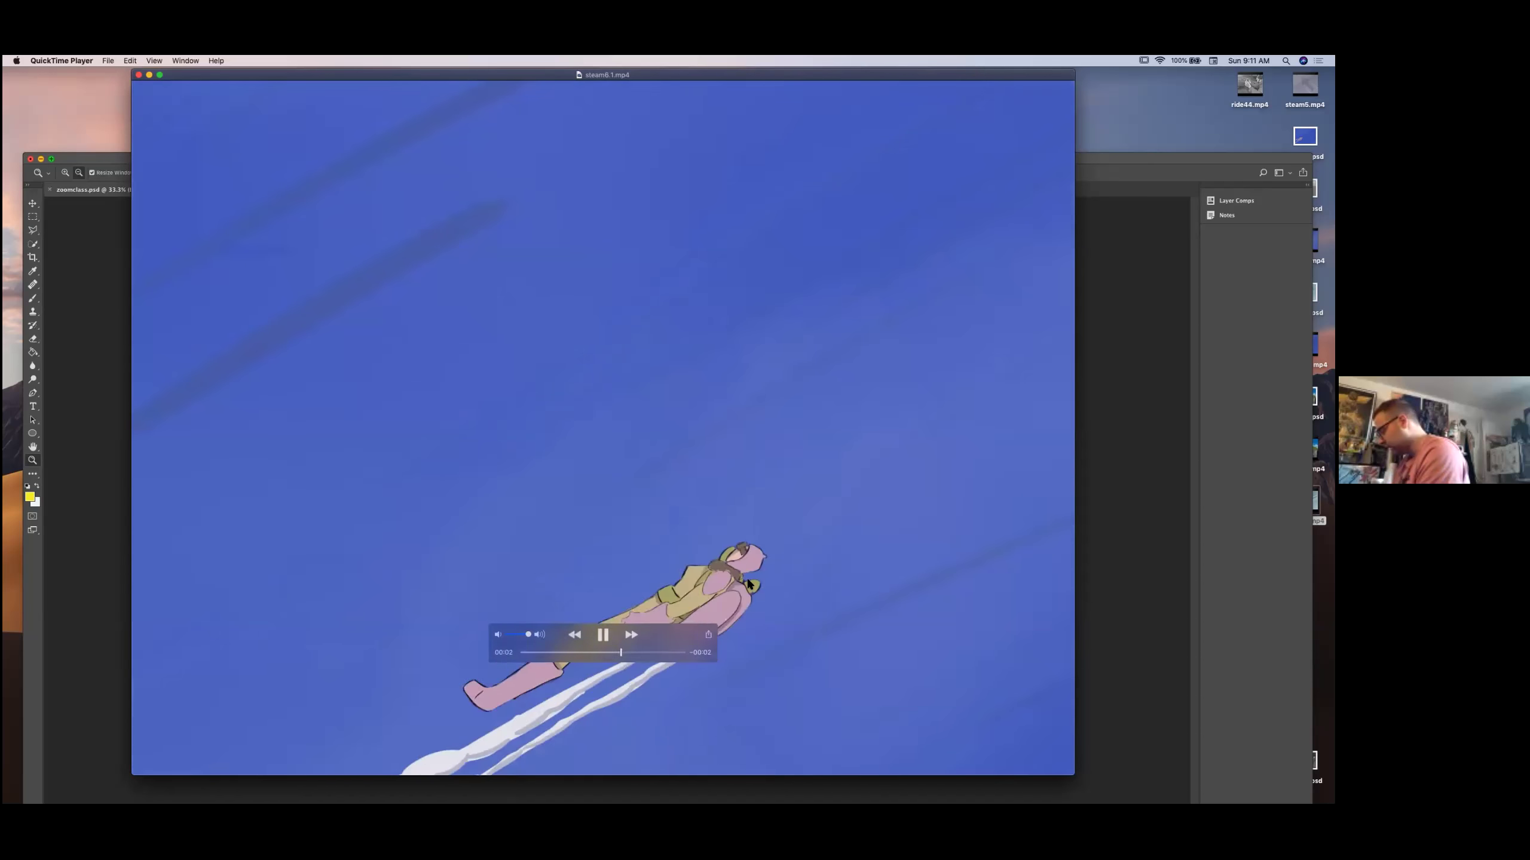
pyautogui.moveTo(677, 629); pyautogui.dragTo(1070, 747)
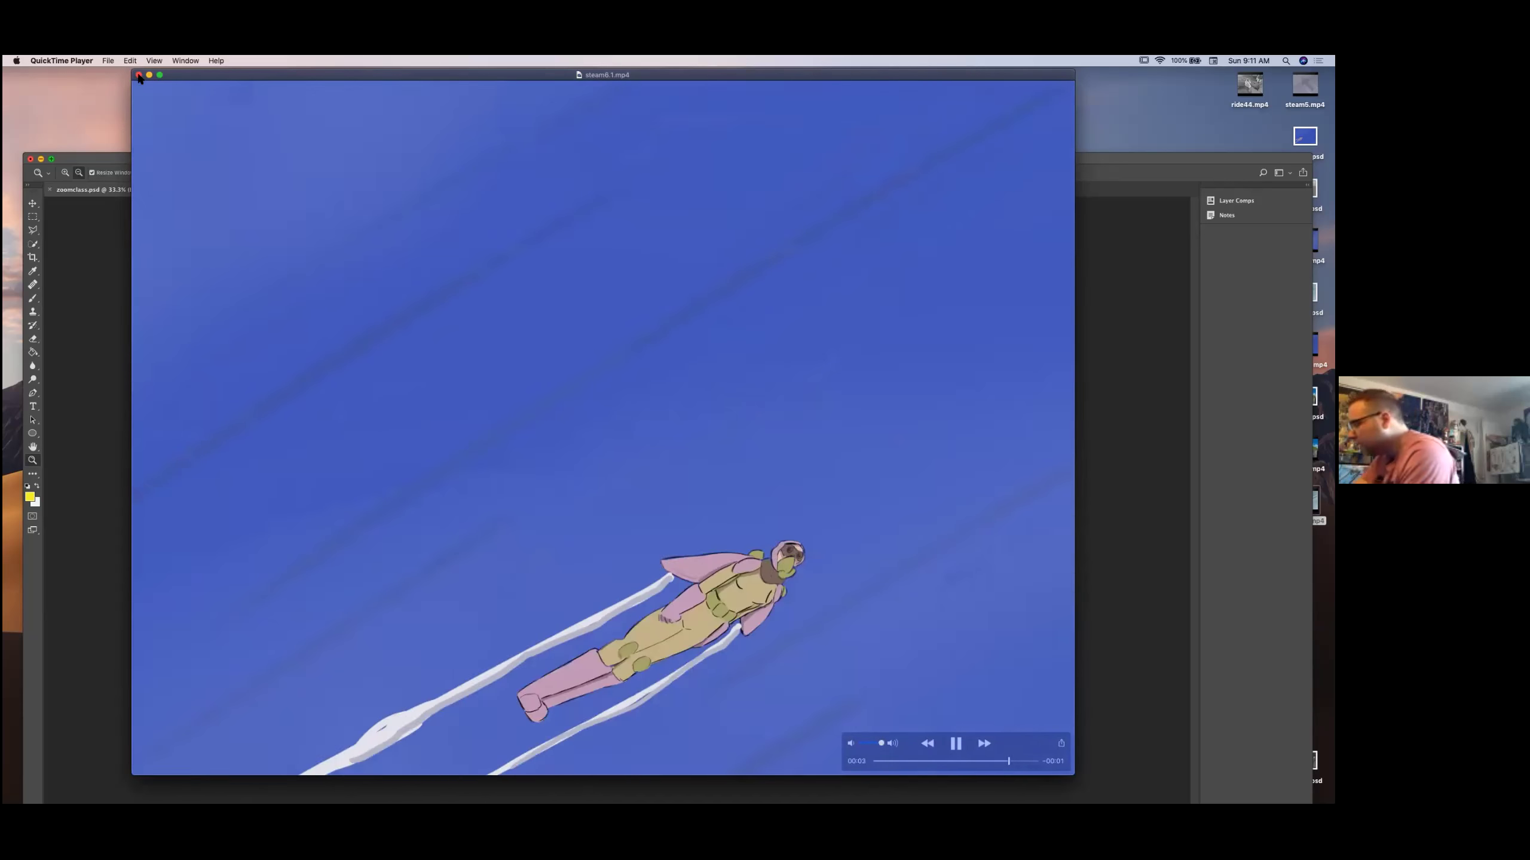
pyautogui.click(139, 75)
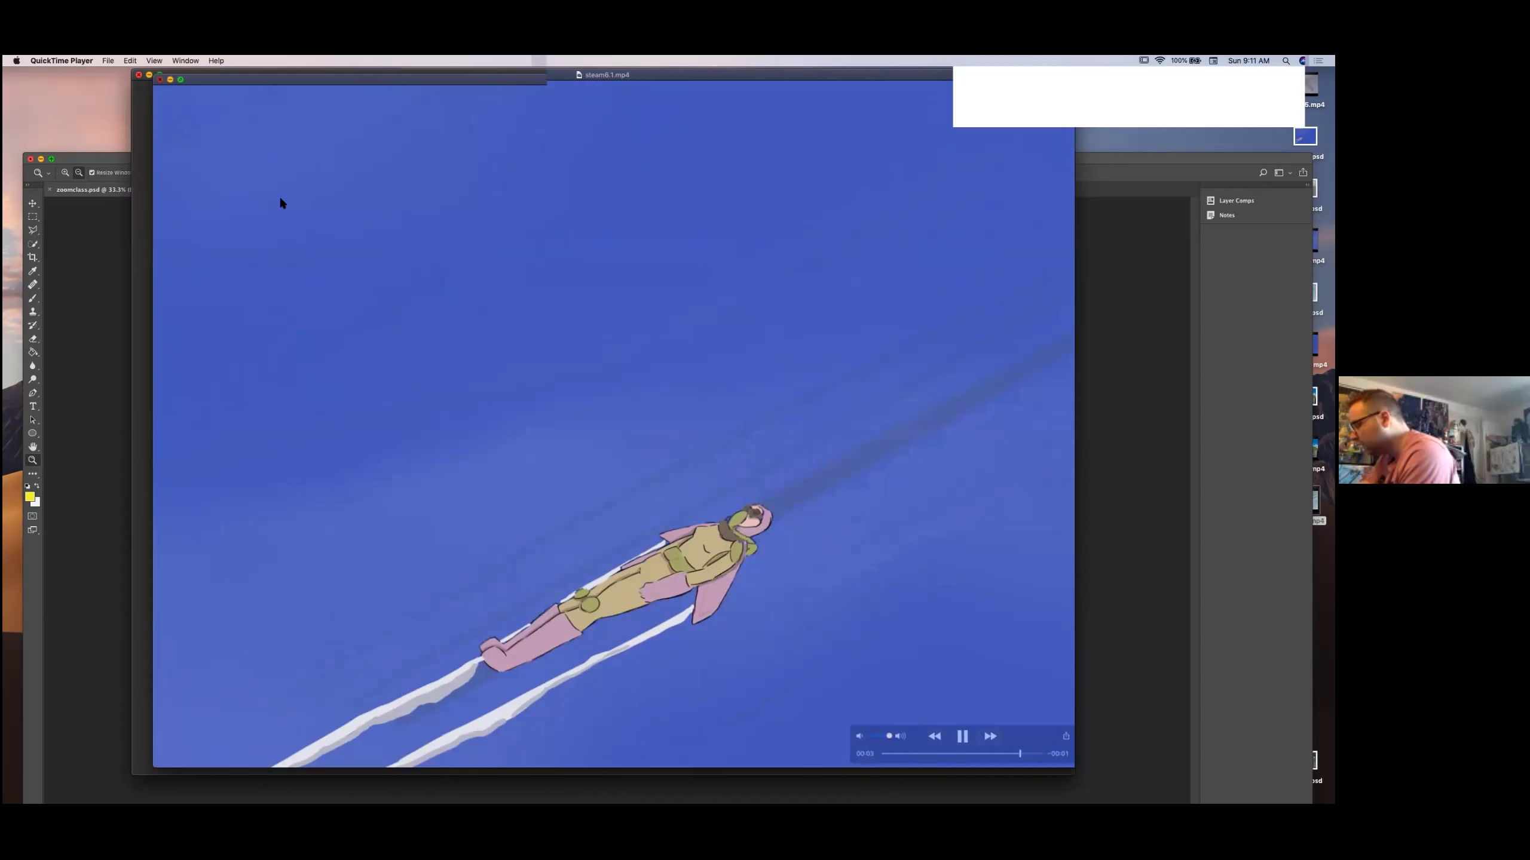
# Open the steam7.mp4 clip from the desktop, enlarge its player window, and play the cloud and floating rock animation.
pyautogui.click(860, 698)
pyautogui.moveTo(667, 159); pyautogui.dragTo(625, 140)
pyautogui.click(1304, 501)
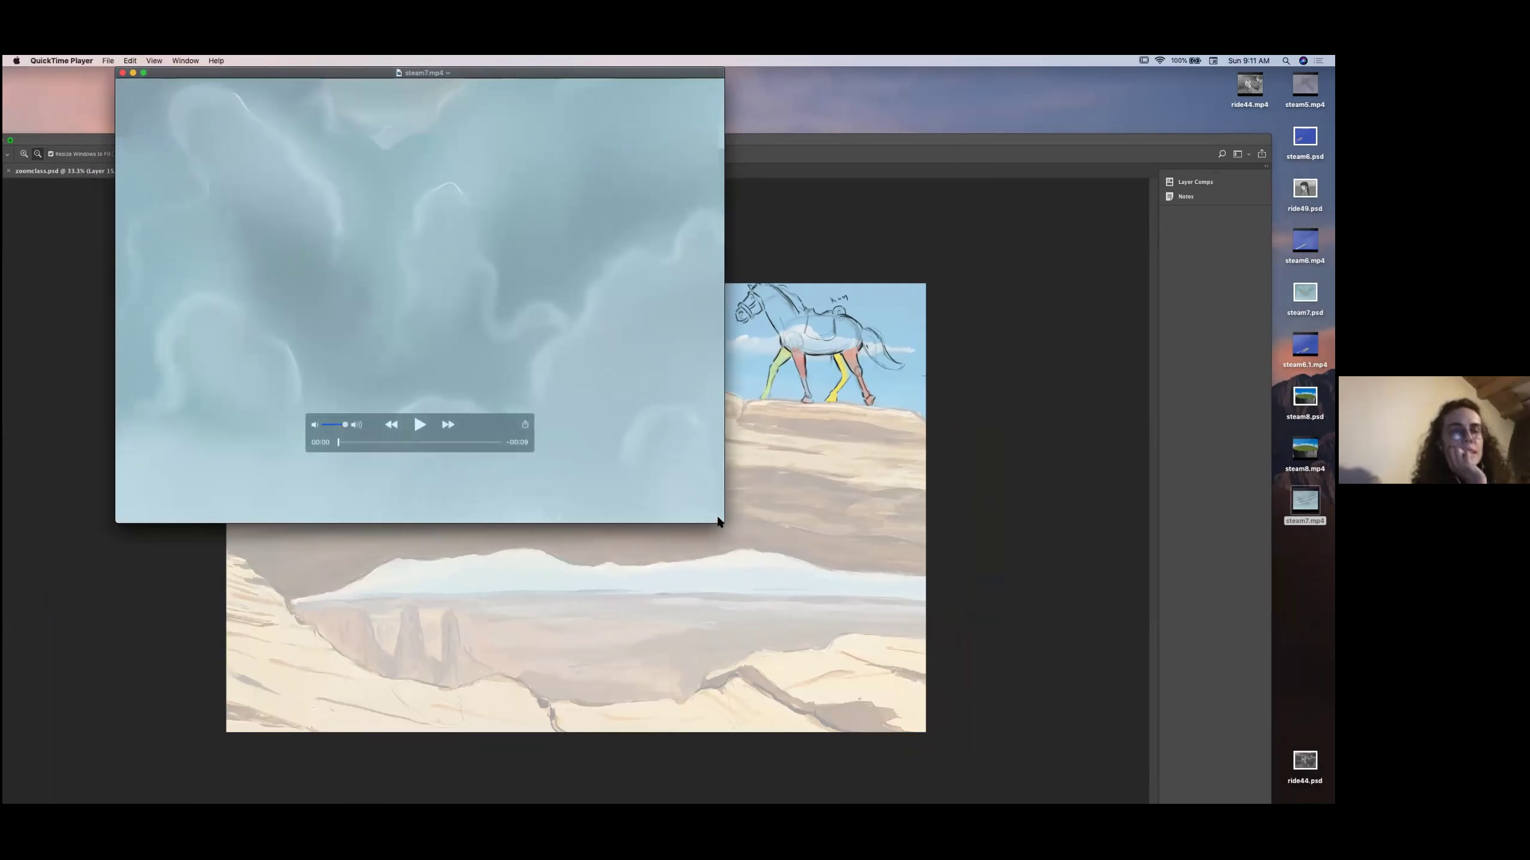
pyautogui.moveTo(717, 514); pyautogui.dragTo(1080, 776)
pyautogui.click(592, 640)
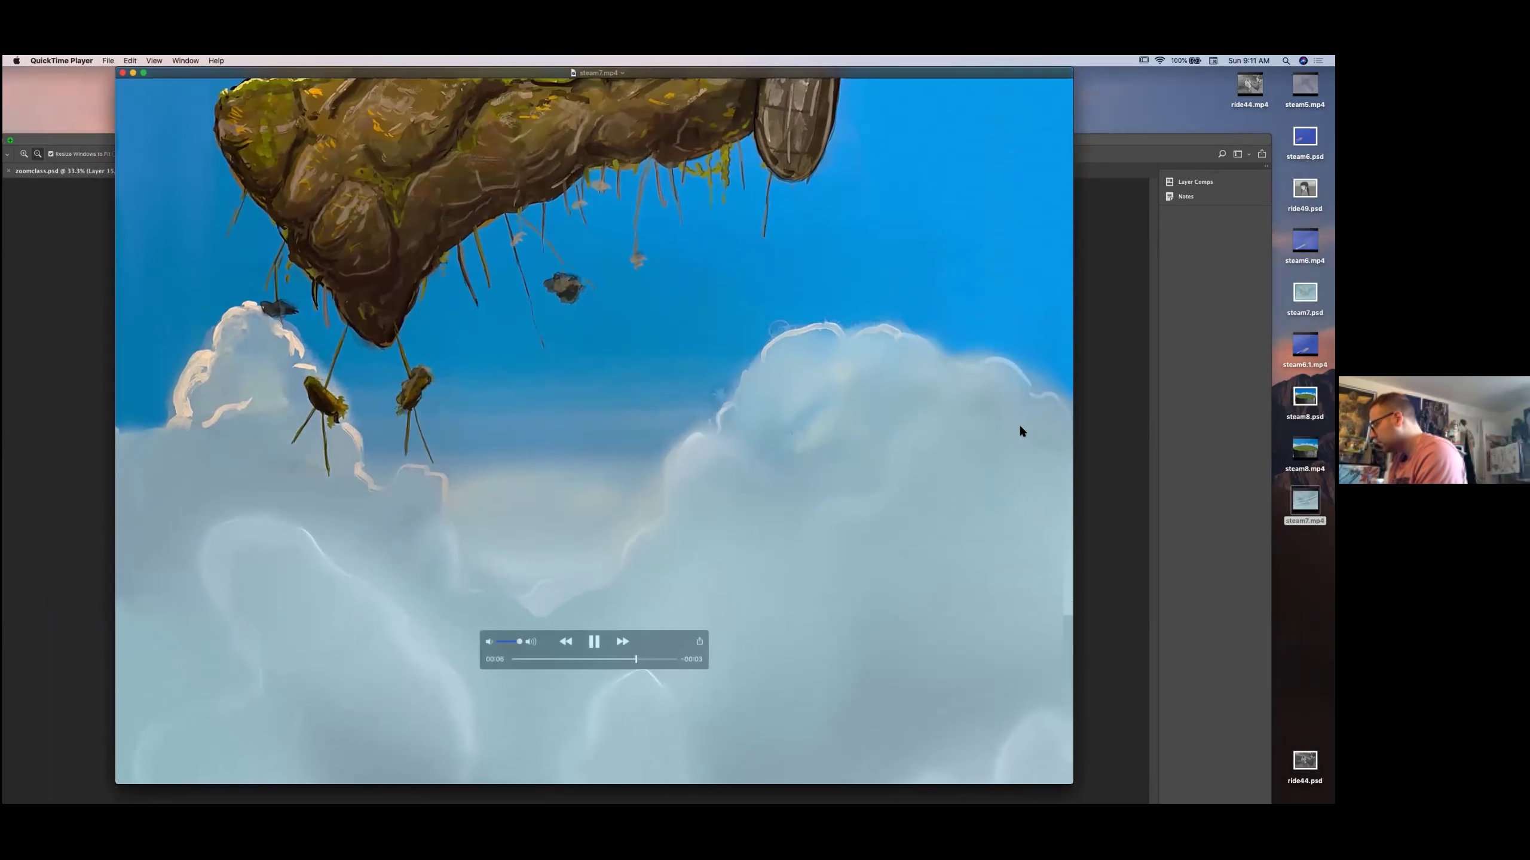
# Close the steam7.mp4 clip, switch back to Photoshop, and reposition its window so the horse animation workspace is in view.
pyautogui.moveTo(358, 156); pyautogui.dragTo(336, 225)
pyautogui.click(101, 151)
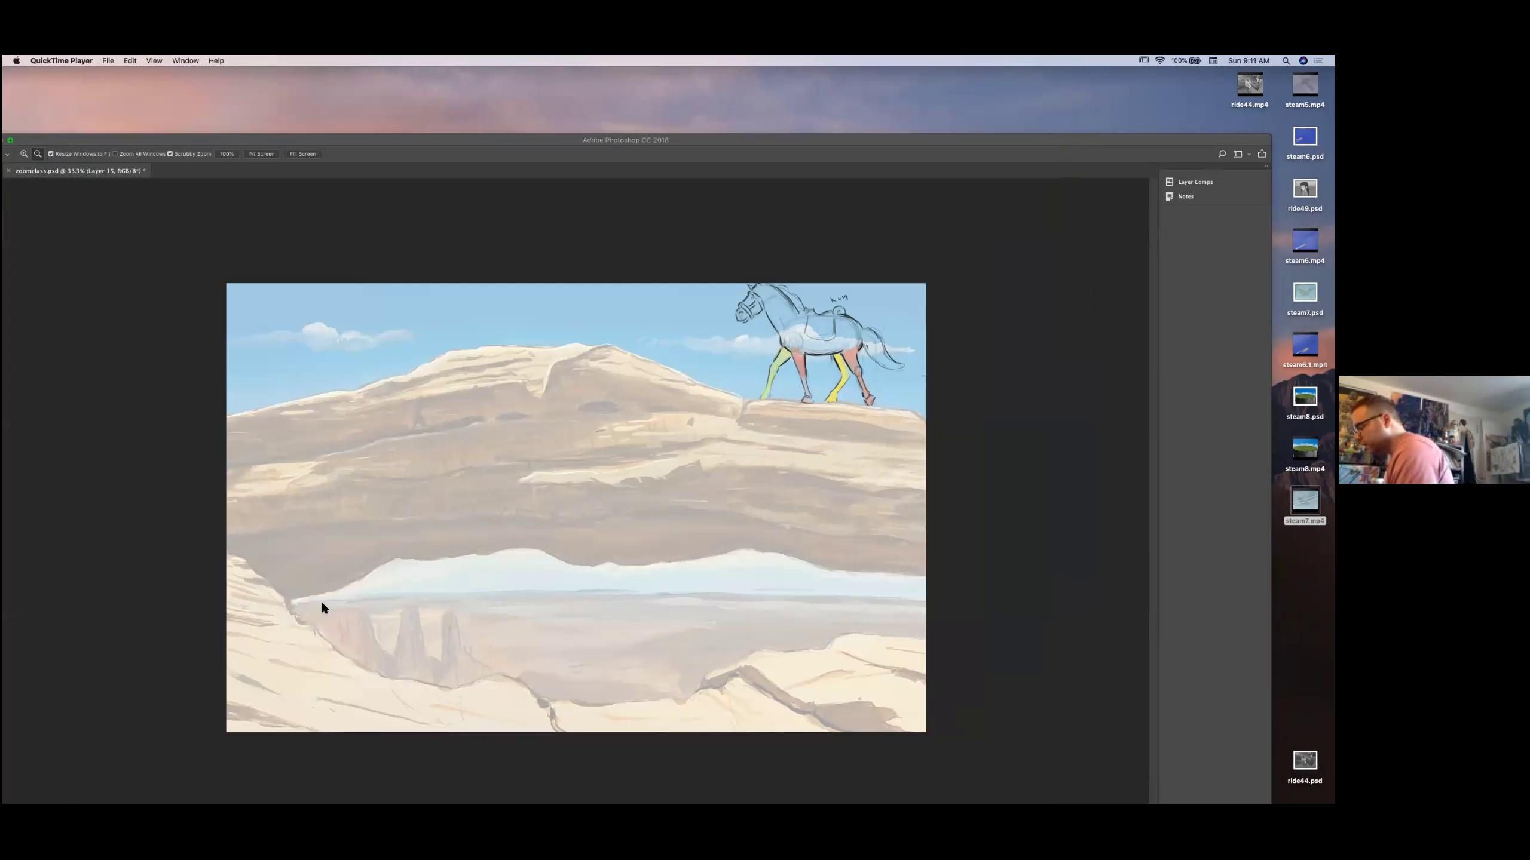
pyautogui.click(351, 137)
pyautogui.moveTo(381, 139); pyautogui.dragTo(412, 105)
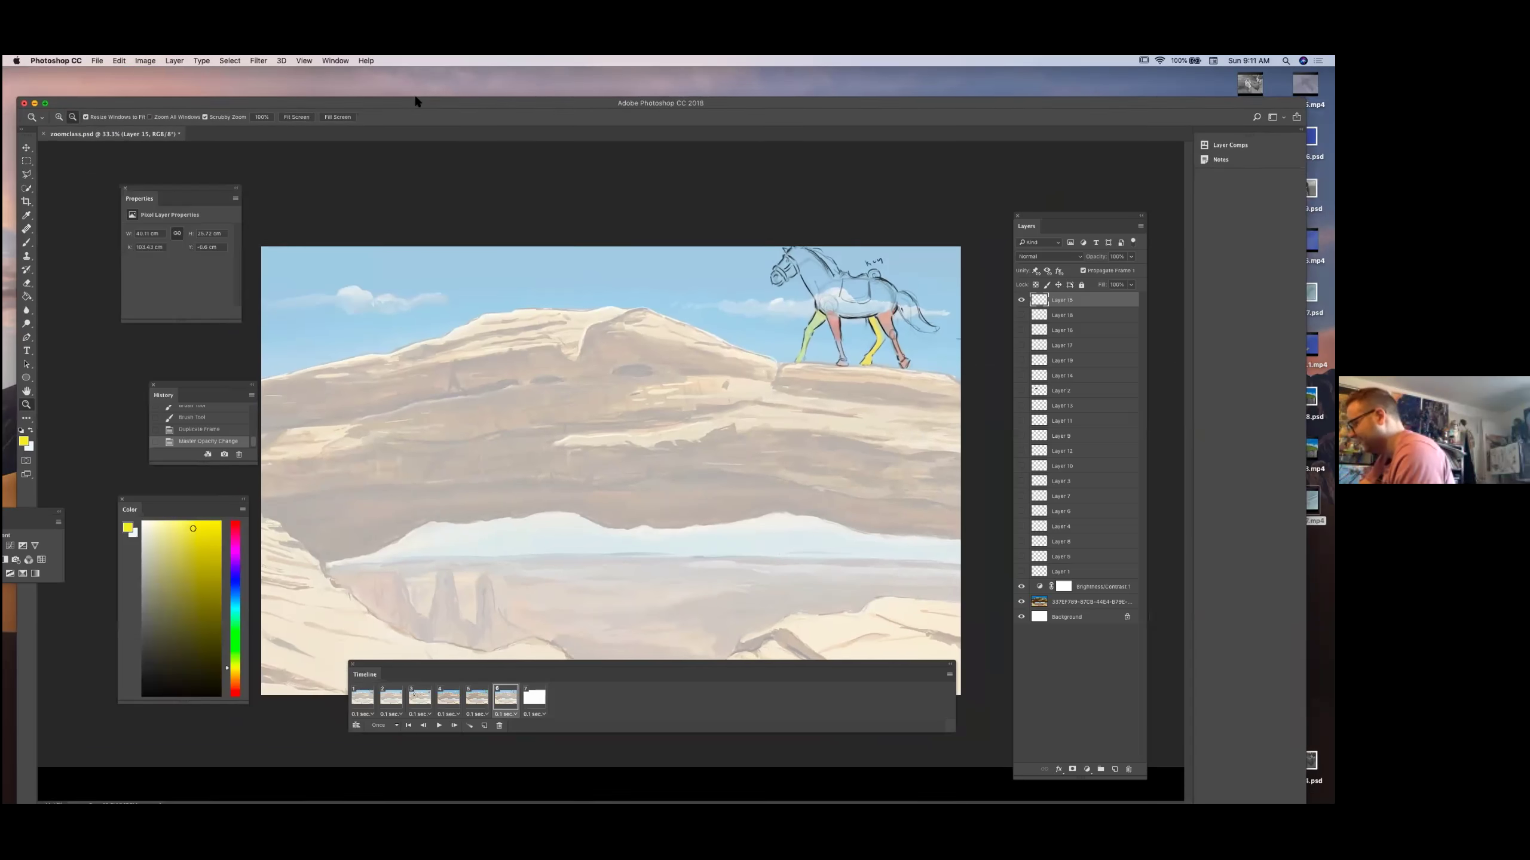